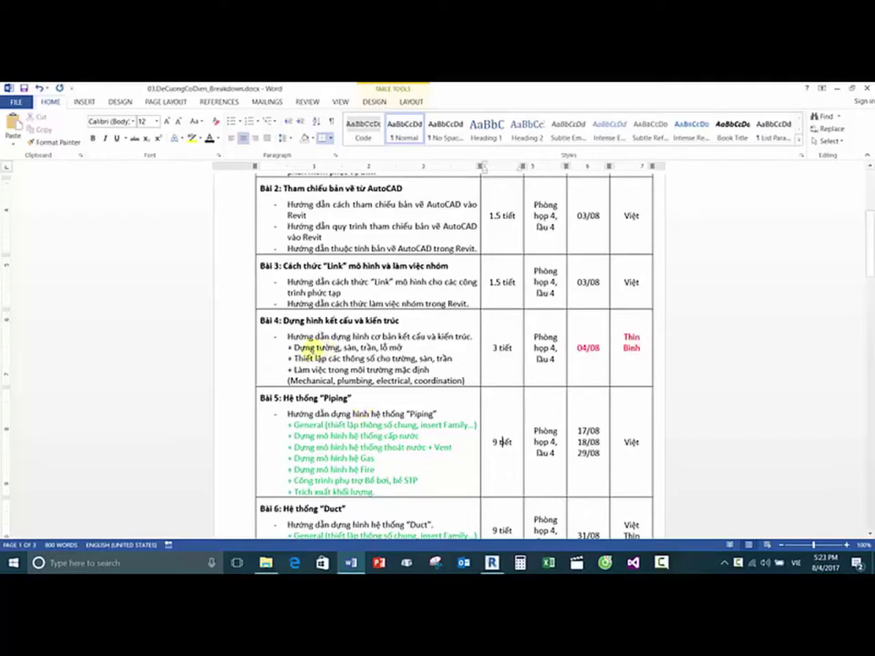
# Step: Zoom into the Bài 4 cell of the course table and select its five content lines
pyautogui.click(321, 337)
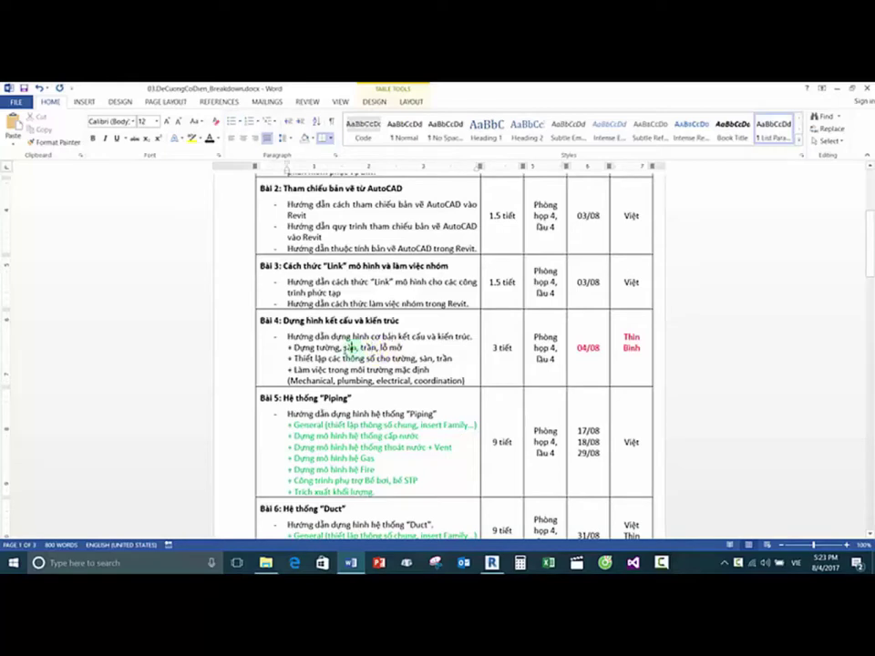
pyautogui.click(343, 348)
pyautogui.keyDown('ctrl'); pyautogui.scroll(3, 339, 347); pyautogui.keyUp('ctrl')
pyautogui.keyDown('ctrl'); pyautogui.scroll(6, 339, 347); pyautogui.keyUp('ctrl')
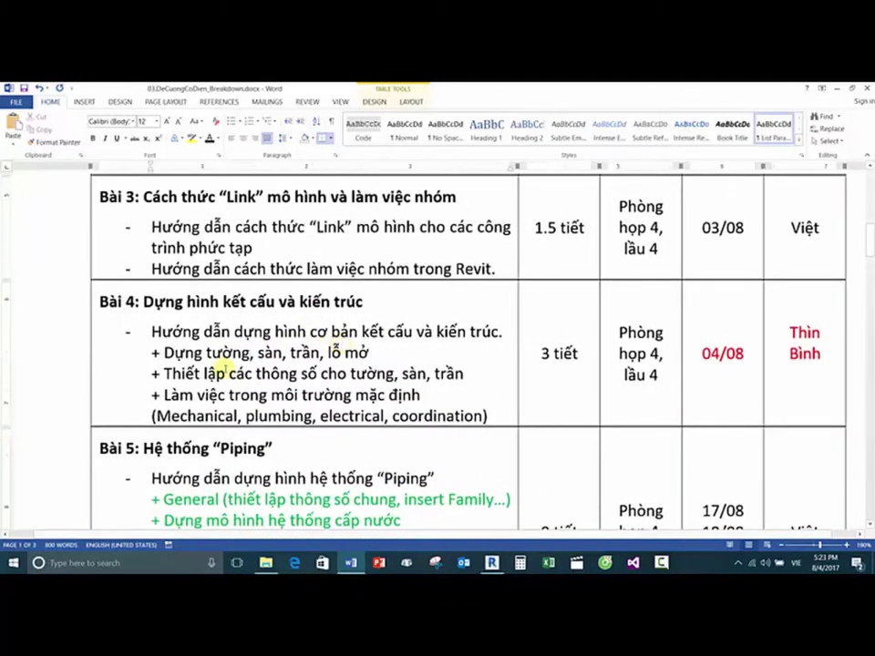
pyautogui.moveTo(151, 332); pyautogui.dragTo(494, 410)
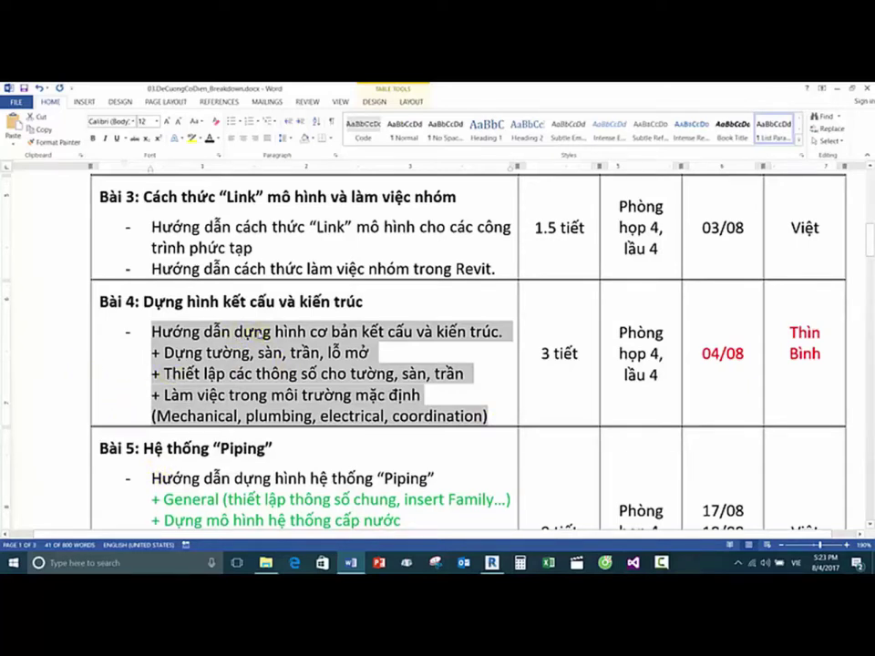
# Step: Review the Bài 3 and Bài 4 lines, then minimize Word to reveal the 0. DATA folder
pyautogui.click(258, 331)
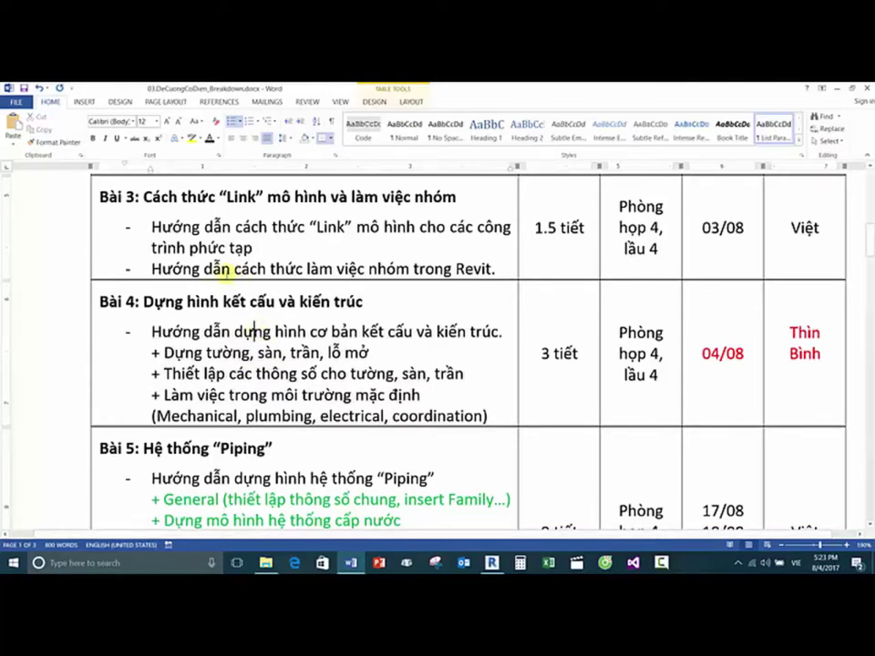
pyautogui.click(224, 268)
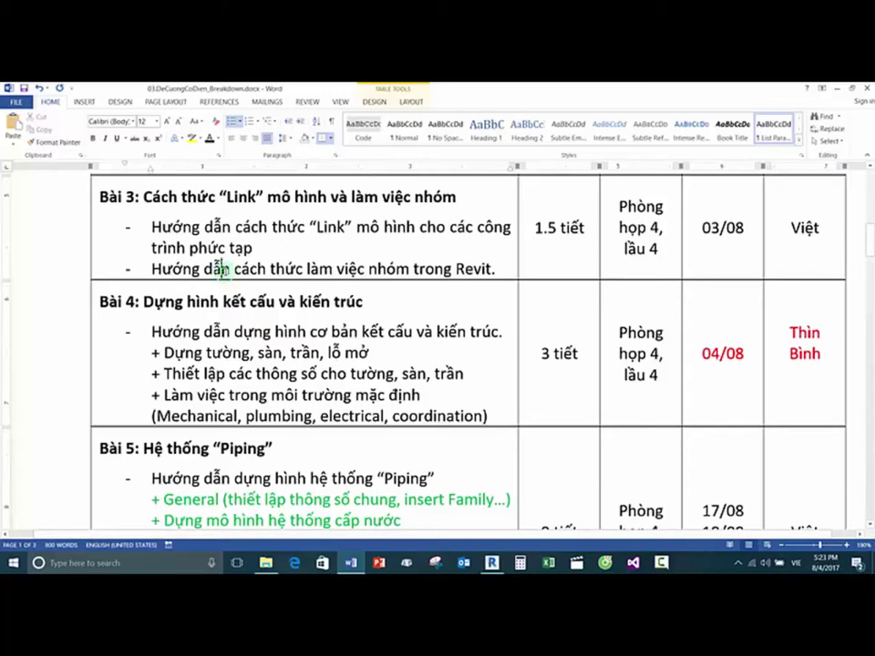
pyautogui.click(234, 332)
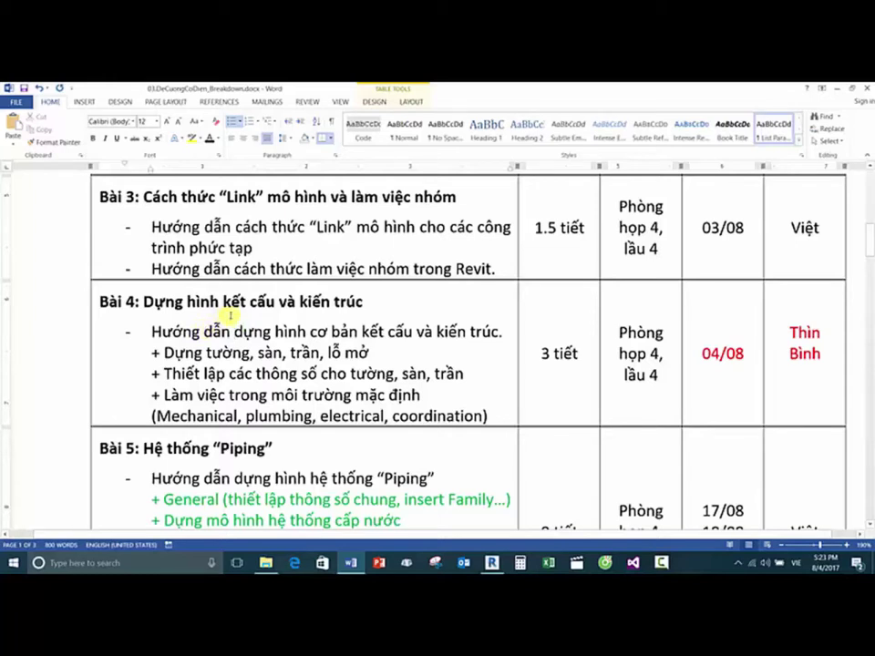
pyautogui.click(224, 302)
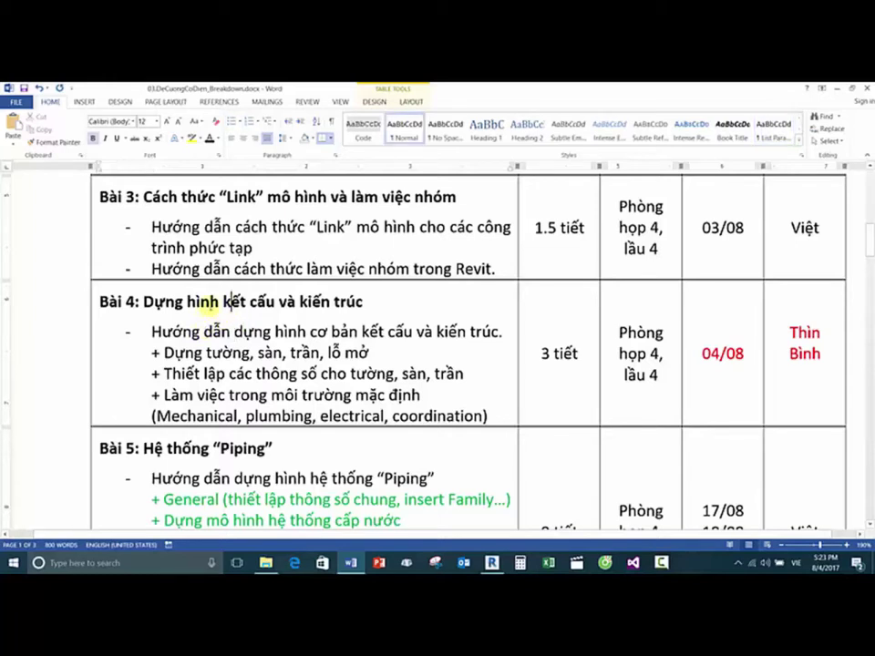
pyautogui.click(202, 270)
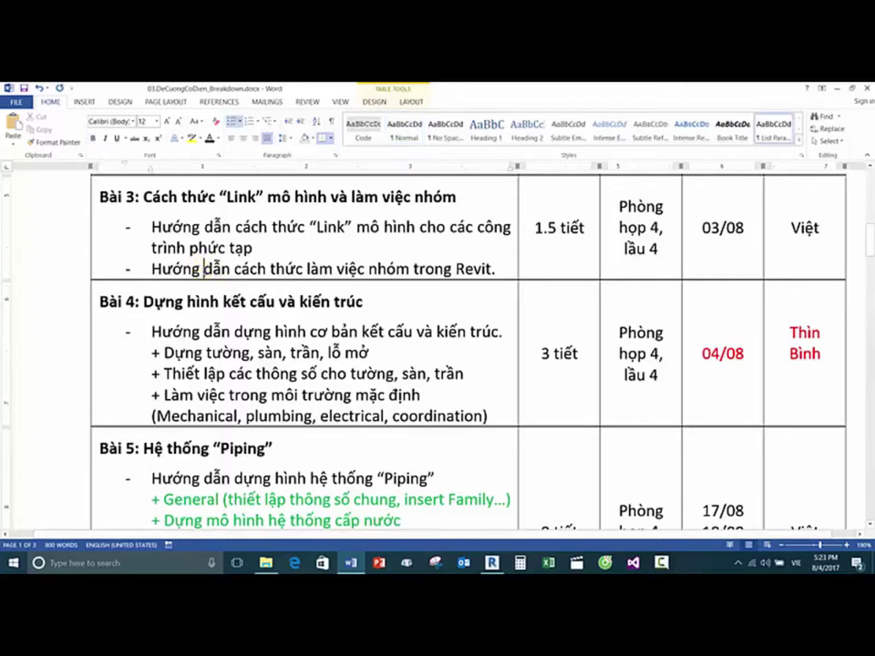
pyautogui.click(187, 301)
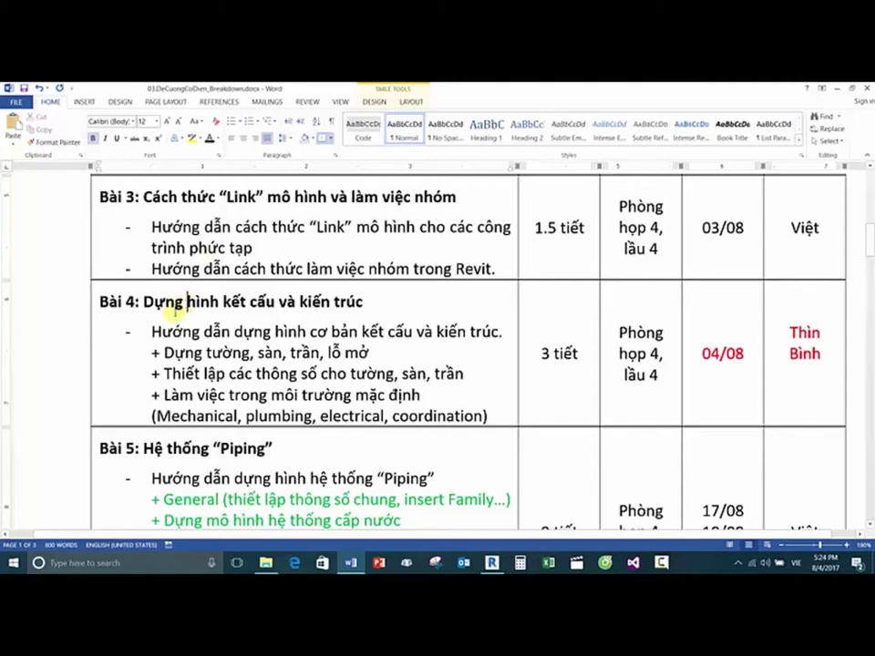
pyautogui.click(156, 352)
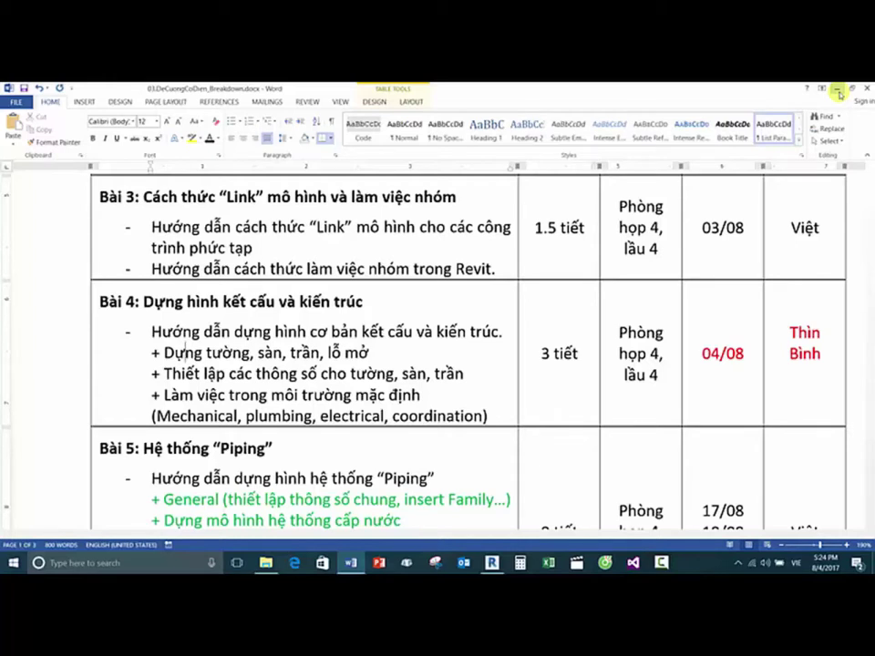
pyautogui.click(838, 92)
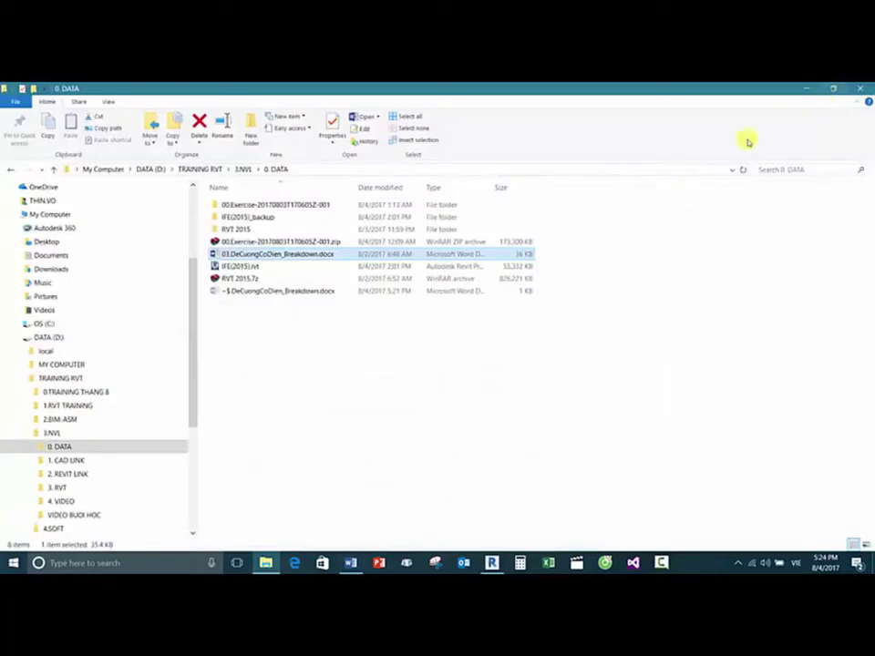
# Step: Minimize File Explorer and bring Revit 2017 forward on its Recent Files page
pyautogui.click(805, 89)
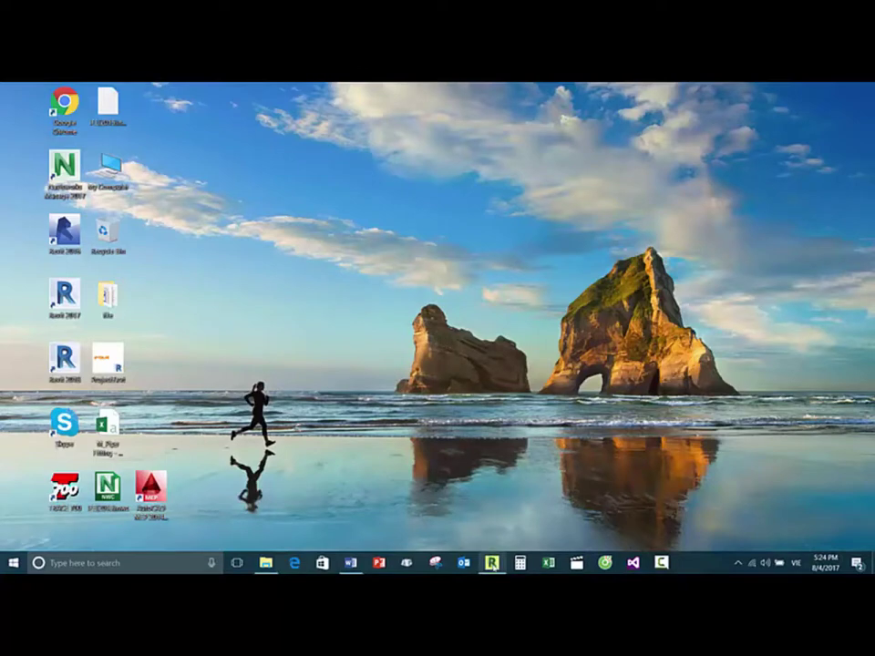
pyautogui.click(491, 562)
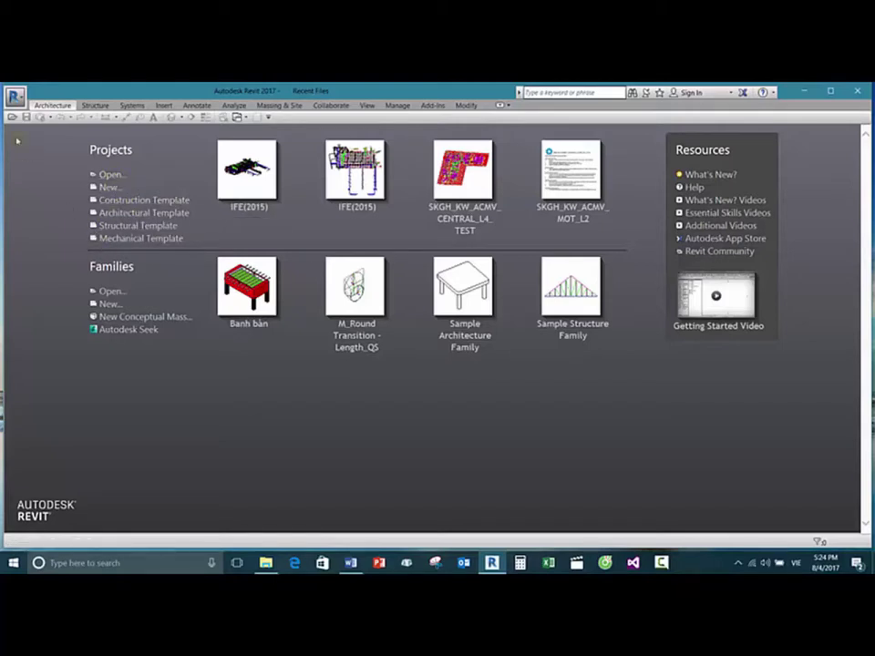
# Step: Open Revit Options from the application menu and place the caret in the username field
pyautogui.click(14, 96)
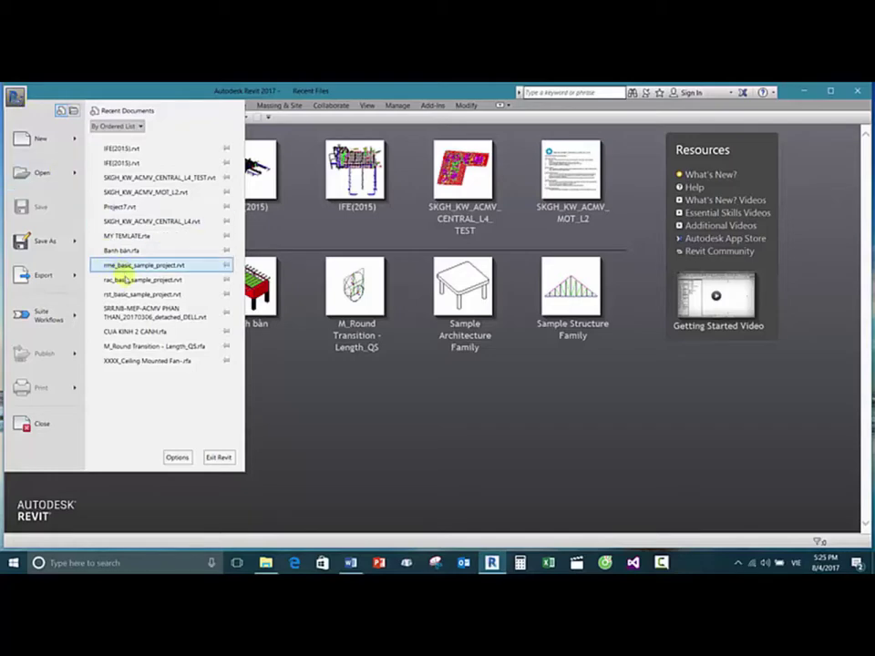
pyautogui.click(177, 457)
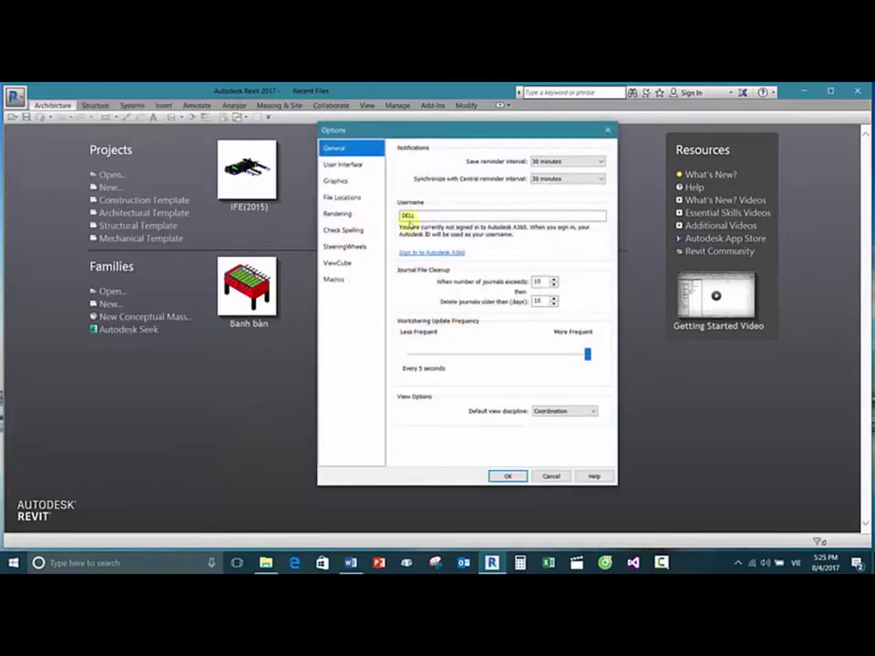
pyautogui.click(419, 216)
pyautogui.doubleClick(410, 216)
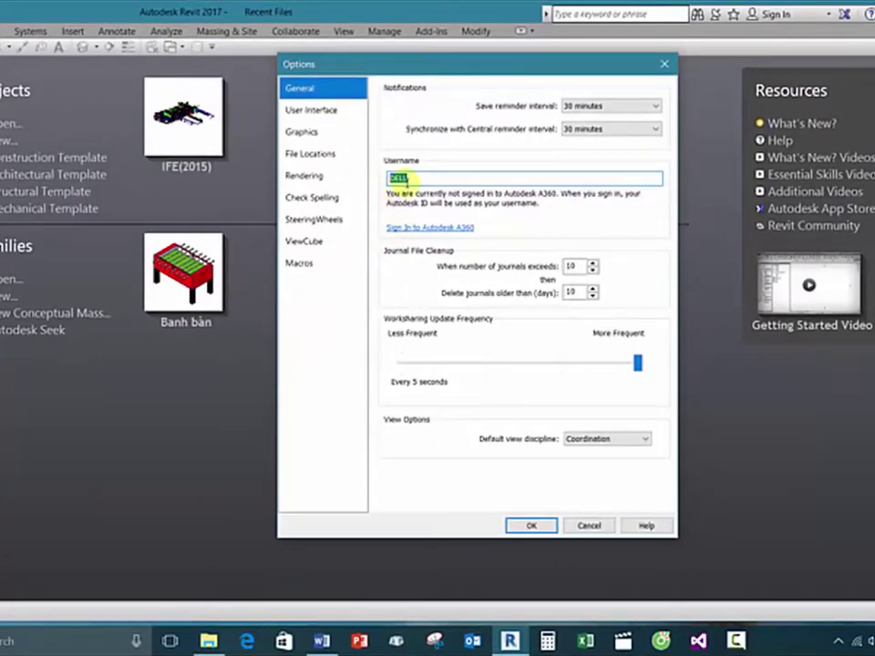
pyautogui.click(429, 178)
pyautogui.doubleClick(430, 178)
pyautogui.click(423, 177)
pyautogui.moveTo(424, 178); pyautogui.dragTo(390, 177)
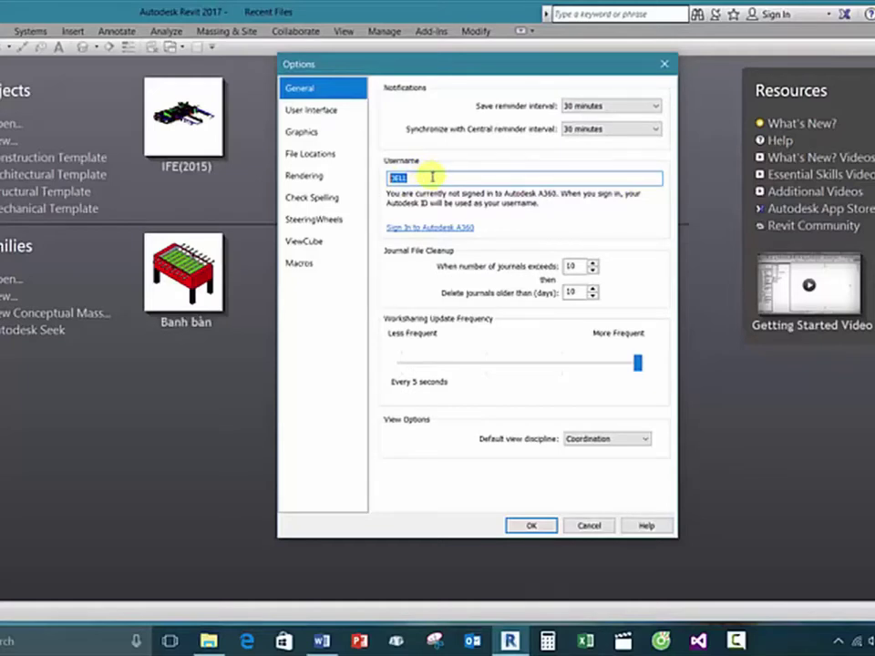
pyautogui.click(429, 179)
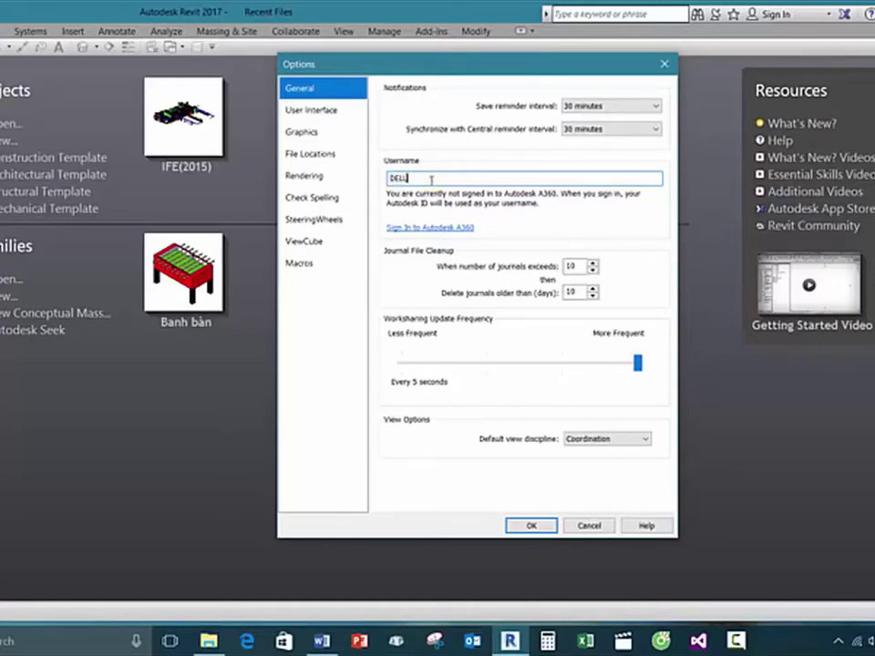
pyautogui.moveTo(429, 179); pyautogui.dragTo(388, 185)
pyautogui.click(424, 180)
pyautogui.moveTo(433, 179); pyautogui.dragTo(377, 174)
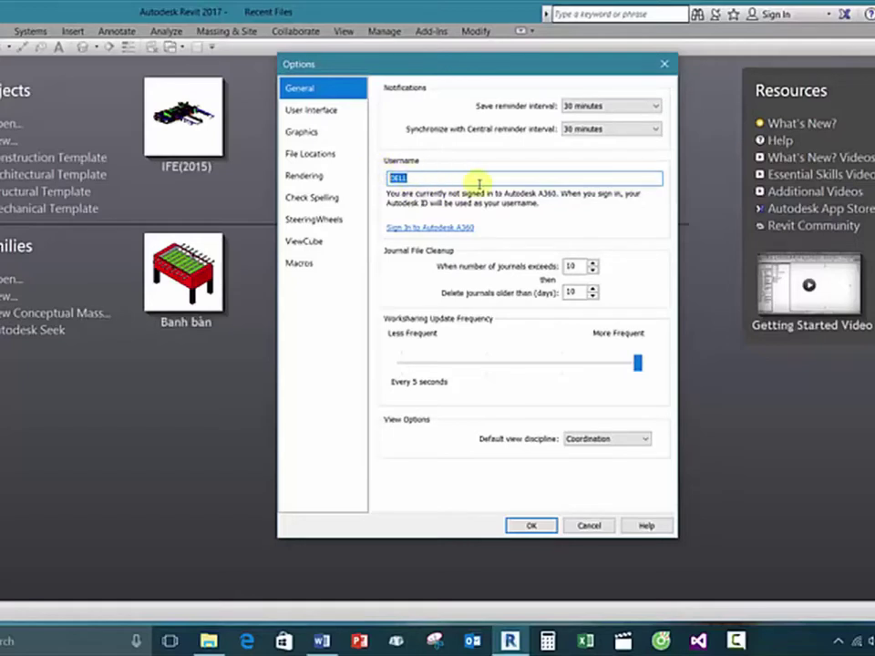
pyautogui.click(430, 179)
pyautogui.doubleClick(426, 178)
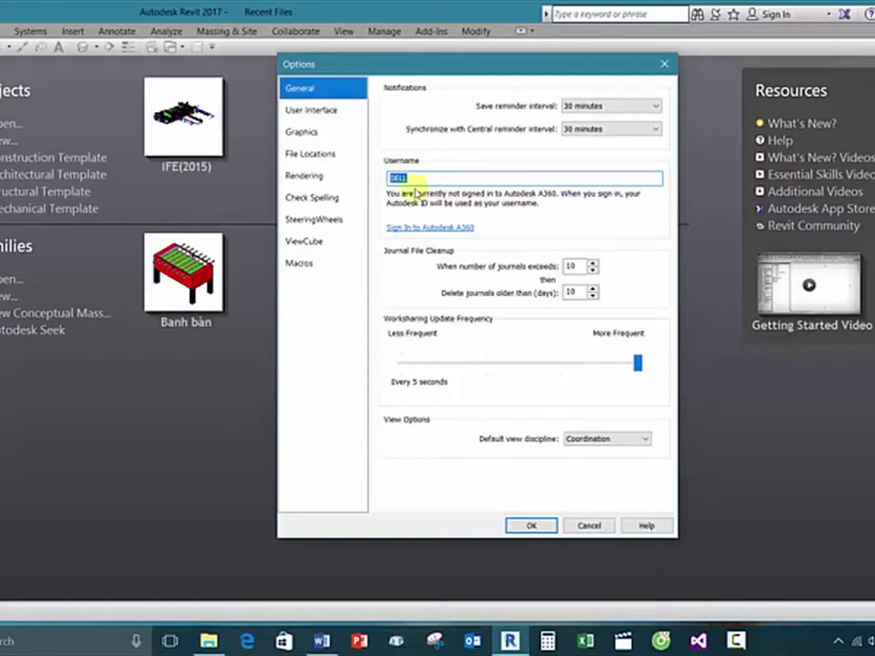
pyautogui.click(407, 177)
pyautogui.doubleClick(411, 178)
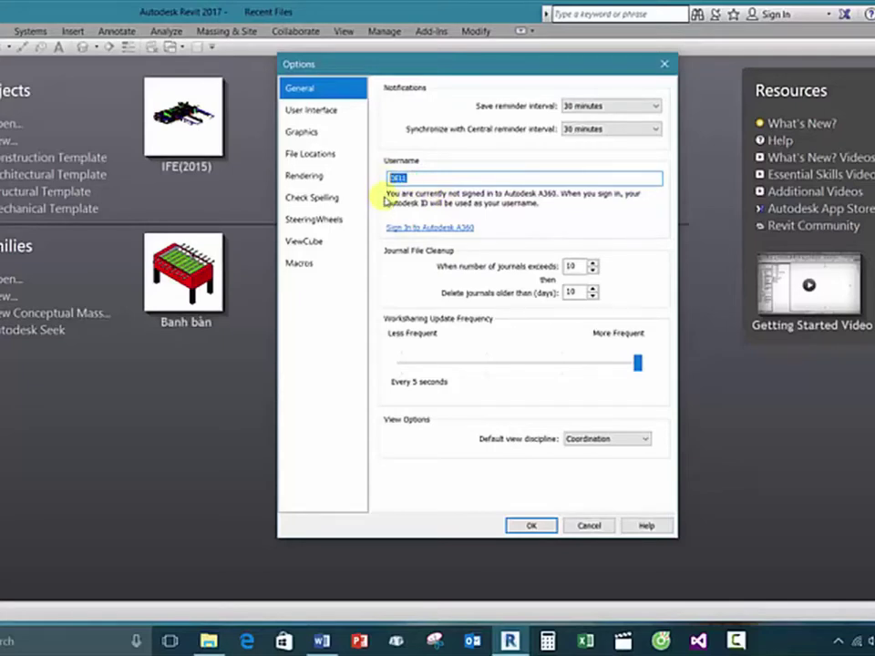
pyautogui.click(417, 179)
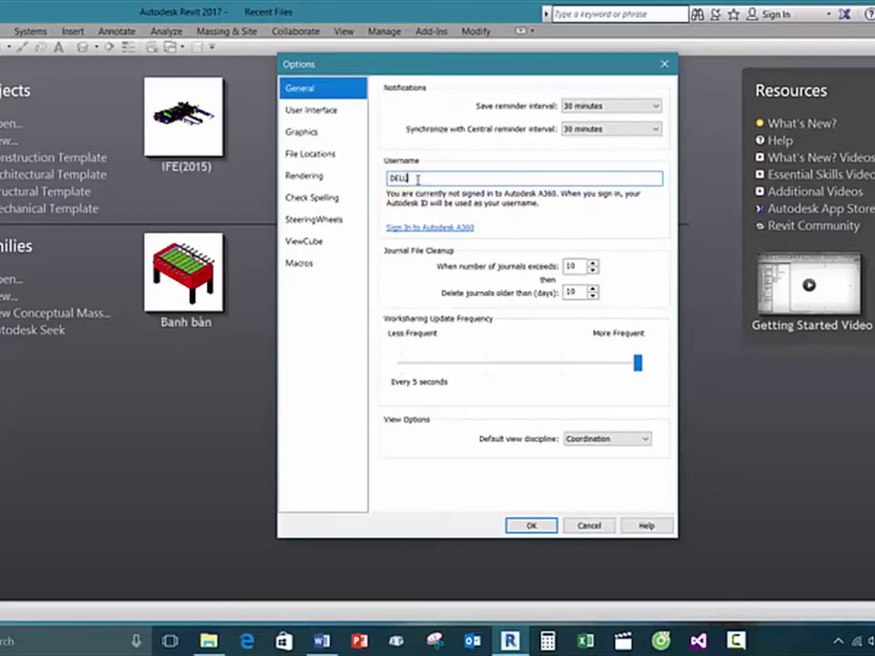
pyautogui.click(418, 180)
pyautogui.moveTo(437, 177); pyautogui.dragTo(379, 180)
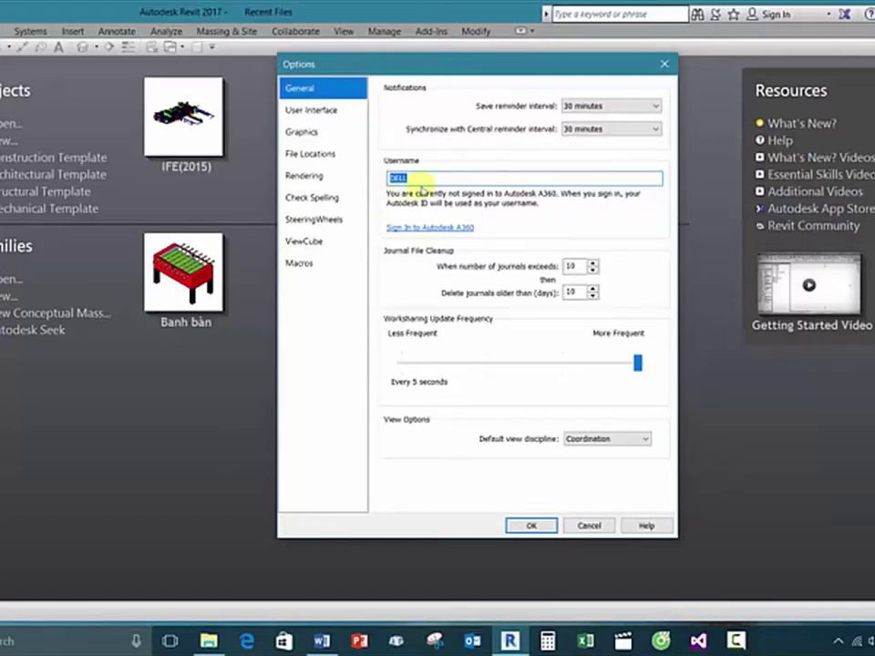
pyautogui.click(431, 178)
pyautogui.moveTo(429, 178); pyautogui.dragTo(384, 182)
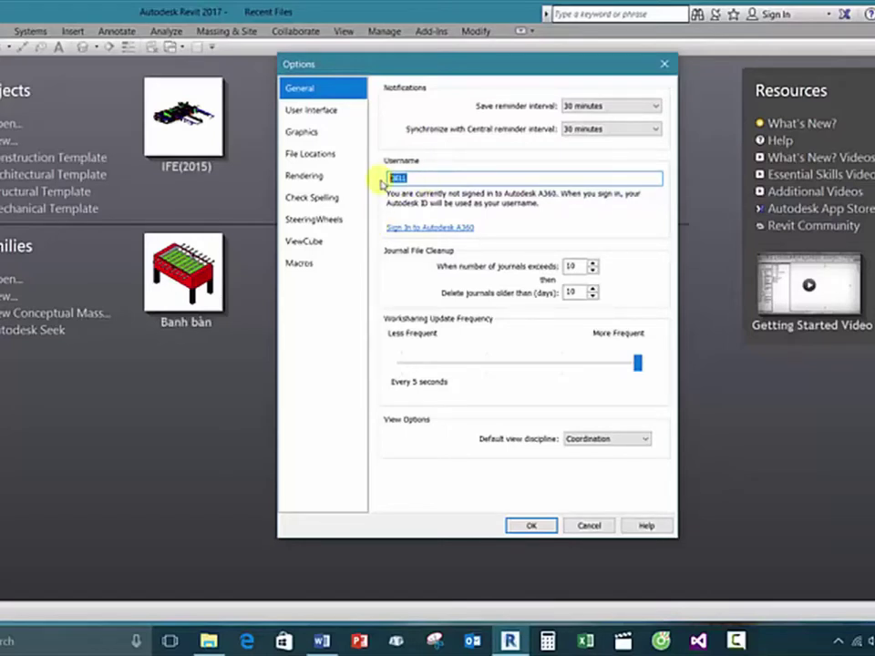
pyautogui.click(416, 180)
pyautogui.doubleClick(409, 181)
pyautogui.click(415, 179)
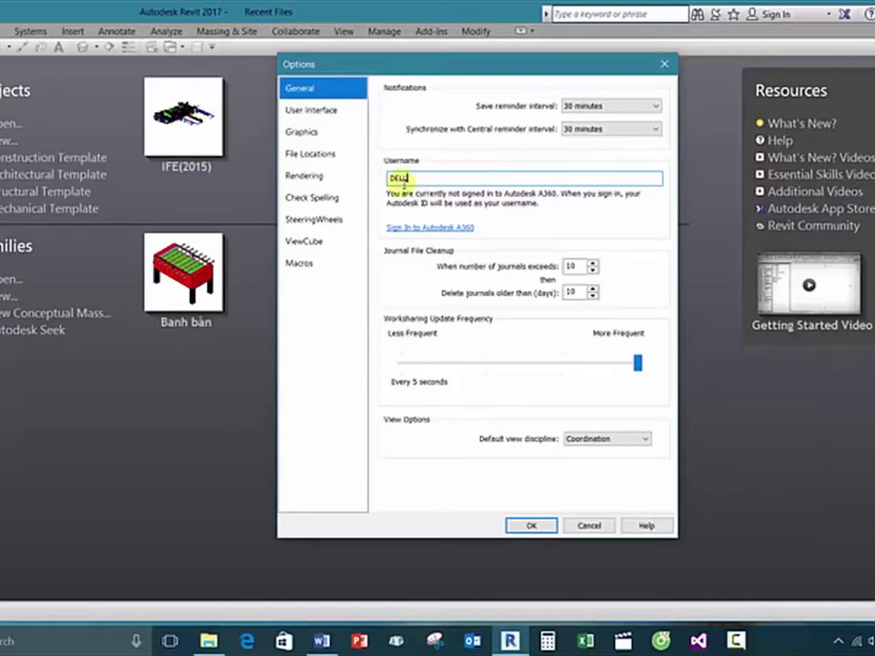
# Step: Check the User Interface and Graphics pages, cancelling the background colour picker, and show File Locations
pyautogui.click(313, 113)
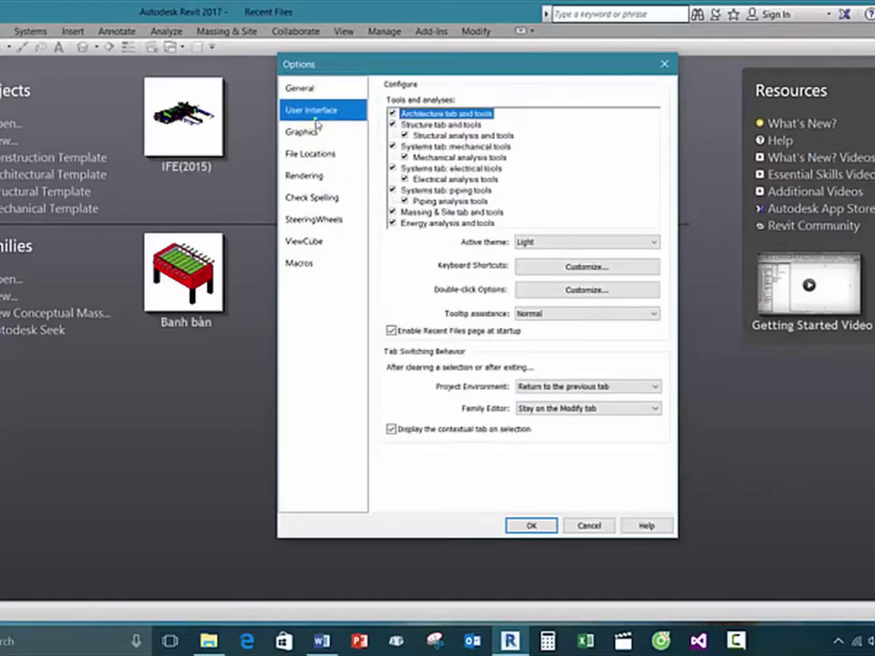
pyautogui.click(309, 135)
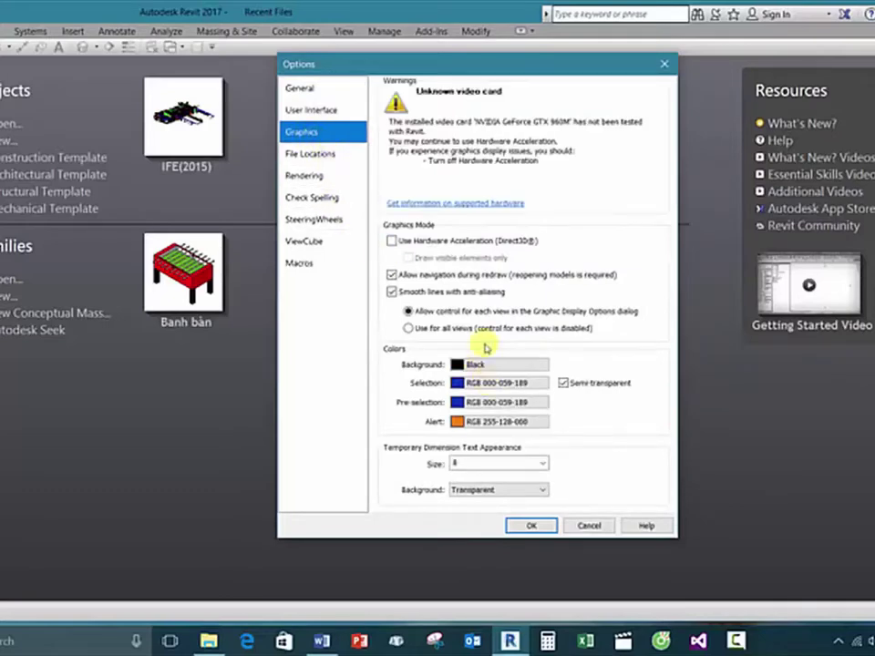
pyautogui.click(483, 364)
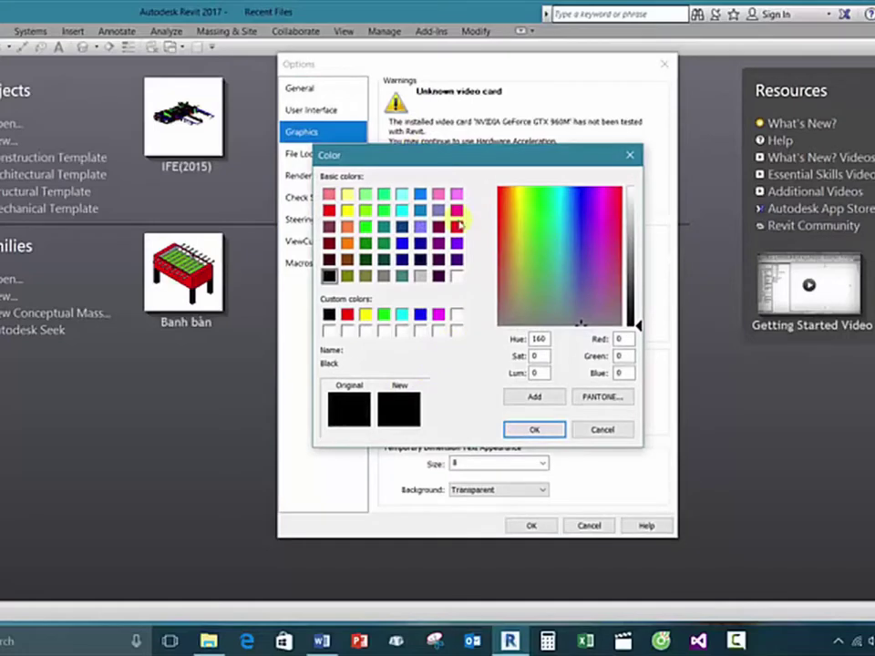
pyautogui.click(628, 155)
pyautogui.click(323, 157)
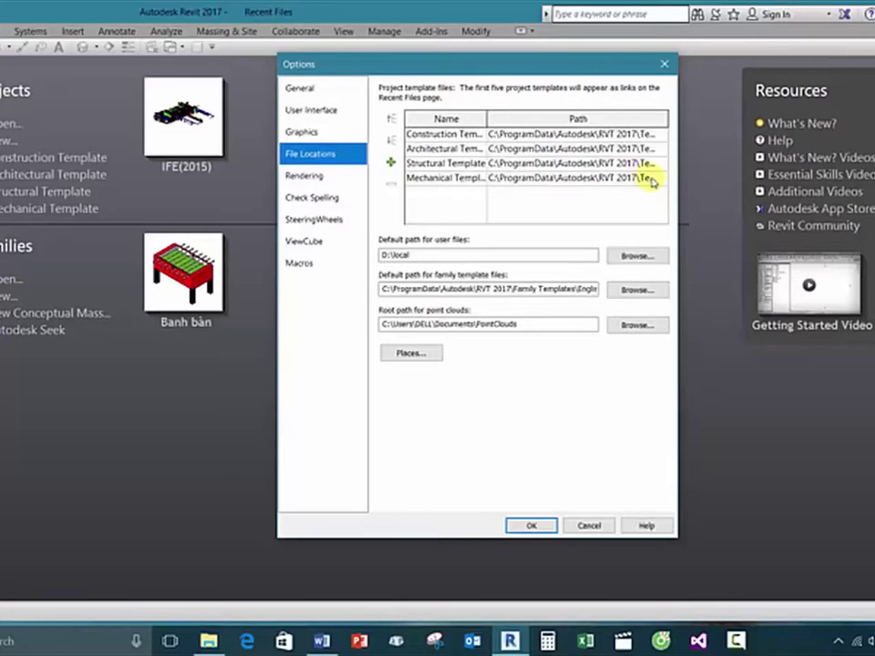
# Step: Browse from the Mechanical Template's US Metric folder up through Templates, US Imperial and RVT 2017
pyautogui.click(656, 179)
pyautogui.click(661, 178)
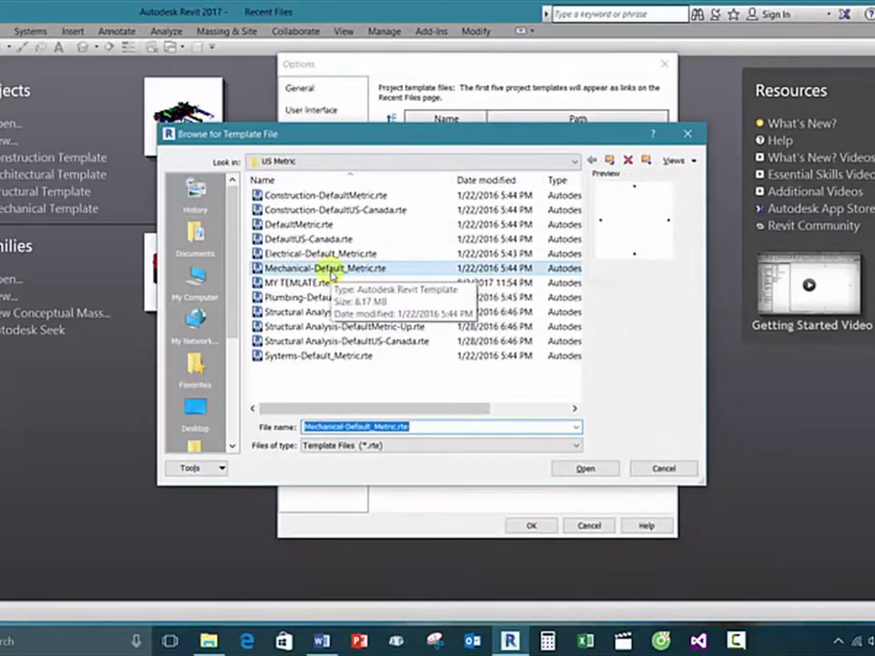
pyautogui.click(435, 163)
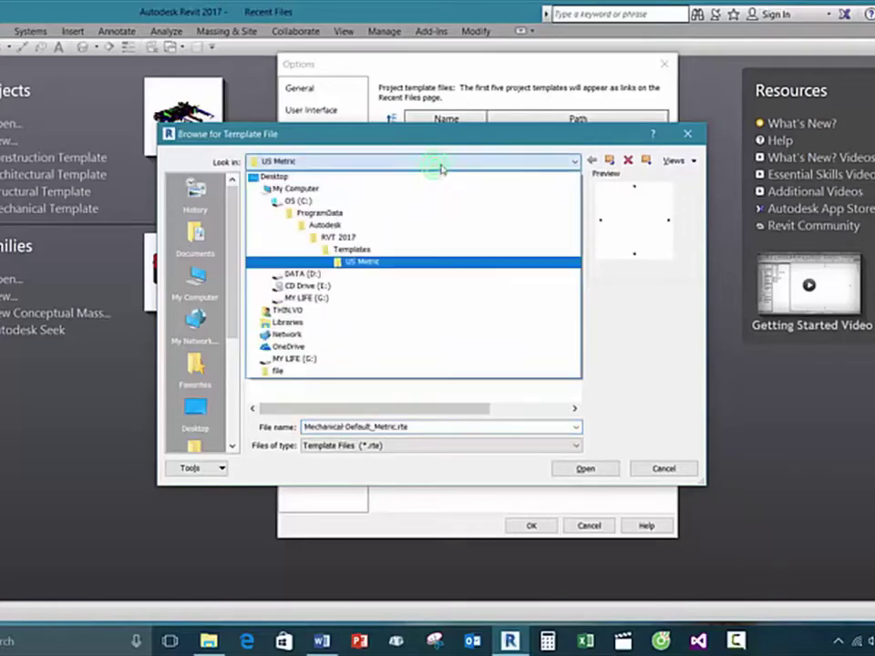
pyautogui.click(349, 249)
pyautogui.doubleClick(295, 211)
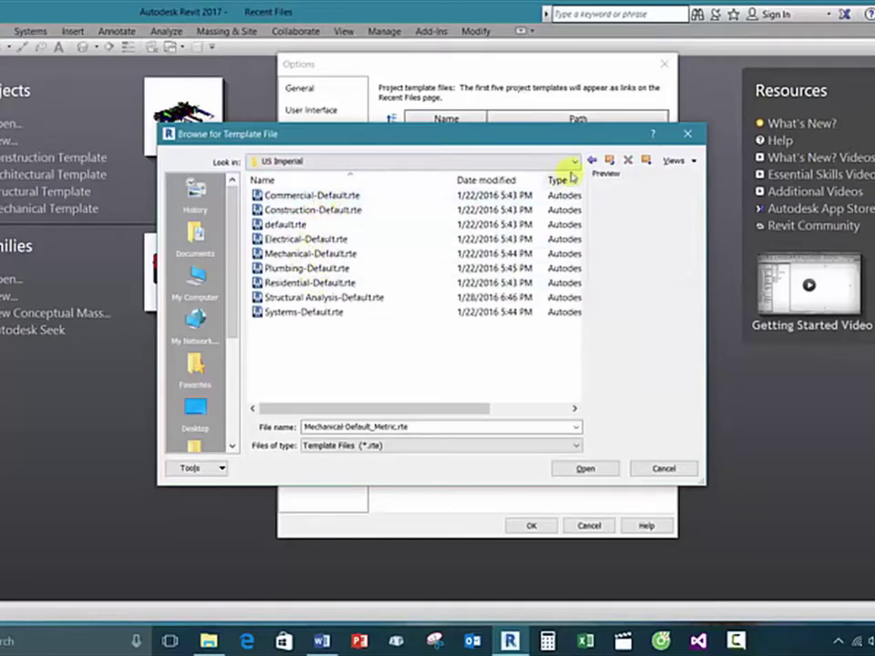
pyautogui.click(610, 160)
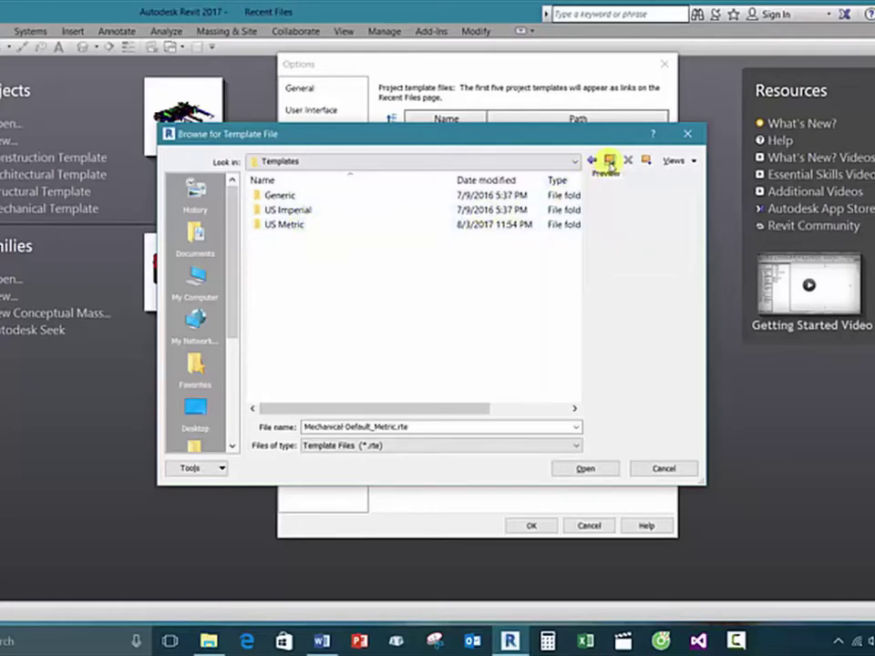
pyautogui.click(609, 161)
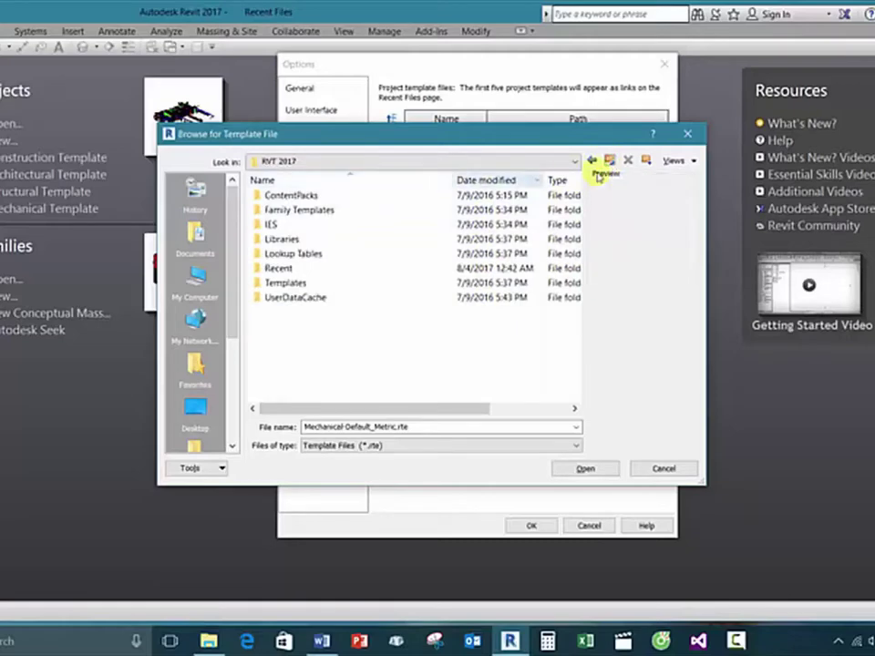
pyautogui.click(687, 133)
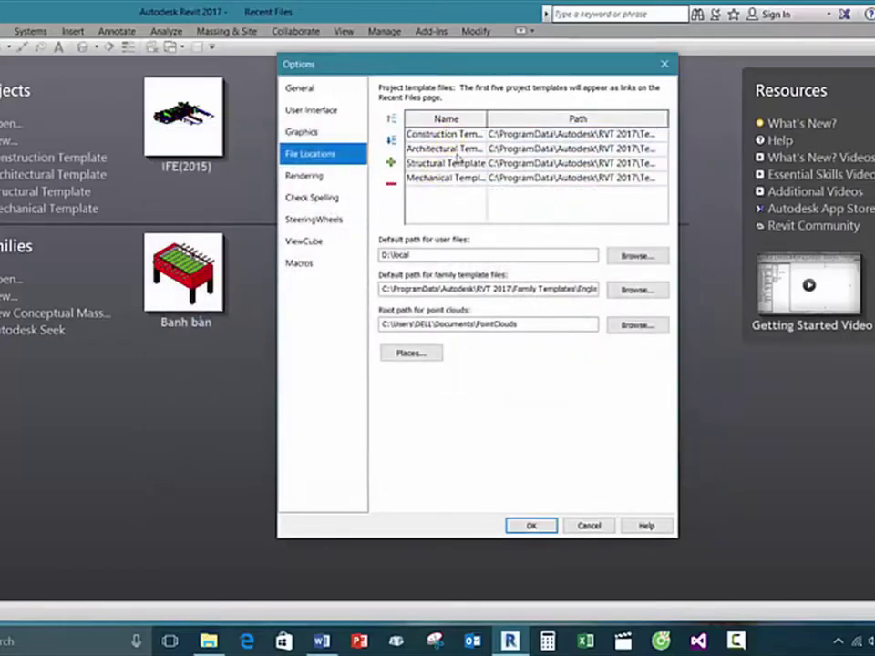
# Step: Reopen and cancel the Mechanical Template browser, then select the Structural, Architectural and Construction entries
pyautogui.click(463, 165)
pyautogui.click(463, 179)
pyautogui.click(652, 178)
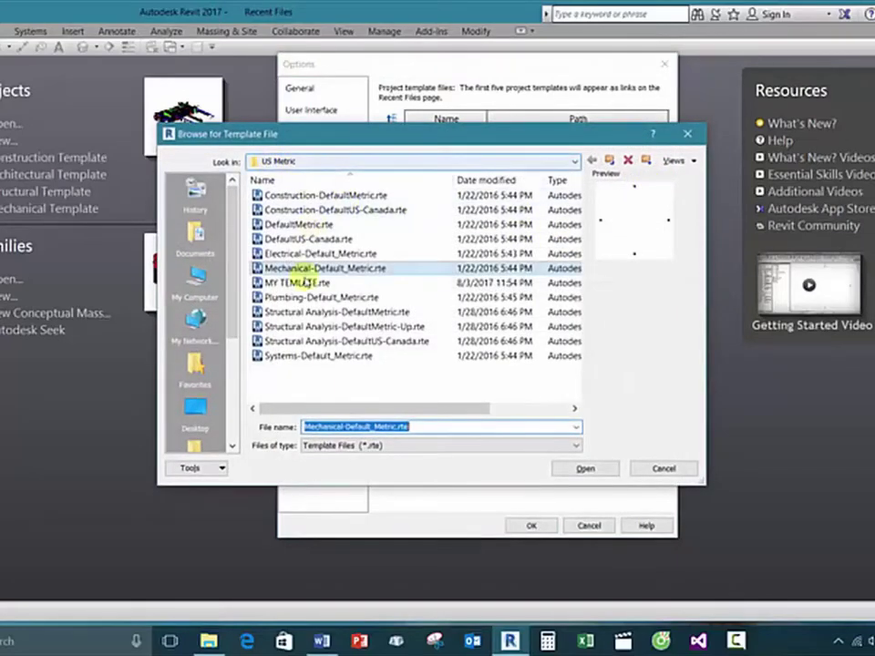
pyautogui.click(688, 134)
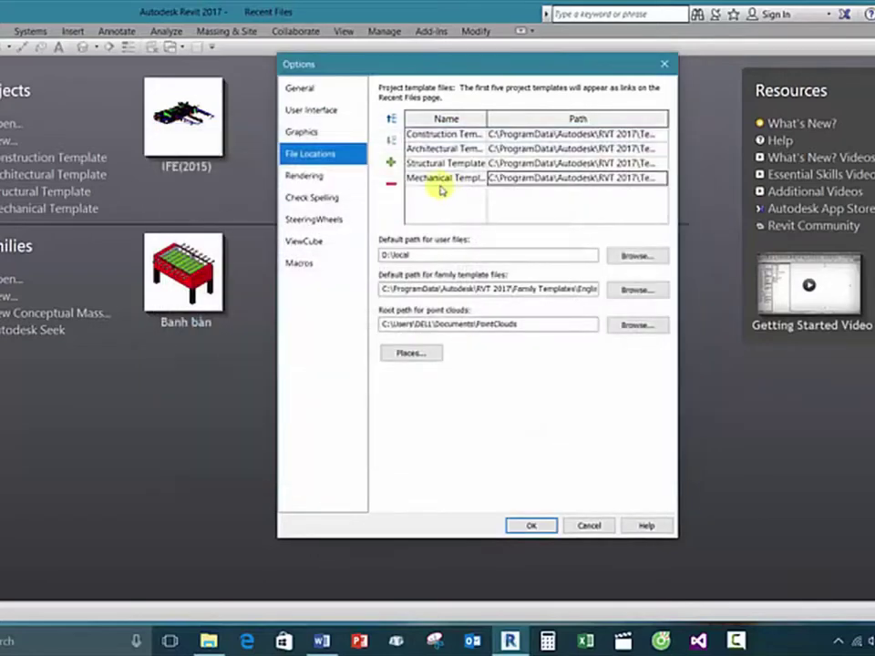
pyautogui.click(538, 181)
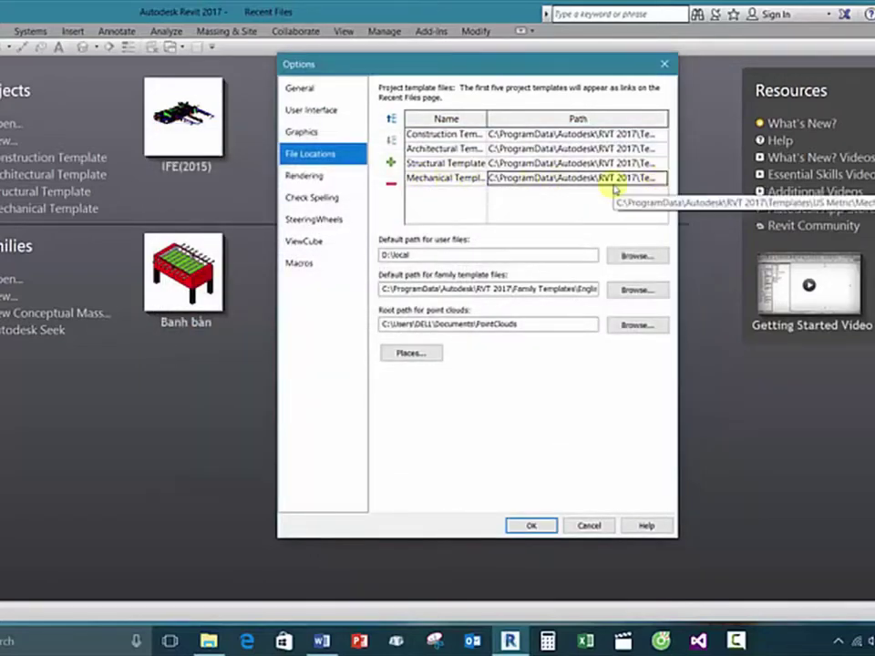
pyautogui.click(660, 179)
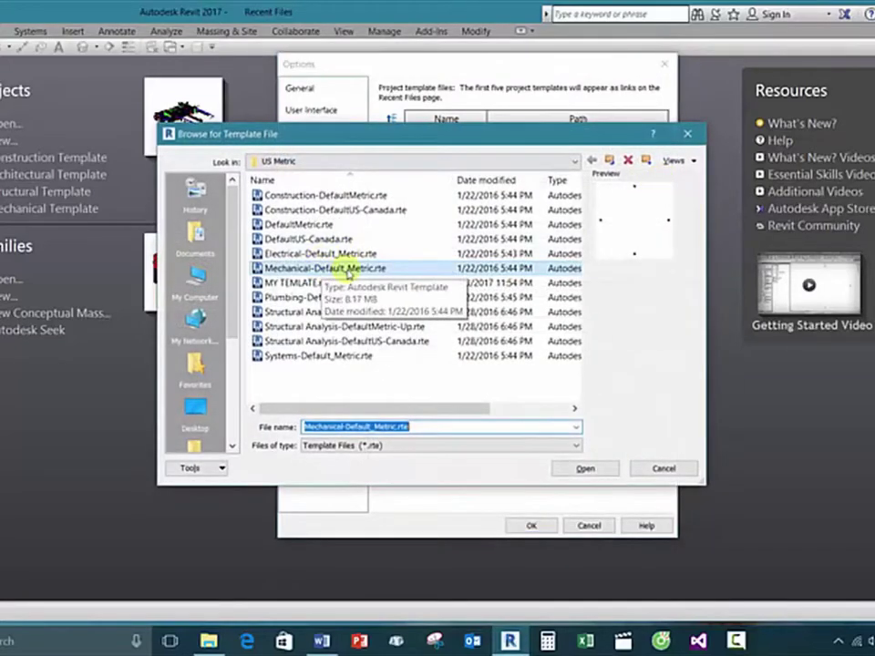
pyautogui.click(662, 468)
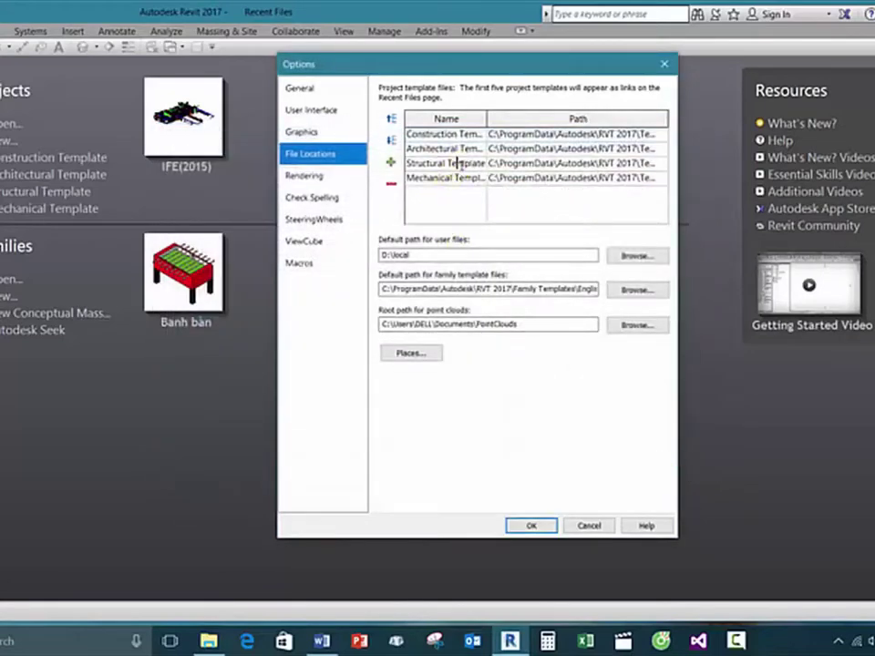
pyautogui.click(469, 162)
pyautogui.click(446, 147)
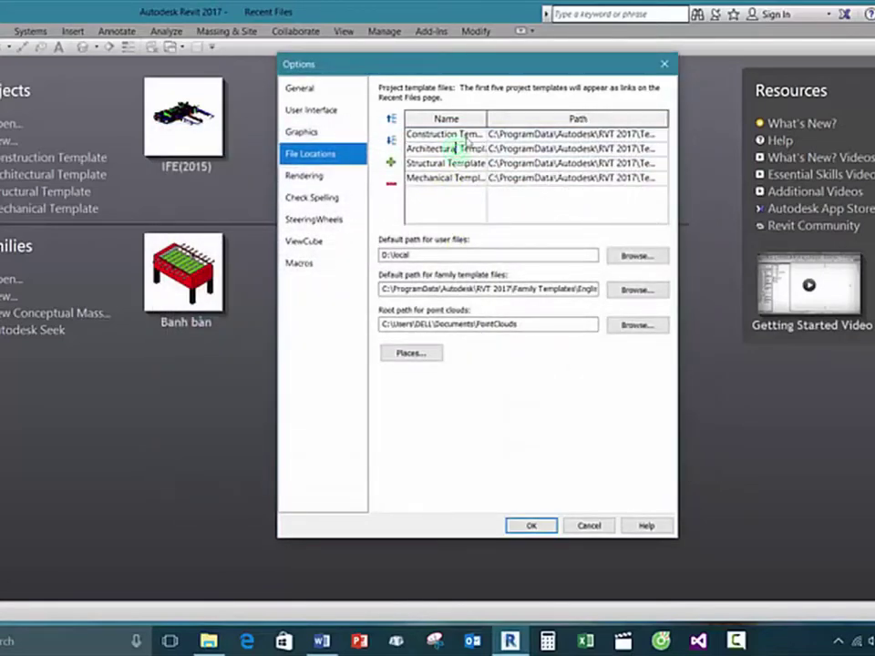
pyautogui.click(451, 134)
pyautogui.click(458, 134)
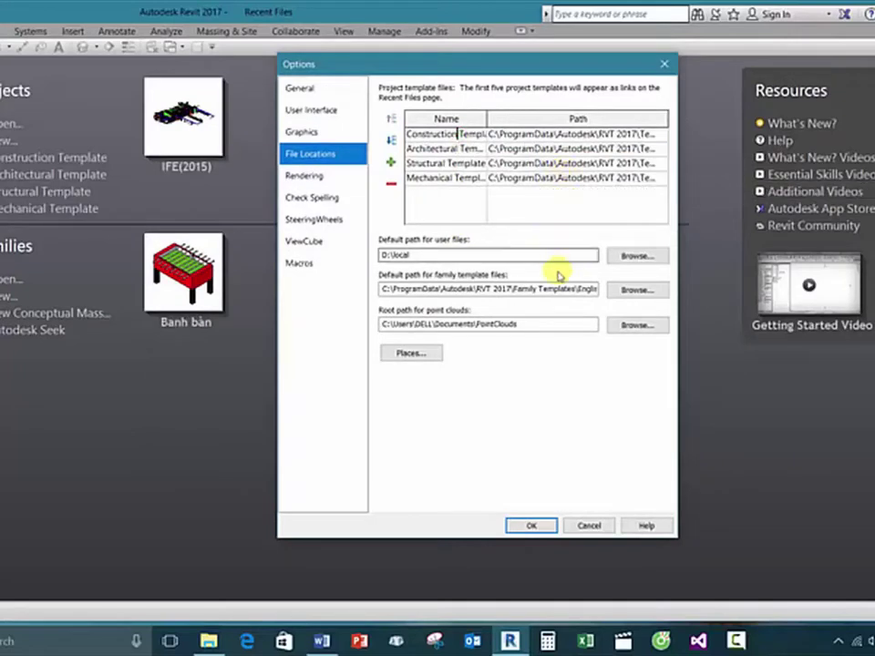
# Step: Select the current D:\local default path for user files
pyautogui.click(458, 255)
pyautogui.moveTo(458, 255); pyautogui.dragTo(371, 249)
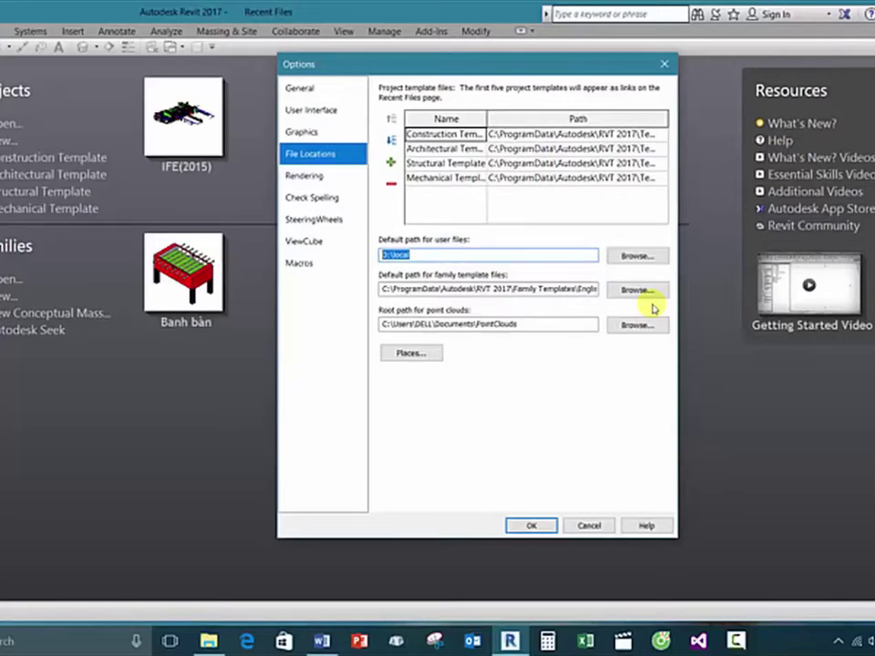
pyautogui.moveTo(469, 256); pyautogui.dragTo(369, 260)
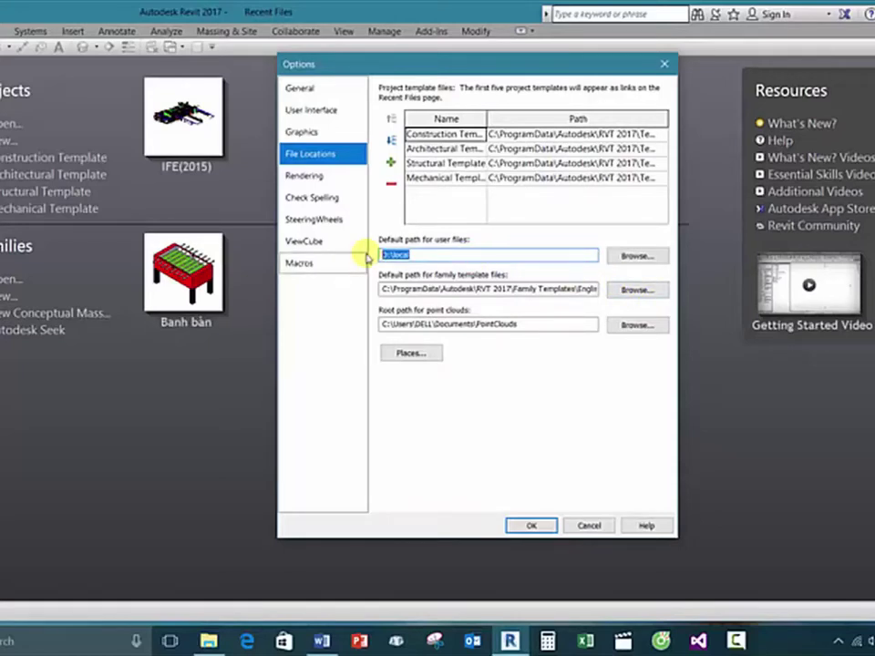
pyautogui.click(444, 254)
pyautogui.moveTo(433, 259); pyautogui.dragTo(379, 254)
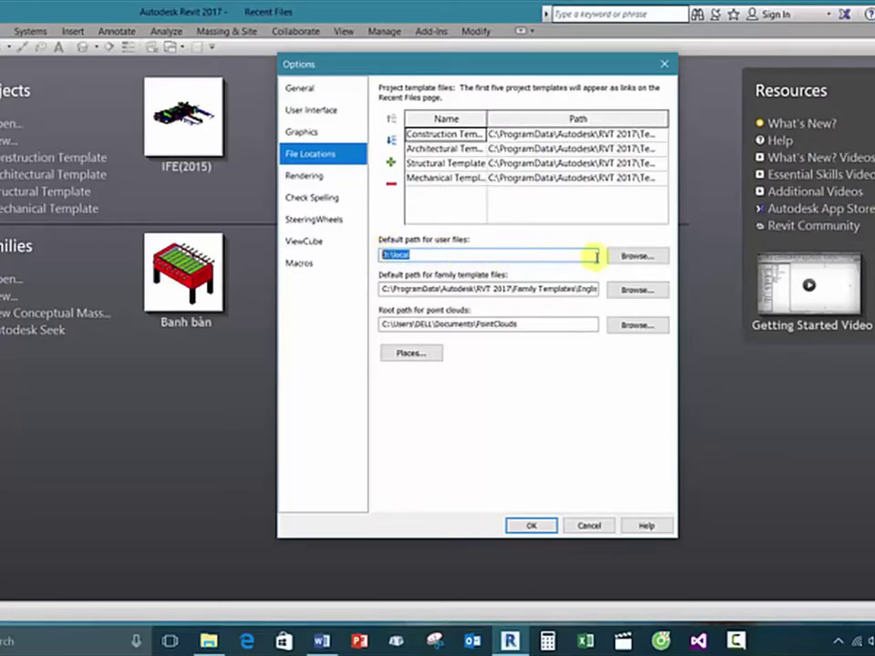
# Step: Browse for a user files folder and navigate to D:\TRAINING RVT\3.NVL\0. DATA
pyautogui.click(637, 256)
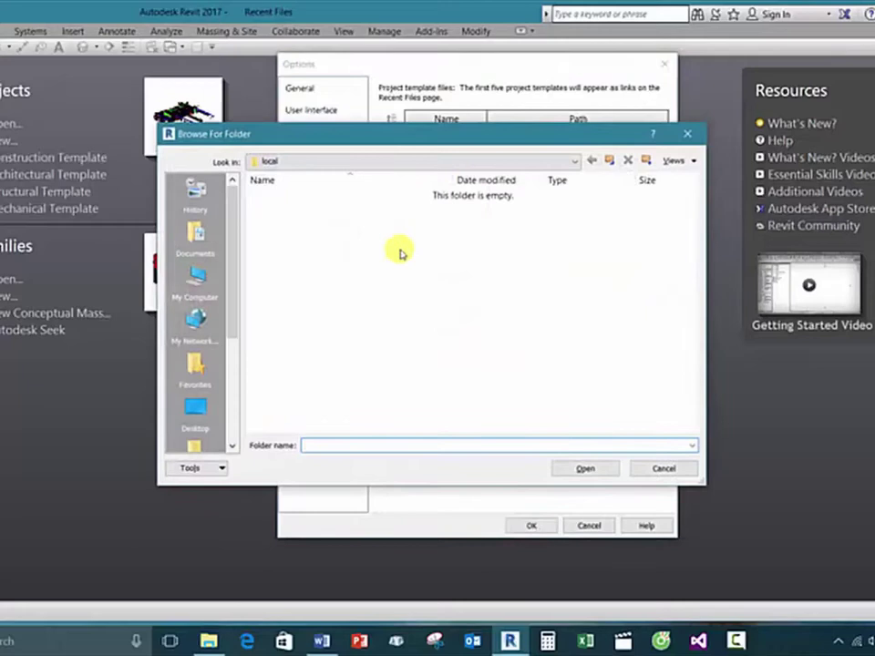
pyautogui.click(382, 164)
pyautogui.click(382, 169)
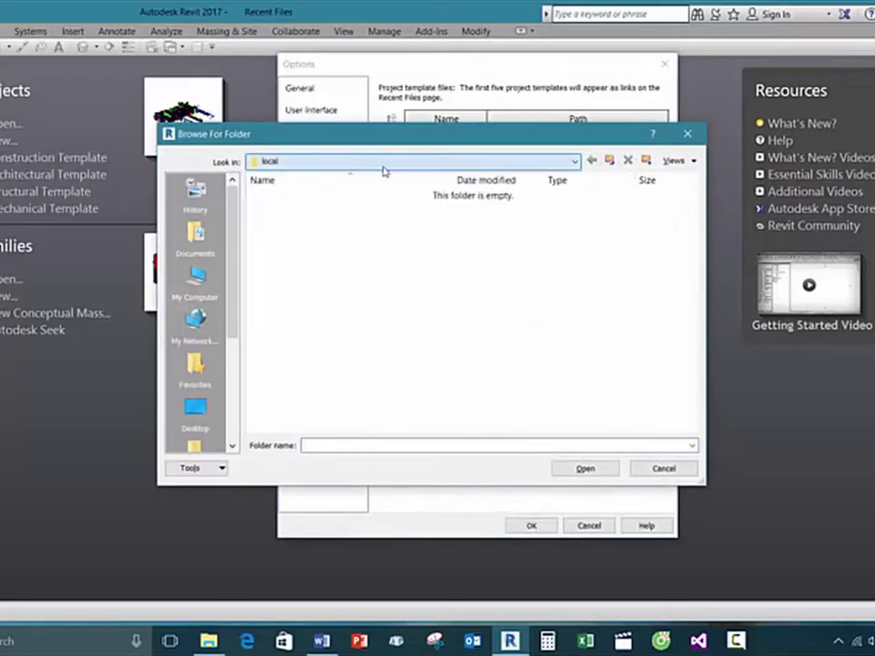
pyautogui.click(611, 165)
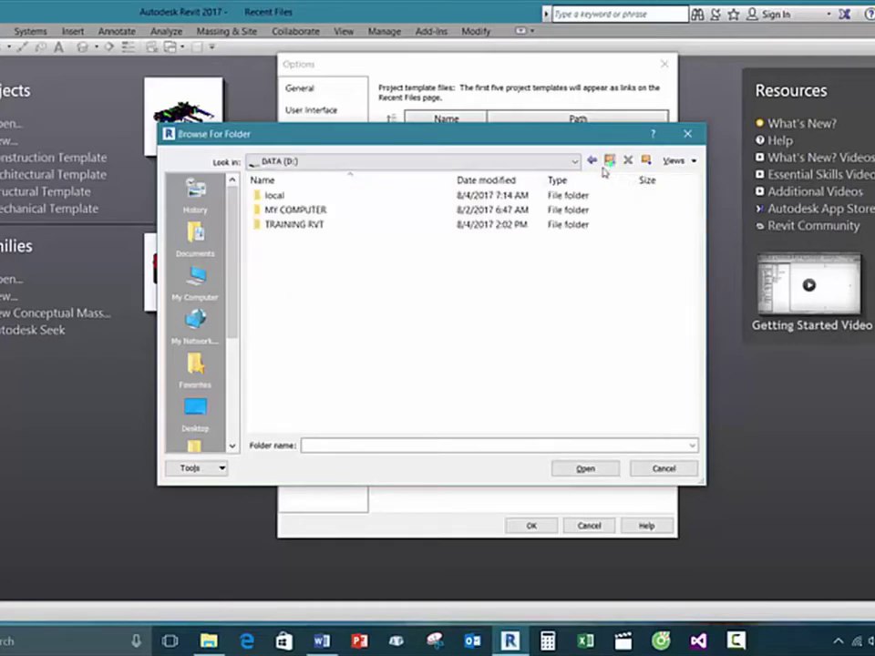
pyautogui.doubleClick(309, 228)
pyautogui.click(290, 239)
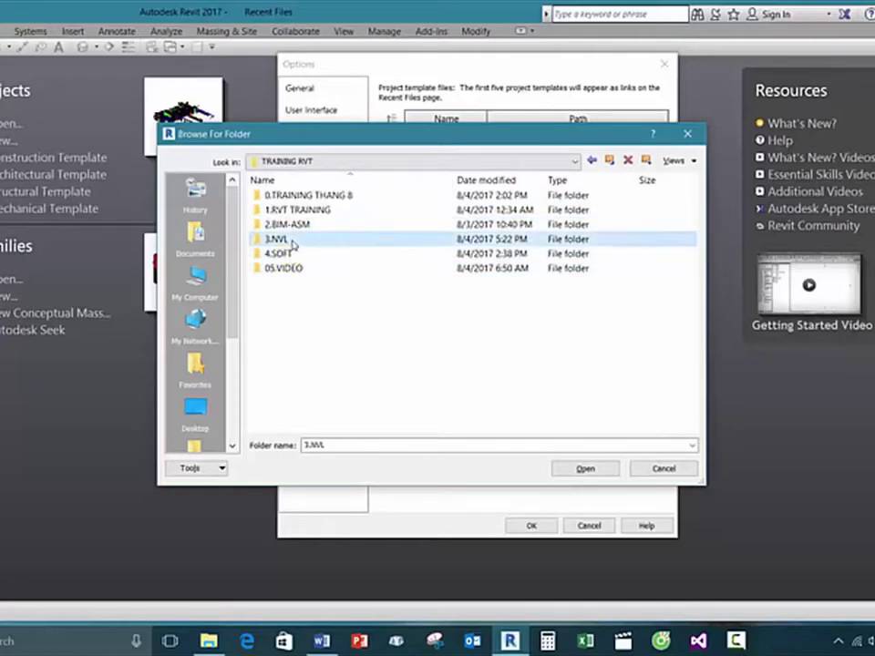
pyautogui.doubleClick(289, 241)
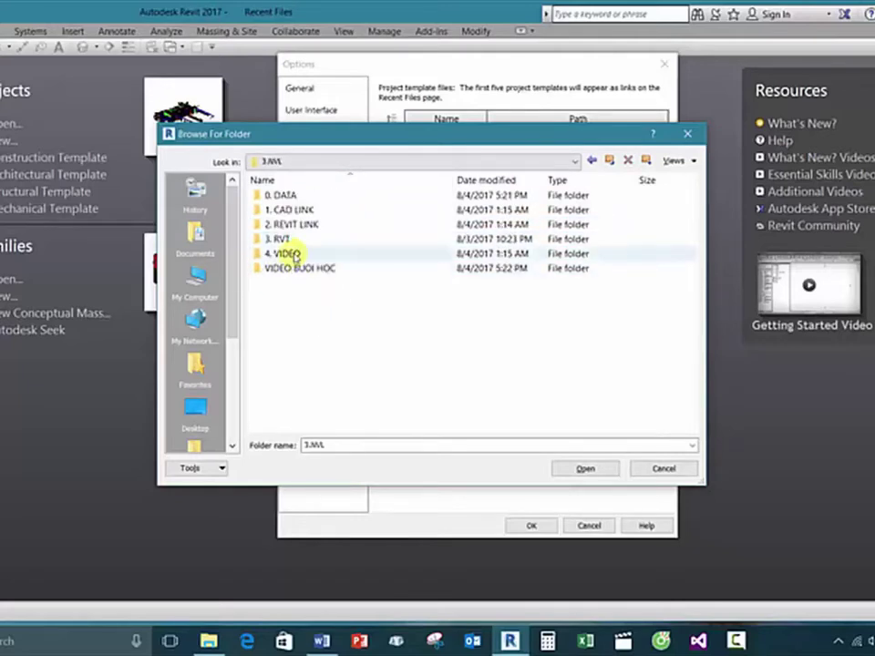
pyautogui.doubleClick(285, 195)
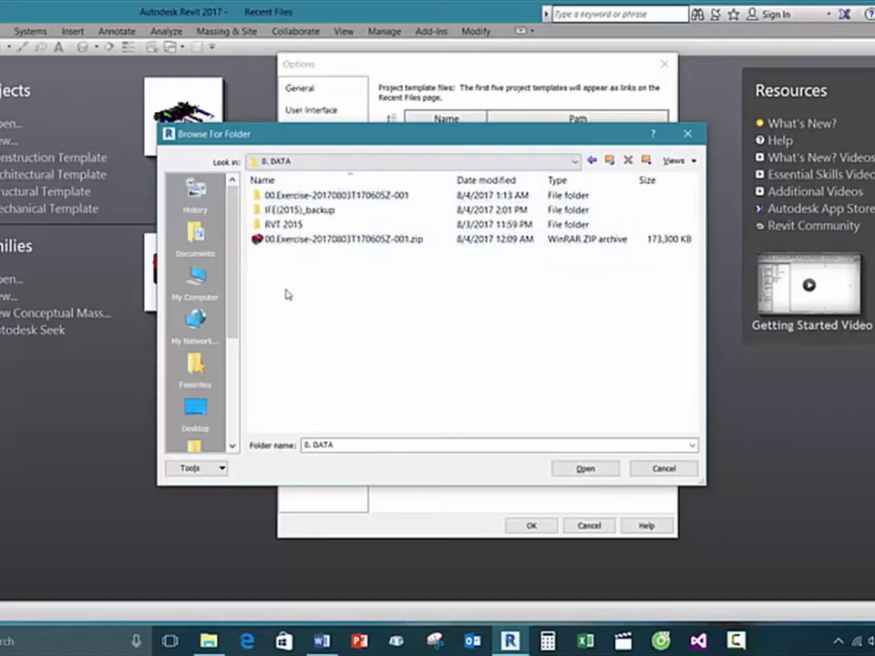
# Step: Create a new BIM-NVL folder there and set it as the user files path
pyautogui.click(646, 160)
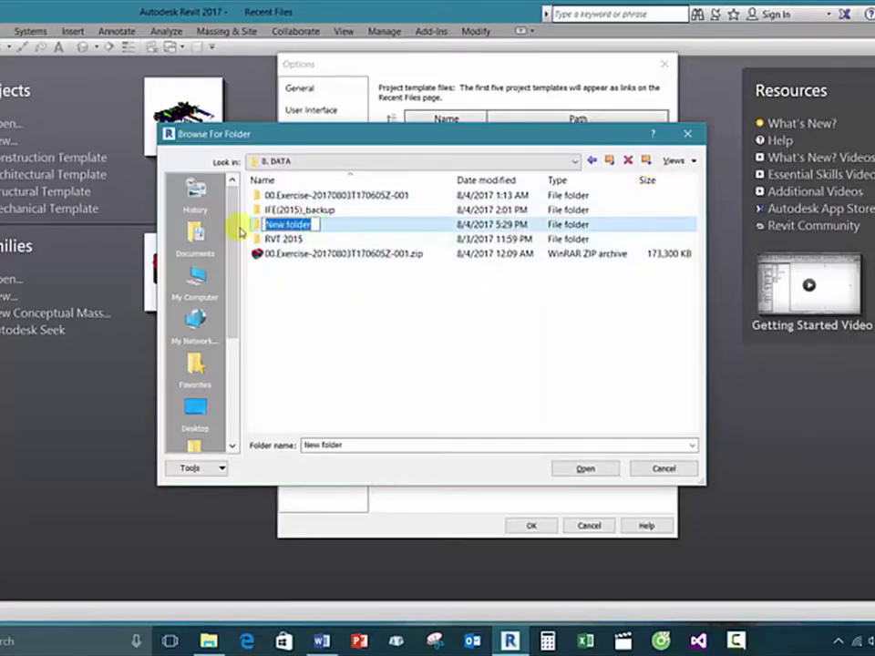
pyautogui.write('bi')
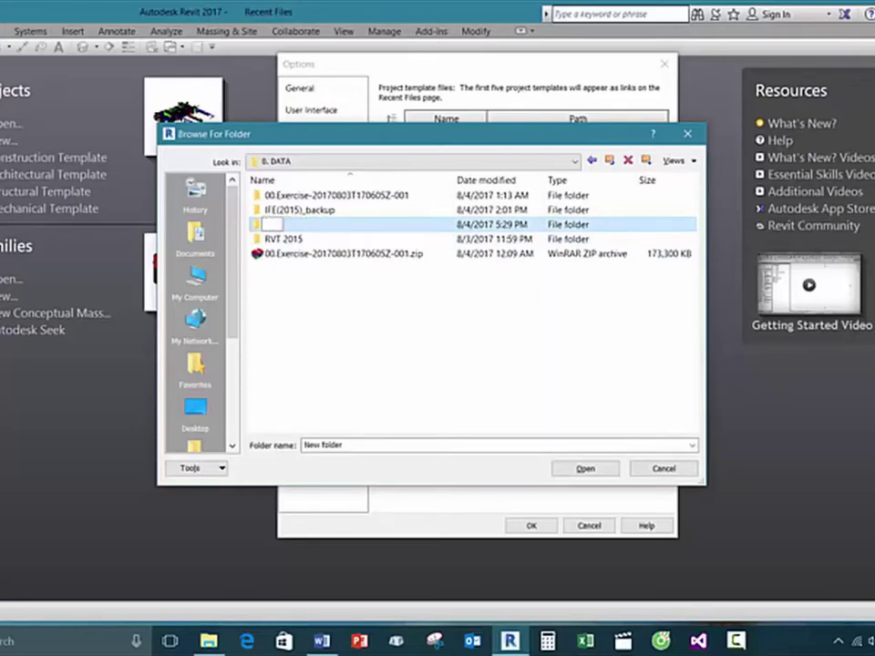
pyautogui.write('M-NVL')
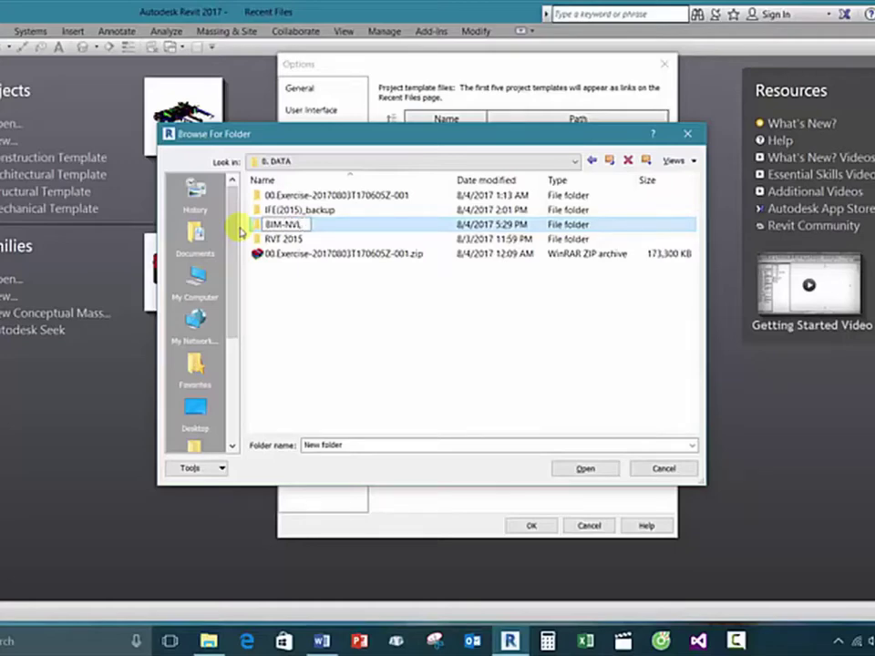
pyautogui.press('Return')
pyautogui.press('Return')
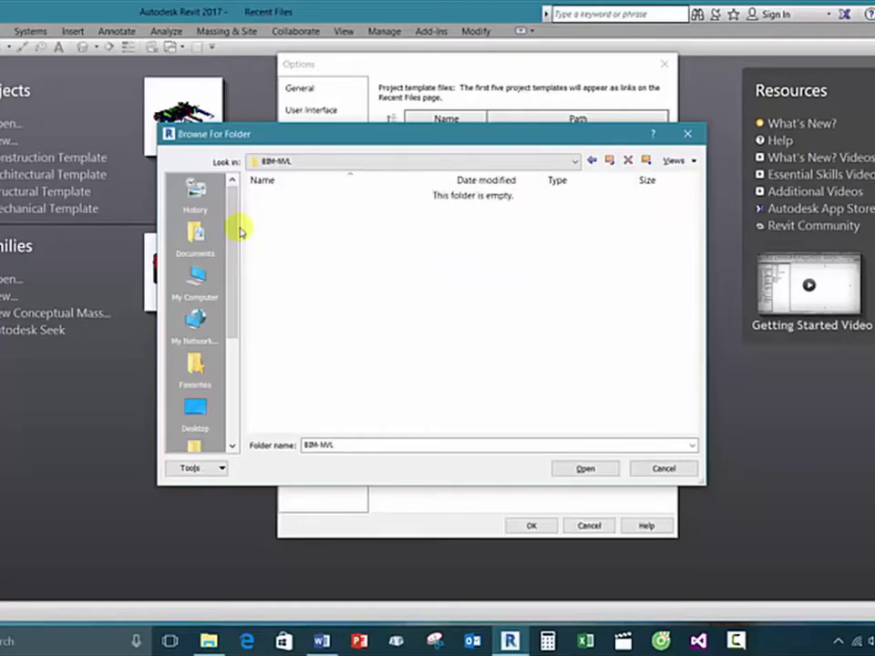
pyautogui.click(583, 468)
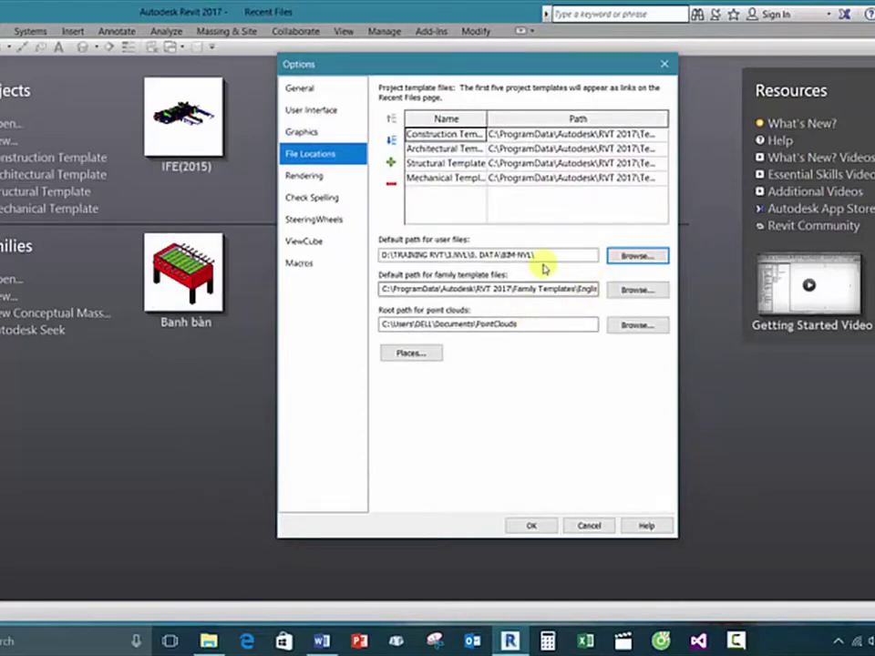
pyautogui.click(475, 255)
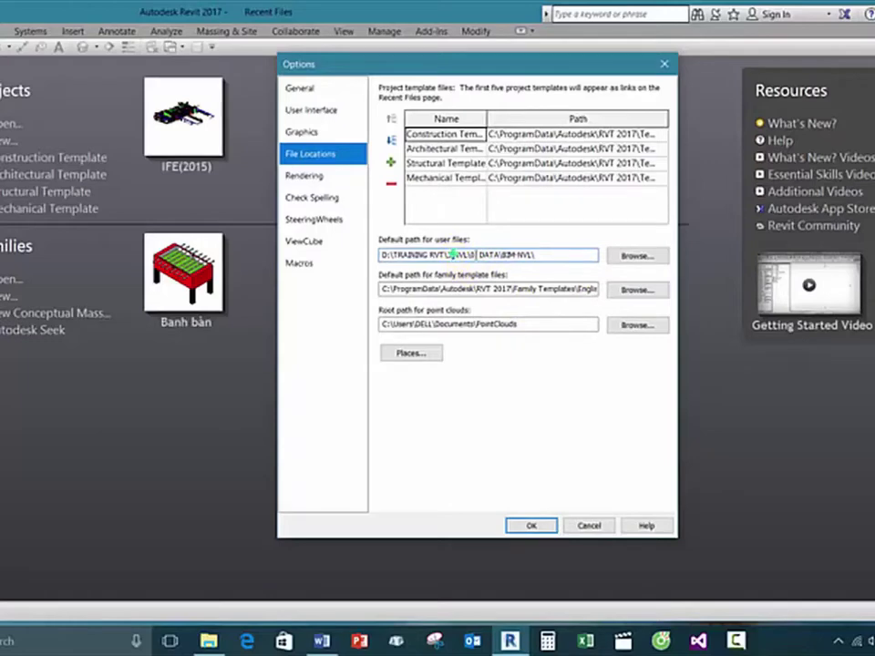
pyautogui.click(635, 257)
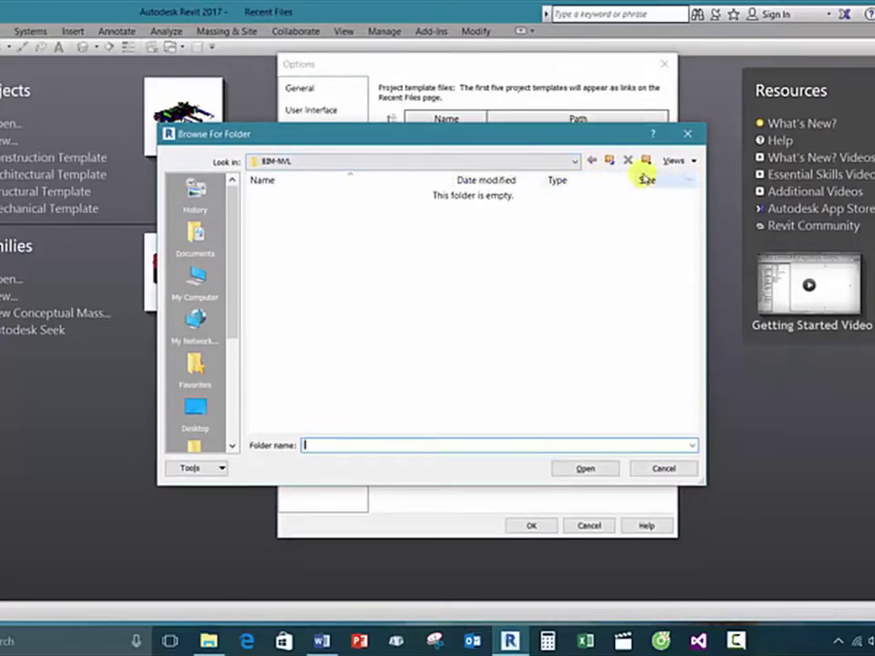
pyautogui.press('Return')
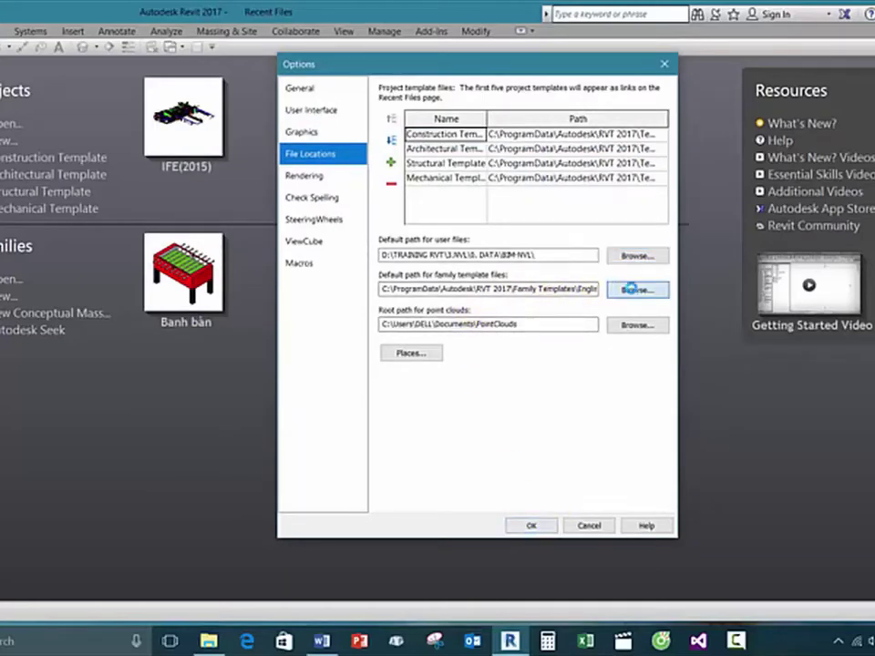
pyautogui.click(628, 290)
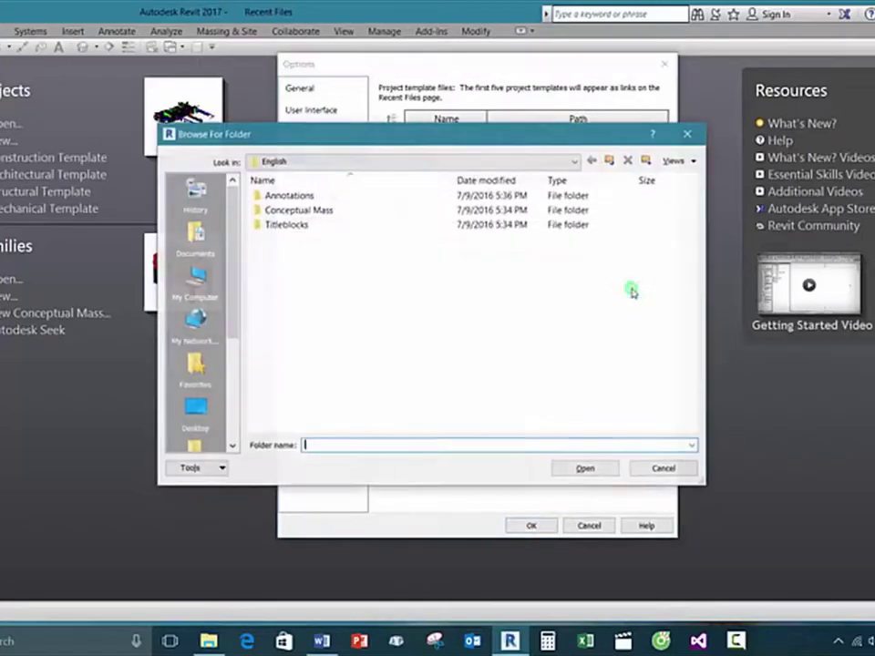
pyautogui.click(686, 134)
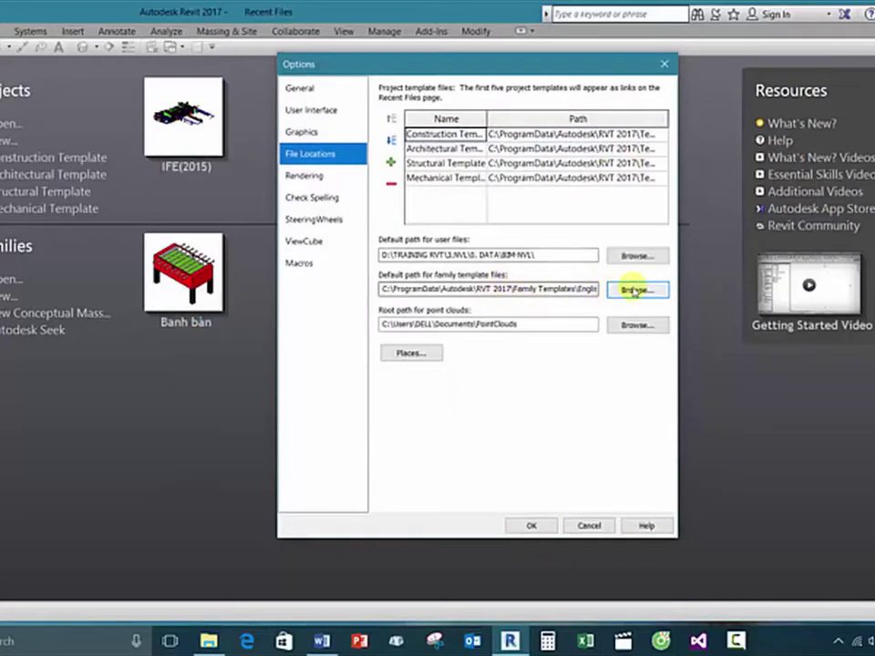
pyautogui.click(431, 353)
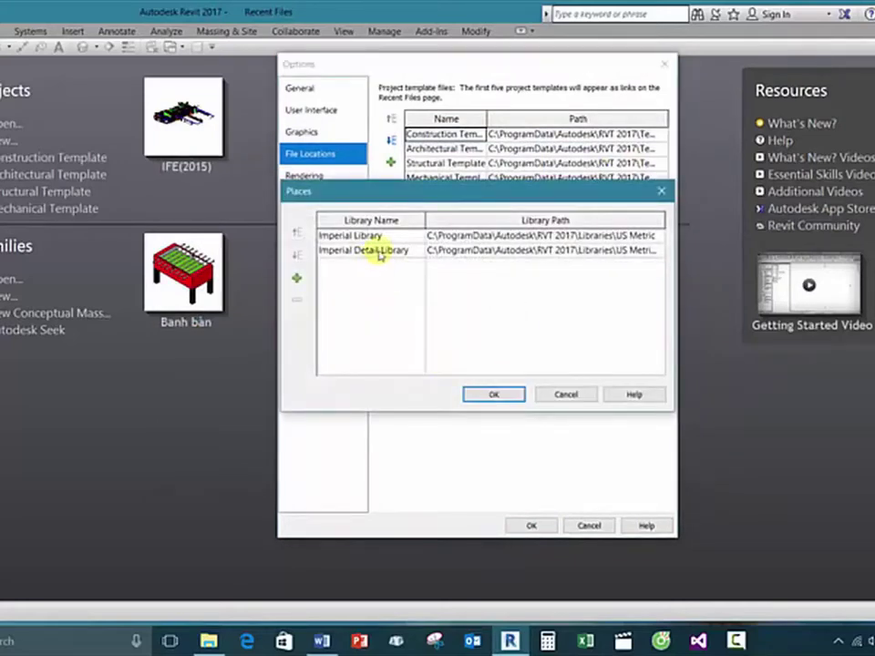
pyautogui.click(381, 236)
pyautogui.click(398, 236)
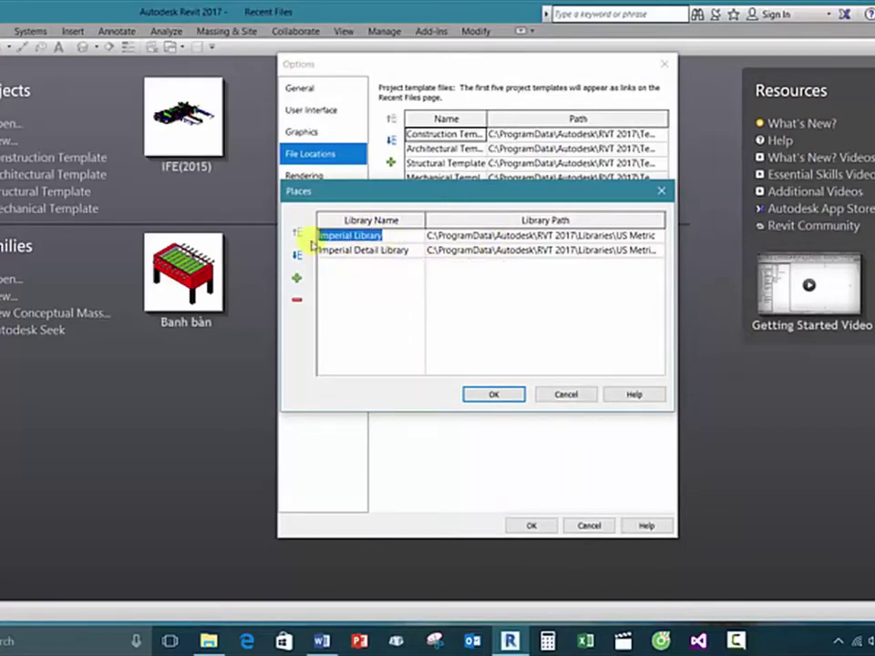
pyautogui.click(658, 235)
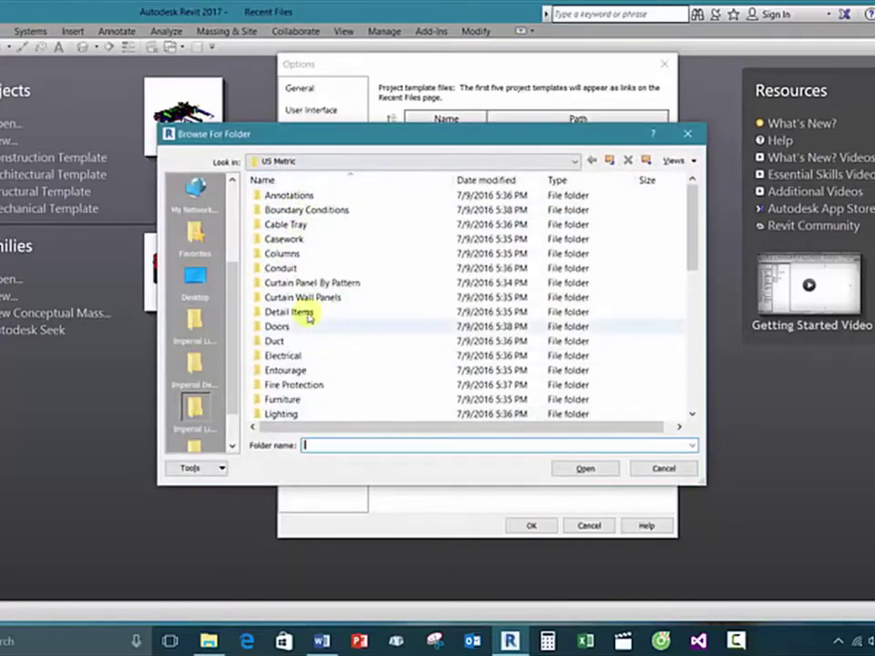
pyautogui.scroll(-8, 310, 314)
pyautogui.scroll(2, 296, 301)
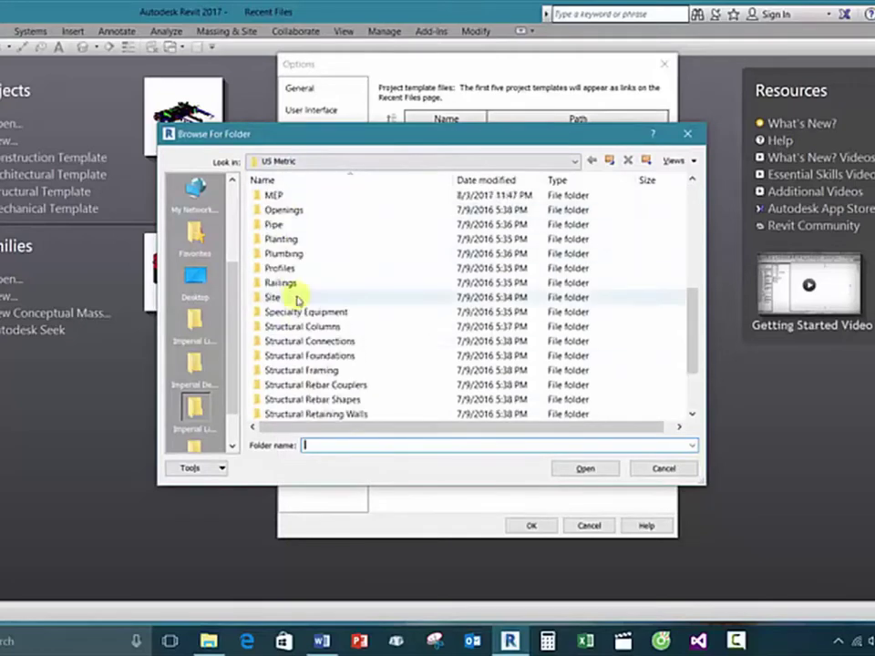
pyautogui.scroll(1, 296, 298)
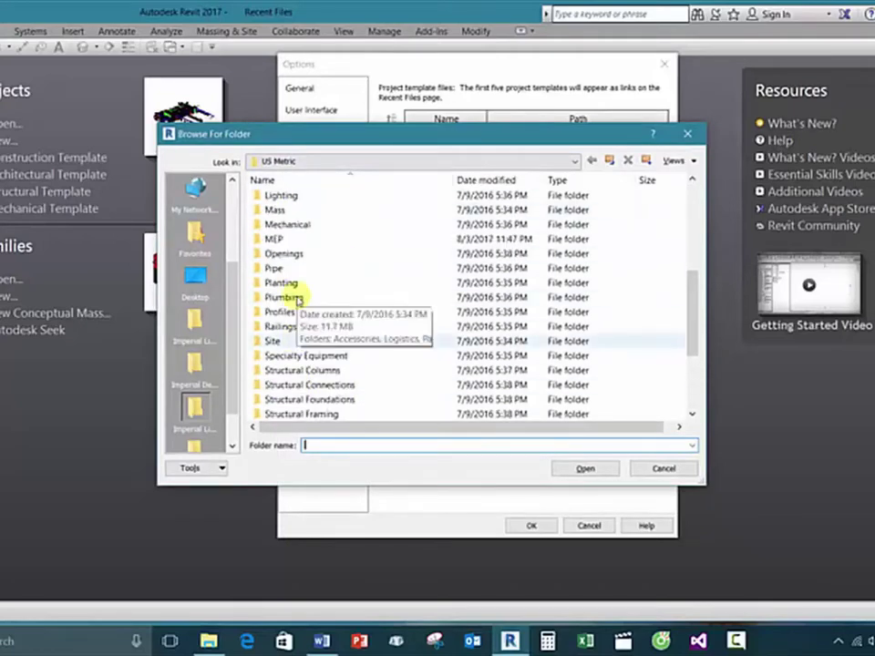
pyautogui.click(609, 160)
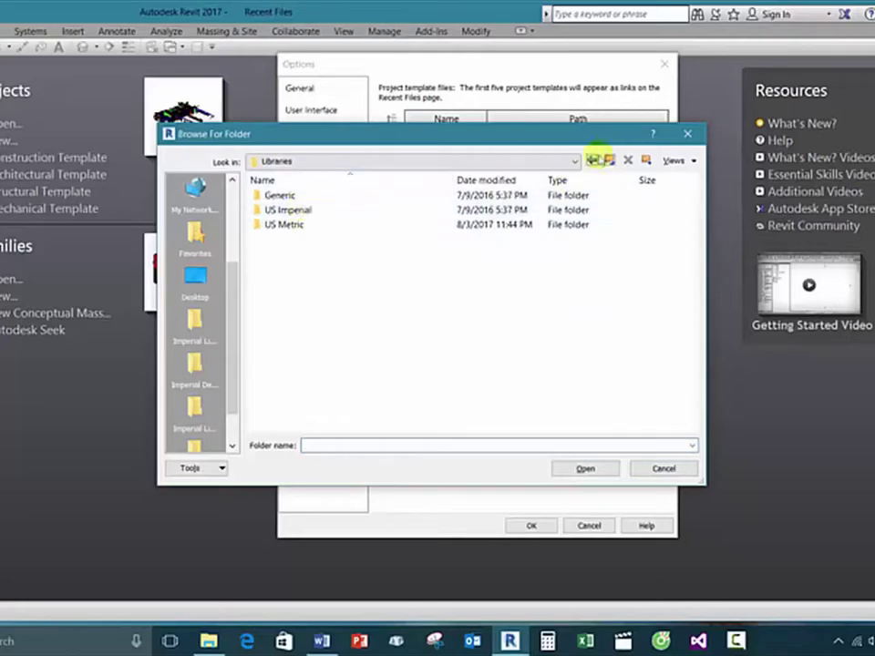
pyautogui.click(686, 134)
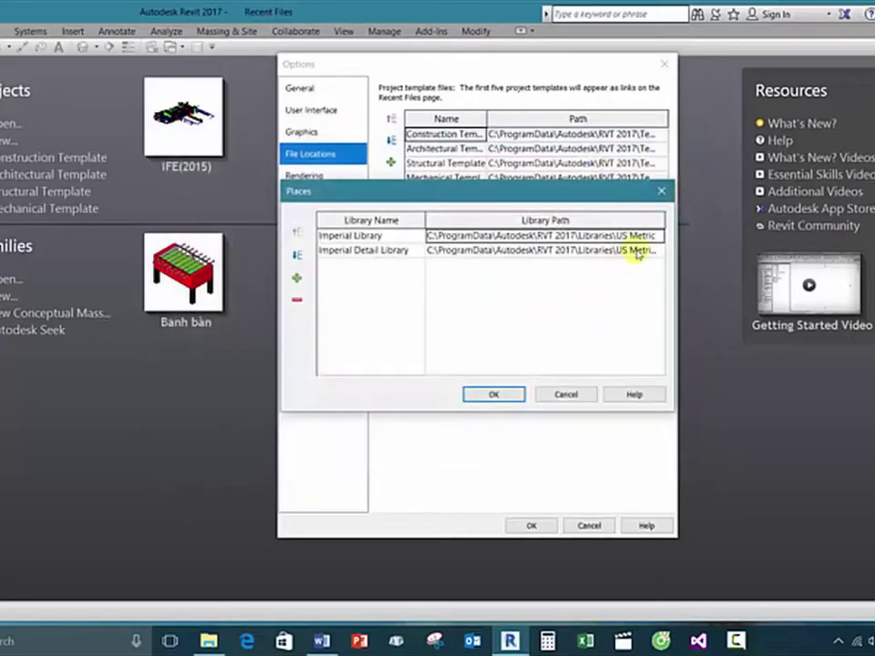
pyautogui.click(660, 236)
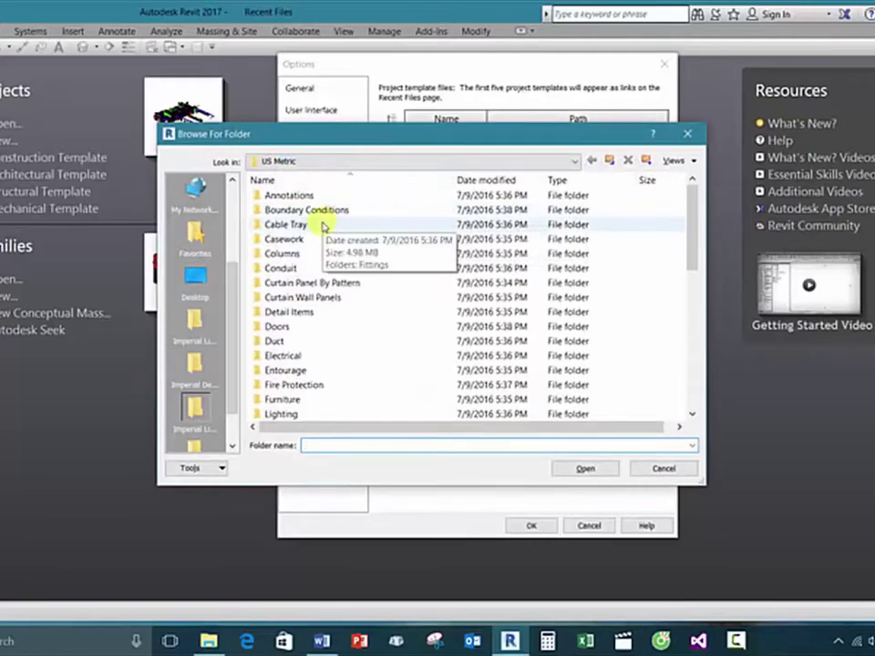
pyautogui.scroll(-1, 323, 238)
pyautogui.scroll(1, 328, 247)
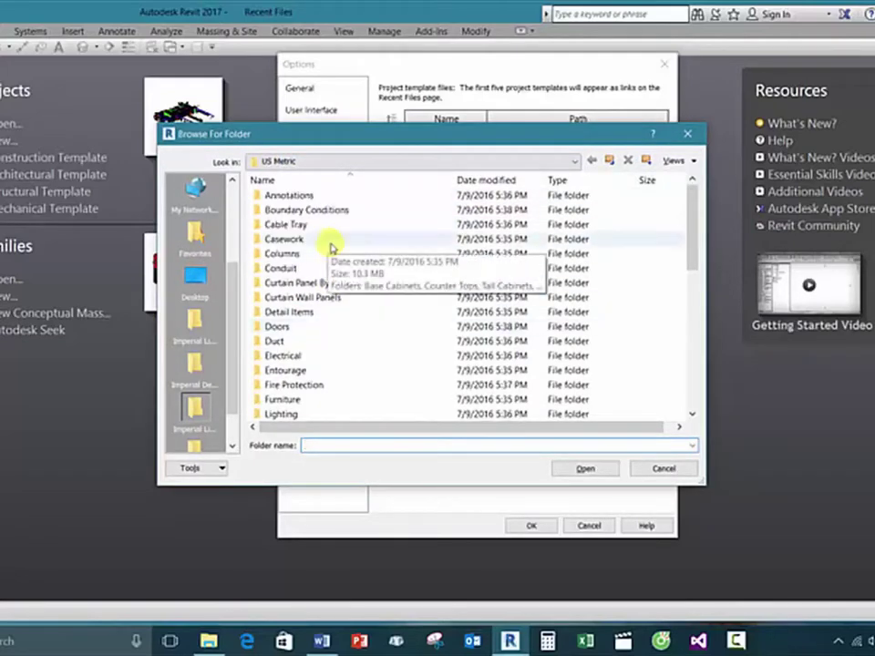
pyautogui.click(688, 136)
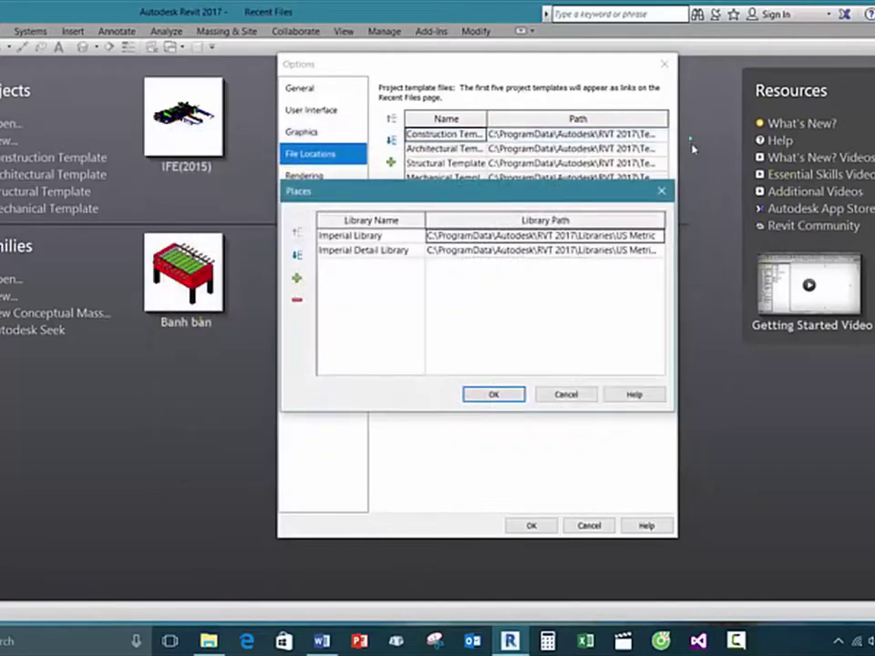
# Step: Look through the Rendering, Check Spelling, SteeringWheels, ViewCube and Macros pages, then cancel Options
pyautogui.click(668, 193)
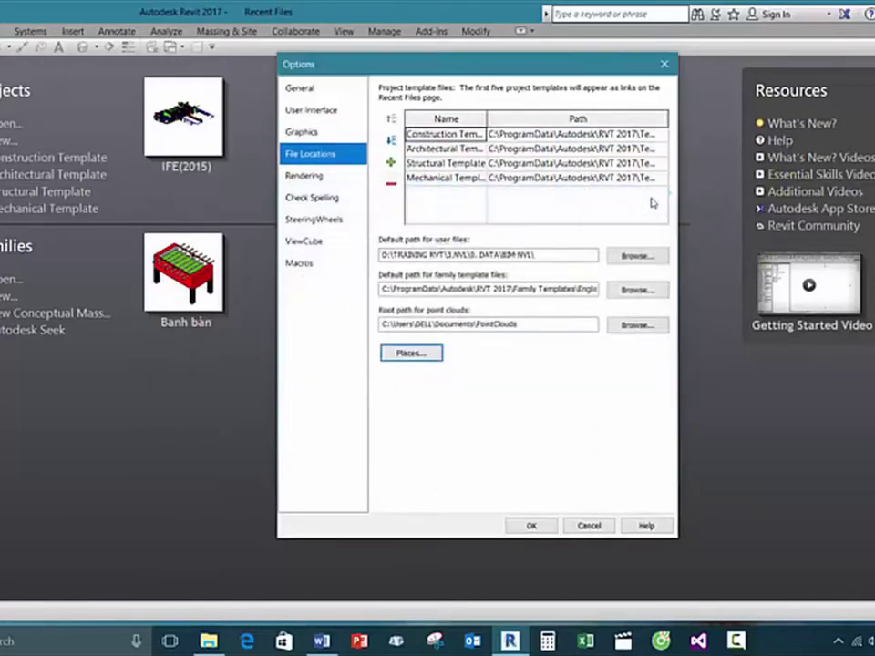
pyautogui.click(306, 178)
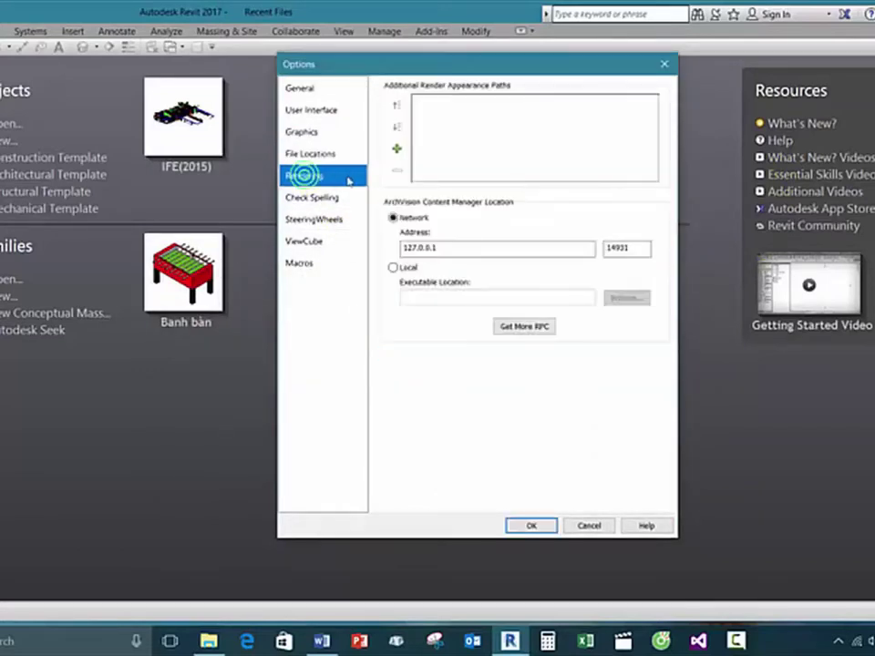
pyautogui.click(314, 200)
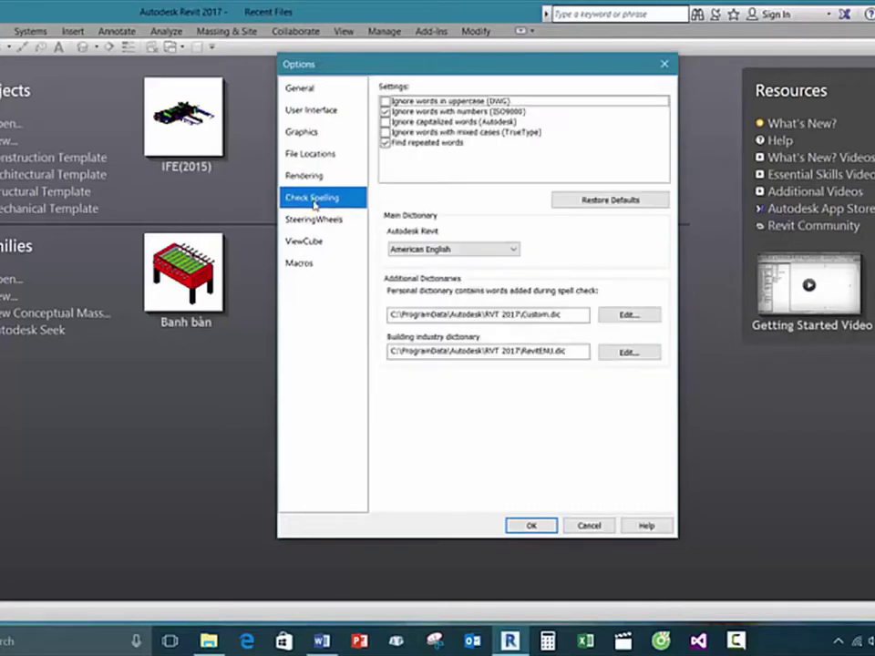
pyautogui.click(304, 241)
pyautogui.click(311, 221)
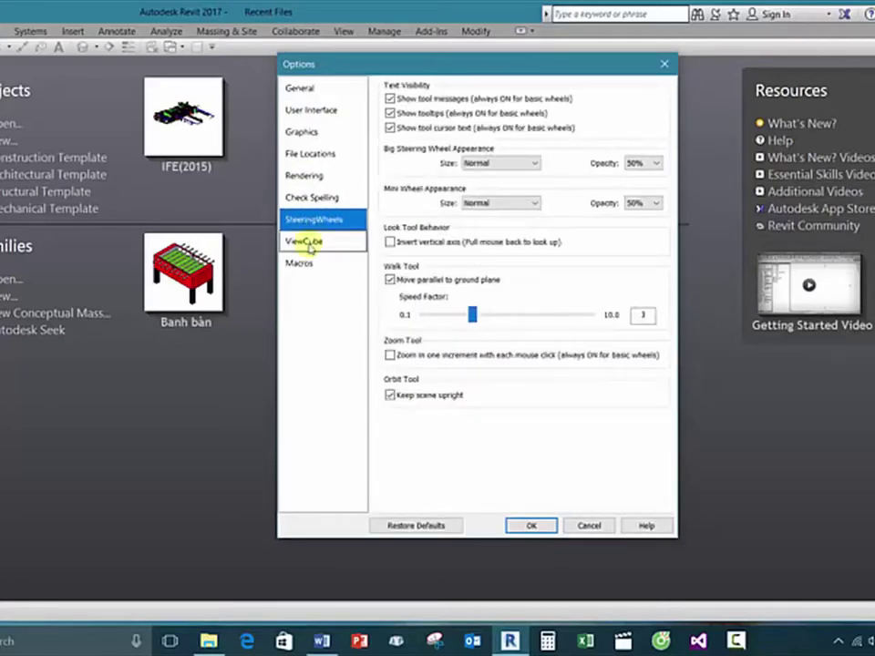
pyautogui.click(311, 245)
pyautogui.click(314, 261)
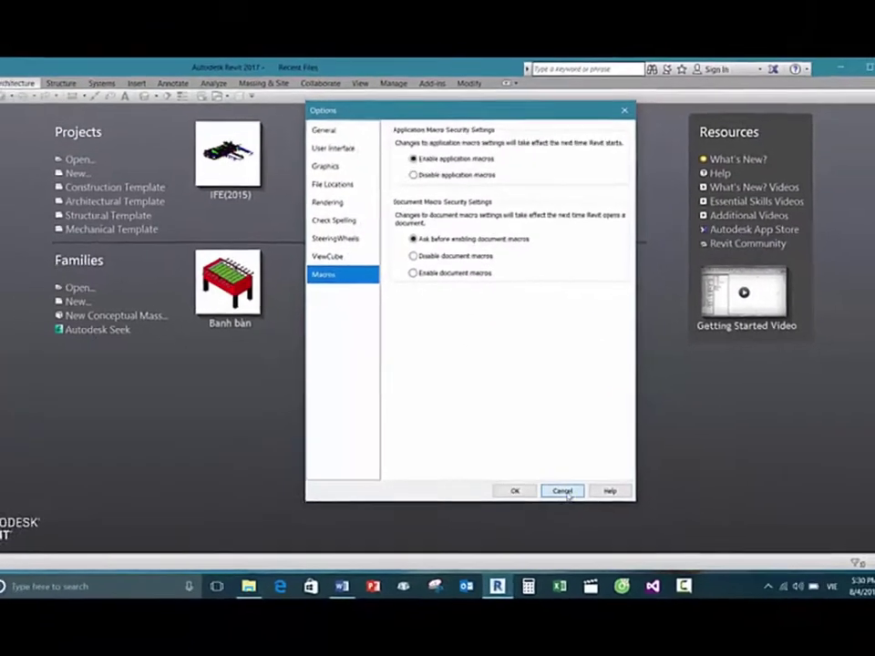
pyautogui.click(589, 526)
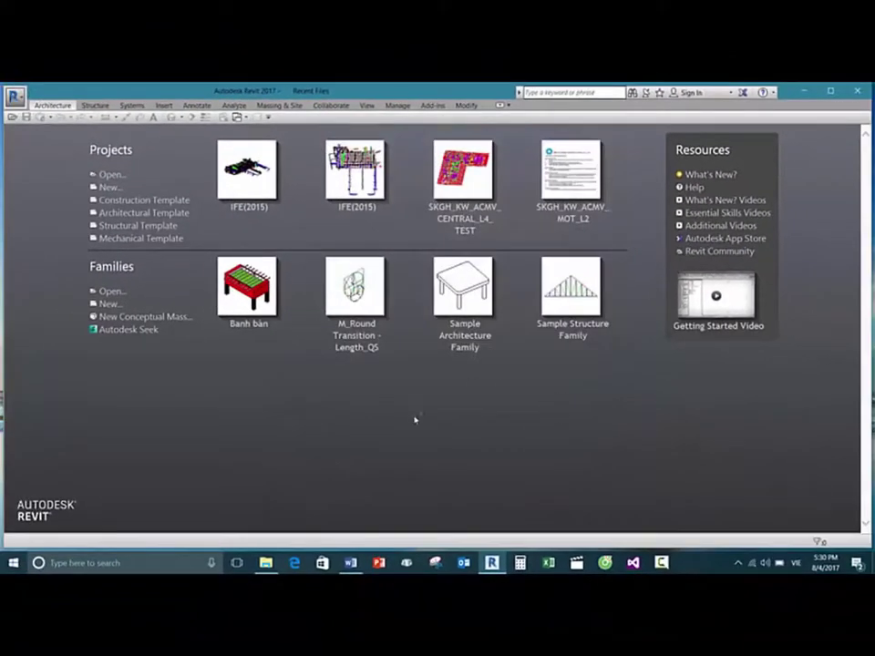
# Step: Start a new project with Mechanical Template as the template file, cancelling the Browse dialog
pyautogui.click(16, 96)
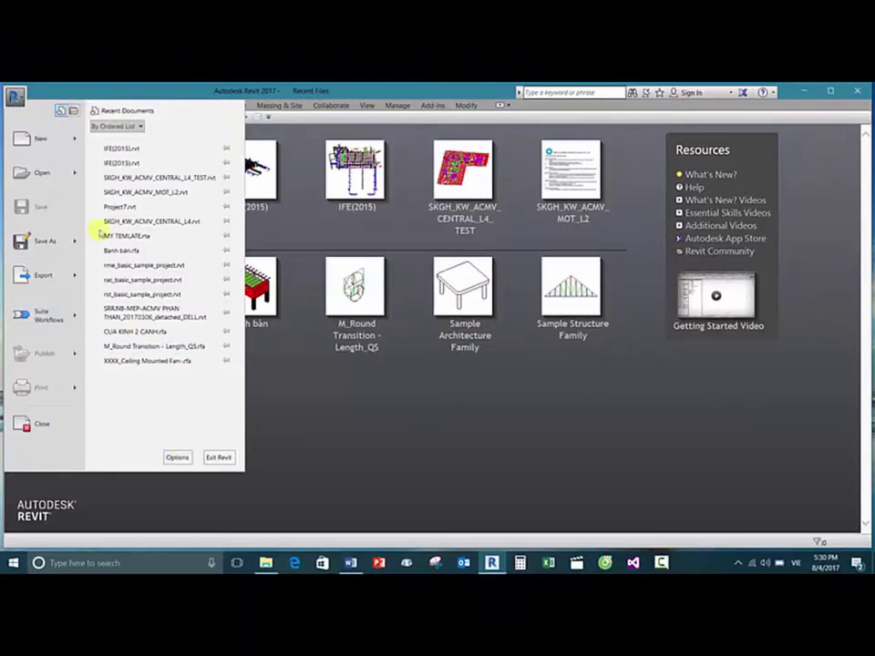
pyautogui.click(47, 146)
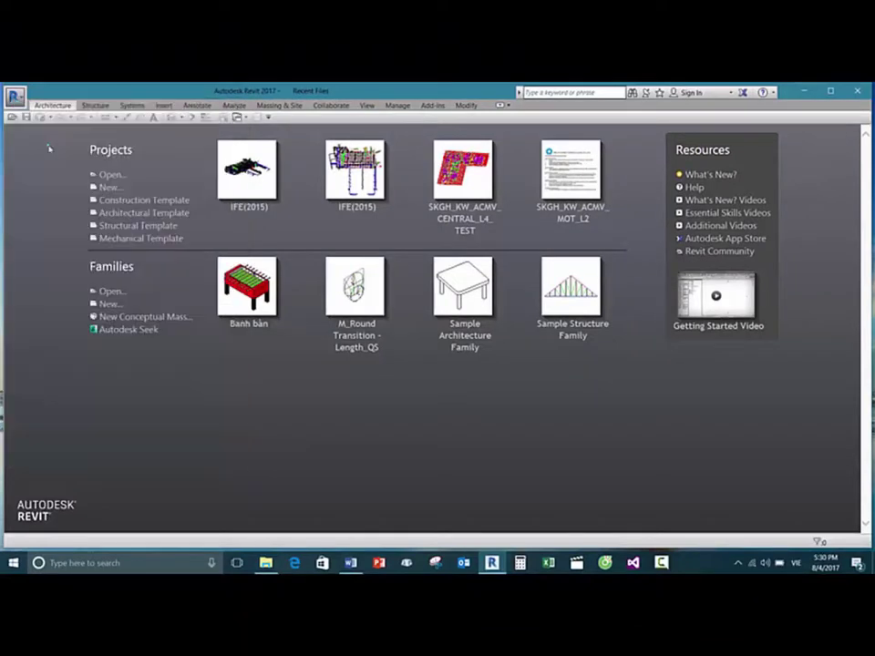
pyautogui.click(416, 300)
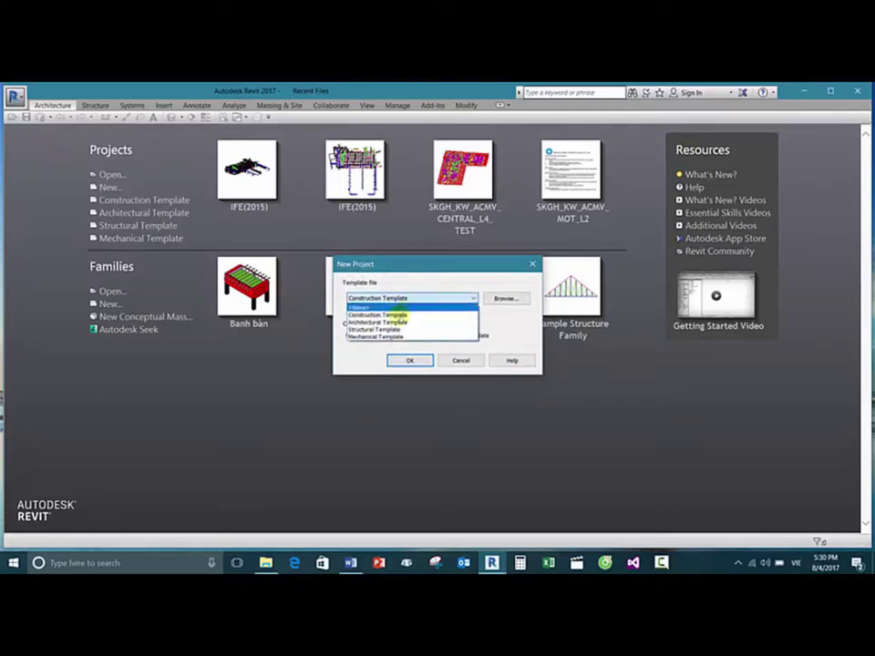
pyautogui.click(390, 336)
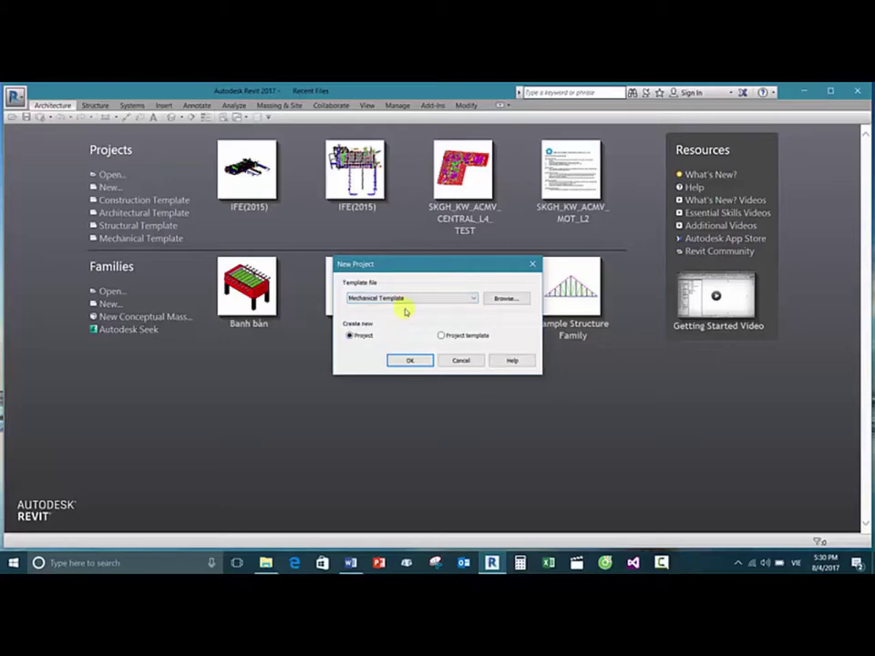
pyautogui.click(505, 298)
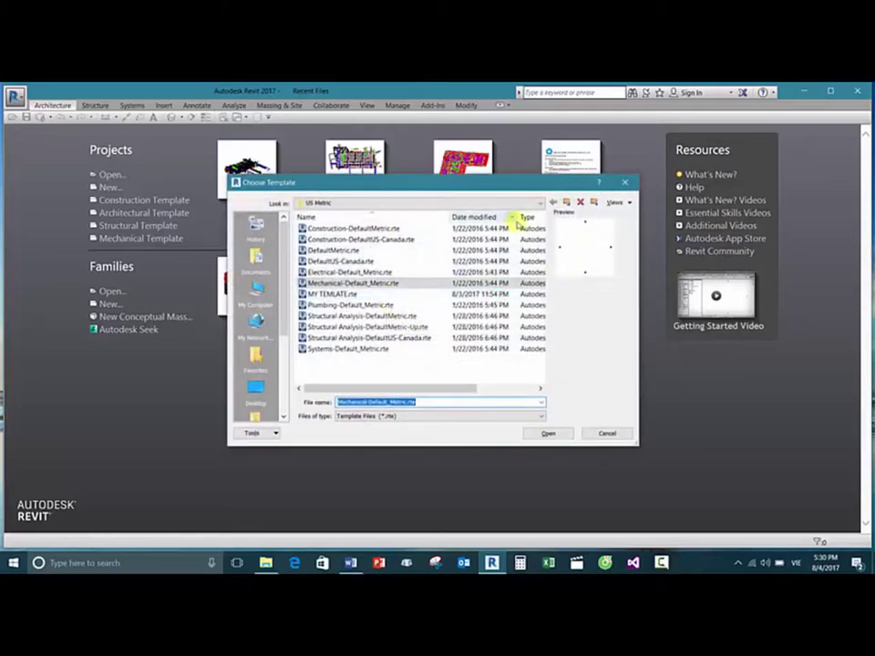
pyautogui.click(626, 185)
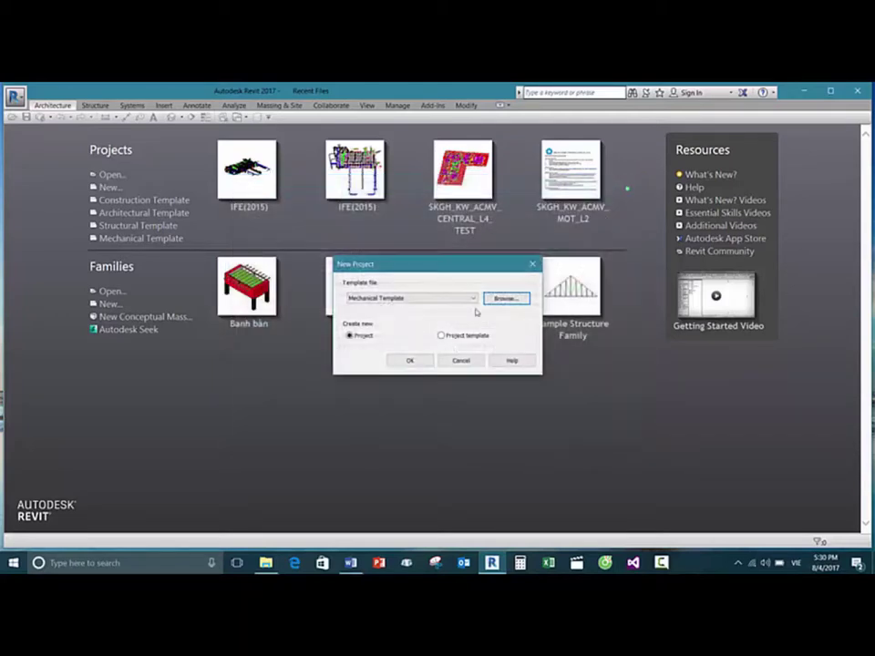
pyautogui.click(411, 299)
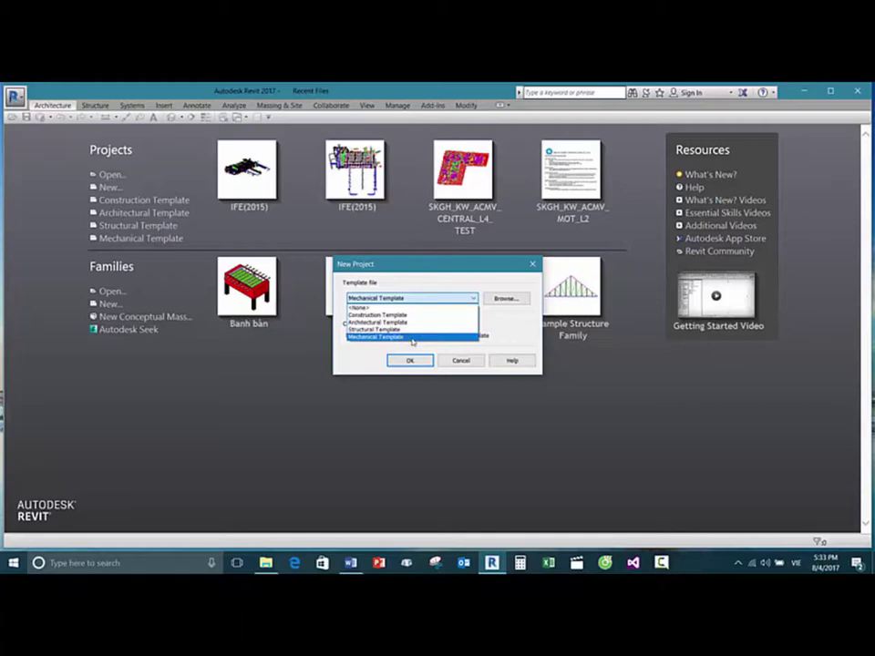
pyautogui.click(412, 337)
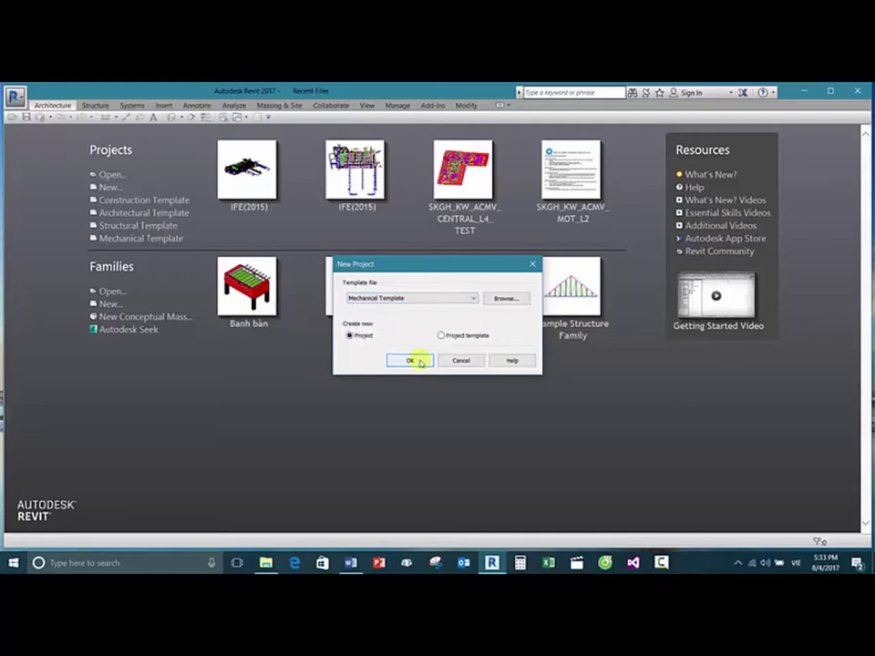
pyautogui.click(411, 360)
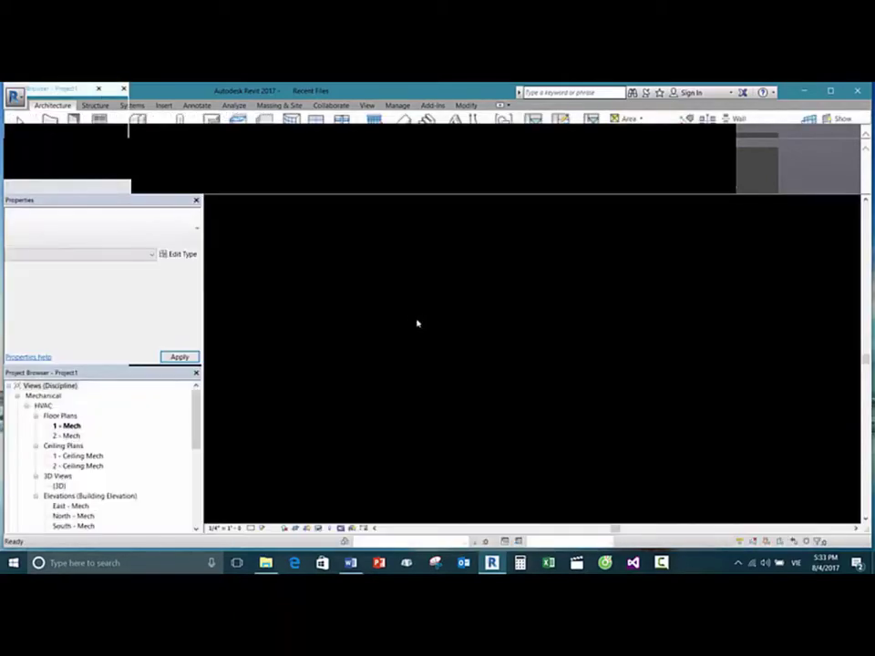
pyautogui.click(421, 287)
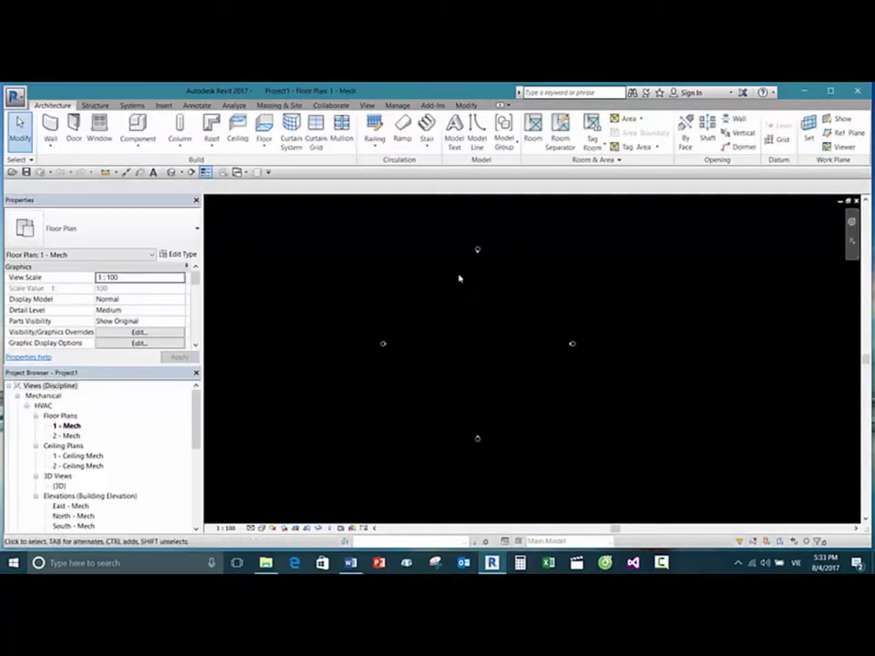
pyautogui.scroll(2, 463, 292)
pyautogui.moveTo(447, 209); pyautogui.dragTo(509, 238)
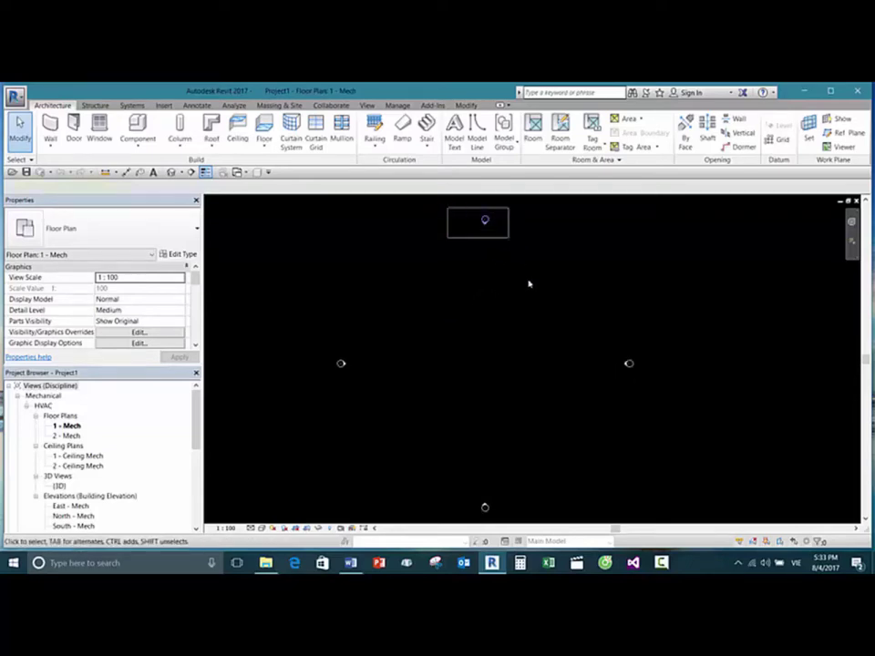
pyautogui.click(451, 294)
pyautogui.moveTo(449, 211); pyautogui.dragTo(516, 235)
pyautogui.click(477, 295)
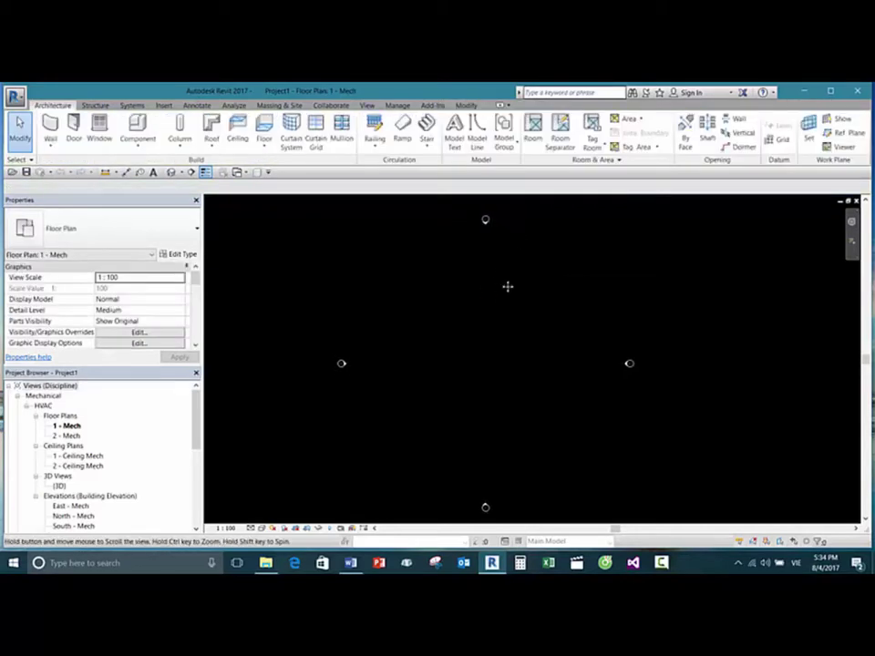
pyautogui.scroll(2, 503, 251)
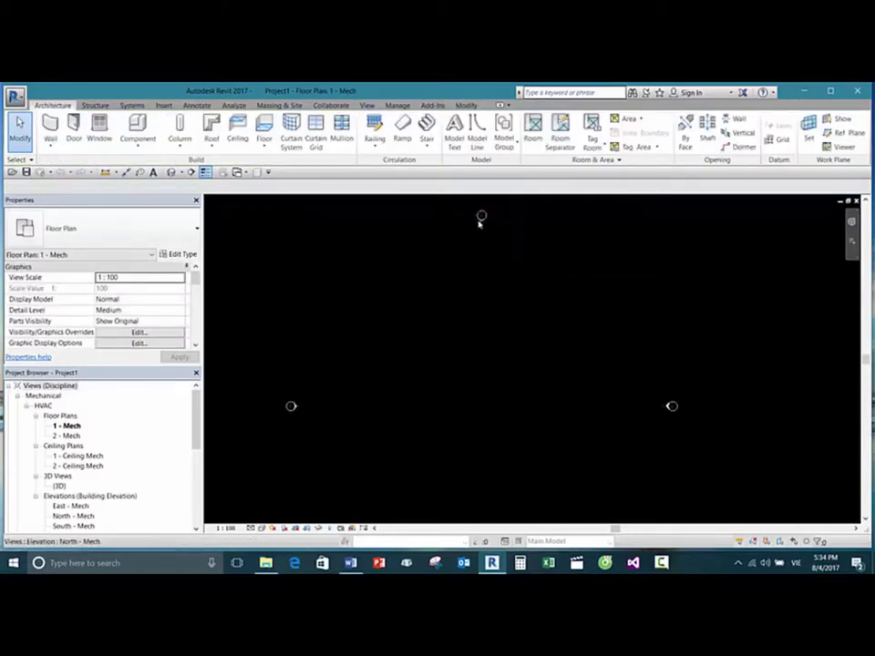
pyautogui.scroll(1, 491, 255)
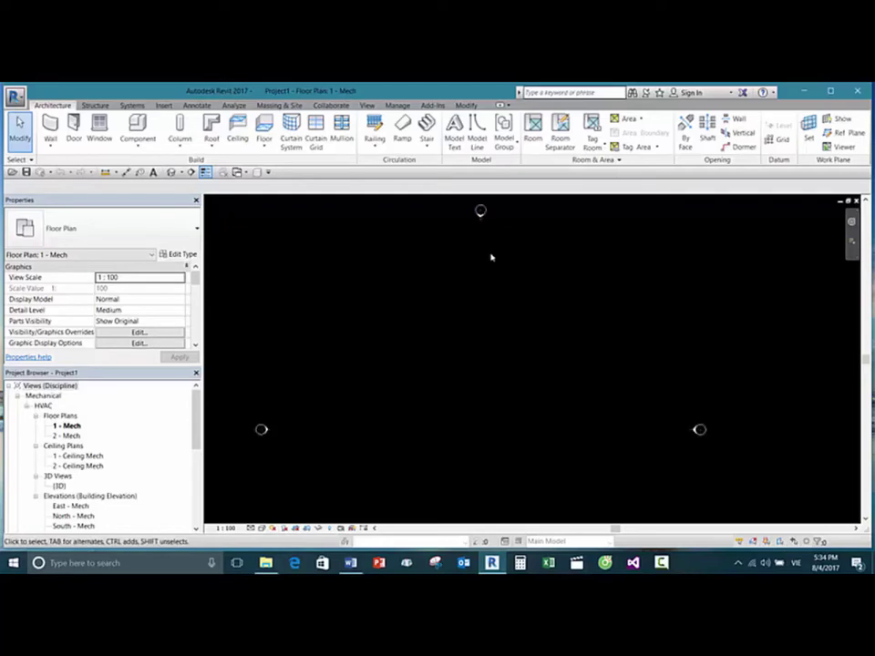
pyautogui.scroll(-3, 481, 237)
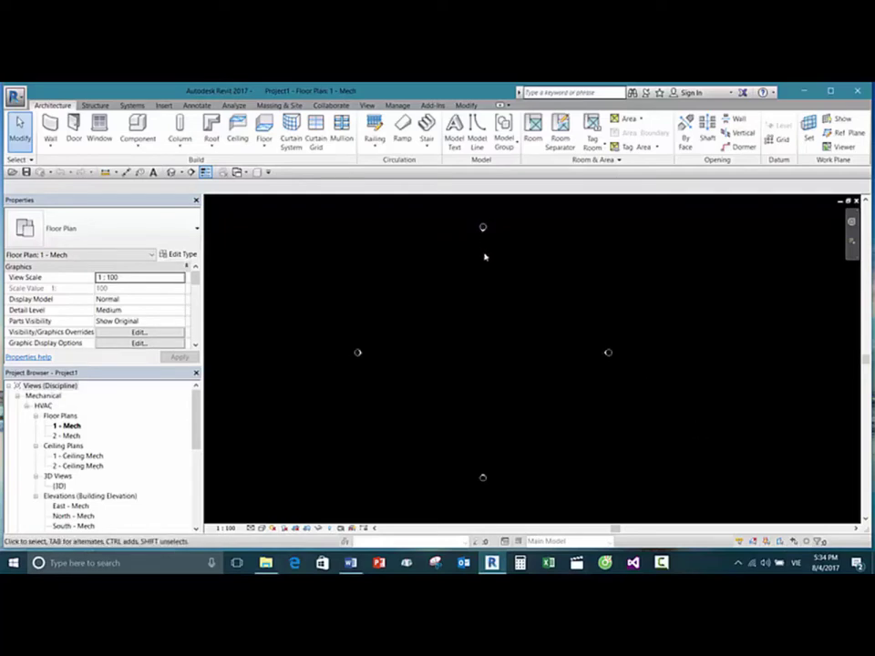
pyautogui.scroll(2, 482, 230)
pyautogui.moveTo(461, 215); pyautogui.dragTo(519, 251)
pyautogui.press('Escape')
pyautogui.scroll(-1, 475, 317)
pyautogui.scroll(1, 480, 312)
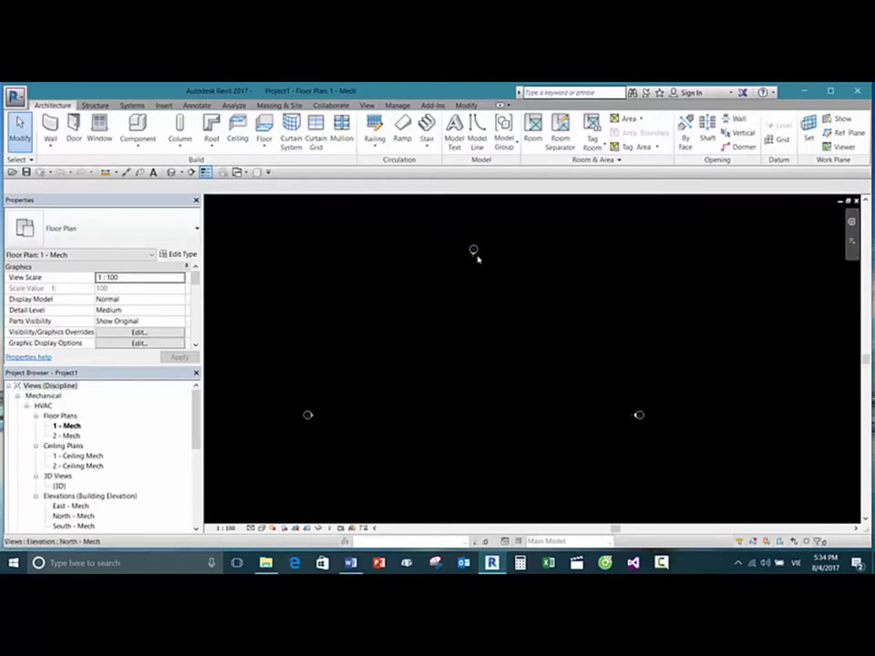
pyautogui.moveTo(445, 239); pyautogui.dragTo(502, 270)
pyautogui.click(474, 324)
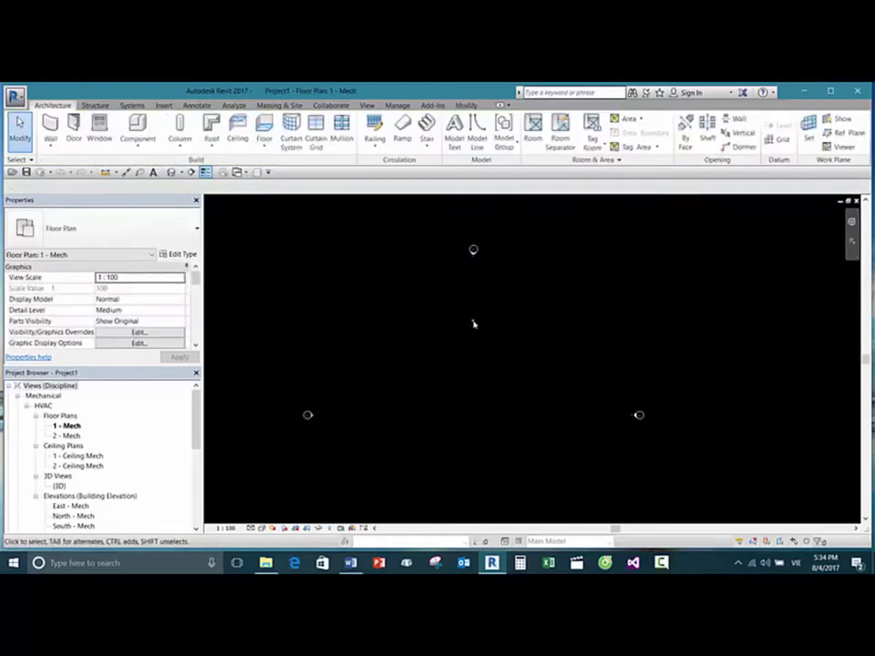
pyautogui.scroll(-3, 472, 314)
pyautogui.scroll(1, 497, 289)
pyautogui.moveTo(498, 289); pyautogui.dragTo(505, 291, button='middle')
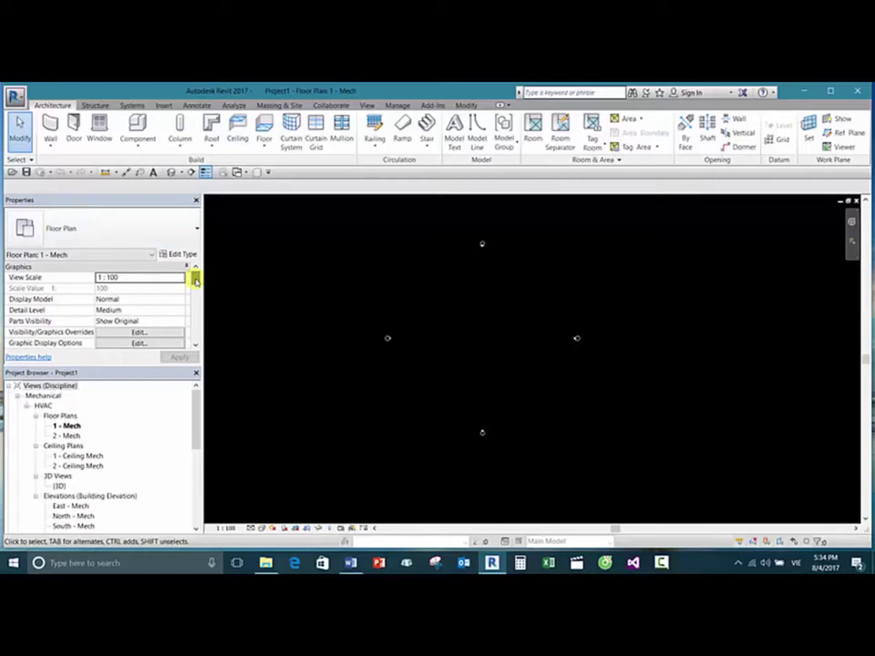
pyautogui.click(249, 287)
pyautogui.scroll(-1, 194, 279)
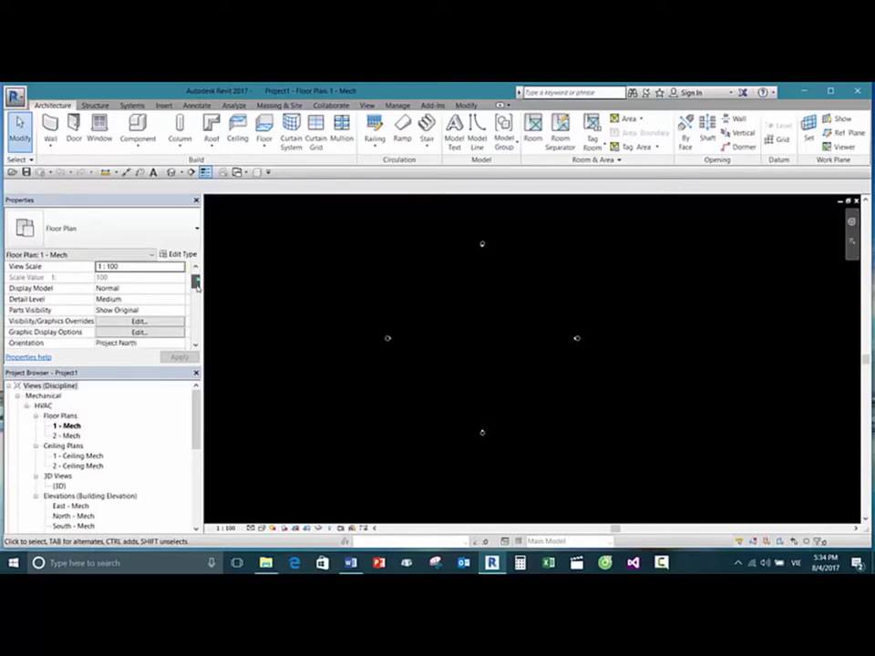
pyautogui.scroll(1, 194, 279)
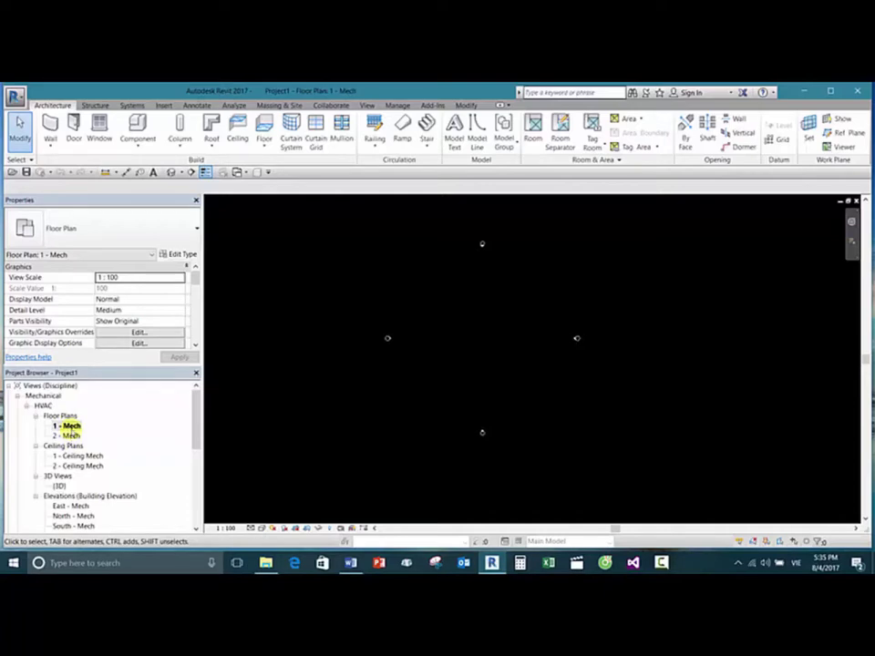
pyautogui.click(71, 436)
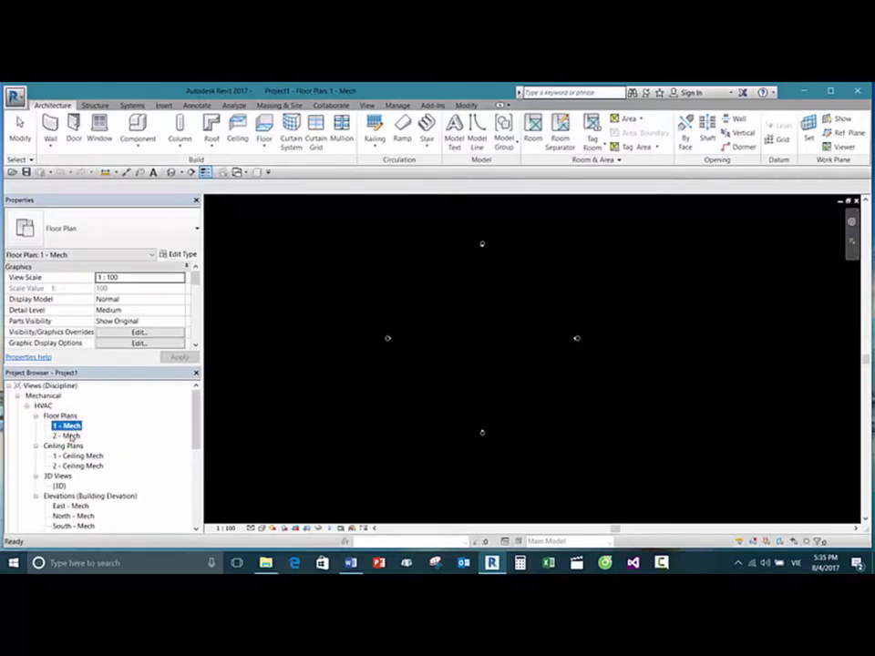
pyautogui.doubleClick(68, 436)
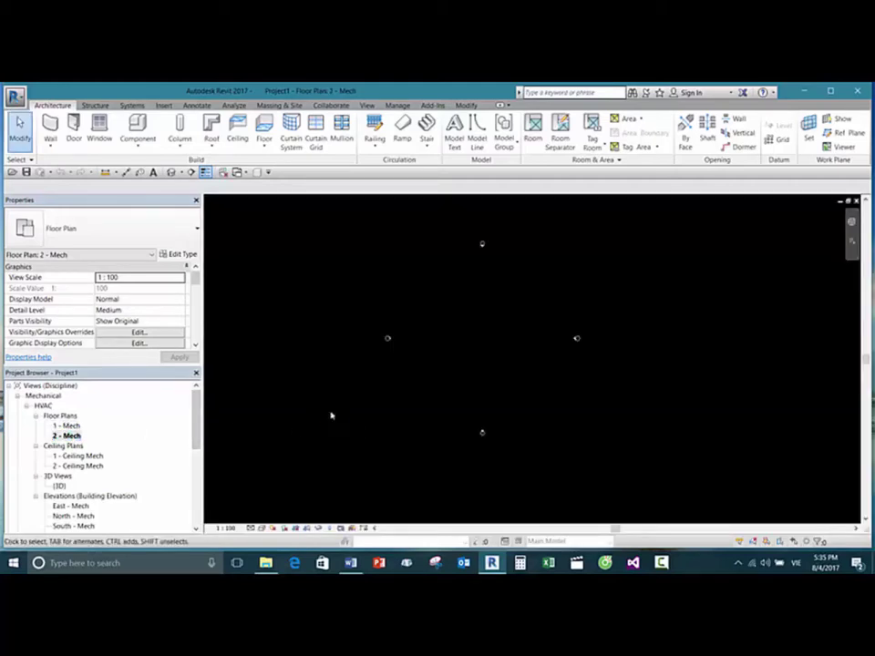
pyautogui.doubleClick(69, 426)
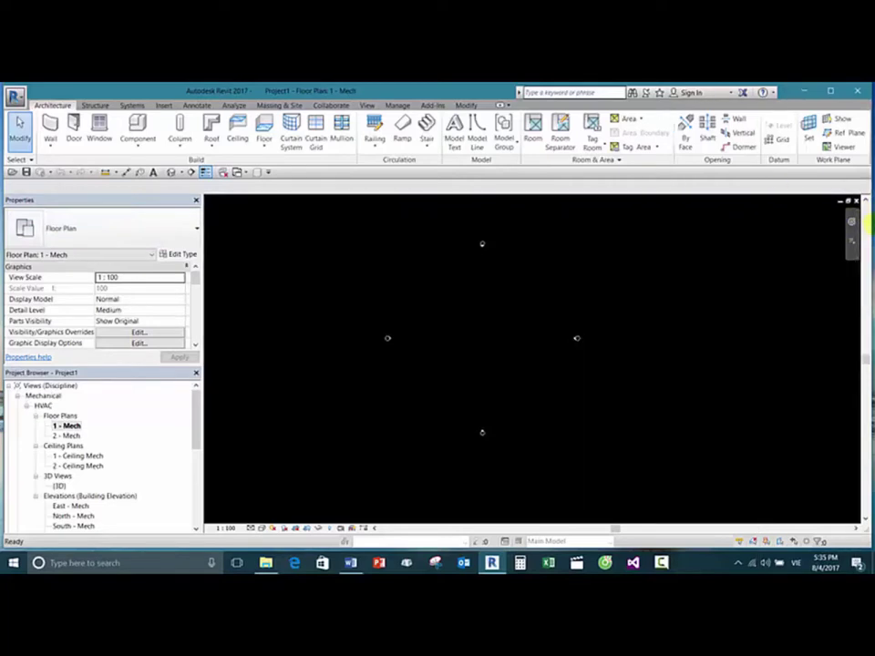
# Step: Drag the 1 - Mech Properties palette to the right edge and dock it there
pyautogui.moveTo(852, 223)
pyautogui.mouseDown()
pyautogui.moveTo(777, 256)
pyautogui.moveTo(738, 215)
pyautogui.moveTo(742, 201)
pyautogui.mouseUp()
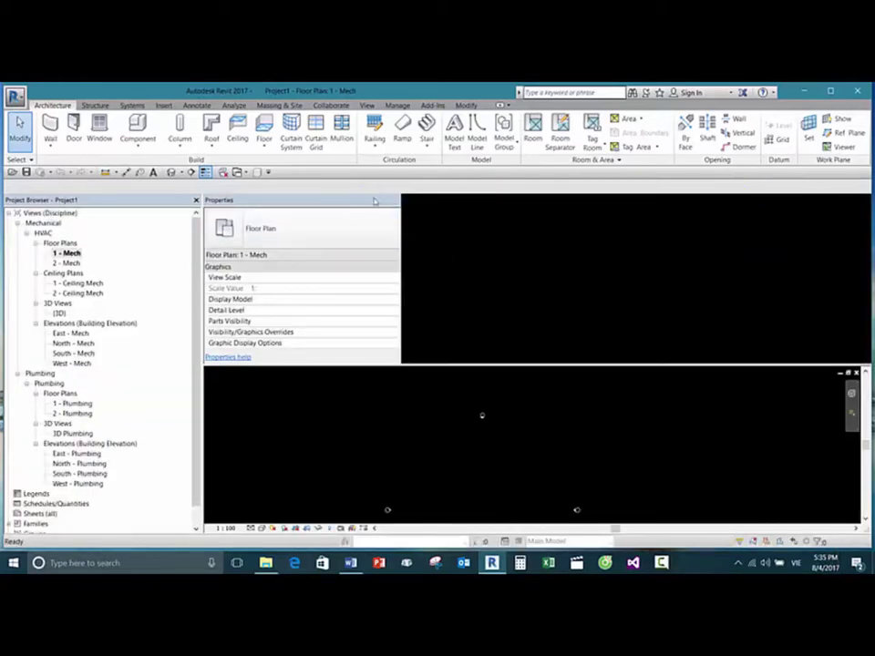
pyautogui.moveTo(374, 201)
pyautogui.mouseDown()
pyautogui.moveTo(763, 238)
pyautogui.moveTo(861, 227)
pyautogui.moveTo(864, 215)
pyautogui.moveTo(868, 235)
pyautogui.mouseUp()
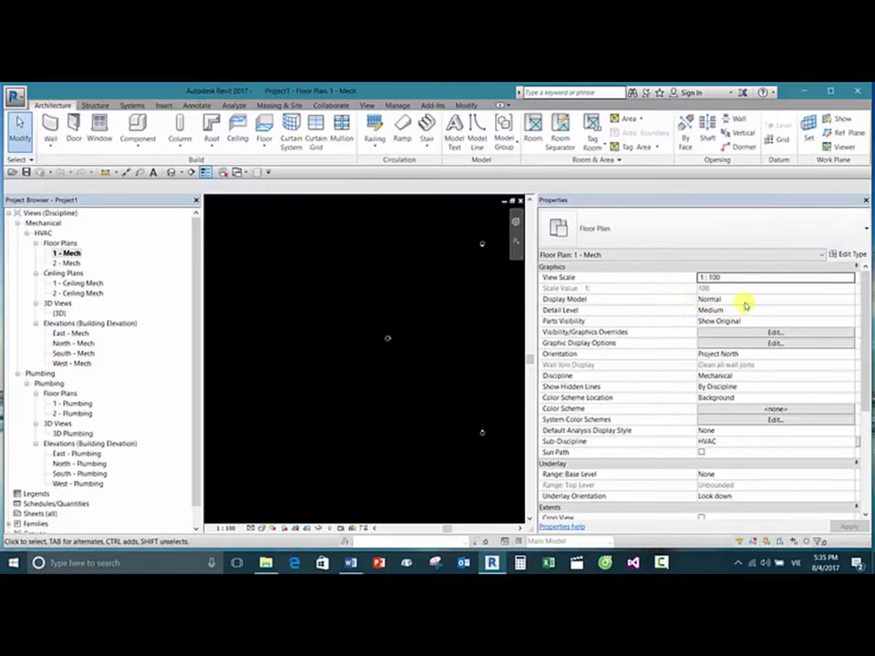
# Step: Open Visibility/Graphics Overrides for Floor Plan 1 - Mech and scroll through its model categories
pyautogui.click(789, 334)
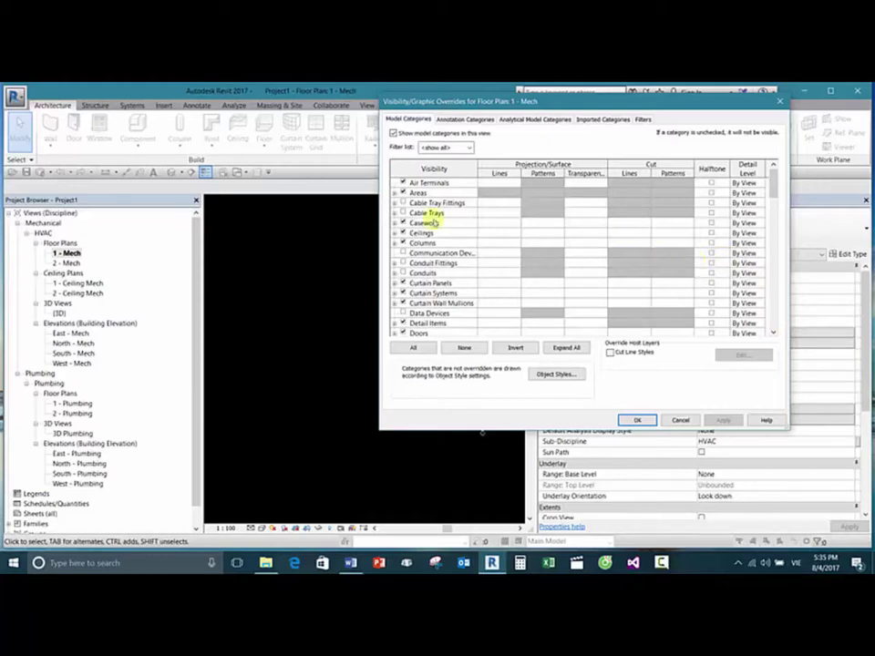
pyautogui.scroll(-1, 429, 209)
pyautogui.scroll(-4, 429, 223)
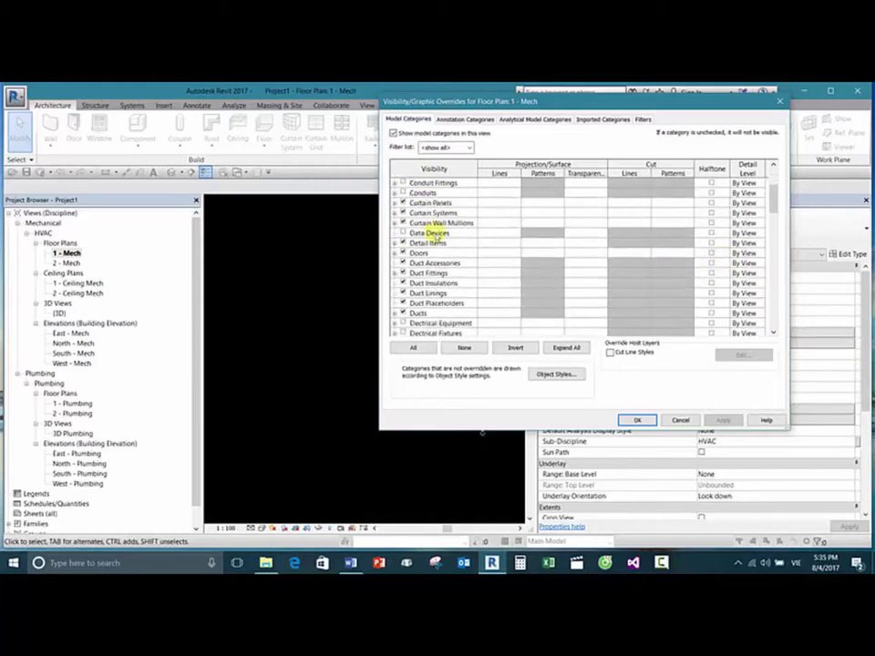
pyautogui.moveTo(776, 236); pyautogui.dragTo(764, 185)
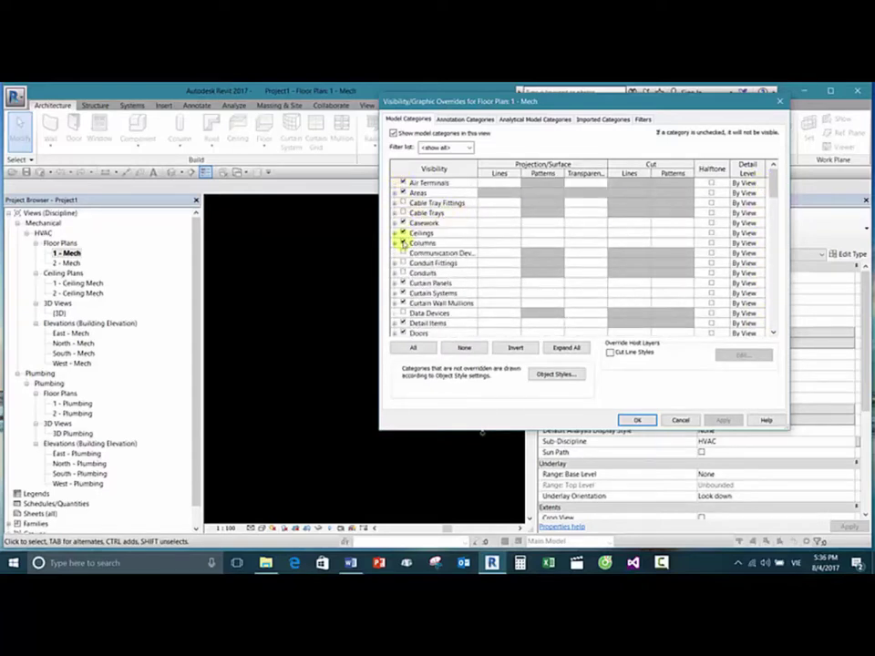
pyautogui.scroll(-2, 418, 284)
pyautogui.scroll(-5, 418, 284)
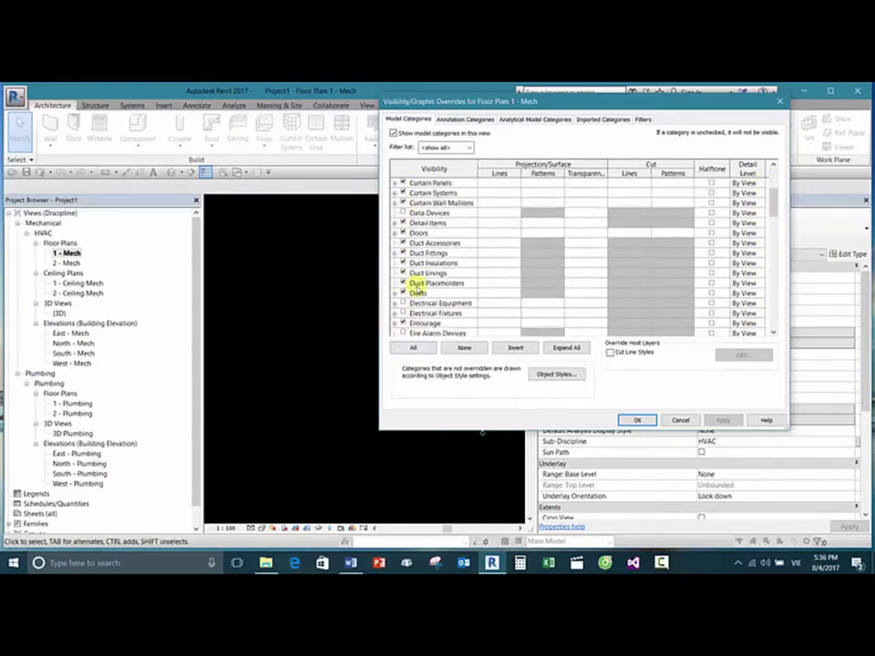
pyautogui.scroll(-1, 418, 293)
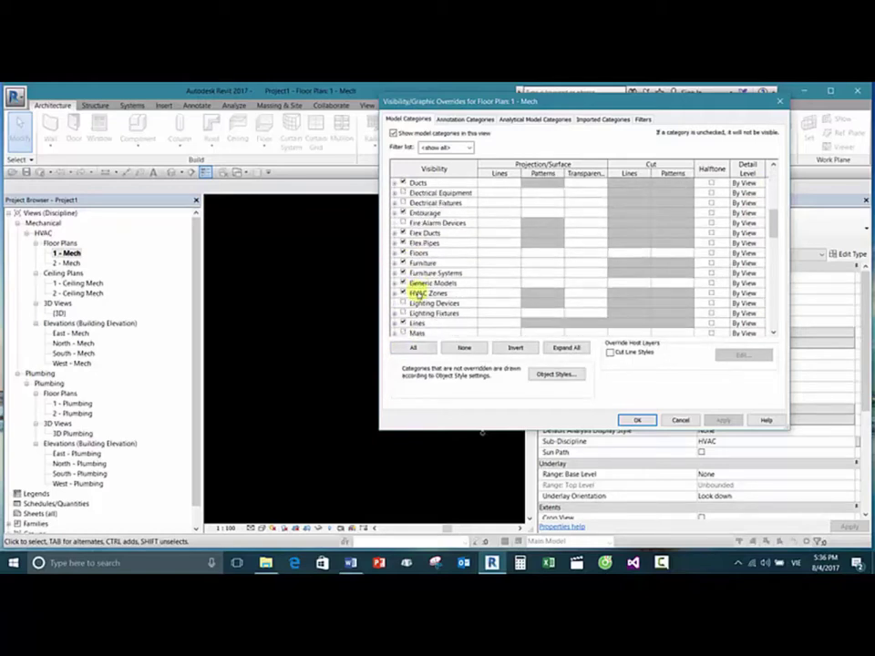
pyautogui.scroll(2, 418, 293)
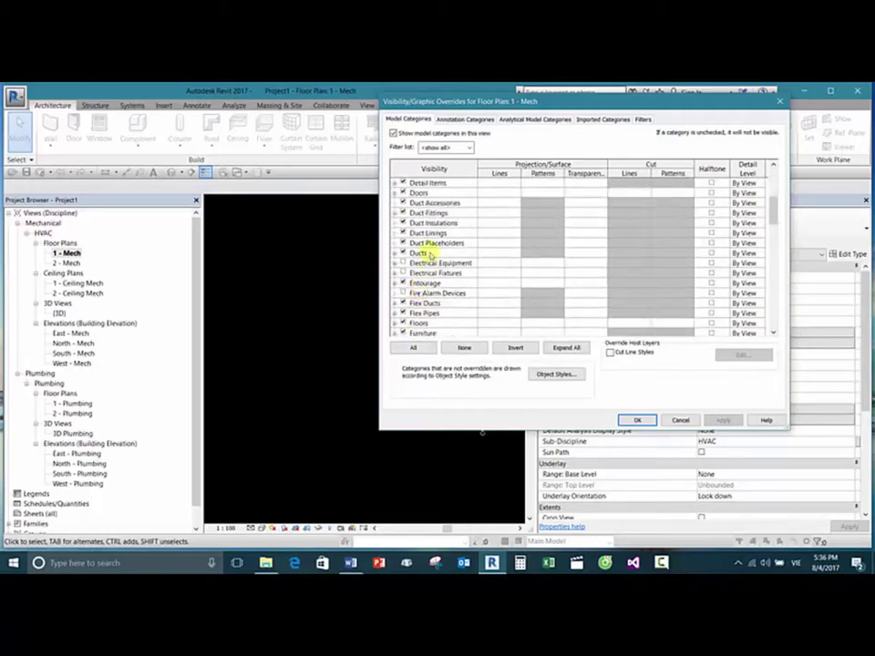
pyautogui.scroll(-1, 428, 243)
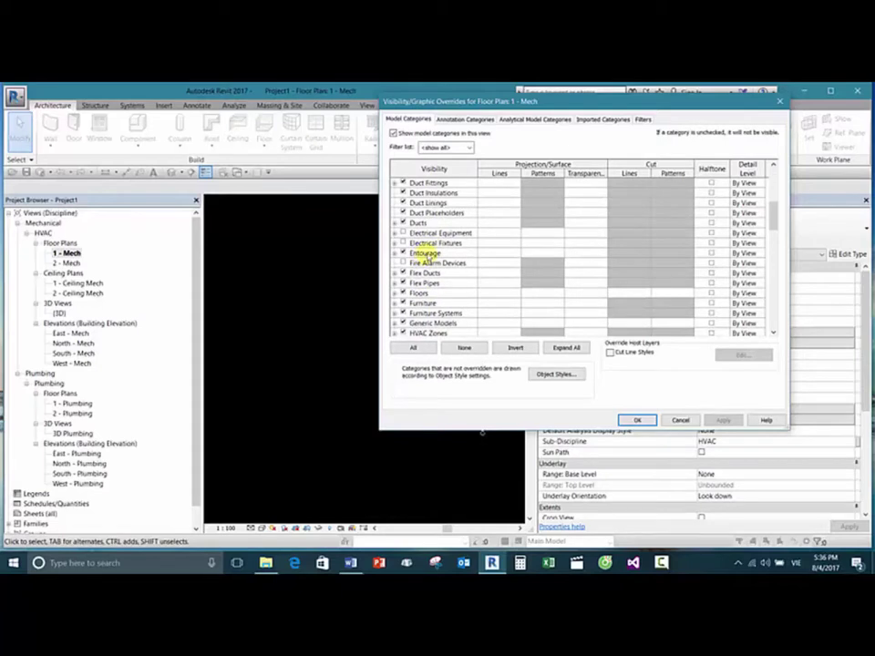
pyautogui.scroll(1, 422, 253)
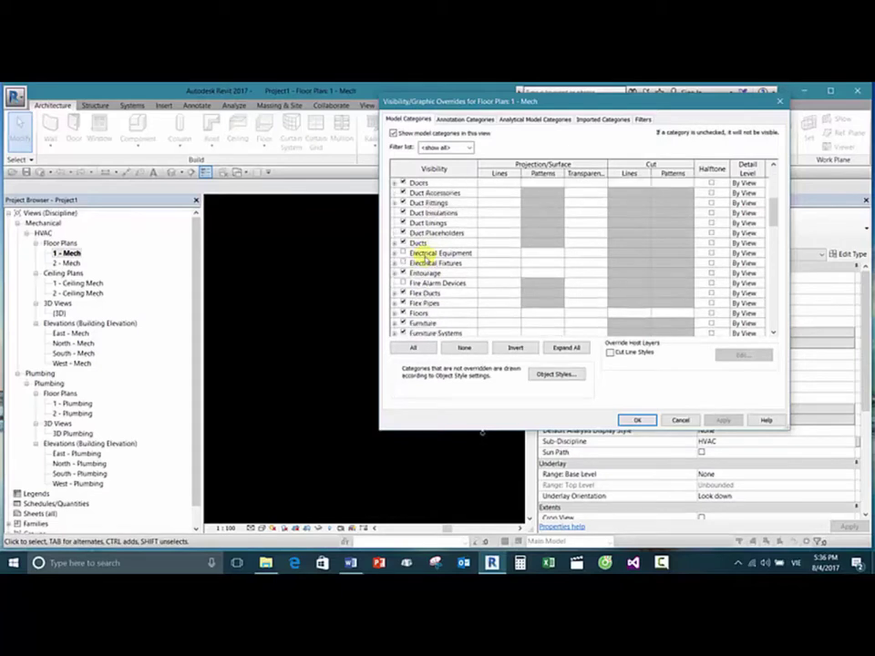
pyautogui.click(469, 147)
pyautogui.click(423, 159)
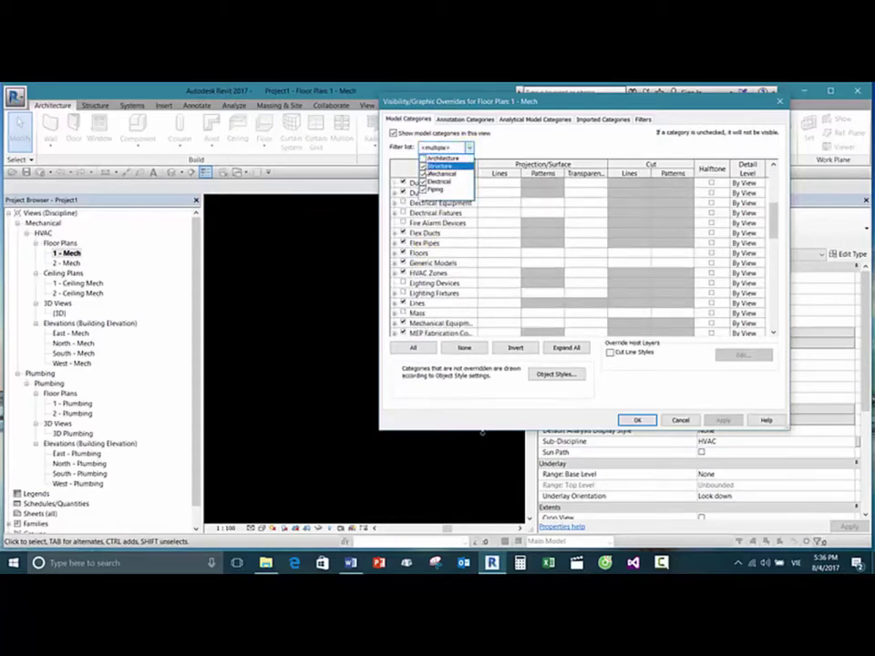
pyautogui.click(423, 166)
pyautogui.click(425, 181)
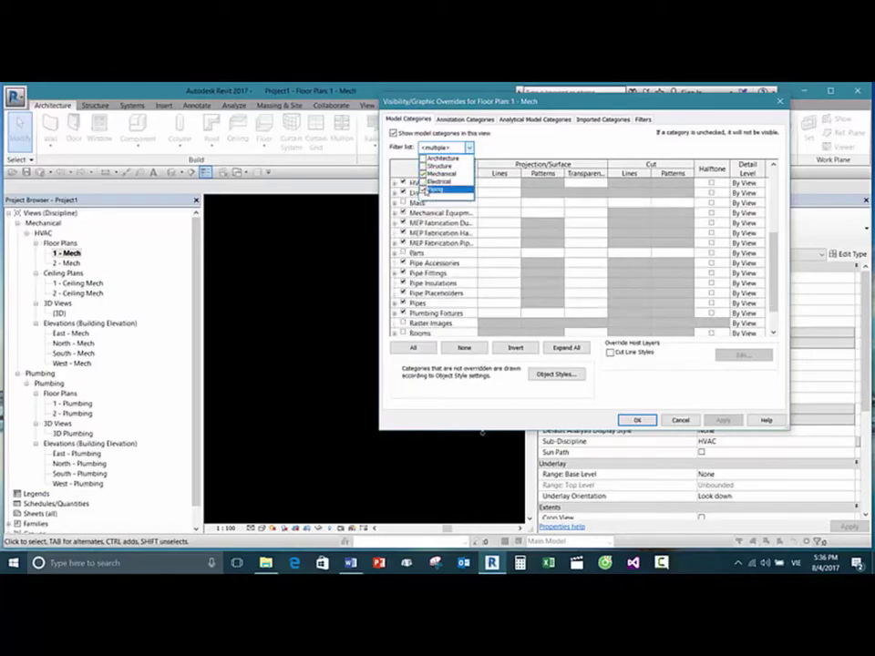
pyautogui.click(424, 189)
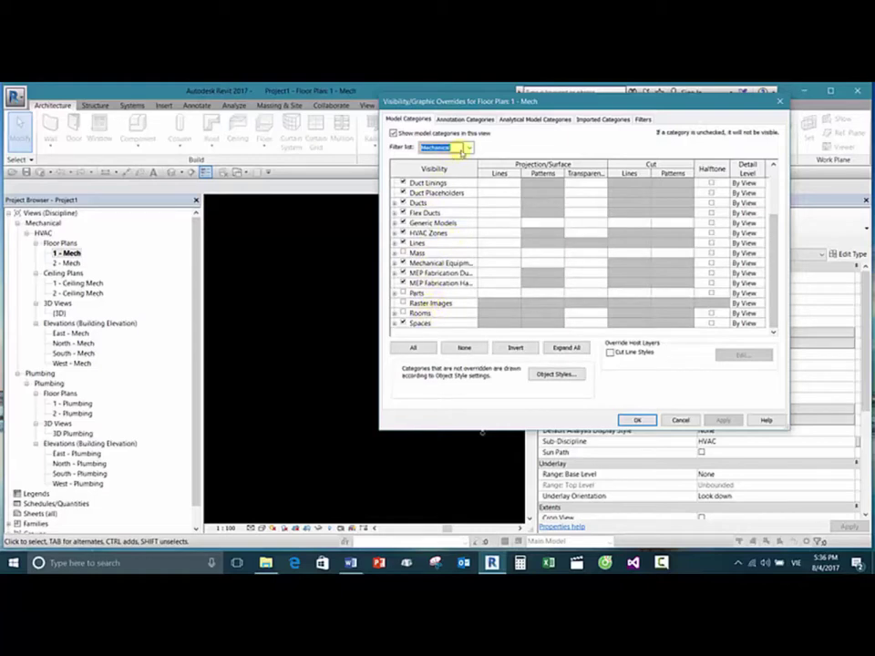
pyautogui.click(465, 148)
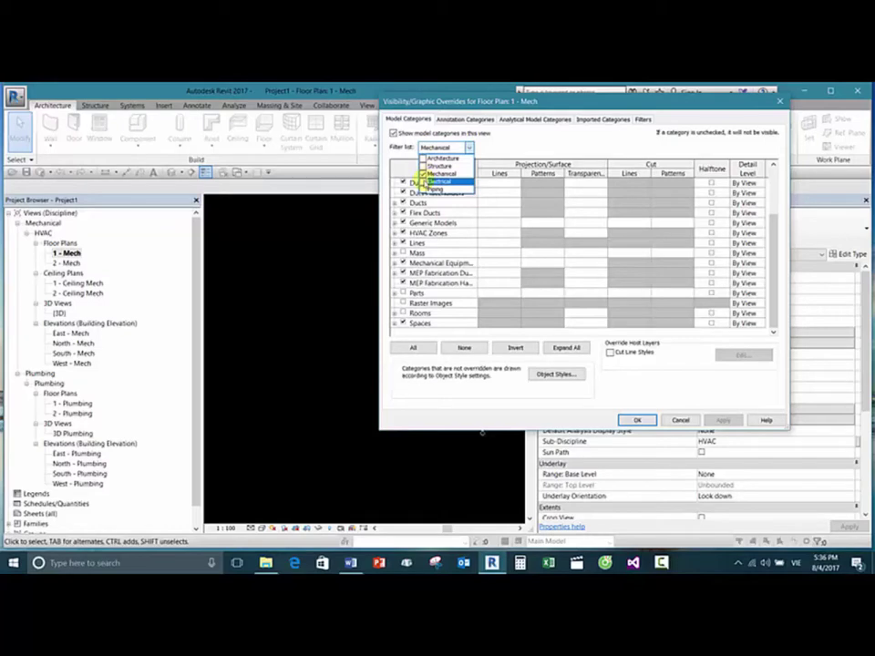
pyautogui.click(428, 181)
pyautogui.click(429, 166)
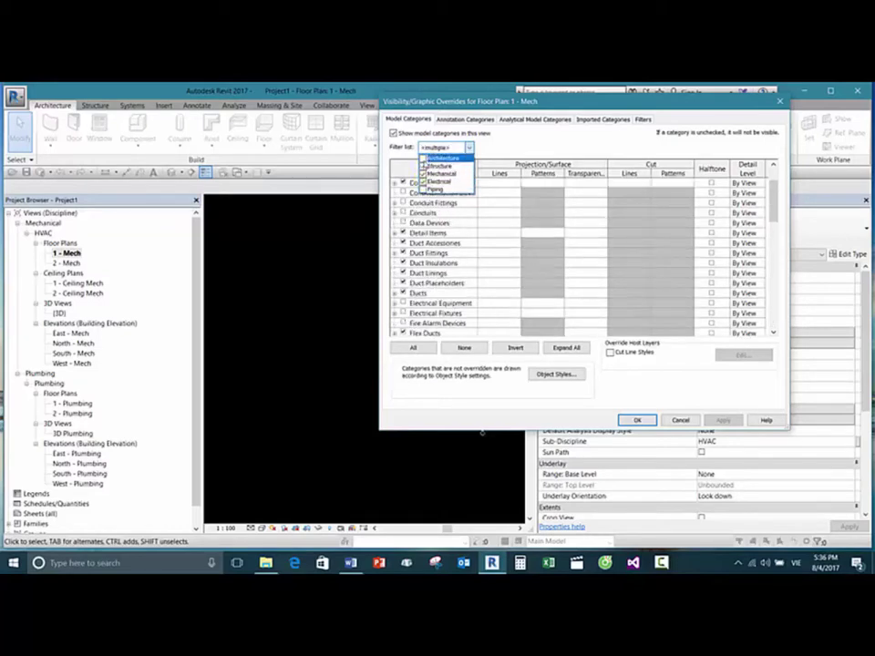
pyautogui.click(429, 158)
pyautogui.click(424, 190)
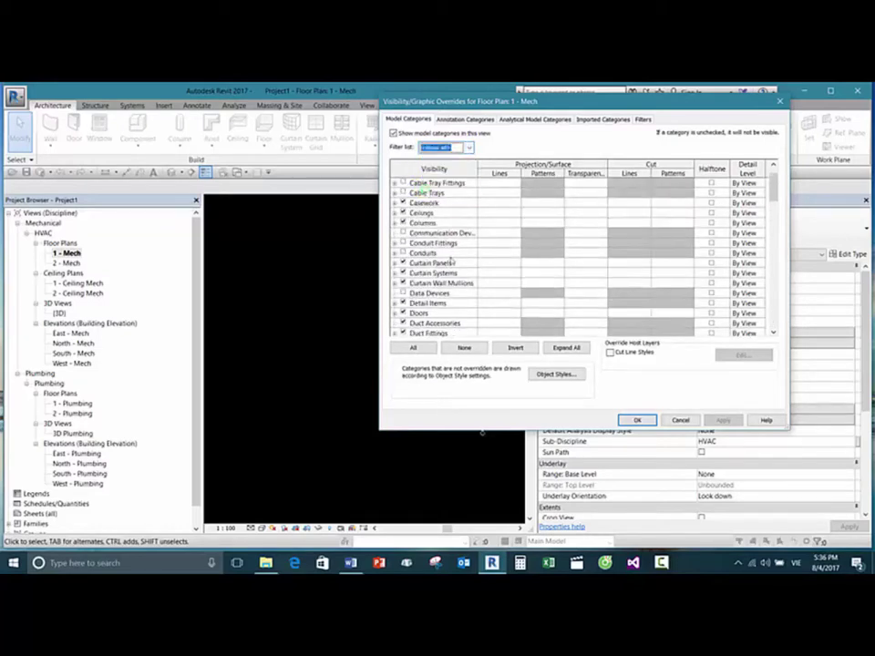
pyautogui.scroll(-1, 447, 260)
pyautogui.scroll(2, 449, 256)
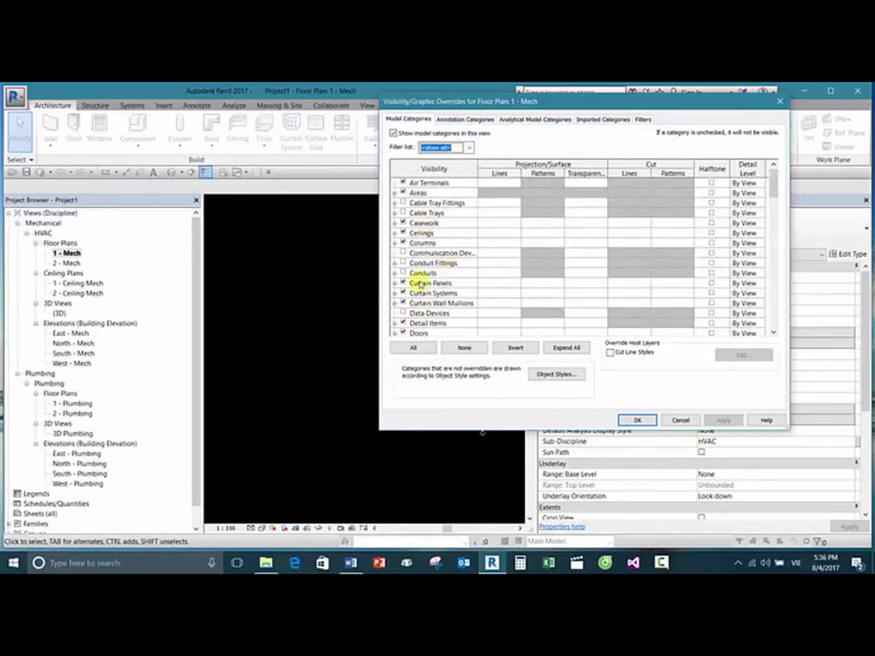
pyautogui.scroll(-2, 424, 283)
pyautogui.scroll(-1, 428, 284)
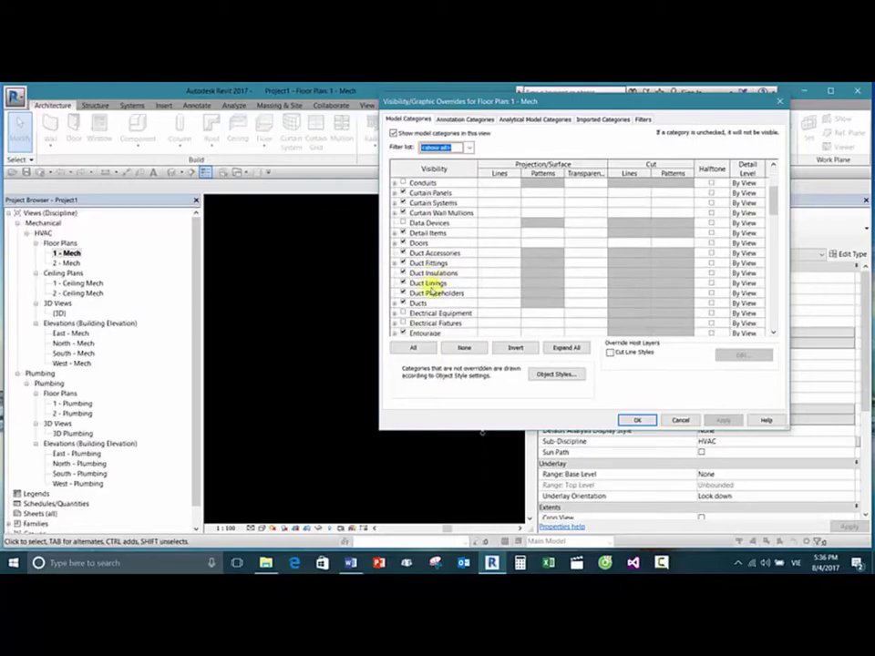
pyautogui.scroll(-1, 427, 290)
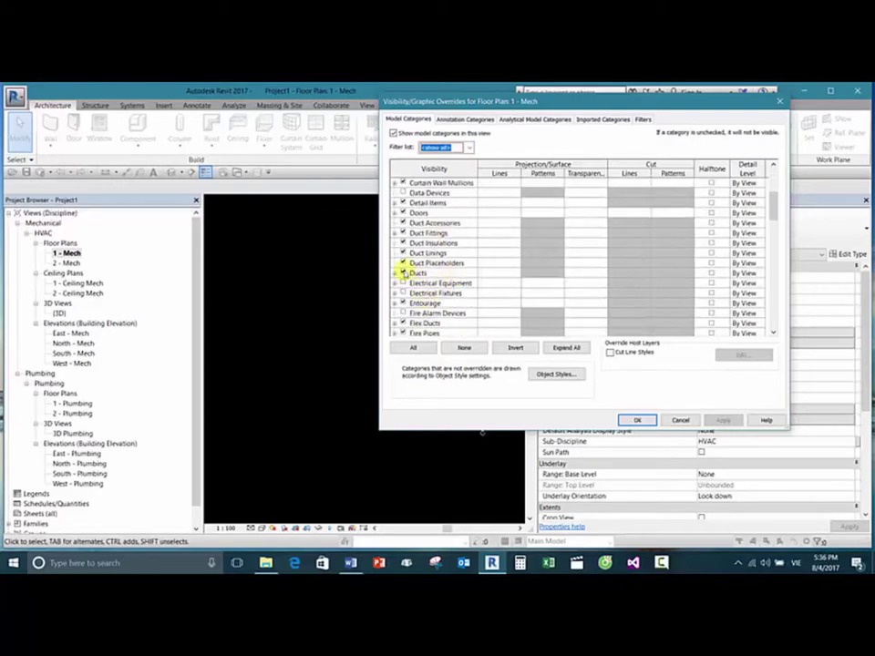
# Step: Hide and re-show the Ducts category, then accept the Visibility/Graphic overrides
pyautogui.click(402, 273)
pyautogui.click(498, 232)
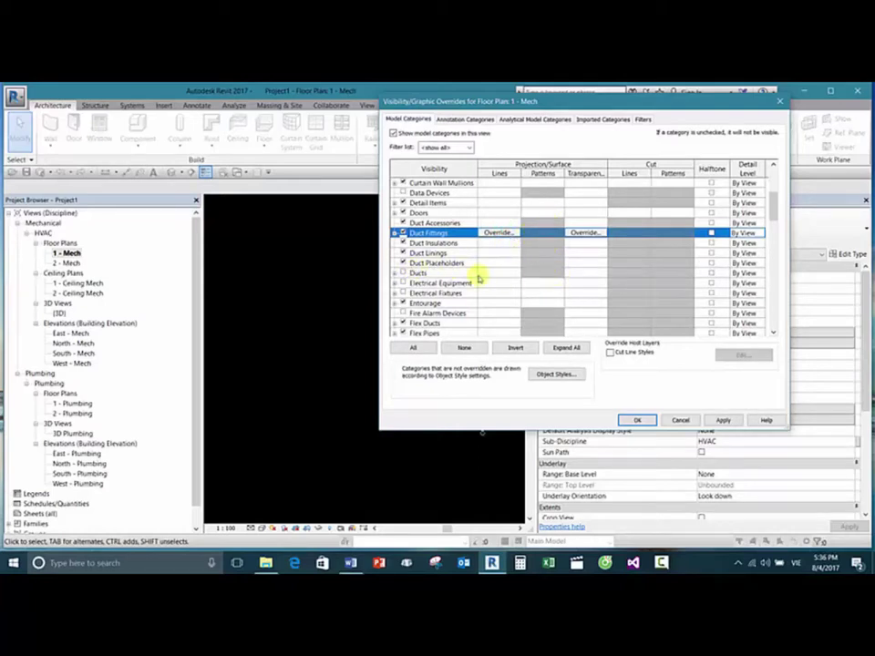
pyautogui.click(403, 272)
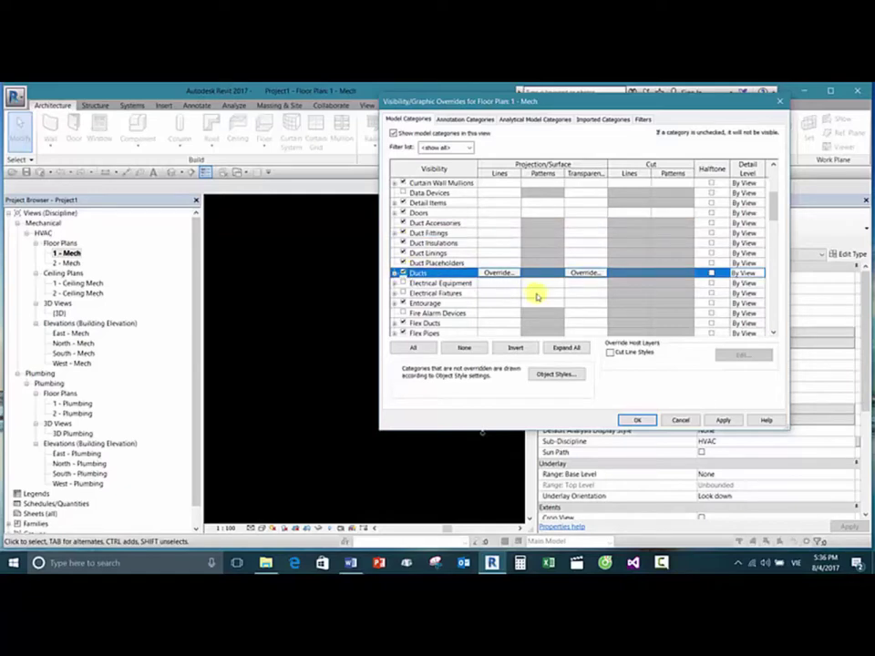
pyautogui.click(638, 419)
pyautogui.scroll(-2, 424, 333)
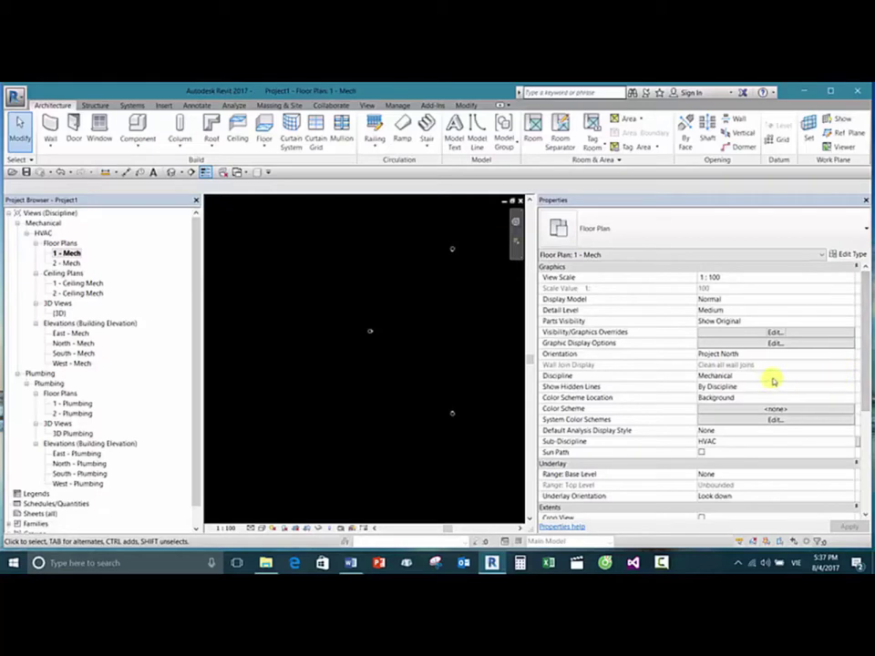
pyautogui.click(805, 386)
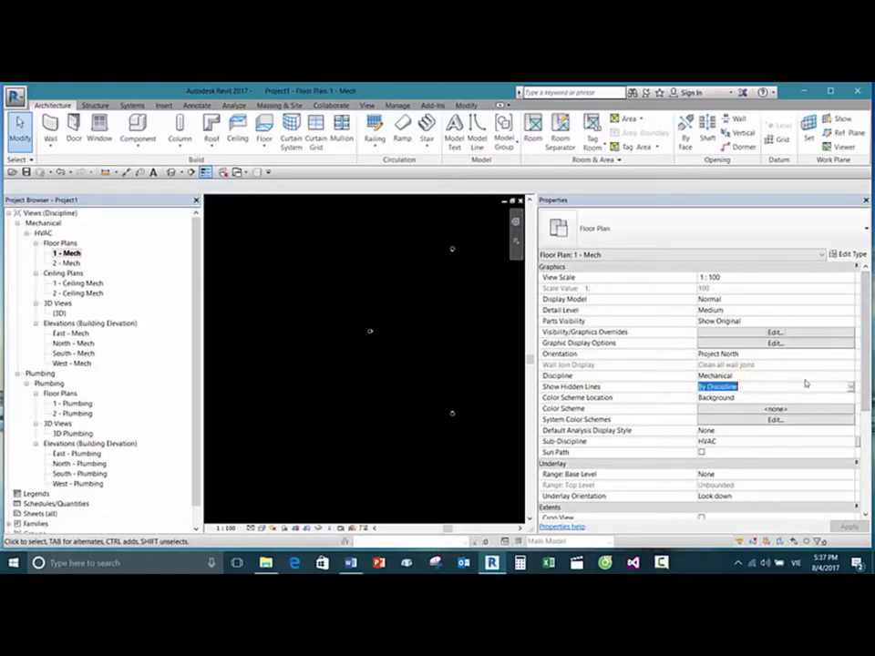
pyautogui.click(844, 375)
pyautogui.click(849, 375)
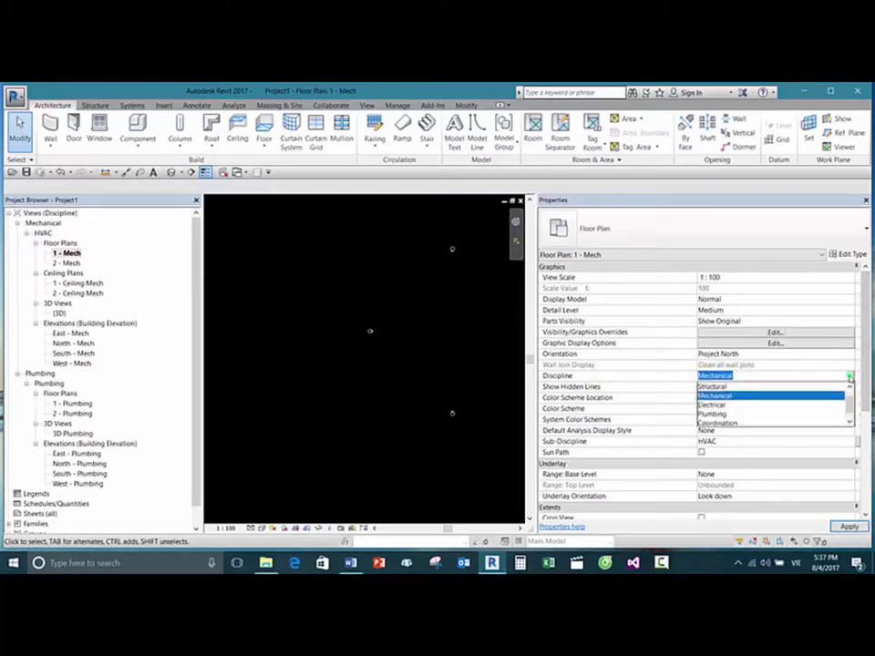
pyautogui.click(729, 397)
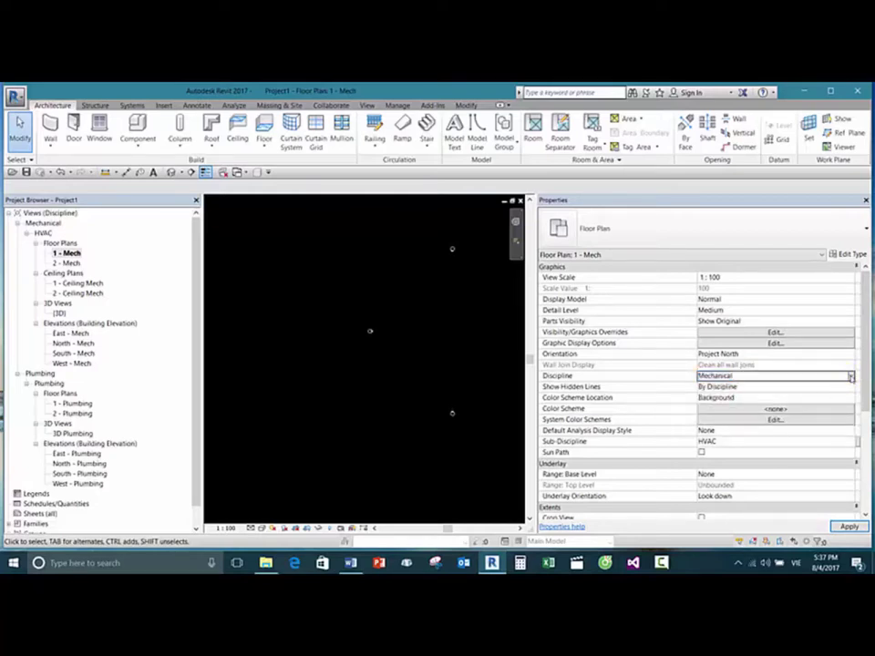
pyautogui.click(850, 376)
pyautogui.click(722, 386)
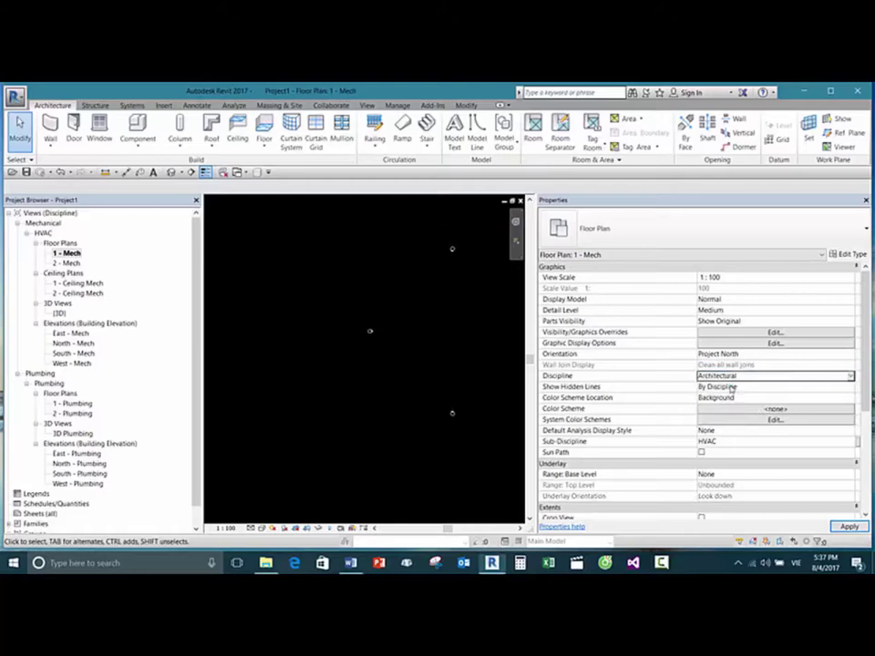
pyautogui.click(851, 377)
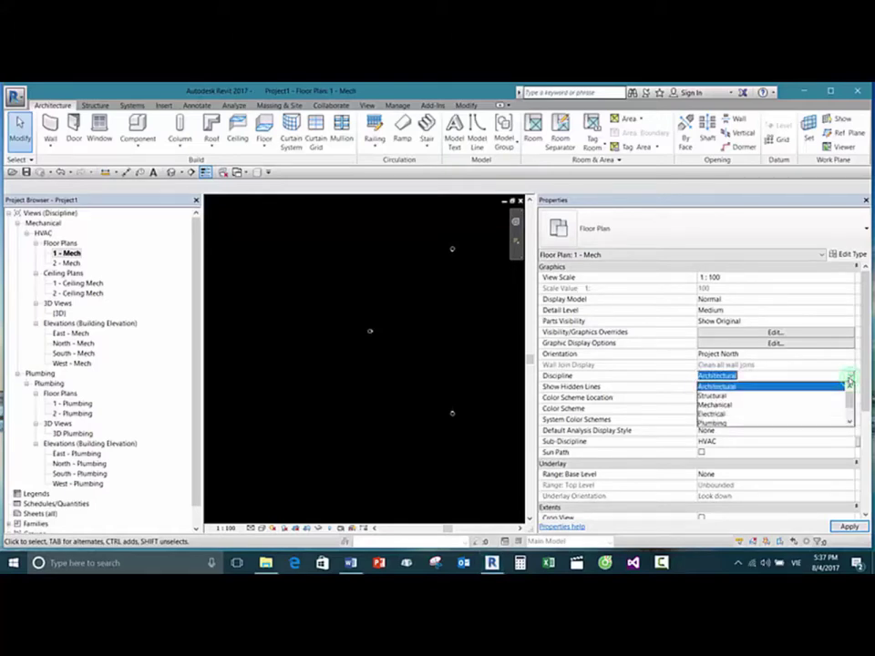
pyautogui.click(715, 398)
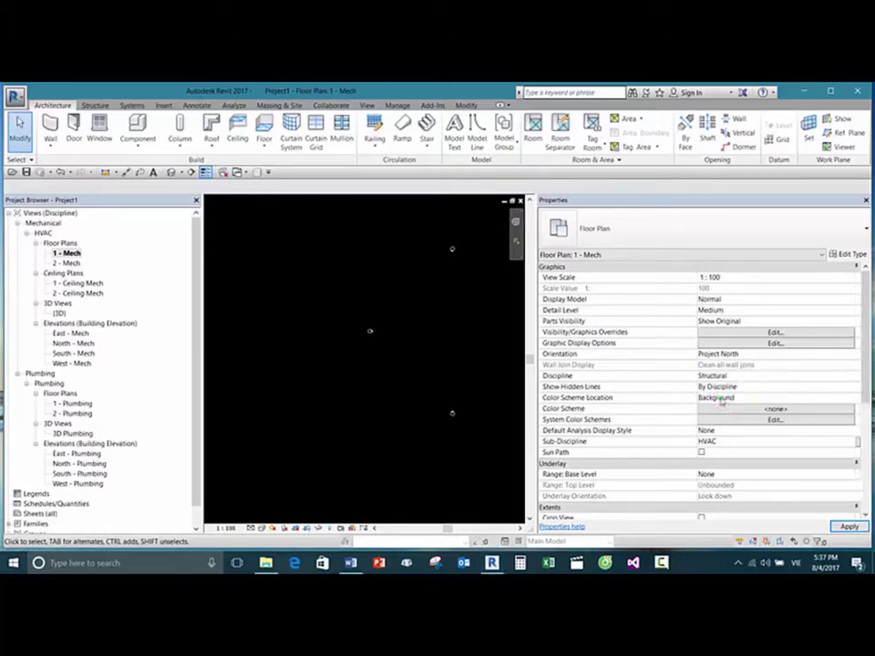
pyautogui.click(850, 378)
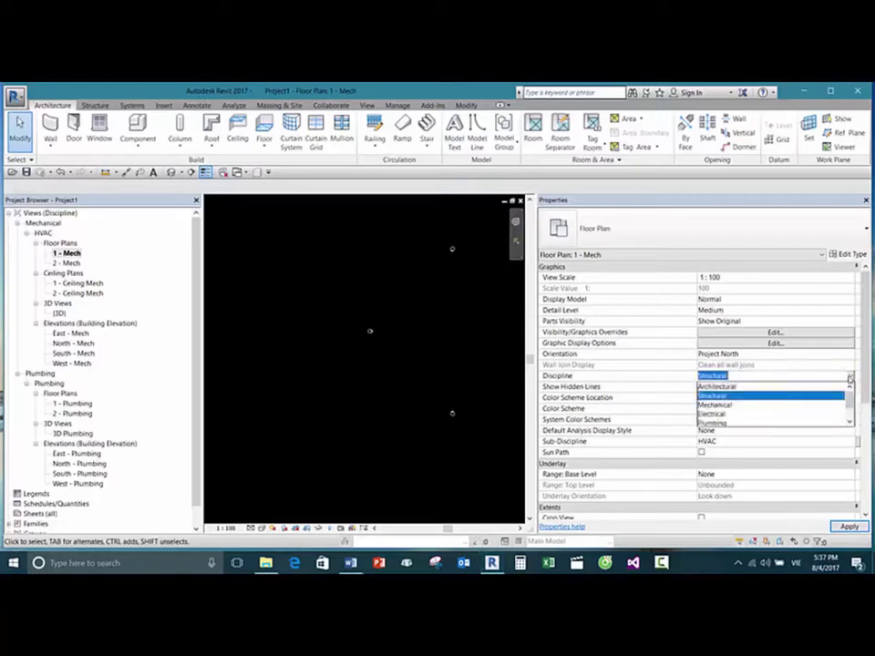
pyautogui.click(716, 404)
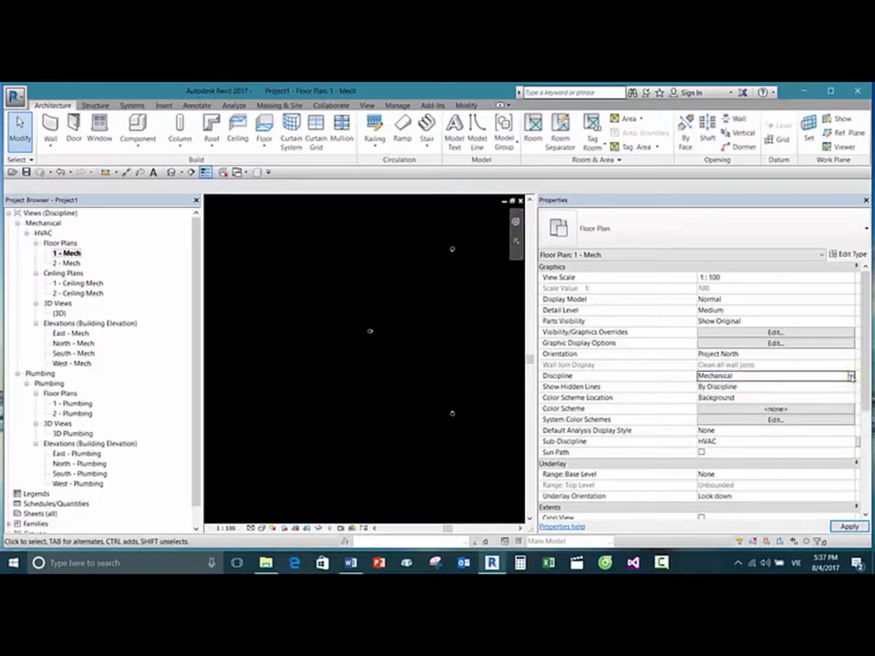
pyautogui.click(848, 377)
pyautogui.click(734, 387)
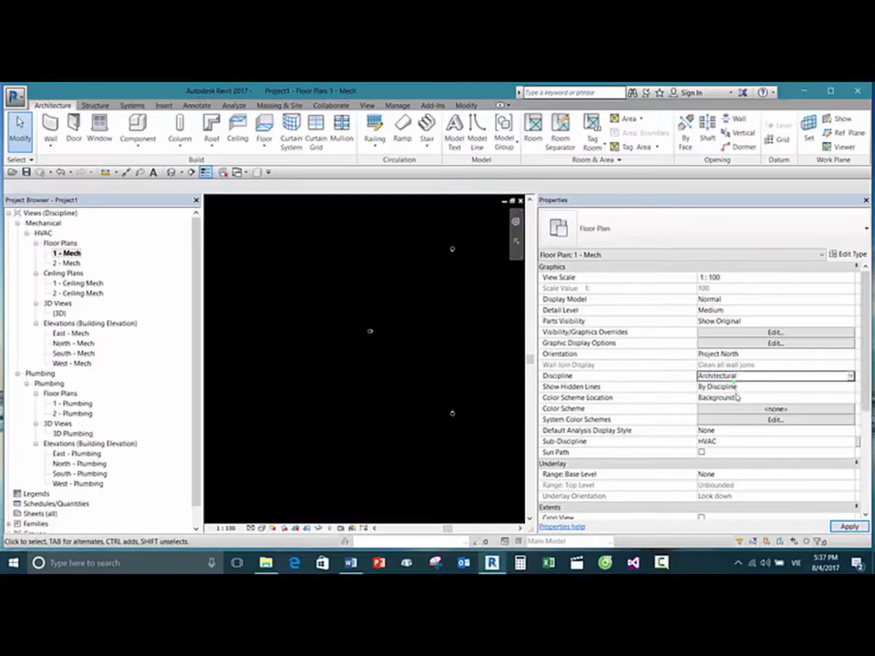
pyautogui.click(849, 376)
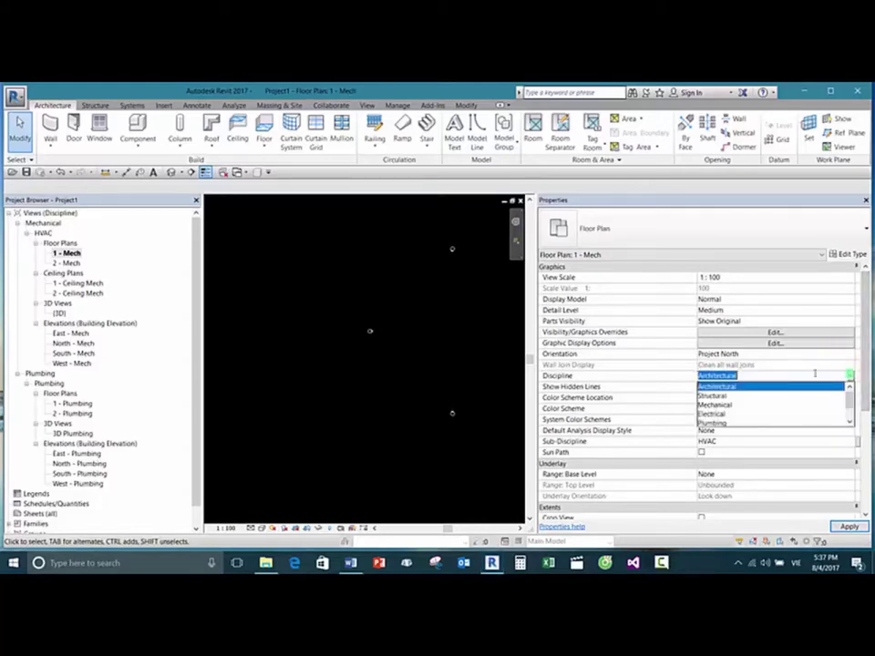
pyautogui.click(728, 404)
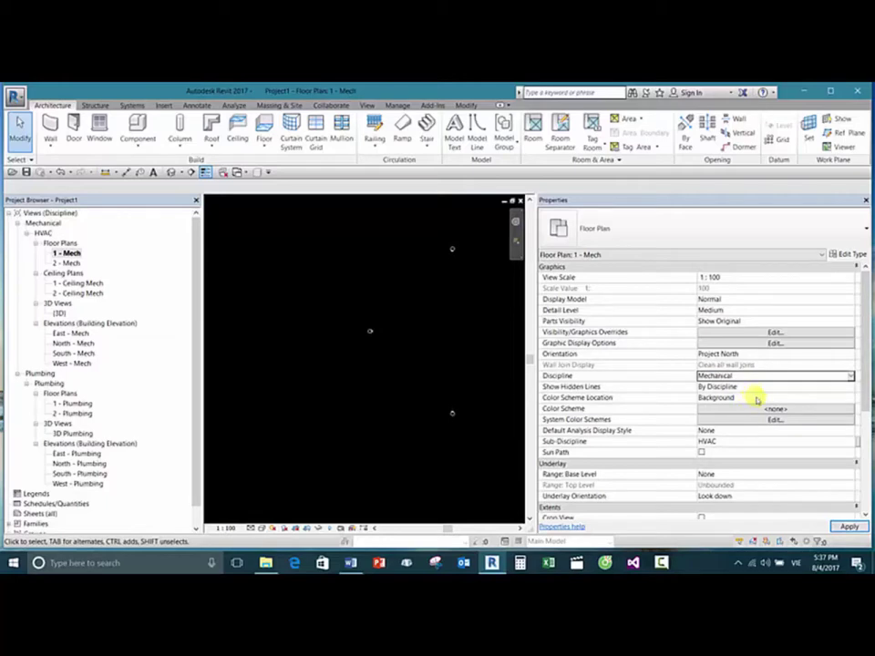
pyautogui.click(849, 378)
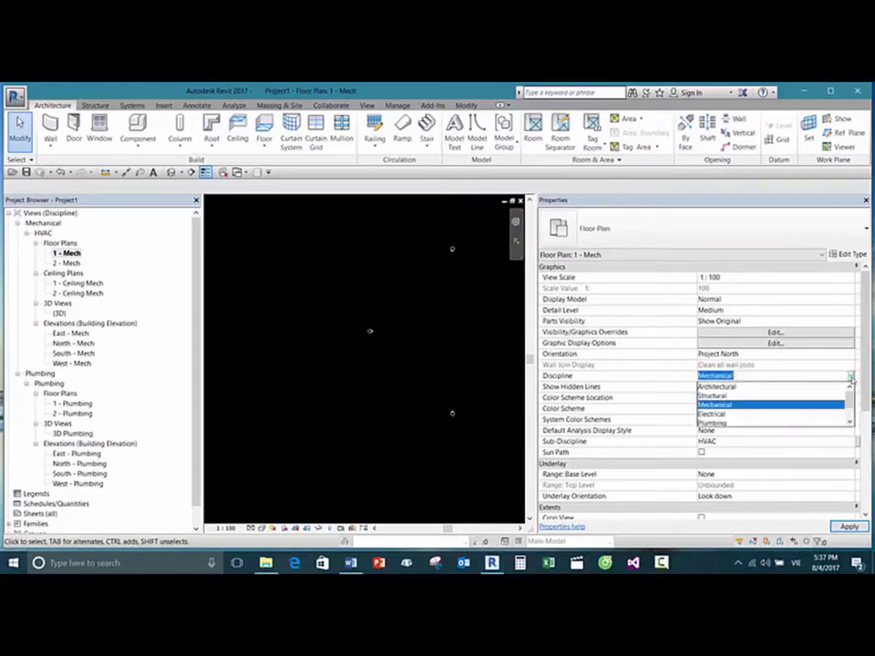
pyautogui.click(850, 377)
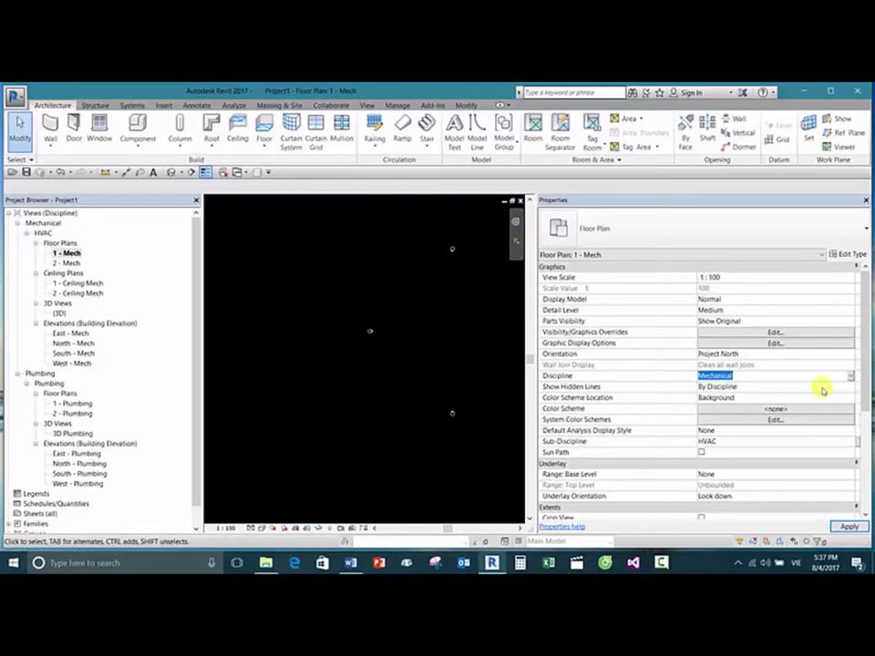
# Step: Open View Range for the 1 - Mech plan from Properties Extents and expand its sample diagram
pyautogui.scroll(-2, 470, 360)
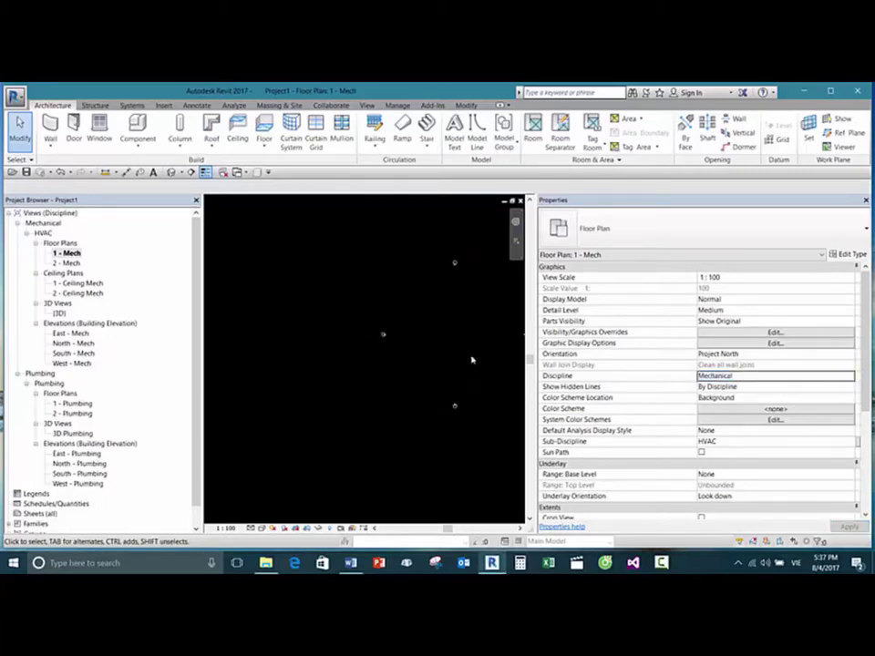
pyautogui.scroll(-1, 864, 370)
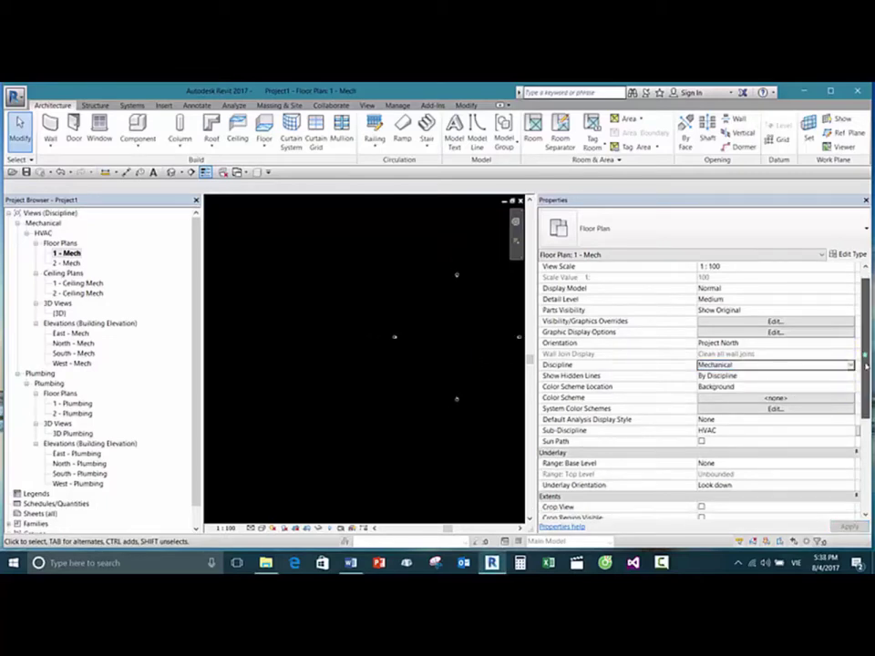
pyautogui.moveTo(866, 366); pyautogui.dragTo(866, 417)
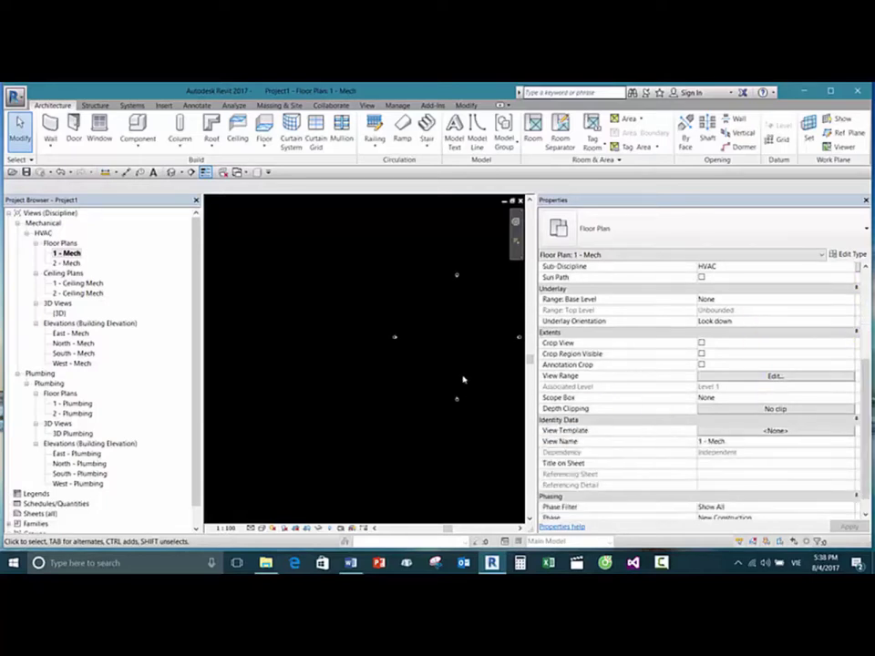
pyautogui.scroll(1, 449, 352)
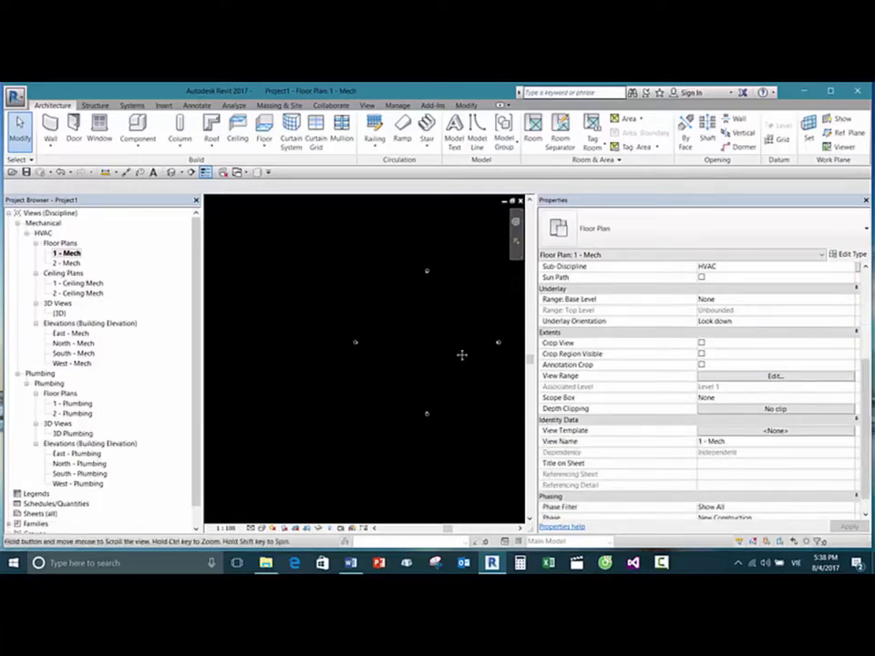
pyautogui.click(755, 378)
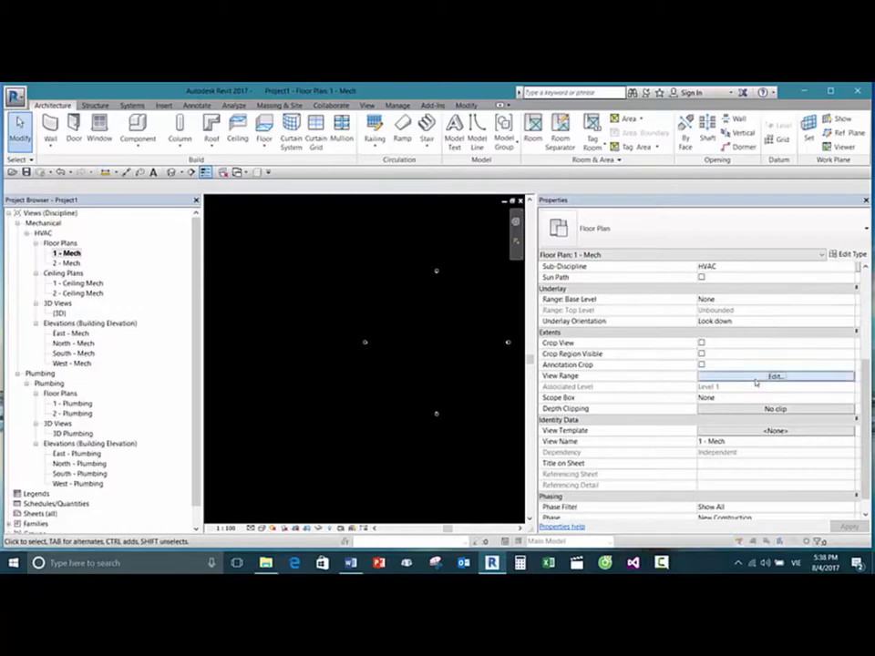
pyautogui.click(495, 384)
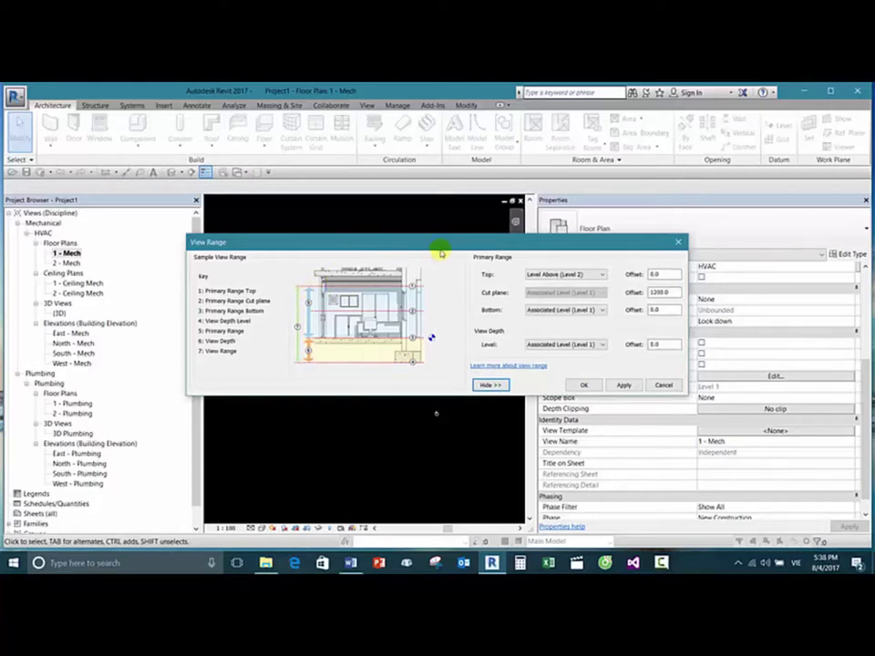
# Step: Reposition the View Range dialog and inspect the top, cut plane (1200.0), bottom and depth offsets
pyautogui.moveTo(443, 248); pyautogui.dragTo(422, 212)
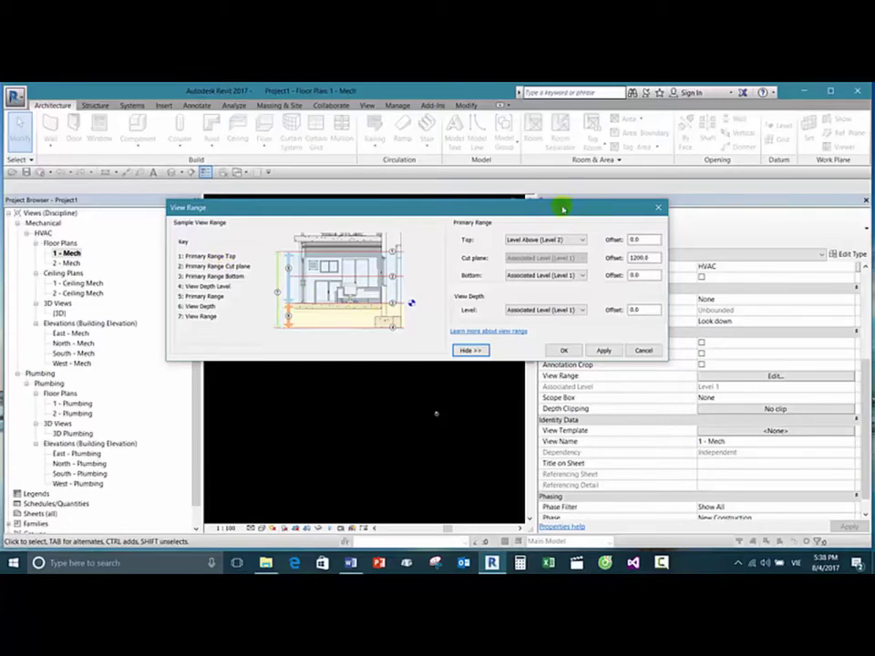
pyautogui.moveTo(563, 209); pyautogui.dragTo(446, 252)
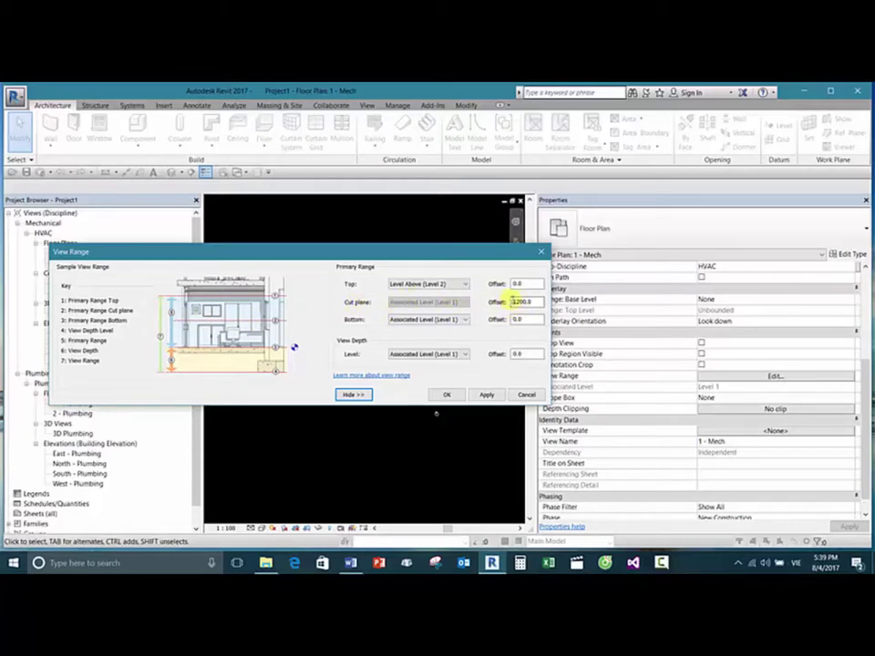
pyautogui.doubleClick(516, 302)
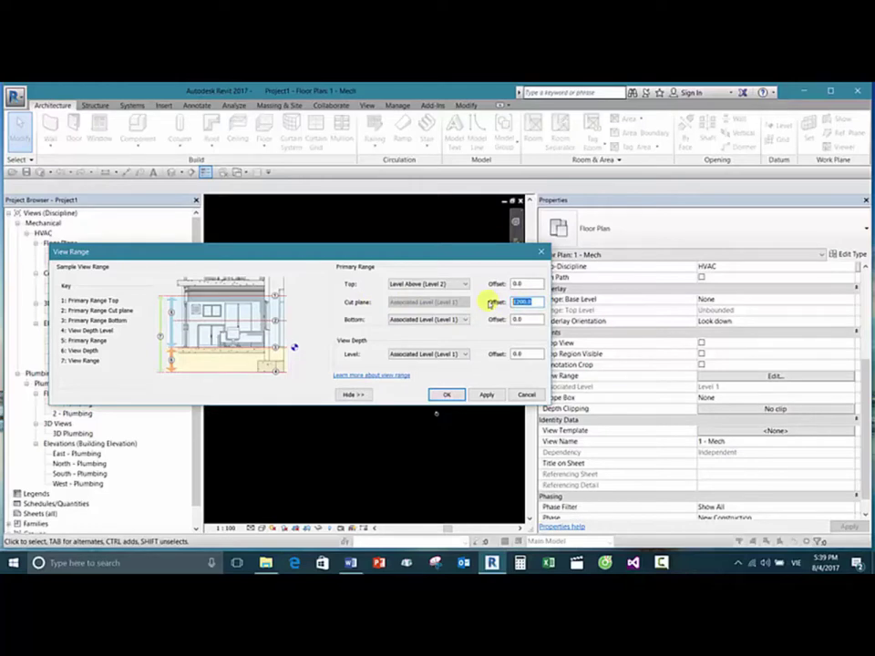
pyautogui.click(538, 304)
pyautogui.doubleClick(538, 303)
pyautogui.click(517, 320)
pyautogui.doubleClick(522, 302)
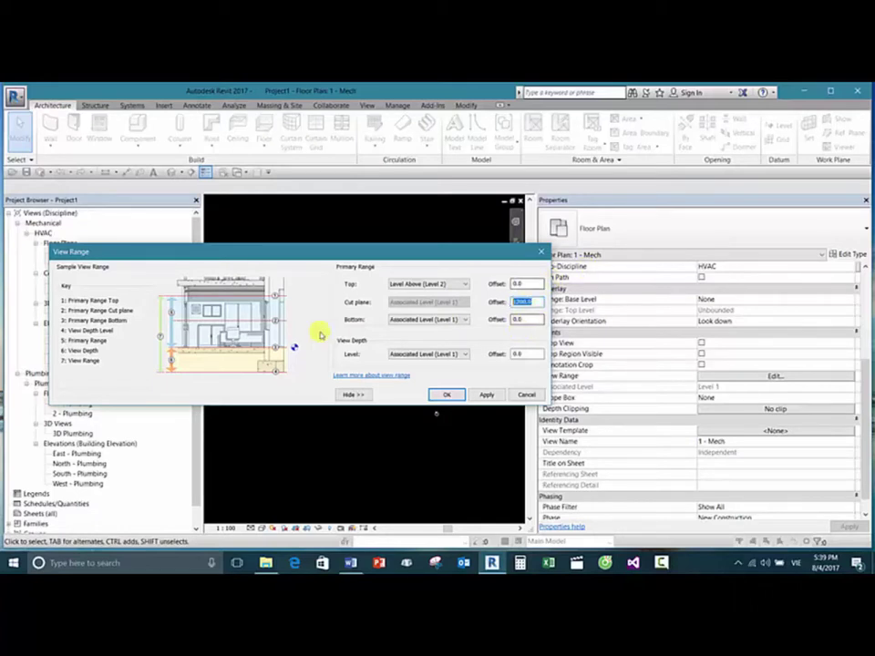
pyautogui.doubleClick(525, 285)
pyautogui.doubleClick(522, 319)
pyautogui.click(517, 353)
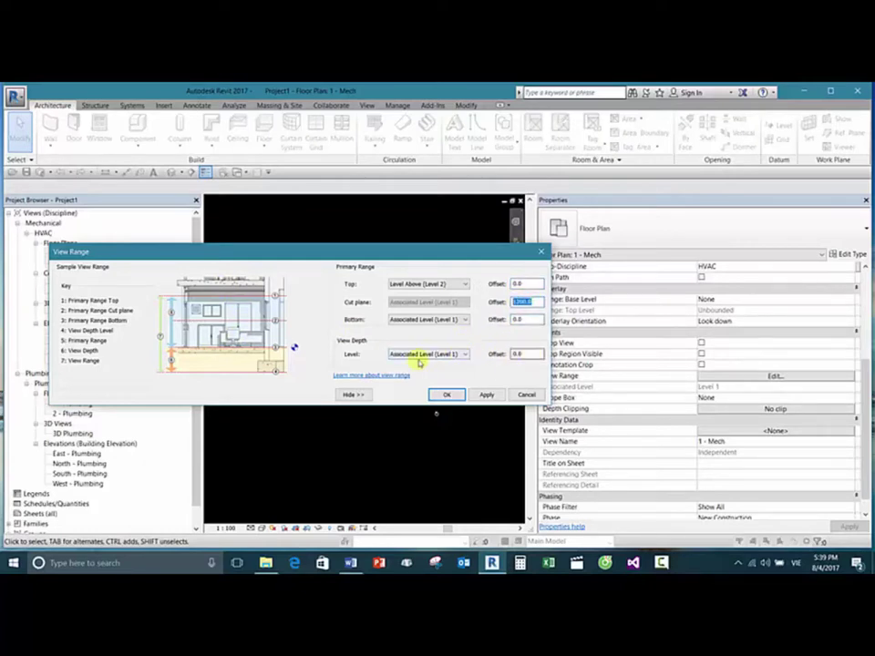
# Step: Set View Depth Level to Associated Level (Level 1), edit its offset, and close View Range
pyautogui.click(461, 355)
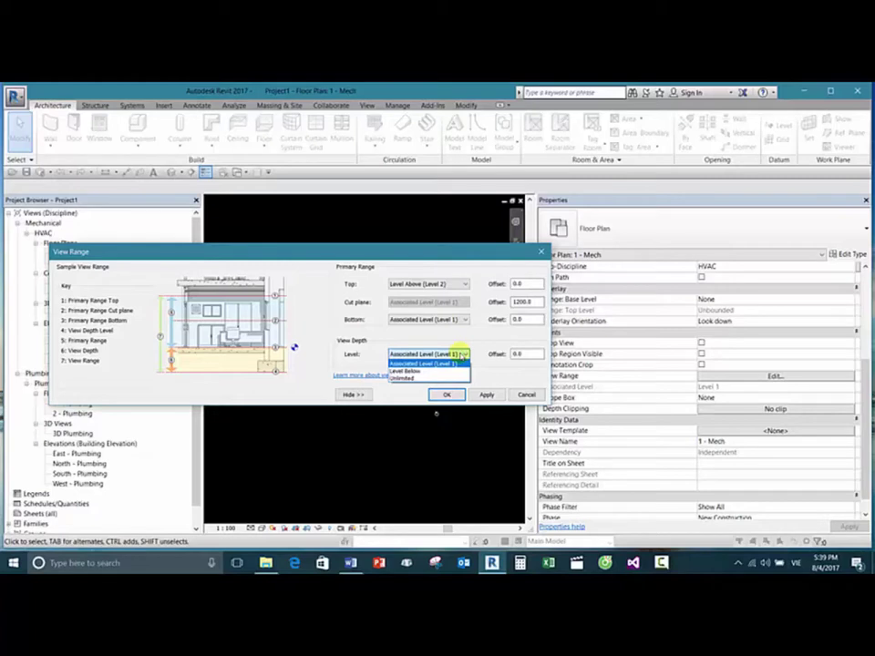
pyautogui.click(460, 363)
pyautogui.doubleClick(520, 353)
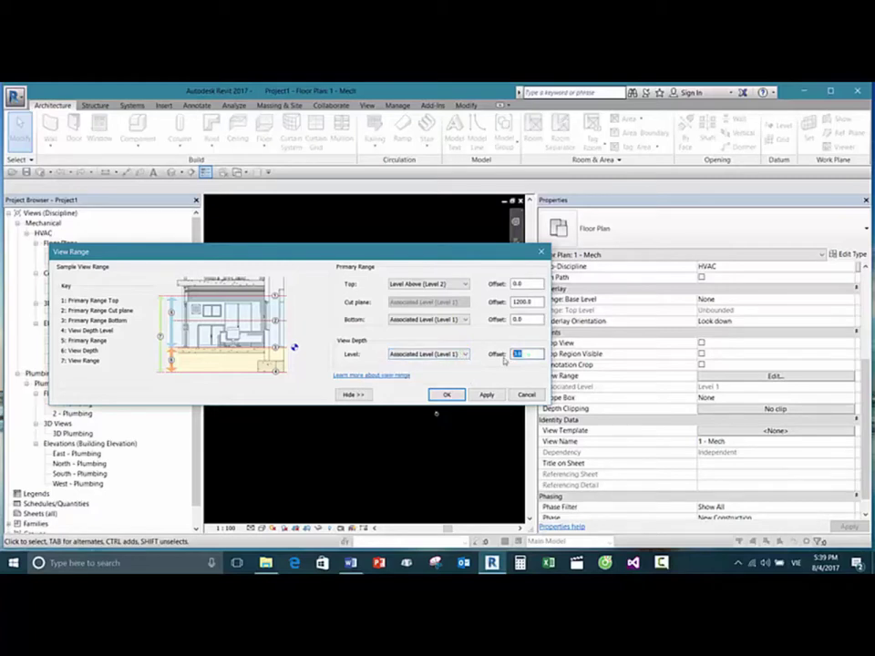
pyautogui.click(461, 354)
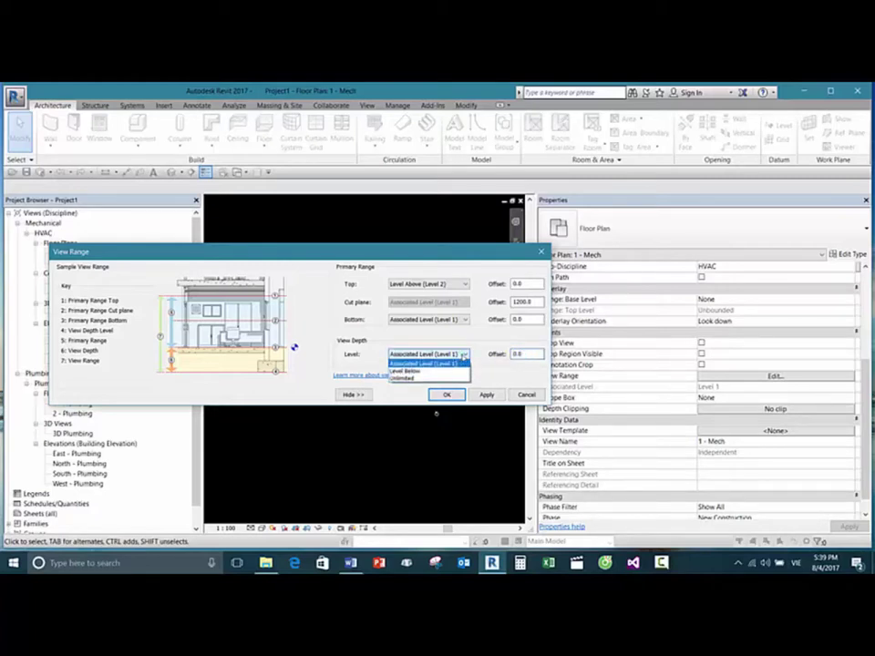
pyautogui.click(408, 371)
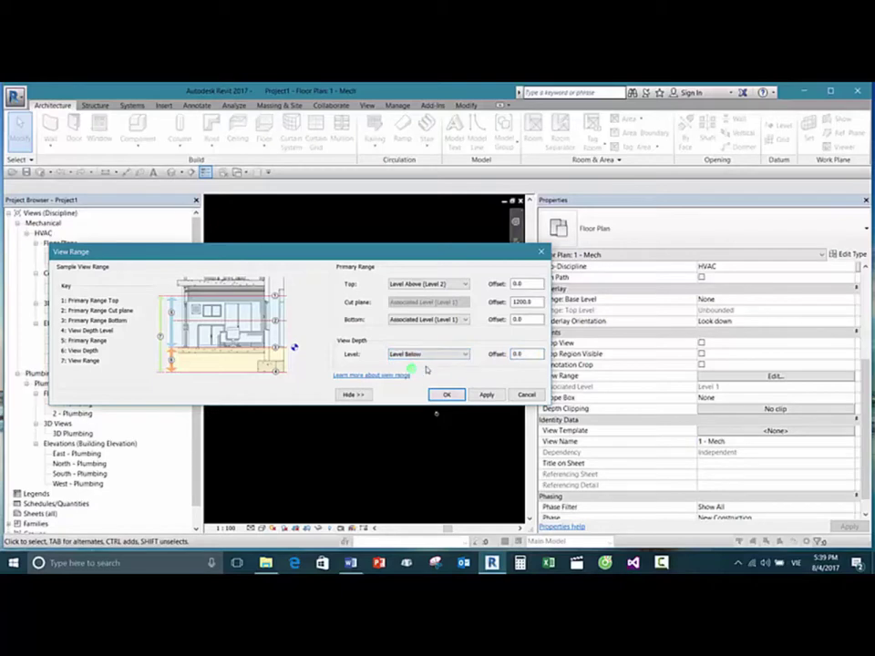
pyautogui.doubleClick(519, 354)
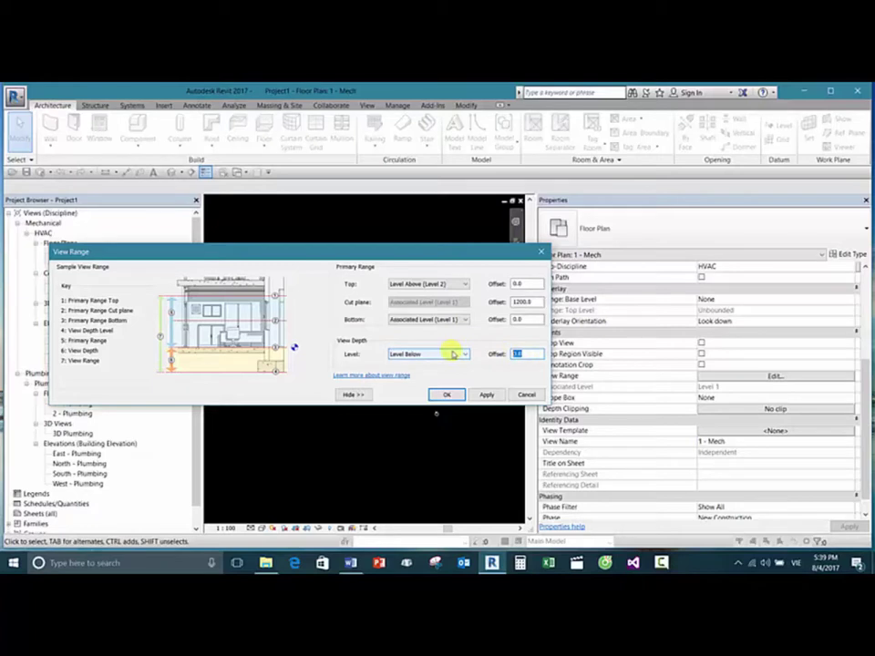
pyautogui.click(453, 354)
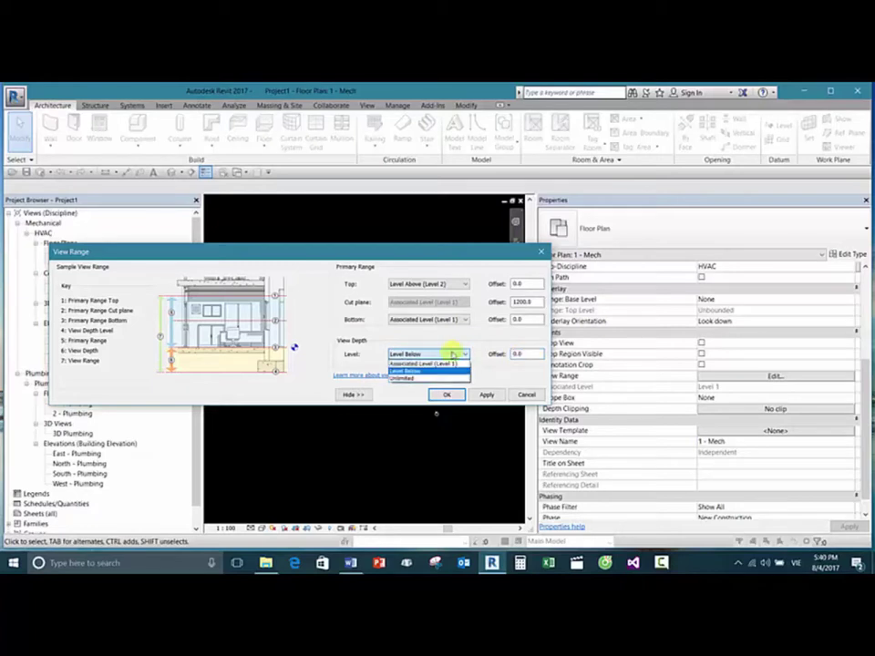
pyautogui.click(422, 363)
pyautogui.click(526, 353)
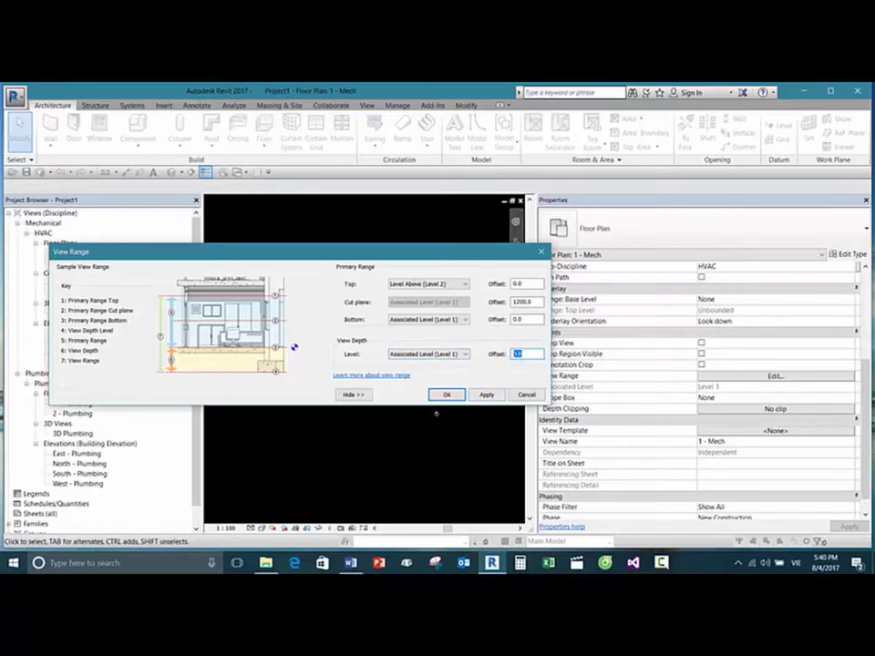
pyautogui.write('-5')
pyautogui.click(441, 395)
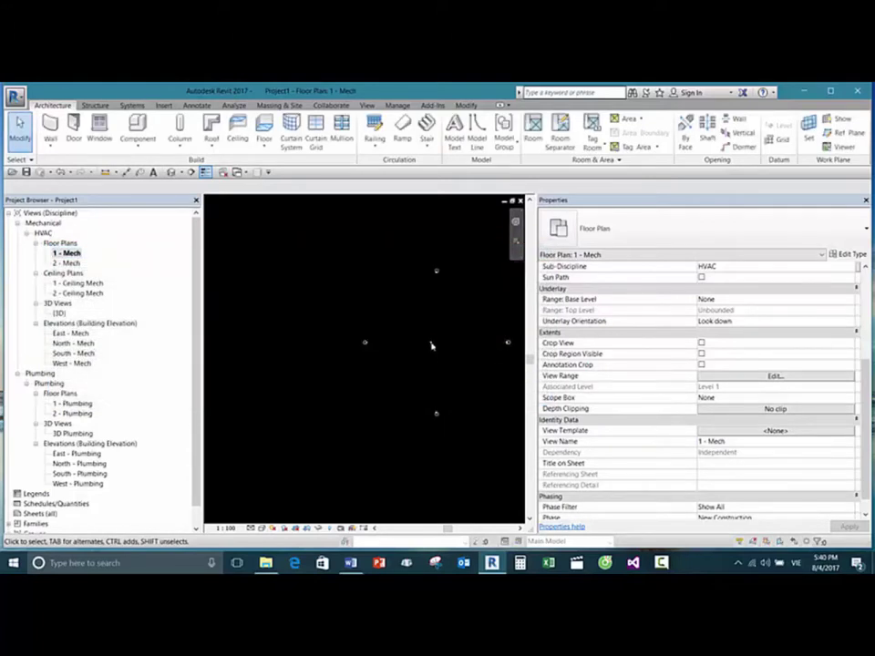
# Step: Reopen View Range and change the View Depth offset from -500.0 to 0.0
pyautogui.click(754, 376)
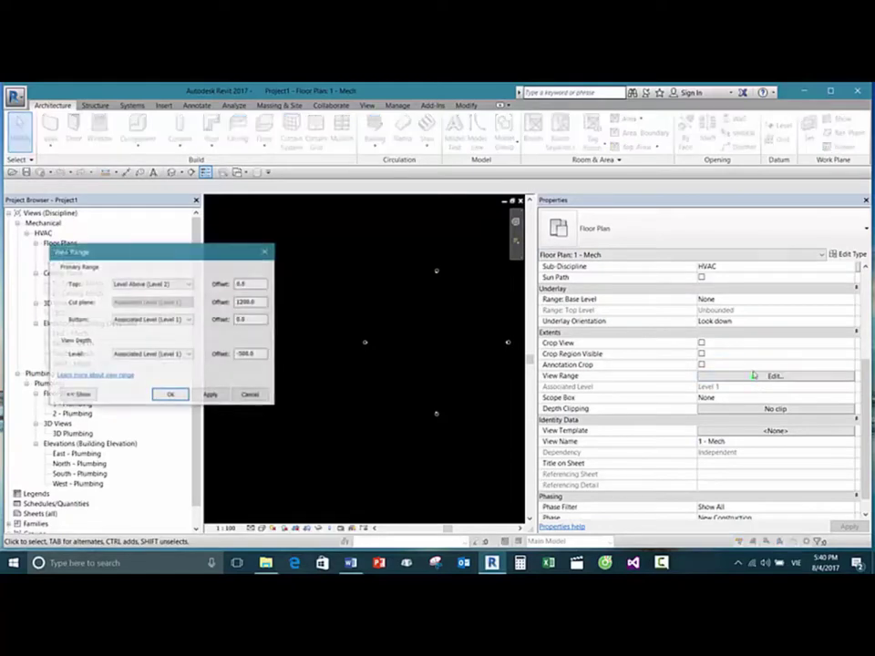
pyautogui.moveTo(225, 255); pyautogui.dragTo(593, 269)
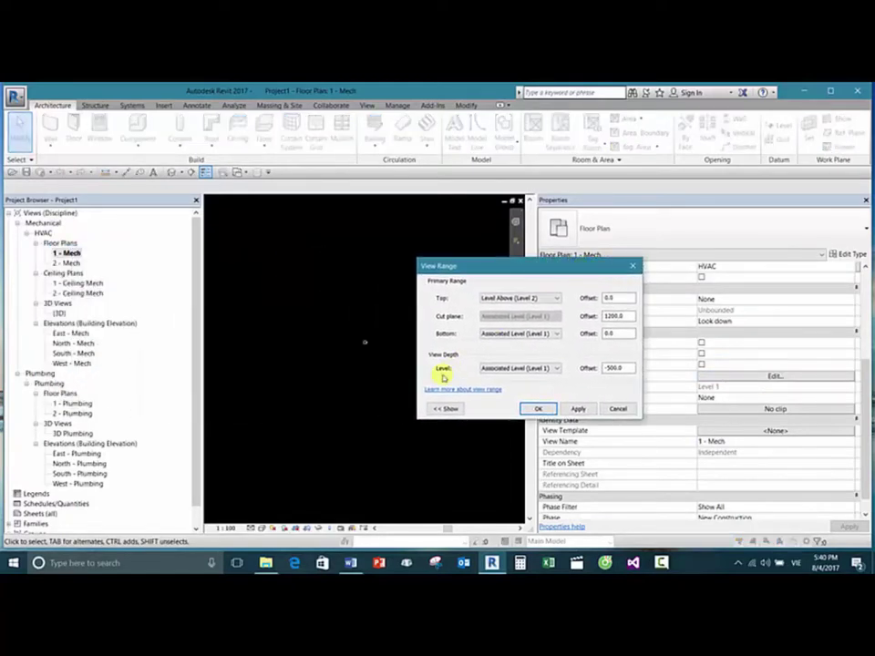
pyautogui.click(446, 408)
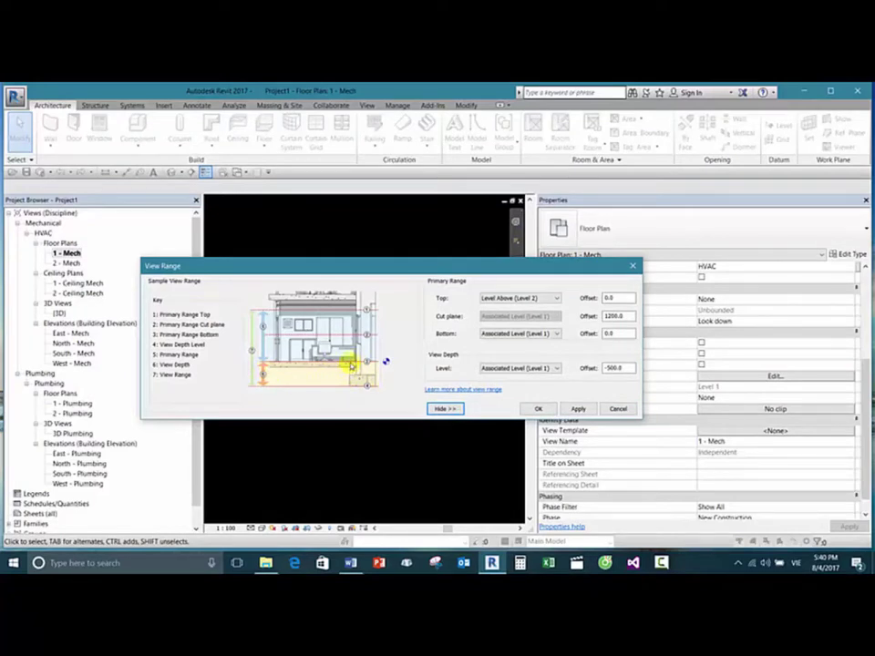
pyautogui.doubleClick(609, 334)
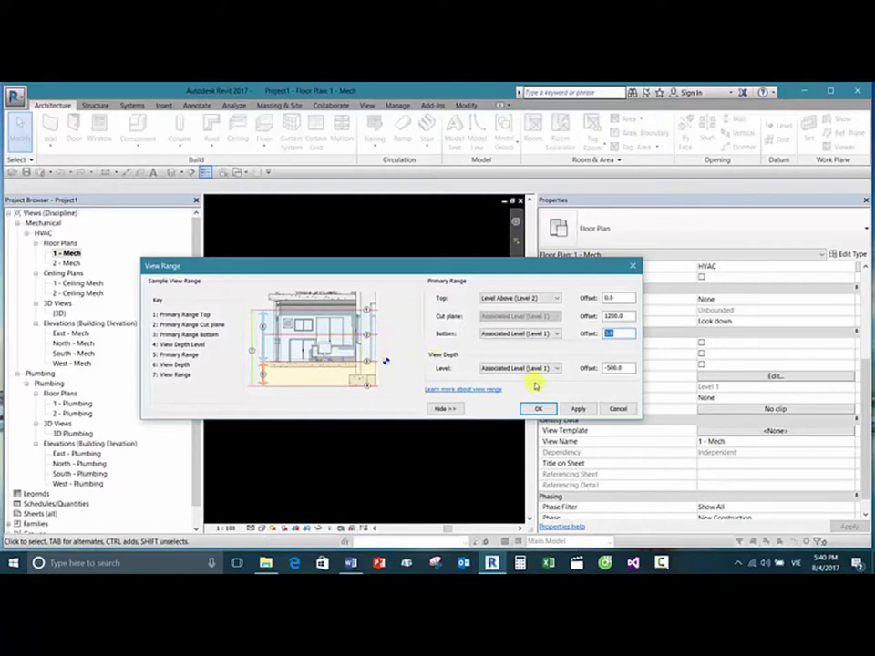
pyautogui.doubleClick(629, 367)
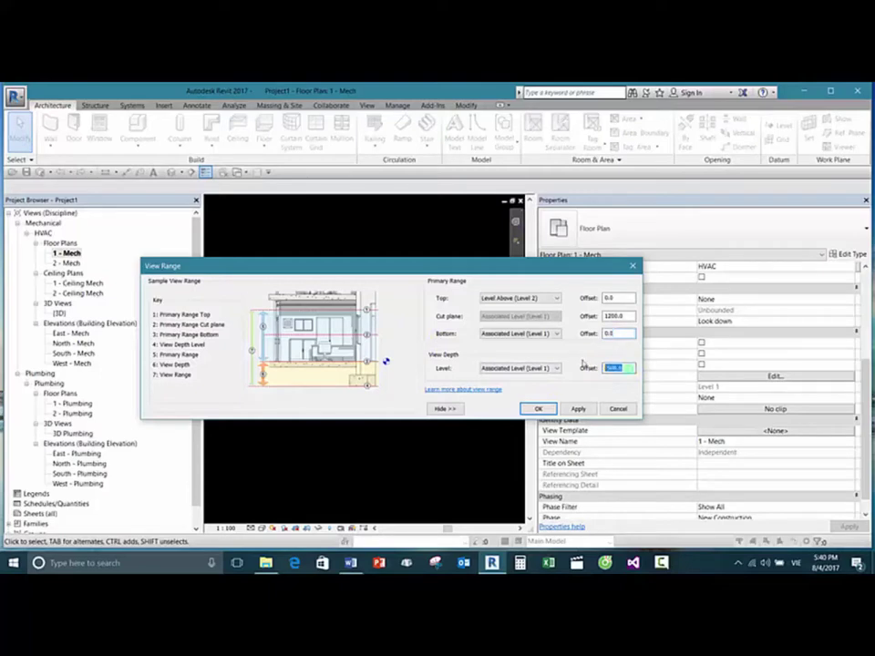
pyautogui.write('0.0')
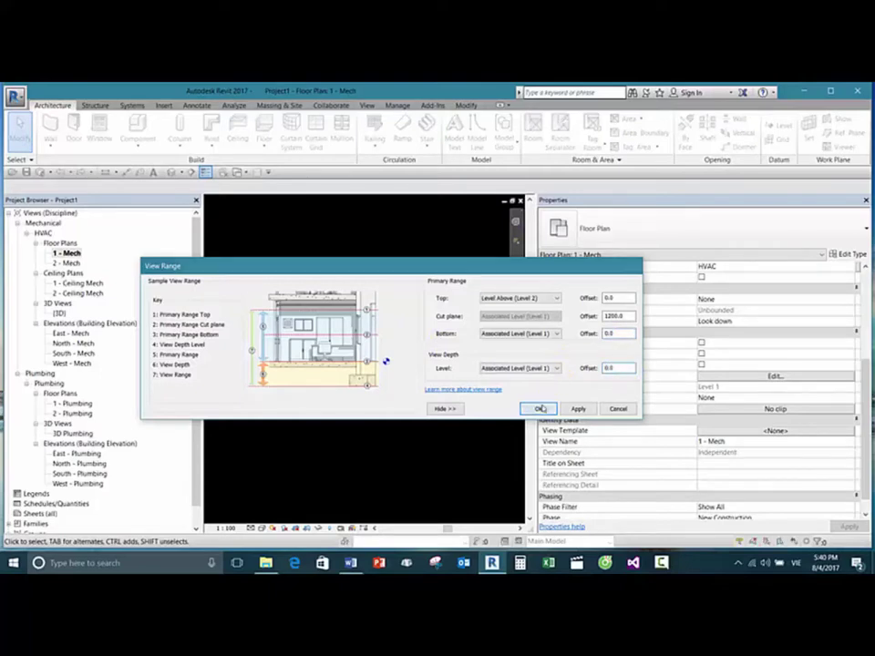
pyautogui.click(539, 409)
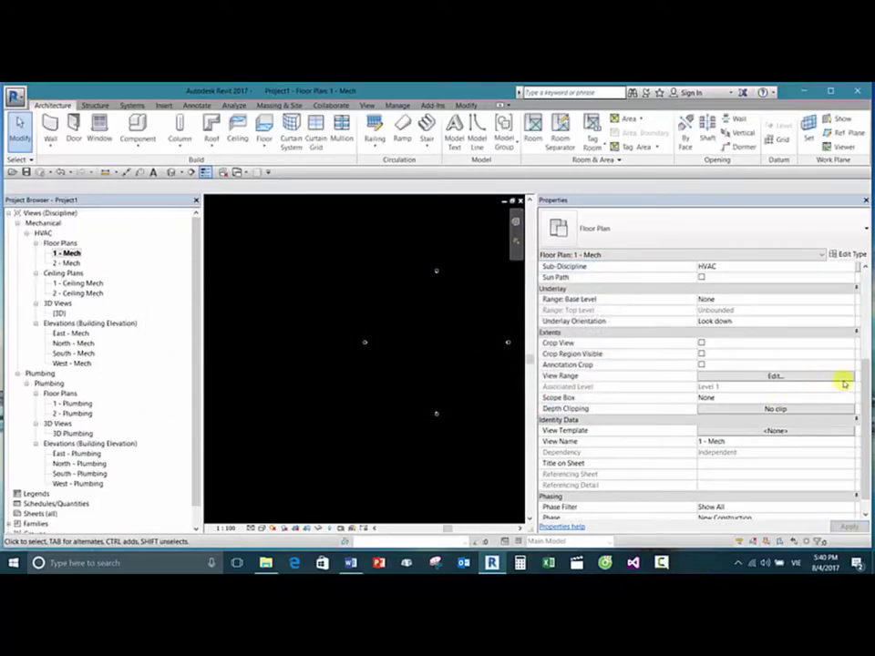
pyautogui.scroll(-1, 866, 381)
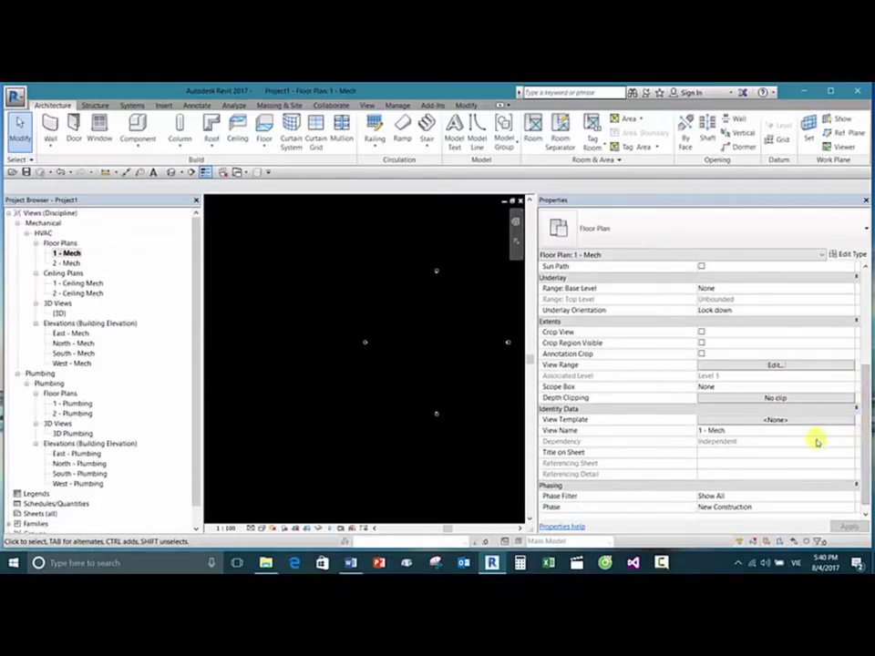
pyautogui.click(790, 422)
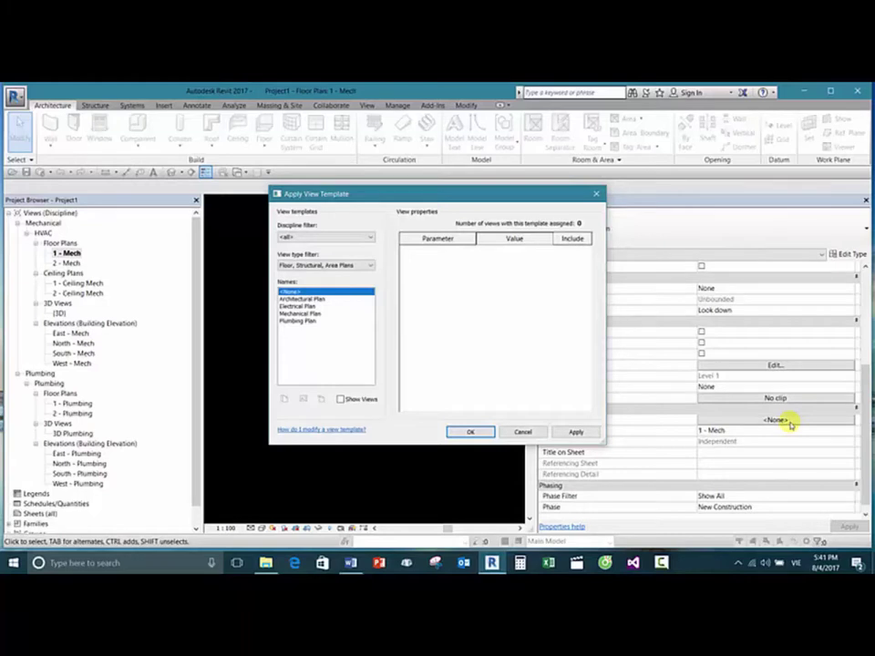
pyautogui.click(297, 306)
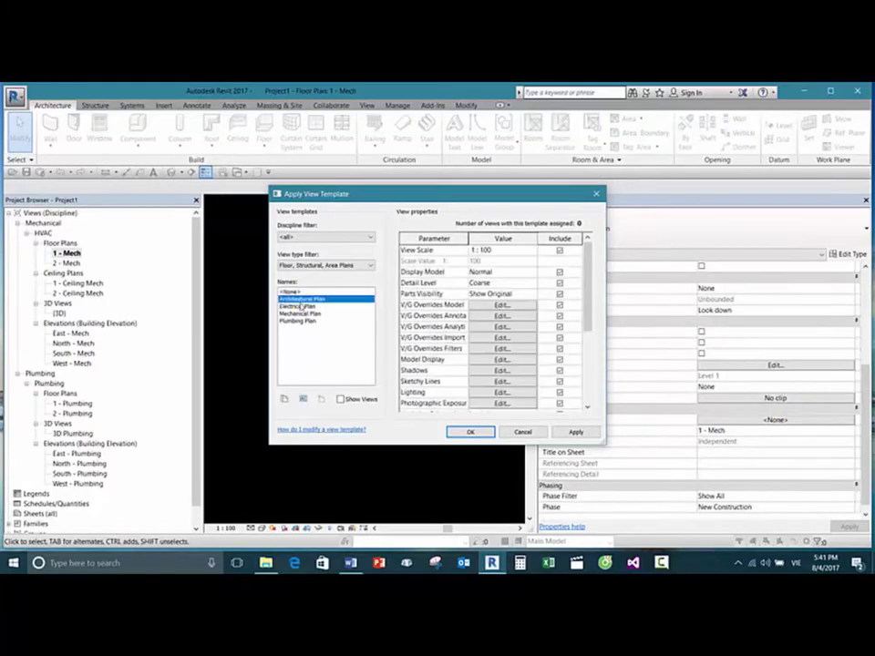
pyautogui.click(306, 319)
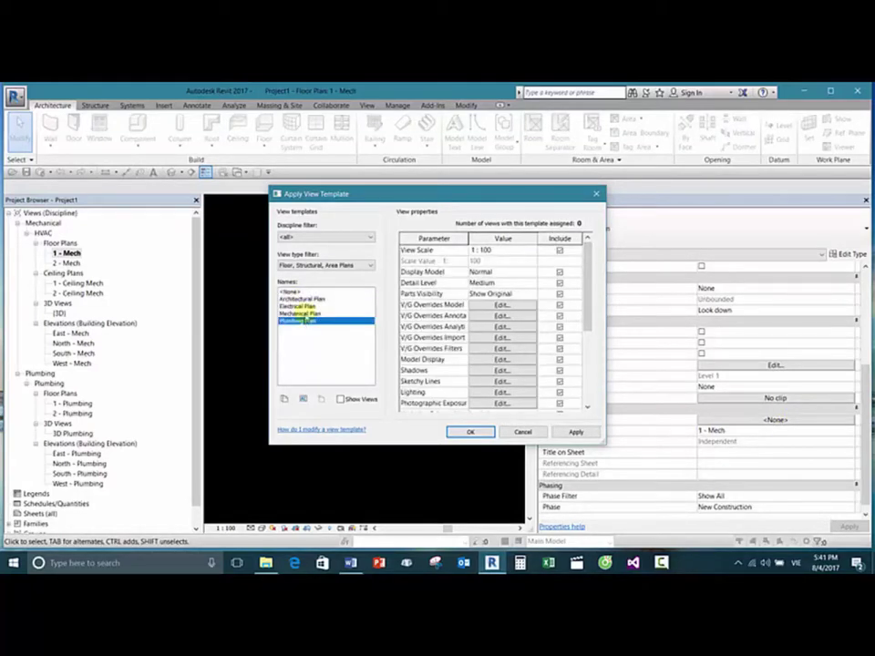
pyautogui.click(308, 306)
pyautogui.click(308, 315)
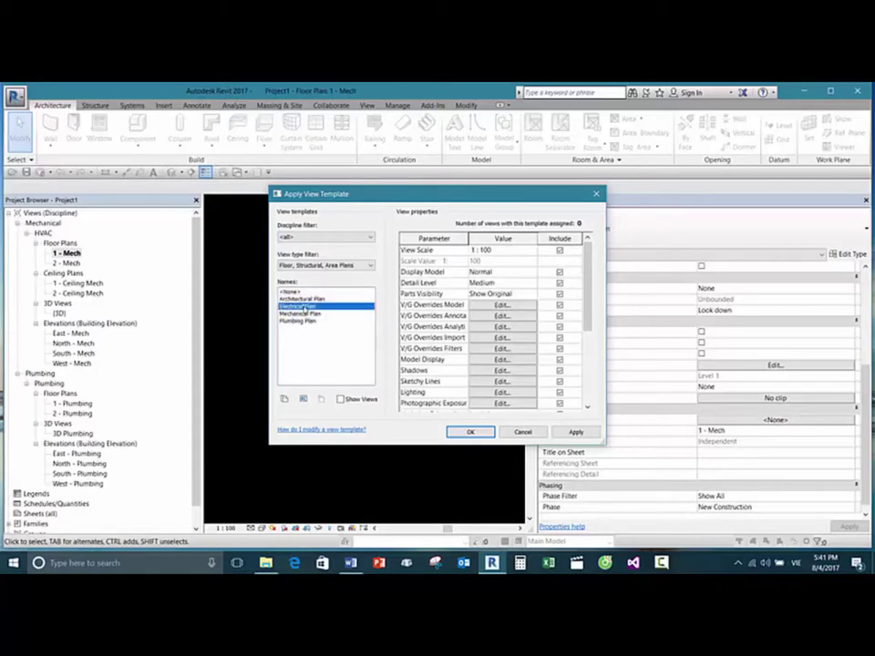
pyautogui.click(307, 314)
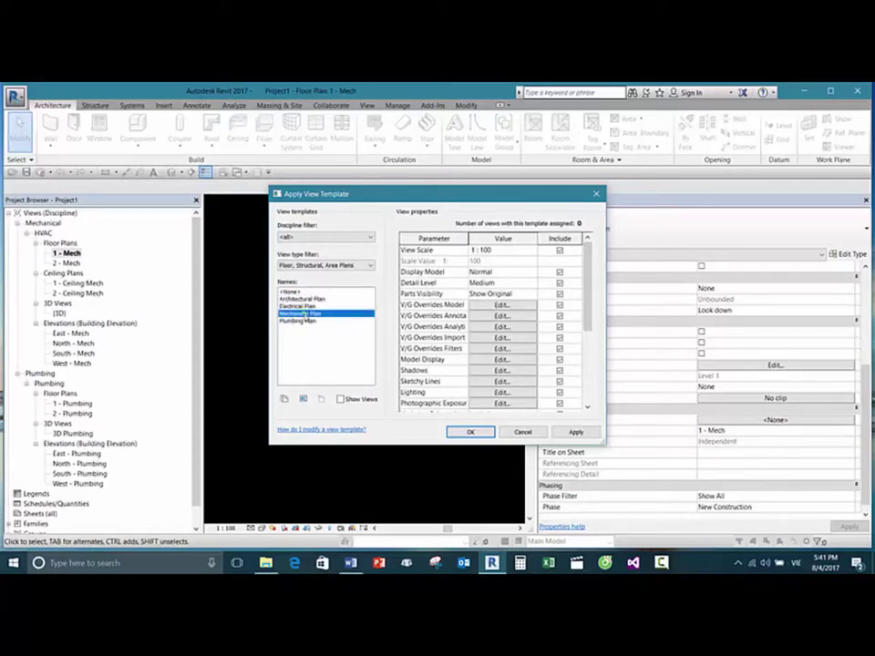
pyautogui.click(301, 322)
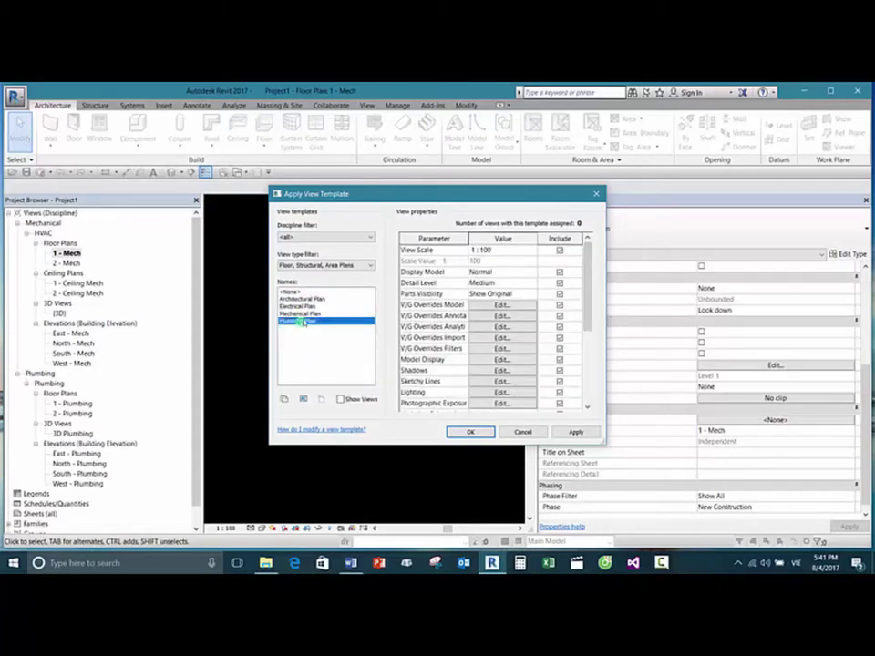
pyautogui.press('Up')
pyautogui.press('Up')
pyautogui.press('Up')
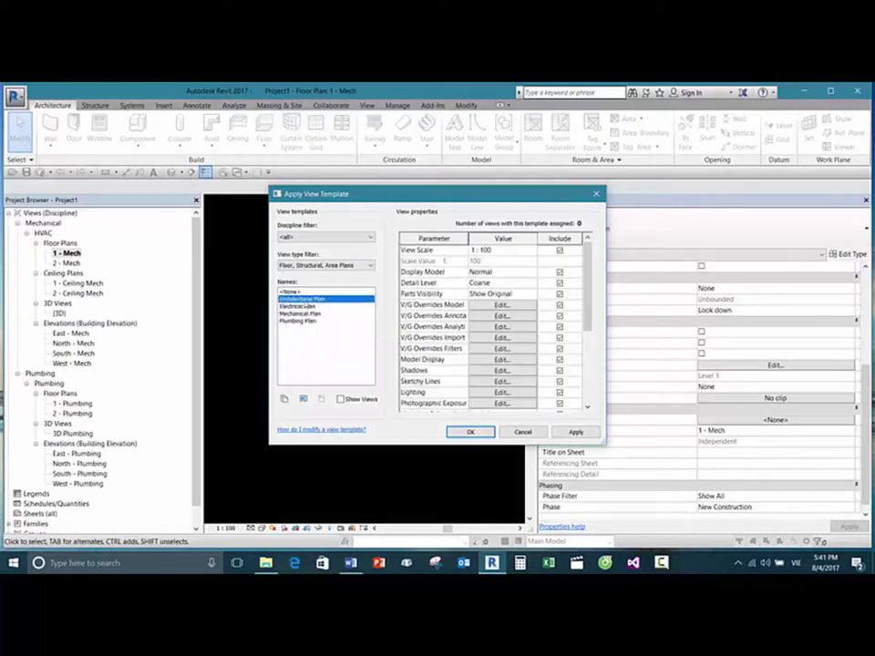
pyautogui.click(291, 290)
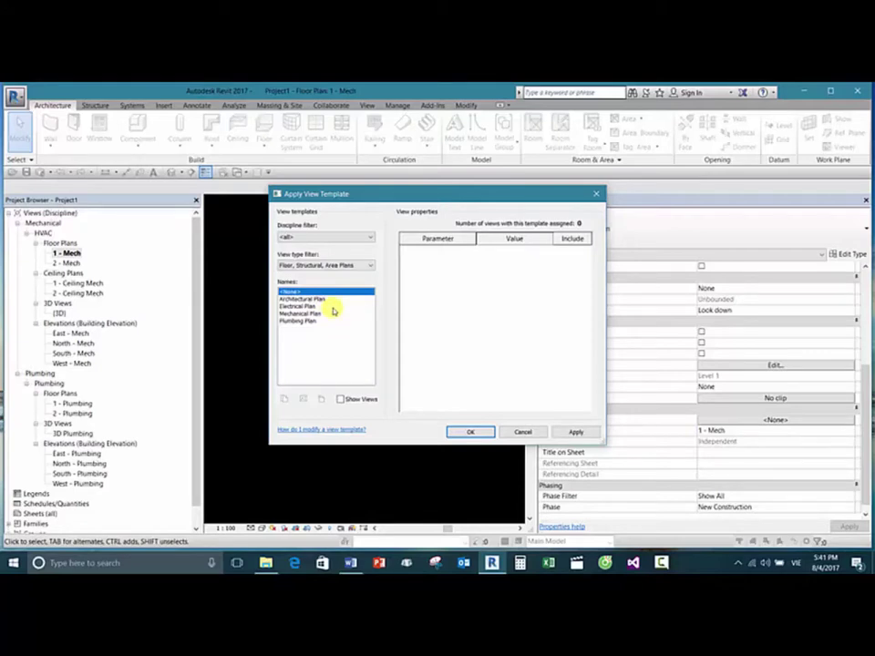
pyautogui.click(597, 194)
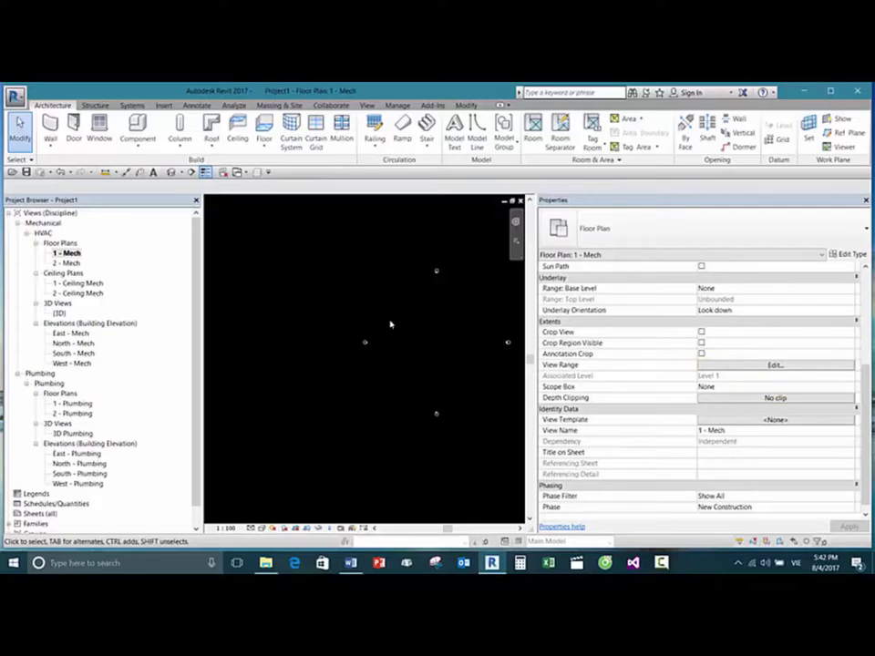
pyautogui.press('v')
pyautogui.press('g')
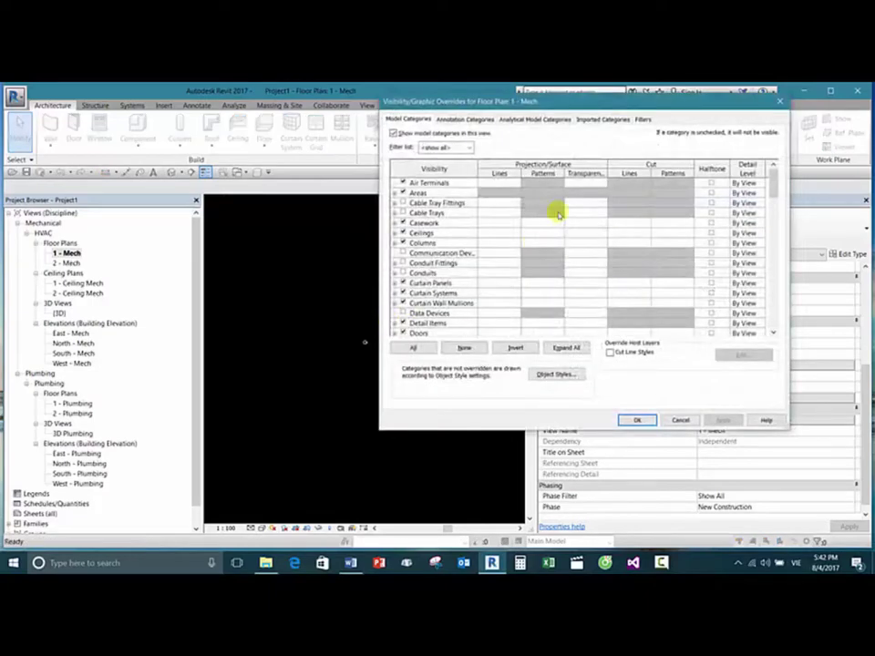
pyautogui.click(780, 101)
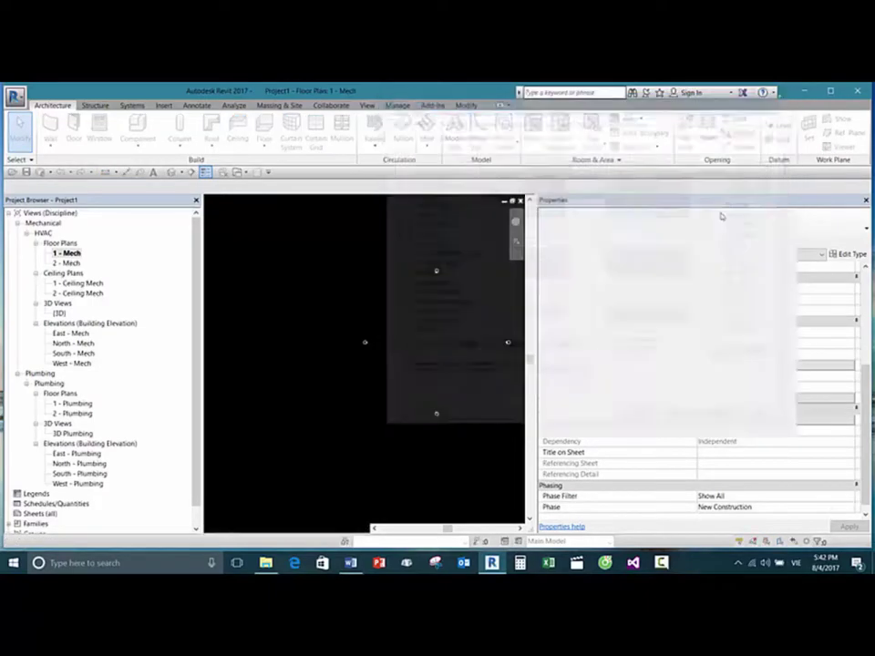
pyautogui.press('v')
pyautogui.press('g')
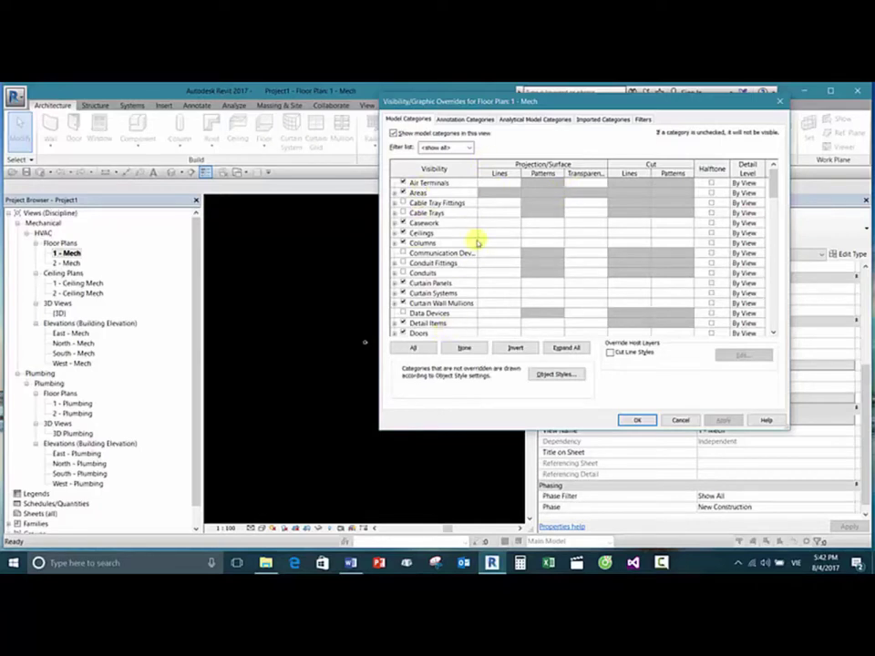
pyautogui.click(534, 119)
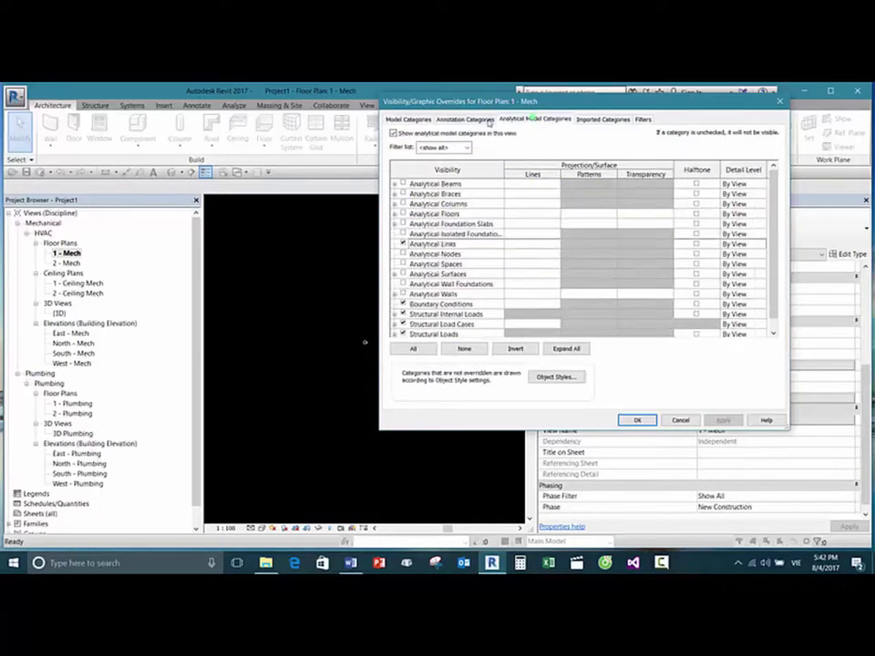
pyautogui.click(490, 119)
pyautogui.click(519, 119)
pyautogui.click(587, 120)
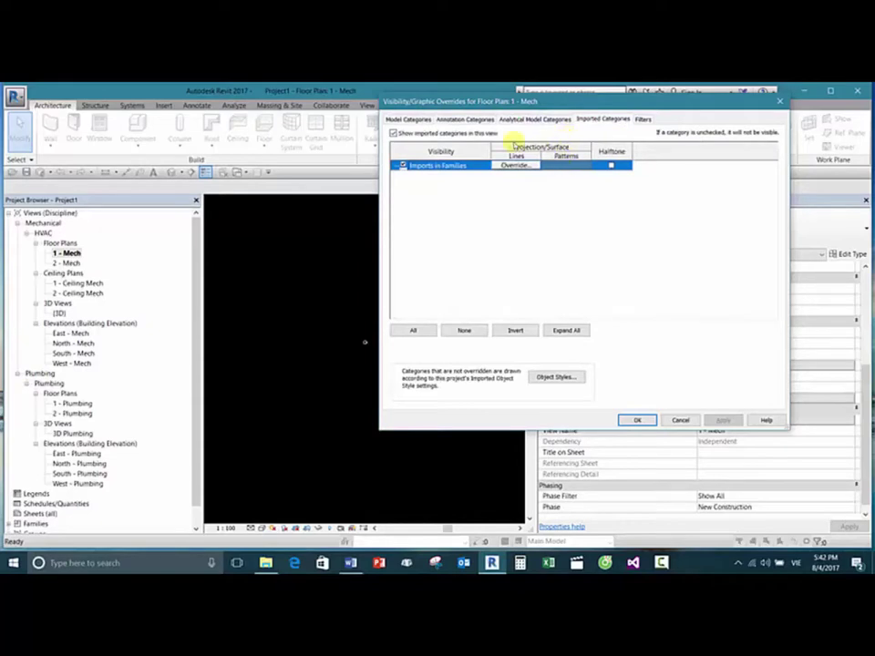
pyautogui.click(530, 124)
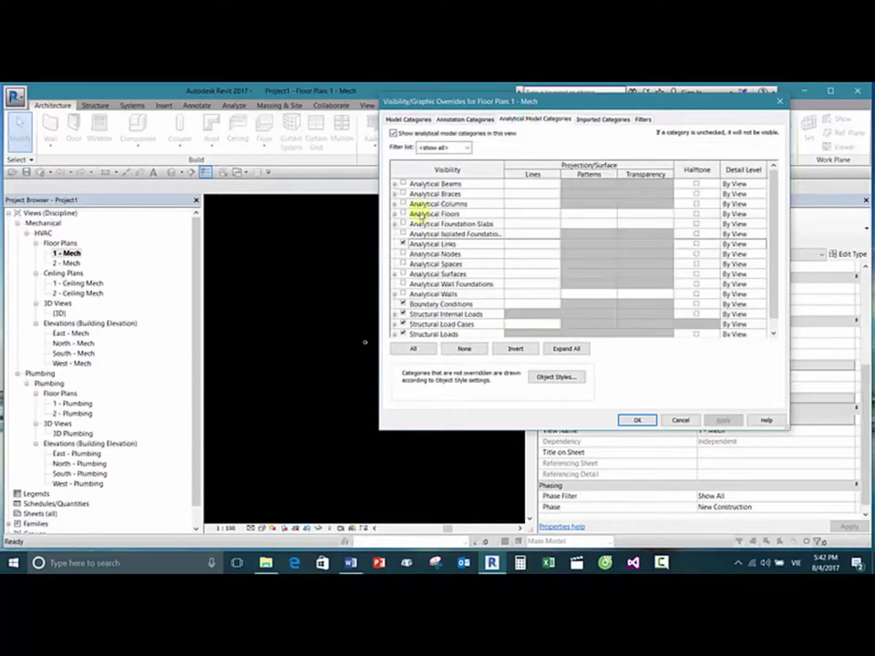
pyautogui.click(465, 119)
pyautogui.click(408, 119)
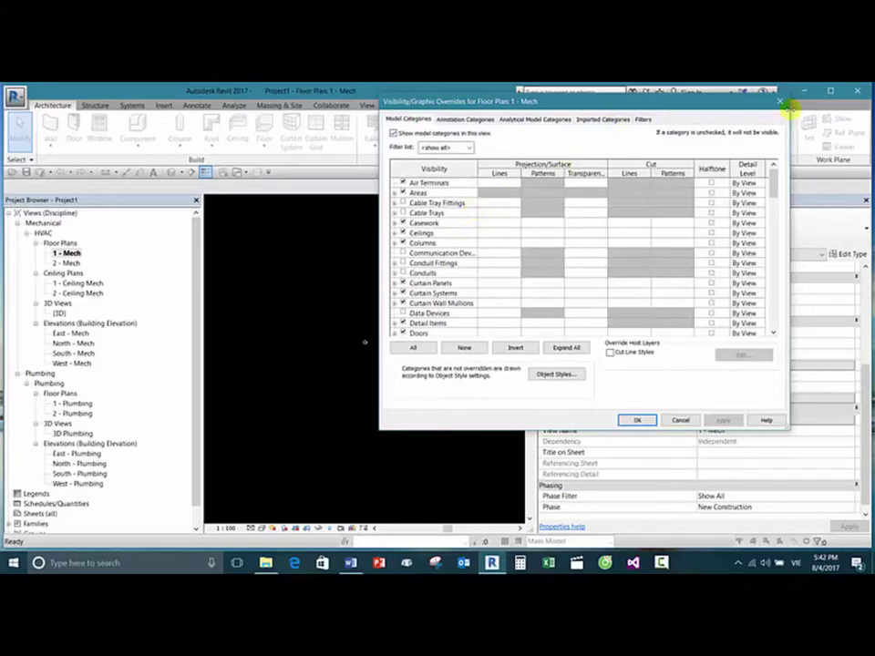
pyautogui.click(781, 101)
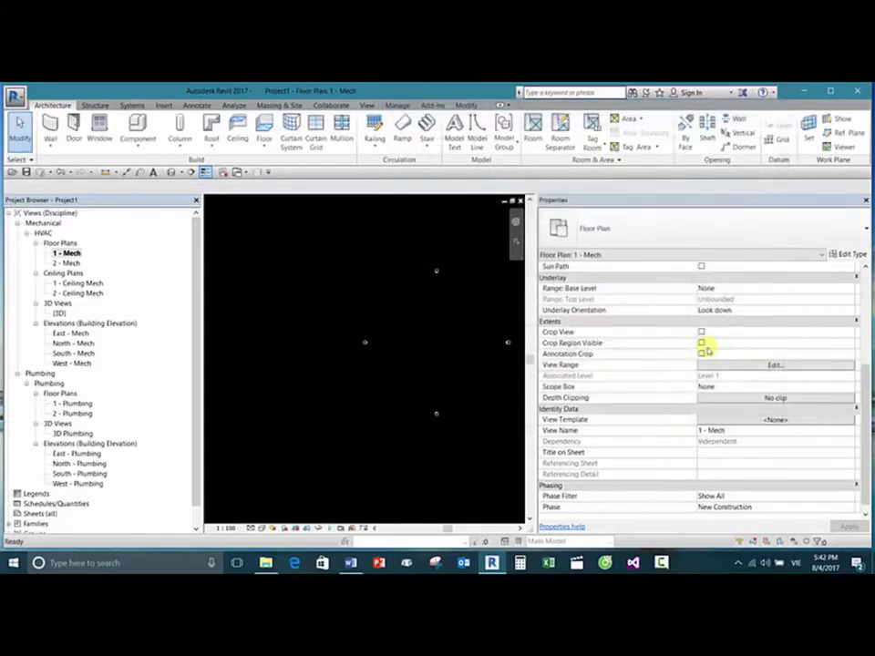
# Step: Apply the Mechanical Plan view template to the 1 - Mech floor plan
pyautogui.click(775, 420)
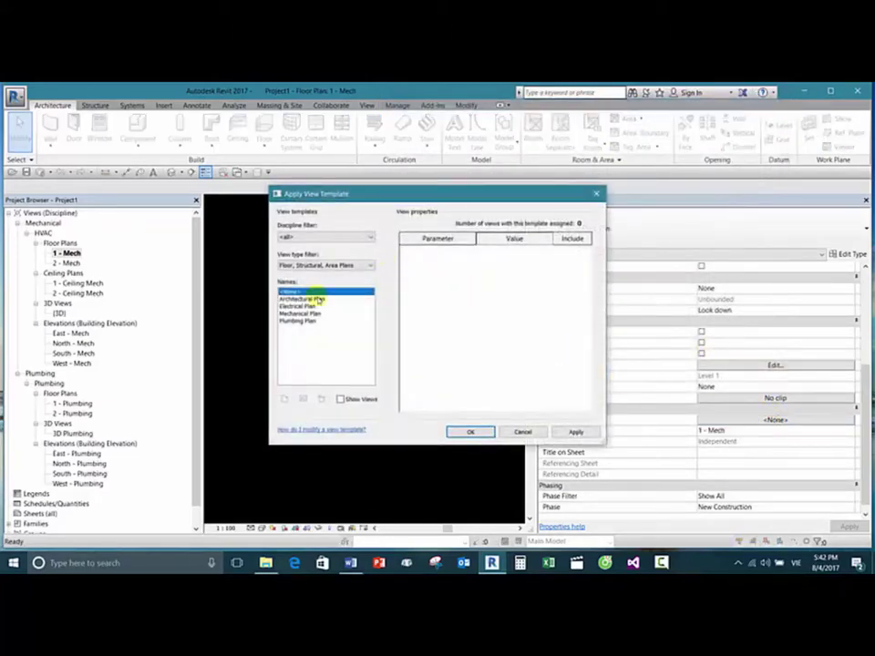
pyautogui.click(306, 314)
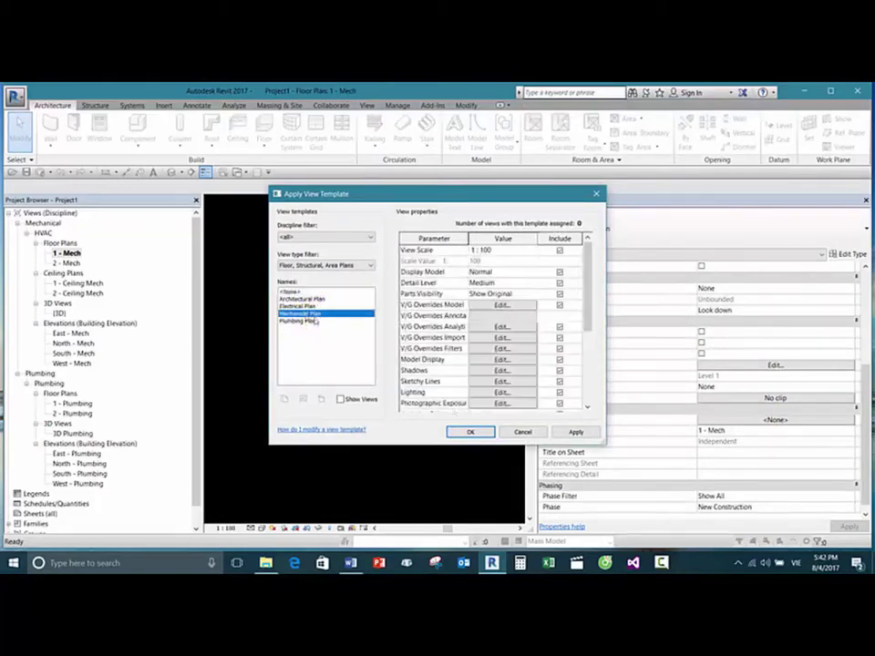
pyautogui.click(472, 432)
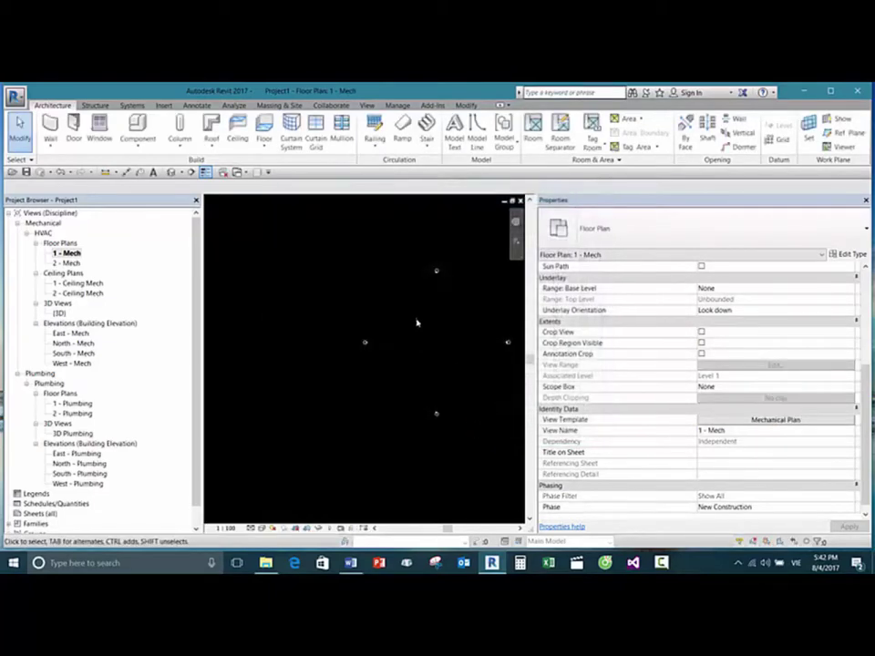
# Step: With VG, browse the Annotation, Analytical Model, Imported and Filters override tabs, then cancel
pyautogui.press('v')
pyautogui.press('g')
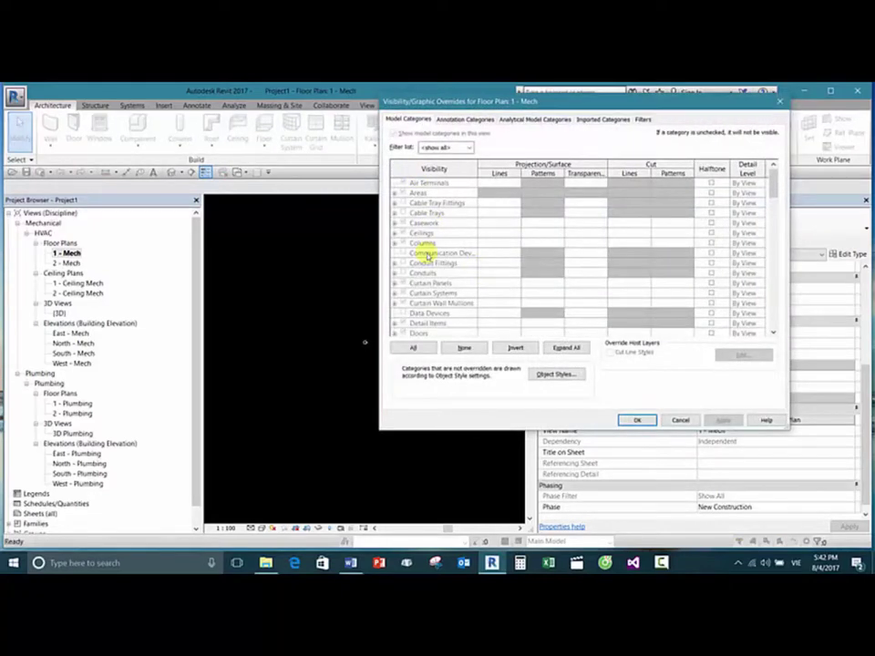
pyautogui.click(448, 120)
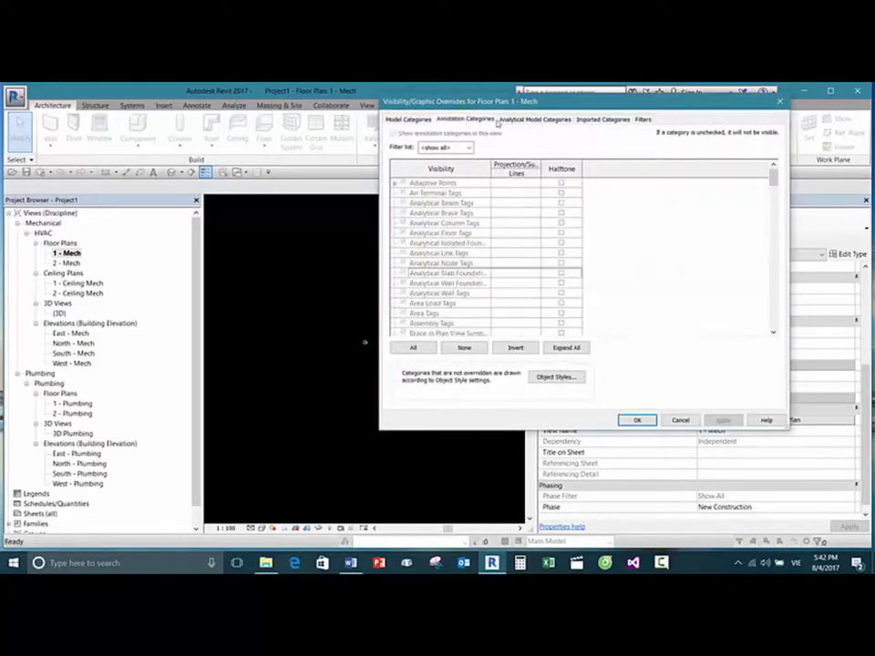
pyautogui.click(524, 121)
pyautogui.click(588, 121)
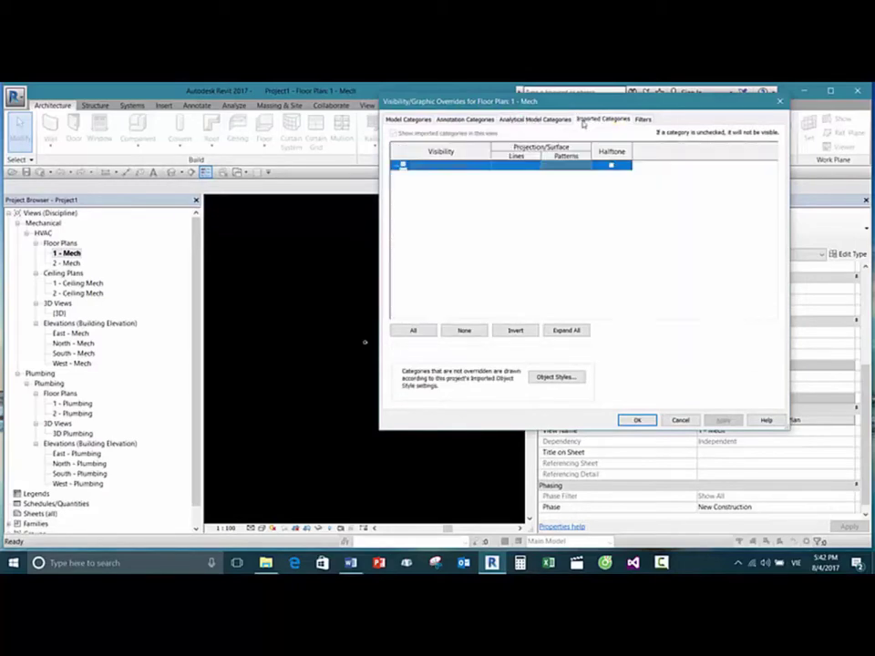
pyautogui.click(644, 120)
pyautogui.click(613, 119)
pyautogui.click(642, 119)
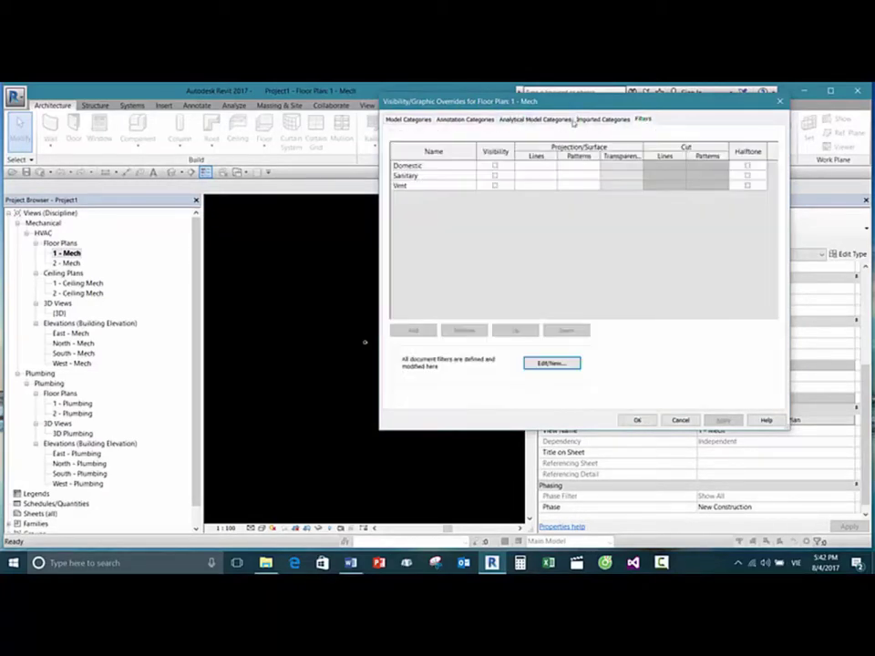
pyautogui.click(503, 120)
pyautogui.click(466, 119)
pyautogui.click(409, 119)
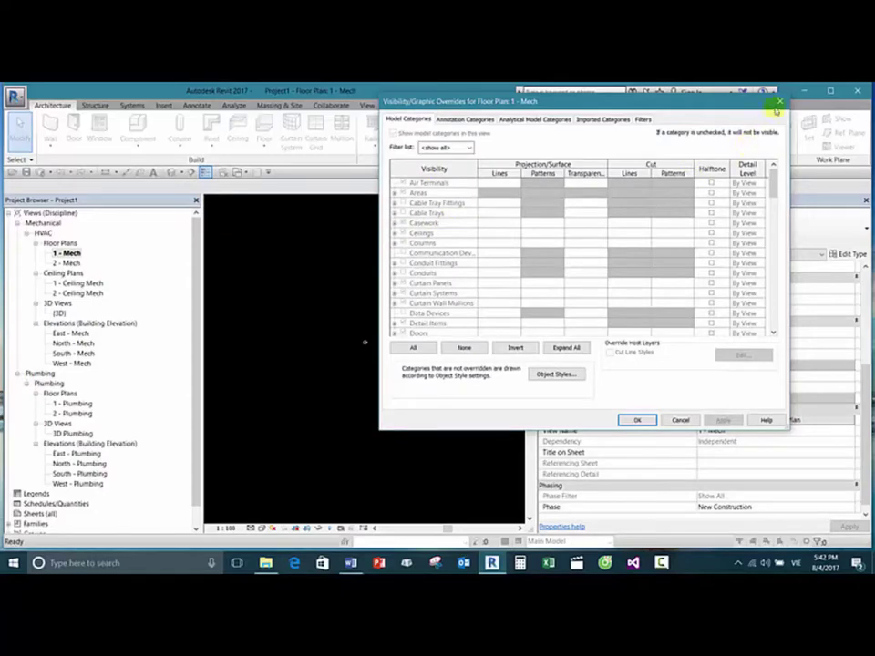
pyautogui.press('Escape')
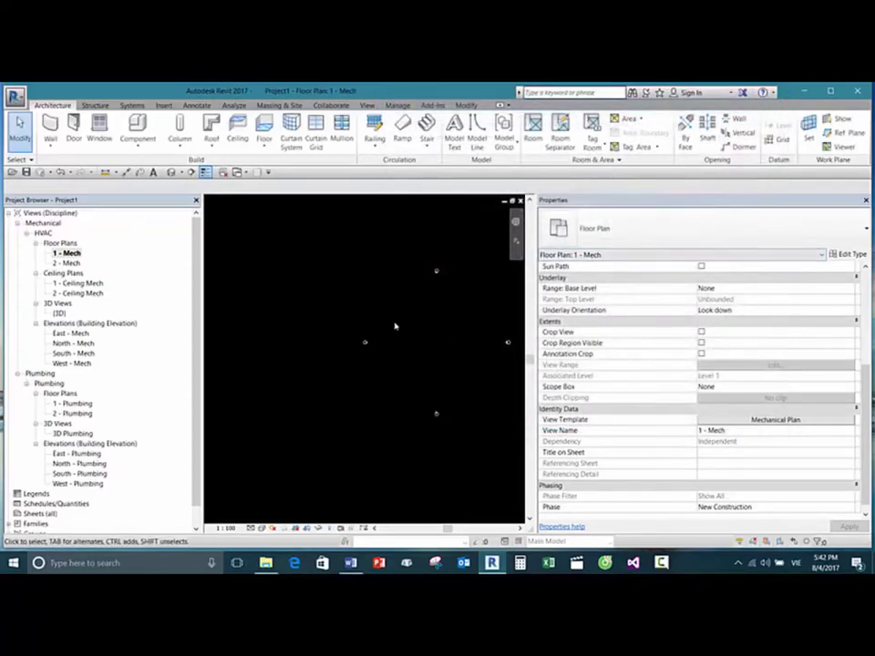
# Step: Reframe the plan around the elevation markers and briefly open, then dismiss, Visibility/Graphic Overrides
pyautogui.scroll(-2, 336, 361)
pyautogui.moveTo(417, 334); pyautogui.dragTo(361, 326, button='middle')
pyautogui.scroll(3, 328, 347)
pyautogui.press('v')
pyautogui.press('g')
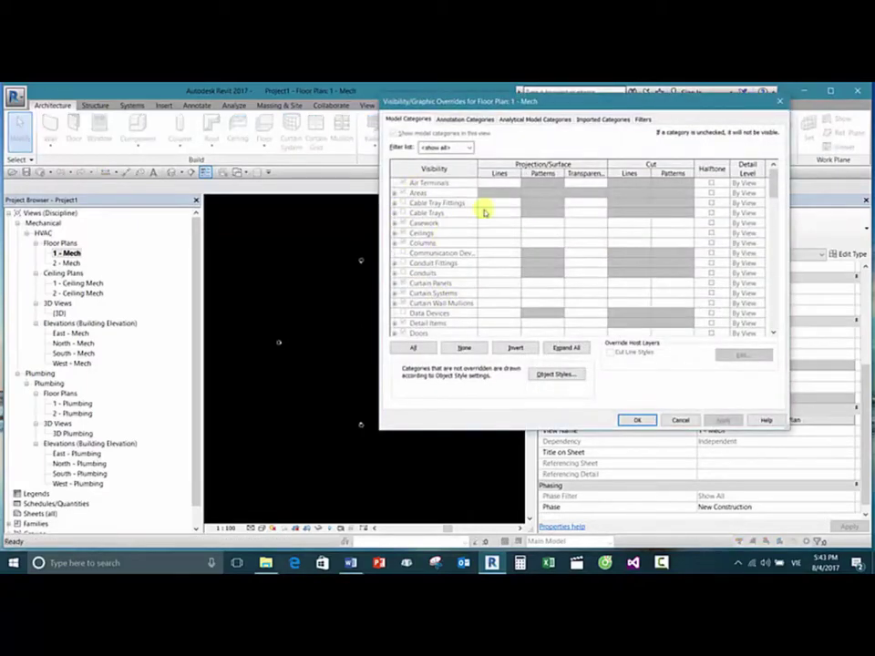
pyautogui.click(779, 100)
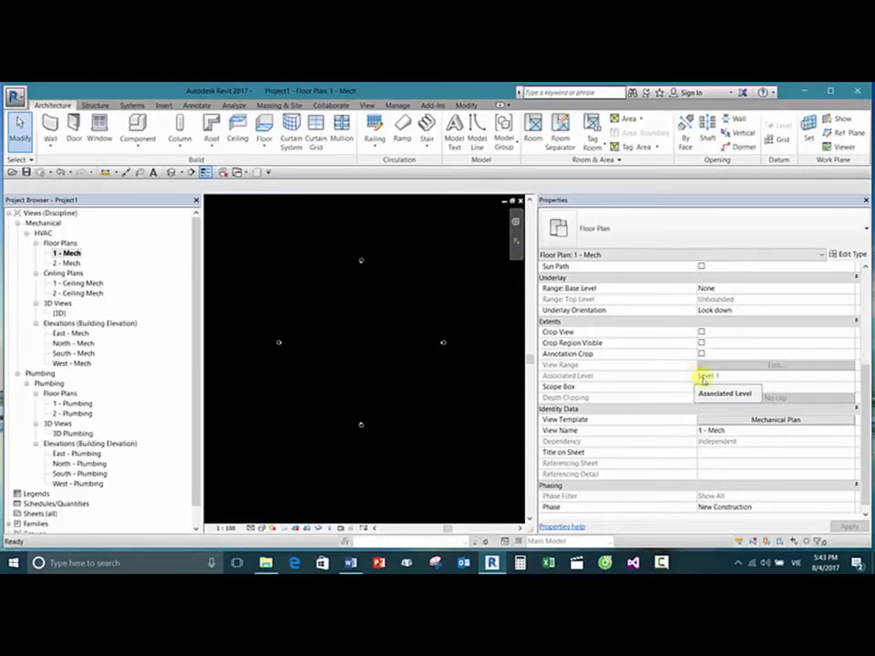
# Step: Set the floor plan's view template to <None>
pyautogui.click(791, 421)
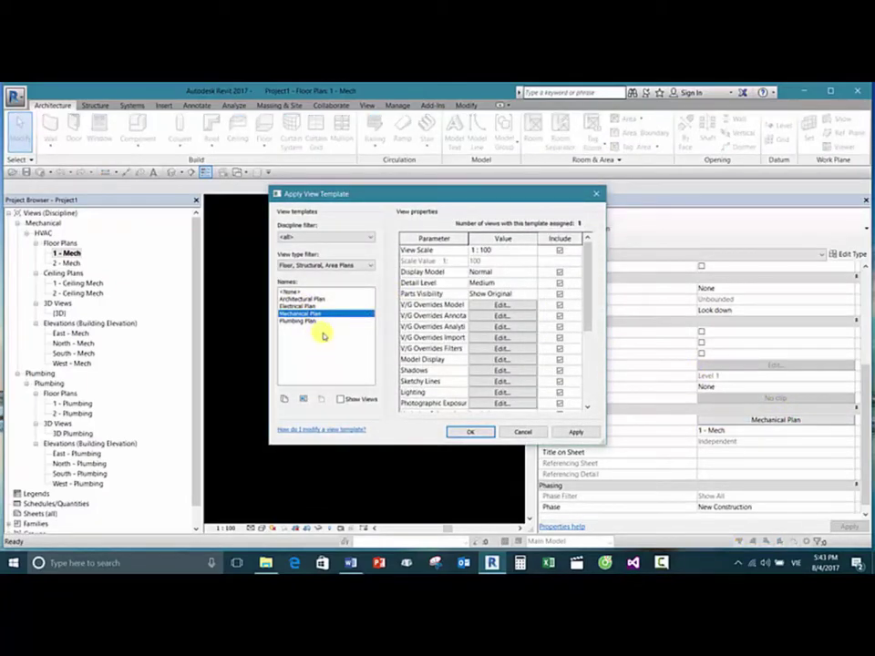
pyautogui.click(289, 291)
pyautogui.click(472, 432)
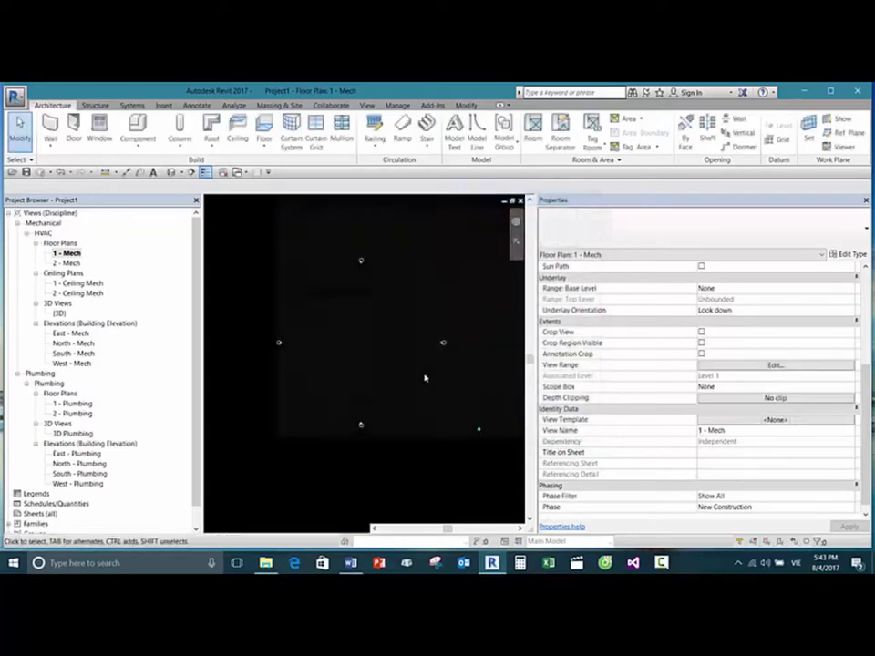
pyautogui.click(415, 361)
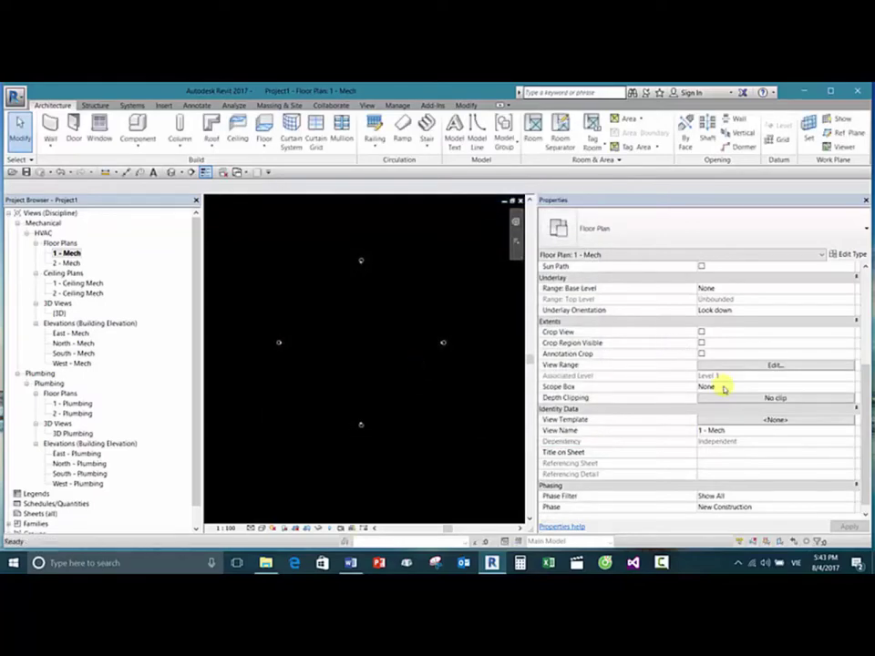
pyautogui.press('v')
pyautogui.press('g')
pyautogui.click(406, 252)
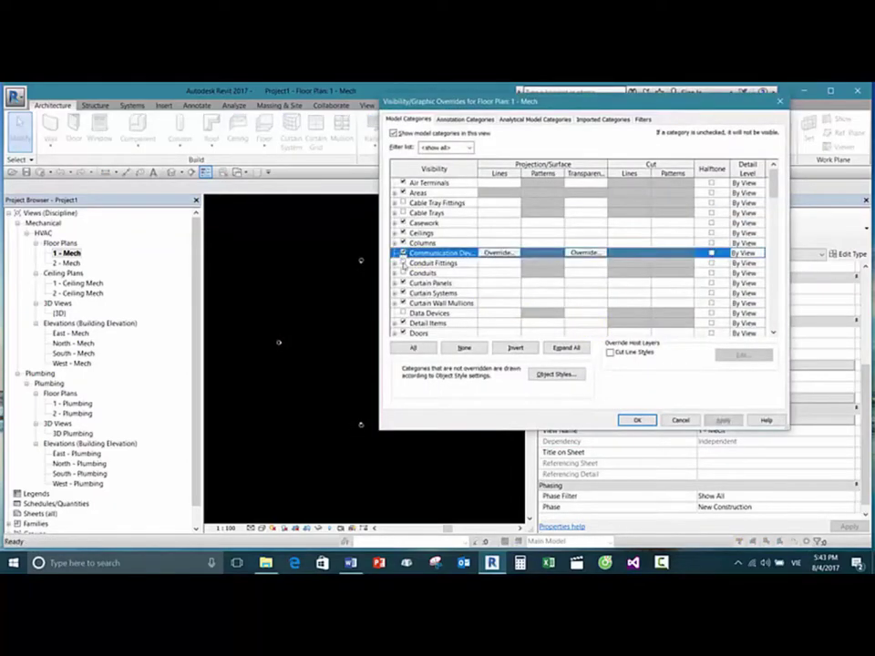
pyautogui.click(403, 263)
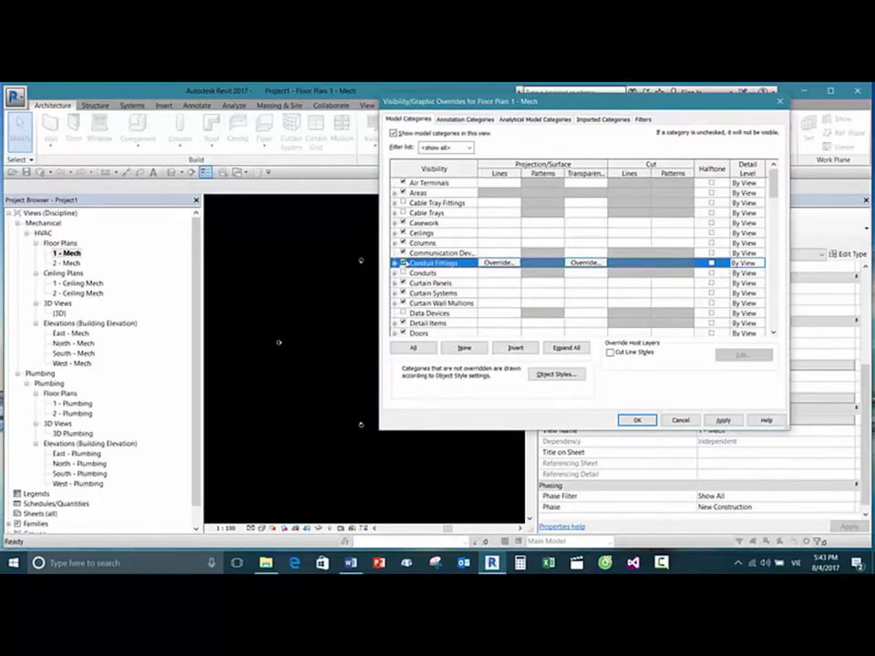
pyautogui.click(779, 101)
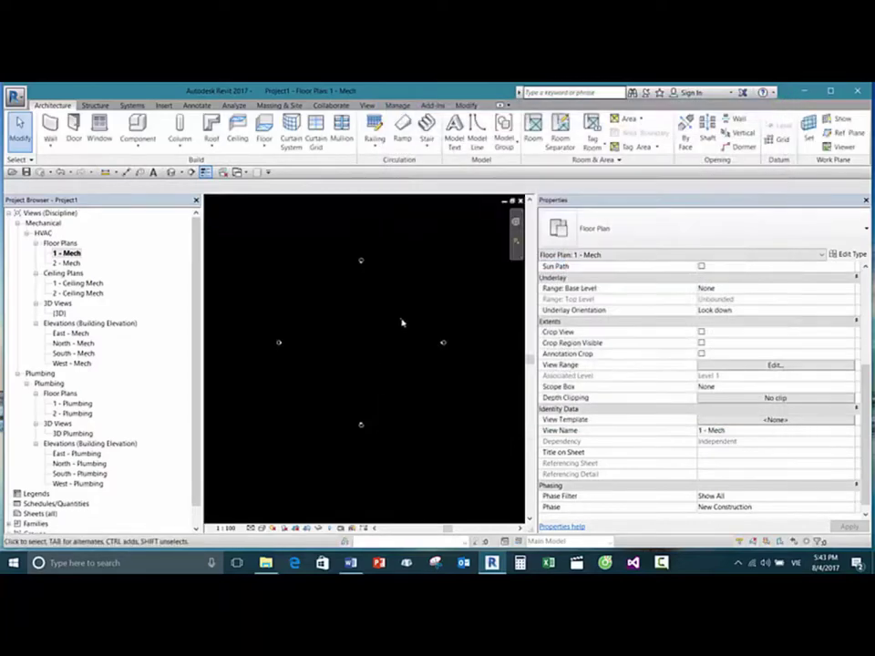
pyautogui.scroll(2, 402, 323)
pyautogui.moveTo(404, 320)
pyautogui.mouseDown(button='middle')
pyautogui.moveTo(399, 314)
pyautogui.moveTo(408, 308)
pyautogui.moveTo(391, 337)
pyautogui.mouseUp(button='middle')
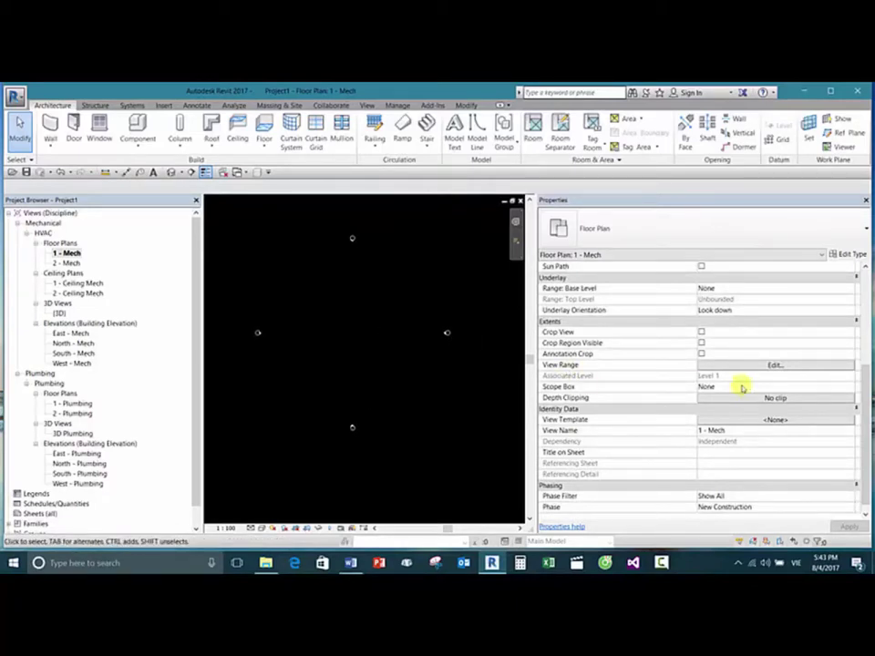
pyautogui.moveTo(862, 393); pyautogui.dragTo(859, 400)
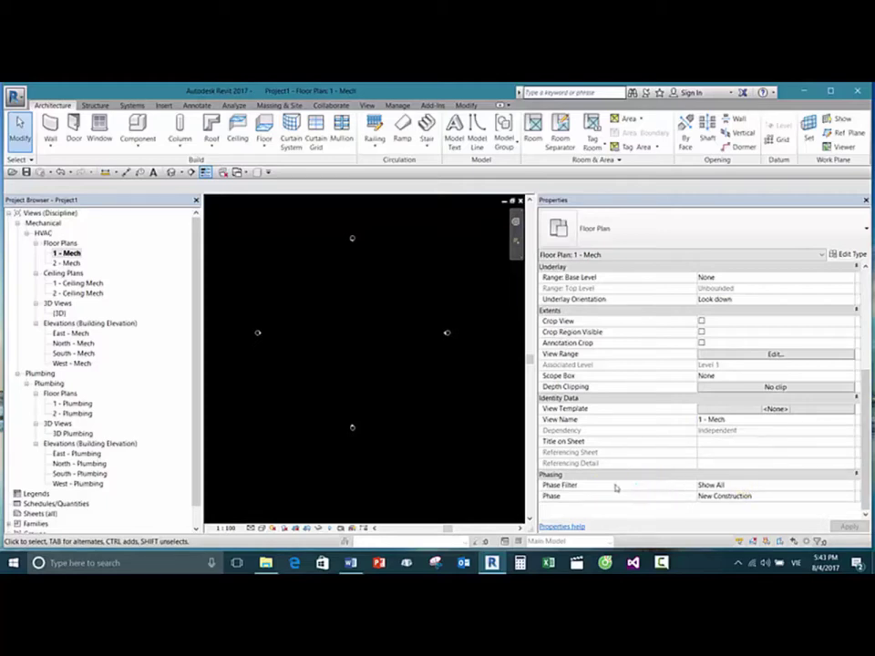
pyautogui.click(758, 486)
pyautogui.click(850, 488)
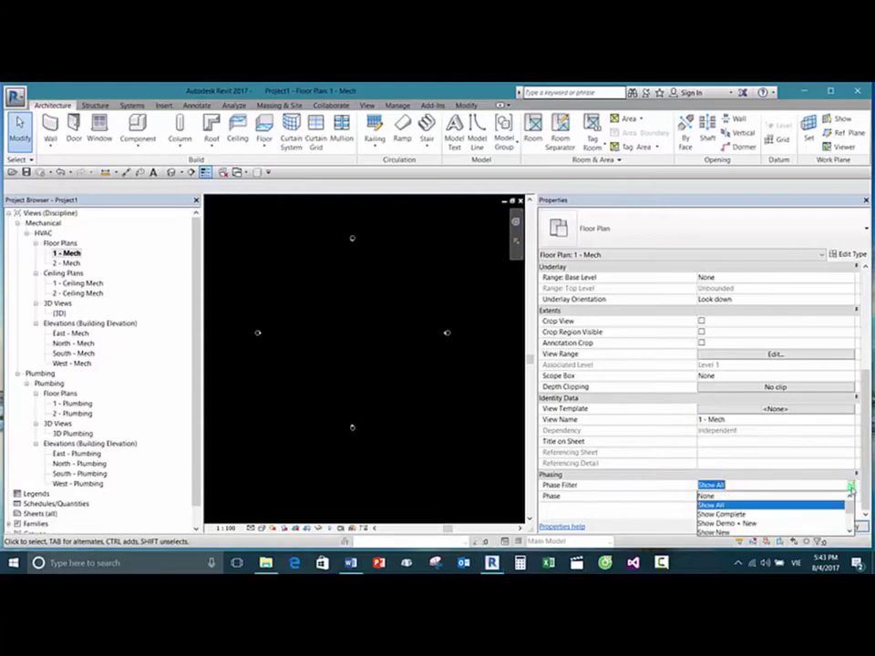
pyautogui.click(720, 514)
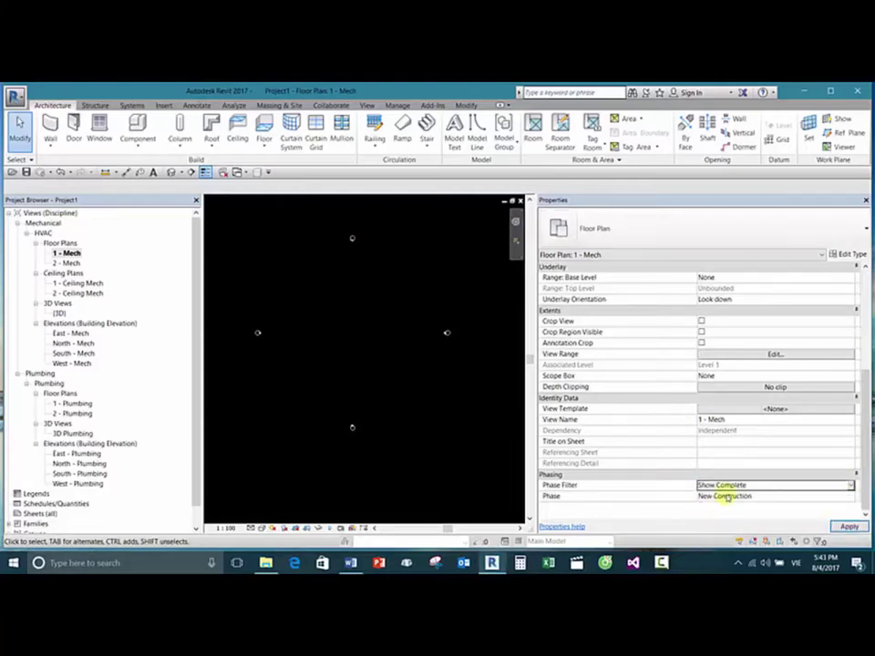
pyautogui.click(781, 485)
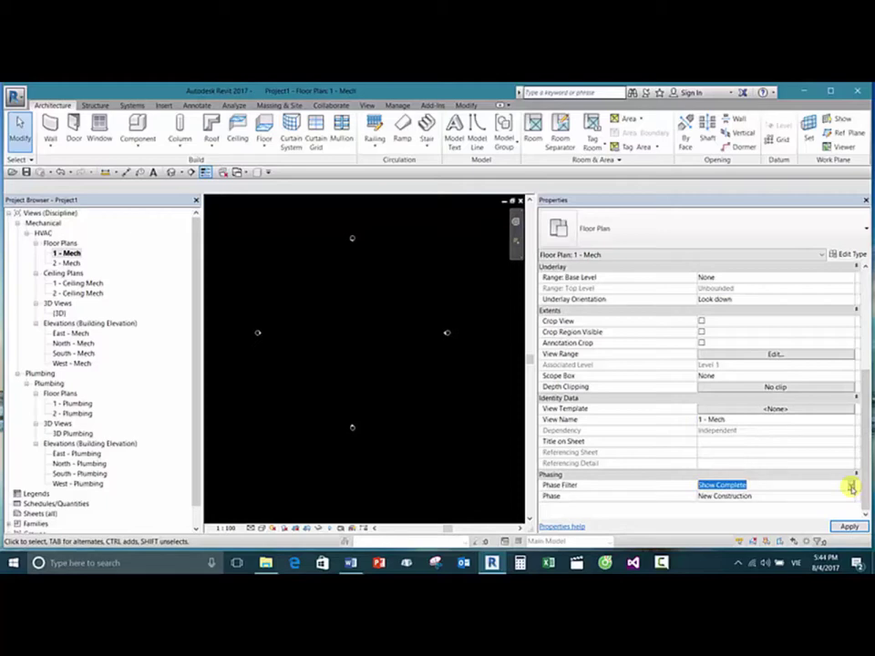
pyautogui.click(751, 484)
pyautogui.moveTo(751, 485); pyautogui.dragTo(695, 489)
pyautogui.click(851, 486)
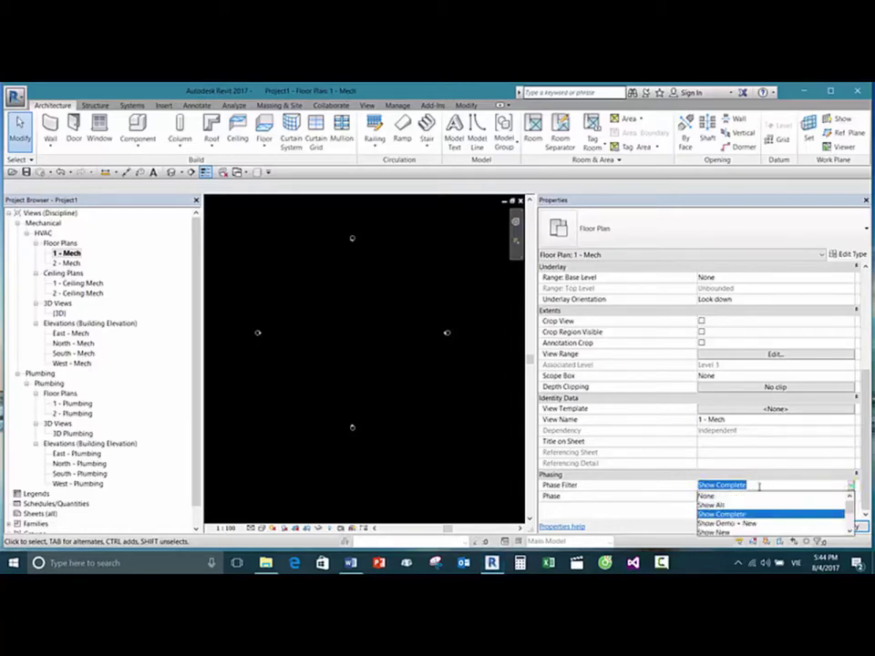
pyautogui.click(738, 513)
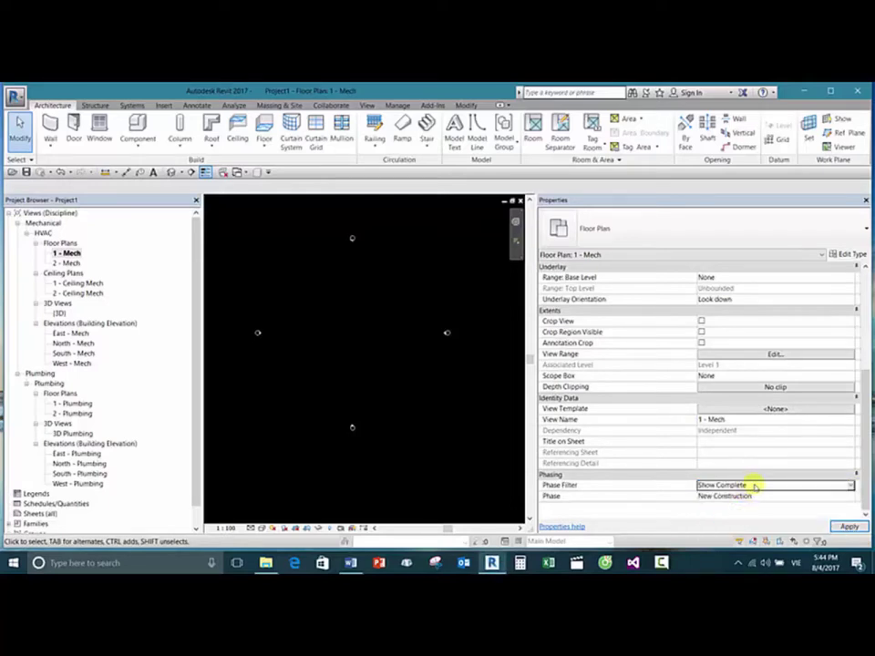
pyautogui.click(755, 488)
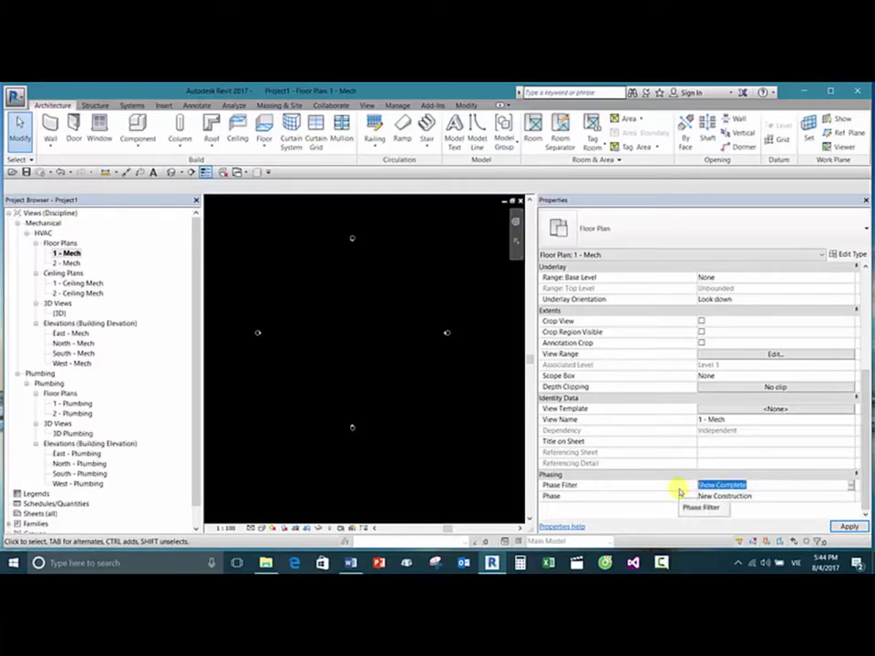
pyautogui.click(850, 485)
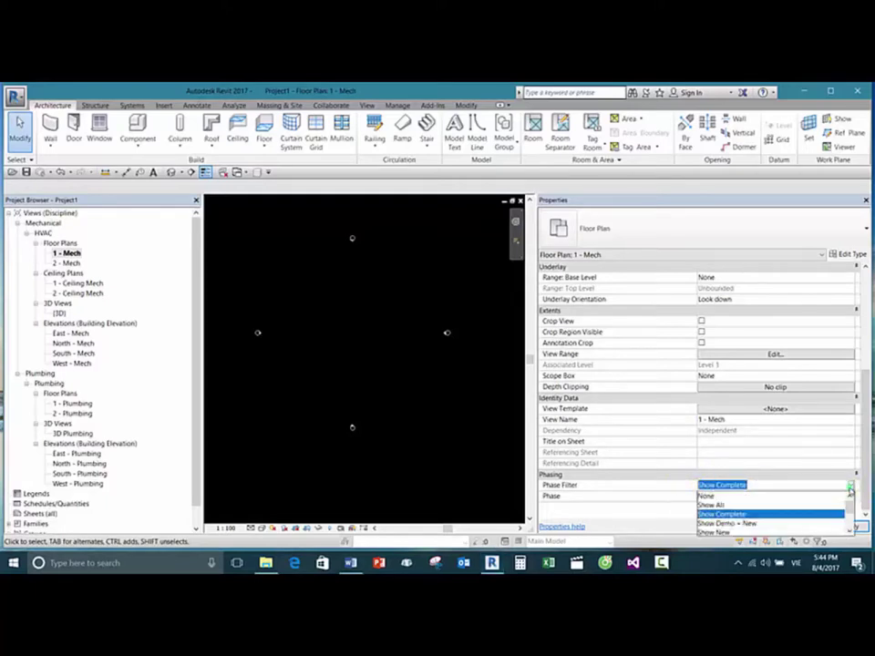
pyautogui.click(726, 505)
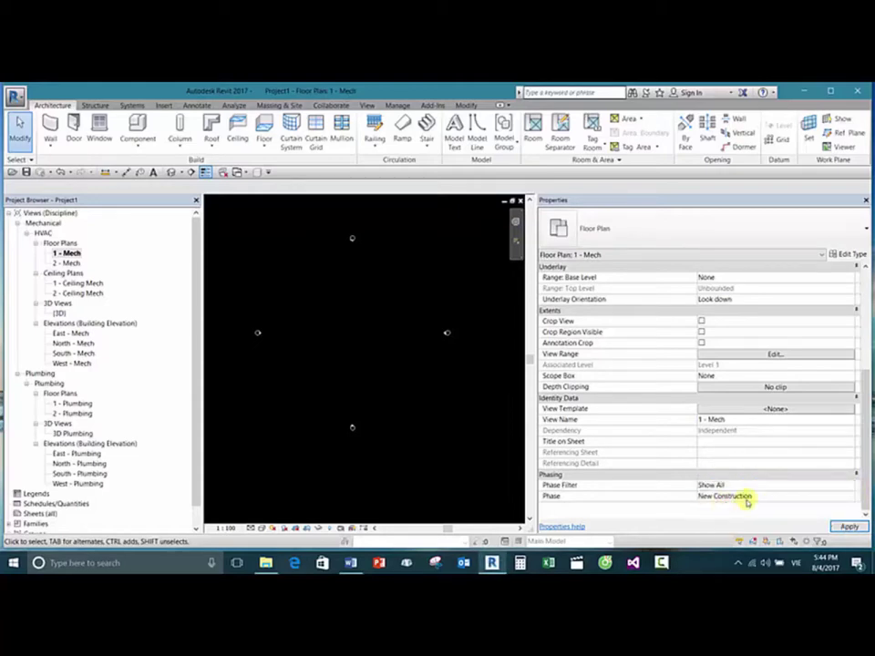
# Step: Toggle the view's Phase between Existing and New Construction, committing New Construction
pyautogui.click(741, 496)
pyautogui.click(851, 495)
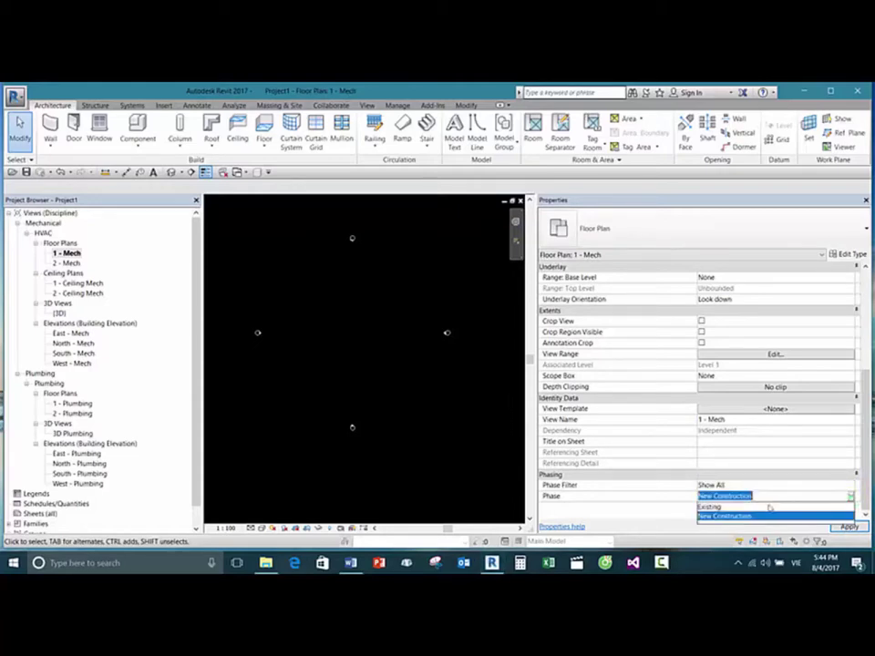
pyautogui.click(714, 507)
pyautogui.click(850, 496)
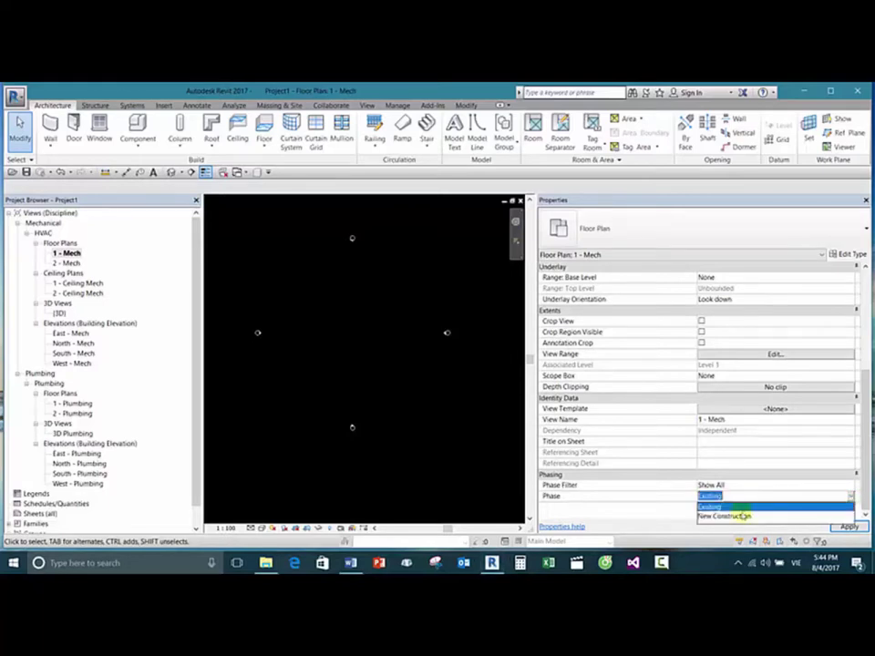
pyautogui.click(740, 517)
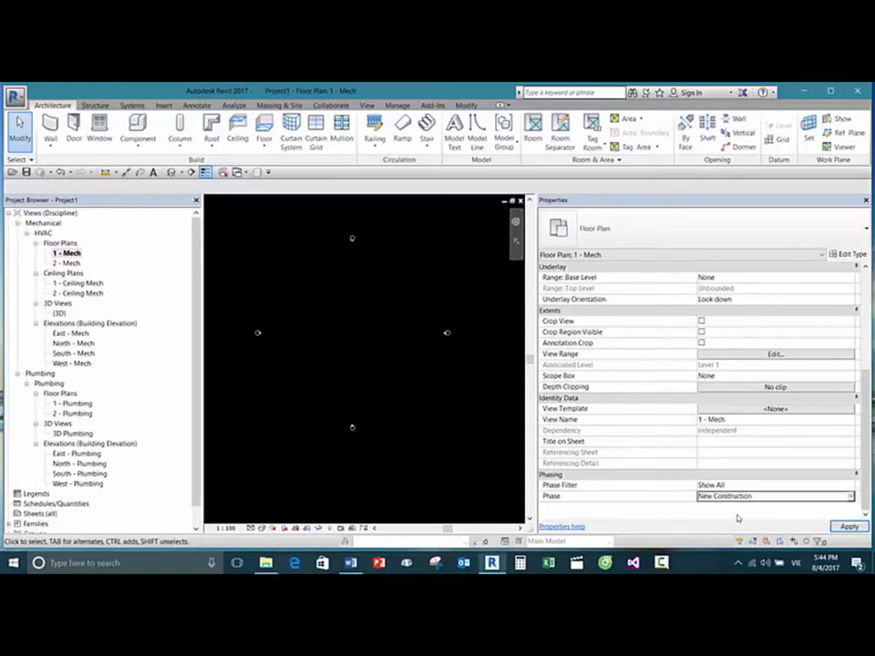
pyautogui.click(852, 496)
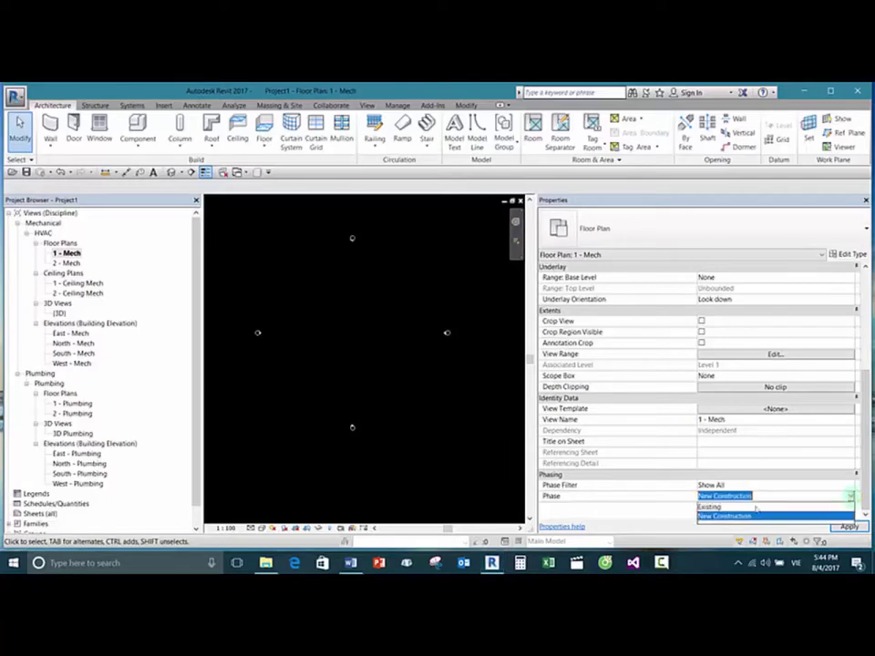
pyautogui.click(758, 509)
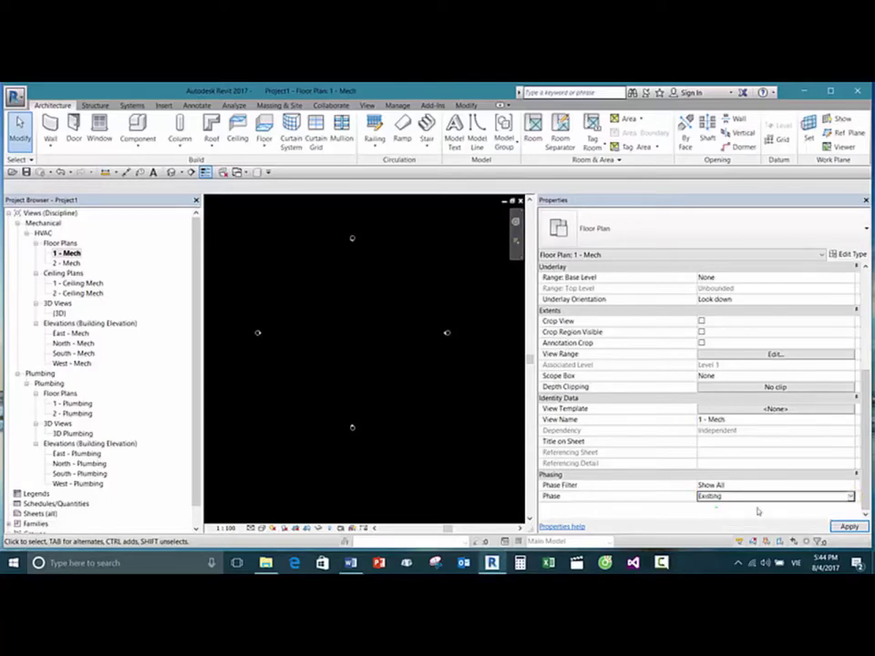
pyautogui.click(850, 497)
pyautogui.click(733, 517)
pyautogui.click(765, 497)
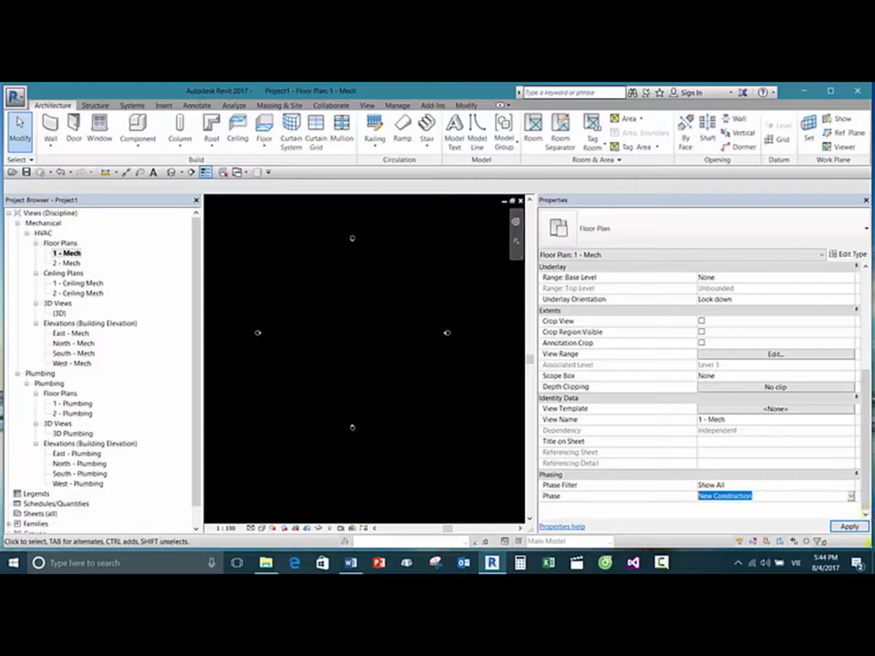
pyautogui.press('Return')
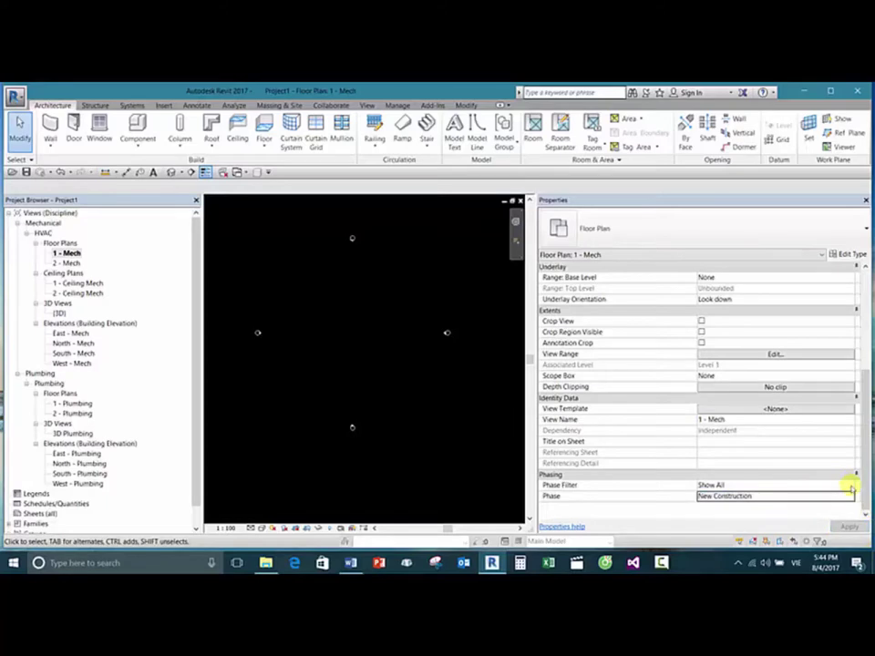
pyautogui.click(804, 496)
pyautogui.moveTo(681, 492); pyautogui.dragTo(671, 496)
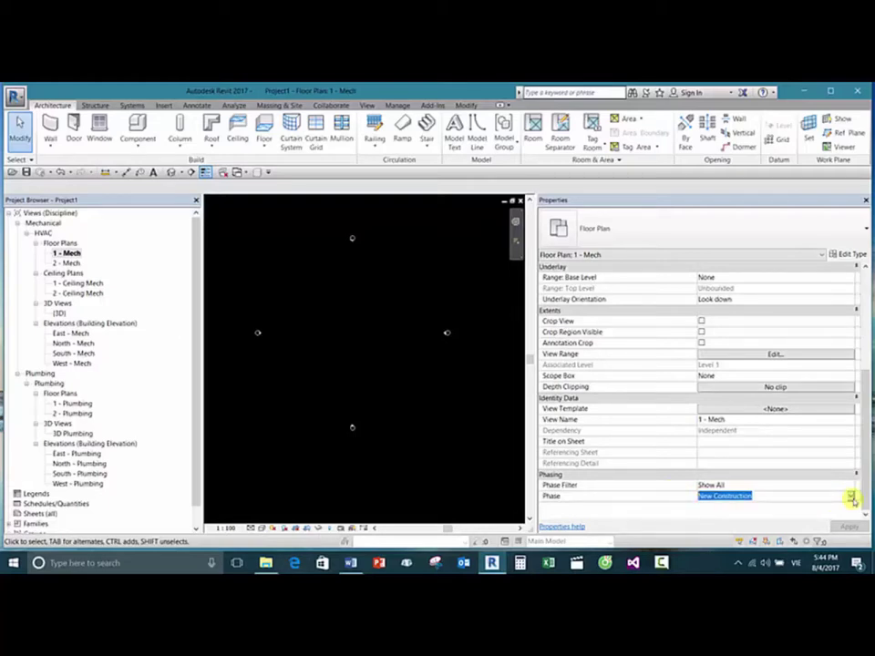
# Step: Look through the Phase Filter list and leave it at Show All
pyautogui.click(748, 485)
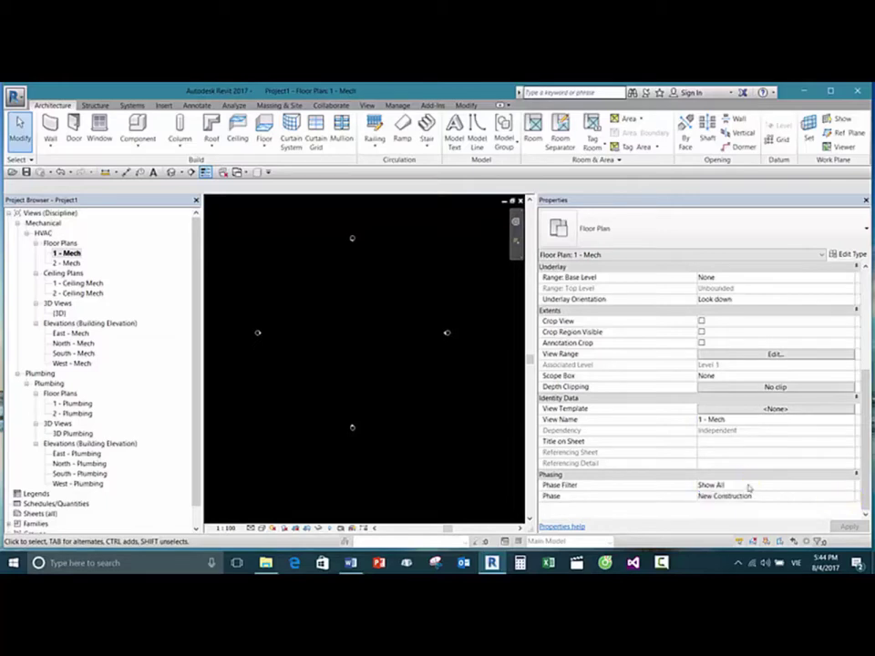
pyautogui.click(850, 487)
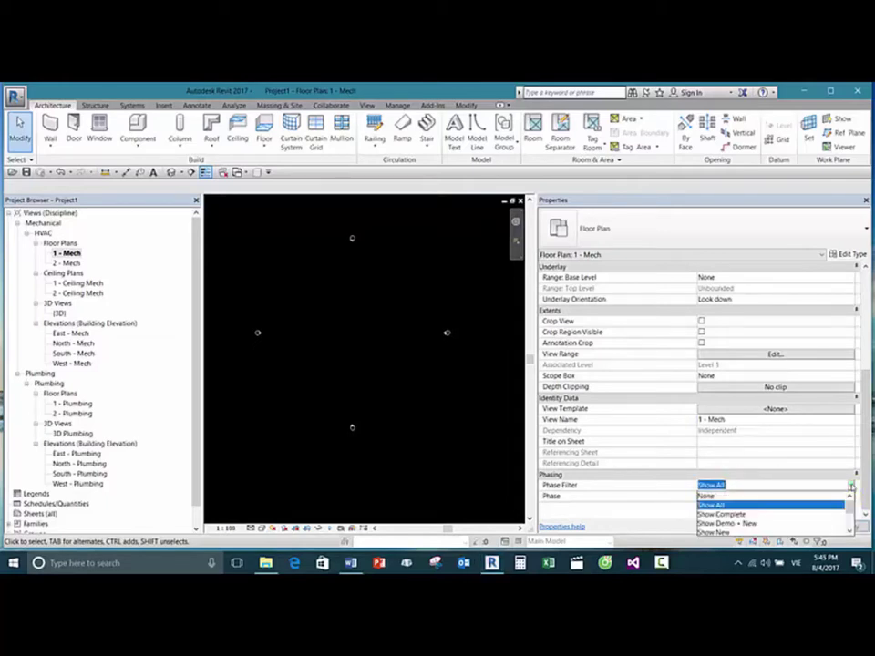
pyautogui.click(734, 489)
pyautogui.click(785, 497)
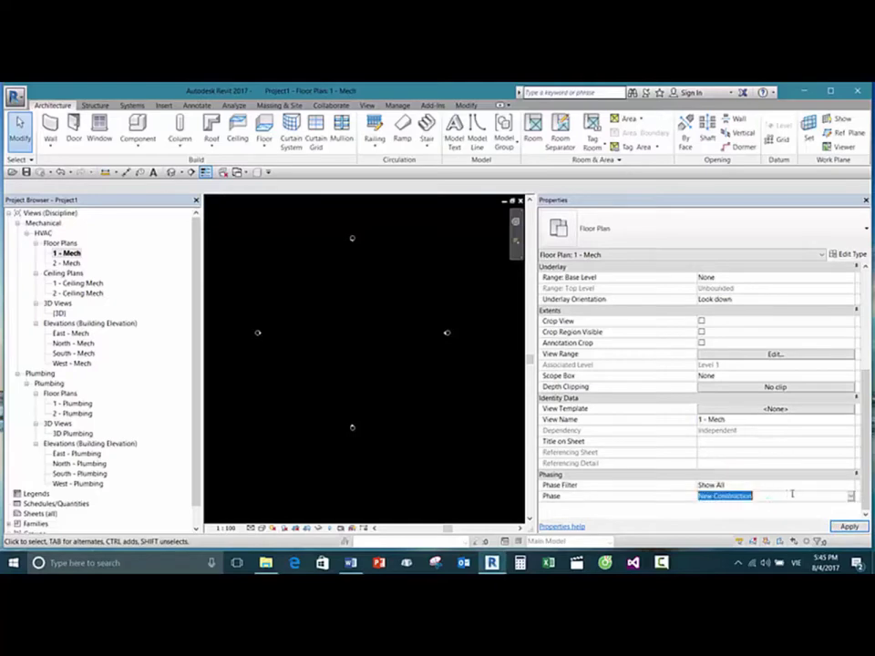
pyautogui.click(812, 484)
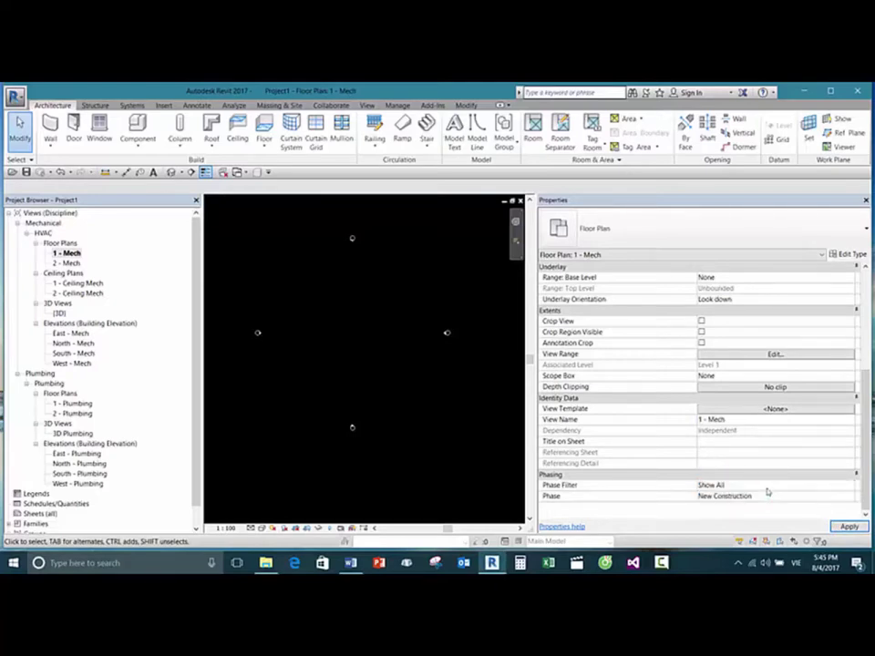
# Step: Toggle Phase between Existing and New Construction, finally leaving it set to Existing
pyautogui.click(775, 497)
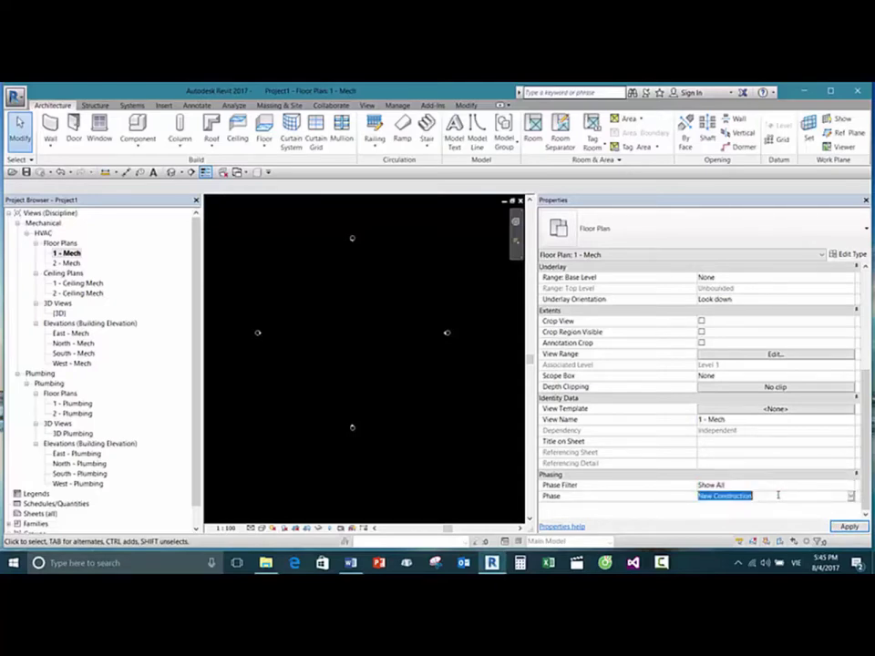
pyautogui.click(851, 497)
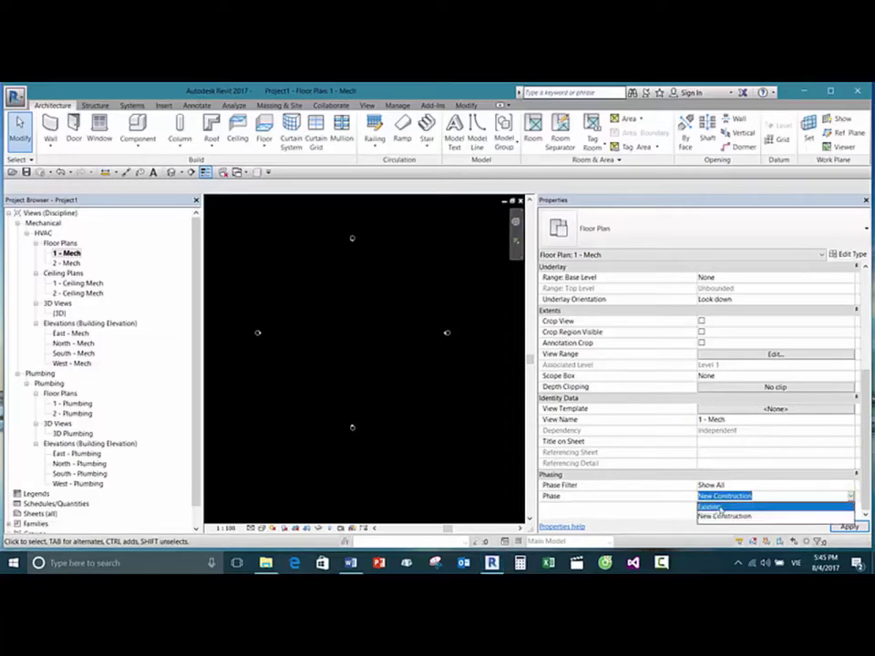
pyautogui.click(743, 505)
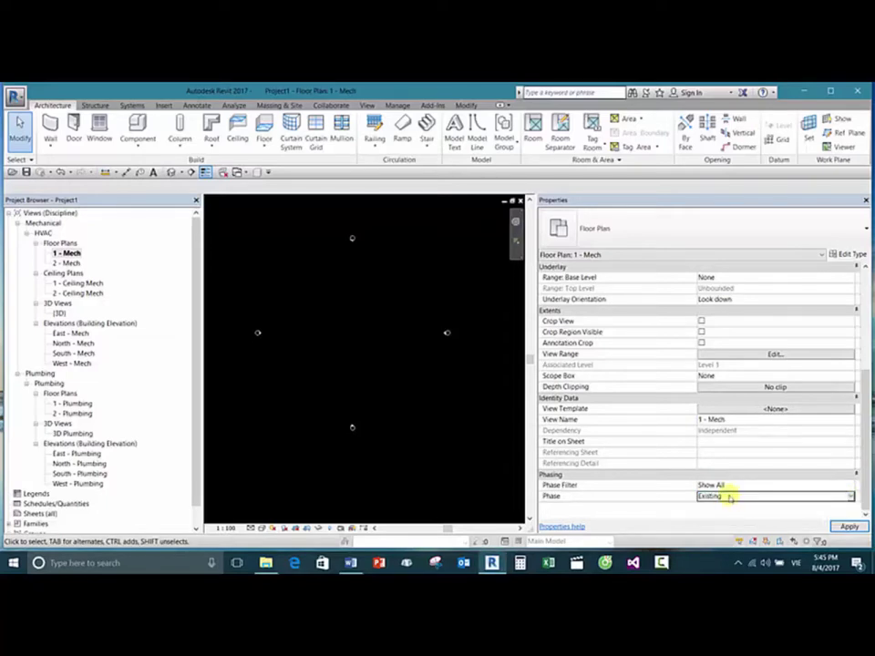
pyautogui.click(739, 497)
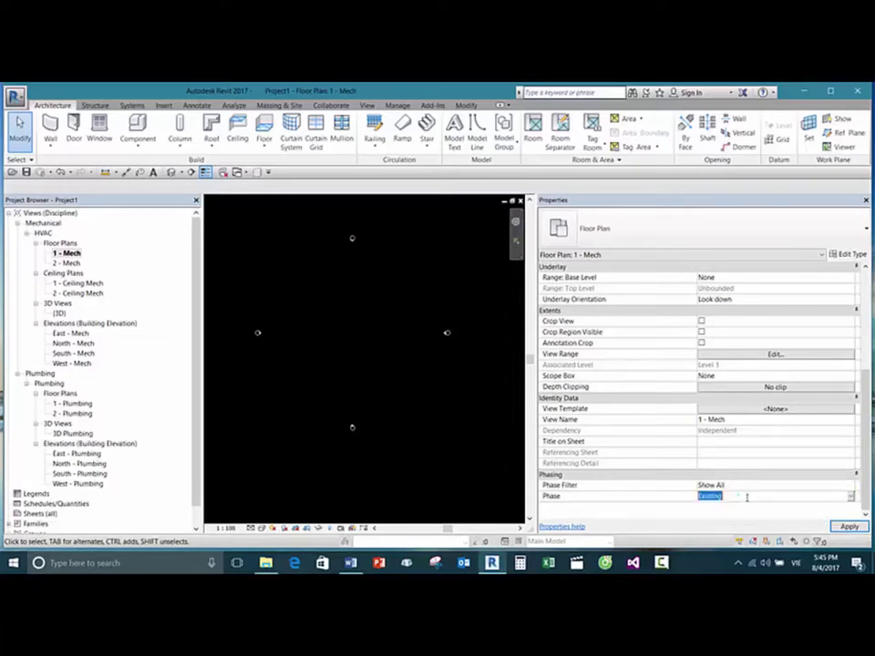
pyautogui.click(851, 497)
pyautogui.click(736, 516)
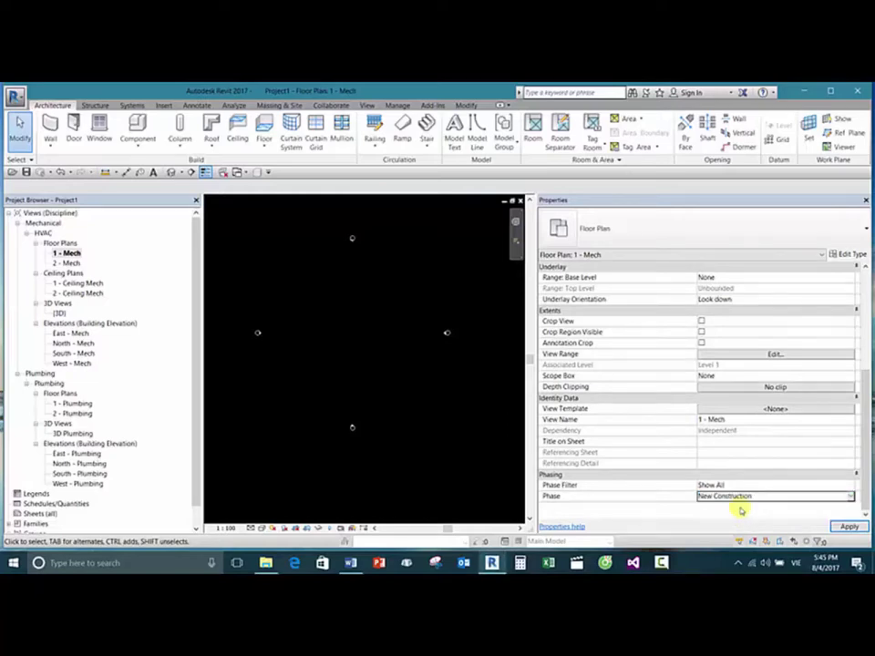
pyautogui.click(850, 497)
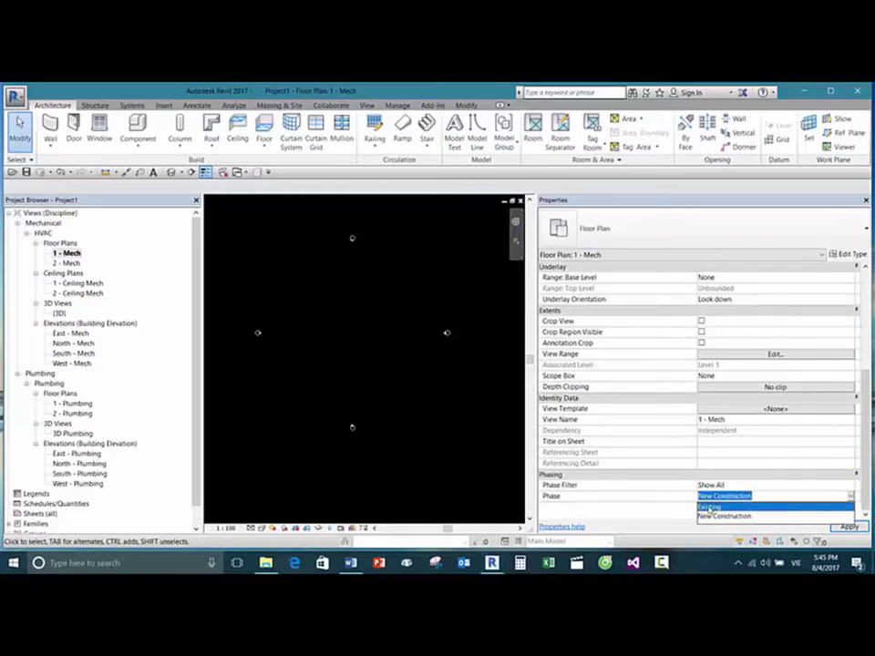
pyautogui.click(726, 508)
pyautogui.click(736, 497)
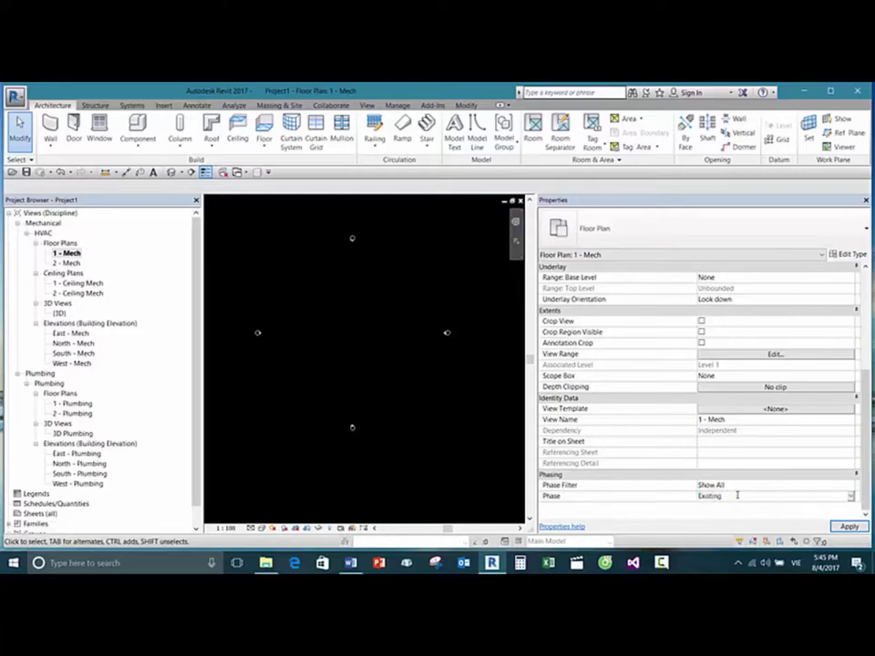
pyautogui.click(741, 496)
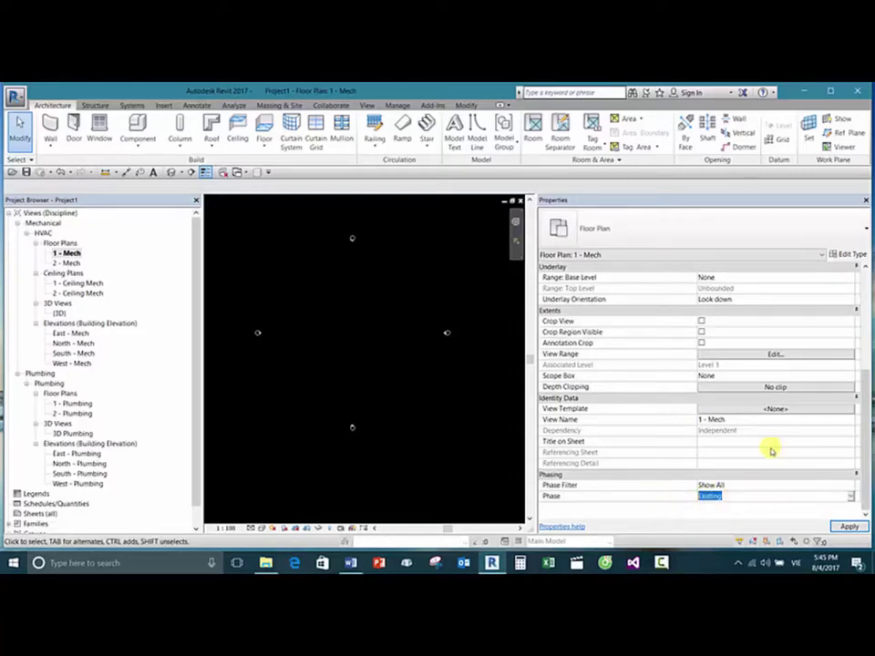
pyautogui.click(743, 497)
pyautogui.moveTo(743, 496); pyautogui.dragTo(666, 501)
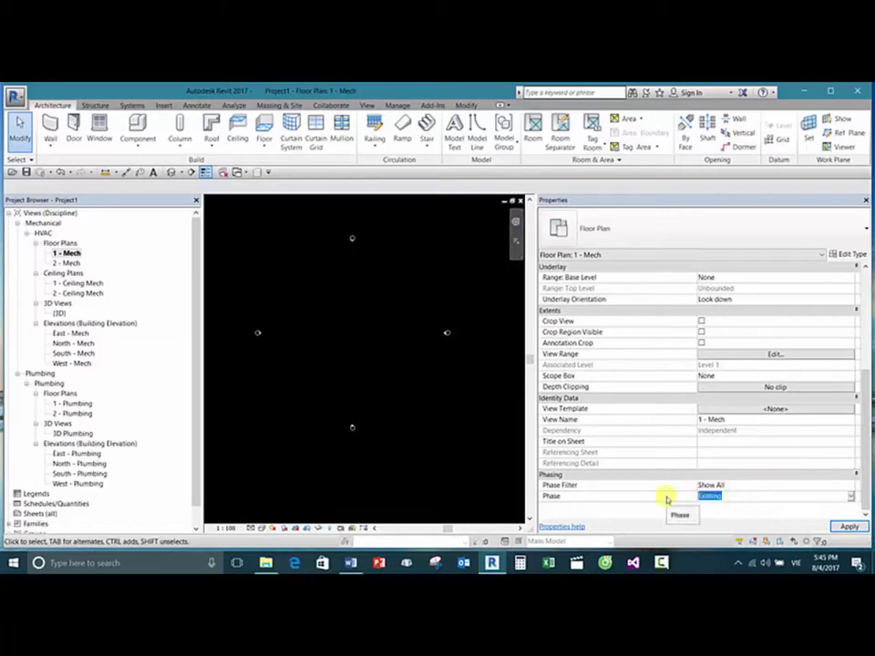
pyautogui.click(844, 486)
# Step: Try Show Demo + New as the Phase Filter, then settle on Show Previous + New
pyautogui.click(846, 486)
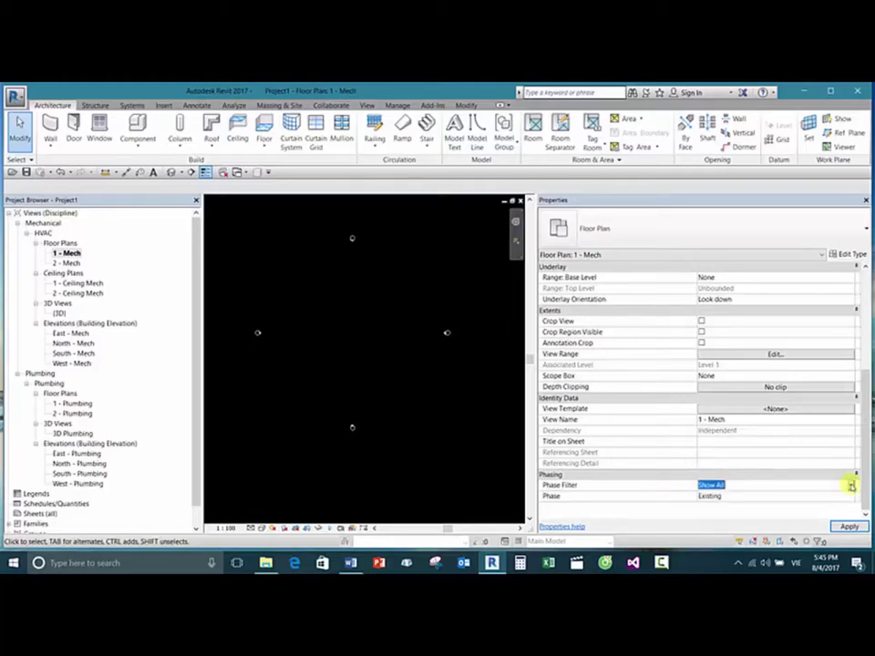
pyautogui.click(851, 487)
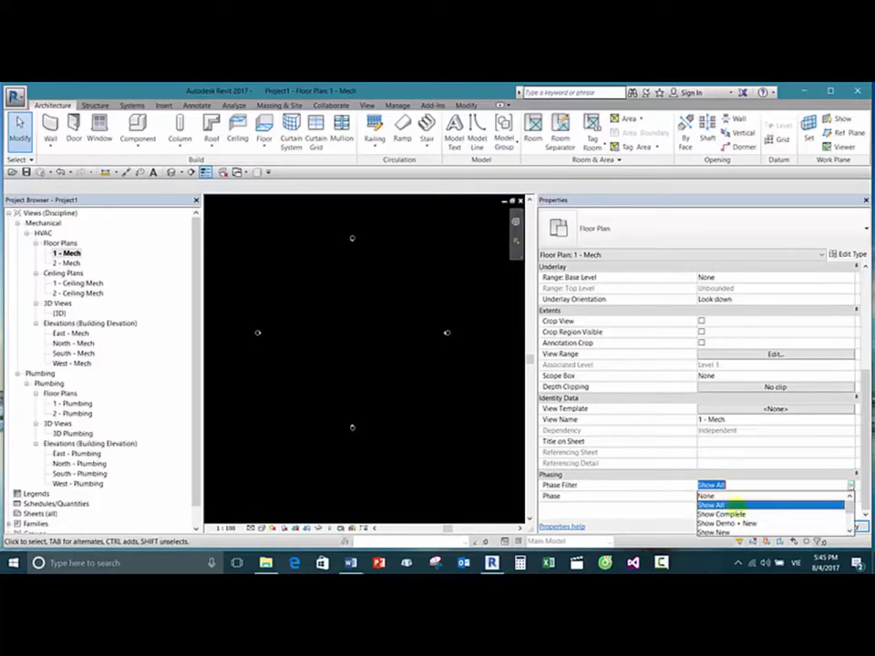
pyautogui.scroll(-1, 740, 516)
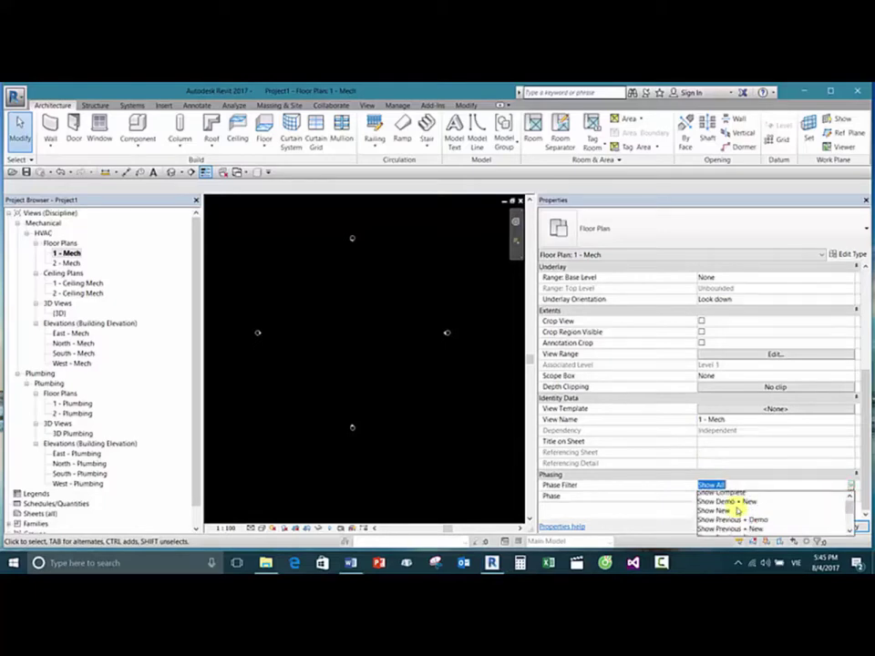
pyautogui.scroll(1, 740, 511)
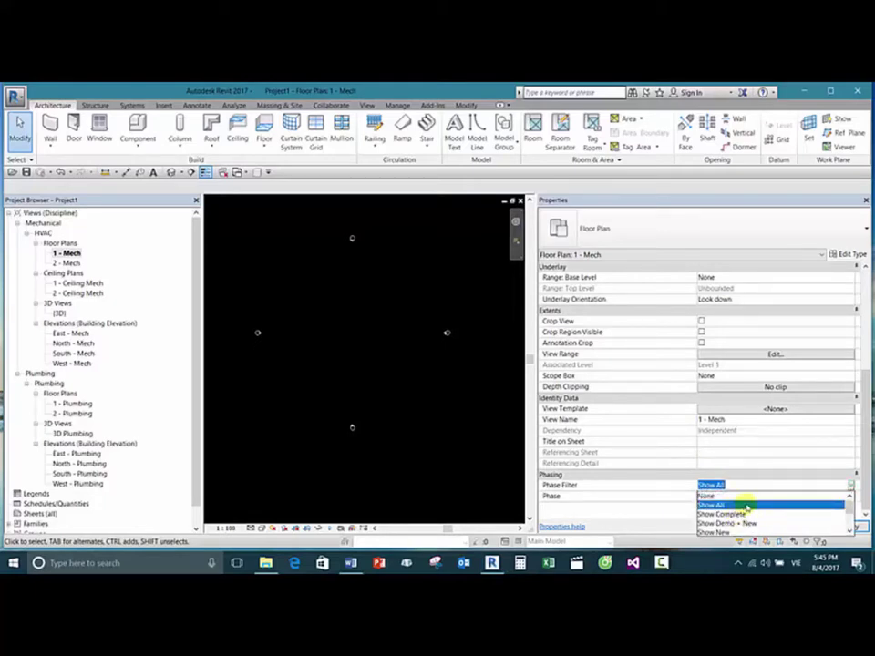
pyautogui.click(743, 523)
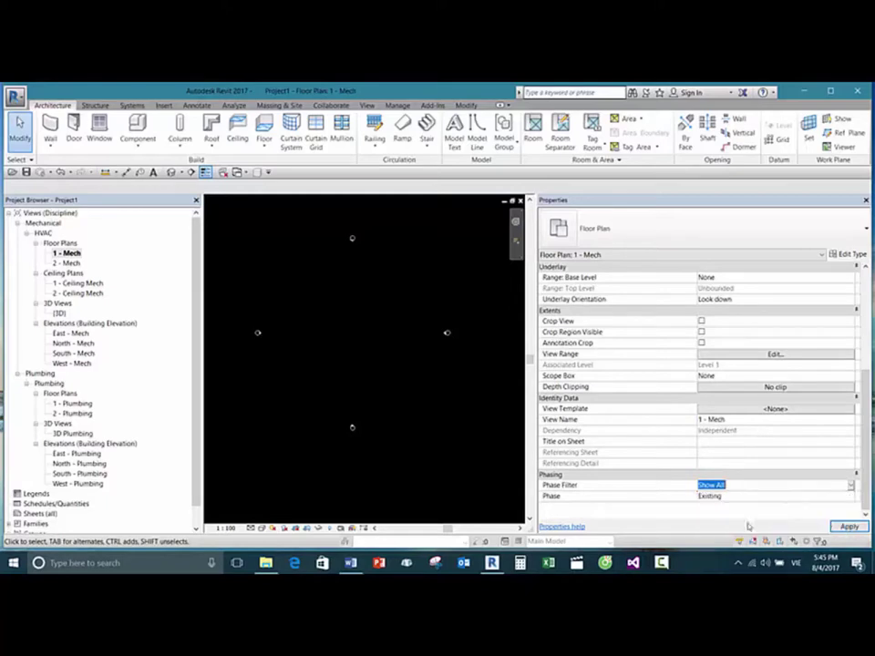
pyautogui.click(849, 485)
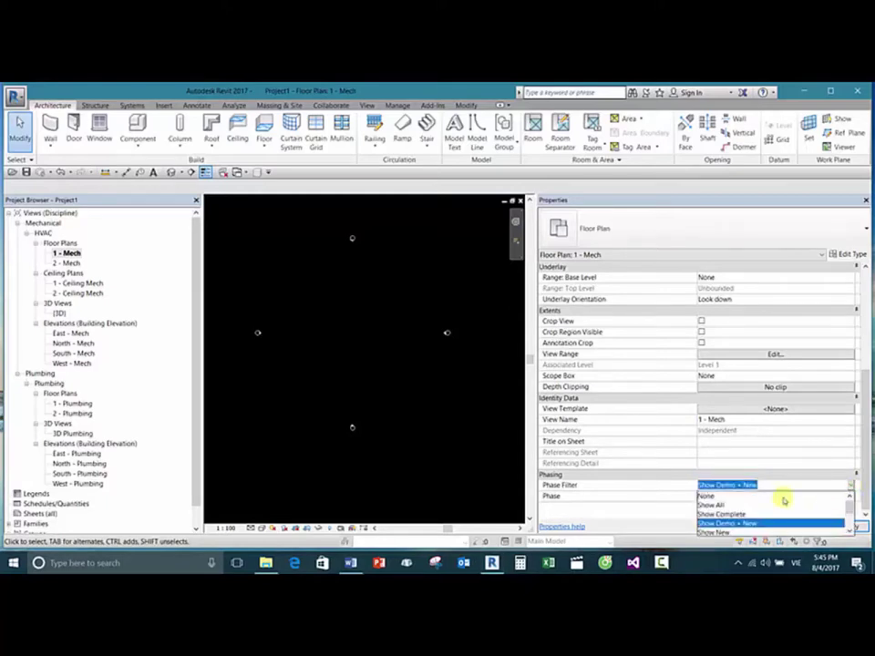
pyautogui.scroll(-1, 784, 500)
pyautogui.press('Escape')
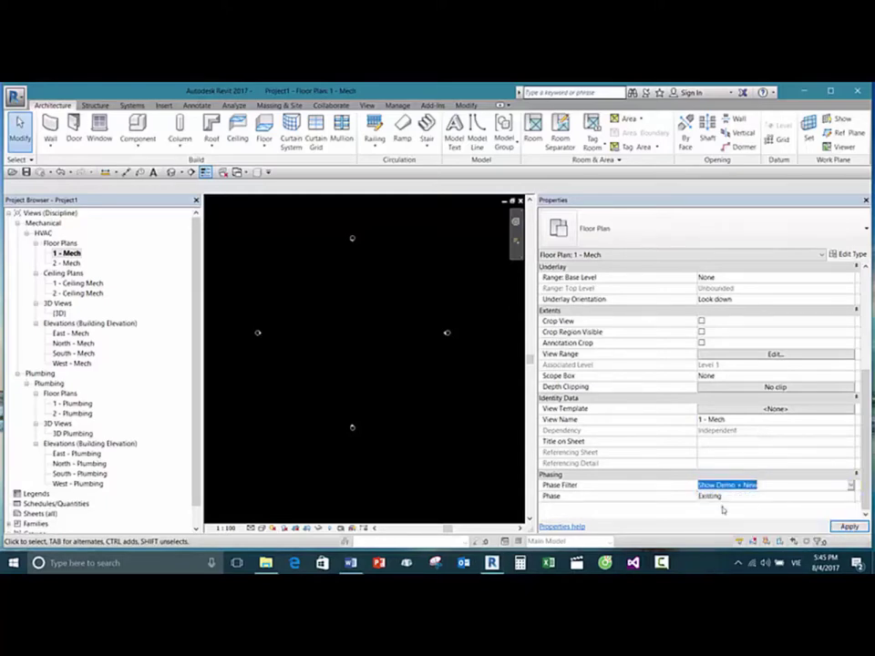
pyautogui.scroll(-1, 783, 504)
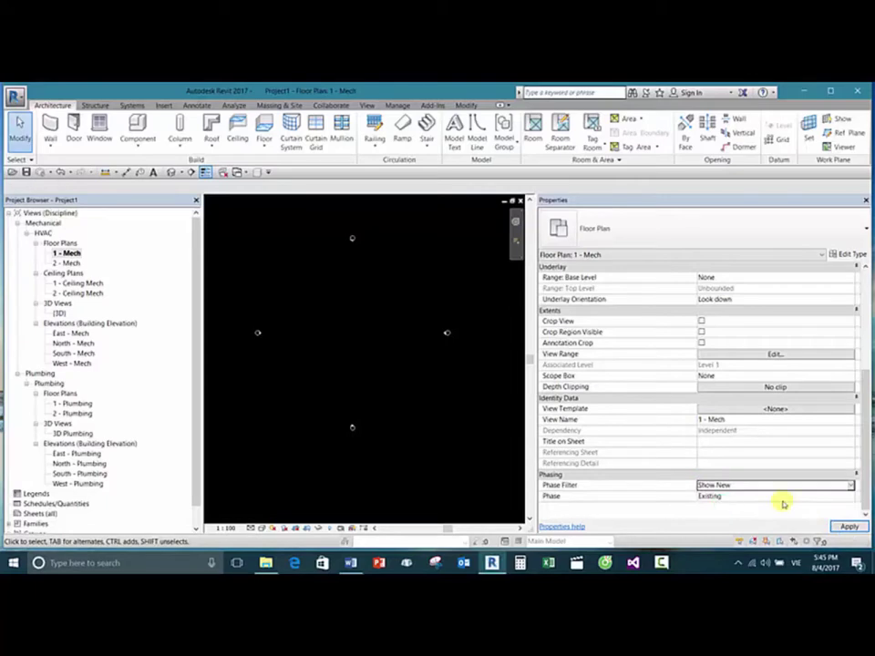
pyautogui.click(851, 485)
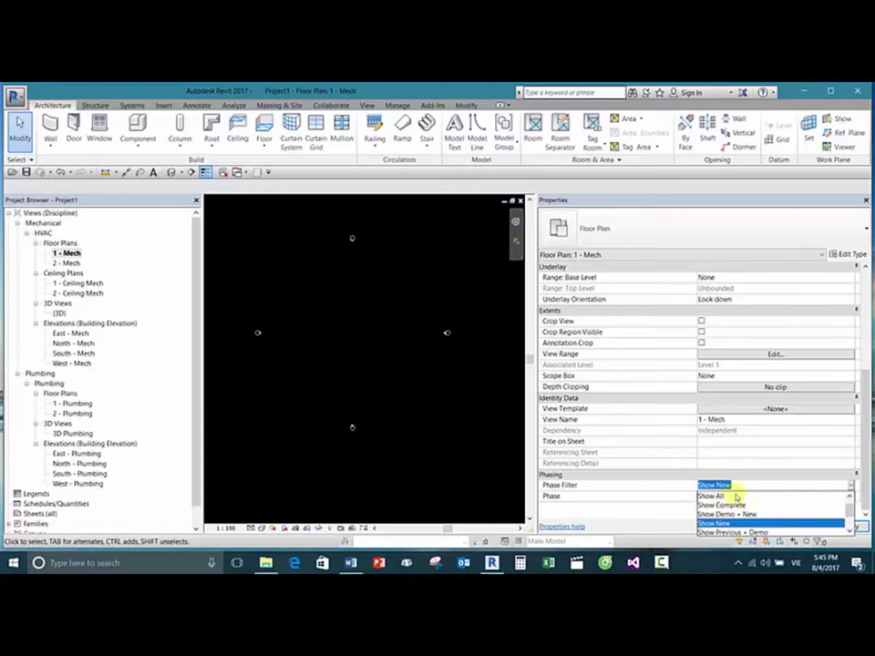
pyautogui.scroll(-1, 754, 507)
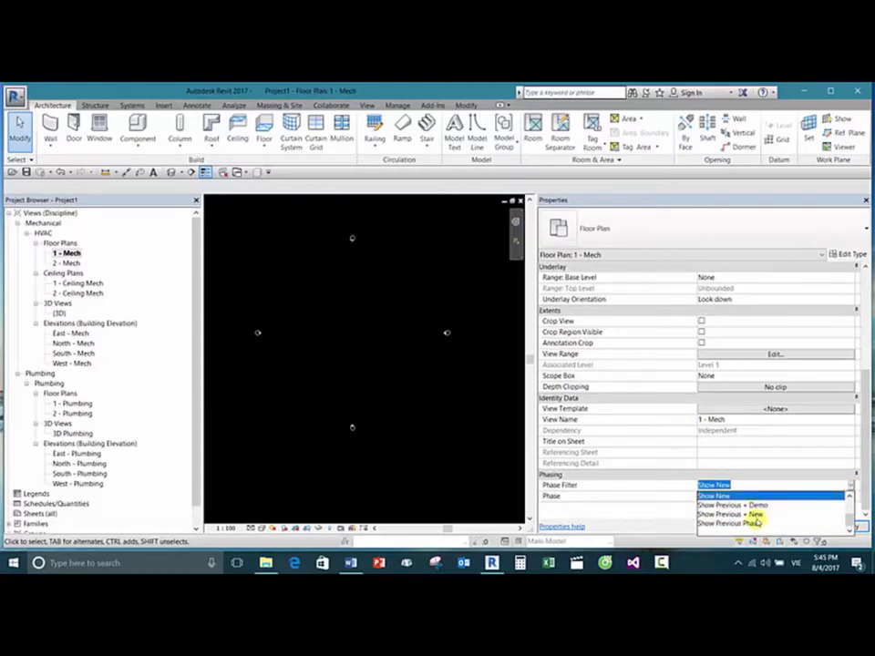
pyautogui.click(752, 515)
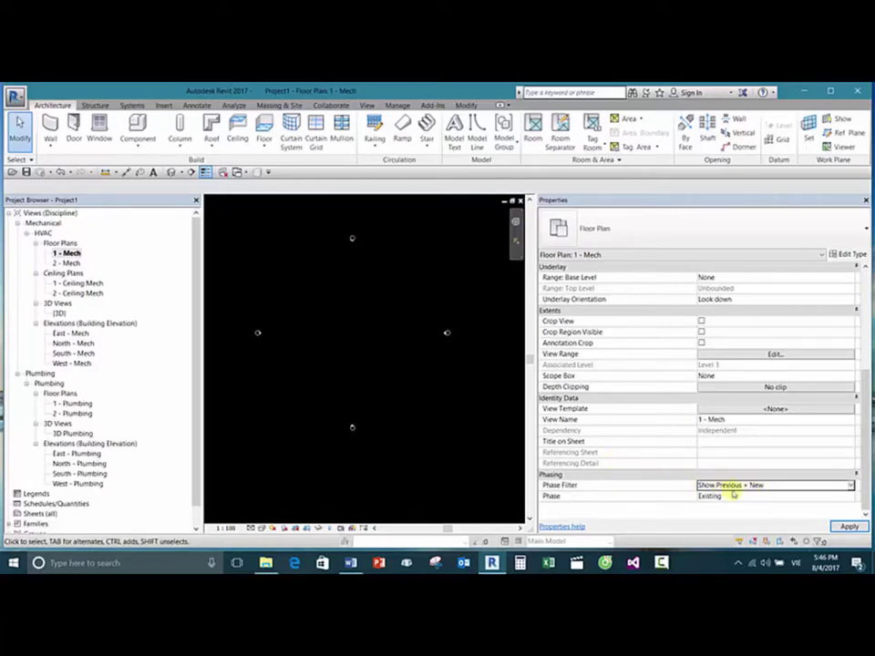
# Step: Change the Phase Filter property of Floor Plan 1 - Mech to None, hiding its elevation markers
pyautogui.click(851, 487)
pyautogui.click(716, 497)
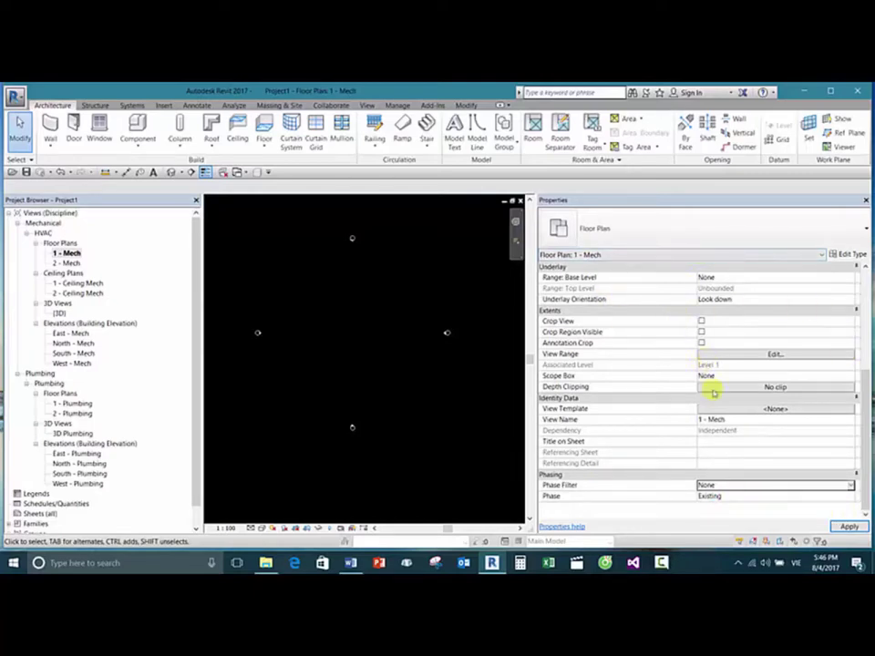
pyautogui.scroll(6, 713, 392)
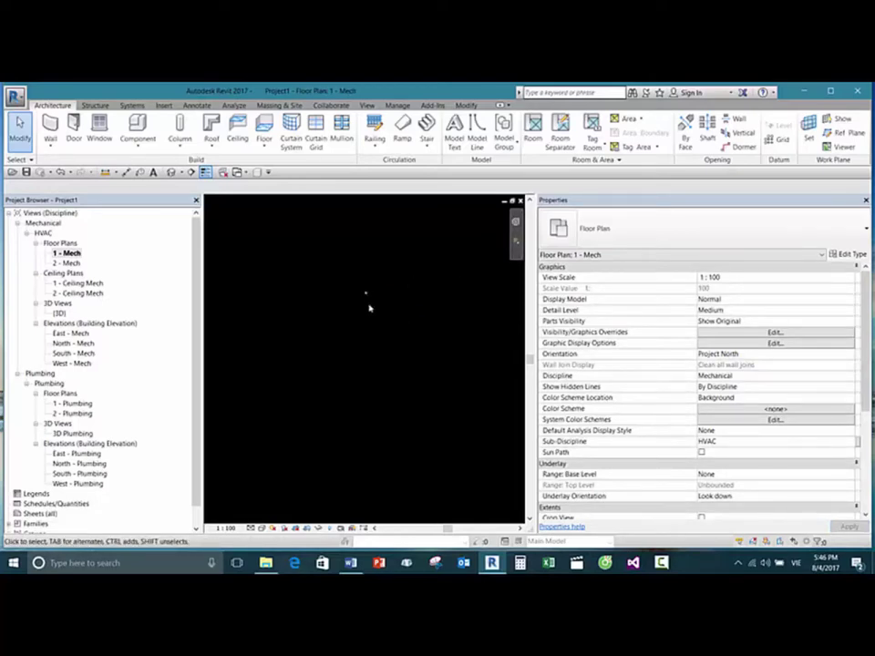
# Step: Draw a 300 × 300 Supply Air rectangular duct in the plan with the DT duct tool
pyautogui.press('d')
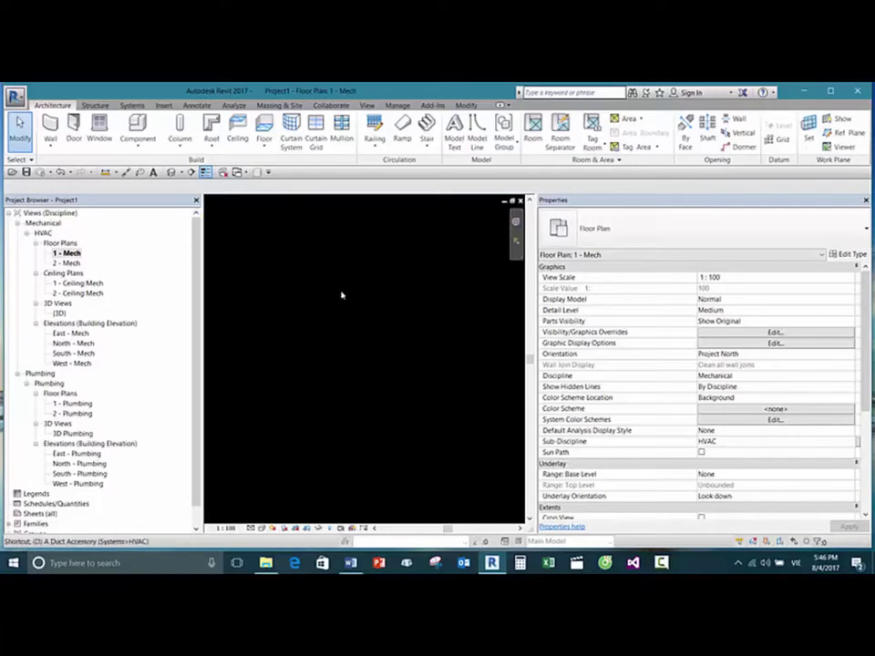
pyautogui.press('t')
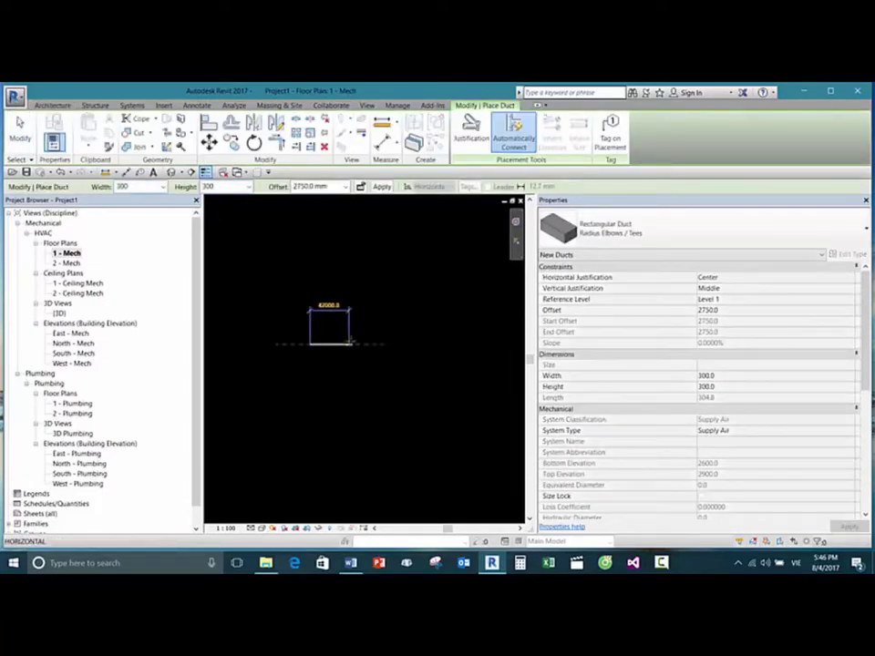
pyautogui.click(350, 342)
pyautogui.press('Escape')
pyautogui.press('Escape')
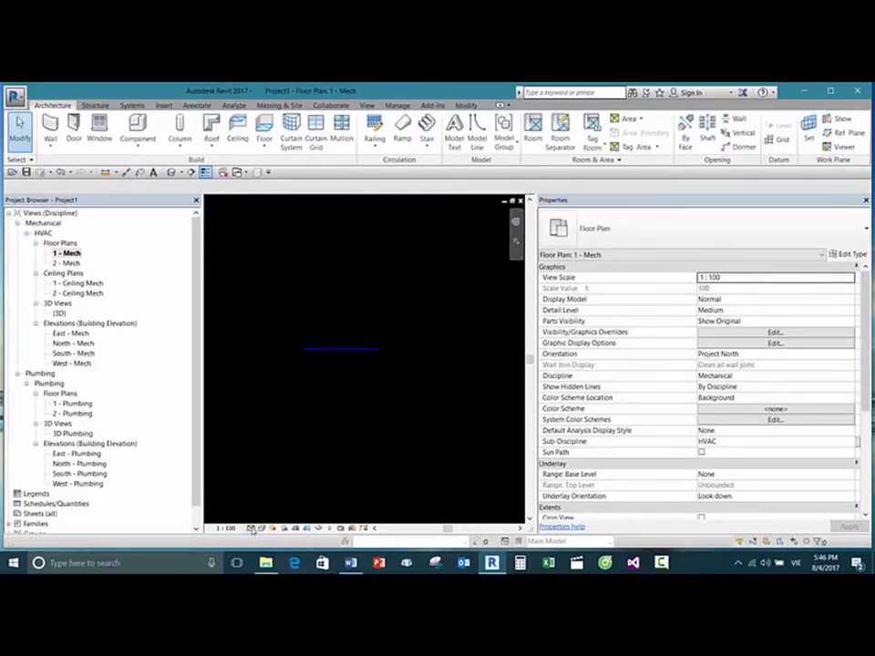
# Step: Set the view's Detail Level to Fine and Visual Style to Shaded
pyautogui.click(265, 528)
pyautogui.click(267, 516)
pyautogui.click(262, 527)
pyautogui.click(278, 481)
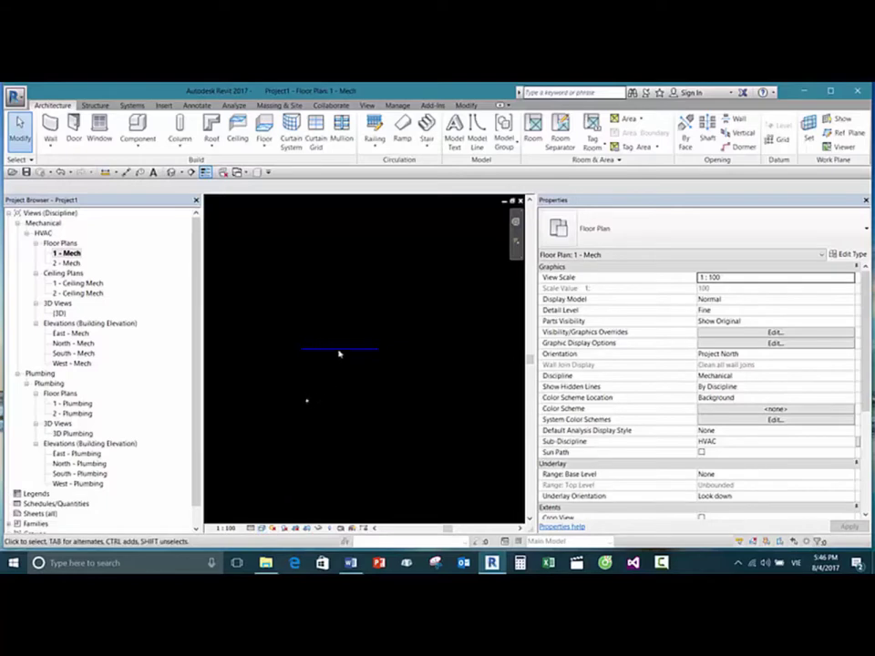
pyautogui.scroll(4, 335, 349)
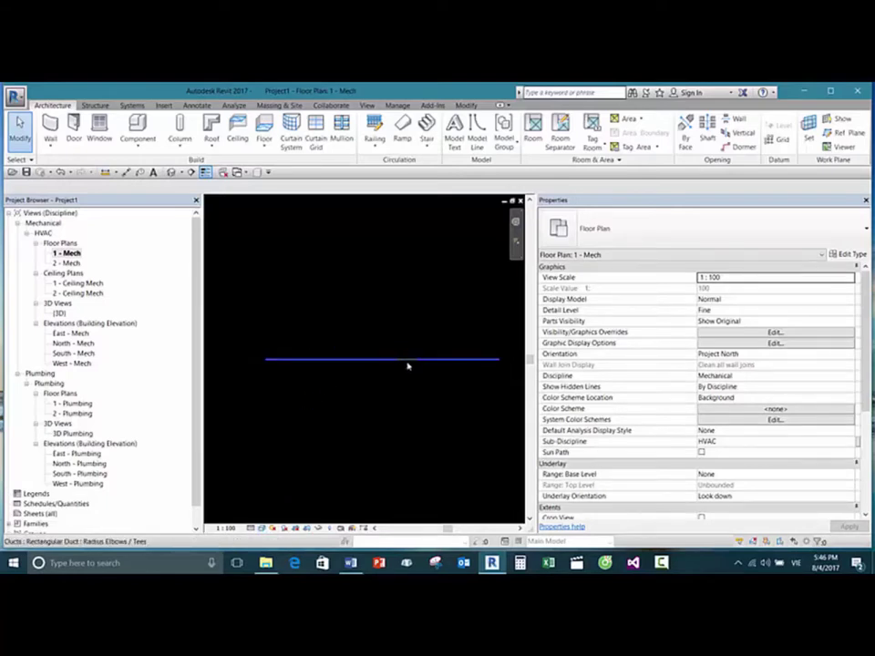
# Step: Shorten the duct by dragging its right end grip to the left, then reselect it
pyautogui.click(489, 363)
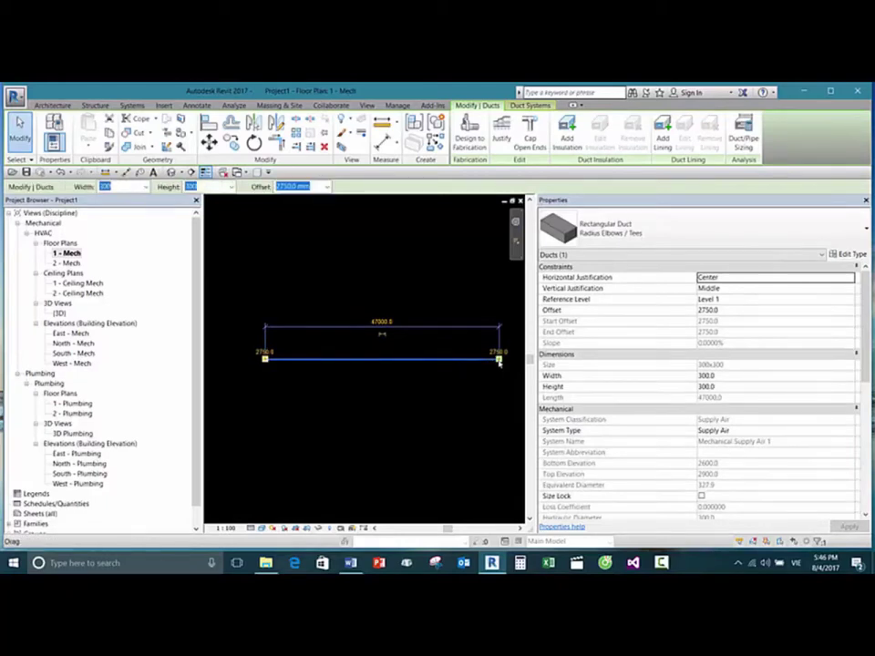
pyautogui.moveTo(499, 363); pyautogui.dragTo(292, 360)
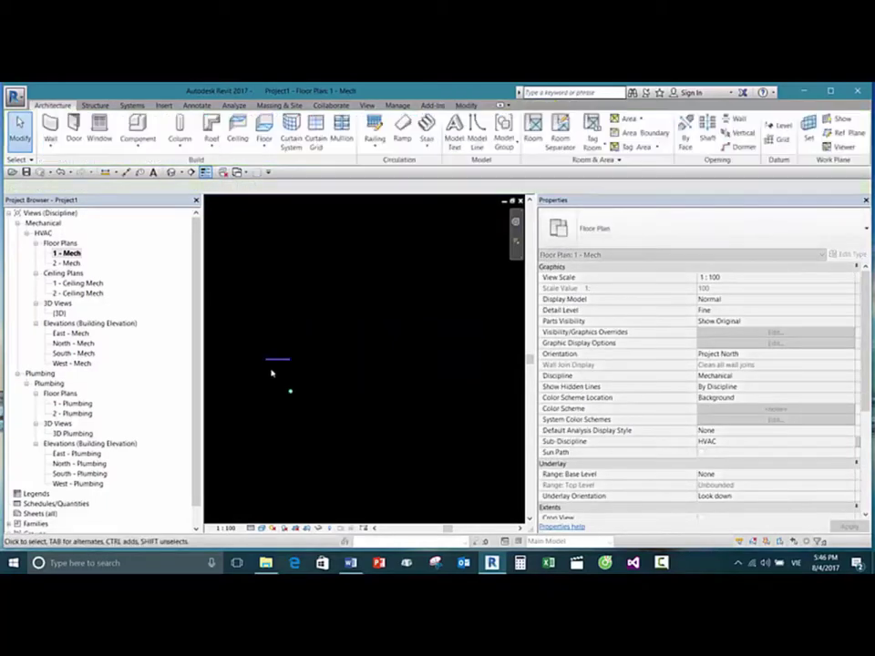
pyautogui.scroll(8, 275, 361)
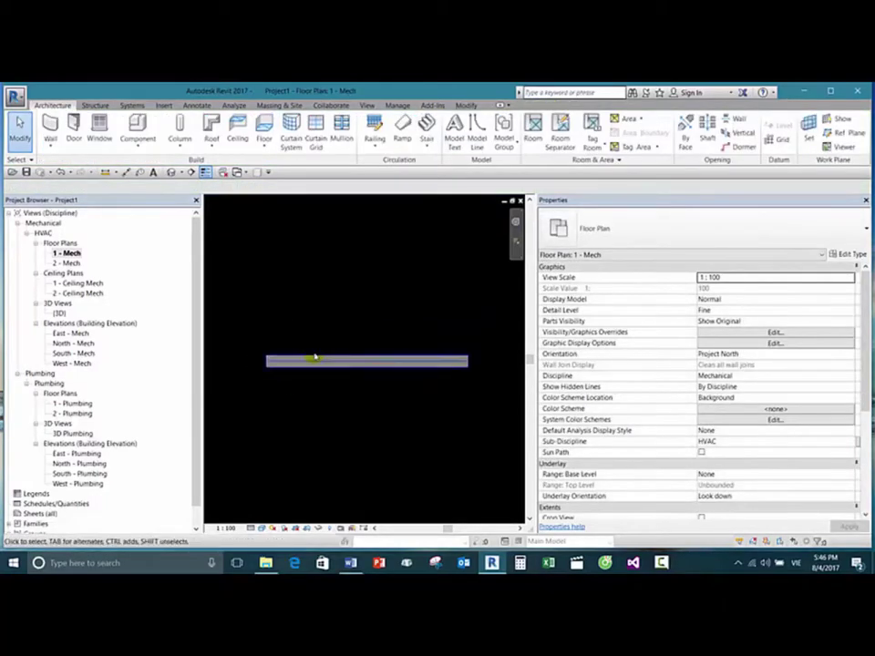
pyautogui.scroll(2, 321, 351)
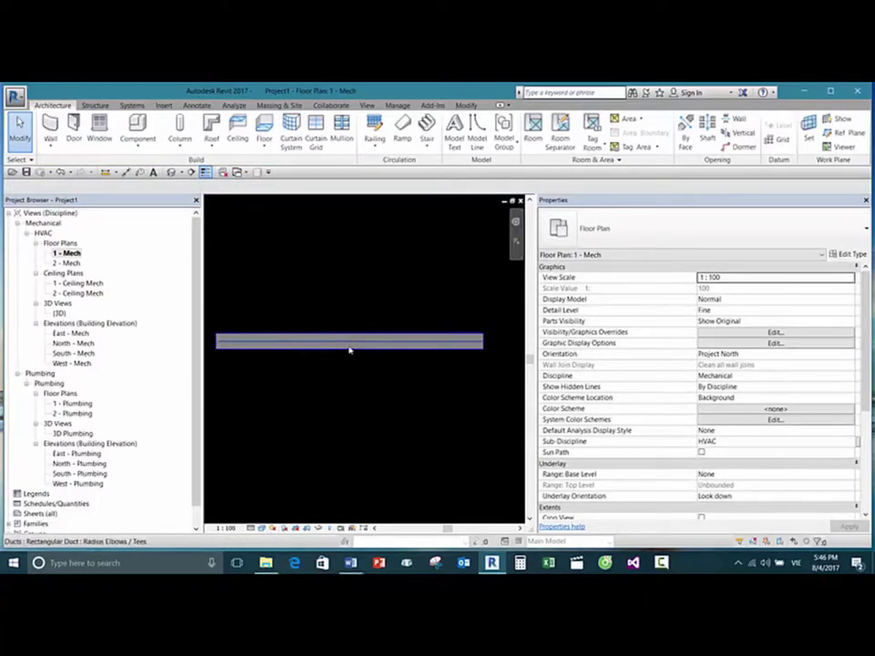
pyautogui.click(349, 346)
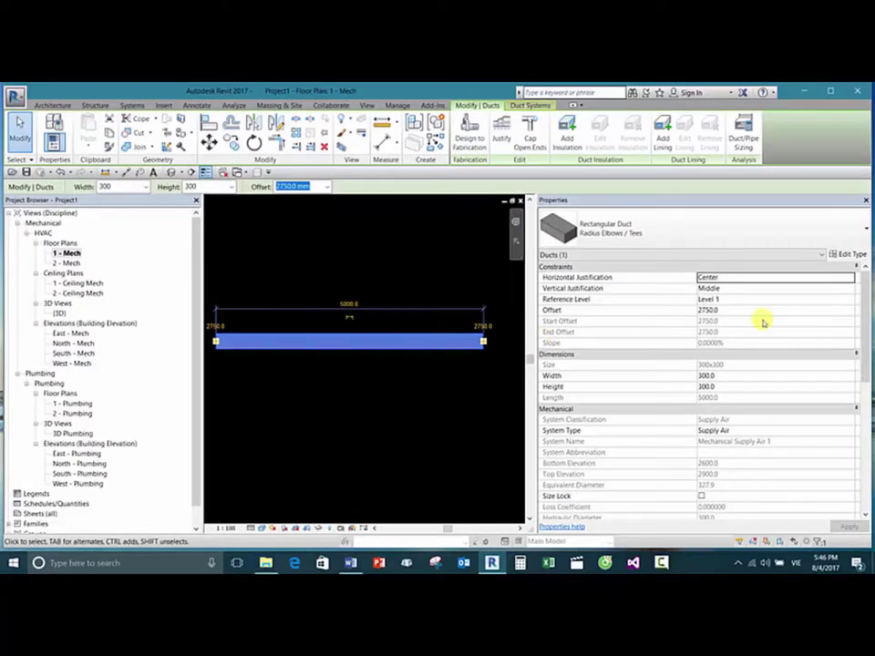
# Step: Set the duct's Vertical Justification to Bottom in Properties
pyautogui.click(850, 288)
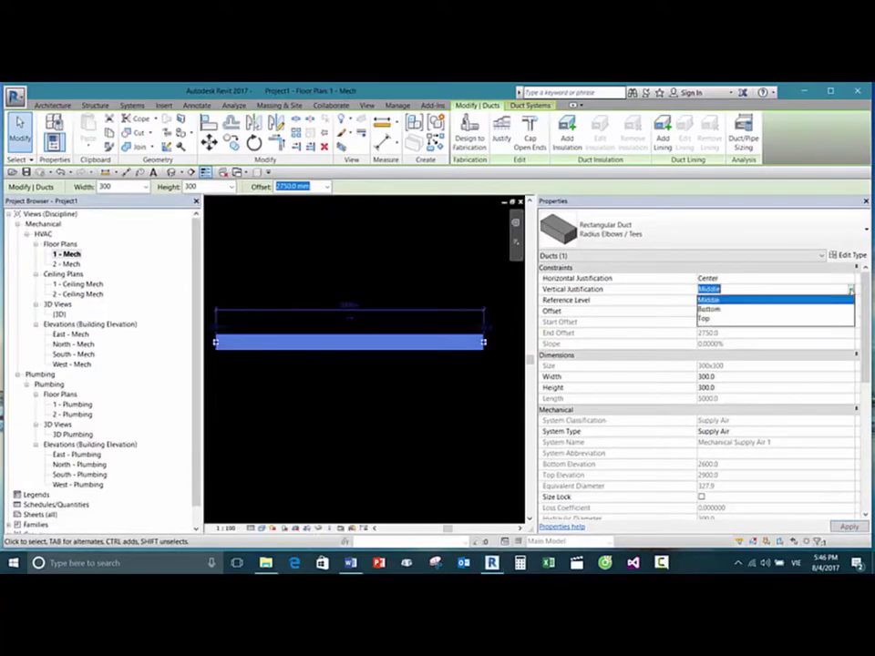
pyautogui.click(738, 309)
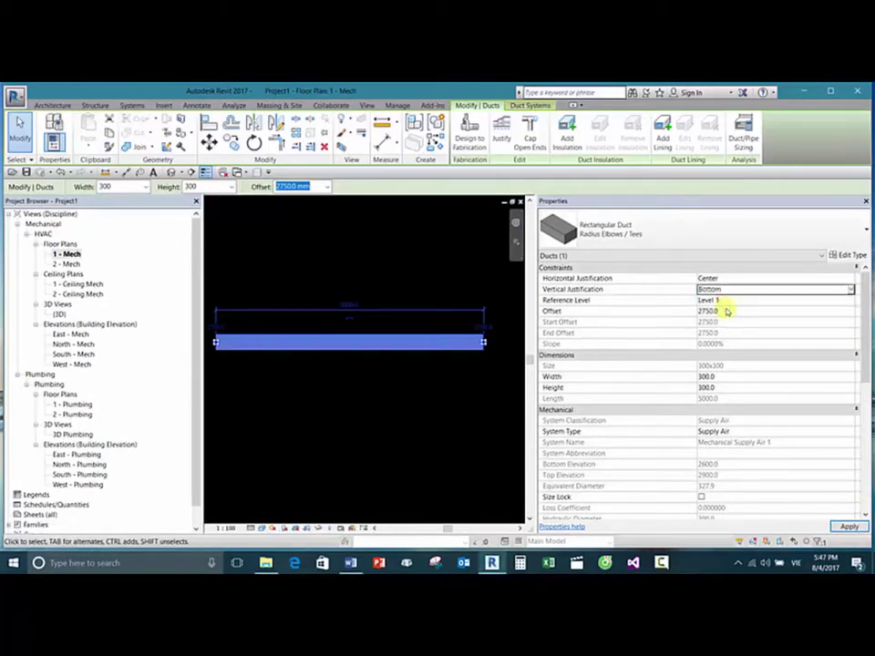
pyautogui.click(852, 290)
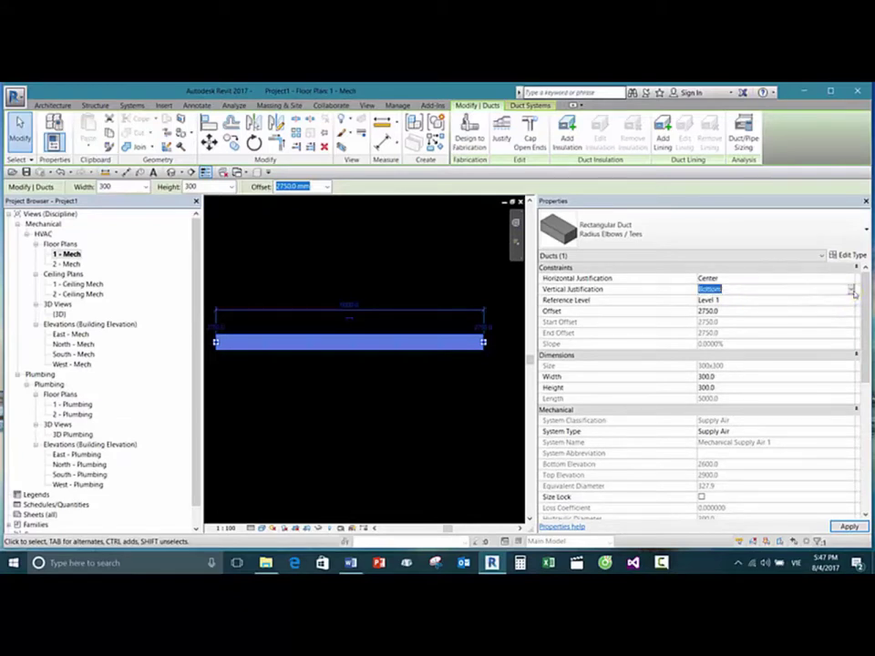
pyautogui.click(853, 291)
pyautogui.click(740, 302)
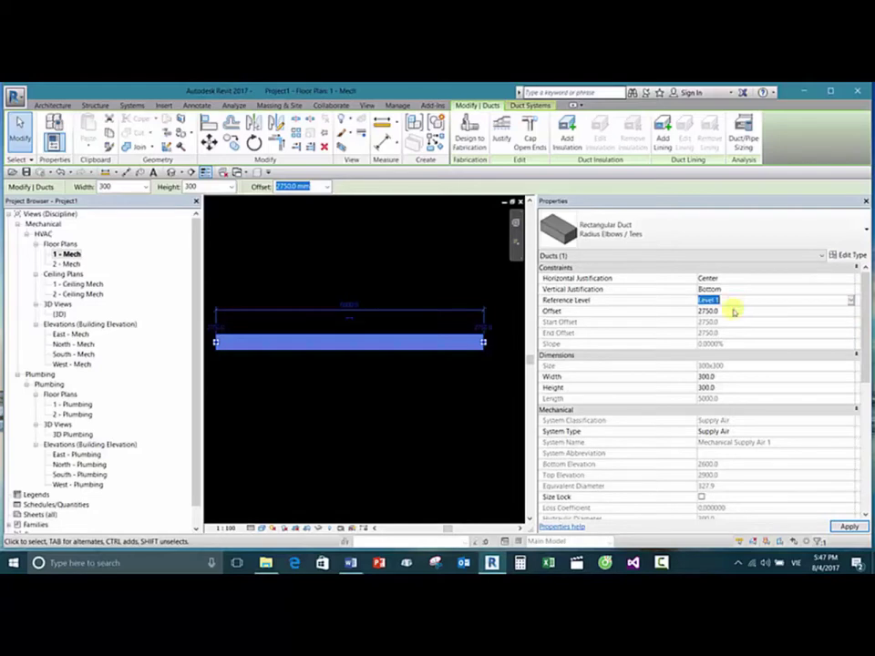
pyautogui.click(734, 311)
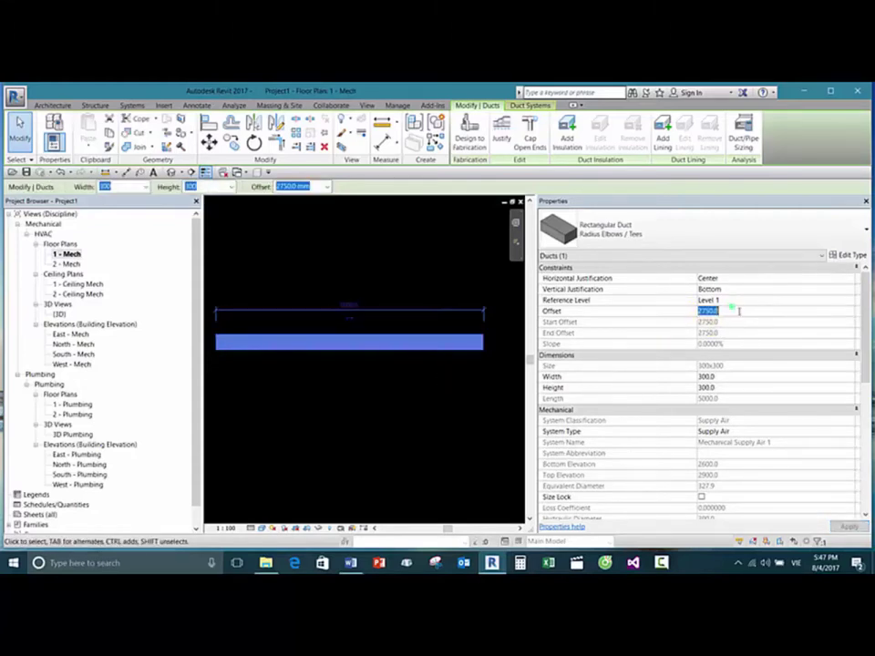
# Step: Change the duct's offset to 3000 mm, then correct it to 2500 mm
pyautogui.click(283, 186)
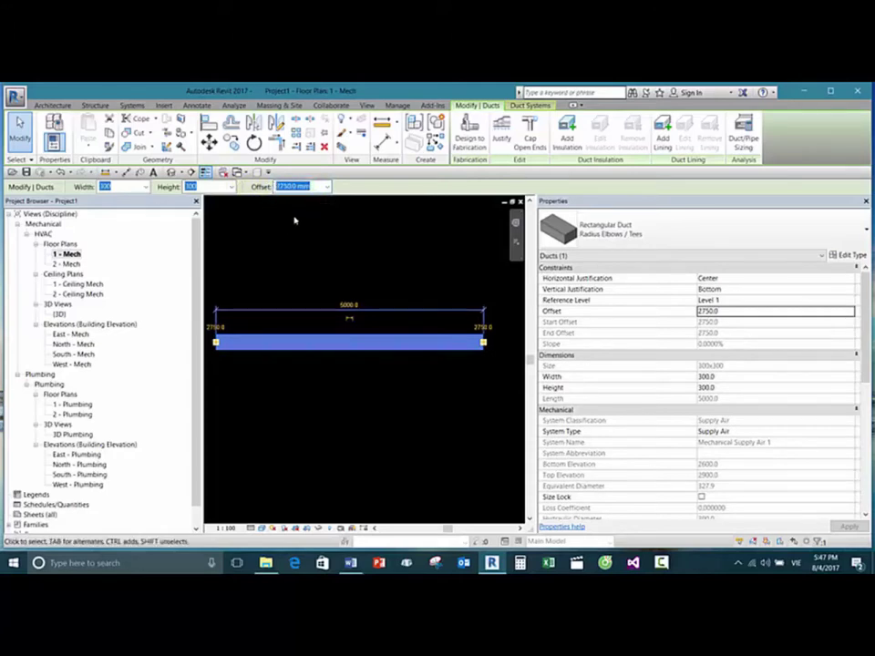
pyautogui.write('3000')
pyautogui.press('Return')
pyautogui.click(294, 220)
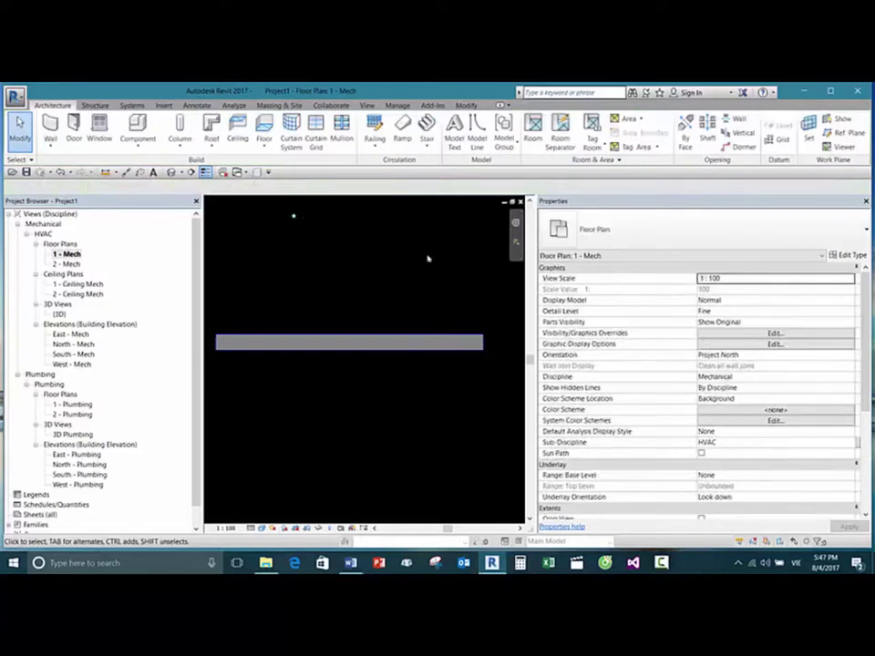
pyautogui.click(401, 342)
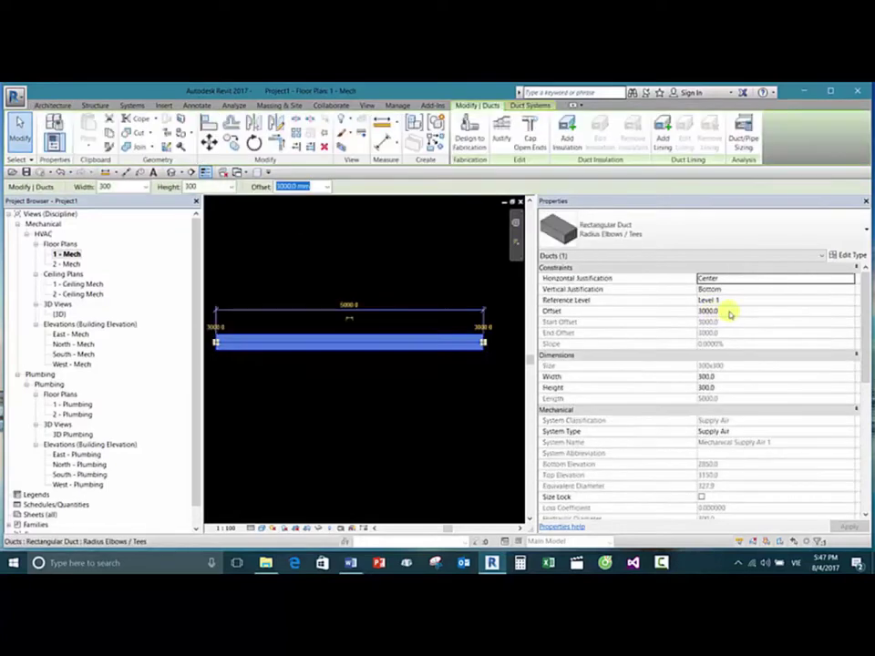
pyautogui.click(729, 312)
pyautogui.write('2500')
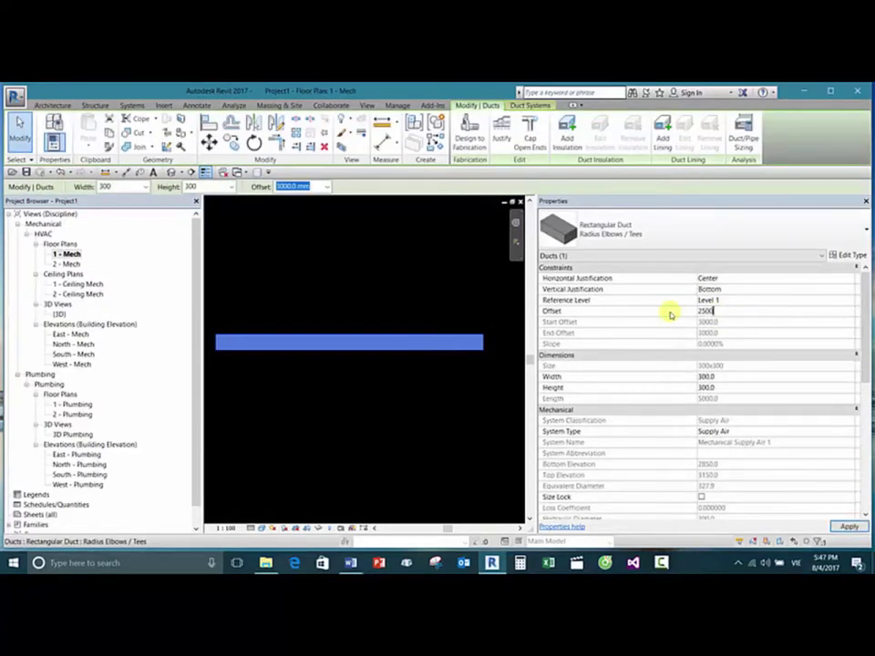
pyautogui.press('Return')
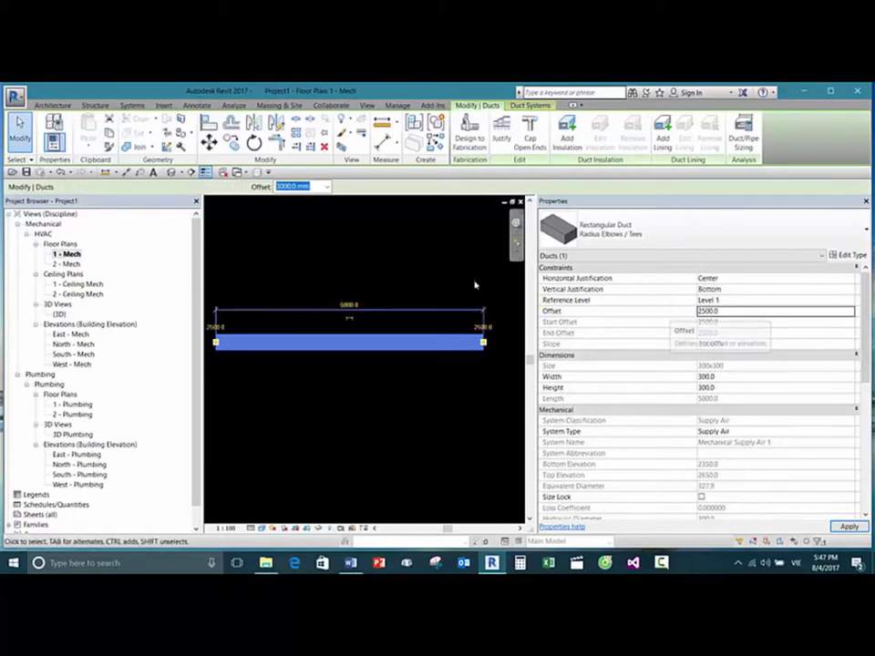
pyautogui.click(474, 278)
# Step: Reselect the duct to verify its 2500 mm offset, then deselect it
pyautogui.click(412, 335)
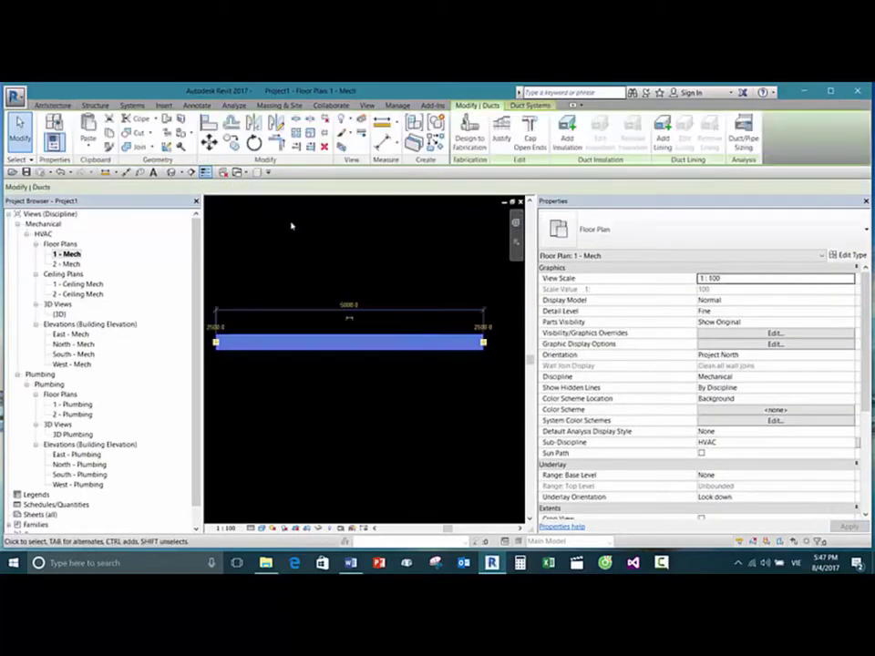
pyautogui.click(290, 186)
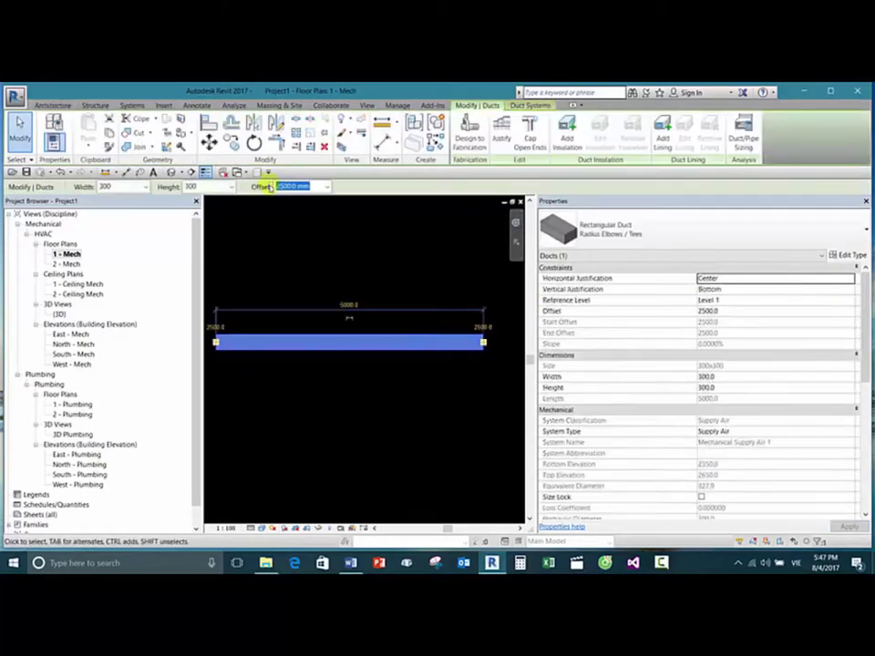
pyautogui.click(328, 239)
pyautogui.click(422, 334)
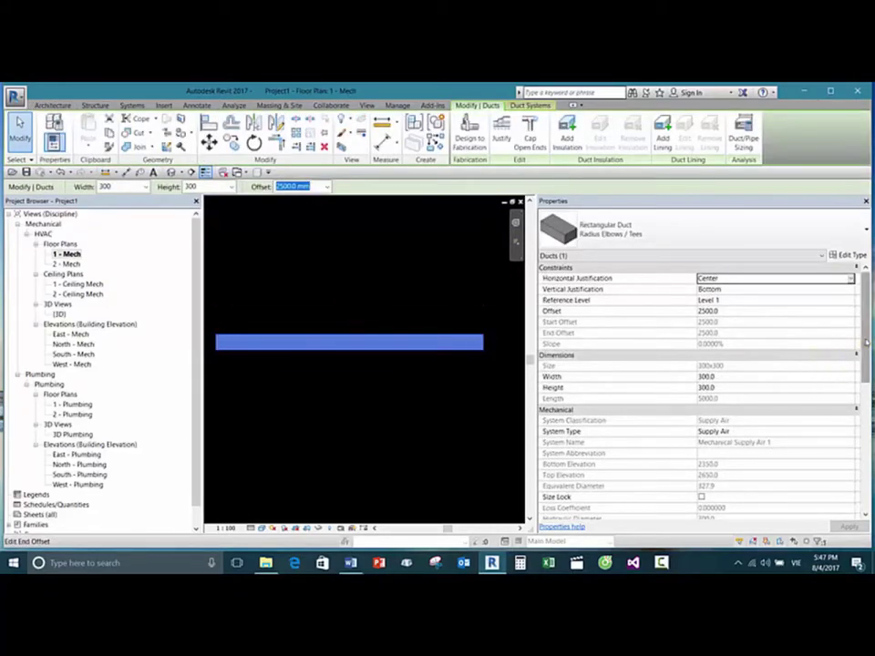
pyautogui.scroll(-1, 863, 346)
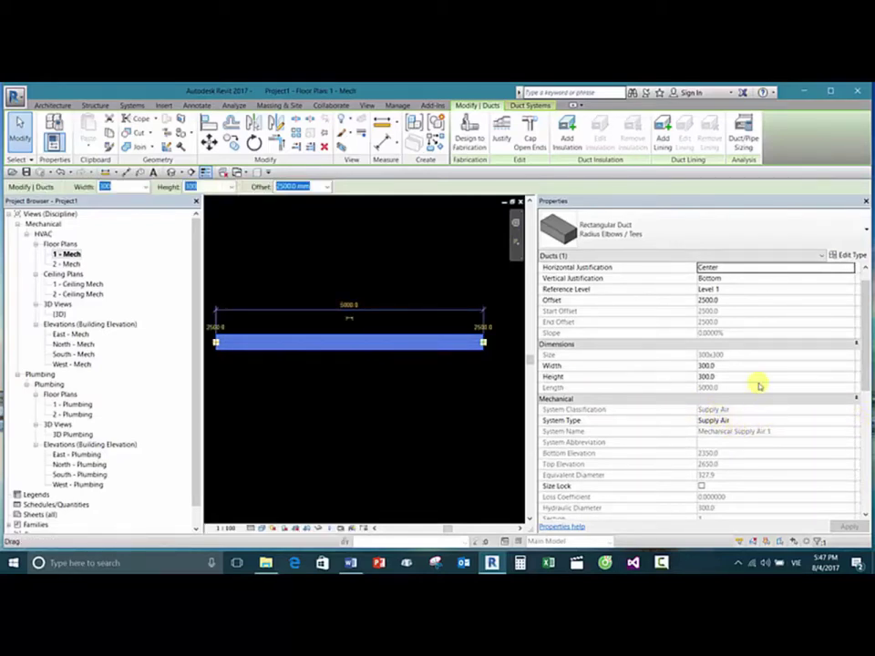
pyautogui.scroll(-1, 759, 384)
pyautogui.scroll(-3, 749, 383)
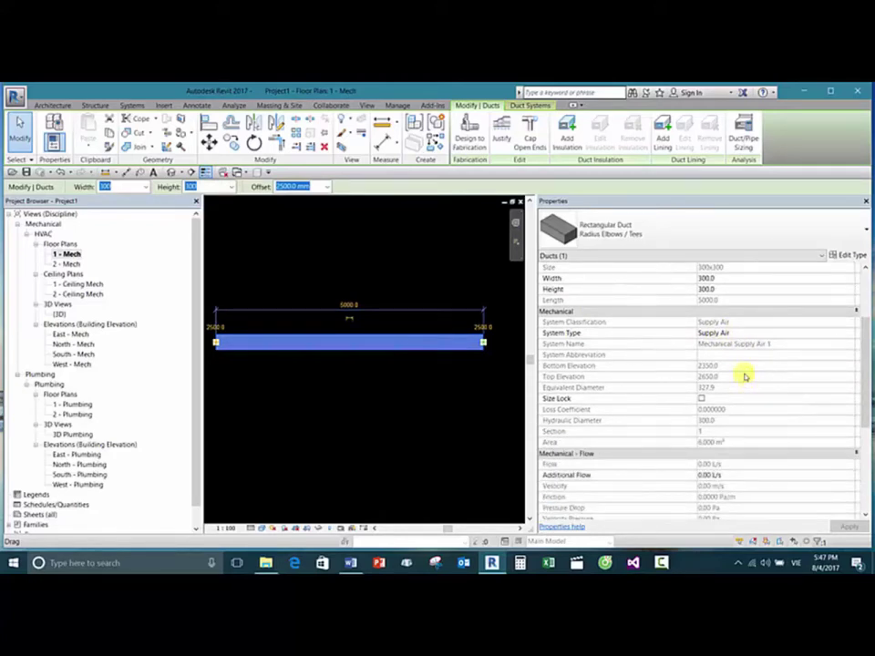
pyautogui.click(417, 275)
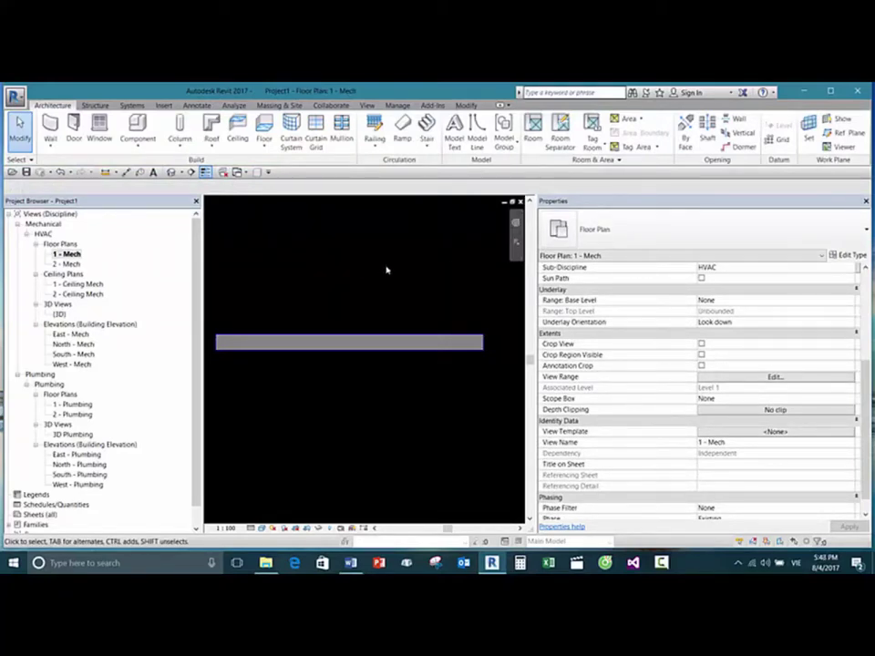
# Step: Open the 1 - Mech floor plan and delete the duct
pyautogui.click(395, 339)
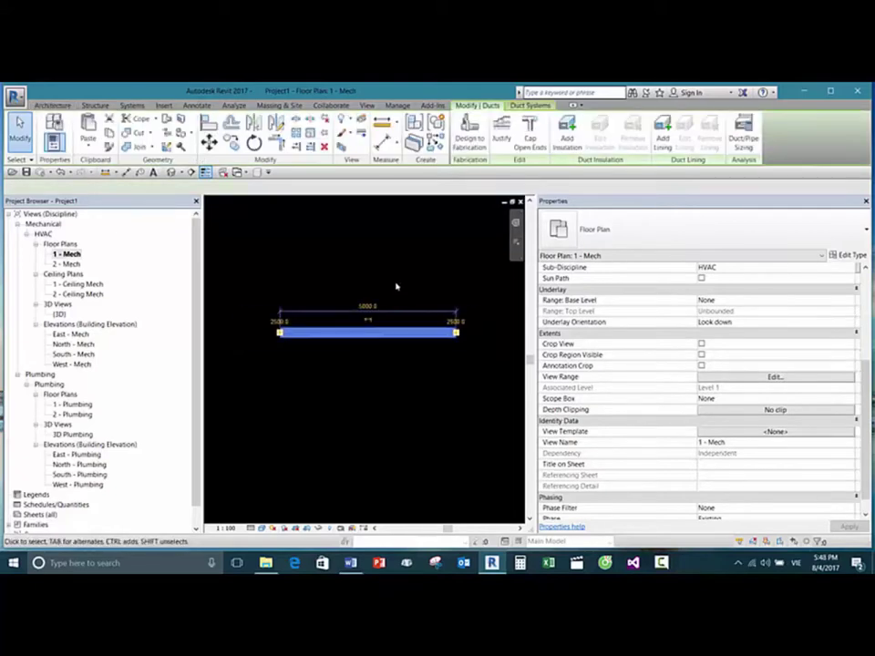
pyautogui.click(400, 302)
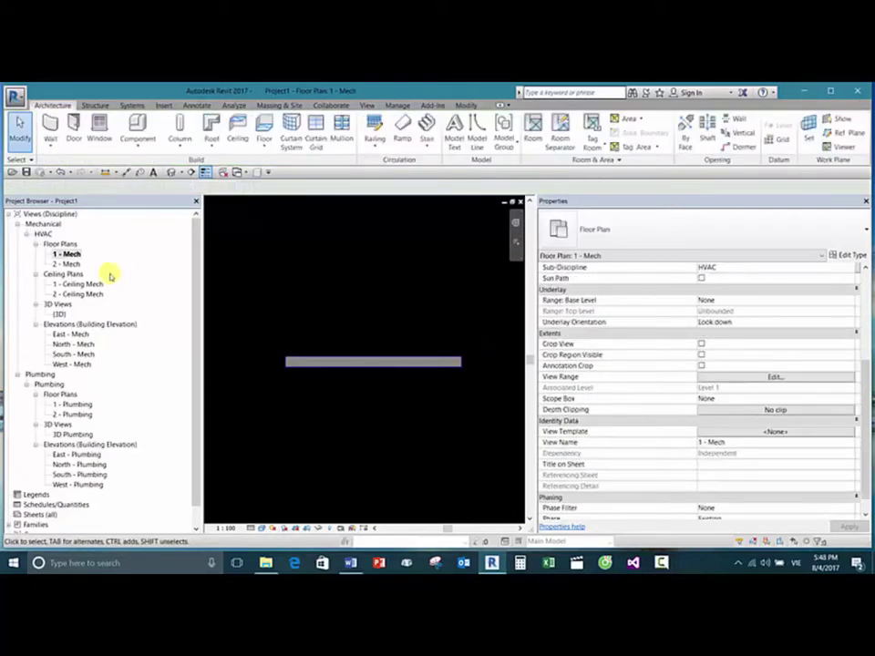
pyautogui.doubleClick(71, 254)
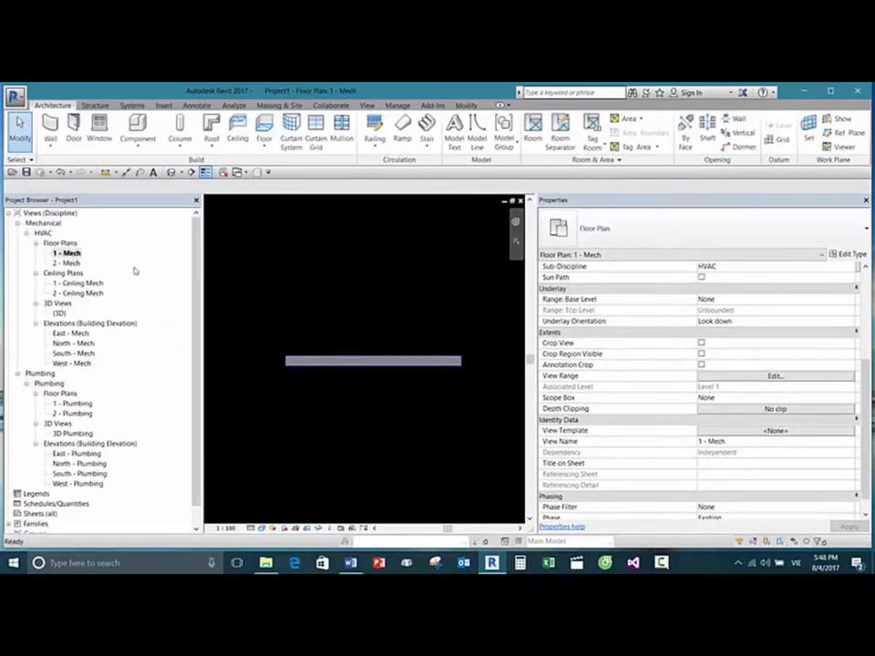
pyautogui.scroll(-2, 364, 345)
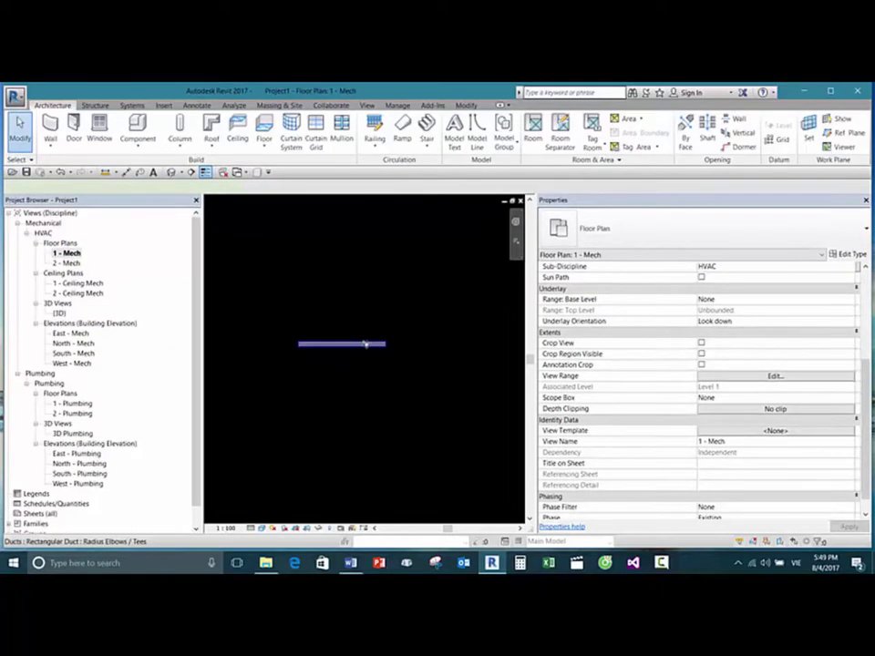
pyautogui.click(364, 345)
pyautogui.press('Delete')
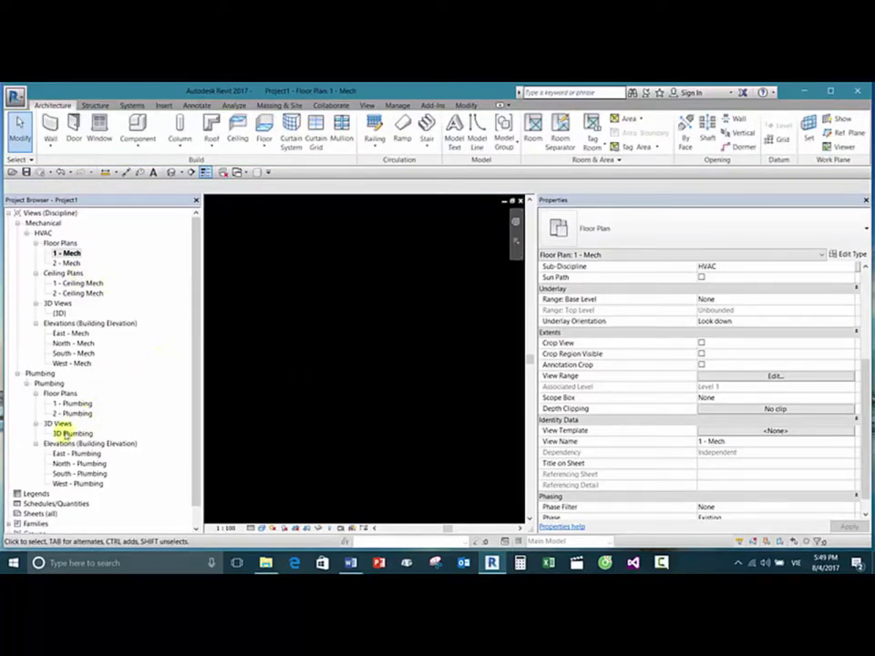
# Step: Select the 3D Plumbing view, then return to the 1 - Mech plan's properties
pyautogui.click(72, 433)
pyautogui.scroll(-1, 73, 290)
pyautogui.scroll(1, 75, 292)
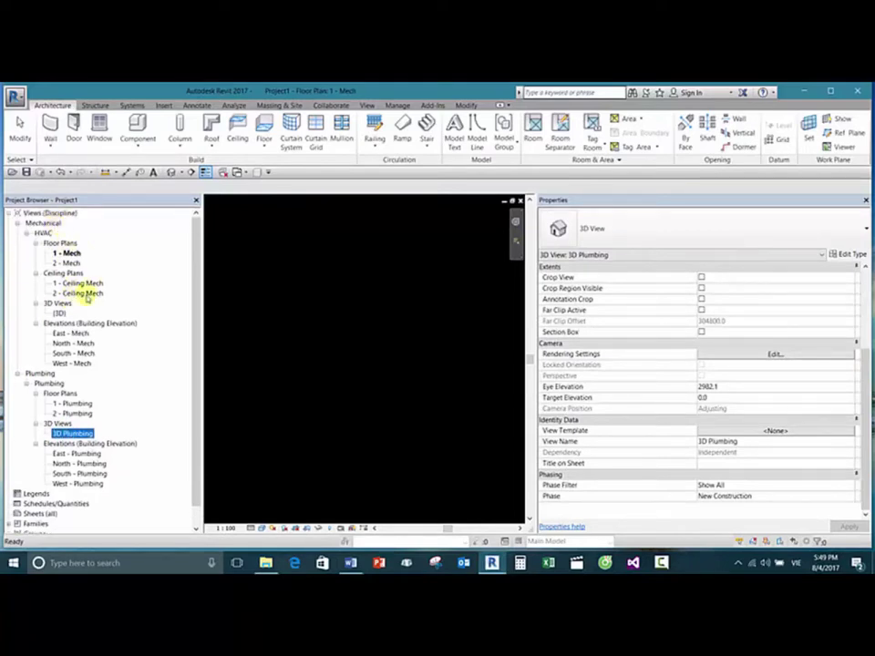
pyautogui.scroll(-2, 82, 312)
pyautogui.scroll(2, 84, 322)
pyautogui.click(333, 296)
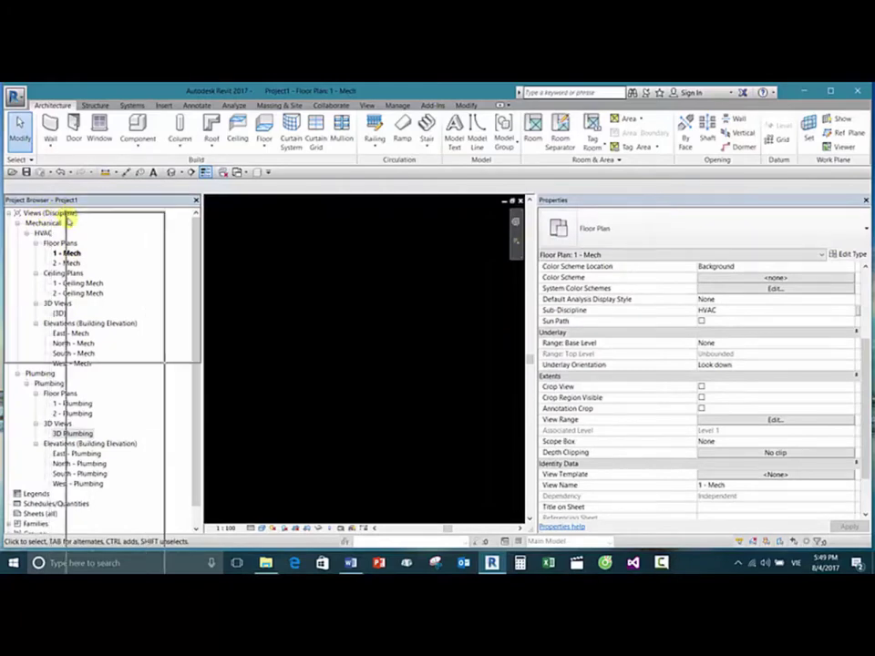
# Step: Dock Properties above the Project Browser, close both views, and discard Project1's changes
pyautogui.moveTo(59, 212); pyautogui.dragTo(59, 206)
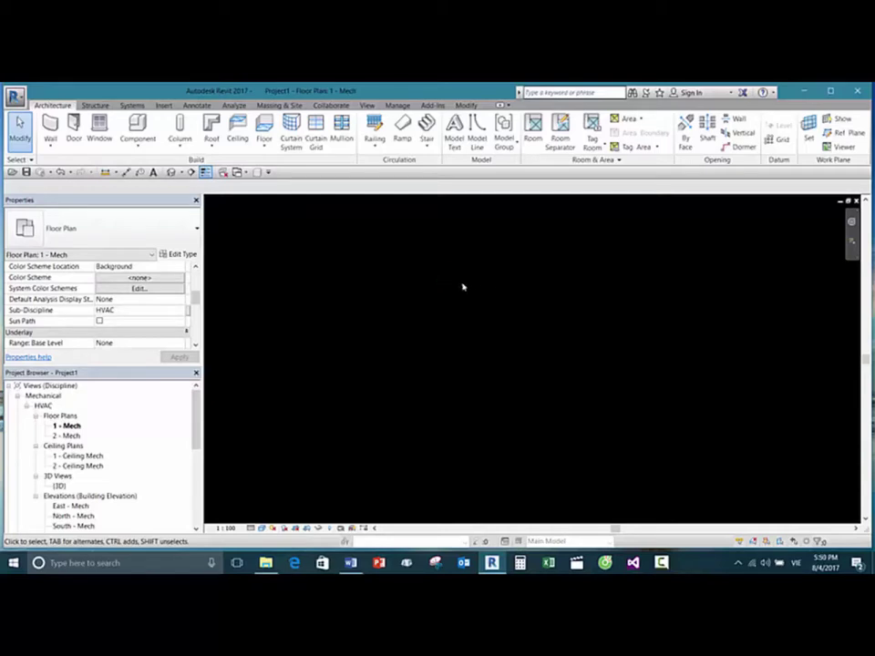
pyautogui.moveTo(460, 278); pyautogui.dragTo(462, 285, button='middle')
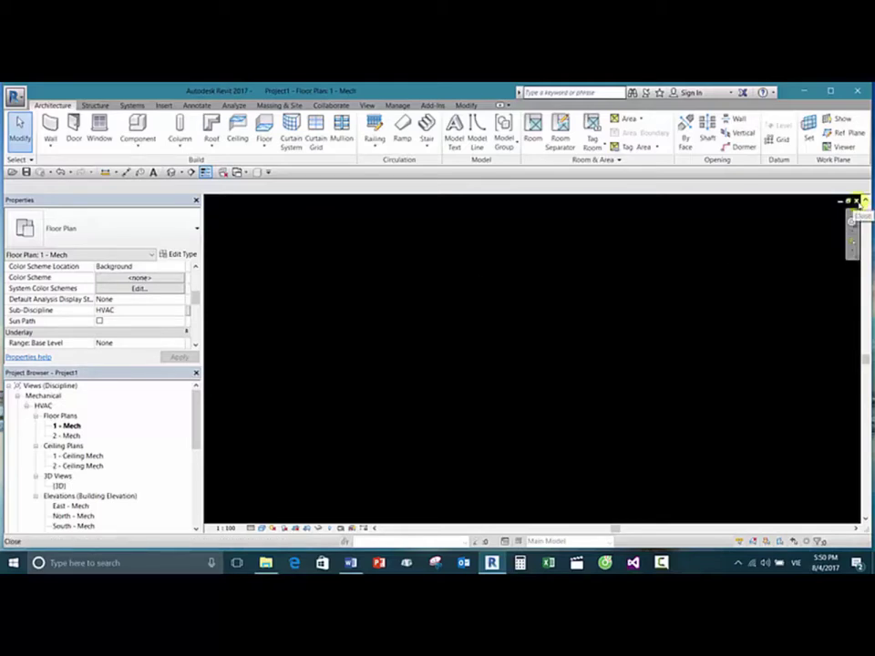
pyautogui.click(856, 201)
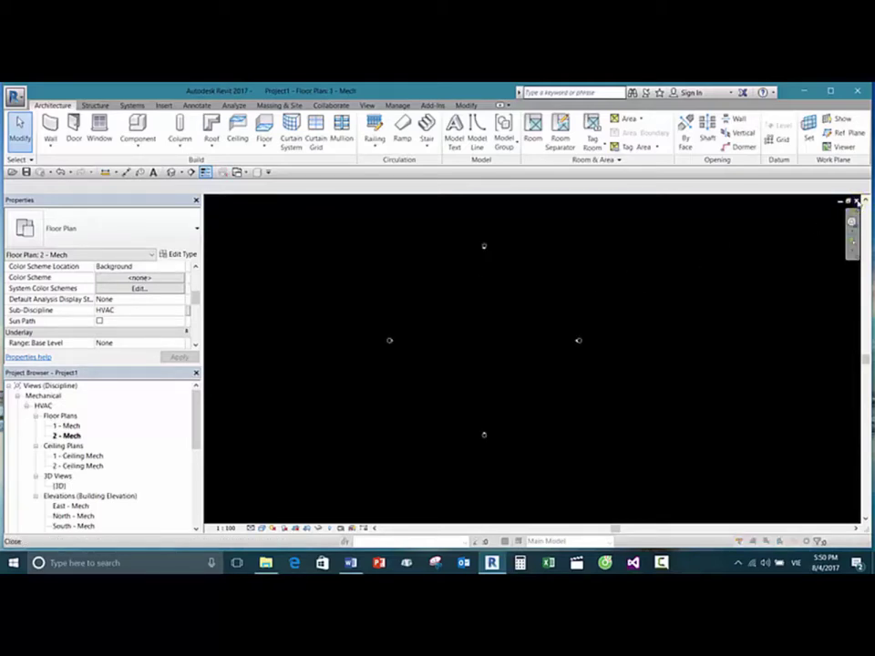
pyautogui.click(855, 201)
pyautogui.click(466, 326)
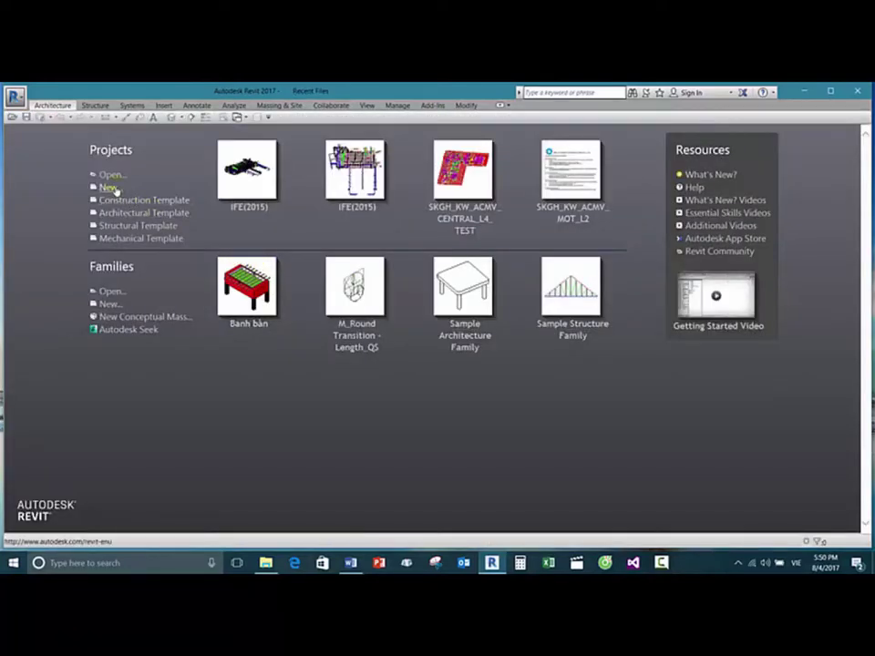
# Step: Create Project2 from the Architectural Template via Projects > New and view its Level 1 plan
pyautogui.click(113, 189)
pyautogui.click(382, 298)
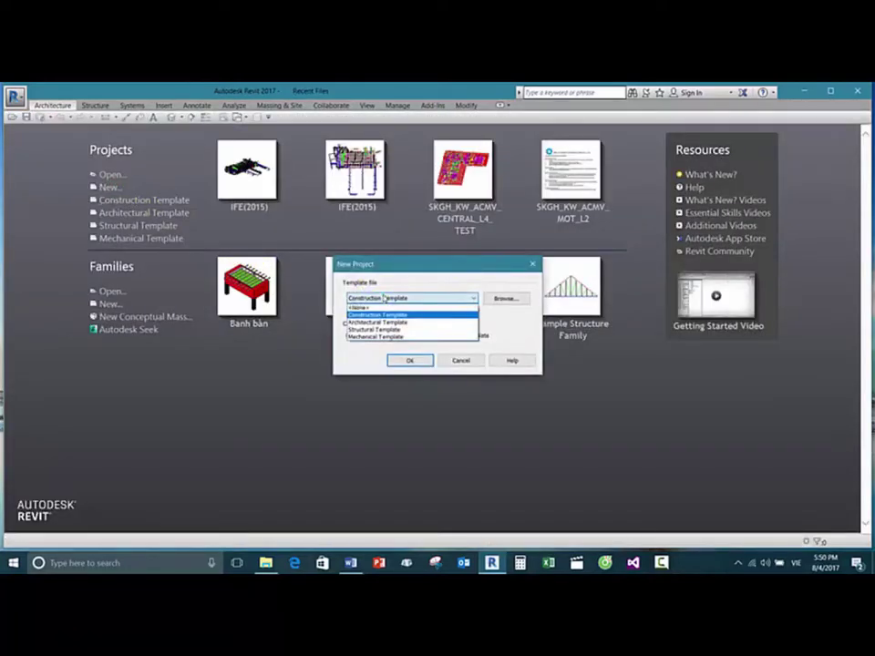
pyautogui.click(377, 322)
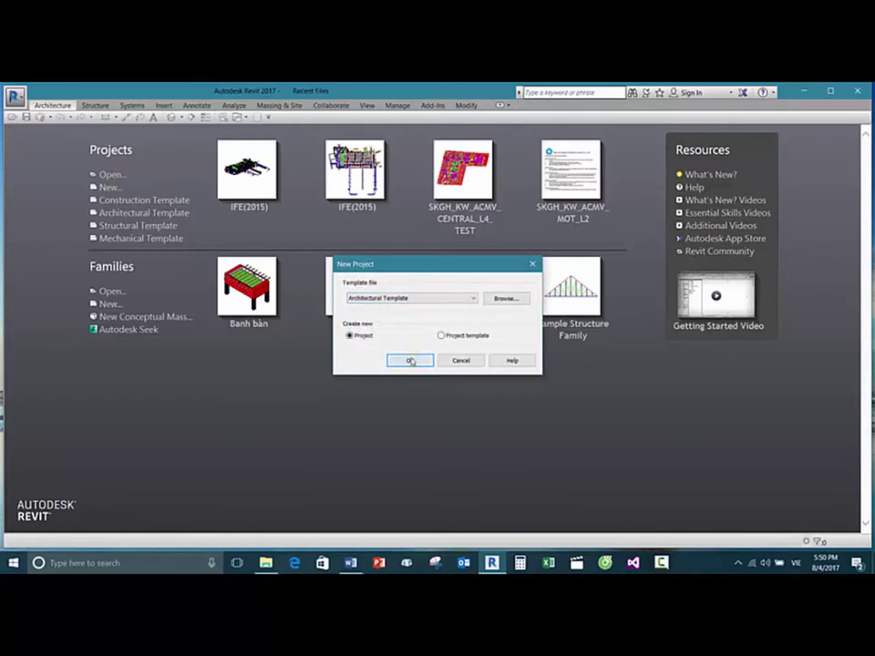
pyautogui.click(410, 360)
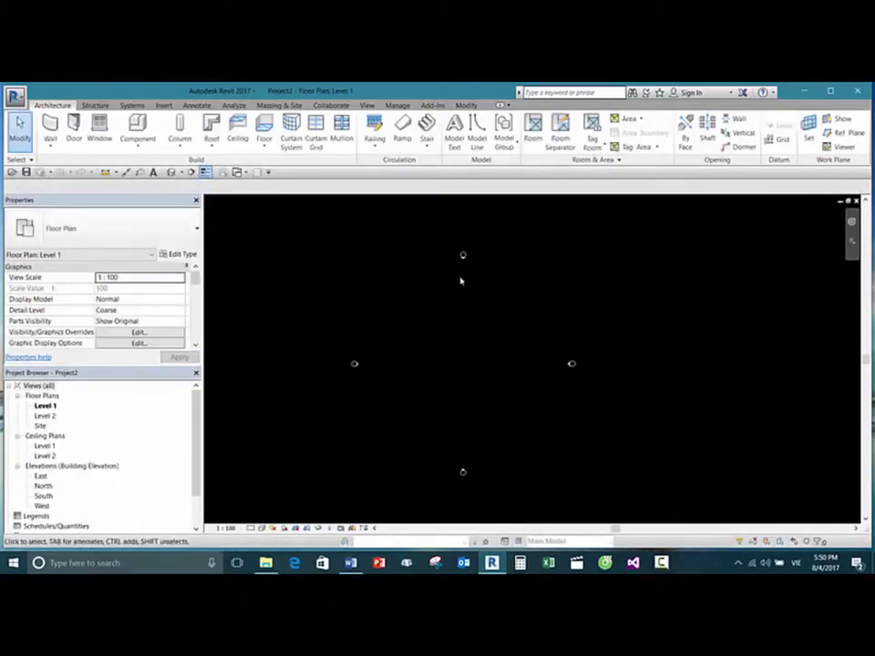
pyautogui.moveTo(413, 221); pyautogui.dragTo(514, 291)
pyautogui.click(578, 288)
pyautogui.scroll(2, 556, 296)
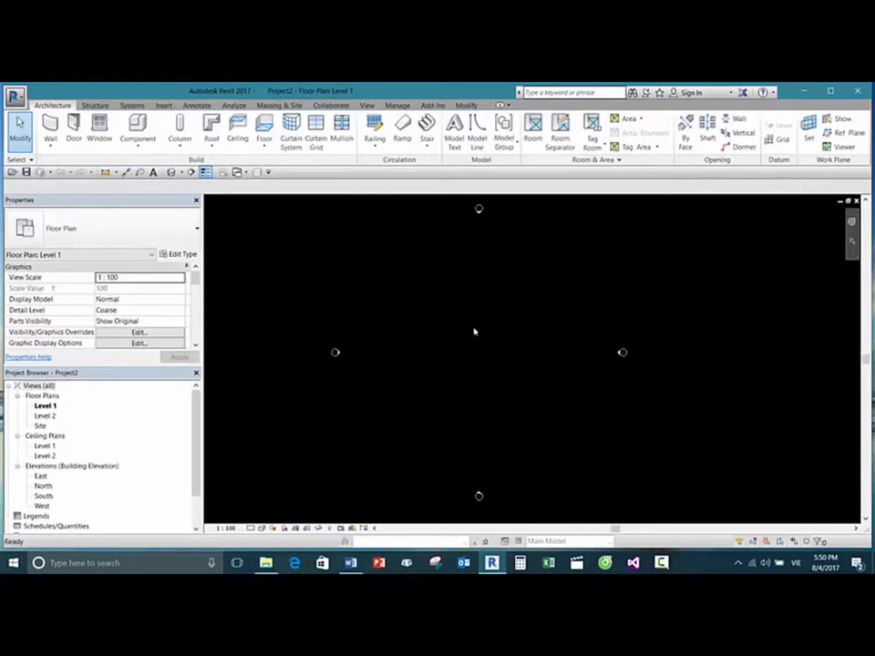
# Step: In Options > Graphics, change the drawing background colour from black to White
pyautogui.click(14, 95)
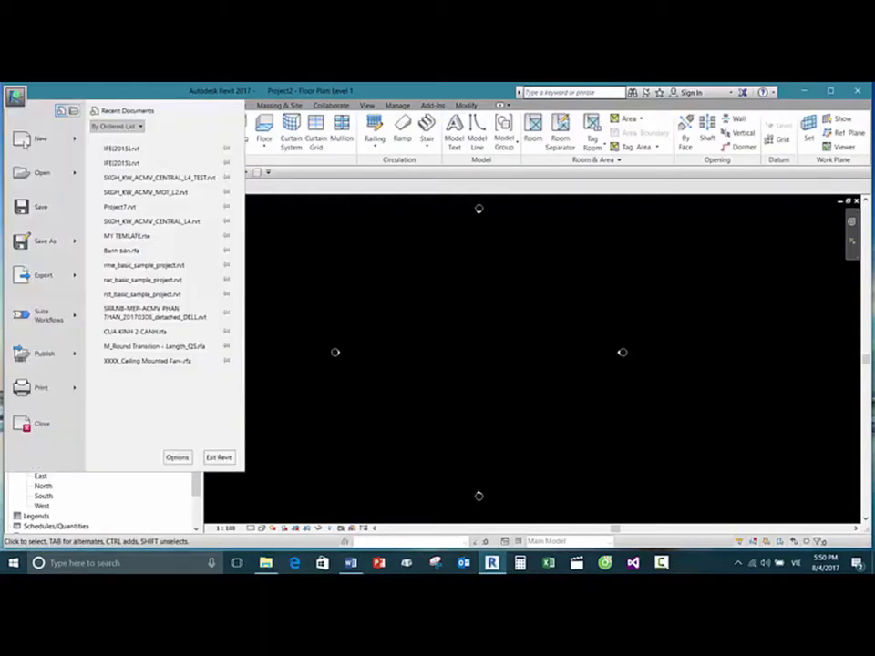
pyautogui.click(187, 462)
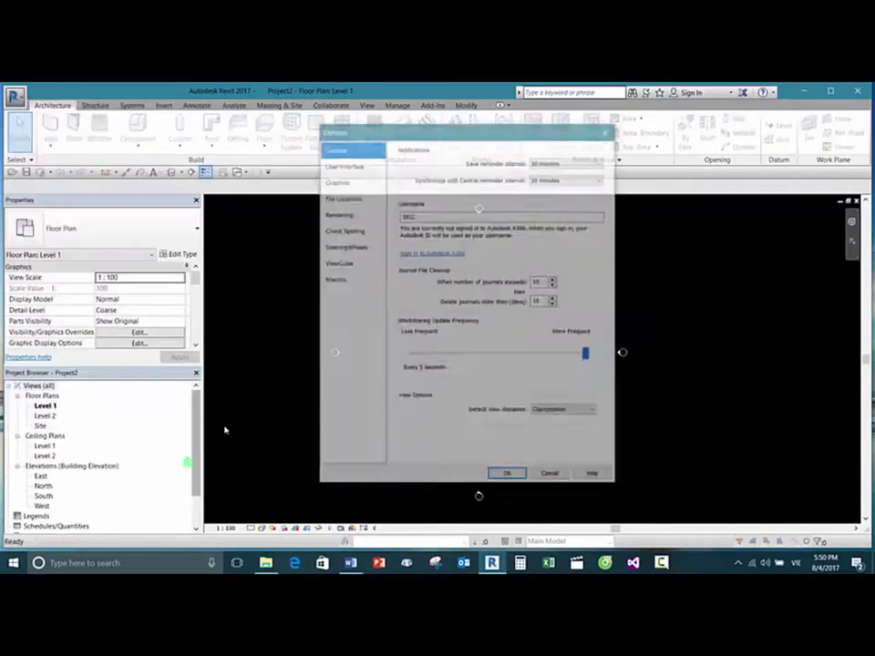
pyautogui.click(344, 182)
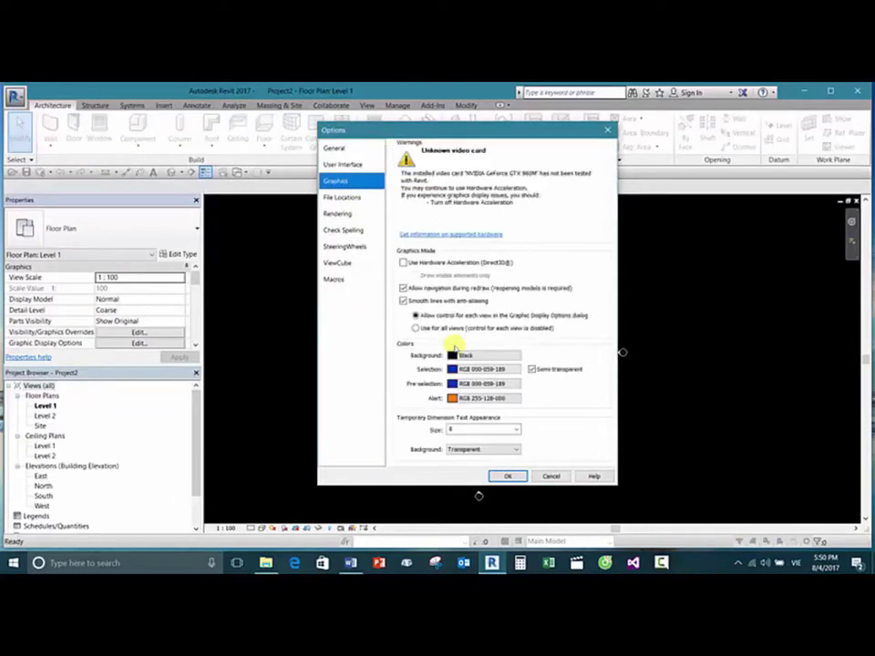
pyautogui.click(439, 355)
pyautogui.click(356, 330)
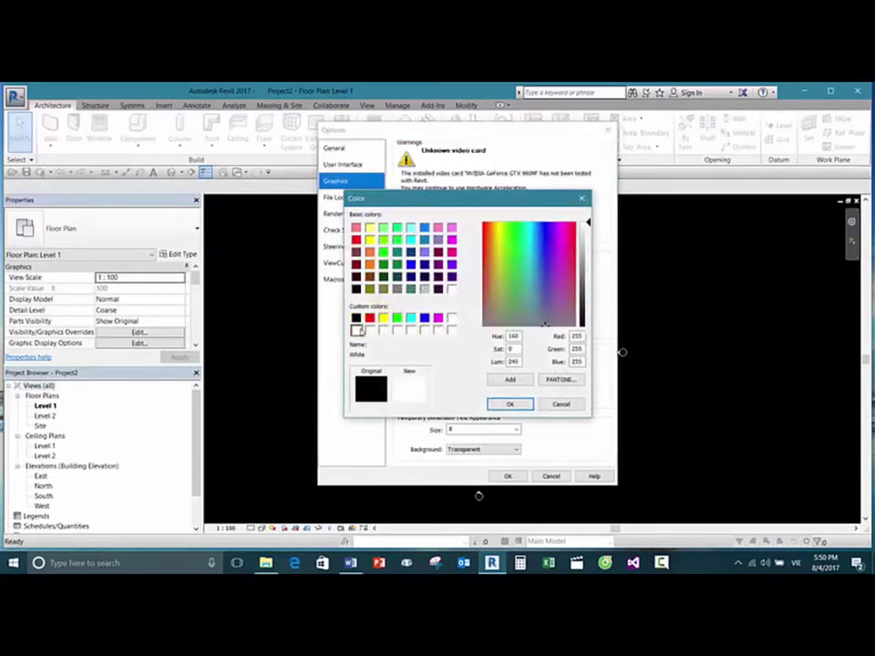
pyautogui.click(512, 402)
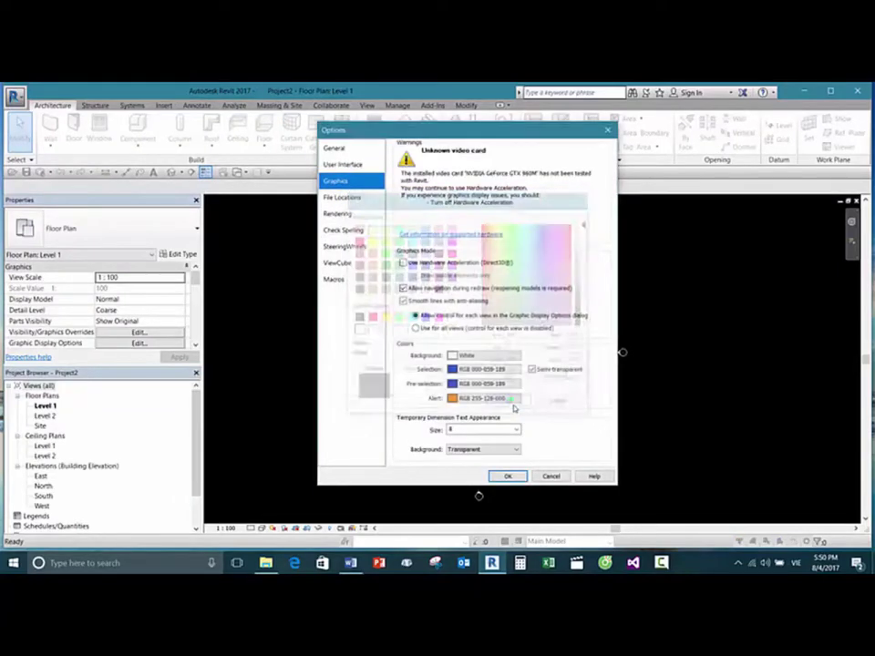
pyautogui.click(508, 475)
pyautogui.moveTo(442, 320); pyautogui.dragTo(463, 369, button='middle')
pyautogui.scroll(1, 463, 321)
pyautogui.scroll(1, 496, 337)
pyautogui.scroll(-1, 489, 341)
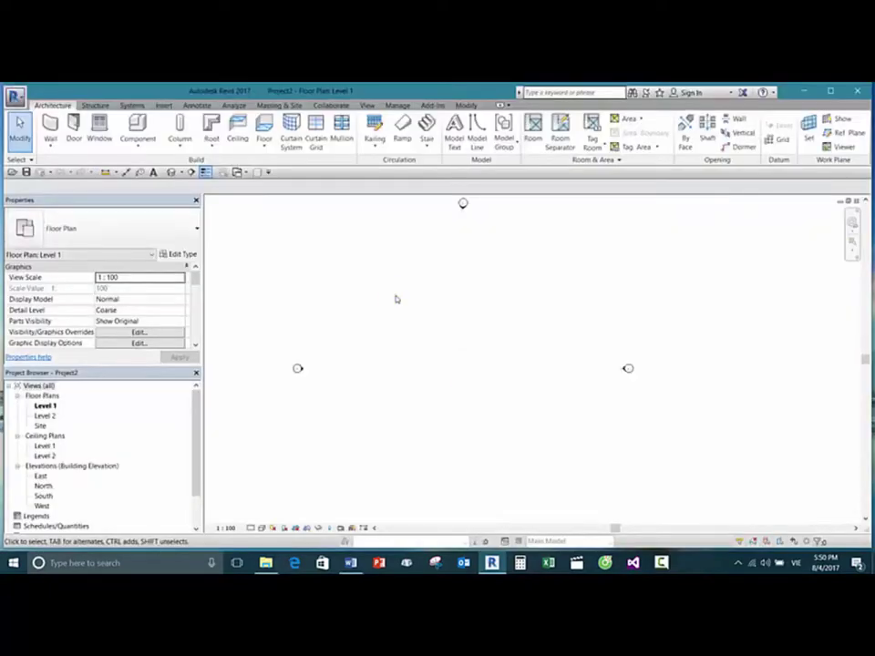
pyautogui.scroll(-1, 195, 280)
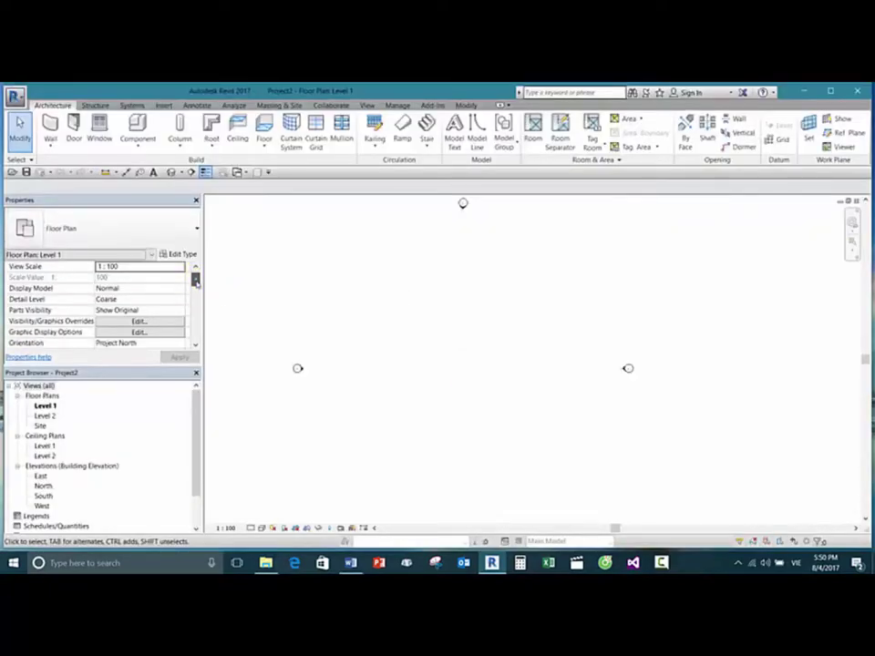
pyautogui.scroll(1, 195, 280)
pyautogui.scroll(-1, 461, 288)
pyautogui.moveTo(461, 288)
pyautogui.mouseDown(button='middle')
pyautogui.moveTo(467, 313)
pyautogui.moveTo(483, 294)
pyautogui.mouseUp(button='middle')
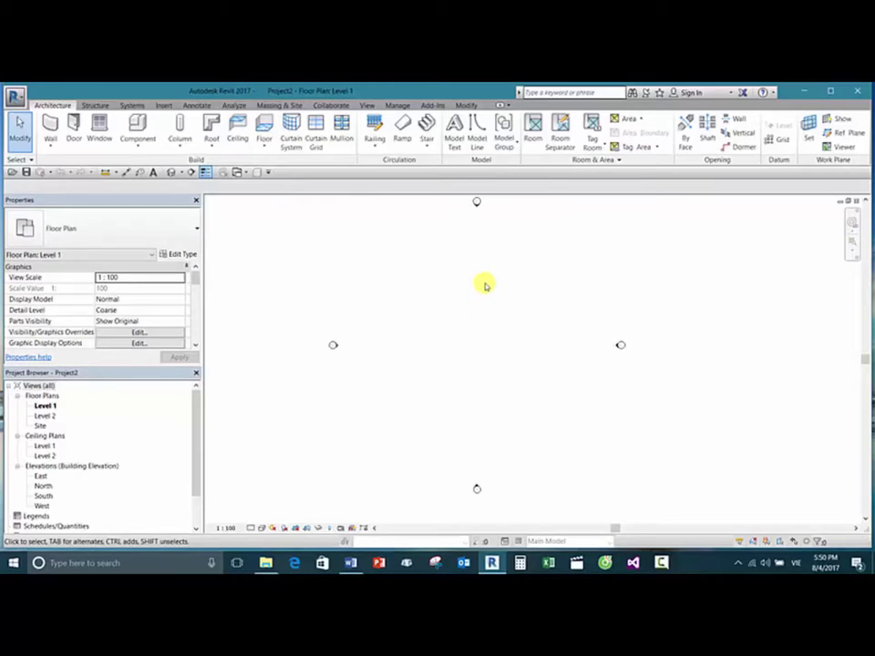
pyautogui.scroll(-1, 485, 285)
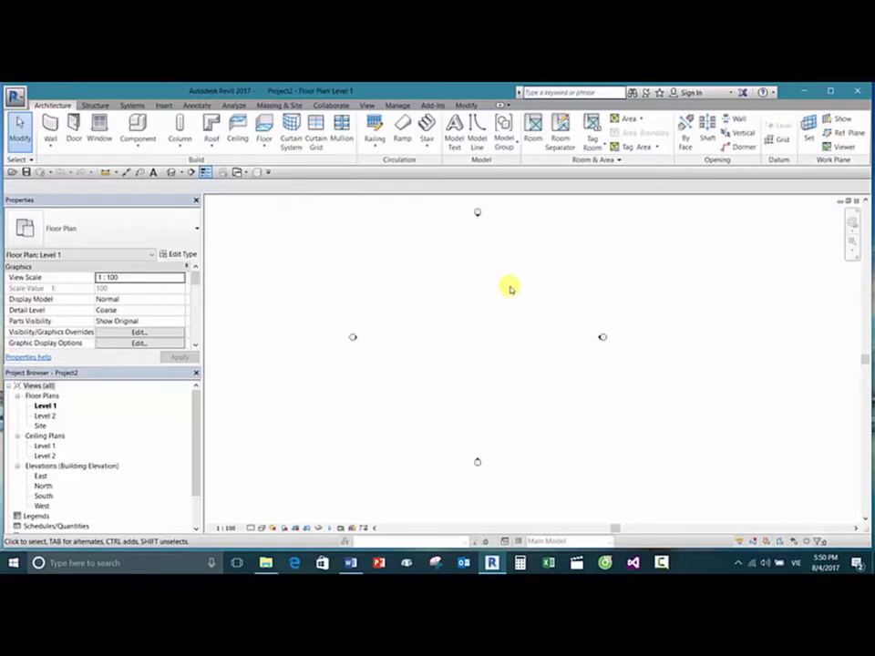
pyautogui.moveTo(508, 288)
pyautogui.mouseDown(button='middle')
pyautogui.moveTo(465, 309)
pyautogui.moveTo(492, 291)
pyautogui.mouseUp(button='middle')
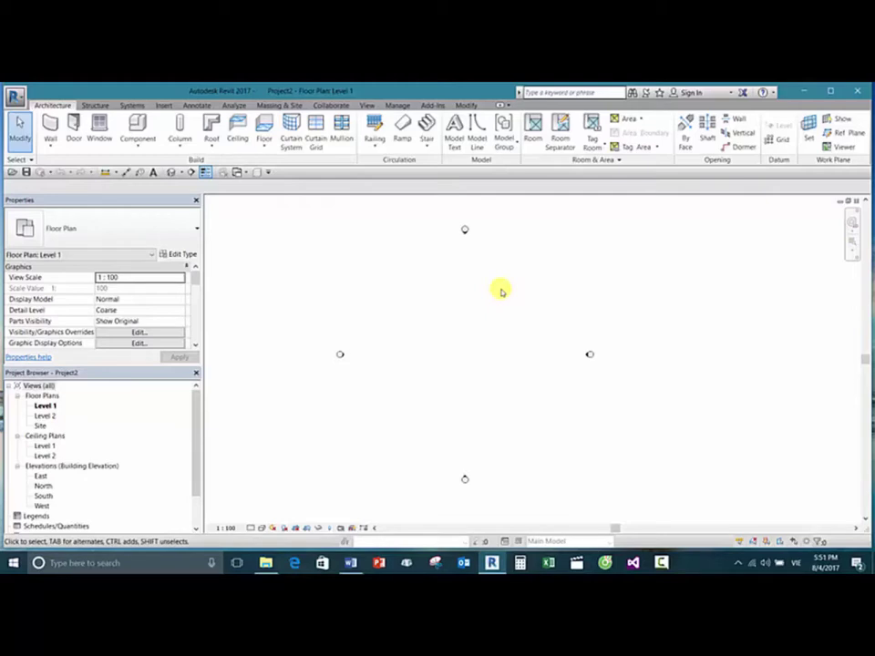
pyautogui.doubleClick(42, 486)
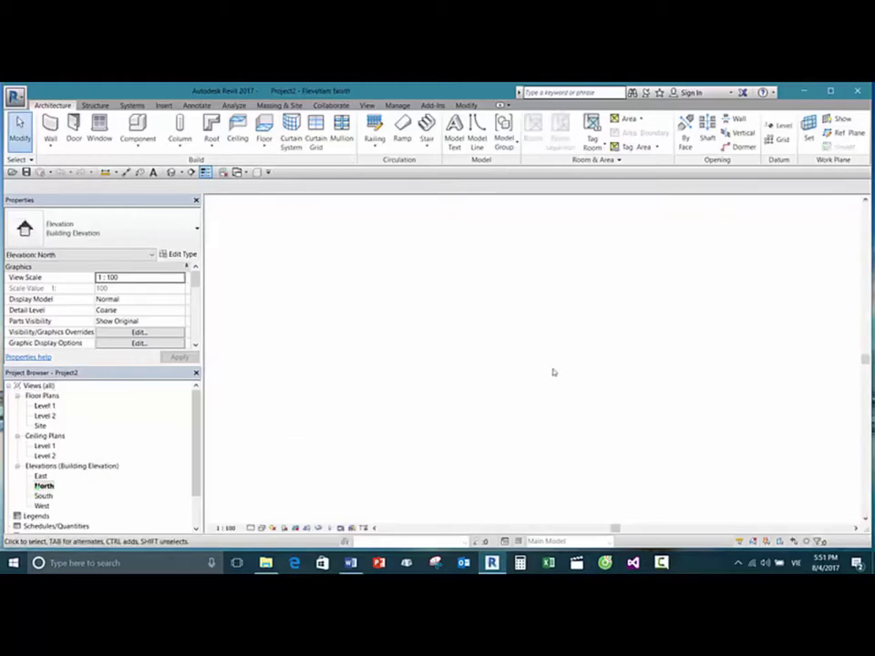
pyautogui.scroll(-3, 460, 383)
pyautogui.scroll(2, 463, 367)
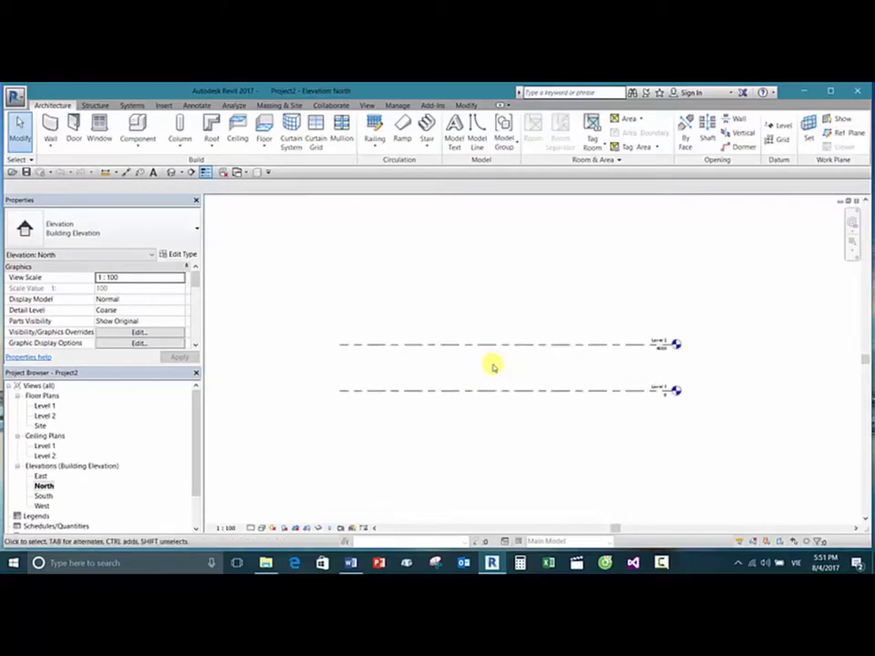
pyautogui.moveTo(497, 368); pyautogui.dragTo(492, 358, button='middle')
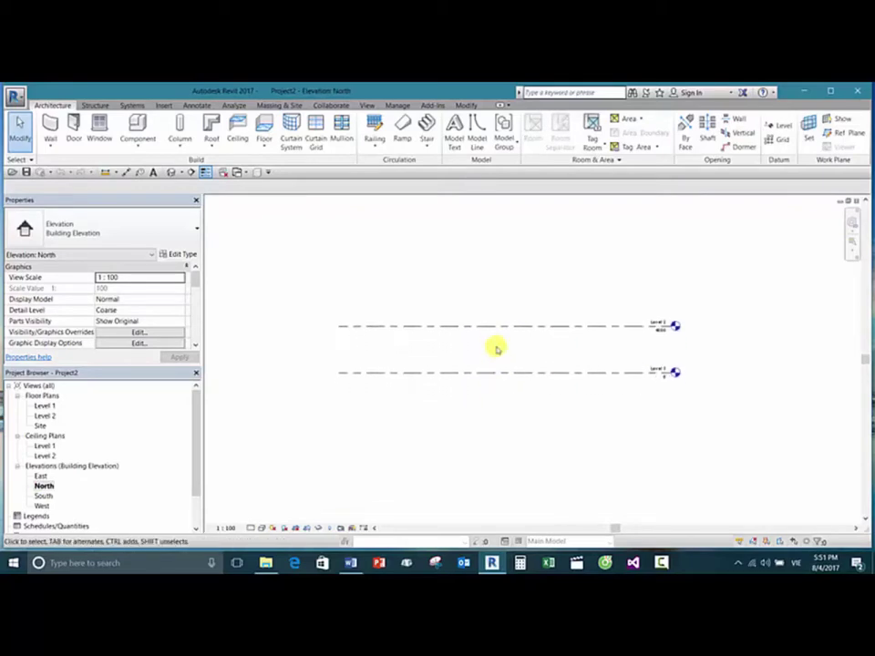
pyautogui.moveTo(525, 311); pyautogui.dragTo(485, 293, button='middle')
pyautogui.scroll(3, 591, 328)
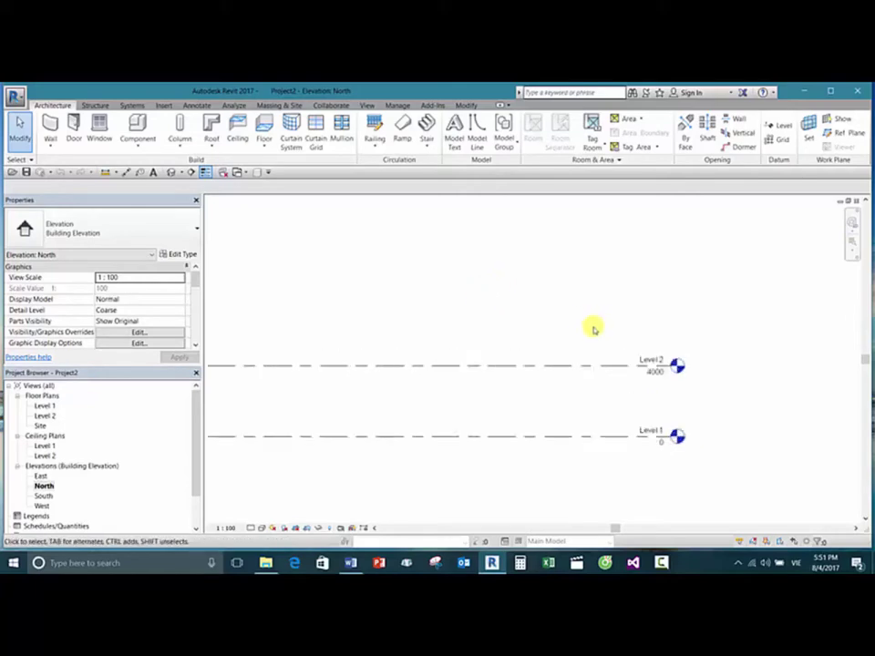
pyautogui.scroll(-1, 585, 319)
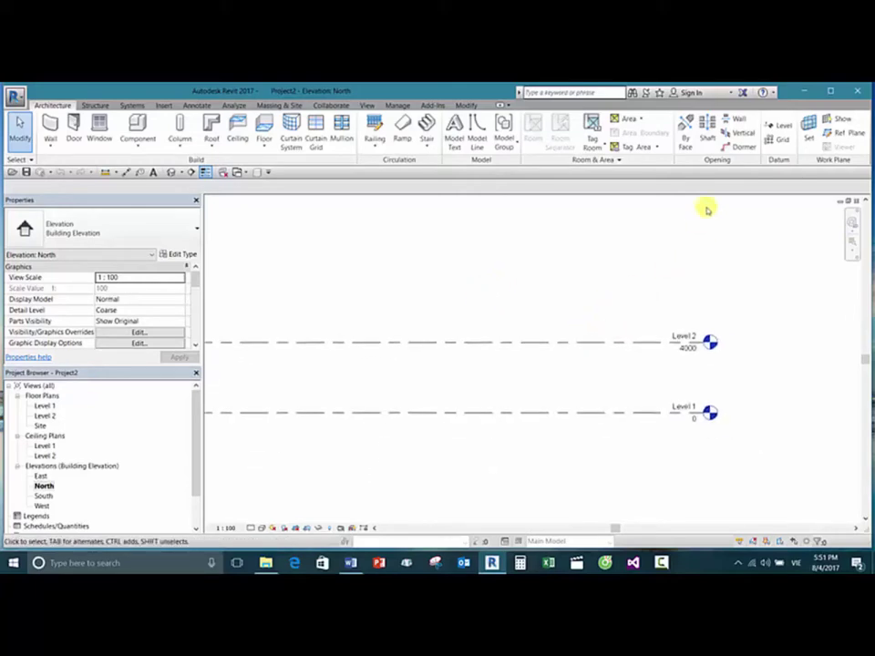
pyautogui.click(779, 128)
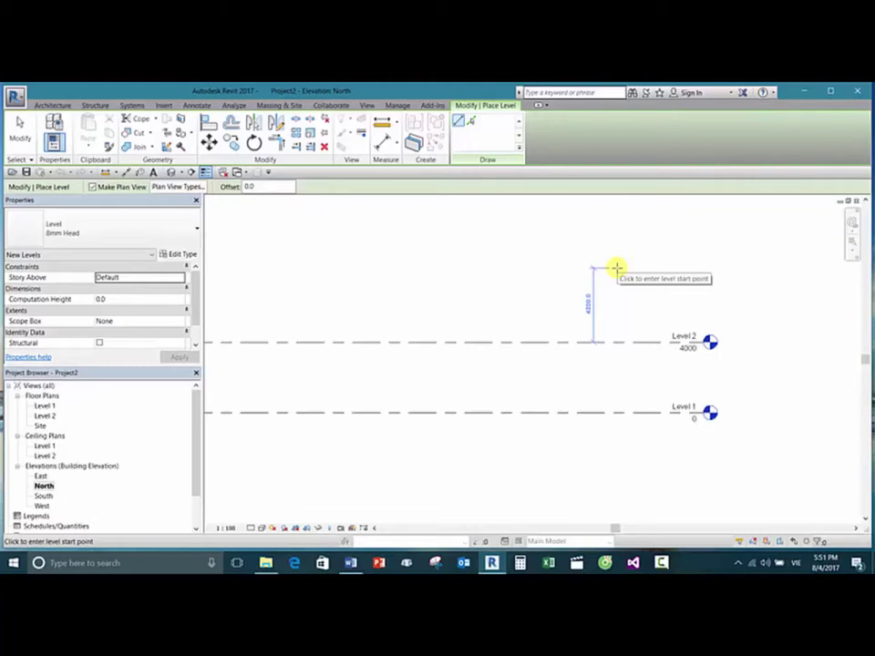
pyautogui.scroll(-1, 616, 267)
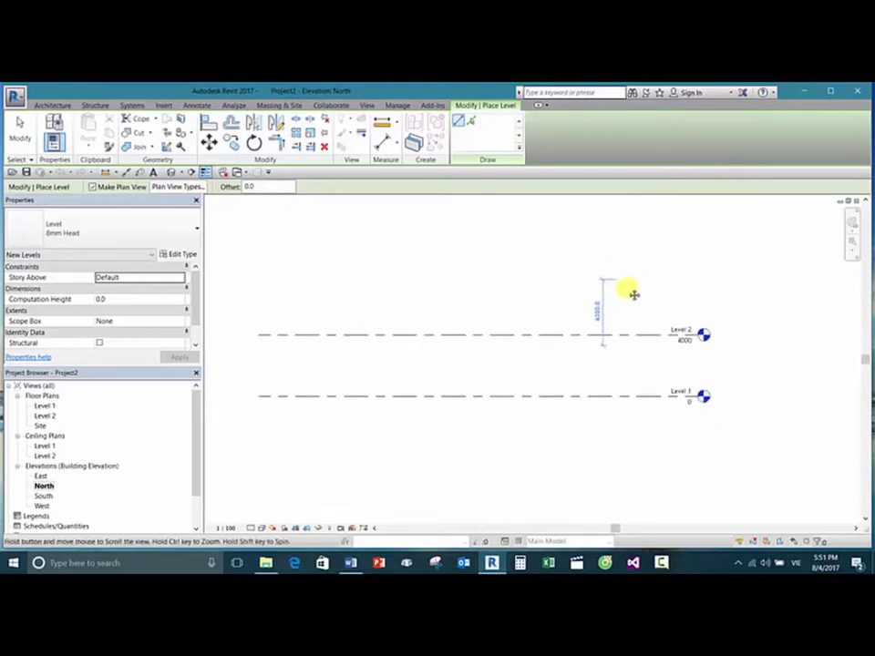
pyautogui.moveTo(631, 293)
pyautogui.mouseDown(button='middle')
pyautogui.moveTo(638, 299)
pyautogui.moveTo(631, 292)
pyautogui.mouseUp(button='middle')
pyautogui.scroll(1, 620, 300)
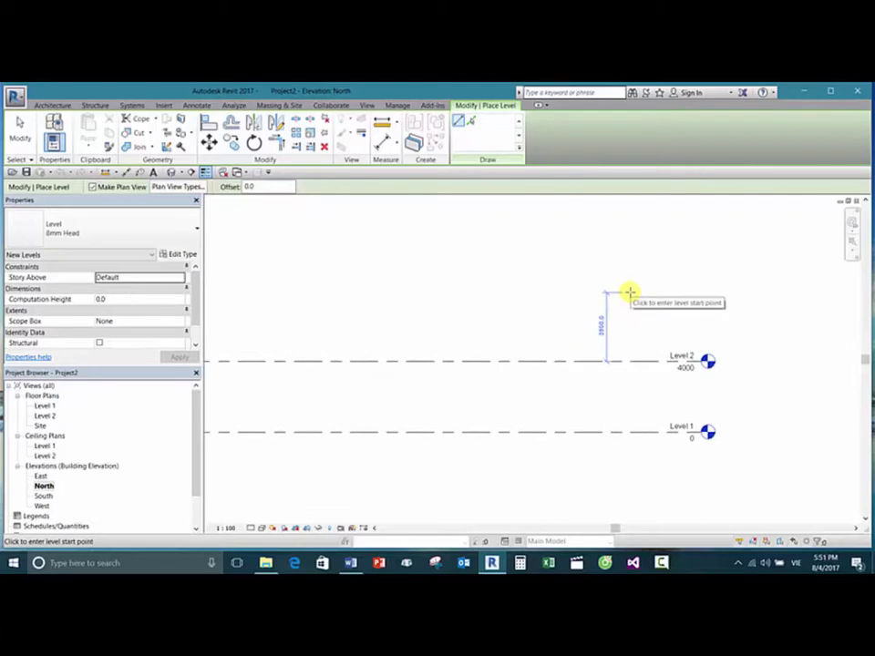
pyautogui.scroll(-2, 607, 283)
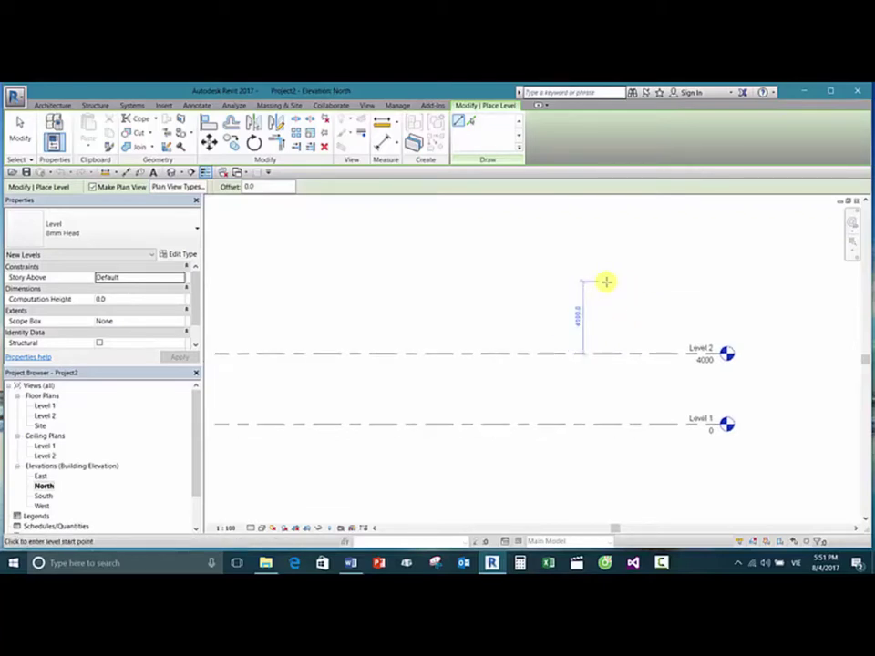
pyautogui.moveTo(608, 278); pyautogui.dragTo(609, 289, button='middle')
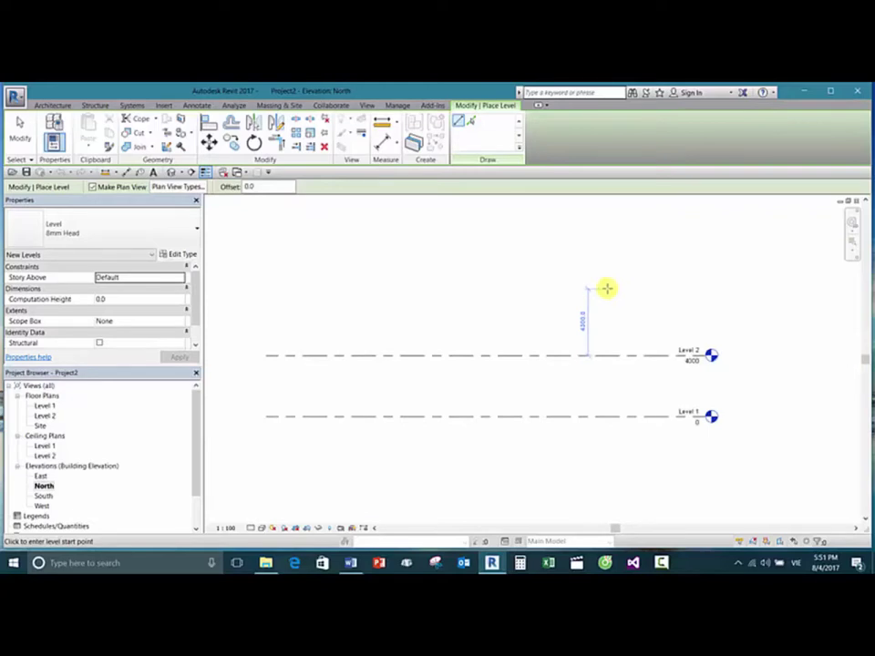
pyautogui.moveTo(633, 285); pyautogui.dragTo(617, 282, button='middle')
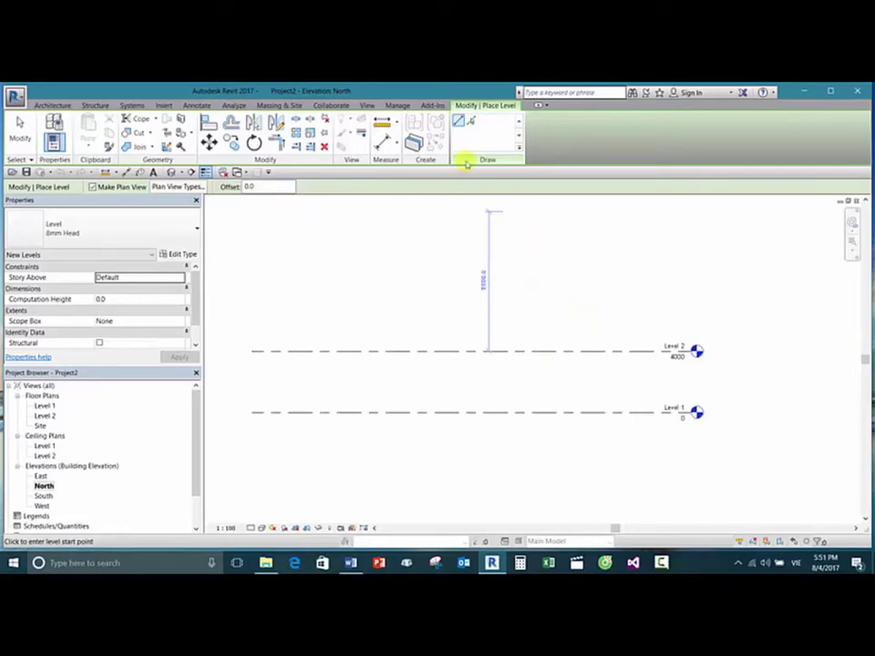
# Step: Pick the Level 2 line with a 3300 offset to create Level 3 at 7300
pyautogui.click(471, 121)
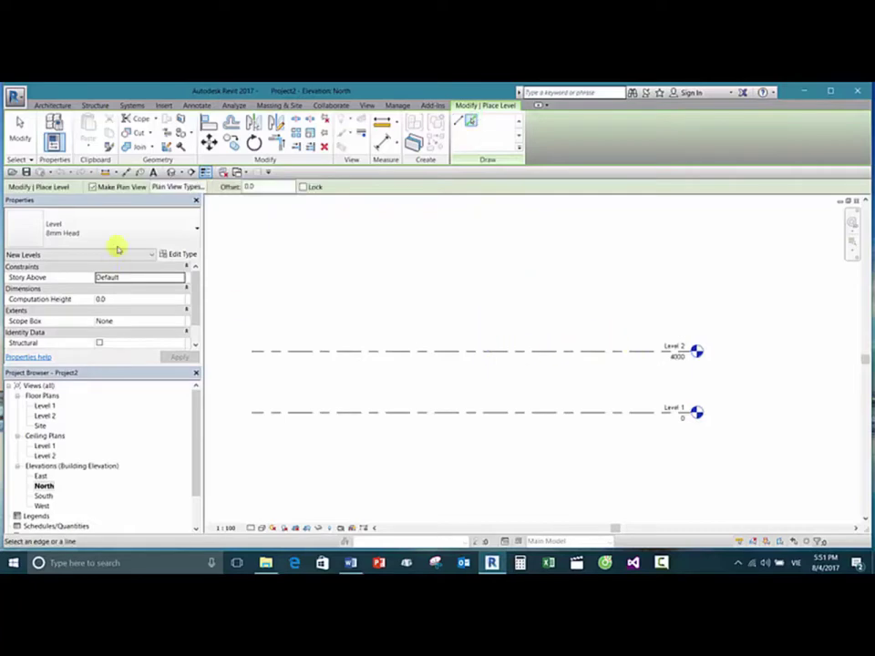
pyautogui.click(260, 187)
pyautogui.write('1')
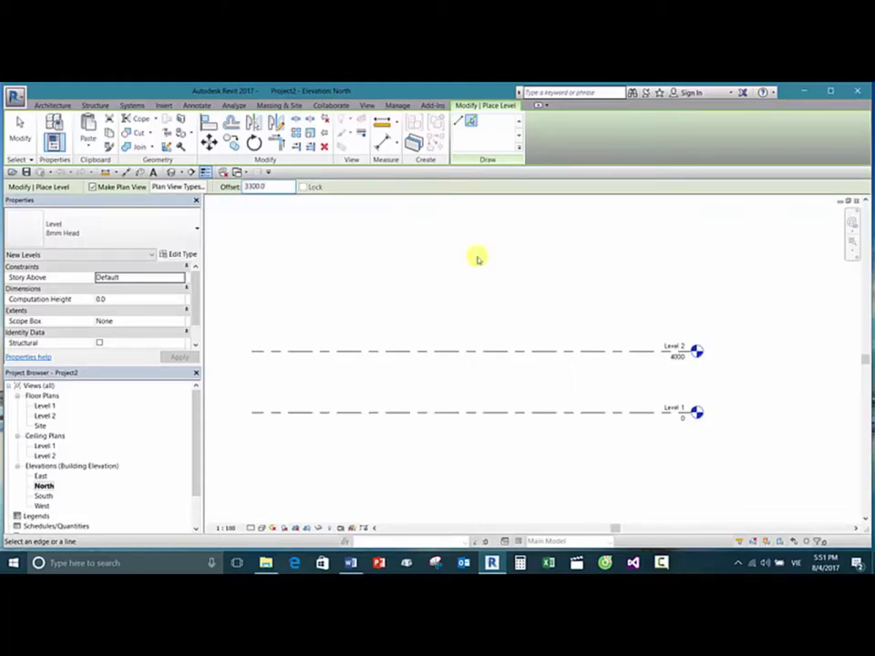
pyautogui.click(547, 349)
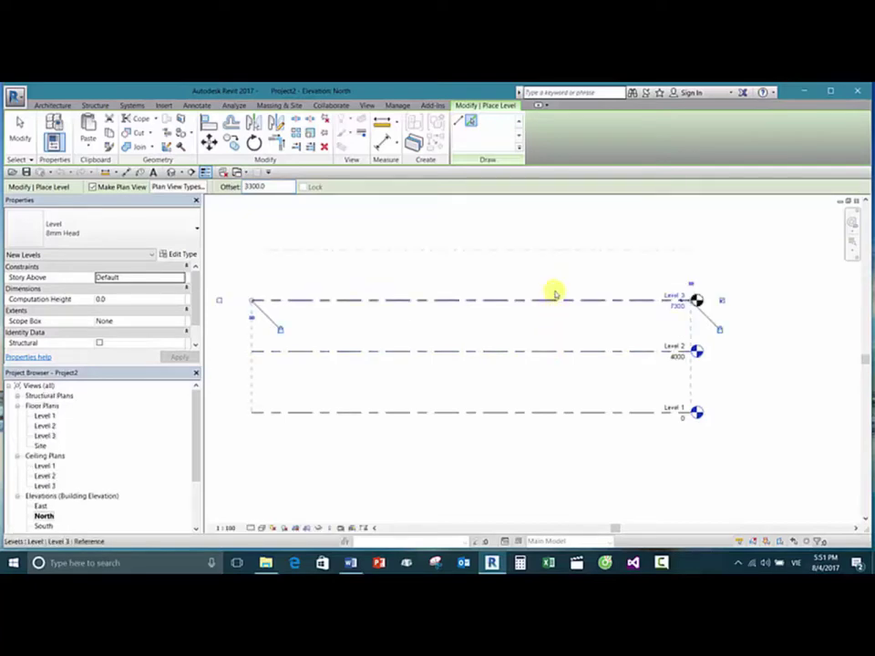
pyautogui.press('Escape')
pyautogui.press('Escape')
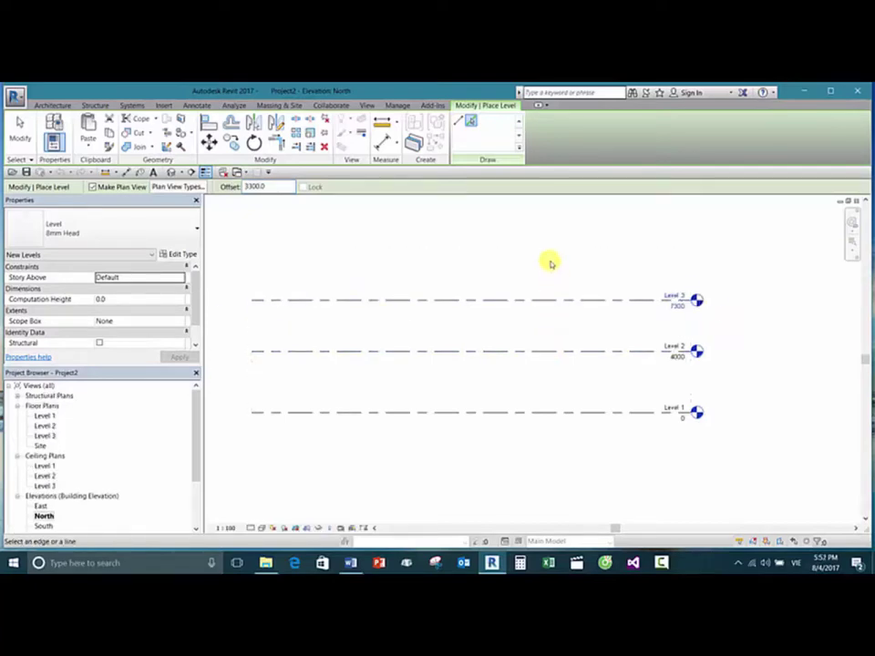
pyautogui.click(546, 301)
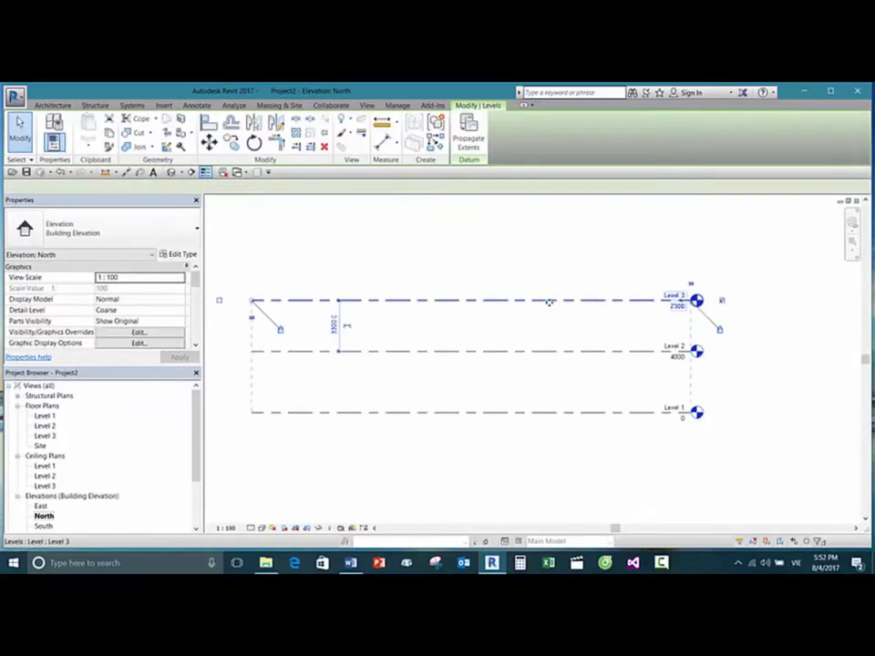
pyautogui.click(537, 248)
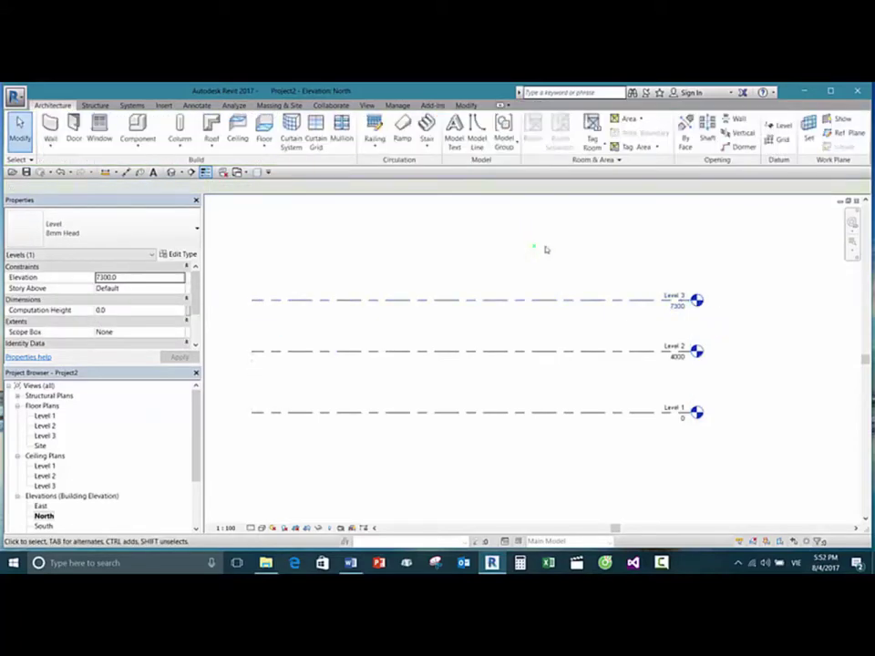
# Step: Start another Pick Lines level placement, adjust the offset value, then cancel it
pyautogui.click(781, 128)
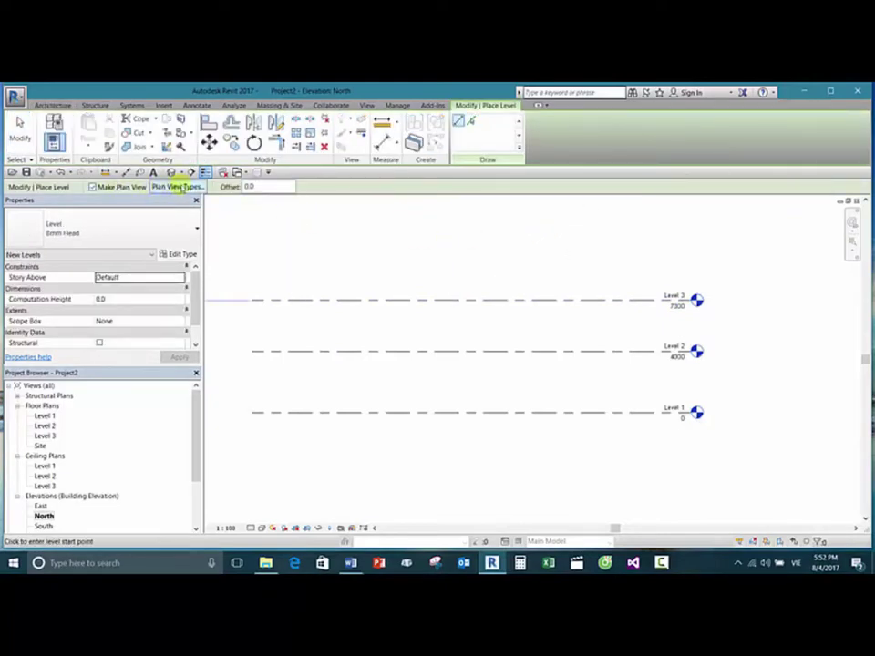
pyautogui.click(471, 124)
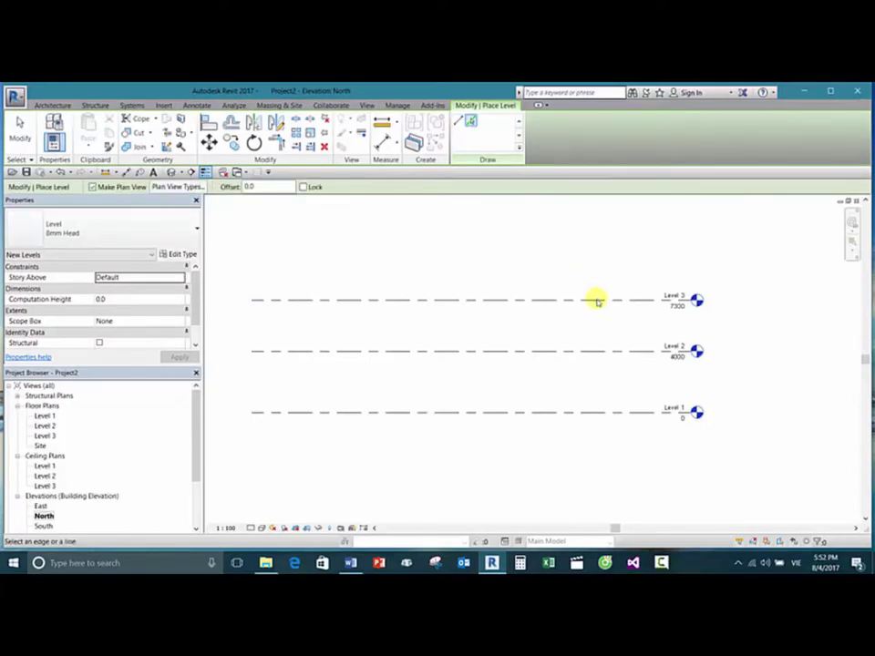
pyautogui.moveTo(615, 306); pyautogui.dragTo(621, 343, button='middle')
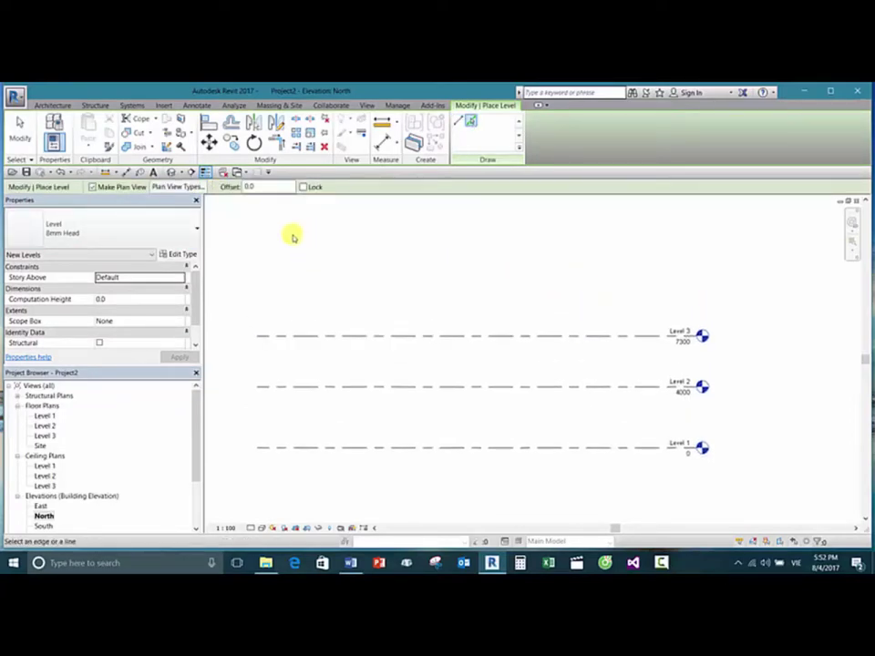
pyautogui.doubleClick(274, 187)
pyautogui.click(219, 189)
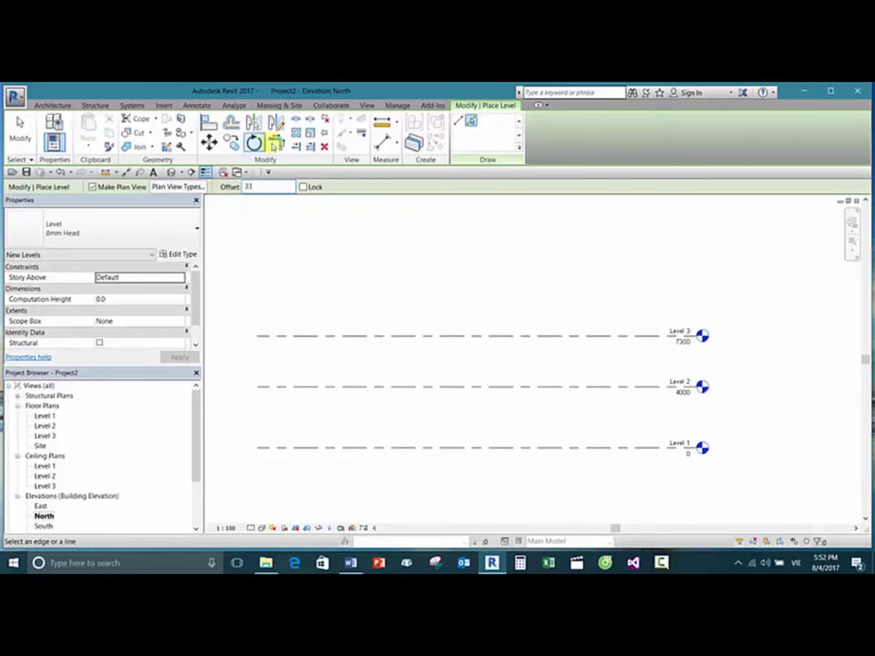
pyautogui.click(346, 256)
pyautogui.doubleClick(266, 187)
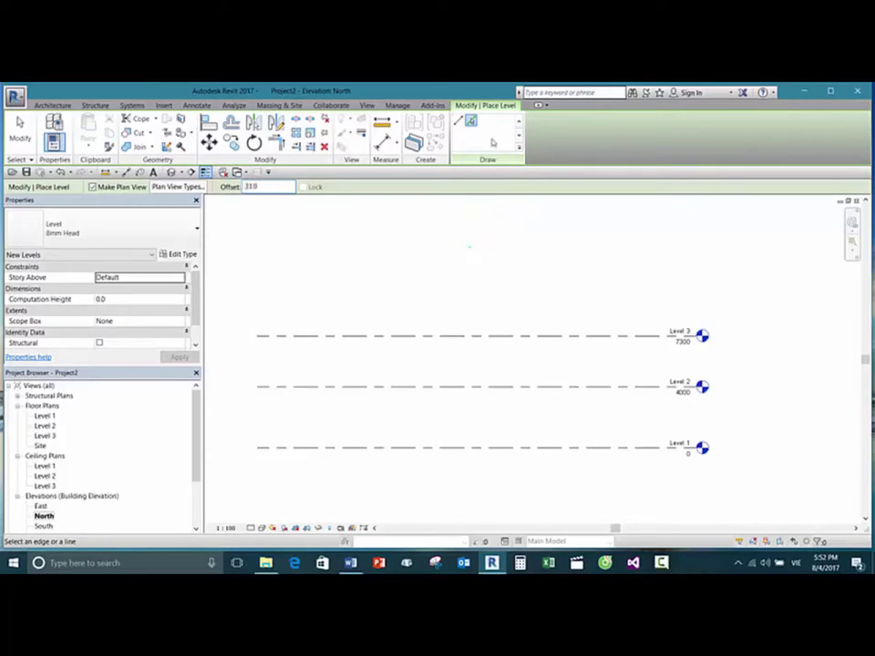
pyautogui.press('Escape')
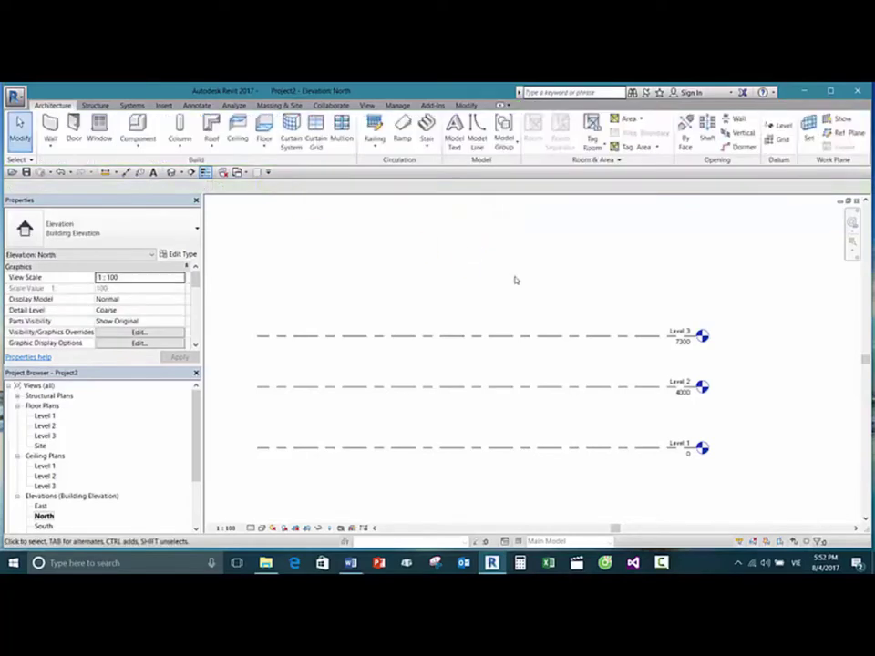
pyautogui.scroll(-1, 547, 288)
pyautogui.scroll(1, 556, 308)
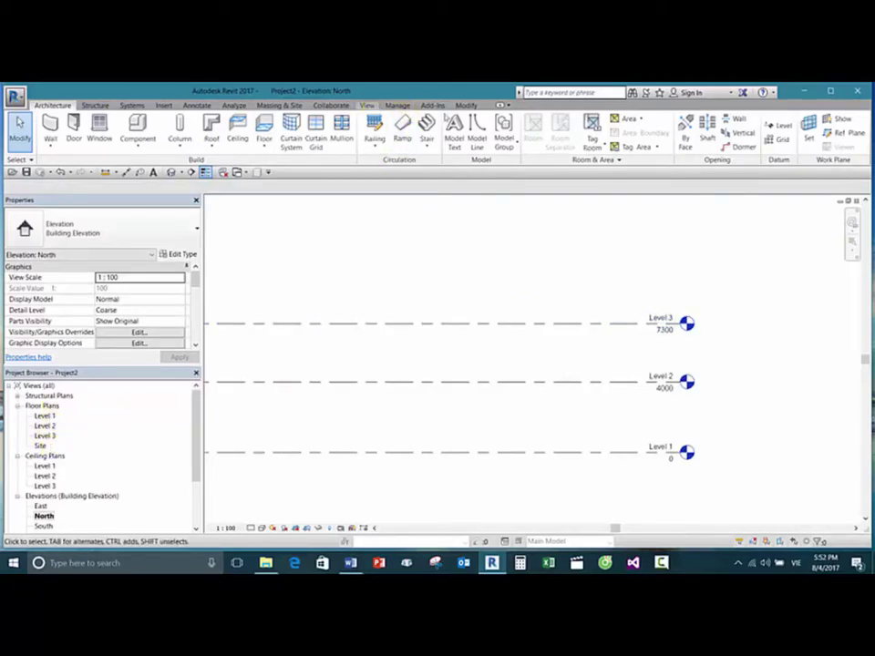
pyautogui.click(366, 105)
pyautogui.click(429, 119)
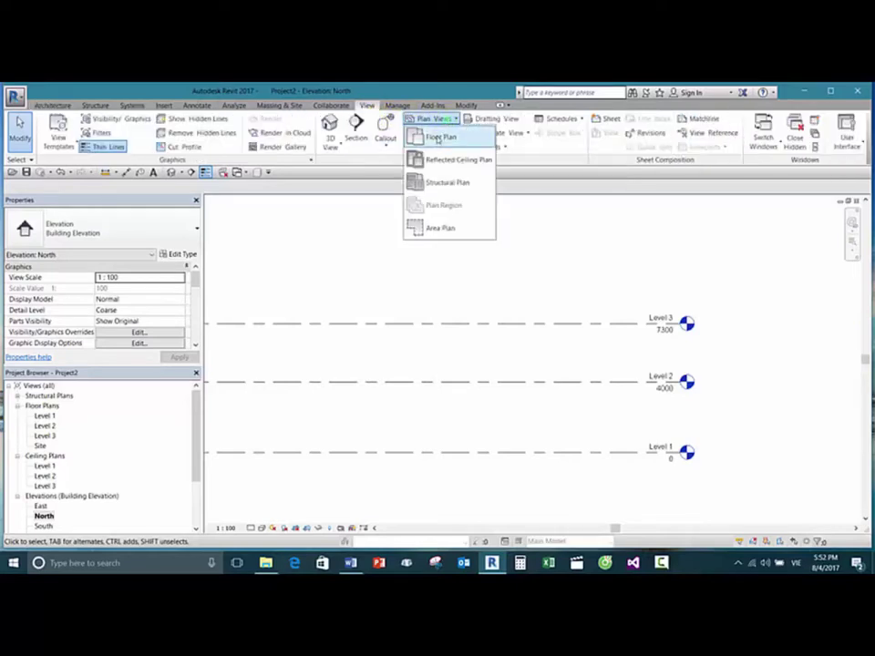
pyautogui.click(439, 137)
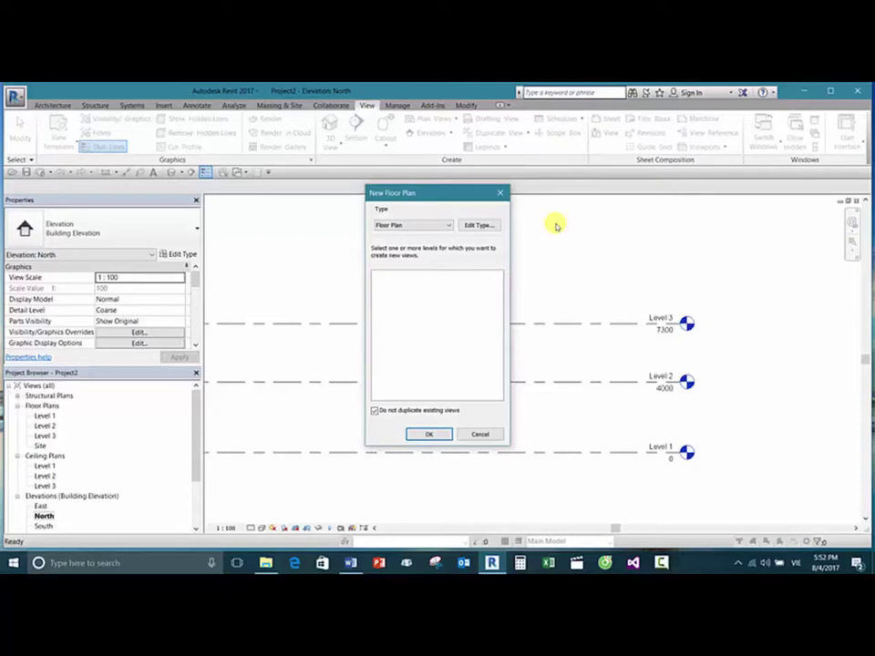
pyautogui.click(499, 193)
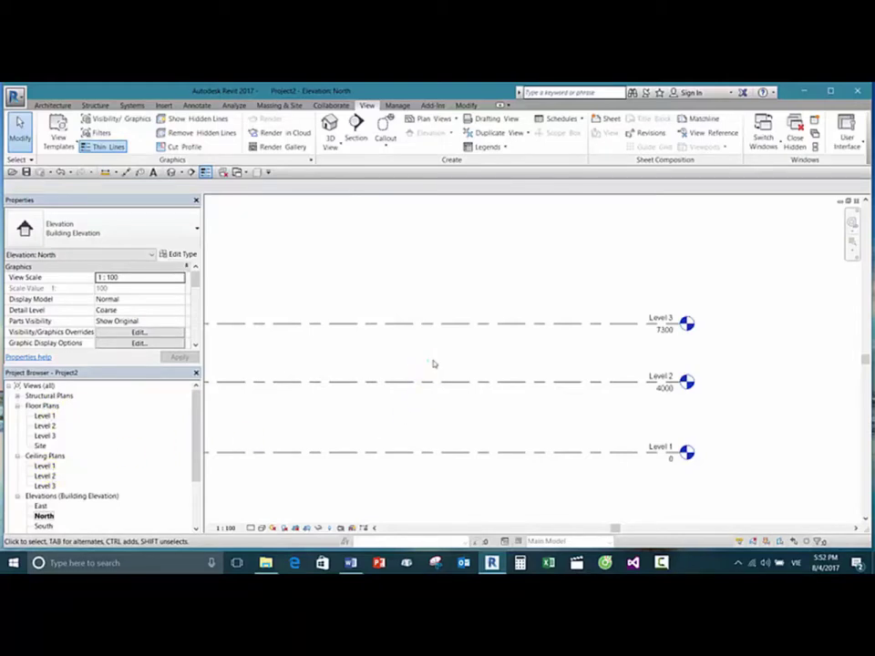
pyautogui.scroll(-1, 434, 360)
pyautogui.click(556, 328)
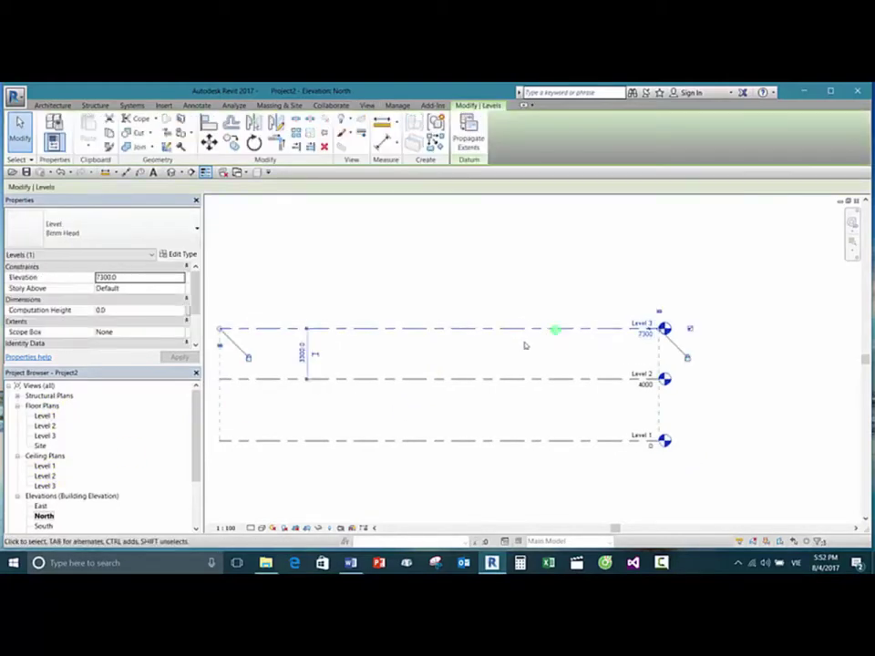
pyautogui.click(552, 313)
pyautogui.scroll(2, 552, 312)
pyautogui.moveTo(552, 313); pyautogui.dragTo(547, 285, button='middle')
pyautogui.click(536, 320)
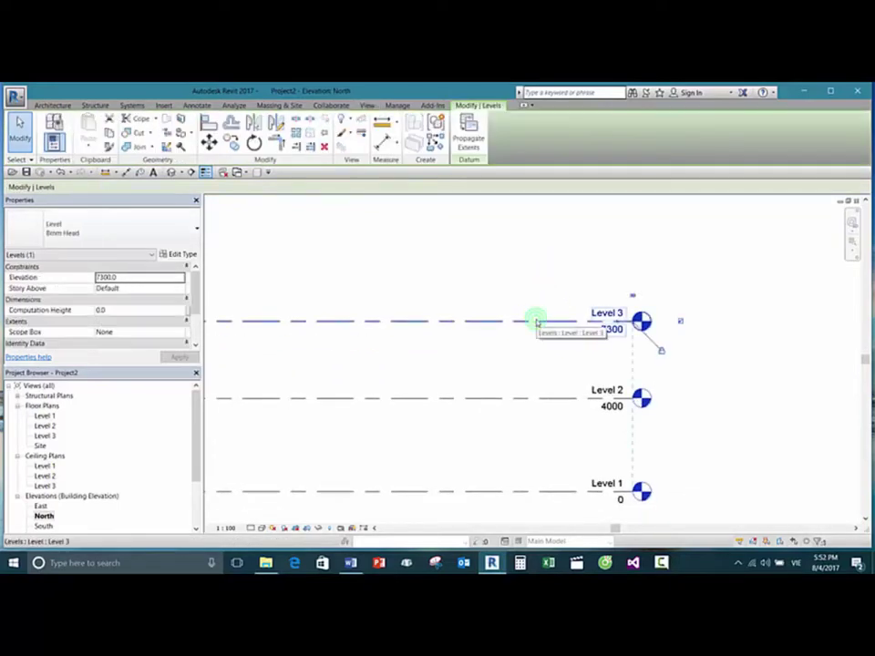
pyautogui.press('c')
pyautogui.press('o')
pyautogui.click(536, 320)
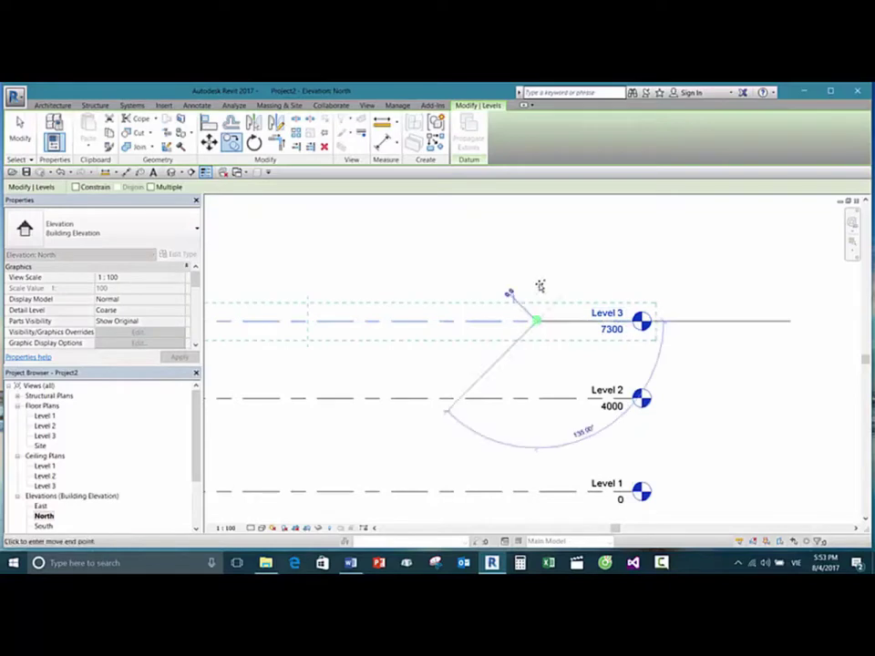
pyautogui.write('3300')
pyautogui.press('Return')
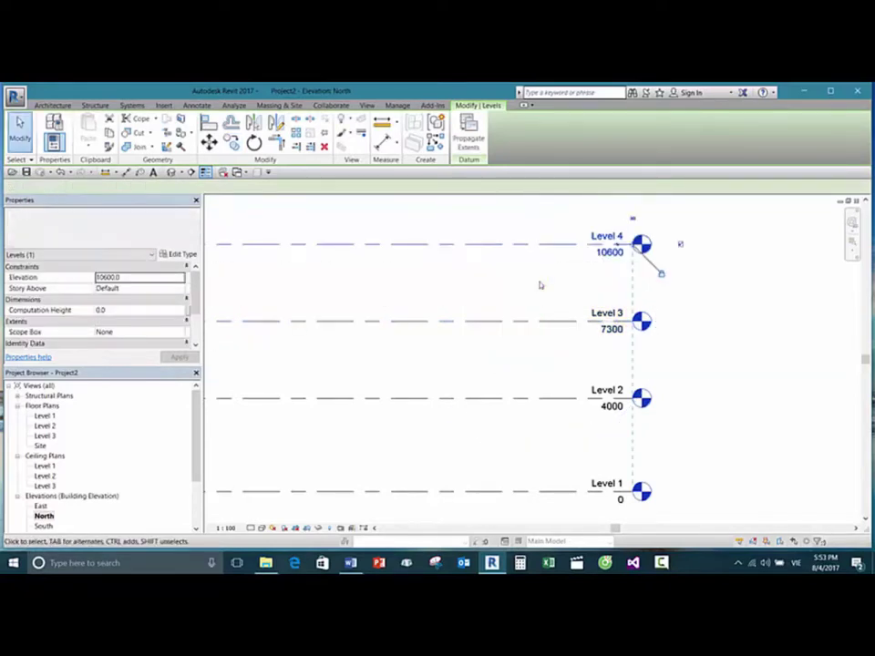
pyautogui.press('Escape')
pyautogui.scroll(-1, 539, 285)
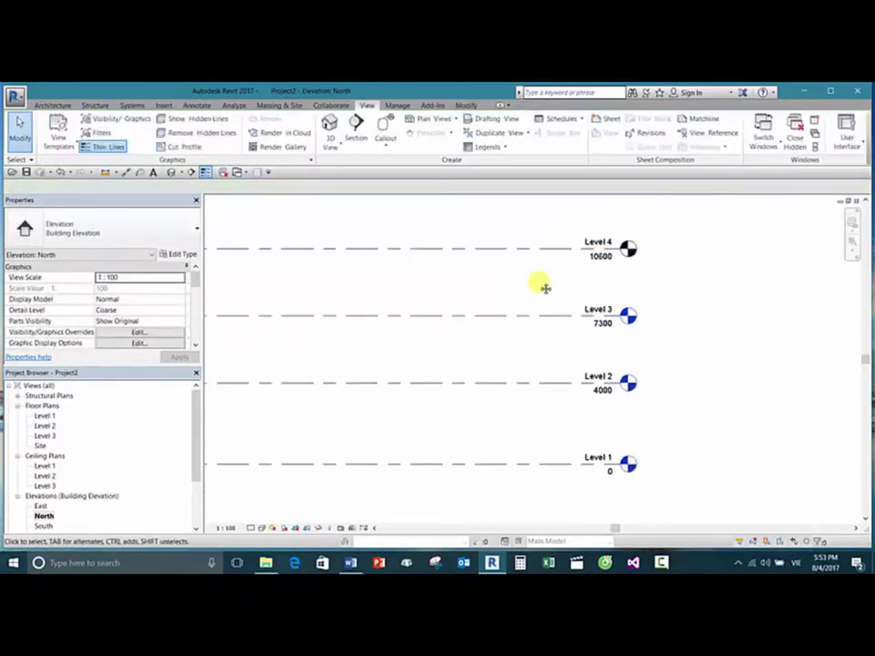
pyautogui.moveTo(560, 287)
pyautogui.mouseDown(button='middle')
pyautogui.moveTo(572, 291)
pyautogui.moveTo(564, 287)
pyautogui.mouseUp(button='middle')
pyautogui.scroll(-1, 542, 310)
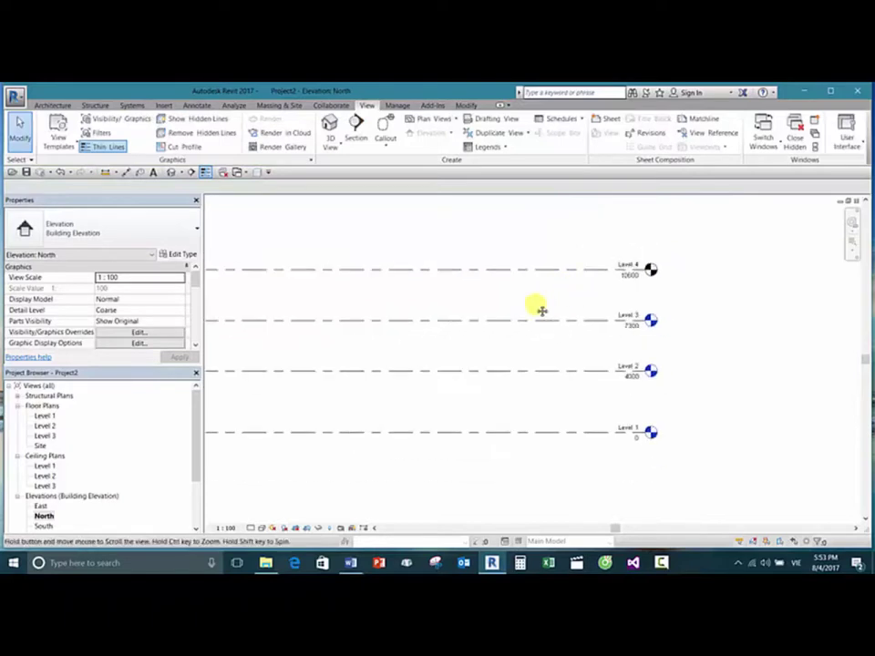
pyautogui.scroll(1, 548, 318)
pyautogui.scroll(1, 609, 287)
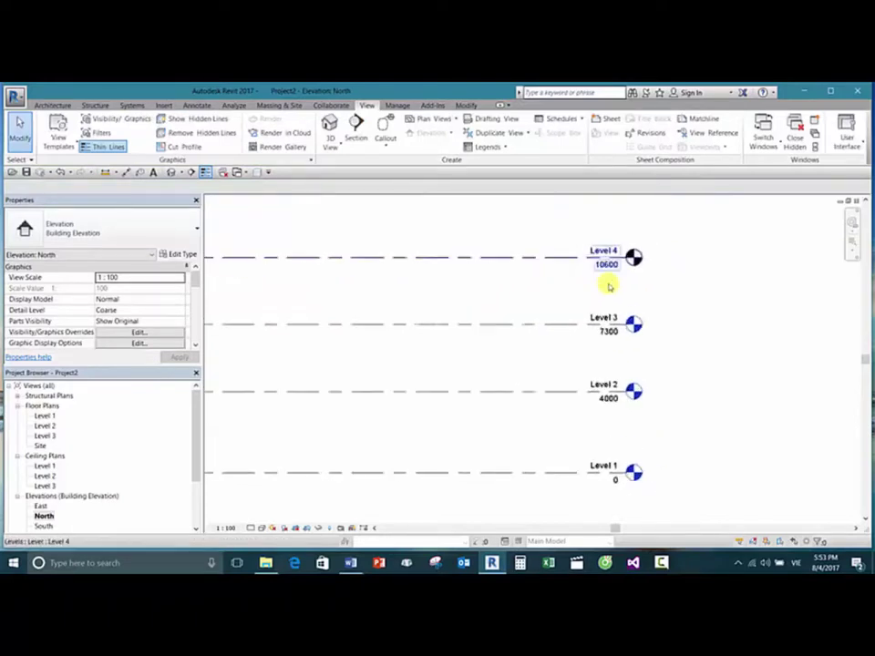
pyautogui.scroll(1, 557, 293)
pyautogui.scroll(-1, 542, 298)
pyautogui.moveTo(547, 306); pyautogui.dragTo(584, 299, button='middle')
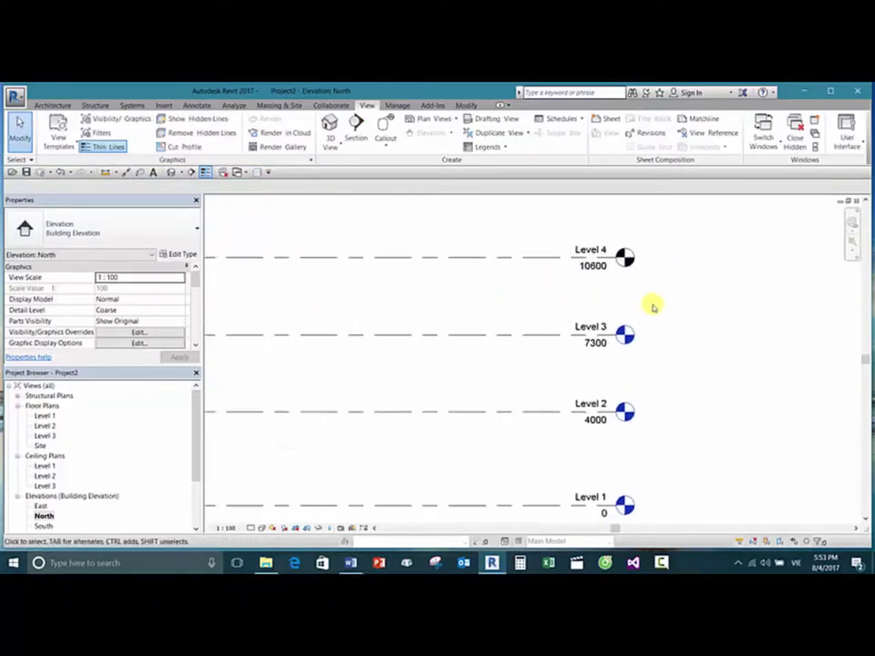
pyautogui.moveTo(686, 297)
pyautogui.mouseDown(button='middle')
pyautogui.moveTo(661, 271)
pyautogui.moveTo(671, 284)
pyautogui.mouseUp(button='middle')
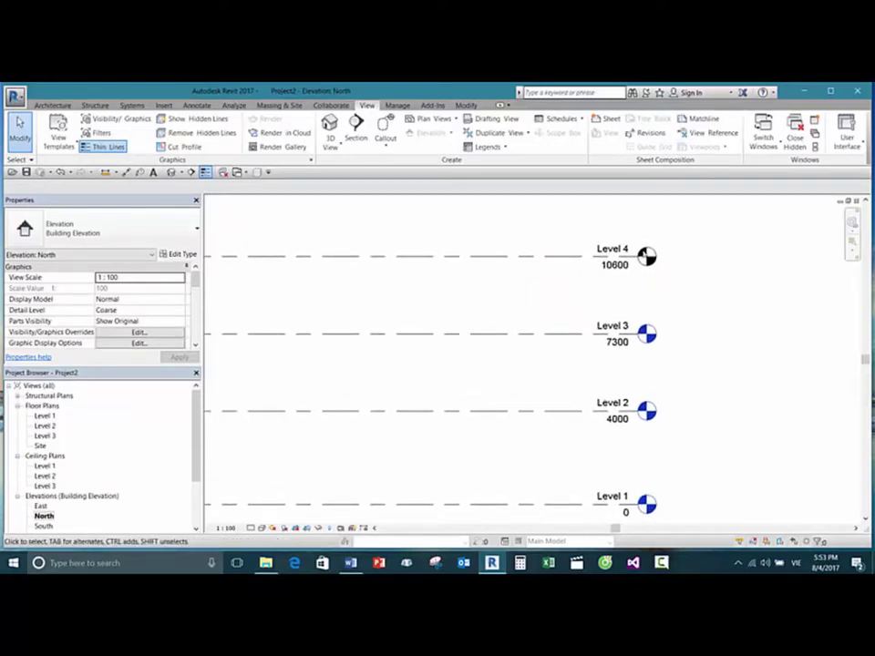
pyautogui.click(646, 256)
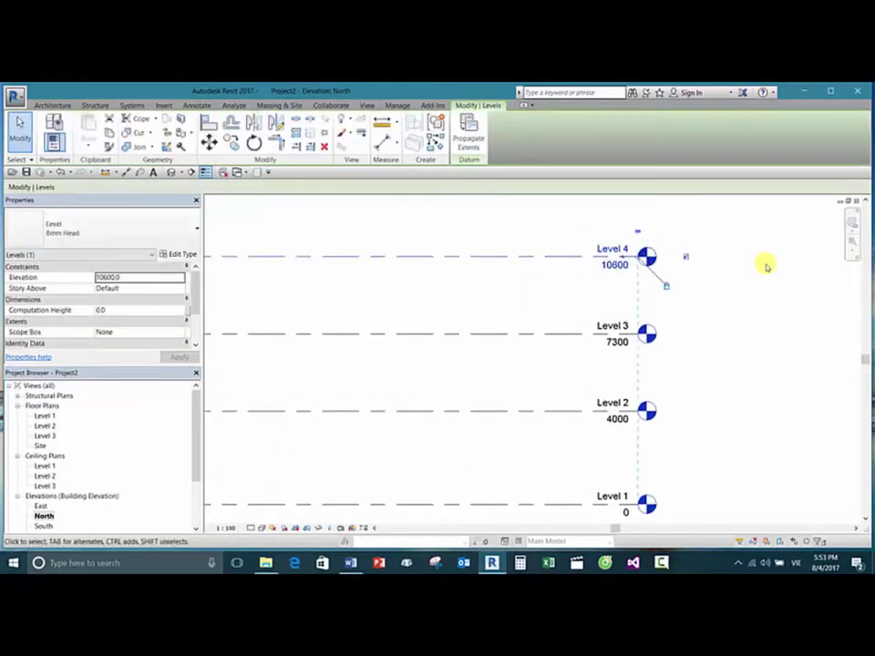
pyautogui.click(767, 267)
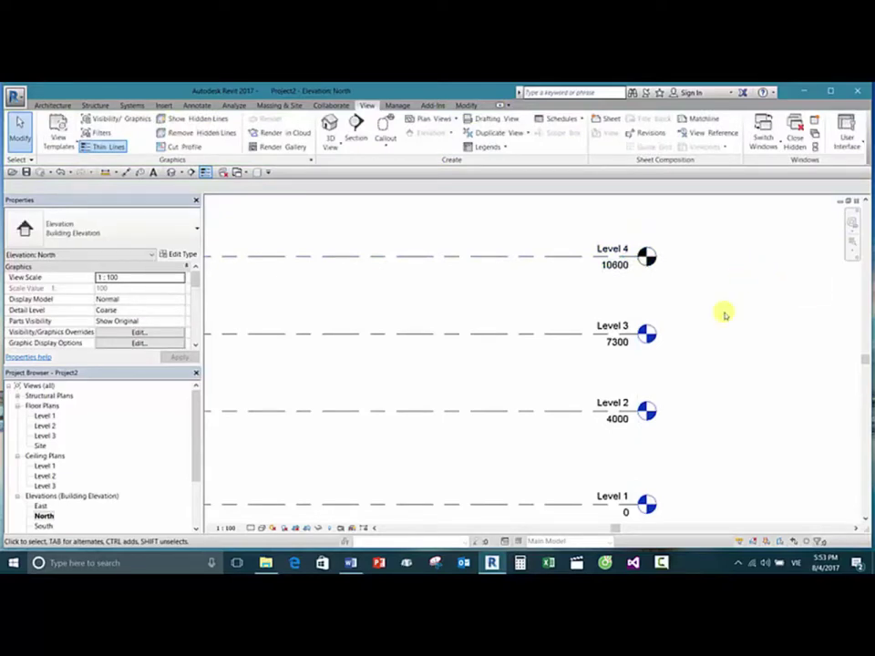
pyautogui.moveTo(711, 292); pyautogui.dragTo(756, 301, button='middle')
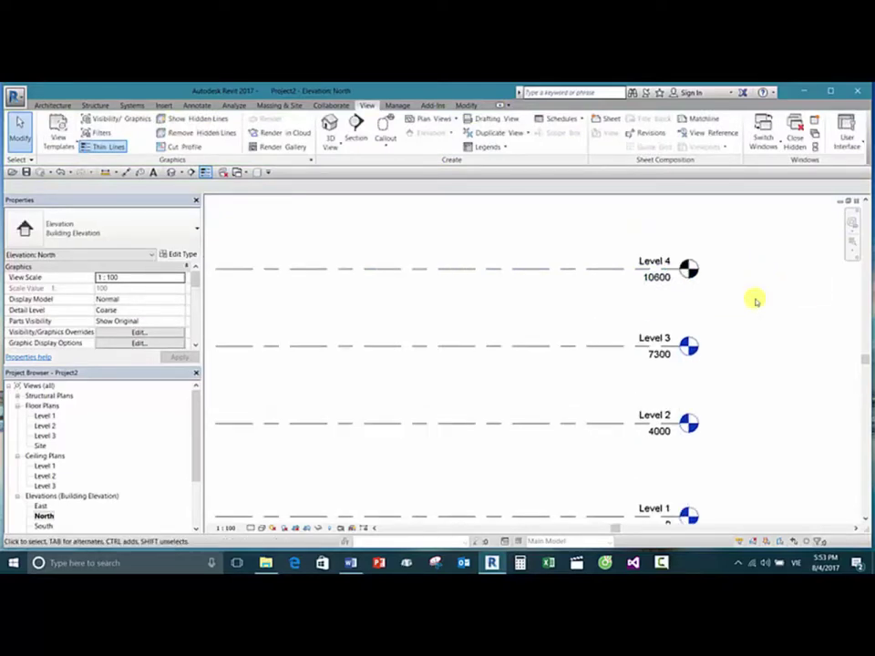
pyautogui.moveTo(750, 306); pyautogui.dragTo(570, 244)
pyautogui.click(570, 244)
pyautogui.moveTo(561, 245); pyautogui.dragTo(596, 246, button='middle')
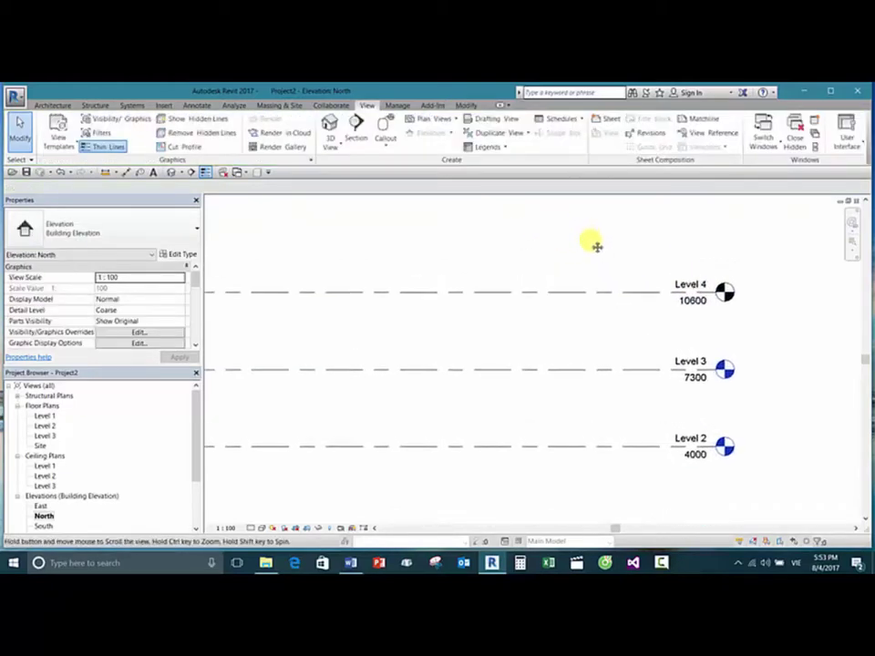
# Step: Select and deselect the Level 4 line, then zoom and pan the North elevation
pyautogui.click(564, 292)
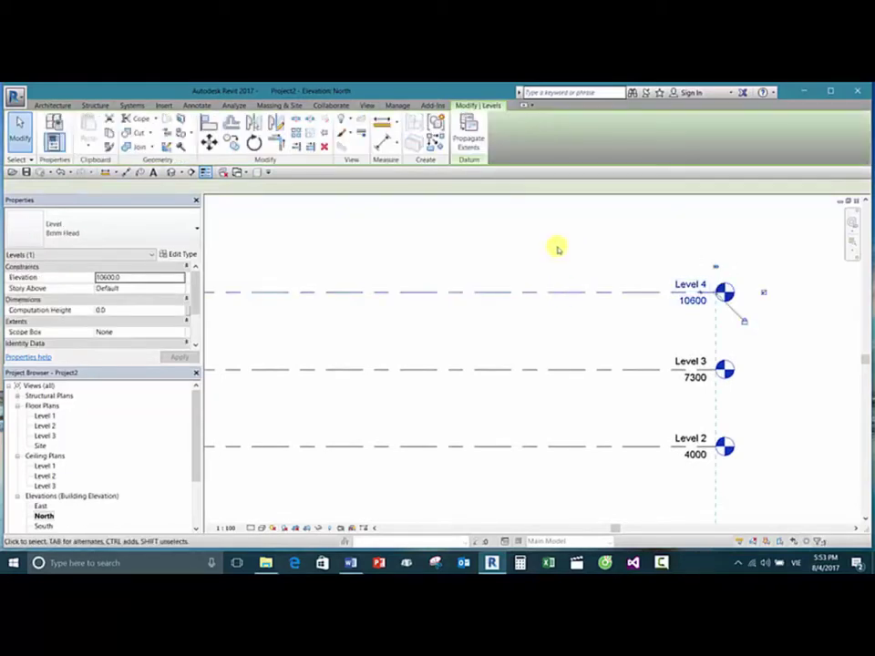
pyautogui.click(539, 244)
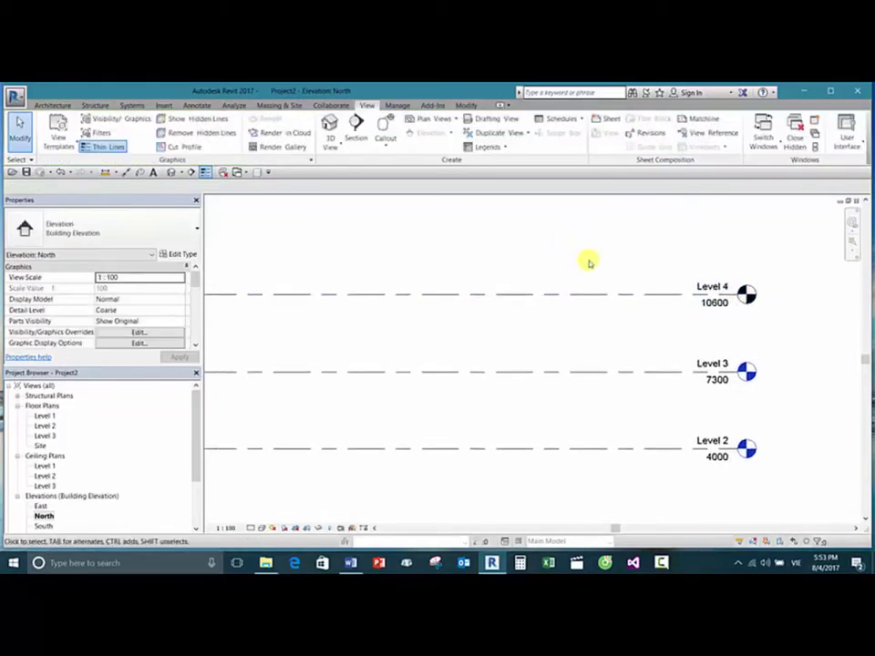
pyautogui.moveTo(588, 259); pyautogui.dragTo(568, 266, button='middle')
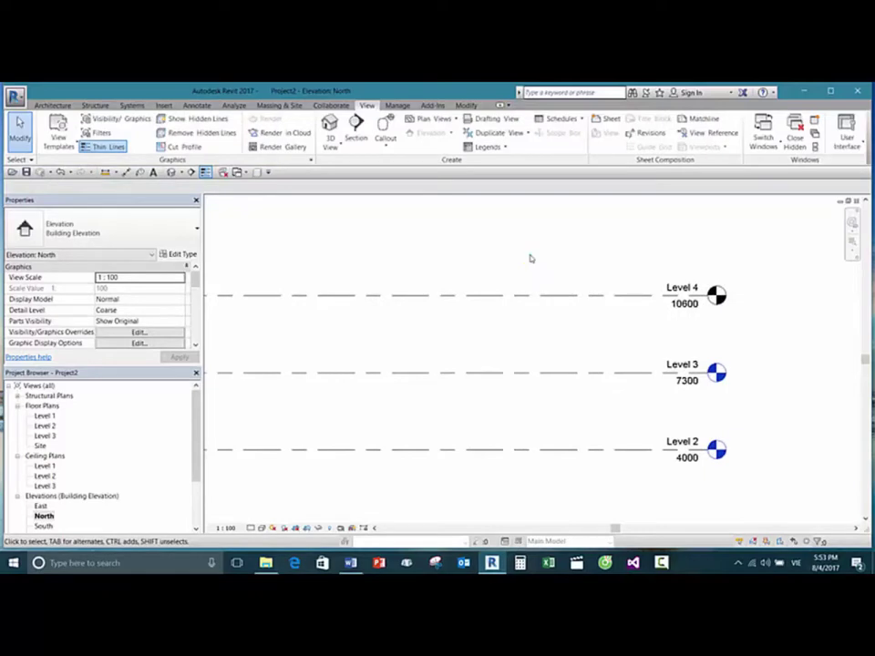
pyautogui.scroll(-1, 541, 264)
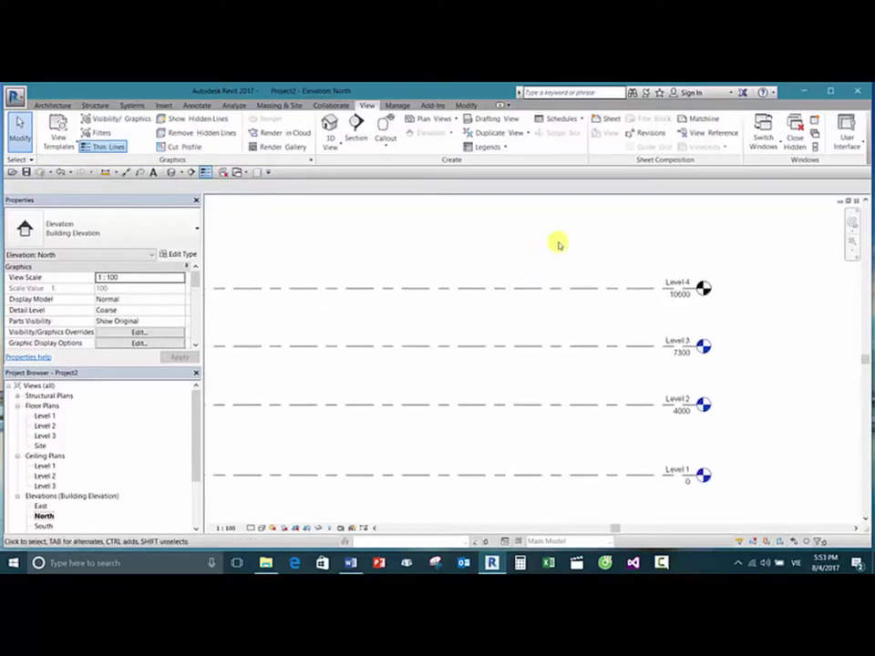
pyautogui.scroll(-1, 566, 256)
pyautogui.moveTo(568, 256); pyautogui.dragTo(557, 259, button='middle')
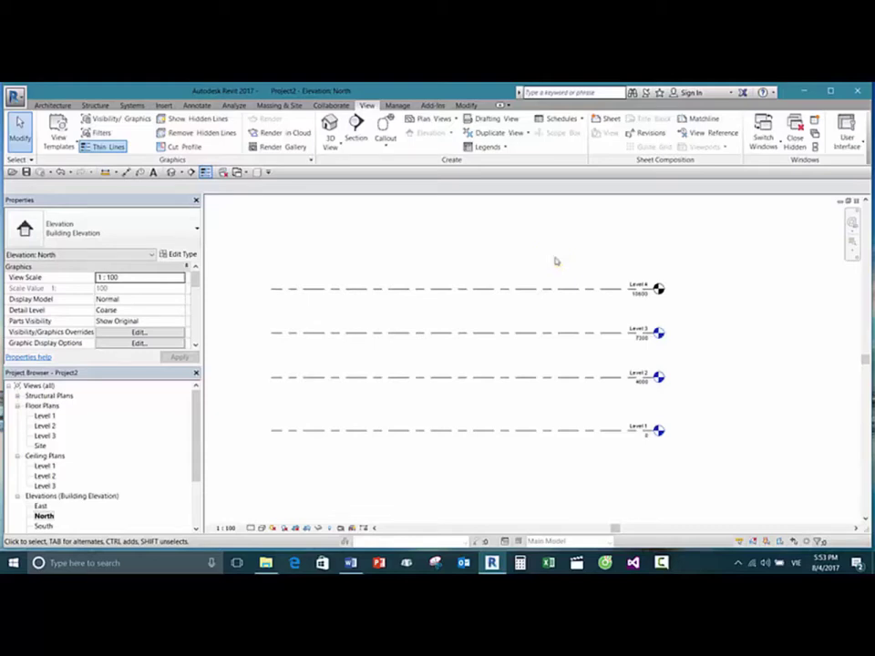
pyautogui.scroll(2, 565, 264)
pyautogui.moveTo(569, 266); pyautogui.dragTo(586, 236, button='middle')
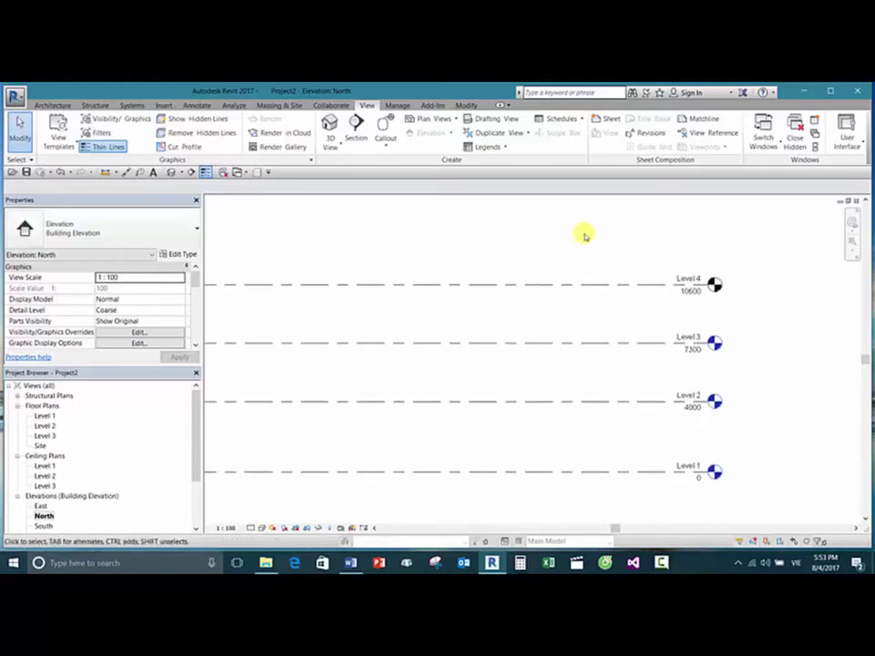
# Step: Zoom and pan the North elevation to frame all four levels
pyautogui.scroll(-1, 583, 238)
pyautogui.scroll(2, 468, 306)
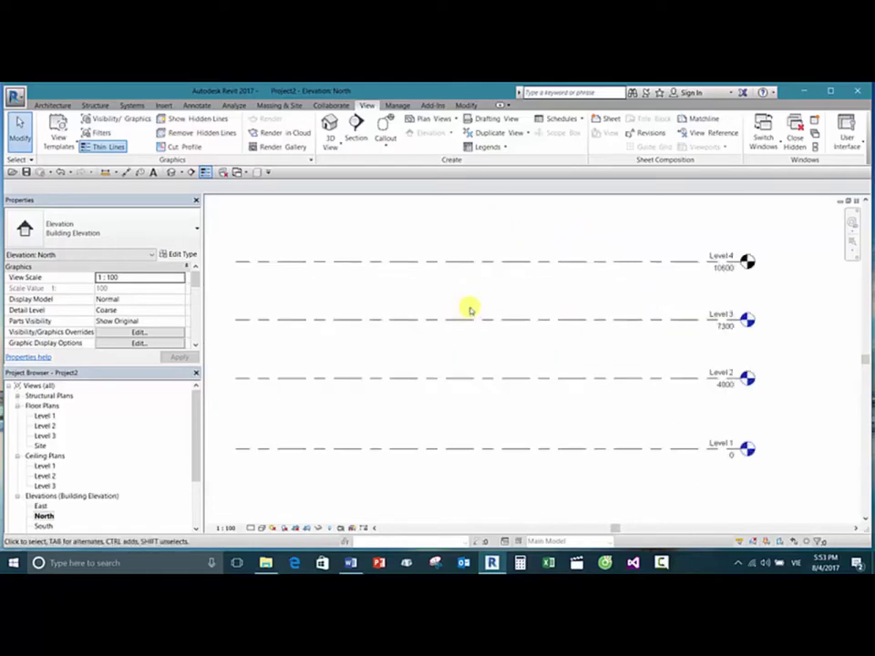
pyautogui.scroll(-1, 534, 338)
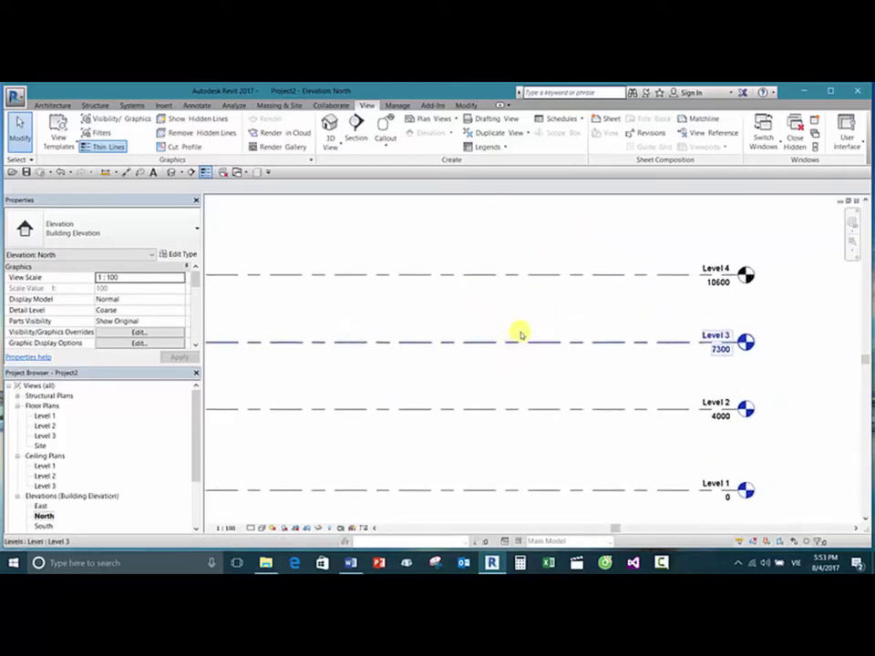
pyautogui.scroll(-1, 527, 326)
pyautogui.moveTo(527, 327); pyautogui.dragTo(541, 366, button='middle')
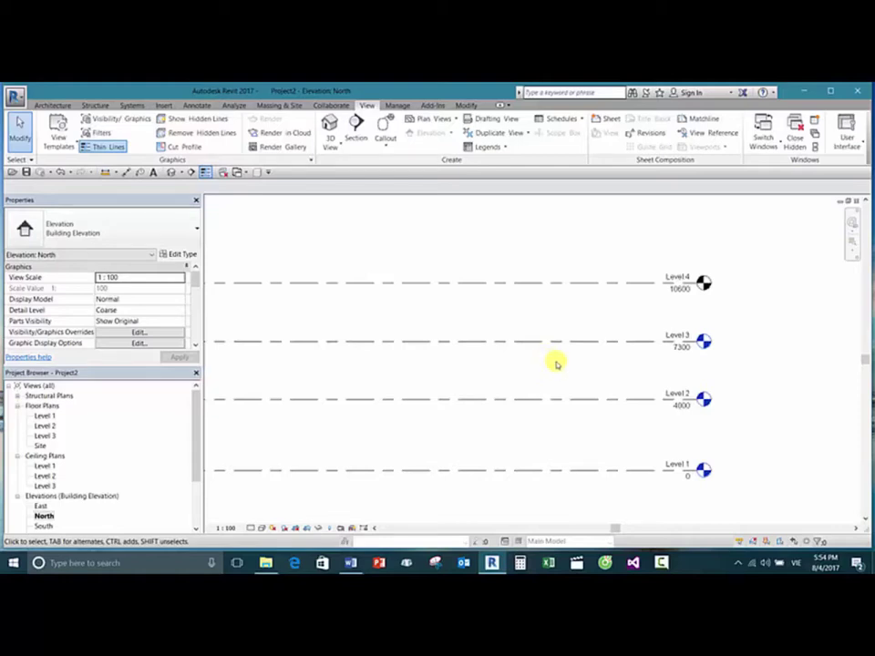
pyautogui.scroll(-2, 557, 323)
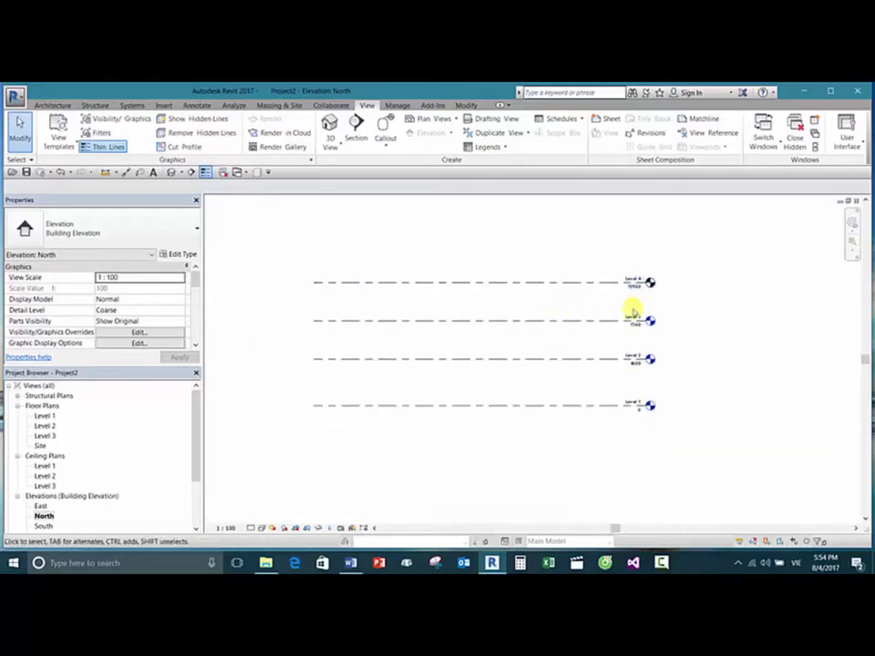
pyautogui.scroll(3, 631, 306)
pyautogui.scroll(-3, 599, 279)
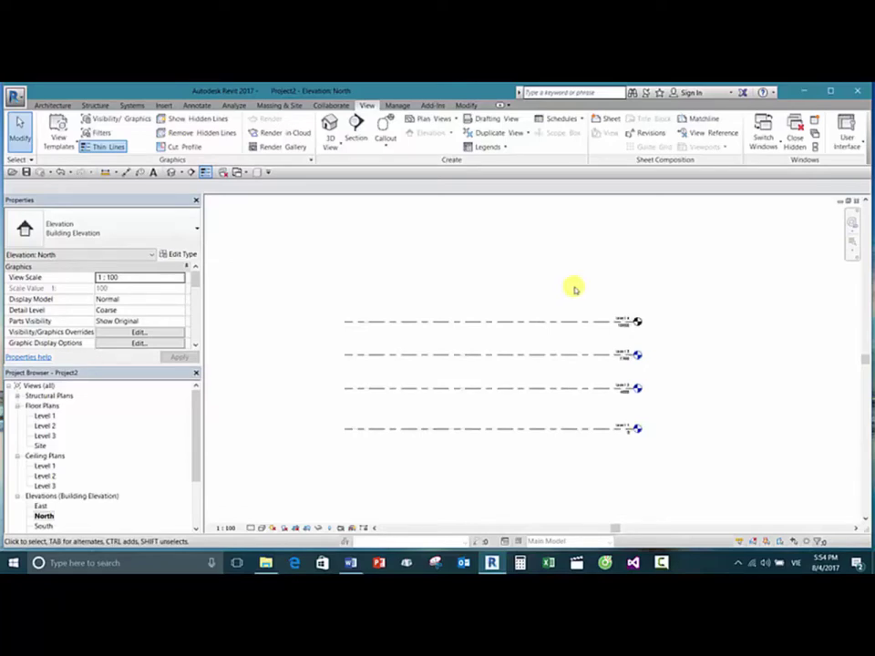
pyautogui.scroll(-2, 602, 288)
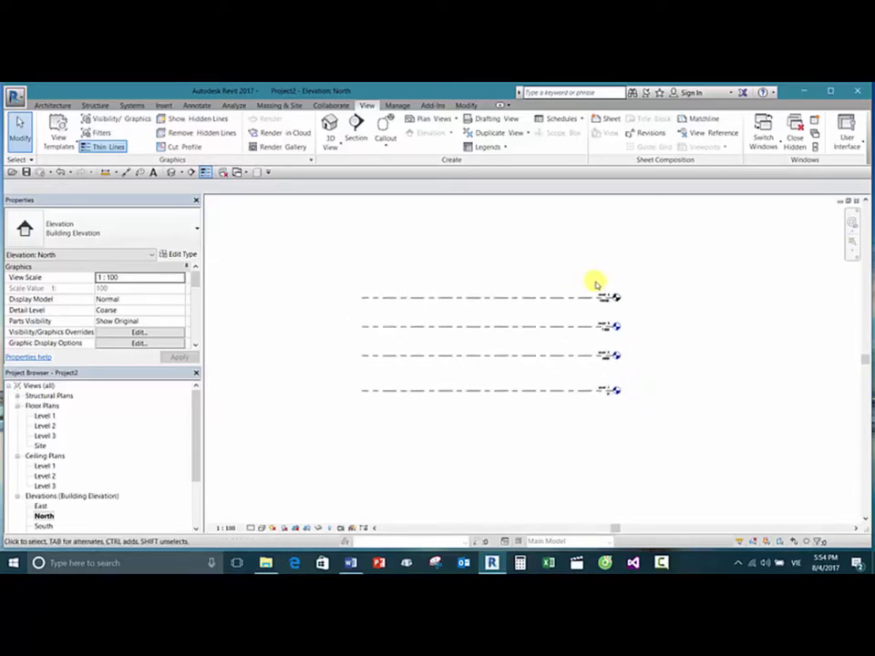
pyautogui.scroll(5, 596, 285)
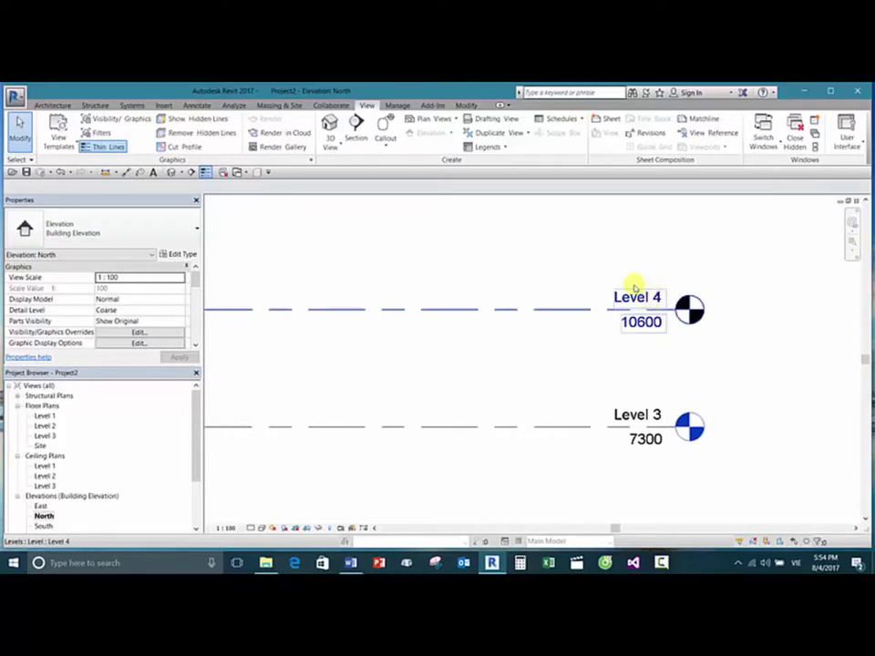
pyautogui.scroll(-3, 620, 290)
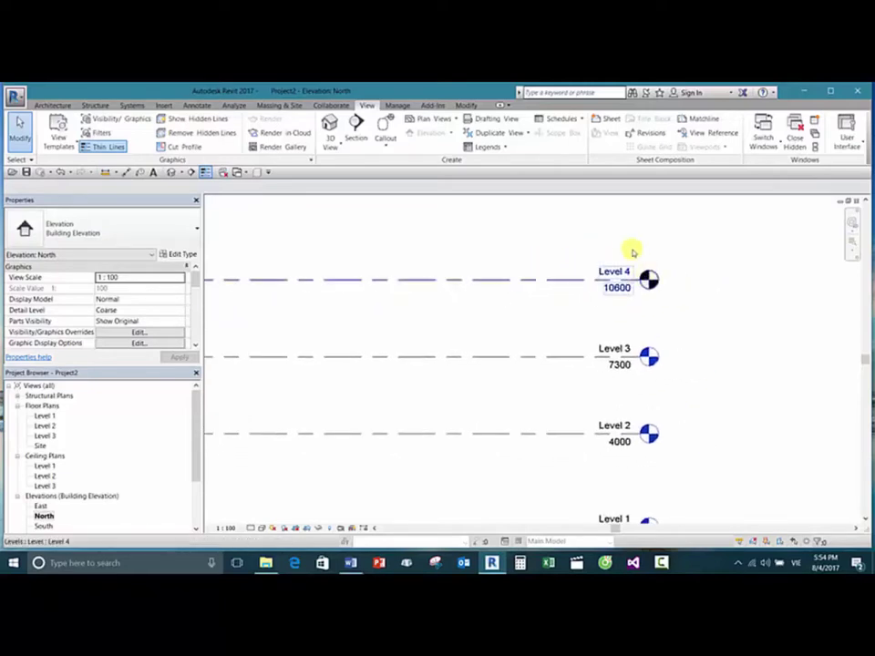
pyautogui.scroll(2, 537, 255)
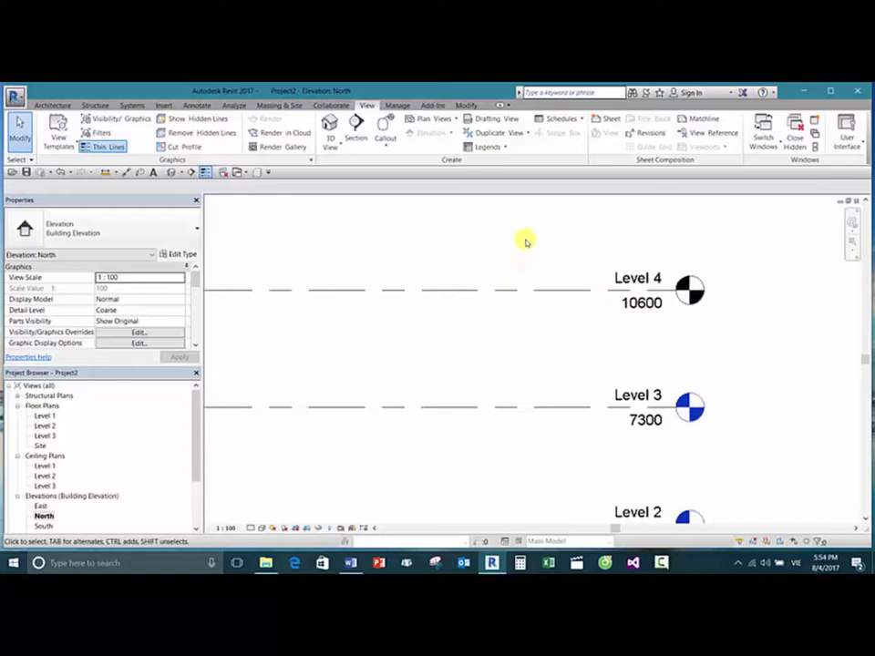
pyautogui.scroll(-3, 525, 242)
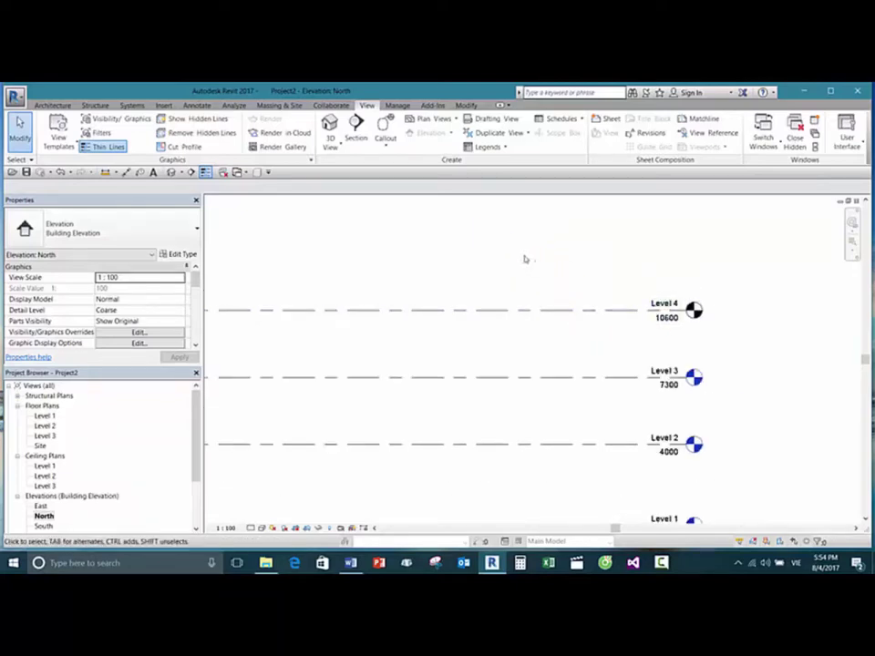
# Step: Add a Level 4 floor plan through Plan Views > Floor Plan and frame it on screen
pyautogui.click(426, 118)
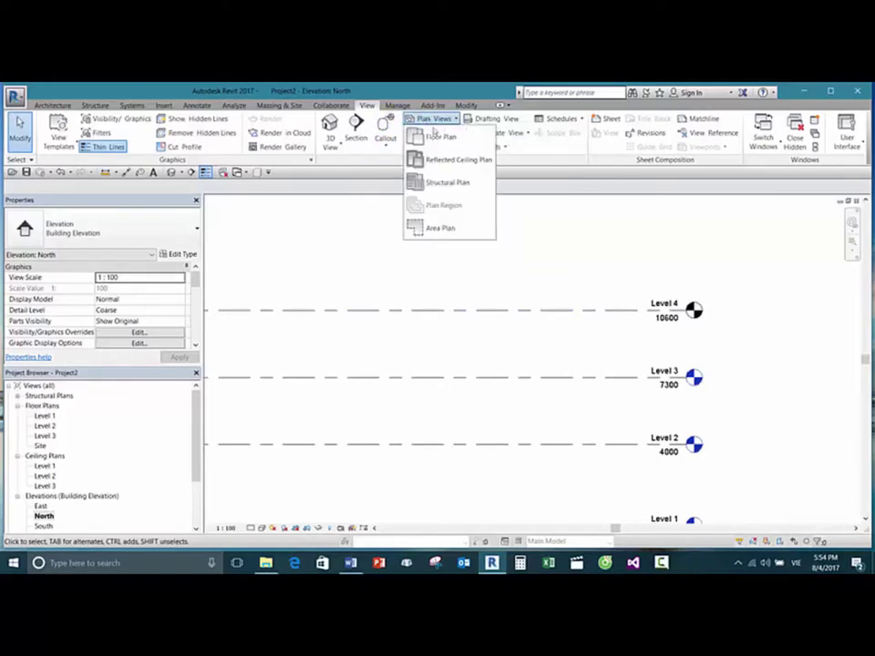
pyautogui.click(488, 176)
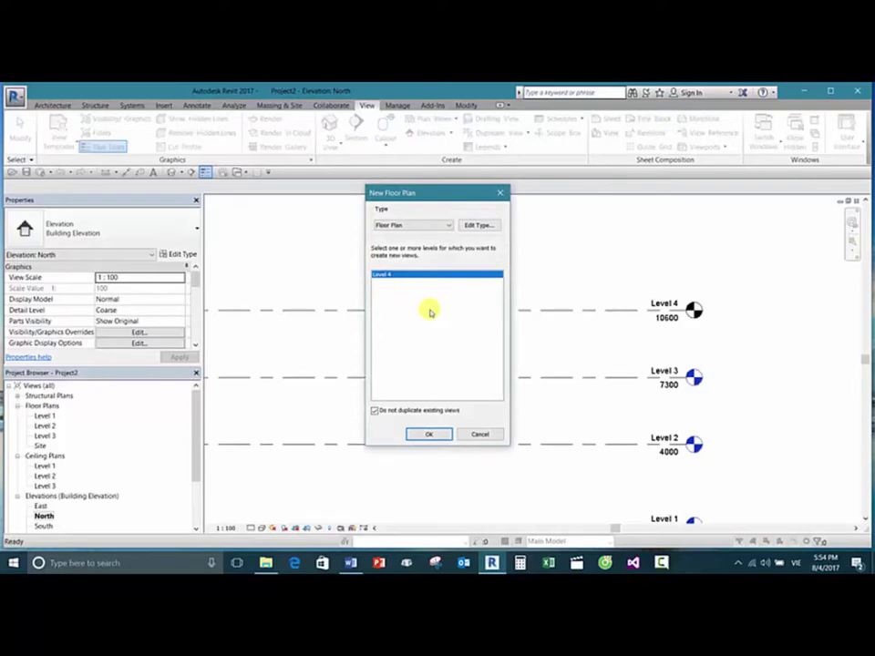
pyautogui.click(430, 435)
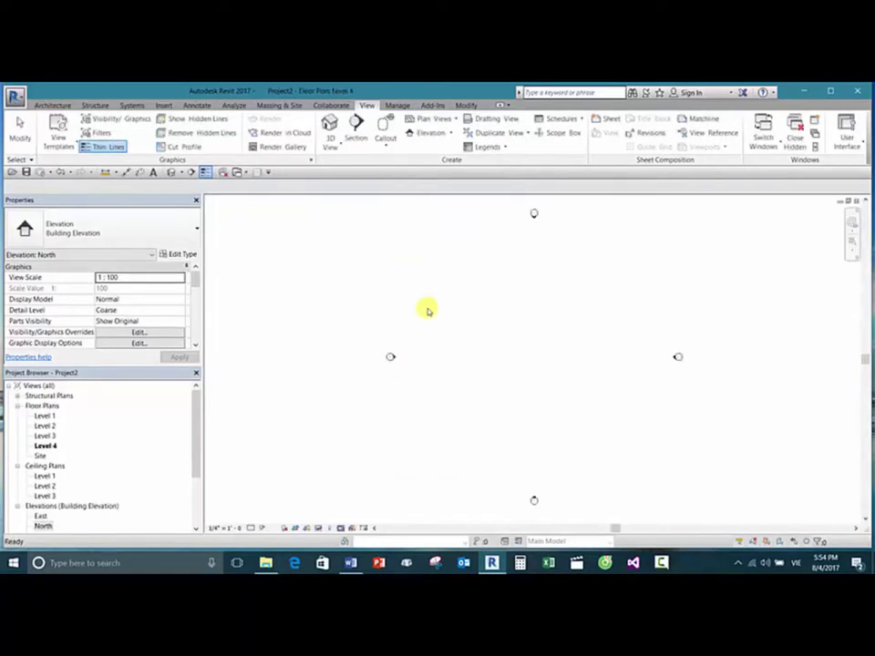
pyautogui.scroll(-3, 425, 312)
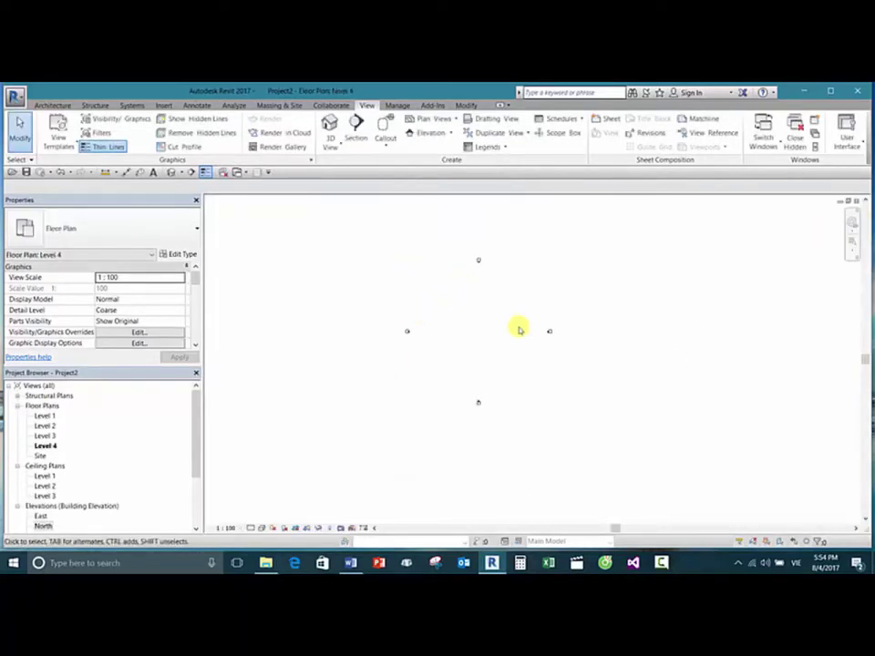
pyautogui.moveTo(519, 330); pyautogui.dragTo(533, 316, button='middle')
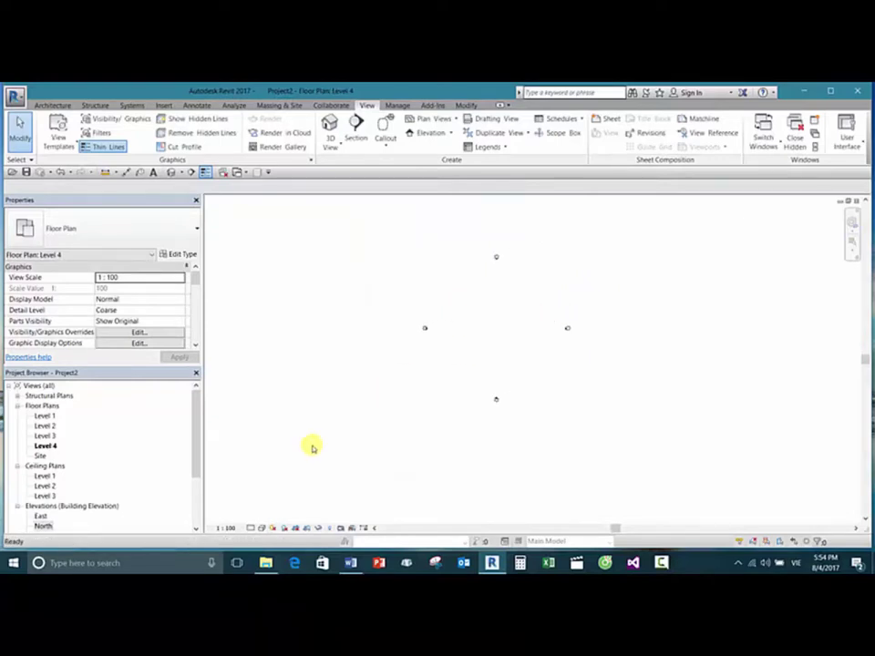
pyautogui.click(43, 526)
pyautogui.scroll(-2, 152, 467)
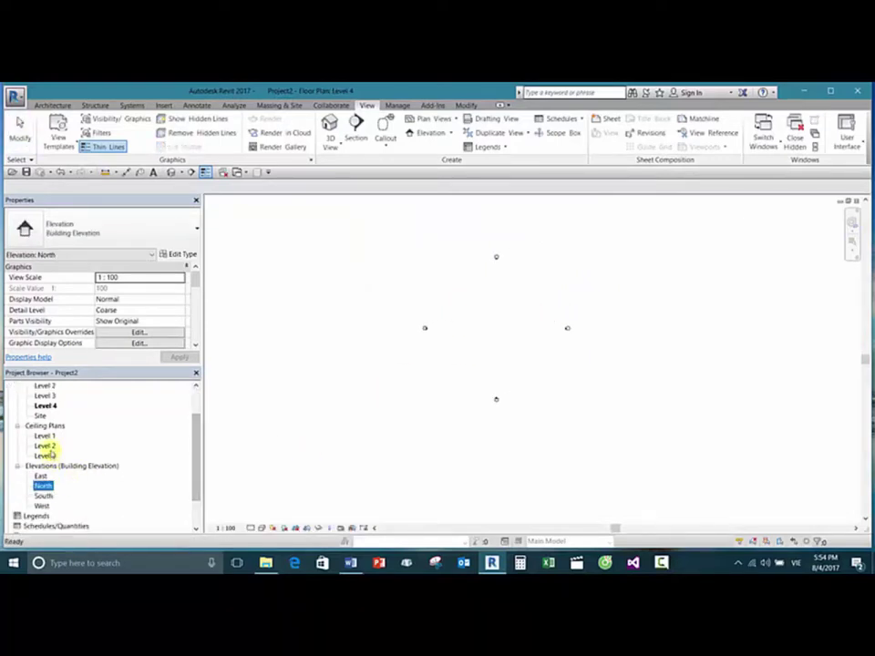
pyautogui.click(379, 402)
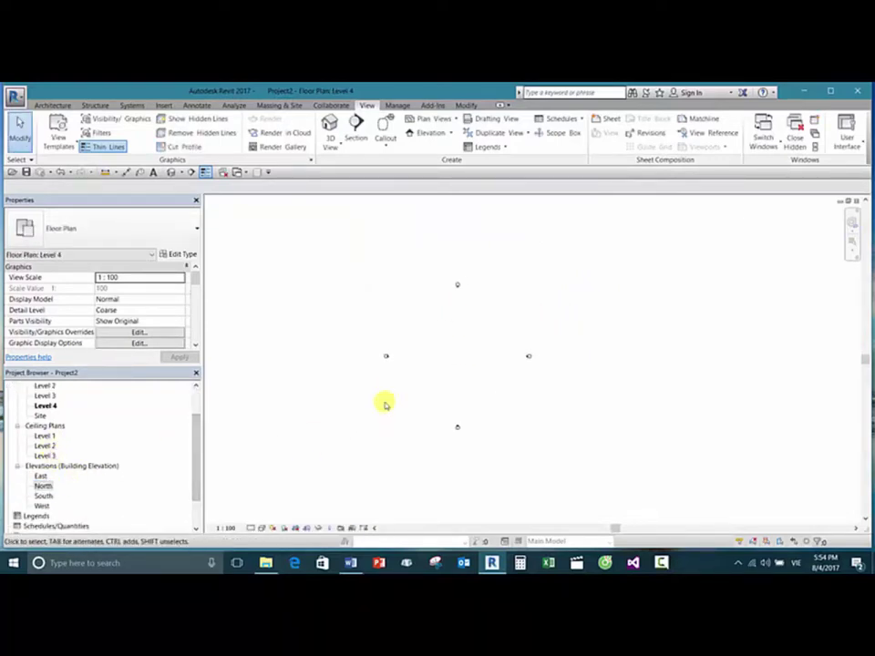
# Step: Draw a section line across the Level 4 plan using the SE shortcut
pyautogui.press('s')
pyautogui.press('e')
pyautogui.click(271, 390)
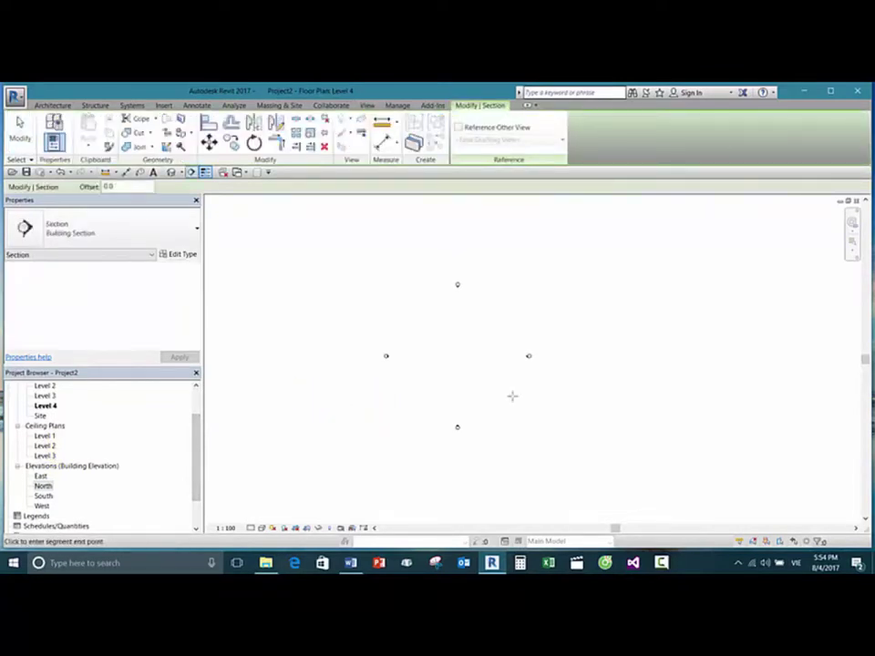
pyautogui.click(646, 394)
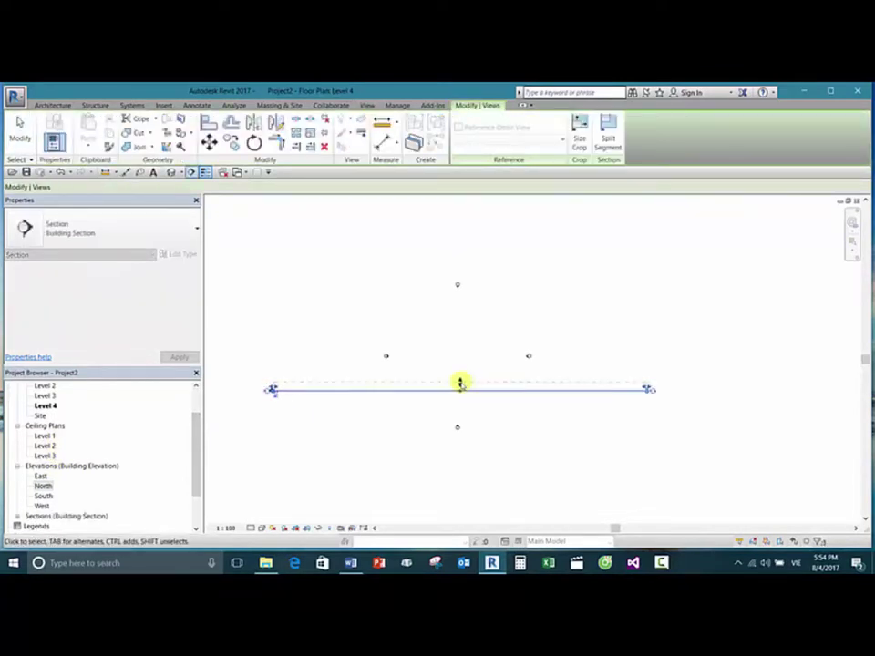
pyautogui.click(527, 319)
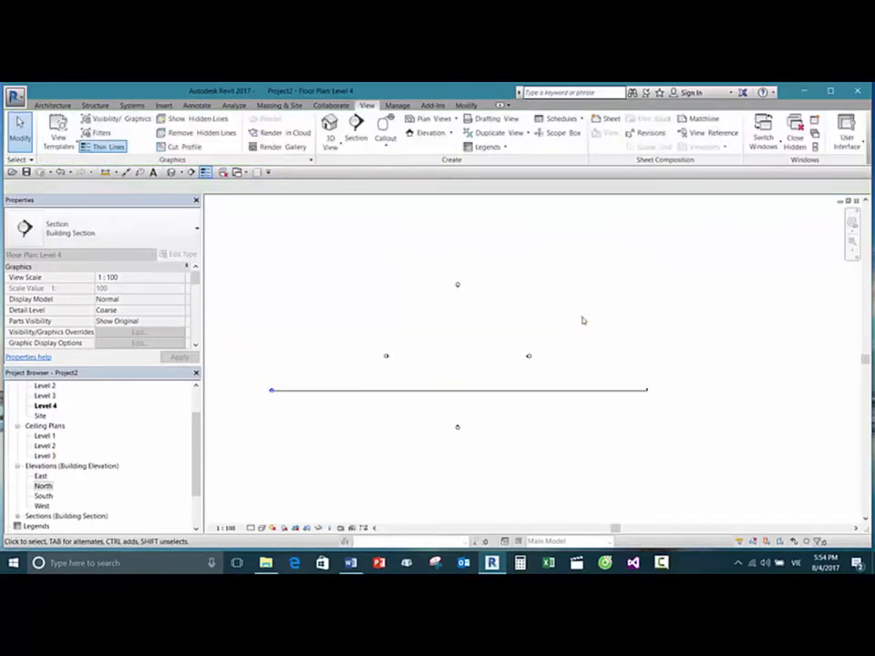
# Step: Draw a small rectangle of walls just above the section line
pyautogui.click(53, 104)
pyautogui.click(52, 147)
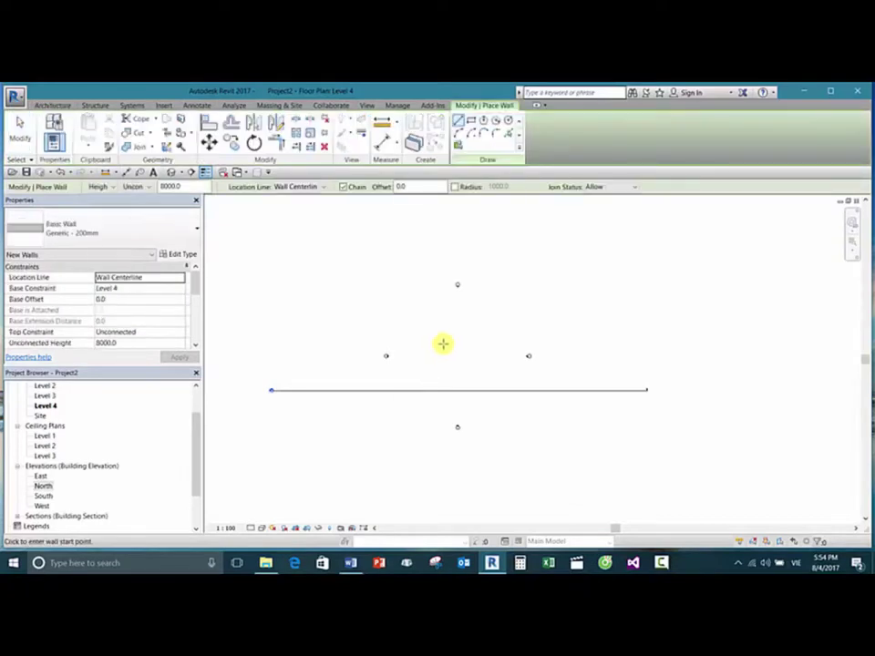
pyautogui.click(471, 121)
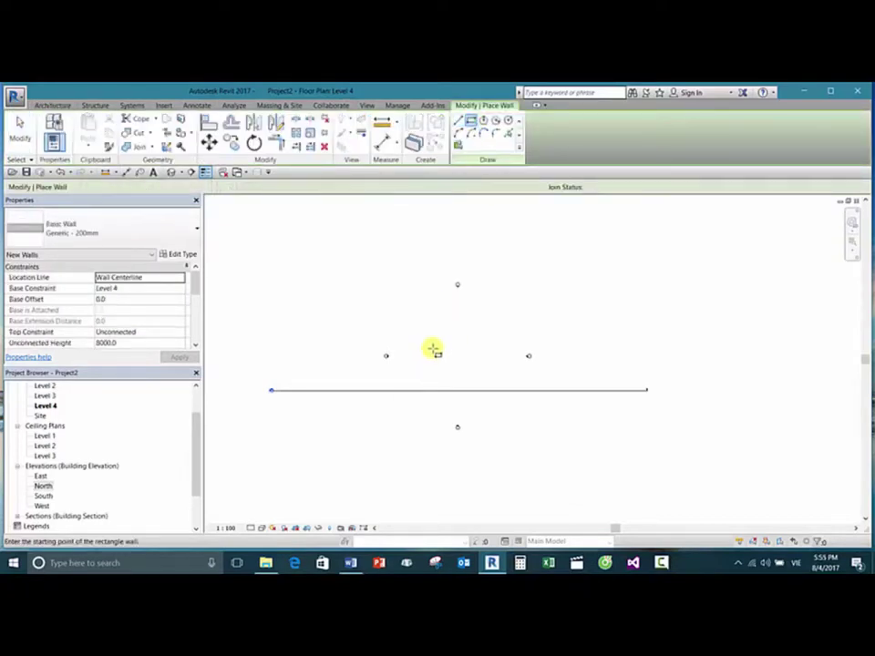
pyautogui.click(433, 345)
pyautogui.click(467, 362)
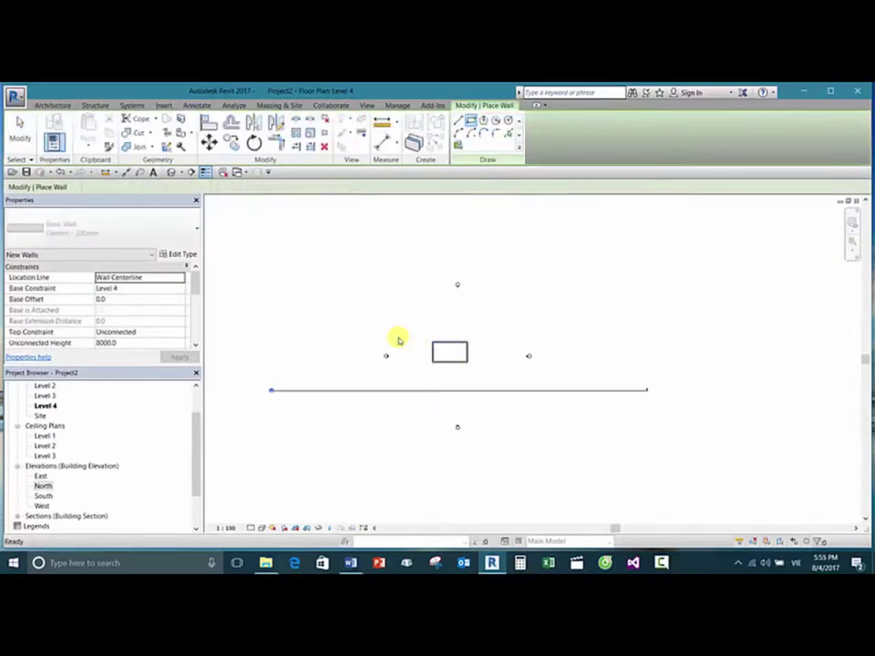
pyautogui.press('Escape')
pyautogui.press('Escape')
# Step: Open the Section 1 view through the section line's Go to View action
pyautogui.click(454, 391)
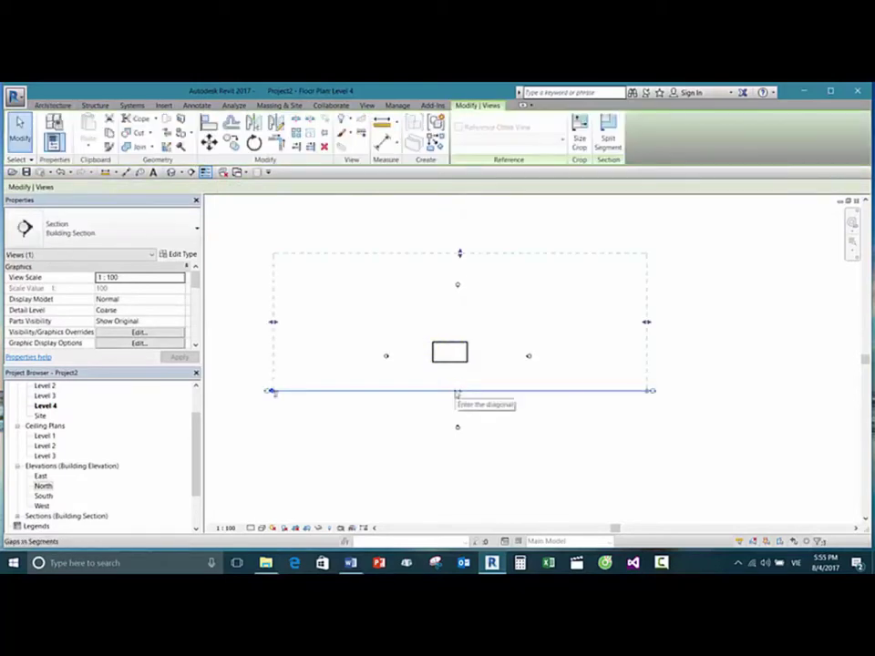
pyautogui.rightClick(455, 391)
pyautogui.click(495, 190)
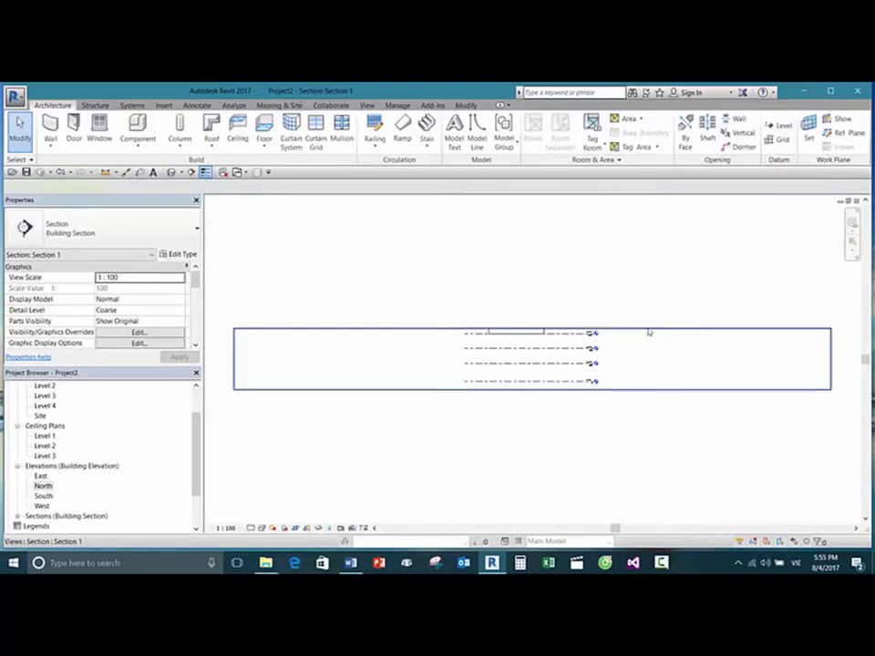
# Step: Drag the crop region's top edge upward to include the walls on Level 4
pyautogui.click(649, 329)
pyautogui.moveTo(532, 328); pyautogui.dragTo(538, 244)
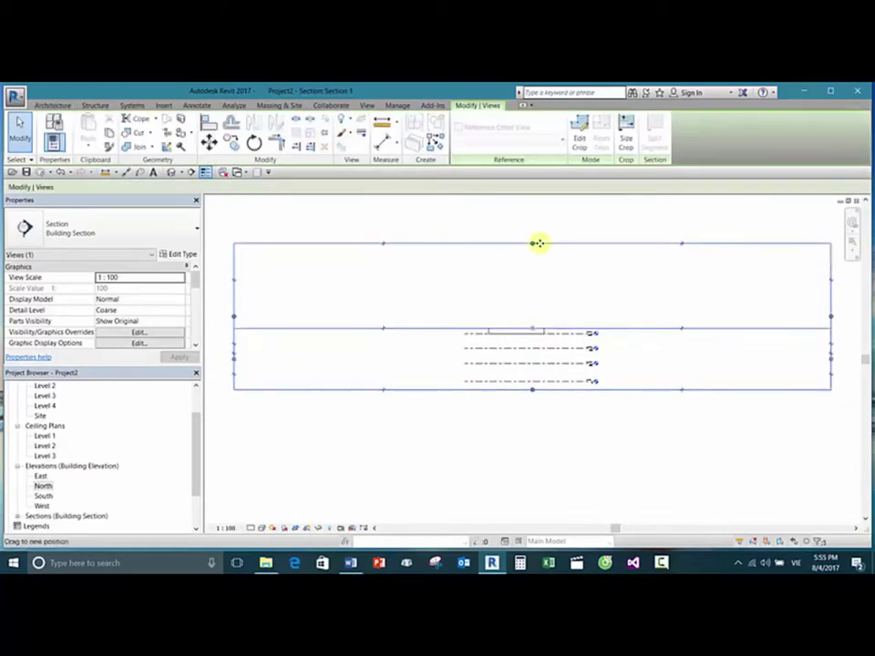
pyautogui.click(669, 304)
# Step: Zoom and pan Section 1 to frame the level lines and the walls
pyautogui.scroll(5, 566, 301)
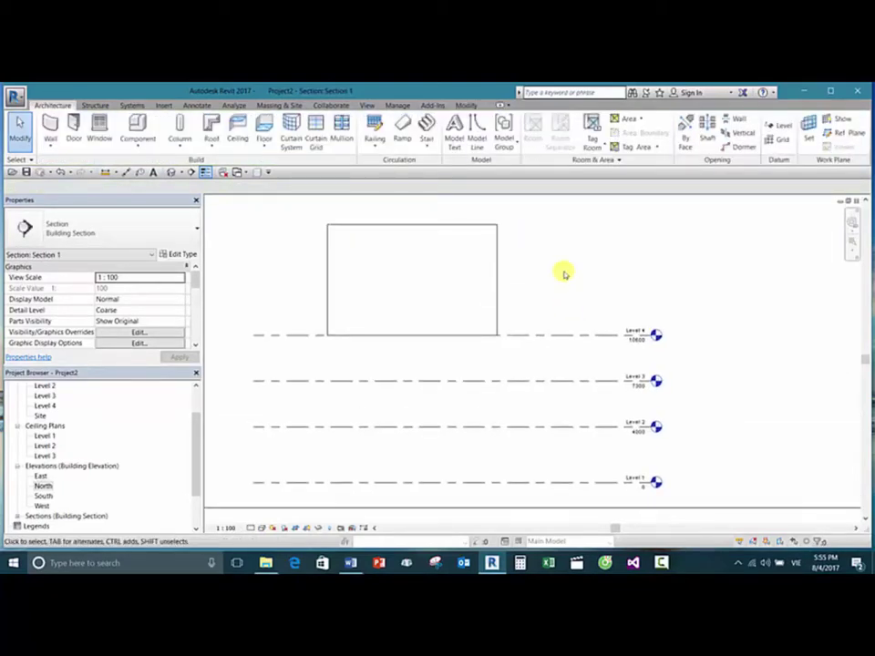
pyautogui.scroll(5, 654, 338)
pyautogui.moveTo(660, 422); pyautogui.dragTo(459, 276)
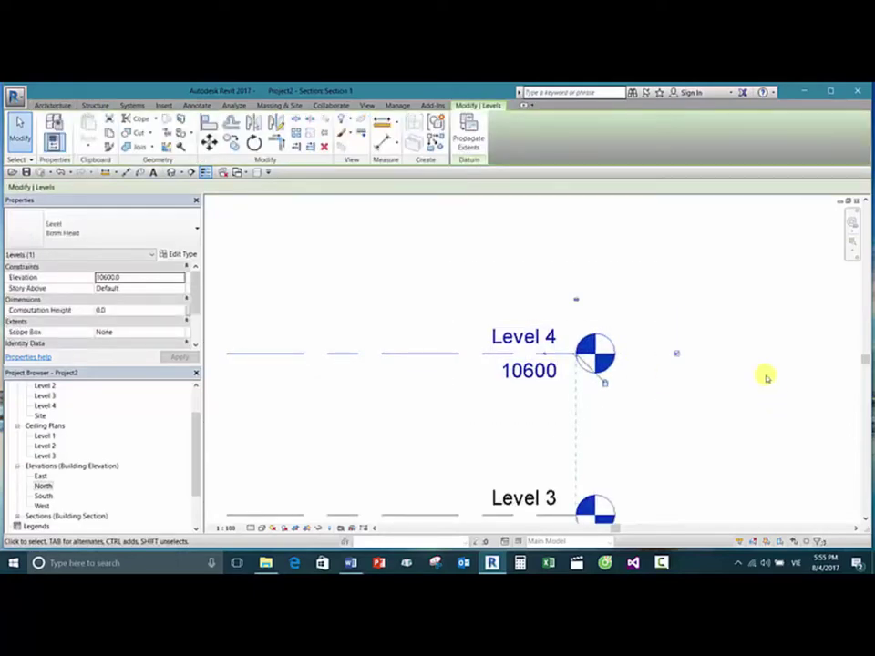
pyautogui.click(729, 316)
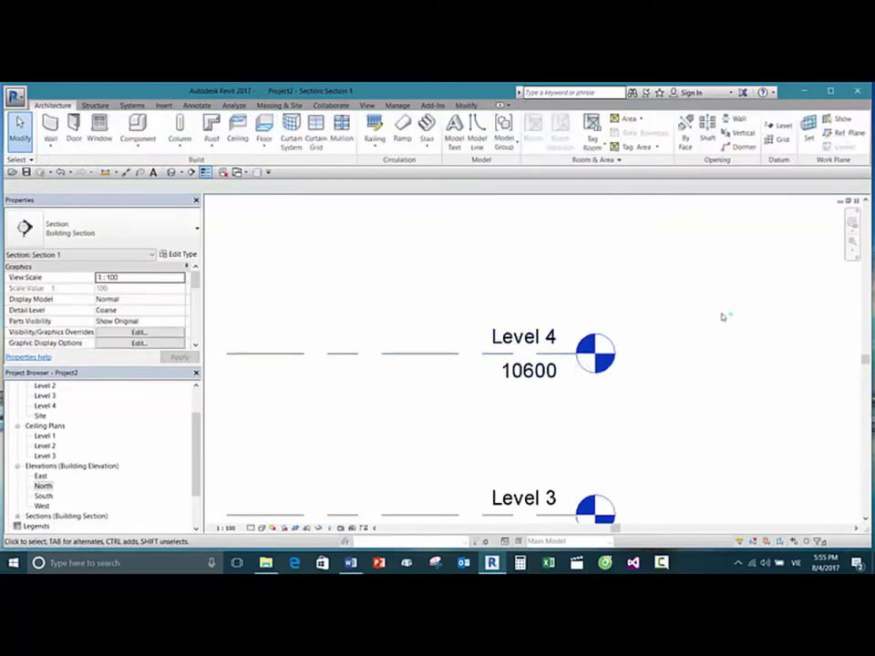
pyautogui.scroll(-5, 722, 316)
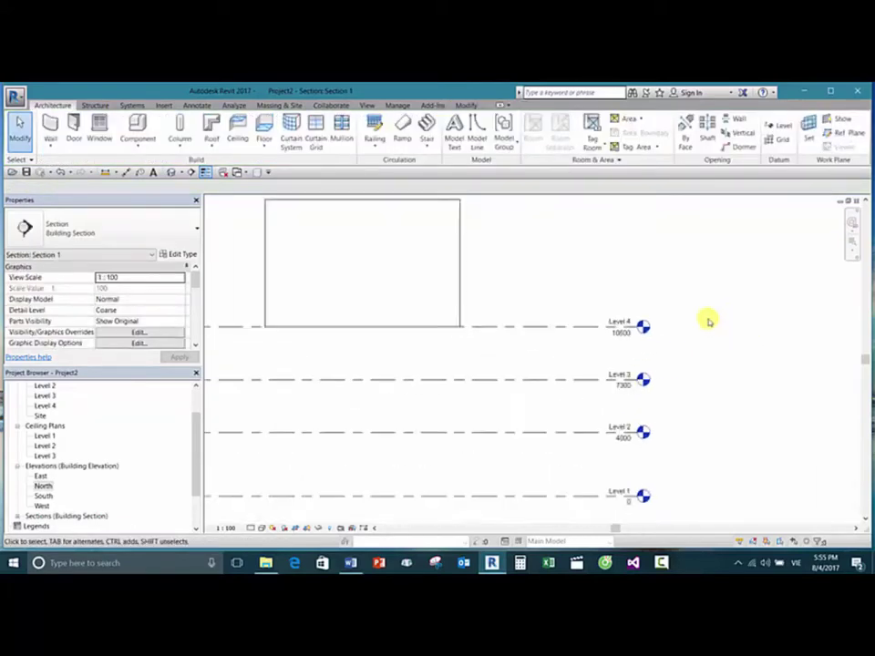
pyautogui.moveTo(722, 326); pyautogui.dragTo(655, 267, button='middle')
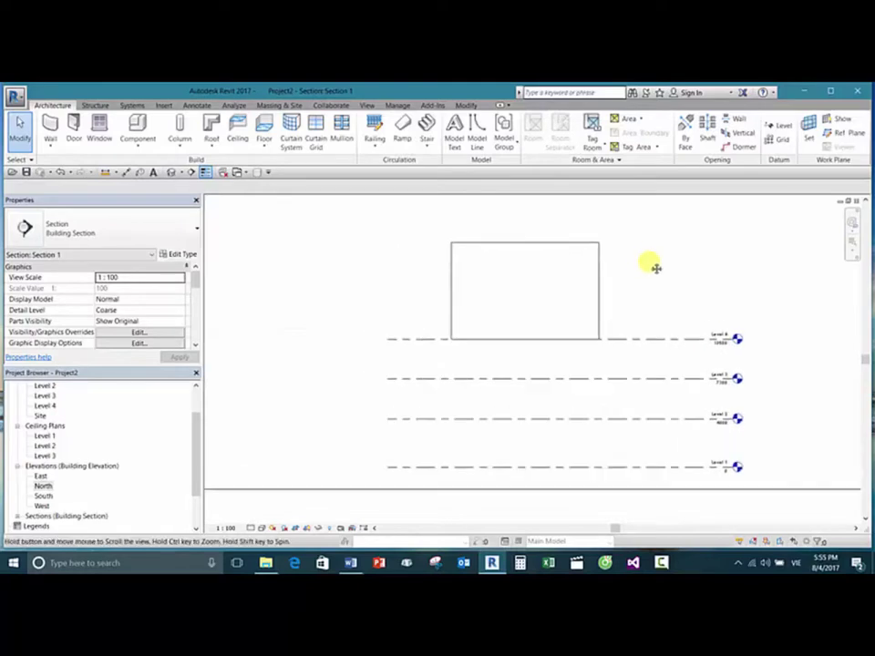
# Step: Set Section 1 to Fine detail level and Shaded visual style
pyautogui.click(262, 528)
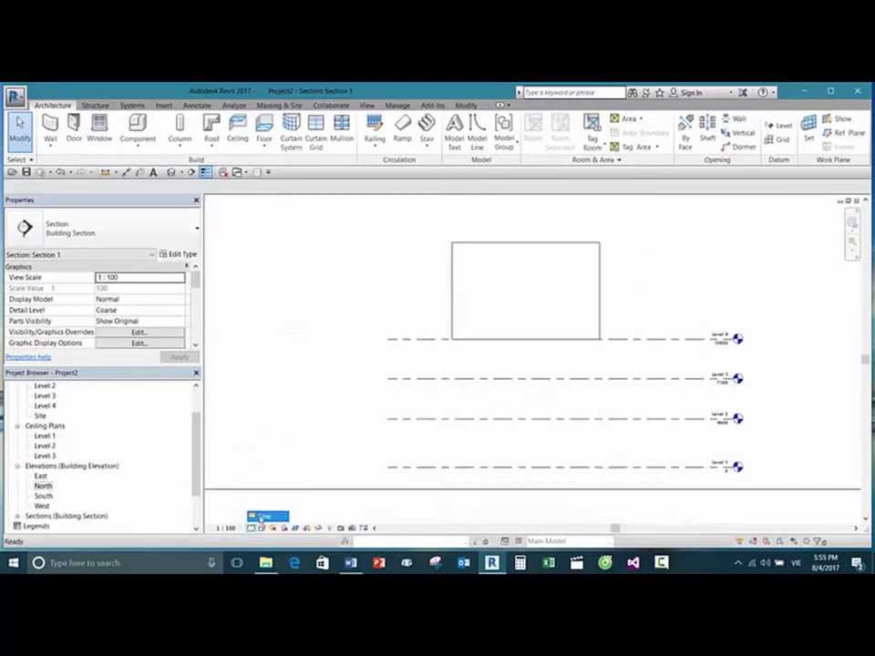
pyautogui.click(262, 517)
pyautogui.click(273, 528)
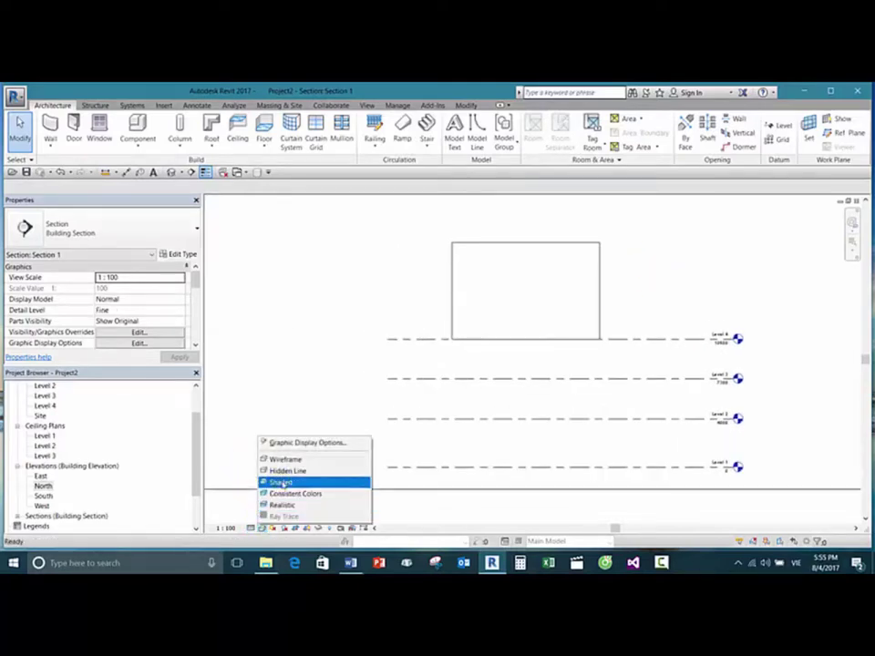
pyautogui.click(282, 482)
# Step: Box-select the walls in Section 1 to check them, then clear the selection
pyautogui.moveTo(308, 343); pyautogui.dragTo(296, 364, button='middle')
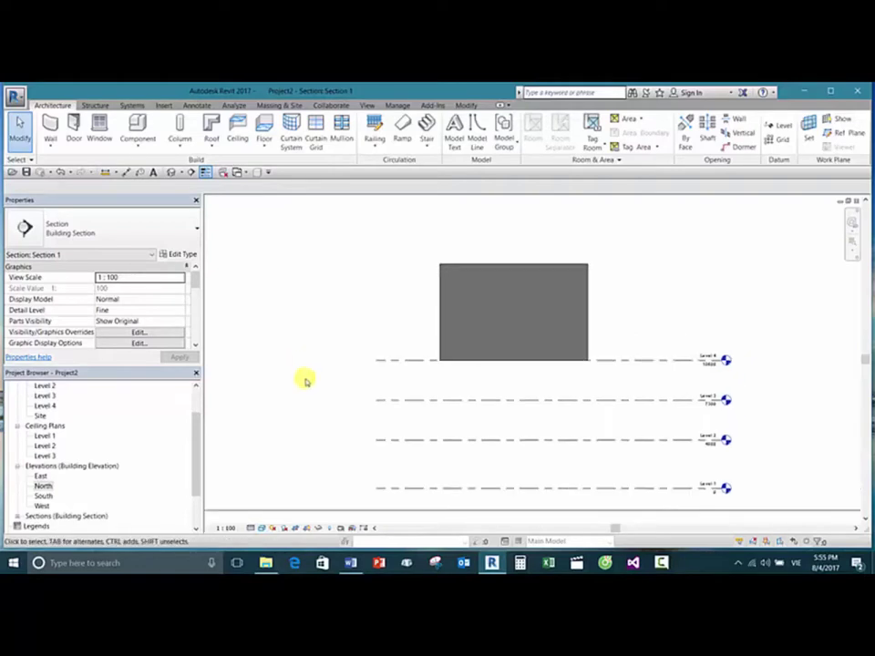
pyautogui.click(588, 321)
pyautogui.moveTo(679, 269); pyautogui.dragTo(662, 315, button='middle')
pyautogui.click(673, 276)
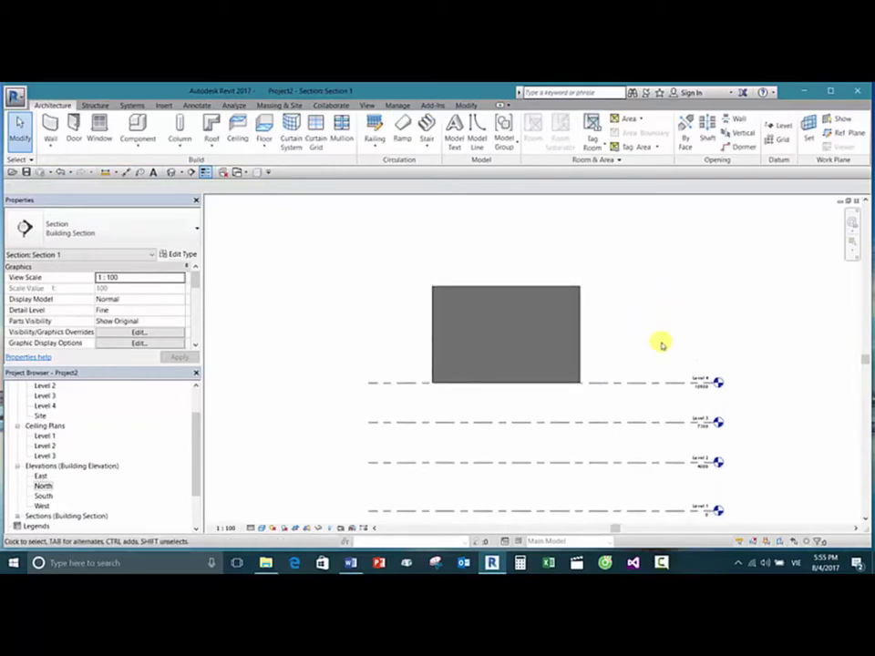
pyautogui.moveTo(664, 341); pyautogui.dragTo(410, 252)
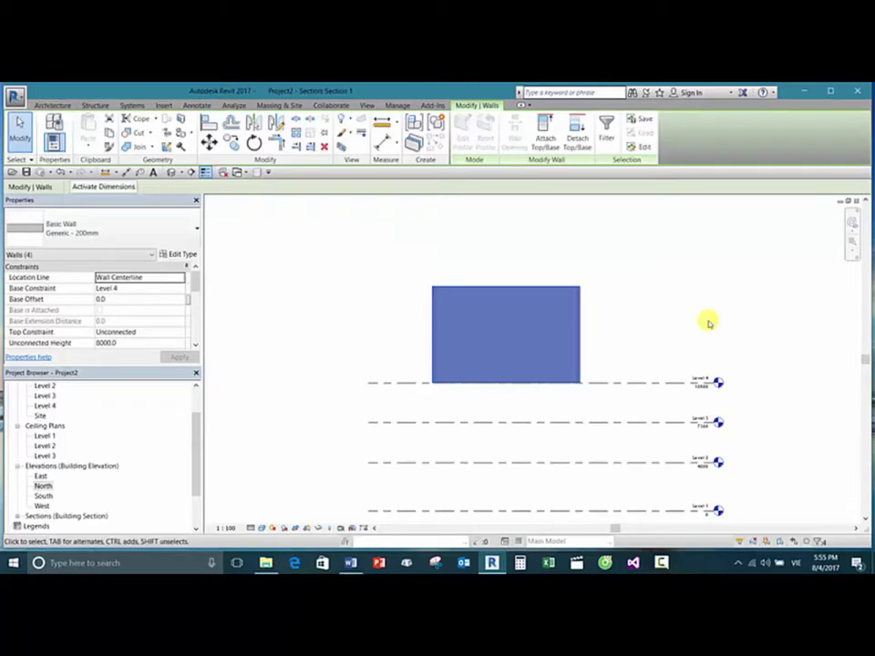
pyautogui.click(675, 297)
pyautogui.moveTo(657, 323); pyautogui.dragTo(543, 273)
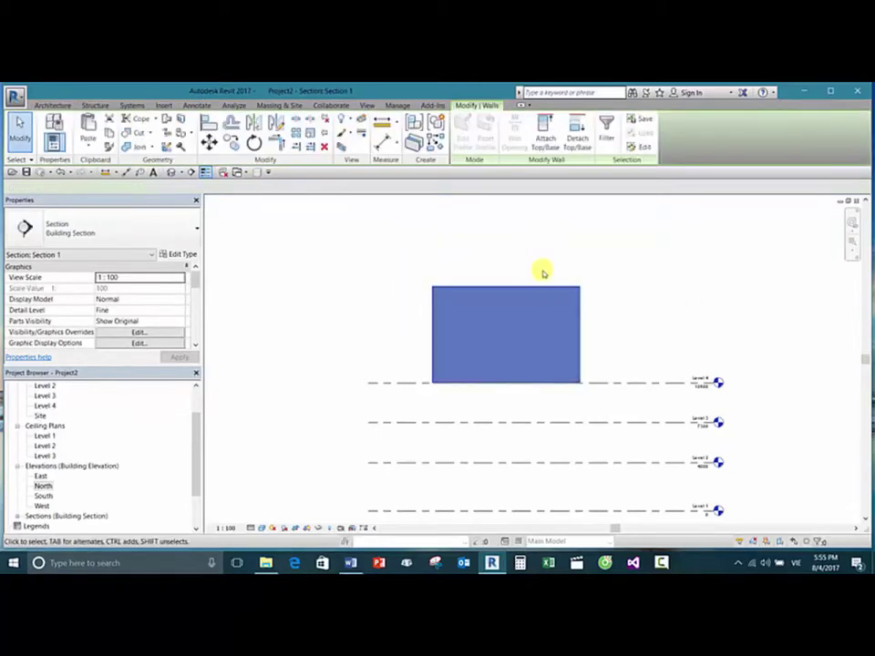
pyautogui.click(258, 369)
# Step: Open the Level 1 floor plan from the Project Browser
pyautogui.moveTo(197, 446); pyautogui.dragTo(195, 410)
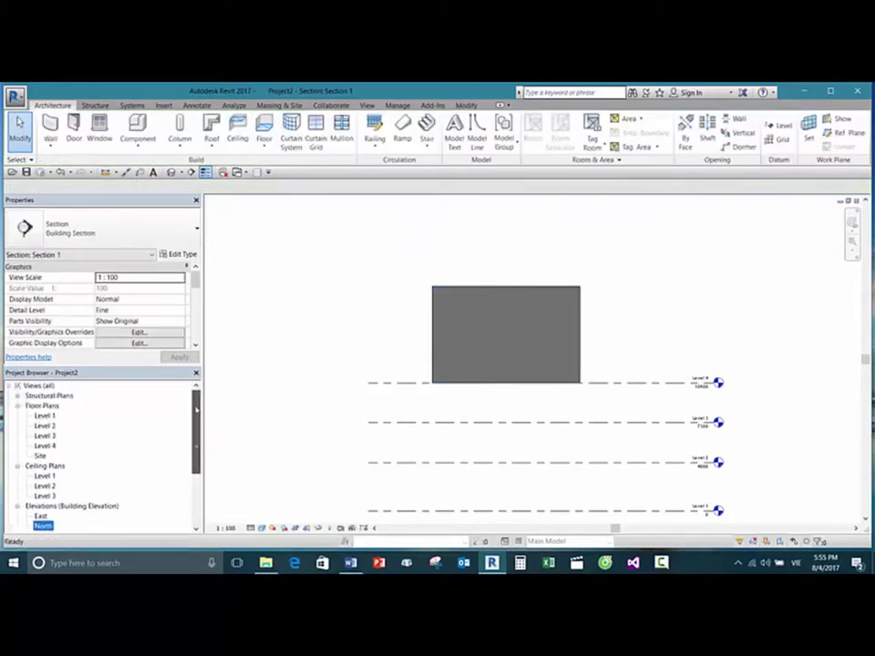
pyautogui.click(47, 437)
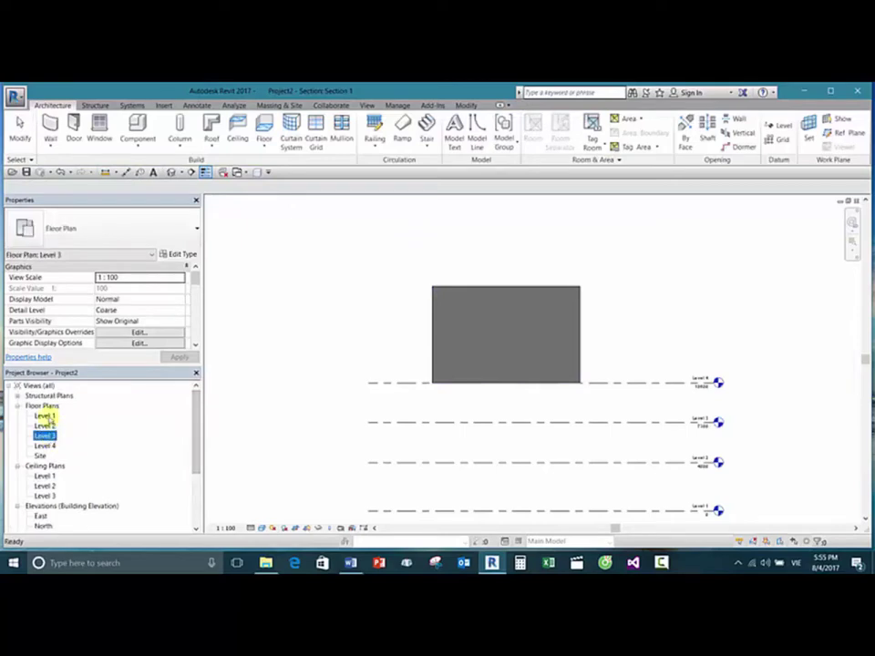
pyautogui.doubleClick(44, 415)
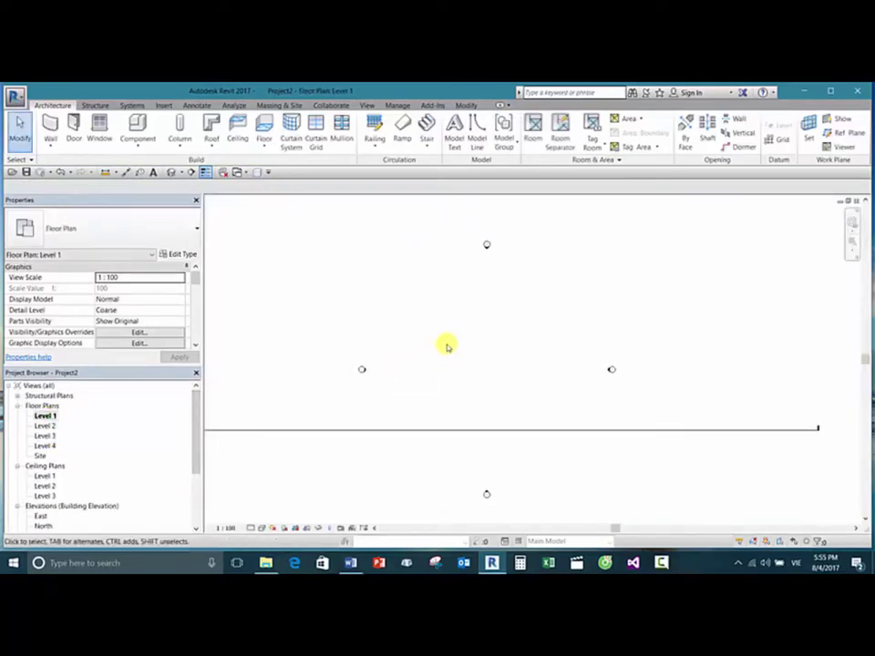
# Step: Draw a rectangle of Generic - 200mm walls, about 16000 wide, just above the section line
pyautogui.click(51, 144)
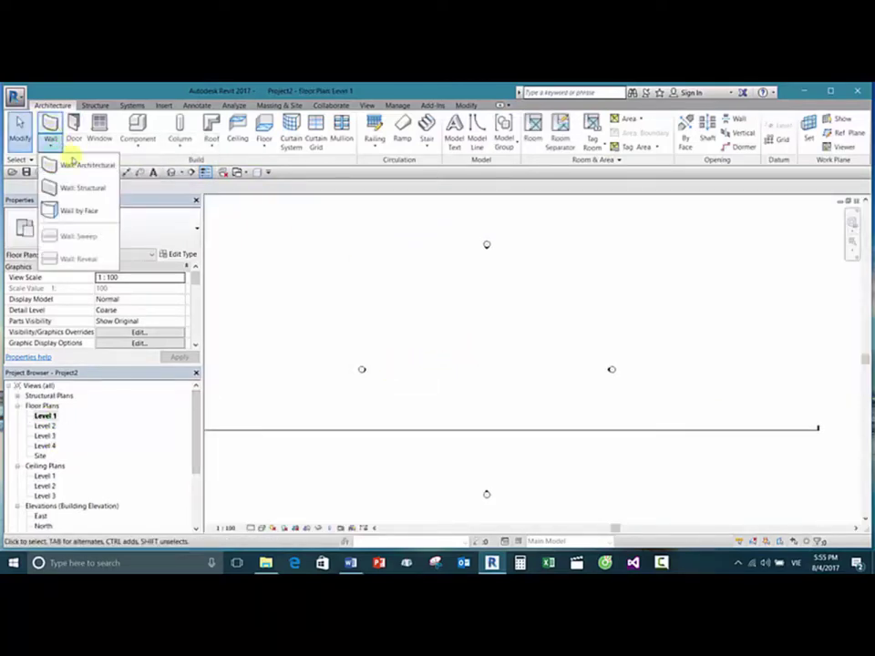
pyautogui.press('w')
pyautogui.press('a')
pyautogui.click(429, 323)
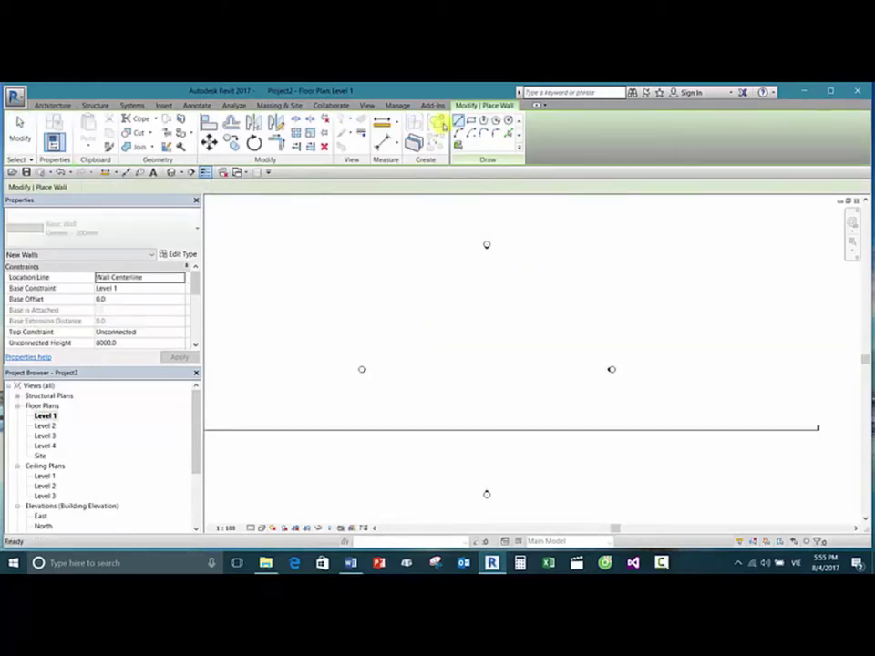
pyautogui.click(470, 120)
pyautogui.click(437, 334)
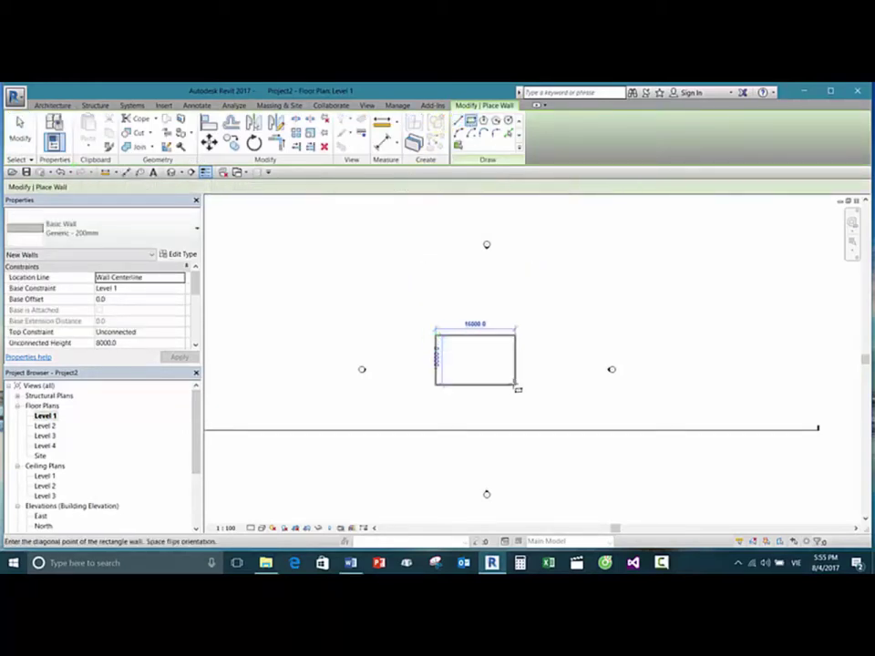
pyautogui.click(516, 386)
pyautogui.press('Escape')
pyautogui.press('Escape')
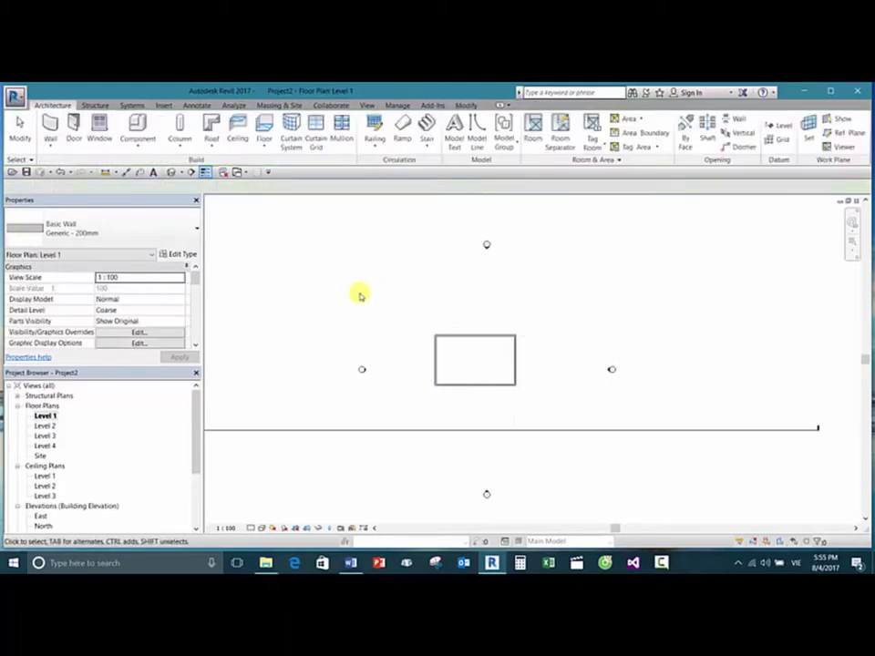
pyautogui.click(463, 429)
pyautogui.rightClick(463, 429)
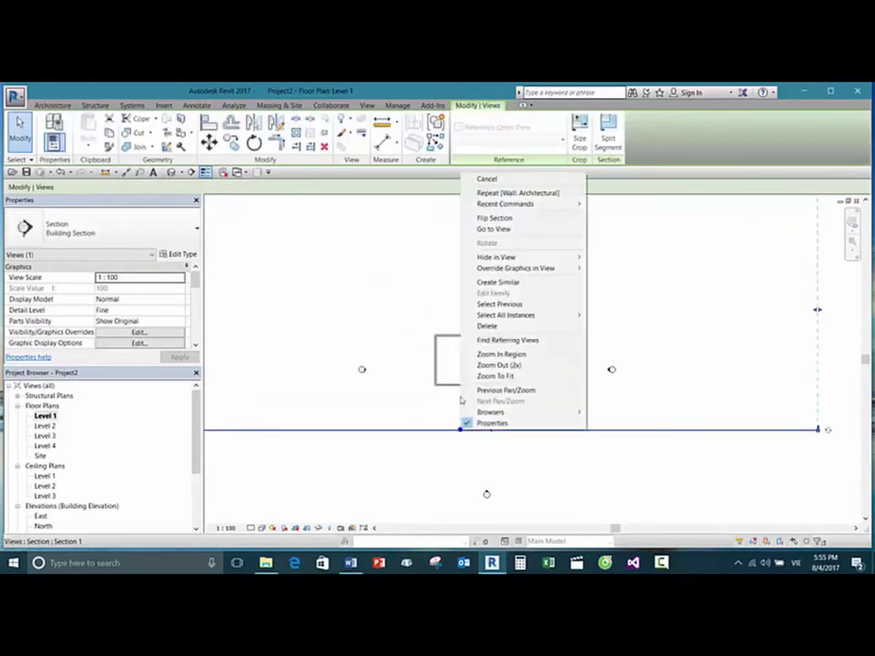
# Step: Open Section 1 and delete the lower wall
pyautogui.click(489, 229)
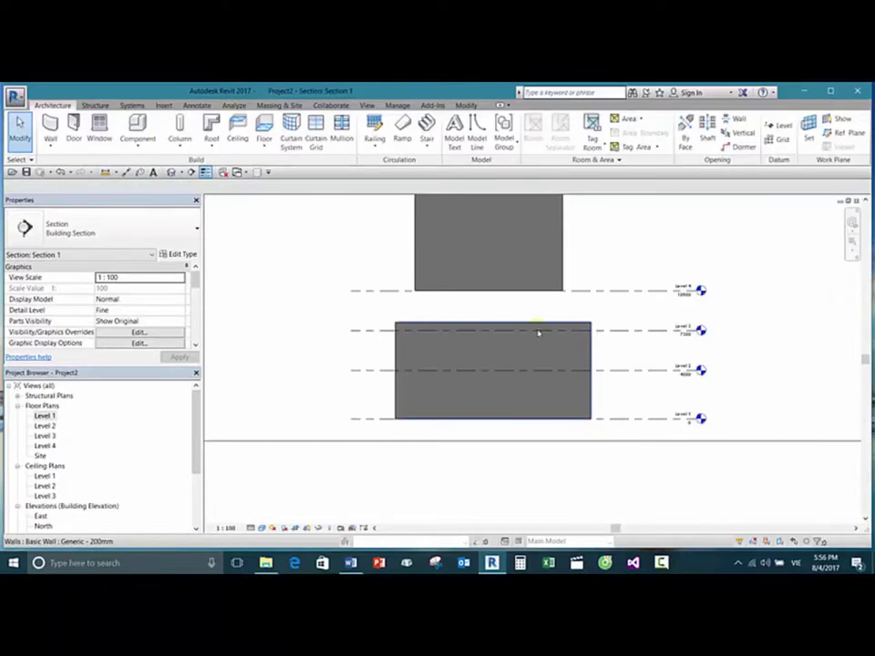
pyautogui.click(540, 326)
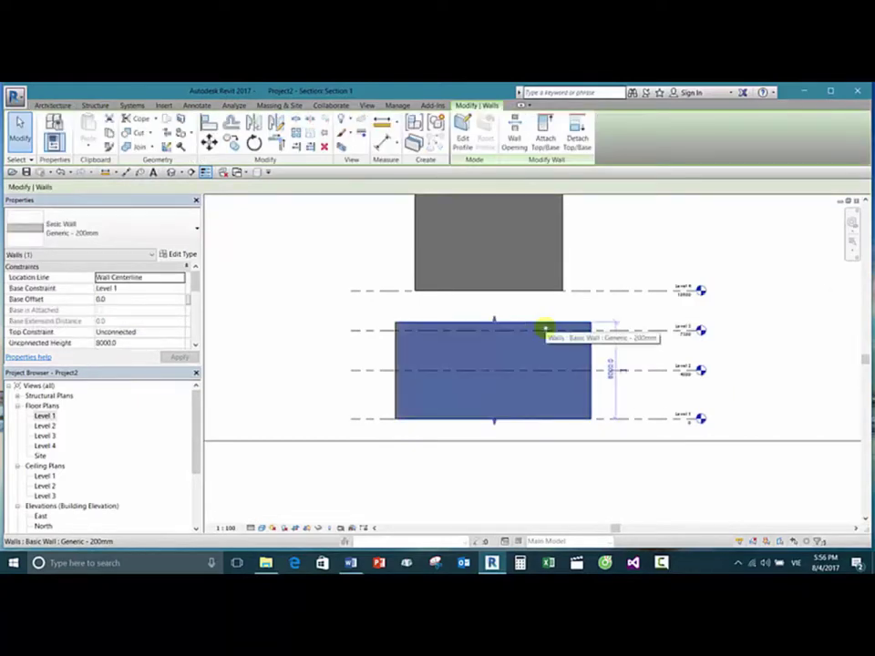
pyautogui.click(381, 303)
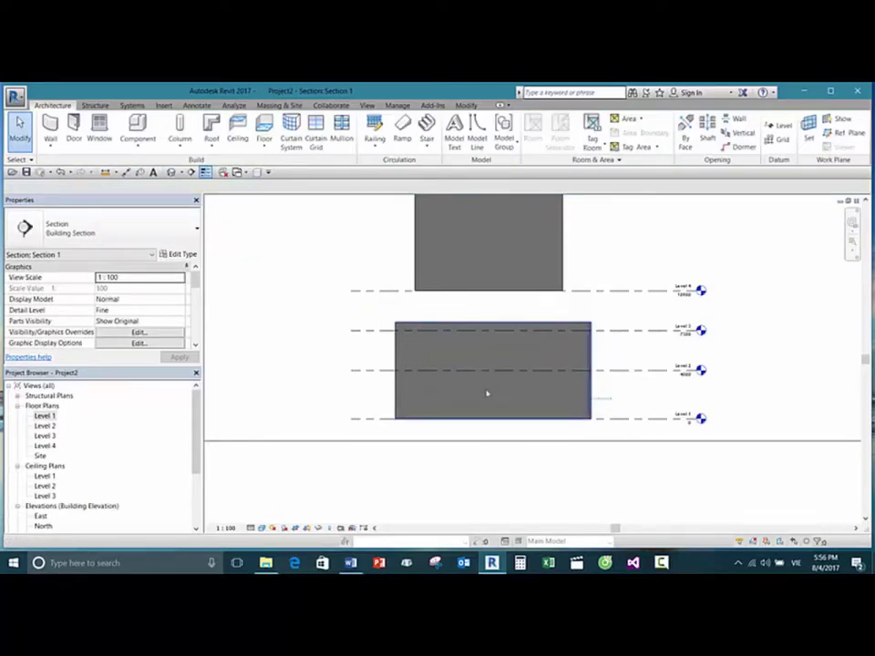
pyautogui.click(389, 393)
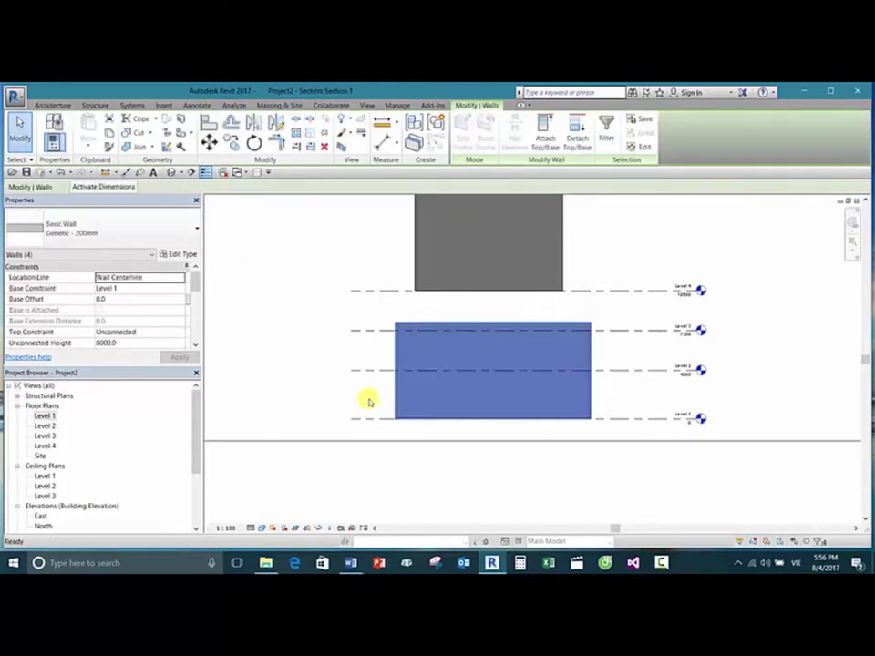
pyautogui.press('Delete')
# Step: Delete the upper wall with a crossing window, then return to the Level 1 floor plan
pyautogui.click(551, 247)
pyautogui.moveTo(625, 248); pyautogui.dragTo(628, 291, button='middle')
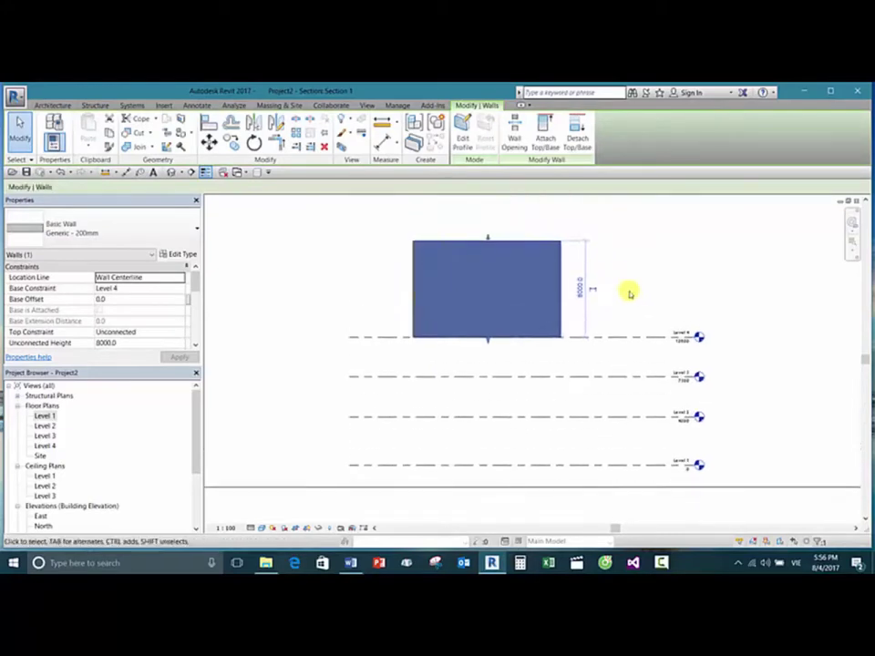
pyautogui.click(570, 273)
pyautogui.moveTo(612, 275); pyautogui.dragTo(393, 230)
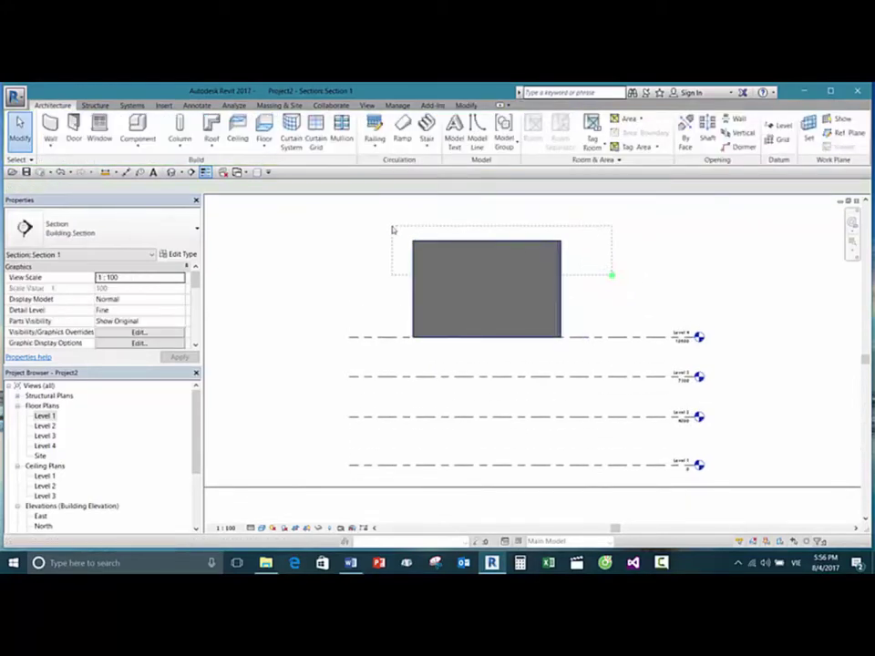
pyautogui.press('Delete')
pyautogui.click(349, 261)
pyautogui.doubleClick(45, 416)
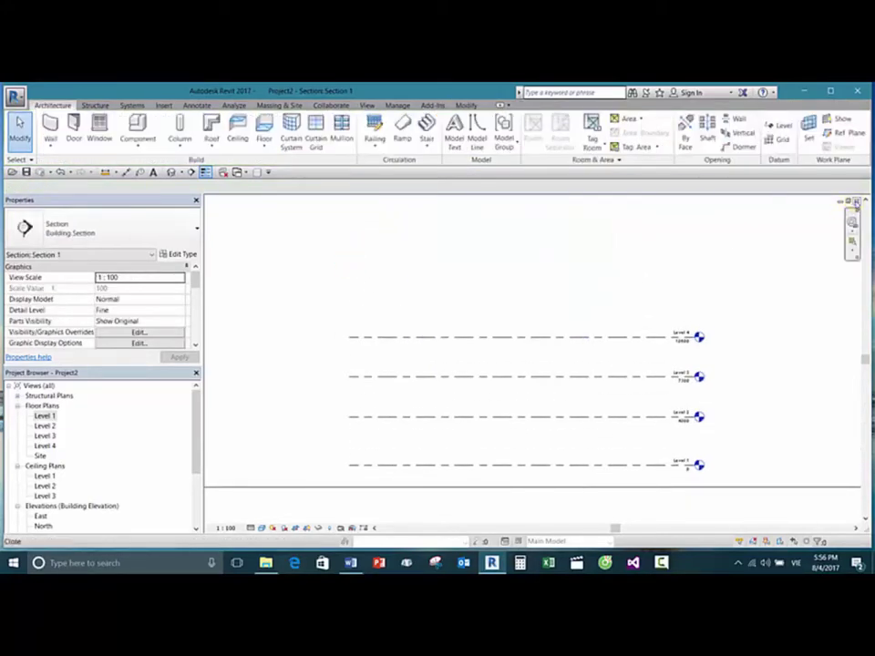
pyautogui.scroll(-2, 538, 313)
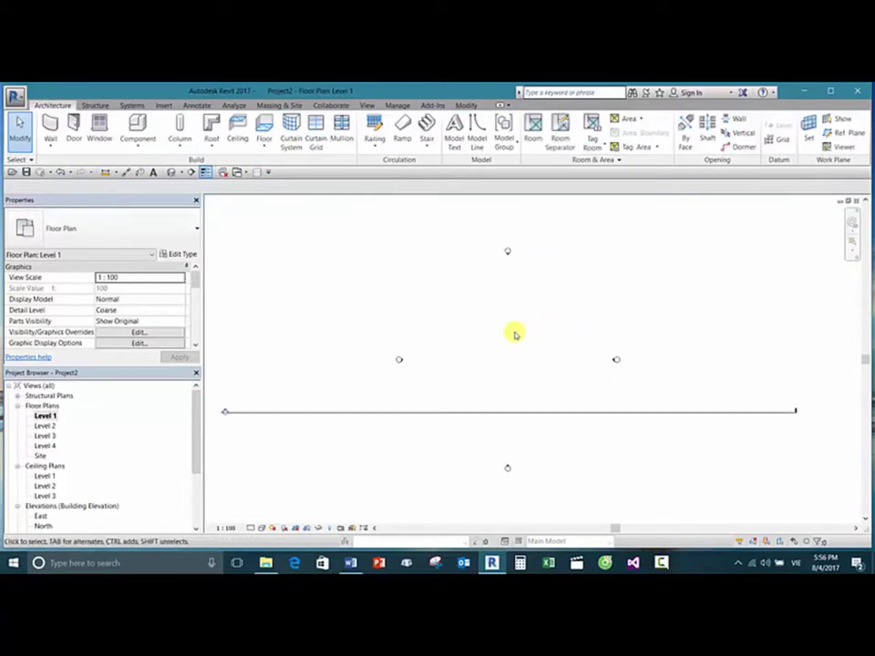
pyautogui.moveTo(541, 326); pyautogui.dragTo(521, 328, button='middle')
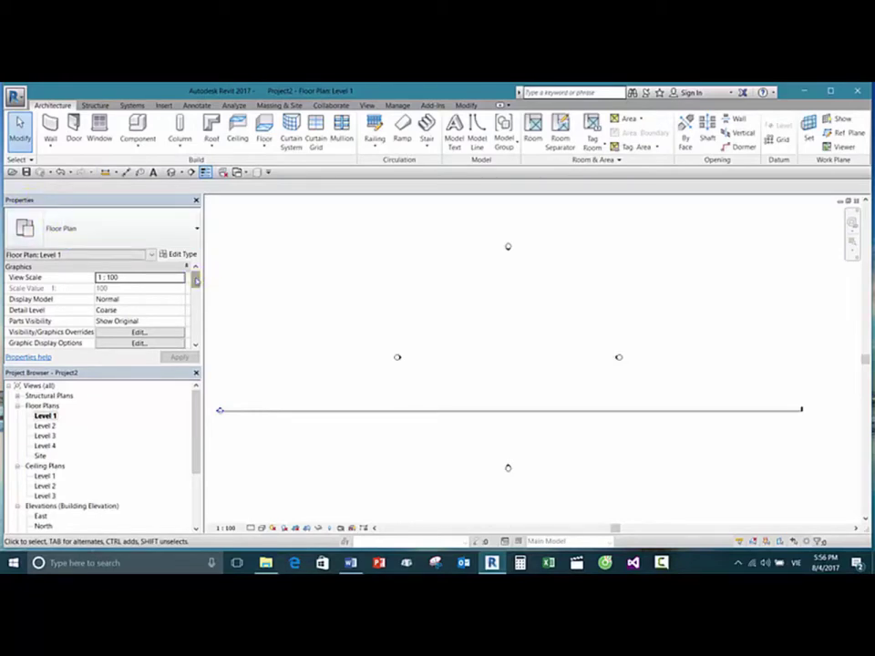
pyautogui.moveTo(195, 282); pyautogui.dragTo(193, 329)
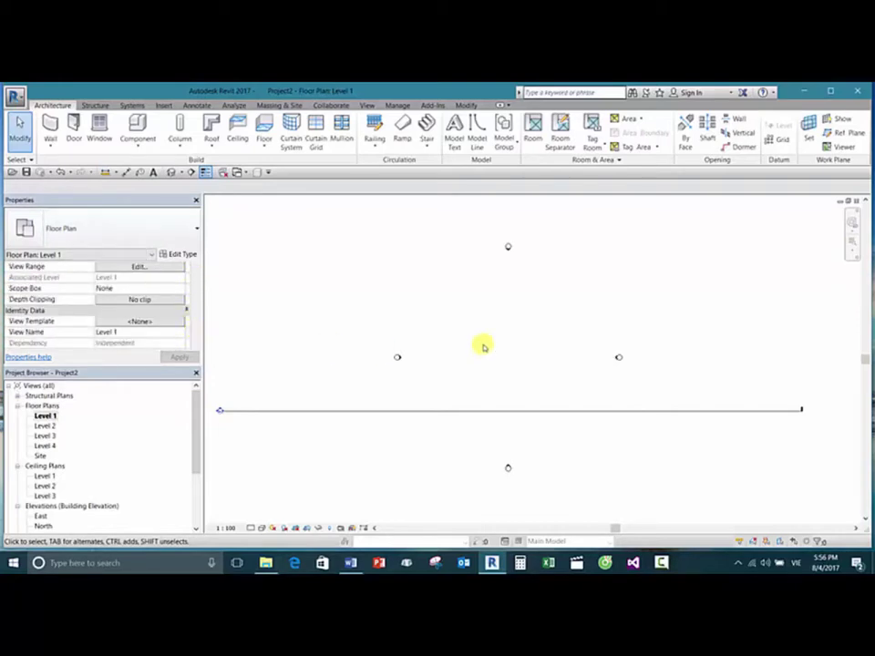
pyautogui.scroll(-2, 490, 342)
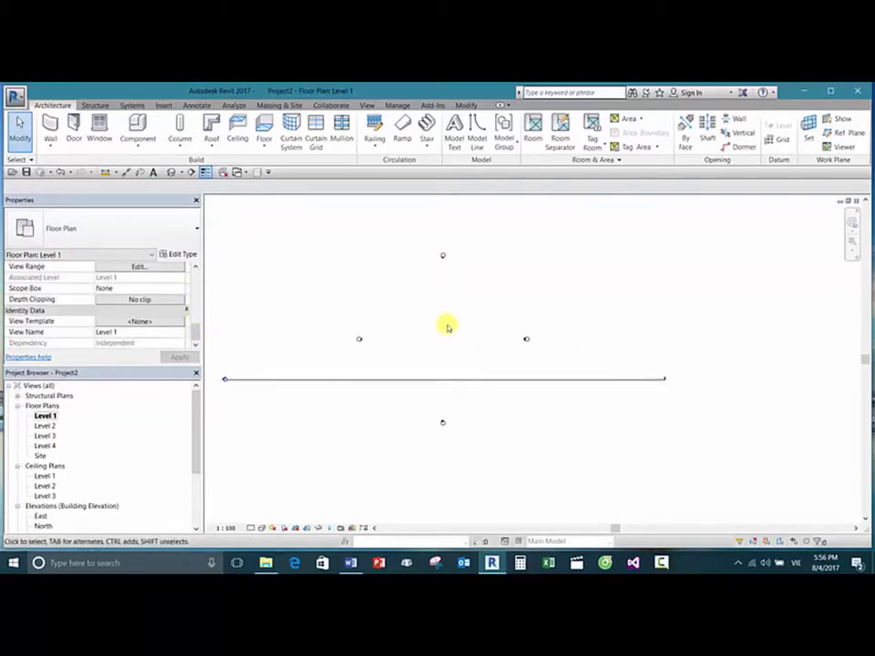
pyautogui.scroll(2, 438, 314)
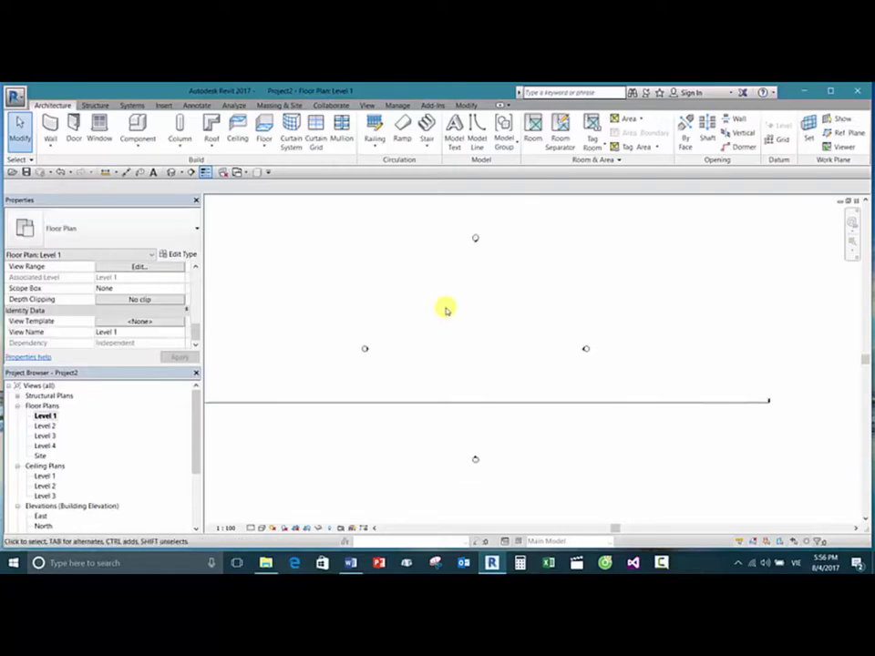
pyautogui.moveTo(447, 311); pyautogui.dragTo(458, 314, button='middle')
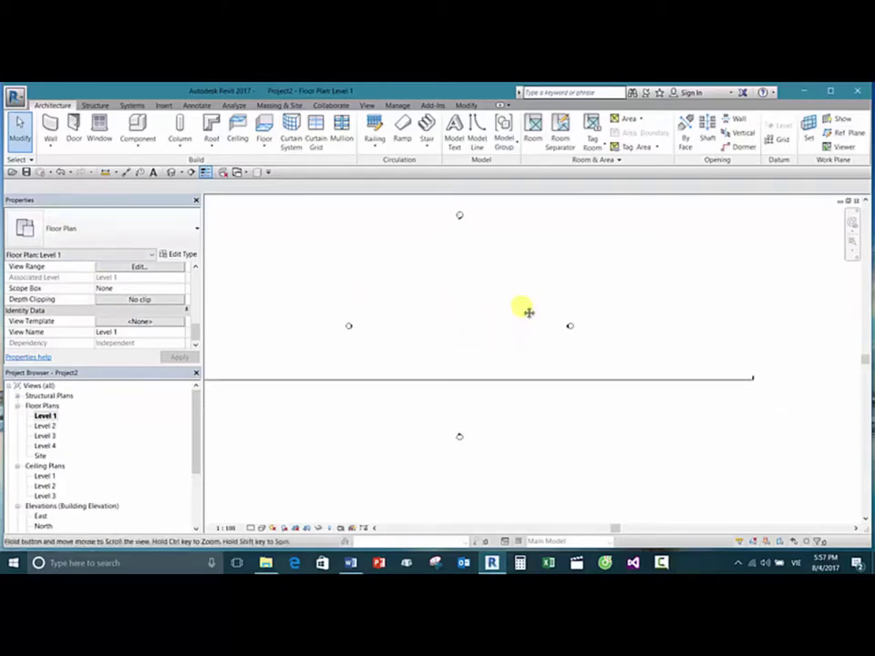
pyautogui.moveTo(552, 337); pyautogui.dragTo(533, 326, button='middle')
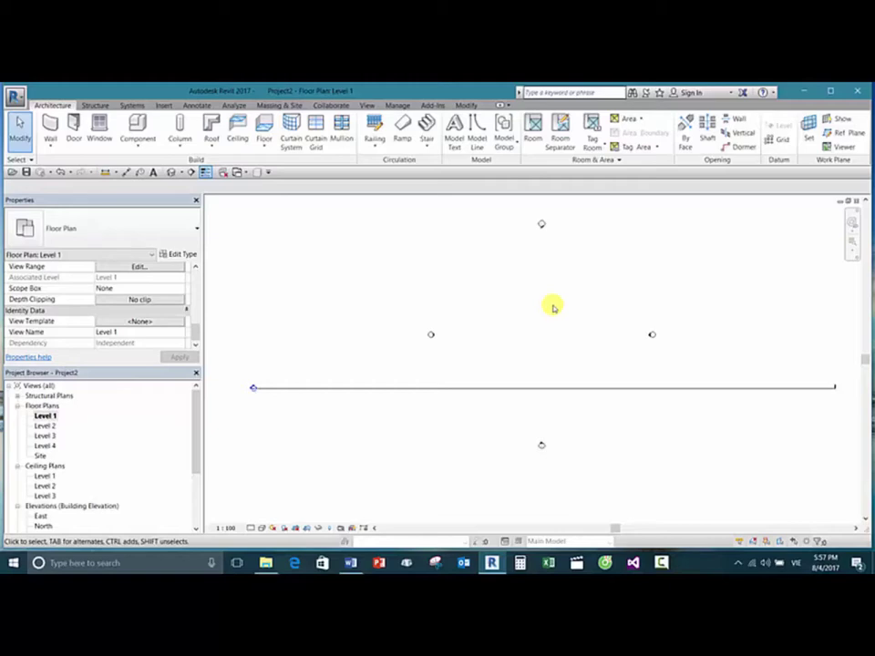
pyautogui.moveTo(557, 316); pyautogui.dragTo(545, 336, button='middle')
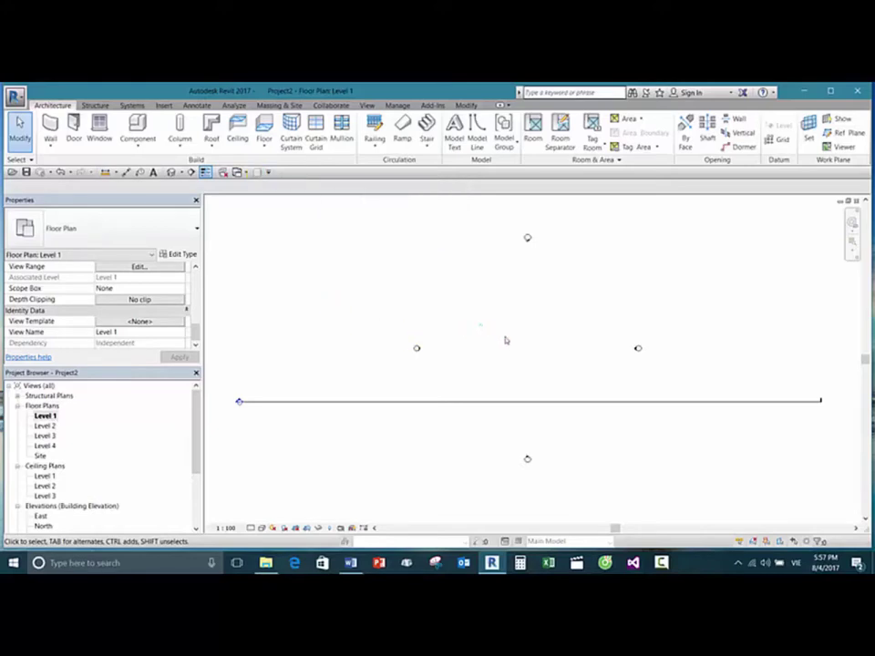
pyautogui.moveTo(518, 348)
pyautogui.mouseDown(button='middle')
pyautogui.moveTo(502, 331)
pyautogui.moveTo(519, 347)
pyautogui.mouseUp(button='middle')
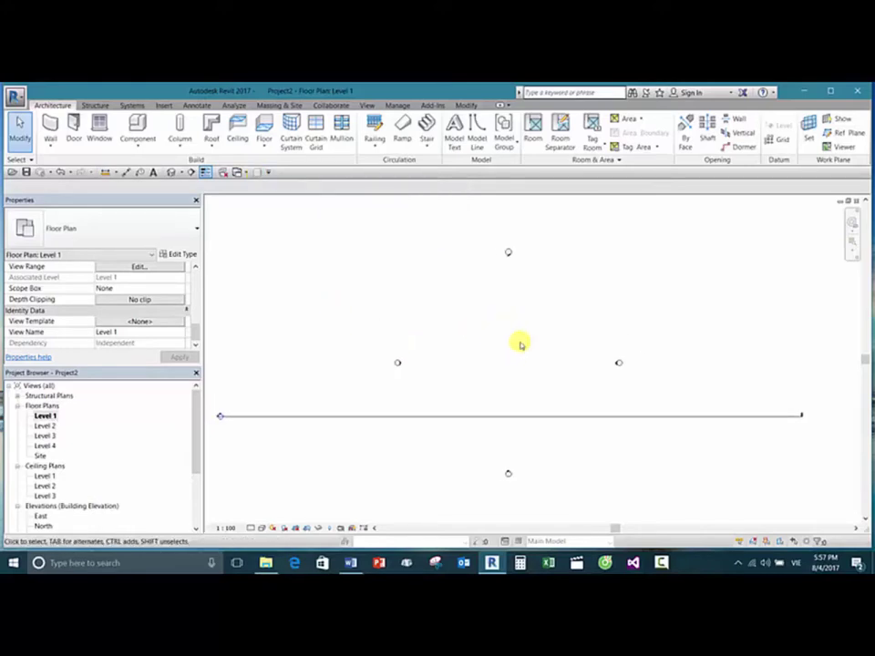
# Step: Draw an 11000 mm architectural wall on the Level 1 plan
pyautogui.click(50, 143)
pyautogui.click(84, 165)
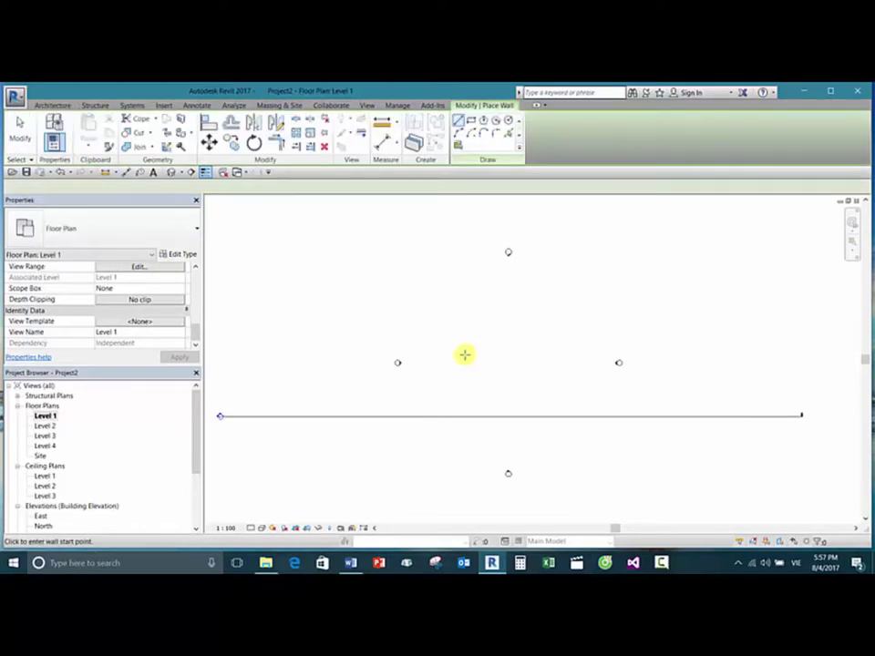
pyautogui.click(465, 354)
pyautogui.click(511, 354)
pyautogui.press('Escape')
pyautogui.press('Escape')
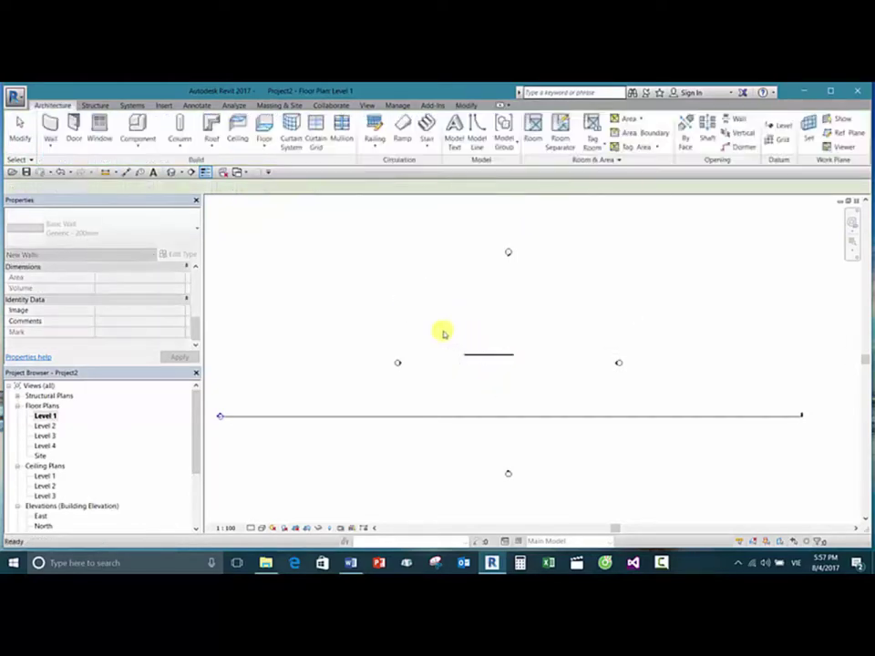
# Step: Create a section-box 3D view, NVL, tightly around the new wall using BX
pyautogui.moveTo(527, 385); pyautogui.dragTo(532, 377)
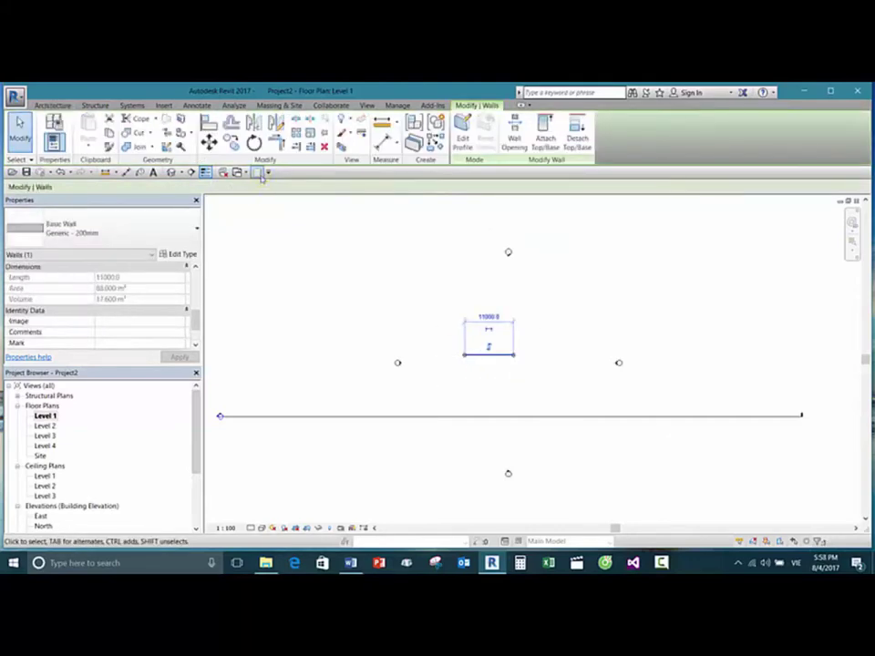
pyautogui.press('b')
pyautogui.press('x')
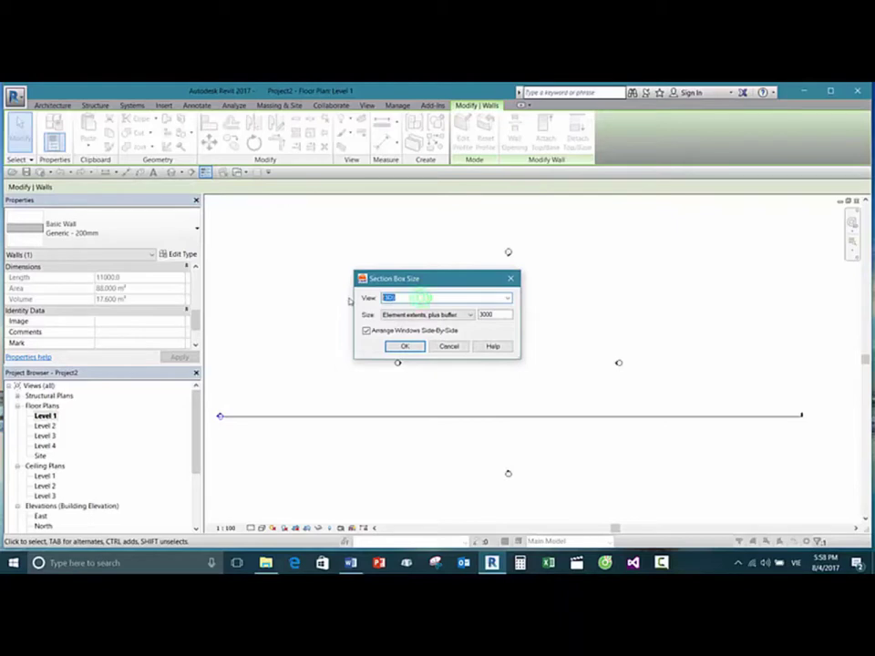
pyautogui.write('TH')
pyautogui.click(410, 346)
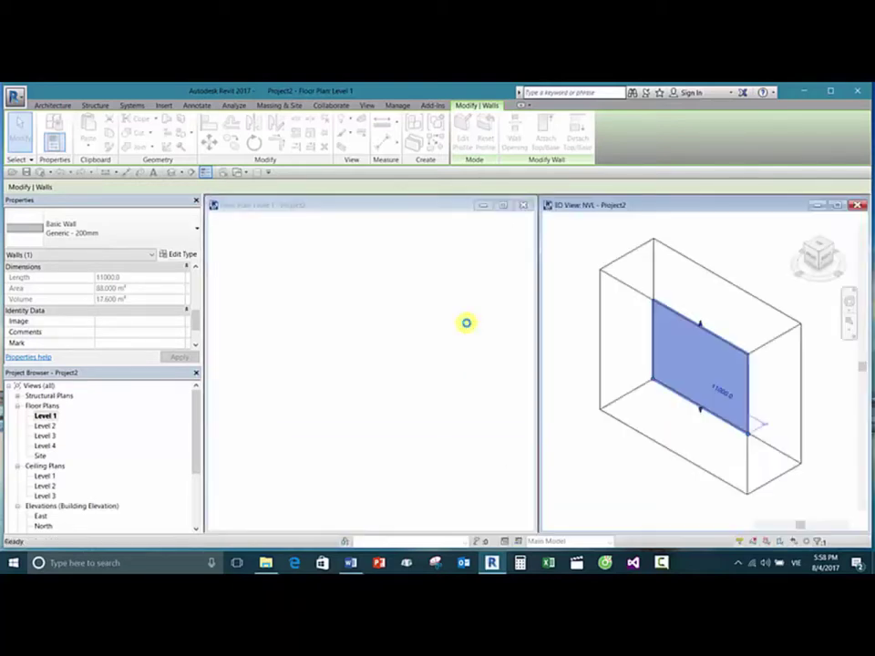
# Step: Switch the NVL 3D view to the Shaded visual style
pyautogui.click(731, 260)
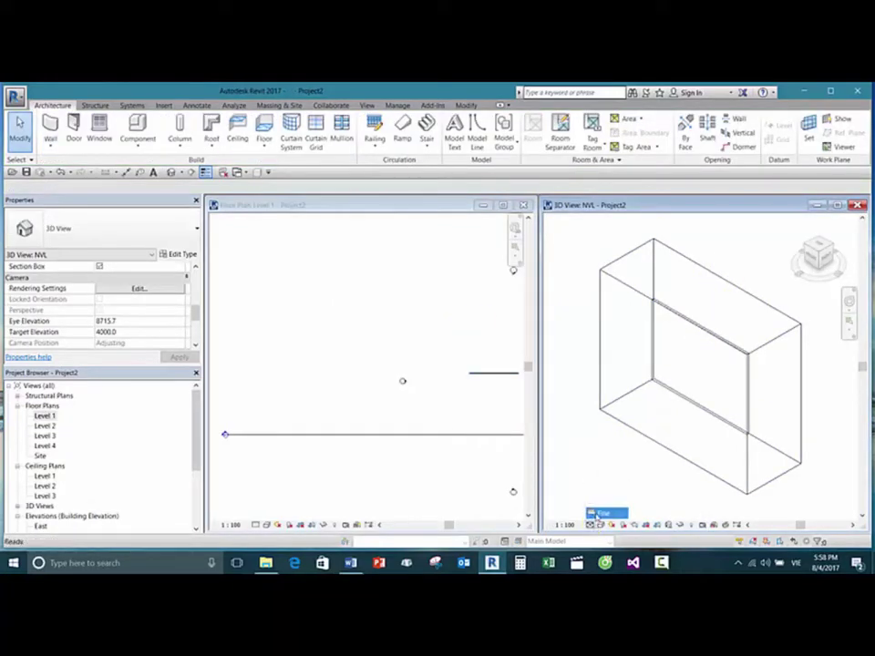
pyautogui.click(601, 526)
pyautogui.click(625, 479)
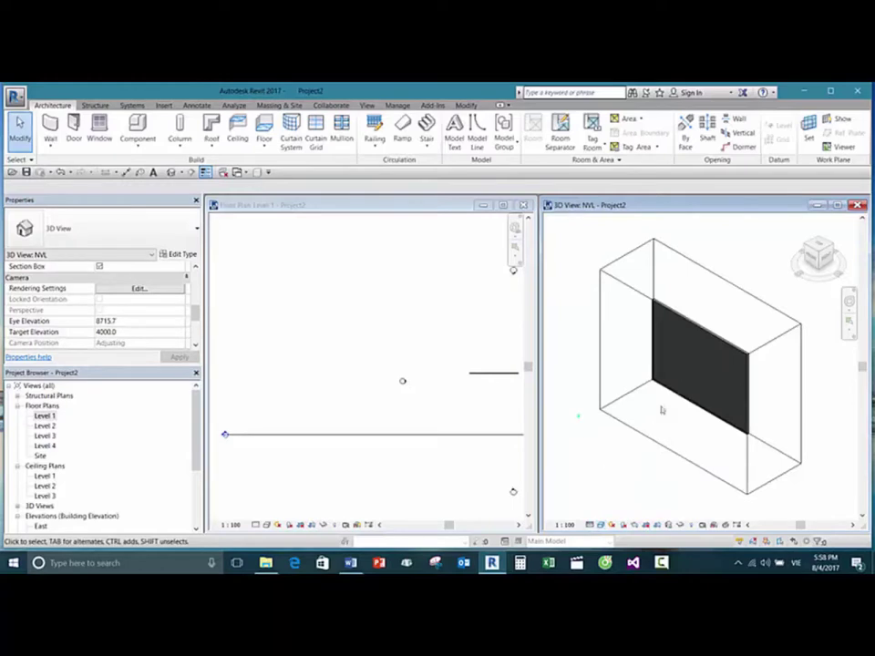
# Step: Maximize the 3D view, then tile all open views side by side with WT
pyautogui.scroll(2, 679, 365)
pyautogui.click(439, 265)
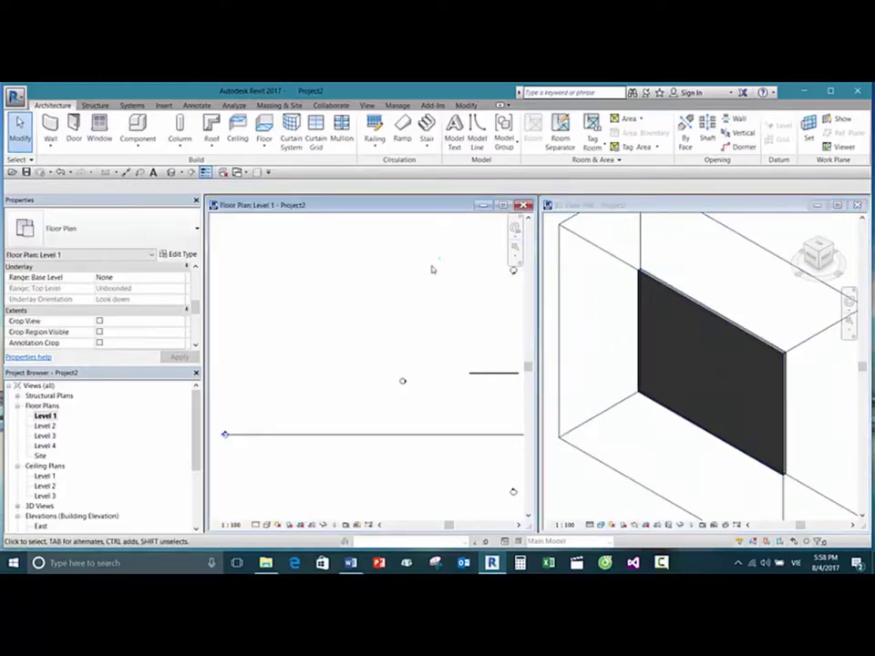
pyautogui.scroll(-2, 436, 270)
pyautogui.scroll(1, 436, 270)
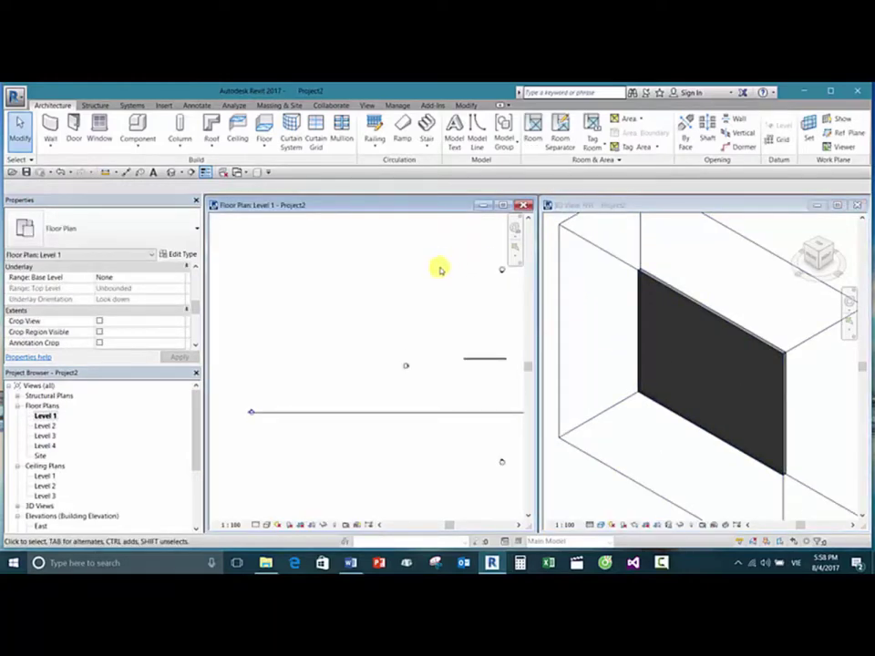
pyautogui.click(837, 205)
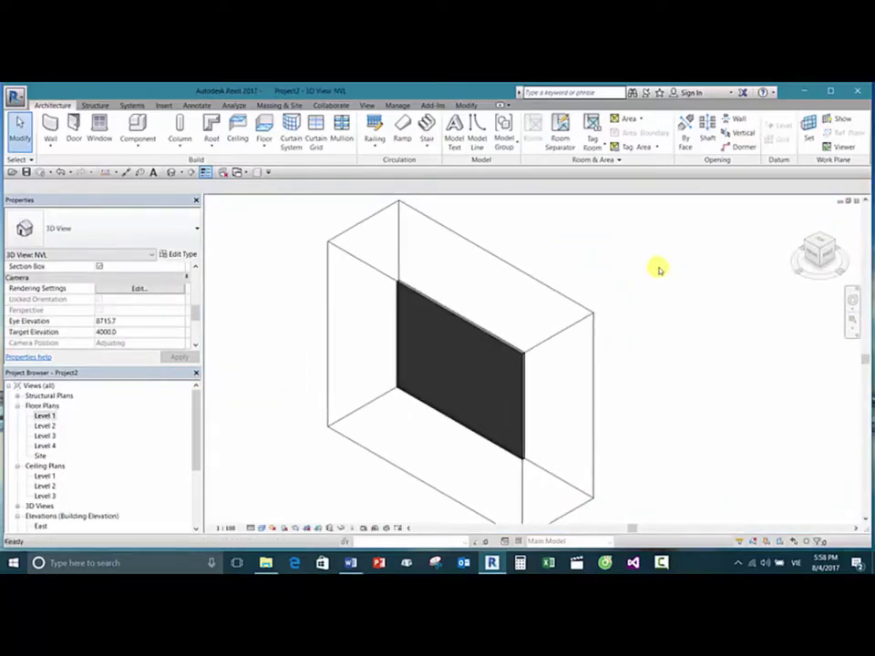
pyautogui.press('w')
pyautogui.press('t')
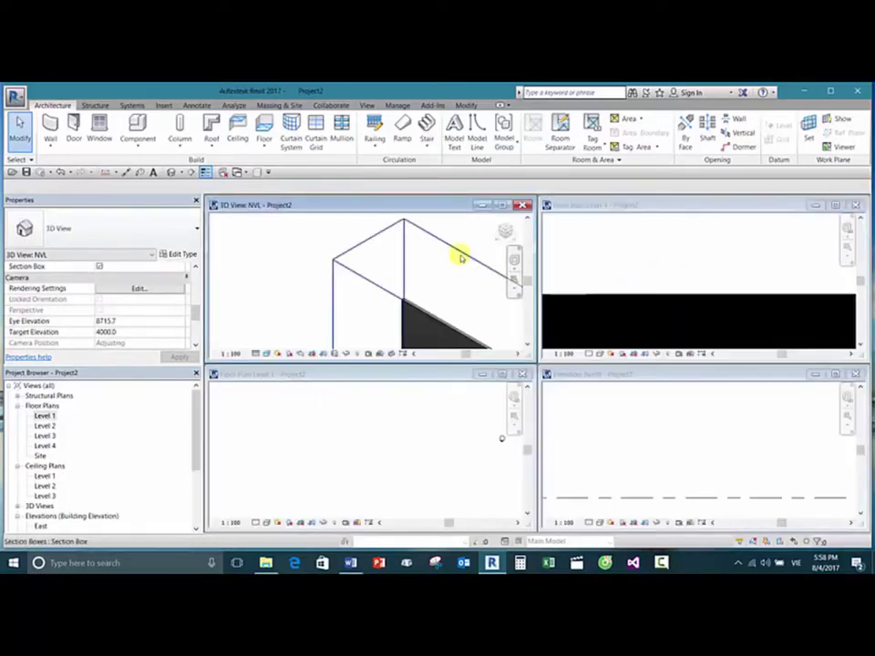
# Step: Orbit and zoom out the NVL view so the whole section box and wall fit
pyautogui.keyDown('shift'); pyautogui.moveTo(307, 248); pyautogui.dragTo(403, 264, button='middle'); pyautogui.keyUp('shift')
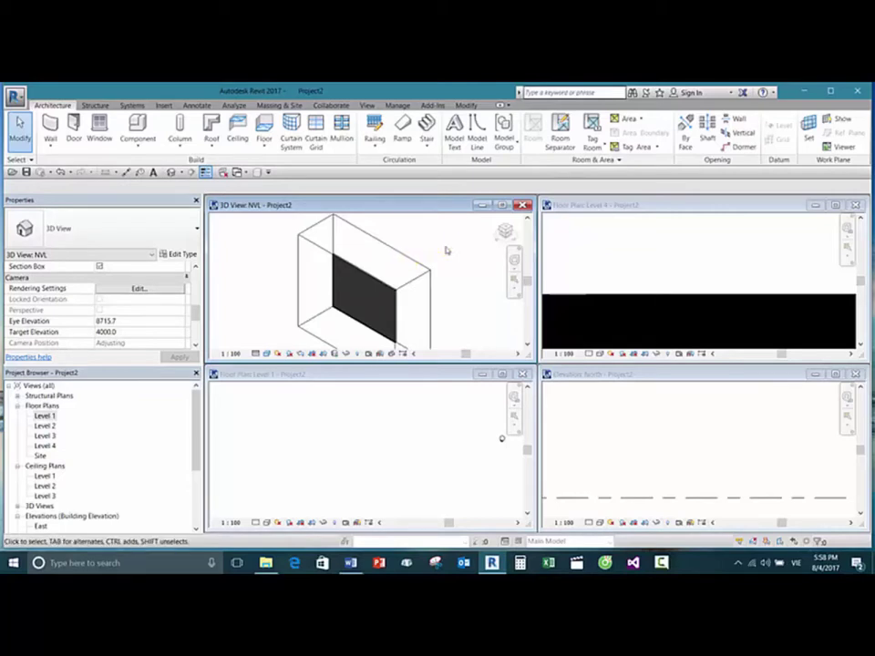
pyautogui.scroll(-2, 444, 250)
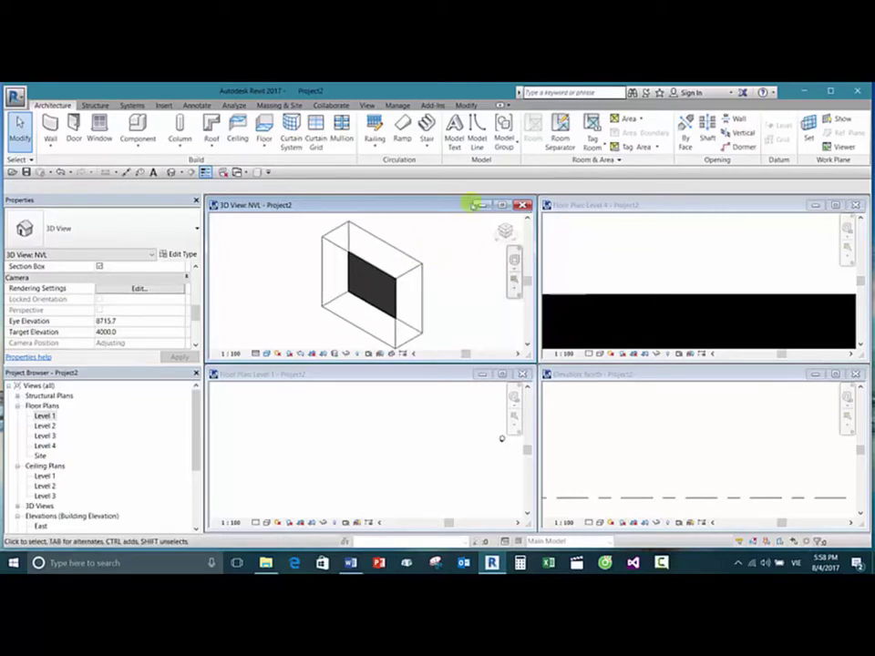
pyautogui.click(433, 105)
pyautogui.click(466, 106)
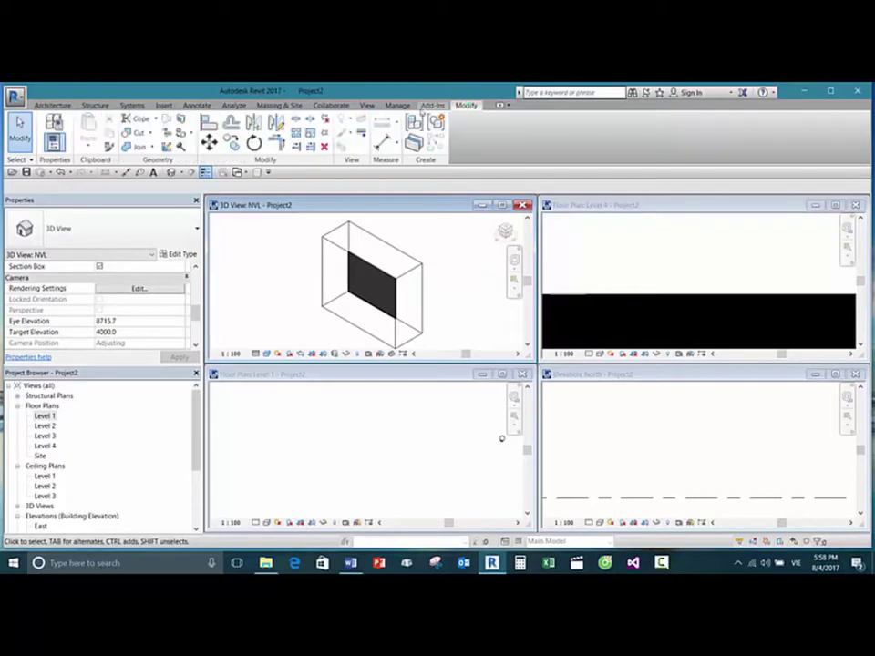
pyautogui.click(394, 107)
pyautogui.click(366, 106)
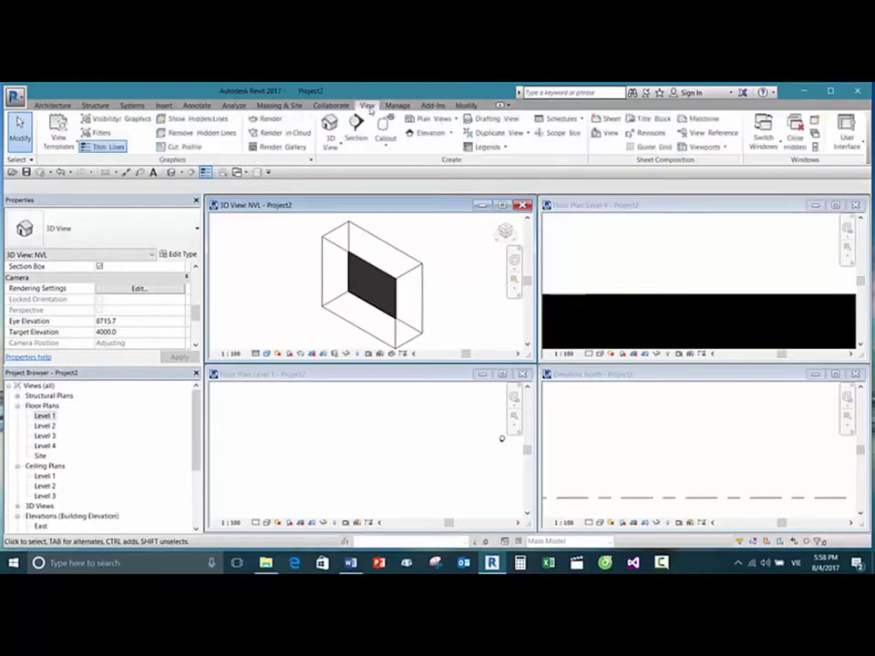
pyautogui.click(846, 137)
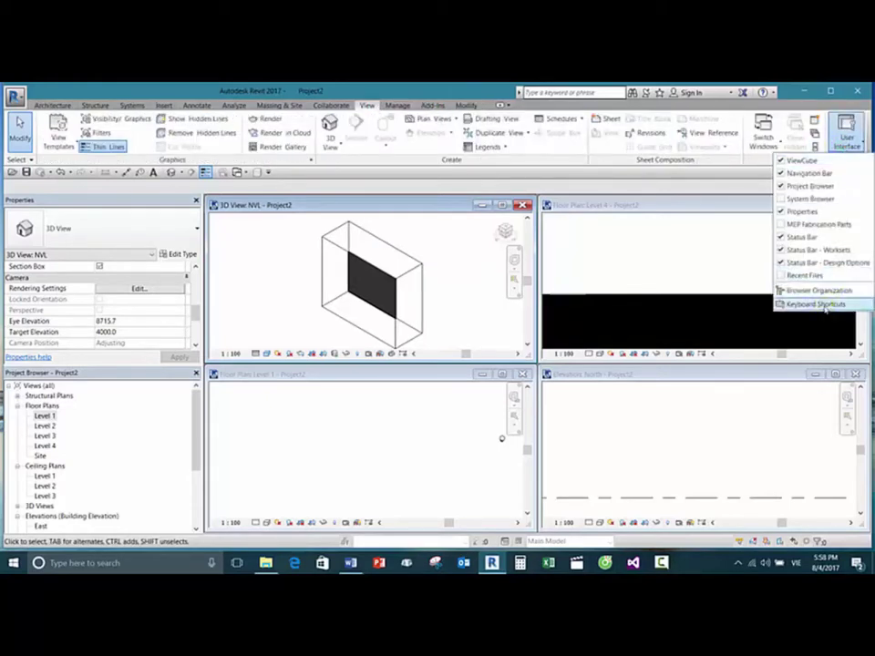
pyautogui.click(802, 302)
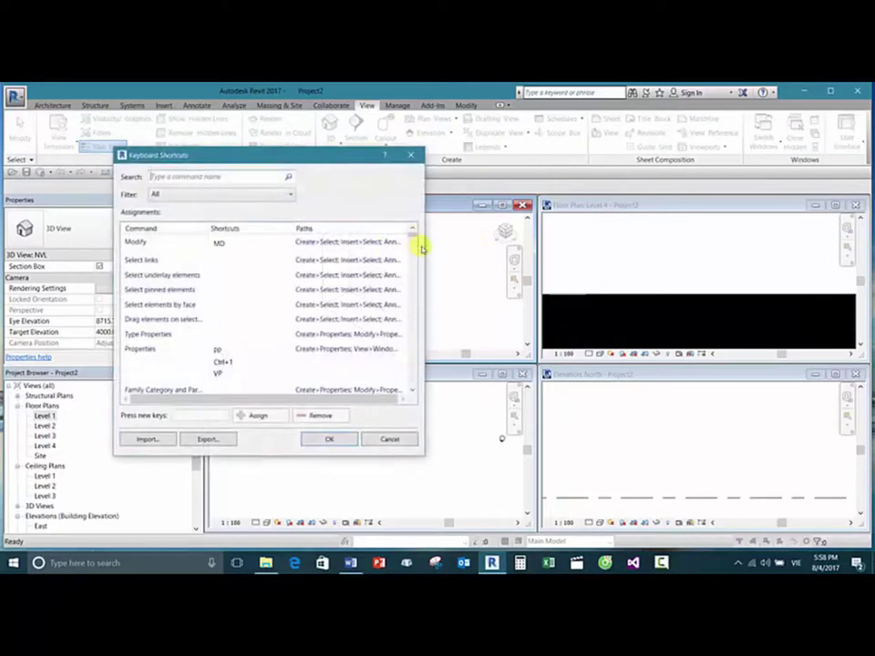
pyautogui.moveTo(420, 236); pyautogui.dragTo(580, 236)
pyautogui.moveTo(580, 282); pyautogui.dragTo(635, 289)
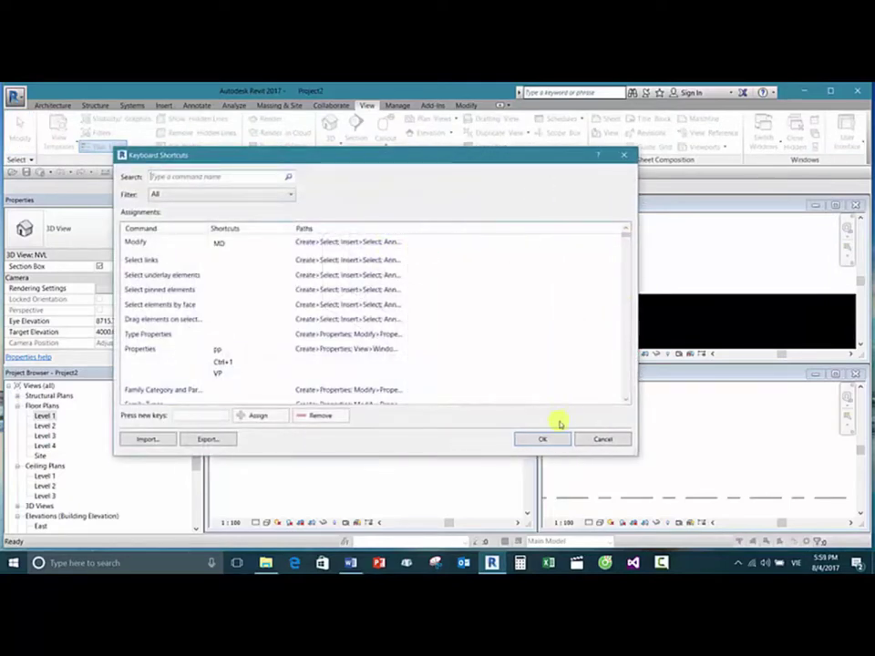
pyautogui.moveTo(467, 456); pyautogui.dragTo(475, 512)
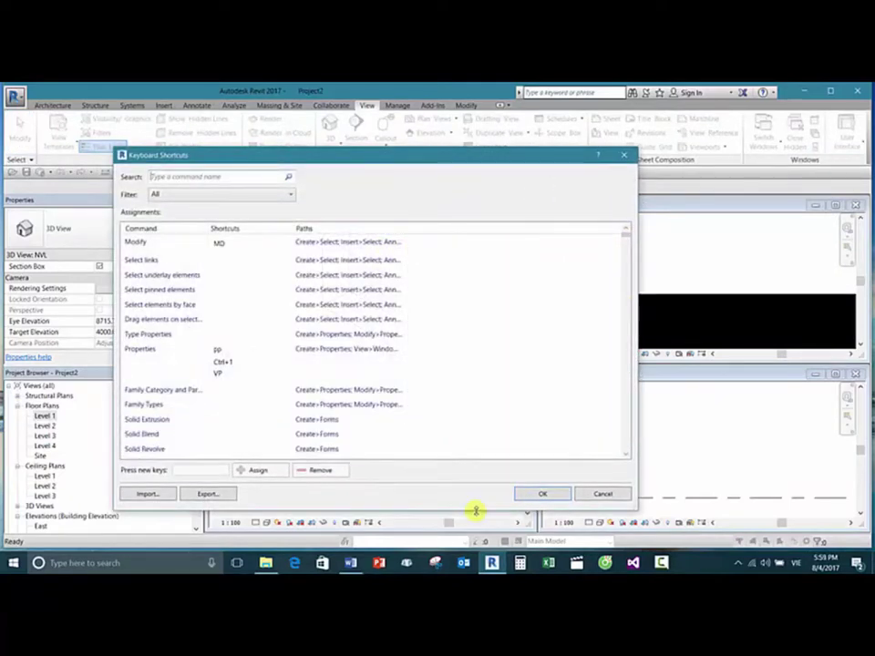
pyautogui.scroll(-3, 235, 298)
pyautogui.scroll(3, 235, 298)
pyautogui.scroll(-8, 237, 297)
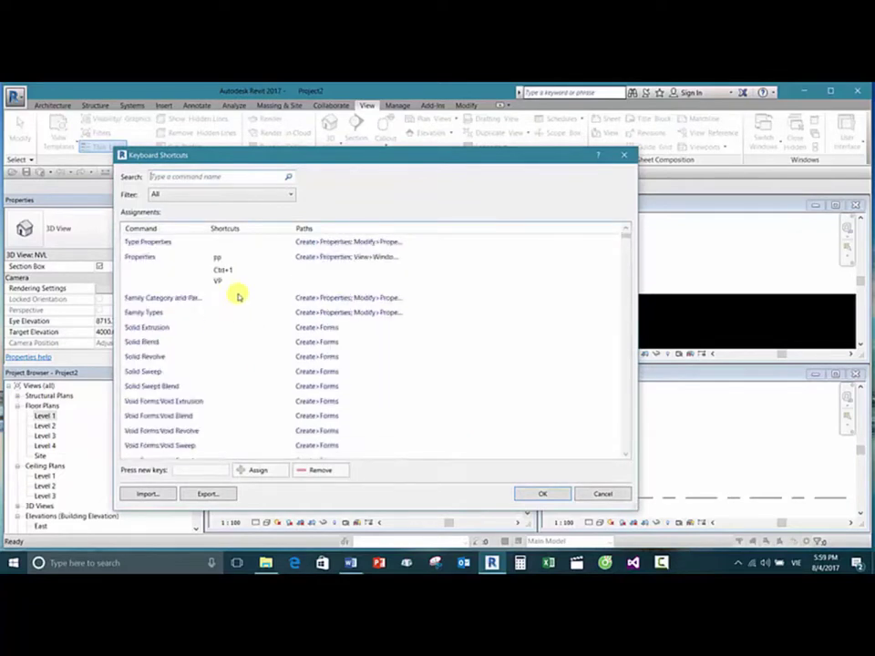
pyautogui.scroll(-15, 237, 301)
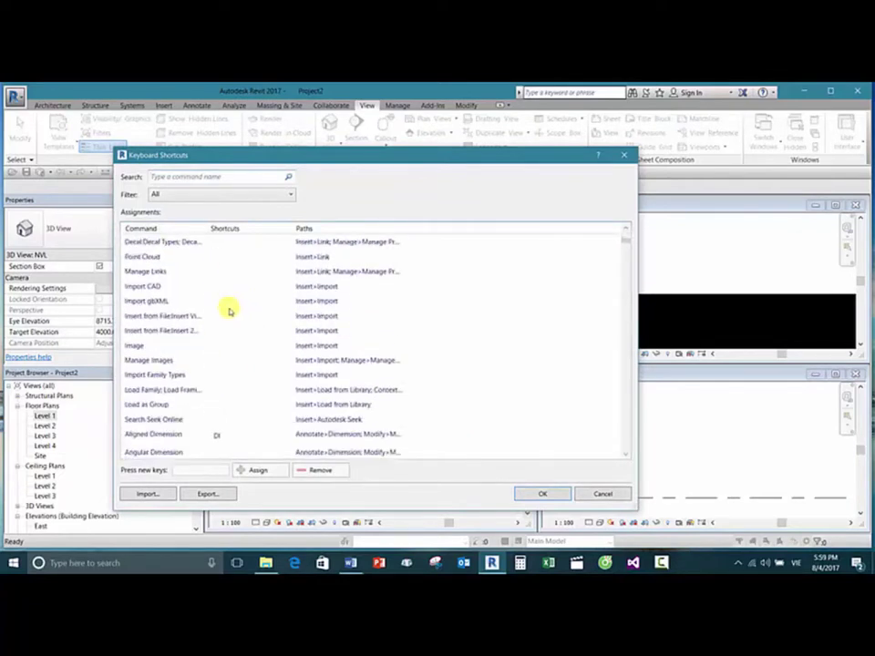
pyautogui.scroll(-12, 239, 316)
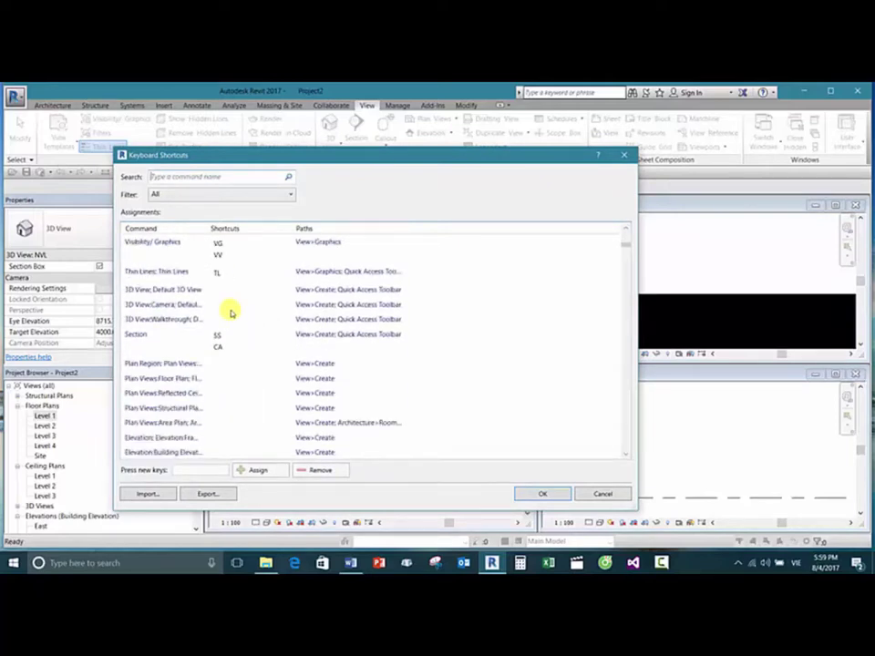
pyautogui.scroll(5, 247, 310)
pyautogui.scroll(-2, 242, 298)
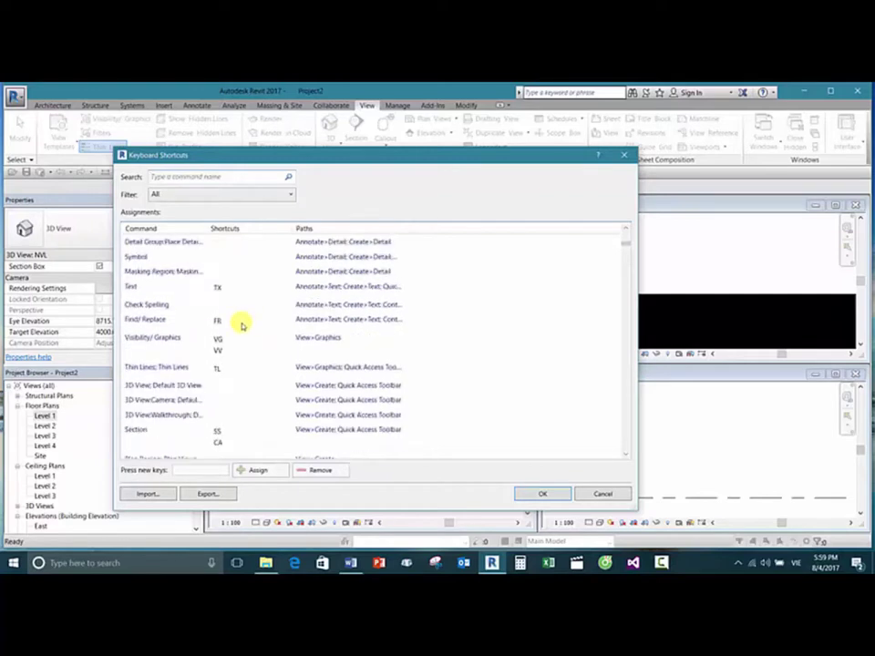
pyautogui.scroll(2, 236, 296)
pyautogui.scroll(2, 235, 315)
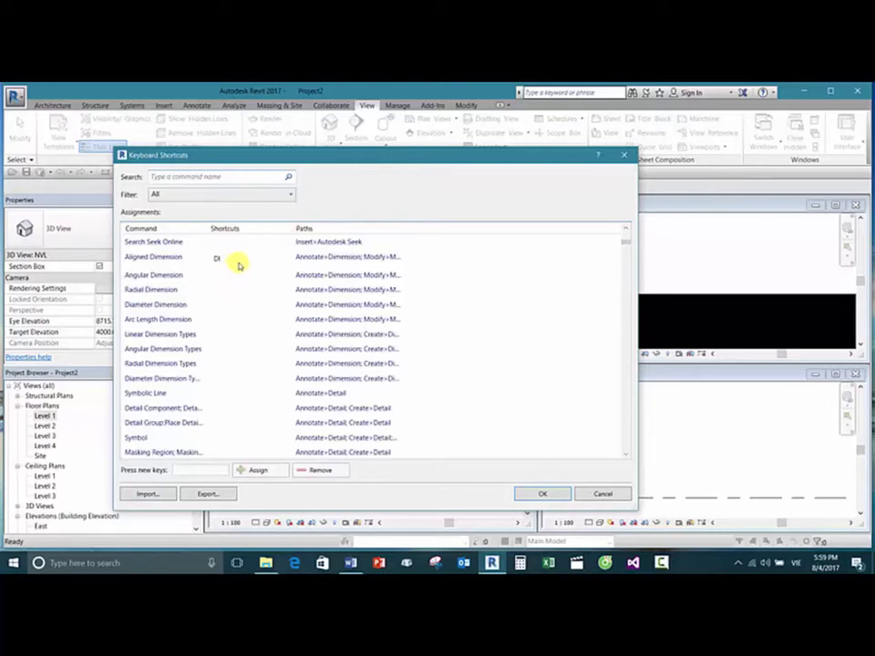
pyautogui.scroll(9, 235, 274)
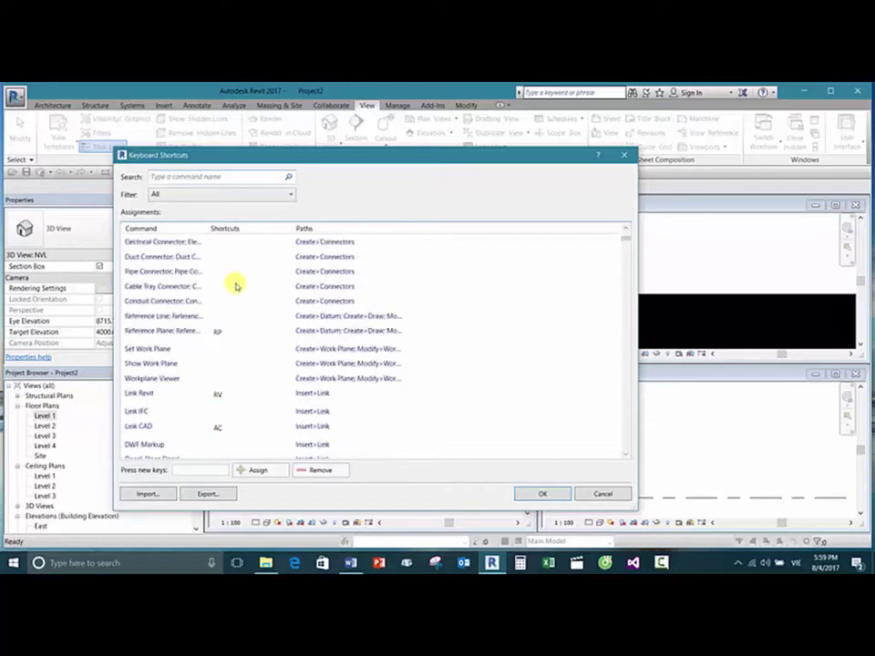
pyautogui.scroll(2, 234, 312)
pyautogui.scroll(2, 237, 299)
pyautogui.scroll(-1, 246, 308)
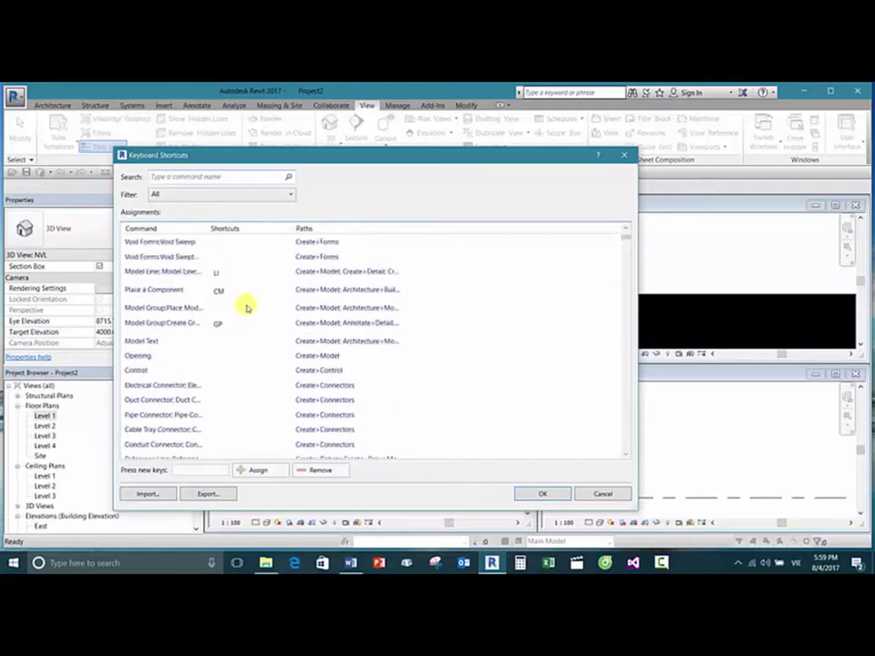
pyautogui.scroll(-2, 246, 308)
pyautogui.scroll(-5, 246, 308)
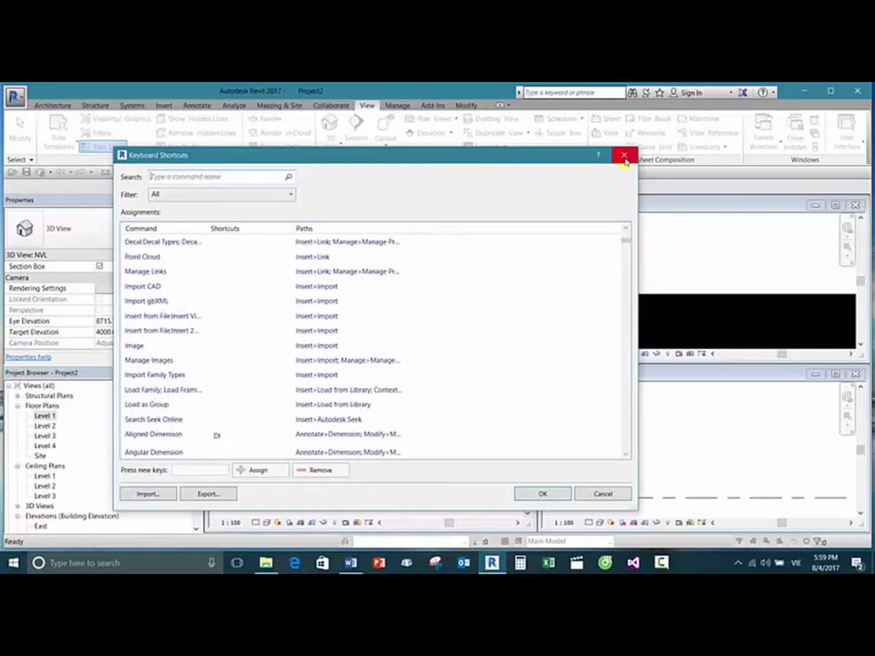
pyautogui.scroll(7, 266, 305)
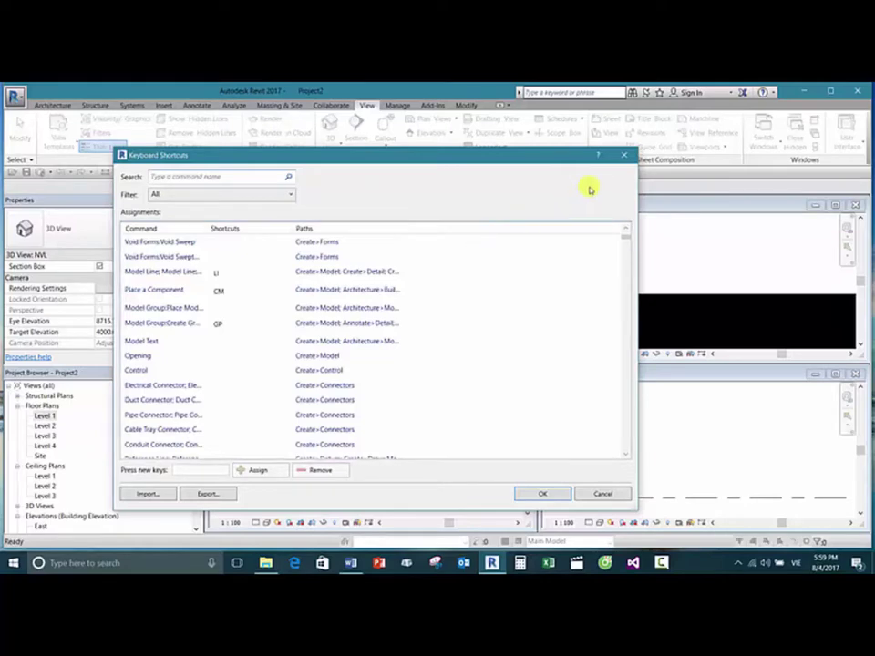
pyautogui.click(625, 156)
# Step: Maximize and close the 3D view, then close the Level 4 plan
pyautogui.click(794, 302)
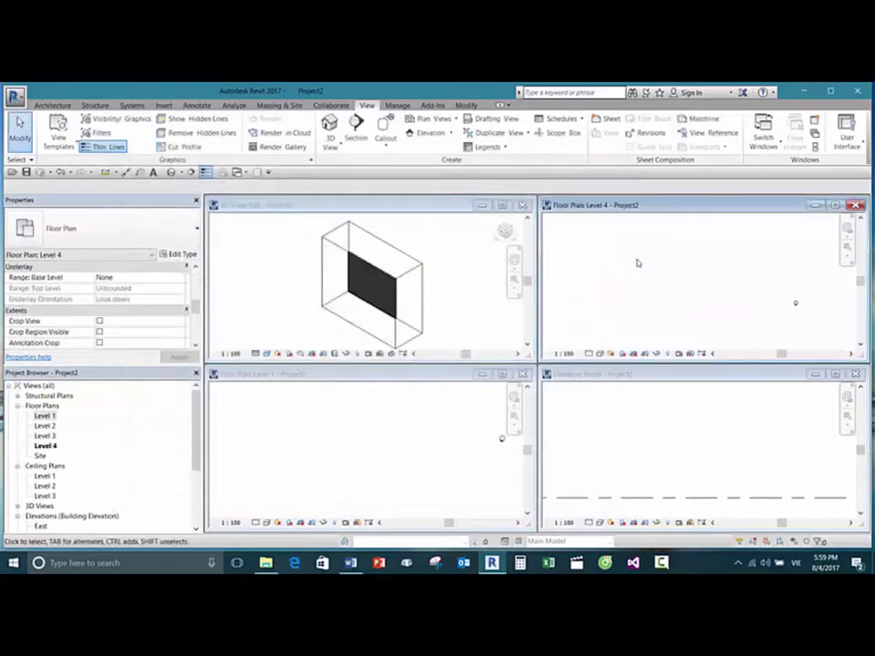
pyautogui.click(485, 262)
pyautogui.click(501, 205)
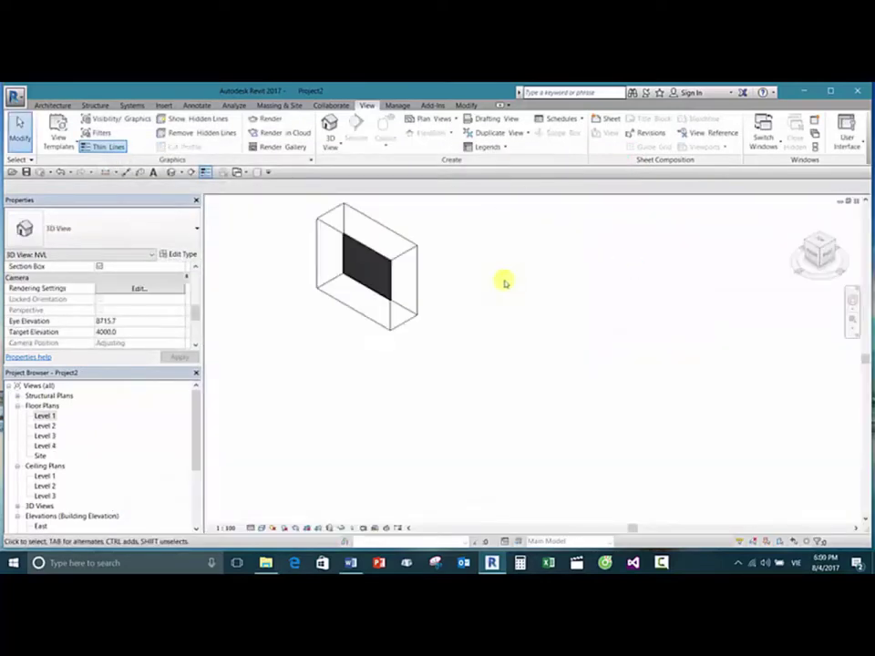
pyautogui.scroll(5, 510, 312)
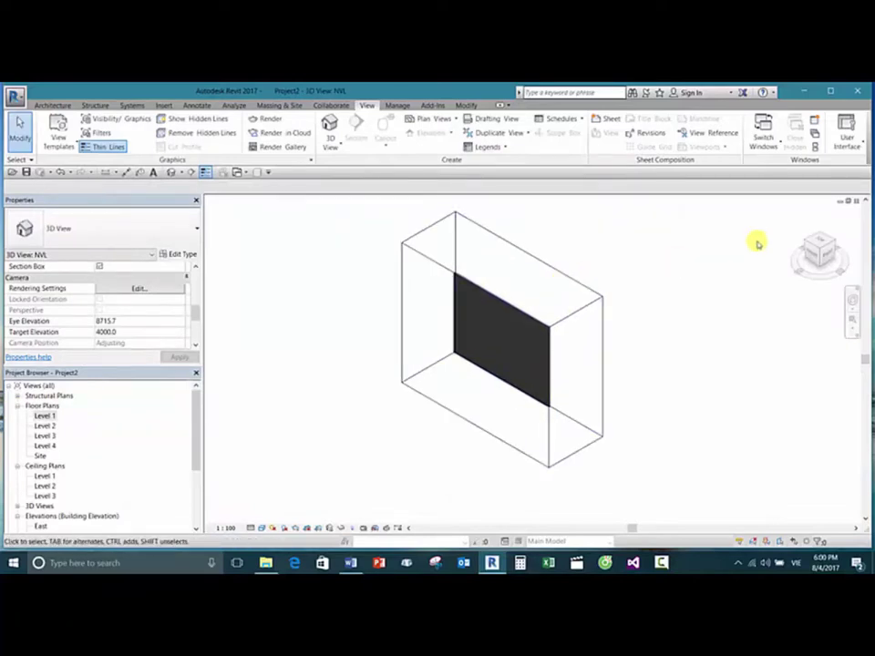
pyautogui.click(856, 201)
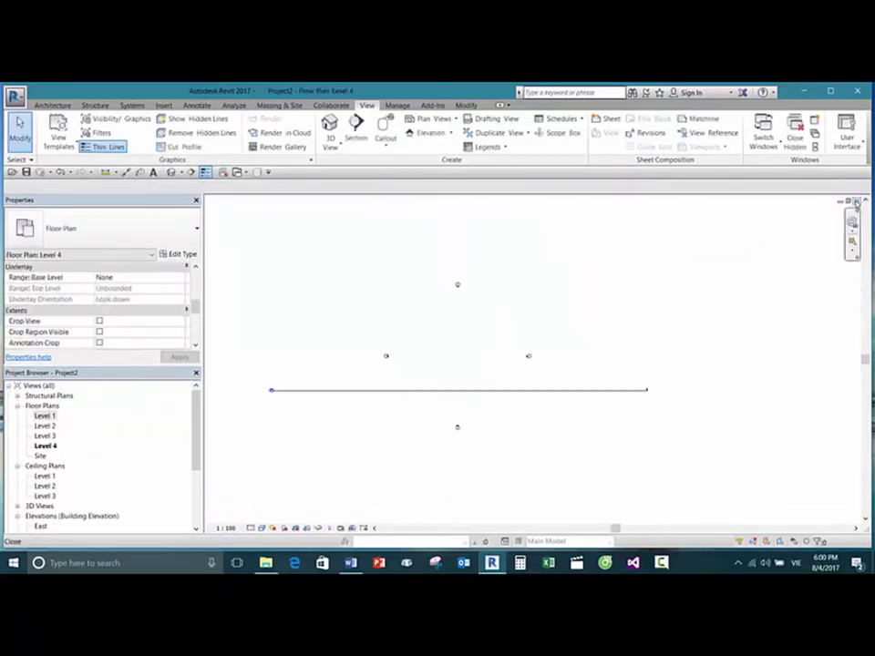
pyautogui.click(856, 201)
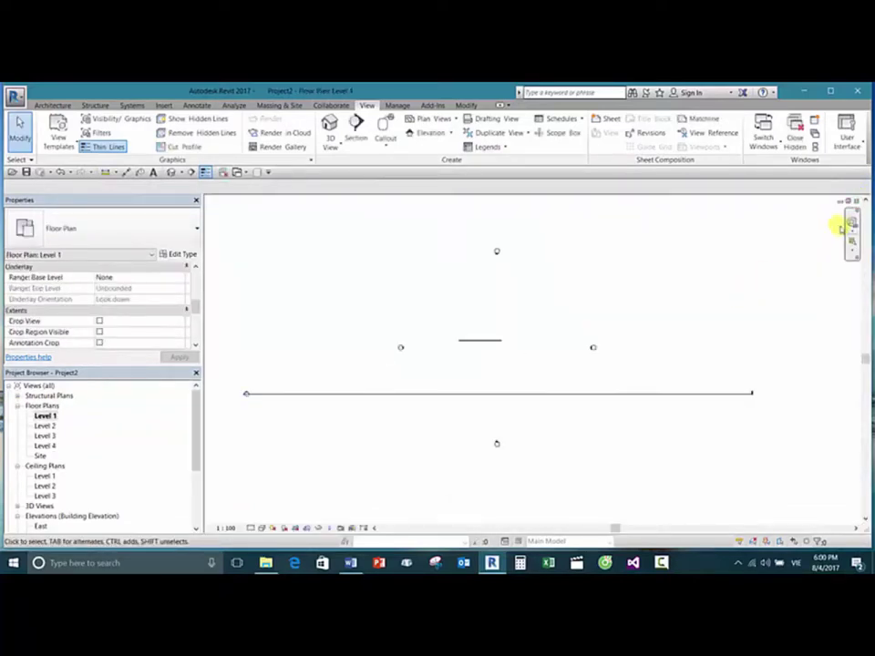
# Step: Delete the short wall near the centre of the Level 1 floor plan
pyautogui.click(483, 343)
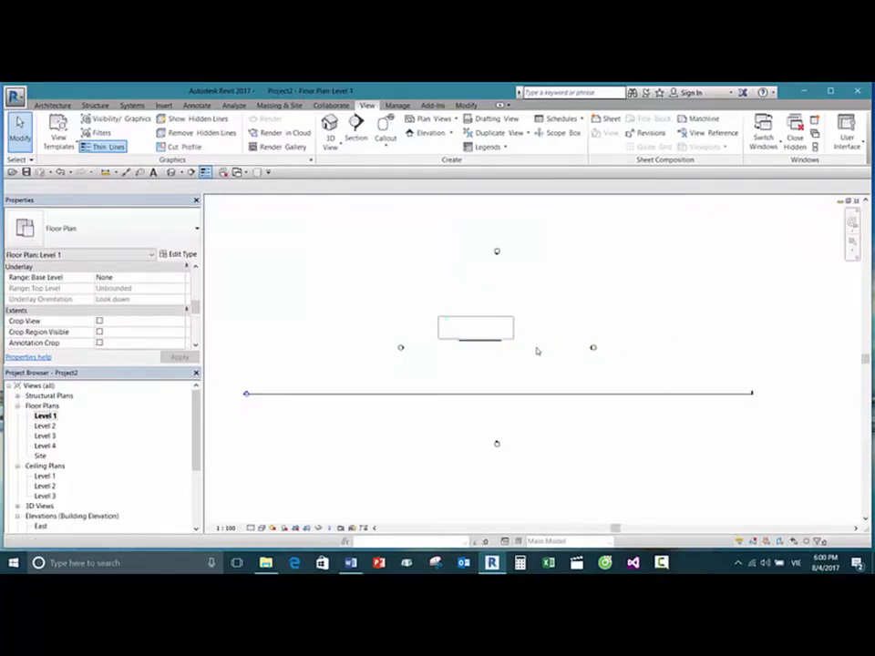
pyautogui.press('Delete')
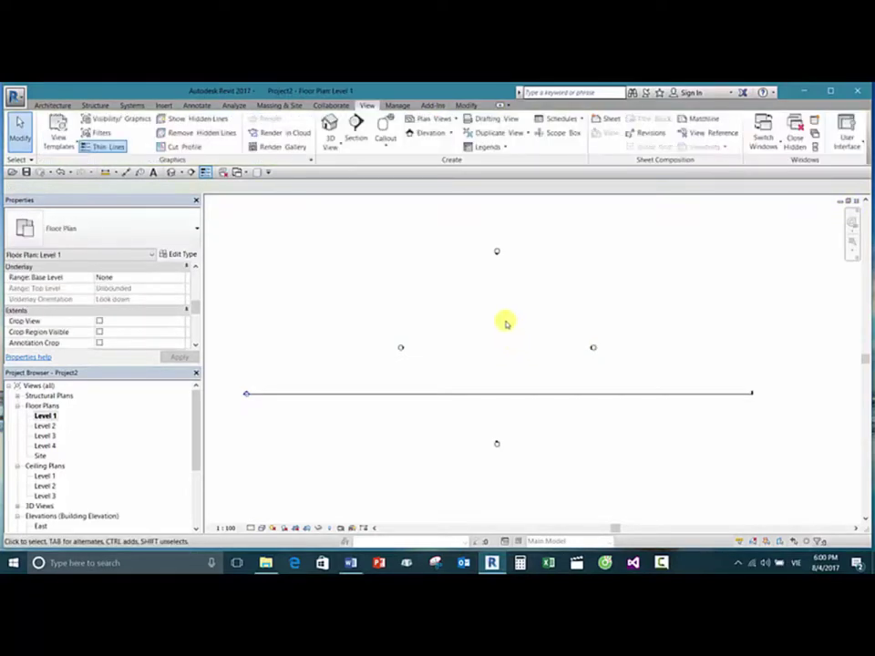
pyautogui.moveTo(525, 343)
pyautogui.mouseDown(button='middle')
pyautogui.moveTo(475, 338)
pyautogui.moveTo(504, 335)
pyautogui.moveTo(498, 353)
pyautogui.moveTo(528, 355)
pyautogui.moveTo(517, 354)
pyautogui.mouseUp(button='middle')
pyautogui.scroll(2, 474, 338)
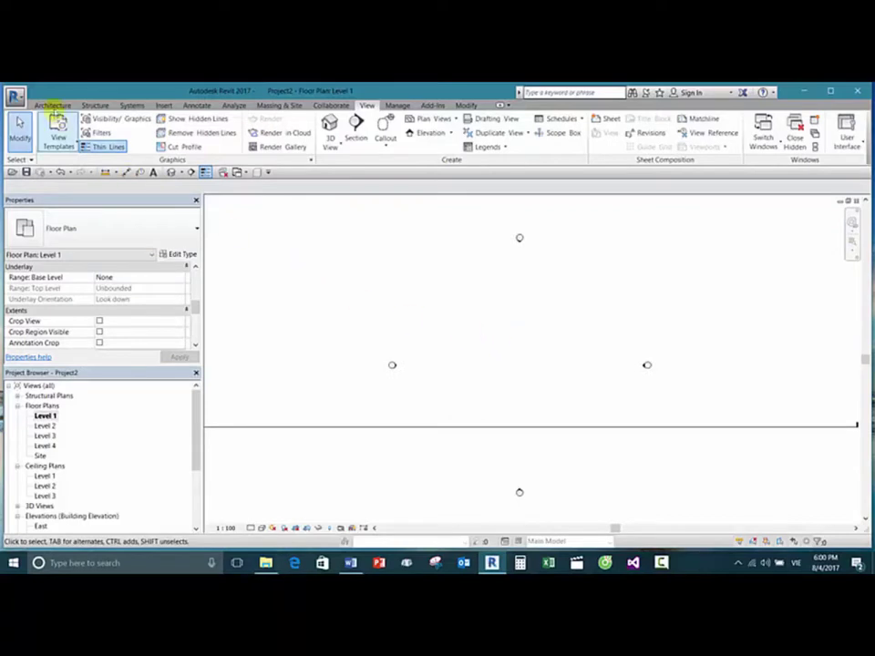
pyautogui.click(54, 105)
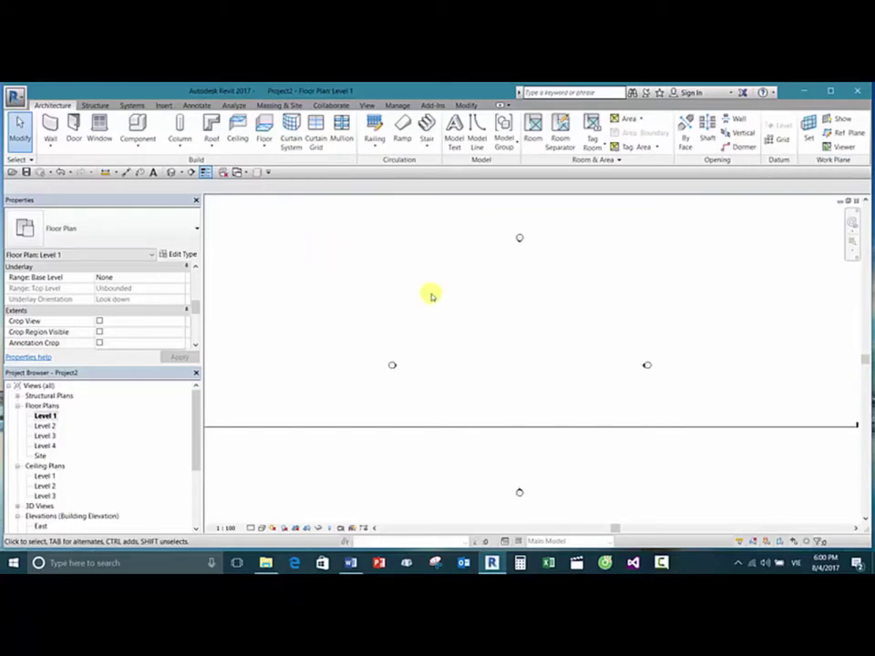
pyautogui.moveTo(450, 296); pyautogui.dragTo(439, 297, button='middle')
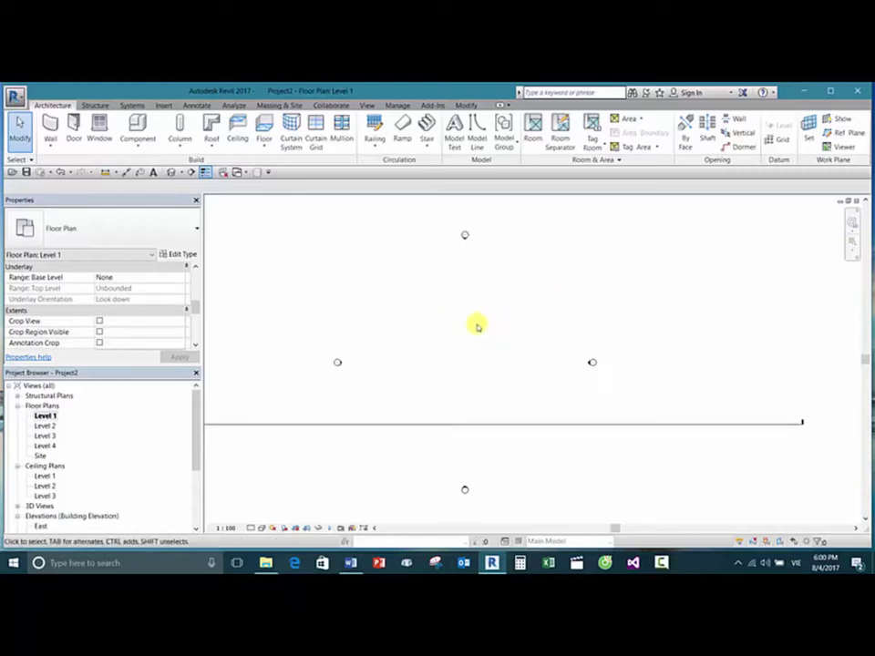
pyautogui.scroll(-2, 477, 326)
pyautogui.moveTo(479, 330); pyautogui.dragTo(479, 338, button='middle')
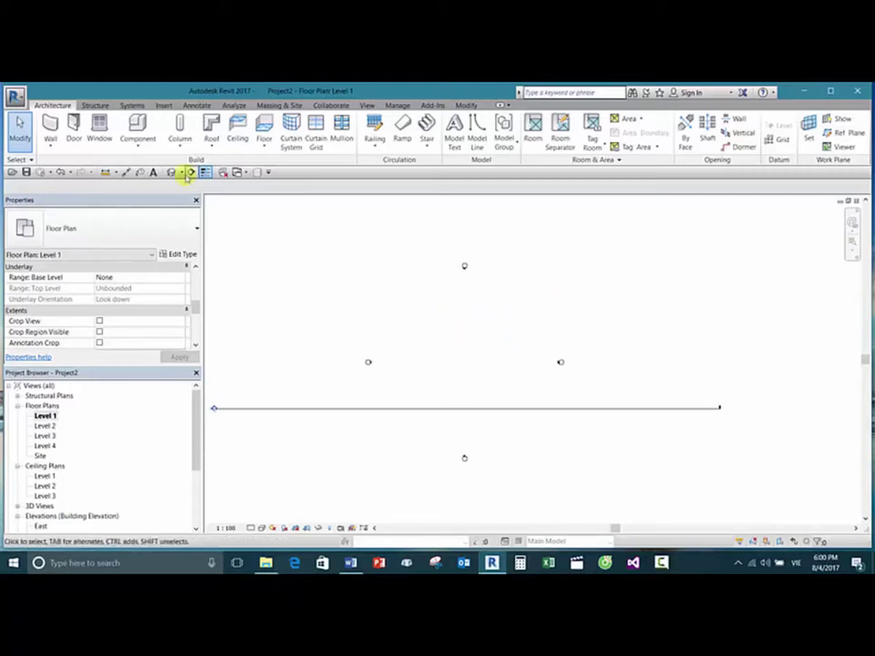
# Step: Start an architectural wall with its top constraint set up to Level 2
pyautogui.click(51, 146)
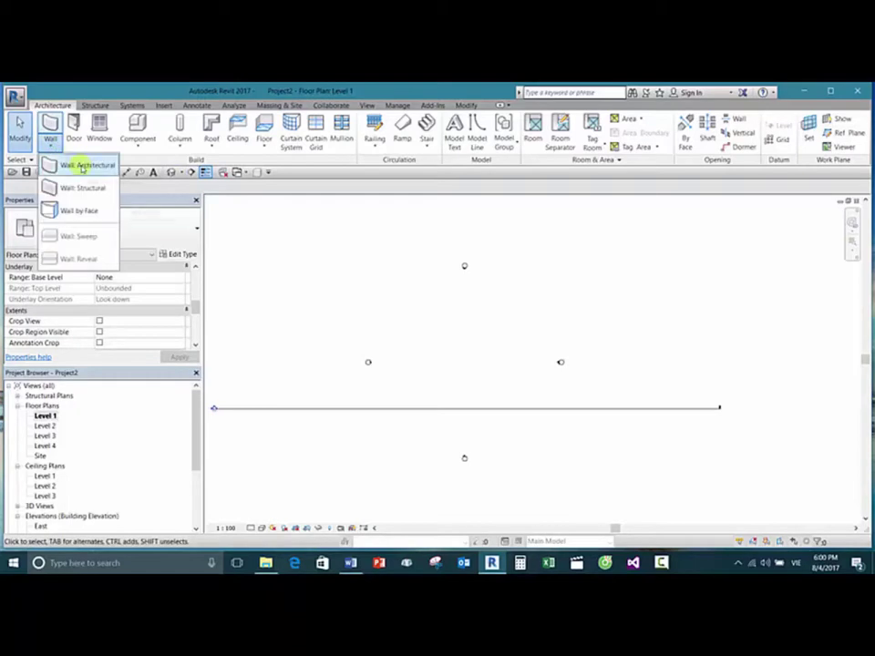
pyautogui.click(62, 165)
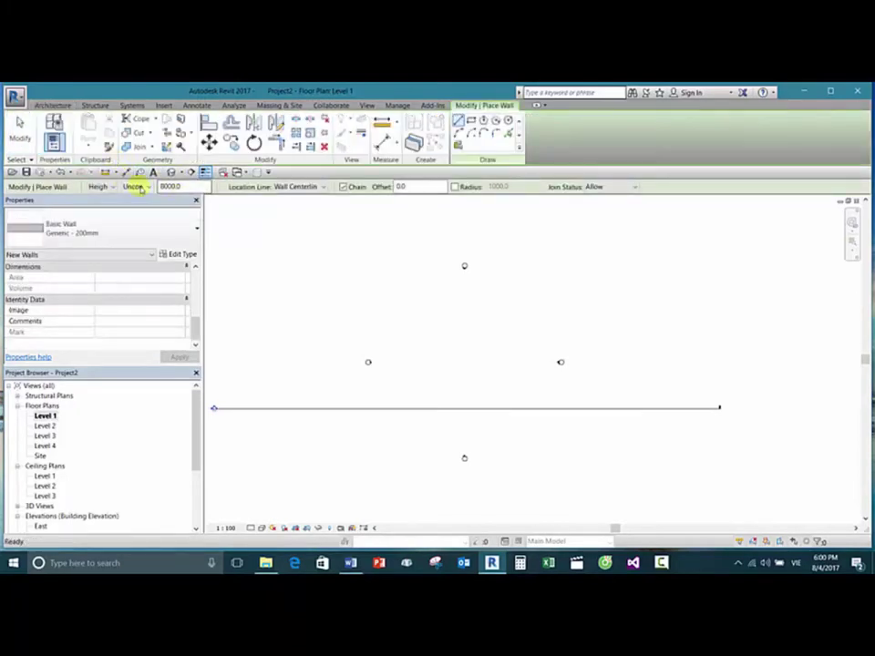
pyautogui.click(142, 187)
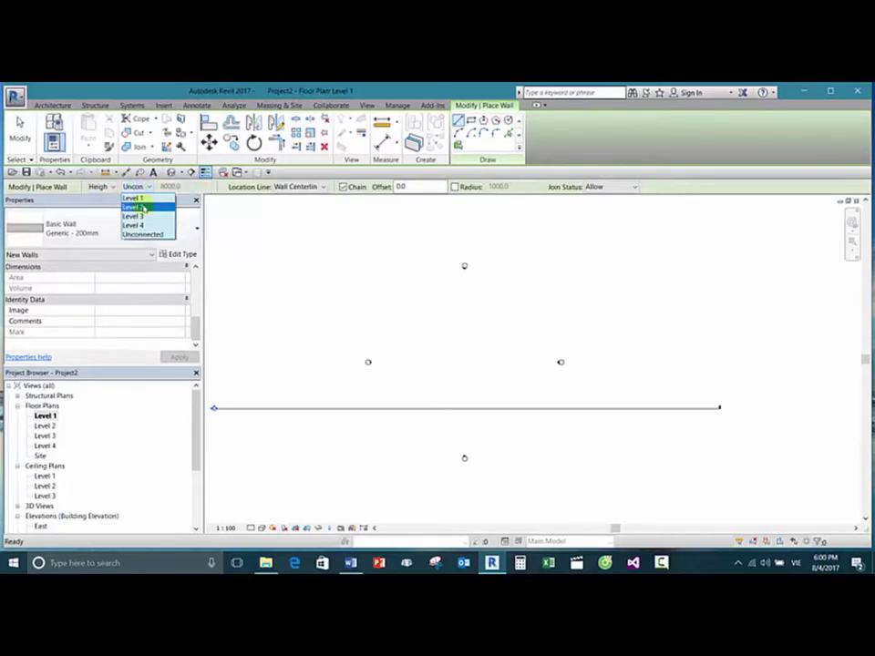
pyautogui.click(142, 208)
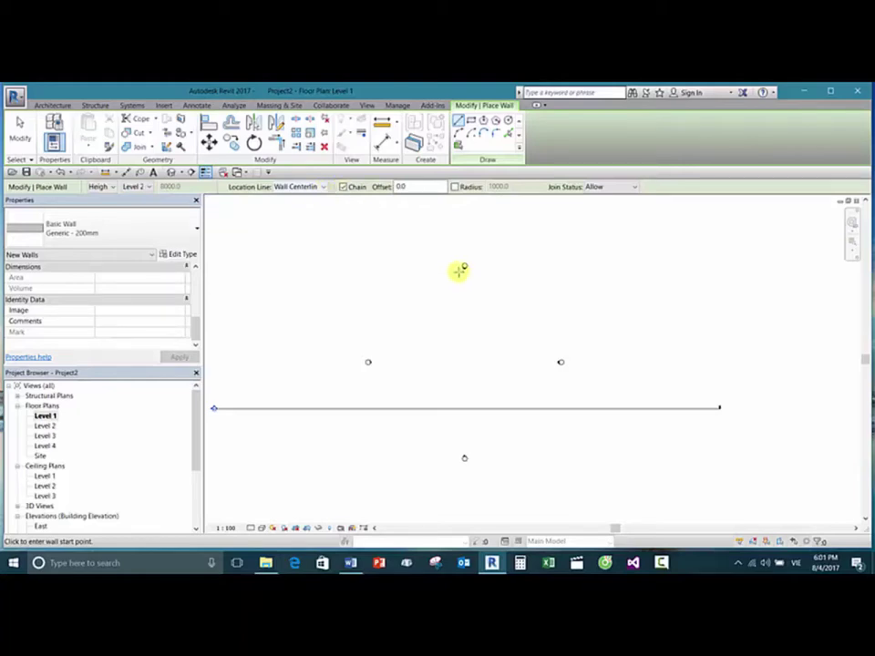
# Step: Draw a rectangular four-wall enclosure on Level 1 and view it in the default 3D view
pyautogui.click(471, 121)
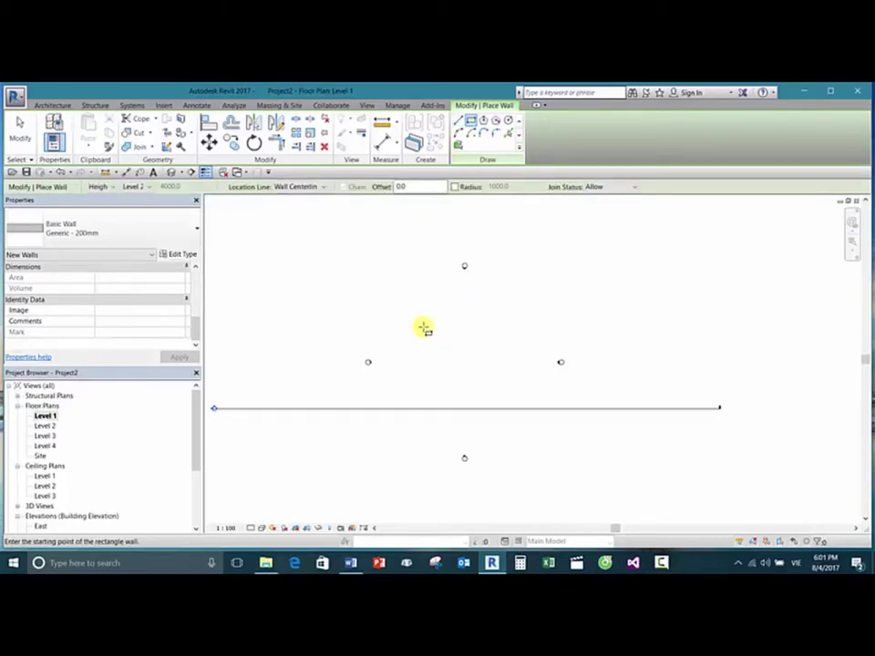
pyautogui.click(423, 322)
pyautogui.click(495, 375)
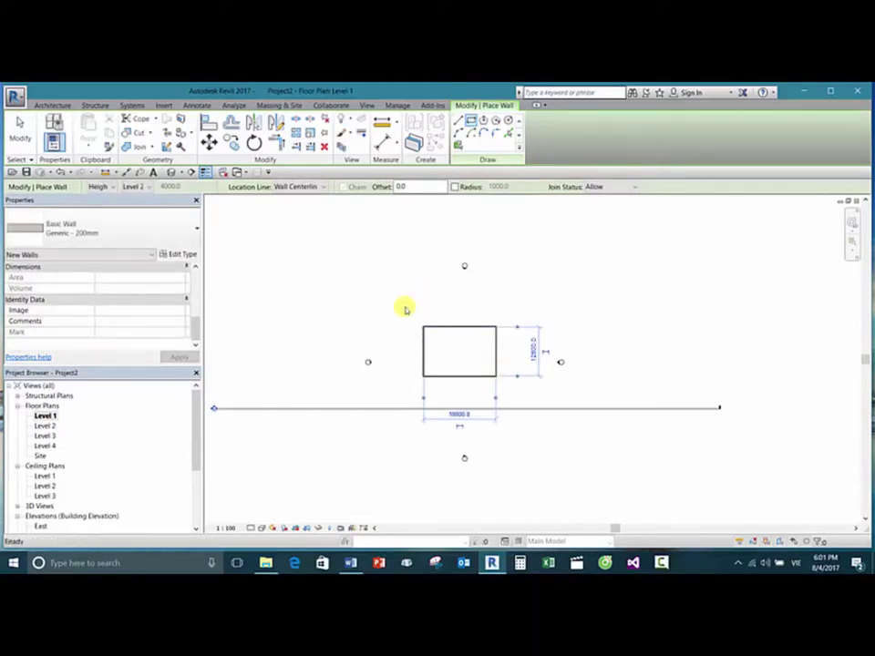
pyautogui.press('Escape')
pyautogui.press('Escape')
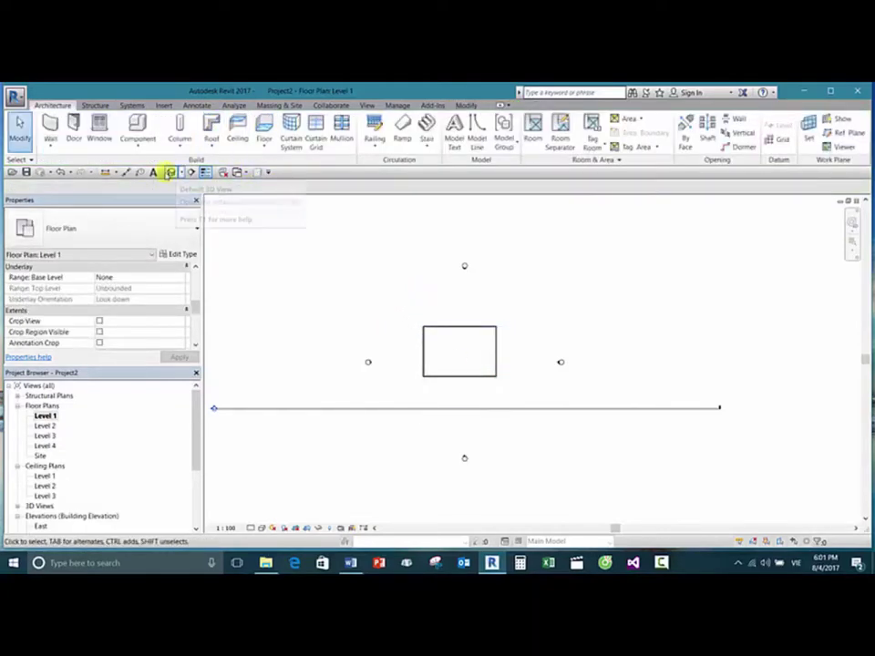
pyautogui.click(171, 172)
# Step: Show the wall box in the 3D view with Shaded visual style and Fine detail level
pyautogui.keyDown('shift'); pyautogui.moveTo(582, 364); pyautogui.dragTo(598, 353, button='middle'); pyautogui.keyUp('shift')
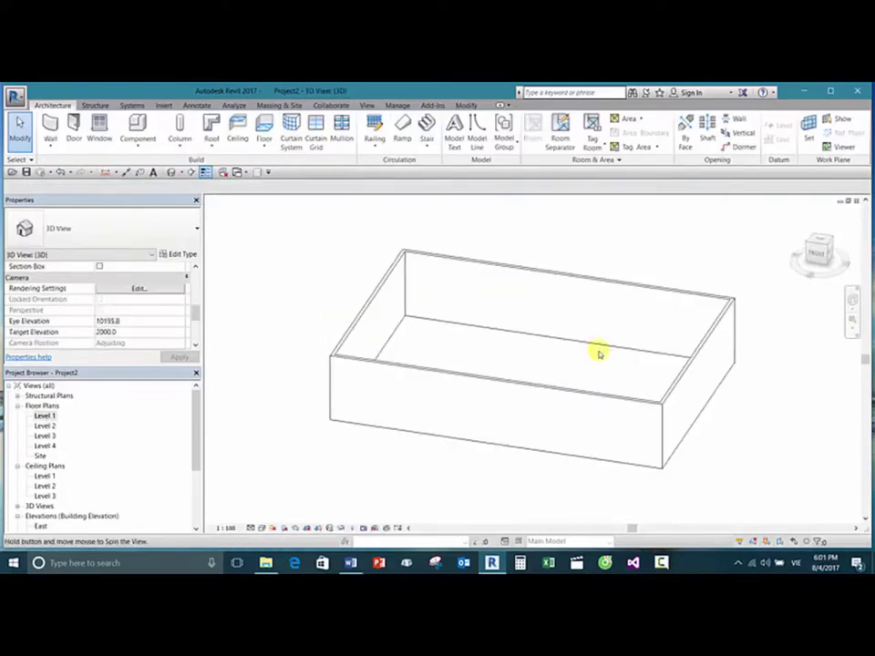
pyautogui.click(261, 527)
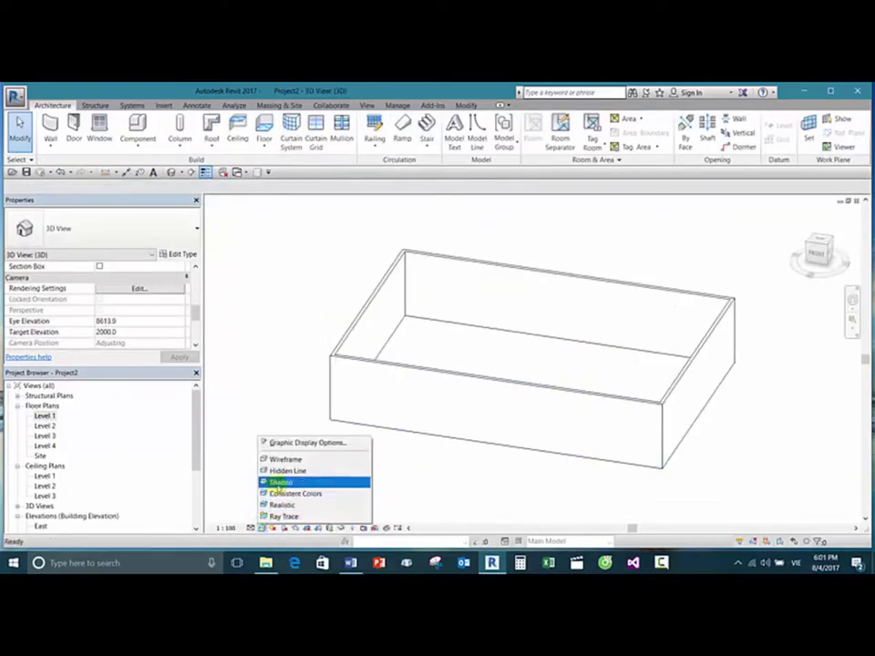
pyautogui.click(278, 482)
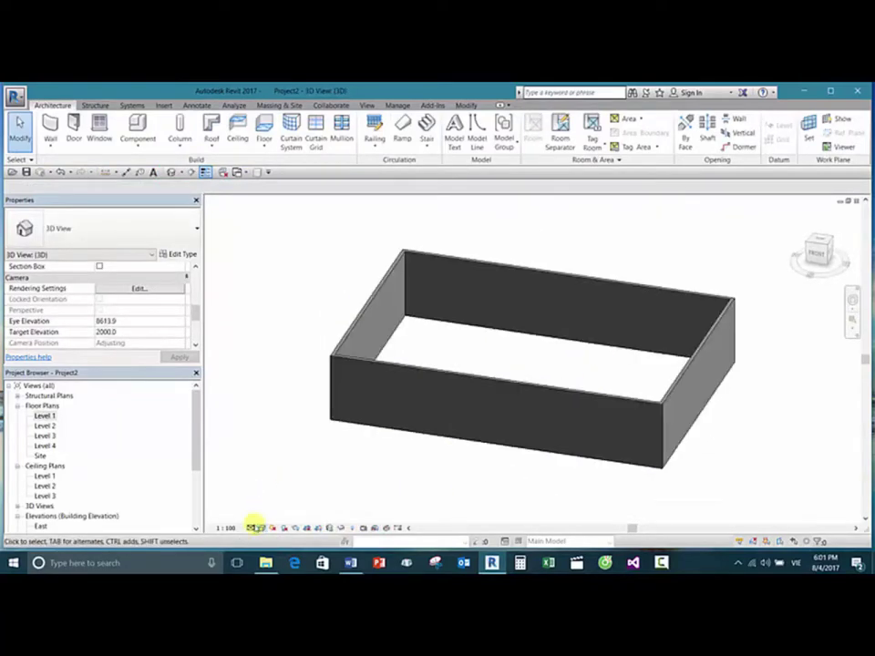
pyautogui.click(251, 527)
pyautogui.click(263, 516)
# Step: Orbit the shaded wall box from several angles, then go back to the Level 1 floor plan
pyautogui.keyDown('shift'); pyautogui.moveTo(330, 404); pyautogui.dragTo(517, 344, button='middle'); pyautogui.keyUp('shift')
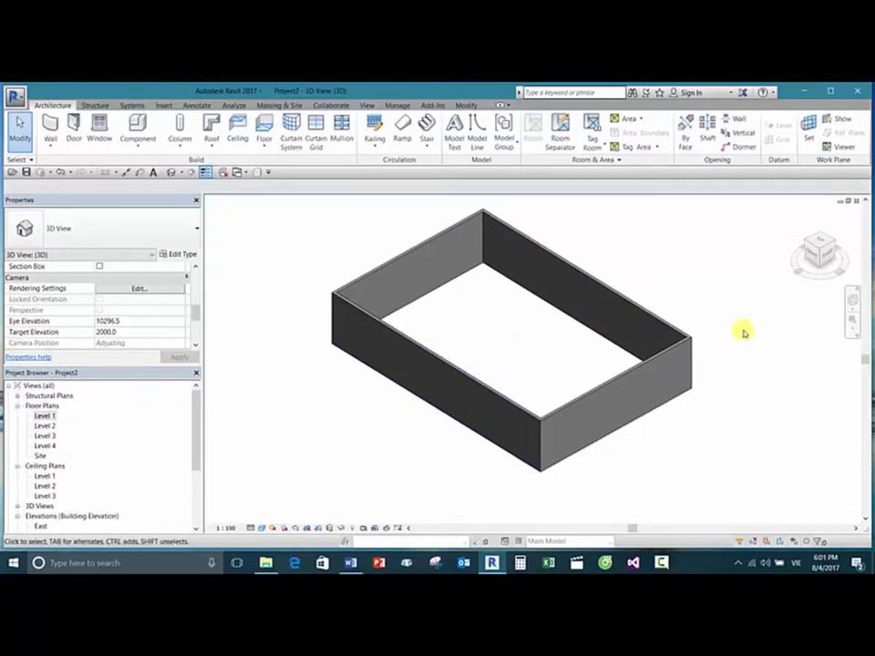
pyautogui.click(810, 255)
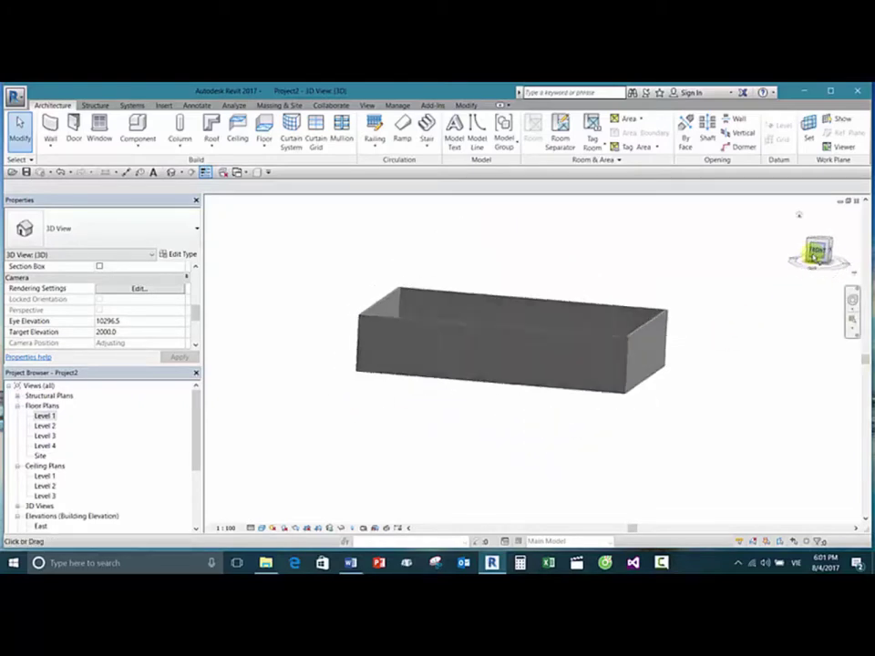
pyautogui.keyDown('shift'); pyautogui.moveTo(722, 359); pyautogui.dragTo(626, 381, button='middle'); pyautogui.keyUp('shift')
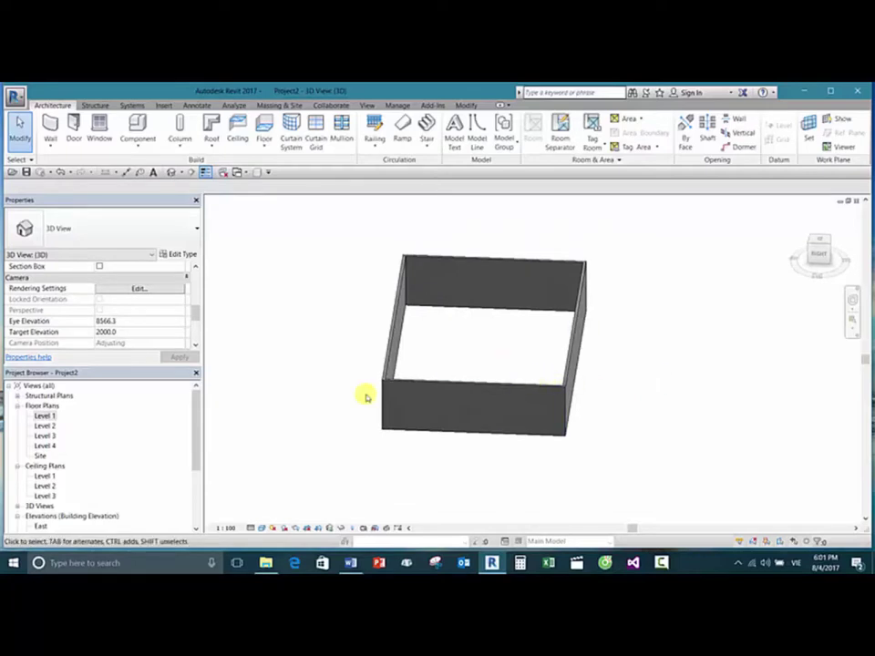
pyautogui.doubleClick(43, 416)
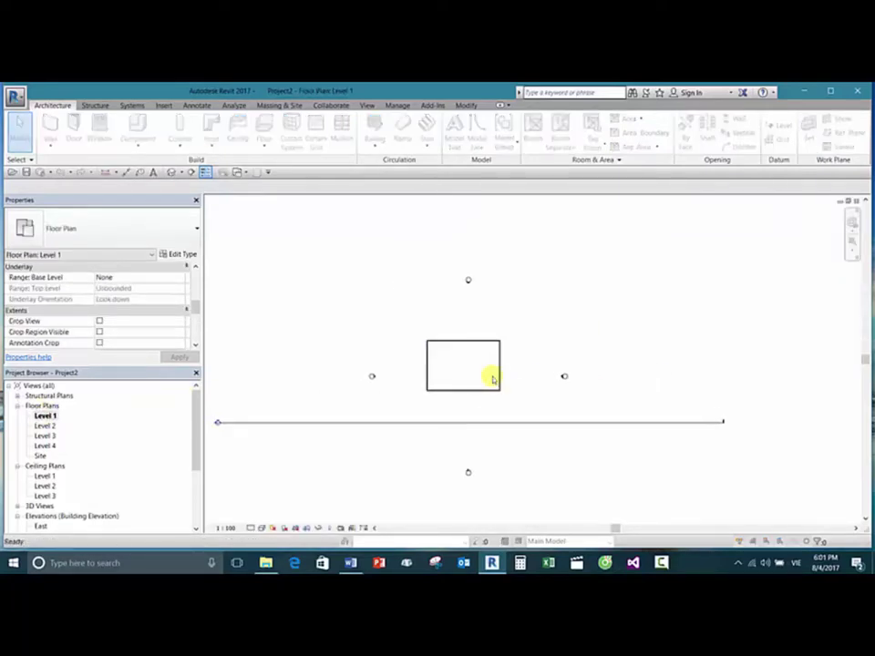
# Step: Browse to DATA (D:) > TRAINING RVT > 3.NVL > 1. CAD LINK and select Icon-P-6F.dwg
pyautogui.click(383, 185)
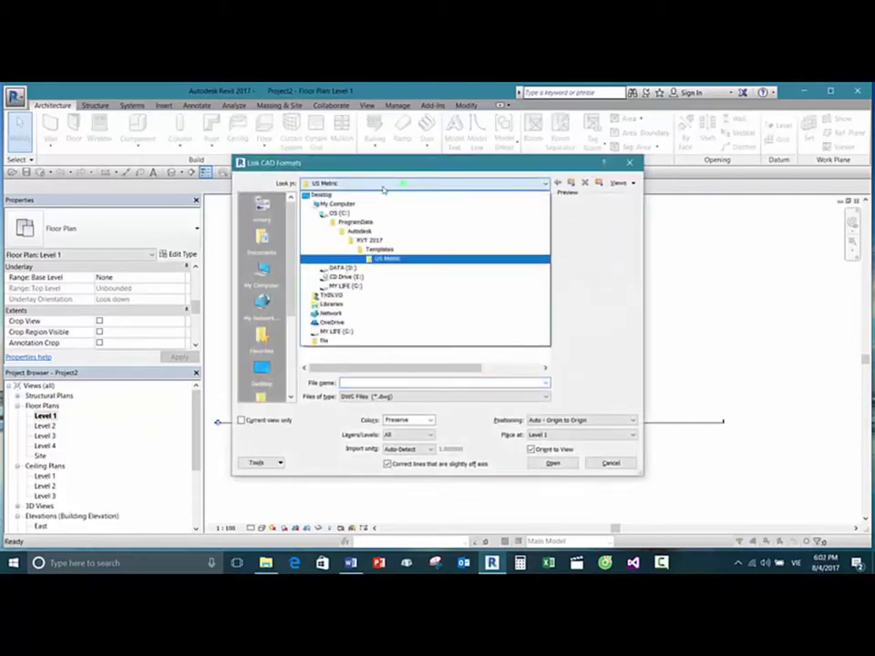
pyautogui.click(338, 267)
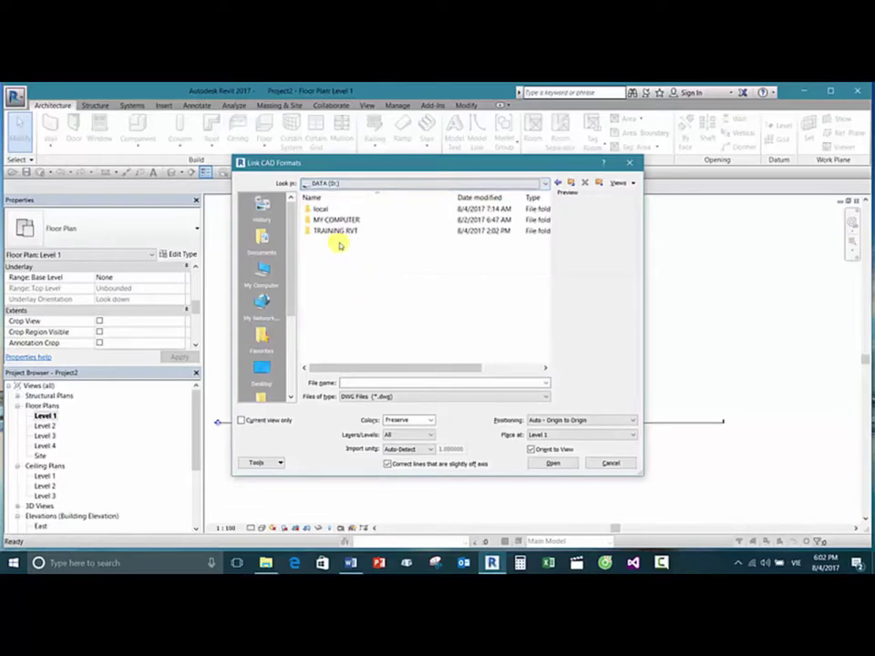
pyautogui.doubleClick(337, 231)
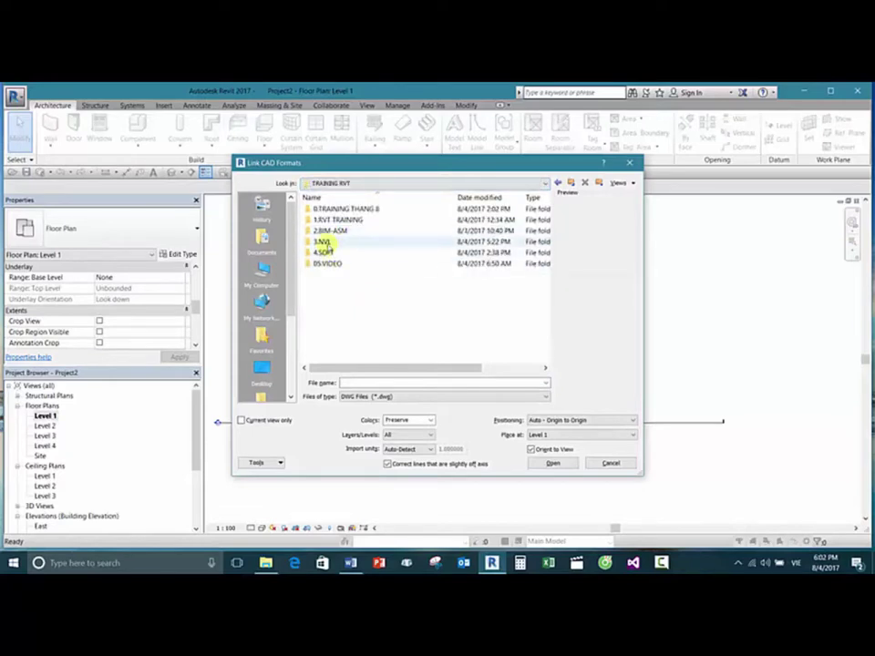
pyautogui.doubleClick(323, 241)
pyautogui.click(328, 252)
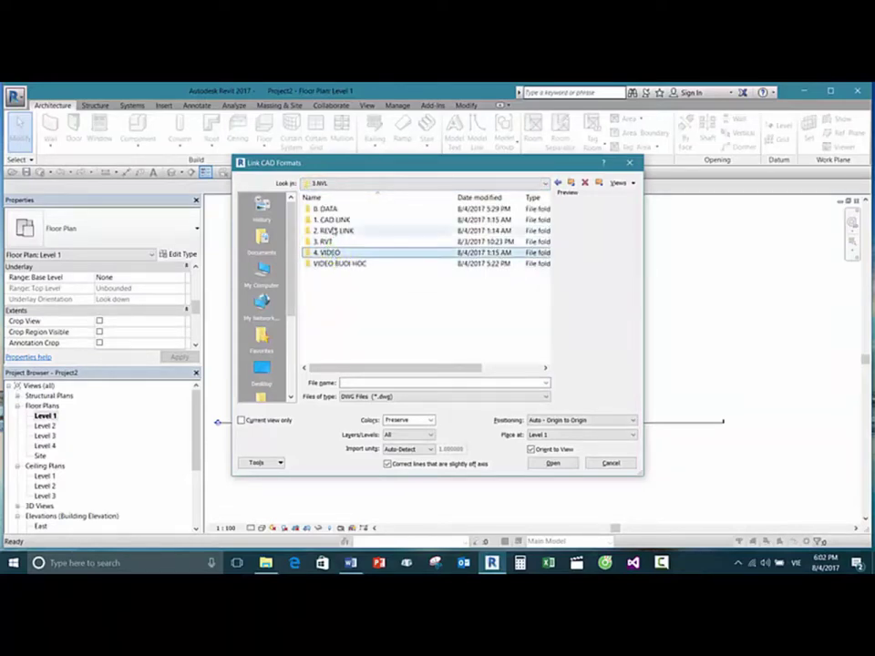
pyautogui.doubleClick(332, 220)
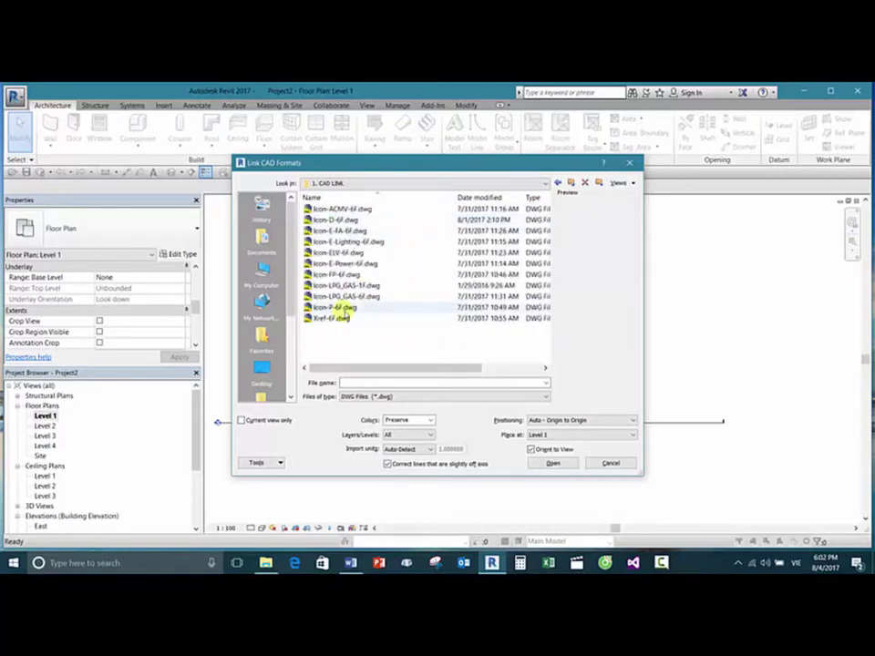
pyautogui.click(343, 309)
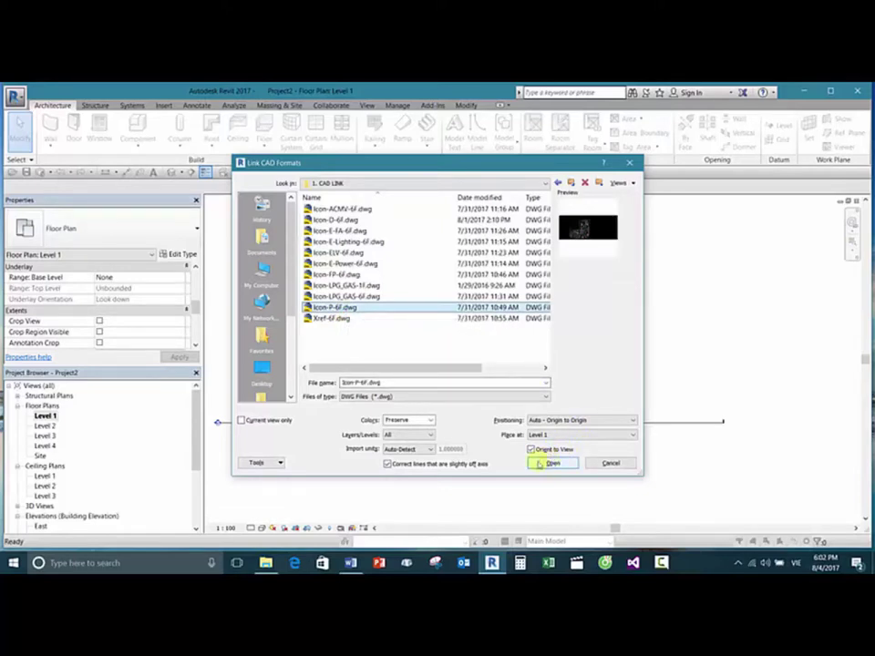
# Step: Set the import units to millimeter and link the drawing into the Level 1 plan
pyautogui.click(432, 449)
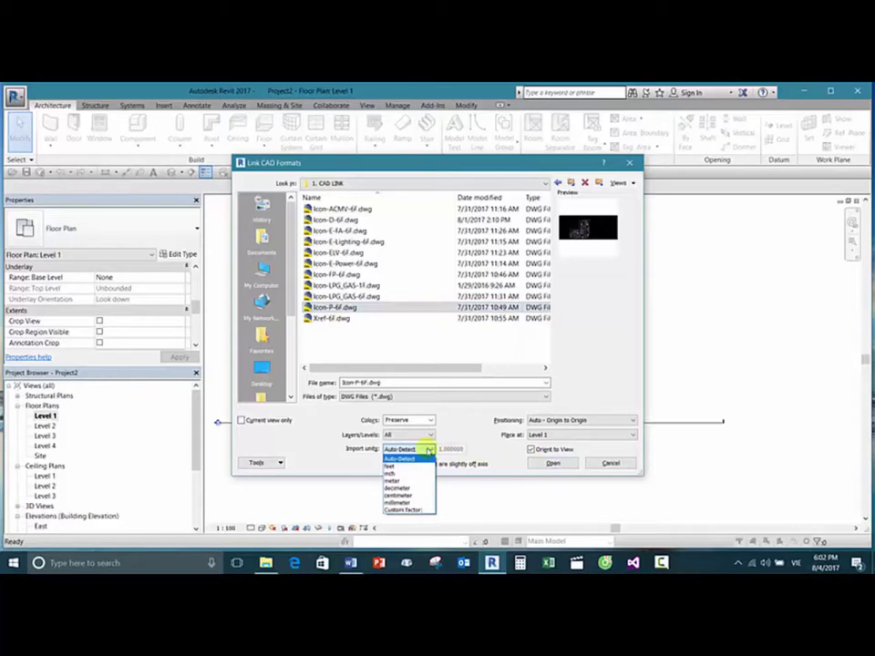
pyautogui.click(428, 451)
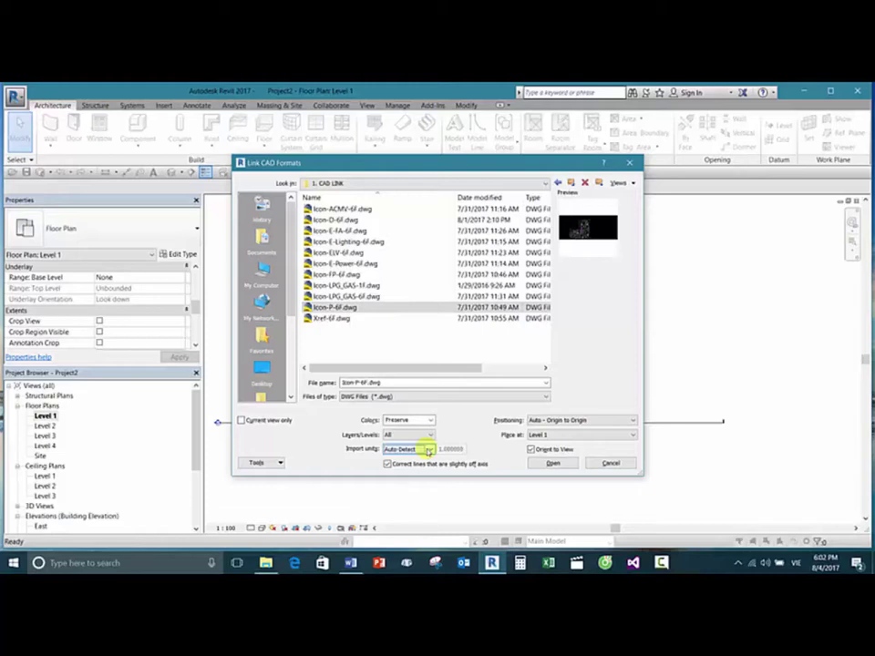
pyautogui.click(428, 450)
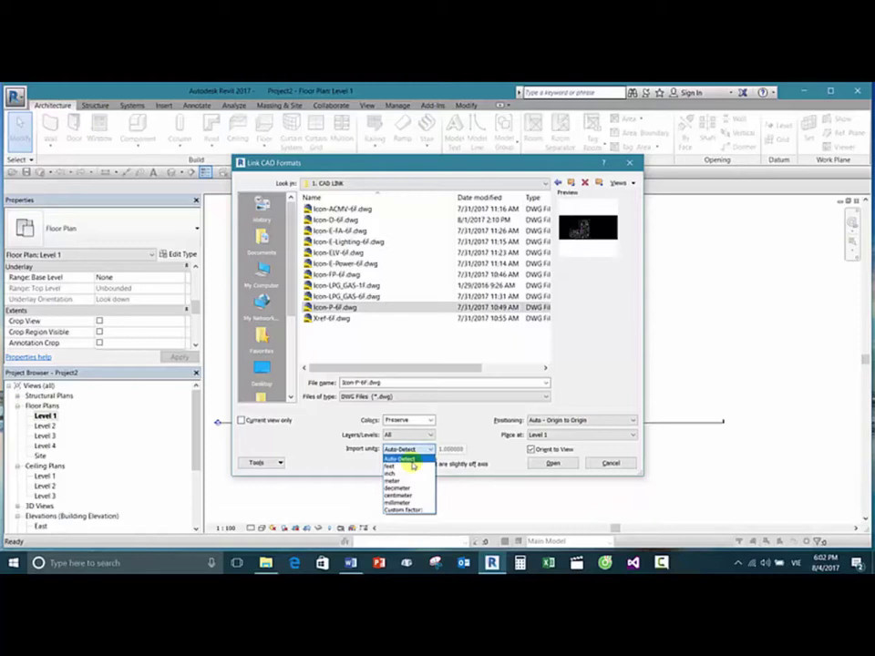
pyautogui.click(399, 502)
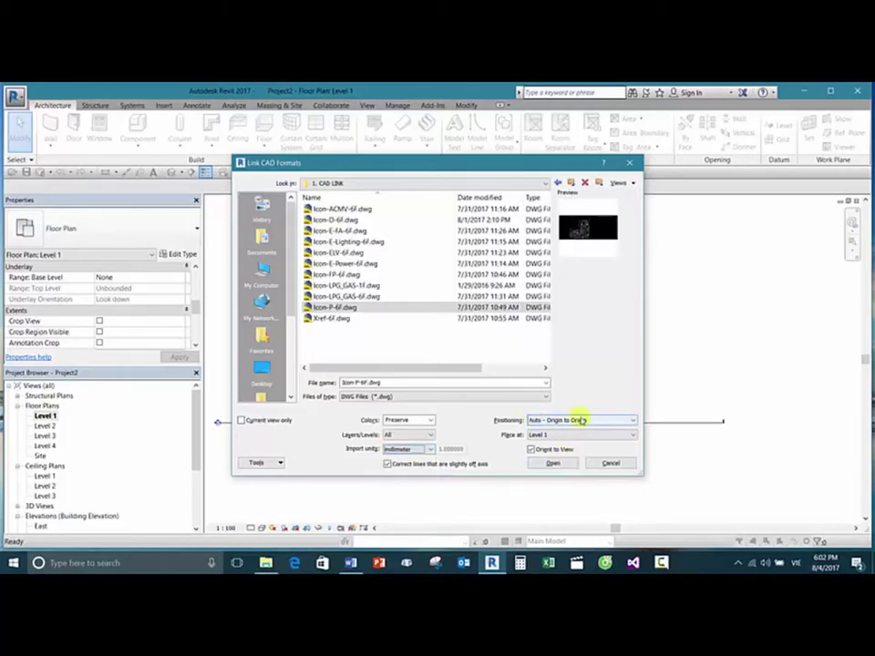
pyautogui.click(552, 463)
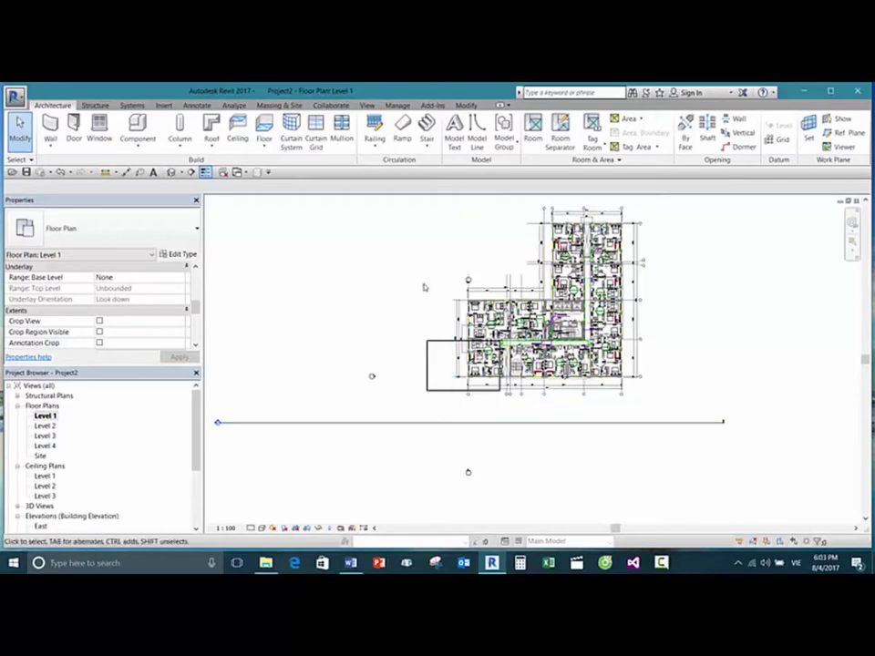
pyautogui.scroll(1, 545, 308)
pyautogui.scroll(4, 693, 356)
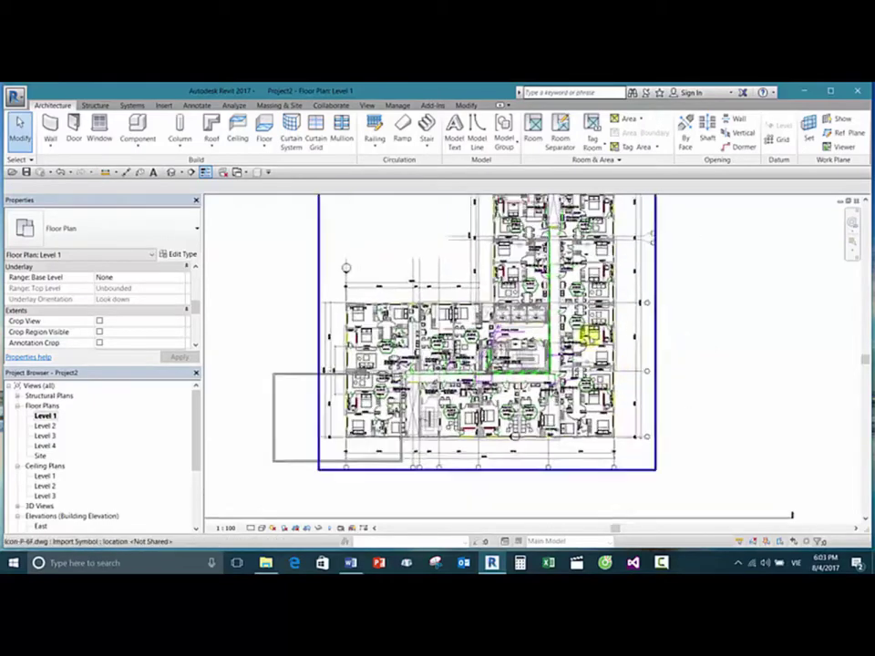
pyautogui.scroll(4, 318, 363)
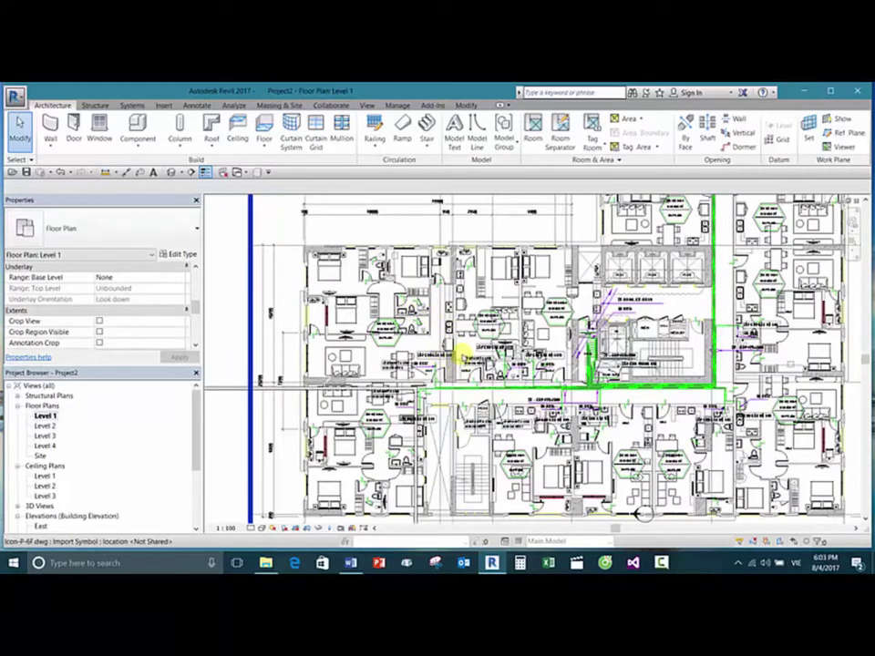
pyautogui.scroll(-2, 462, 350)
pyautogui.moveTo(461, 350); pyautogui.dragTo(423, 348, button='middle')
pyautogui.scroll(-1, 424, 348)
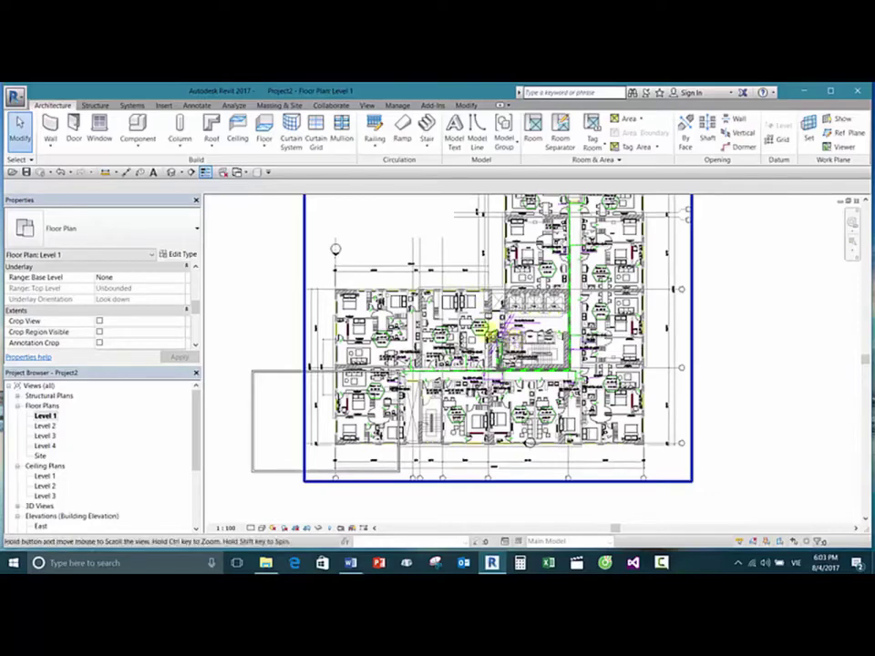
pyautogui.moveTo(490, 328); pyautogui.dragTo(449, 322, button='middle')
pyautogui.scroll(5, 486, 276)
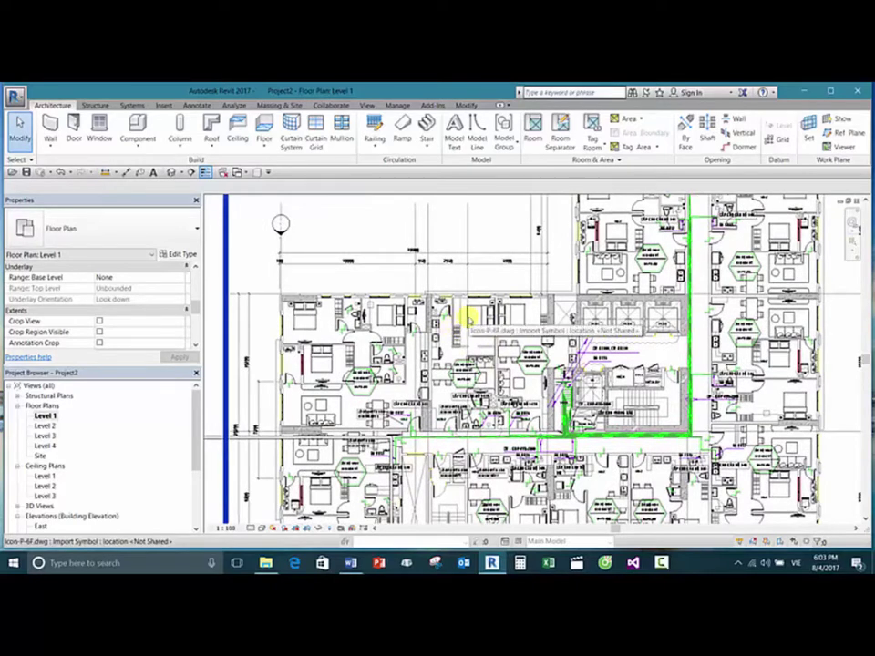
pyautogui.click(386, 227)
pyautogui.scroll(-2, 378, 232)
pyautogui.scroll(-1, 381, 230)
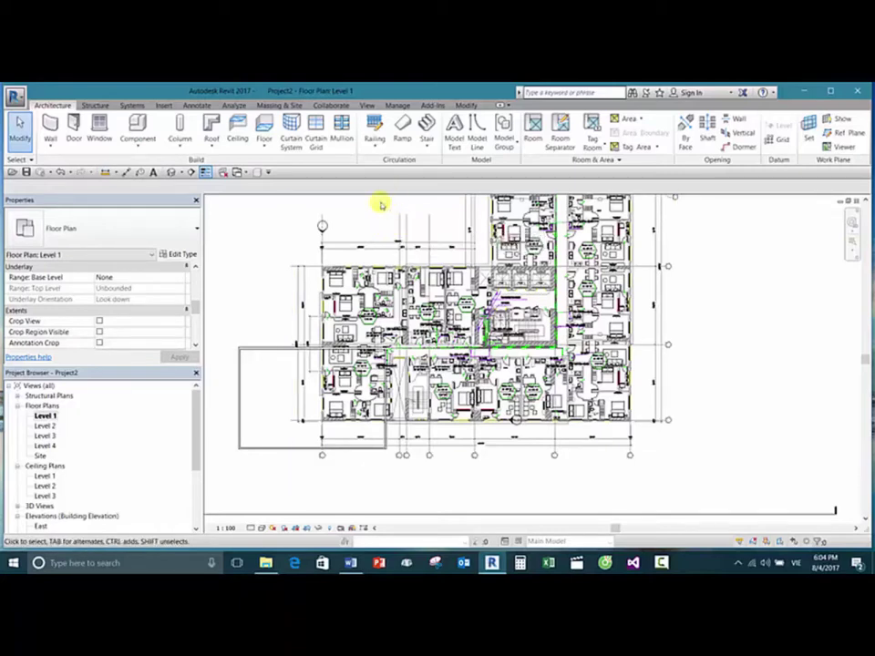
# Step: Pan and zoom to frame the imported apartment plan in the Level 1 view
pyautogui.moveTo(381, 219); pyautogui.dragTo(392, 275, button='middle')
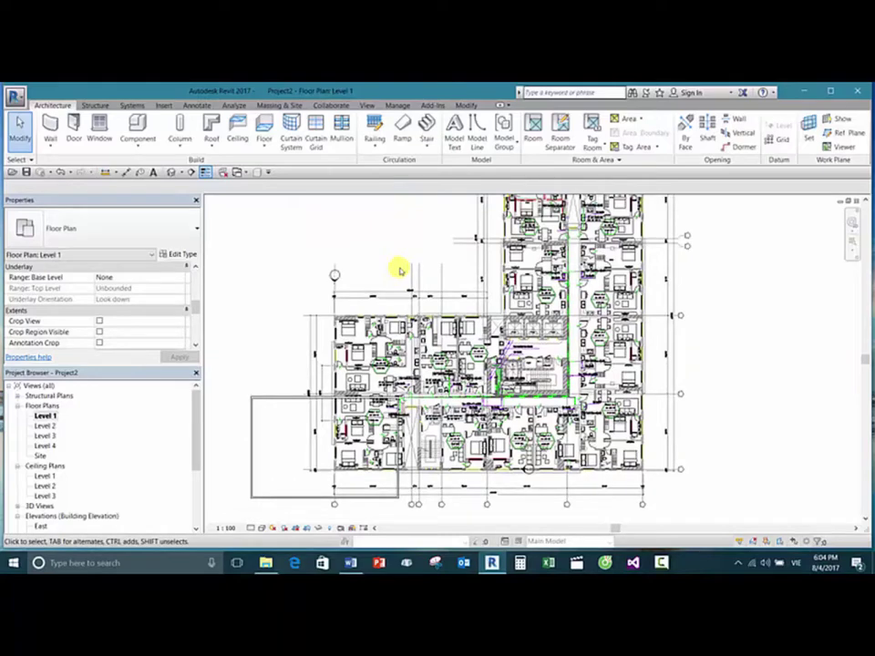
pyautogui.scroll(-1, 412, 254)
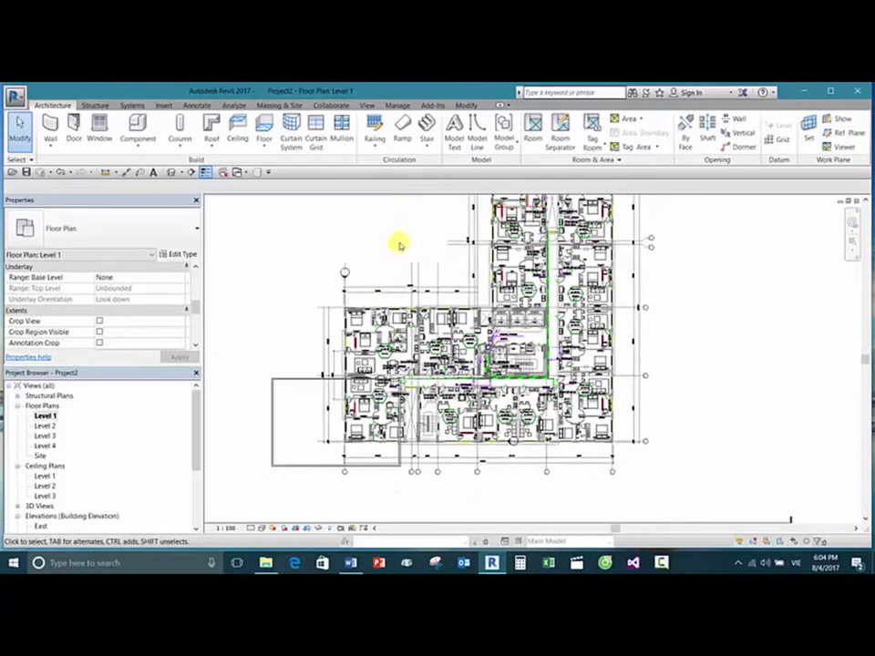
pyautogui.scroll(-3, 401, 244)
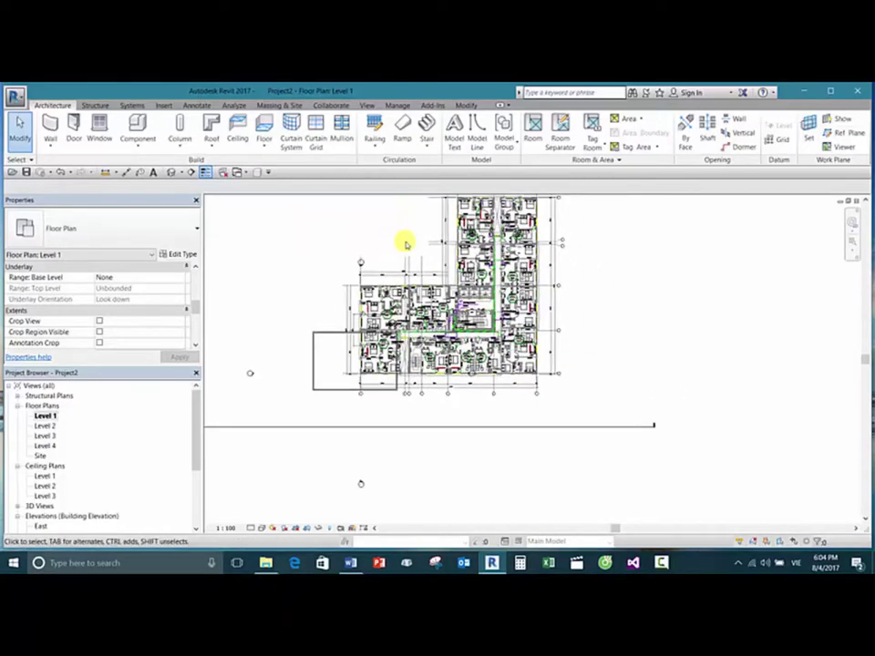
pyautogui.moveTo(405, 244); pyautogui.dragTo(381, 236, button='middle')
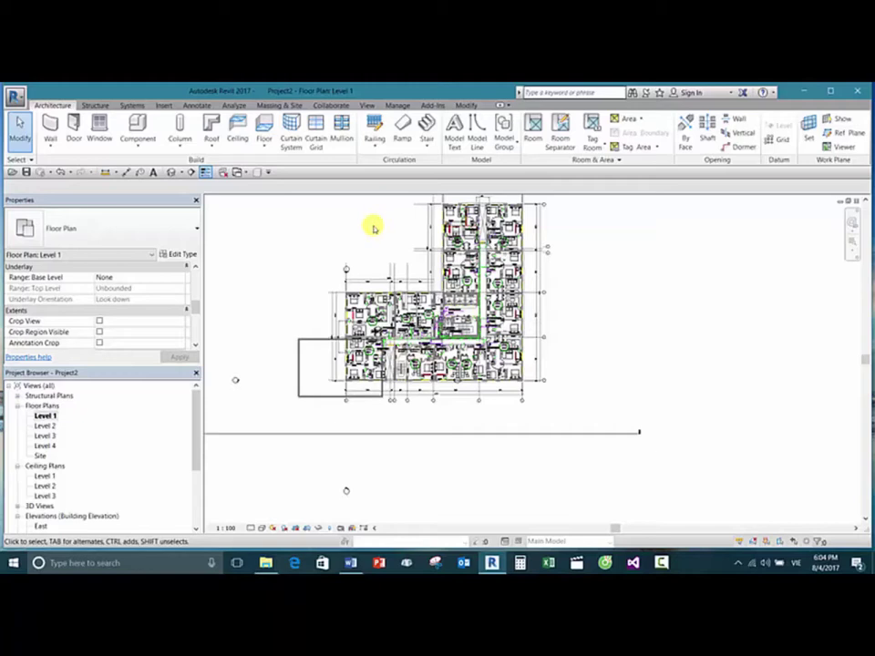
pyautogui.moveTo(374, 246); pyautogui.dragTo(364, 265, button='middle')
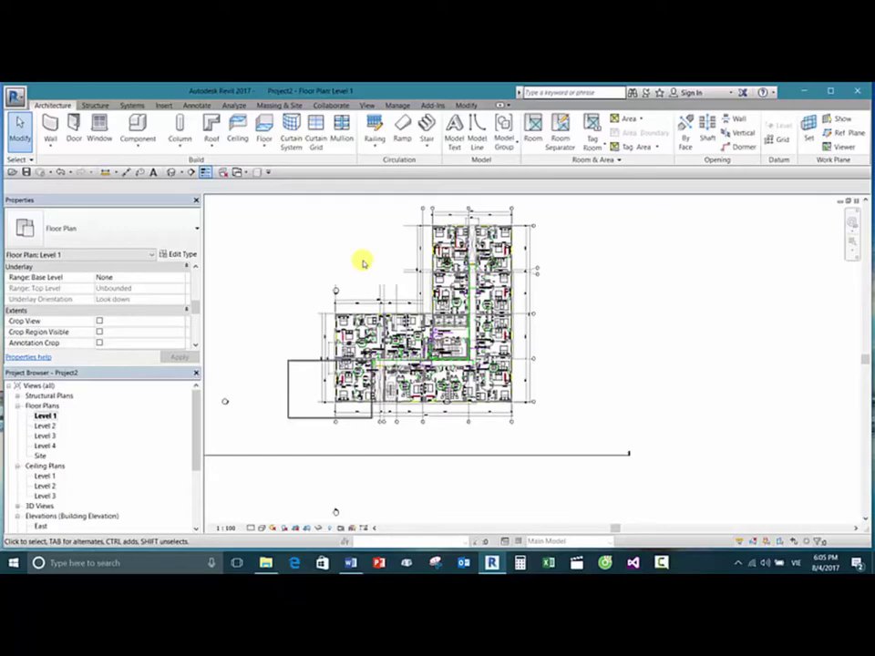
pyautogui.scroll(5, 392, 324)
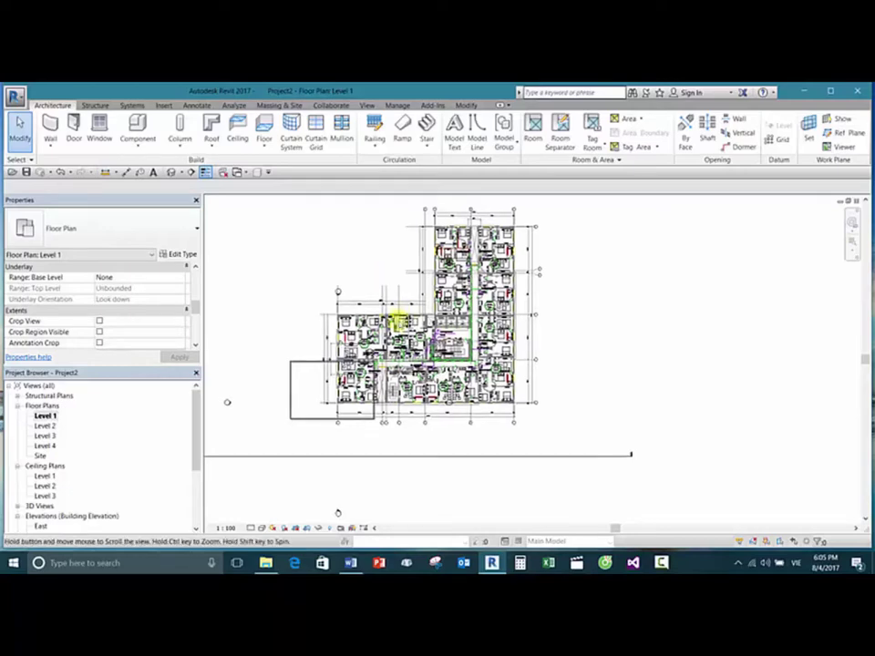
pyautogui.scroll(-4, 394, 312)
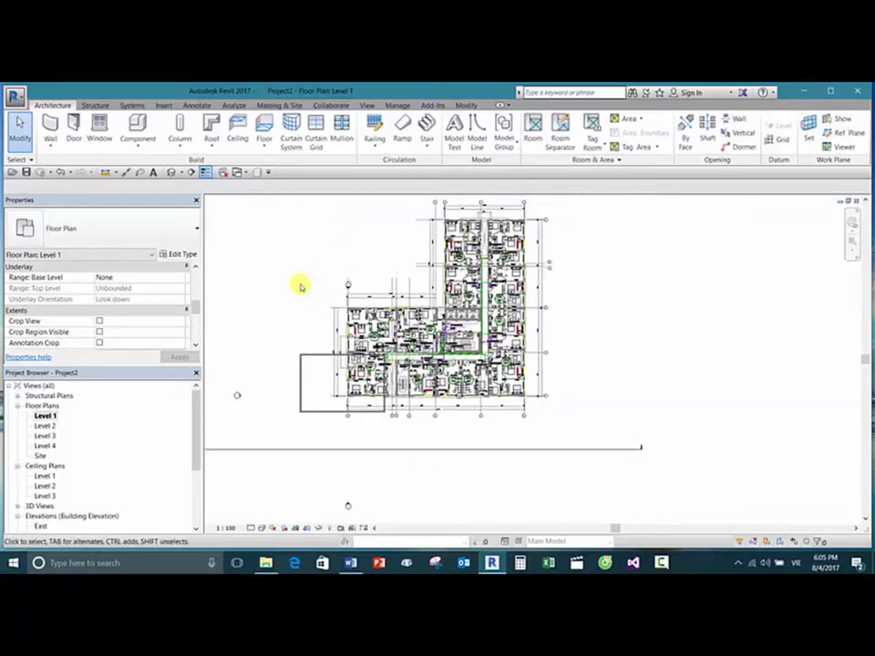
pyautogui.moveTo(324, 262); pyautogui.dragTo(501, 264, button='middle')
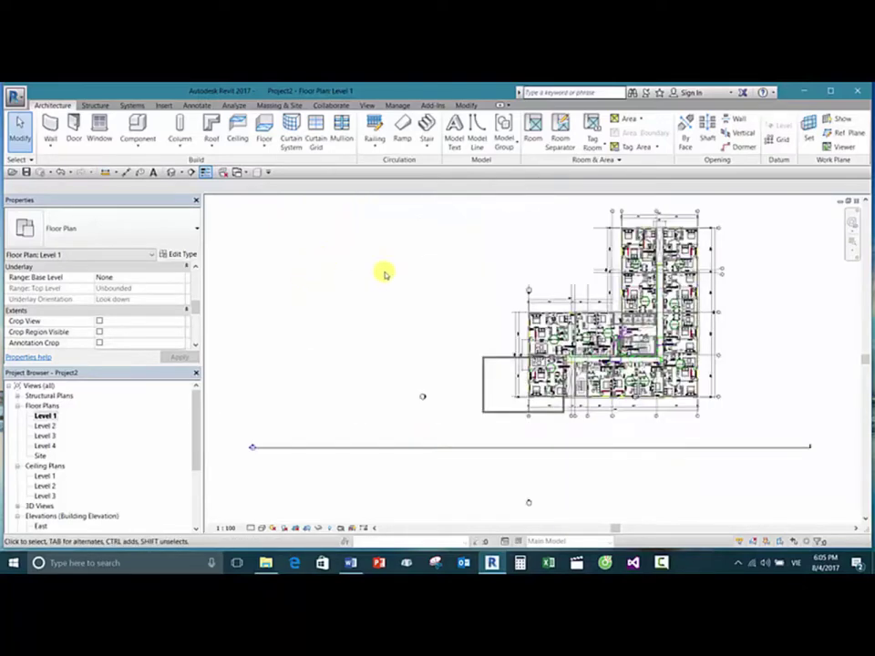
pyautogui.moveTo(470, 297); pyautogui.dragTo(441, 313, button='middle')
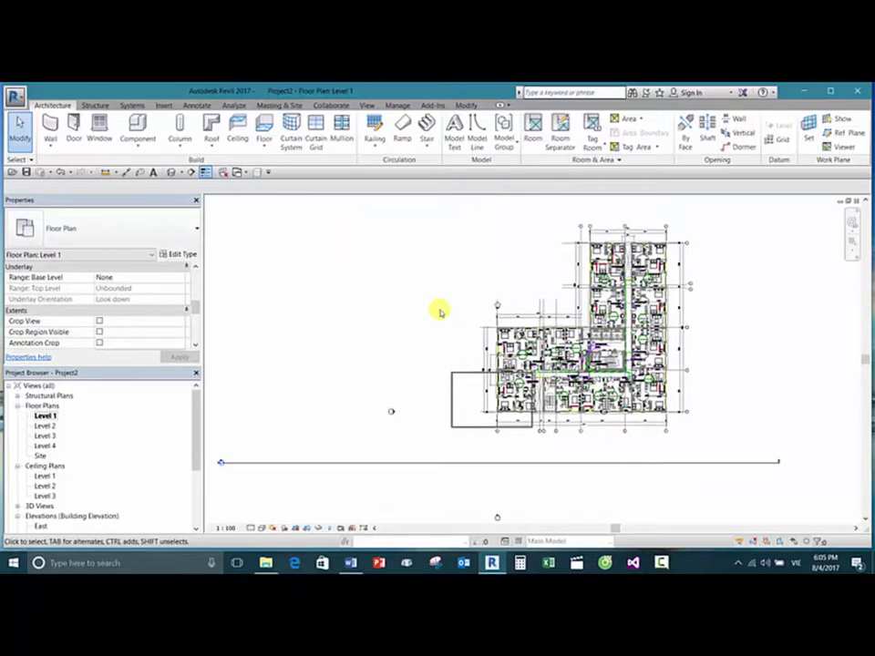
pyautogui.scroll(-8, 442, 310)
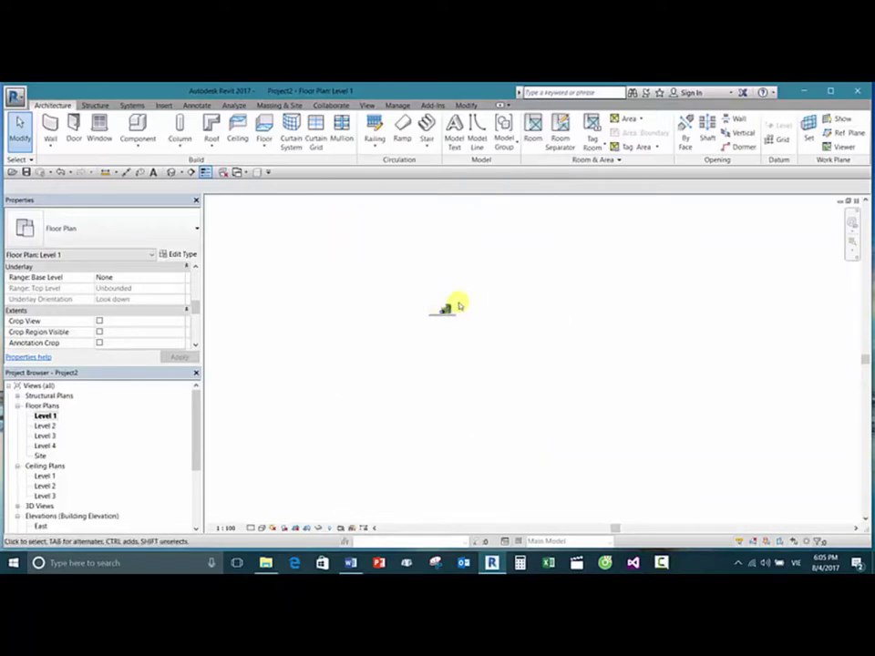
pyautogui.scroll(3, 441, 306)
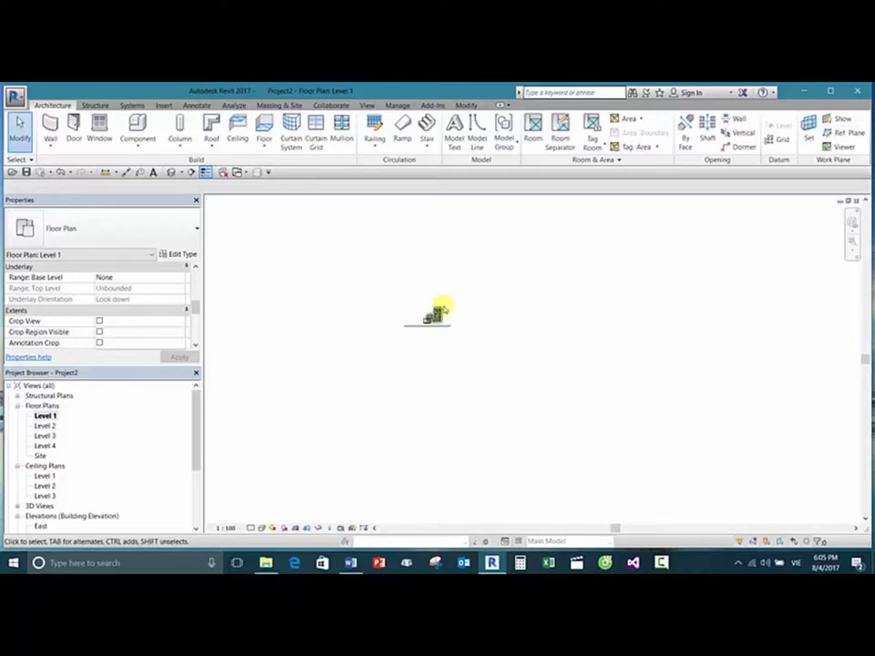
pyautogui.middleClick(529, 290)
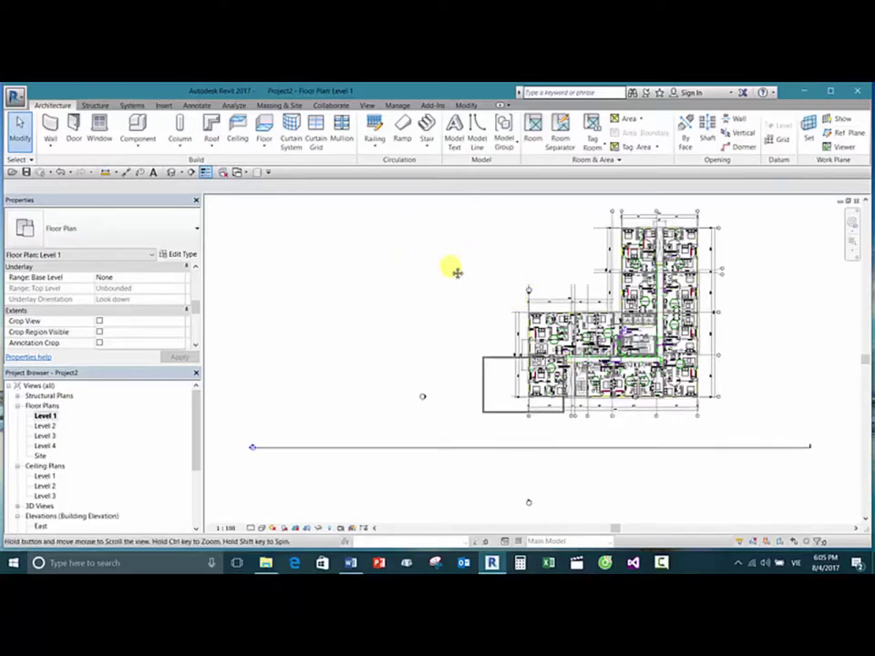
pyautogui.scroll(5, 455, 271)
pyautogui.scroll(2, 668, 376)
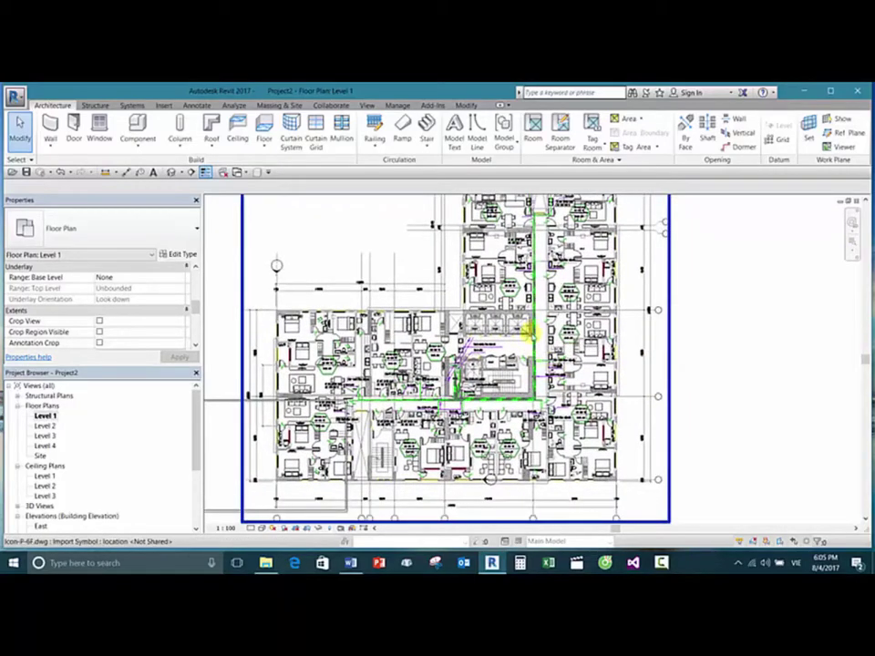
pyautogui.scroll(2, 487, 353)
pyautogui.scroll(-1, 476, 357)
pyautogui.scroll(2, 469, 359)
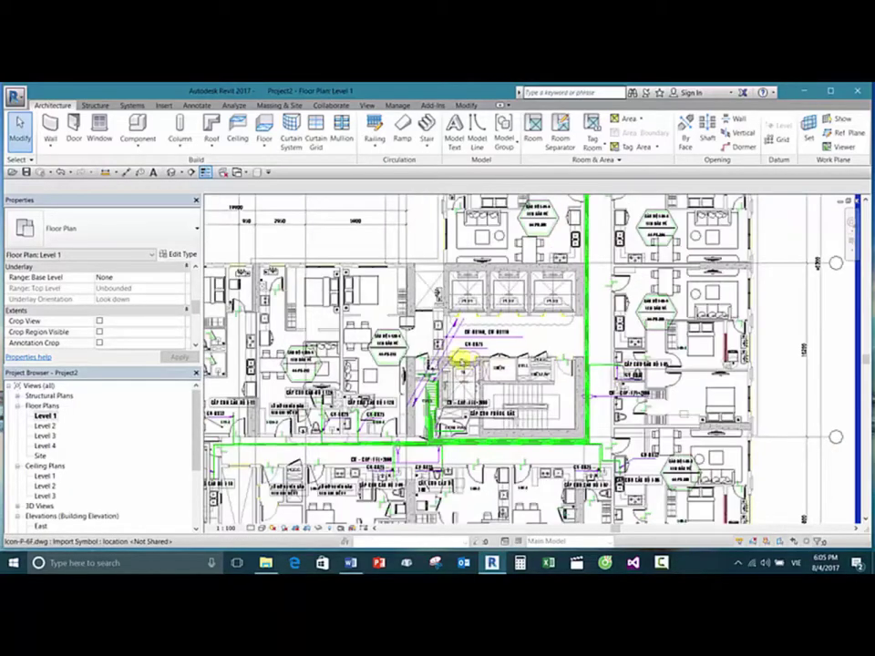
pyautogui.moveTo(463, 357)
pyautogui.mouseDown(button='middle')
pyautogui.moveTo(510, 358)
pyautogui.moveTo(488, 359)
pyautogui.mouseUp(button='middle')
pyautogui.scroll(-5, 511, 359)
# Step: Select the imported DWG plan to check it, deselect it, and recentre the building
pyautogui.click(484, 328)
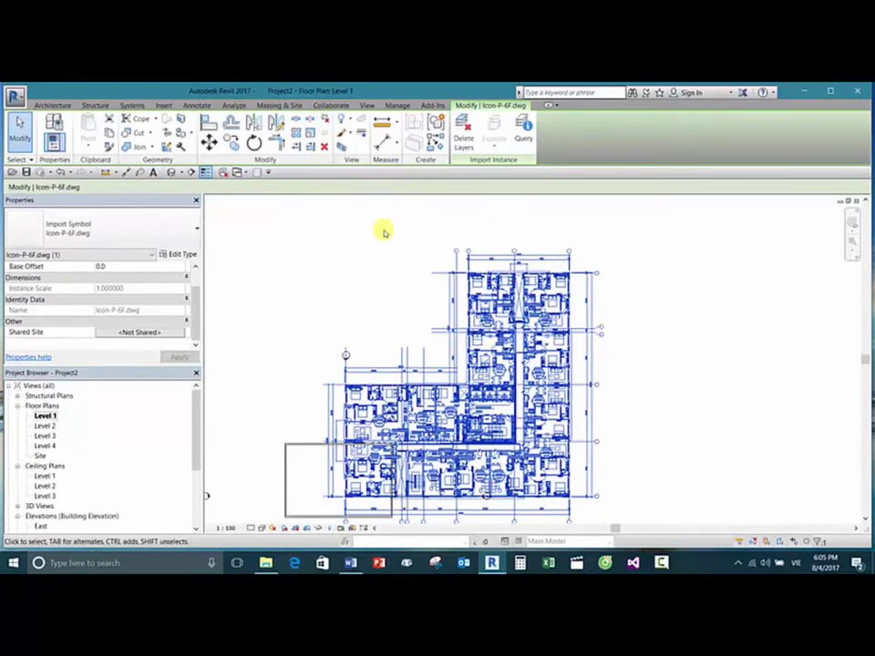
pyautogui.click(360, 285)
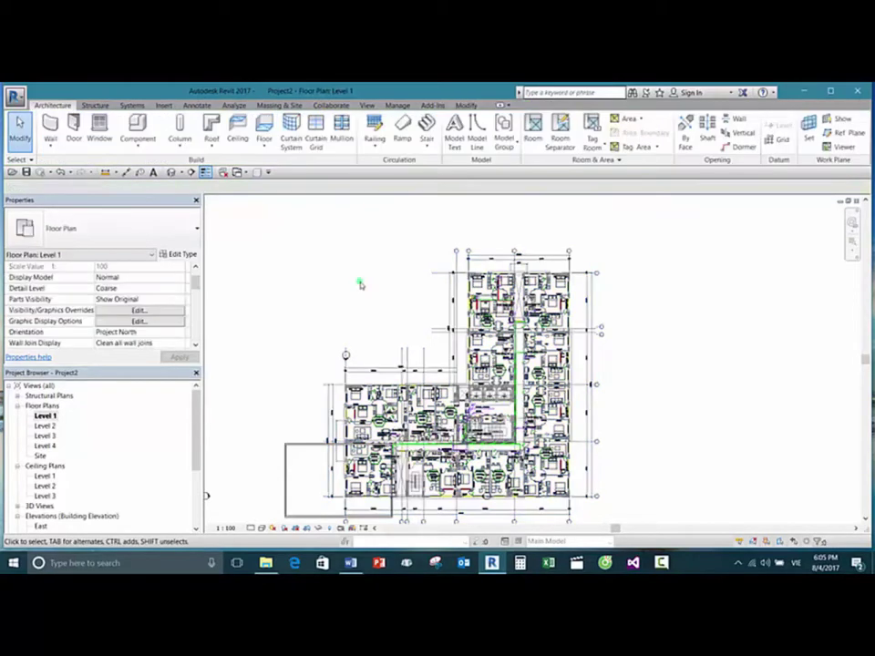
pyautogui.scroll(-3, 360, 285)
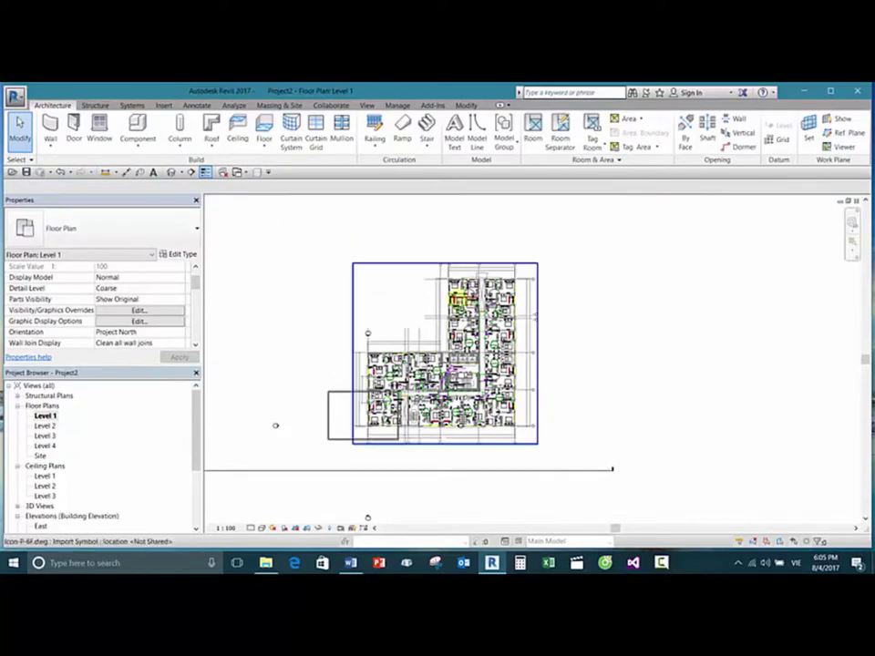
pyautogui.click(515, 357)
pyautogui.scroll(2, 562, 302)
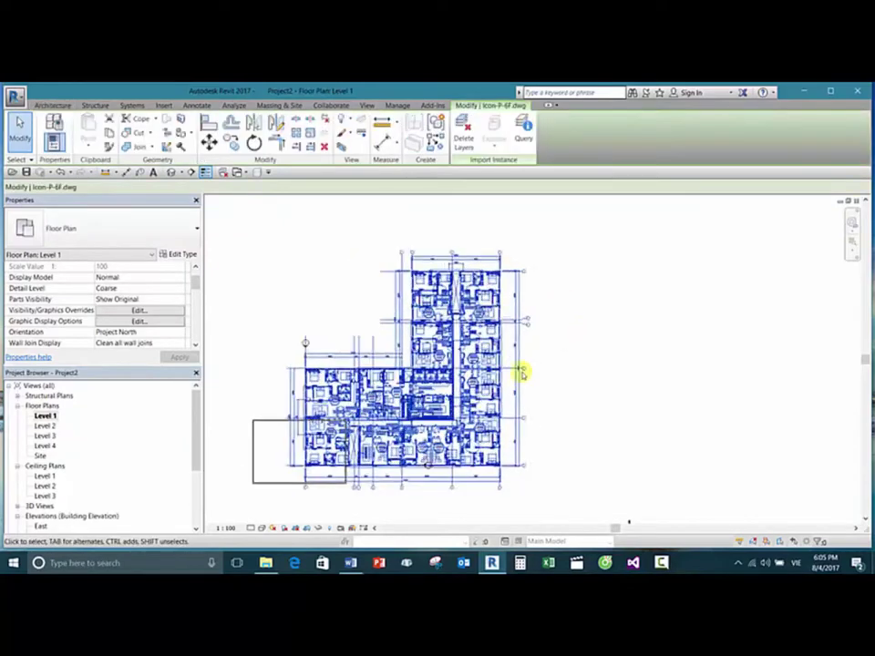
pyautogui.moveTo(327, 275); pyautogui.dragTo(352, 284, button='middle')
pyautogui.scroll(-2, 343, 272)
pyautogui.scroll(3, 527, 302)
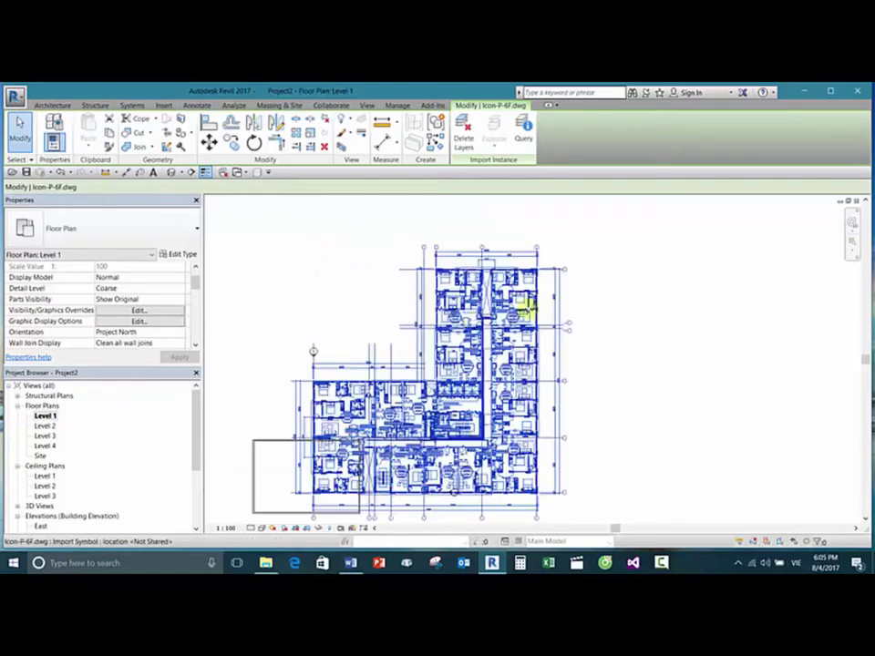
pyautogui.click(606, 323)
pyautogui.scroll(6, 507, 355)
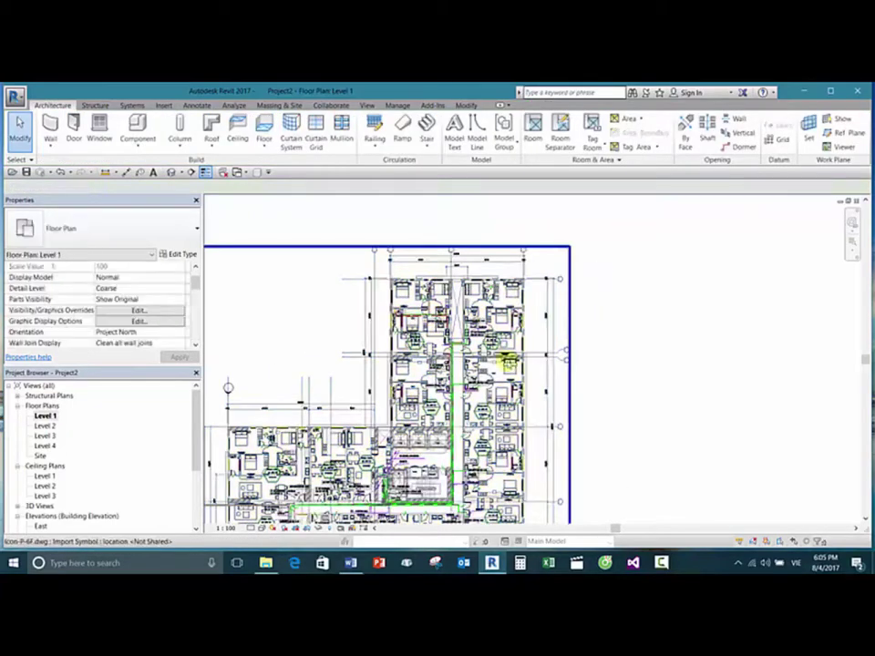
pyautogui.moveTo(532, 331); pyautogui.dragTo(618, 346, button='middle')
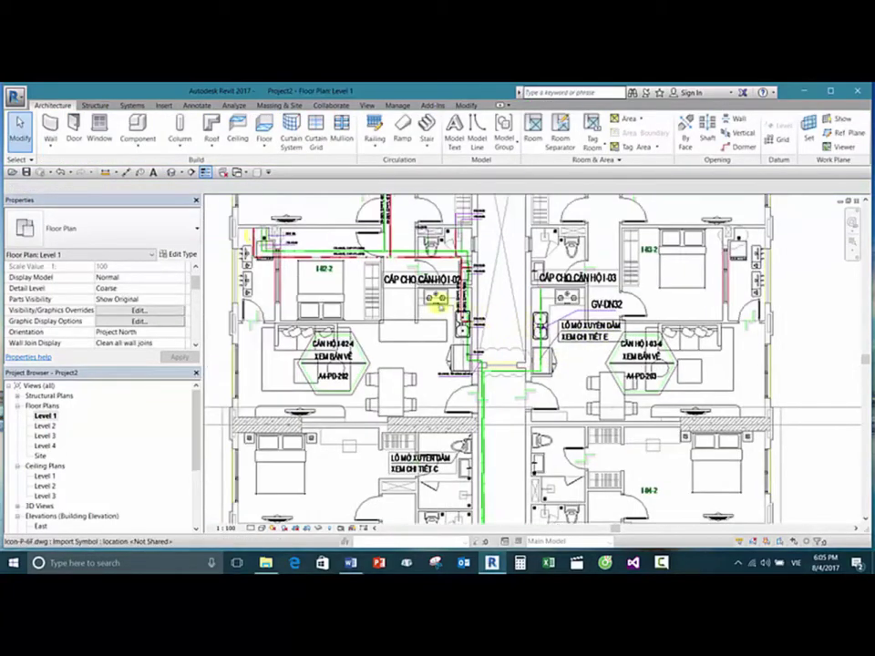
pyautogui.scroll(-5, 401, 290)
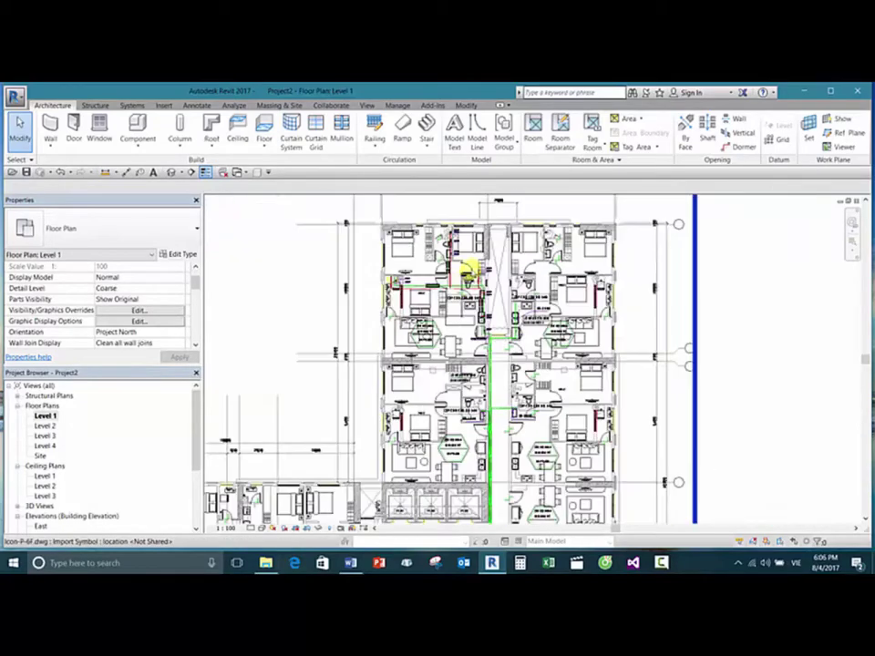
pyautogui.moveTo(469, 274); pyautogui.dragTo(444, 312, button='middle')
pyautogui.scroll(5, 360, 233)
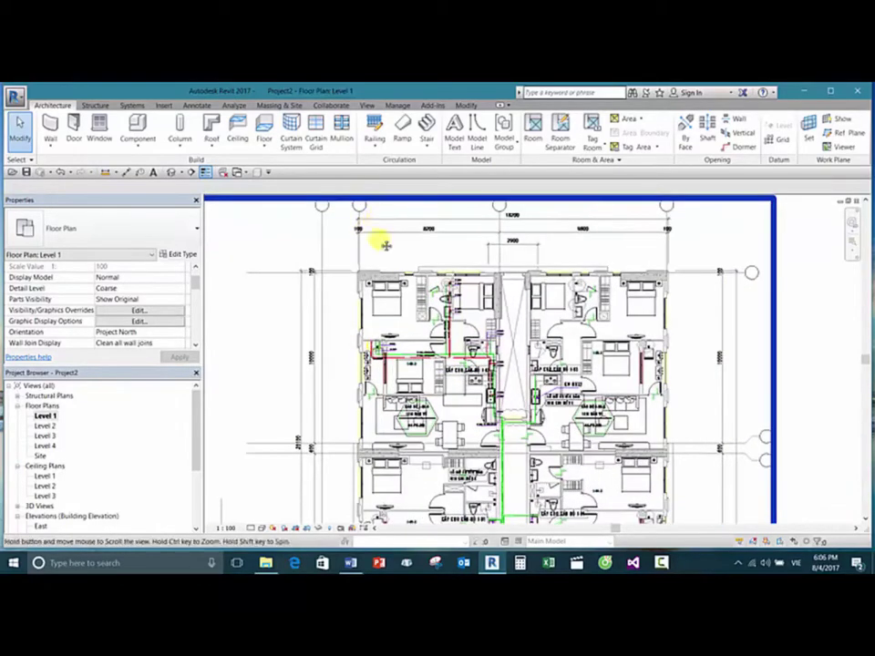
pyautogui.scroll(-5, 391, 258)
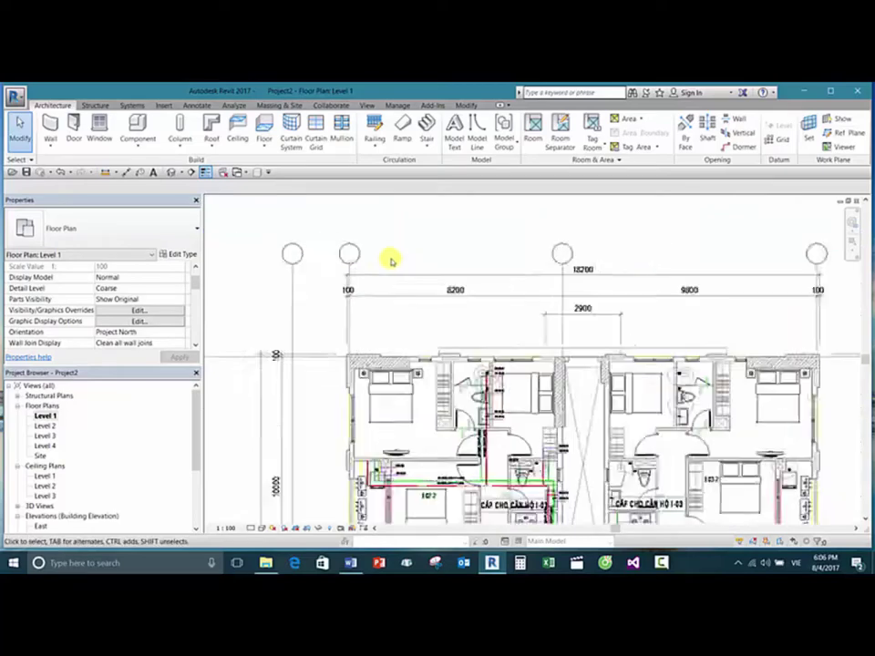
pyautogui.moveTo(397, 268); pyautogui.dragTo(436, 250, button='middle')
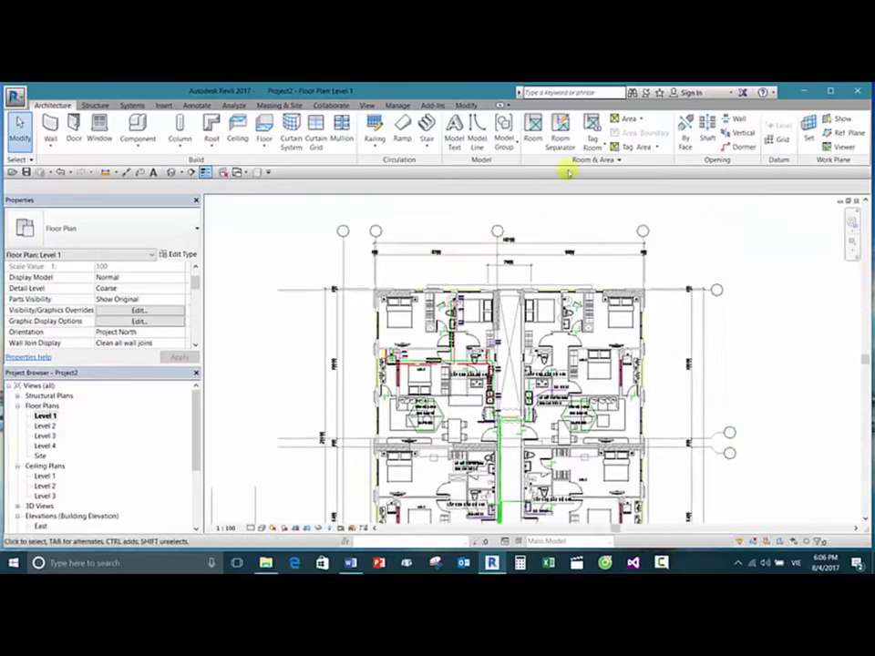
pyautogui.click(779, 136)
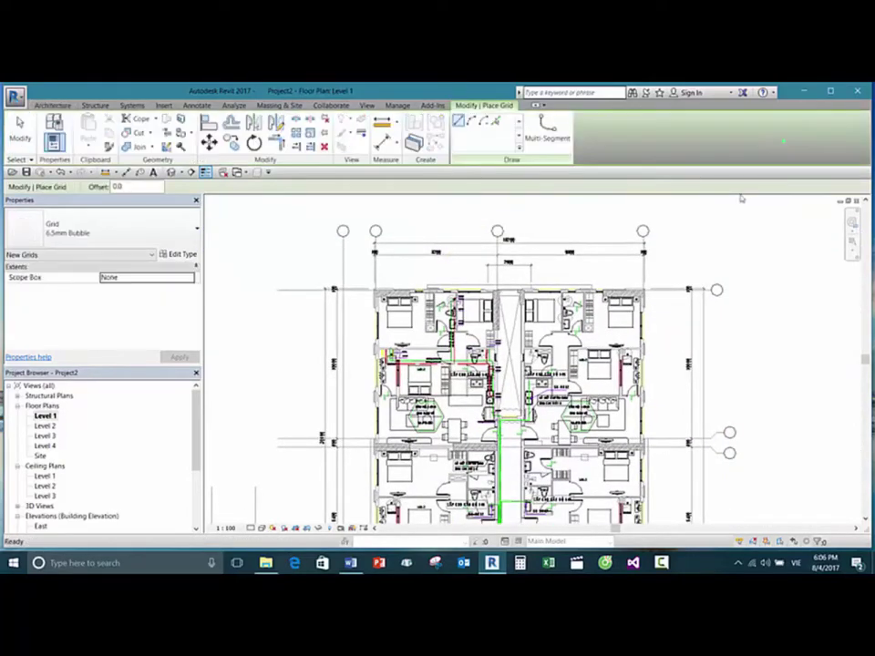
pyautogui.scroll(4, 377, 275)
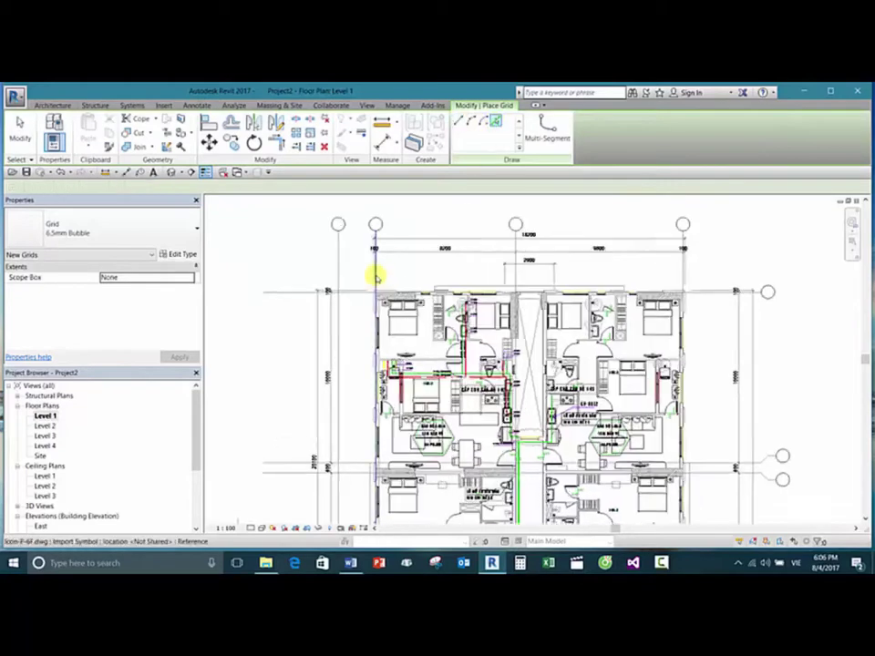
pyautogui.scroll(-4, 428, 281)
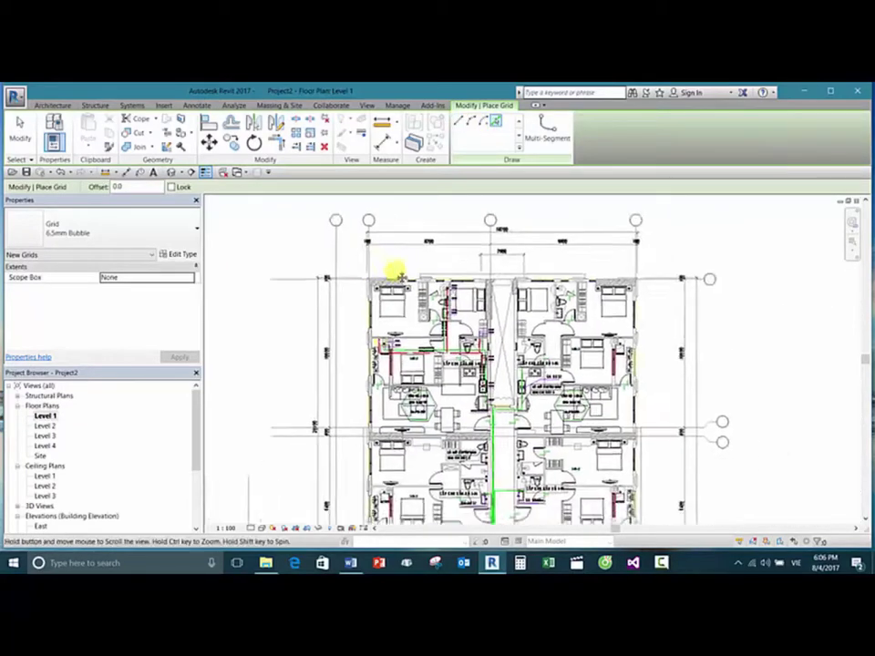
pyautogui.scroll(2, 381, 256)
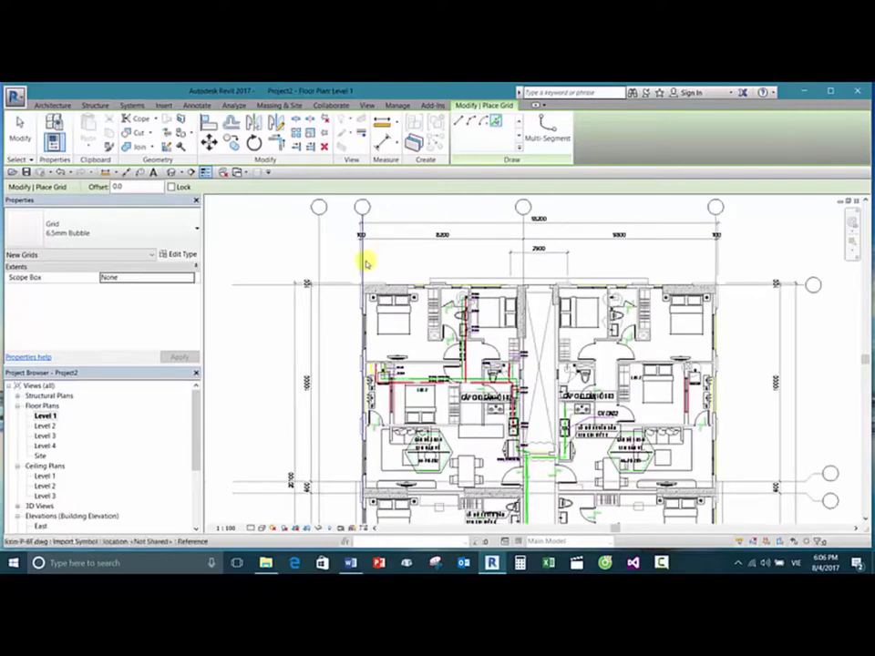
pyautogui.click(365, 264)
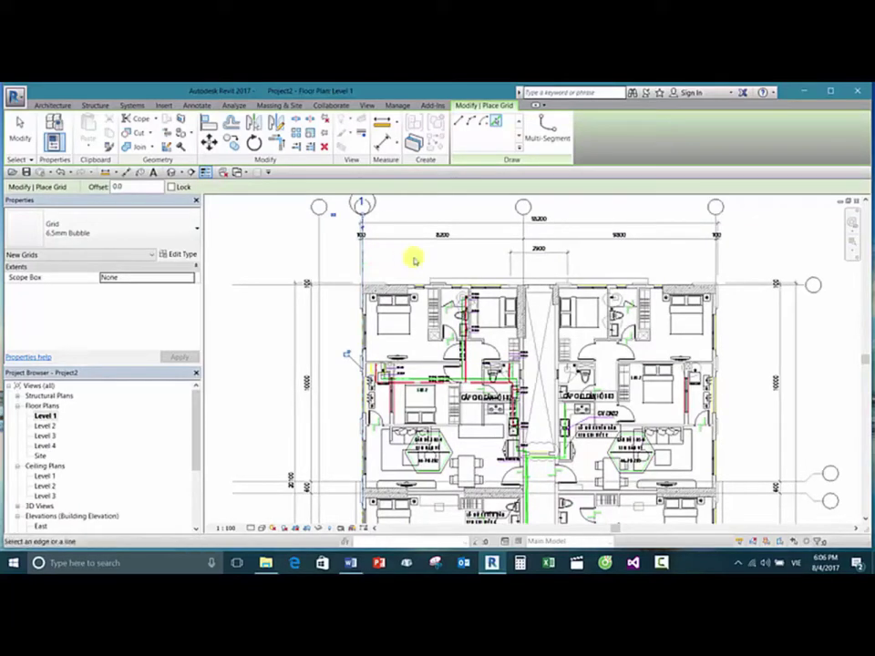
pyautogui.click(521, 261)
pyautogui.moveTo(657, 261); pyautogui.dragTo(520, 269, button='middle')
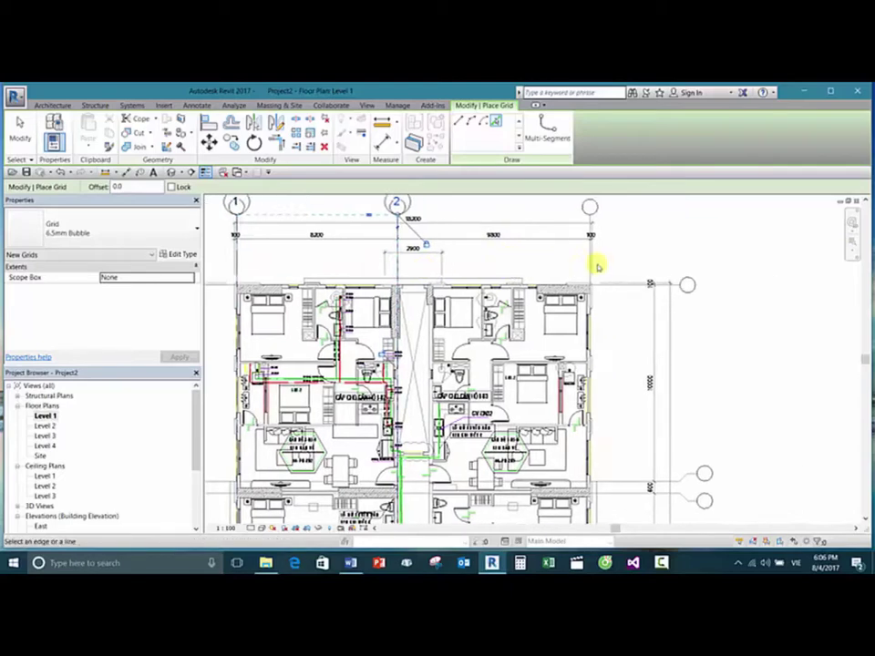
pyautogui.scroll(3, 599, 259)
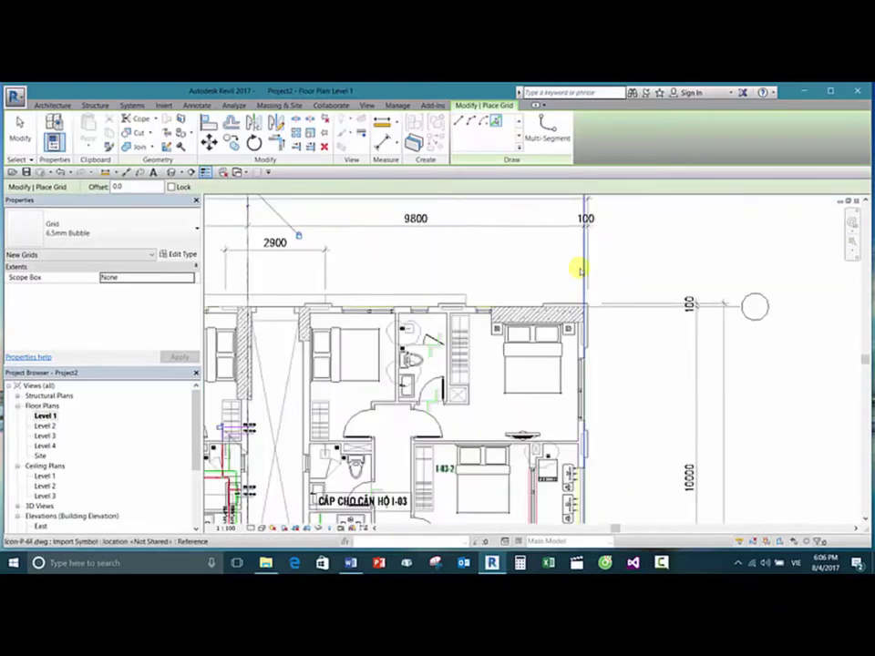
pyautogui.scroll(-5, 643, 270)
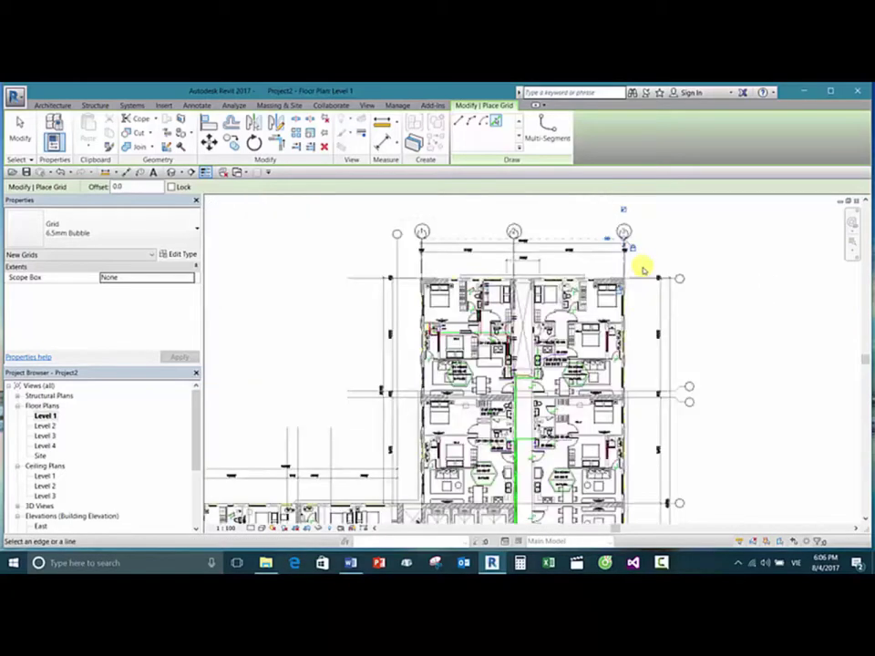
pyautogui.scroll(2, 673, 244)
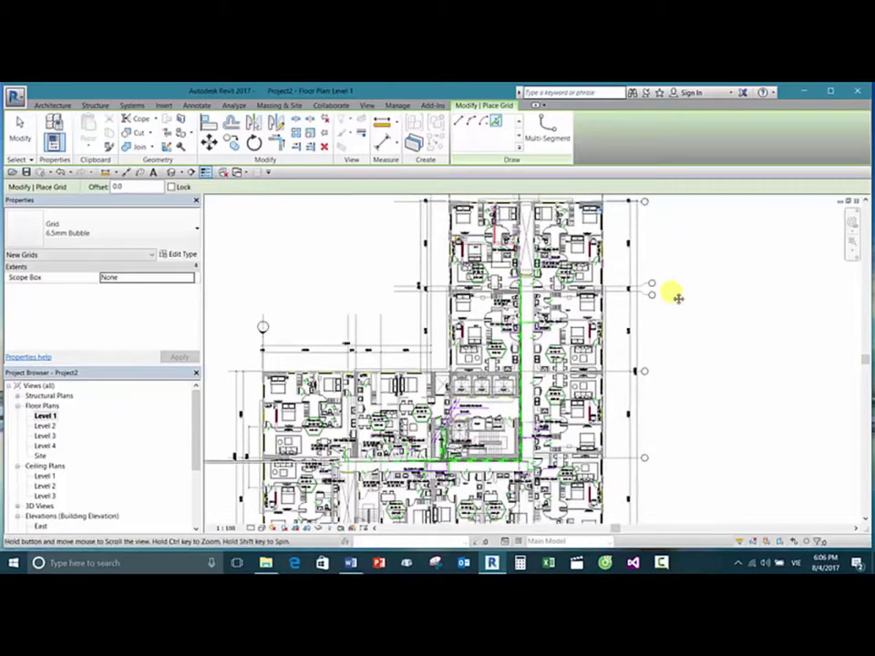
pyautogui.scroll(-2, 602, 220)
pyautogui.scroll(2, 606, 223)
pyautogui.scroll(3, 628, 239)
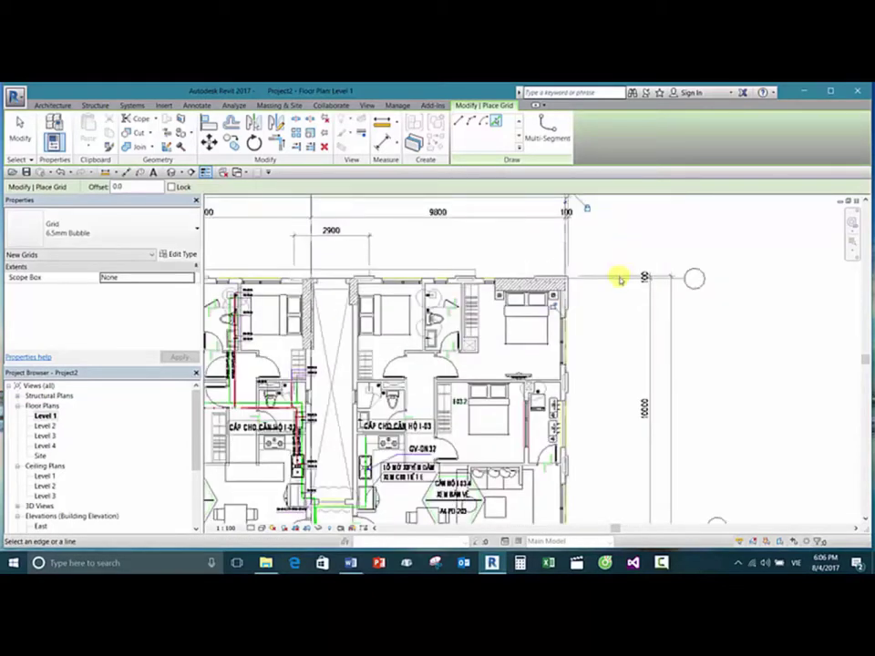
pyautogui.scroll(-3, 617, 316)
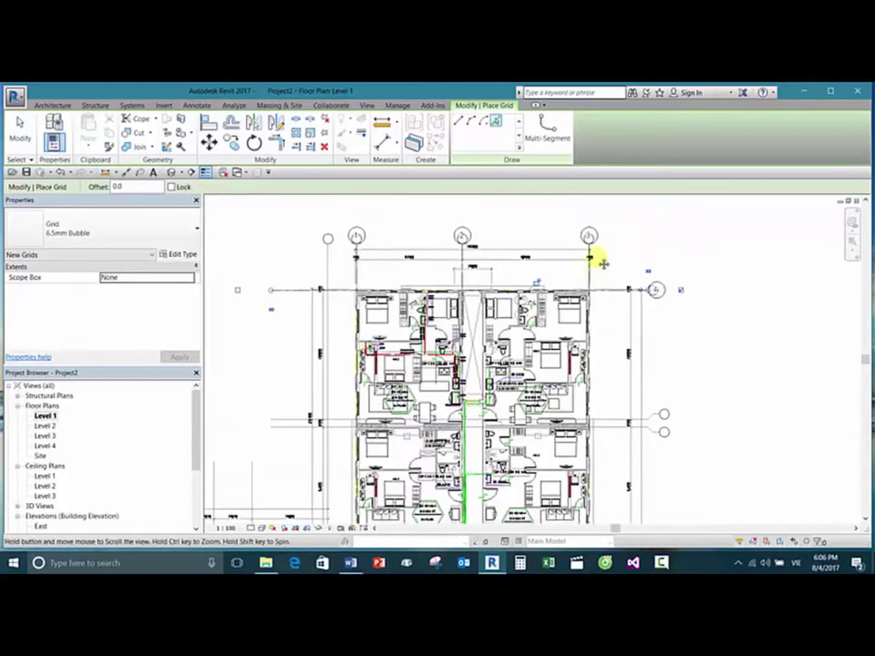
pyautogui.moveTo(604, 260); pyautogui.dragTo(607, 306, button='middle')
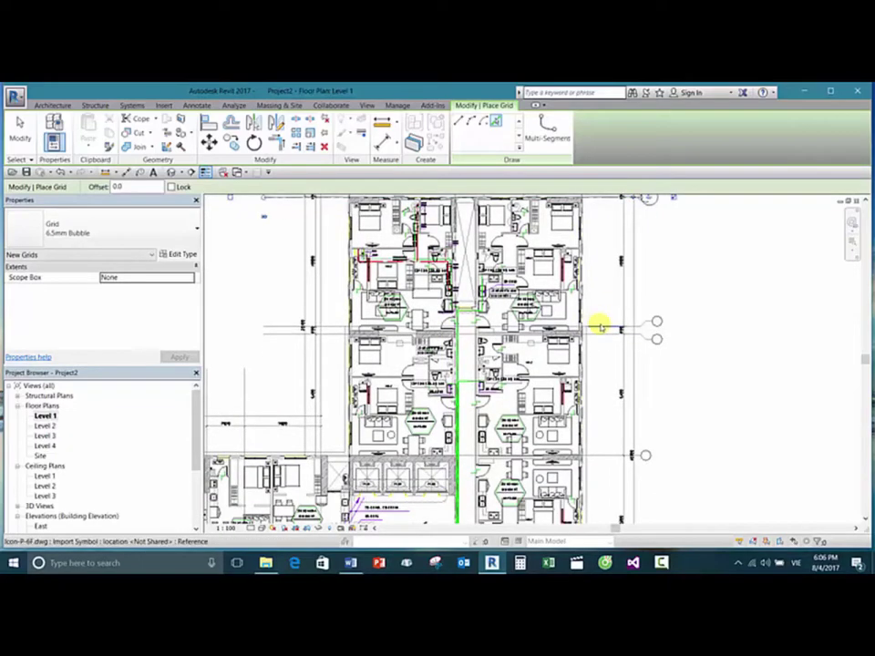
pyautogui.scroll(1, 600, 325)
# Step: Draw straight horizontal grid lines 5 and 6 across the plan, right to left
pyautogui.click(453, 123)
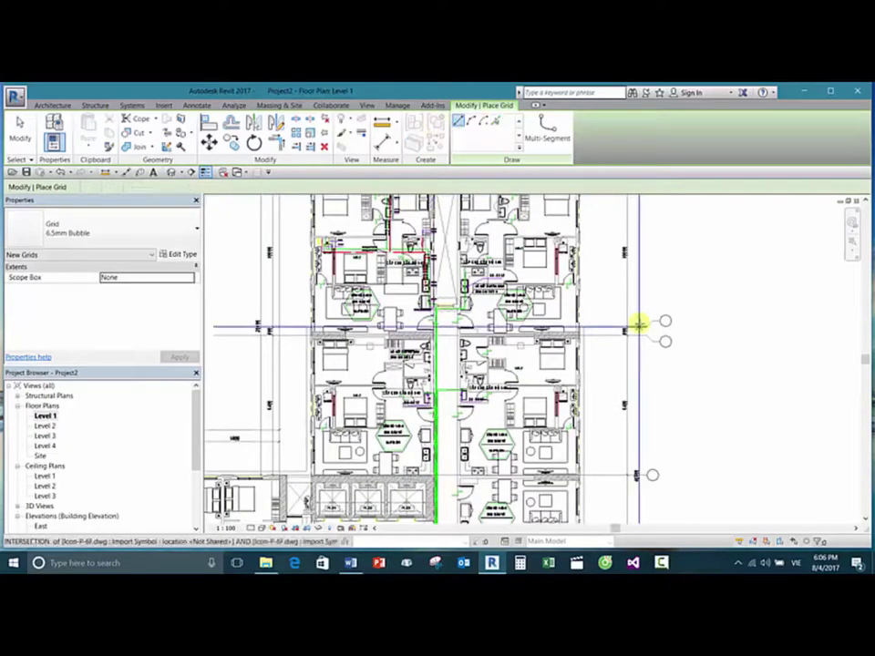
pyautogui.click(643, 326)
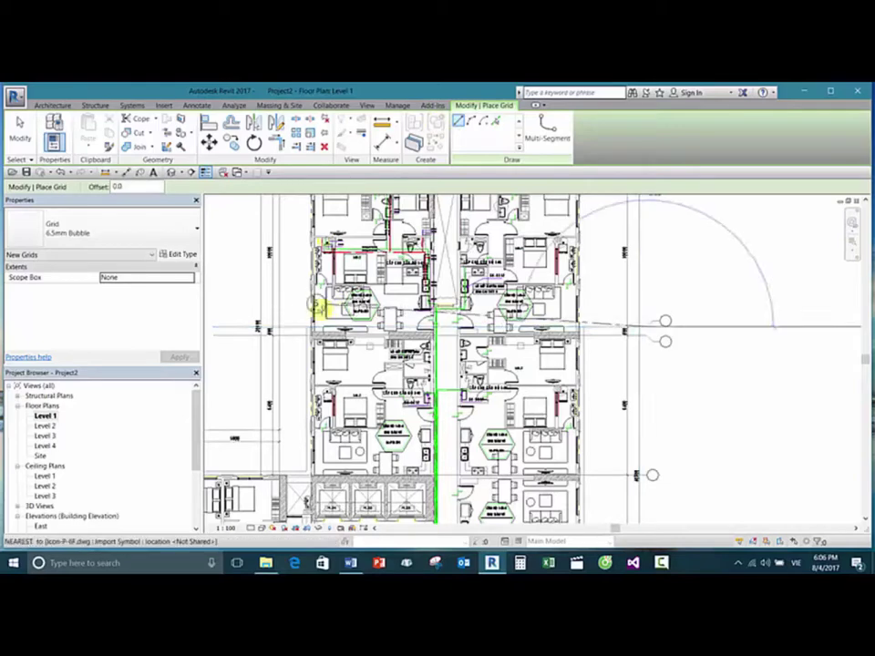
pyautogui.click(235, 326)
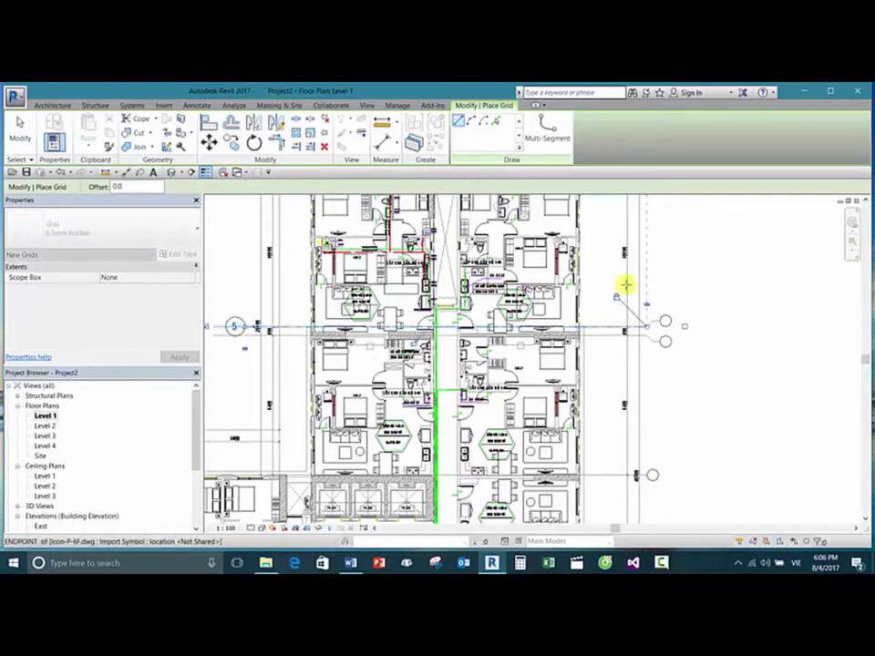
pyautogui.click(644, 336)
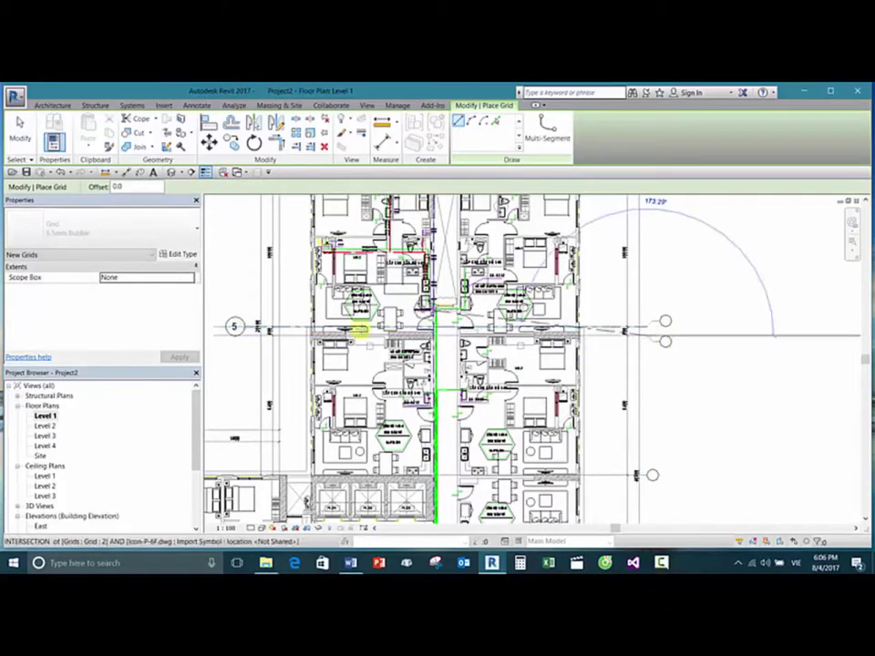
pyautogui.click(230, 336)
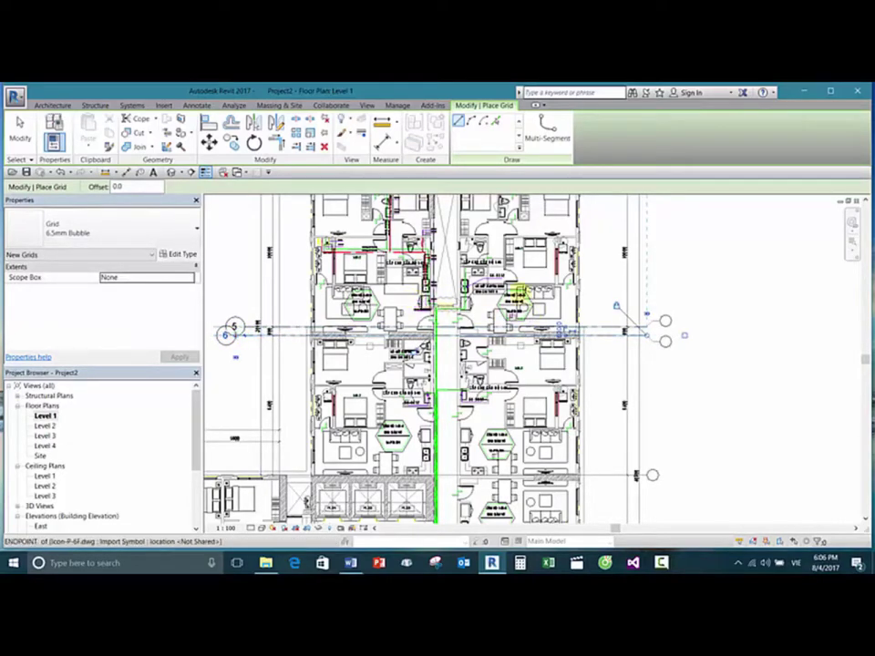
# Step: Add grid lines 7, 8 and 9 across the lower wing along the bottom wall
pyautogui.moveTo(682, 371); pyautogui.dragTo(694, 316, button='middle')
pyautogui.moveTo(682, 387); pyautogui.dragTo(706, 328, button='middle')
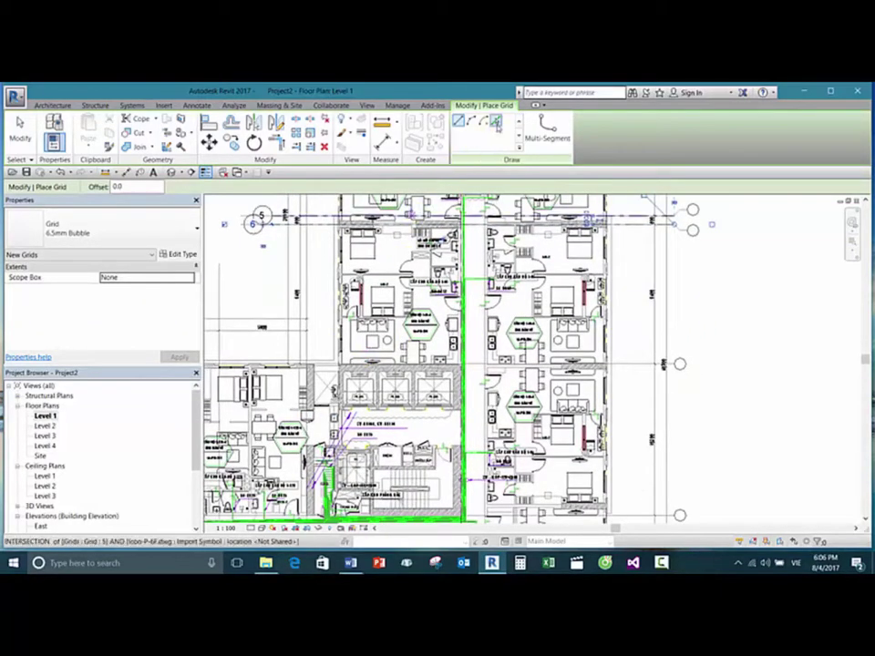
pyautogui.click(637, 363)
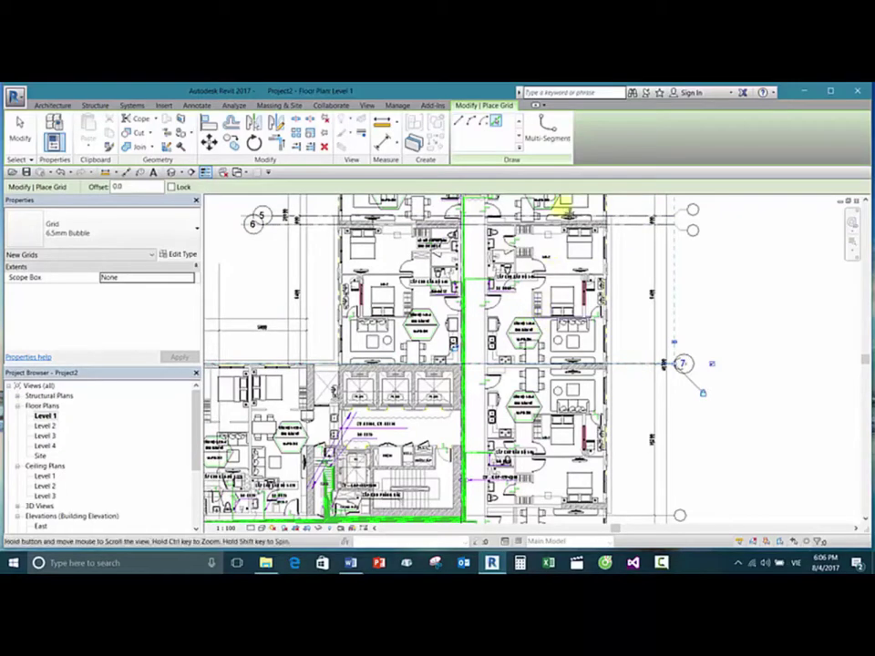
pyautogui.moveTo(562, 197); pyautogui.dragTo(660, 396, button='middle')
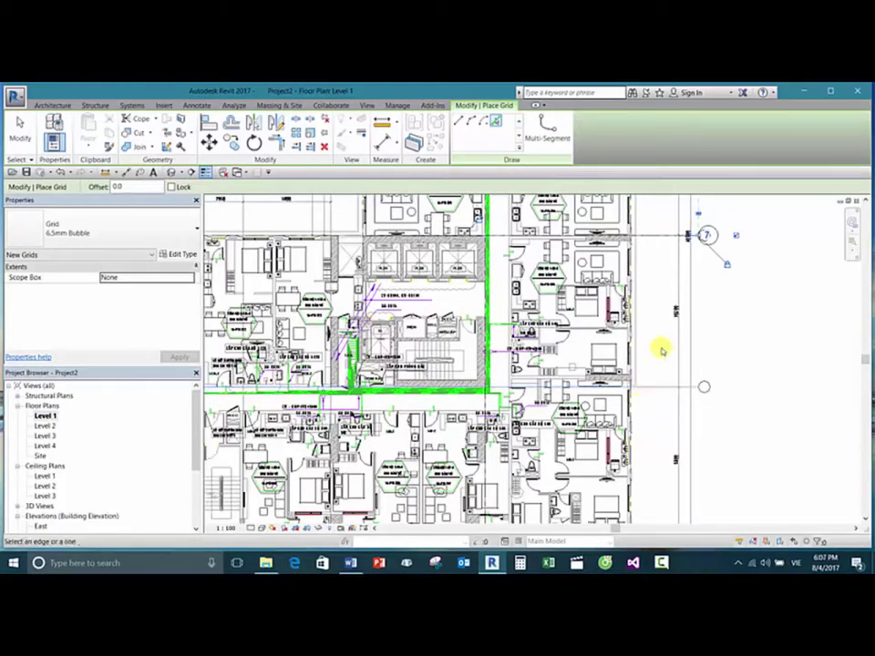
pyautogui.click(702, 387)
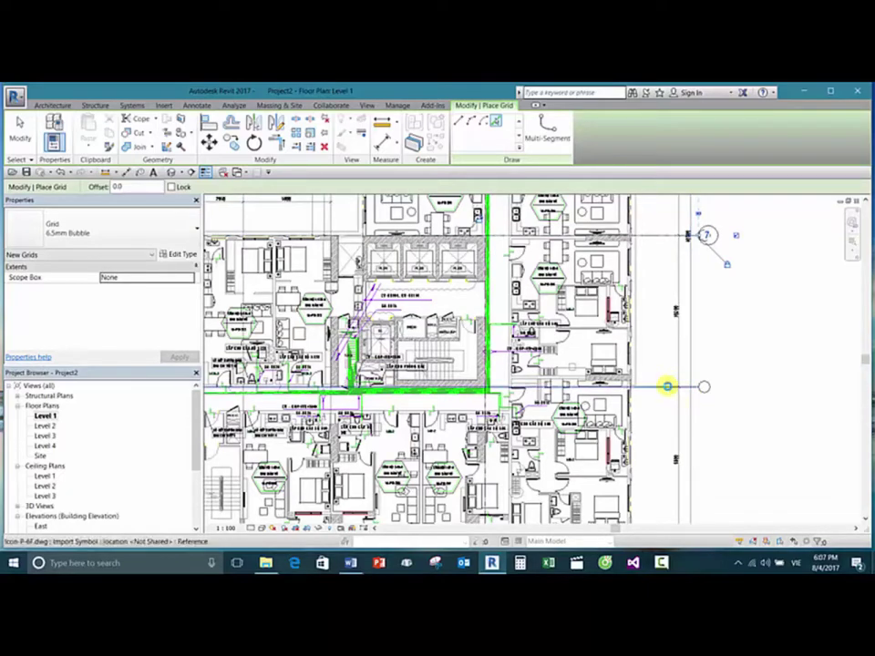
pyautogui.scroll(-3, 692, 310)
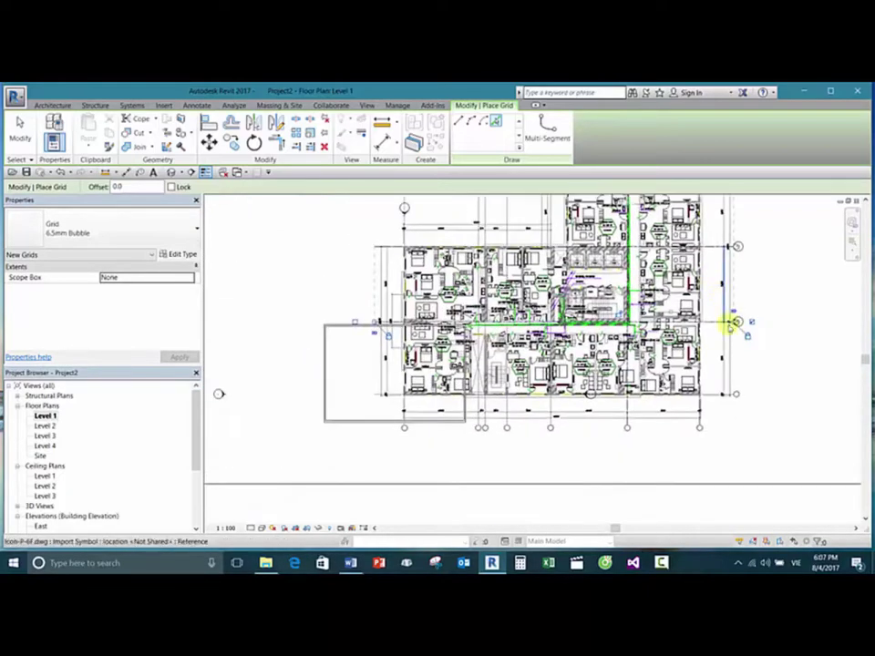
pyautogui.scroll(2, 715, 378)
pyautogui.scroll(1, 703, 374)
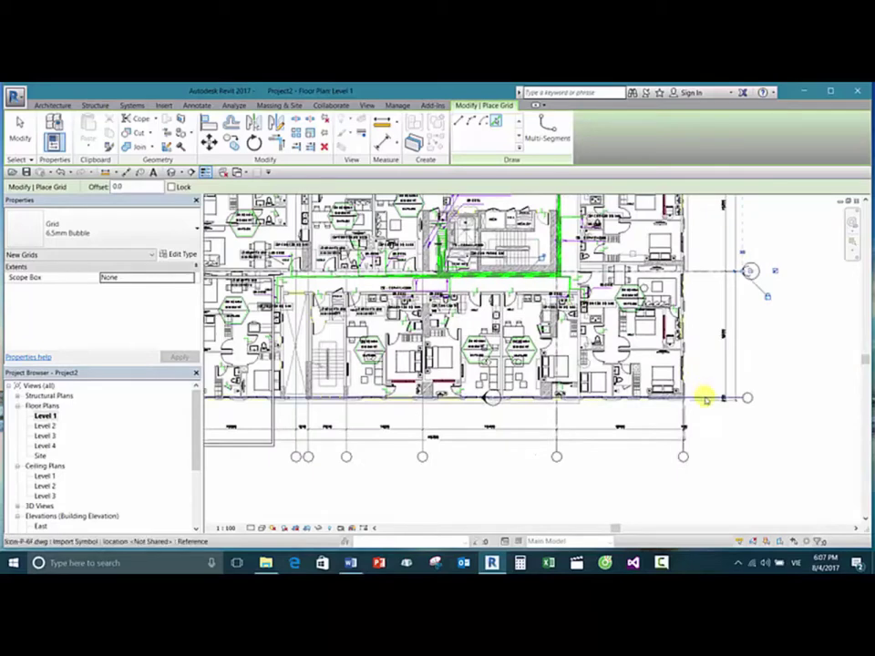
pyautogui.click(704, 397)
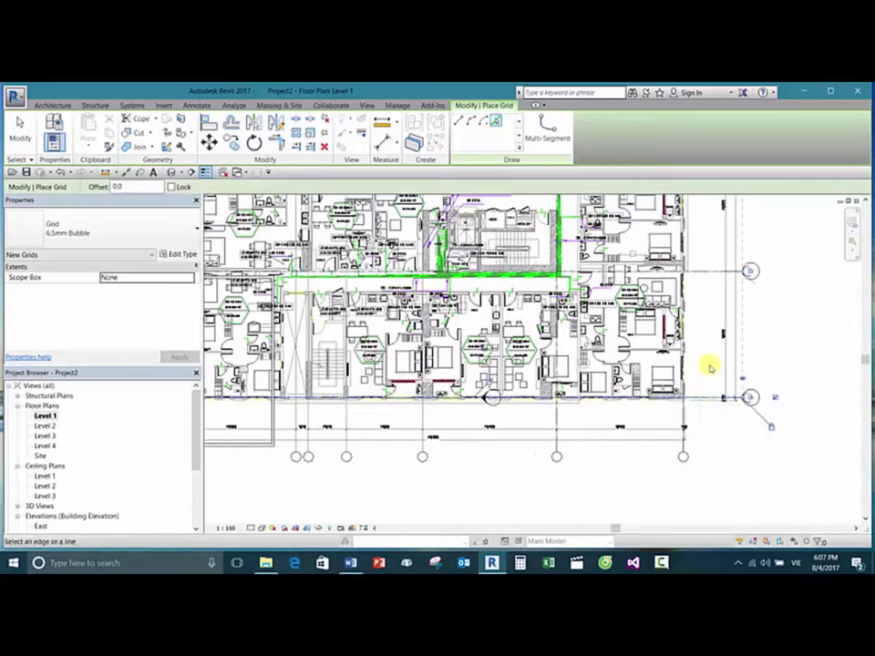
# Step: Inspect grid bubble 9, then start another grid line below the building
pyautogui.scroll(-3, 709, 360)
pyautogui.scroll(3, 713, 319)
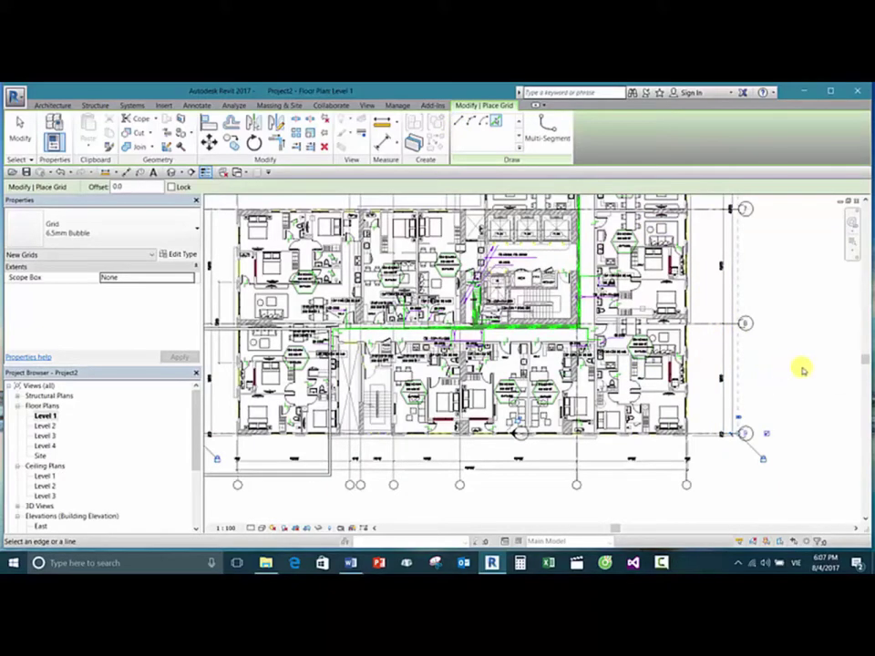
pyautogui.scroll(-3, 792, 369)
pyautogui.scroll(5, 781, 412)
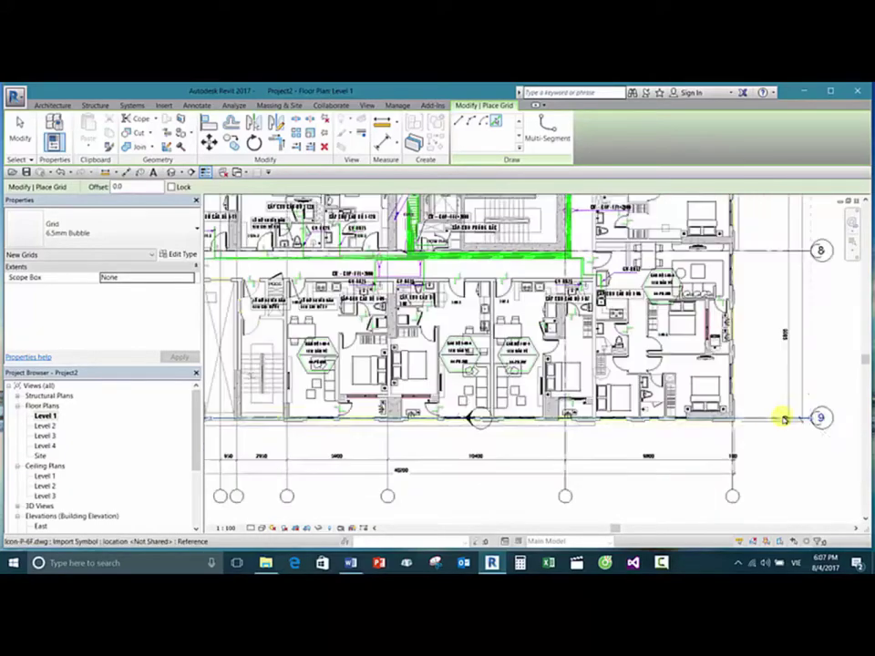
pyautogui.moveTo(785, 446); pyautogui.dragTo(738, 336, button='middle')
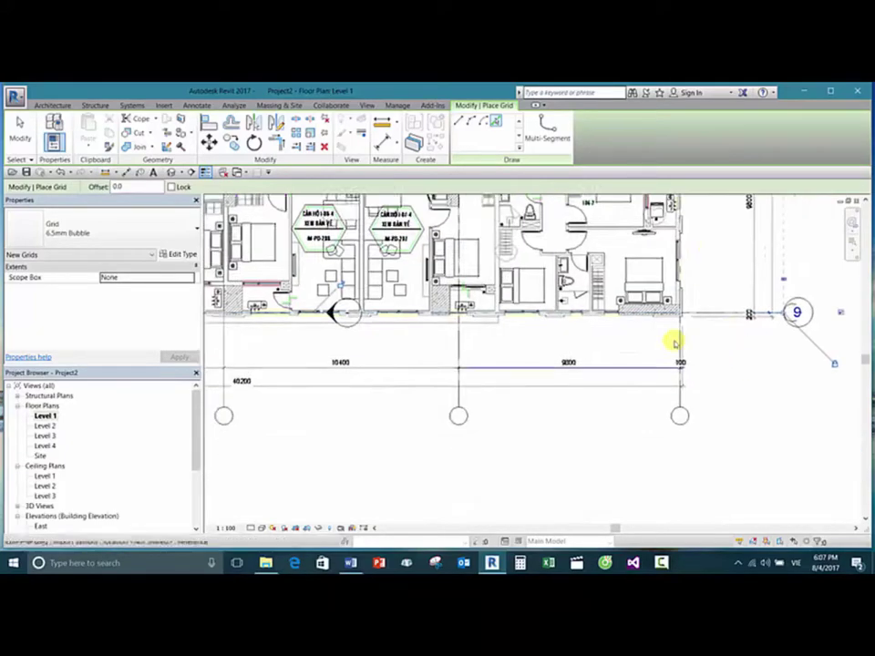
pyautogui.scroll(-2, 735, 387)
pyautogui.moveTo(737, 390); pyautogui.dragTo(728, 425, button='middle')
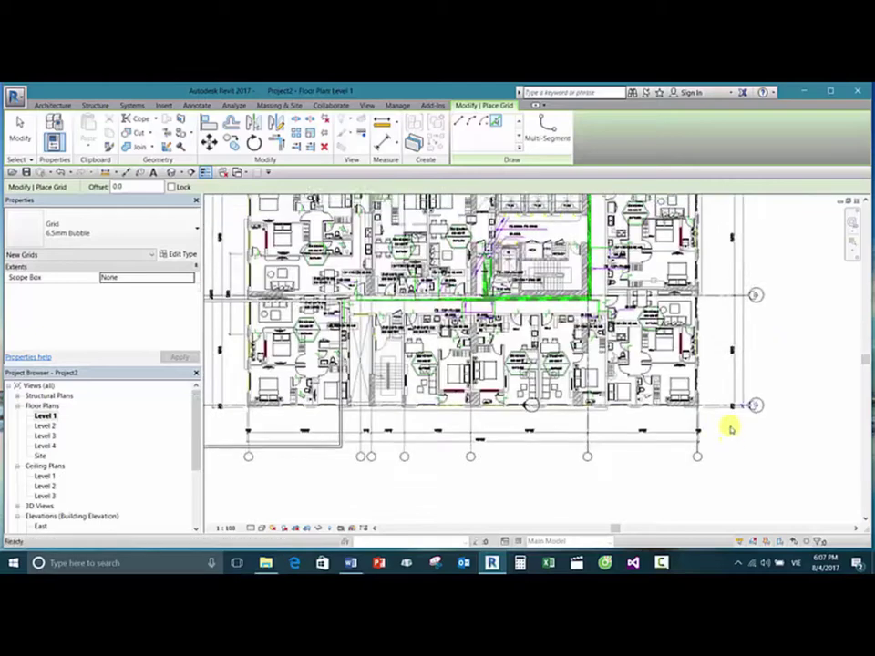
pyautogui.scroll(-2, 706, 428)
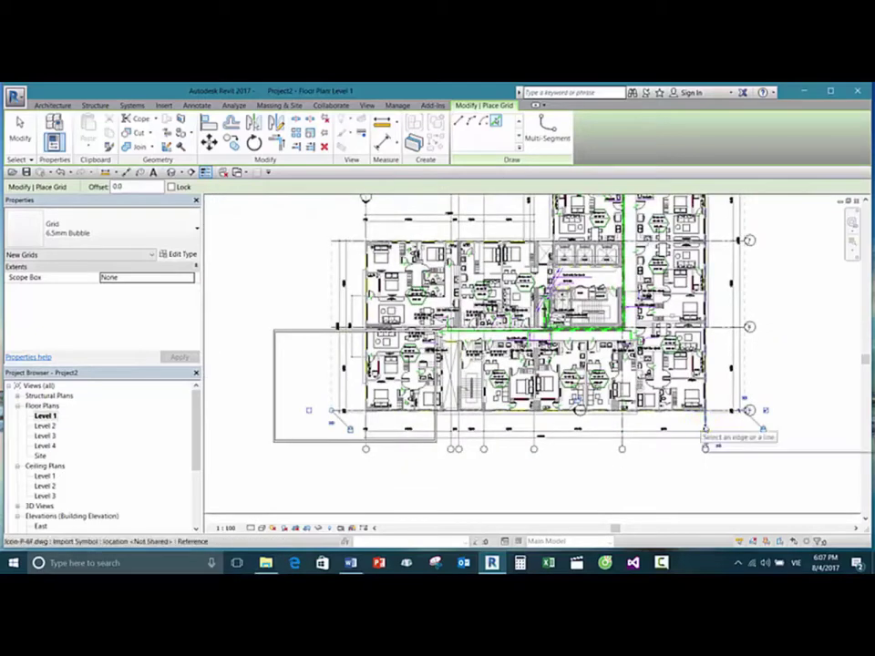
pyautogui.click(706, 442)
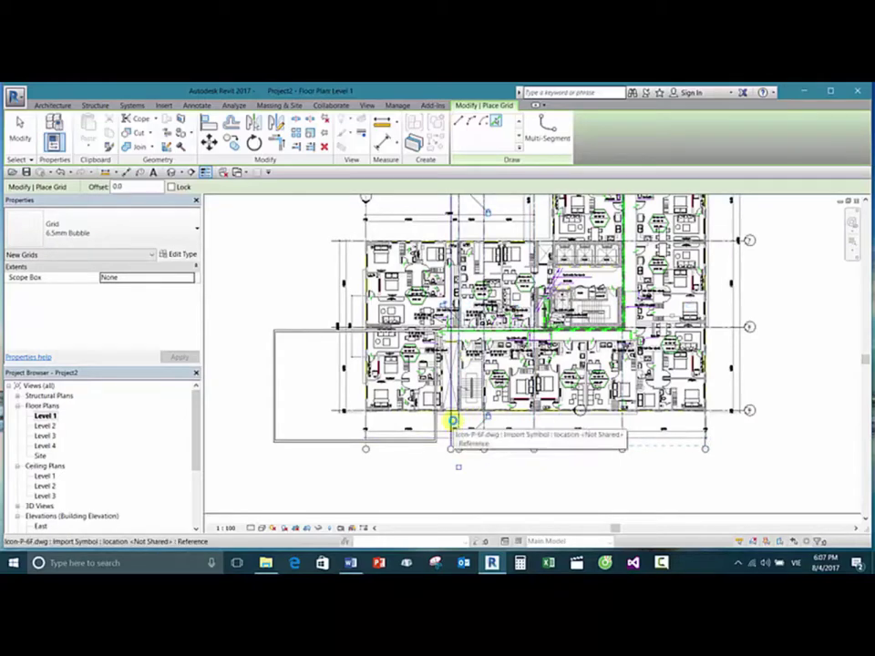
pyautogui.scroll(5, 370, 448)
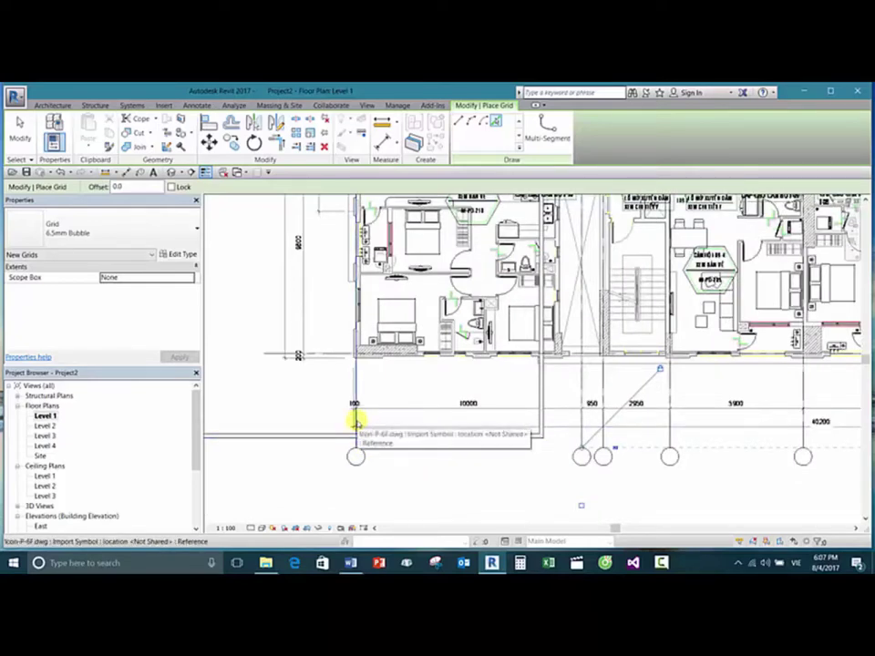
pyautogui.scroll(-5, 383, 413)
pyautogui.scroll(5, 406, 361)
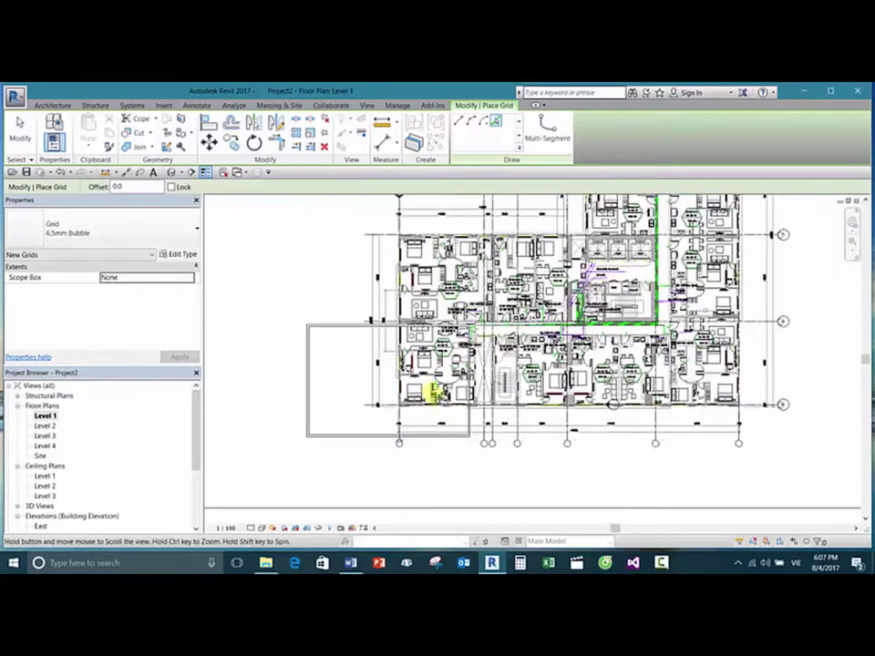
pyautogui.scroll(-5, 406, 344)
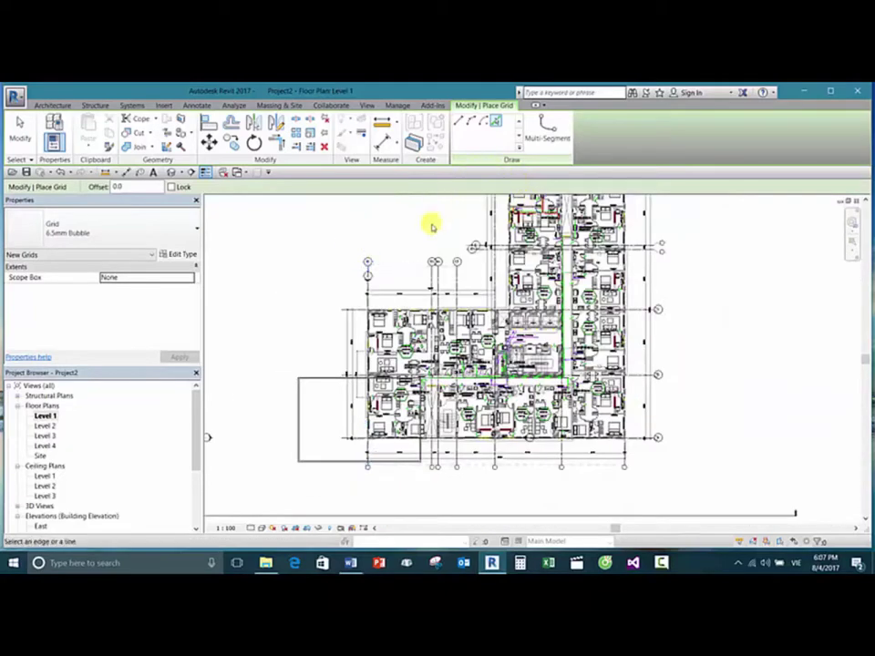
pyautogui.scroll(-3, 432, 226)
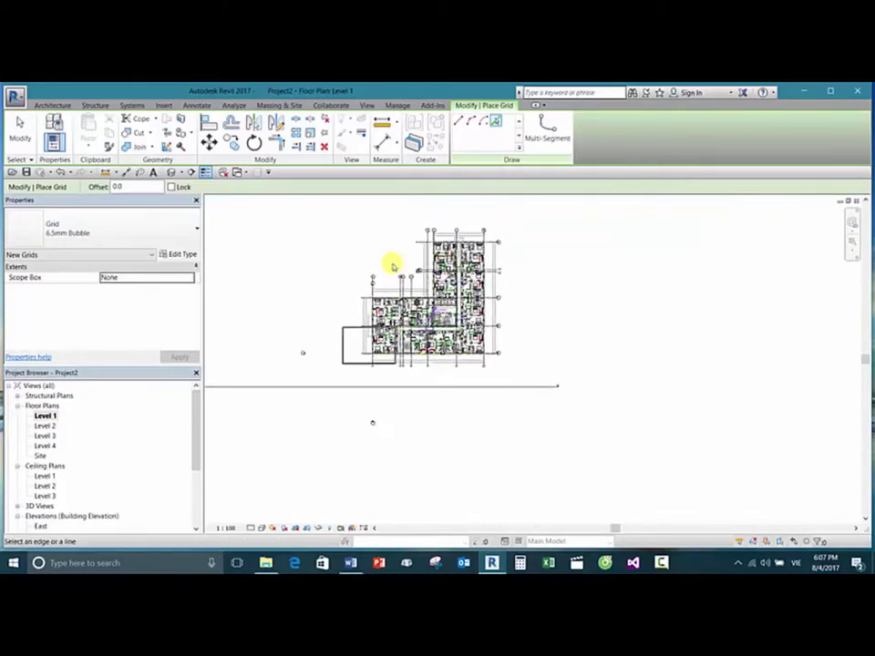
pyautogui.scroll(-2, 393, 266)
# Step: End grid placement and recentre the plan in the view
pyautogui.press('Escape')
pyautogui.press('Escape')
pyautogui.scroll(-1, 389, 239)
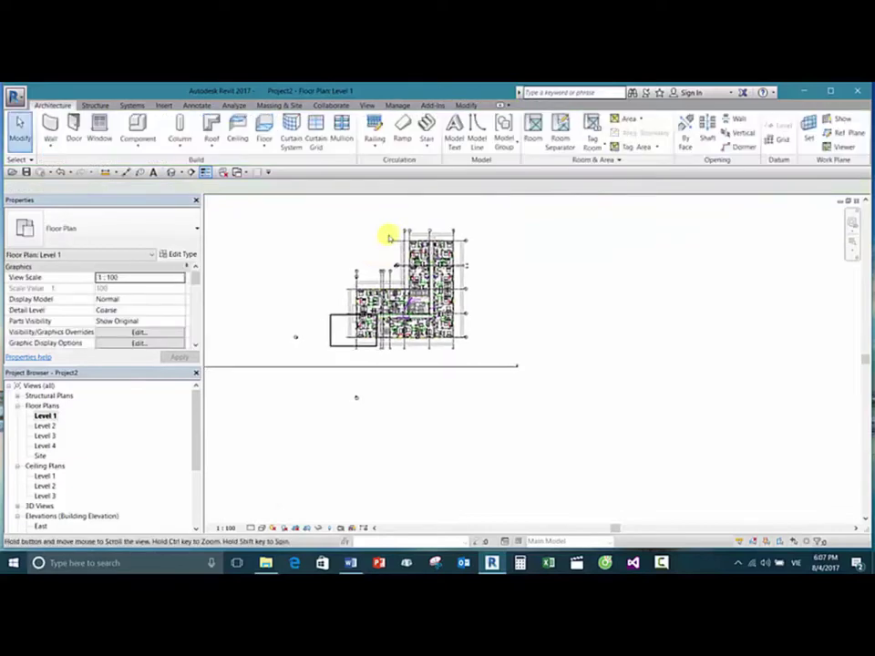
pyautogui.moveTo(328, 248); pyautogui.dragTo(390, 260, button='middle')
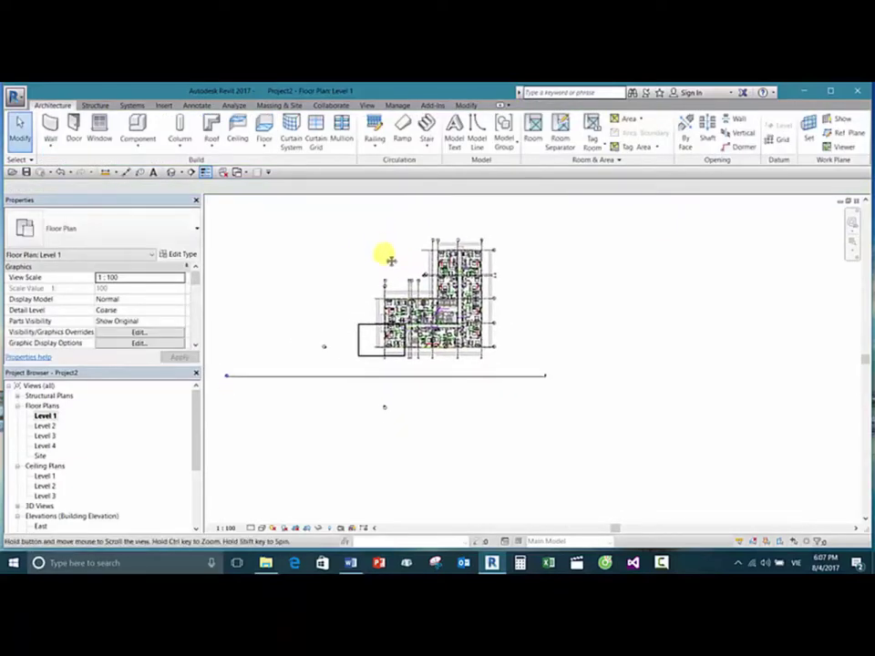
pyautogui.scroll(3, 394, 248)
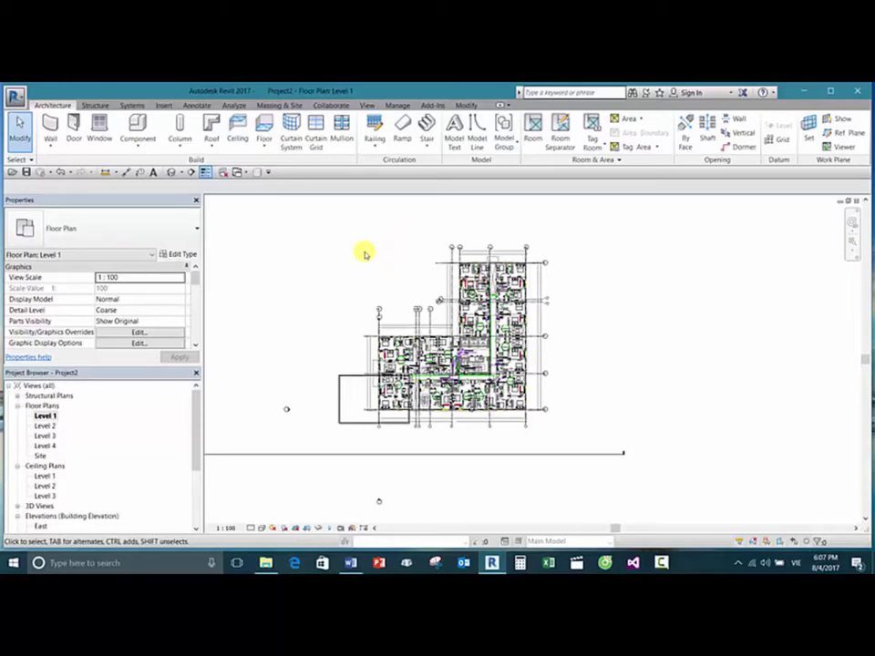
# Step: Begin a duct with DT at a start point, then discard the unfinished duct
pyautogui.press('d')
pyautogui.press('t')
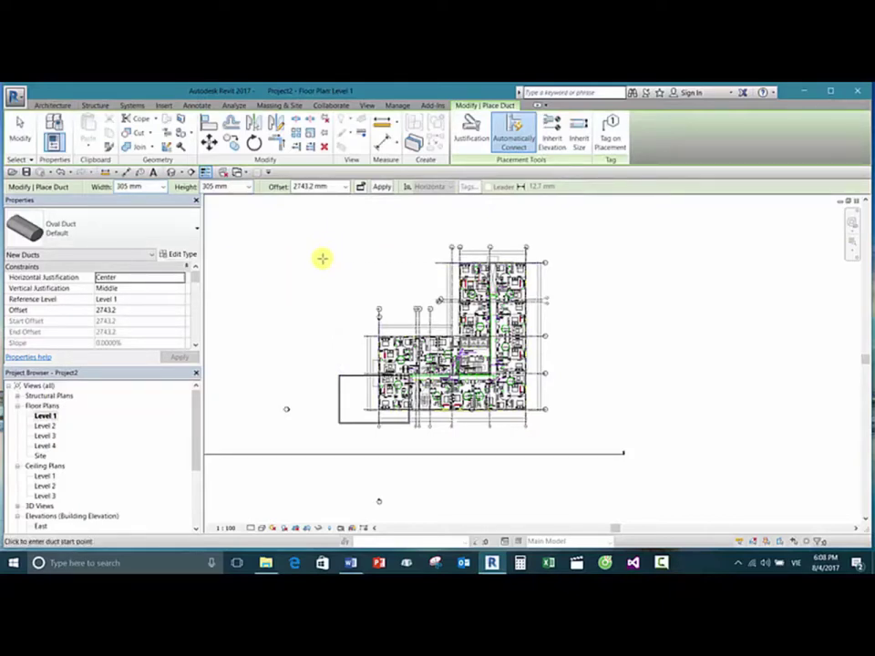
pyautogui.scroll(2, 301, 247)
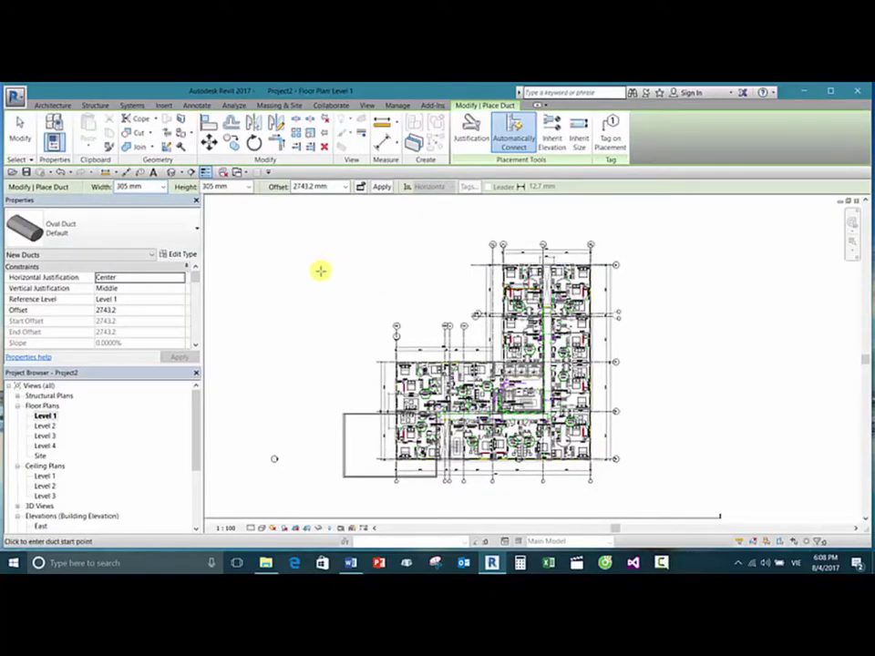
pyautogui.scroll(3, 335, 269)
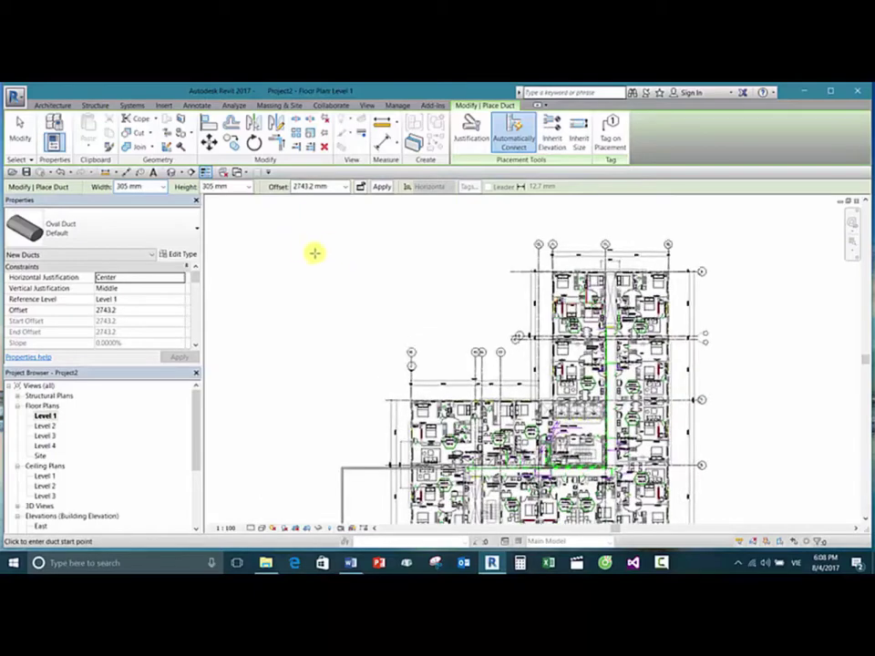
pyautogui.scroll(-2, 314, 251)
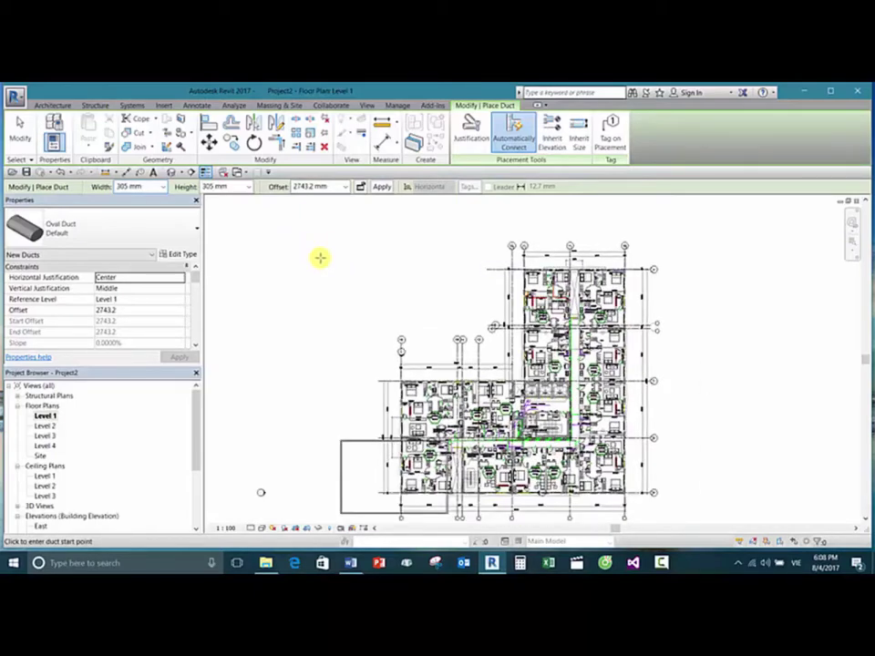
pyautogui.scroll(2, 337, 266)
pyautogui.scroll(-2, 351, 255)
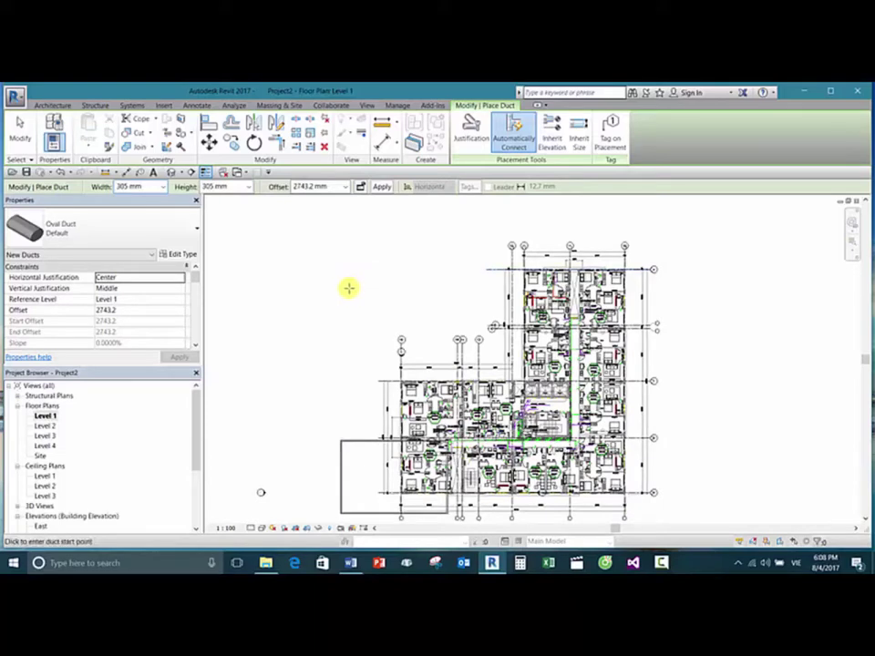
pyautogui.click(293, 289)
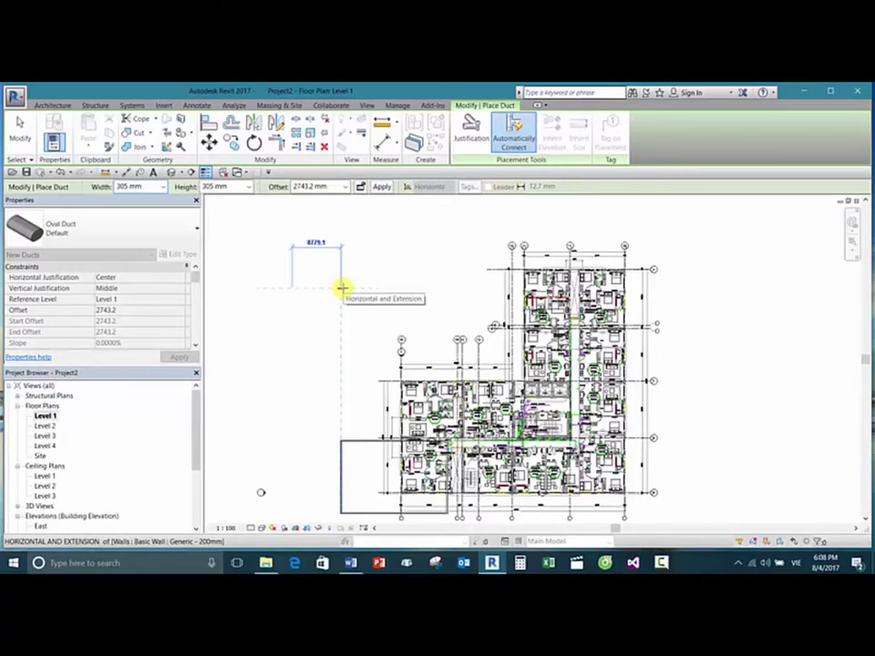
pyautogui.press('Escape')
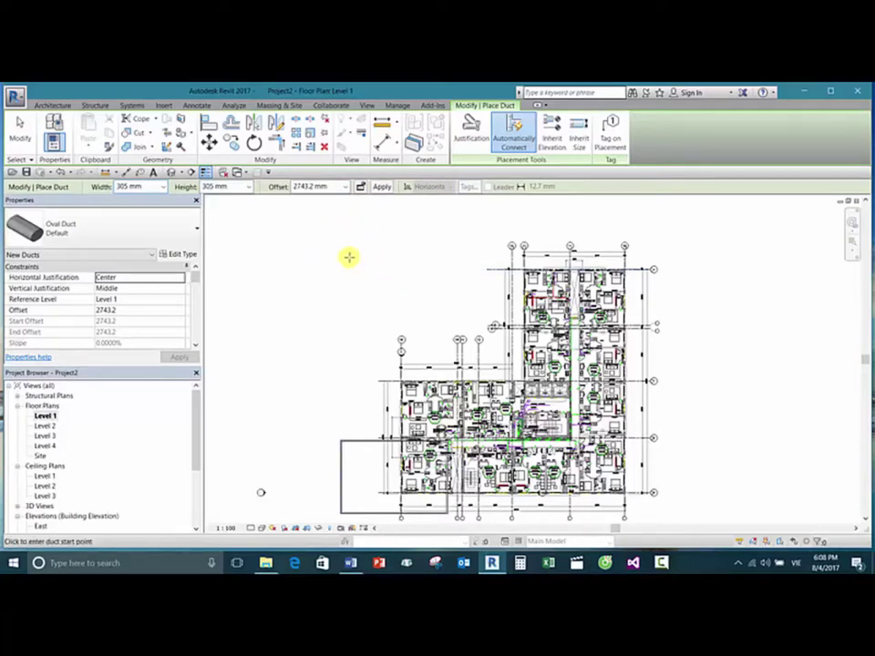
# Step: Try a second duct at a grid line extension, cancel it, and exit duct placement
pyautogui.click(455, 230)
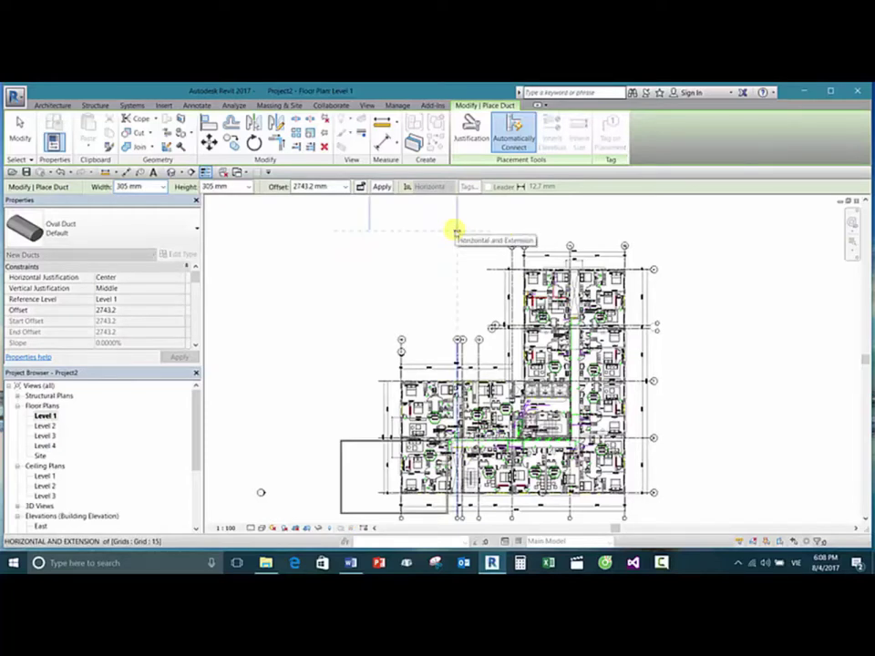
pyautogui.press('Escape')
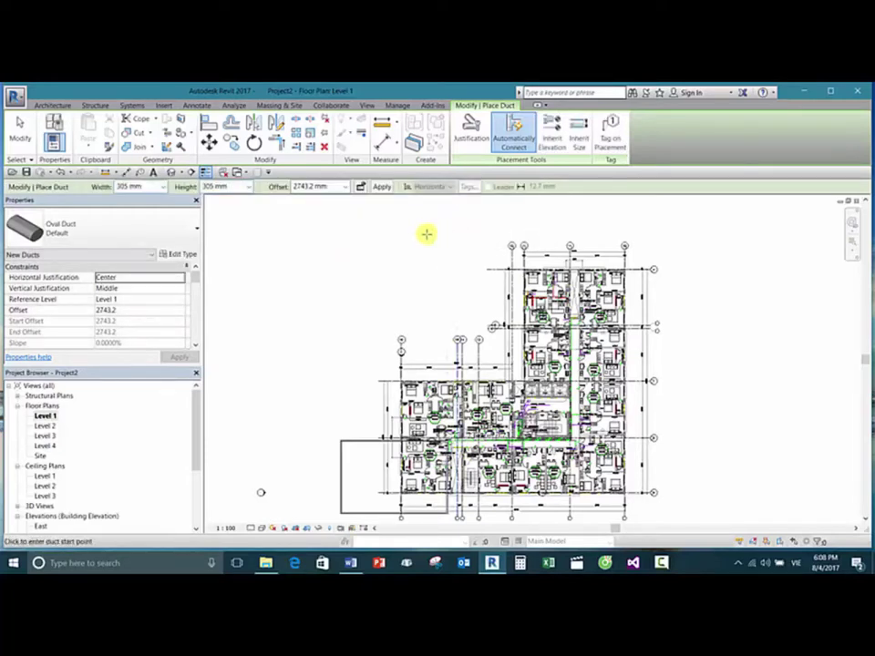
pyautogui.scroll(-1, 390, 253)
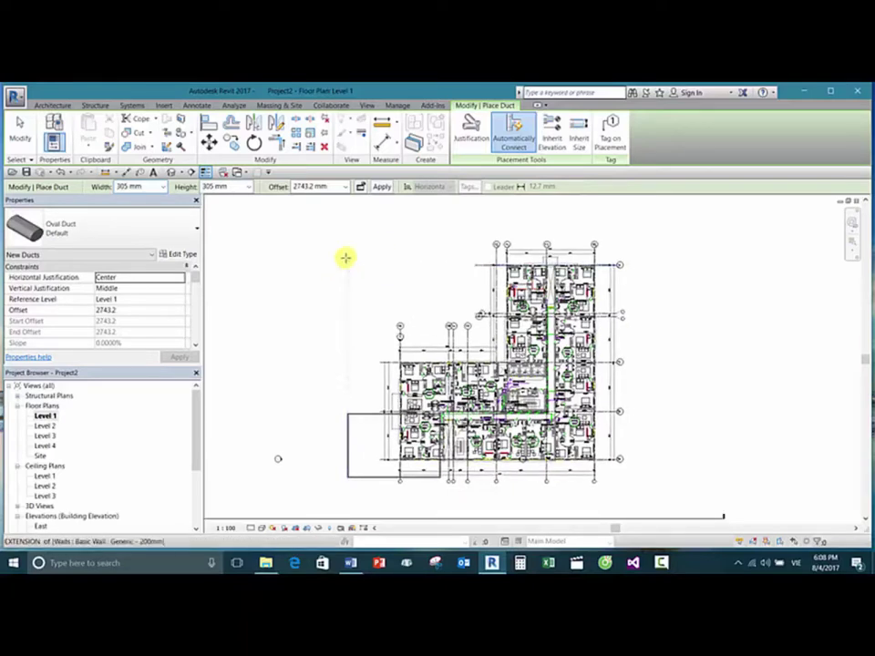
pyautogui.press('Escape')
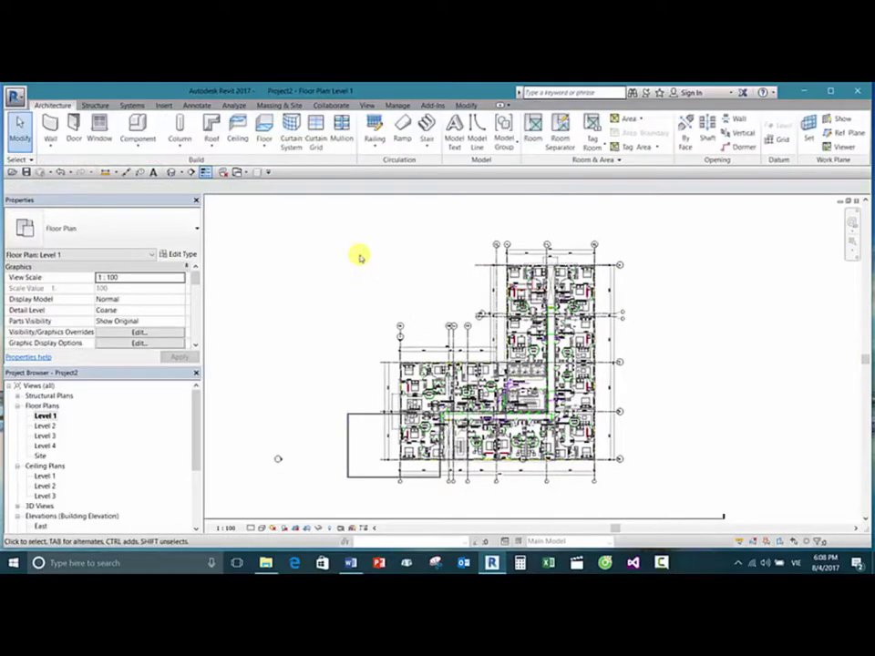
pyautogui.scroll(-2, 380, 260)
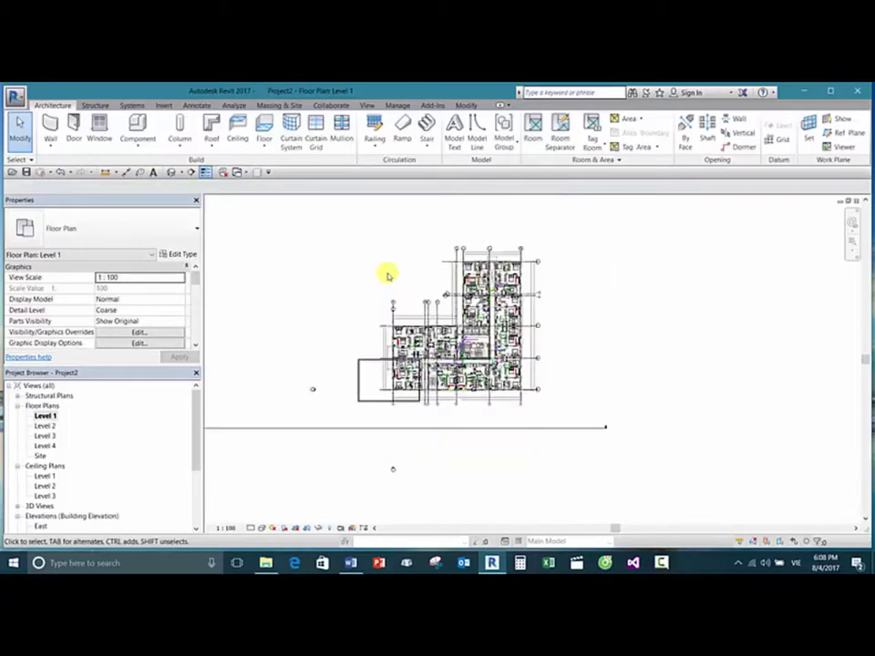
pyautogui.moveTo(386, 274)
pyautogui.mouseDown(button='middle')
pyautogui.moveTo(332, 267)
pyautogui.moveTo(378, 262)
pyautogui.mouseUp(button='middle')
pyautogui.scroll(2, 364, 258)
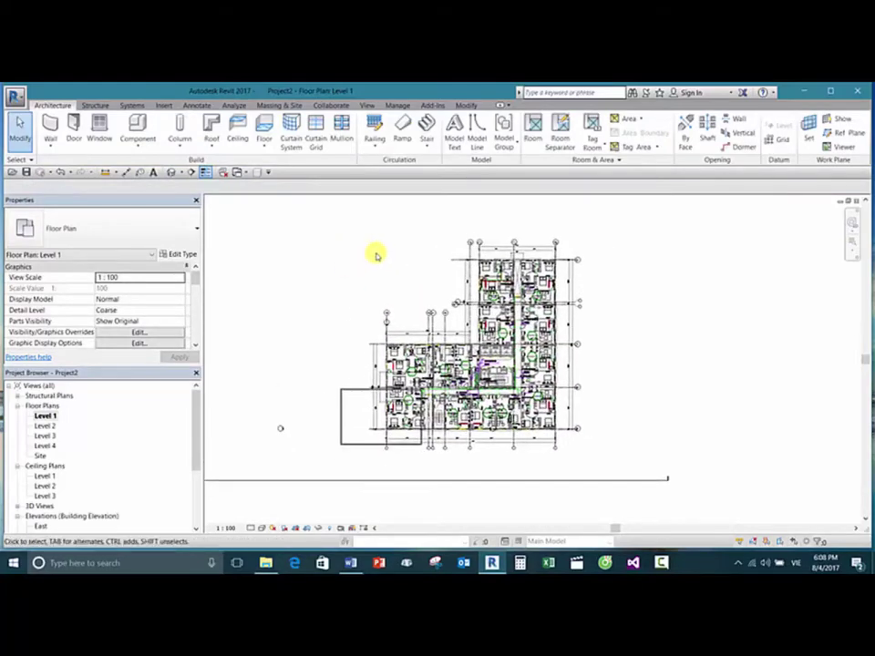
pyautogui.press('d')
pyautogui.press('t')
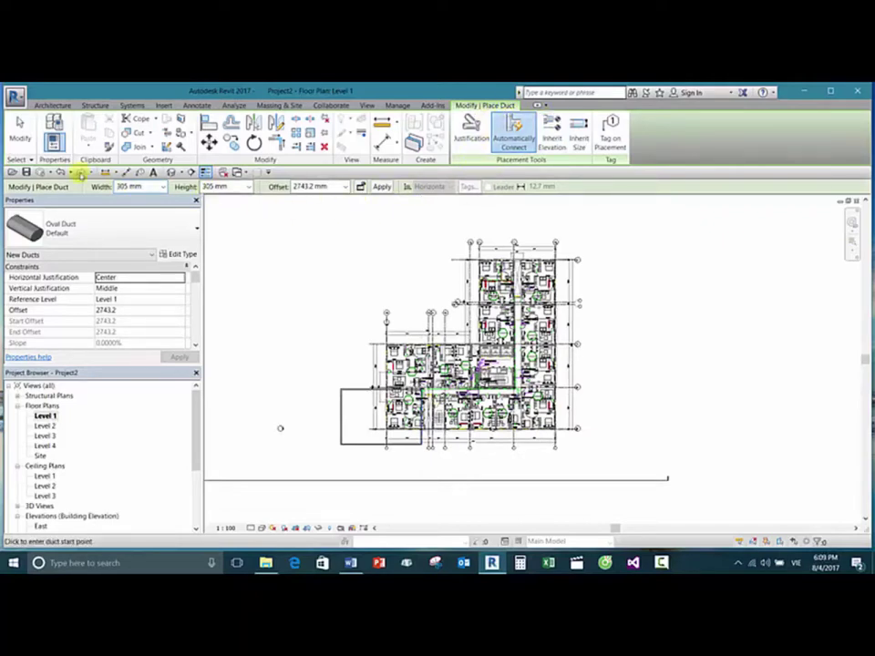
pyautogui.rightClick(340, 244)
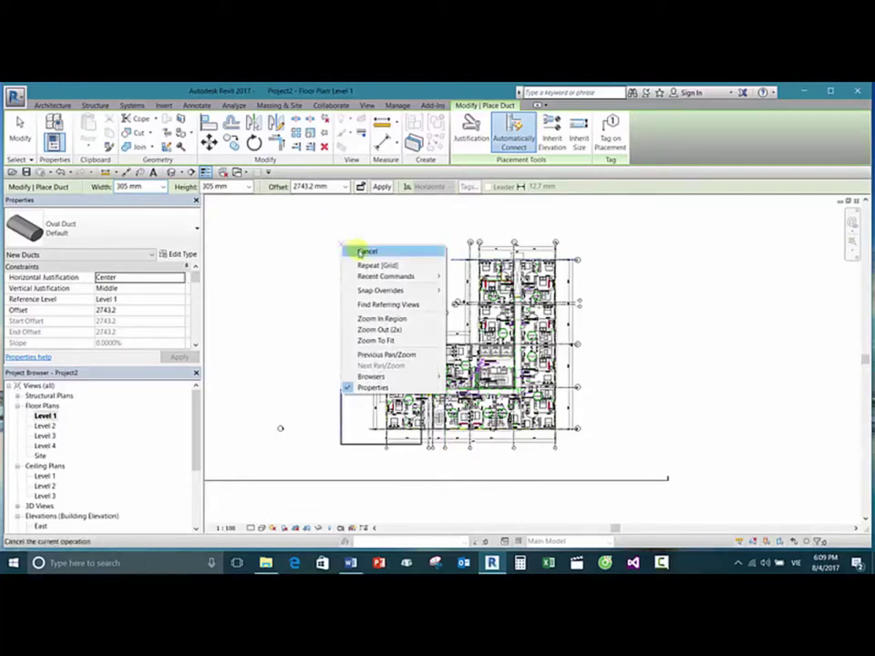
pyautogui.click(356, 249)
pyautogui.rightClick(356, 249)
pyautogui.click(359, 251)
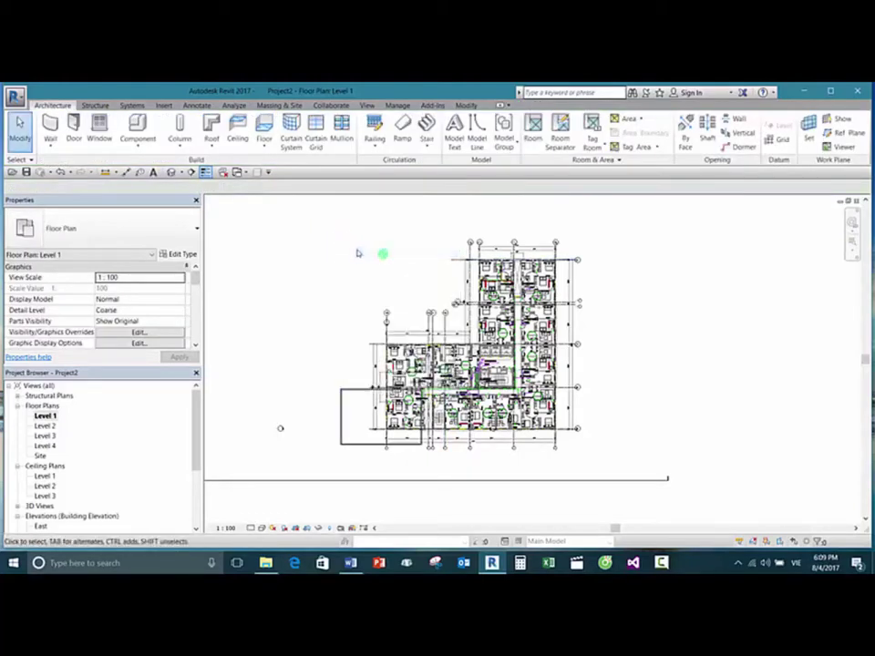
pyautogui.rightClick(357, 251)
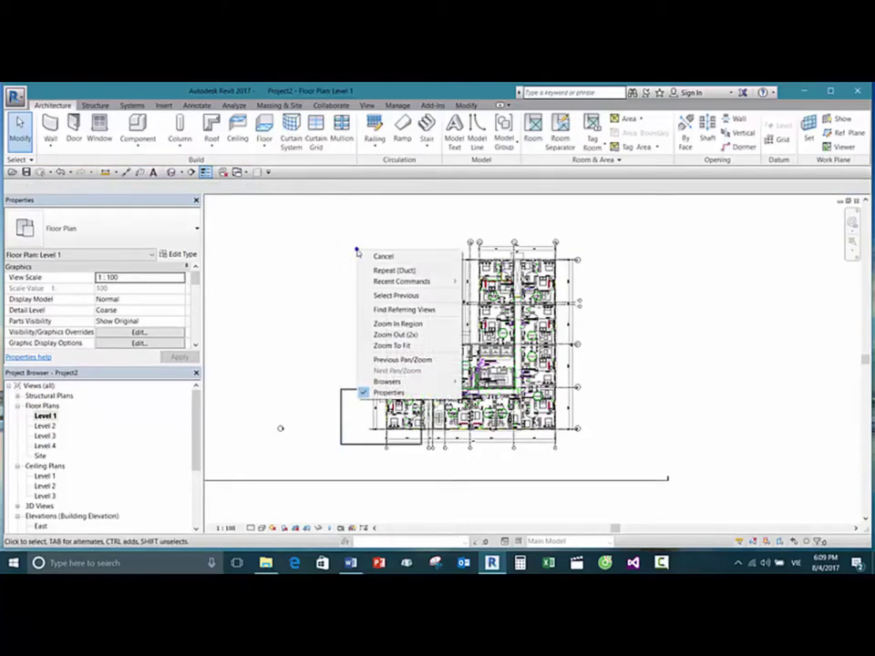
pyautogui.click(376, 257)
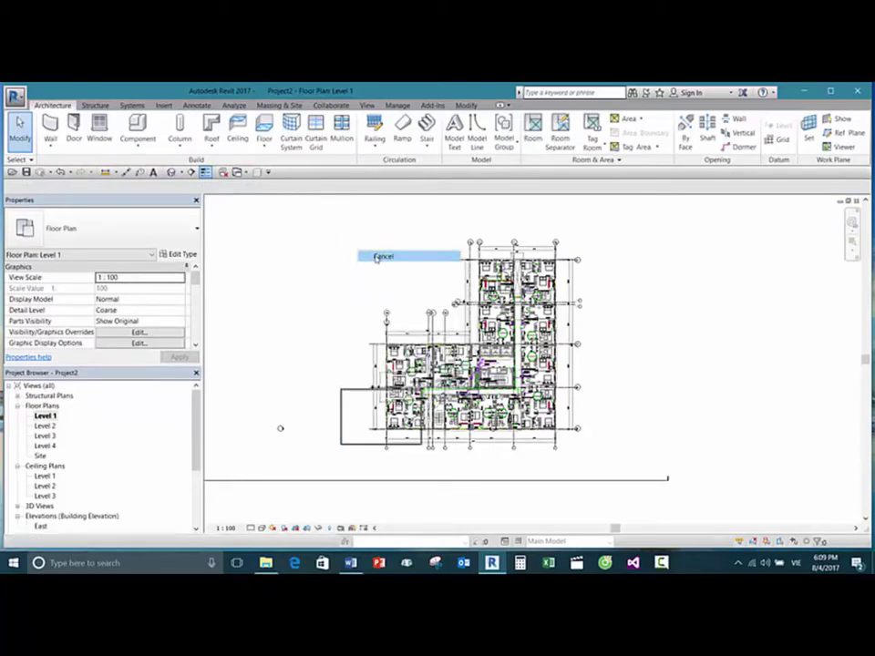
pyautogui.rightClick(363, 249)
pyautogui.click(381, 257)
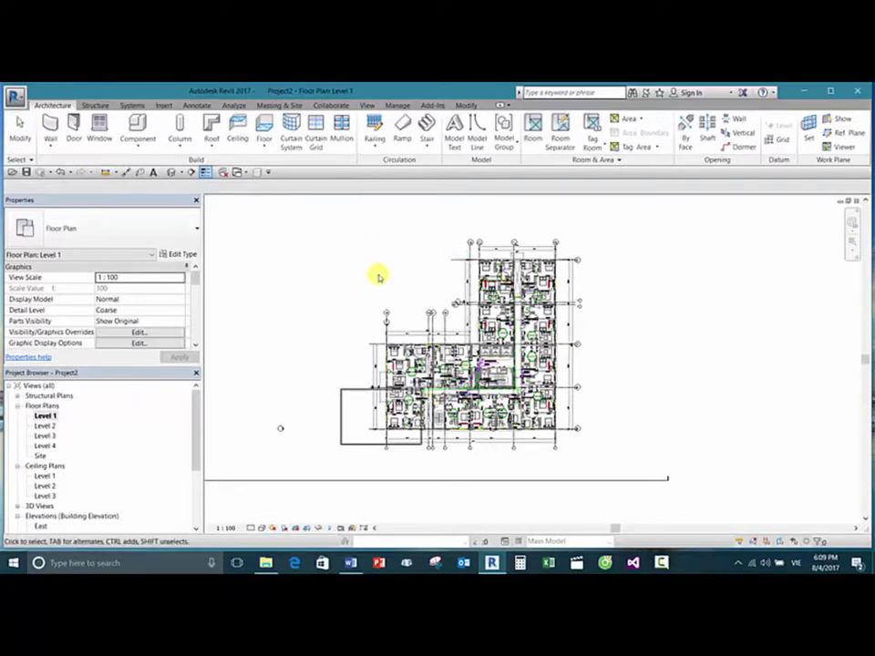
# Step: Pan and zoom the Level 1 plan over the central corridor
pyautogui.scroll(-2, 374, 275)
pyautogui.moveTo(384, 305); pyautogui.dragTo(374, 297, button='middle')
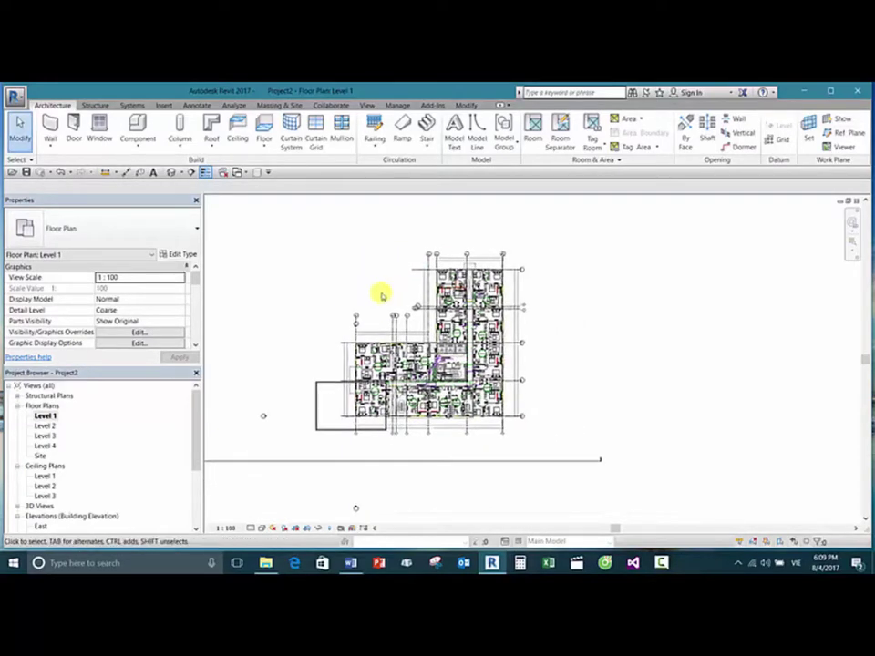
pyautogui.scroll(1, 397, 288)
pyautogui.scroll(3, 396, 288)
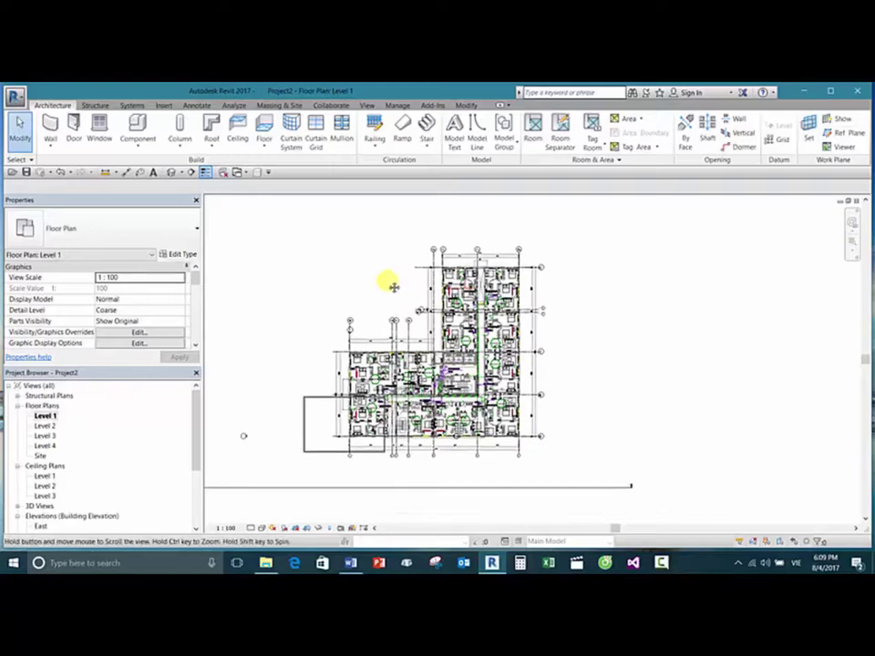
pyautogui.scroll(1, 394, 290)
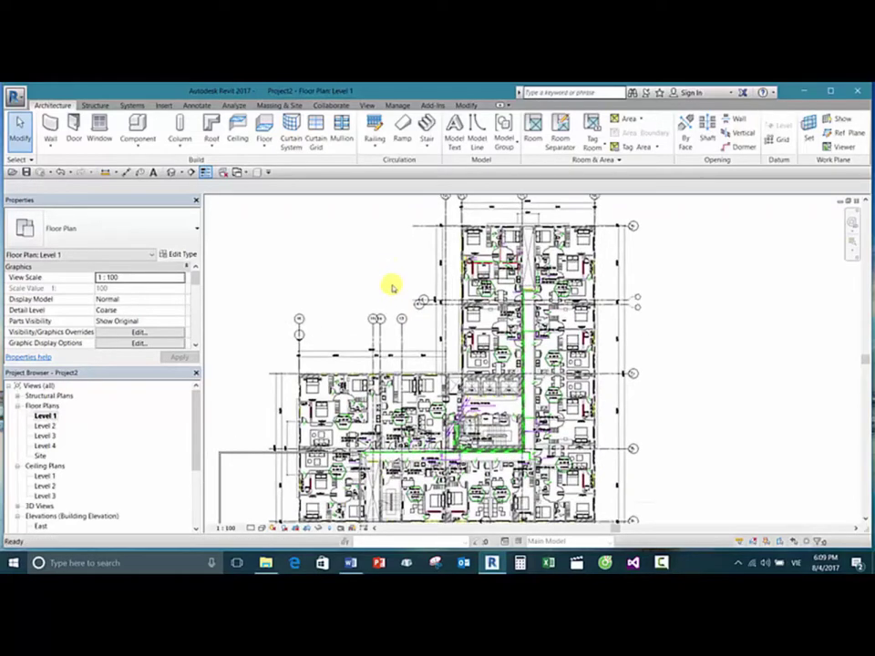
pyautogui.scroll(4, 523, 310)
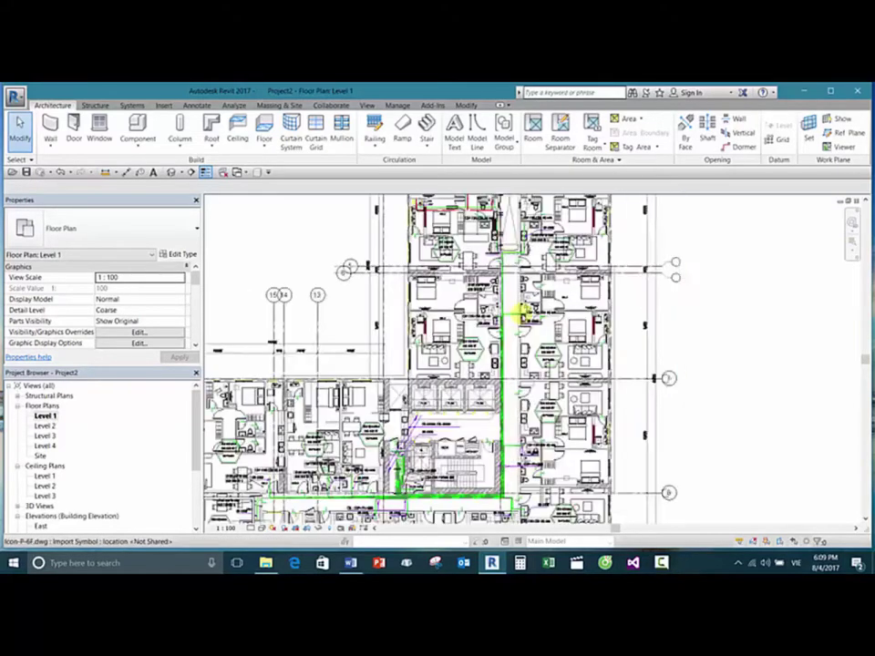
pyautogui.scroll(-5, 522, 298)
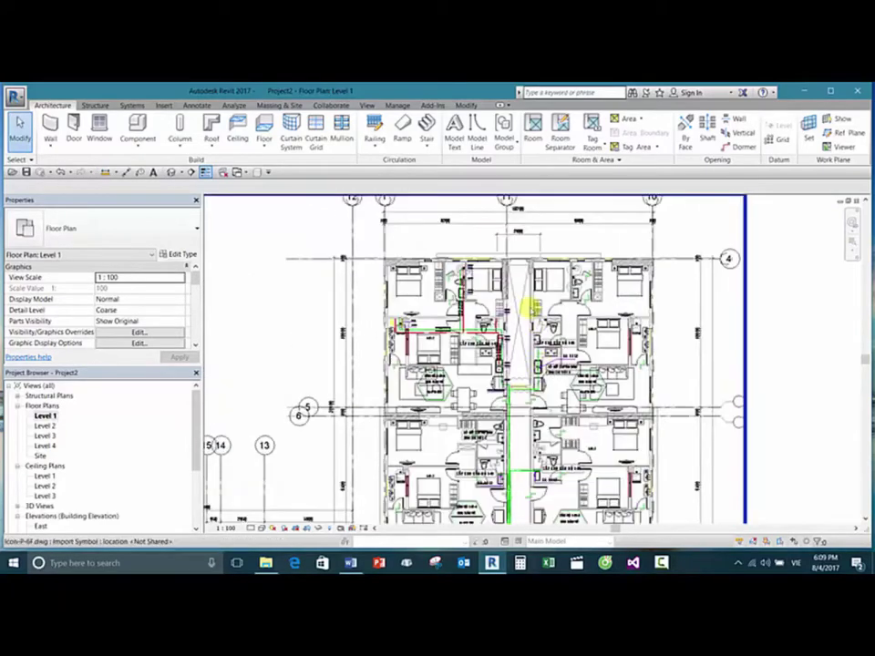
pyautogui.scroll(2, 500, 313)
pyautogui.moveTo(553, 336); pyautogui.dragTo(532, 297, button='middle')
pyautogui.scroll(4, 470, 273)
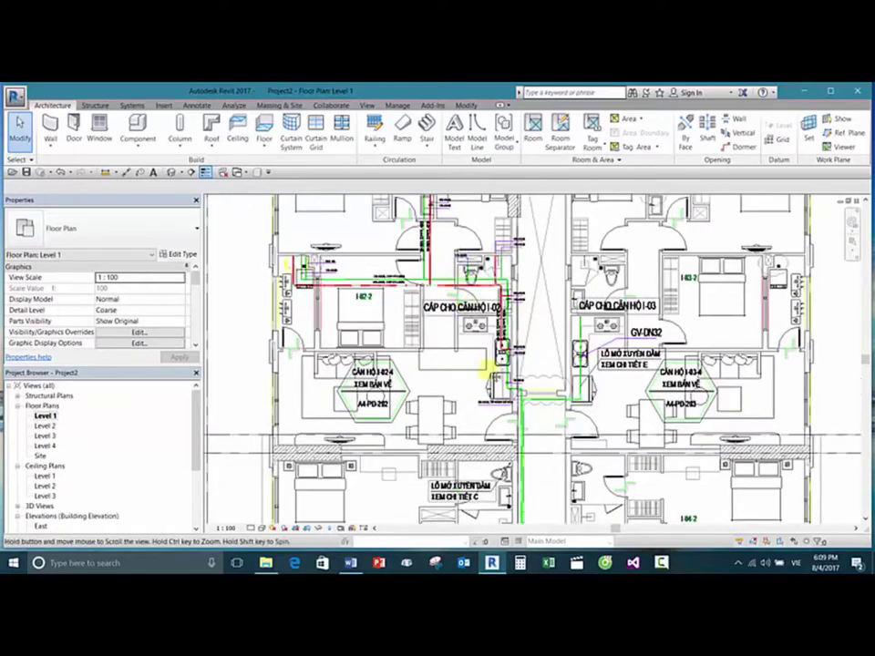
pyautogui.moveTo(437, 309); pyautogui.dragTo(456, 299, button='middle')
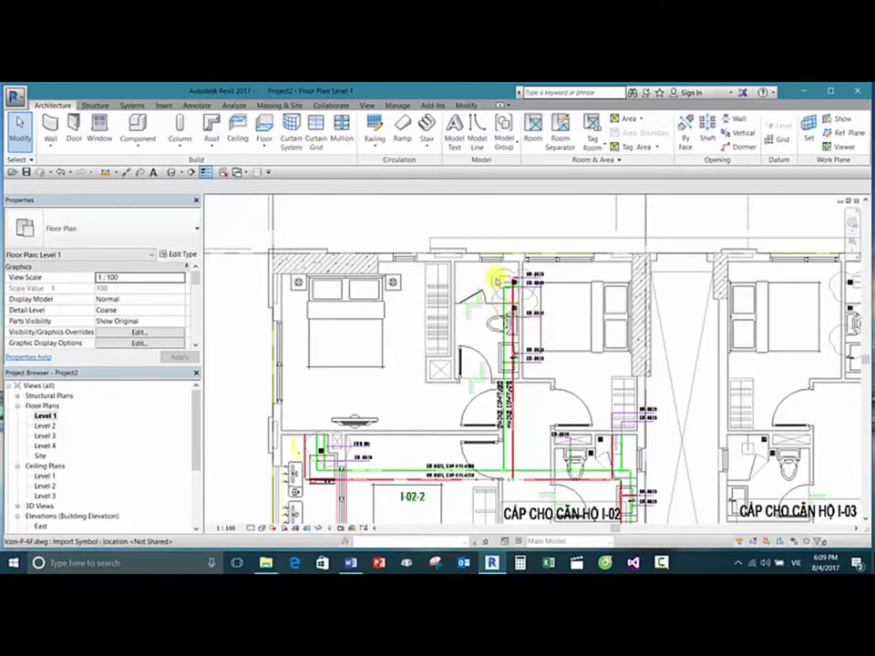
pyautogui.scroll(-2, 498, 280)
pyautogui.moveTo(523, 309); pyautogui.dragTo(525, 261, button='middle')
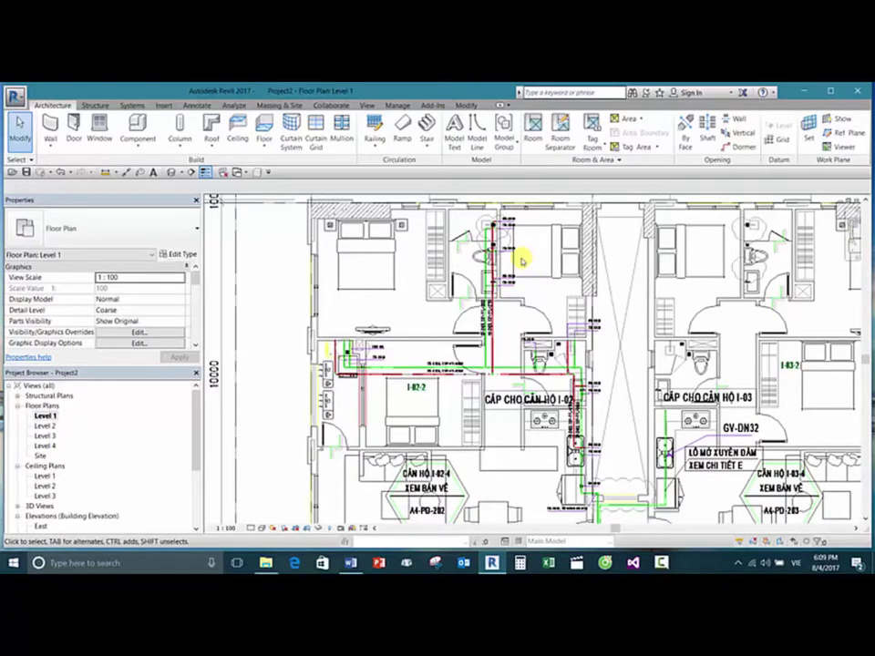
pyautogui.scroll(-2, 522, 261)
pyautogui.moveTo(527, 264); pyautogui.dragTo(508, 260, button='middle')
pyautogui.scroll(3, 504, 255)
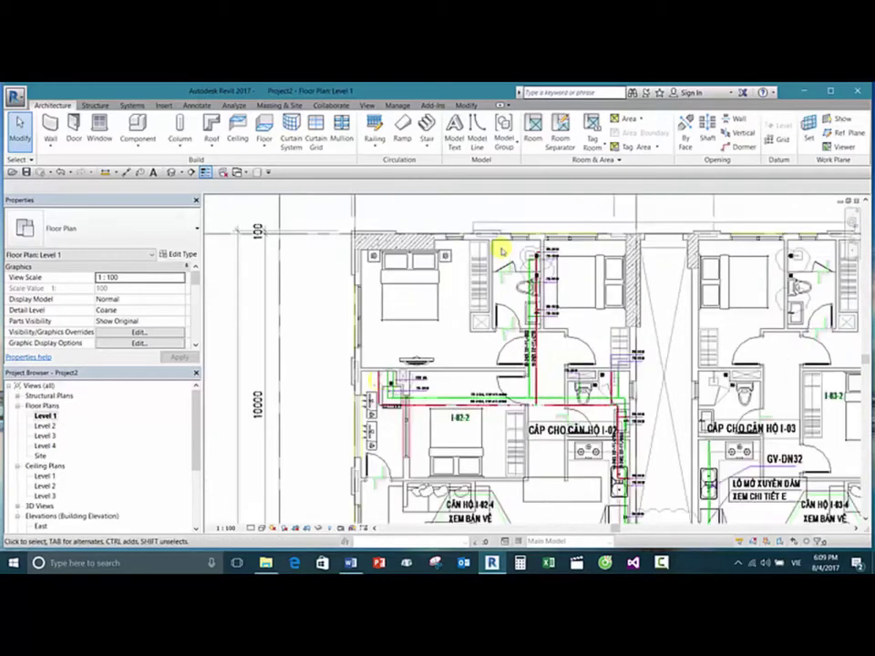
pyautogui.scroll(2, 502, 251)
pyautogui.moveTo(577, 284)
pyautogui.mouseDown(button='middle')
pyautogui.moveTo(567, 304)
pyautogui.moveTo(579, 307)
pyautogui.mouseUp(button='middle')
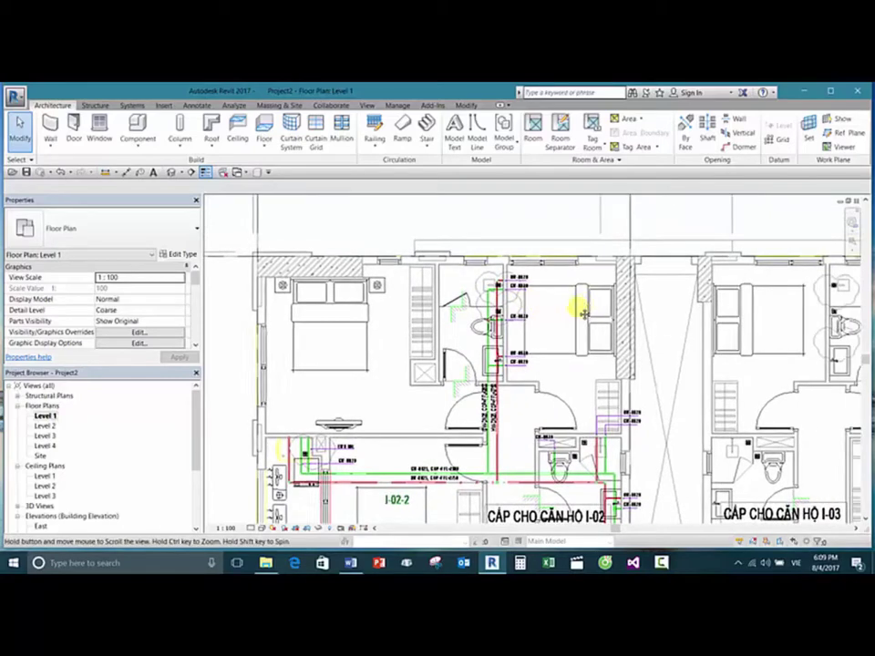
pyautogui.scroll(3, 552, 260)
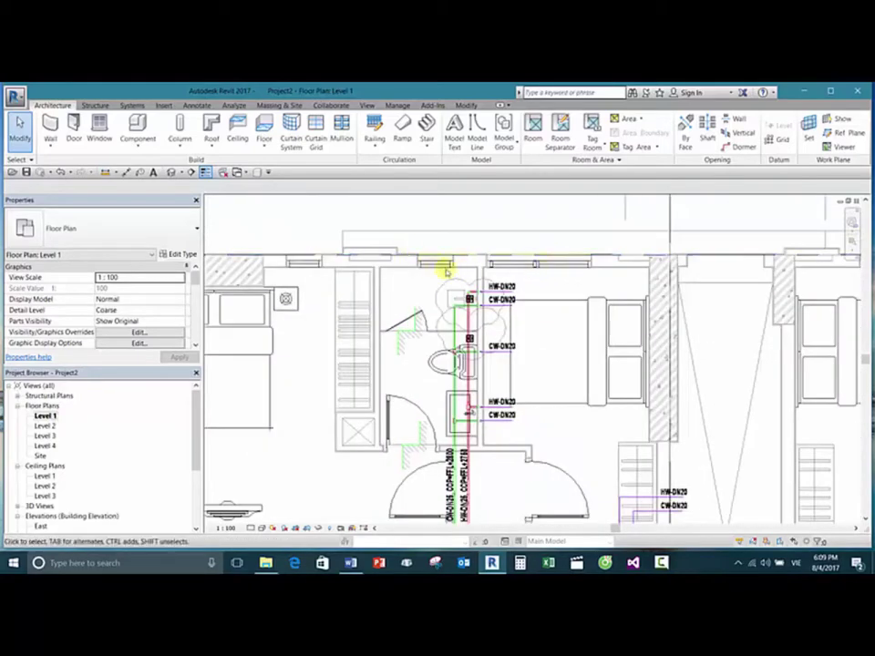
pyautogui.moveTo(458, 271); pyautogui.dragTo(490, 292, button='middle')
# Step: Start an aligned dimension with DI, then back out of an accidental duct command
pyautogui.press('d')
pyautogui.press('i')
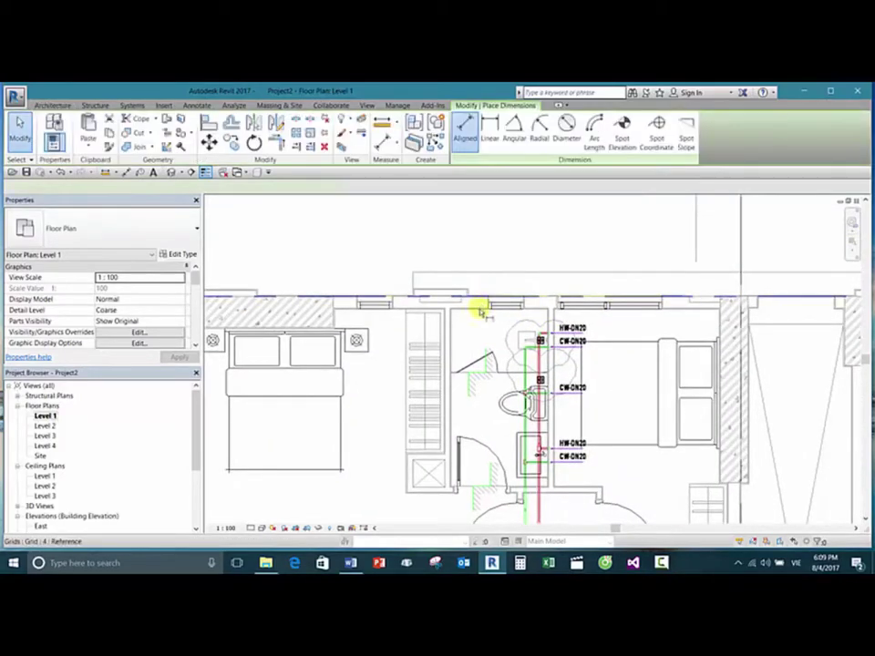
pyautogui.scroll(1, 490, 298)
pyautogui.scroll(2, 490, 298)
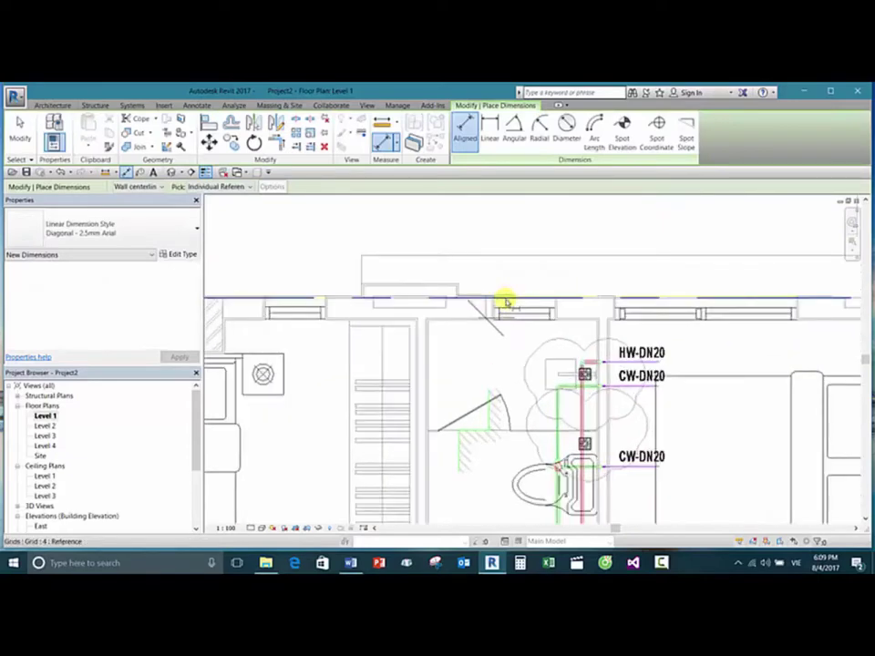
pyautogui.scroll(-3, 510, 316)
pyautogui.scroll(1, 505, 328)
pyautogui.press('d')
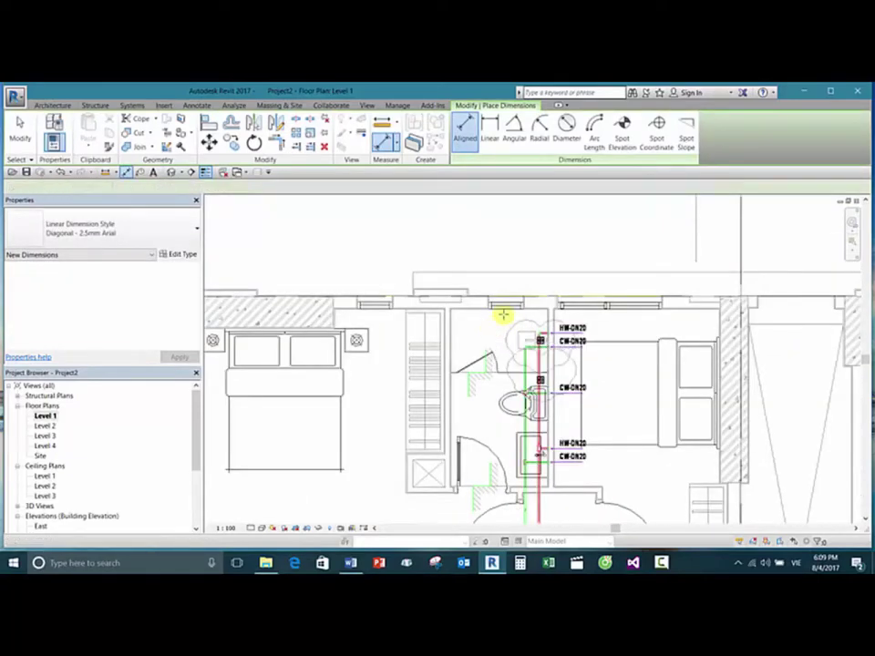
pyautogui.press('t')
pyautogui.scroll(3, 523, 313)
pyautogui.press('Escape')
pyautogui.press('Escape')
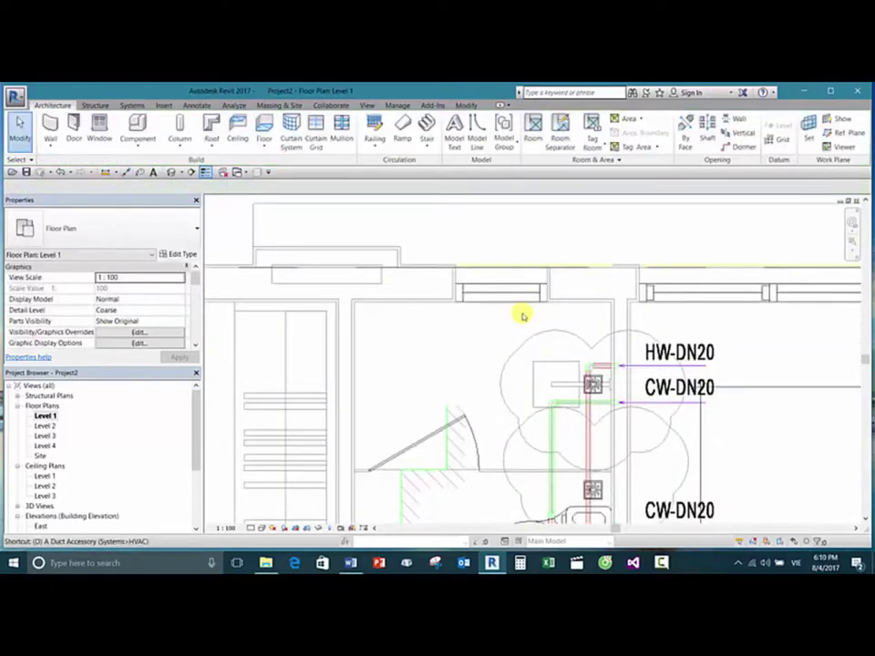
pyautogui.press('t')
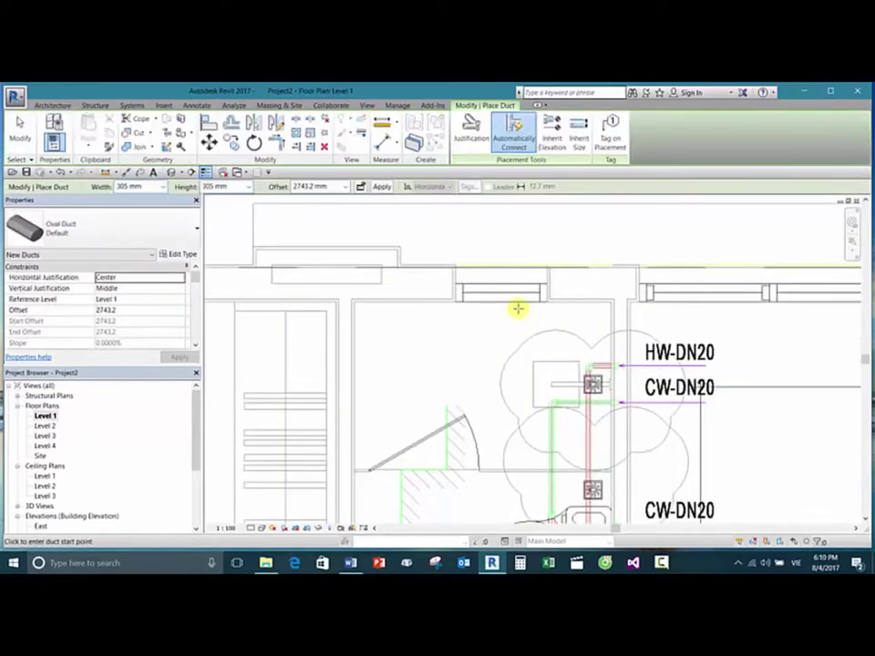
pyautogui.press('Escape')
pyautogui.press('Escape')
# Step: Begin an aligned dimension from Grid 4, then cancel it and stop dimensioning
pyautogui.press('d')
pyautogui.press('i')
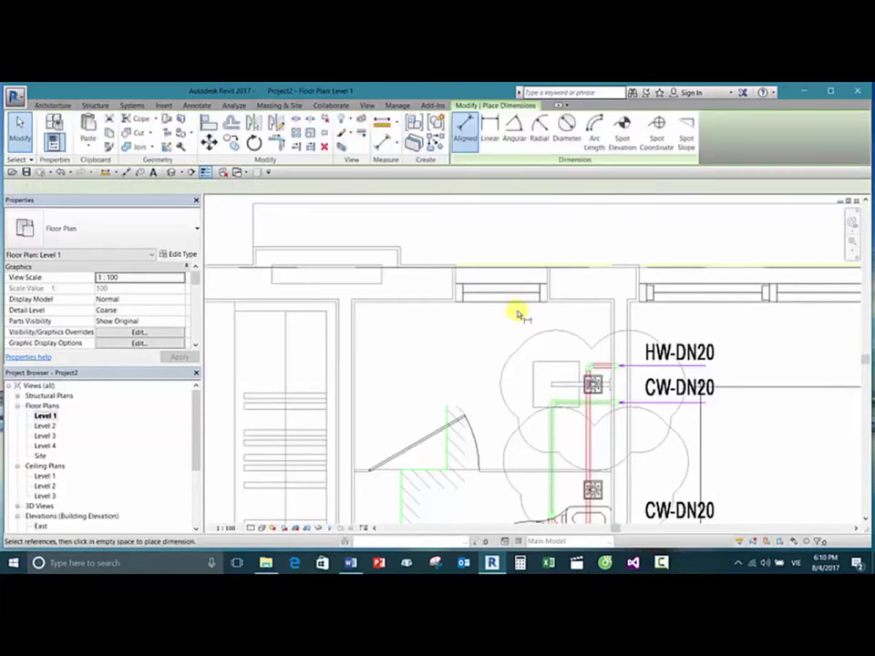
pyautogui.scroll(2, 516, 313)
pyautogui.scroll(1, 514, 319)
pyautogui.moveTo(512, 303); pyautogui.dragTo(512, 358, button='middle')
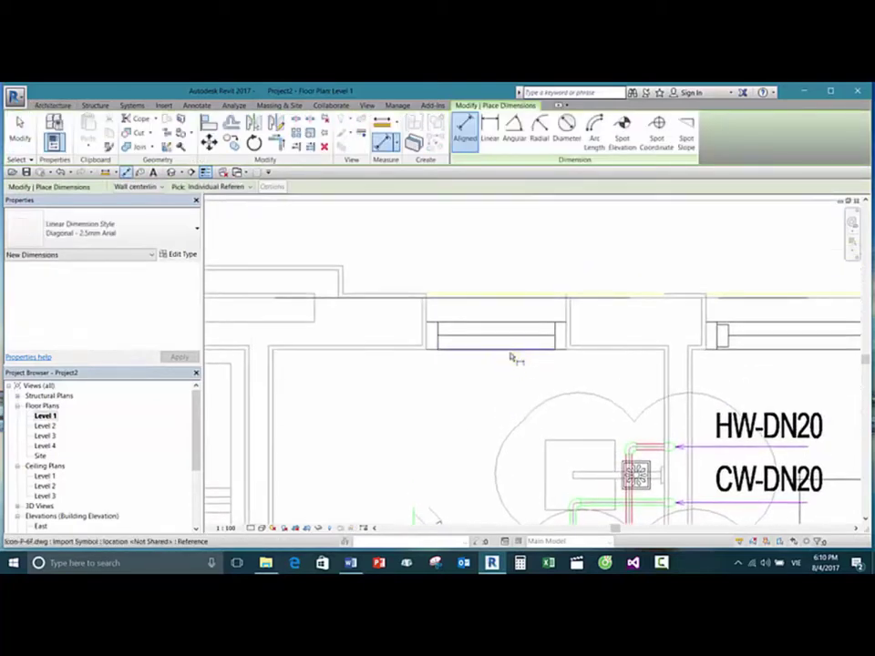
pyautogui.click(523, 304)
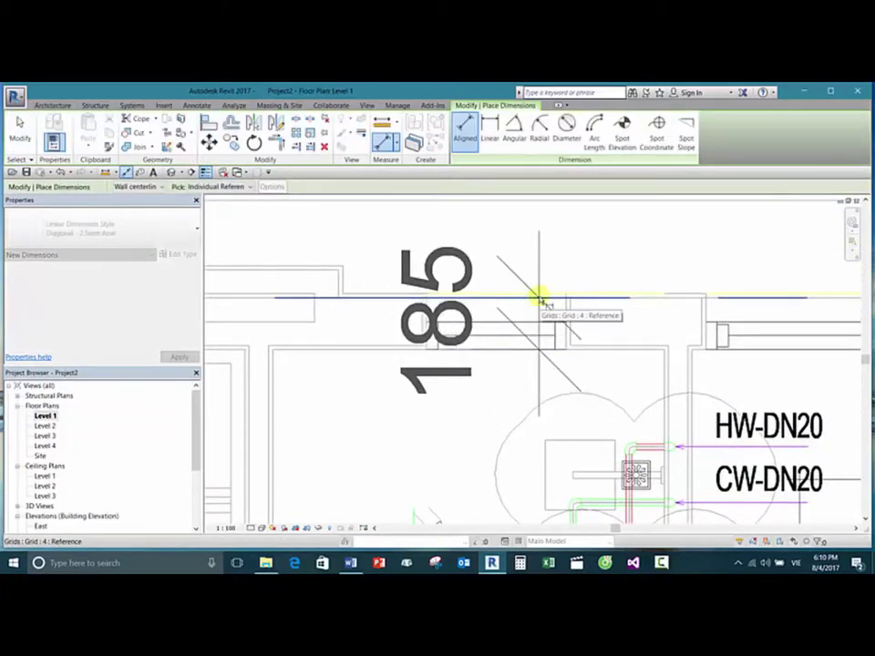
pyautogui.press('Escape')
pyautogui.scroll(-5, 508, 292)
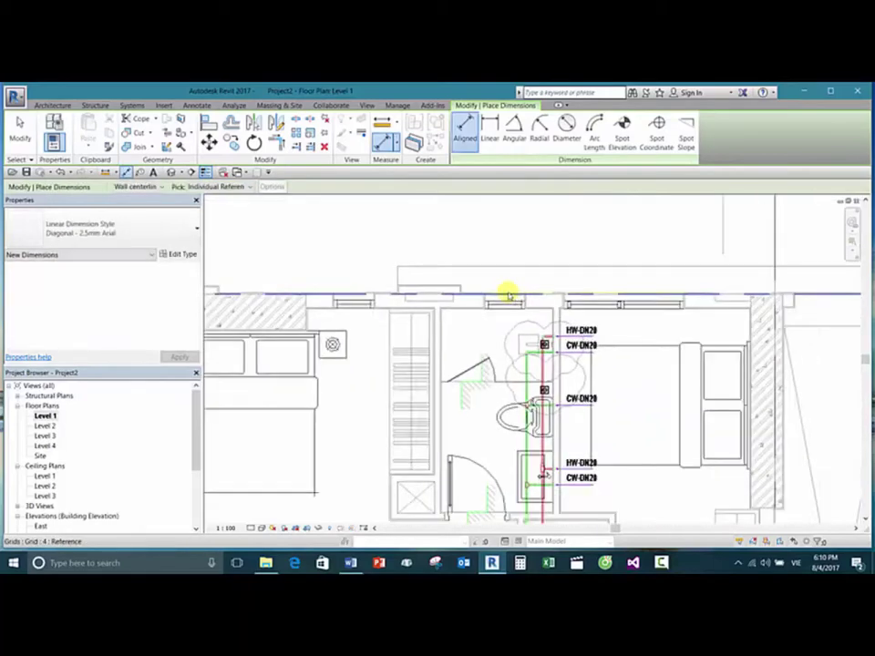
pyautogui.press('Escape')
# Step: Show the bedrooms and bring up the Wall dropdown's list of wall kinds
pyautogui.scroll(-3, 508, 293)
pyautogui.moveTo(512, 332); pyautogui.dragTo(497, 279, button='middle')
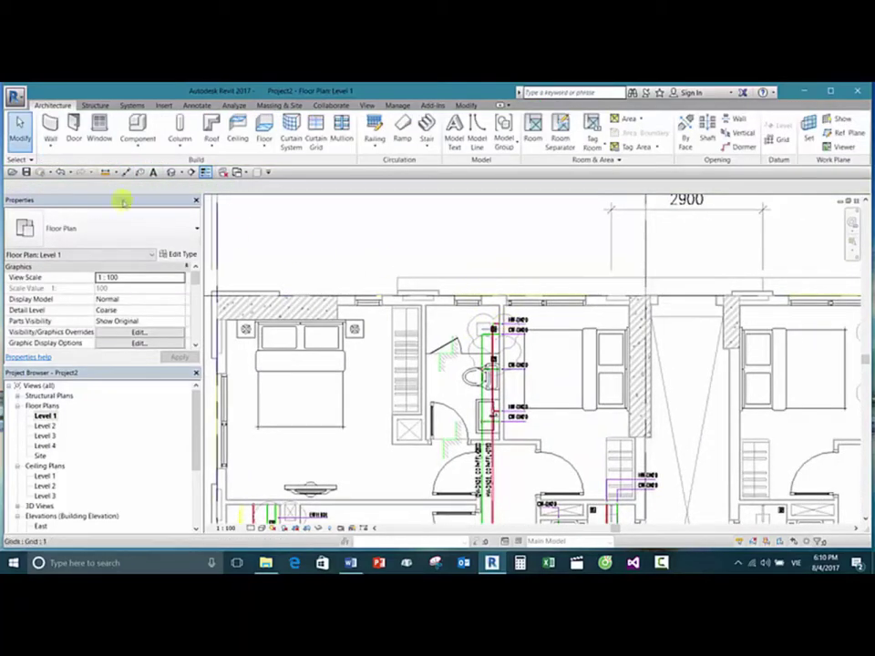
pyautogui.click(50, 146)
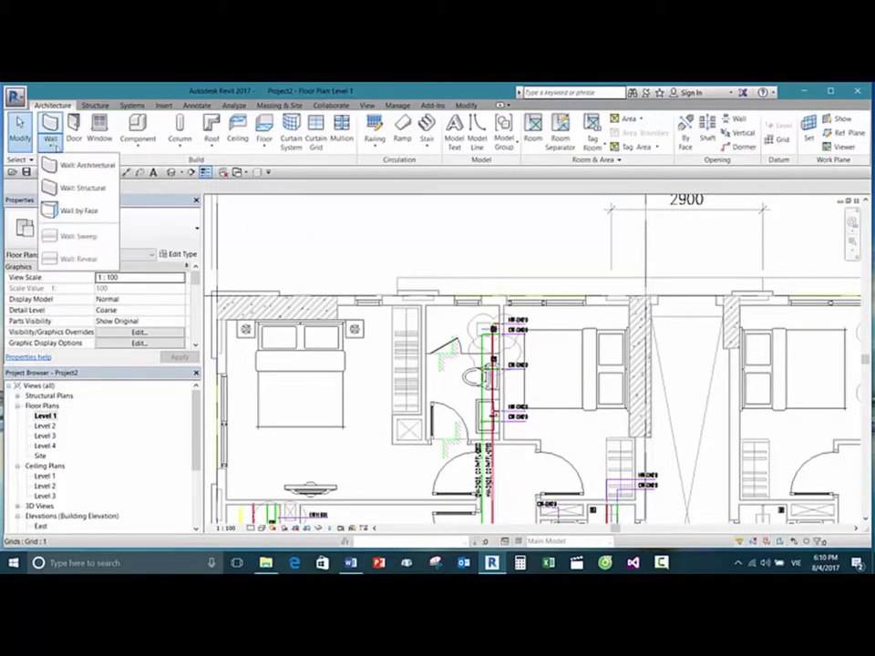
# Step: Start an architectural wall at the grid intersection, keeping its top constraint at Level 2
pyautogui.click(80, 166)
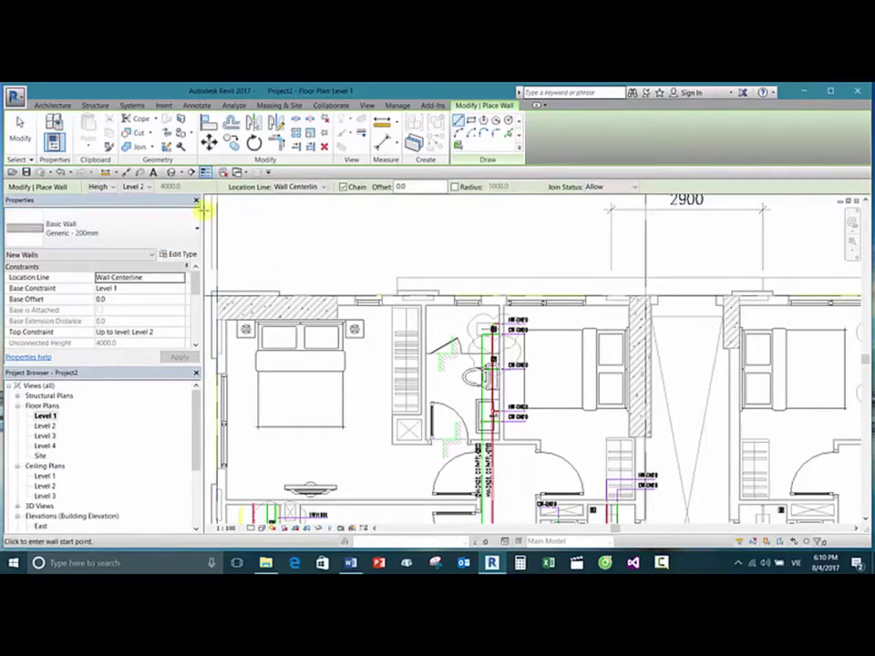
pyautogui.click(148, 191)
pyautogui.click(148, 191)
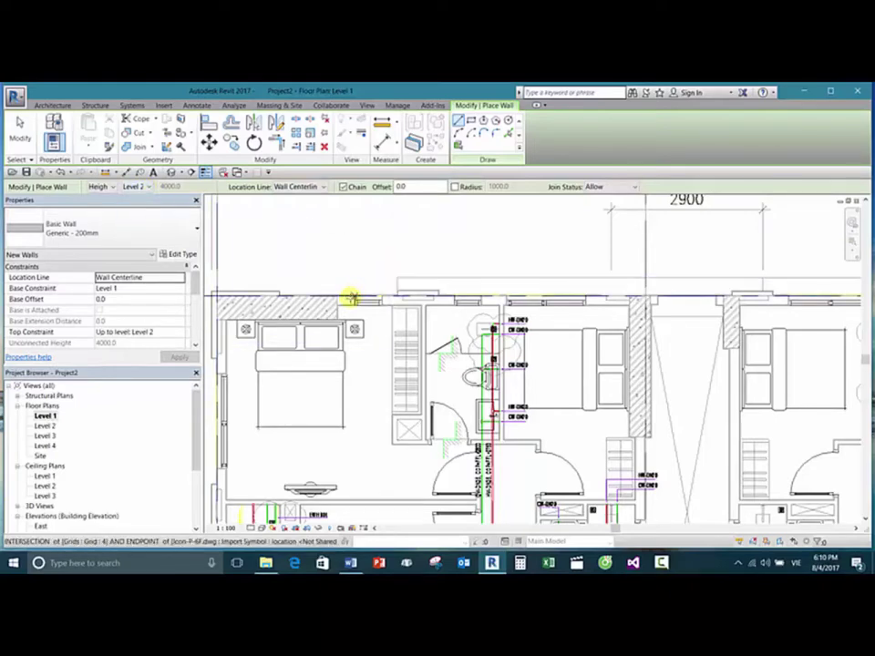
pyautogui.scroll(4, 347, 298)
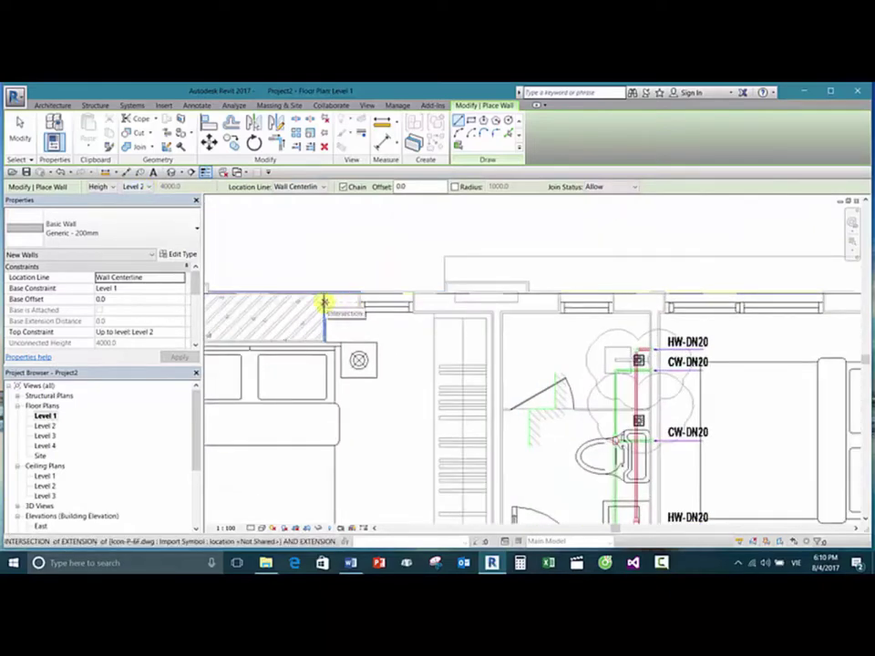
pyautogui.click(323, 301)
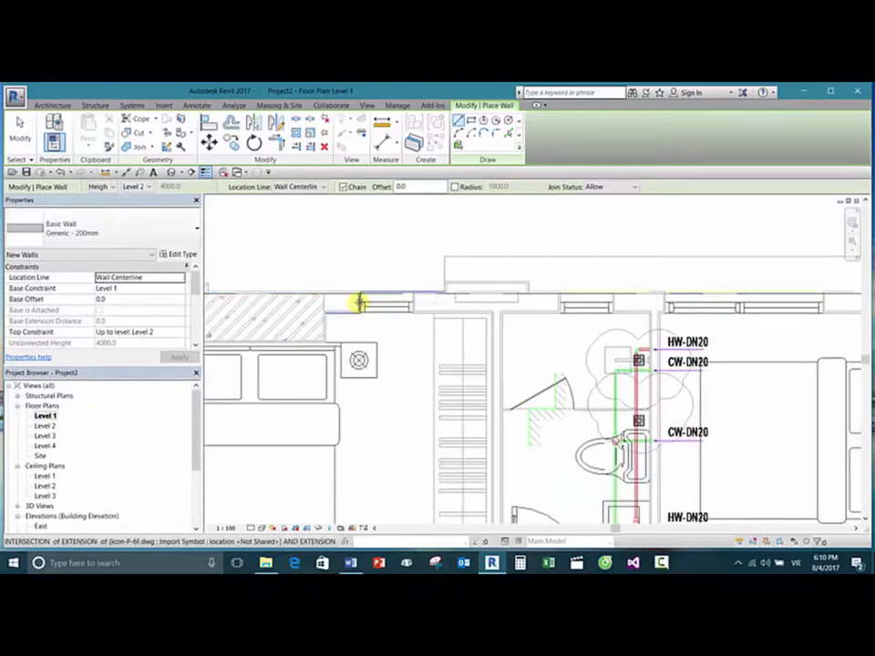
# Step: End the wall at the hatched right-hand wall by the bathroom and finish the wall command
pyautogui.scroll(4, 364, 304)
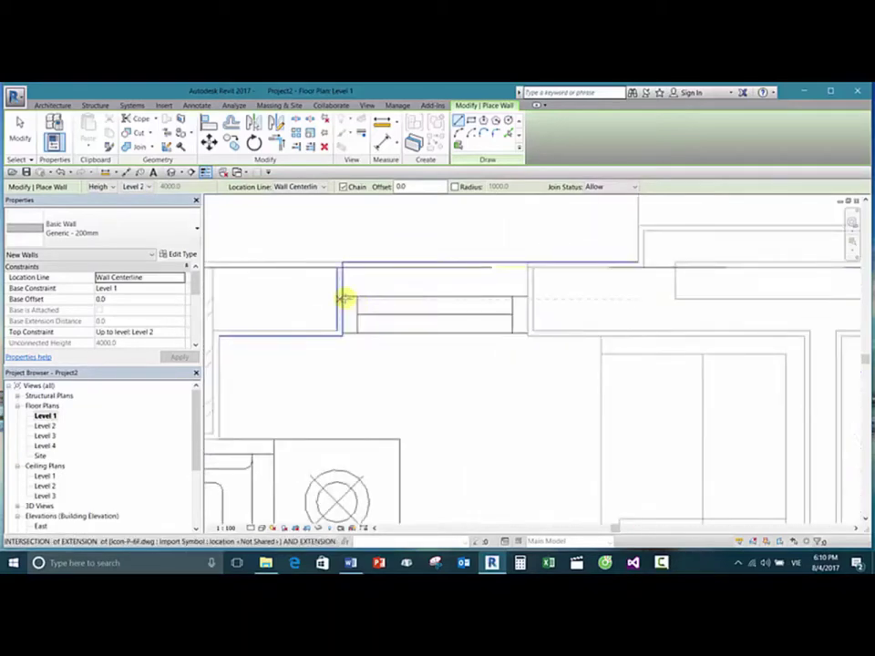
pyautogui.scroll(-3, 340, 299)
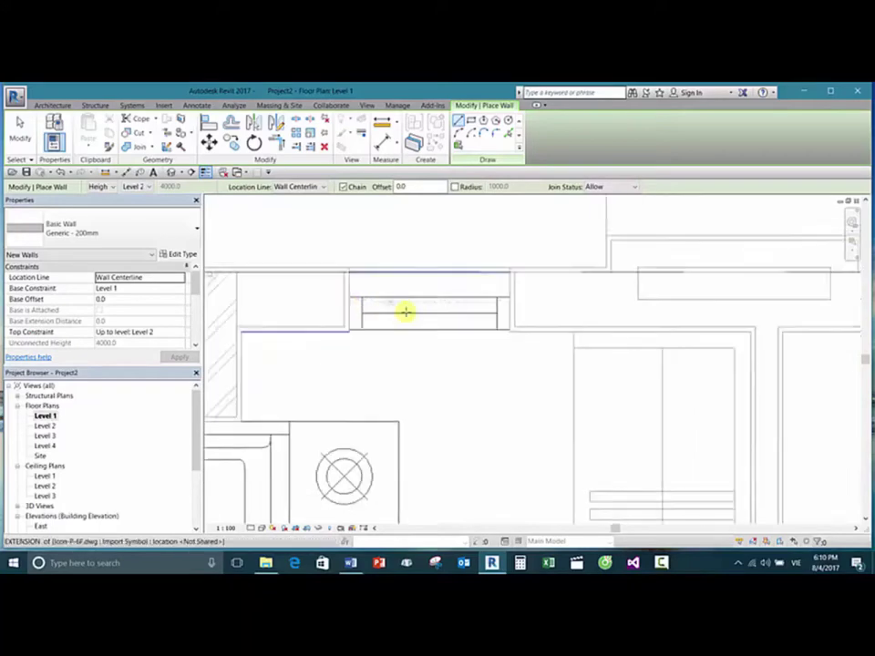
pyautogui.moveTo(405, 309); pyautogui.dragTo(505, 334, button='middle')
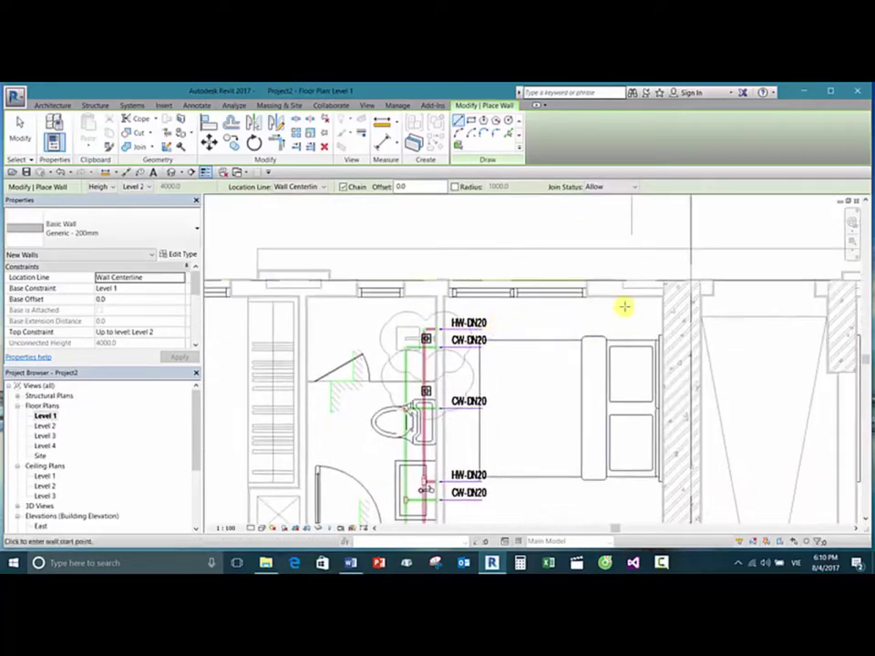
pyautogui.scroll(5, 611, 292)
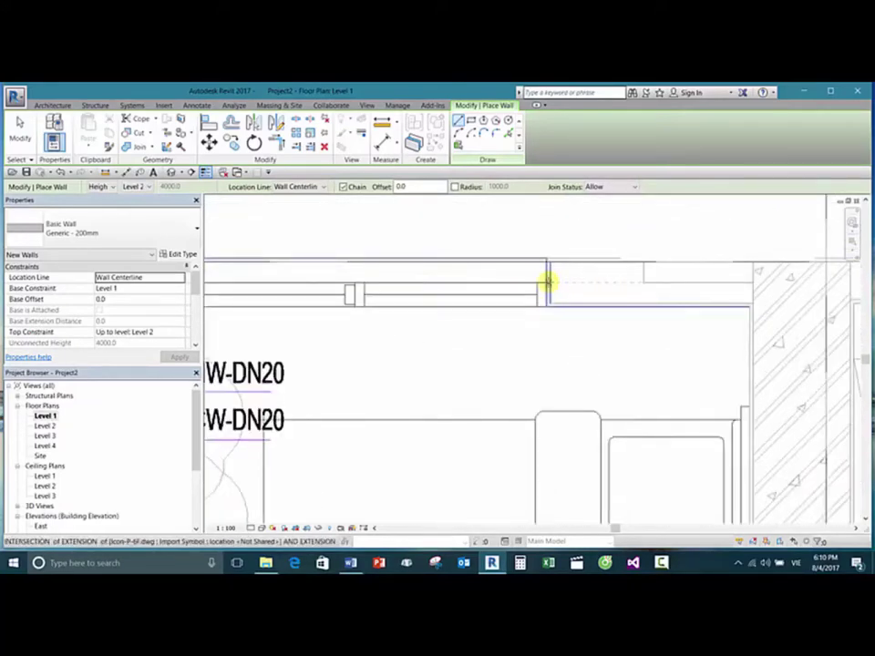
pyautogui.click(547, 286)
pyautogui.moveTo(428, 273); pyautogui.dragTo(707, 292, button='middle')
pyautogui.scroll(-3, 586, 297)
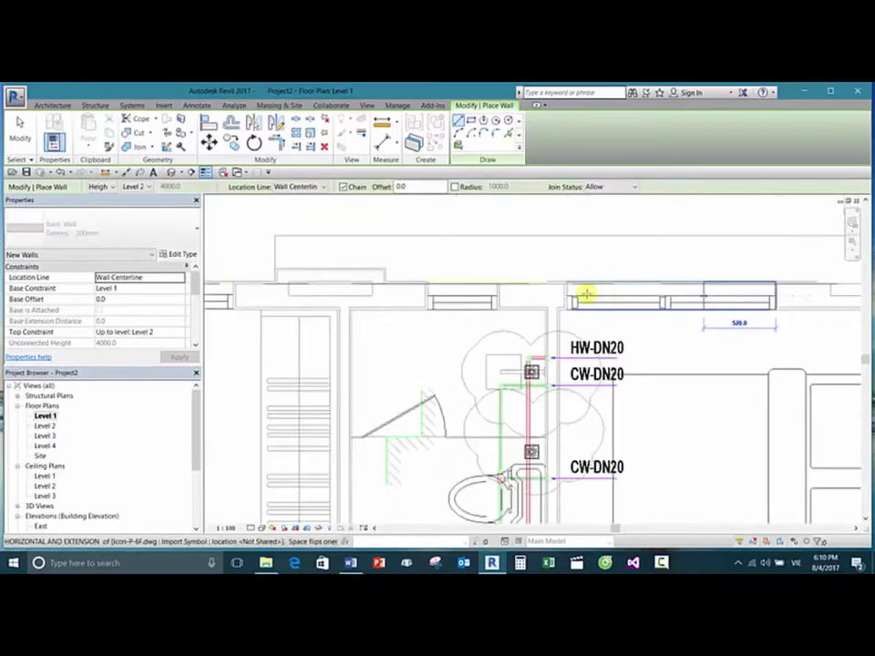
pyautogui.moveTo(586, 297); pyautogui.dragTo(664, 299, button='middle')
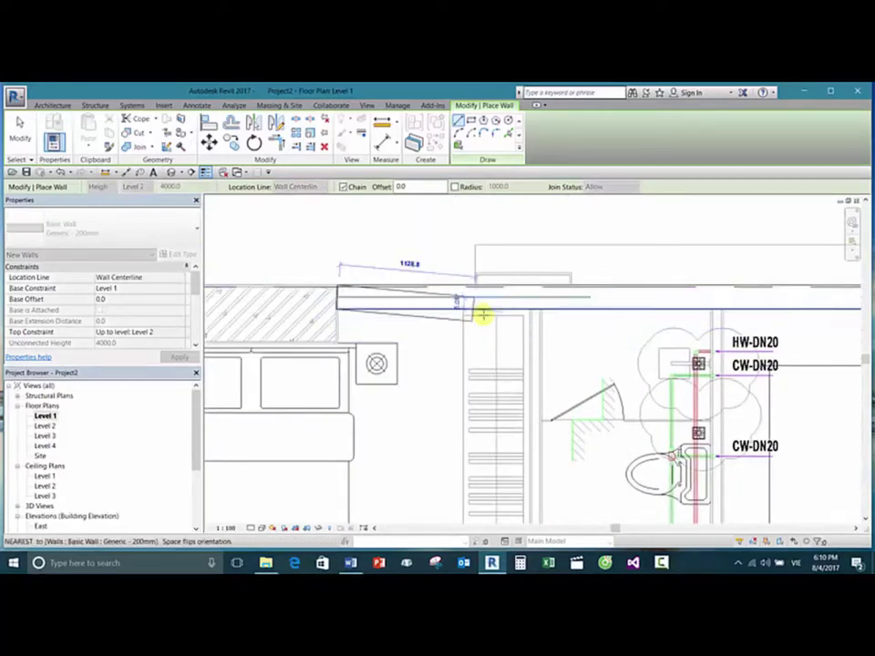
pyautogui.press('Escape')
pyautogui.press('Escape')
pyautogui.scroll(-3, 480, 318)
pyautogui.moveTo(574, 346); pyautogui.dragTo(493, 328, button='middle')
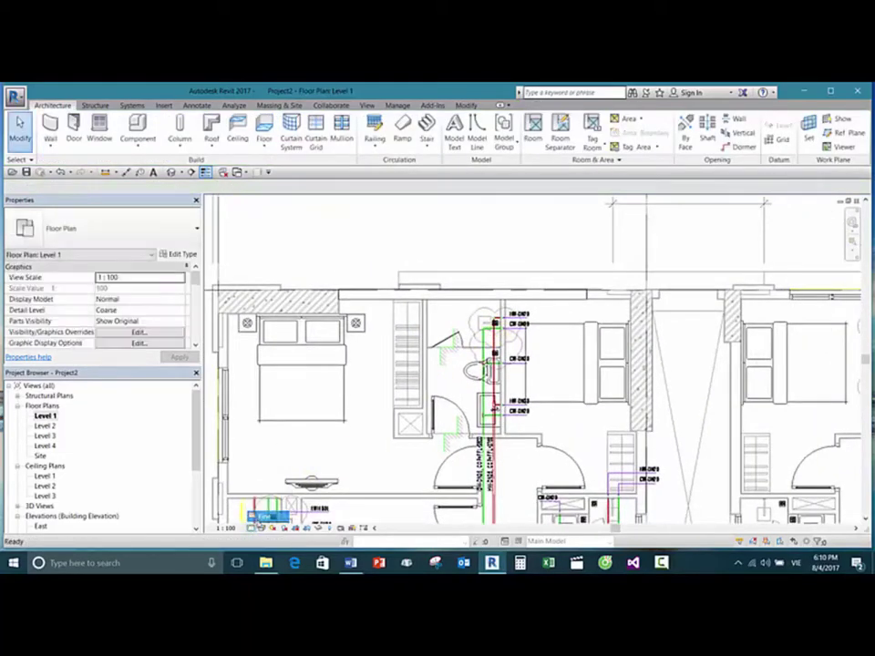
# Step: Set the Level 1 plan's visual style to Shaded
pyautogui.click(263, 528)
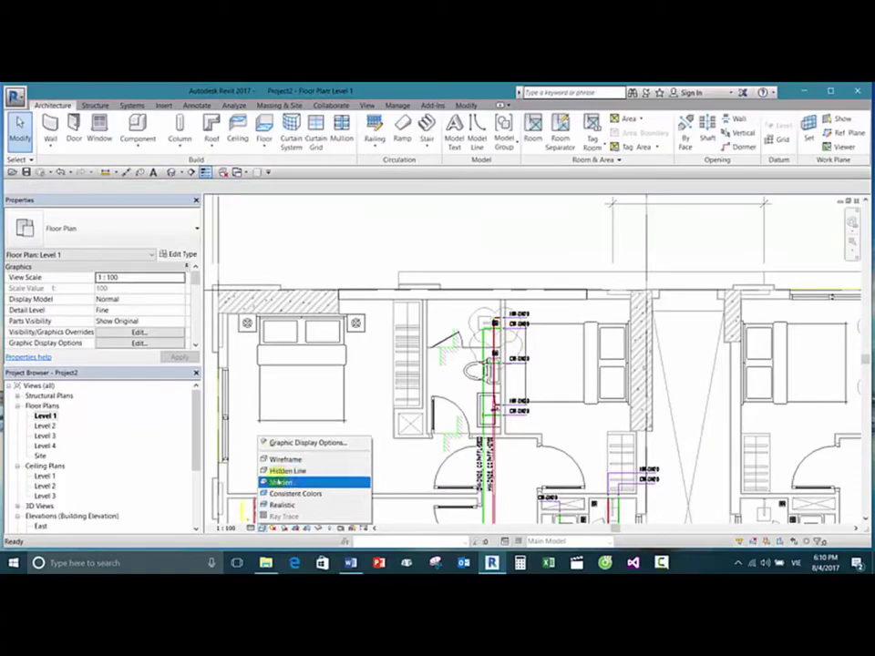
pyautogui.click(275, 481)
pyautogui.scroll(2, 469, 323)
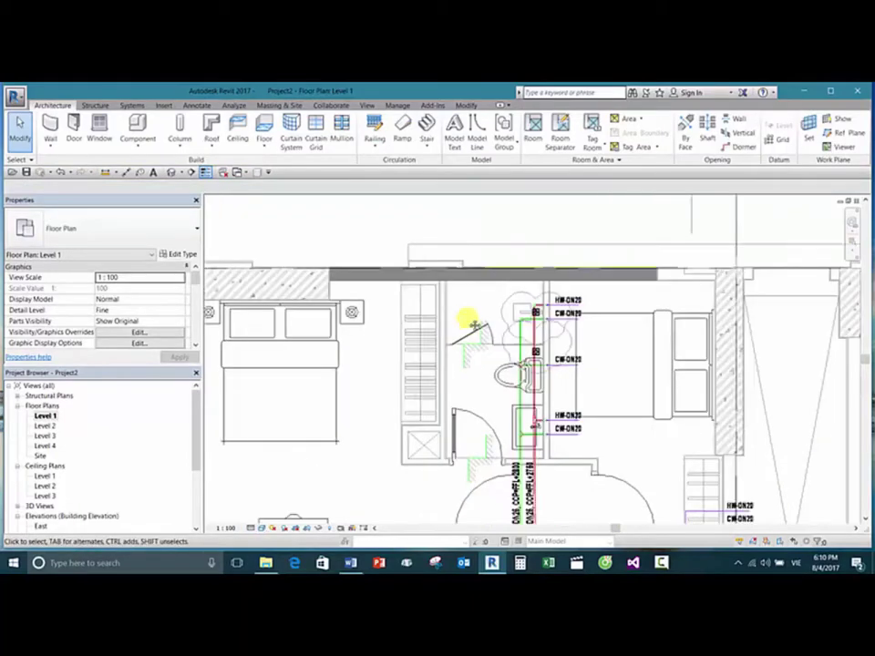
pyautogui.click(255, 529)
pyautogui.click(256, 529)
pyautogui.click(262, 527)
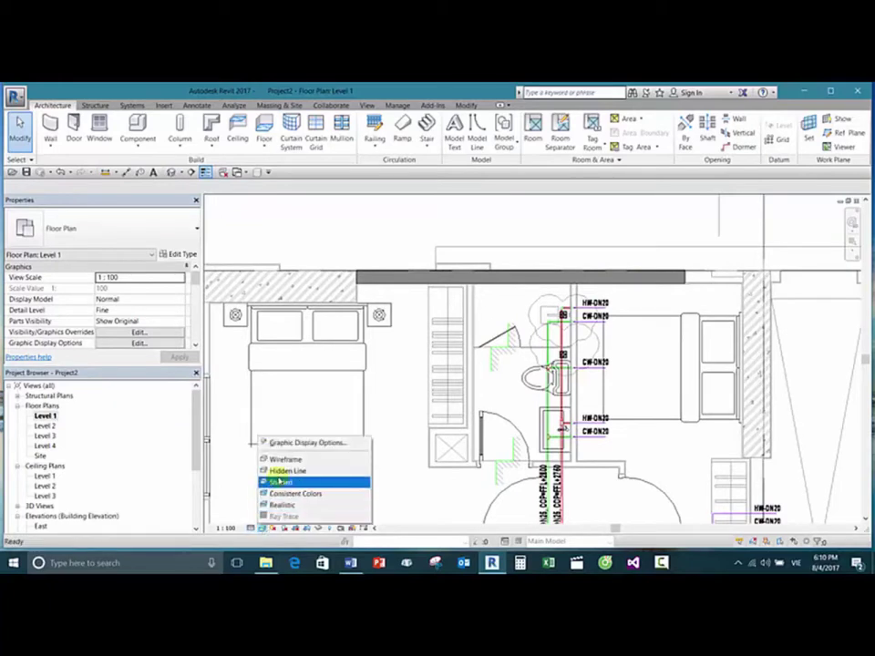
pyautogui.click(278, 483)
pyautogui.scroll(-2, 507, 416)
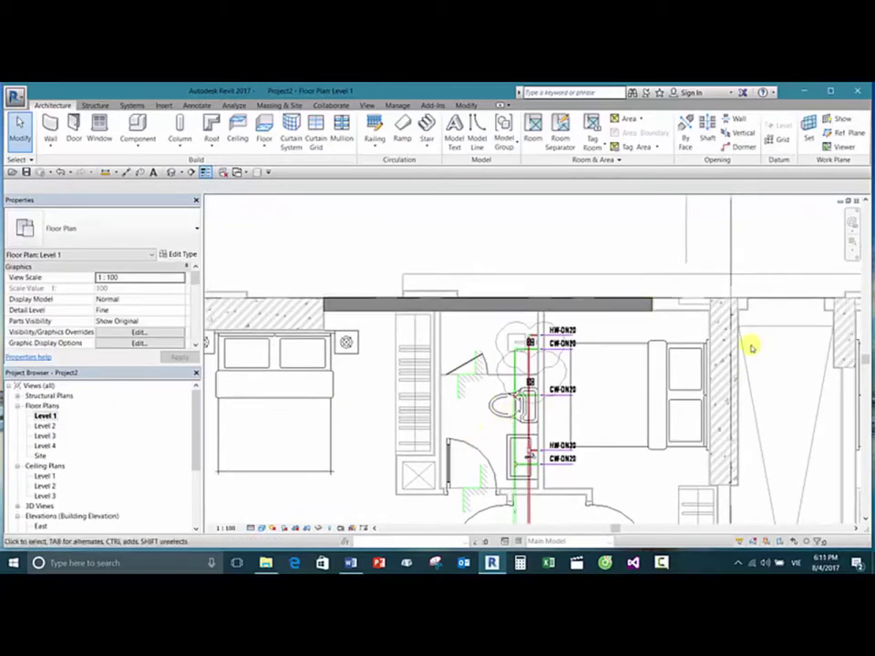
pyautogui.scroll(2, 748, 348)
# Step: In the default 3D view, crossing-select the three leftover box walls and delete them
pyautogui.click(621, 308)
pyautogui.scroll(2, 615, 306)
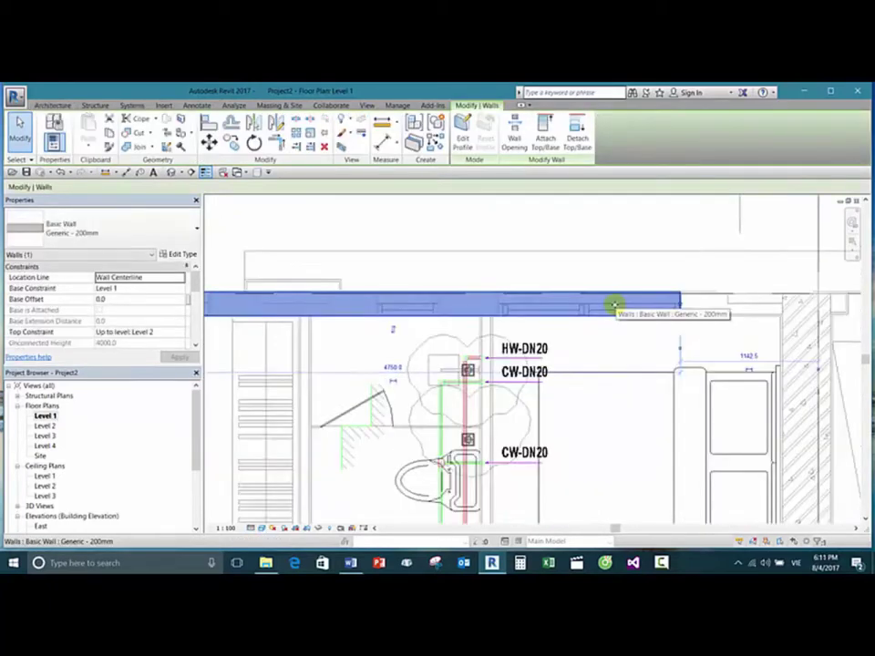
pyautogui.scroll(-2, 673, 300)
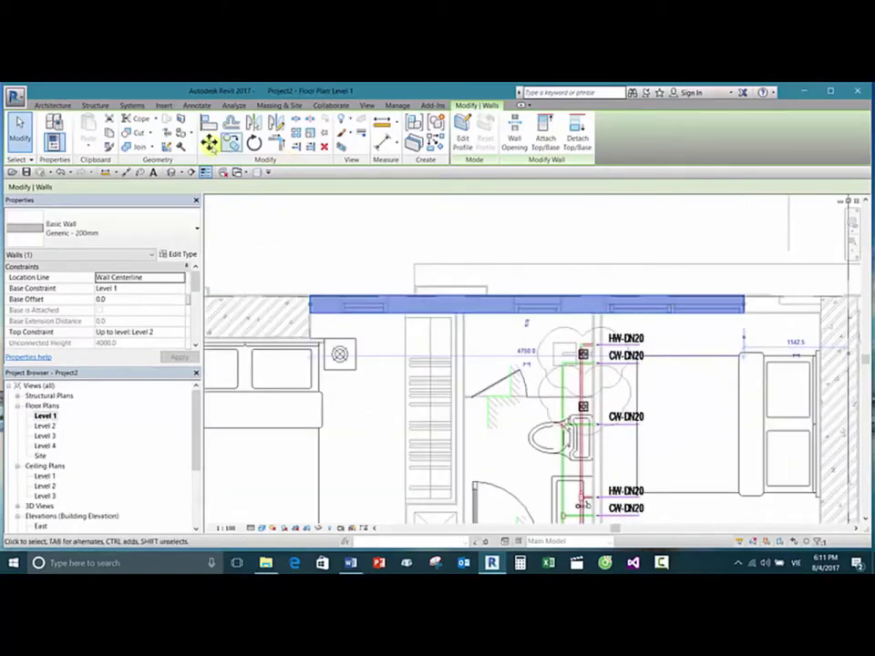
pyautogui.click(170, 172)
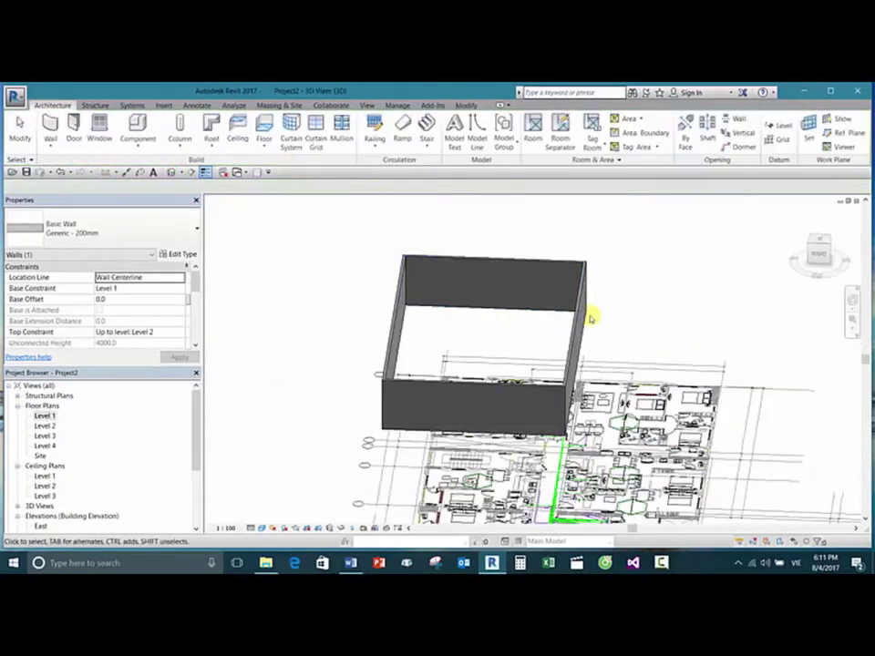
pyautogui.moveTo(638, 314); pyautogui.dragTo(432, 246)
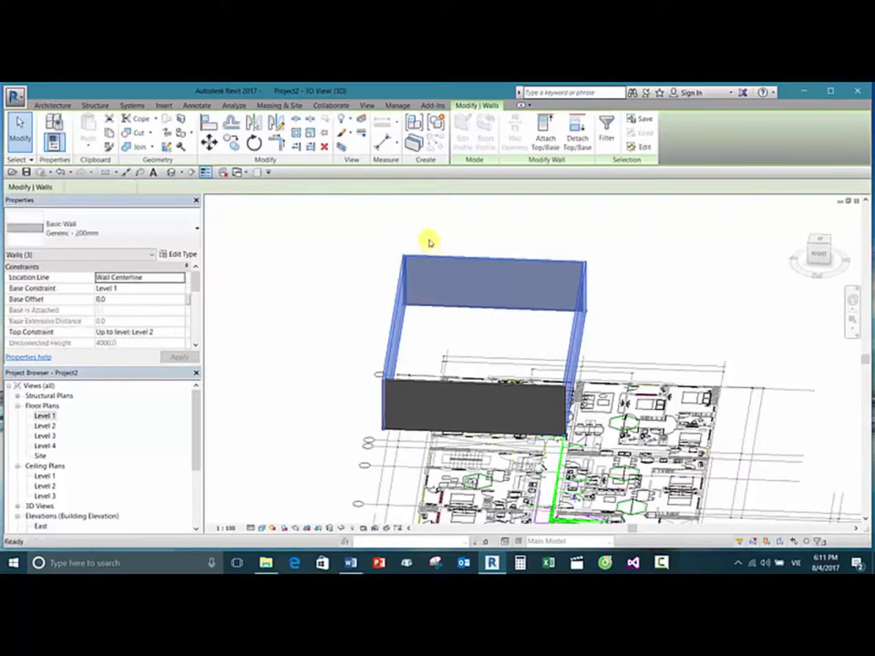
pyautogui.press('Delete')
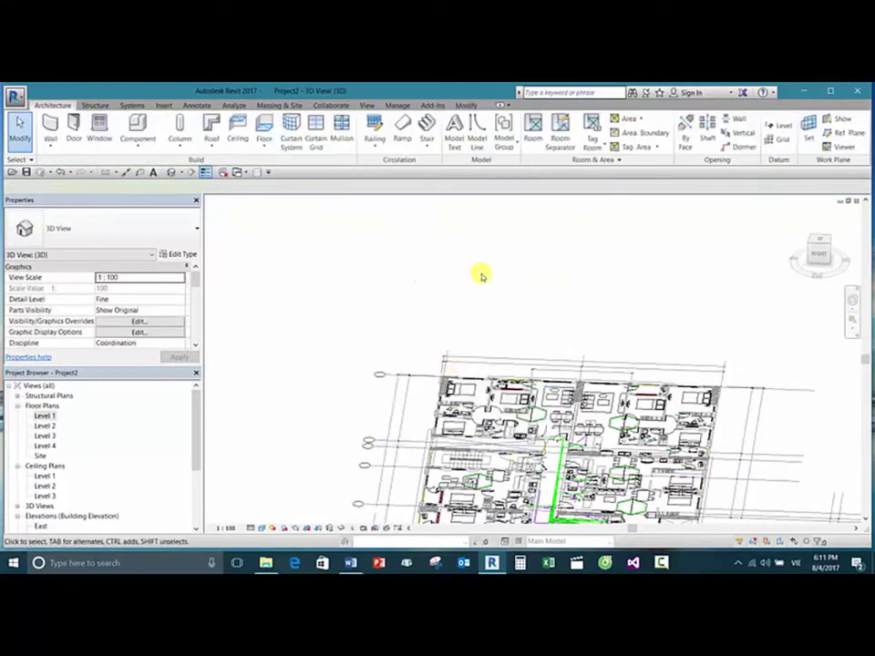
# Step: Orbit the 3D view around the wall at the plan's right end, then clear the selection
pyautogui.scroll(-4, 525, 290)
pyautogui.moveTo(583, 391); pyautogui.dragTo(455, 356, button='middle')
pyautogui.scroll(5, 651, 383)
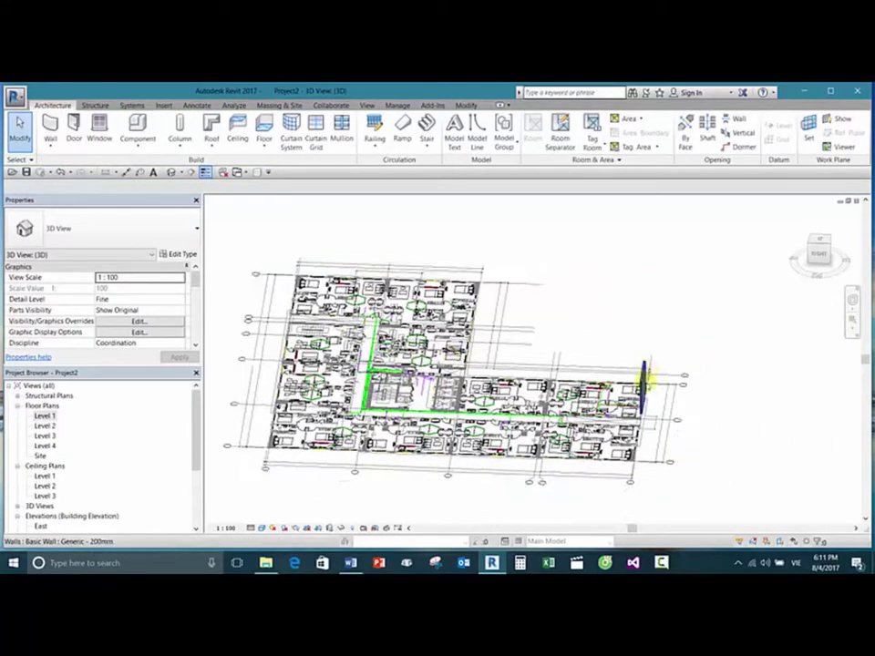
pyautogui.click(639, 388)
pyautogui.keyDown('shift'); pyautogui.moveTo(641, 456); pyautogui.dragTo(639, 306, button='middle'); pyautogui.keyUp('shift')
pyautogui.press('Escape')
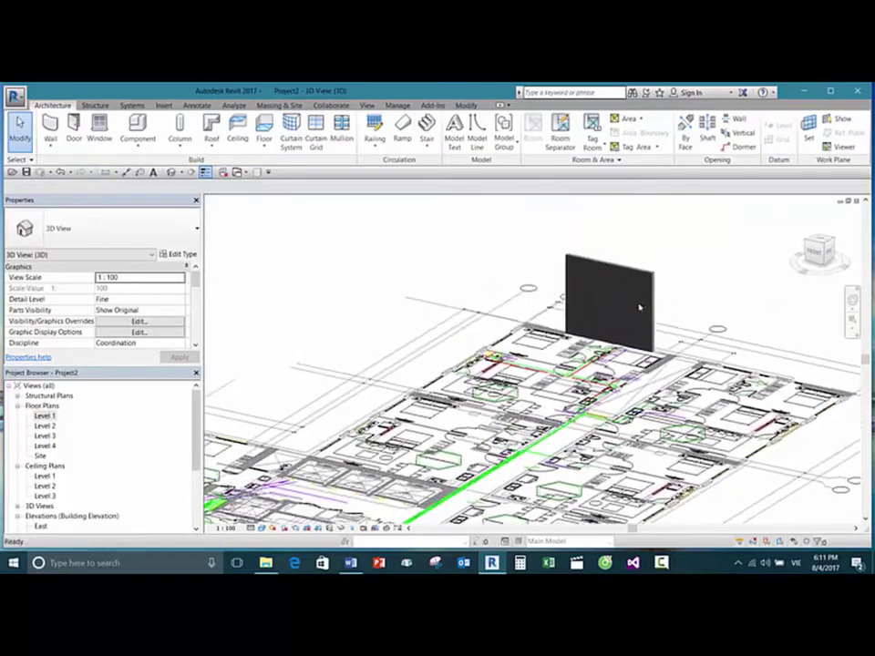
# Step: Open the Level 2 plan and link Xref-6f.dwg into it with the LC command
pyautogui.doubleClick(44, 417)
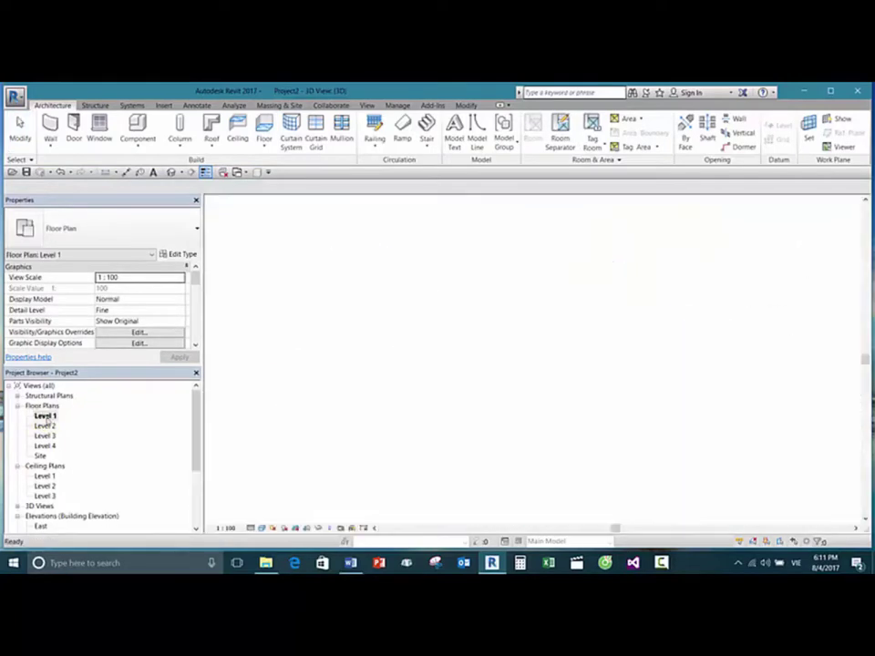
pyautogui.doubleClick(44, 425)
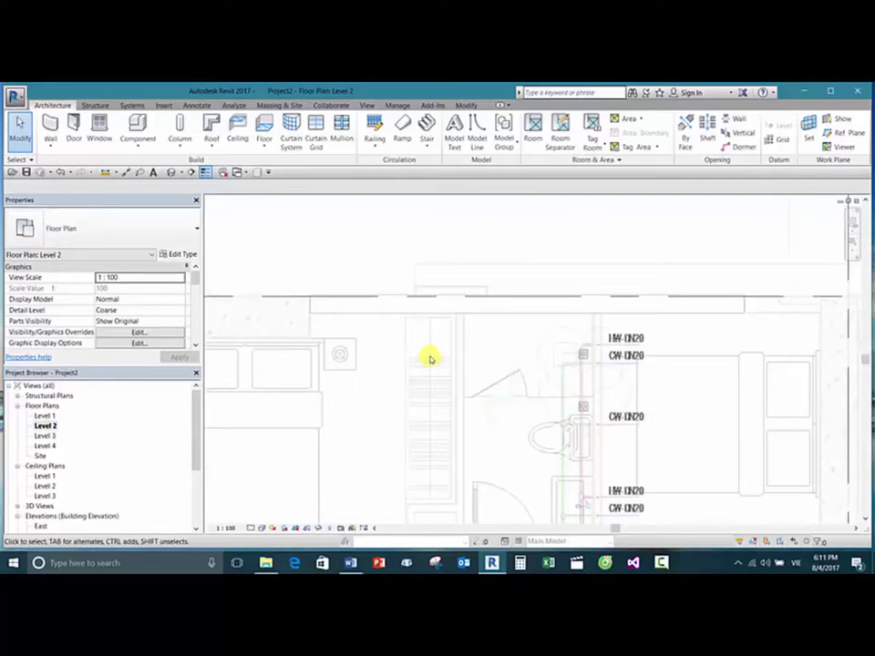
pyautogui.press('l')
pyautogui.press('c')
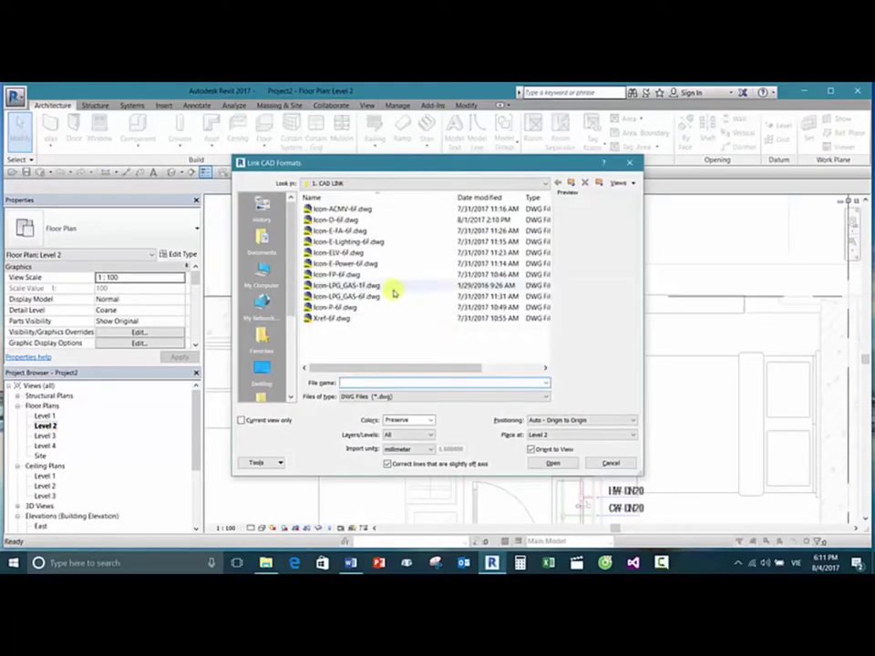
pyautogui.click(346, 296)
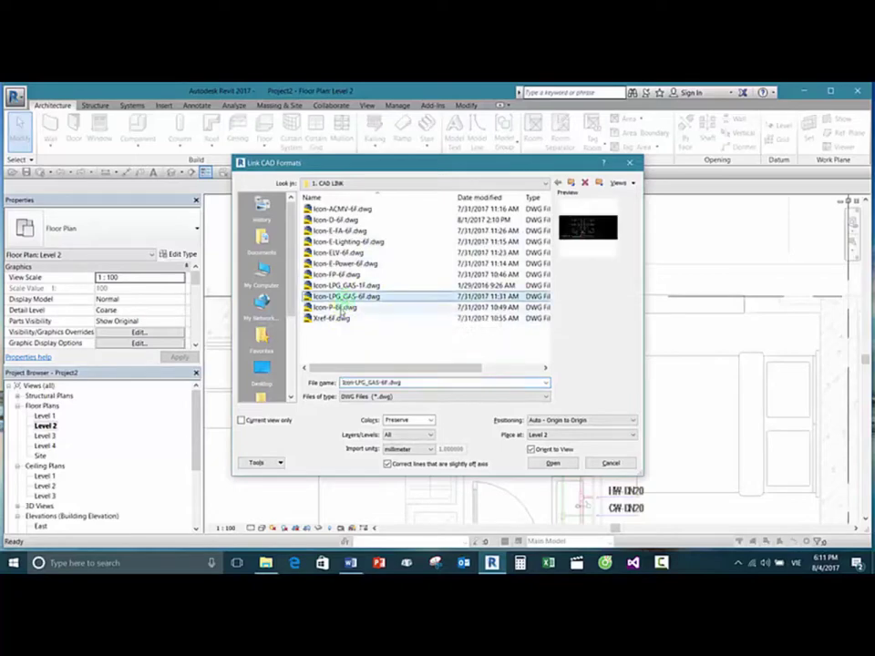
pyautogui.click(347, 318)
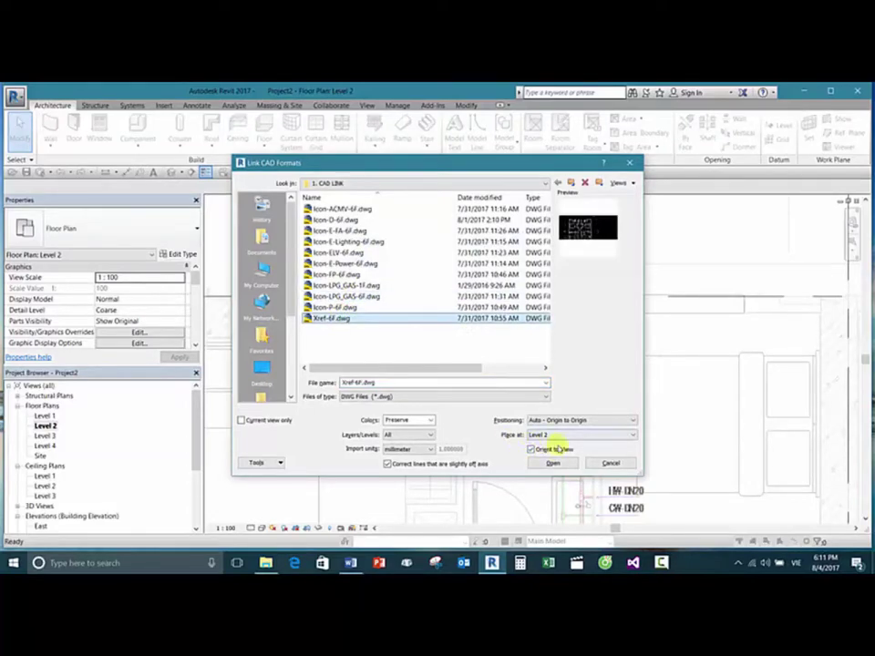
pyautogui.click(554, 464)
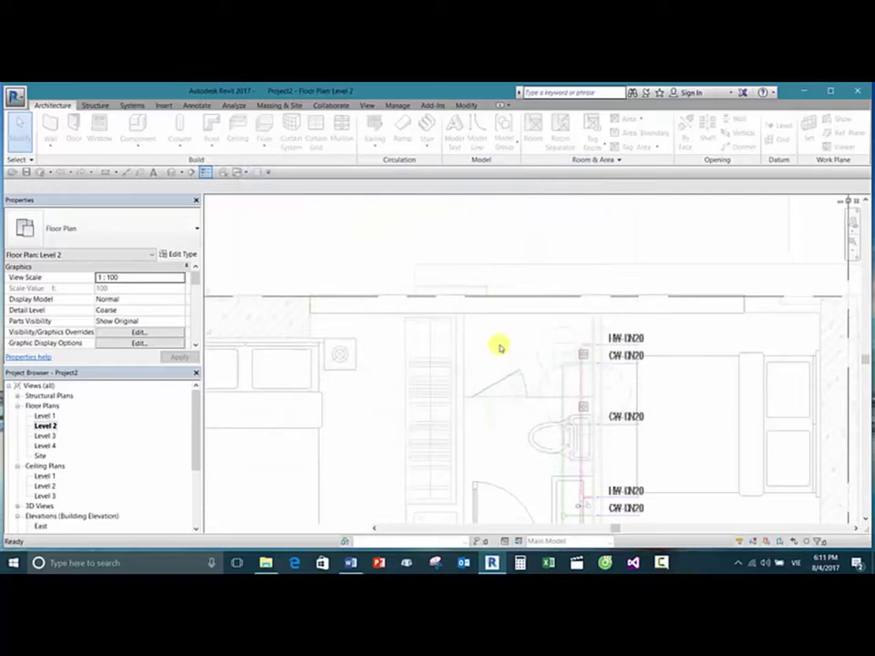
# Step: Open the default 3D view and orbit the model to a flat side elevation
pyautogui.scroll(-5, 565, 244)
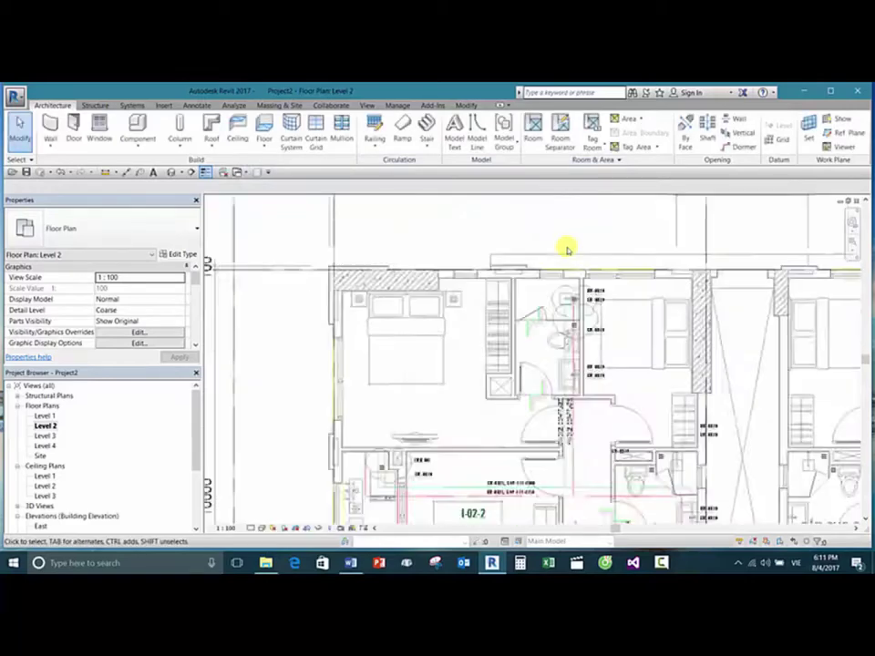
pyautogui.click(171, 172)
pyautogui.keyDown('shift'); pyautogui.moveTo(543, 306); pyautogui.dragTo(707, 312, button='middle'); pyautogui.keyUp('shift')
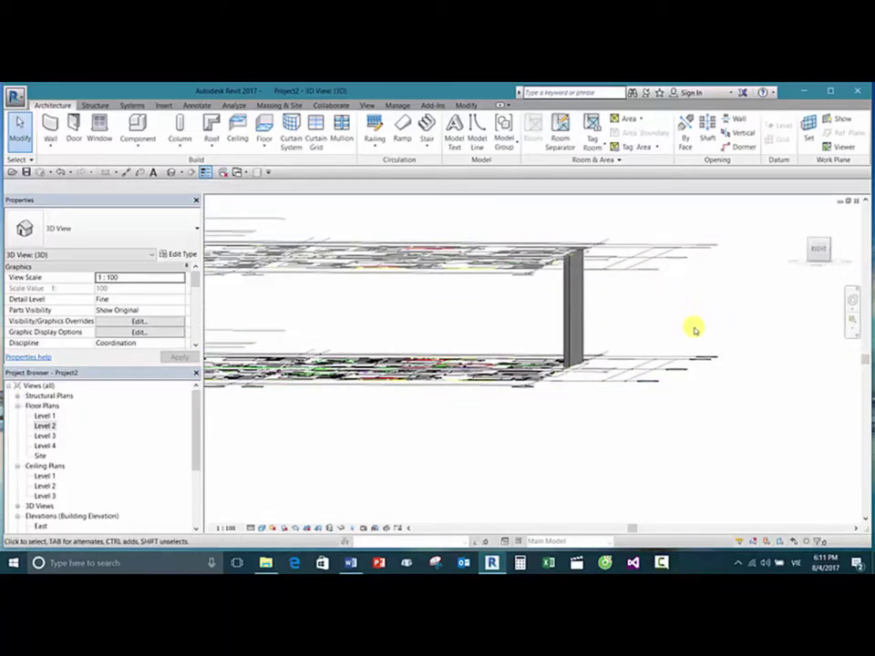
pyautogui.moveTo(693, 329)
pyautogui.keyDown('shift'); pyautogui.mouseDown(button='middle')
pyautogui.moveTo(709, 313)
pyautogui.moveTo(700, 320)
pyautogui.mouseUp(button='middle'); pyautogui.keyUp('shift')
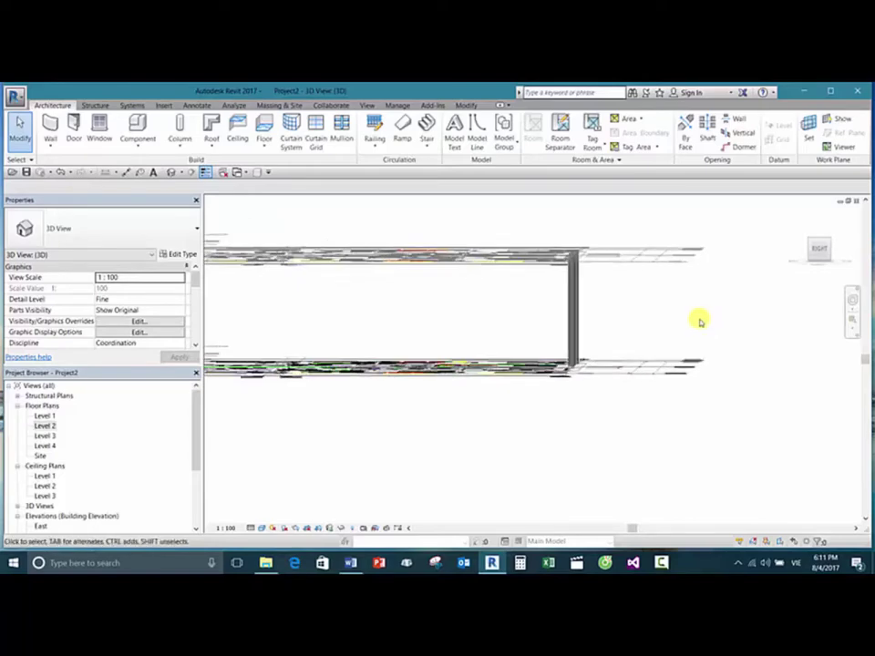
pyautogui.keyDown('shift'); pyautogui.moveTo(645, 311); pyautogui.dragTo(609, 305, button='middle'); pyautogui.keyUp('shift')
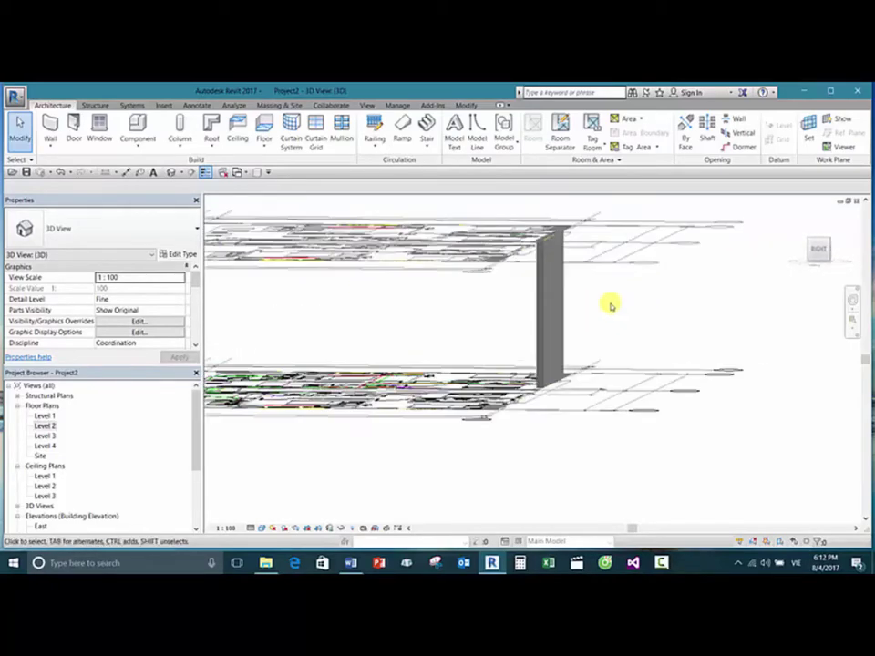
# Step: Check the base levels of Xref-6f.dwg, Icon-P-6F.dwg and the wall, then orbit to a top-down view
pyautogui.click(494, 242)
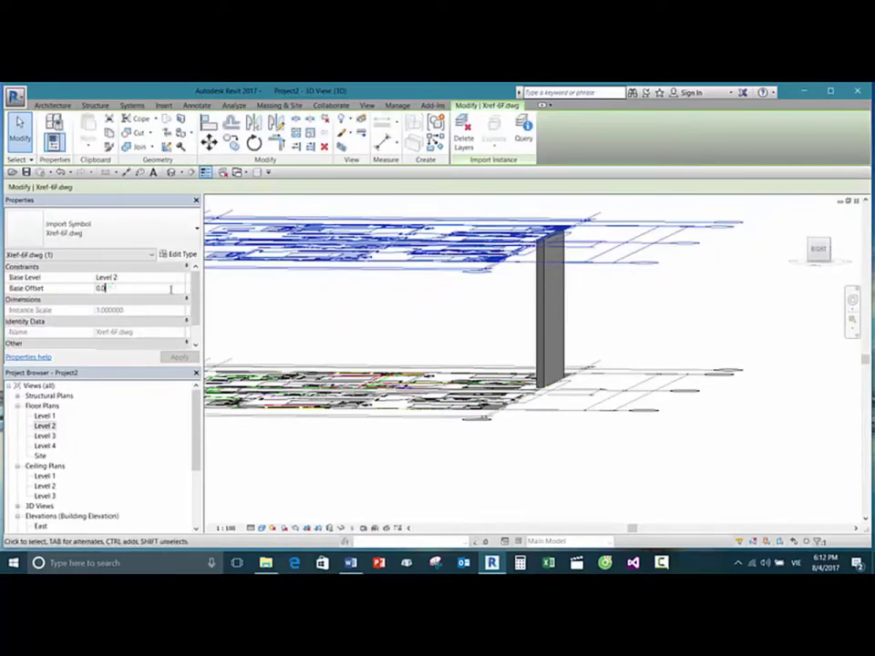
pyautogui.click(393, 324)
pyautogui.click(298, 355)
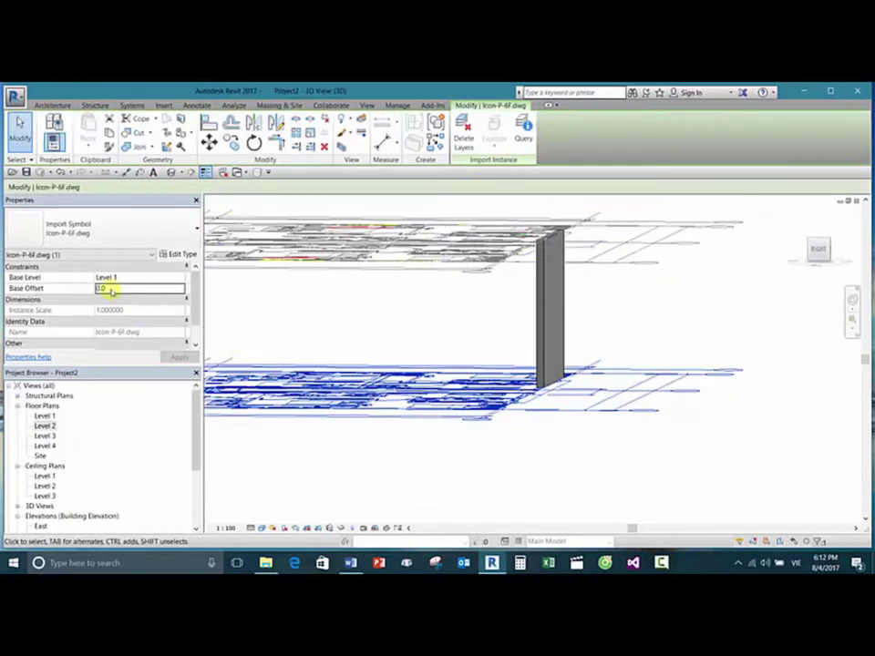
pyautogui.click(408, 323)
pyautogui.keyDown('shift'); pyautogui.moveTo(408, 323); pyautogui.dragTo(495, 315, button='middle'); pyautogui.keyUp('shift')
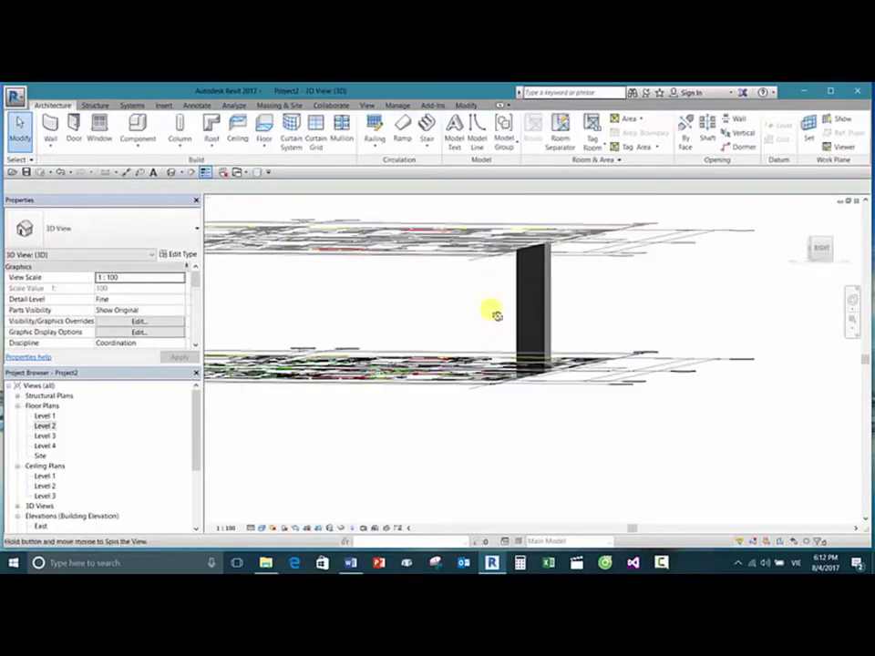
pyautogui.click(554, 302)
pyautogui.keyDown('shift'); pyautogui.moveTo(666, 306); pyautogui.dragTo(538, 379, button='middle'); pyautogui.keyUp('shift')
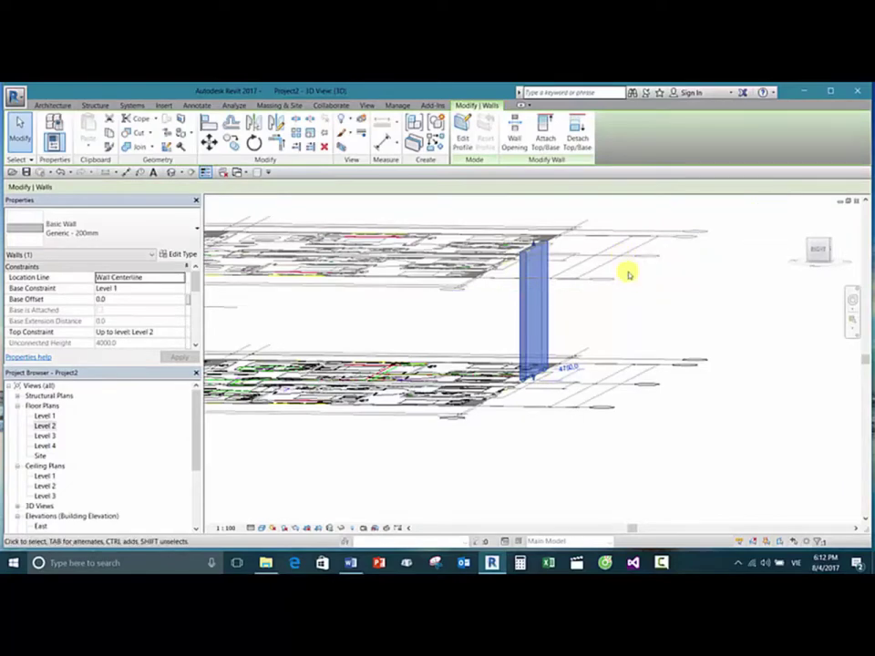
pyautogui.keyDown('shift'); pyautogui.moveTo(627, 274); pyautogui.dragTo(676, 289, button='middle'); pyautogui.keyUp('shift')
pyautogui.press('Escape')
pyautogui.keyDown('shift'); pyautogui.moveTo(493, 293); pyautogui.dragTo(489, 268, button='middle'); pyautogui.keyUp('shift')
# Step: Browse the Analytical Model and Imported Categories tabs of Visibility/Graphic Overrides without changes
pyautogui.press('v')
pyautogui.press('g')
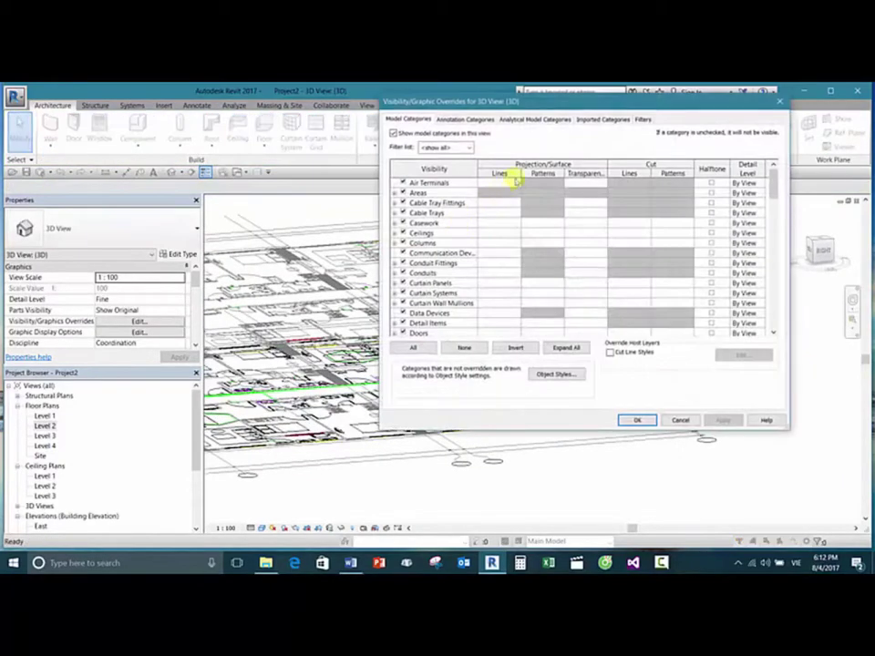
pyautogui.click(551, 121)
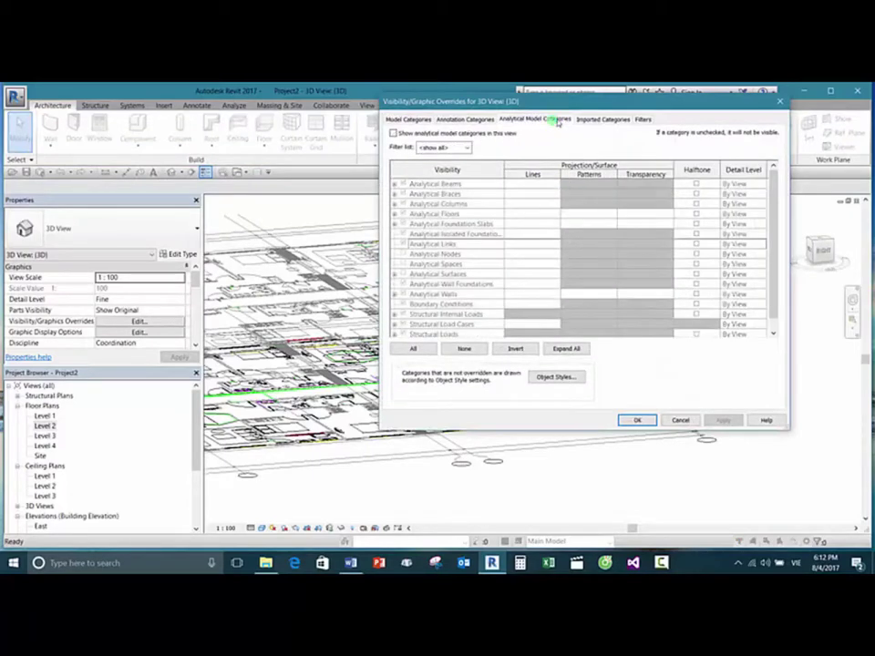
pyautogui.press('Escape')
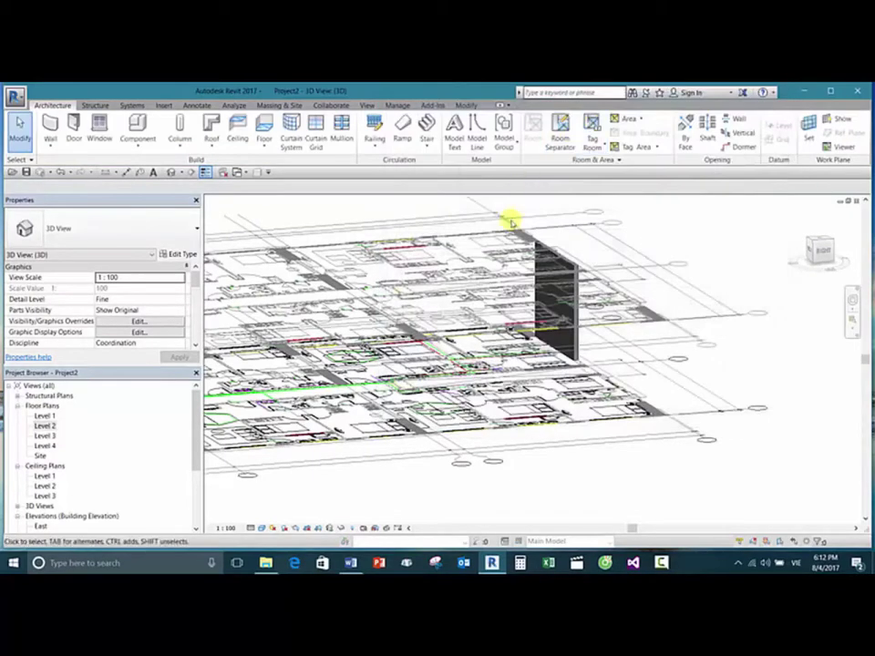
pyautogui.press('v')
pyautogui.press('g')
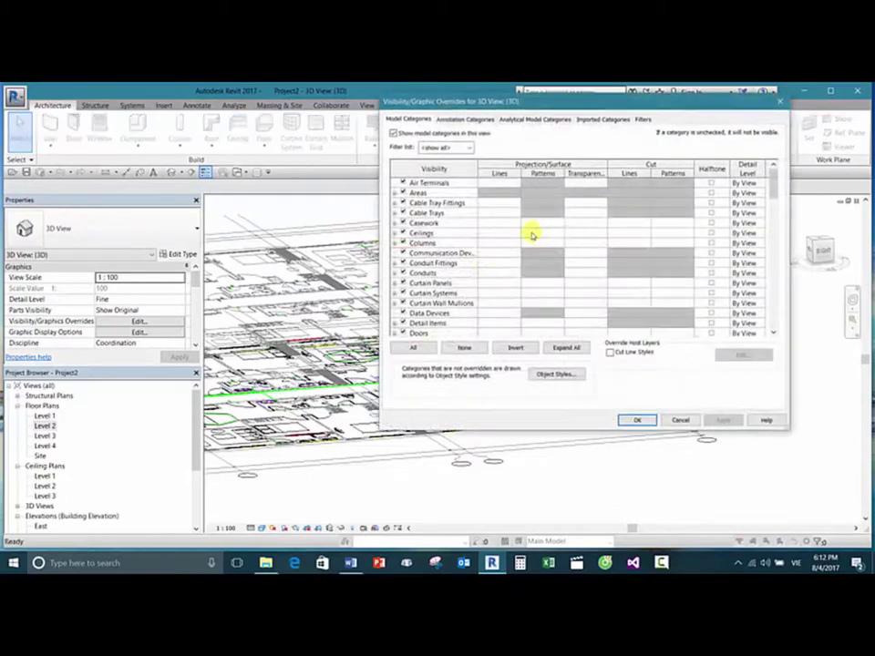
pyautogui.press('Escape')
pyautogui.moveTo(195, 284); pyautogui.dragTo(195, 302)
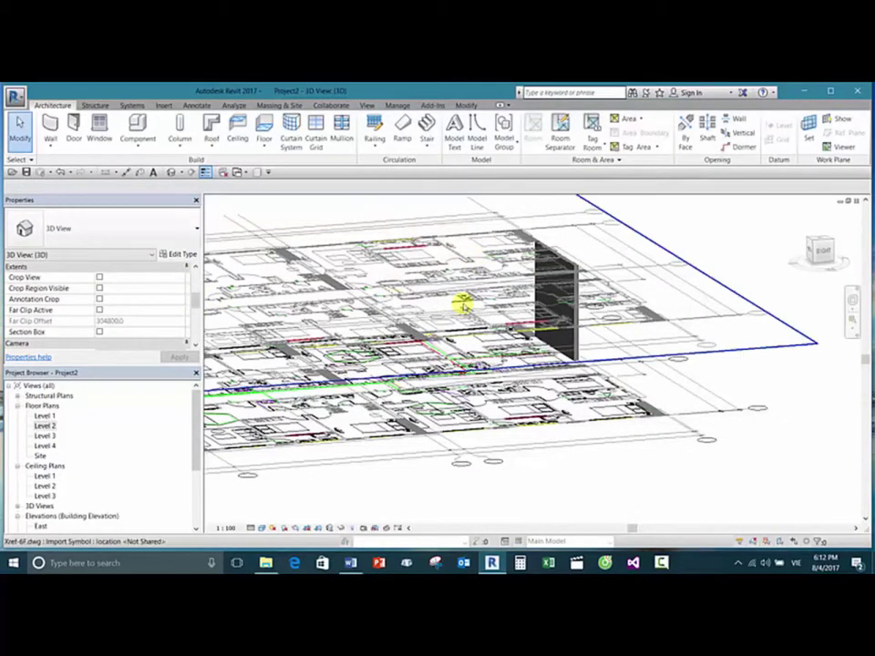
pyautogui.press('v')
pyautogui.press('g')
pyautogui.click(603, 119)
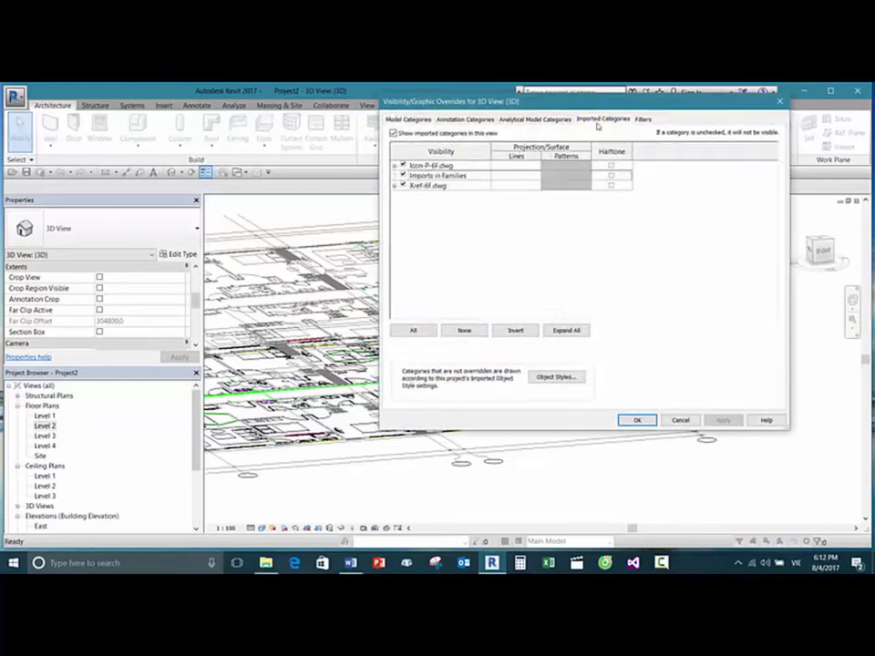
pyautogui.click(548, 119)
pyautogui.press('Escape')
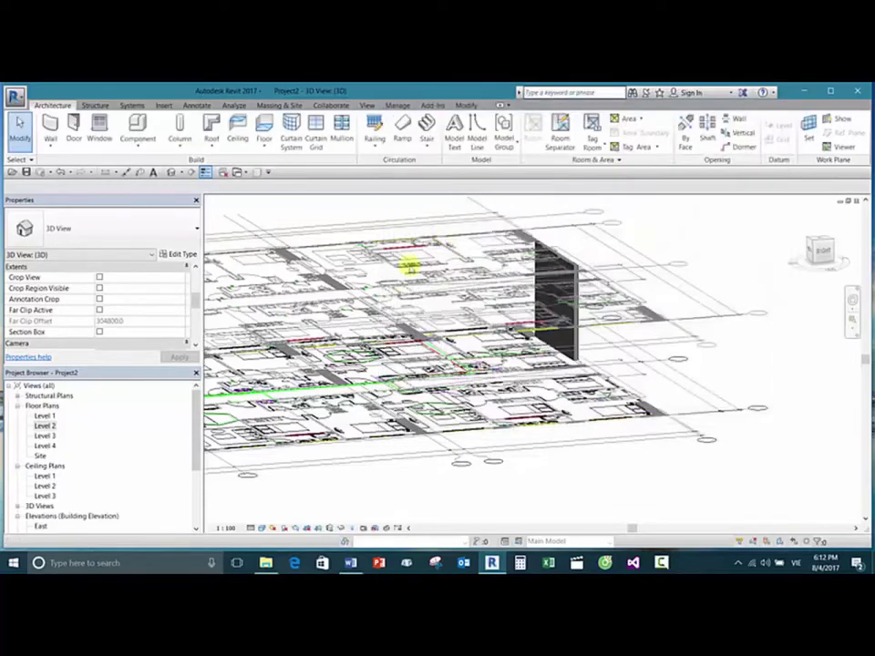
pyautogui.moveTo(195, 302); pyautogui.dragTo(195, 322)
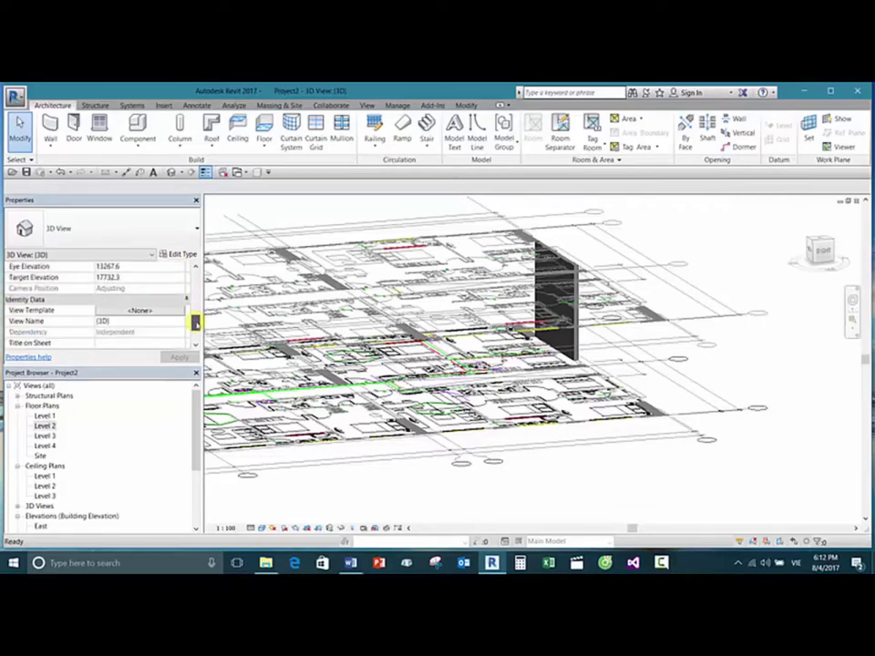
# Step: Keep no view template on the 3D view, then review the overrides' category tabs and filters
pyautogui.click(162, 313)
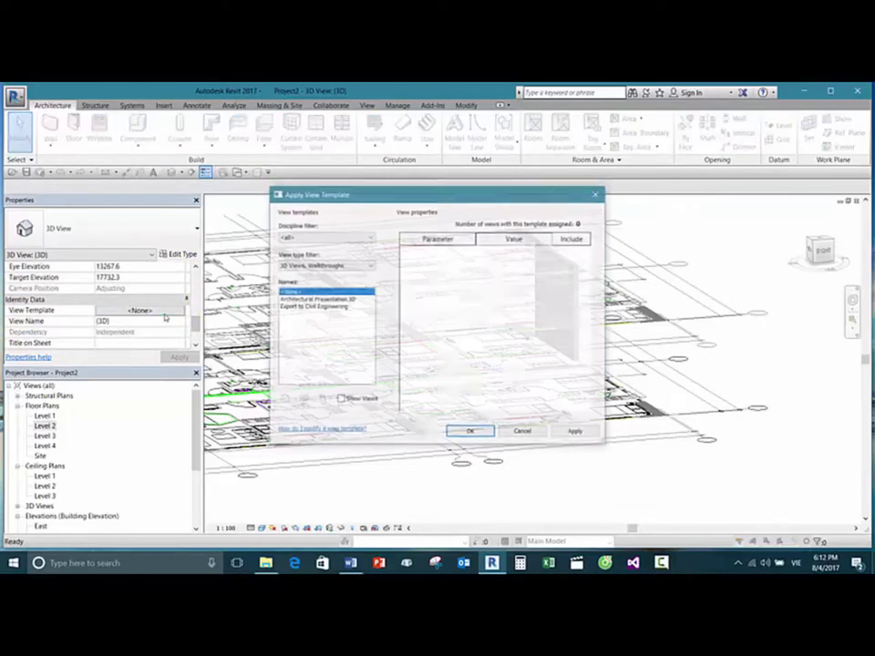
pyautogui.click(471, 432)
pyautogui.keyDown('shift'); pyautogui.moveTo(692, 255); pyautogui.dragTo(534, 334, button='middle'); pyautogui.keyUp('shift')
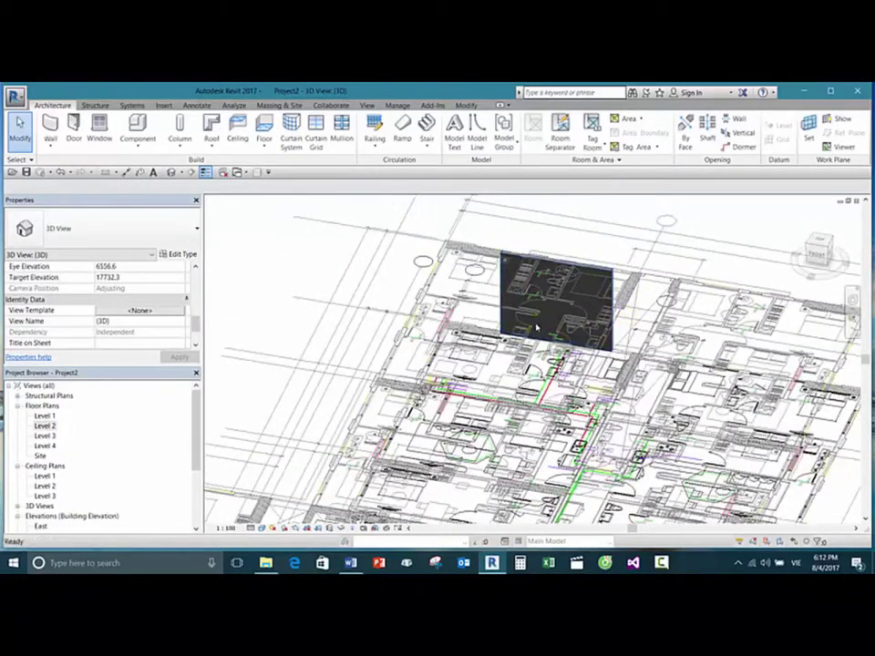
pyautogui.press('v')
pyautogui.press('v')
pyautogui.click(586, 121)
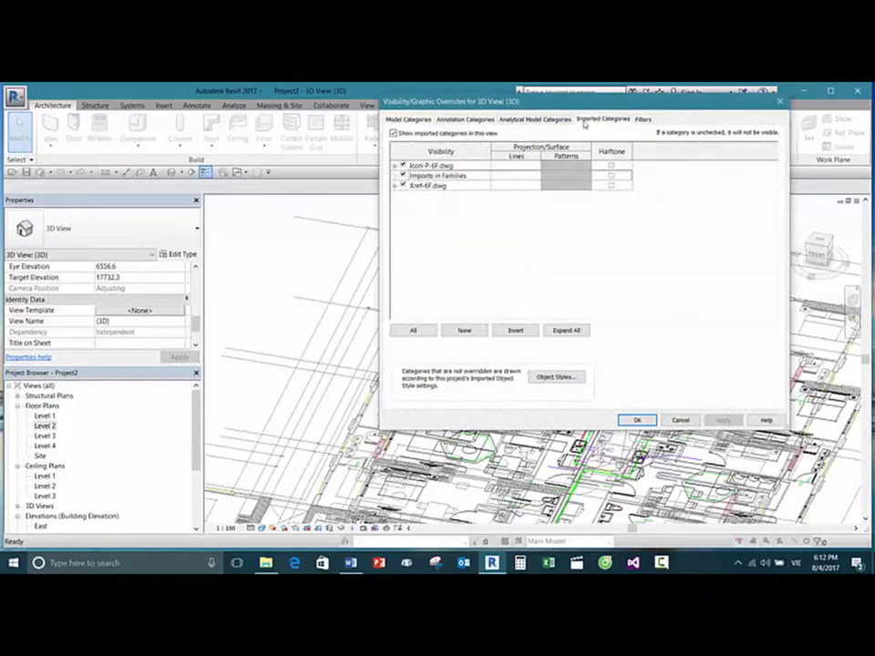
pyautogui.click(534, 120)
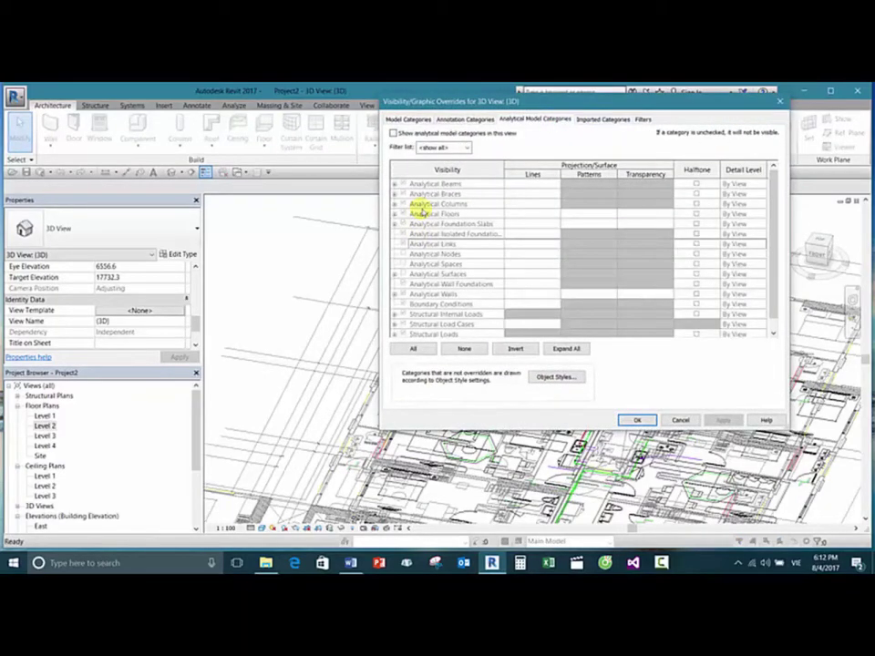
pyautogui.click(464, 148)
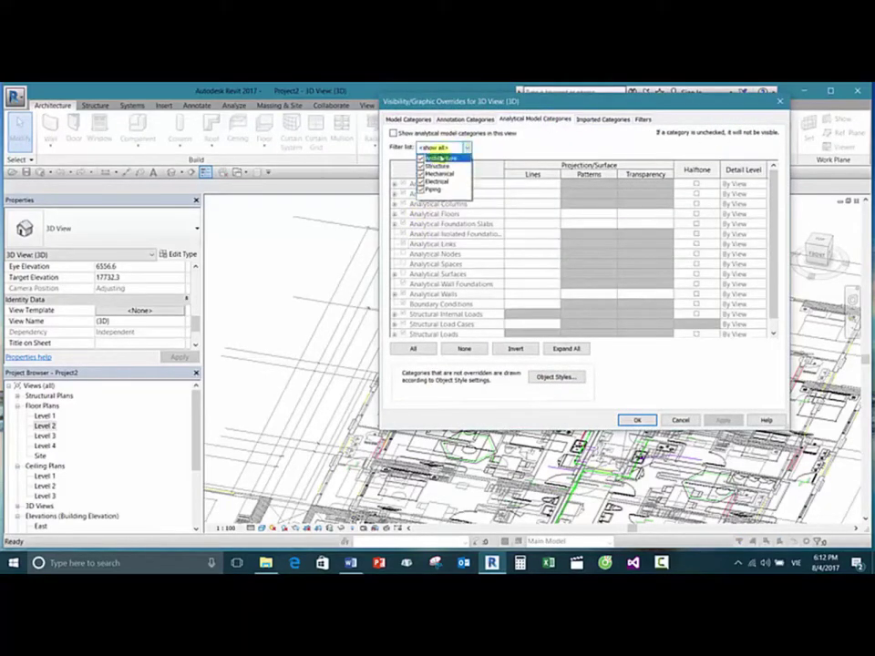
pyautogui.click(583, 126)
pyautogui.click(598, 122)
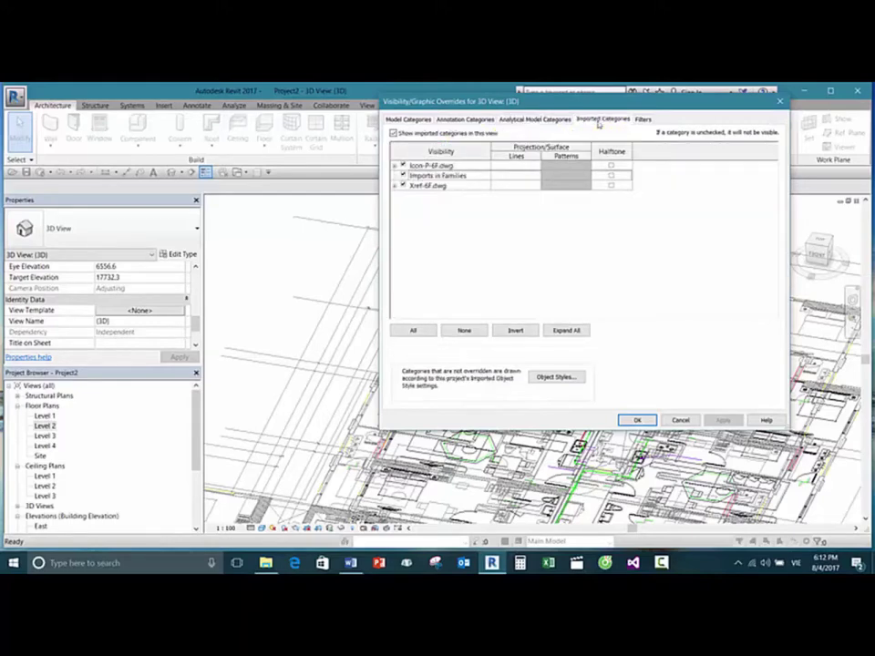
pyautogui.click(642, 121)
pyautogui.click(637, 420)
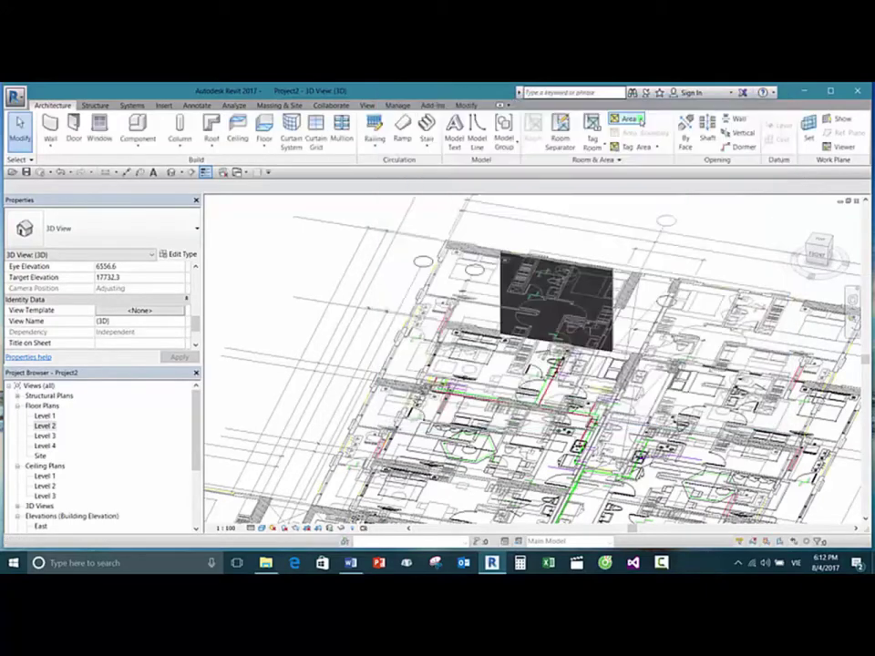
# Step: Uncheck Xref-6F.dwg under Imported Categories and apply the overrides with OK
pyautogui.press('v')
pyautogui.press('g')
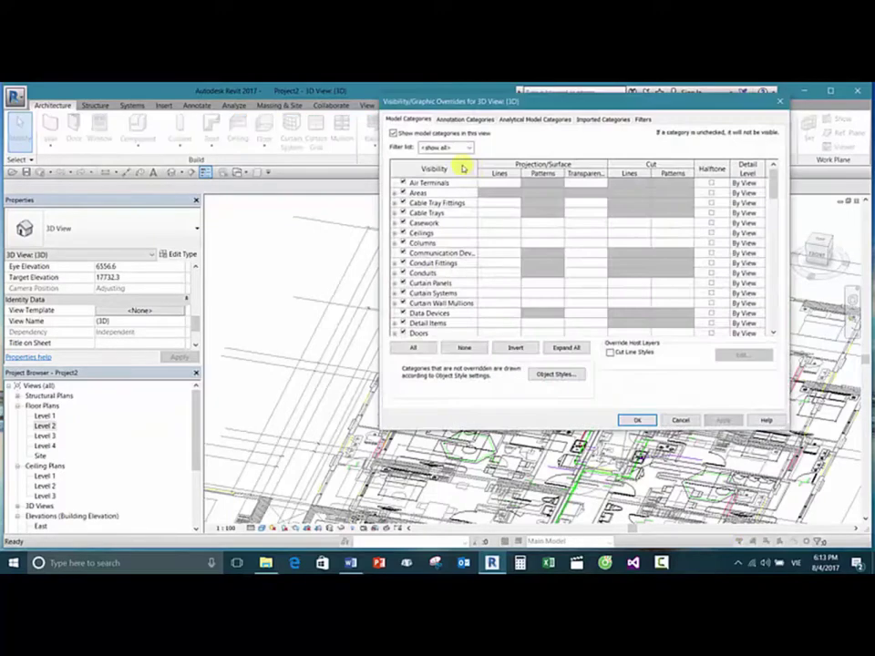
pyautogui.click(394, 134)
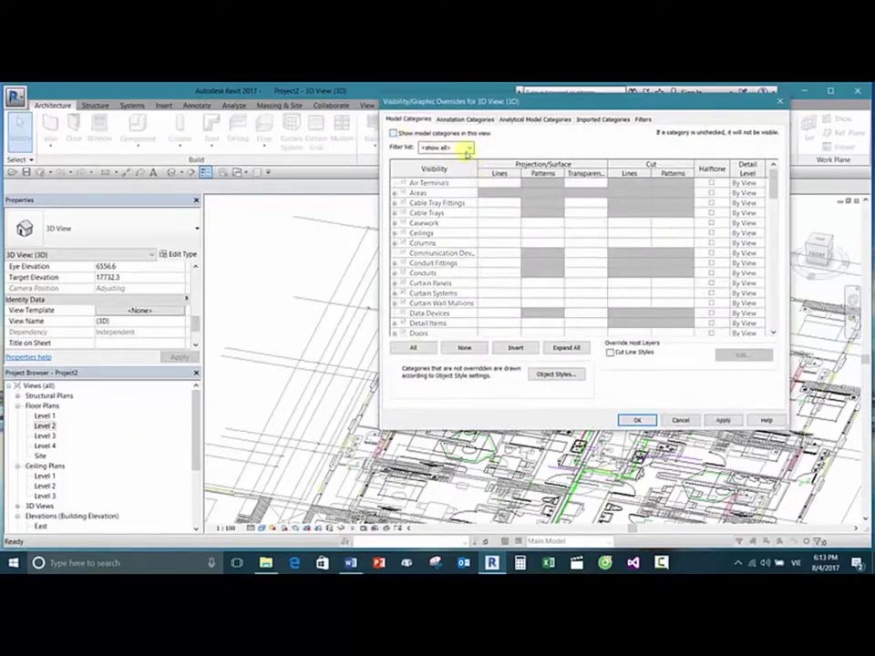
pyautogui.click(394, 134)
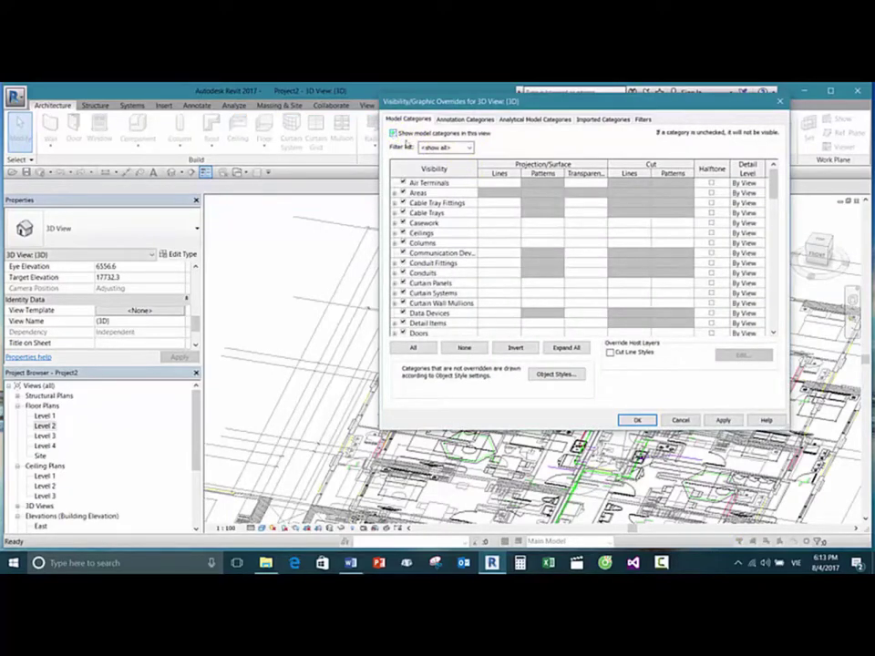
pyautogui.click(537, 119)
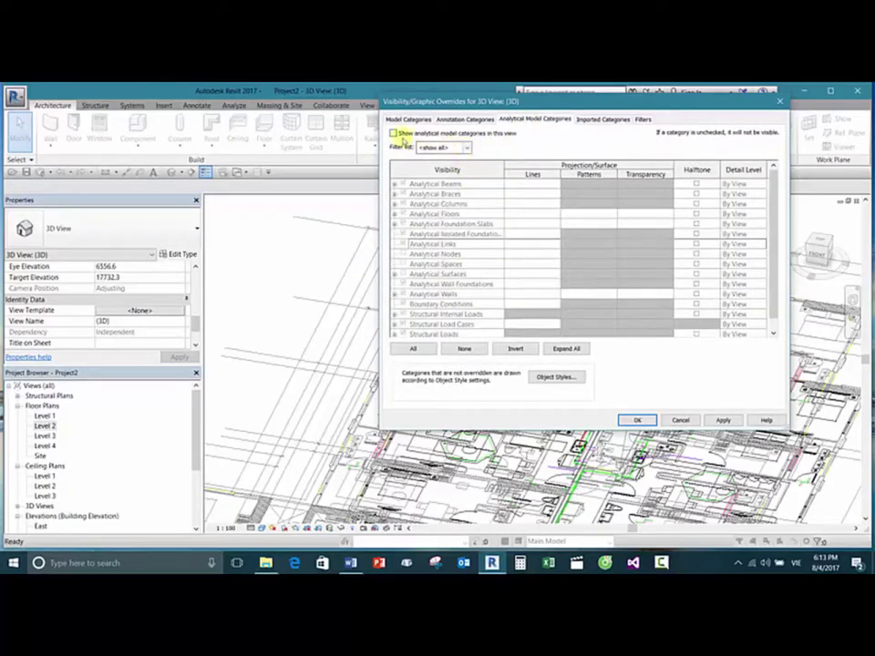
pyautogui.click(394, 134)
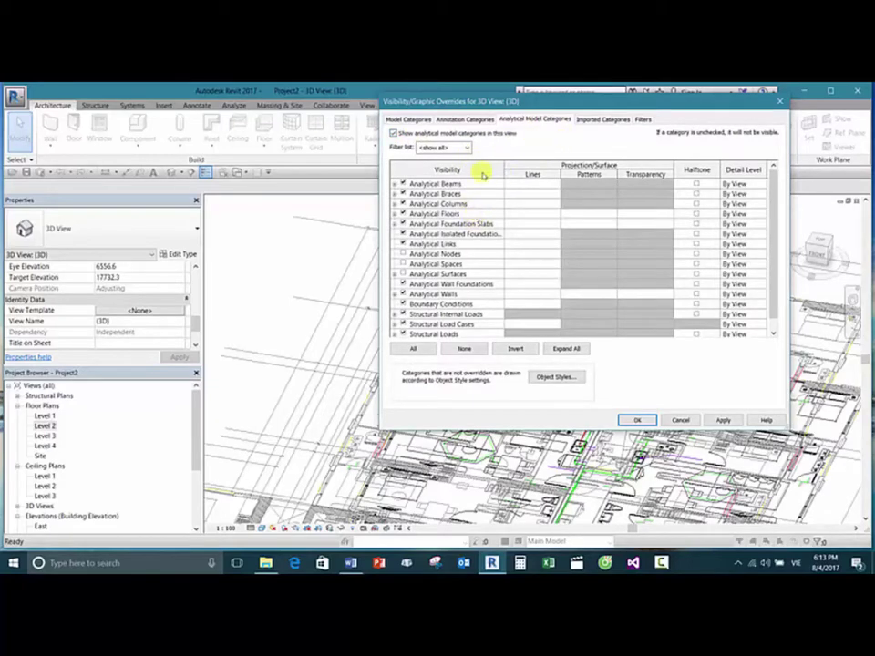
pyautogui.click(602, 119)
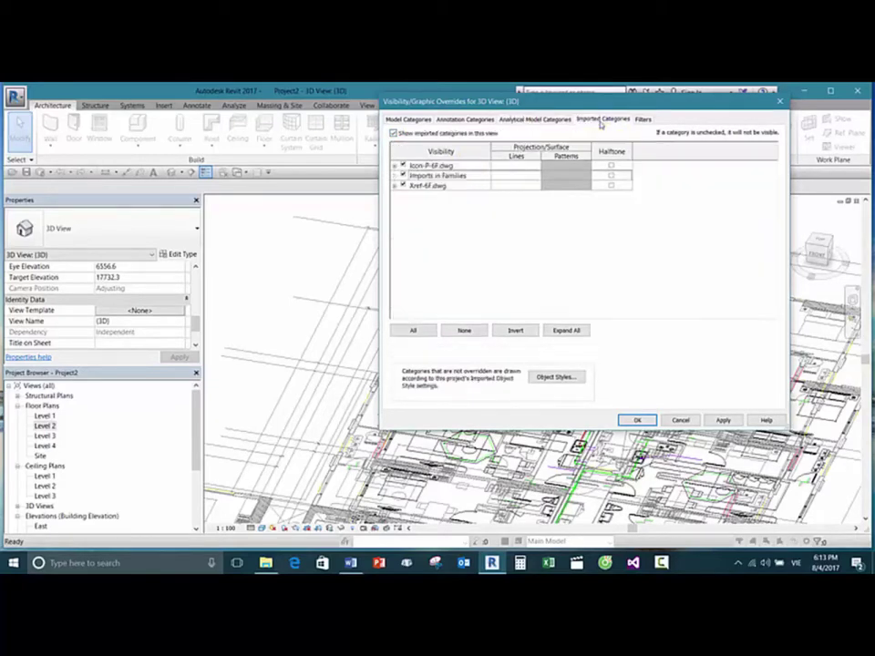
pyautogui.click(404, 185)
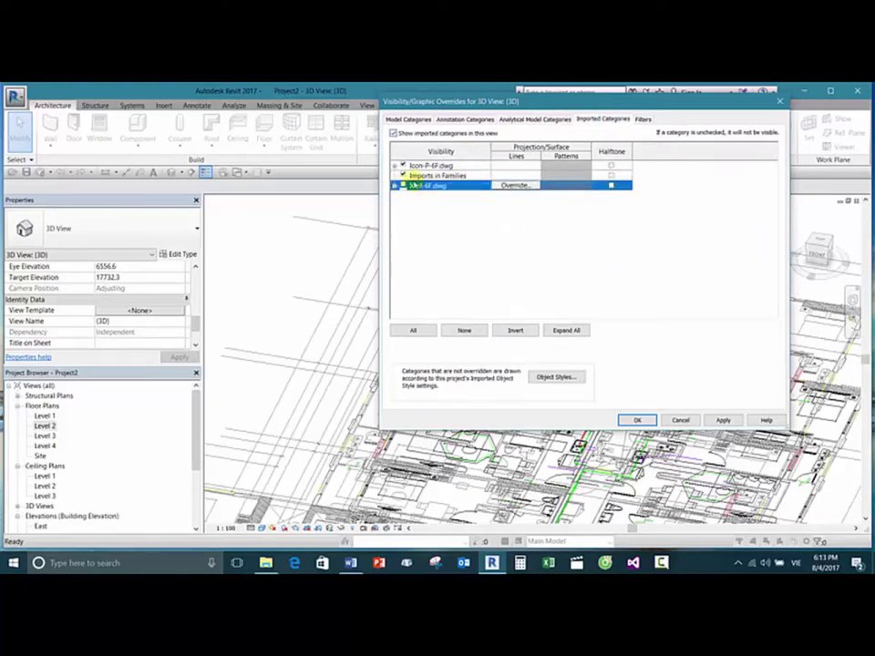
pyautogui.click(447, 176)
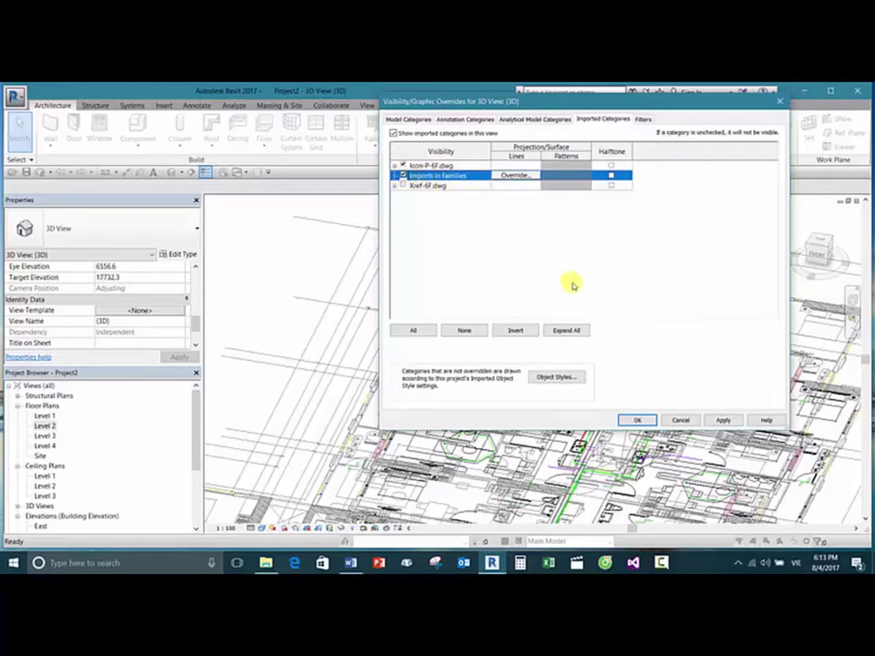
pyautogui.click(636, 420)
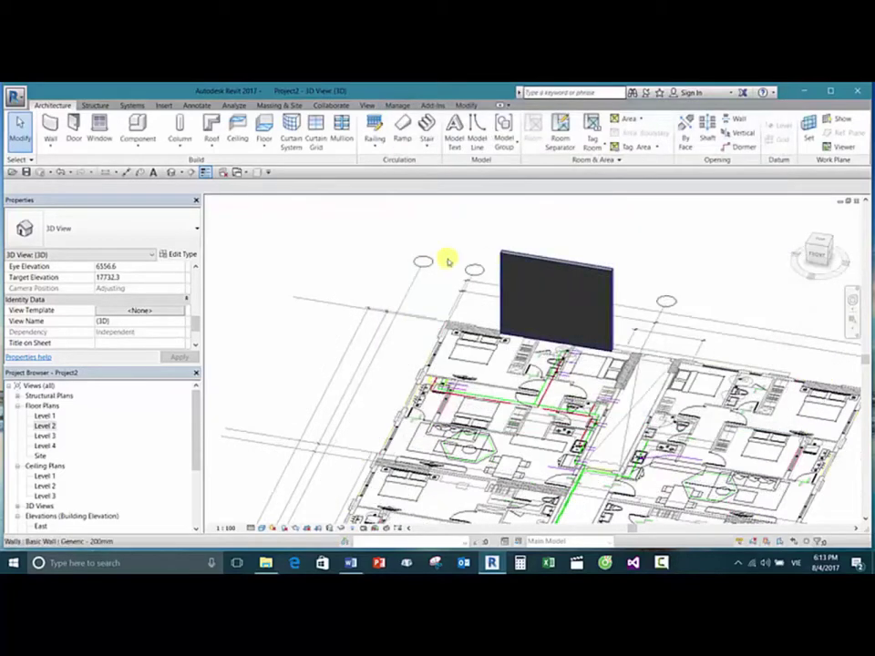
# Step: Fit a section box around the grey wall and orbit to inspect the cropped model
pyautogui.keyDown('shift'); pyautogui.moveTo(392, 244); pyautogui.dragTo(437, 238, button='middle'); pyautogui.keyUp('shift')
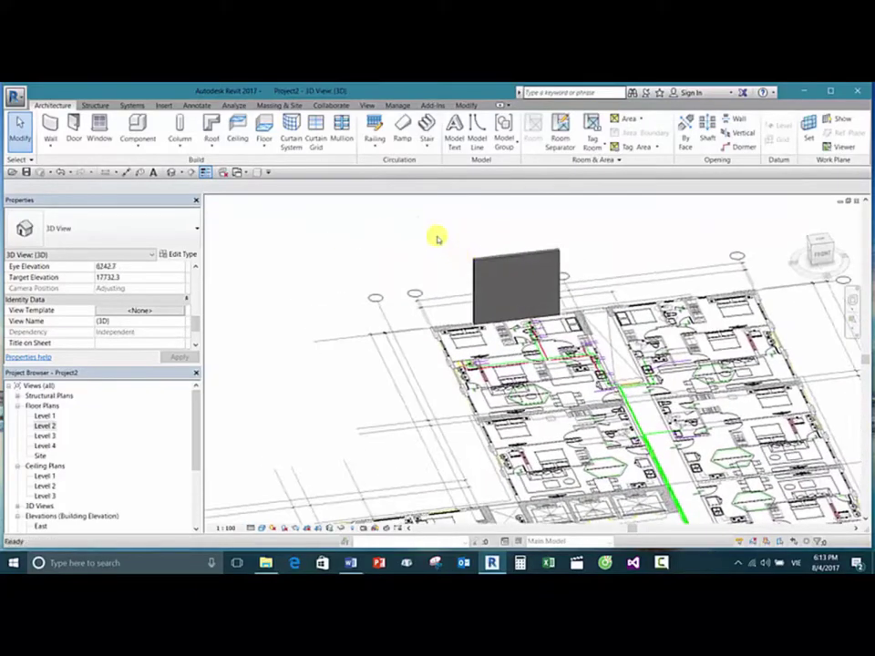
pyautogui.click(483, 263)
pyautogui.click(258, 171)
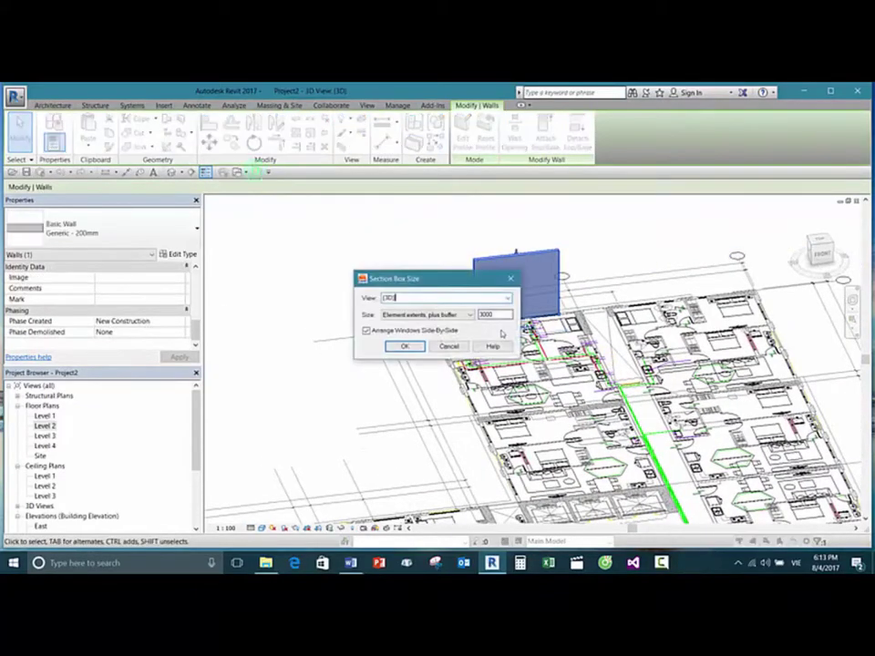
pyautogui.click(413, 347)
pyautogui.press('Escape')
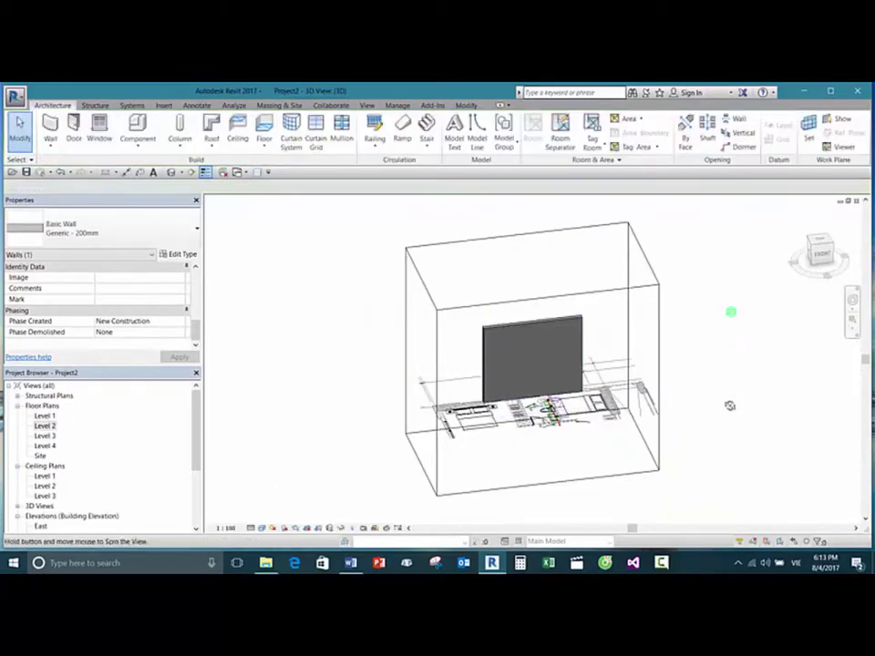
pyautogui.keyDown('shift'); pyautogui.moveTo(728, 404); pyautogui.dragTo(451, 417, button='middle'); pyautogui.keyUp('shift')
pyautogui.keyDown('shift'); pyautogui.moveTo(649, 390); pyautogui.dragTo(660, 322, button='middle'); pyautogui.keyUp('shift')
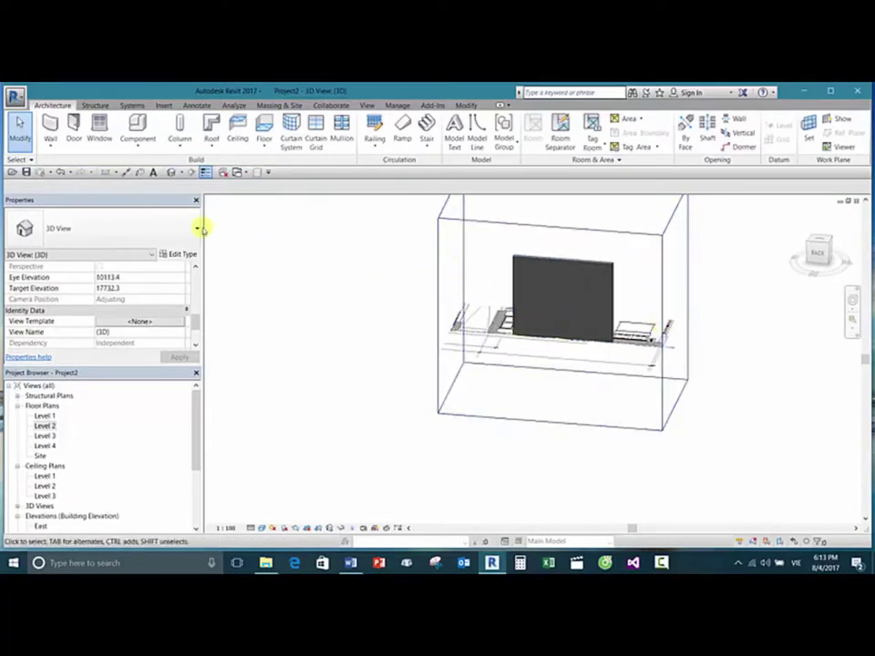
pyautogui.click(74, 131)
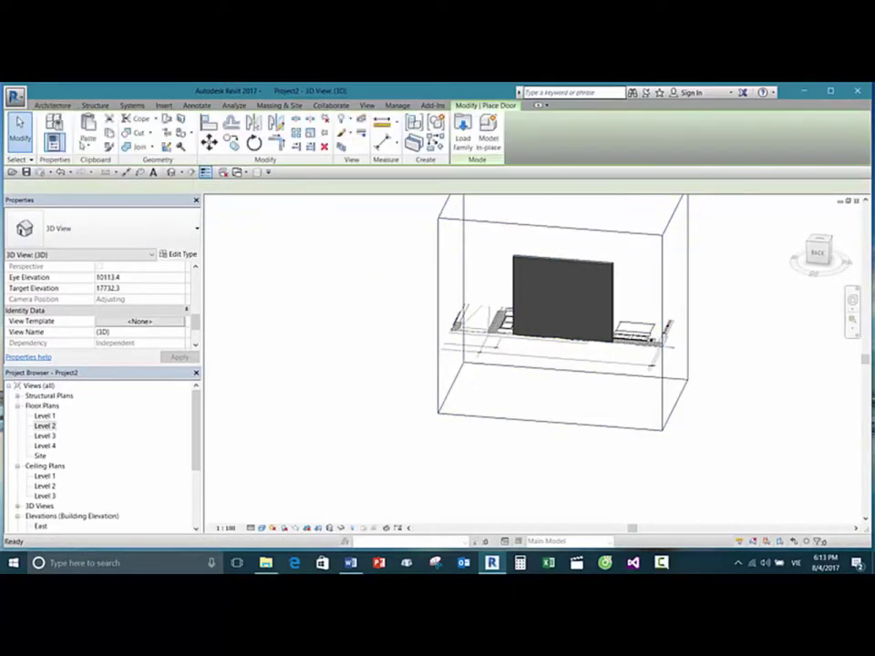
pyautogui.click(164, 232)
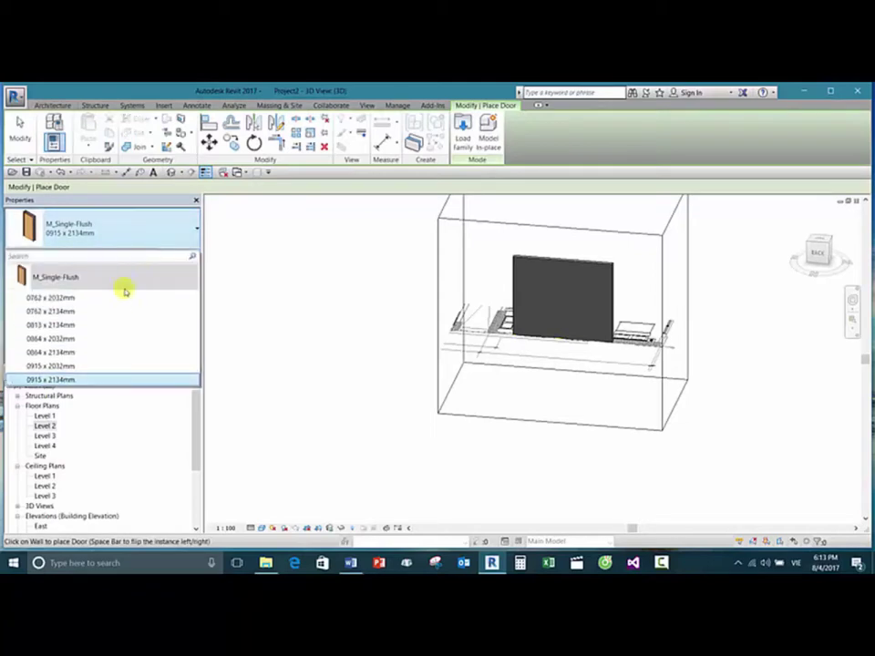
pyautogui.click(334, 241)
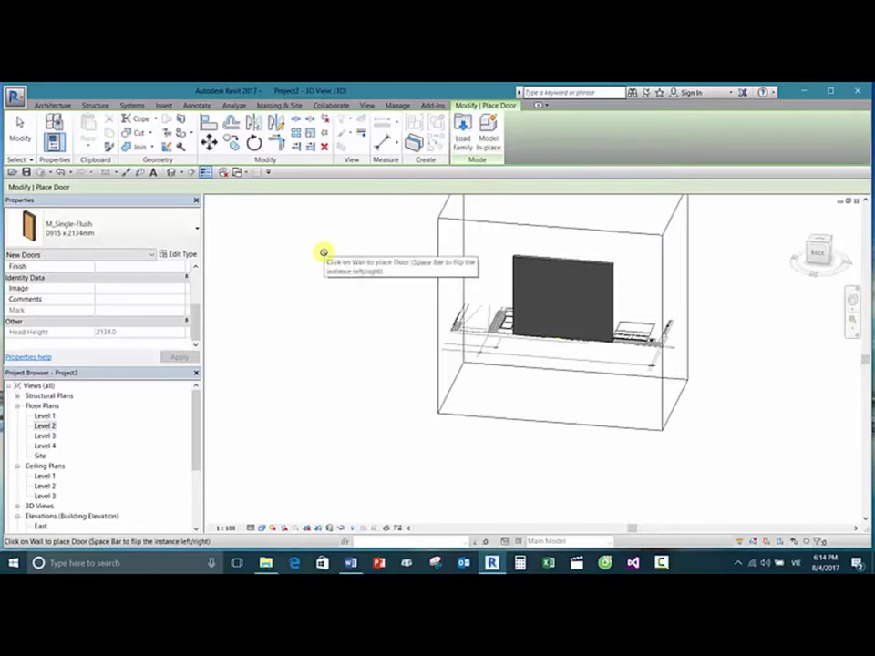
pyautogui.press('Escape')
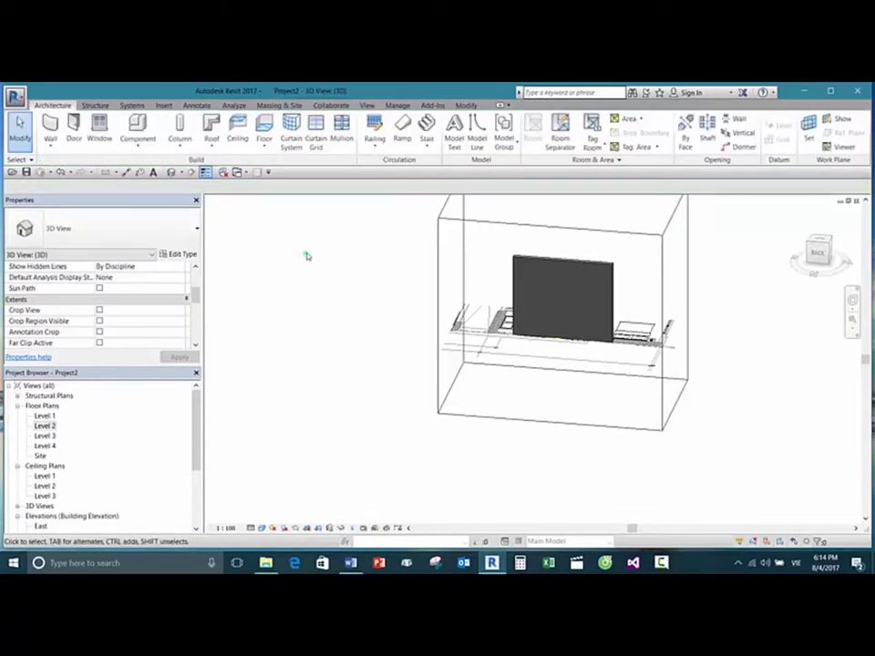
pyautogui.keyDown('shift'); pyautogui.moveTo(324, 254); pyautogui.dragTo(345, 274, button='middle'); pyautogui.keyUp('shift')
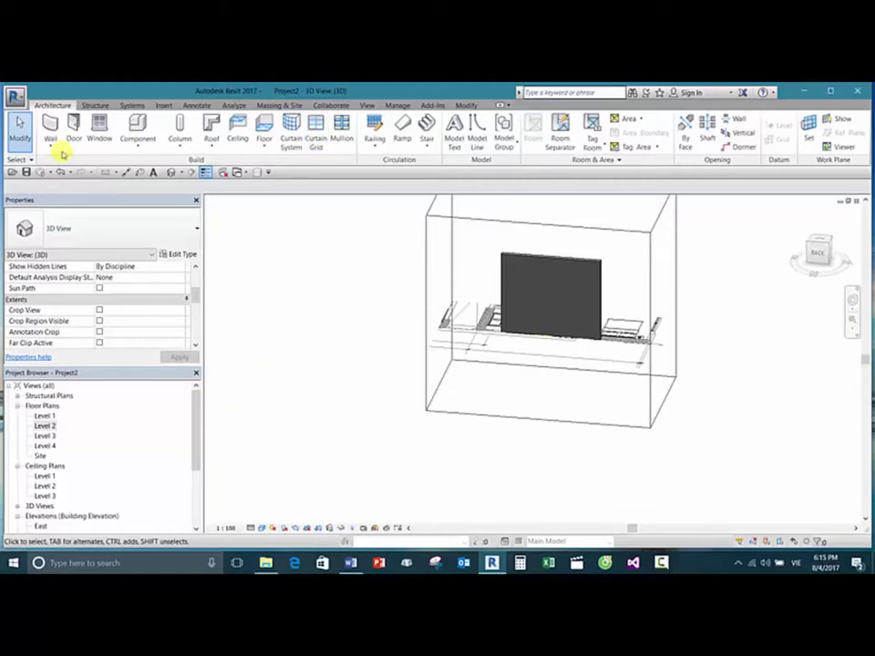
# Step: Check Use Hardware Acceleration (Direct3D) in Options > Graphics and dismiss the video card notice
pyautogui.click(15, 95)
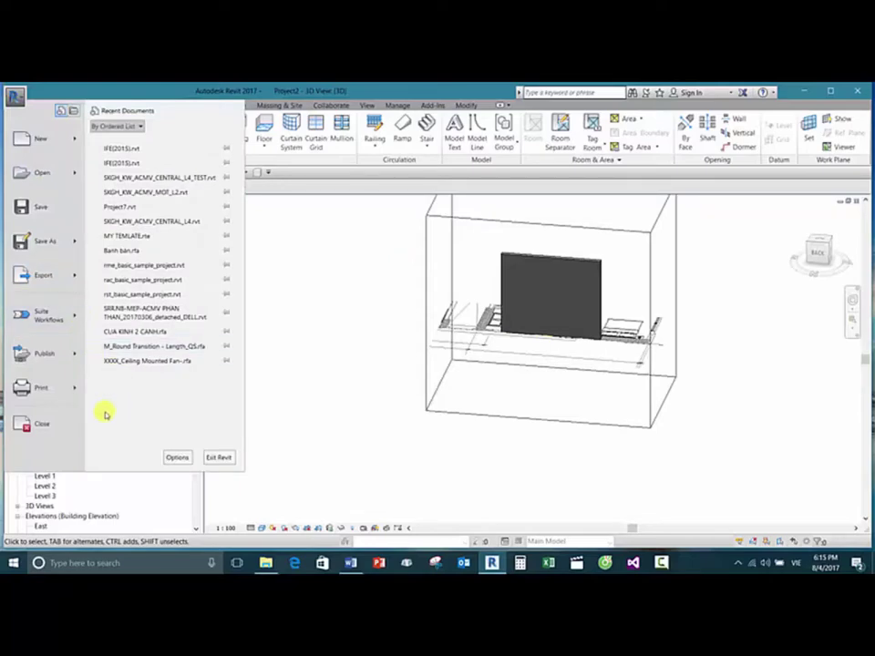
pyautogui.click(178, 457)
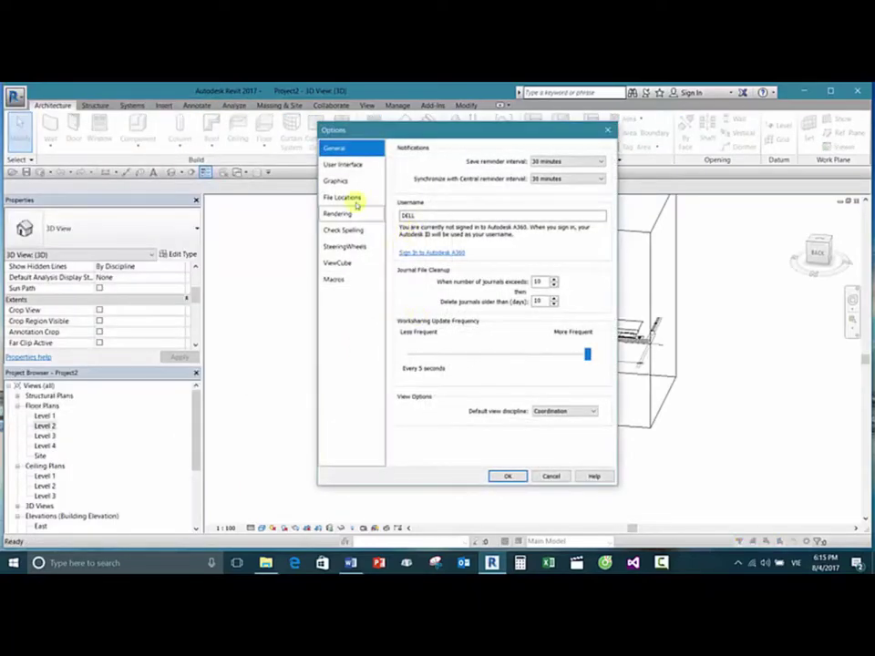
pyautogui.click(336, 181)
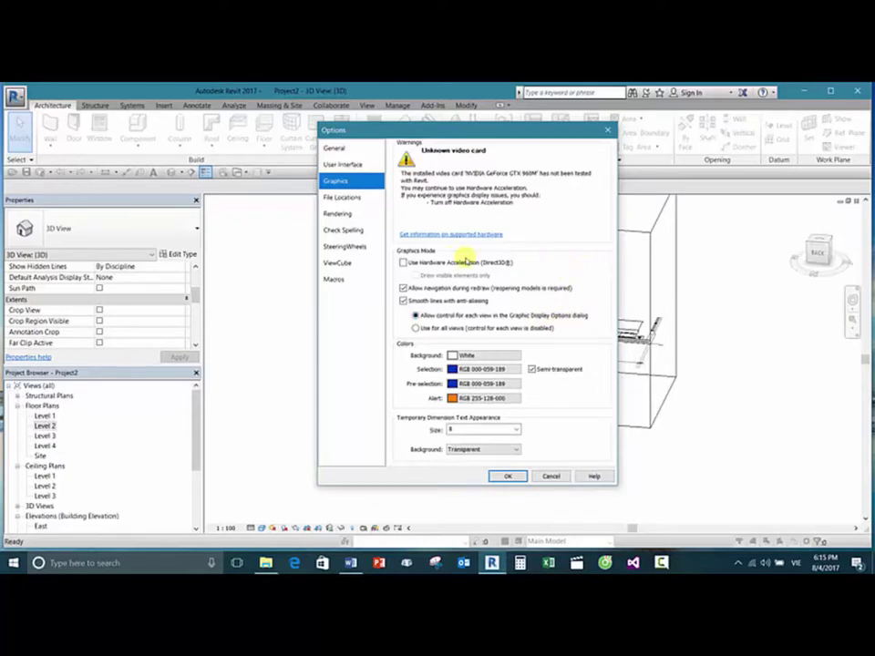
pyautogui.click(403, 264)
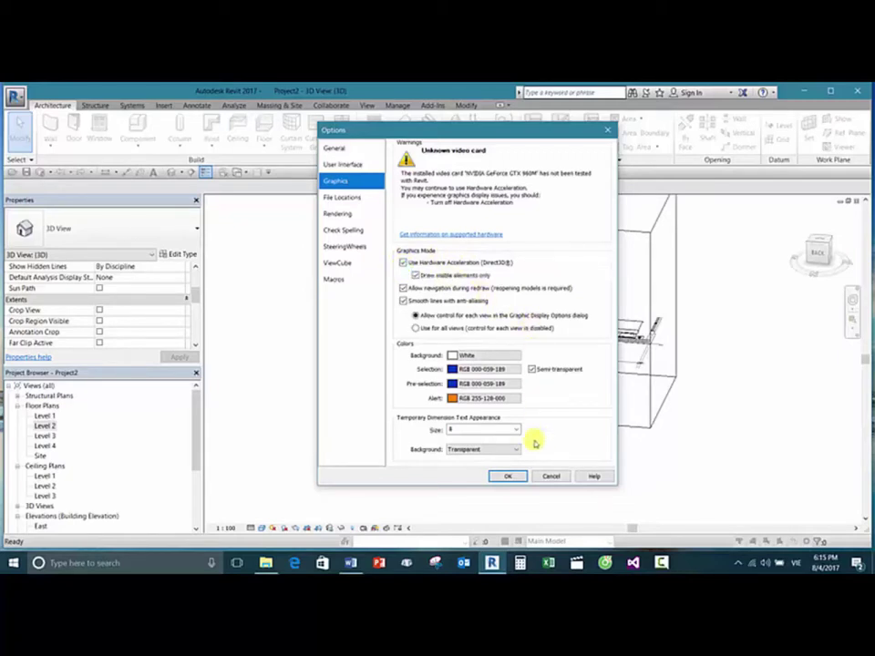
pyautogui.click(508, 476)
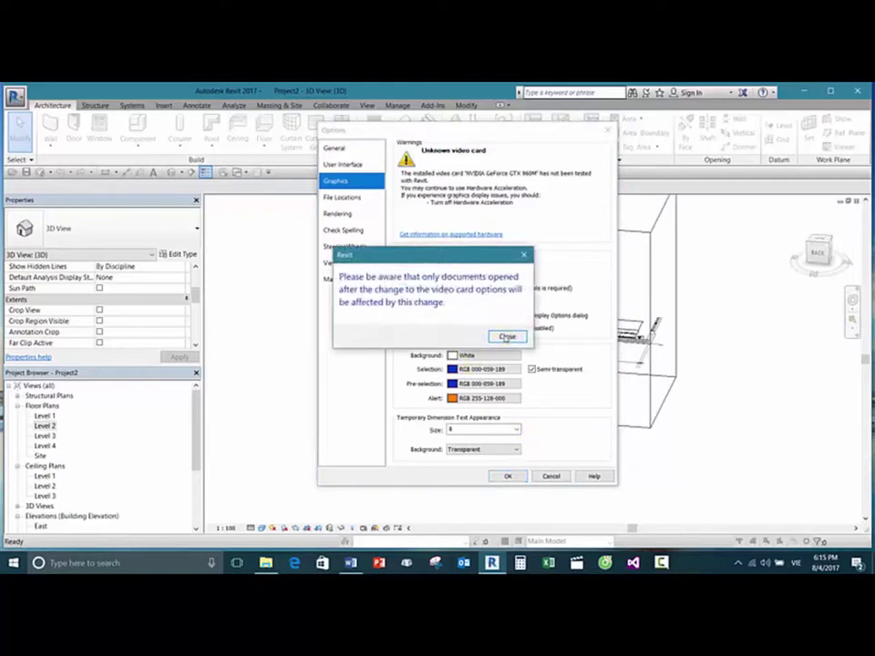
pyautogui.click(507, 337)
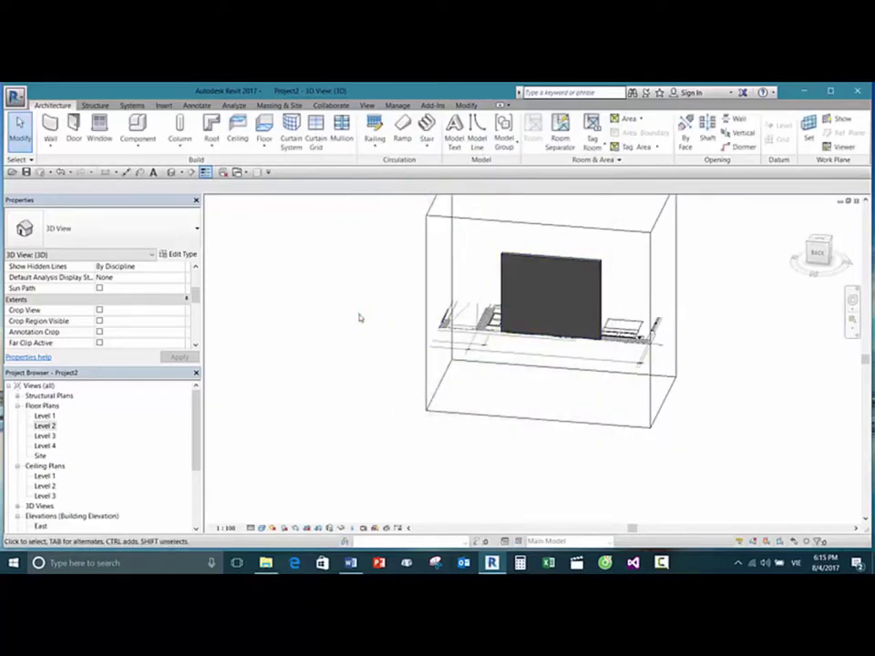
pyautogui.keyDown('shift'); pyautogui.moveTo(360, 318); pyautogui.dragTo(337, 334, button='middle'); pyautogui.keyUp('shift')
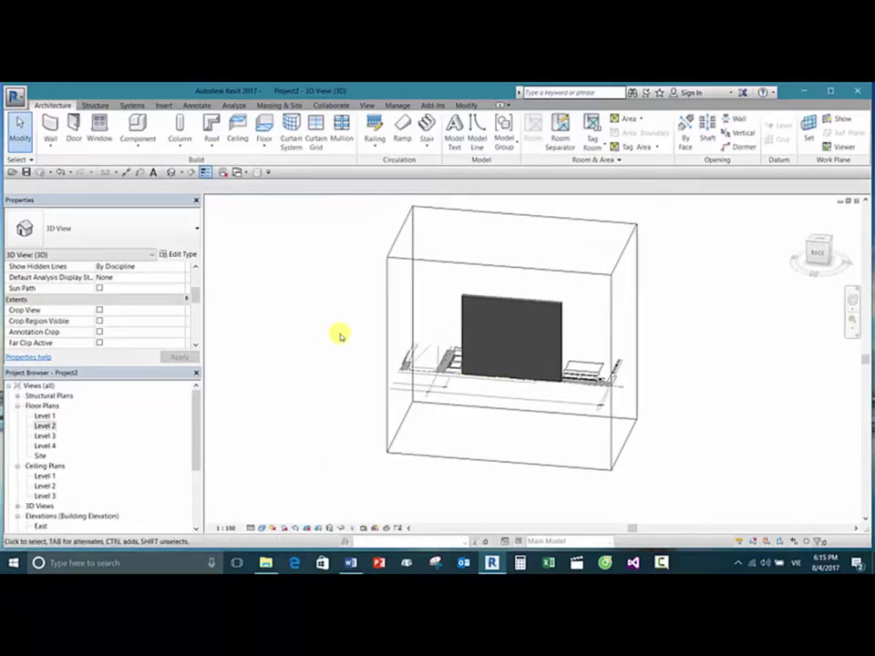
pyautogui.scroll(5, 463, 326)
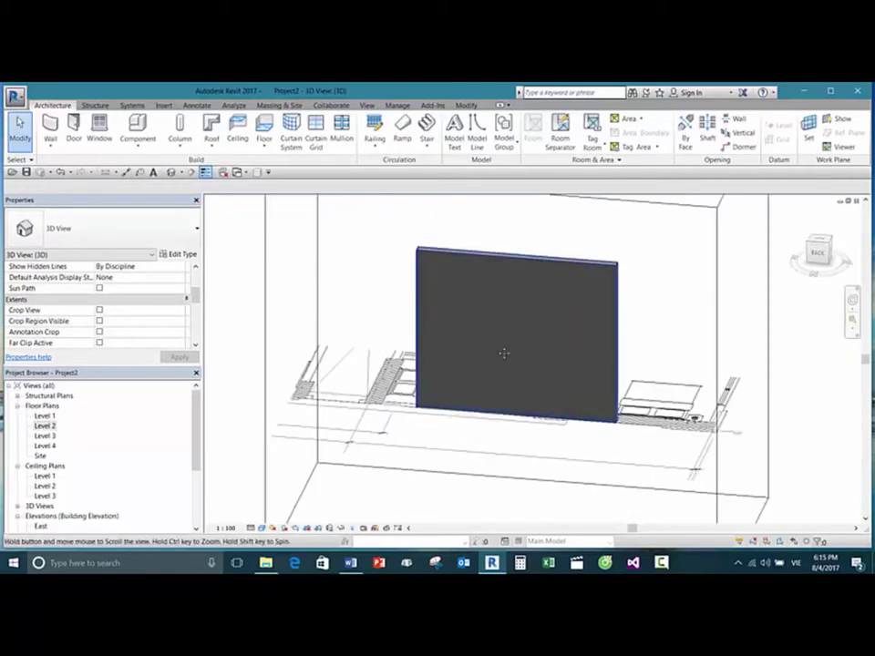
pyautogui.keyDown('shift'); pyautogui.moveTo(504, 353); pyautogui.dragTo(454, 335, button='middle'); pyautogui.keyUp('shift')
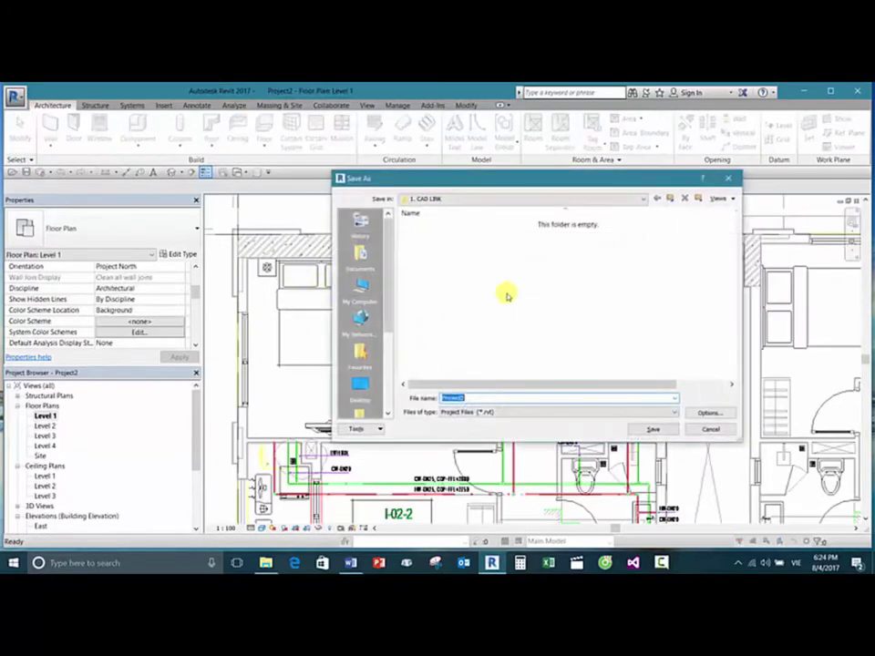
# Step: Target the 3. RVT folder, name the file NVL-REVIT MEP-V1, and open the file save options
pyautogui.click(508, 296)
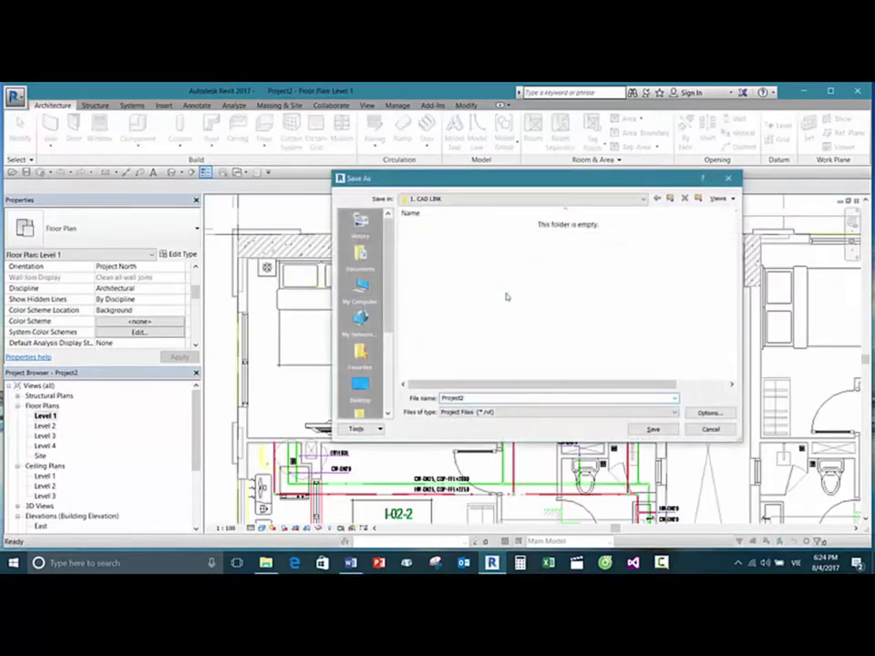
pyautogui.click(669, 200)
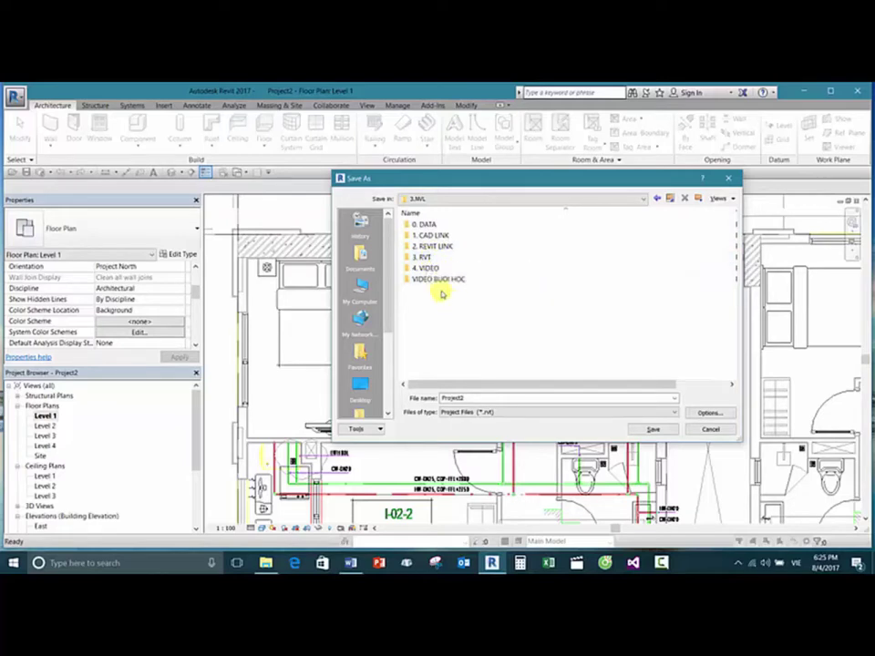
pyautogui.doubleClick(425, 259)
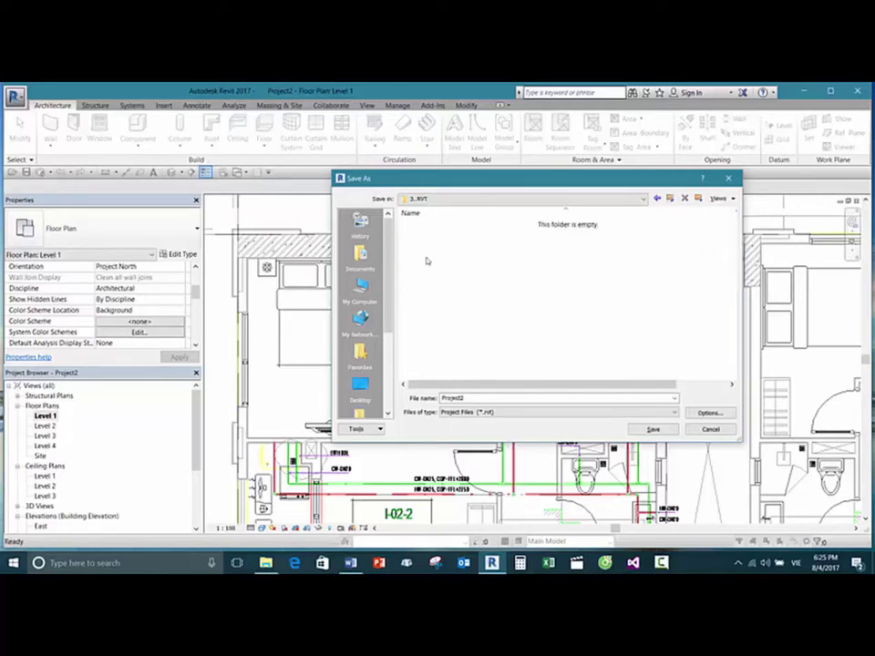
pyautogui.moveTo(484, 394); pyautogui.dragTo(441, 398)
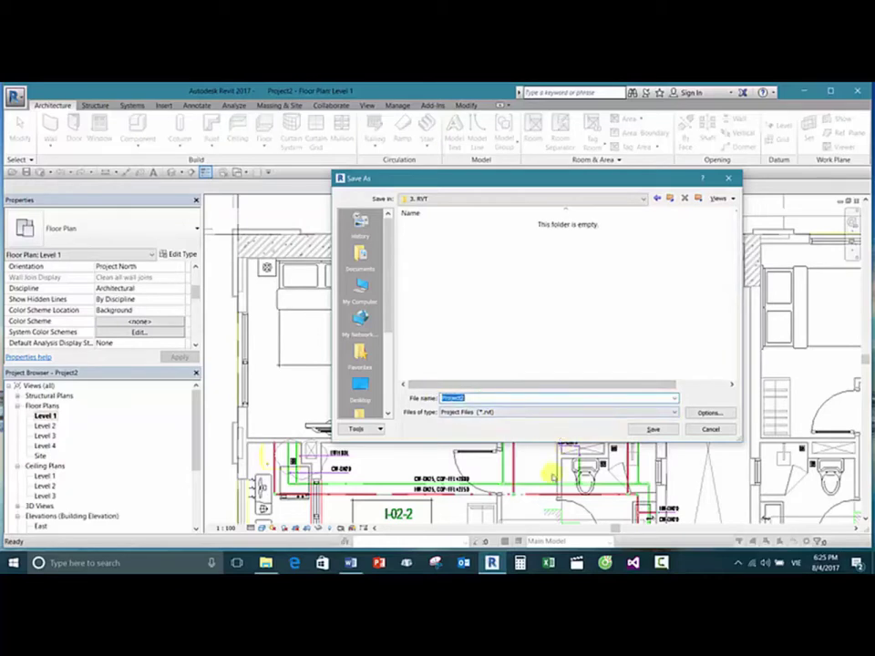
pyautogui.write('WVL-RE')
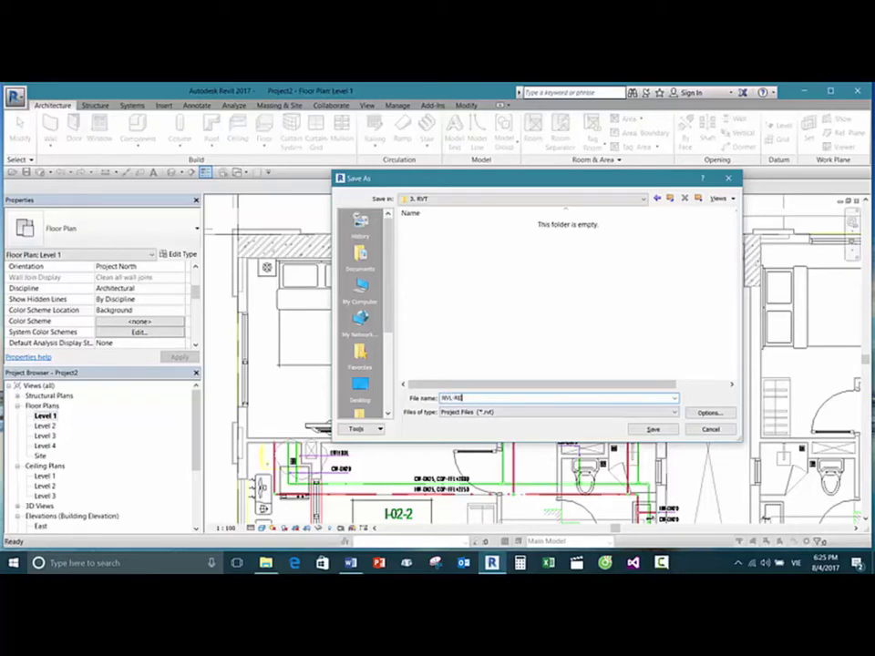
pyautogui.write('VIT MEP-V1')
pyautogui.click(696, 413)
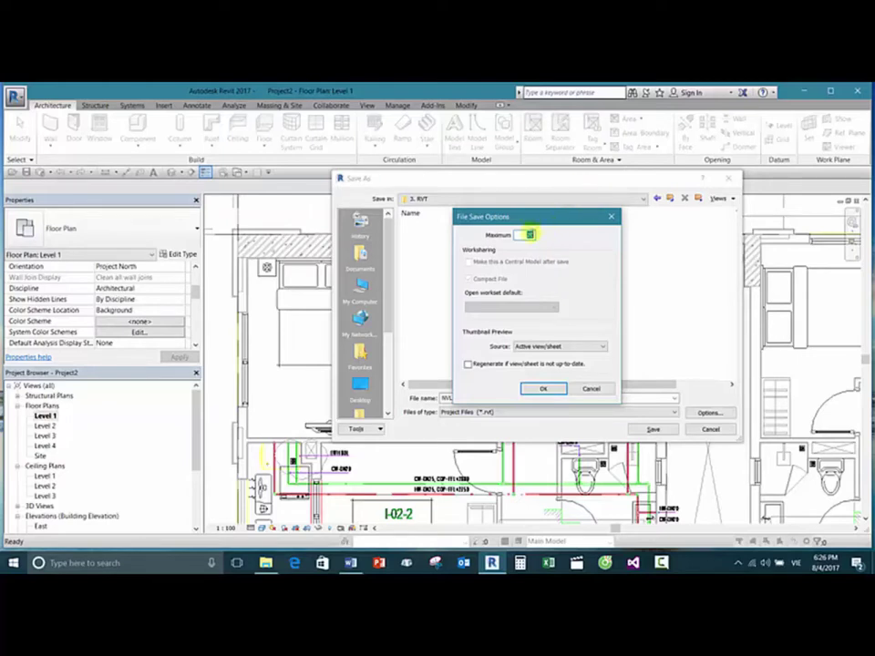
# Step: Accept the default file save options and save NVL-REVIT MEP-V1.rvt into 3. RVT
pyautogui.press('Return')
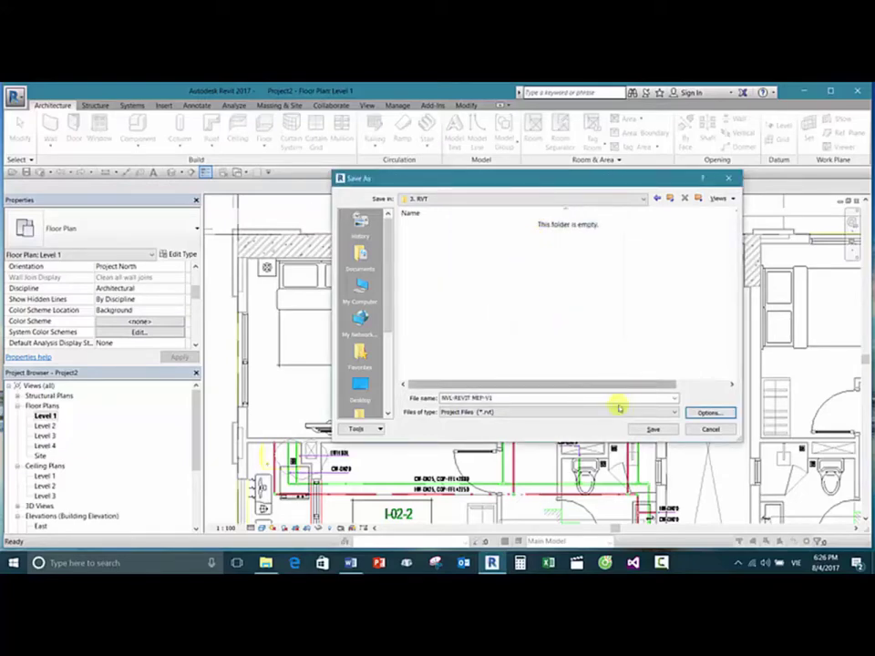
pyautogui.click(652, 430)
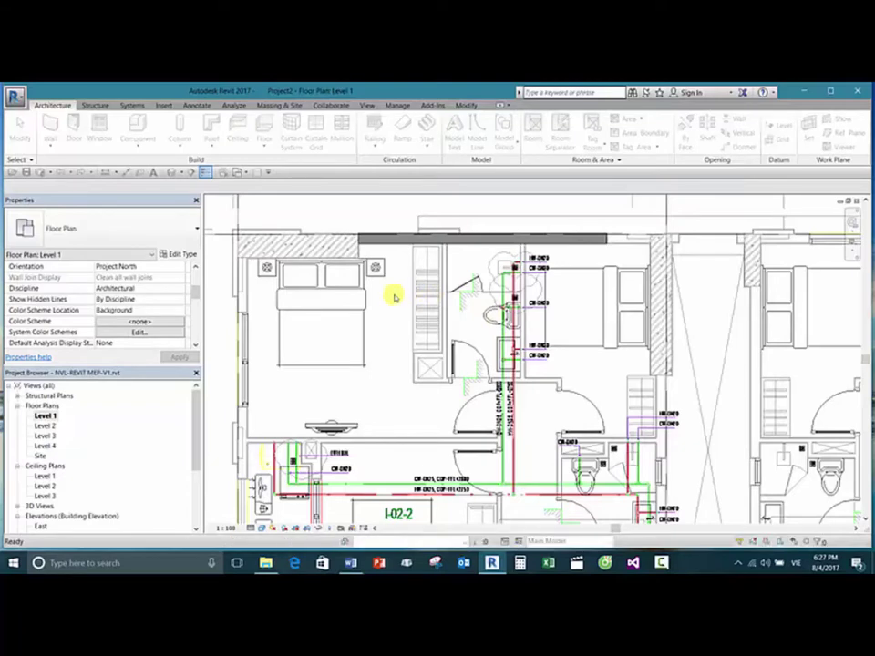
# Step: Create a section-boxed 3D view around the top wall selected in Level 1 and orbit it
pyautogui.click(394, 238)
pyautogui.moveTo(398, 267); pyautogui.dragTo(395, 328, button='middle')
pyautogui.scroll(-4, 420, 309)
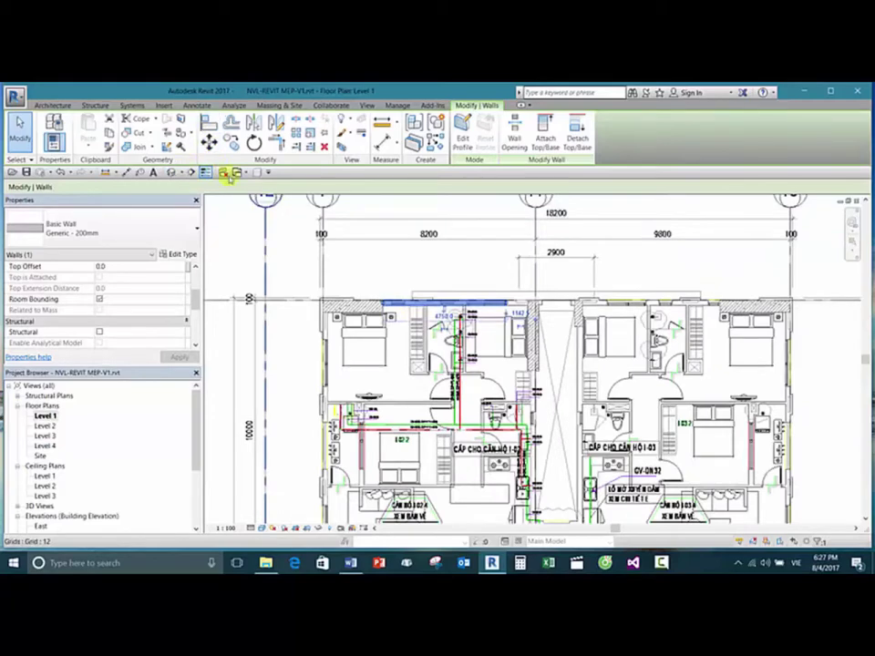
pyautogui.click(257, 173)
pyautogui.click(406, 289)
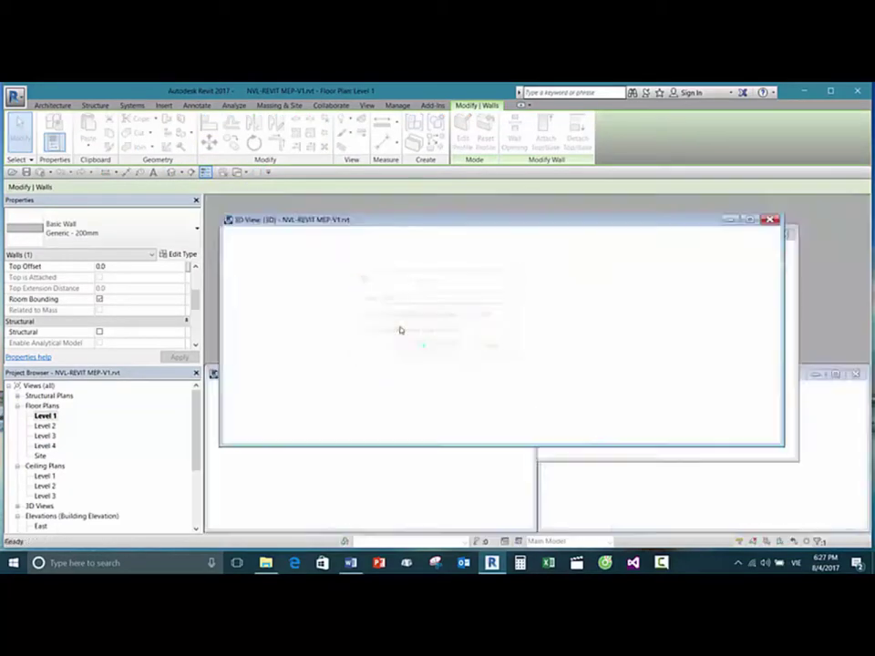
pyautogui.keyDown('shift'); pyautogui.moveTo(715, 397); pyautogui.dragTo(738, 391, button='middle'); pyautogui.keyUp('shift')
pyautogui.press('Escape')
# Step: Select the section box and orbit the 3D view to look down on the apartment unit
pyautogui.click(643, 345)
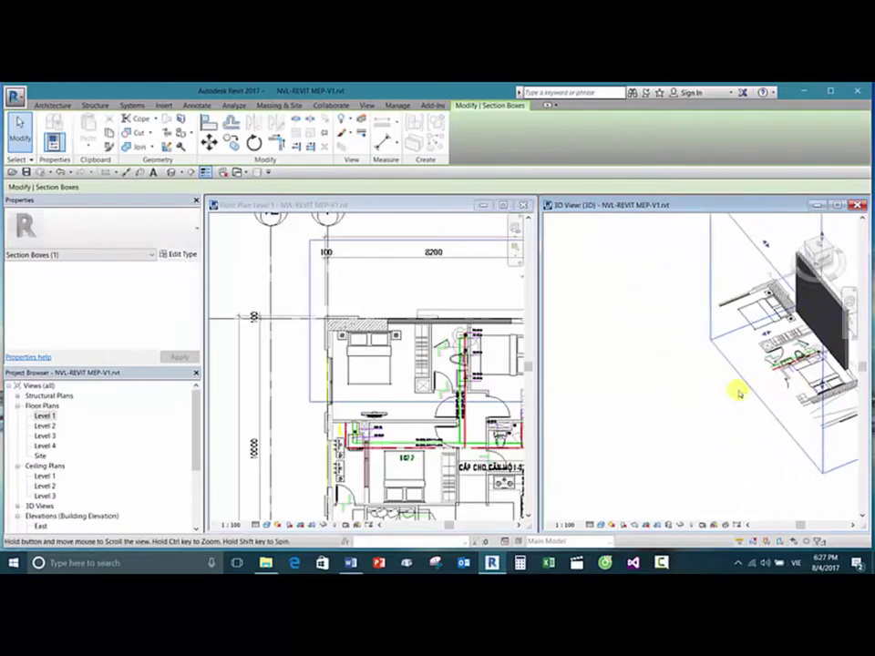
pyautogui.click(816, 246)
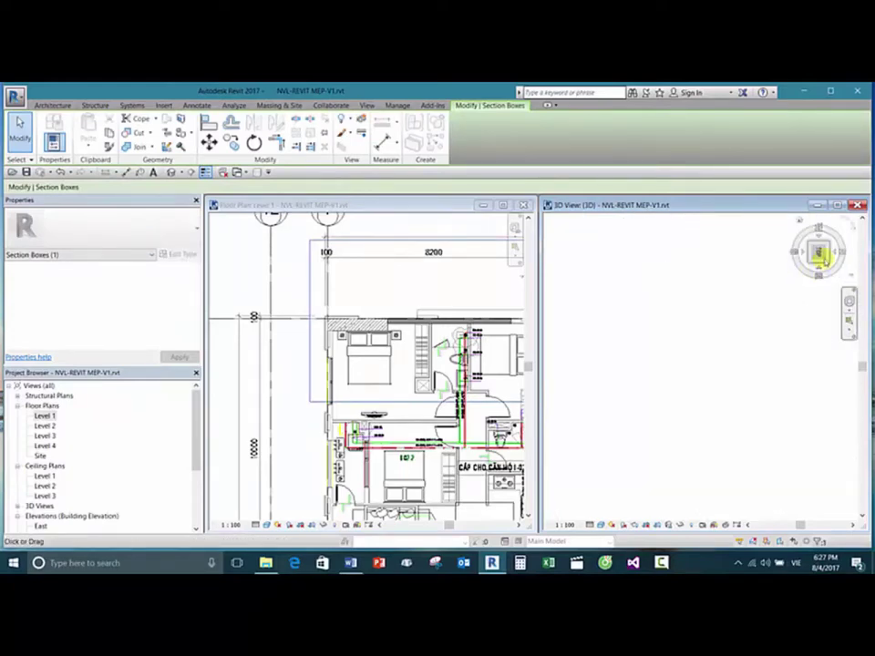
pyautogui.keyDown('shift'); pyautogui.moveTo(854, 203); pyautogui.dragTo(697, 336, button='middle'); pyautogui.keyUp('shift')
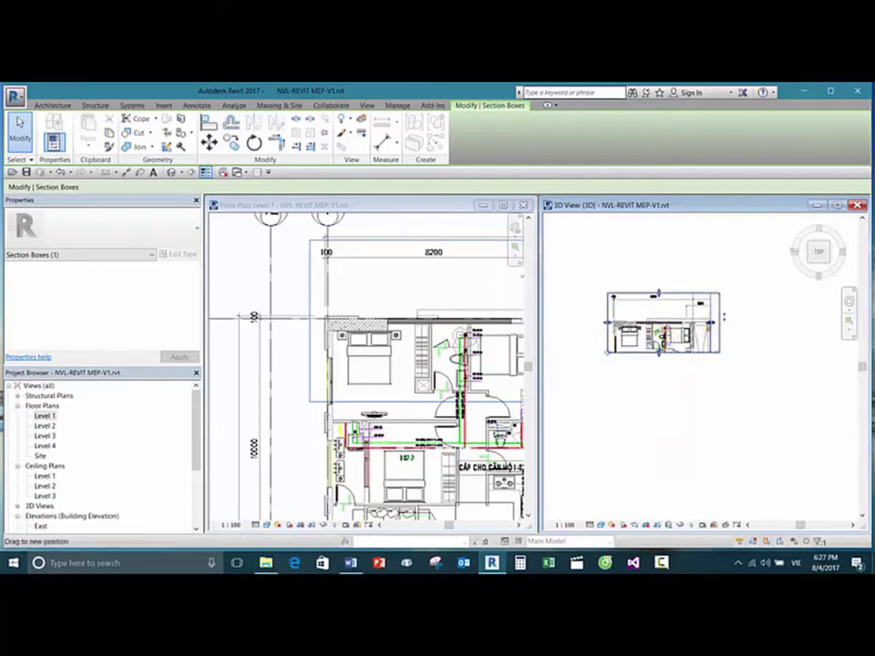
pyautogui.scroll(1, 686, 344)
pyautogui.keyDown('shift'); pyautogui.moveTo(670, 354); pyautogui.dragTo(771, 381, button='middle'); pyautogui.keyUp('shift')
# Step: Extend the section box's top edge to include more of the plan, then activate the floor plan
pyautogui.click(677, 336)
pyautogui.press('Escape')
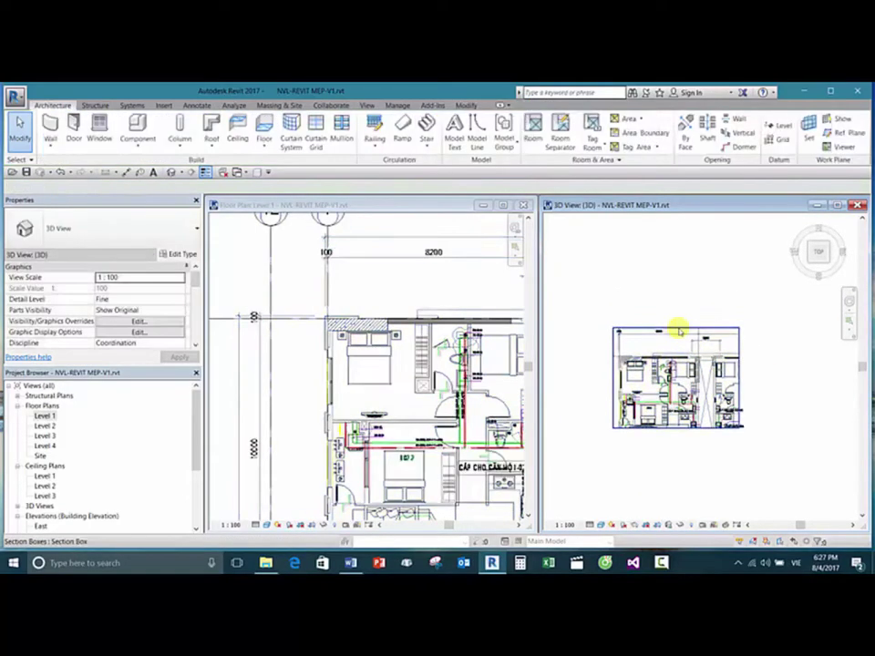
pyautogui.click(675, 330)
pyautogui.moveTo(675, 330); pyautogui.dragTo(676, 278)
pyautogui.click(781, 303)
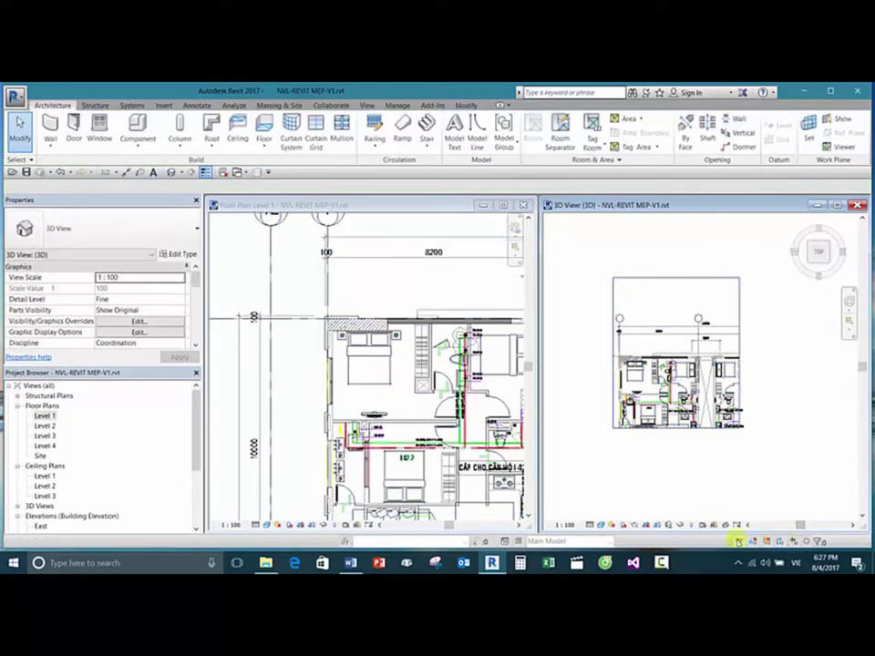
pyautogui.click(753, 440)
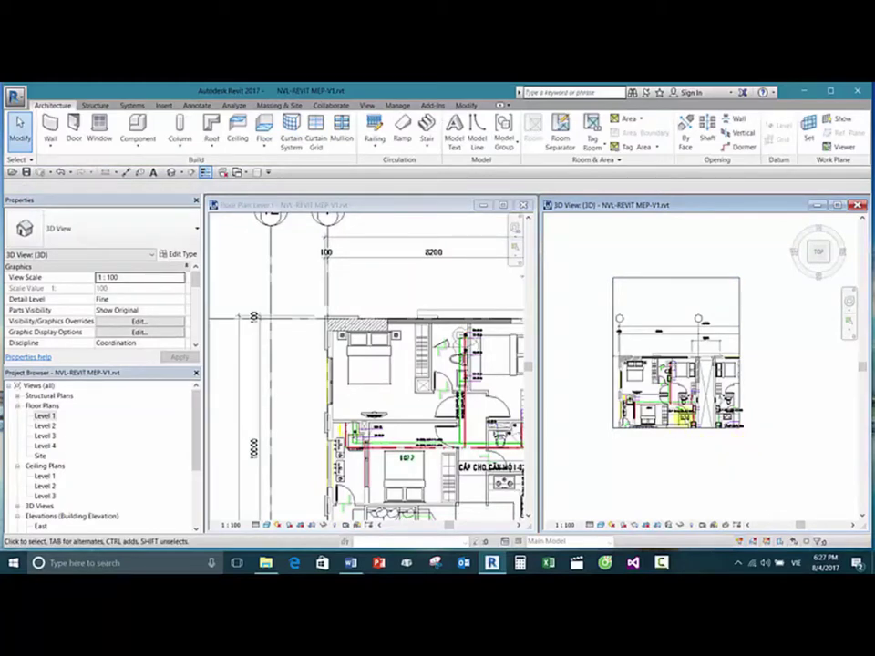
pyautogui.click(467, 294)
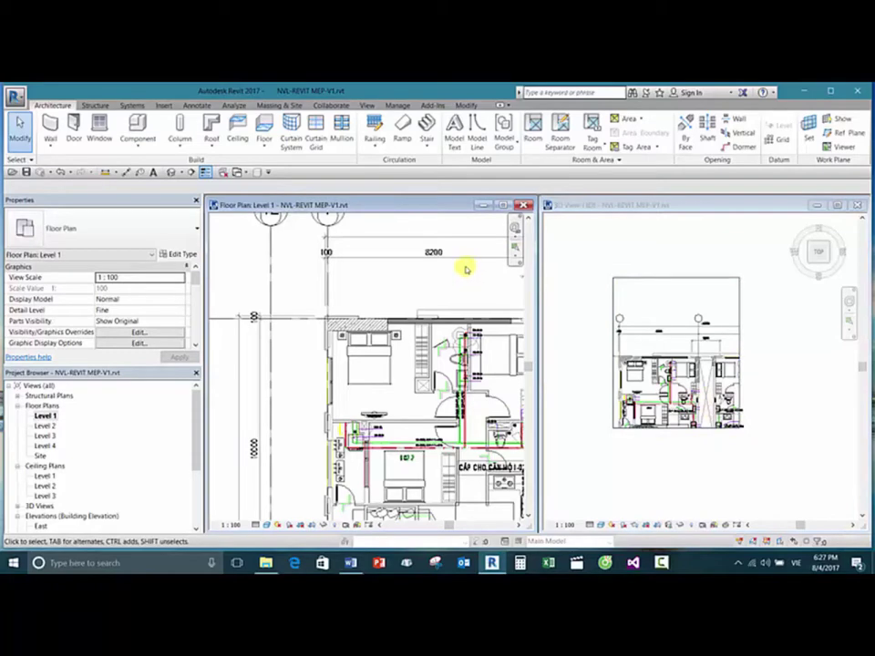
# Step: Maximize the Level 1 plan and drag the top wall's end along its length
pyautogui.click(502, 205)
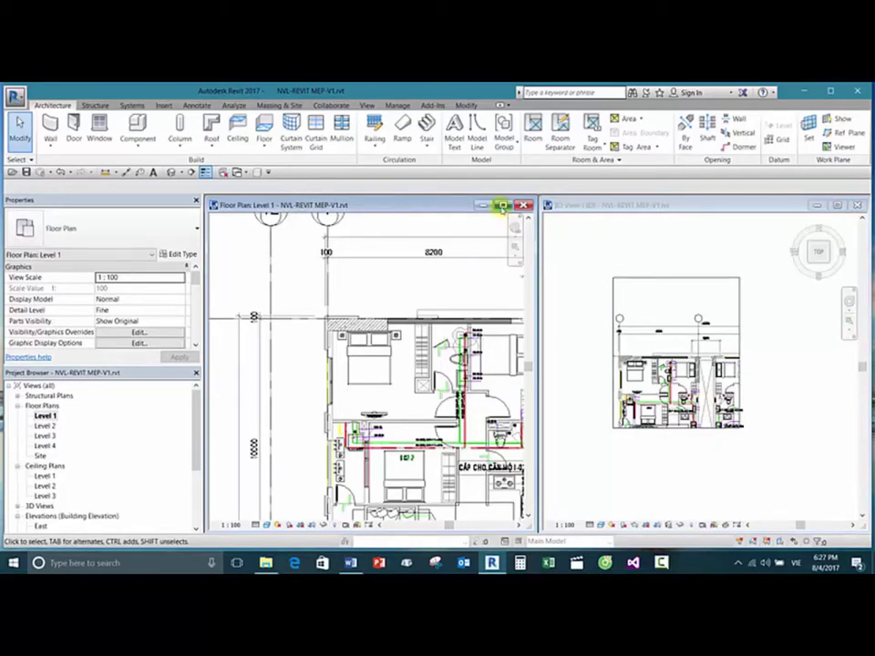
pyautogui.scroll(5, 486, 315)
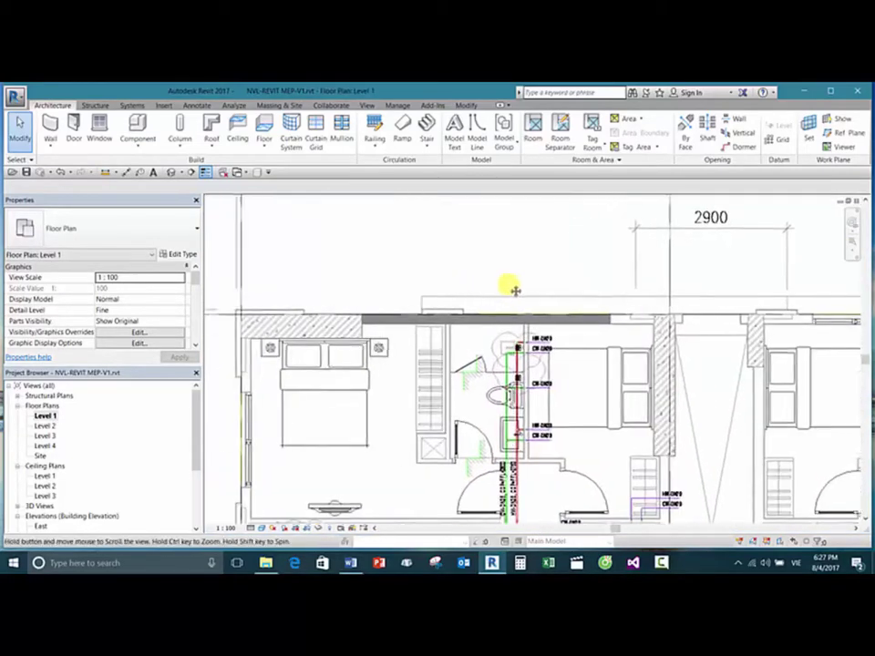
pyautogui.click(477, 319)
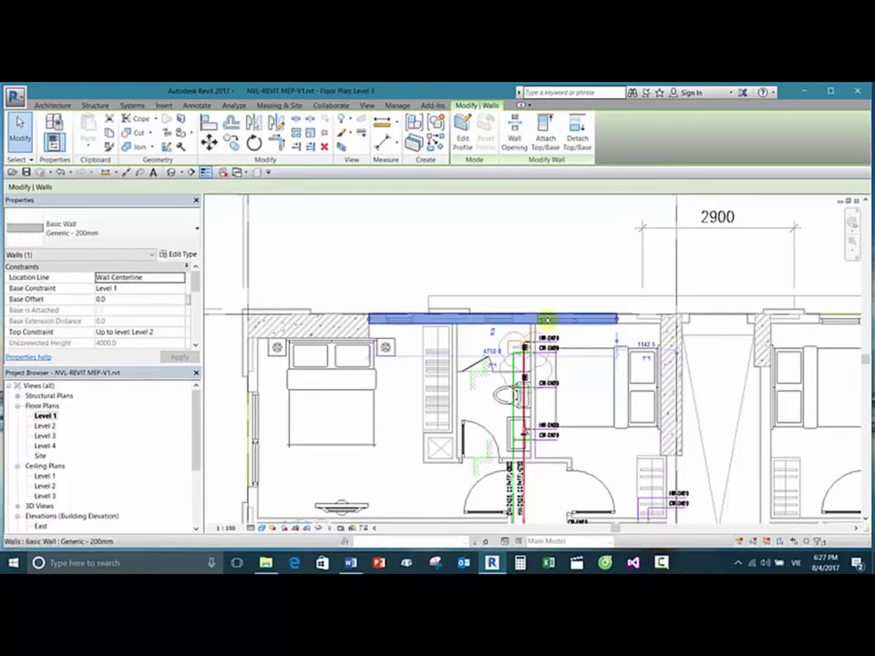
pyautogui.scroll(4, 574, 337)
pyautogui.moveTo(688, 354); pyautogui.dragTo(656, 332, button='middle')
pyautogui.moveTo(655, 331); pyautogui.dragTo(760, 328)
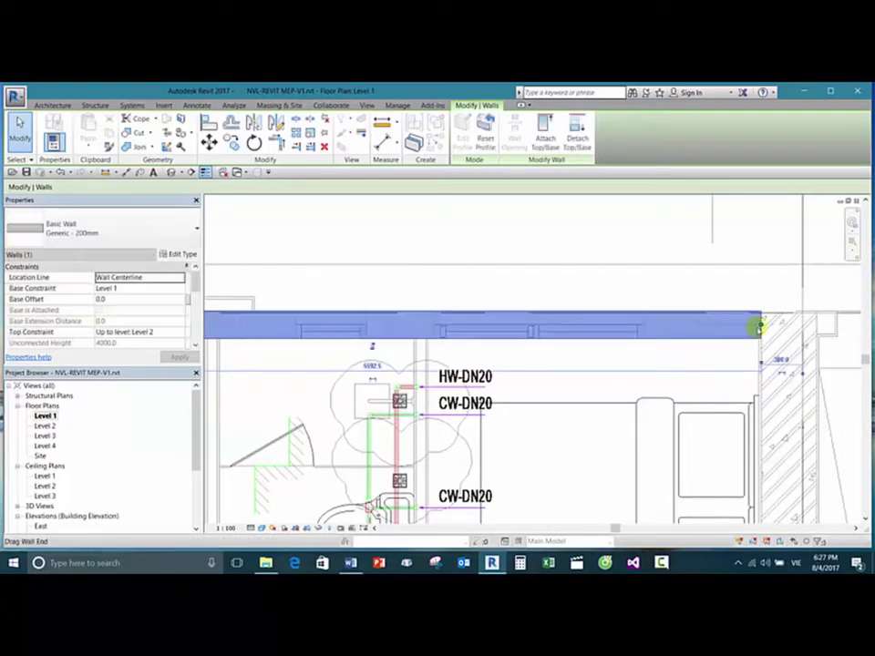
pyautogui.click(654, 299)
# Step: Reselect the top wall, then pan around the Level 1 plan
pyautogui.scroll(-2, 658, 294)
pyautogui.click(507, 321)
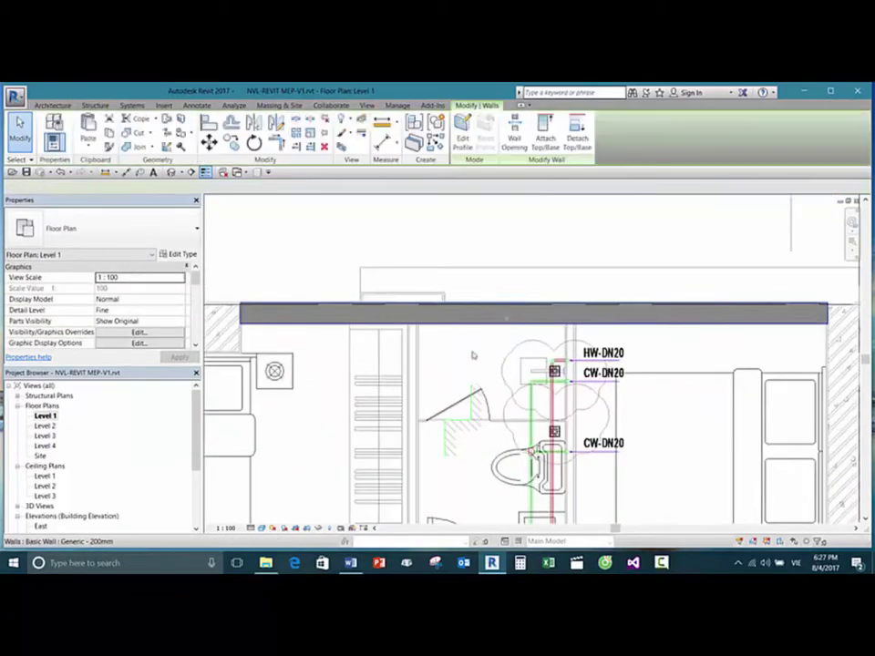
pyautogui.scroll(3, 524, 332)
pyautogui.moveTo(555, 313); pyautogui.dragTo(629, 332, button='middle')
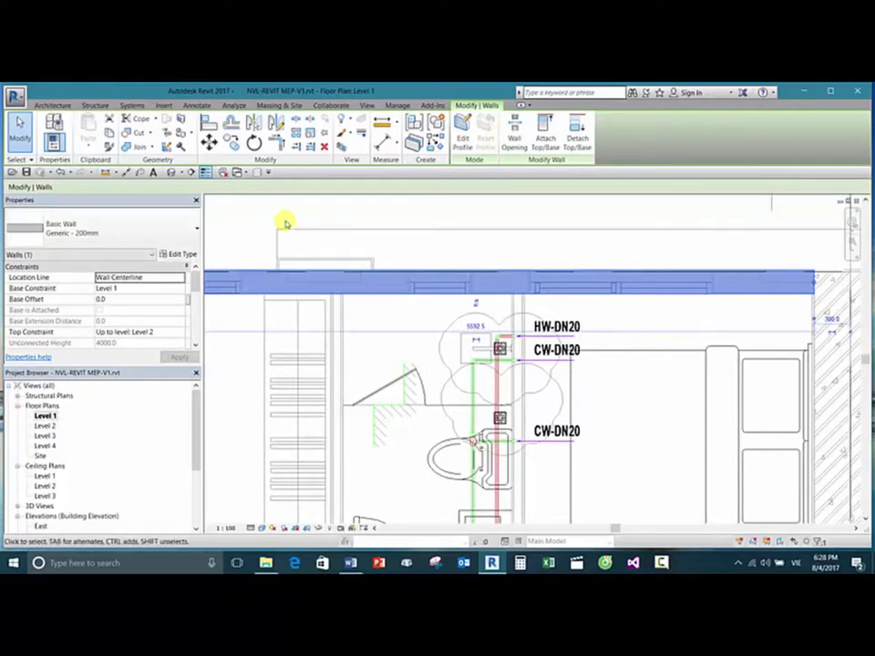
pyautogui.click(318, 219)
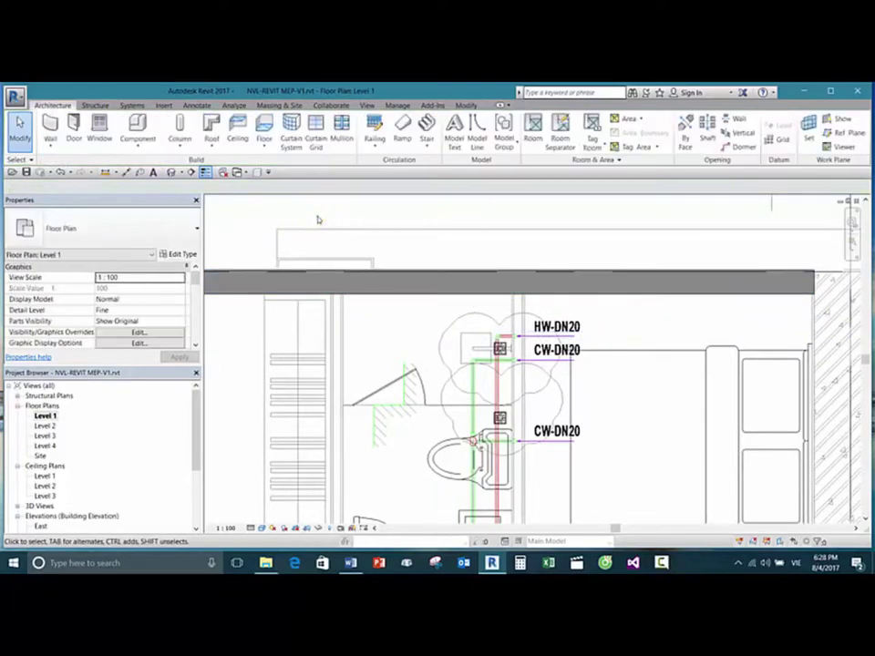
pyautogui.moveTo(330, 220); pyautogui.dragTo(350, 217, button='middle')
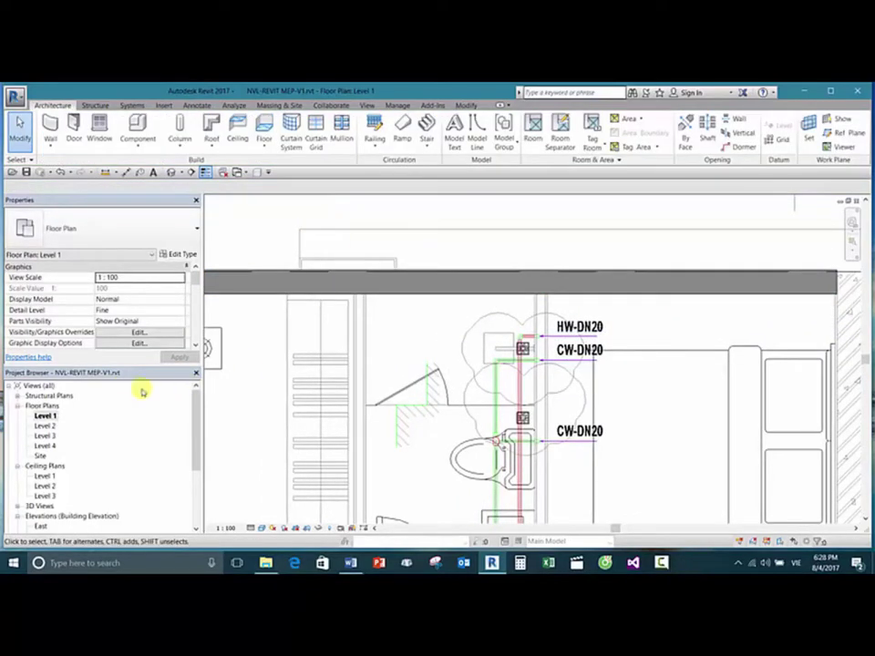
pyautogui.click(43, 415)
pyautogui.moveTo(446, 336); pyautogui.dragTo(584, 349, button='middle')
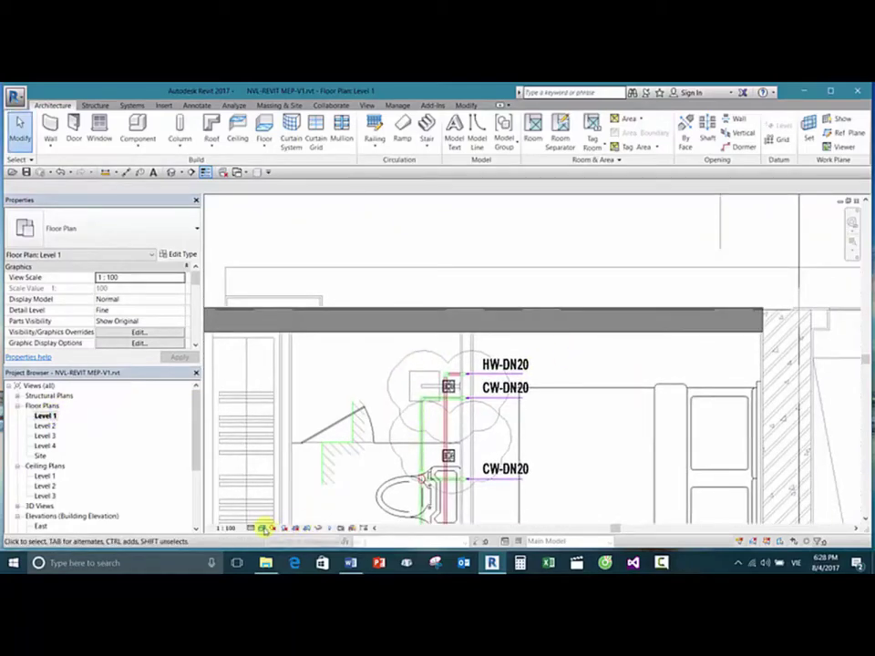
# Step: Switch the plan to Wireframe so the drawing's window openings show through the top wall
pyautogui.click(263, 528)
pyautogui.click(284, 460)
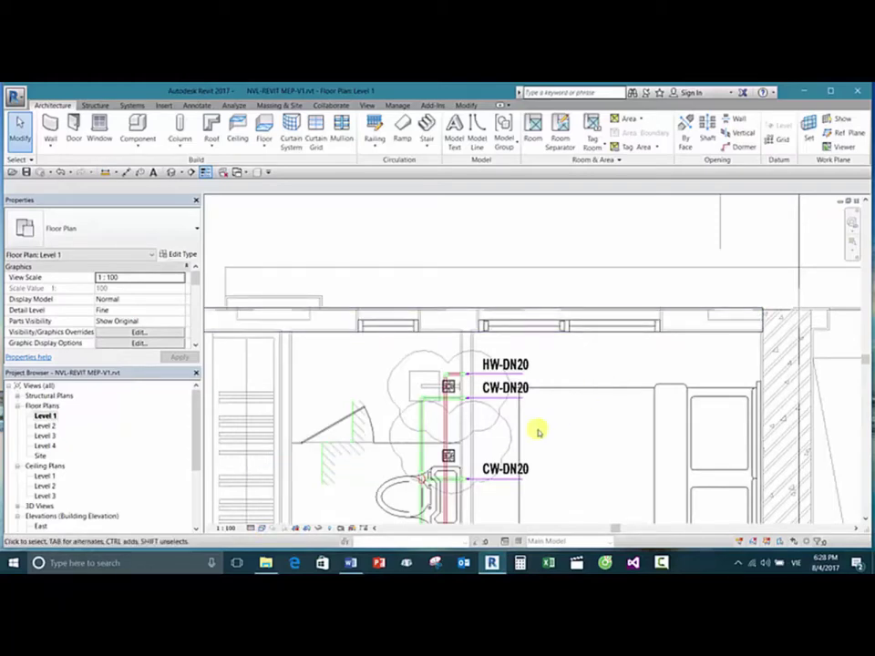
pyautogui.scroll(2, 576, 334)
pyautogui.moveTo(594, 373); pyautogui.dragTo(533, 342, button='middle')
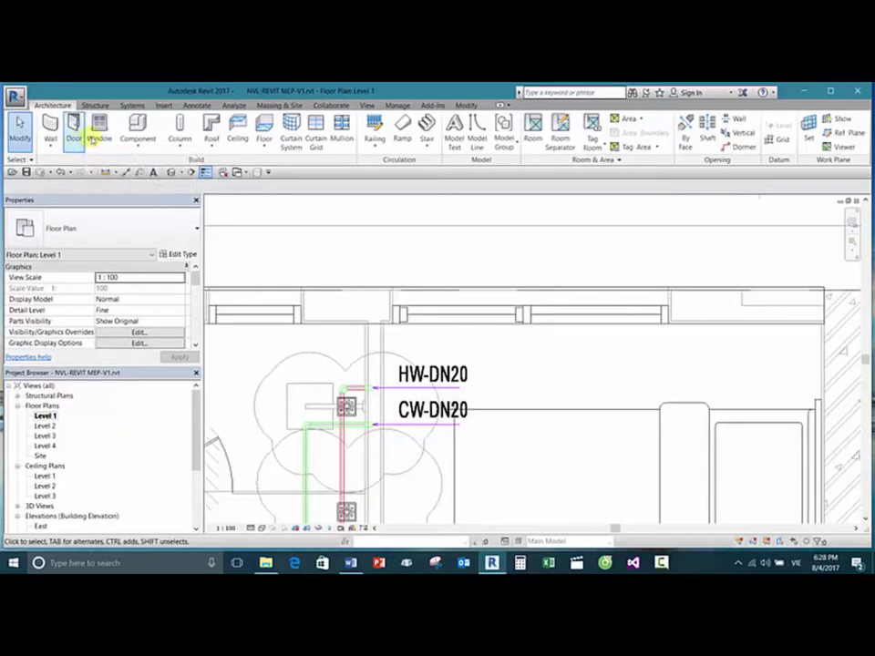
# Step: Start the Window tool and look over the available window types
pyautogui.click(99, 137)
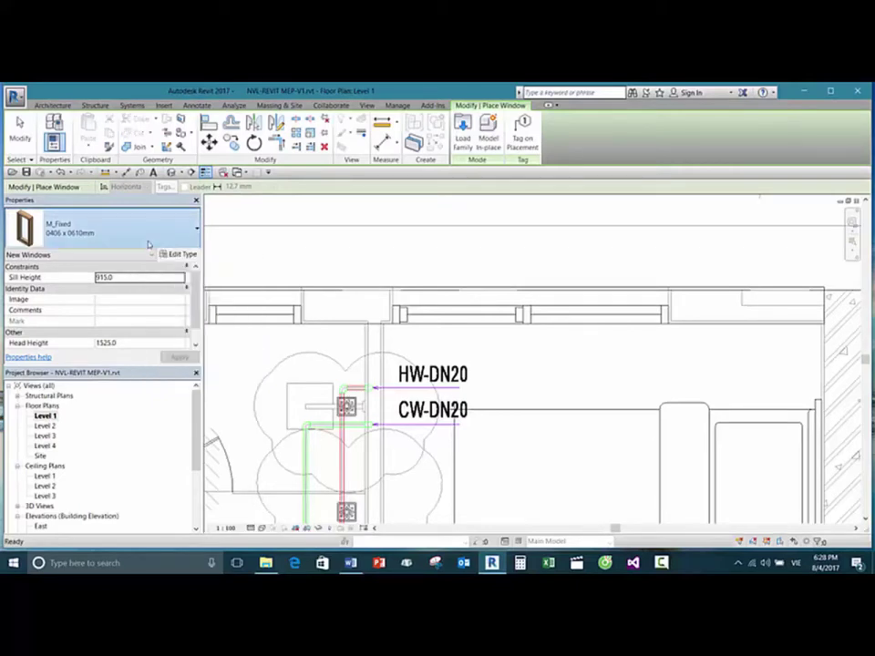
pyautogui.click(149, 241)
pyautogui.click(150, 241)
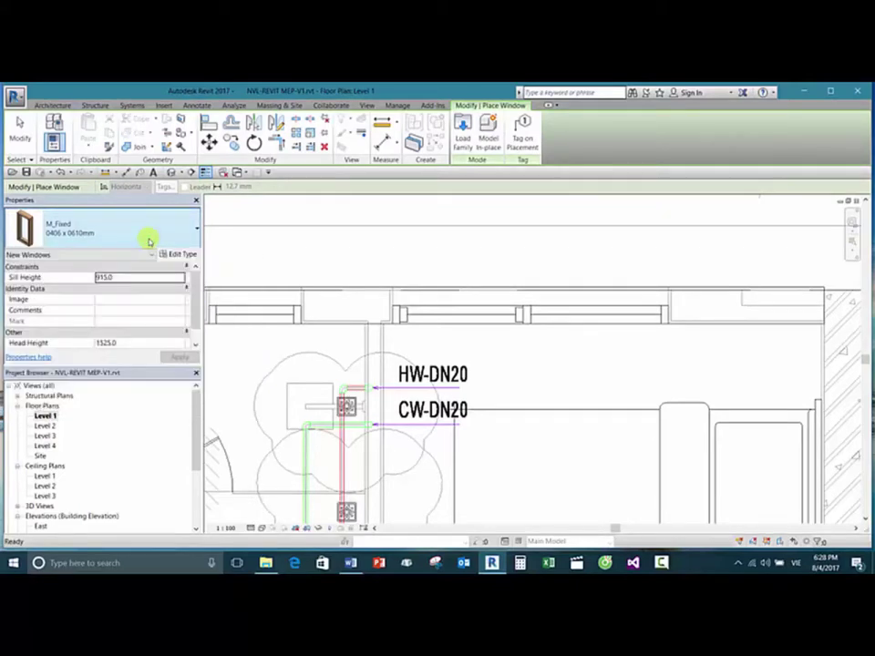
# Step: Open the Load Family dialog and browse into the Windows family folder
pyautogui.click(463, 132)
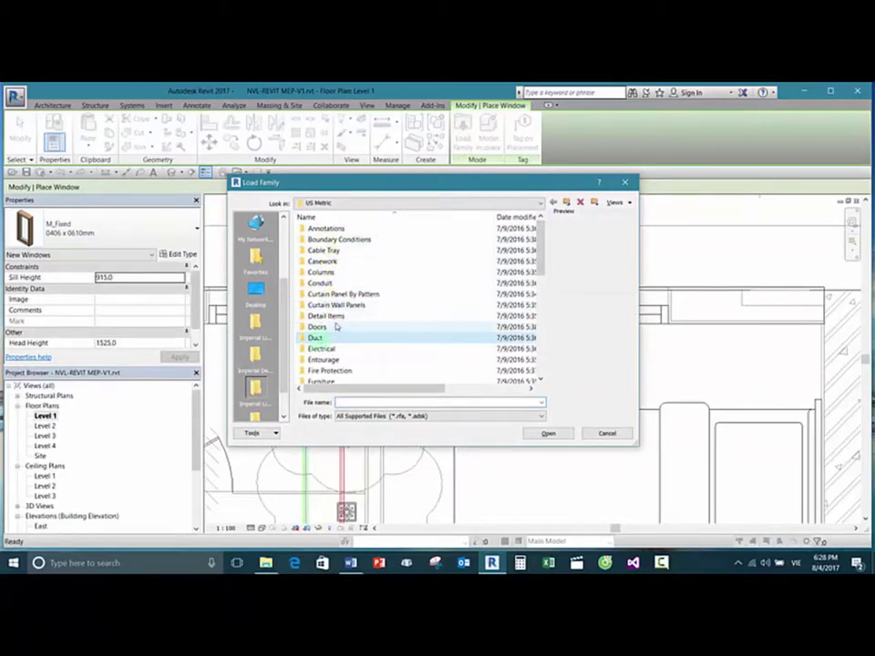
pyautogui.scroll(-5, 334, 328)
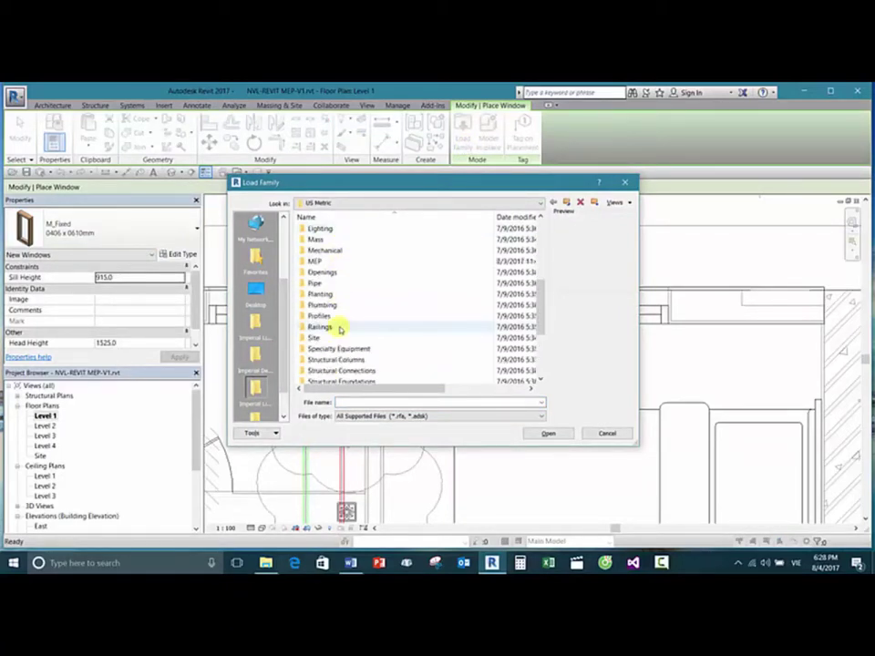
pyautogui.scroll(-4, 340, 329)
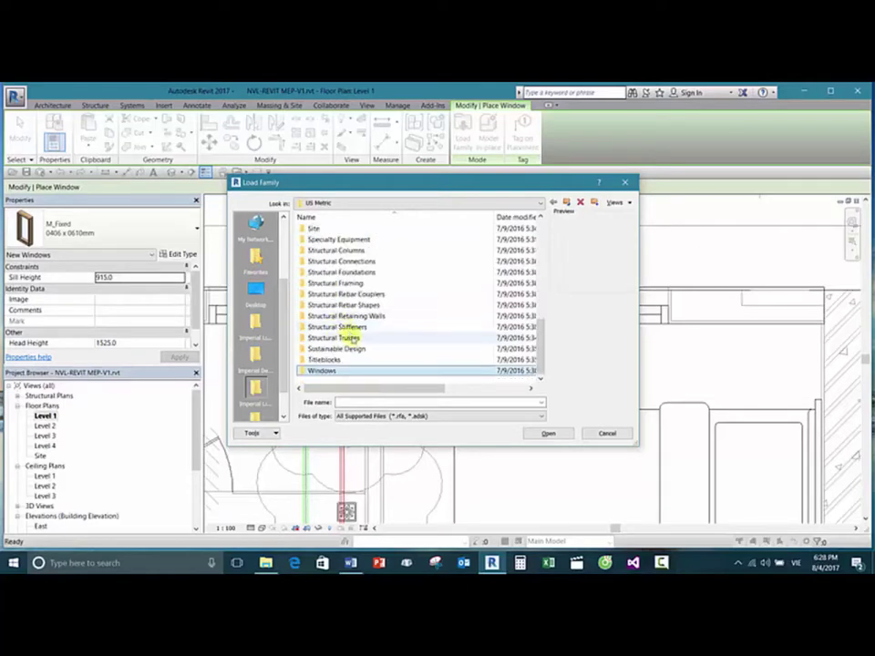
pyautogui.doubleClick(333, 370)
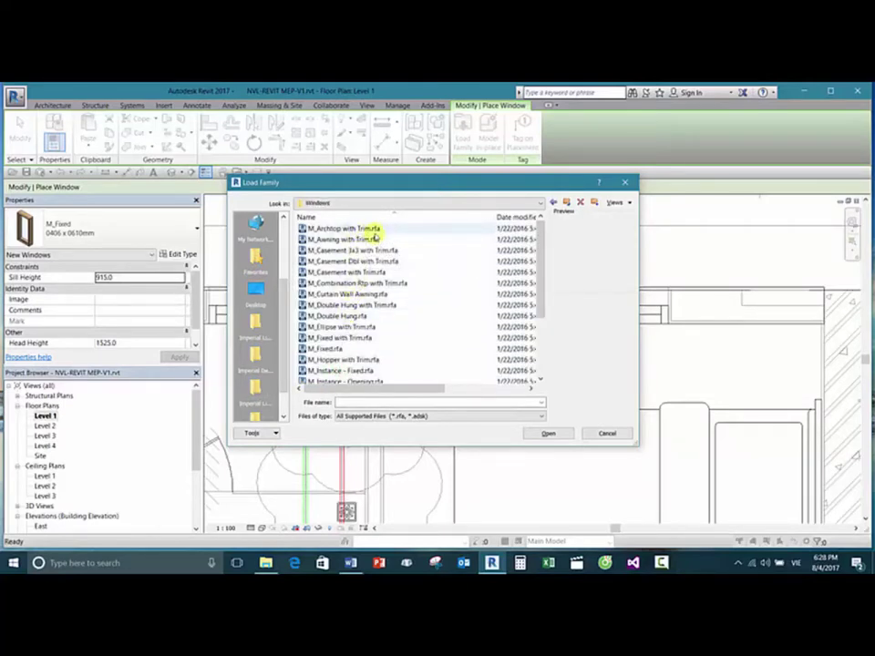
pyautogui.scroll(-3, 361, 288)
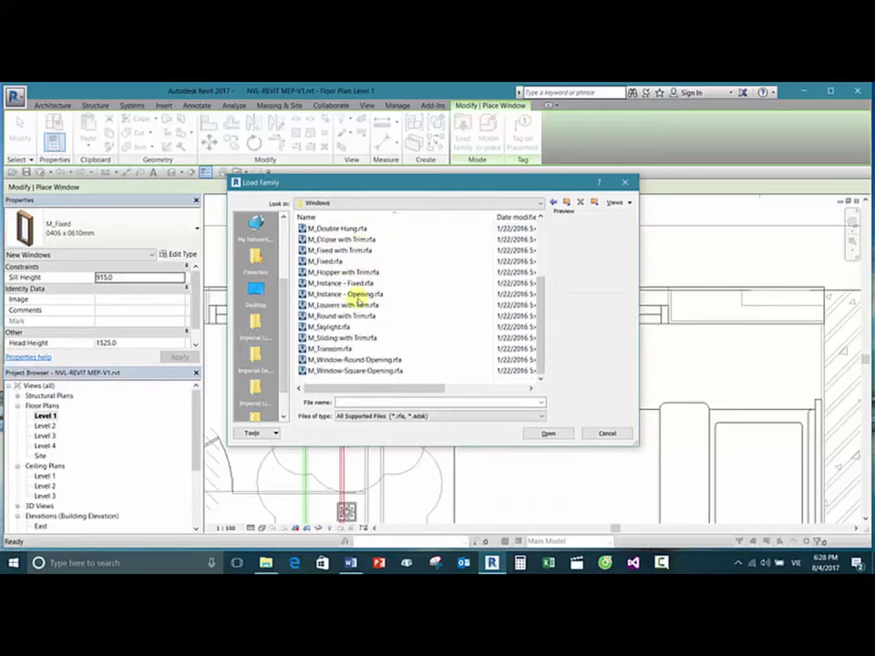
pyautogui.scroll(2, 352, 292)
# Step: Preview several casement families and load M_Casement 3x3 with Trim
pyautogui.click(333, 284)
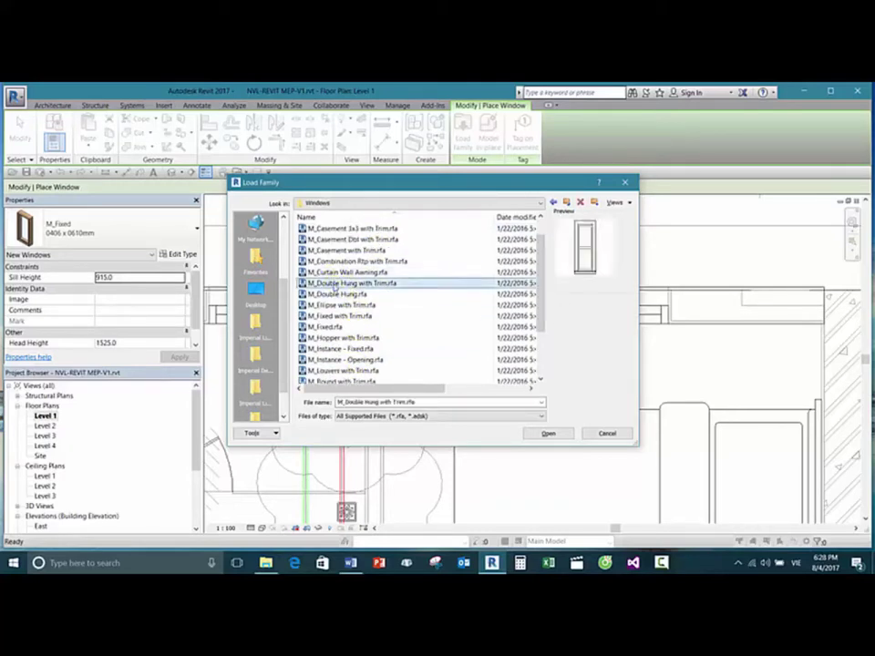
pyautogui.click(340, 271)
pyautogui.click(341, 261)
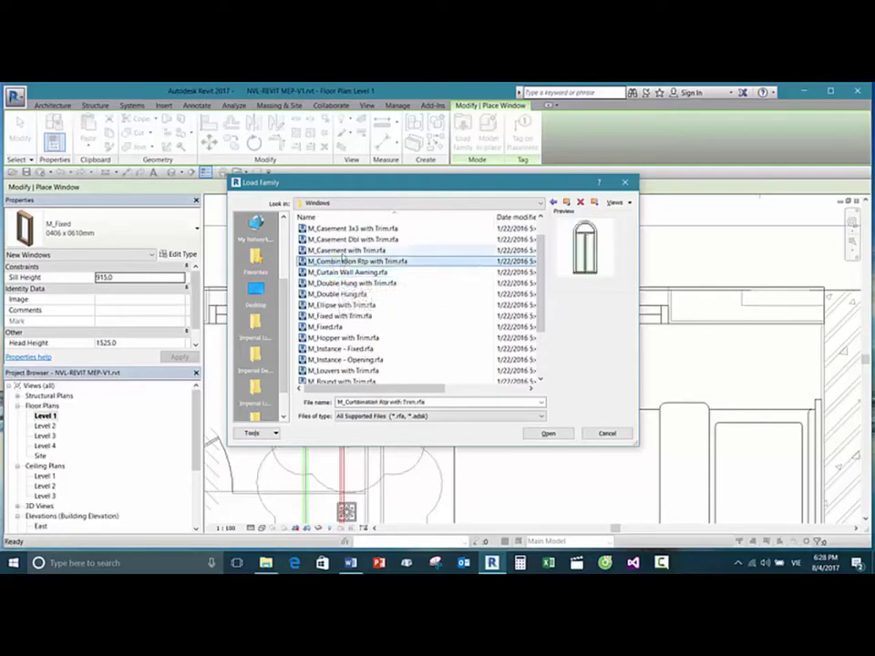
pyautogui.click(345, 250)
pyautogui.click(348, 239)
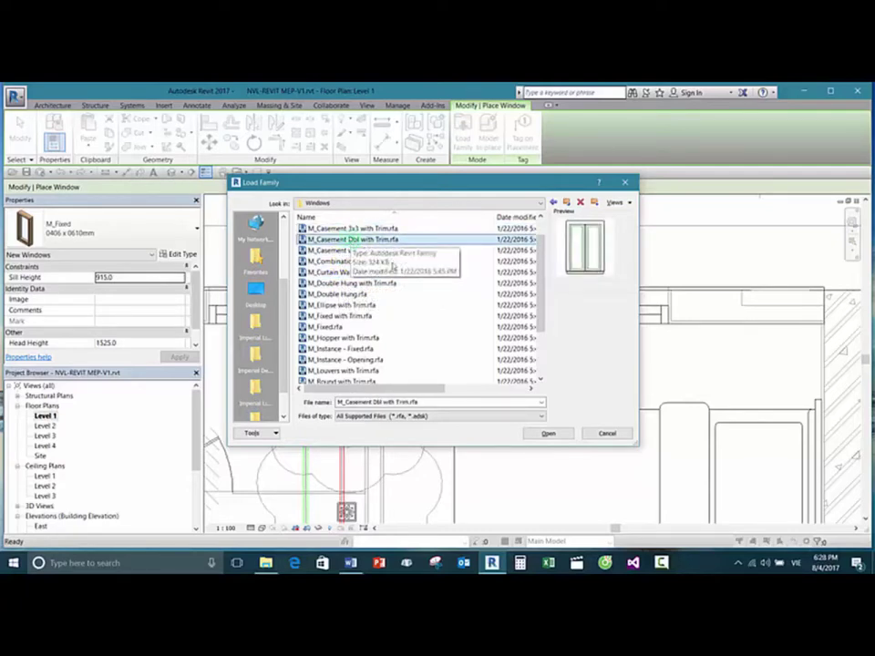
pyautogui.click(360, 227)
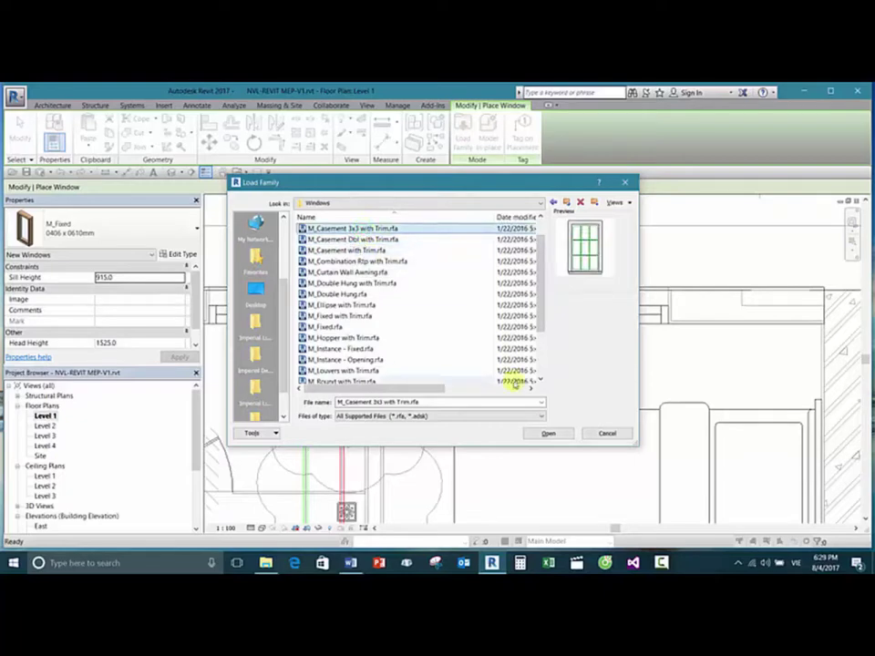
pyautogui.click(548, 433)
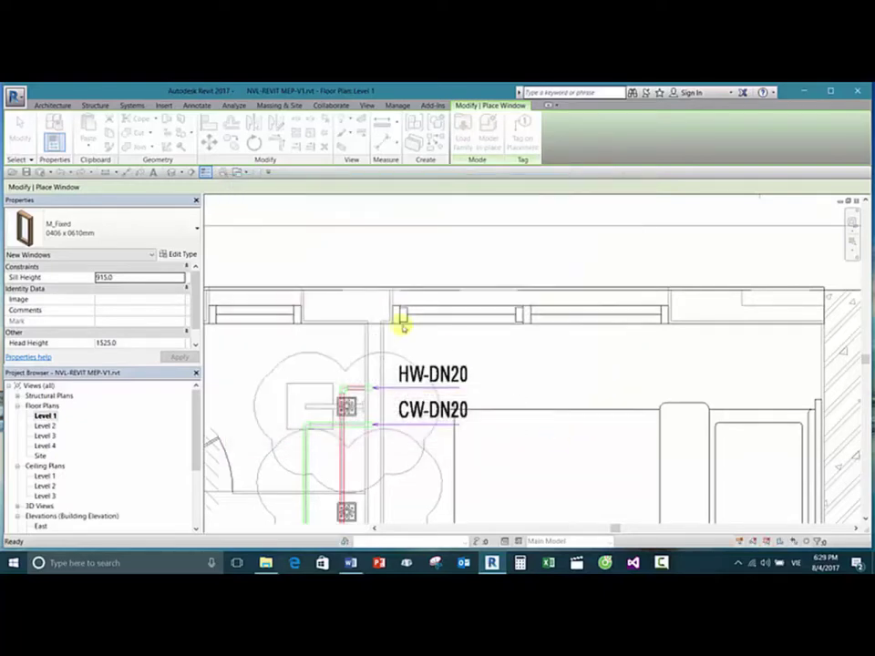
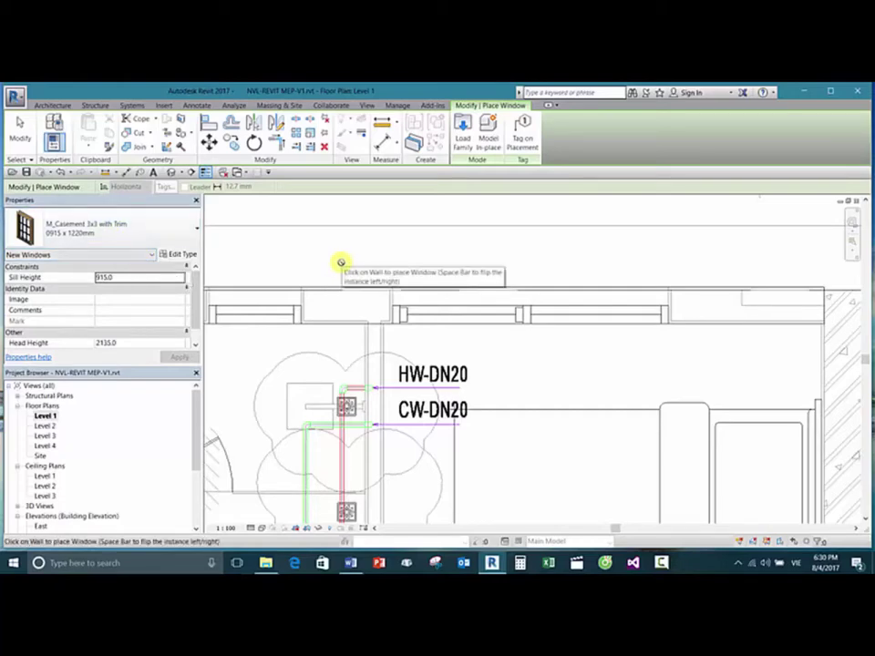
# Step: Restart the Window tool, review the available window types, and open Load Family
pyautogui.press('Escape')
pyautogui.press('Escape')
pyautogui.scroll(-2, 342, 263)
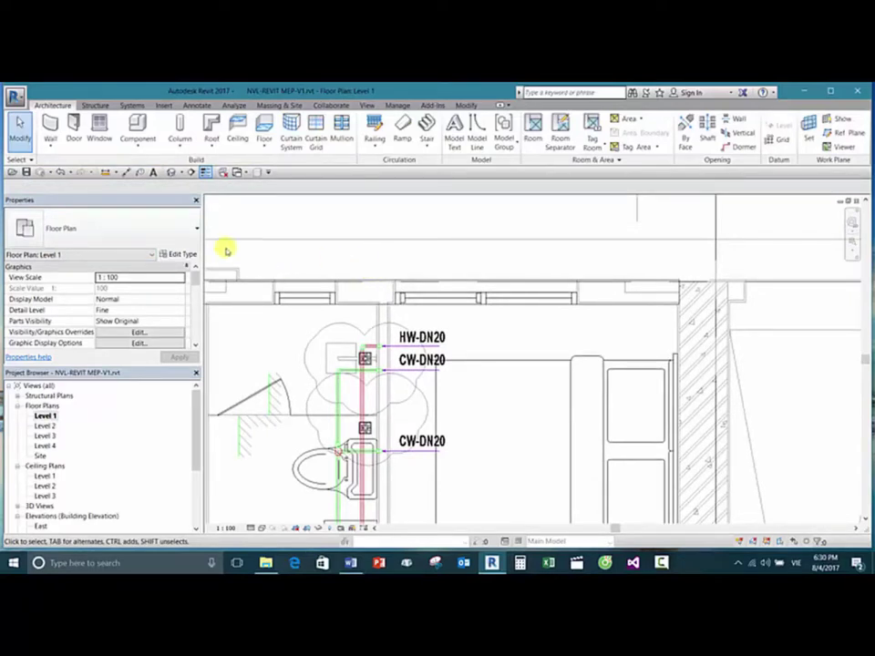
pyautogui.click(108, 142)
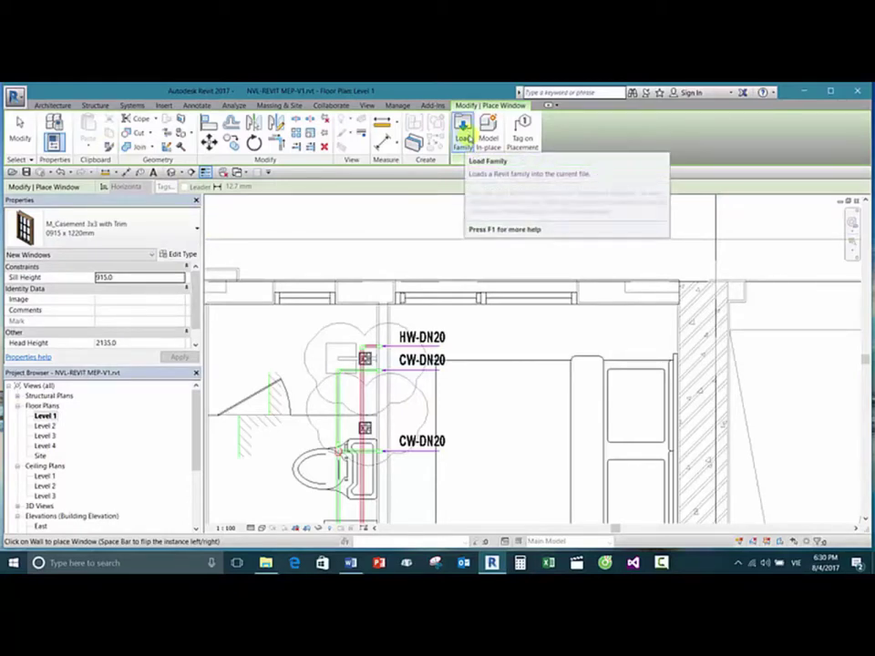
pyautogui.click(147, 230)
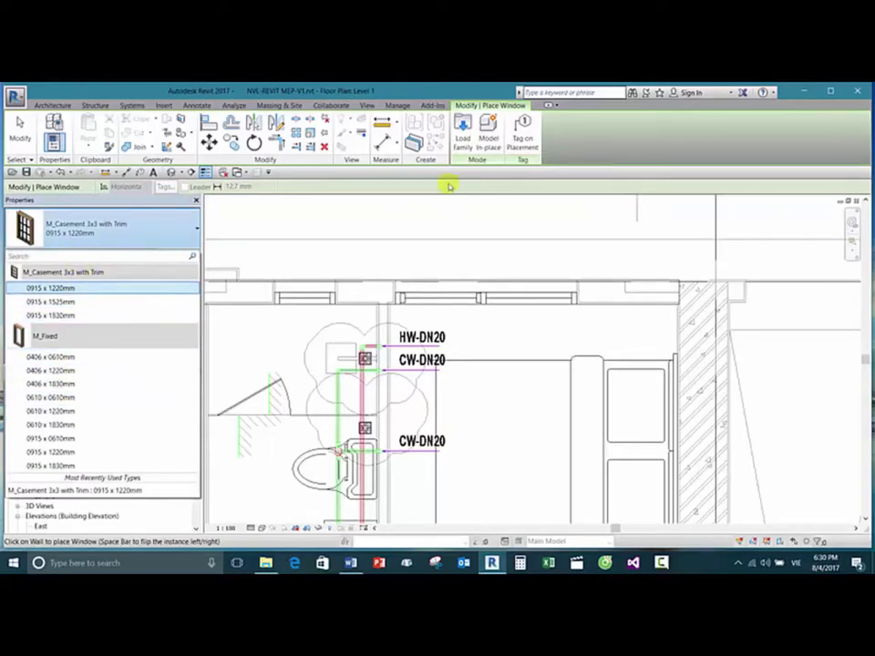
pyautogui.click(463, 123)
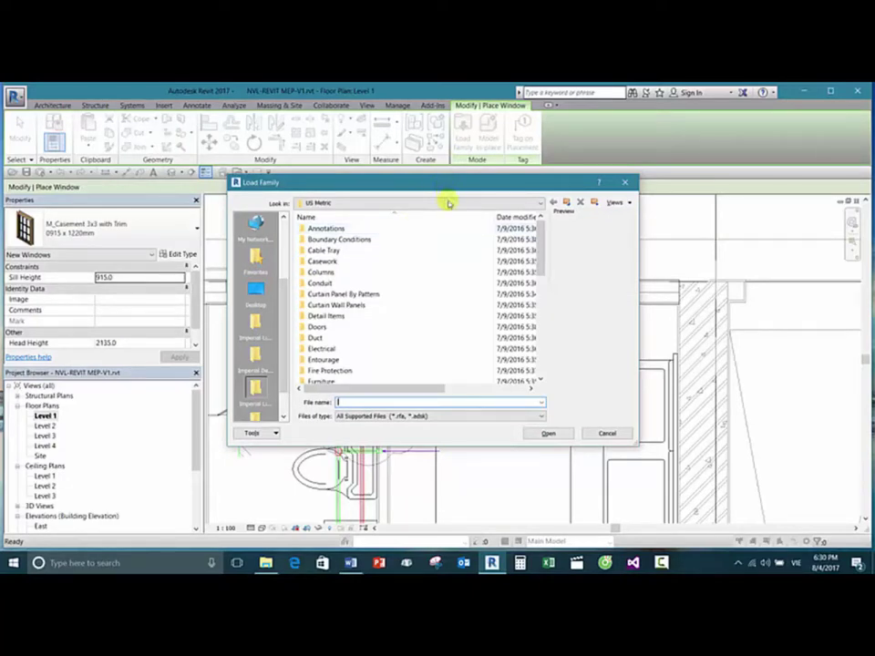
# Step: Browse to the Libraries > US Metric > Windows family folder
pyautogui.click(448, 203)
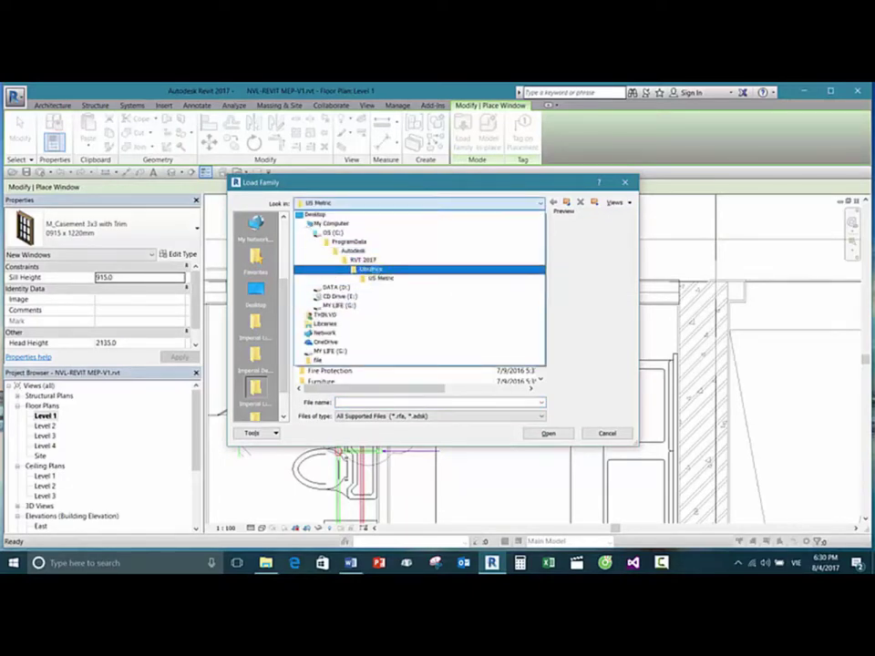
pyautogui.click(370, 270)
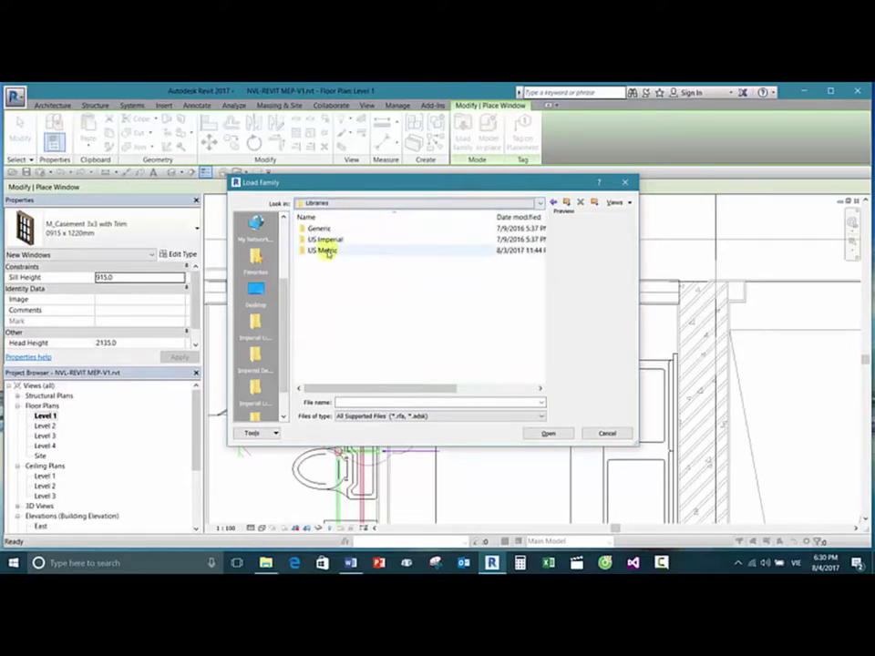
pyautogui.doubleClick(325, 251)
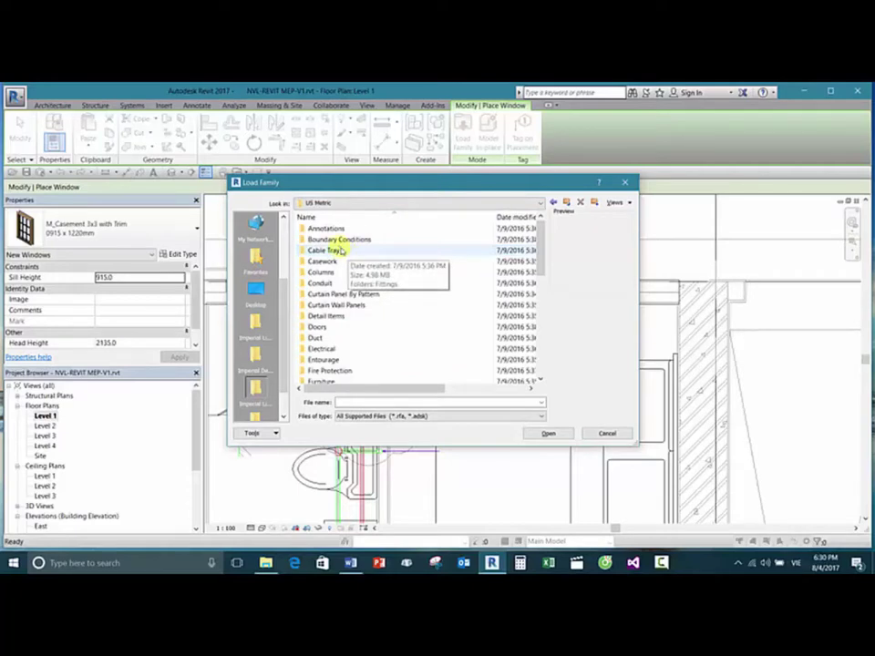
pyautogui.scroll(-4, 360, 301)
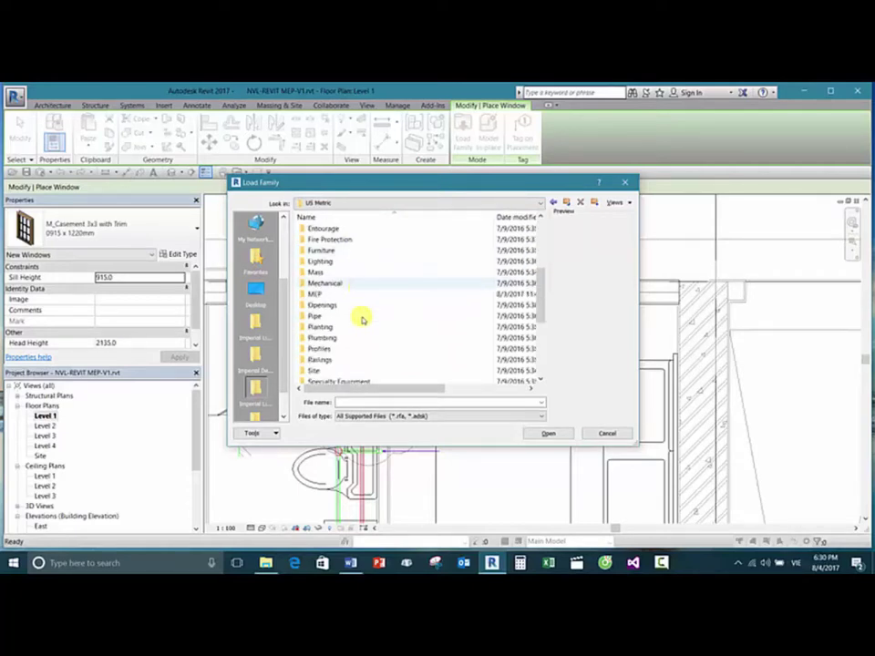
pyautogui.scroll(-5, 362, 319)
pyautogui.doubleClick(321, 370)
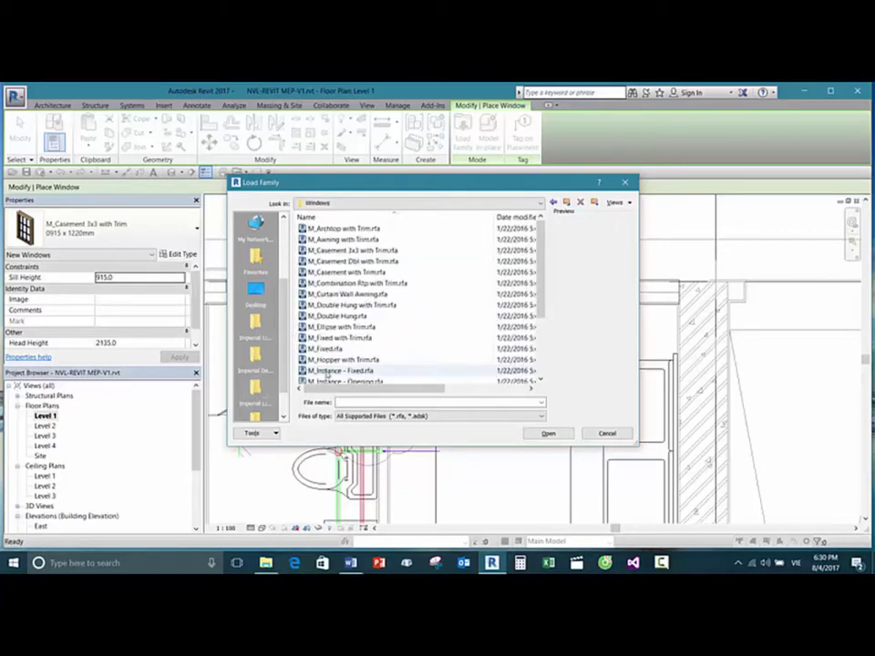
# Step: Compare window previews, then load M_Casement Dbl with Trim.rfa
pyautogui.click(365, 230)
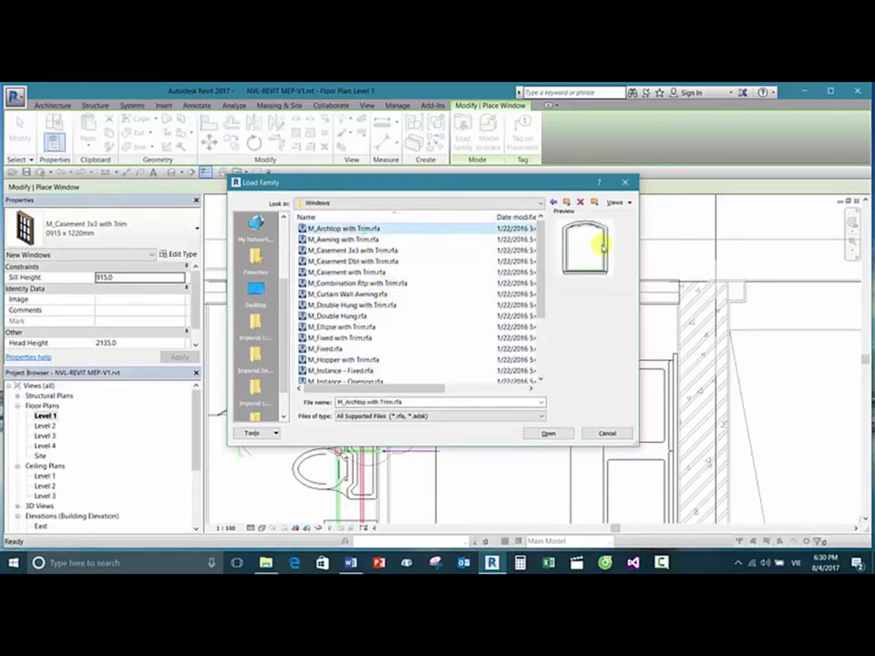
pyautogui.click(366, 239)
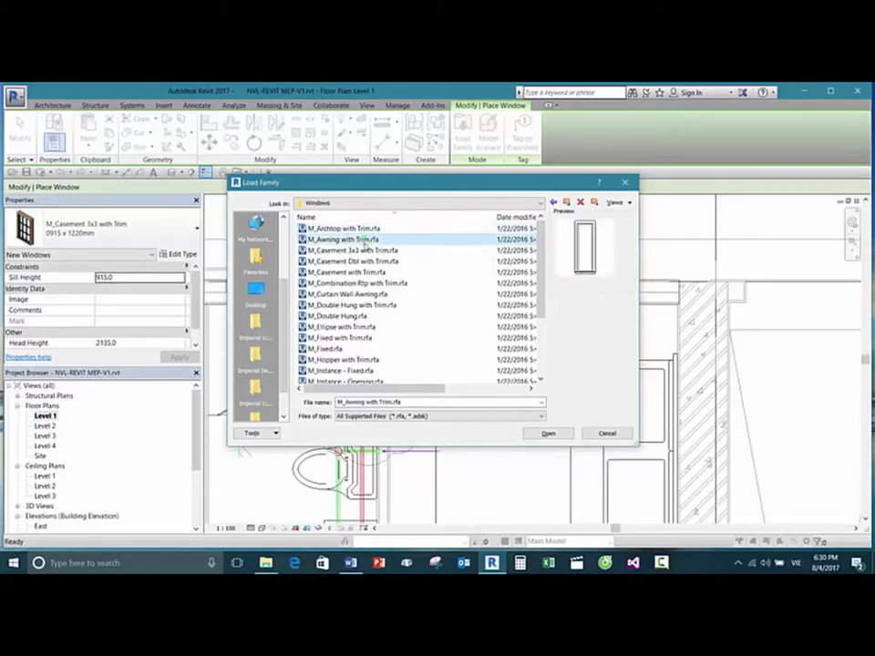
pyautogui.click(365, 249)
pyautogui.click(364, 261)
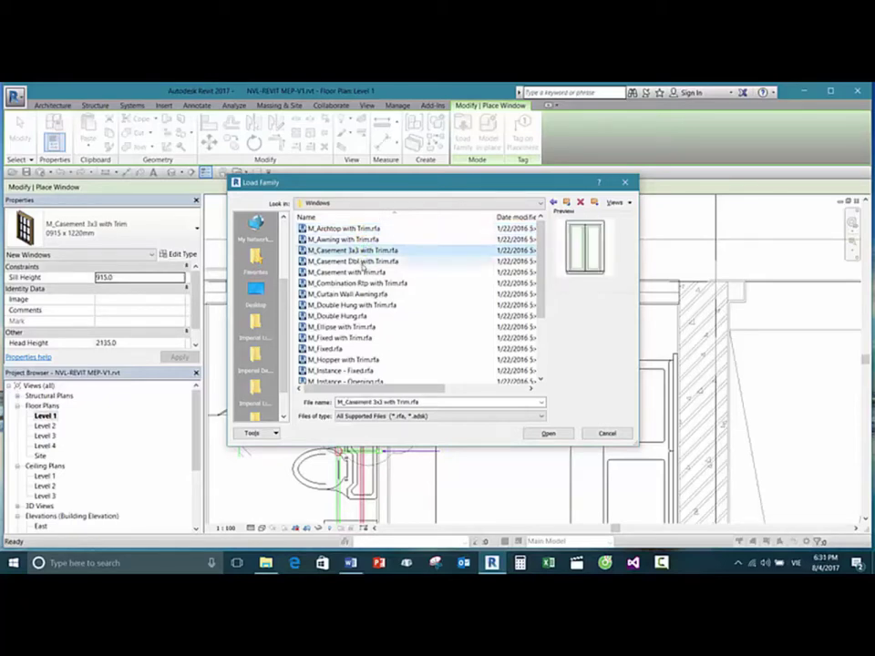
pyautogui.click(363, 271)
pyautogui.click(361, 261)
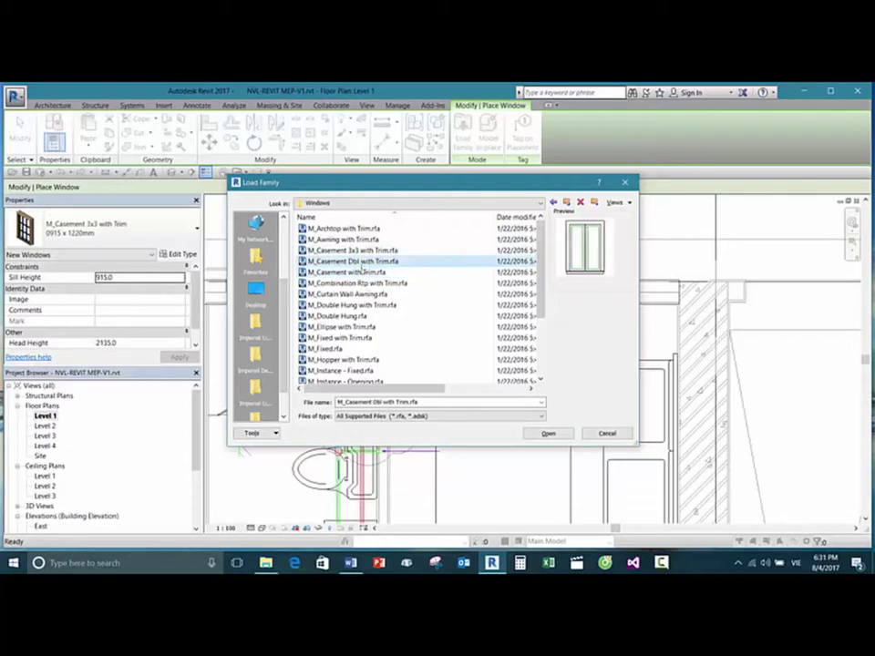
pyautogui.click(361, 283)
pyautogui.click(356, 293)
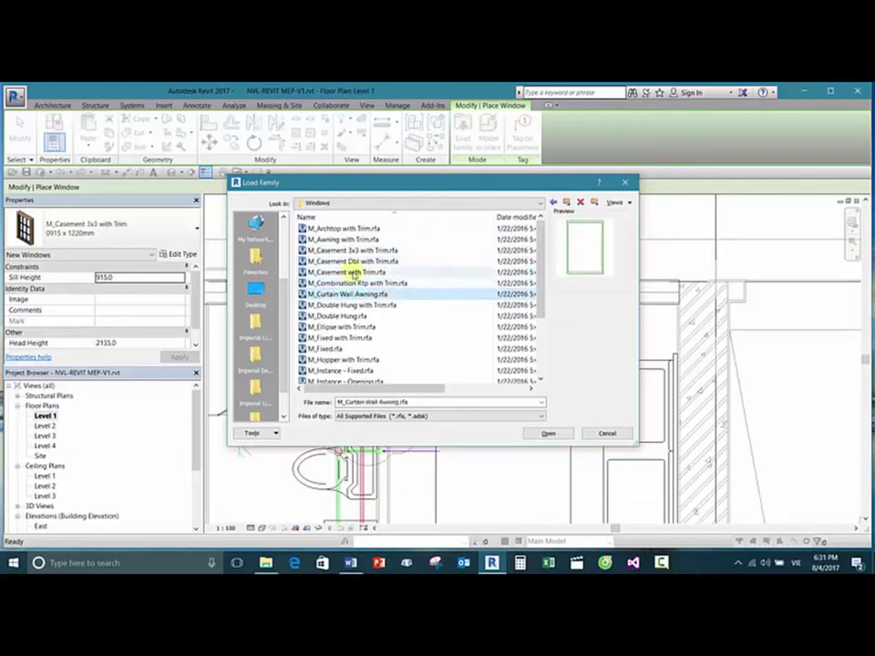
pyautogui.click(357, 272)
pyautogui.click(357, 261)
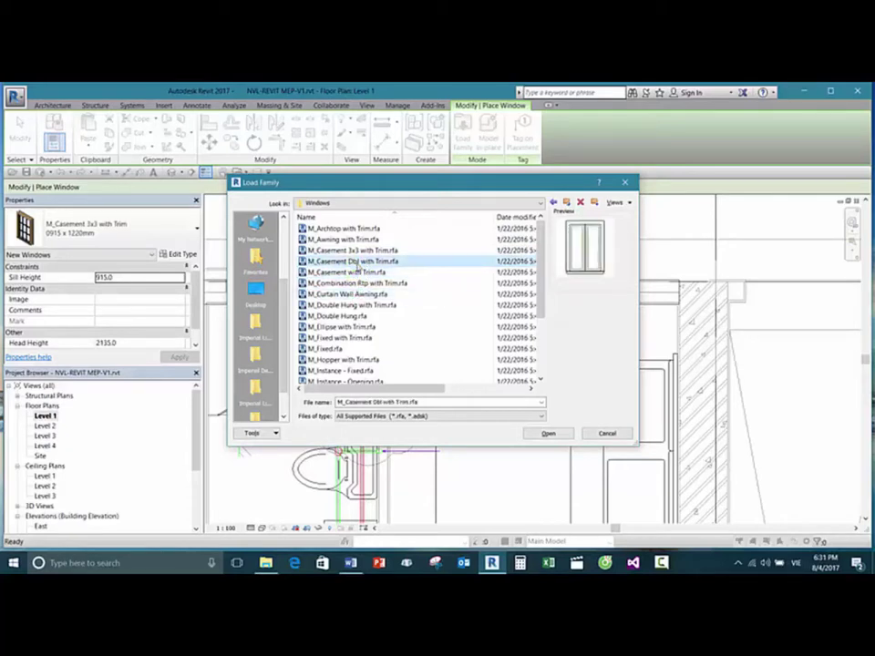
pyautogui.click(553, 435)
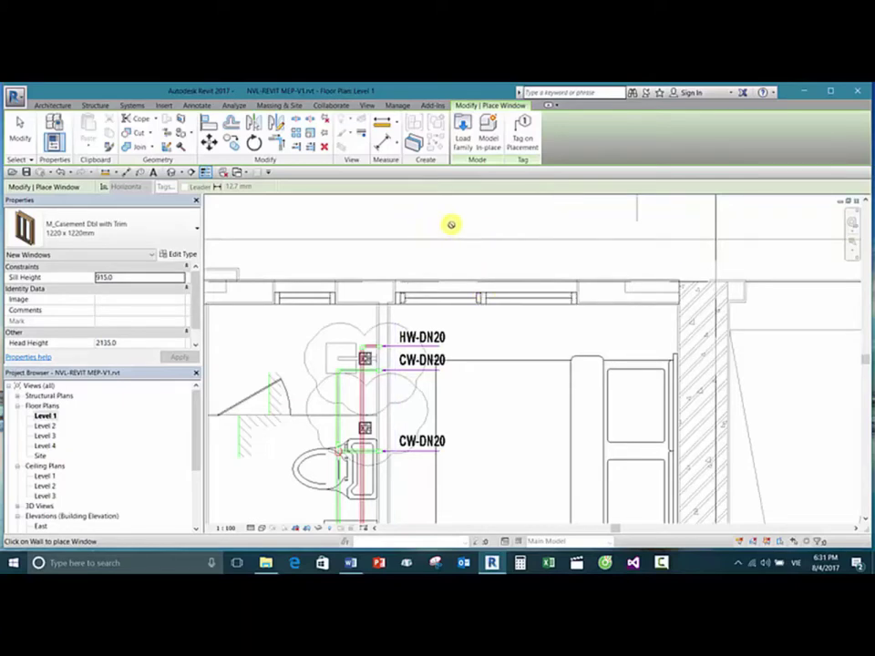
# Step: Place one M_Casement Dbl with Trim 1220 x 1220mm window in the top wall
pyautogui.click(482, 287)
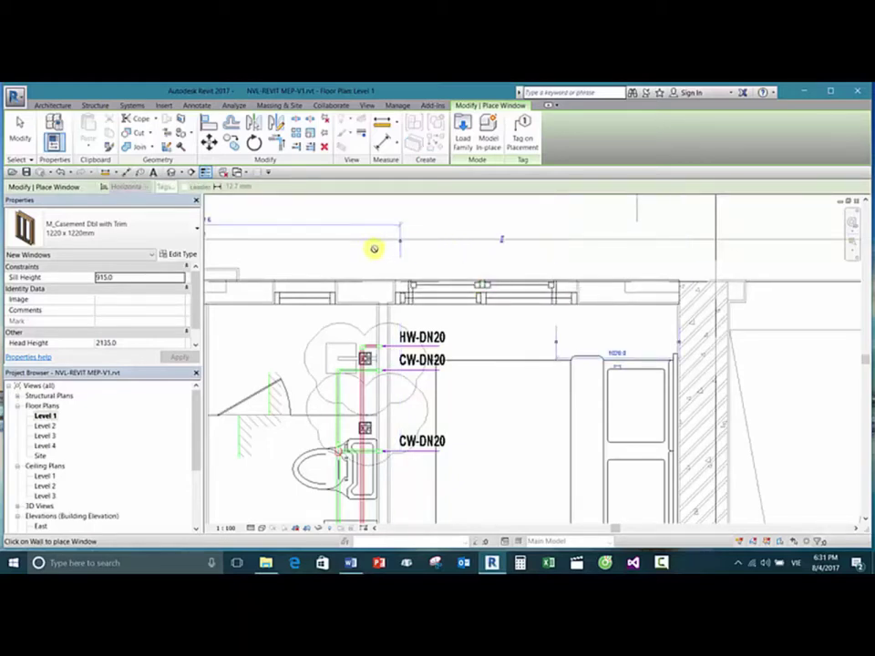
pyautogui.press('Escape')
pyautogui.press('Escape')
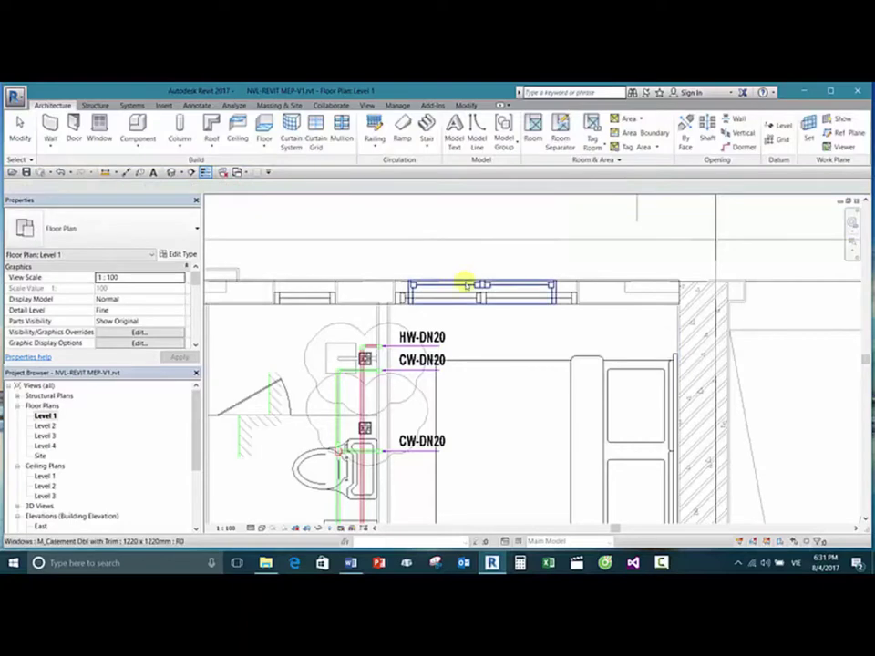
# Step: Select the window and try the 0915 x 1525mm and 0915 x 1220mm casement sizes
pyautogui.click(387, 298)
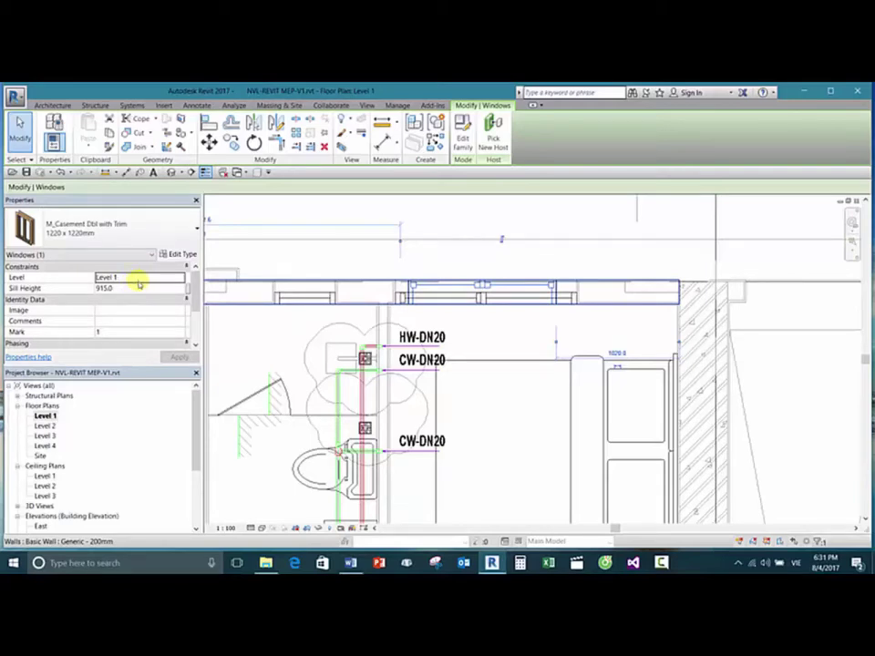
pyautogui.click(453, 262)
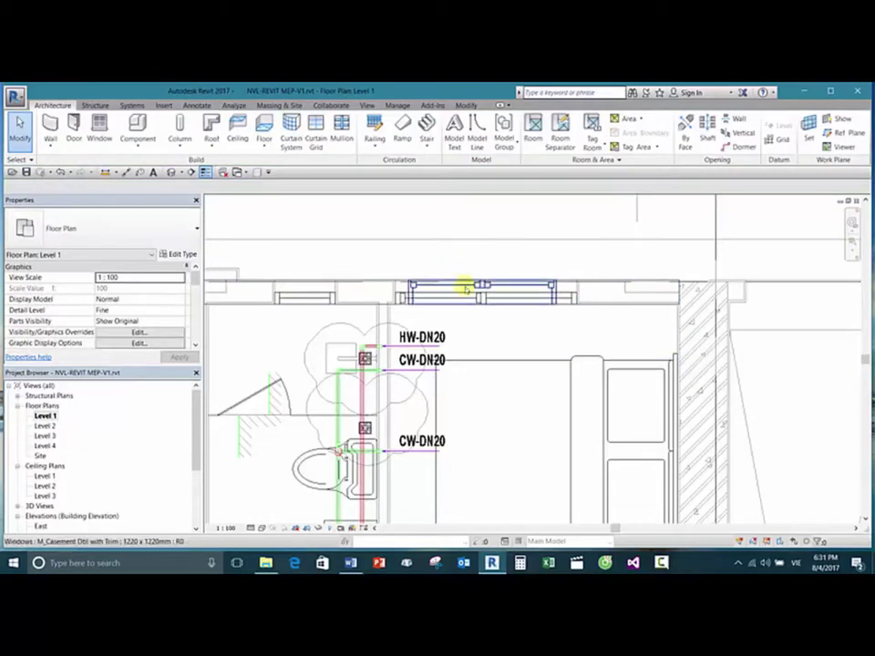
pyautogui.click(461, 286)
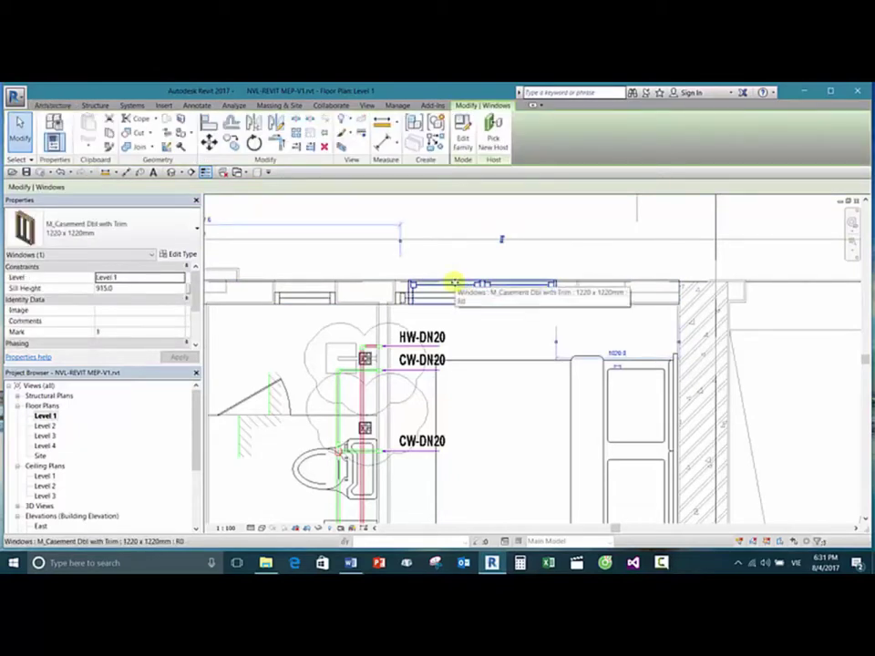
pyautogui.click(184, 236)
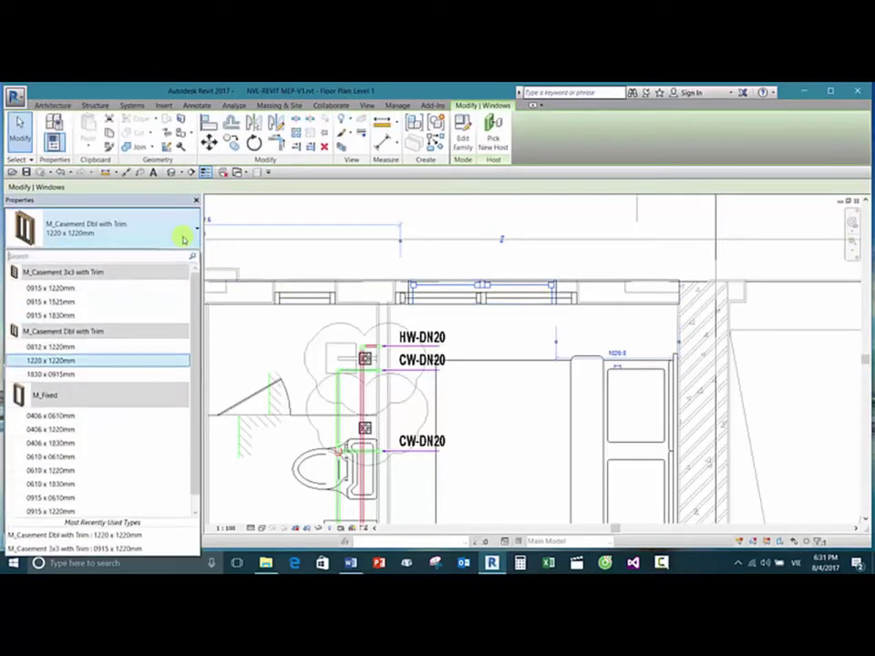
pyautogui.click(75, 299)
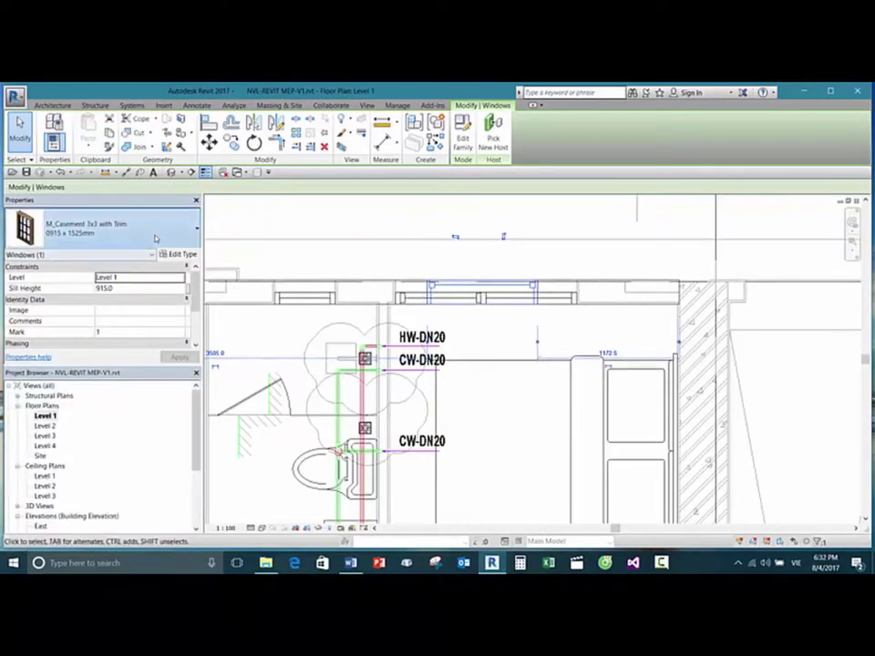
pyautogui.click(118, 232)
pyautogui.click(71, 315)
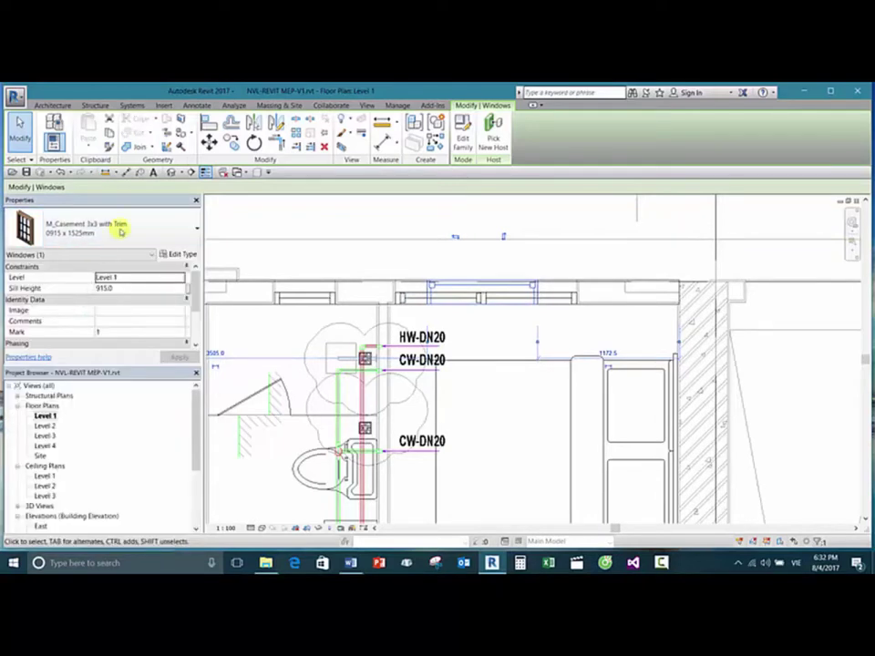
pyautogui.click(124, 232)
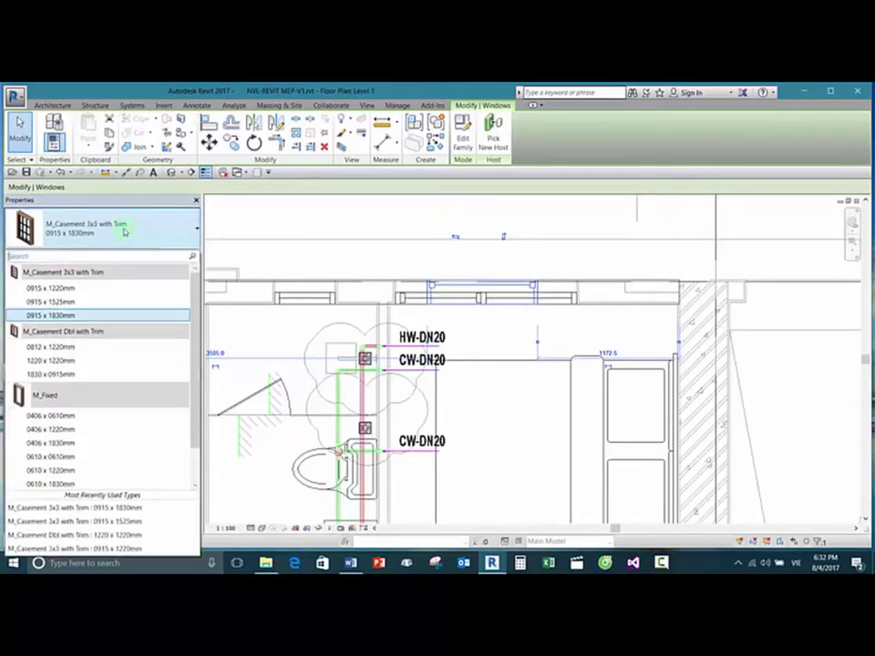
pyautogui.click(67, 289)
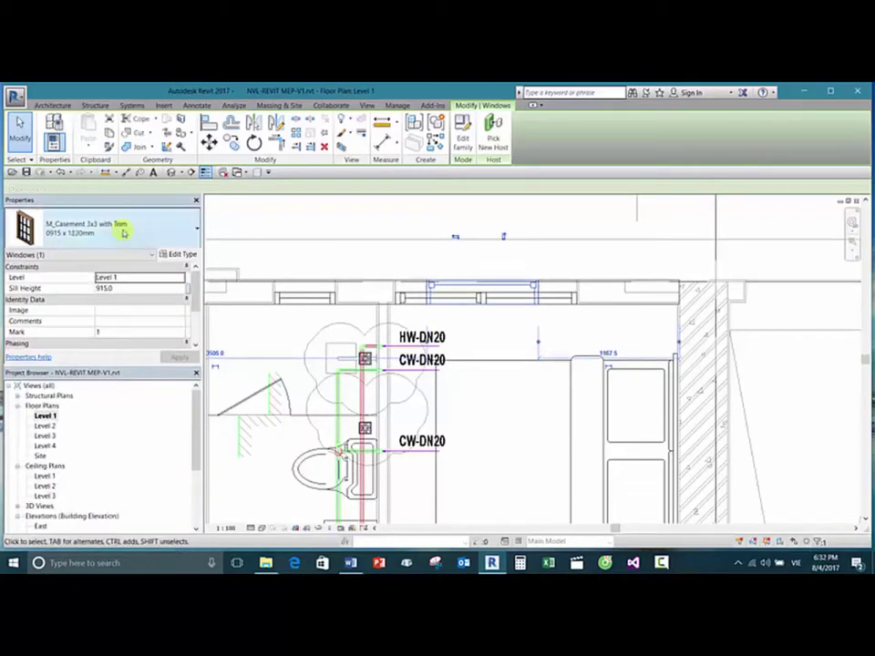
# Step: Try the 0812 x 1220mm size, then settle on 1830 x 0915mm and deselect
pyautogui.click(123, 231)
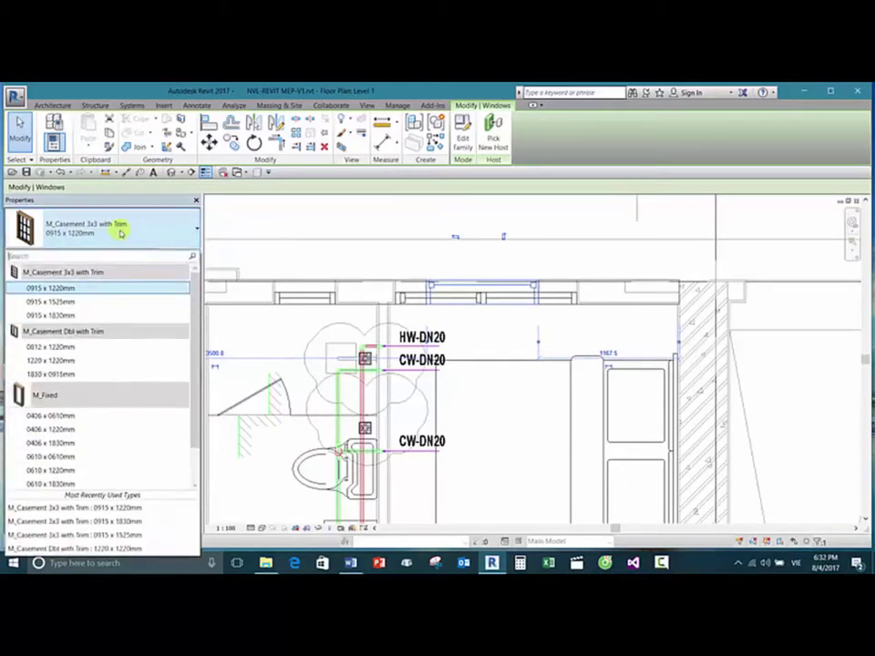
pyautogui.click(65, 352)
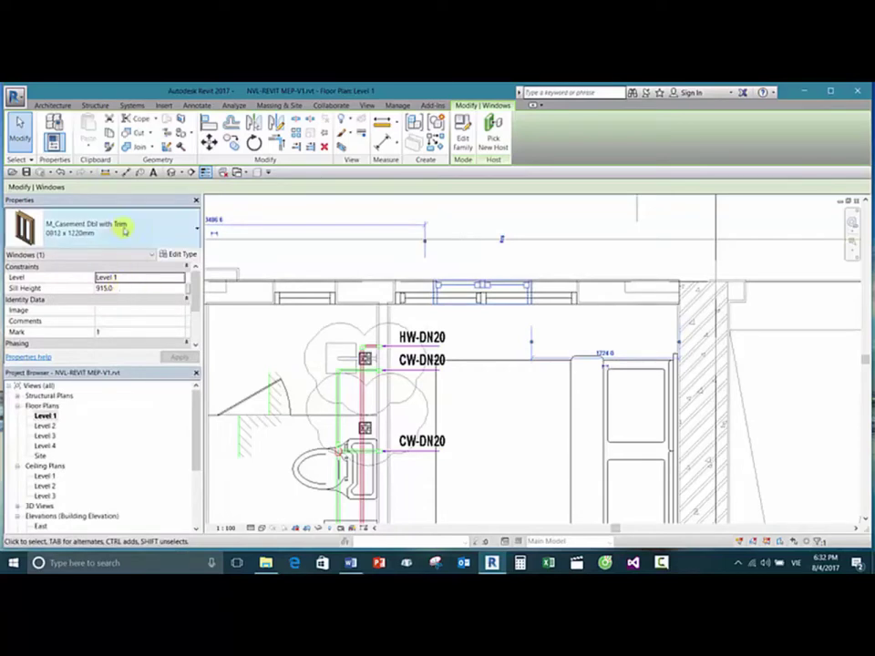
pyautogui.click(123, 232)
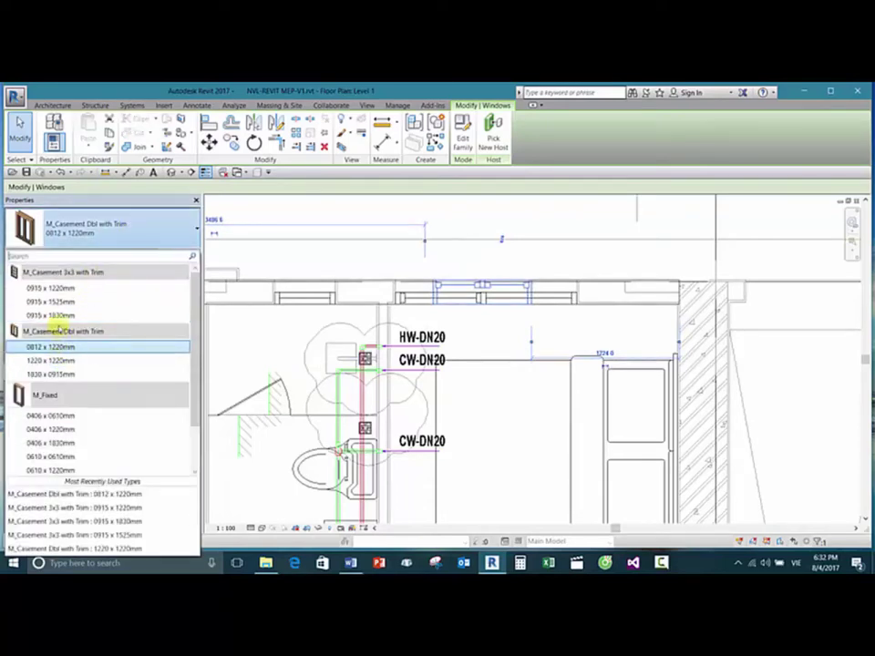
pyautogui.click(51, 302)
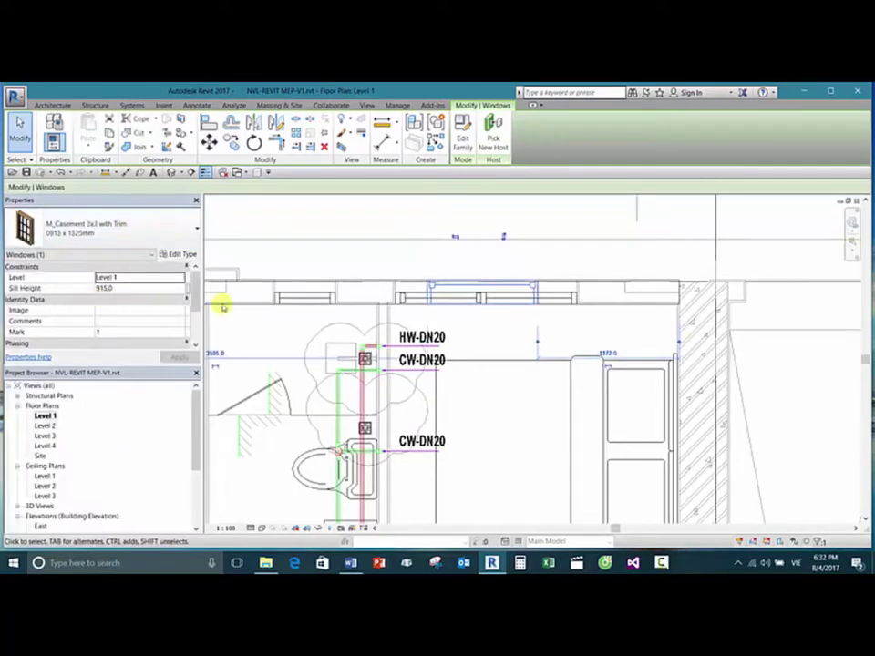
pyautogui.click(114, 232)
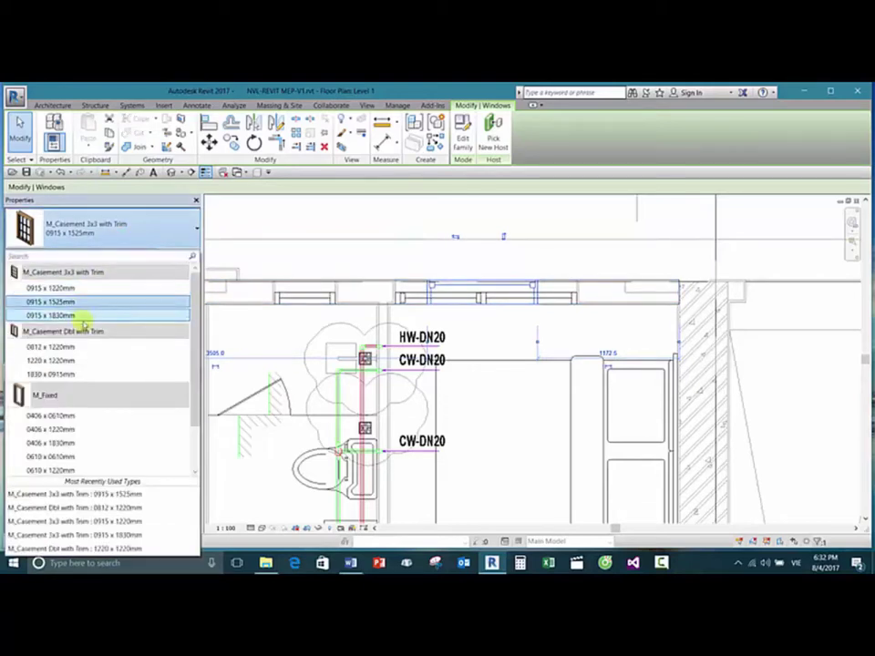
pyautogui.click(66, 374)
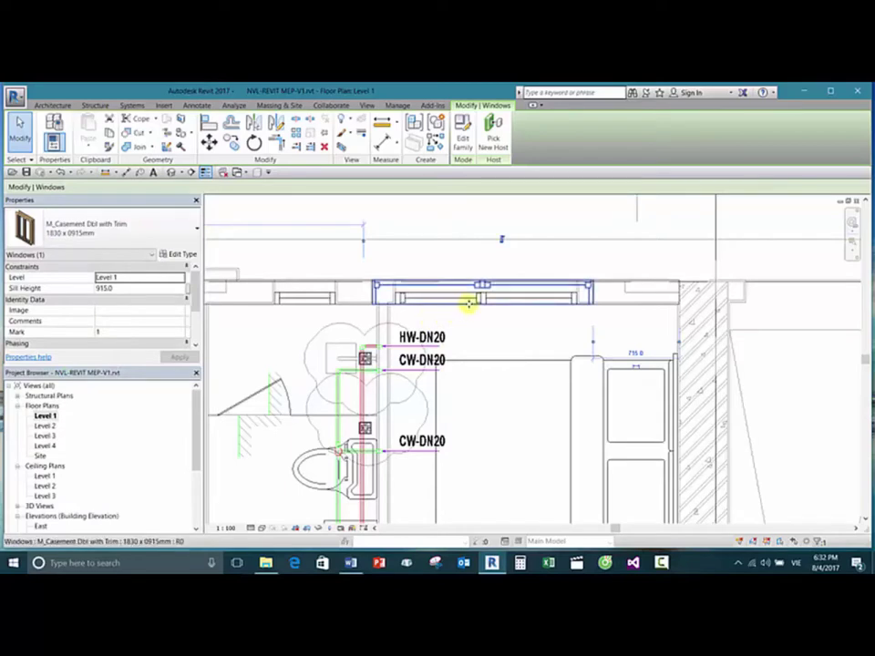
pyautogui.click(498, 263)
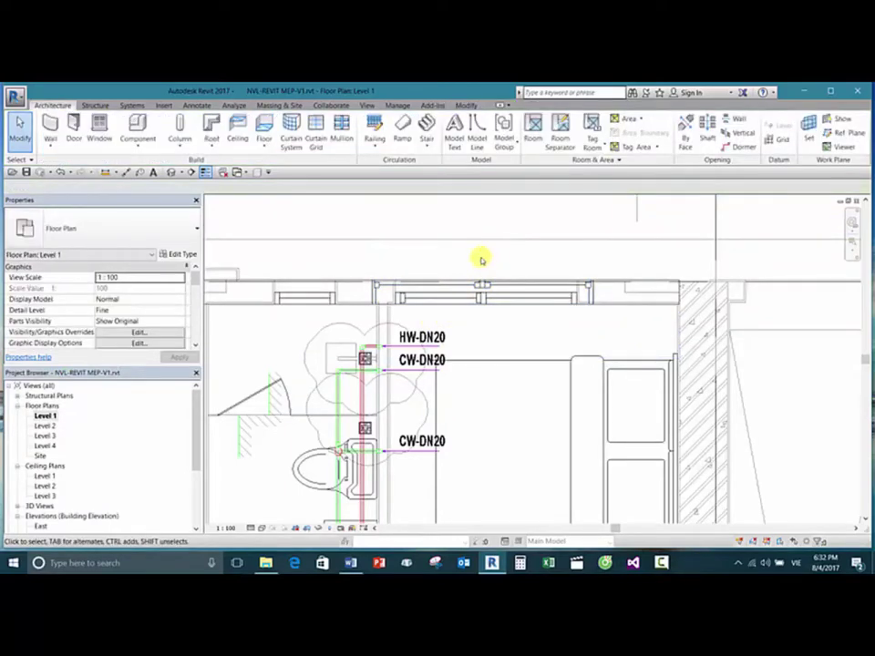
# Step: Set the casement window's Sill Height to 800
pyautogui.click(484, 285)
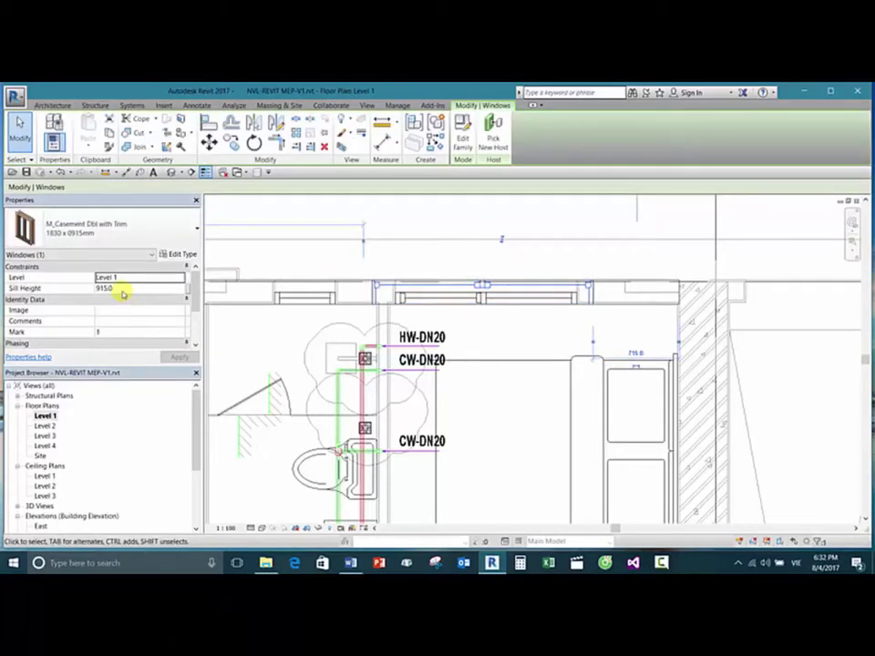
pyautogui.click(122, 289)
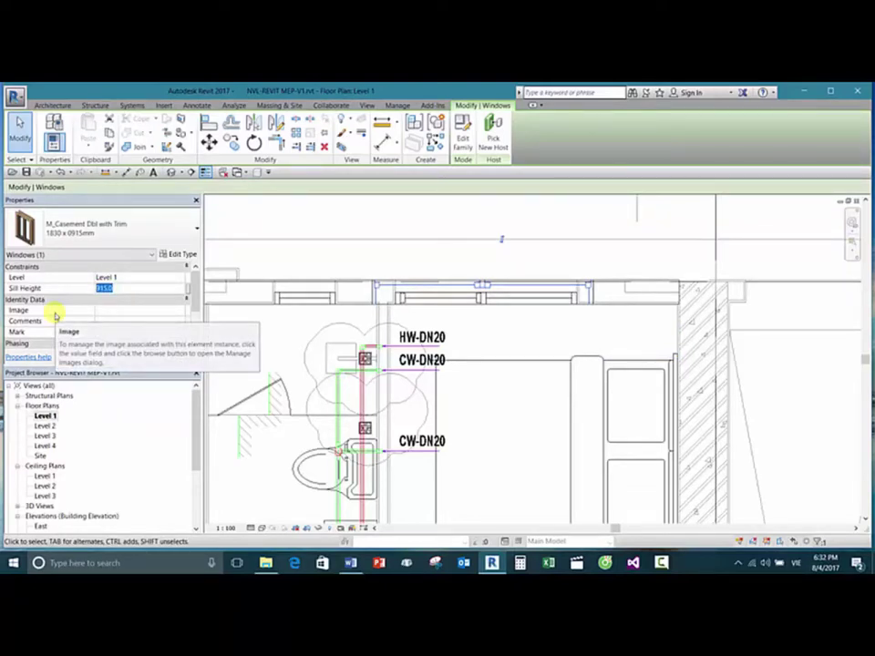
pyautogui.write('800')
pyautogui.press('Return')
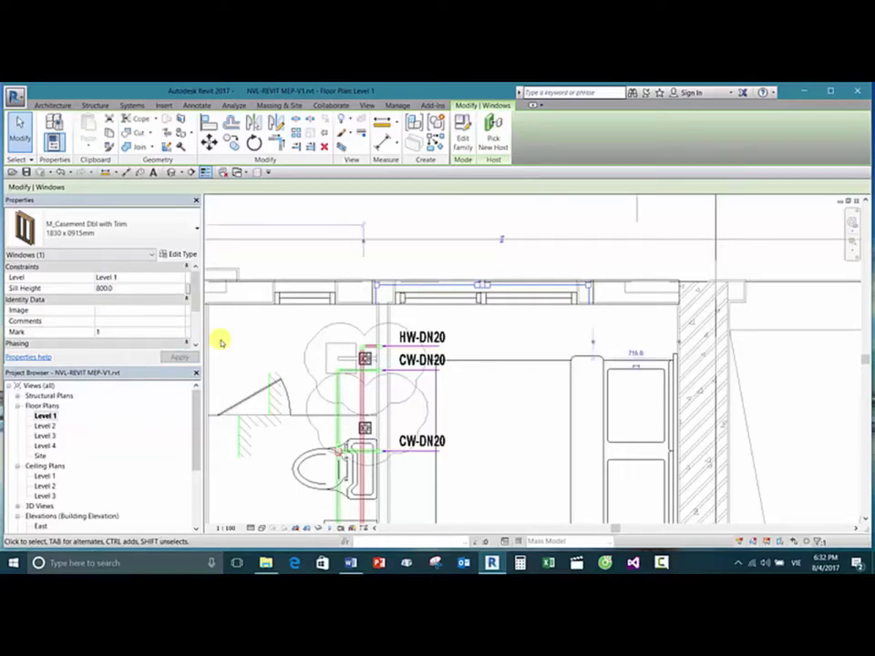
# Step: Reselect the window and start a Selection Box 3D view of it
pyautogui.click(479, 314)
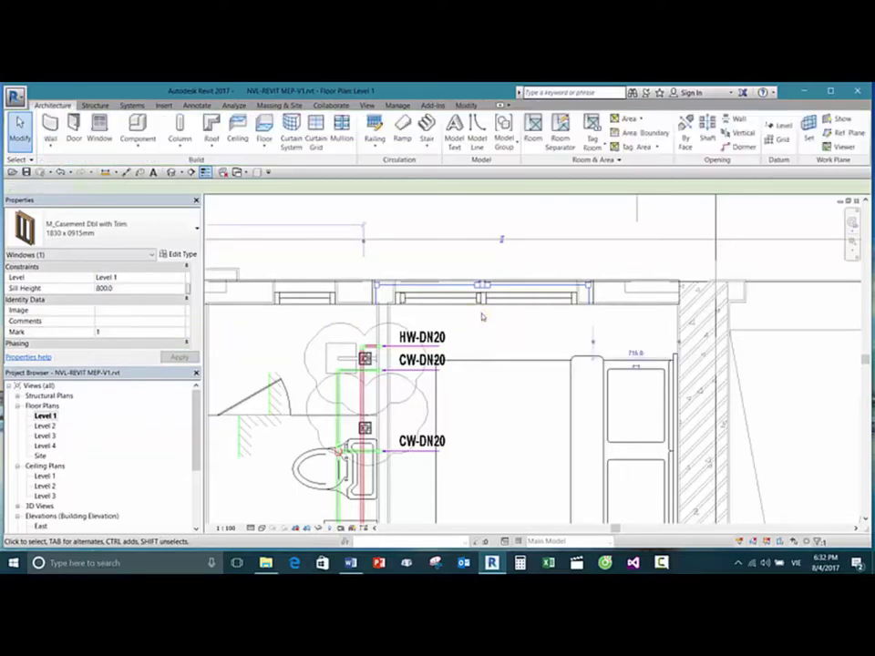
pyautogui.click(480, 292)
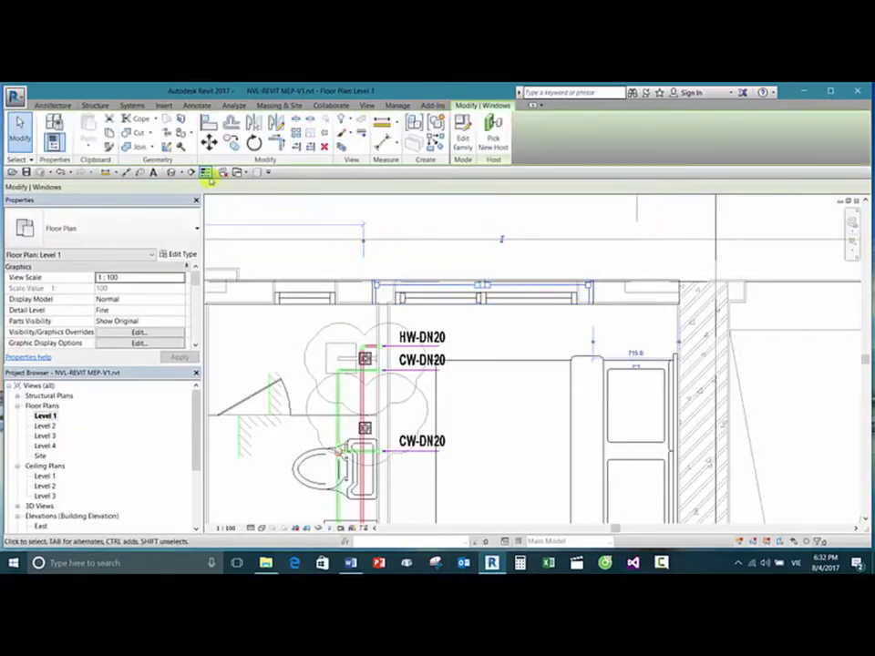
pyautogui.click(258, 172)
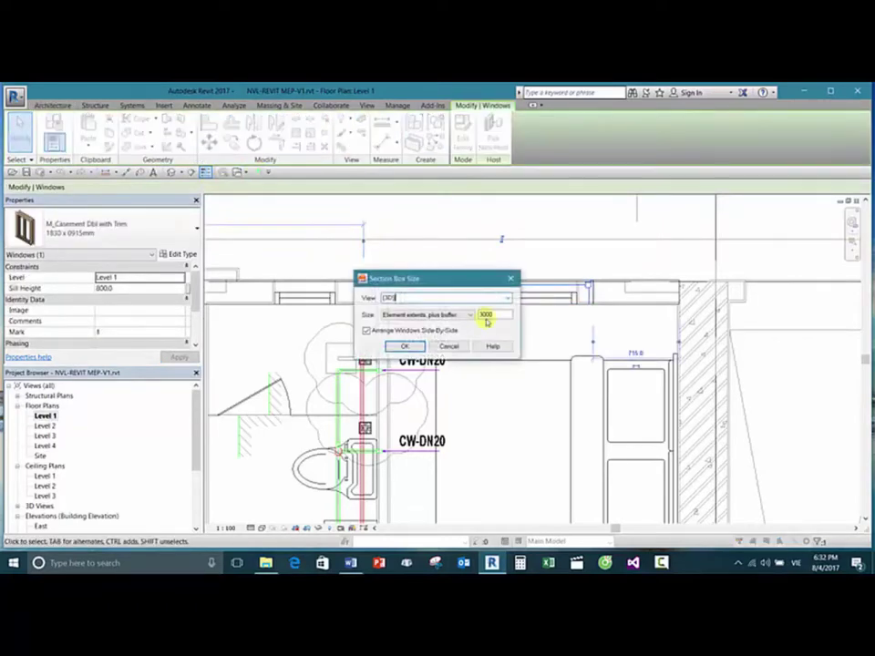
# Step: Confirm the section box size and orbit the 3D view to show the wall and window
pyautogui.click(406, 346)
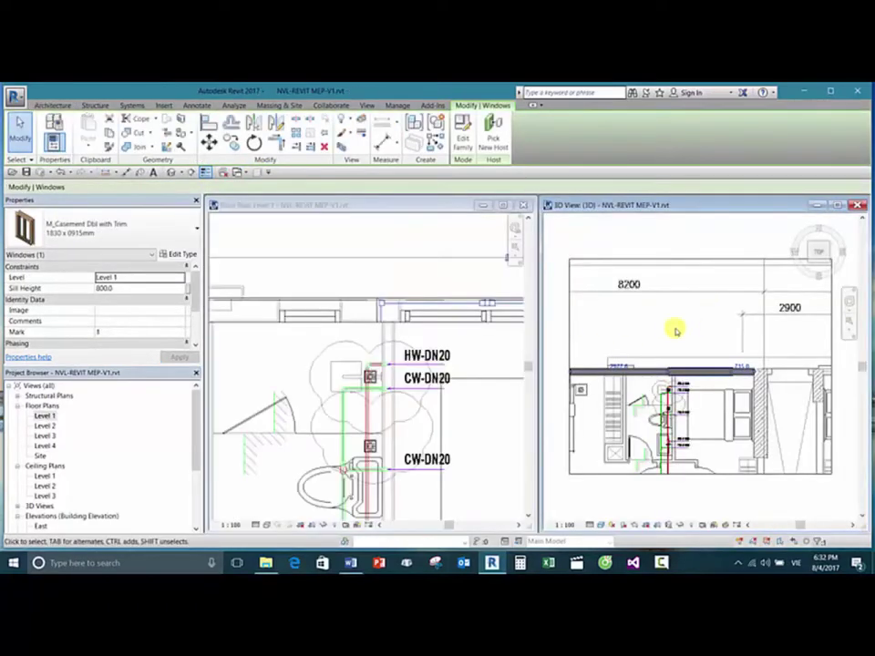
pyautogui.scroll(-4, 426, 285)
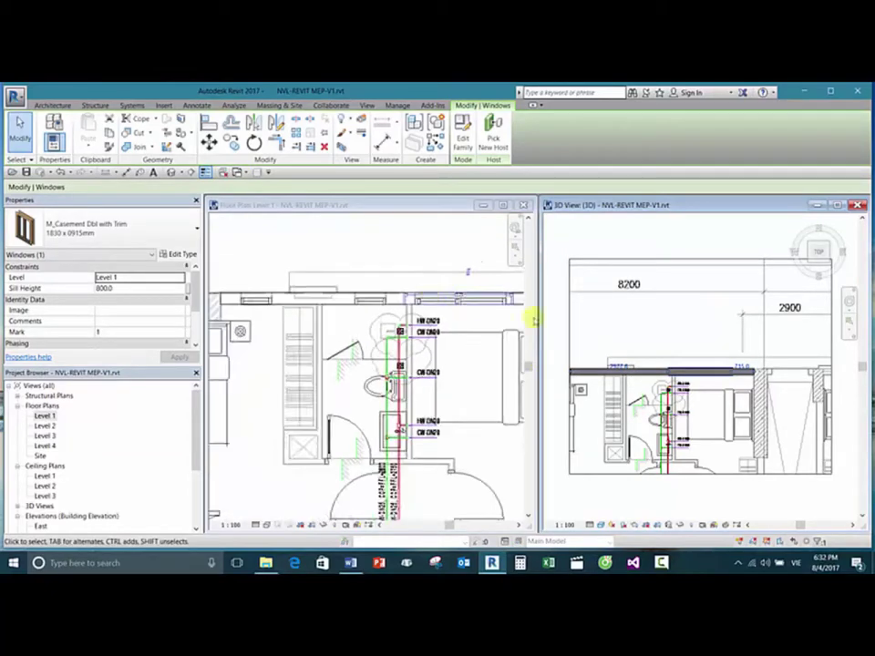
pyautogui.click(706, 440)
pyautogui.keyDown('shift'); pyautogui.moveTo(706, 440); pyautogui.dragTo(788, 344, button='middle'); pyautogui.keyUp('shift')
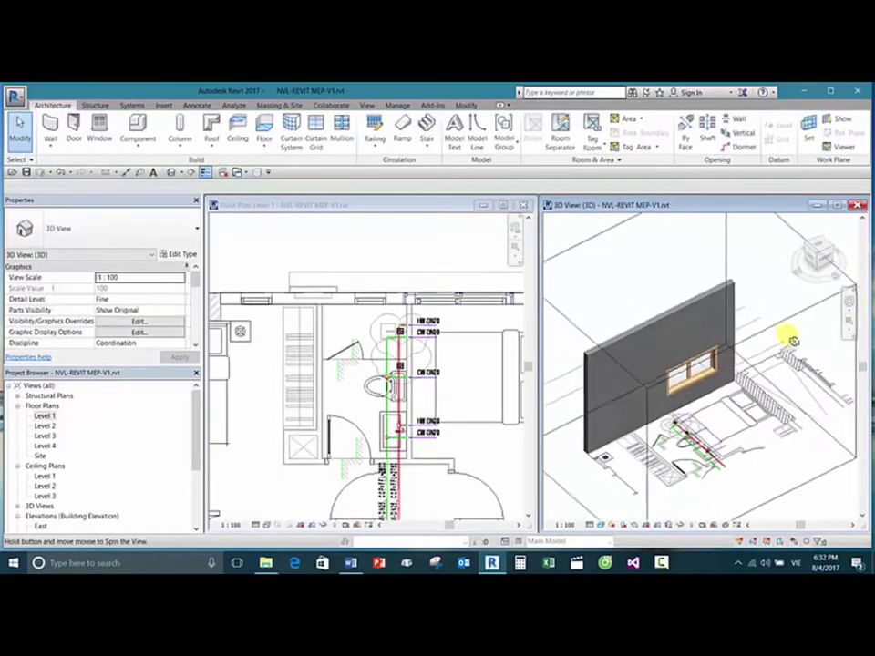
pyautogui.scroll(2, 709, 383)
pyautogui.keyDown('shift'); pyautogui.moveTo(709, 383); pyautogui.dragTo(722, 401, button='middle'); pyautogui.keyUp('shift')
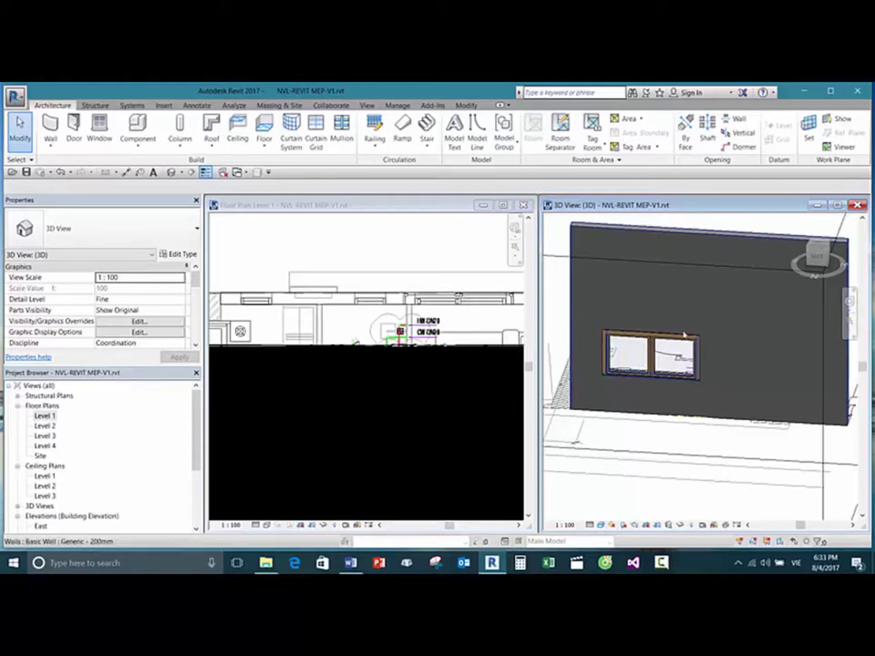
# Step: Maximize the Level 1 plan, recentre on the room, and restart window placement
pyautogui.click(475, 235)
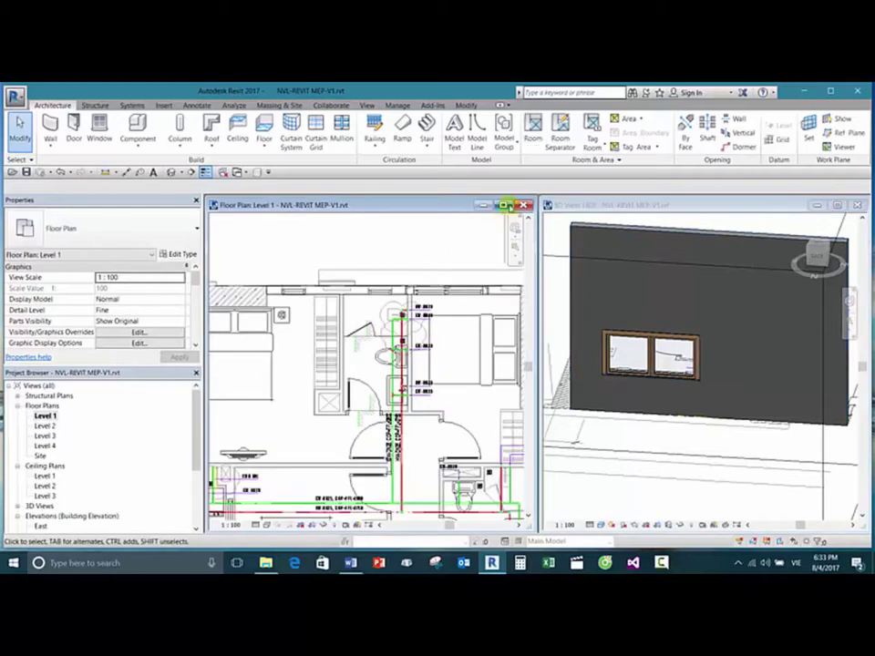
pyautogui.click(502, 204)
pyautogui.scroll(-2, 547, 226)
pyautogui.scroll(2, 558, 309)
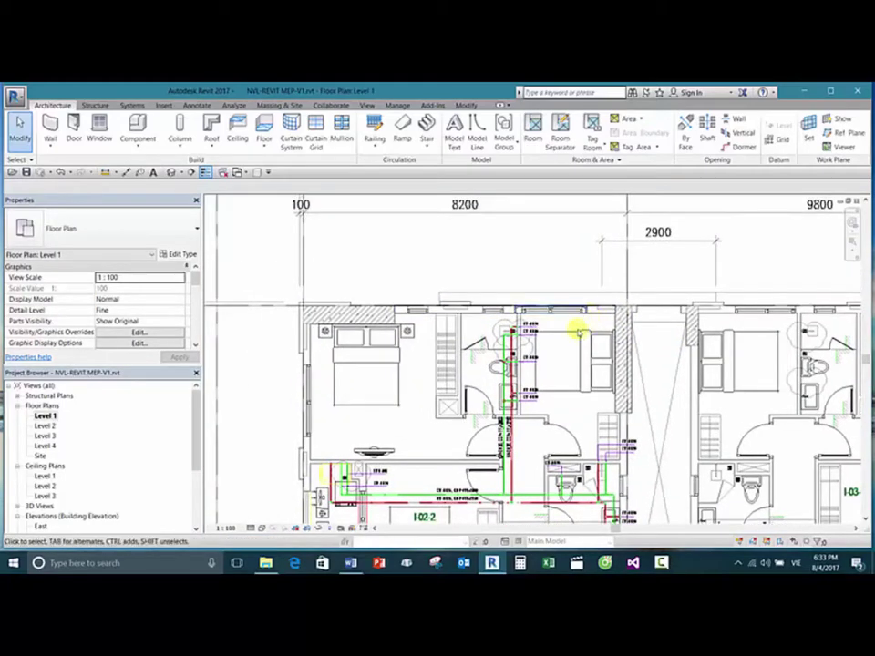
pyautogui.click(552, 308)
pyautogui.press('Escape')
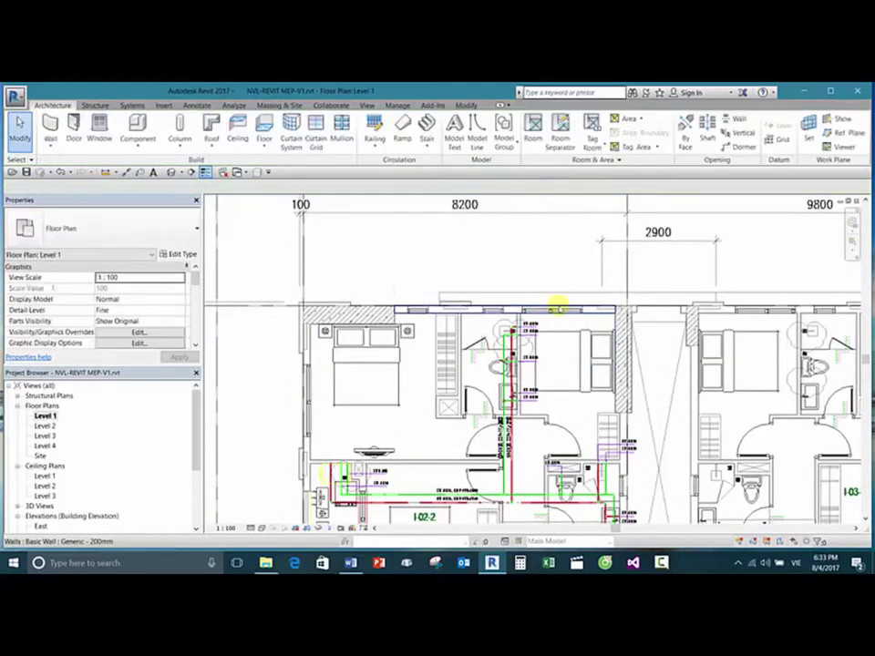
pyautogui.scroll(3, 544, 287)
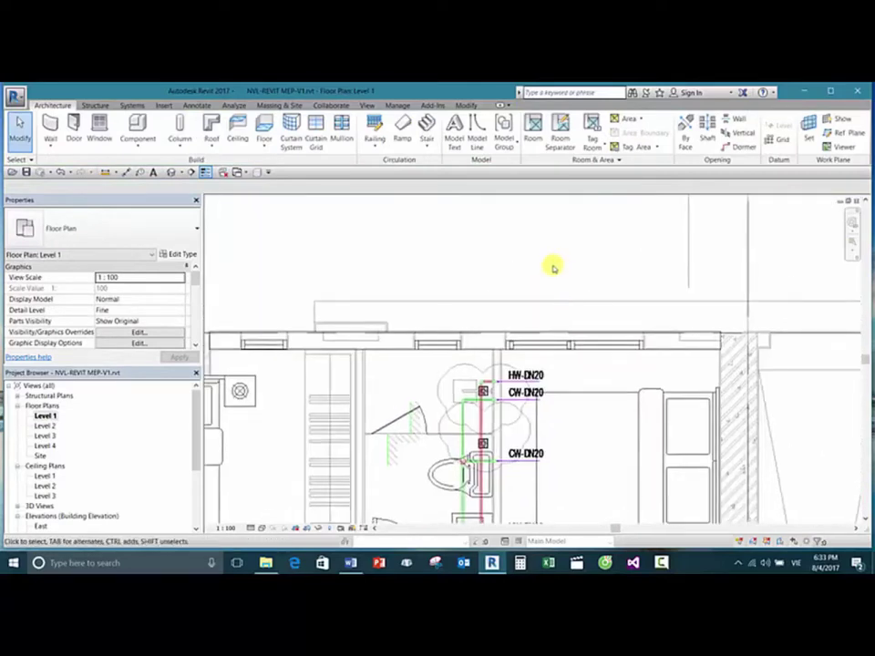
pyautogui.scroll(-2, 575, 271)
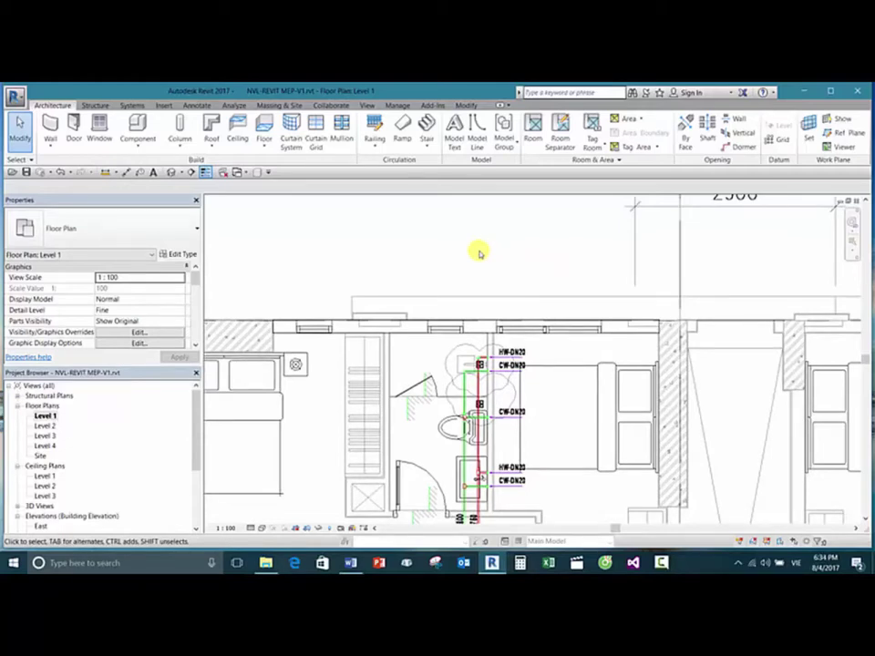
pyautogui.moveTo(514, 262); pyautogui.dragTo(543, 279, button='middle')
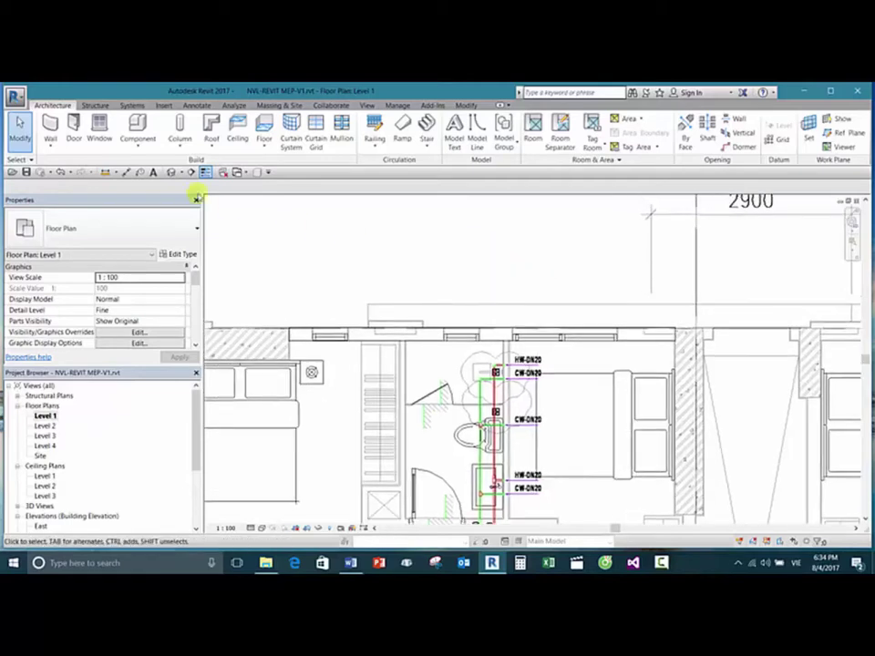
pyautogui.click(94, 142)
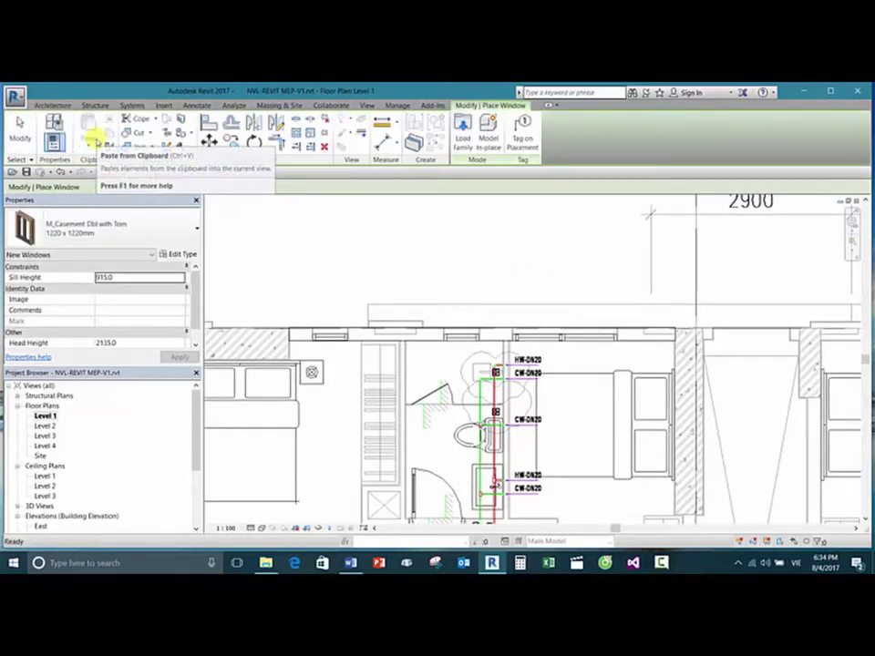
# Step: Review the window type list, then open Load Family for another window
pyautogui.click(171, 228)
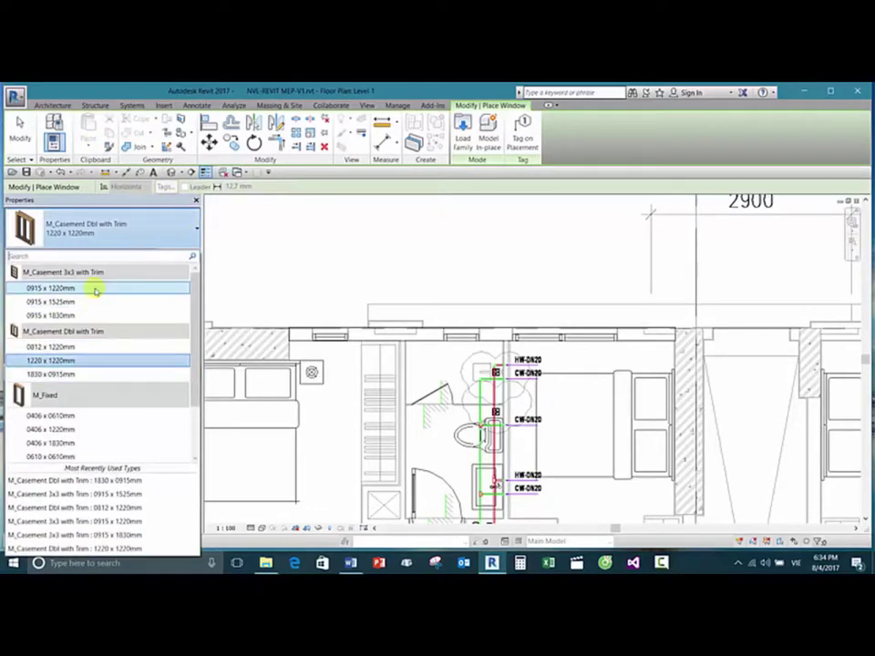
pyautogui.moveTo(95, 290)
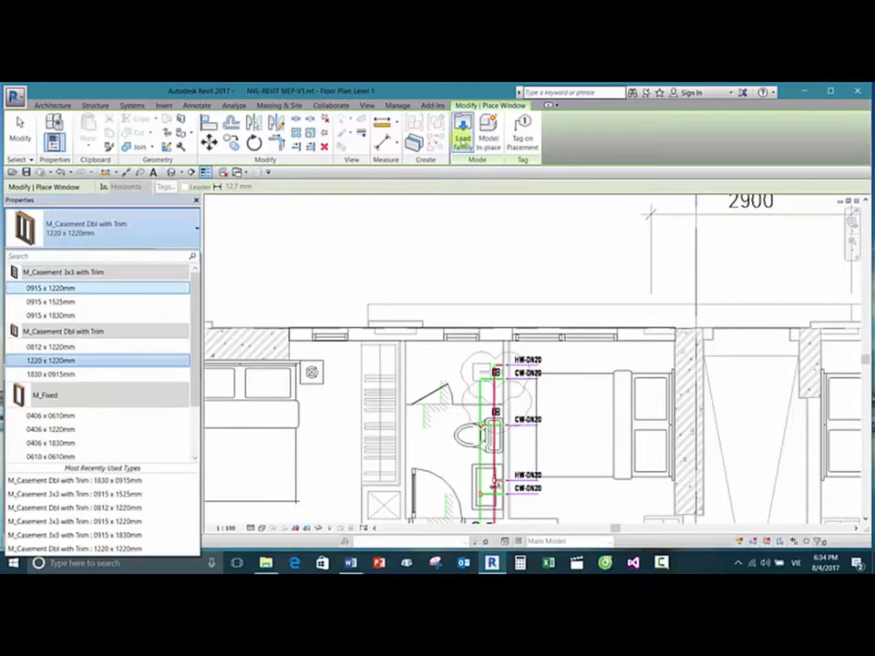
pyautogui.click(462, 137)
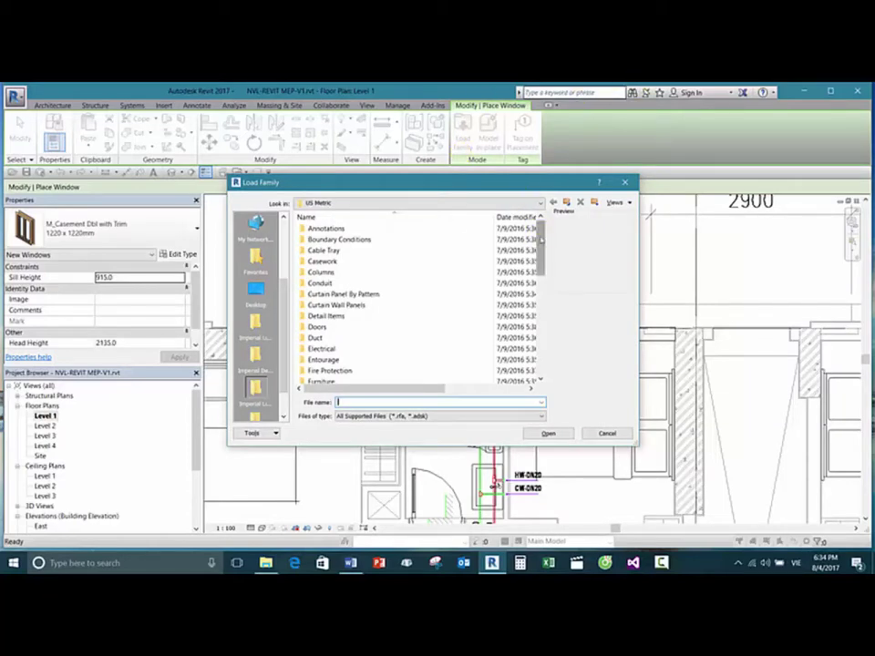
# Step: Open the Windows folder and preview the Round, Louvers, Instance and Hopper families
pyautogui.moveTo(540, 239); pyautogui.dragTo(545, 339)
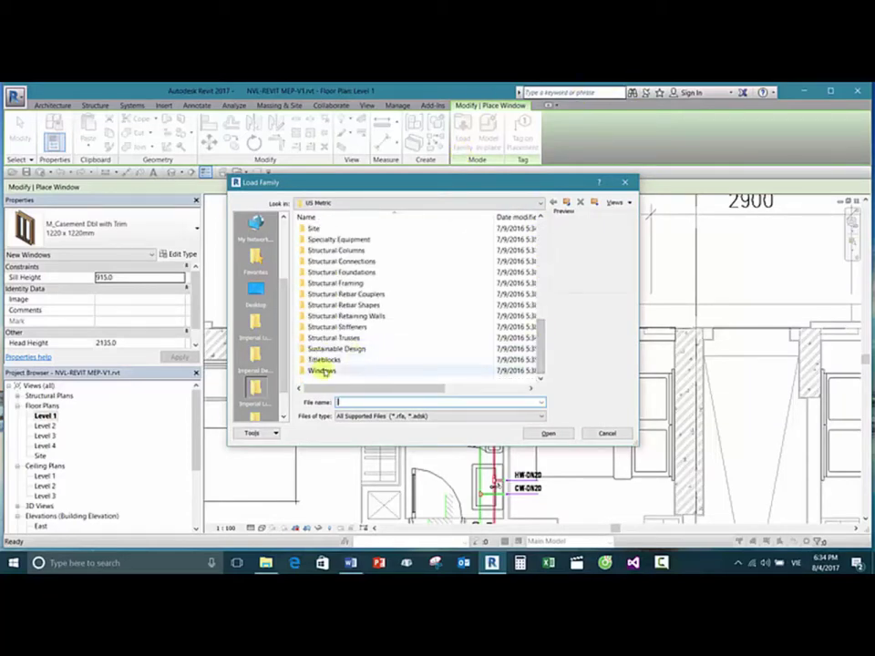
pyautogui.doubleClick(321, 370)
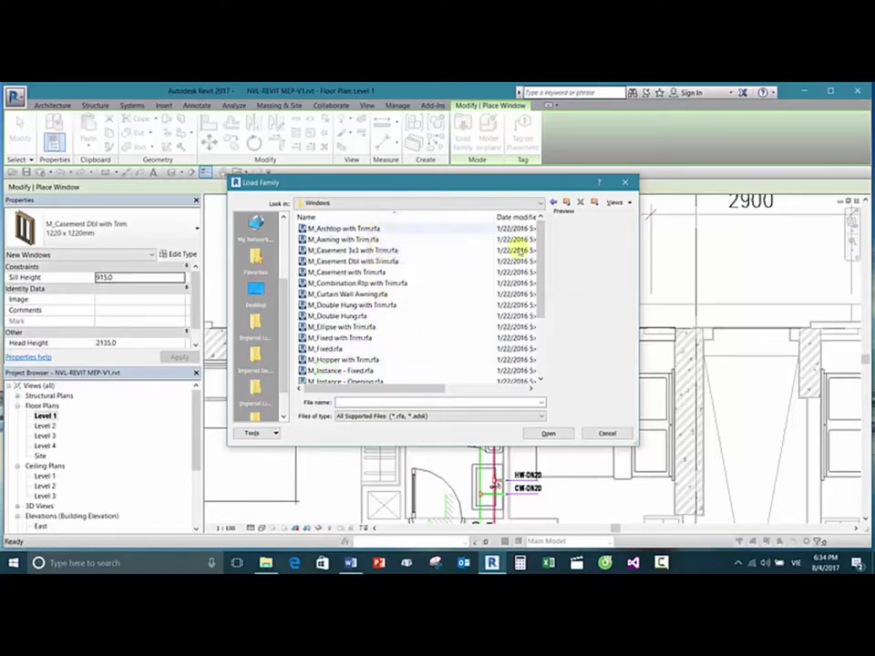
pyautogui.moveTo(538, 249); pyautogui.dragTo(544, 319)
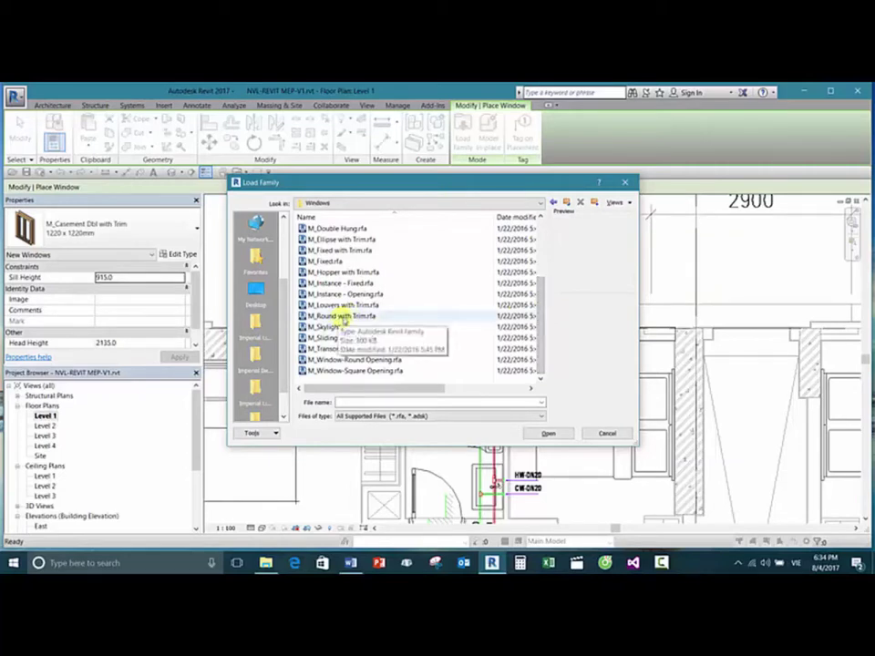
pyautogui.click(342, 316)
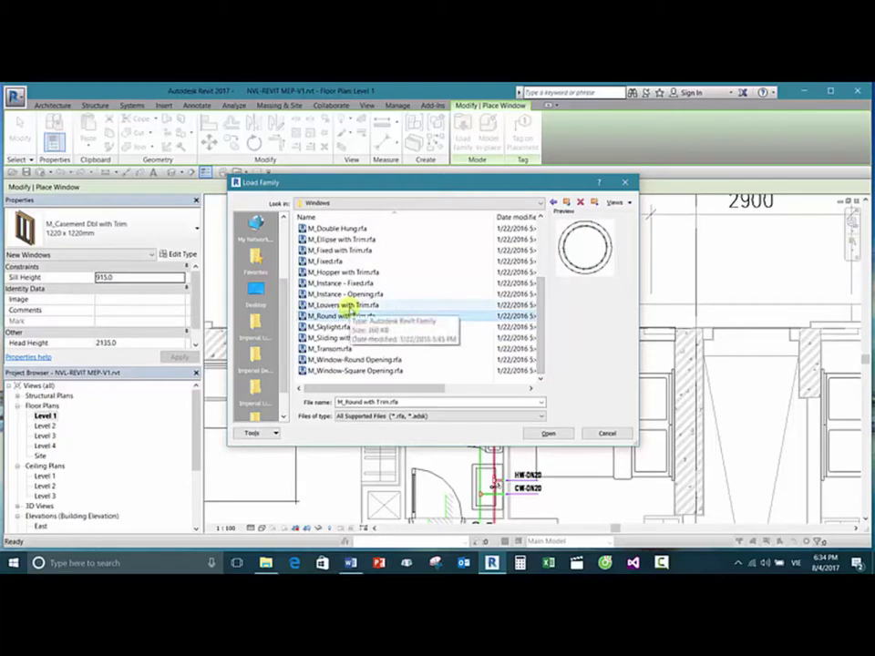
pyautogui.click(348, 305)
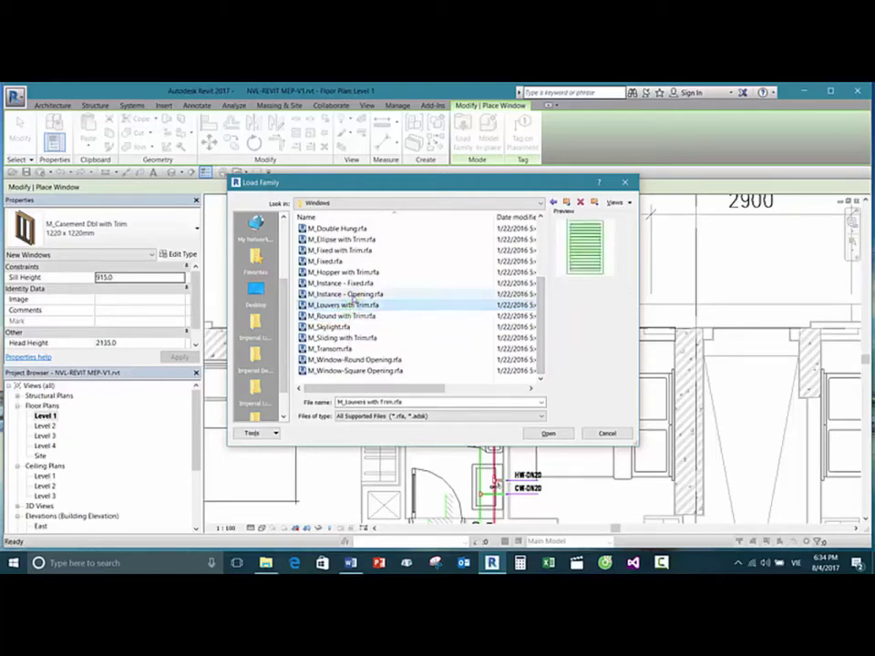
pyautogui.click(353, 294)
pyautogui.click(356, 283)
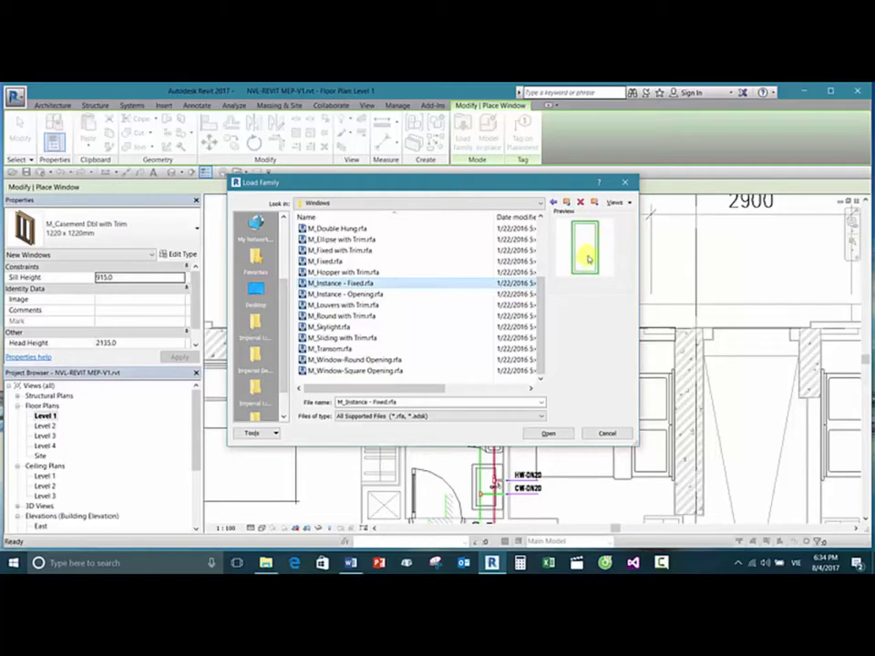
pyautogui.click(343, 271)
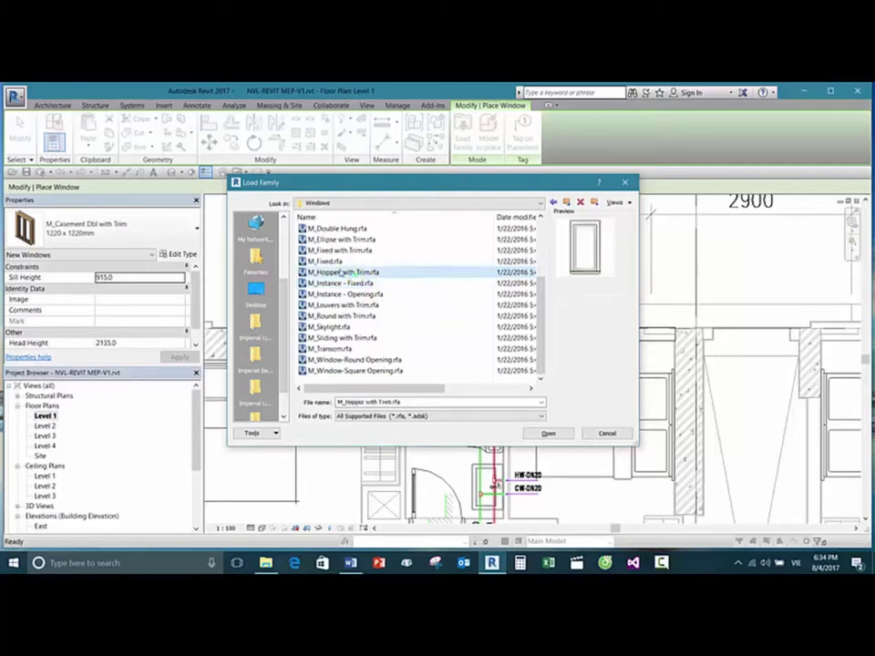
pyautogui.click(341, 250)
pyautogui.scroll(3, 347, 250)
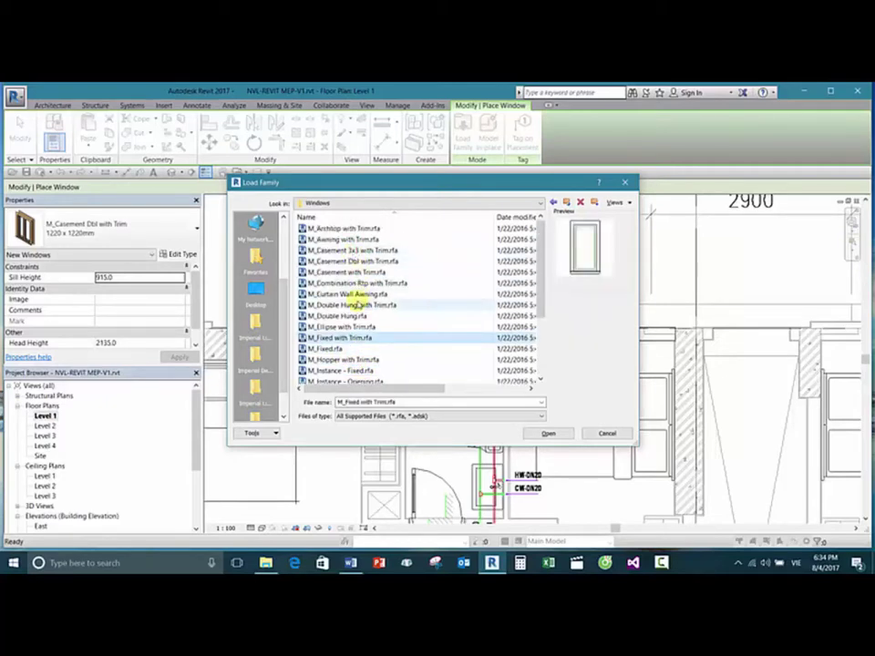
# Step: Compare a few more previews, then load M_Combination Rtp with Trim.rfa
pyautogui.click(361, 294)
pyautogui.click(364, 283)
pyautogui.click(367, 272)
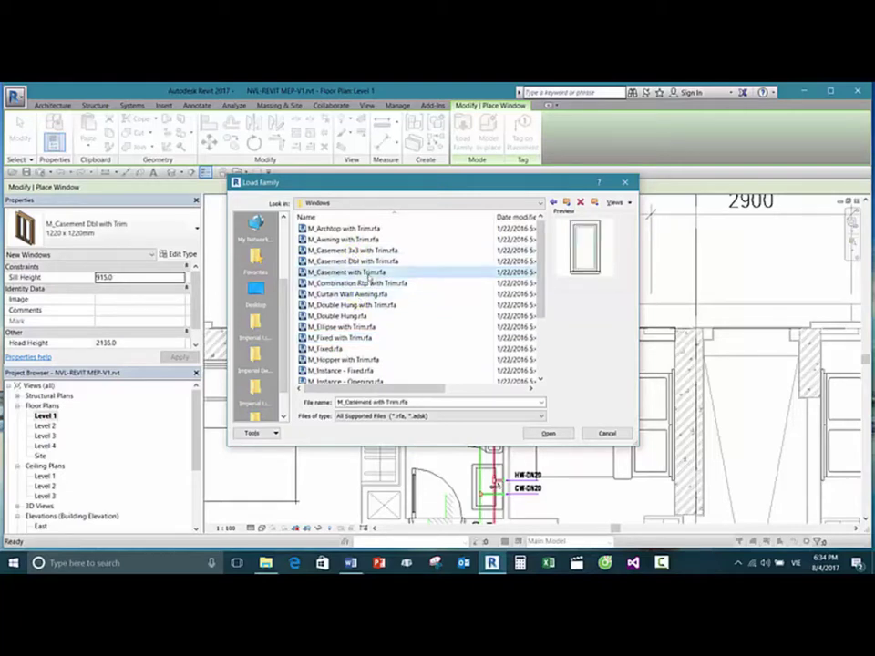
pyautogui.click(369, 283)
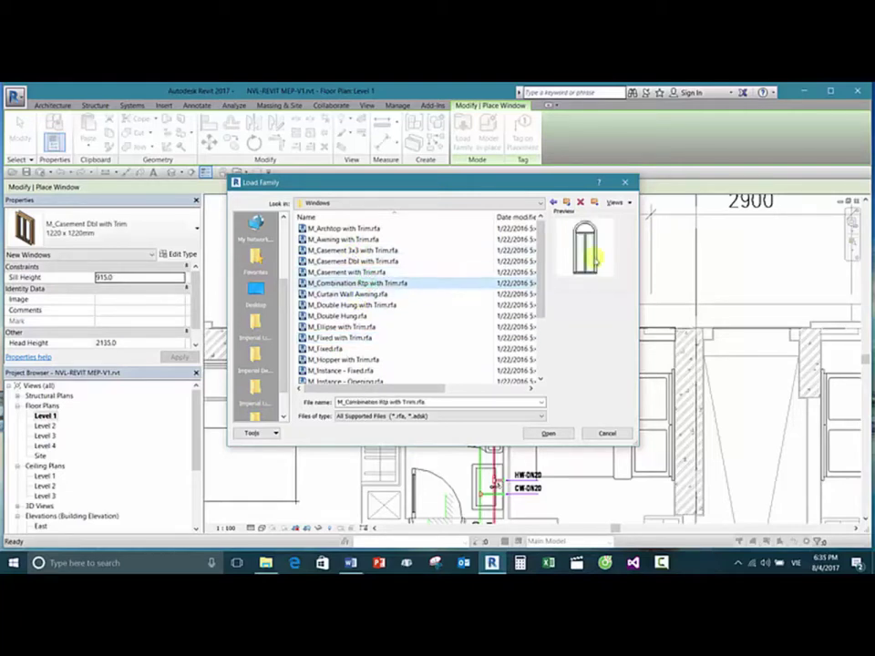
pyautogui.click(552, 433)
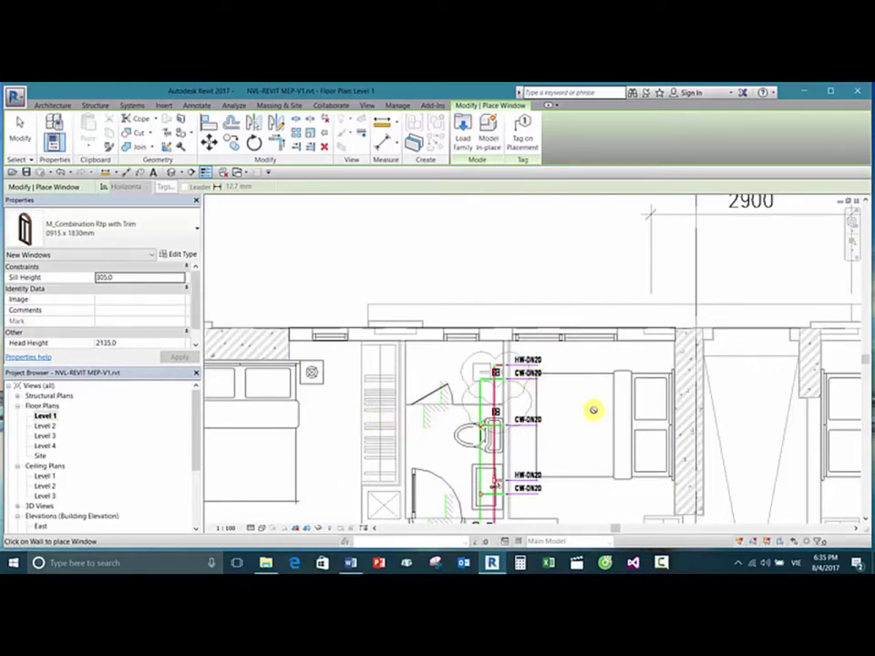
# Step: Place an M_Combination Rtp with Trim 0915 x 1830mm window in the top wall
pyautogui.scroll(2, 580, 354)
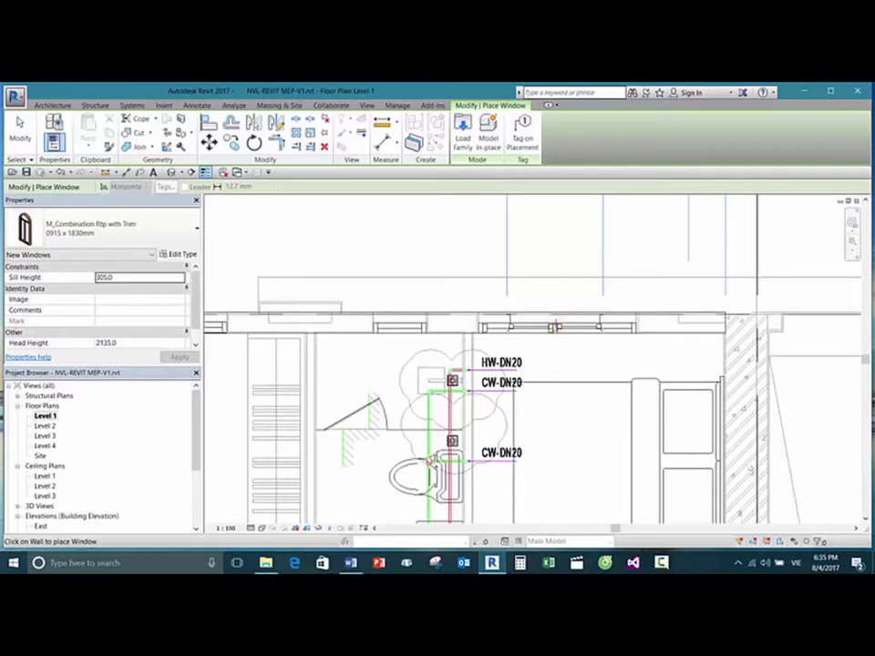
pyautogui.click(554, 327)
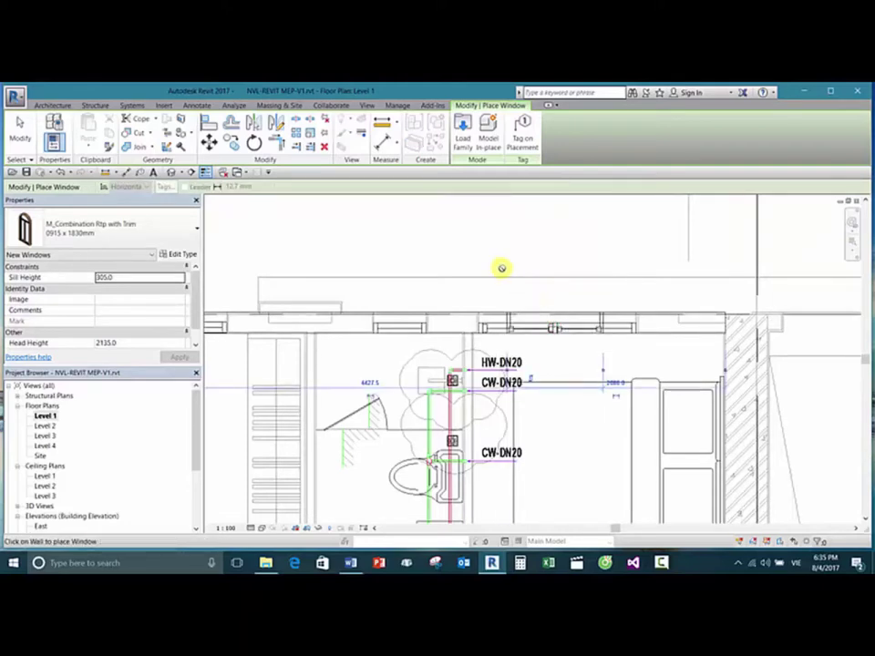
pyautogui.press('Escape')
pyautogui.click(552, 328)
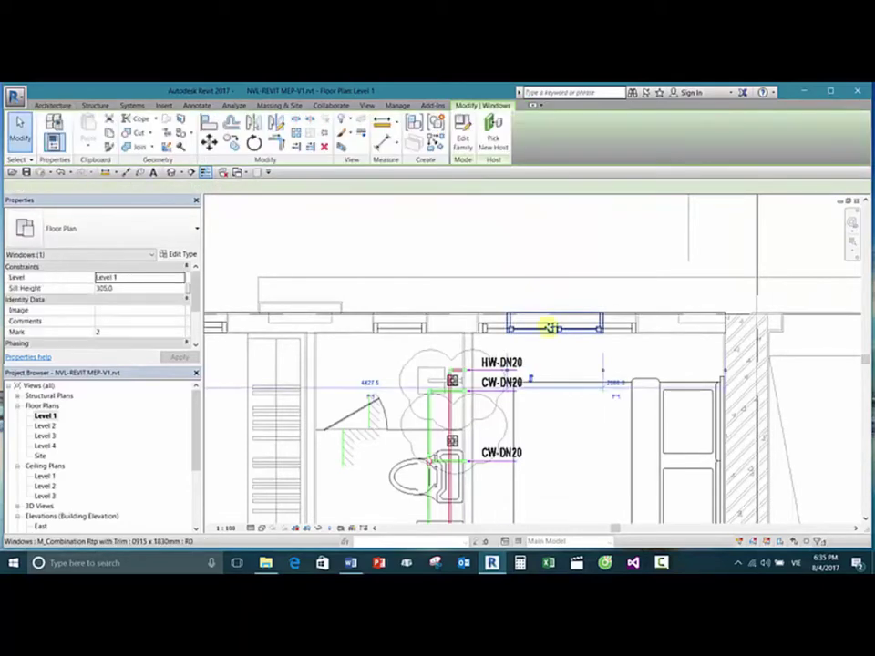
pyautogui.click(537, 256)
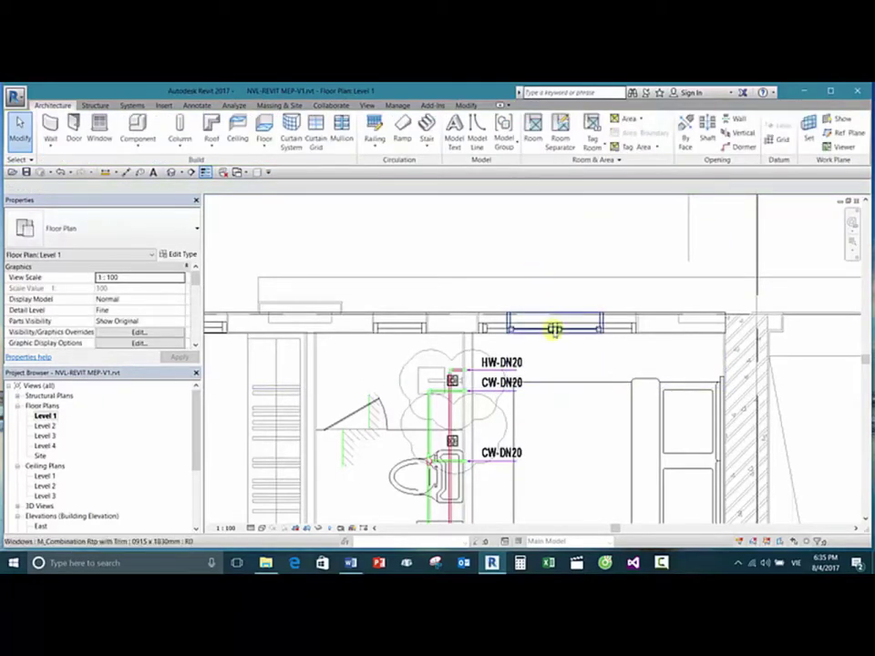
pyautogui.click(553, 328)
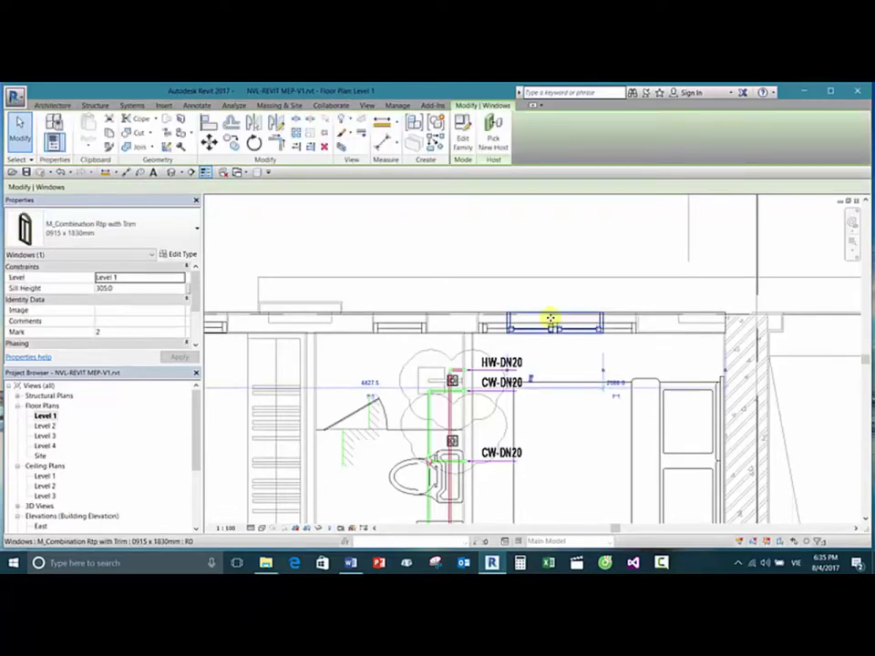
# Step: Start another window of the same type with CS, then exit placement
pyautogui.press('c')
pyautogui.press('s')
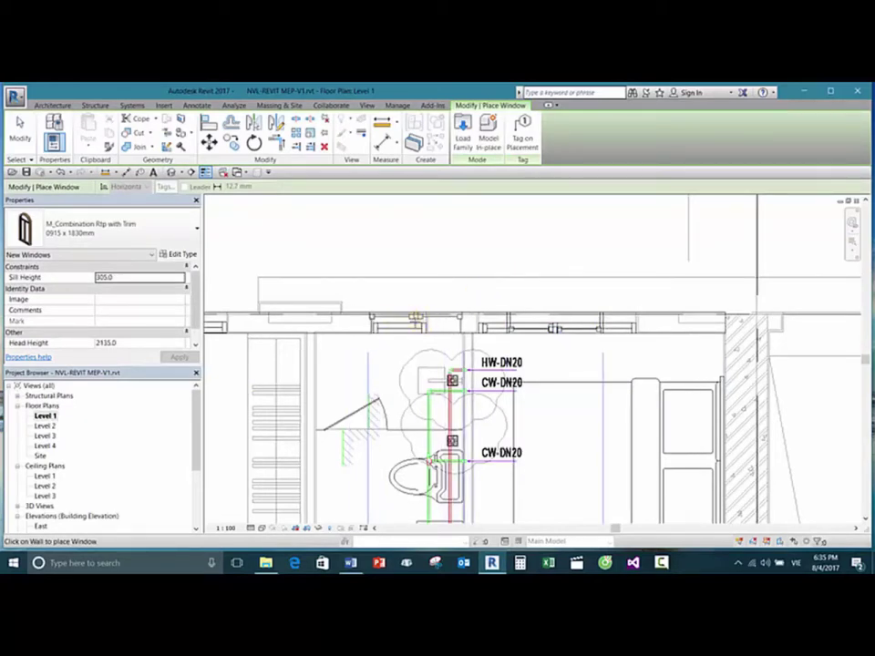
pyautogui.press('Escape')
pyautogui.press('Escape')
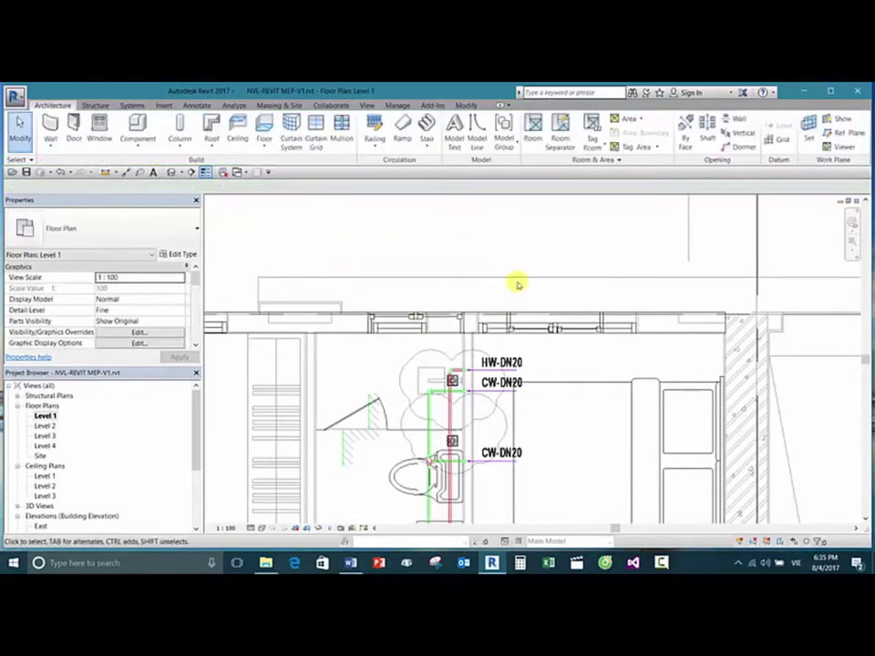
# Step: Use Create Similar to place another M_Combination Rtp with Trim window further right in the wall
pyautogui.click(555, 328)
pyautogui.rightClick(557, 330)
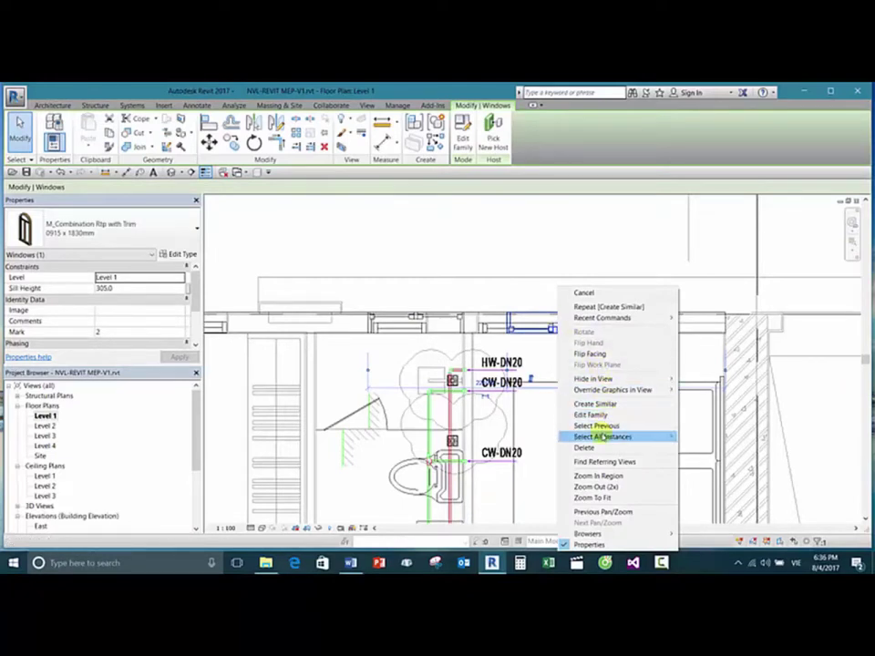
pyautogui.moveTo(600, 436)
pyautogui.click(528, 312)
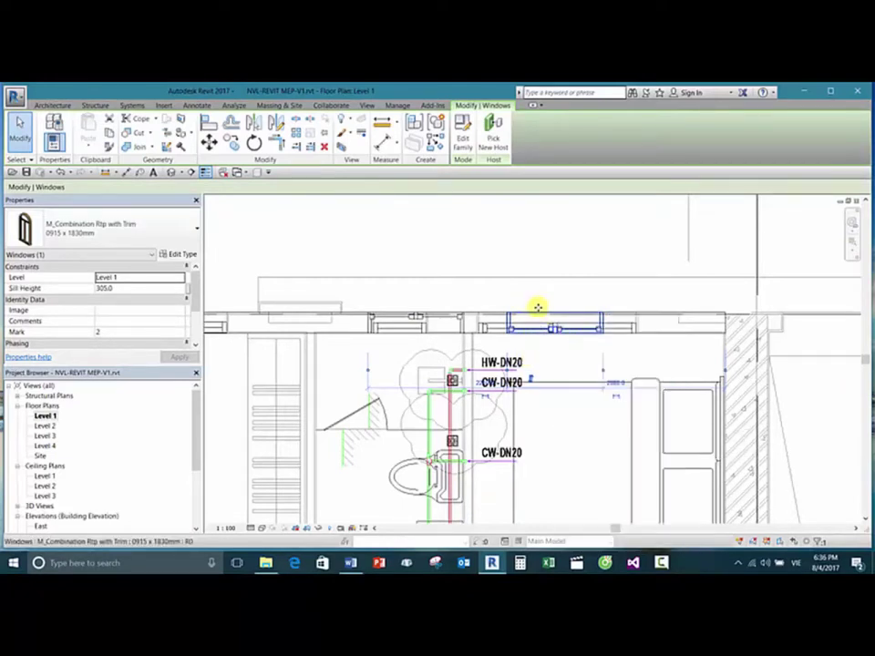
pyautogui.press('Escape')
pyautogui.click(555, 315)
pyautogui.rightClick(557, 316)
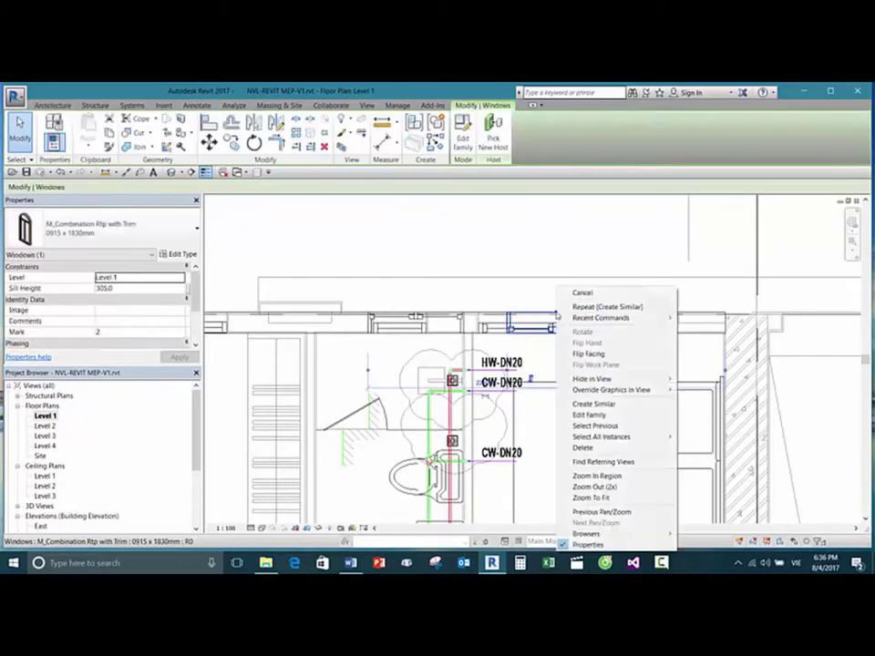
pyautogui.click(594, 403)
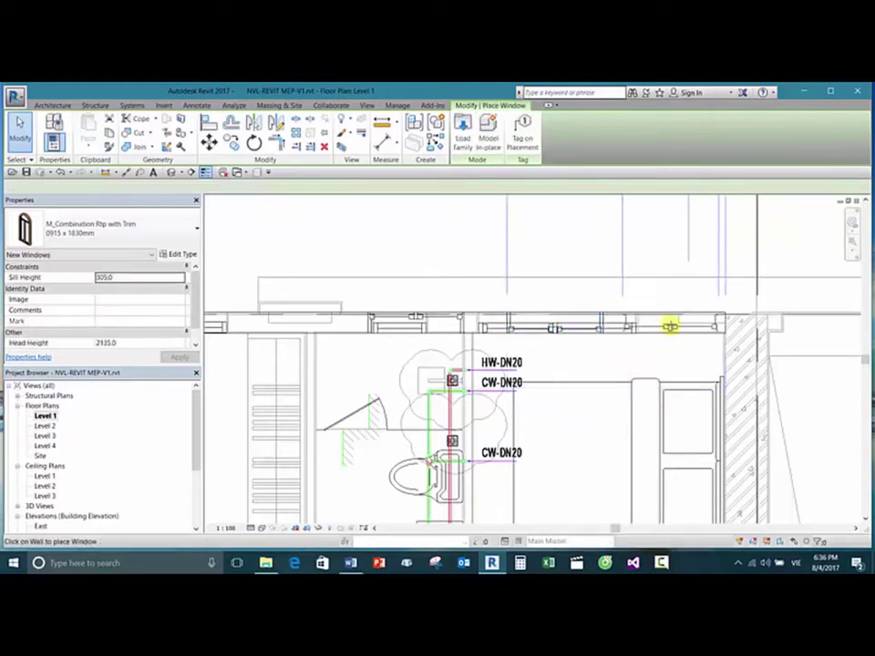
pyautogui.click(669, 326)
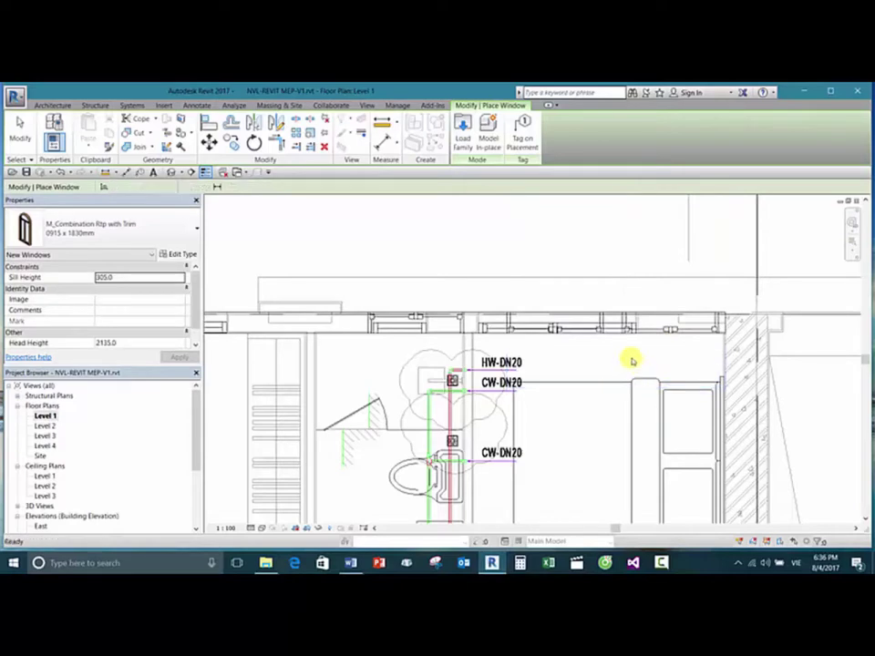
pyautogui.press('Escape')
pyautogui.press('Escape')
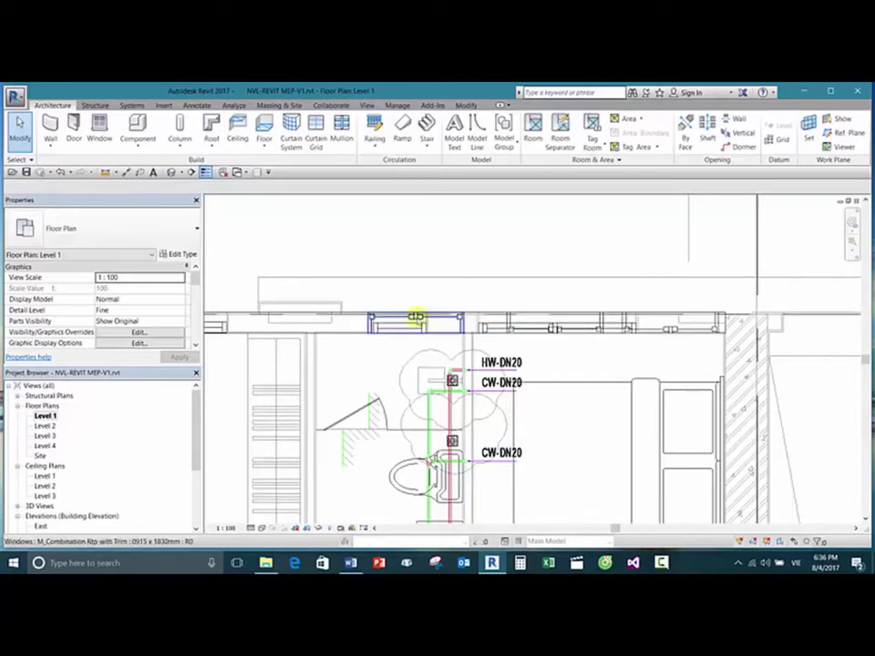
# Step: Set the rightmost M_Combination Rtp with Trim window's sill height to 450 in Properties
pyautogui.click(416, 317)
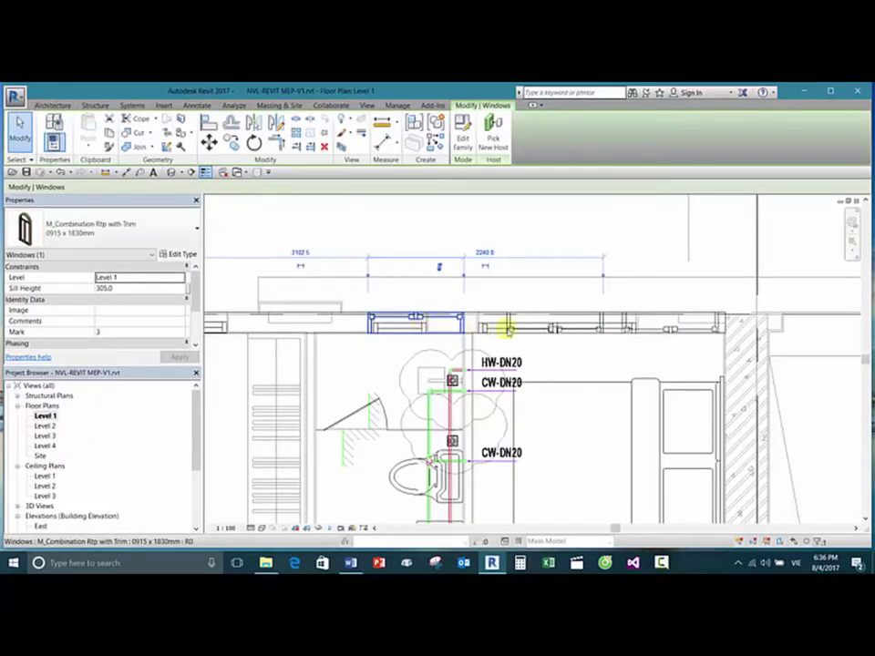
pyautogui.keyDown('ctrl'); pyautogui.click(538, 327); pyautogui.keyUp('ctrl')
pyautogui.keyDown('ctrl'); pyautogui.click(647, 336); pyautogui.keyUp('ctrl')
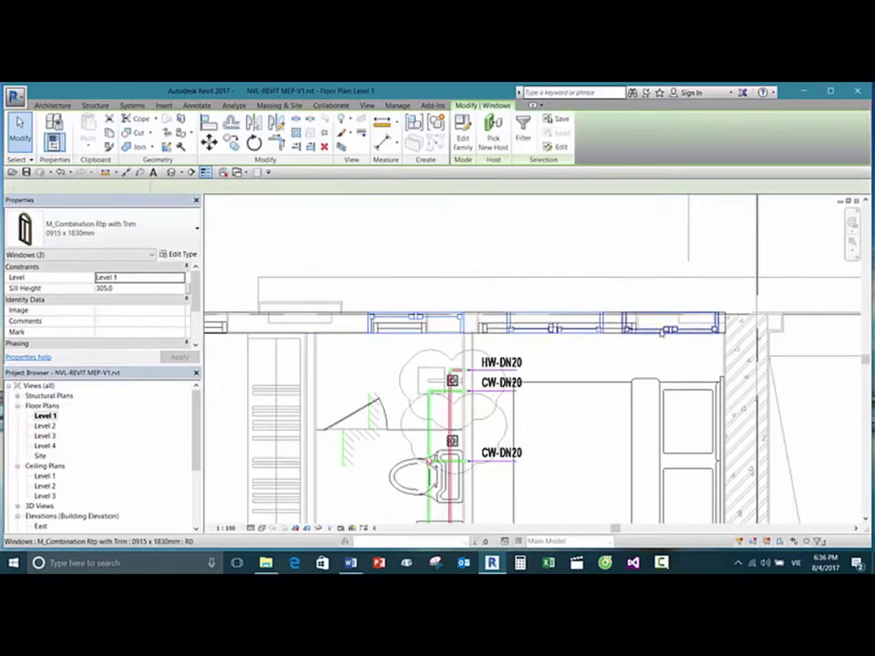
pyautogui.click(647, 330)
pyautogui.click(132, 289)
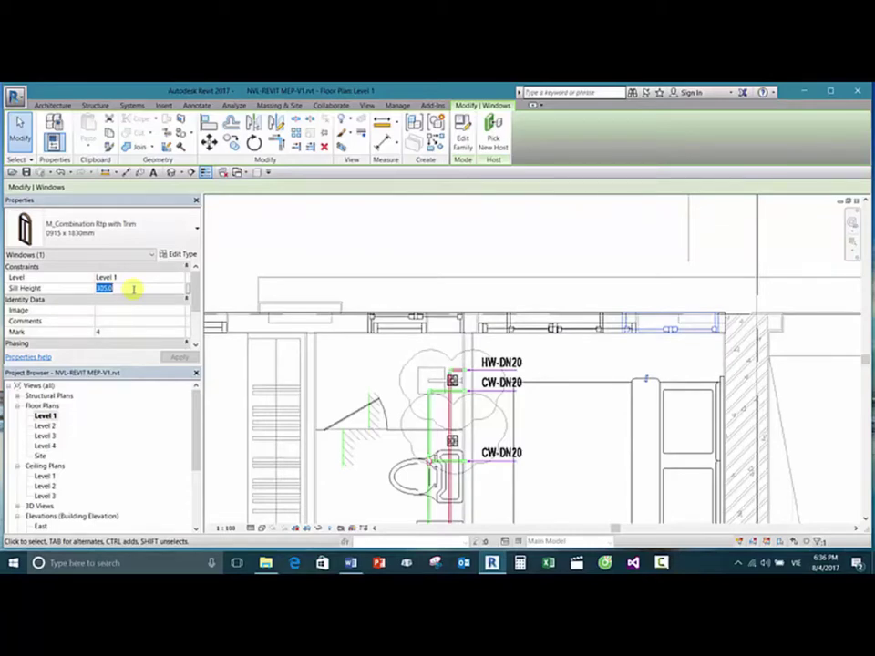
pyautogui.write('450')
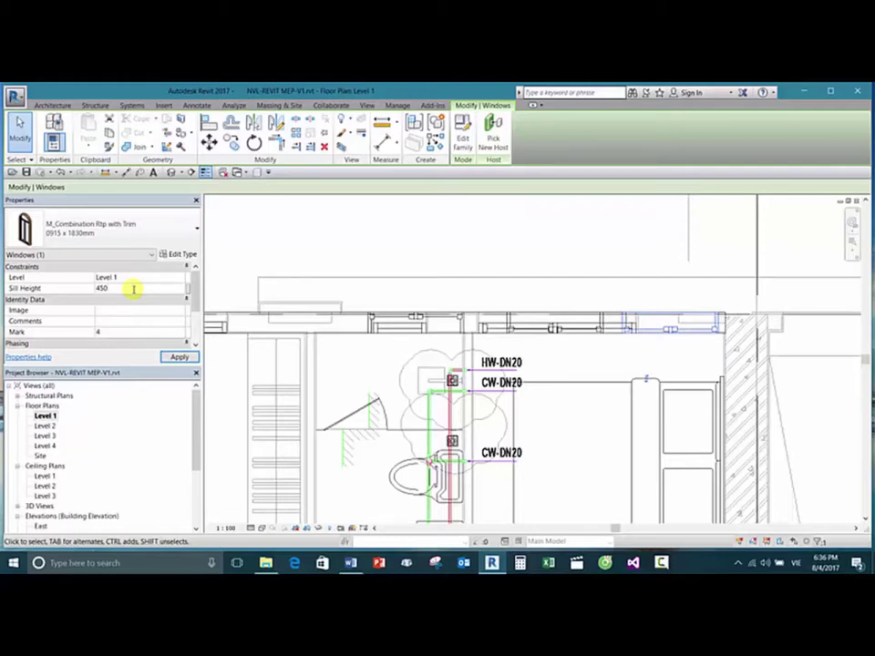
pyautogui.press('Return')
pyautogui.click(178, 357)
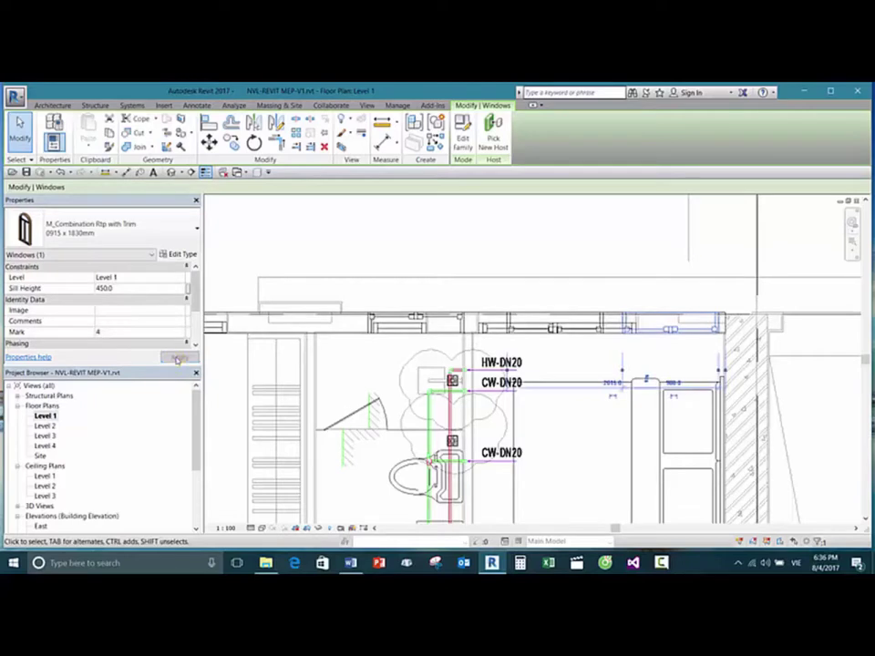
pyautogui.click(482, 234)
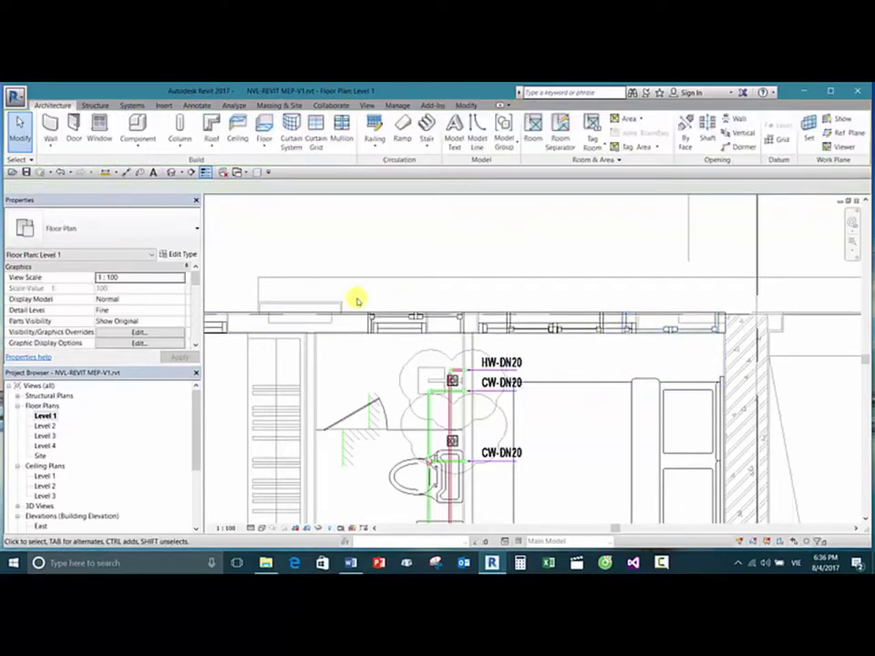
# Step: Crop a 3D view around the three windows with a BX section box, orbiting toward the front
pyautogui.moveTo(246, 191); pyautogui.dragTo(629, 326)
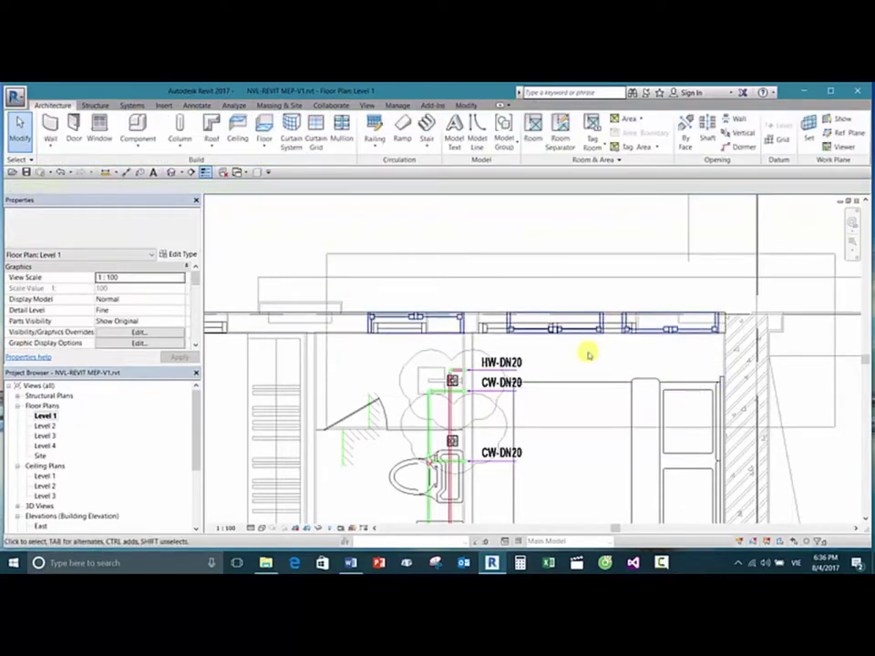
pyautogui.press('b')
pyautogui.press('x')
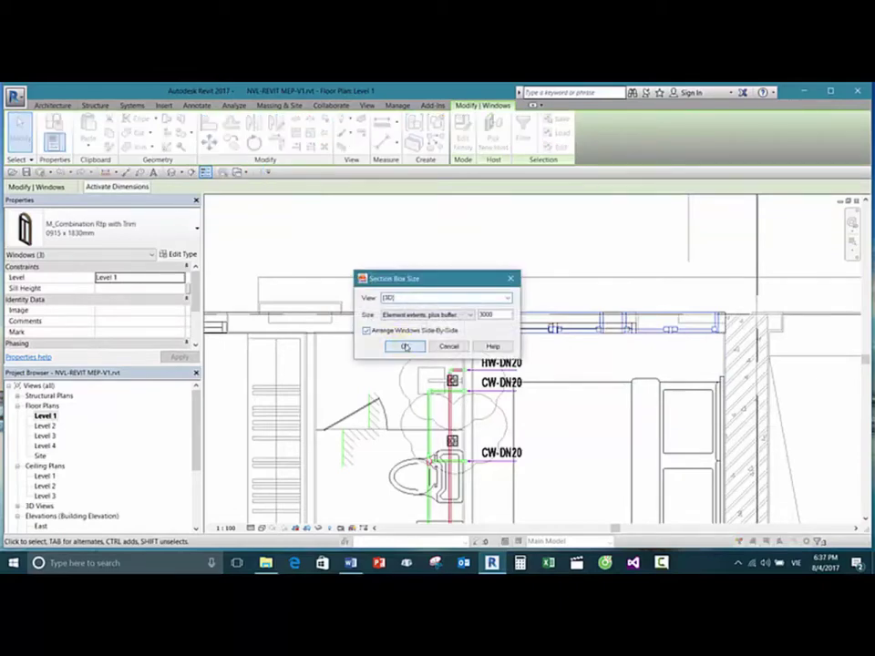
pyautogui.press('Return')
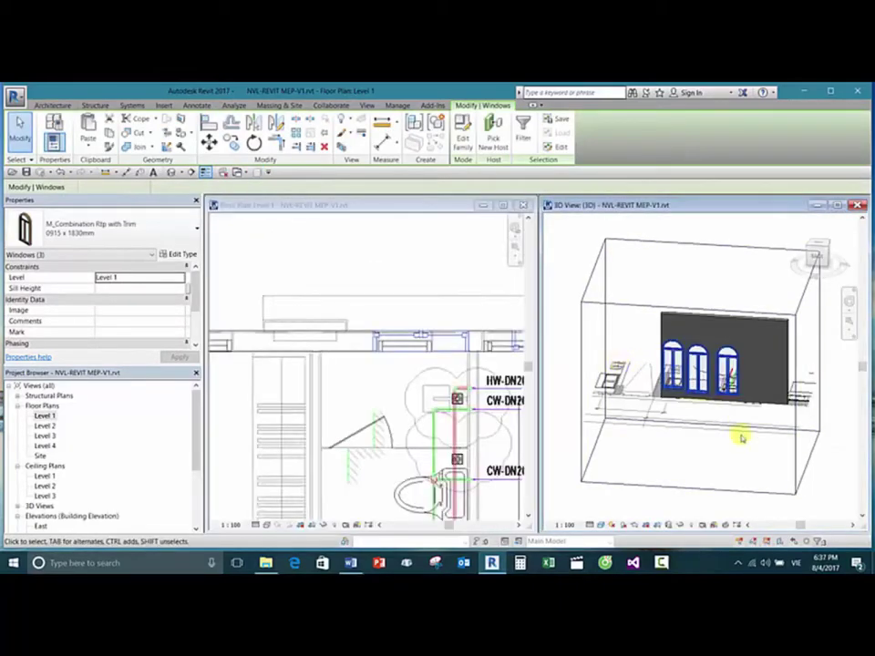
pyautogui.click(741, 438)
pyautogui.keyDown('shift'); pyautogui.moveTo(742, 439); pyautogui.dragTo(763, 337, button='middle'); pyautogui.keyUp('shift')
# Step: Maximize the 3D view and set the middle arched window's sill height to 450
pyautogui.click(838, 205)
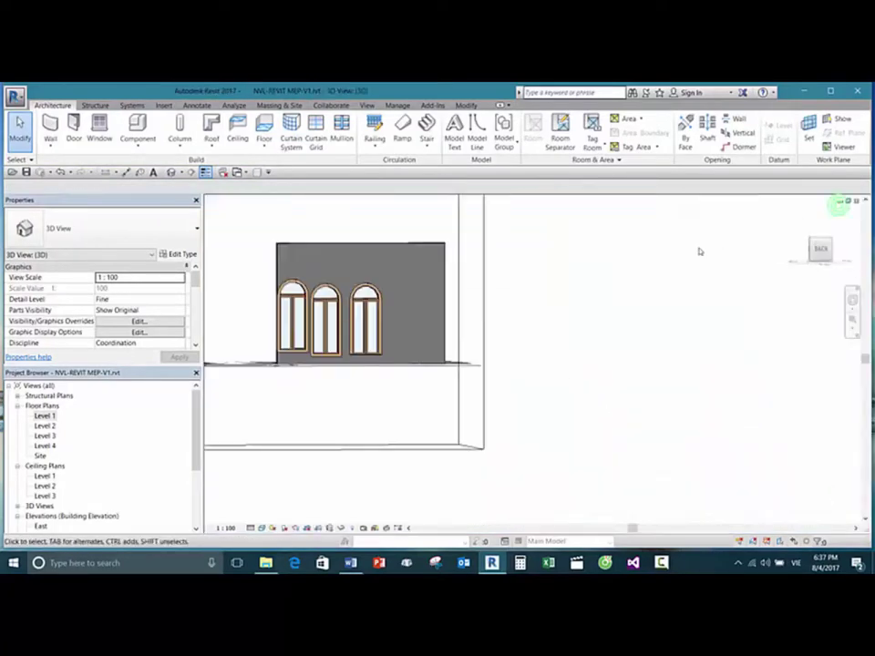
pyautogui.moveTo(699, 249)
pyautogui.keyDown('shift'); pyautogui.mouseDown(button='middle')
pyautogui.moveTo(576, 362)
pyautogui.moveTo(504, 337)
pyautogui.moveTo(605, 352)
pyautogui.moveTo(493, 351)
pyautogui.moveTo(481, 331)
pyautogui.mouseUp(button='middle'); pyautogui.keyUp('shift')
pyautogui.scroll(3, 492, 349)
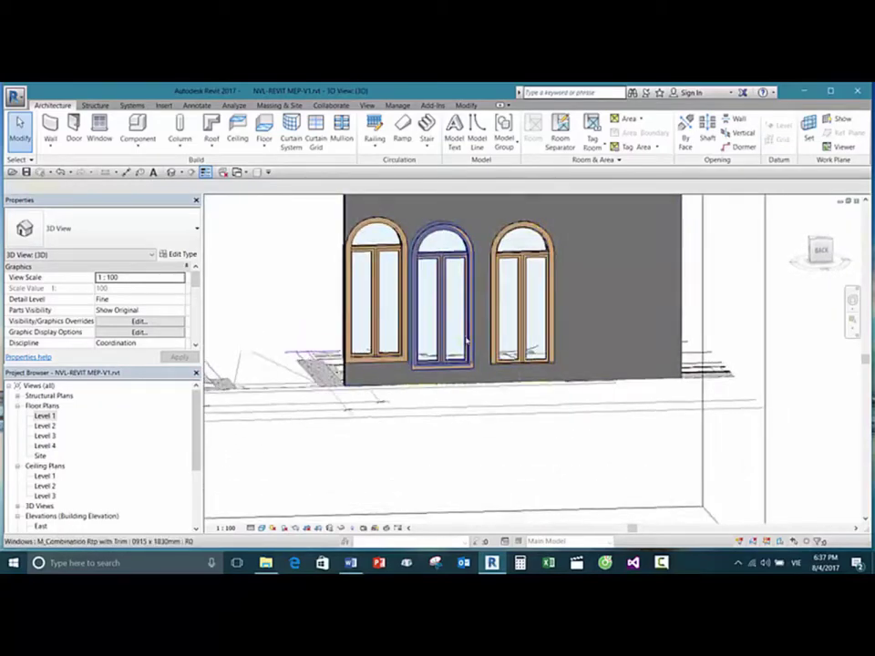
pyautogui.click(463, 338)
pyautogui.click(127, 287)
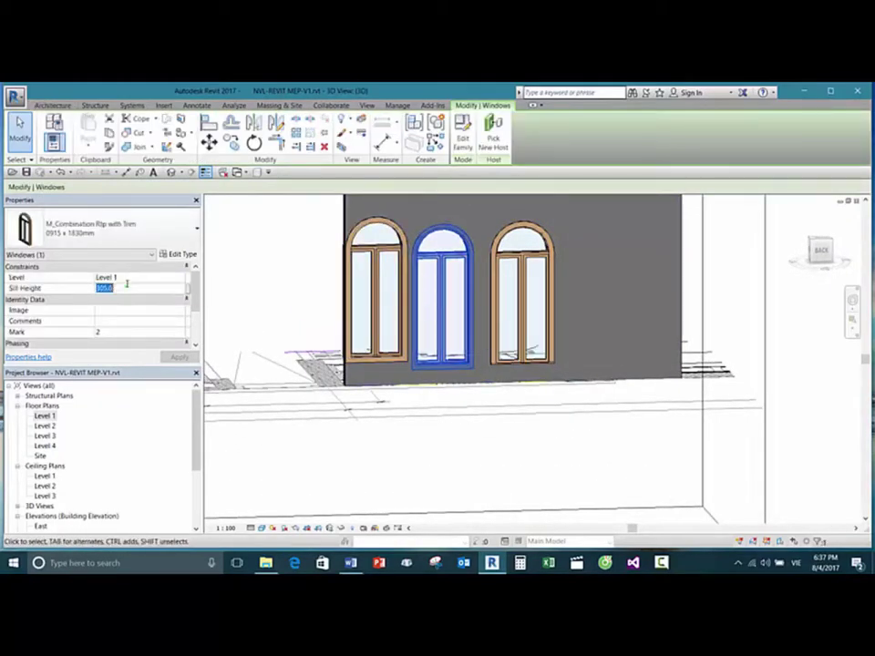
pyautogui.write('450.0')
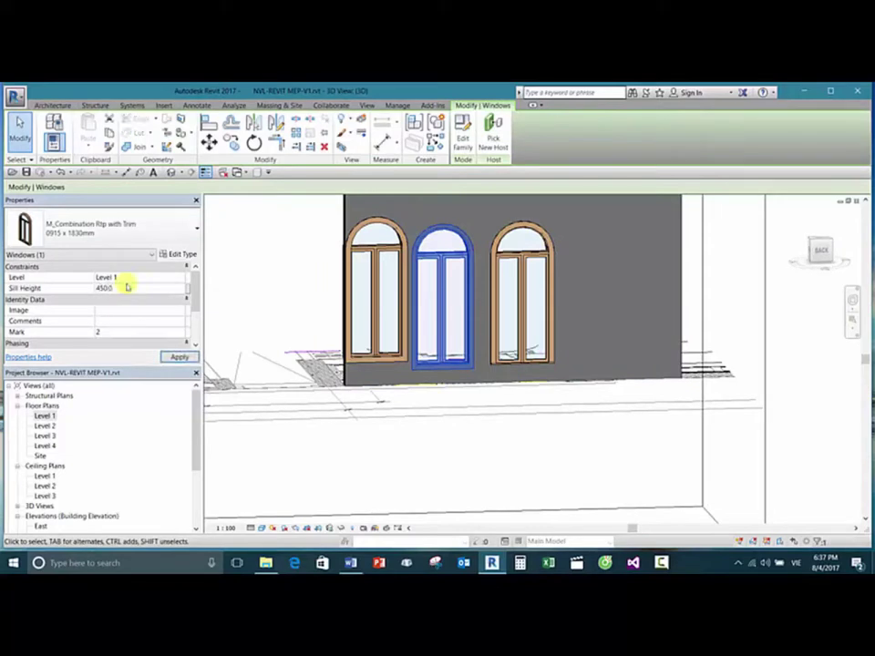
pyautogui.click(299, 324)
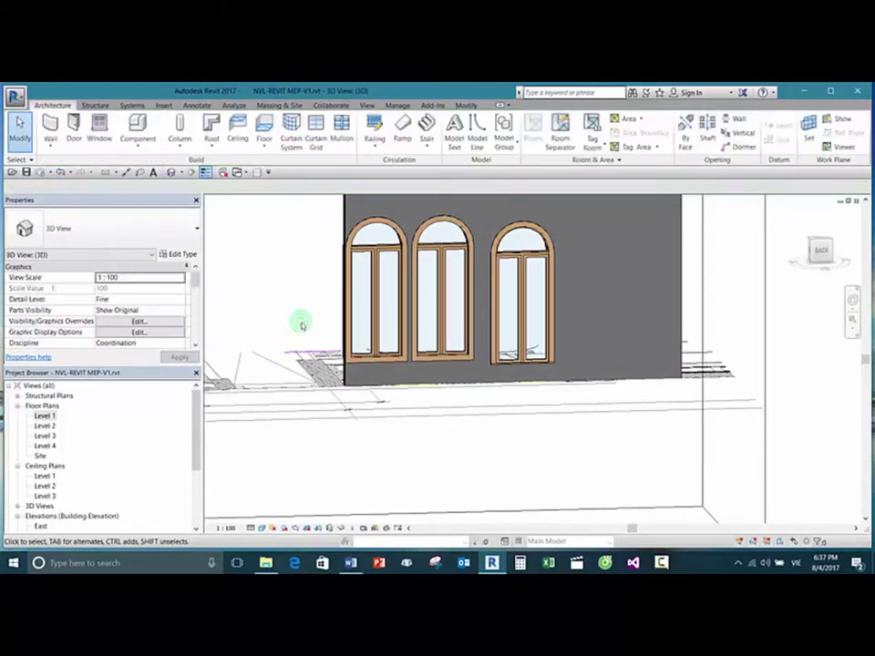
# Step: Set the right arched window's sill height to 450 as well, then deselect it
pyautogui.click(559, 358)
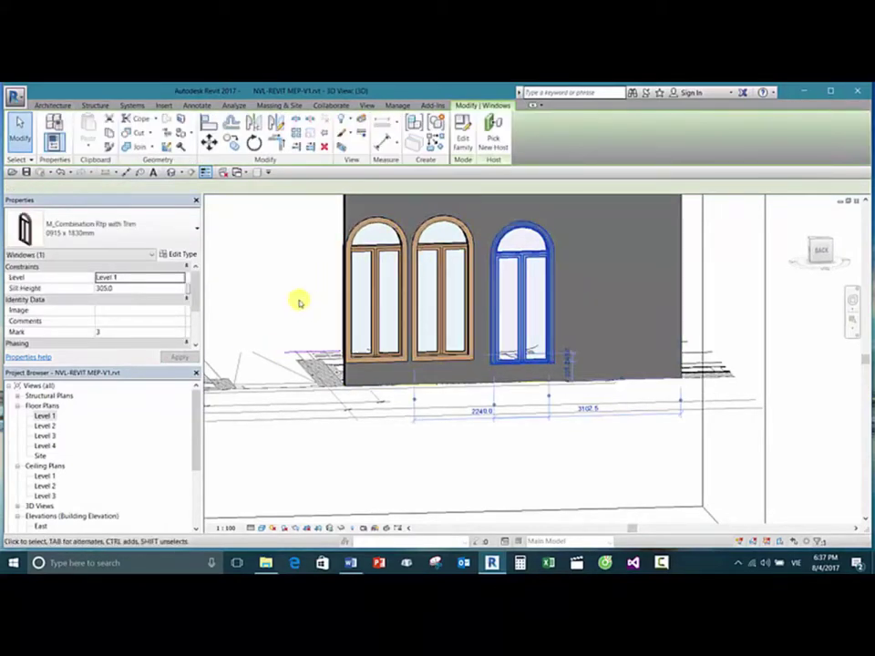
pyautogui.scroll(-3, 475, 347)
pyautogui.scroll(5, 478, 316)
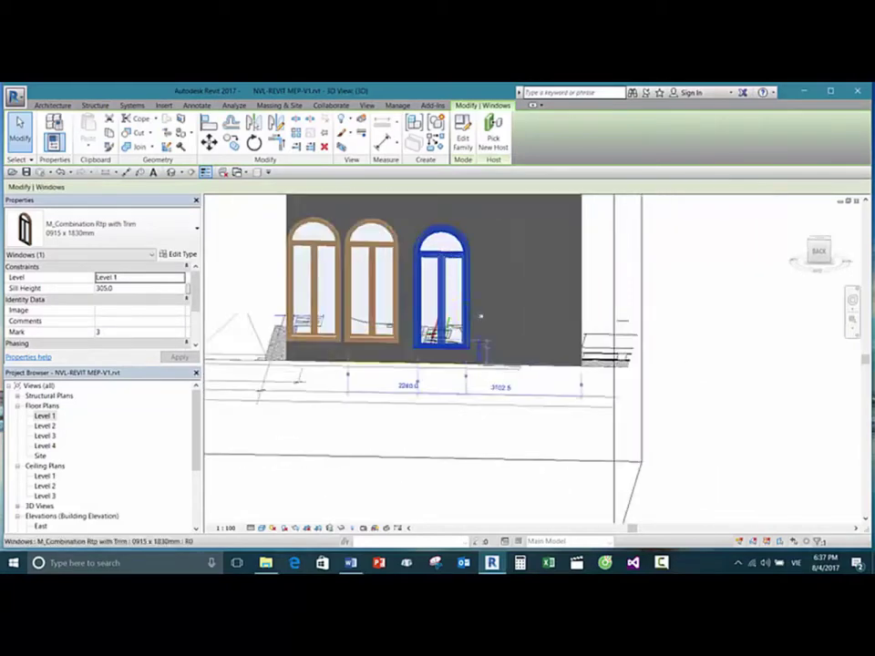
pyautogui.press('Escape')
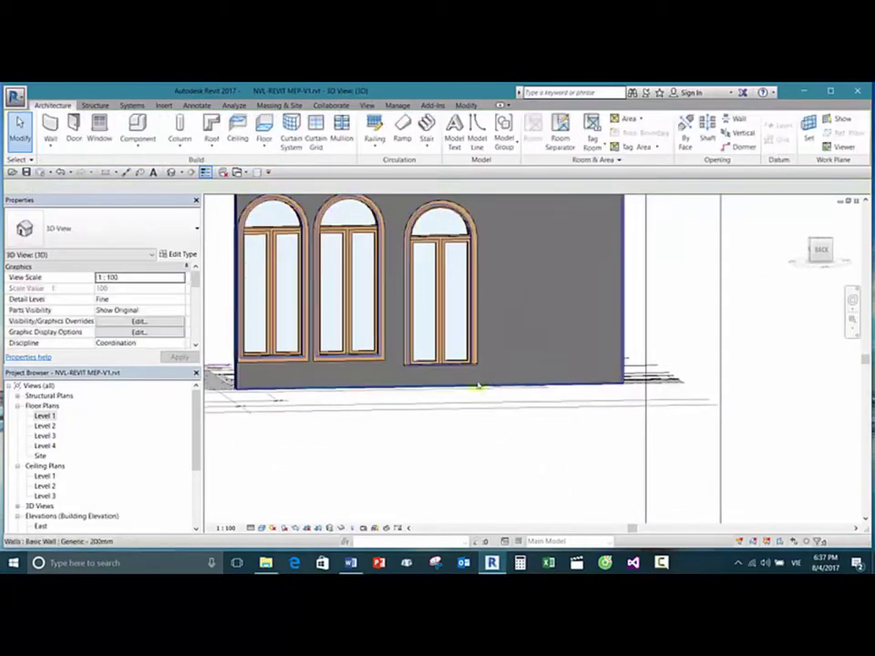
pyautogui.click(412, 349)
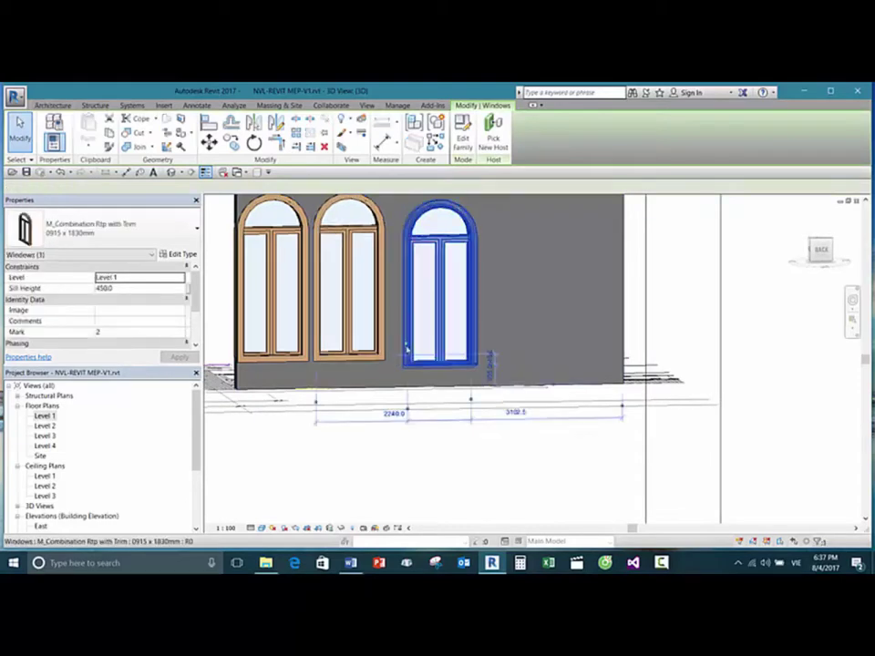
pyautogui.doubleClick(123, 288)
pyautogui.write('450')
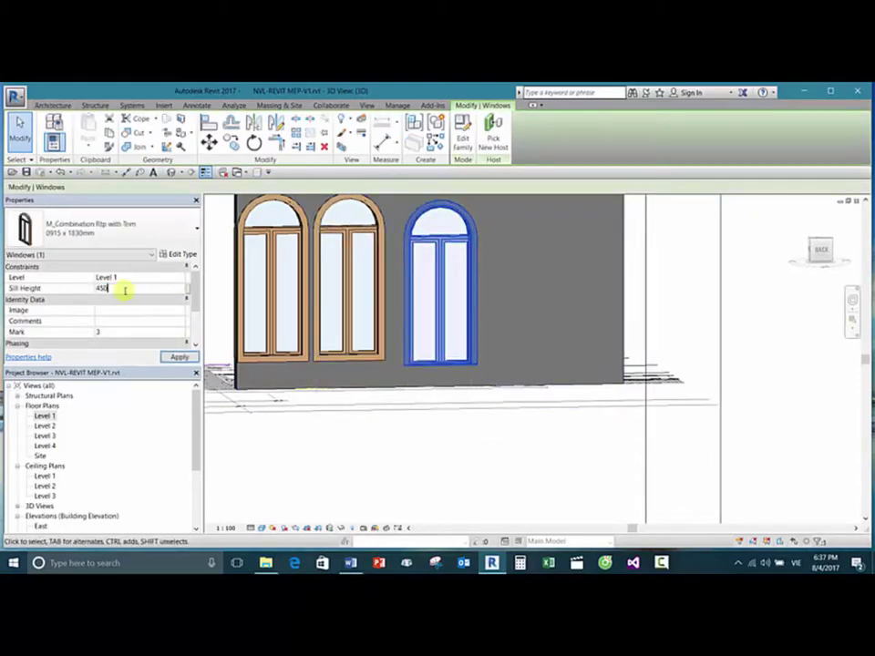
pyautogui.press('Return')
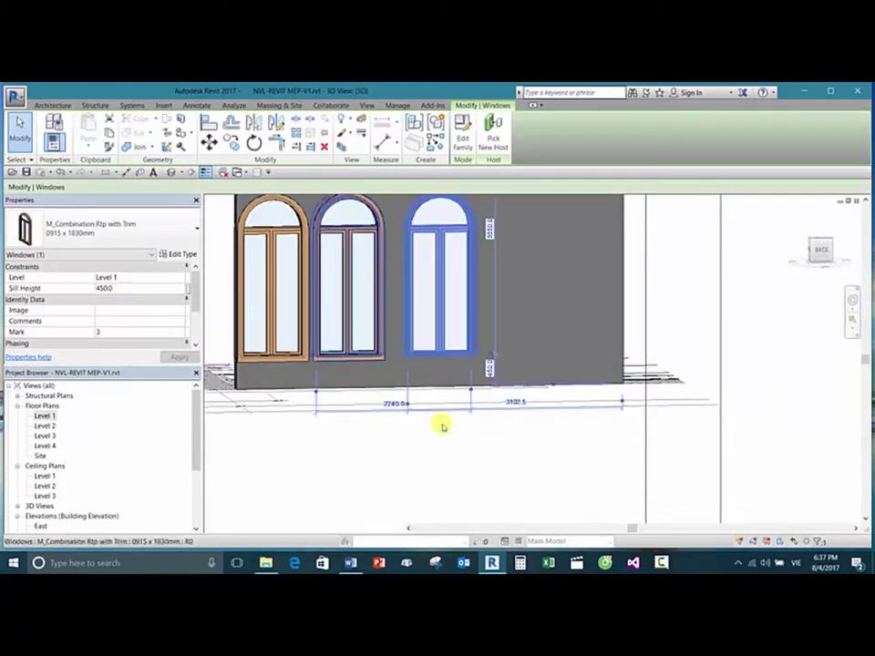
pyautogui.click(460, 460)
# Step: Orbit to see the wall at an angle and slide the right window further right
pyautogui.scroll(-3, 460, 460)
pyautogui.keyDown('shift'); pyautogui.moveTo(460, 460); pyautogui.dragTo(541, 400, button='middle'); pyautogui.keyUp('shift')
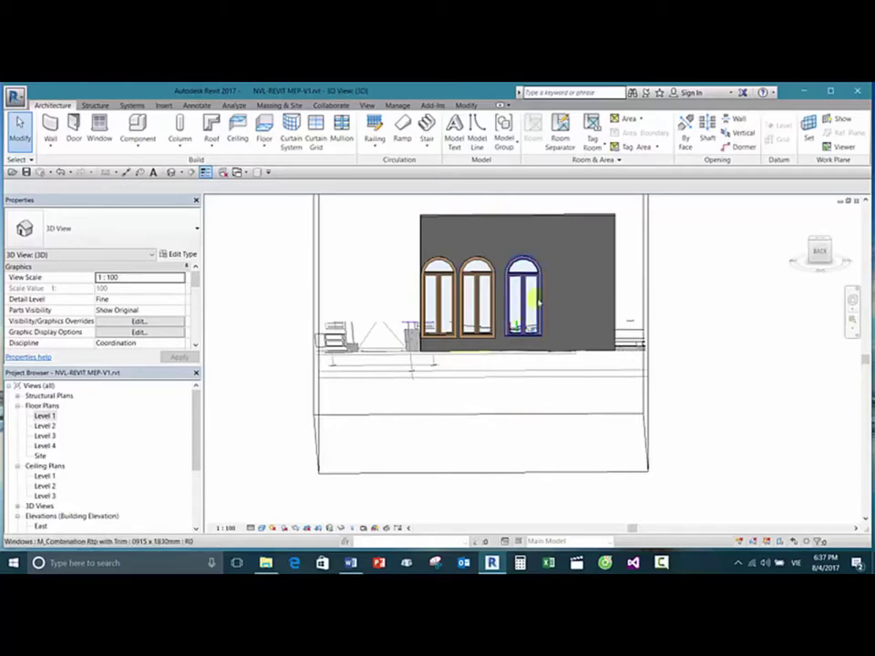
pyautogui.click(533, 296)
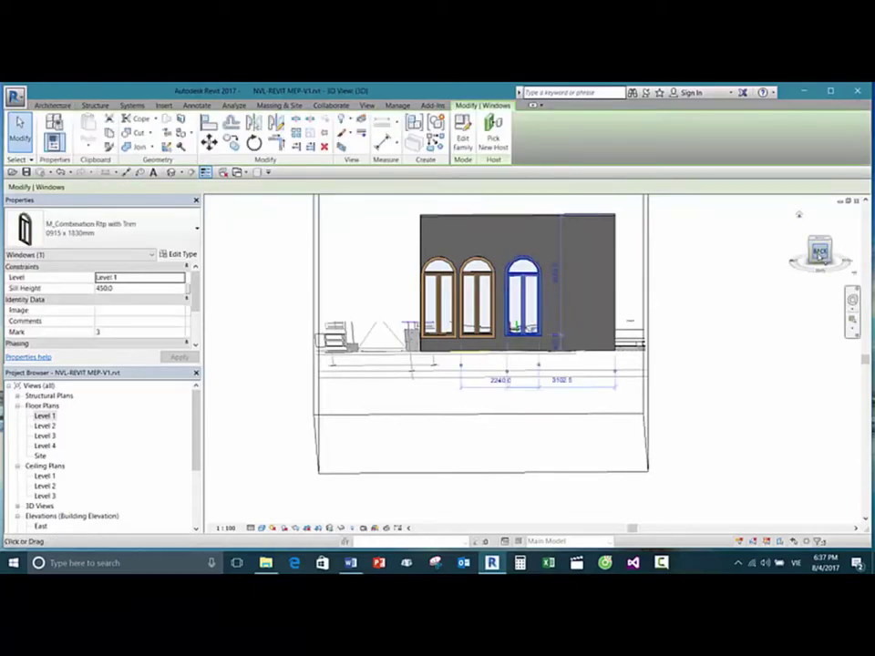
pyautogui.scroll(2, 524, 296)
pyautogui.scroll(2, 531, 414)
pyautogui.scroll(-4, 496, 422)
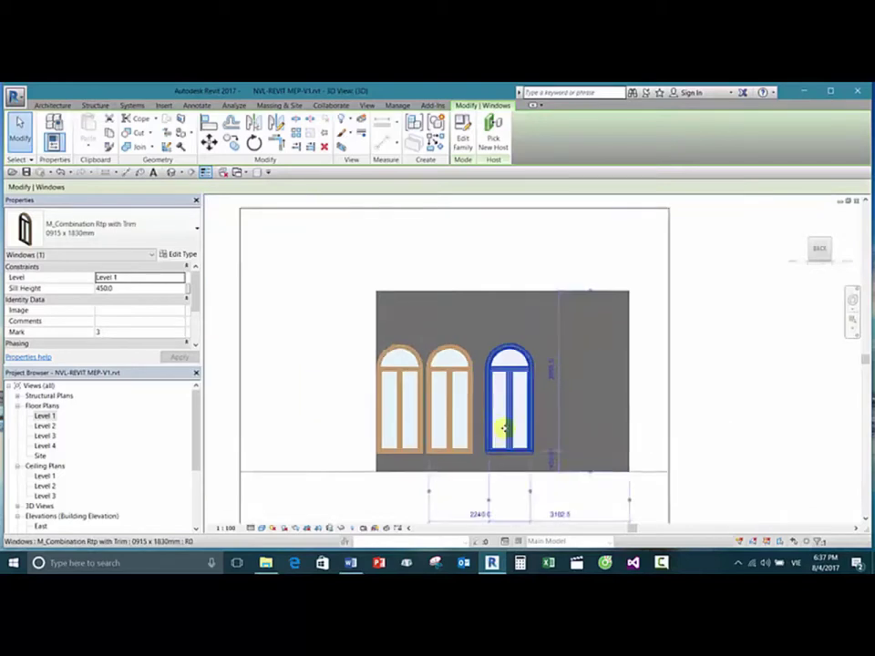
pyautogui.moveTo(498, 399); pyautogui.dragTo(547, 401)
# Step: Move the second arched window left along the wall, then deselect and pan the view
pyautogui.click(428, 398)
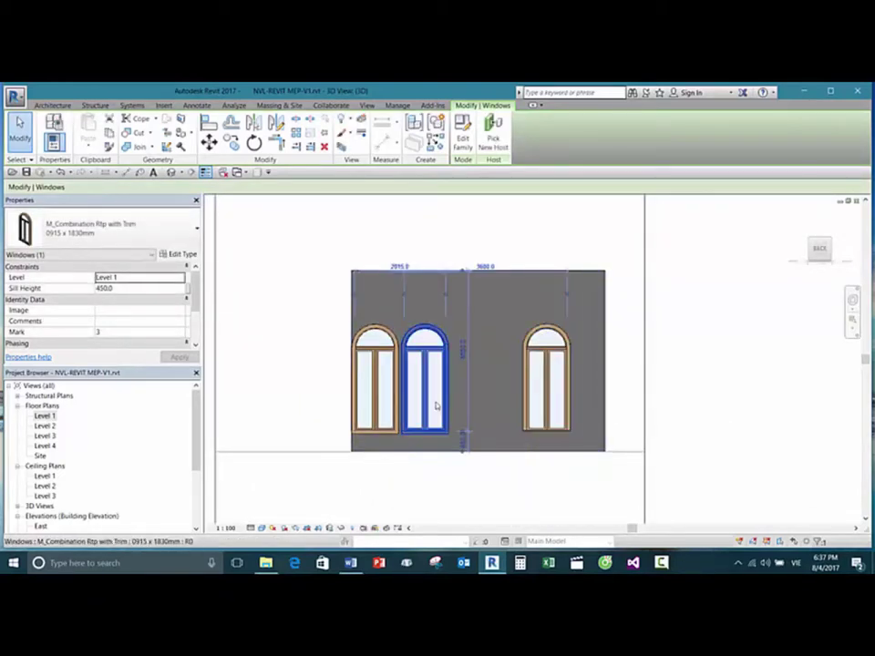
pyautogui.moveTo(429, 398); pyautogui.dragTo(404, 398)
pyautogui.click(300, 390)
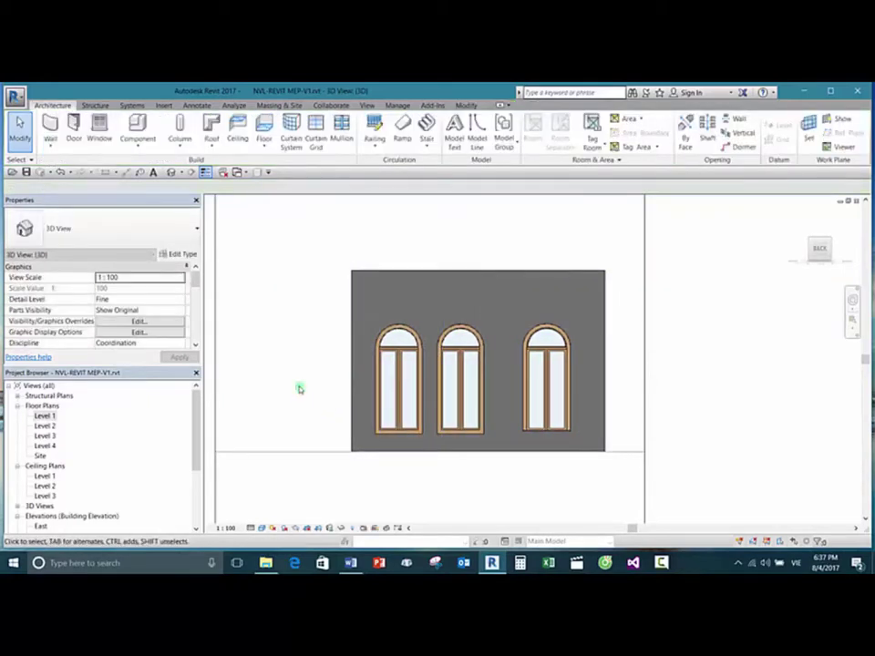
pyautogui.click(525, 411)
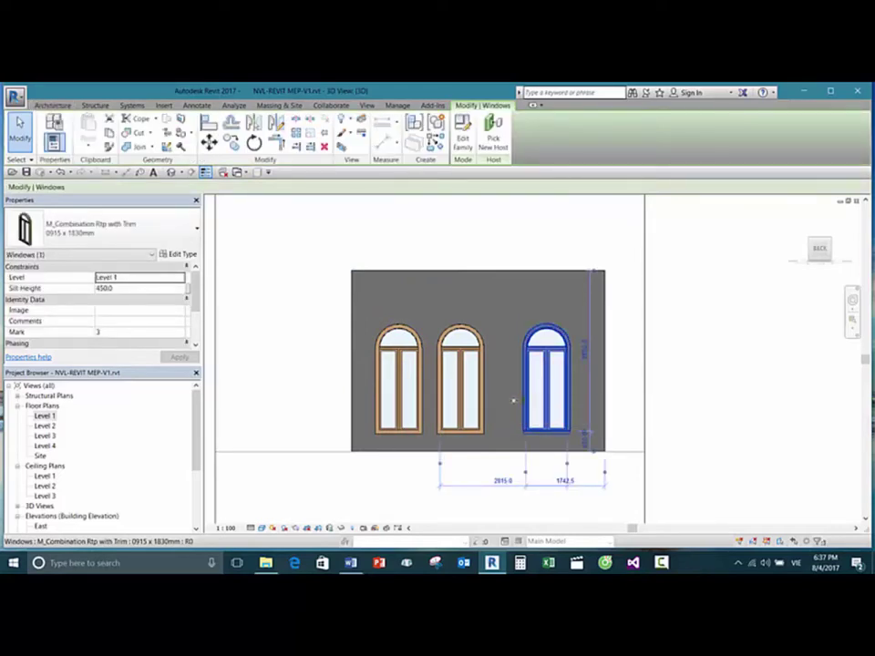
pyautogui.click(658, 358)
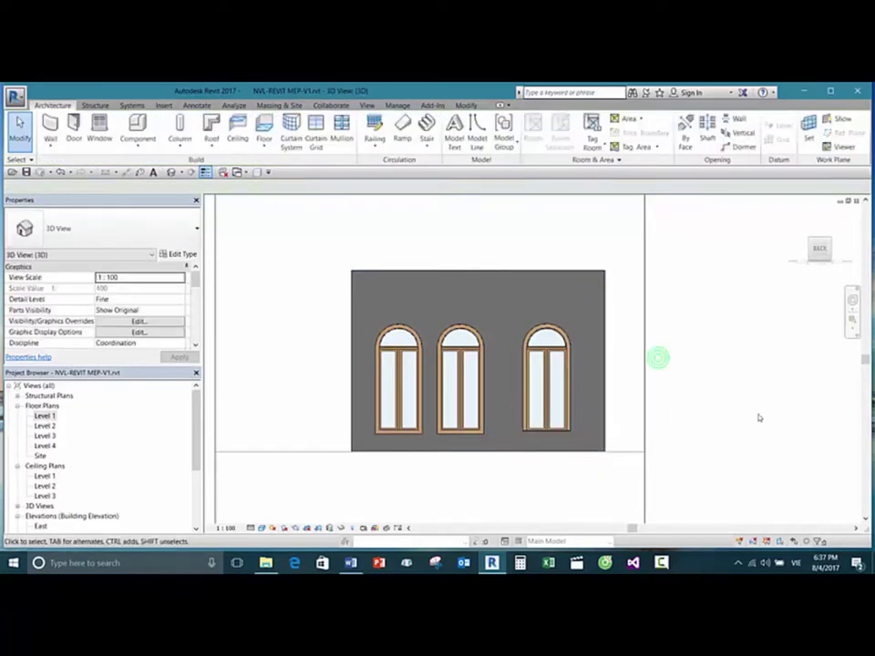
pyautogui.moveTo(759, 416); pyautogui.dragTo(714, 370, button='middle')
# Step: Orbit to an angled view from above and render it in Realistic style after trying Raytrace
pyautogui.scroll(2, 645, 381)
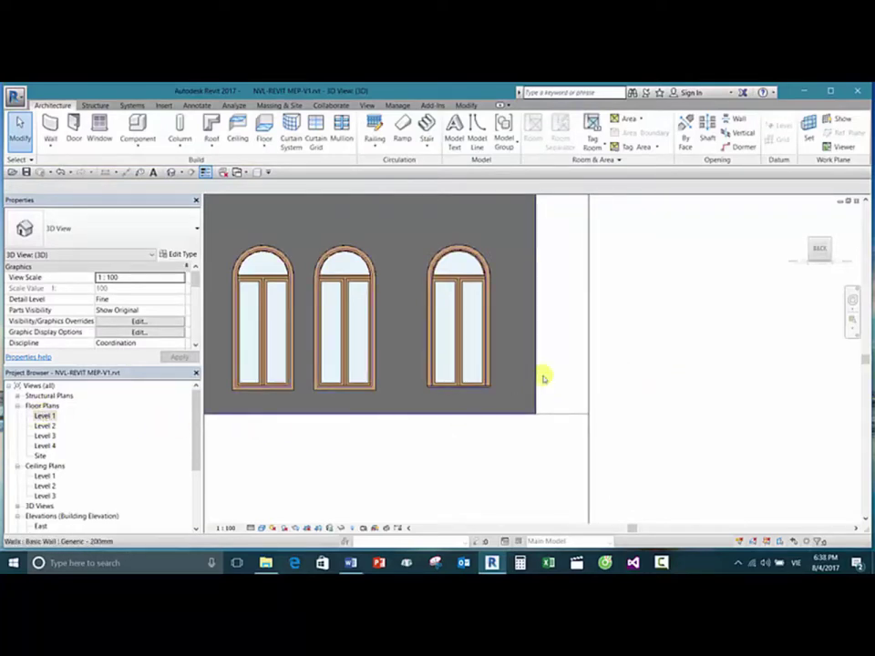
pyautogui.scroll(-1, 643, 323)
pyautogui.moveTo(643, 322); pyautogui.dragTo(654, 321, button='middle')
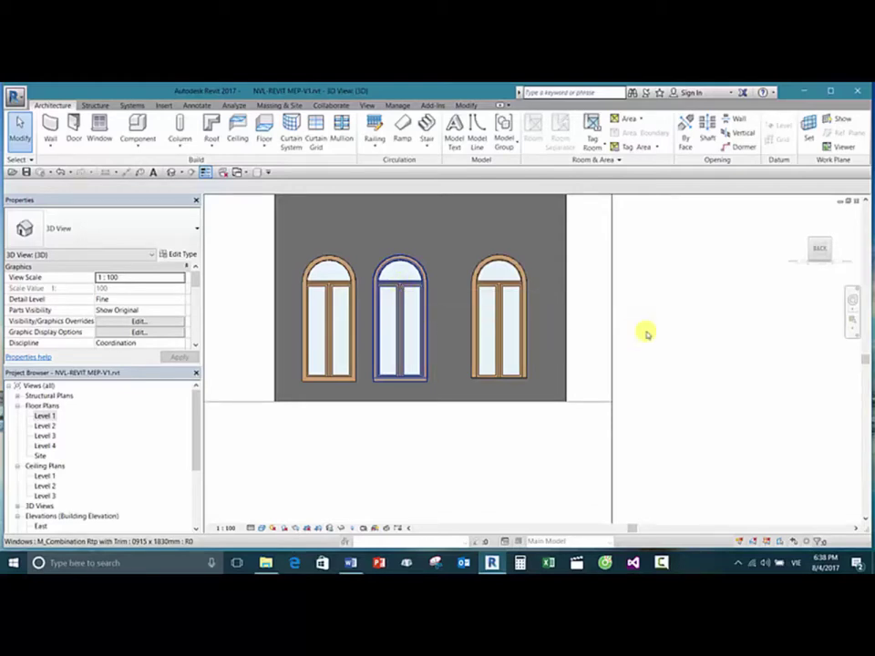
pyautogui.keyDown('shift'); pyautogui.moveTo(664, 364); pyautogui.dragTo(422, 475, button='middle'); pyautogui.keyUp('shift')
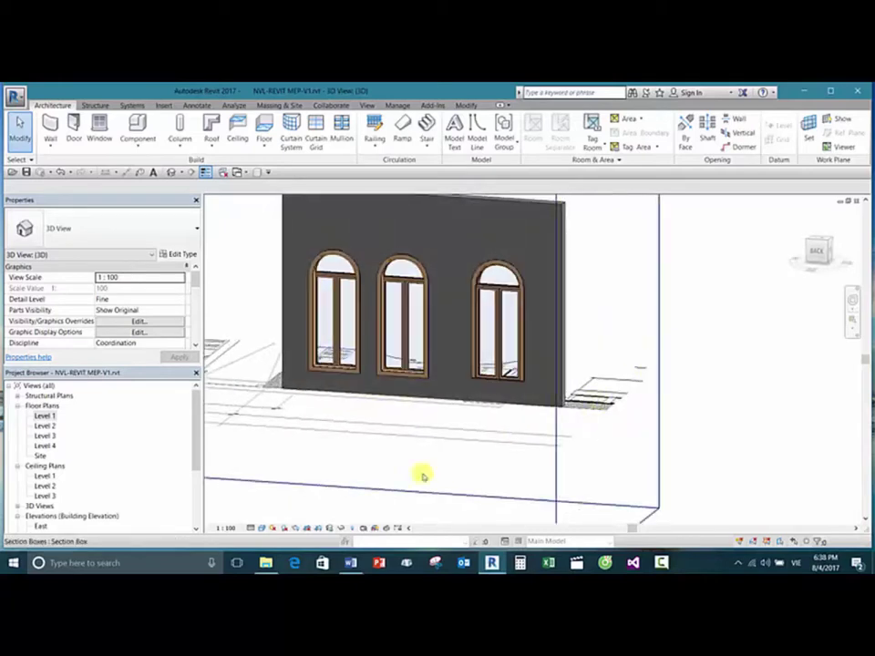
pyautogui.click(262, 528)
pyautogui.click(281, 516)
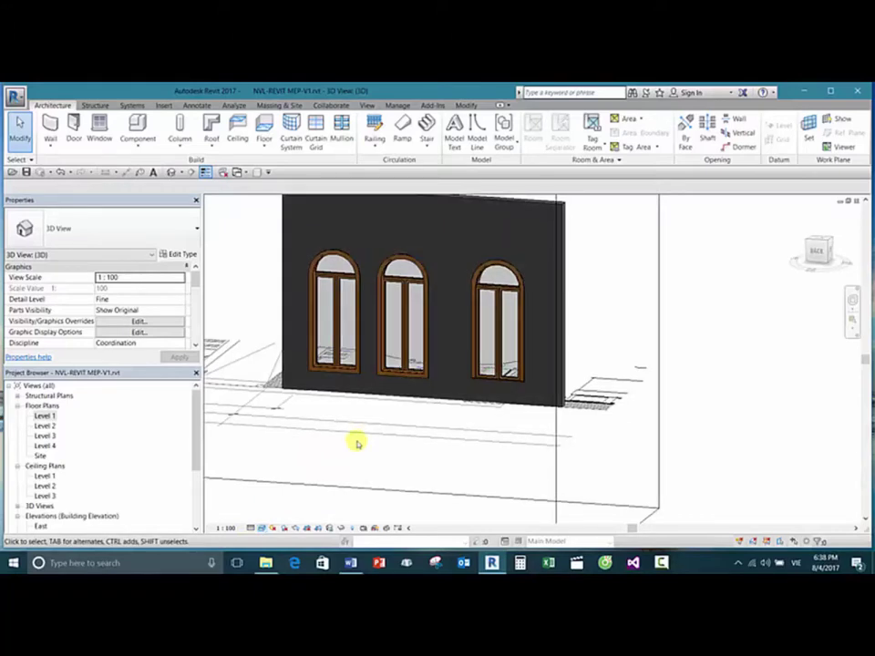
pyautogui.click(261, 529)
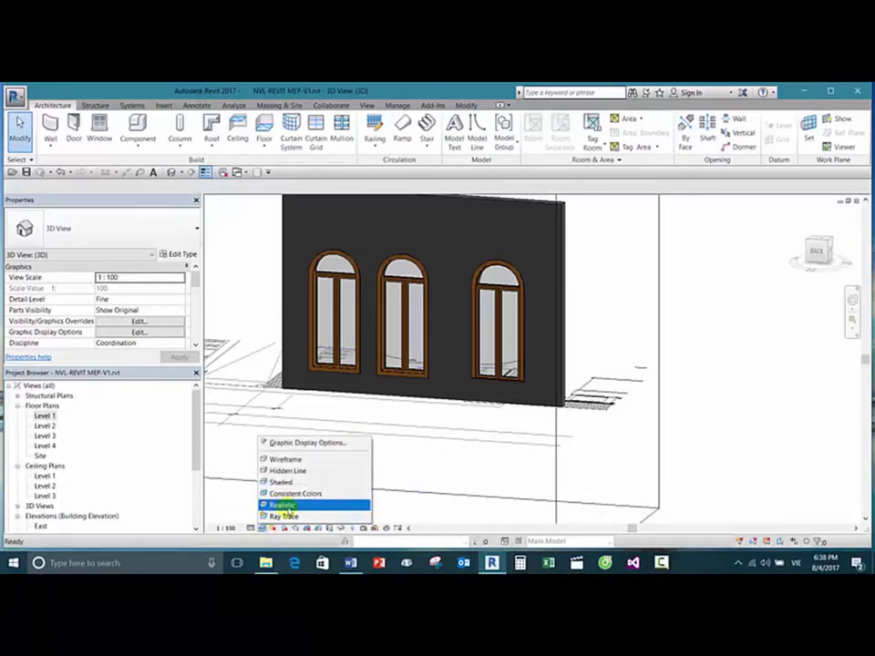
pyautogui.click(287, 506)
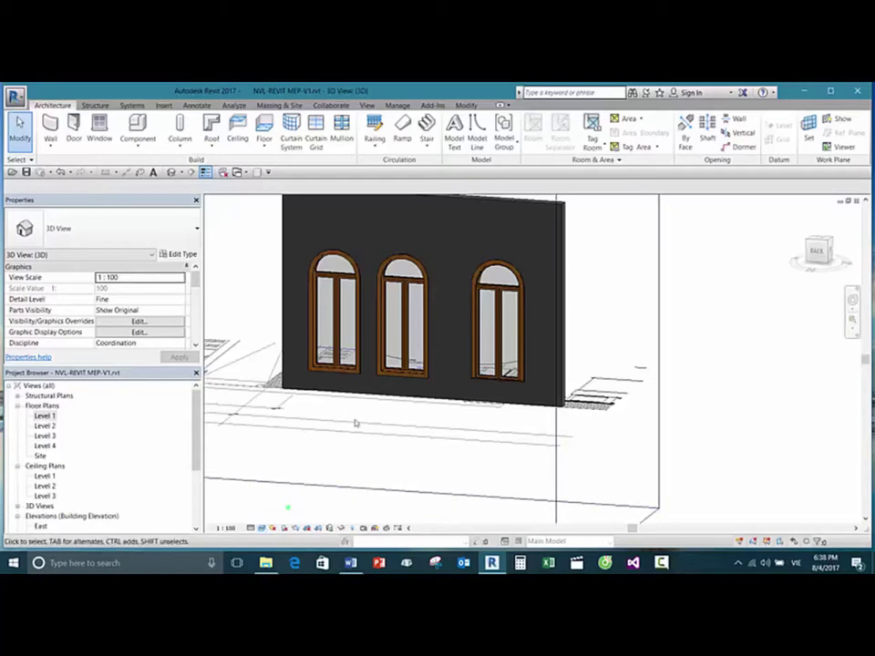
pyautogui.scroll(-2, 474, 394)
# Step: Orbit so the wall faces the camera and switch the view to Hidden Line
pyautogui.keyDown('shift'); pyautogui.moveTo(495, 387); pyautogui.dragTo(481, 458, button='middle'); pyautogui.keyUp('shift')
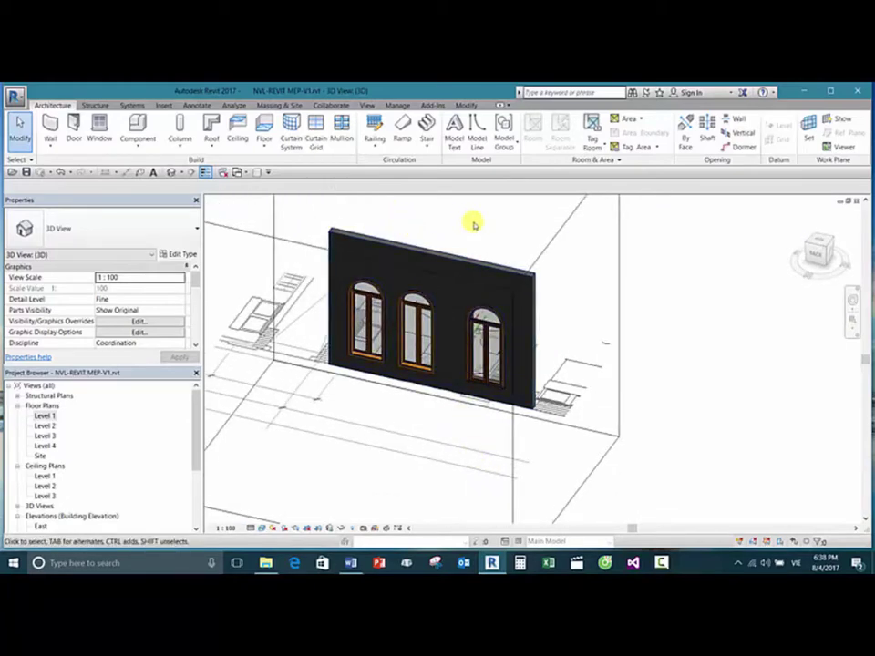
pyautogui.keyDown('shift'); pyautogui.moveTo(469, 240); pyautogui.dragTo(422, 402, button='middle'); pyautogui.keyUp('shift')
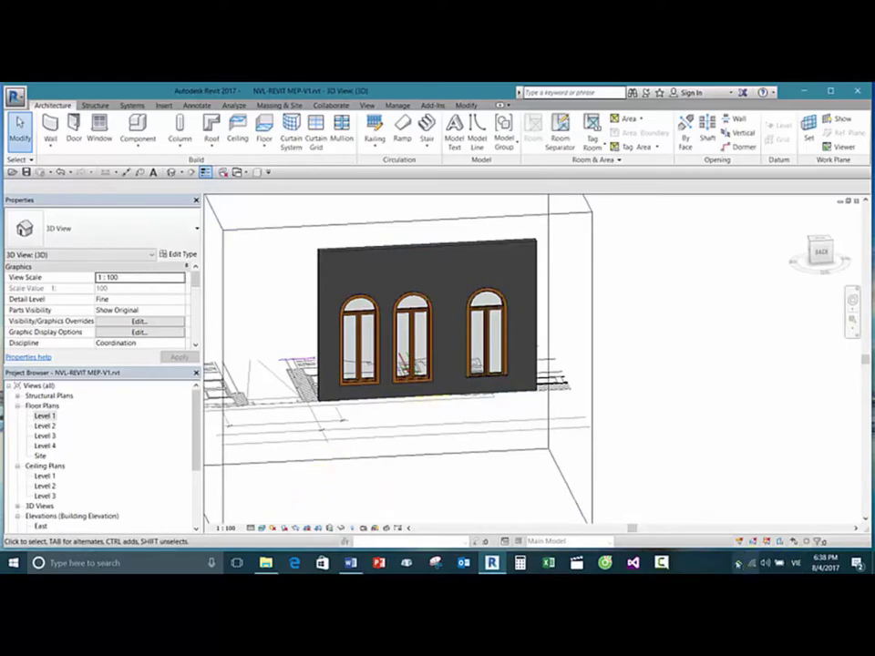
pyautogui.keyDown('shift'); pyautogui.moveTo(402, 470); pyautogui.dragTo(480, 464, button='middle'); pyautogui.keyUp('shift')
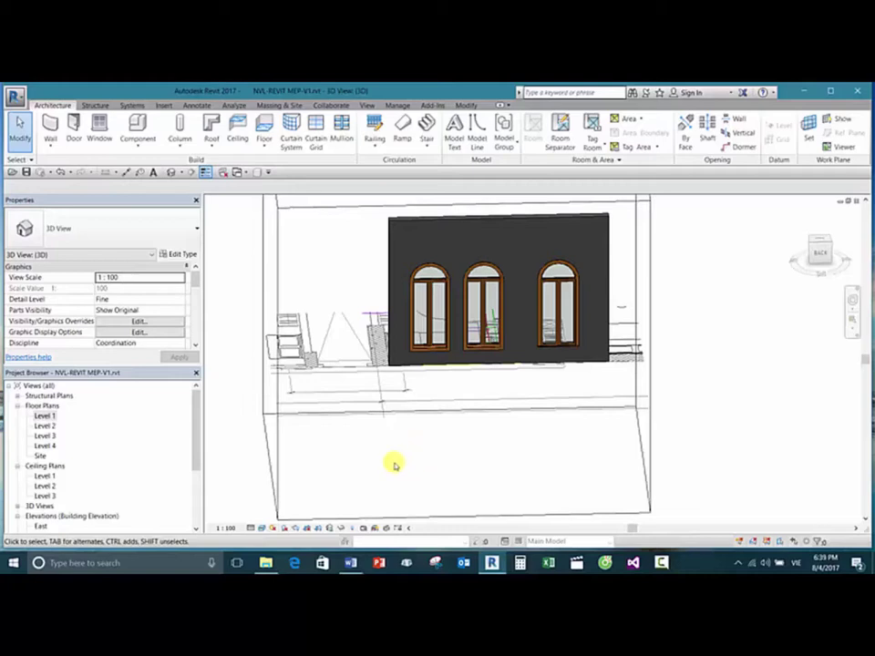
pyautogui.click(263, 527)
pyautogui.click(277, 471)
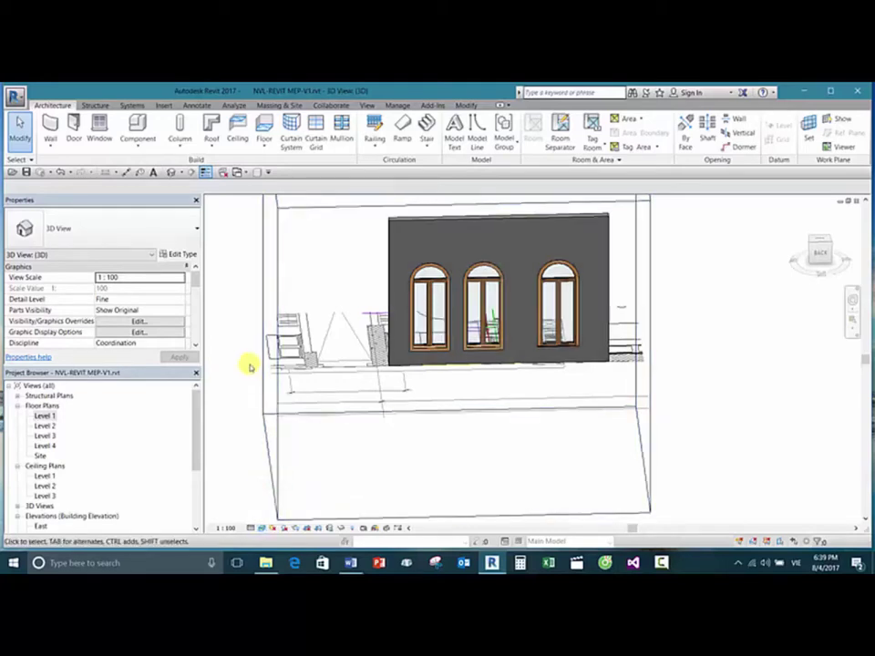
# Step: Pan the model slightly and bring the File Explorer window to the front
pyautogui.scroll(-2, 244, 356)
pyautogui.moveTo(245, 355); pyautogui.dragTo(267, 345, button='middle')
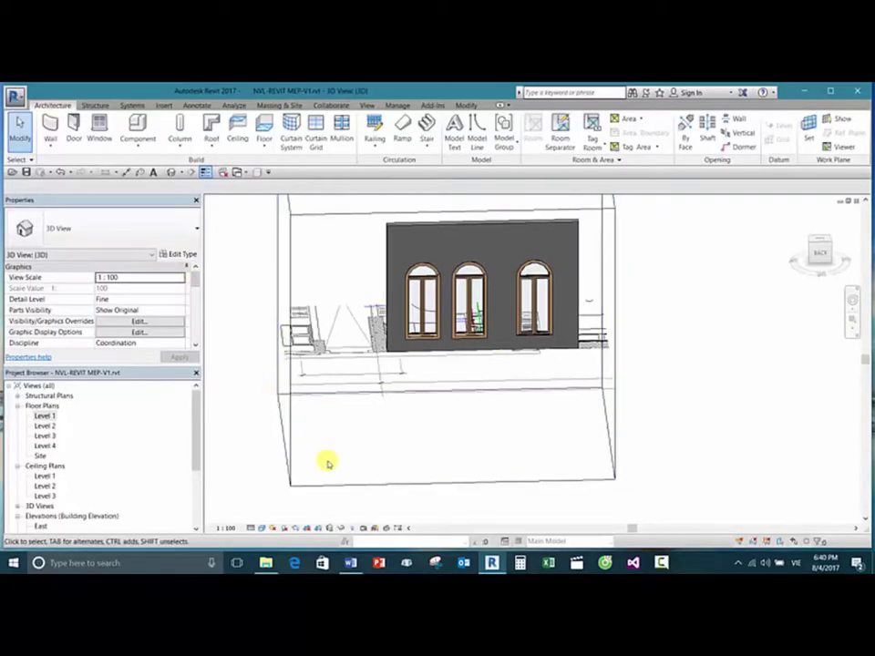
pyautogui.click(265, 562)
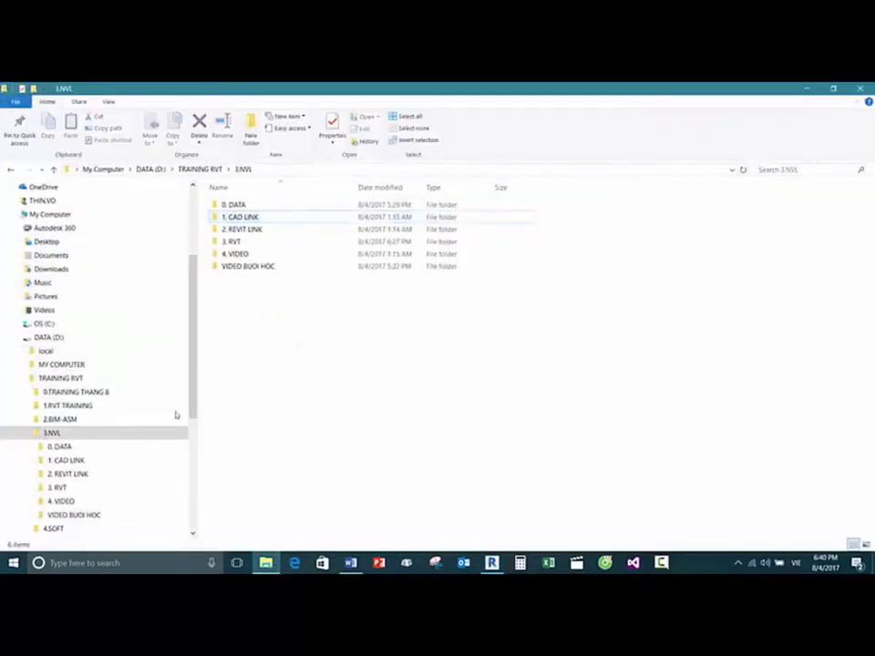
# Step: Collapse DATA (D:) and open USB Drive (F:), briefly selecting the RVT 2017 folder
pyautogui.click(20, 338)
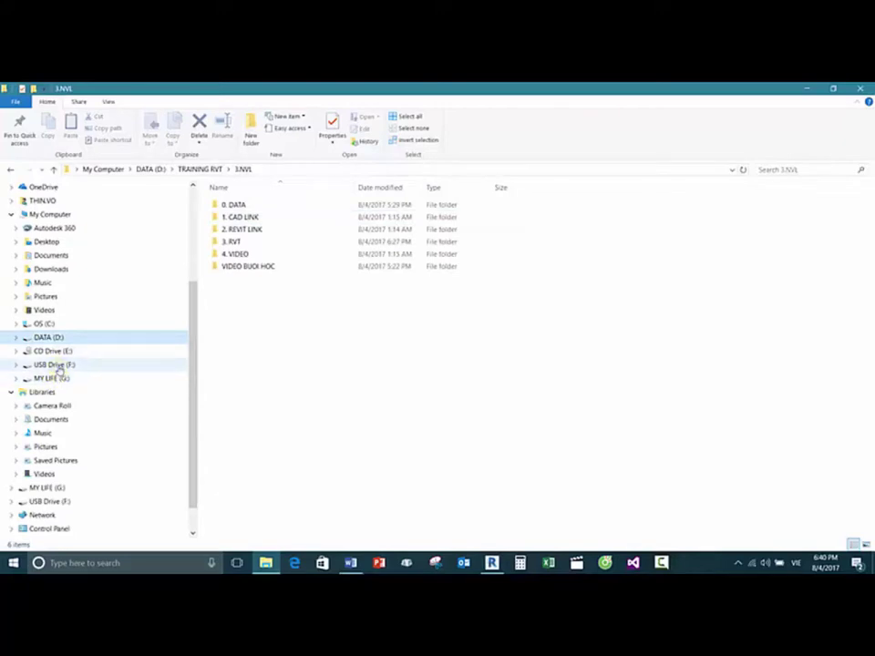
pyautogui.click(55, 364)
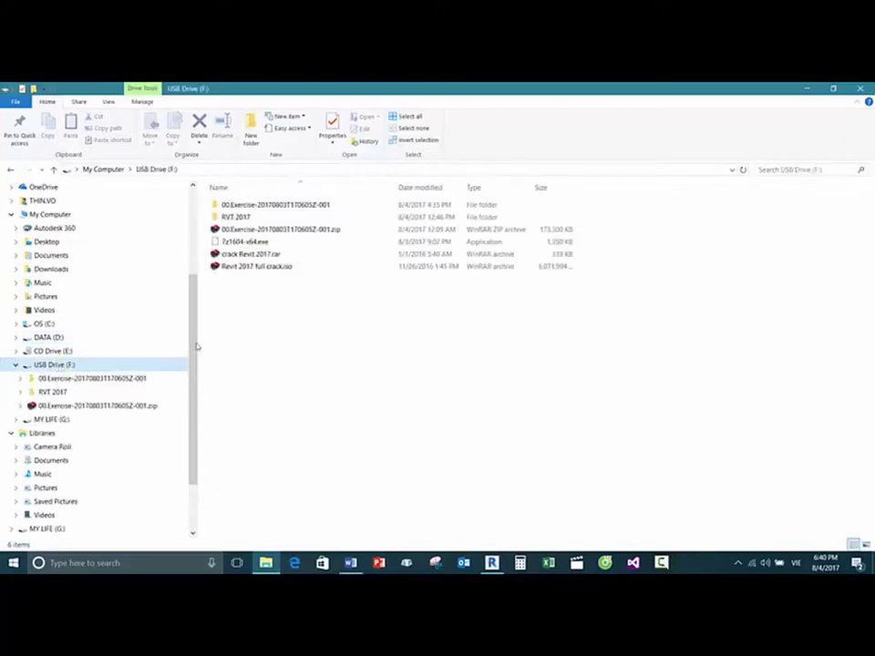
pyautogui.click(238, 220)
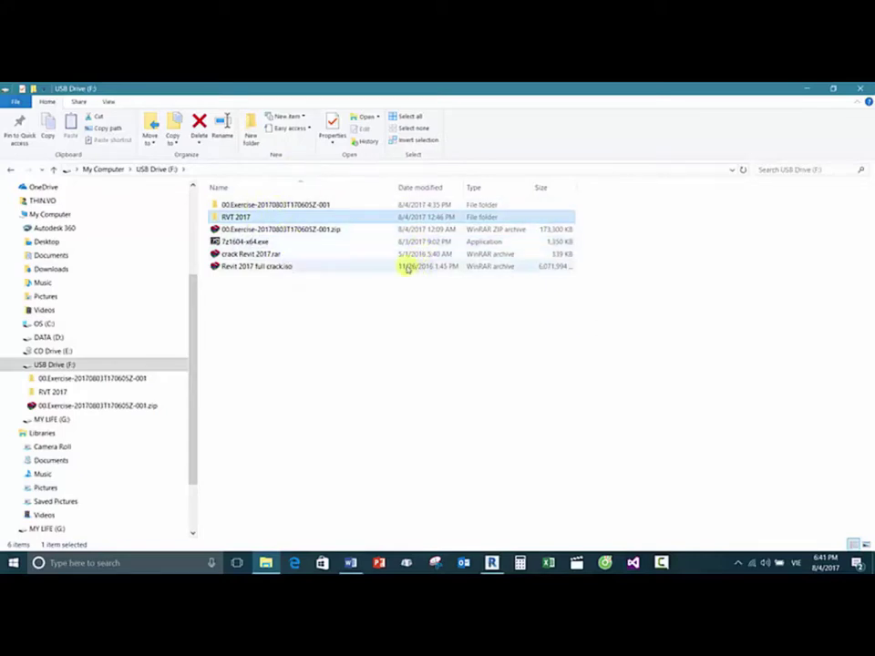
pyautogui.click(285, 315)
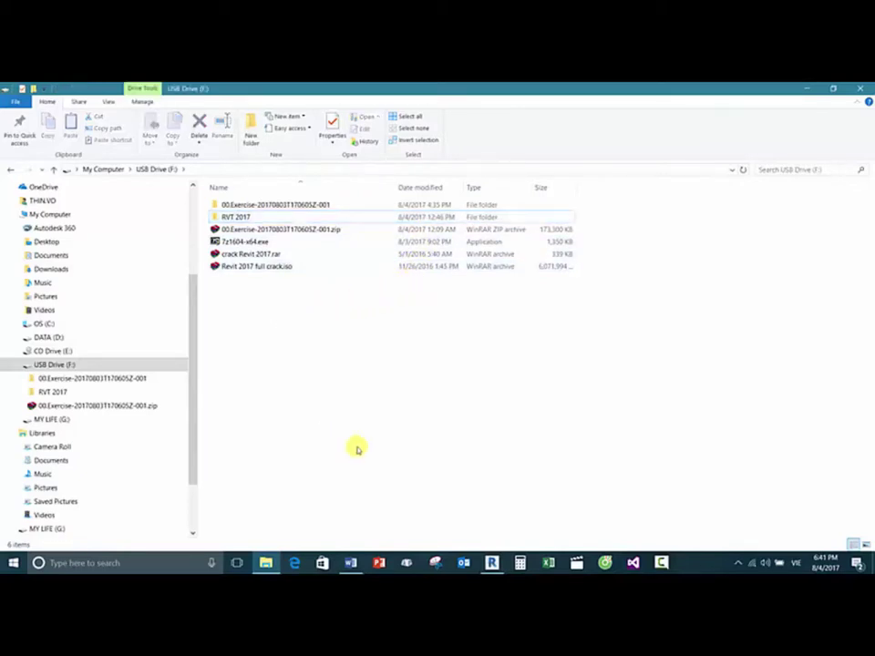
# Step: Return to Revit, pan the 3D view of the wall, and show the Insert tools
pyautogui.click(493, 563)
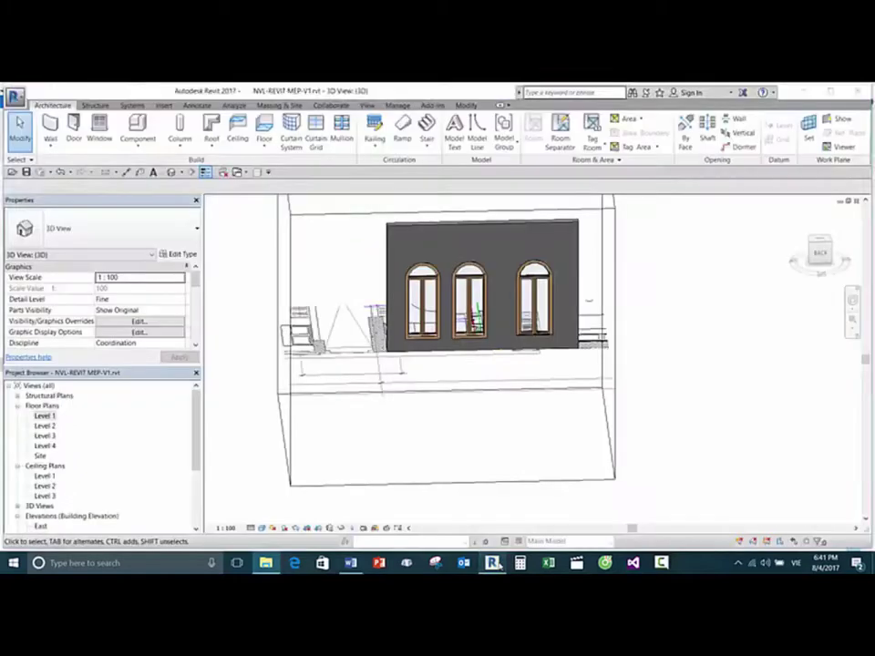
pyautogui.moveTo(752, 324); pyautogui.dragTo(744, 291, button='middle')
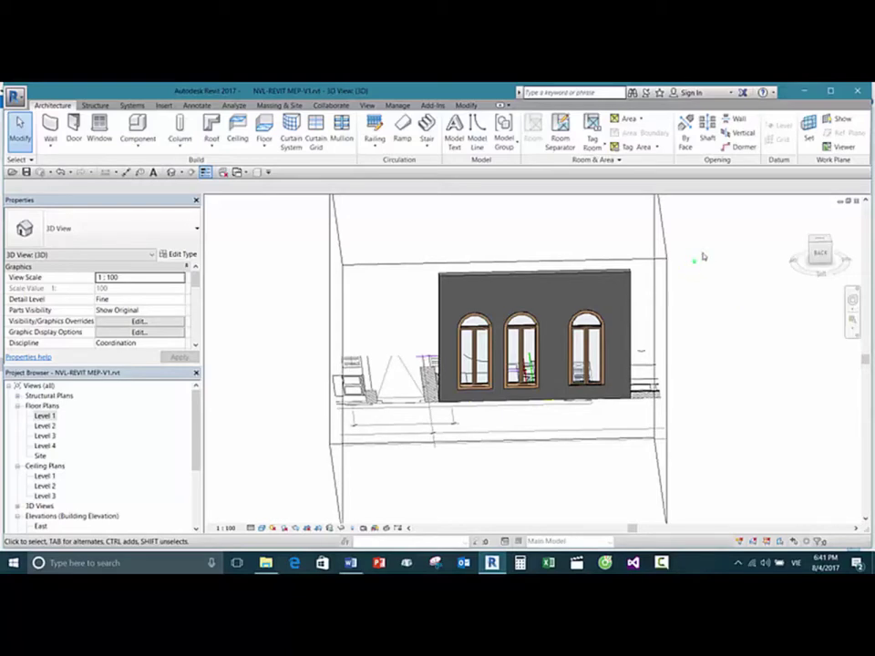
pyautogui.moveTo(697, 256); pyautogui.dragTo(708, 284, button='middle')
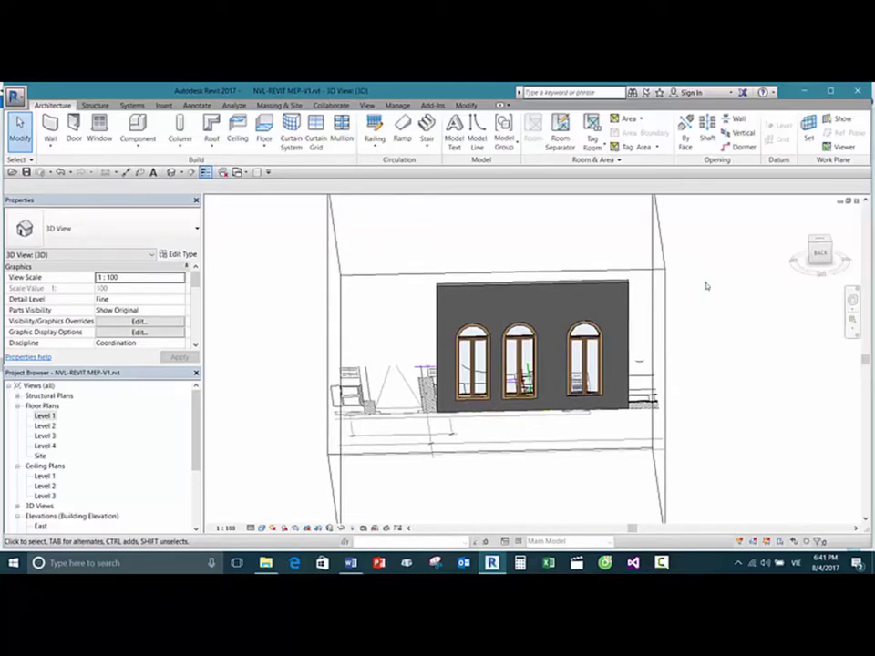
pyautogui.click(706, 285)
pyautogui.click(723, 251)
pyautogui.click(164, 107)
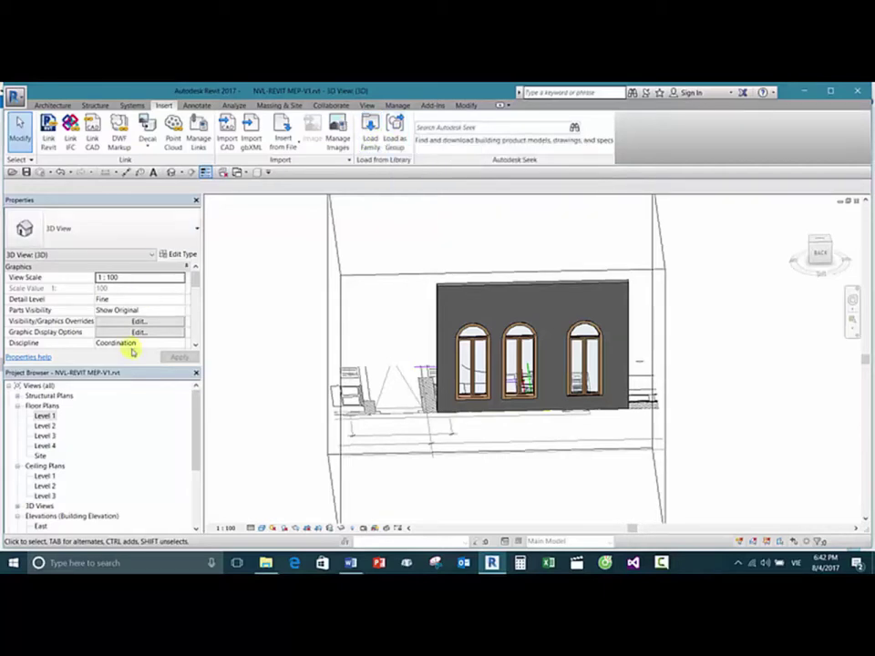
# Step: Expand the Families category in the Project Browser to list loaded family categories
pyautogui.moveTo(195, 416); pyautogui.dragTo(197, 492)
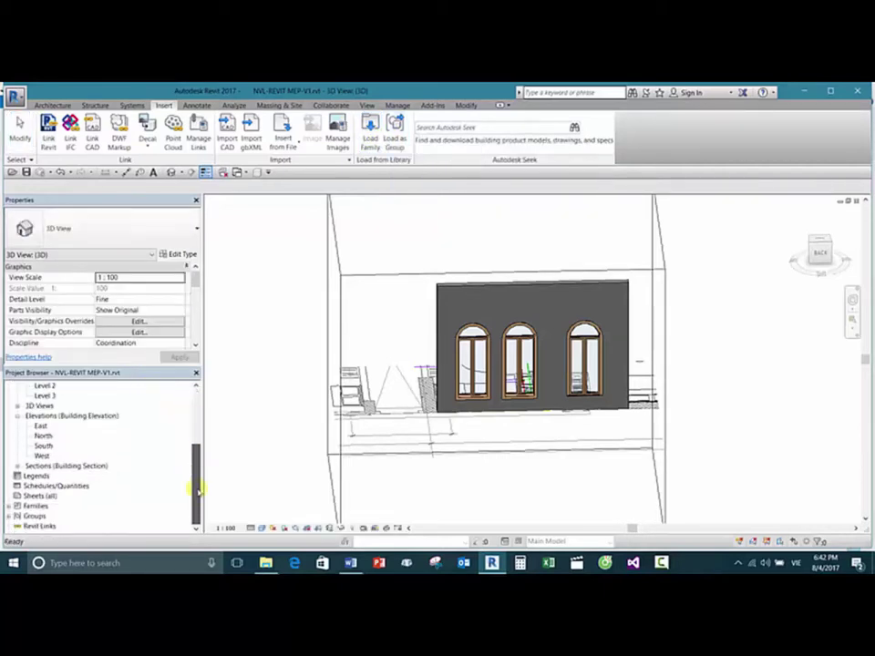
pyautogui.click(34, 505)
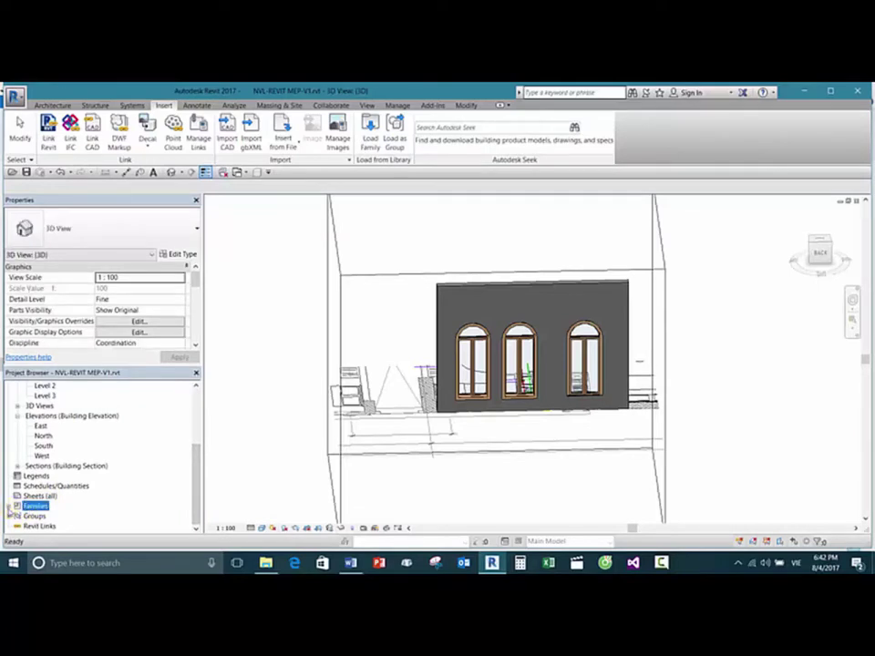
pyautogui.click(15, 505)
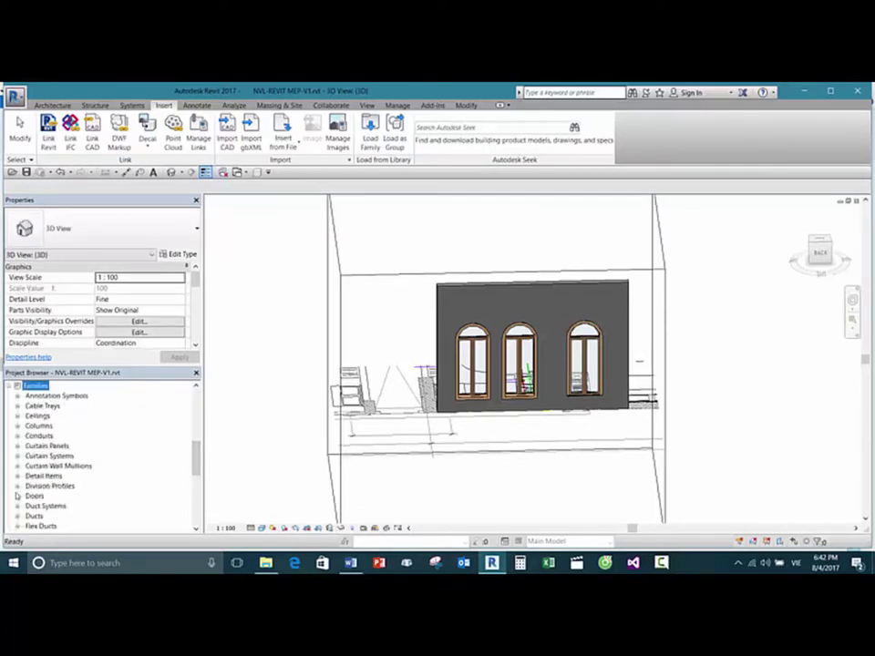
pyautogui.scroll(-1, 45, 414)
pyautogui.scroll(2, 54, 441)
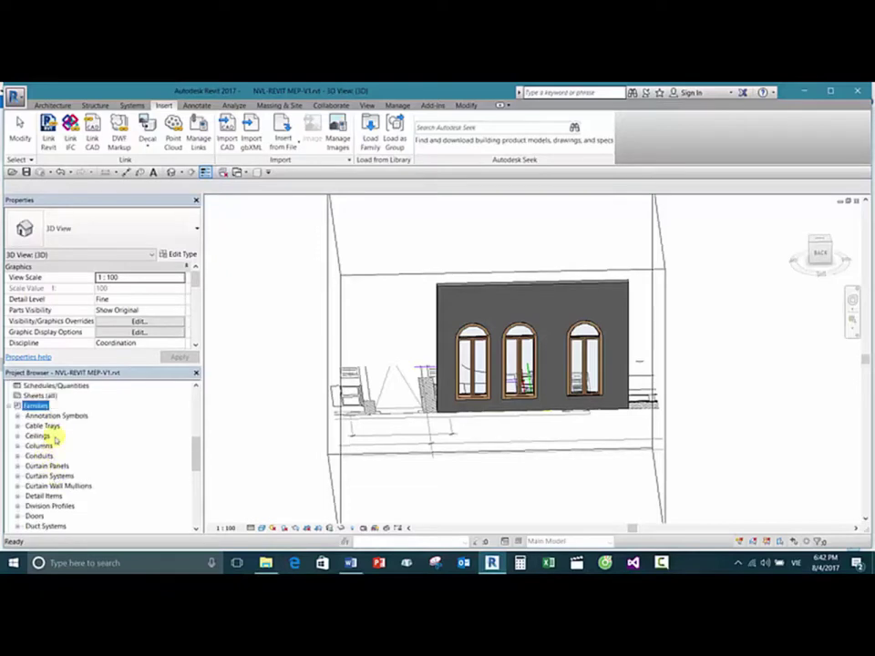
pyautogui.scroll(1, 55, 441)
pyautogui.scroll(-3, 54, 439)
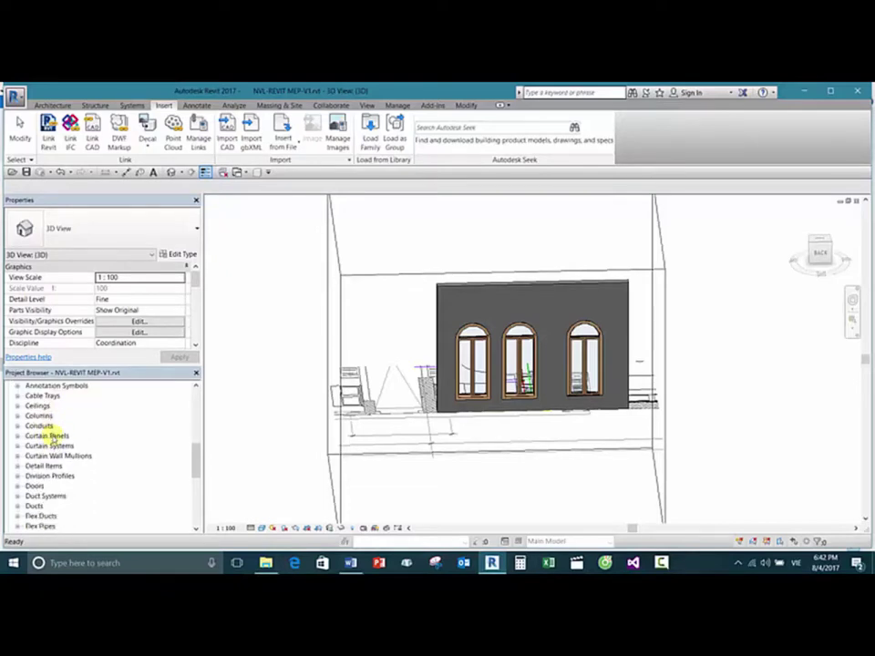
pyautogui.scroll(2, 51, 434)
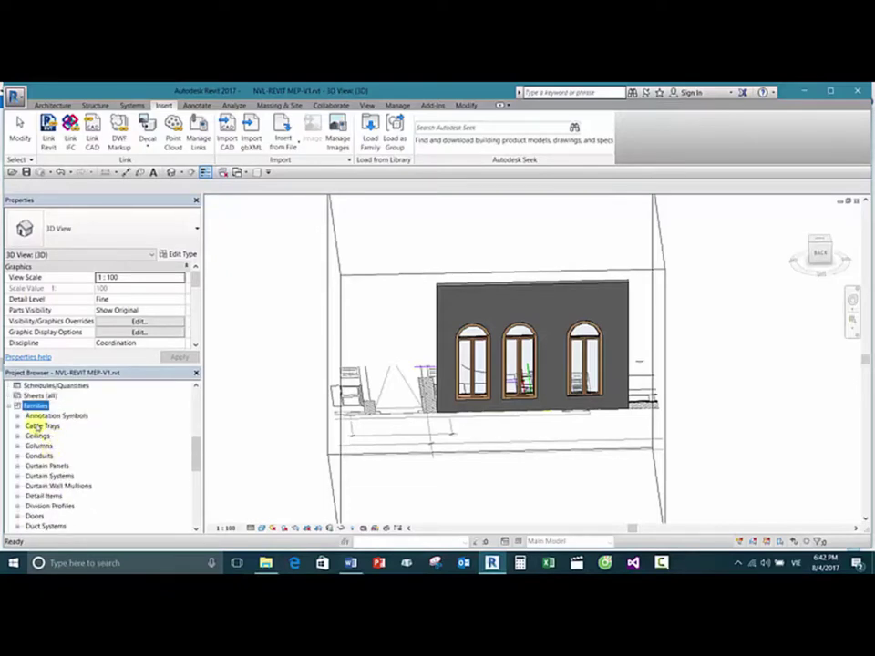
# Step: Expand Annotation Symbols to inspect the A1 metric type, then collapse it
pyautogui.click(18, 417)
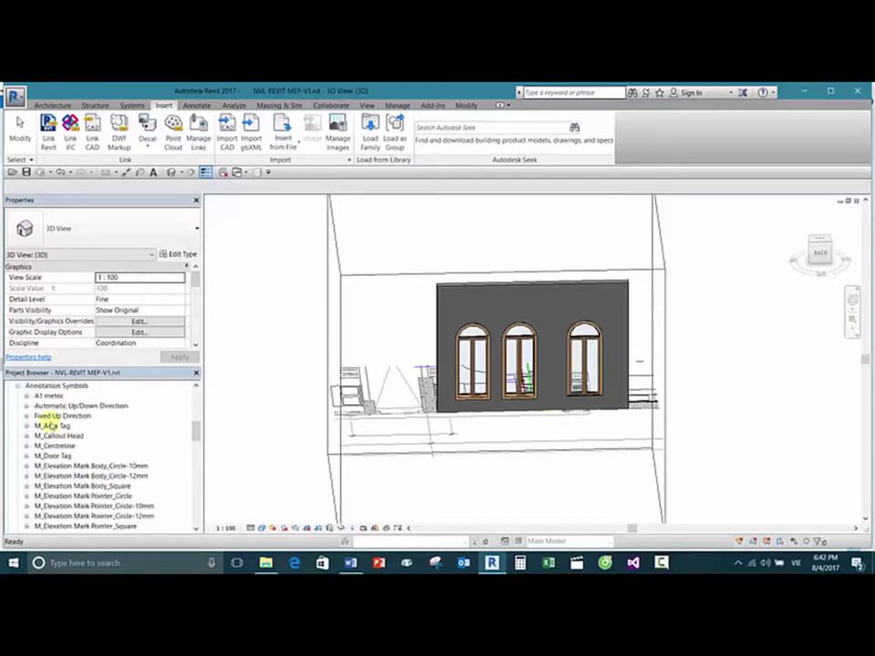
pyautogui.click(28, 395)
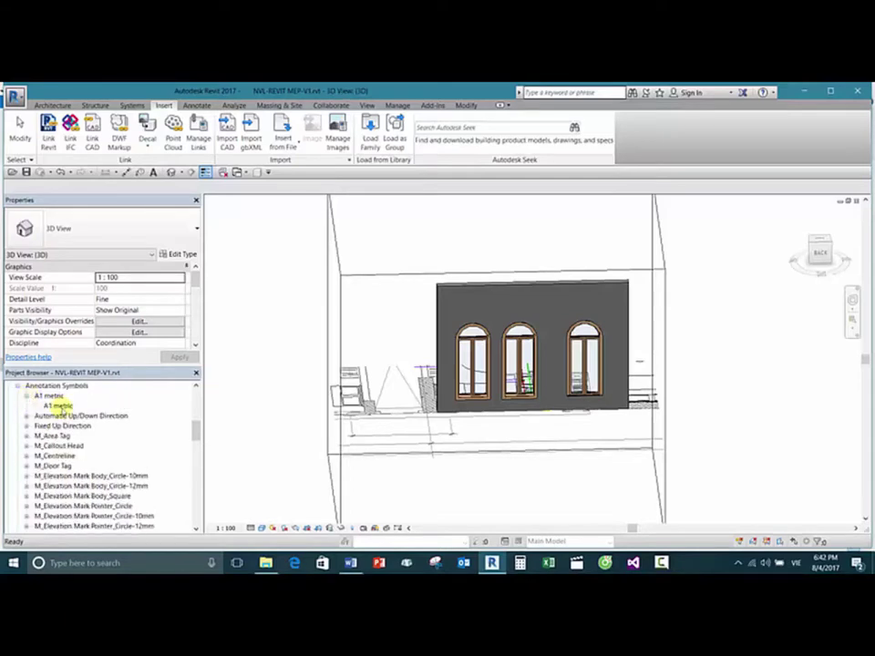
pyautogui.click(58, 406)
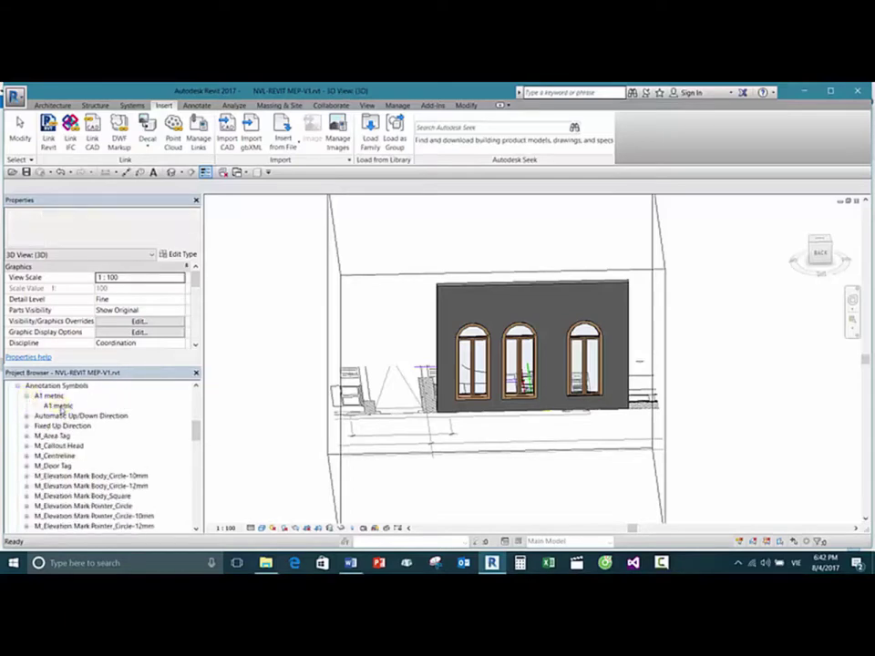
pyautogui.click(18, 387)
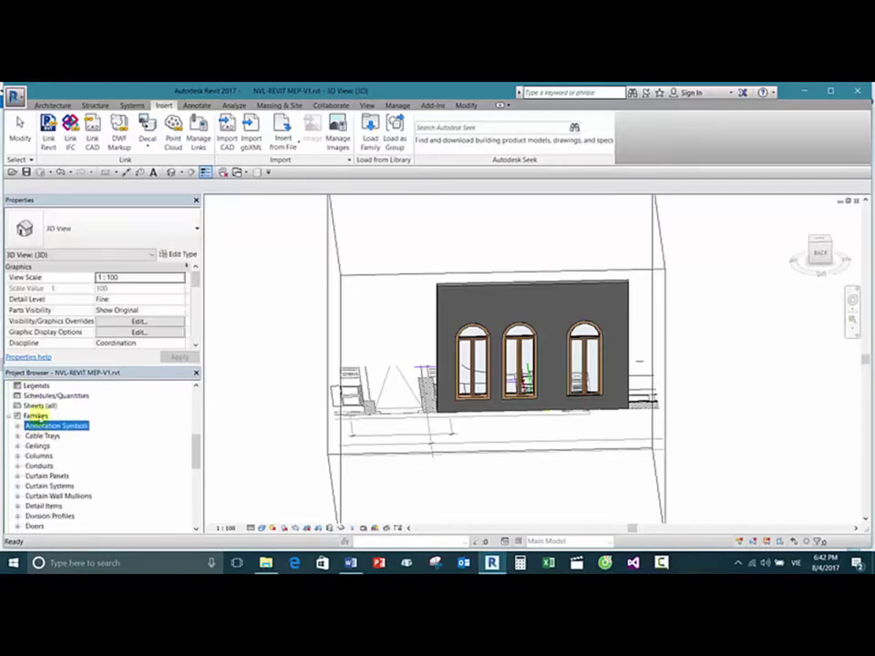
pyautogui.scroll(1, 38, 418)
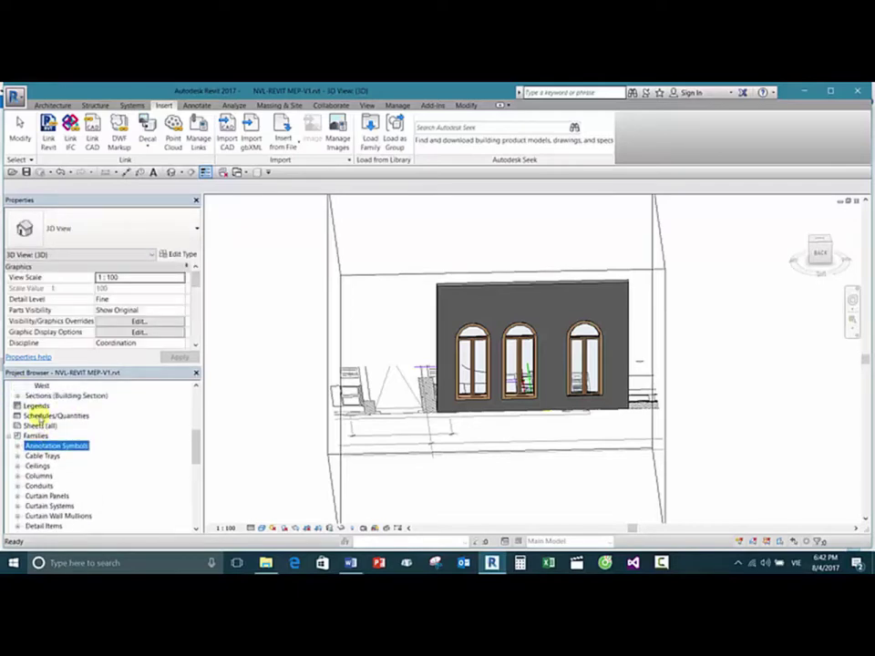
pyautogui.scroll(-1, 47, 426)
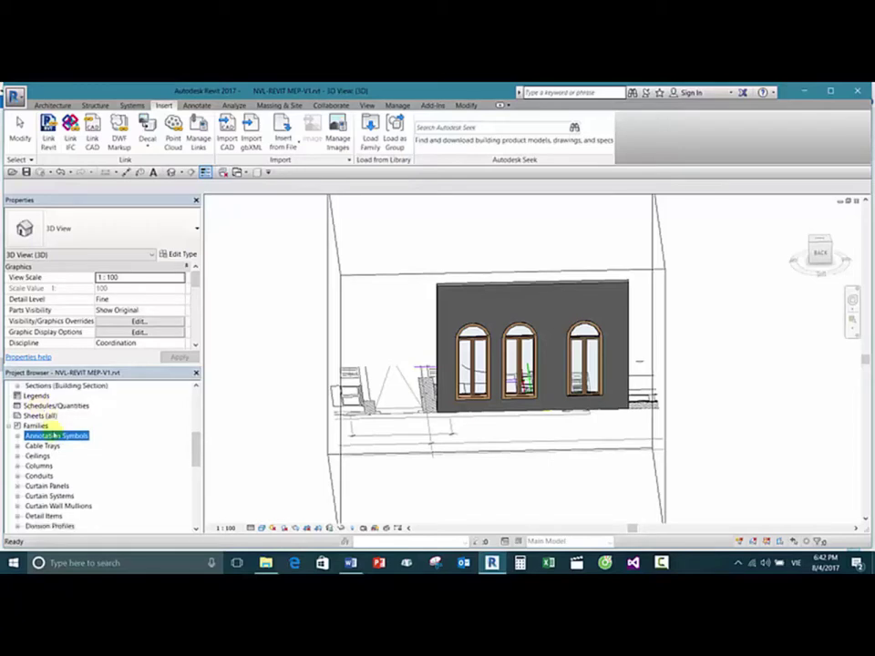
pyautogui.scroll(-6, 53, 436)
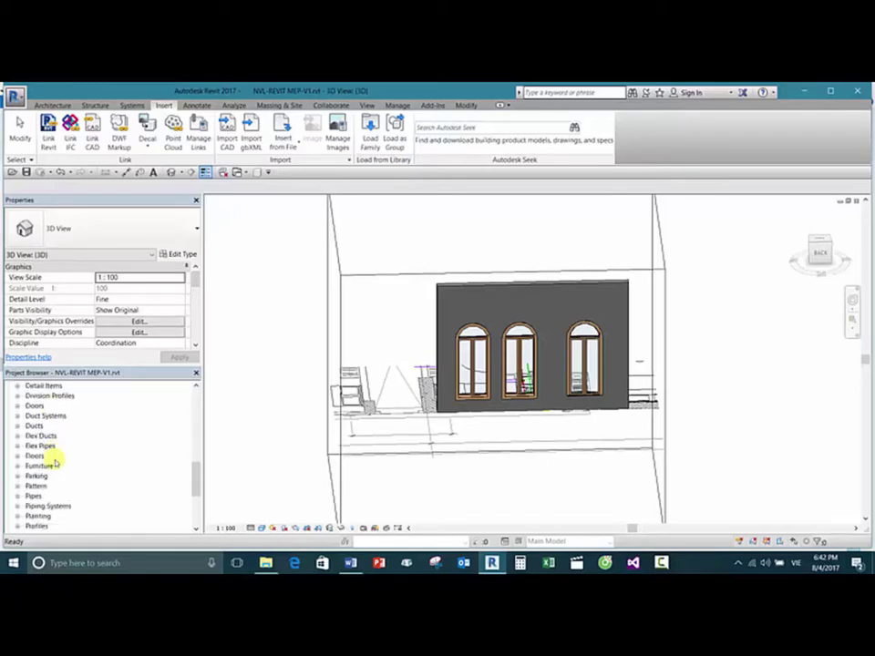
pyautogui.scroll(-3, 54, 460)
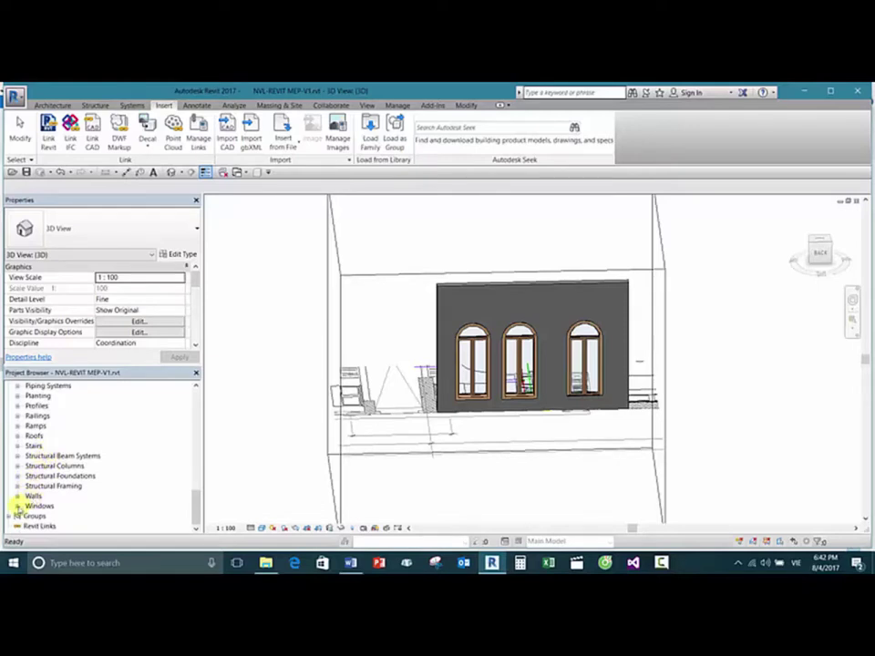
# Step: Expand Windows and list sizes of M_Casement 3x3, M_Casement Dbl and M_Combination Rtp with Trim
pyautogui.click(17, 506)
pyautogui.scroll(-1, 20, 498)
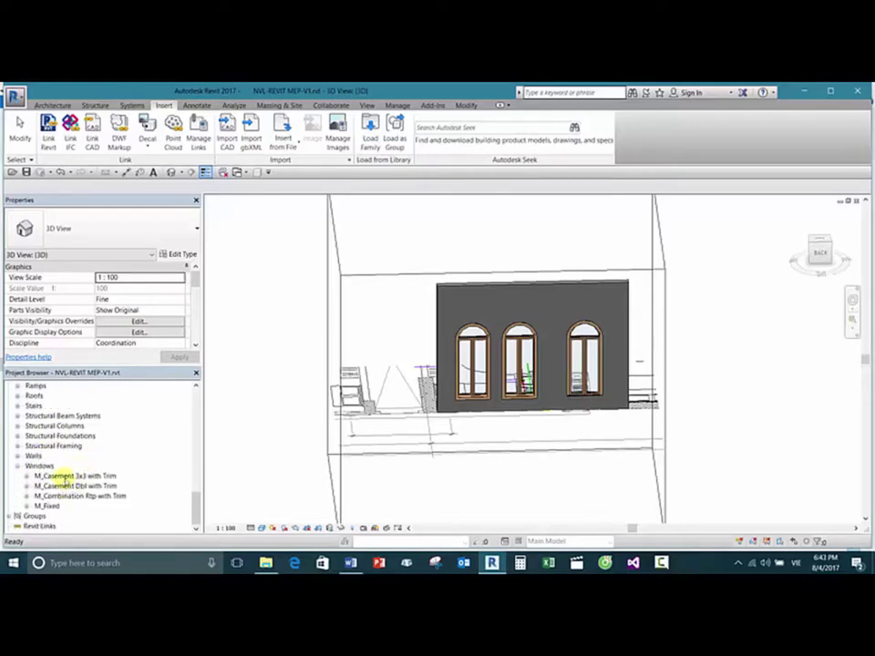
pyautogui.click(39, 475)
pyautogui.click(29, 475)
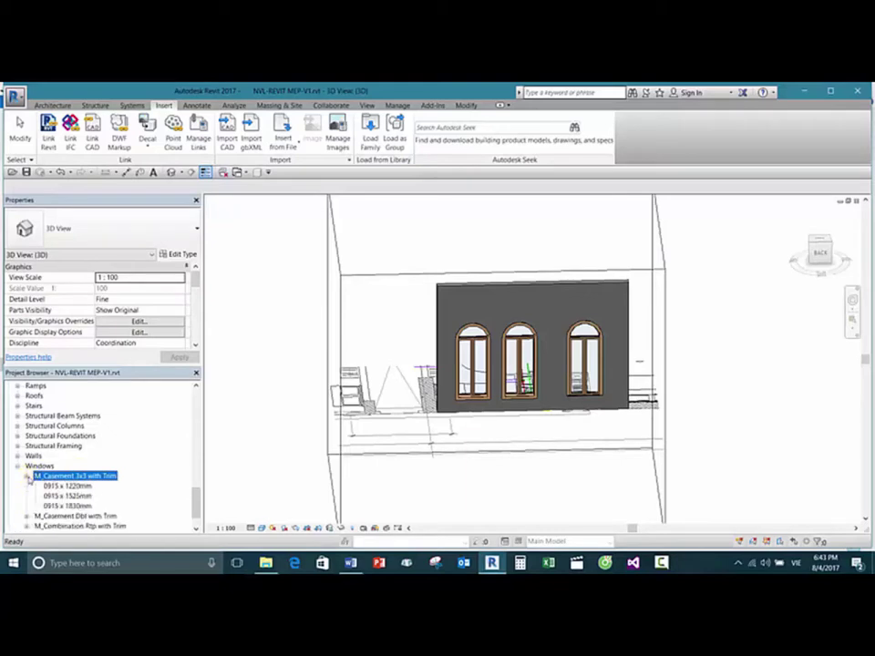
pyautogui.scroll(-2, 28, 481)
pyautogui.click(29, 486)
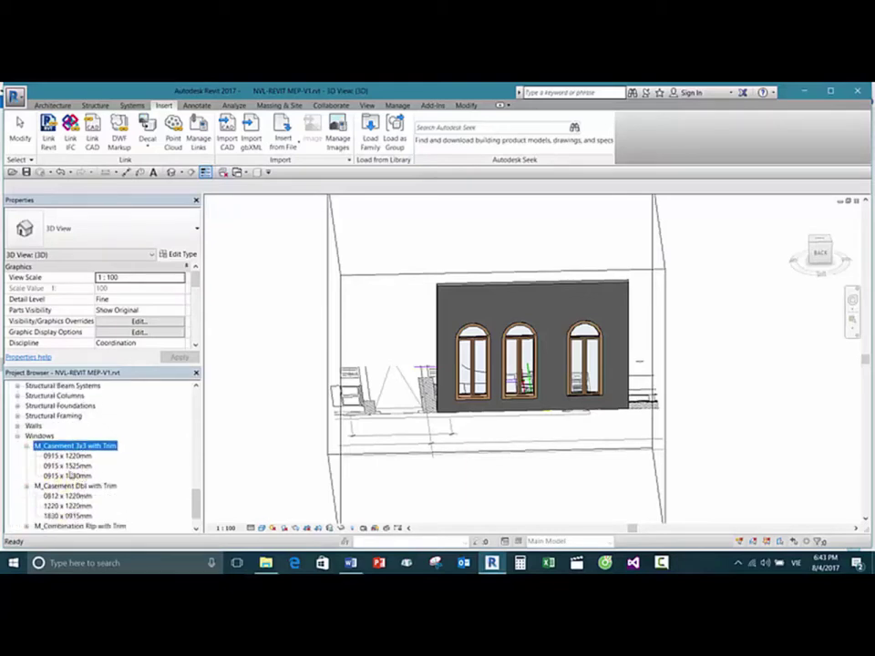
pyautogui.scroll(-1, 27, 490)
pyautogui.click(27, 496)
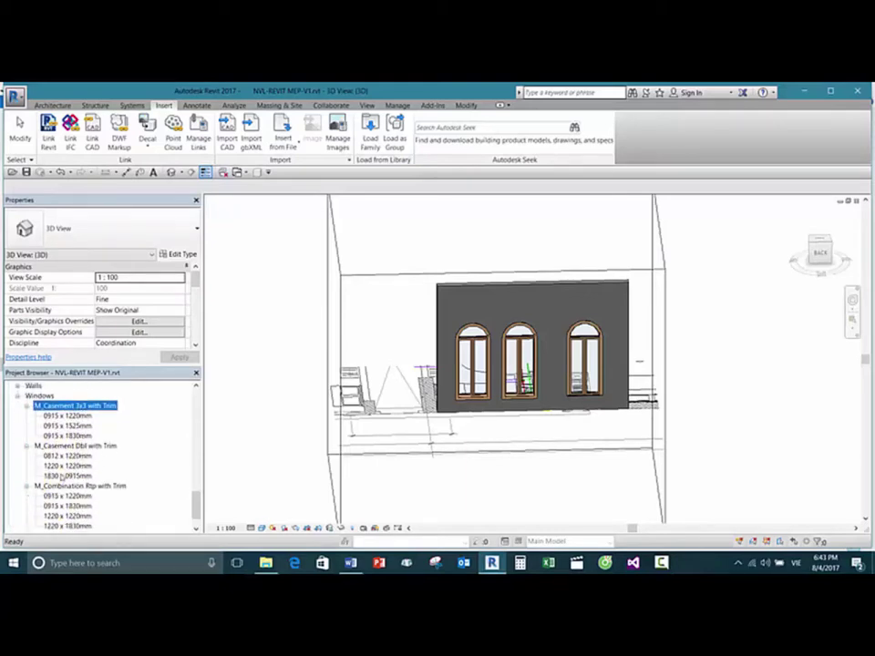
pyautogui.scroll(-1, 60, 476)
# Step: Select each window family in turn, collapse Windows, and select the Families category
pyautogui.click(91, 456)
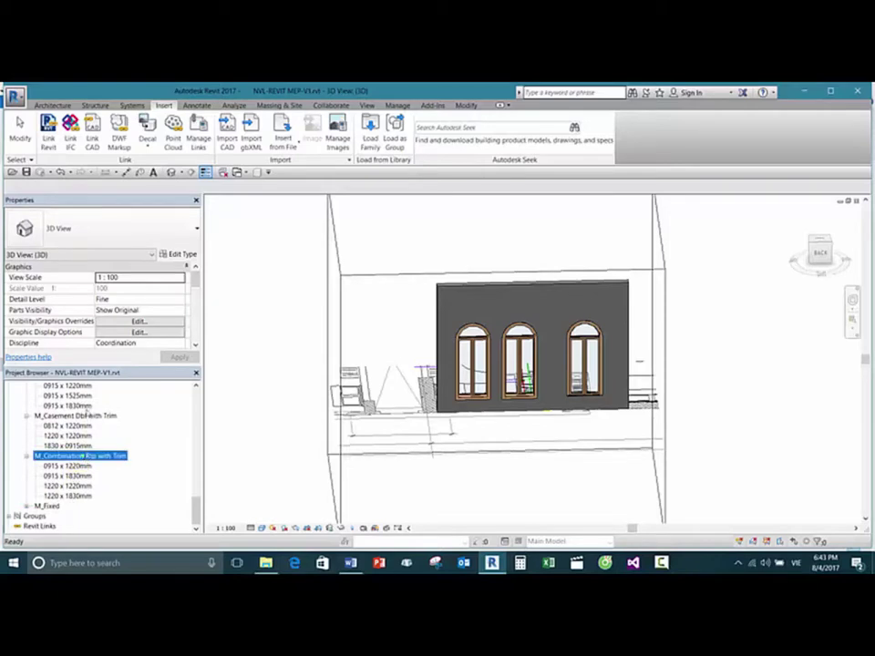
pyautogui.click(80, 416)
pyautogui.scroll(1, 87, 421)
pyautogui.click(80, 416)
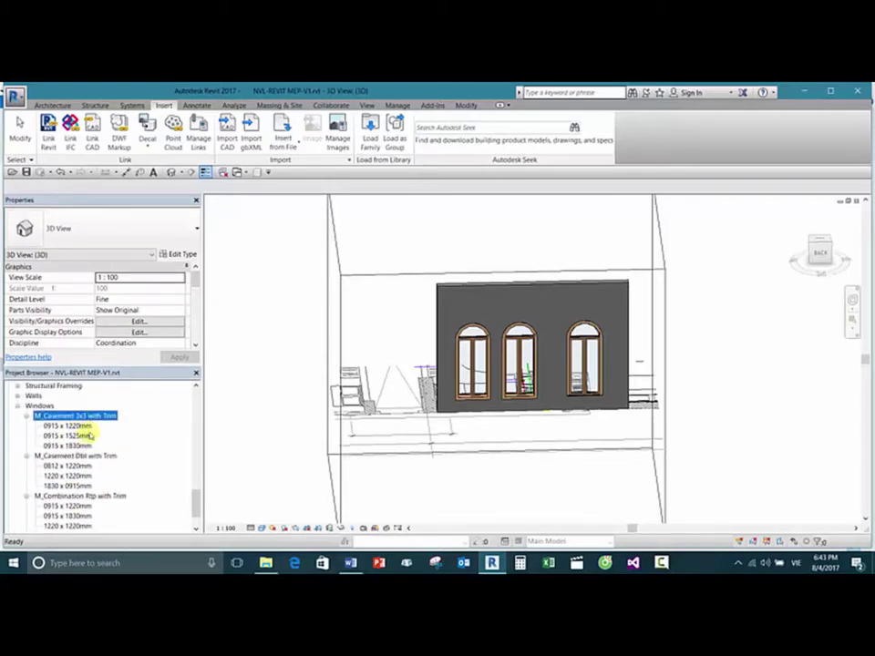
pyautogui.scroll(-1, 87, 428)
pyautogui.scroll(1, 63, 430)
pyautogui.scroll(1, 31, 436)
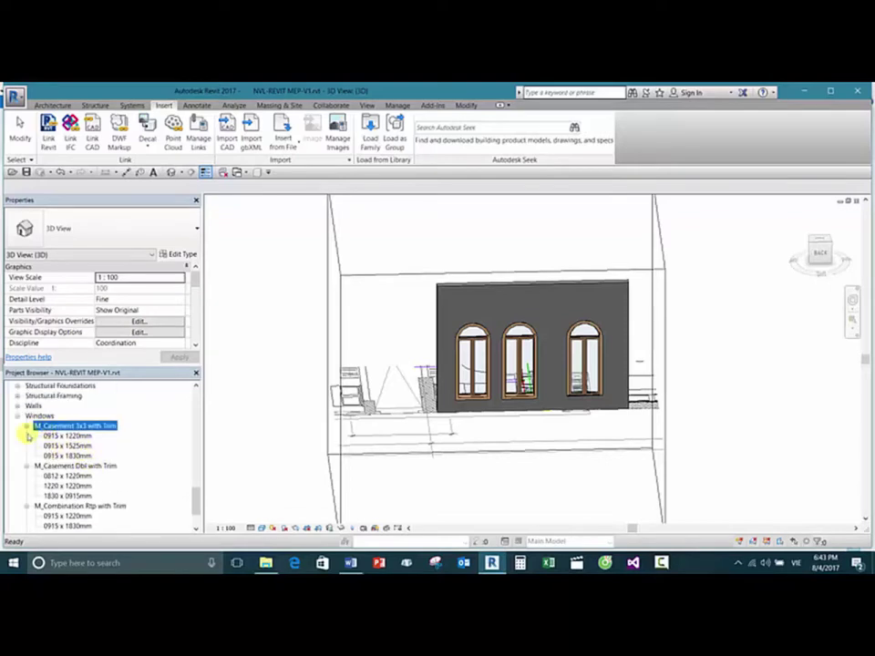
pyautogui.click(17, 416)
pyautogui.scroll(12, 57, 435)
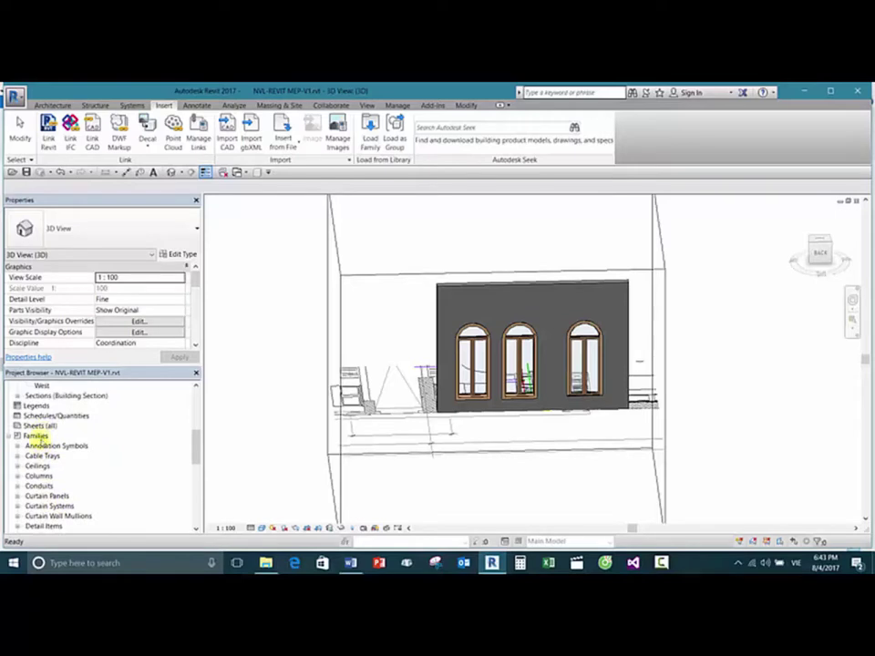
pyautogui.click(36, 436)
# Step: Save every loaded project family as a separate family file in the Desktop folder
pyautogui.rightClick(42, 437)
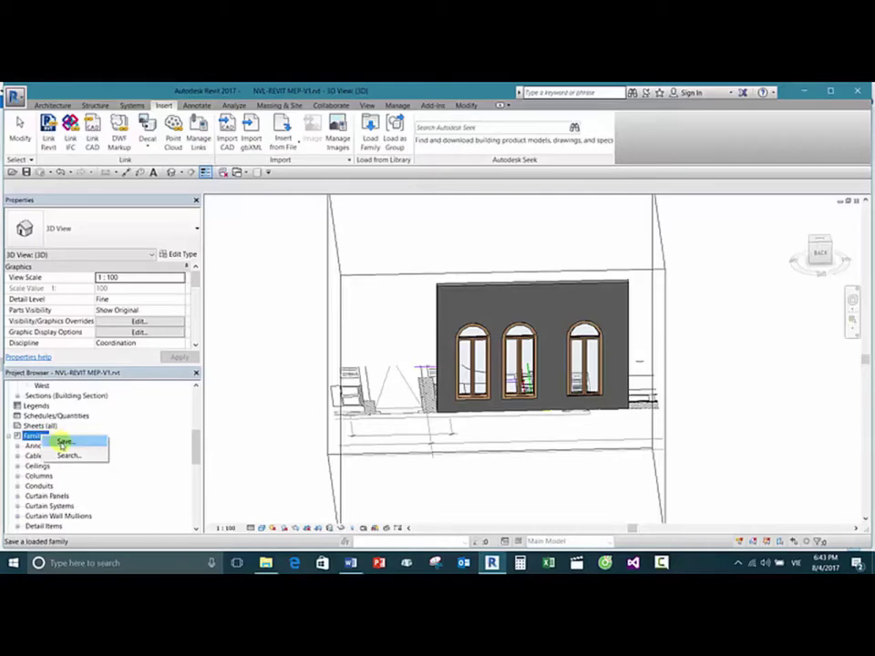
pyautogui.click(62, 443)
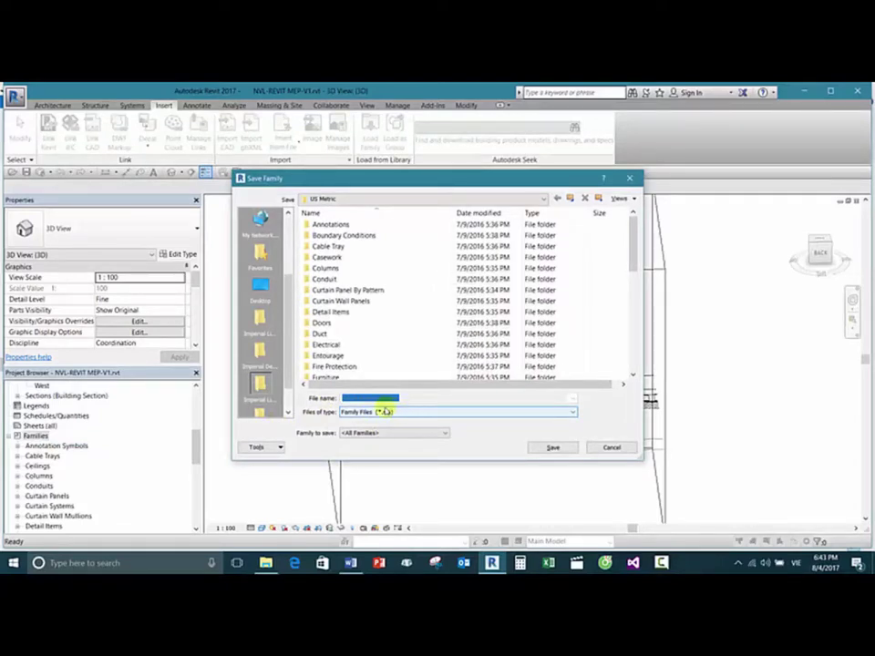
pyautogui.click(262, 288)
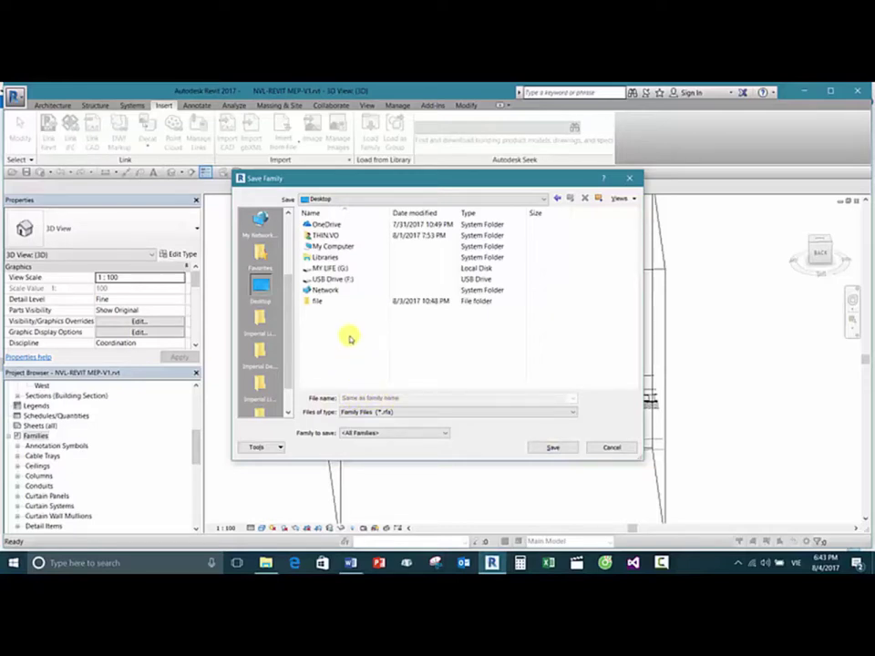
pyautogui.click(552, 447)
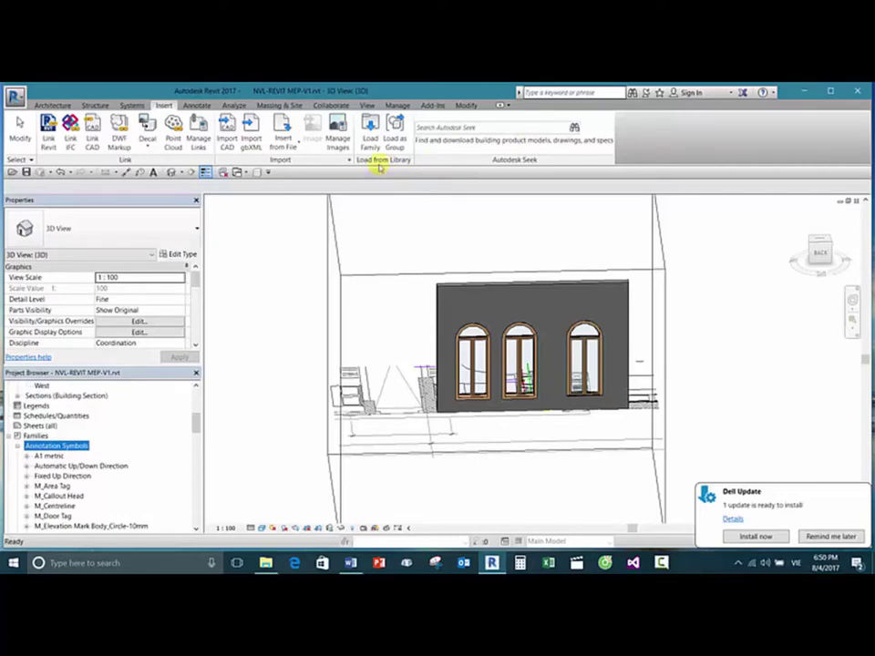
# Step: Open Load Family and browse to the USB drive's RVT 2017 > Libraries > US Metric folder
pyautogui.click(396, 228)
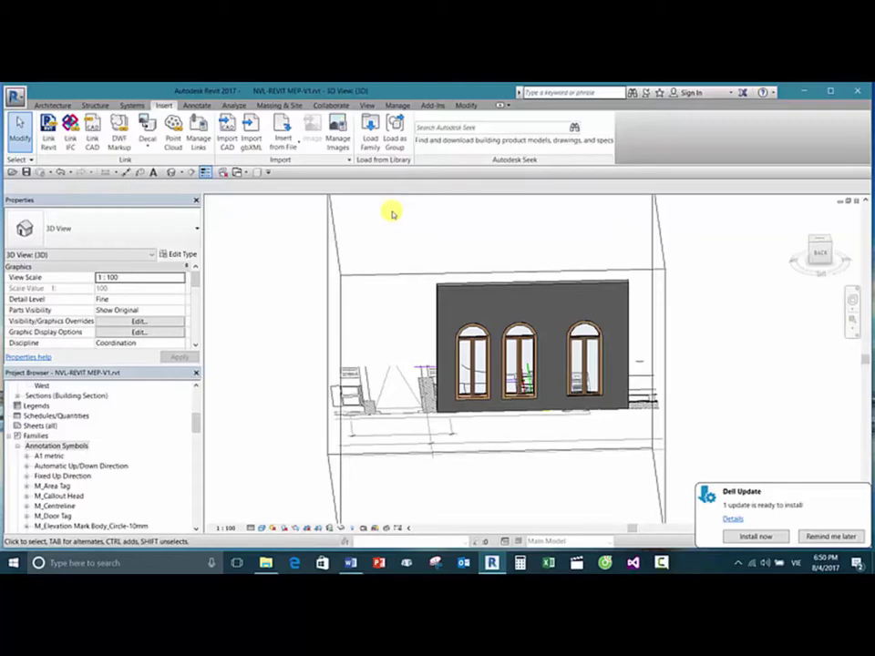
pyautogui.click(370, 133)
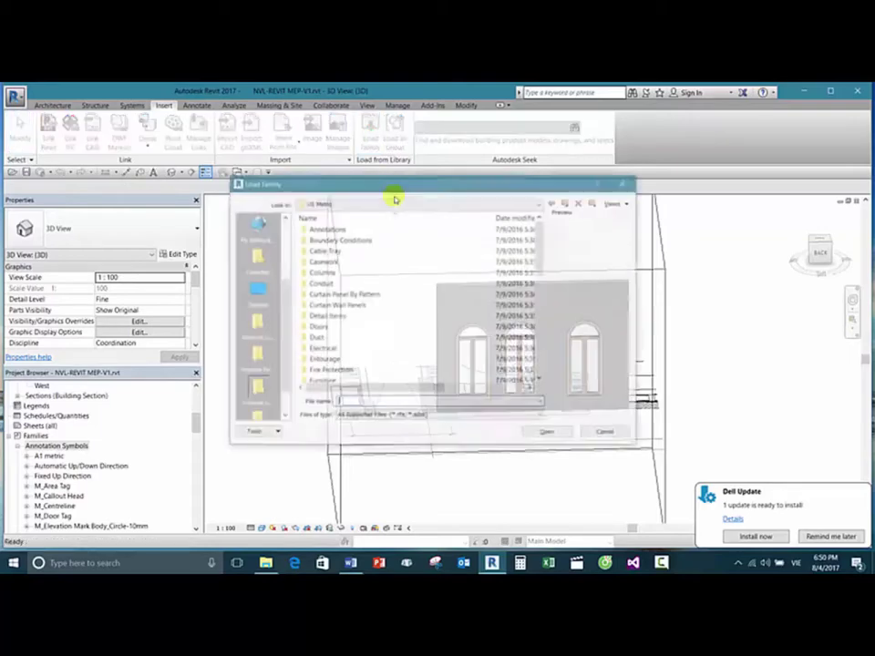
pyautogui.click(256, 289)
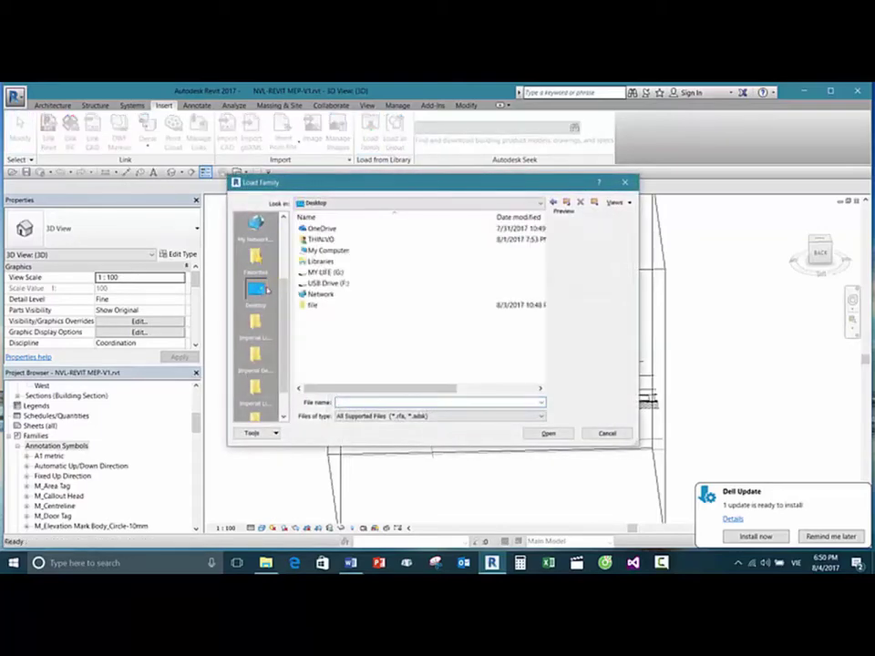
pyautogui.click(336, 283)
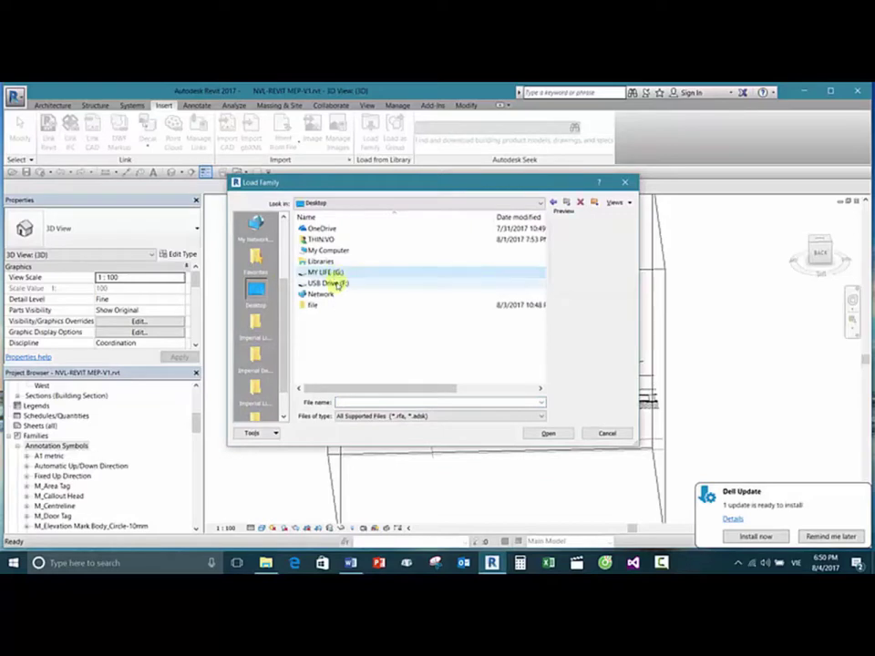
pyautogui.doubleClick(336, 283)
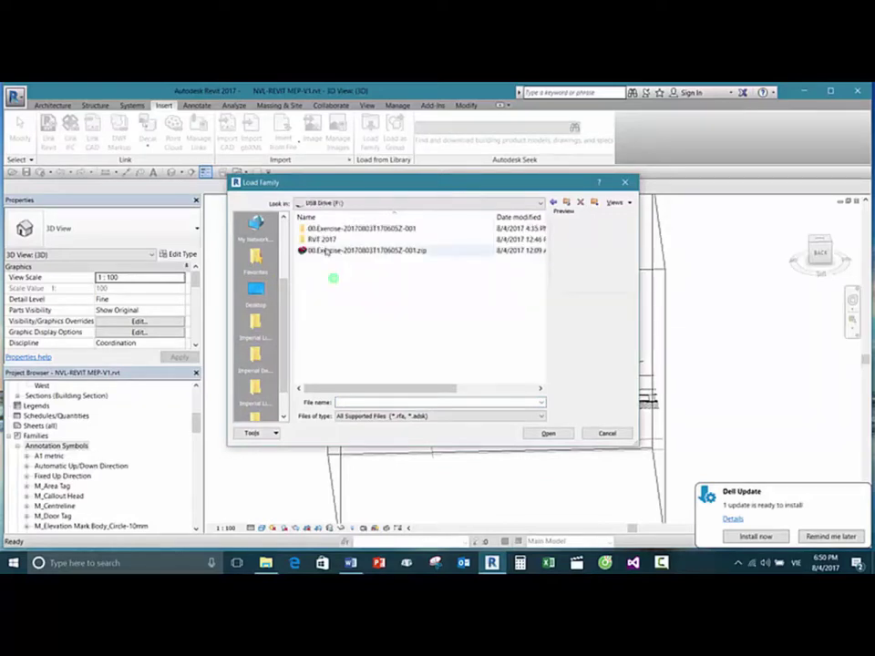
pyautogui.doubleClick(323, 241)
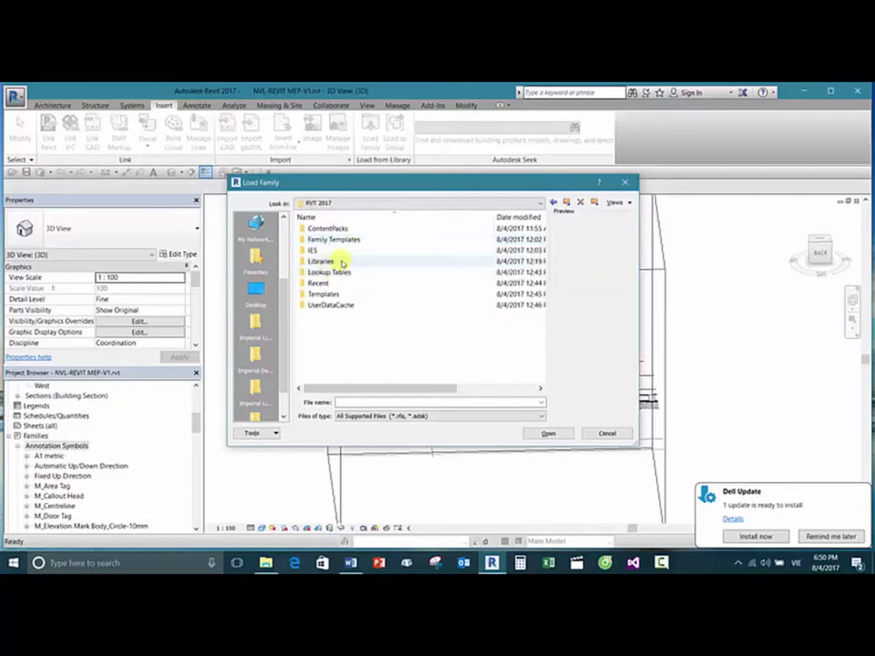
pyautogui.click(321, 262)
pyautogui.doubleClick(321, 262)
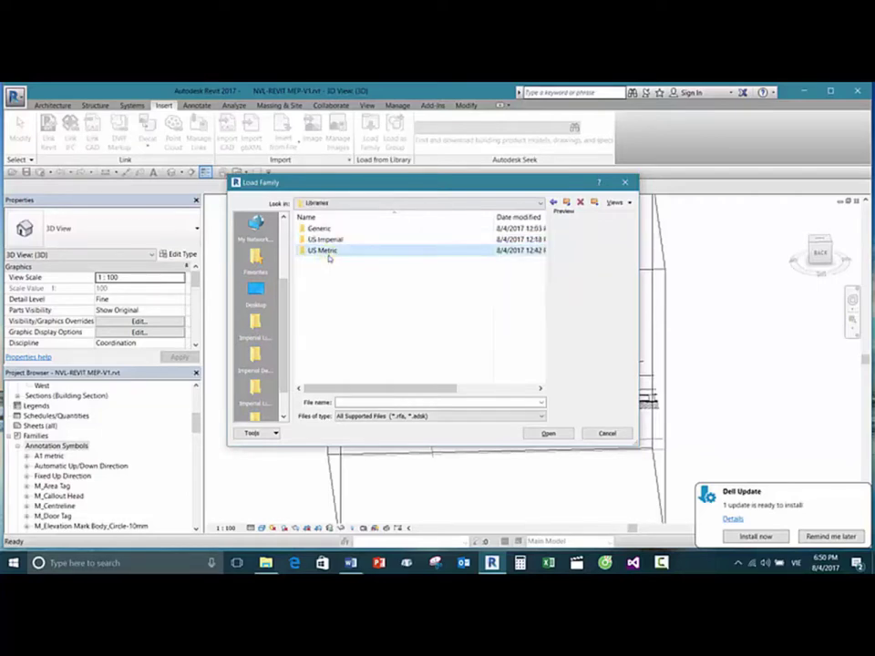
pyautogui.doubleClick(322, 250)
# Step: In Windows, select all families from M_Archtop with Trim to M_Window-Square Opening and load them
pyautogui.scroll(-1, 378, 267)
pyautogui.scroll(-8, 369, 292)
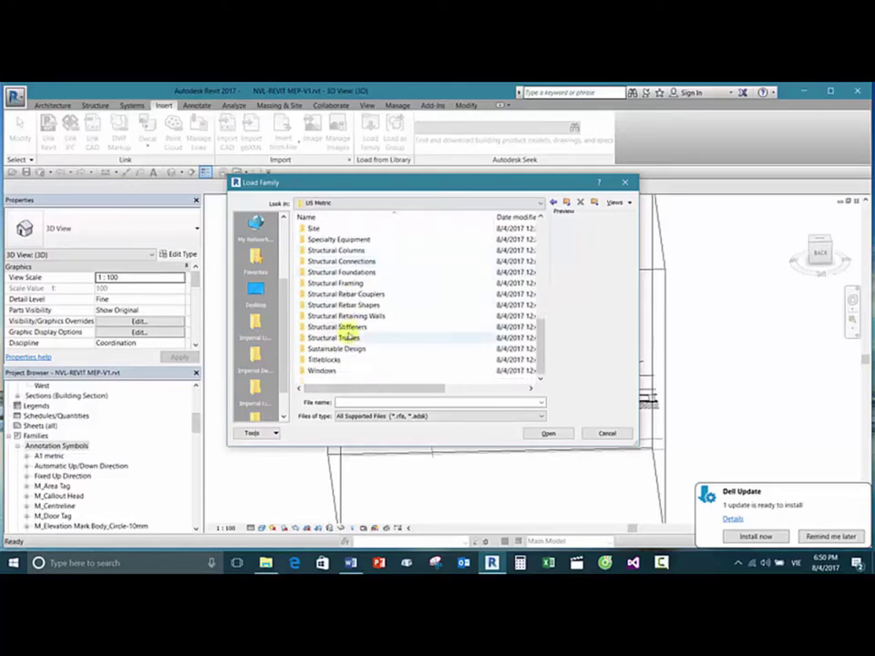
pyautogui.doubleClick(328, 370)
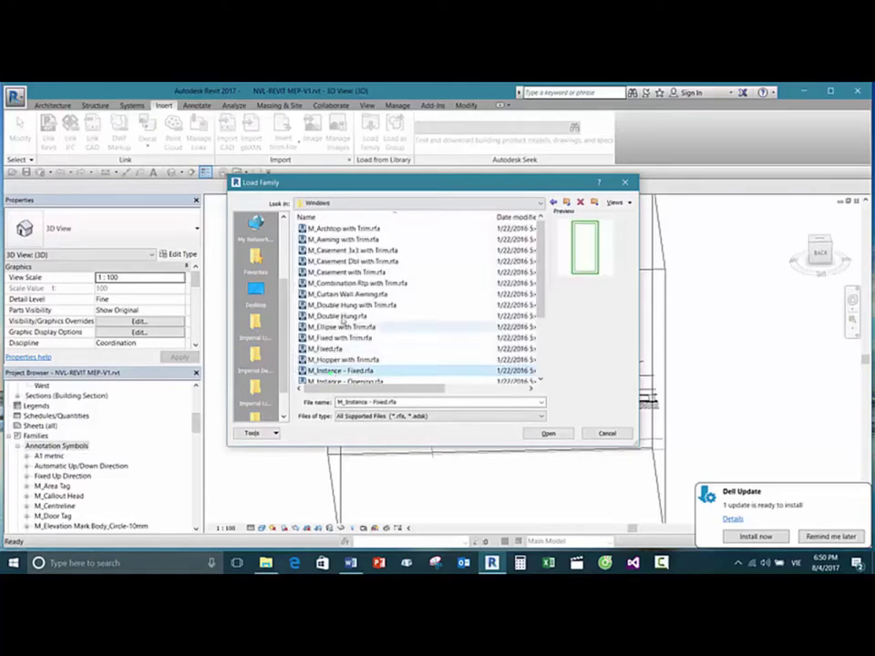
pyautogui.scroll(-3, 373, 315)
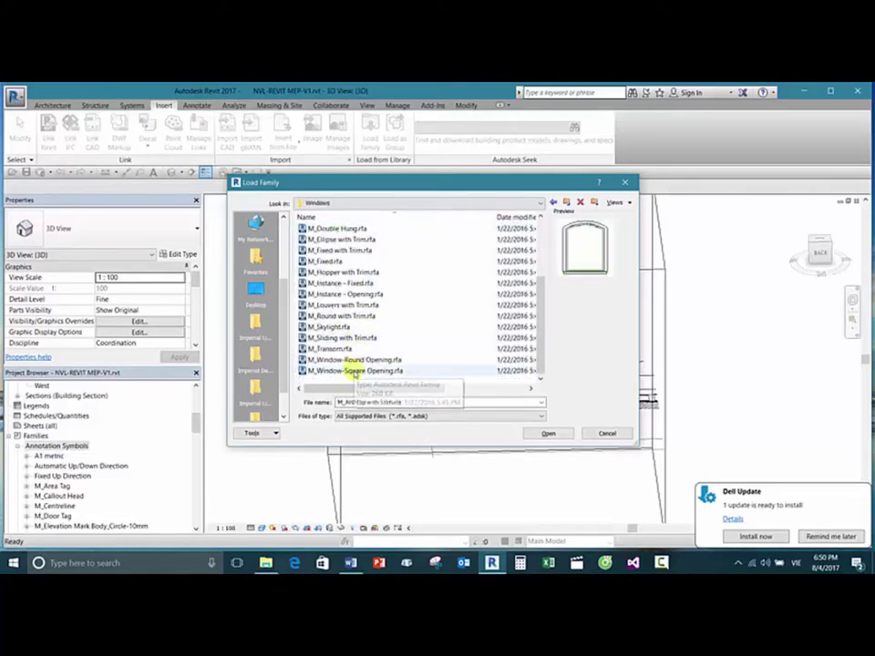
pyautogui.keyDown('shift'); pyautogui.click(354, 371); pyautogui.keyUp('shift')
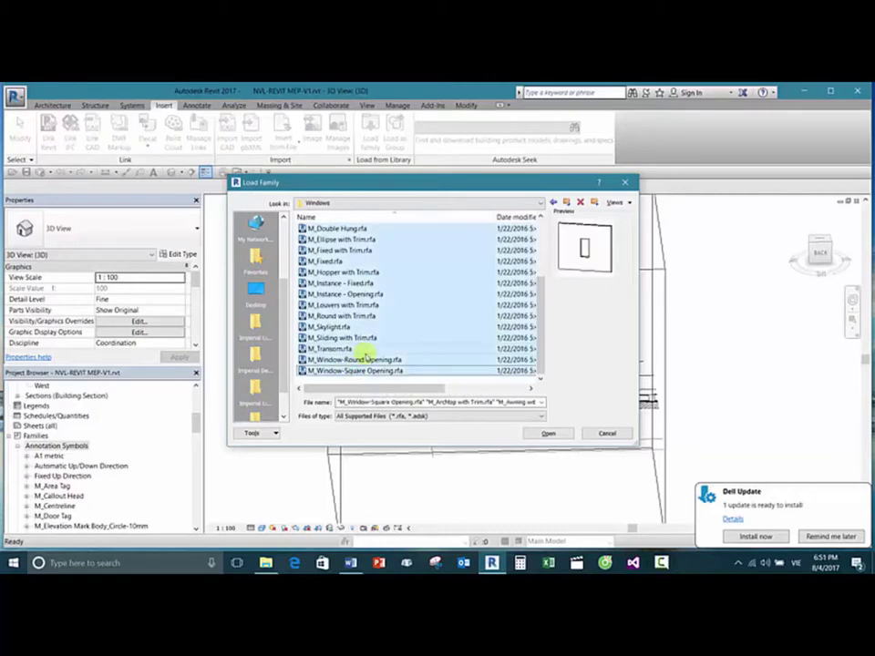
pyautogui.click(517, 402)
pyautogui.press('Return')
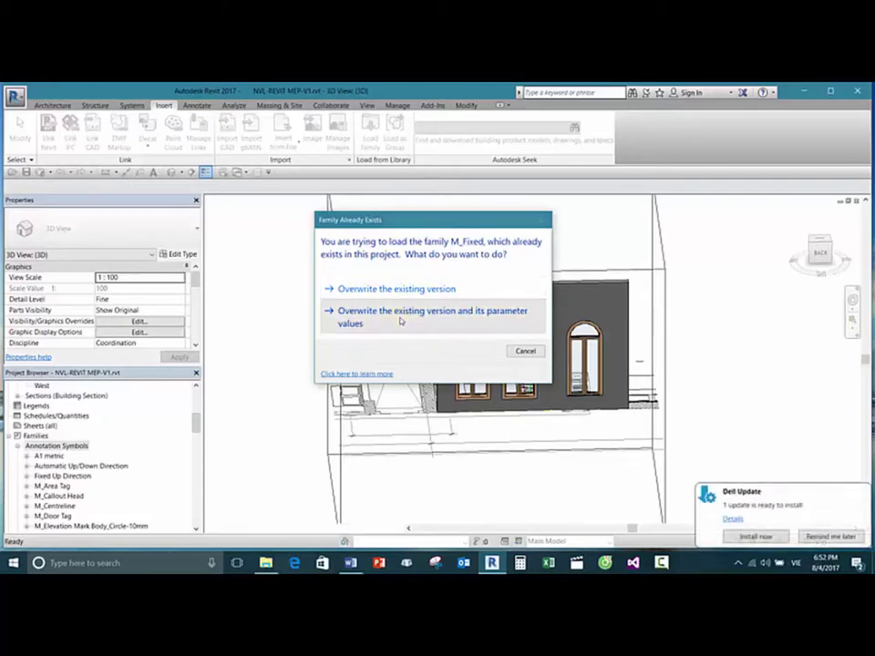
# Step: Overwrite the existing M_Fixed family together with its parameter values
pyautogui.click(400, 319)
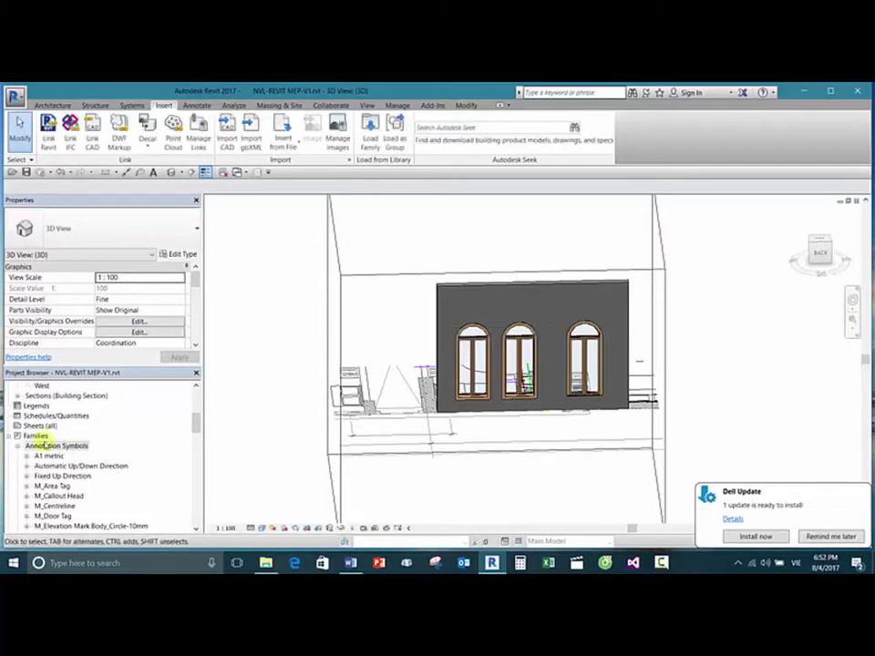
# Step: Collapse Annotation Symbols and expand Families > Windows in the Project Browser
pyautogui.click(16, 446)
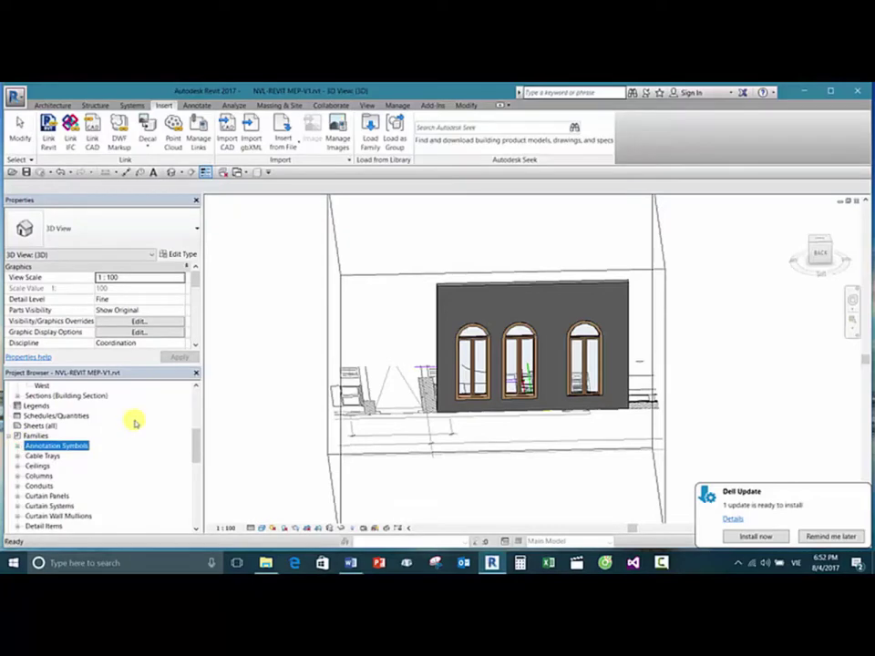
pyautogui.scroll(1, 137, 417)
pyautogui.scroll(-3, 147, 413)
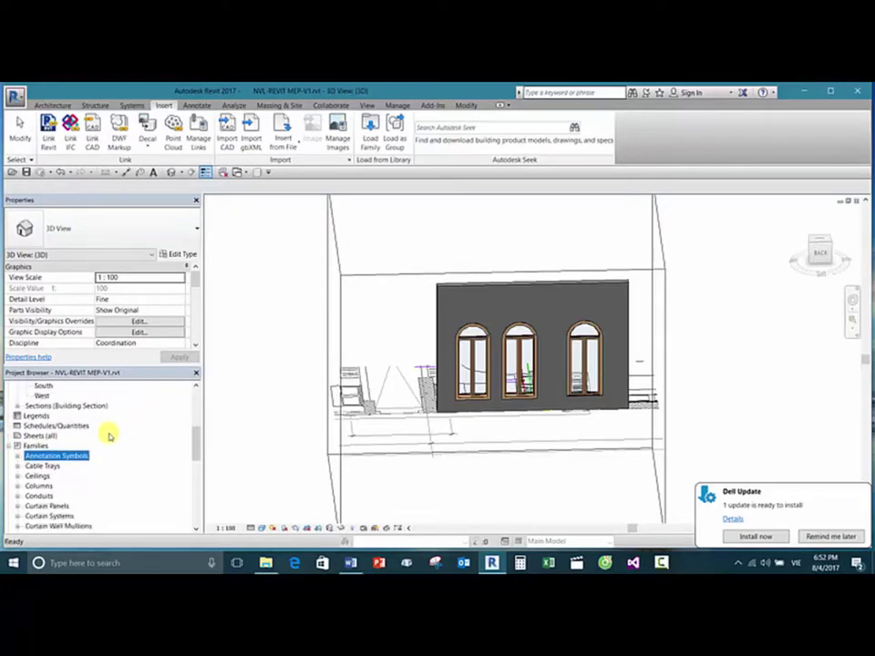
pyautogui.click(39, 445)
pyautogui.scroll(-7, 97, 445)
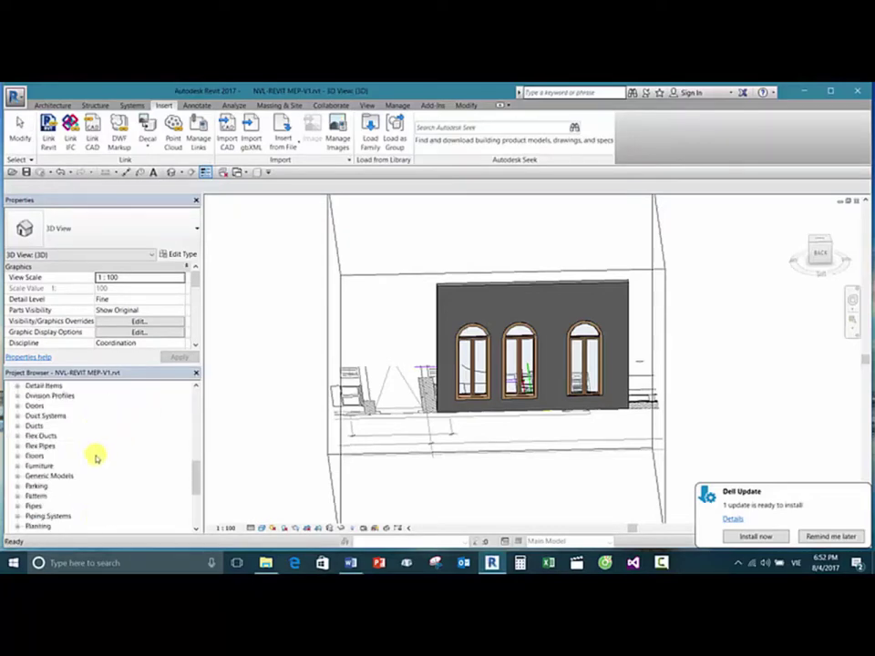
pyautogui.scroll(-2, 95, 456)
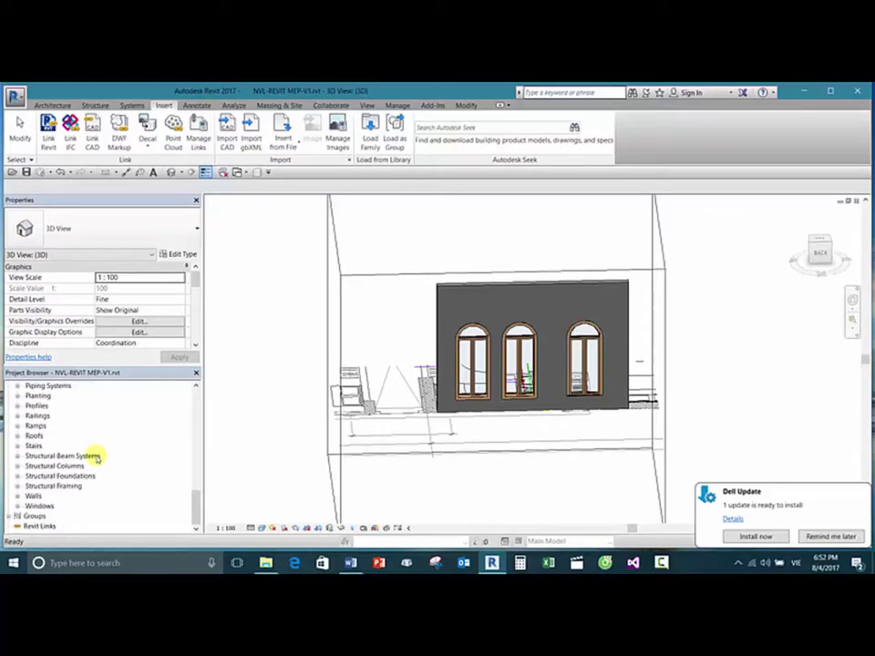
pyautogui.click(17, 509)
# Step: Collapse the M_Casement 3x3, M_Casement Dbl and M_Combination Rtp with Trim type lists
pyautogui.scroll(-6, 100, 474)
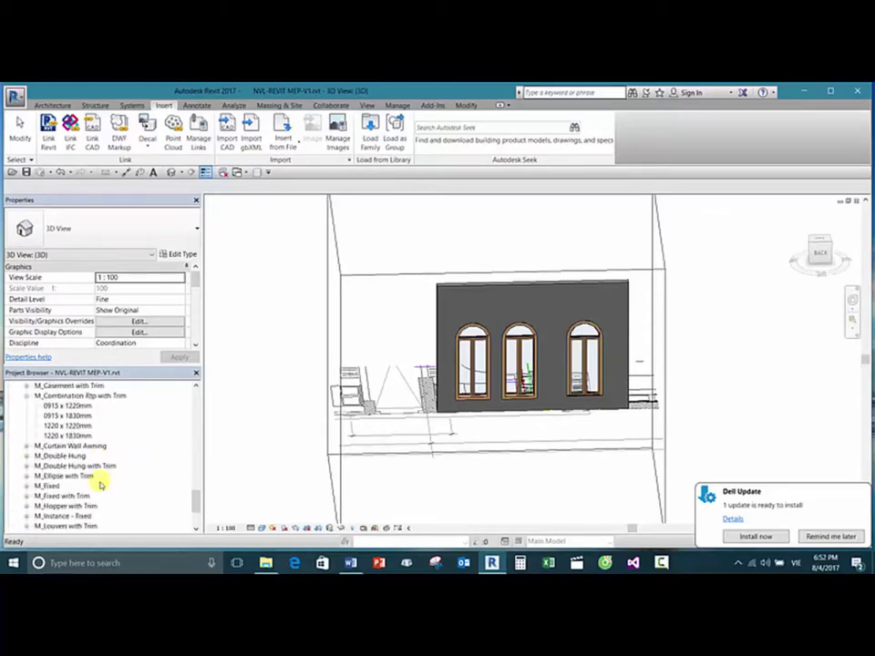
pyautogui.scroll(7, 97, 490)
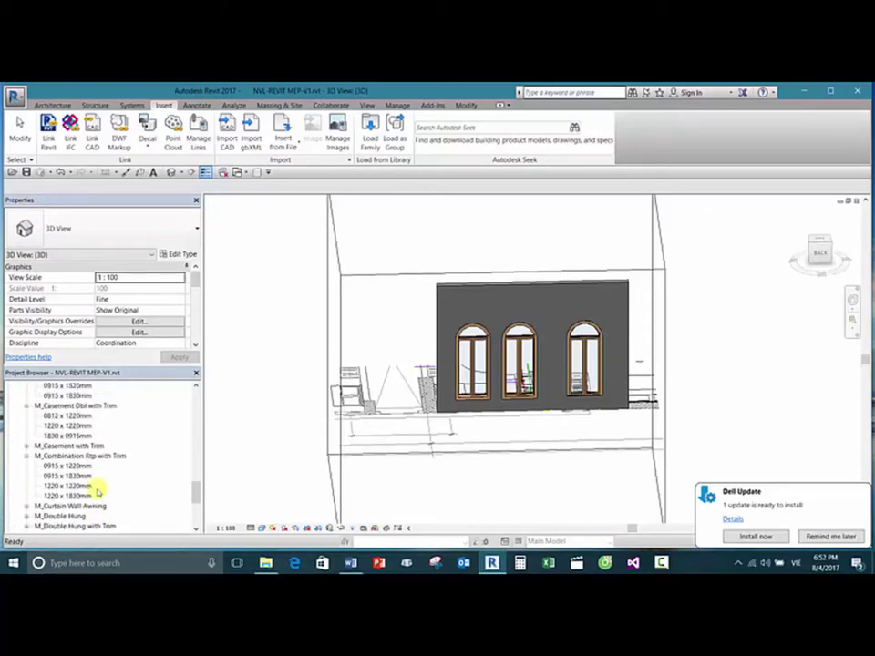
pyautogui.scroll(1, 98, 493)
pyautogui.click(27, 466)
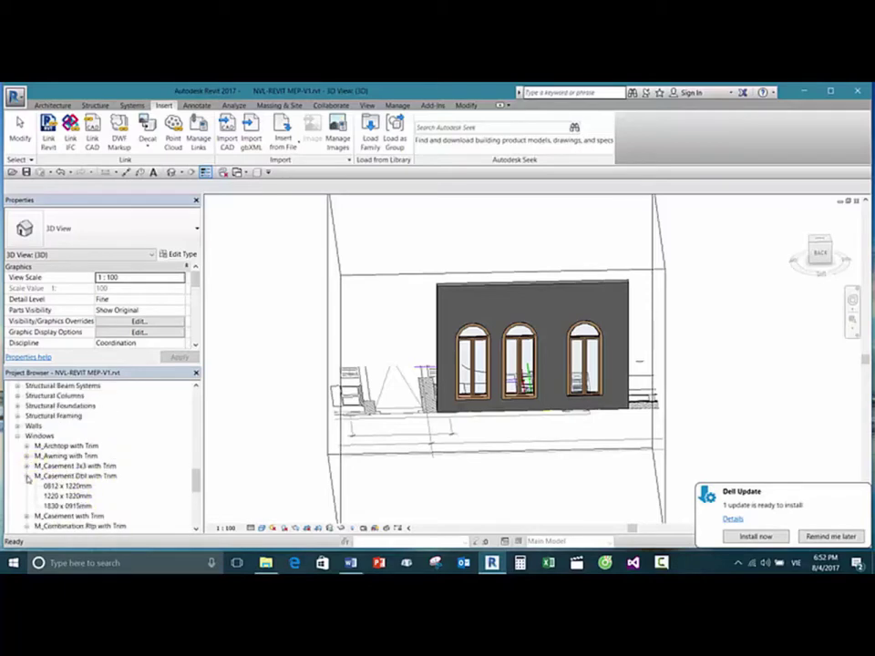
pyautogui.click(26, 476)
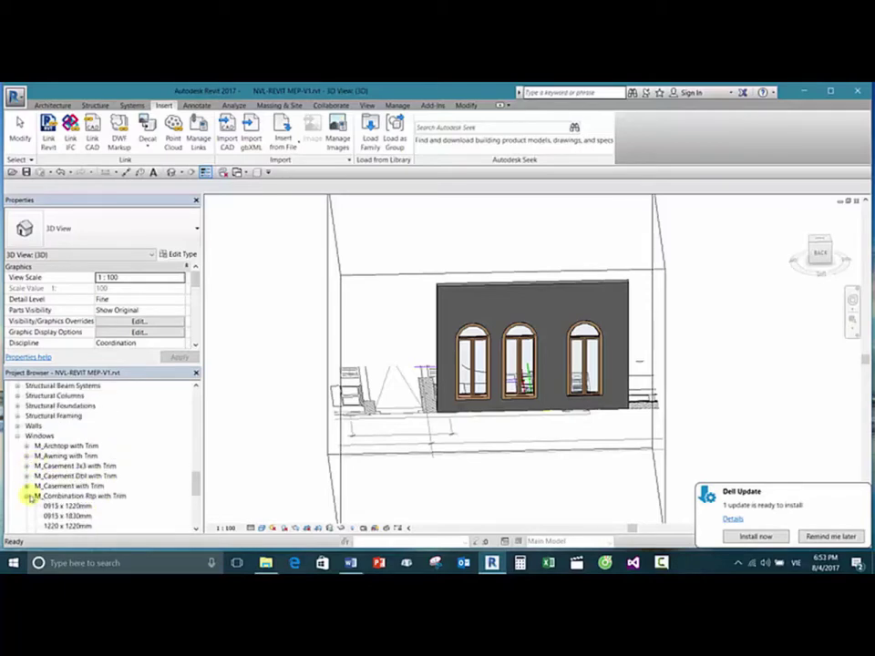
pyautogui.click(26, 496)
pyautogui.scroll(-3, 36, 492)
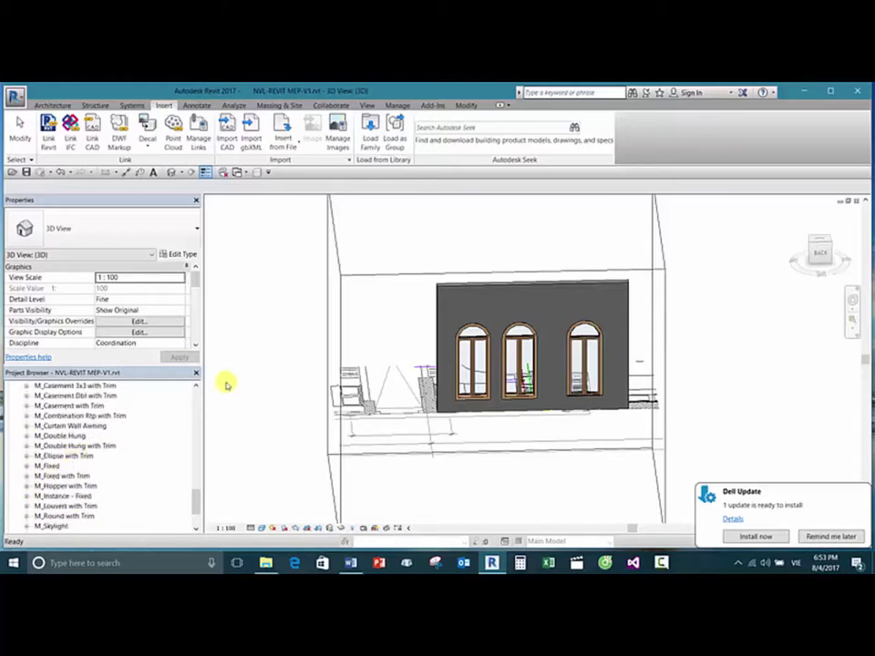
pyautogui.scroll(2, 123, 443)
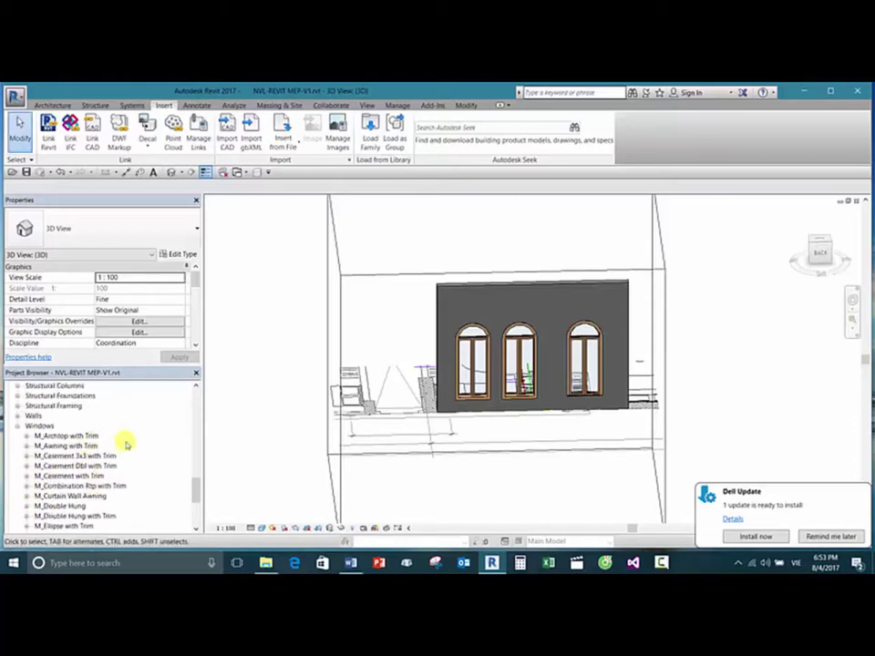
pyautogui.click(281, 353)
# Step: Start the Window tool with the 1200mm Diameter round opening type, then cancel placement
pyautogui.click(52, 105)
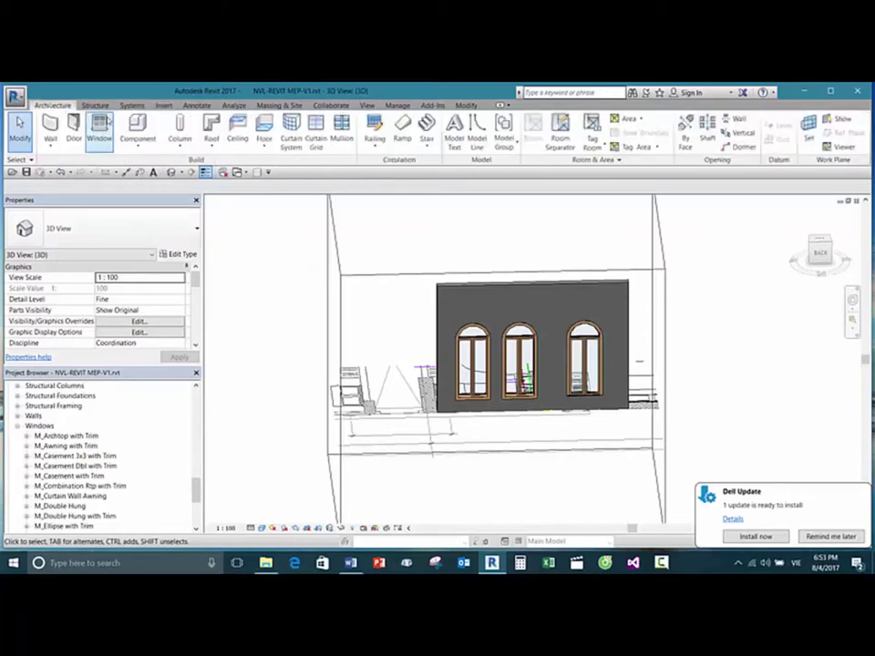
pyautogui.click(102, 132)
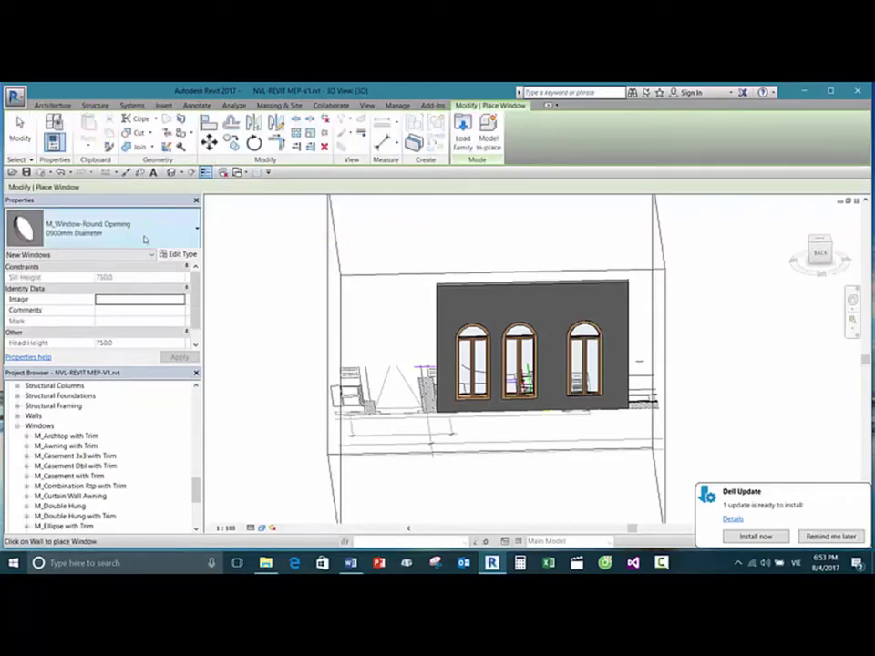
pyautogui.click(88, 233)
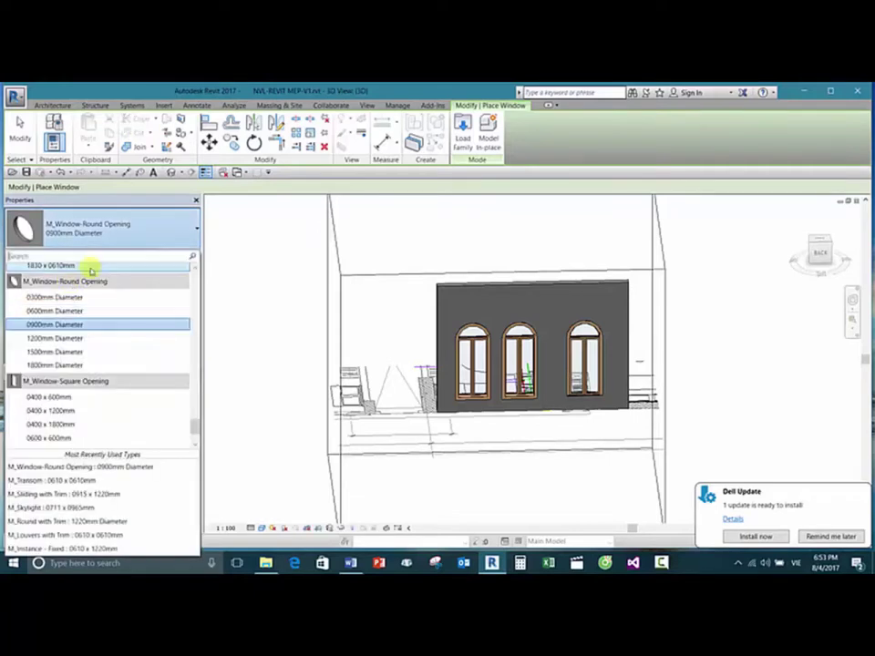
pyautogui.click(73, 339)
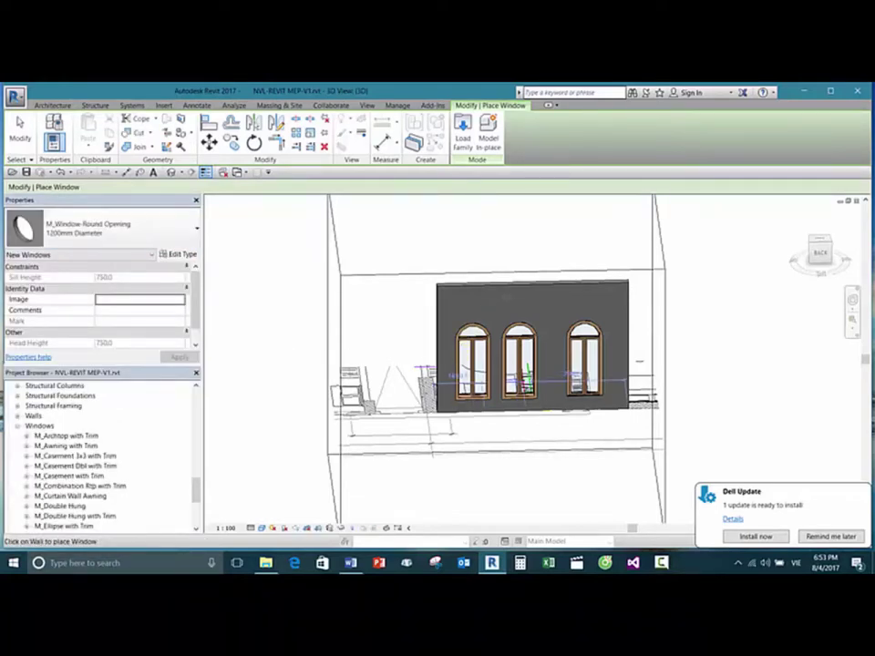
pyautogui.press('Escape')
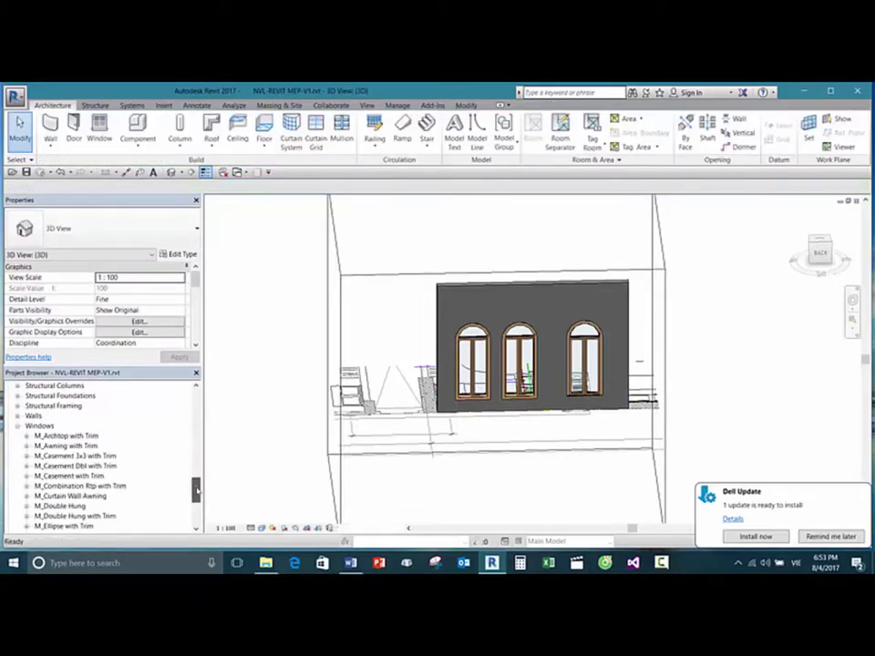
# Step: Place a 0900mm Diameter M_Window-Round Opening on the wall via Create Instance from the Project Browser
pyautogui.scroll(1, 195, 486)
pyautogui.moveTo(195, 486); pyautogui.dragTo(195, 504)
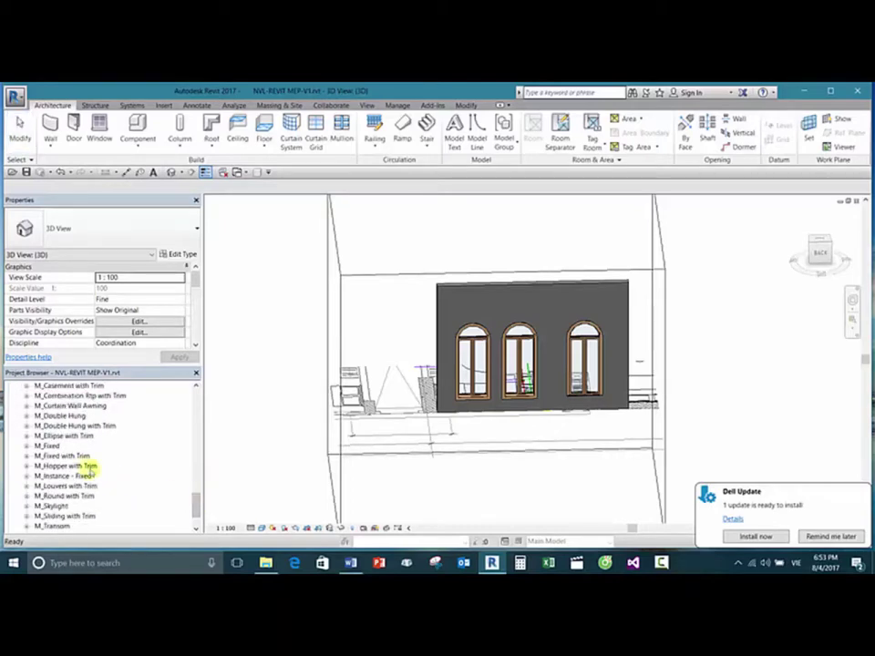
pyautogui.scroll(-1, 105, 481)
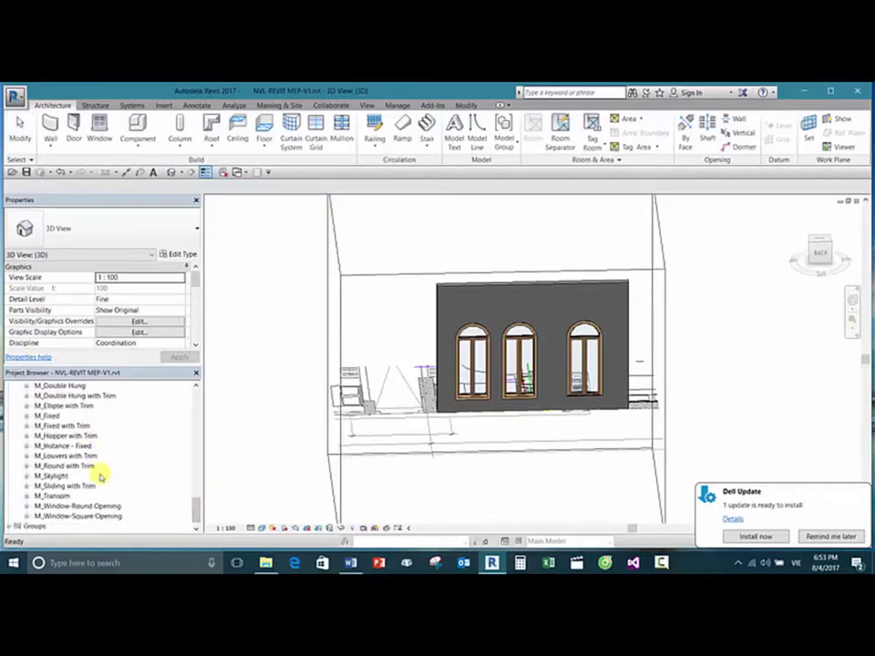
pyautogui.click(56, 506)
pyautogui.doubleClick(60, 506)
pyautogui.scroll(-1, 87, 472)
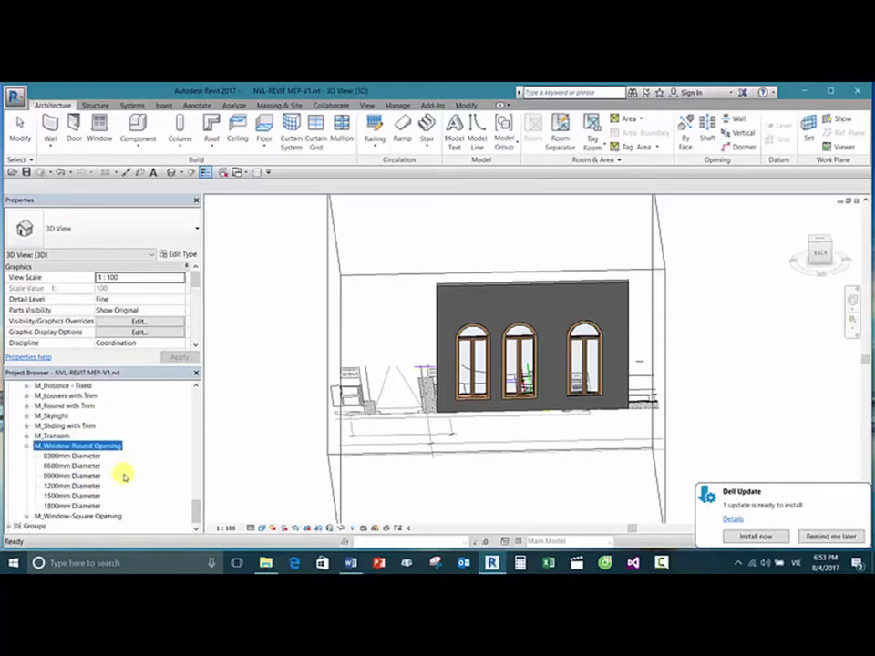
pyautogui.click(73, 455)
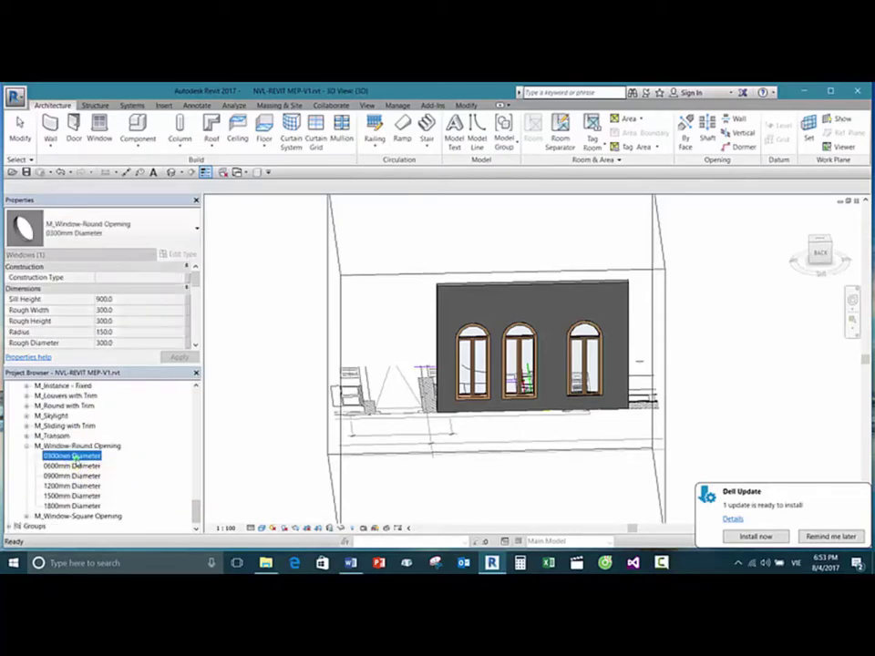
pyautogui.click(80, 466)
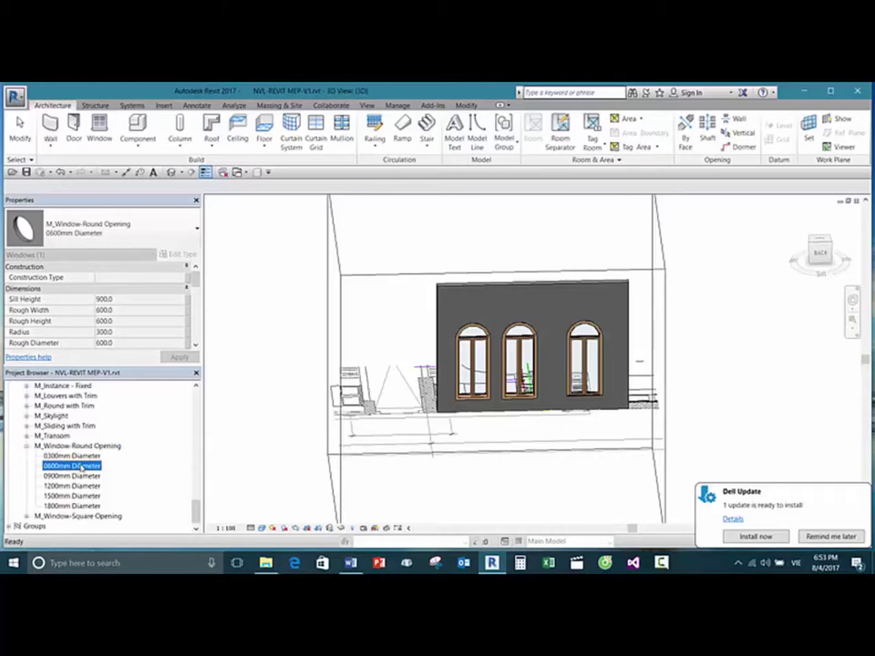
pyautogui.click(85, 476)
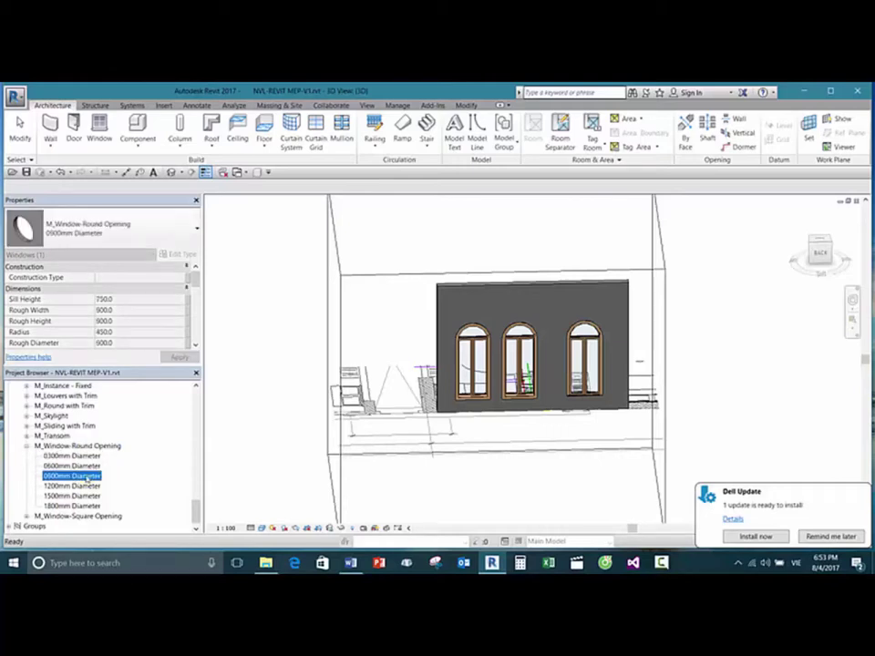
pyautogui.rightClick(86, 477)
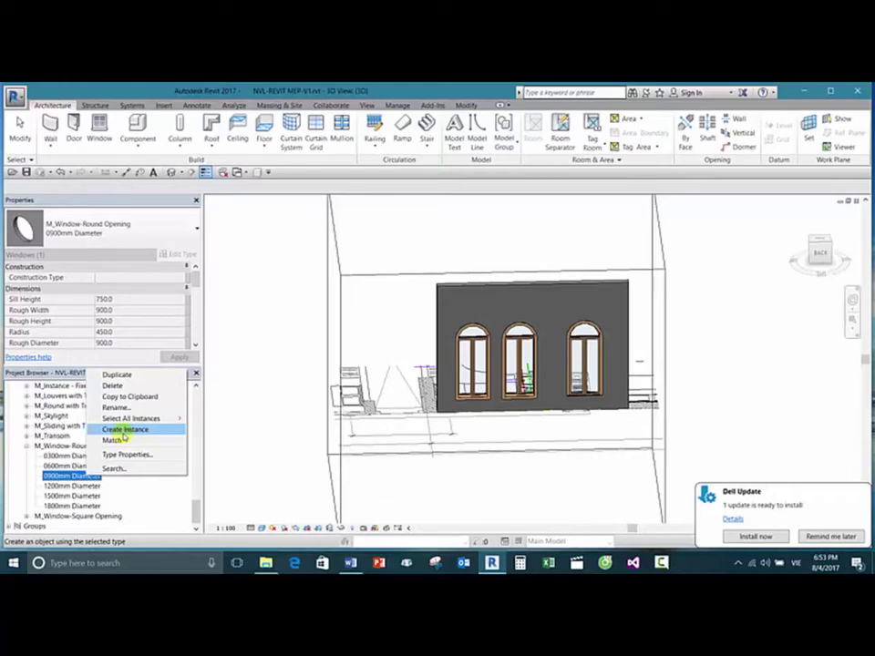
pyautogui.click(124, 430)
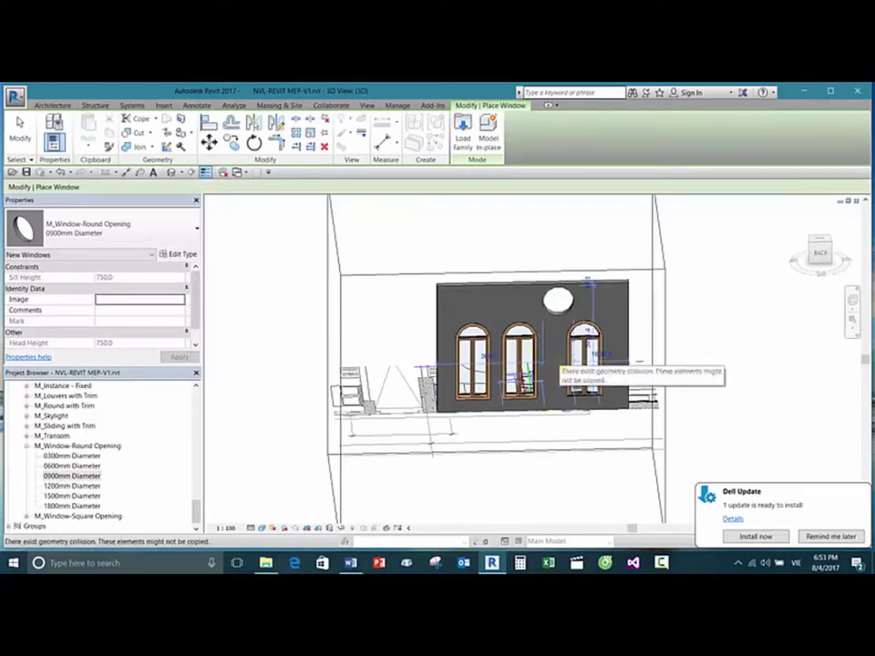
pyautogui.press('Escape')
pyautogui.press('Escape')
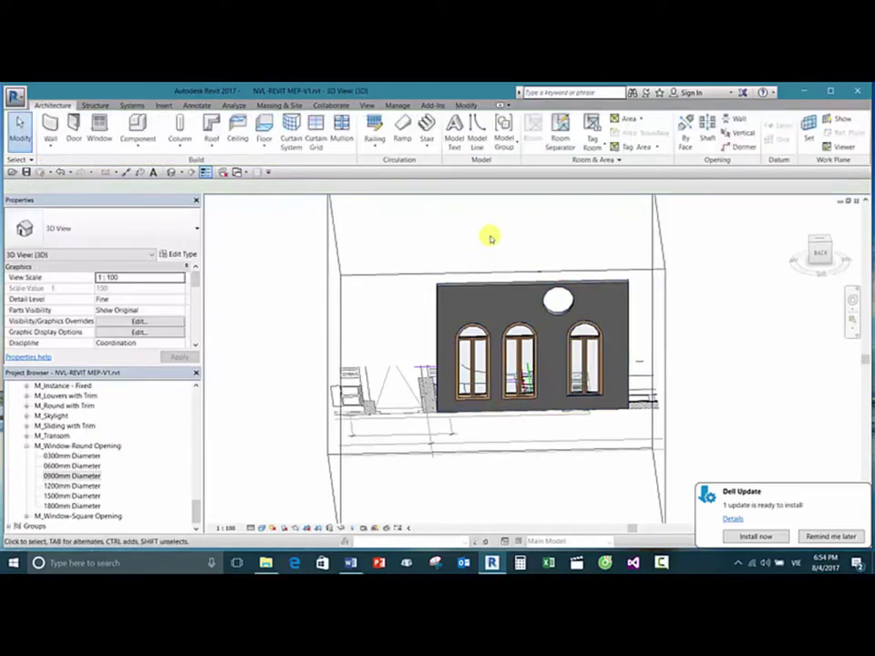
# Step: Zoom the 3D view in and out around the wall
pyautogui.scroll(-2, 532, 256)
pyautogui.scroll(6, 538, 265)
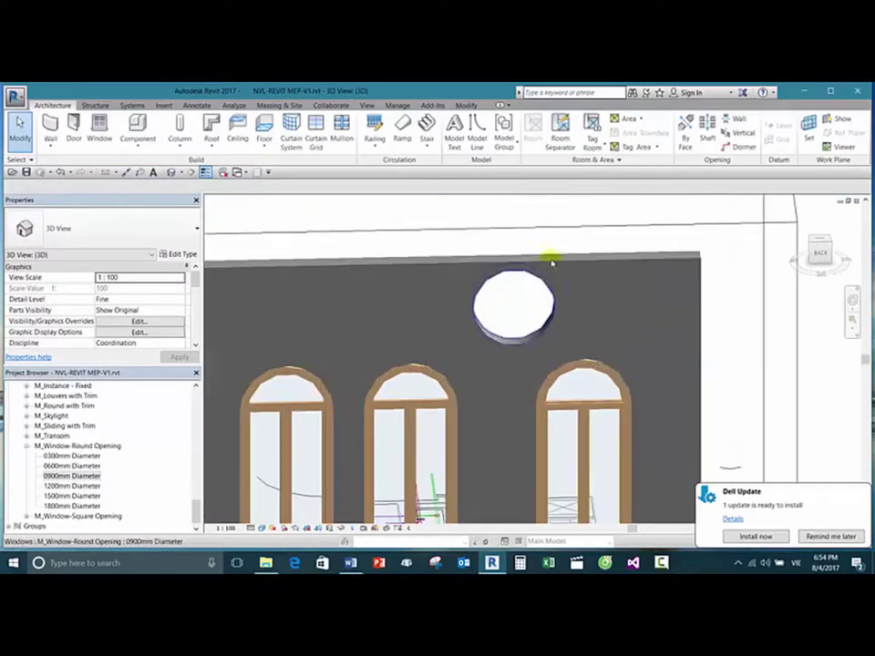
pyautogui.scroll(-3, 542, 235)
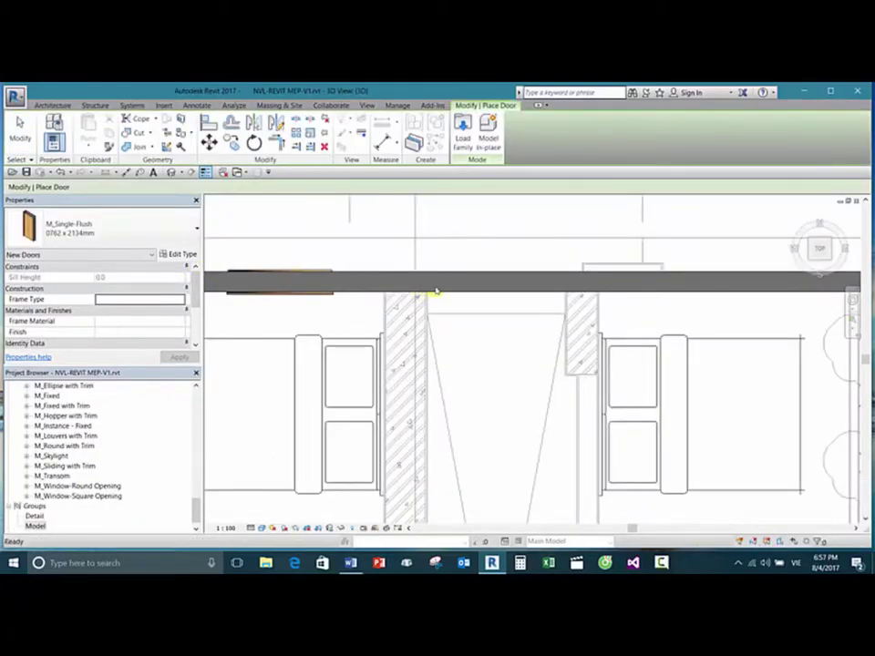
# Step: Exit door placement, view the plan from TOP, then orbit into a tilted 3D view
pyautogui.press('Escape')
pyautogui.click(473, 309)
pyautogui.scroll(-1, 477, 313)
pyautogui.scroll(-4, 492, 332)
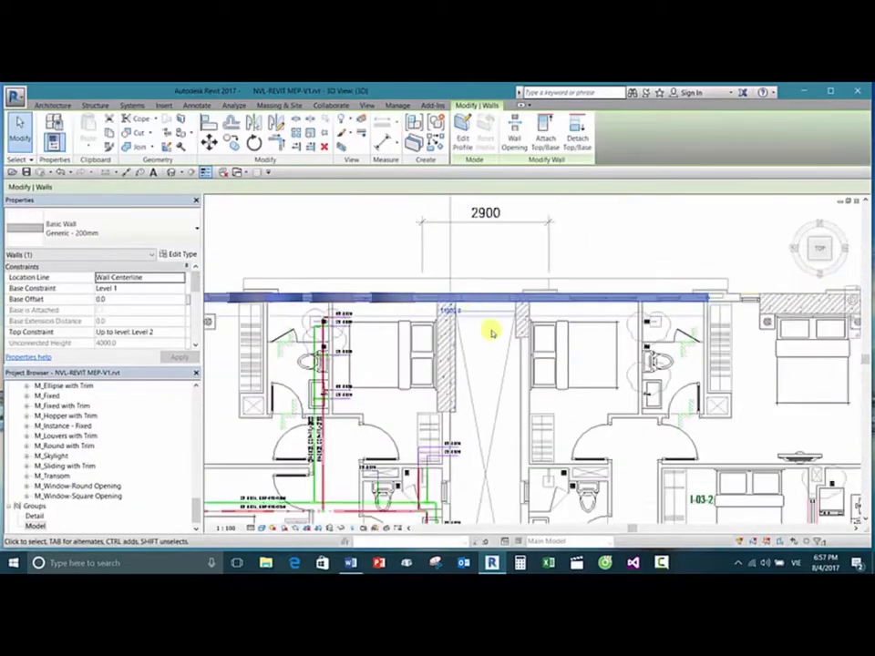
pyautogui.keyDown('shift'); pyautogui.moveTo(523, 377); pyautogui.dragTo(529, 238, button='middle'); pyautogui.keyUp('shift')
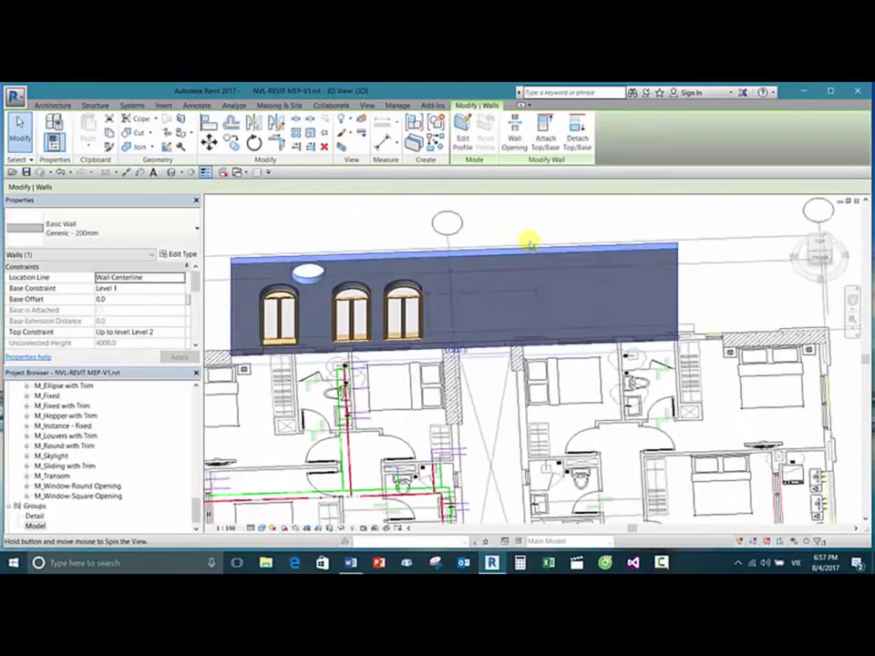
pyautogui.press('Escape')
pyautogui.keyDown('shift'); pyautogui.moveTo(529, 294); pyautogui.dragTo(638, 271, button='middle'); pyautogui.keyUp('shift')
pyautogui.scroll(-2, 552, 256)
pyautogui.scroll(3, 552, 256)
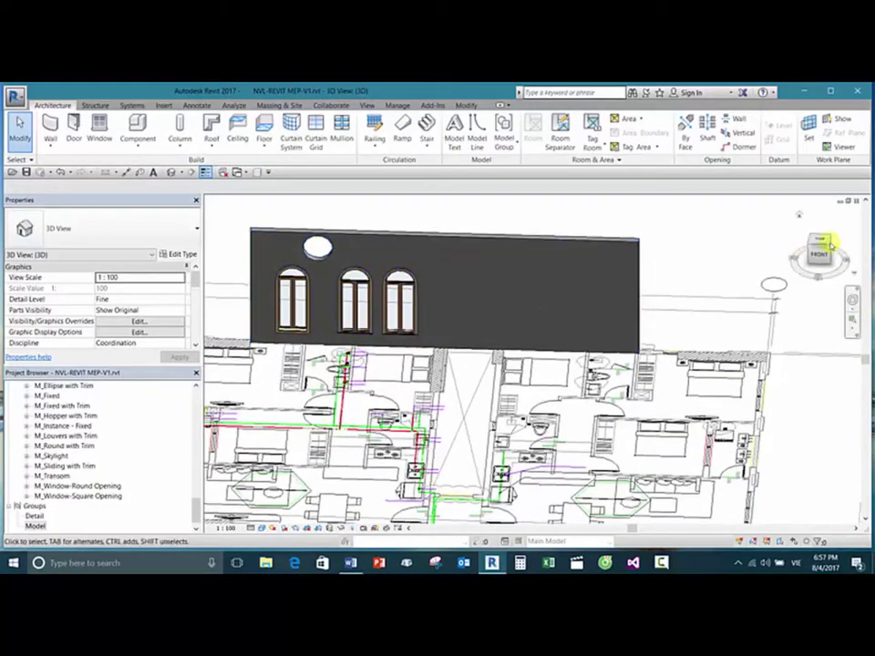
pyautogui.click(820, 245)
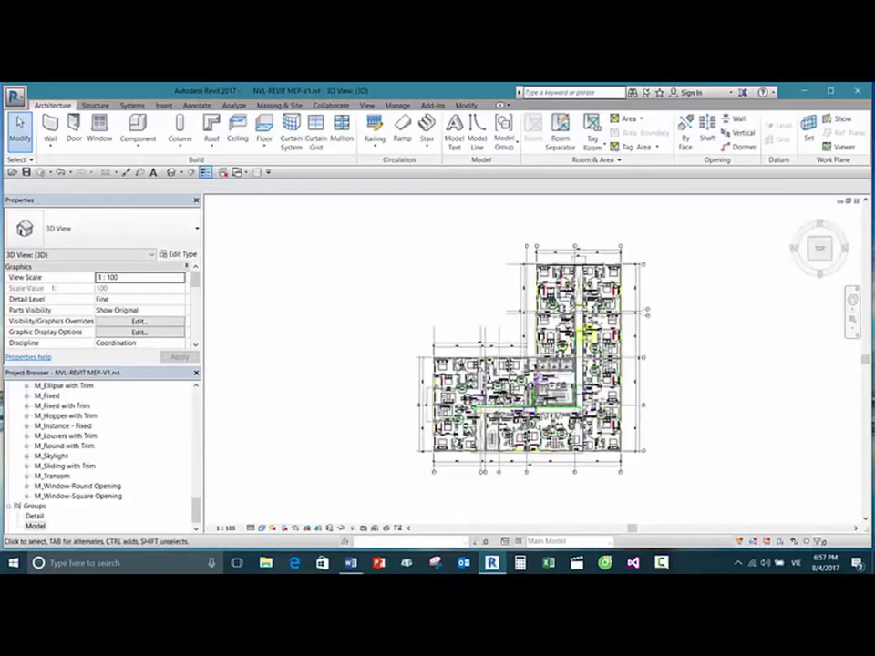
pyautogui.scroll(5, 580, 267)
pyautogui.keyDown('shift'); pyautogui.moveTo(749, 283); pyautogui.dragTo(529, 301, button='middle'); pyautogui.keyUp('shift')
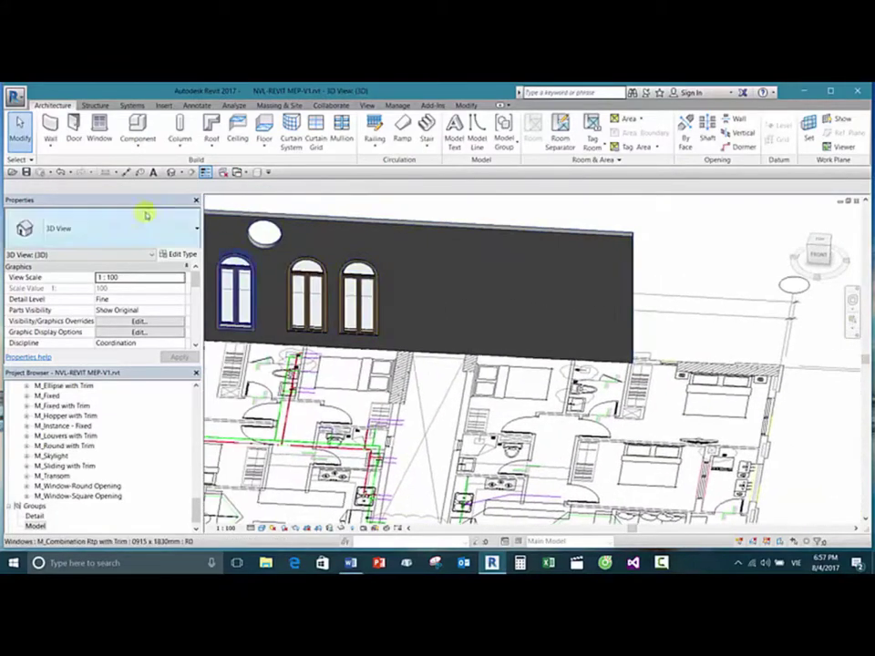
# Step: Place two M_Single-Flush 0813 x 2134mm doors in the wall right of the arched windows
pyautogui.click(74, 128)
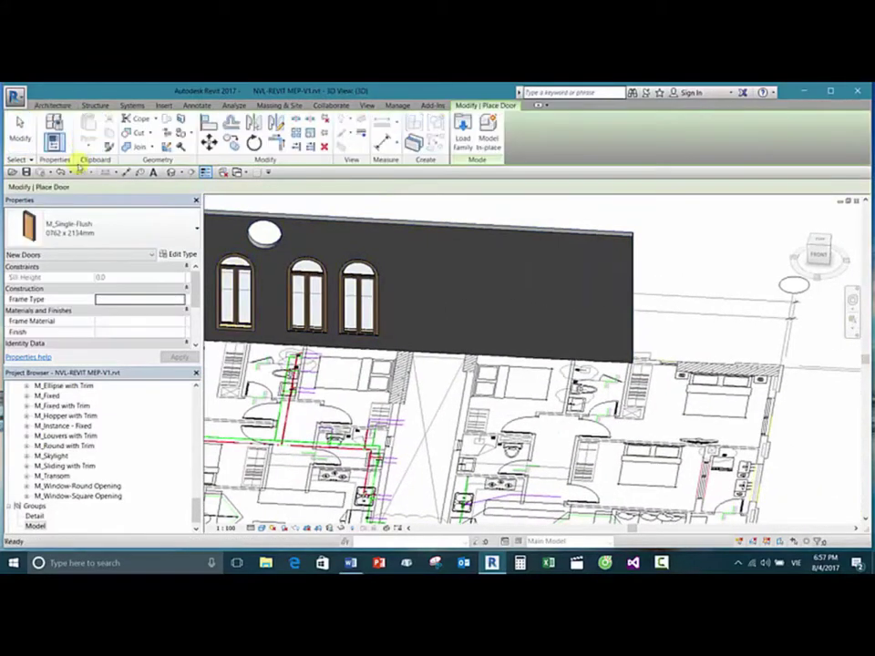
pyautogui.click(80, 233)
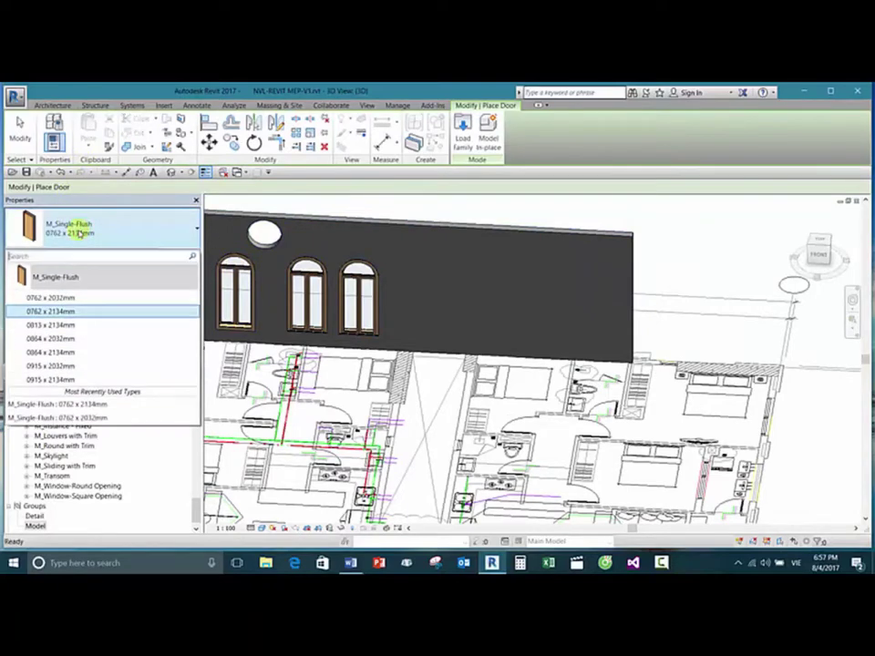
pyautogui.click(80, 310)
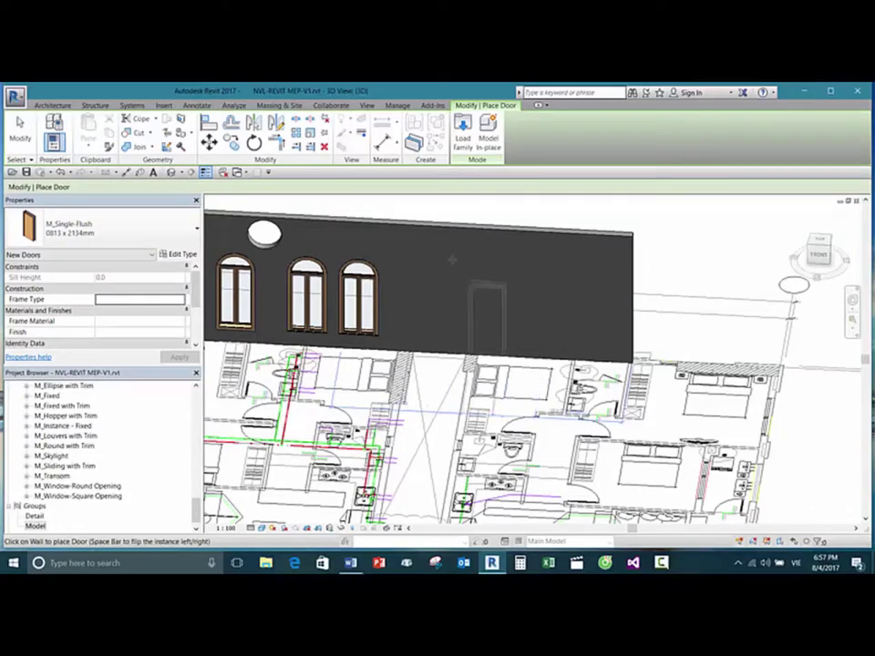
pyautogui.click(540, 267)
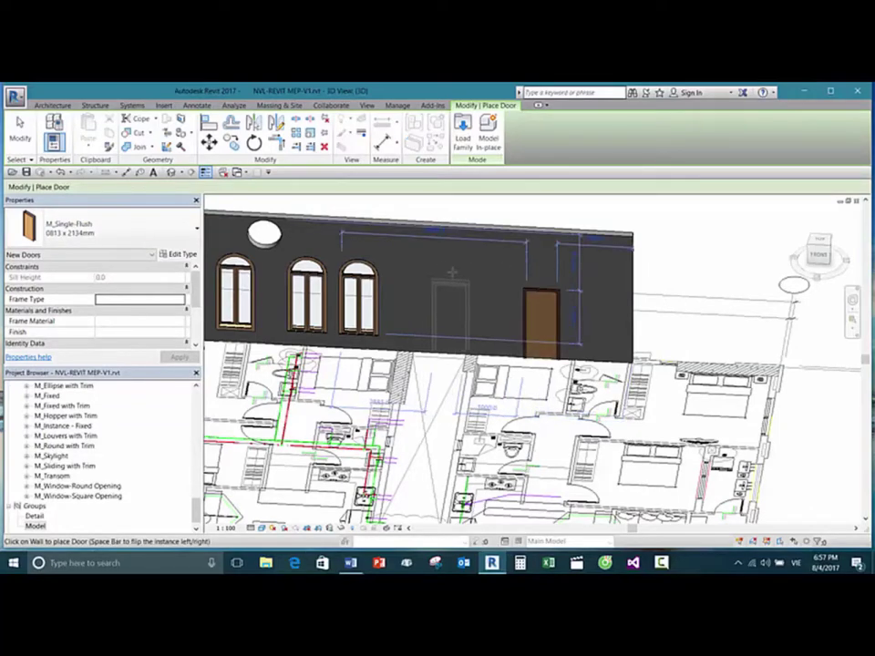
pyautogui.click(451, 271)
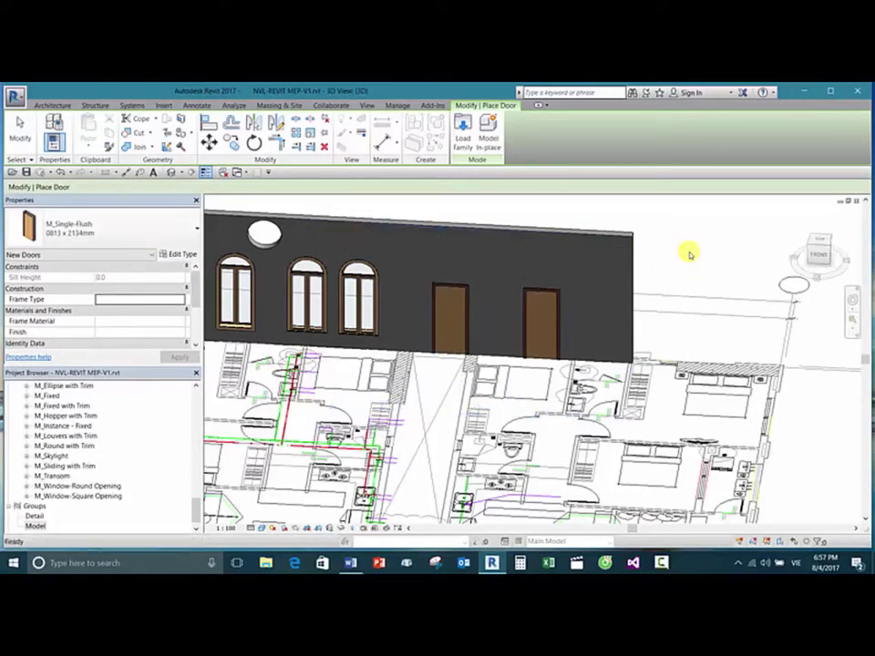
pyautogui.press('Escape')
pyautogui.press('Escape')
# Step: Select both new doors to check them, then reframe the view of wall and plan
pyautogui.click(452, 281)
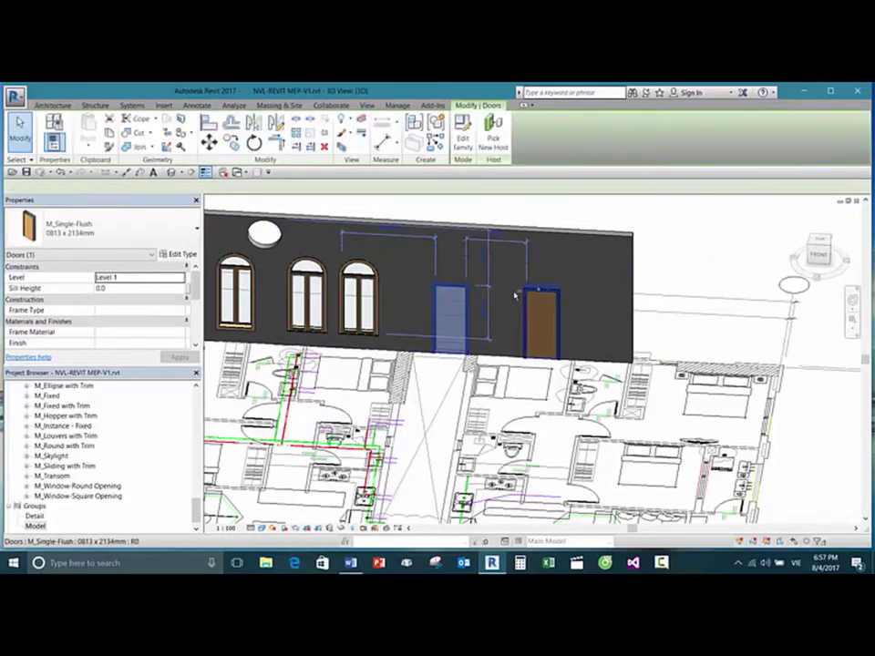
pyautogui.keyDown('ctrl'); pyautogui.click(541, 314); pyautogui.keyUp('ctrl')
pyautogui.click(762, 254)
pyautogui.scroll(2, 564, 310)
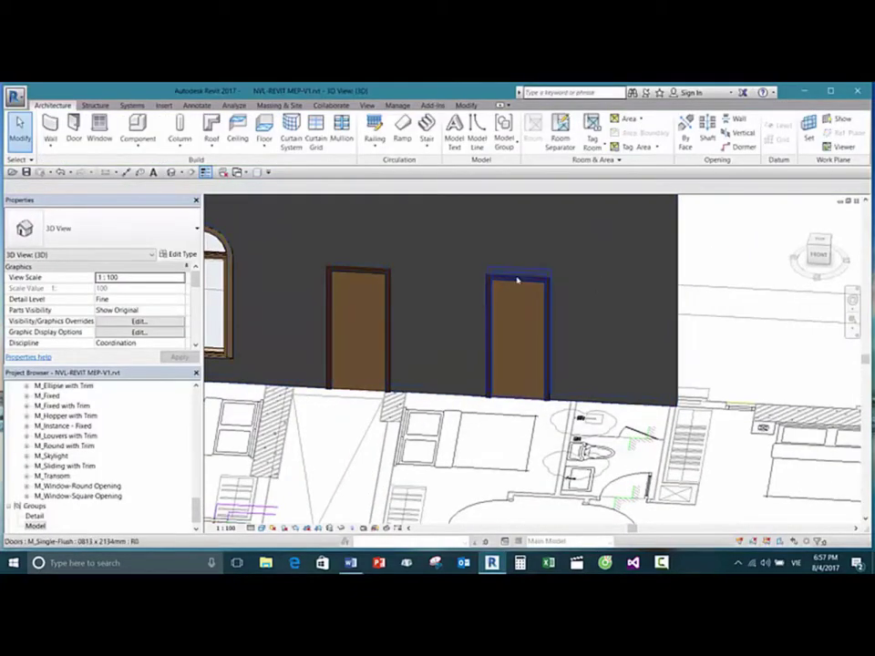
pyautogui.scroll(-2, 442, 264)
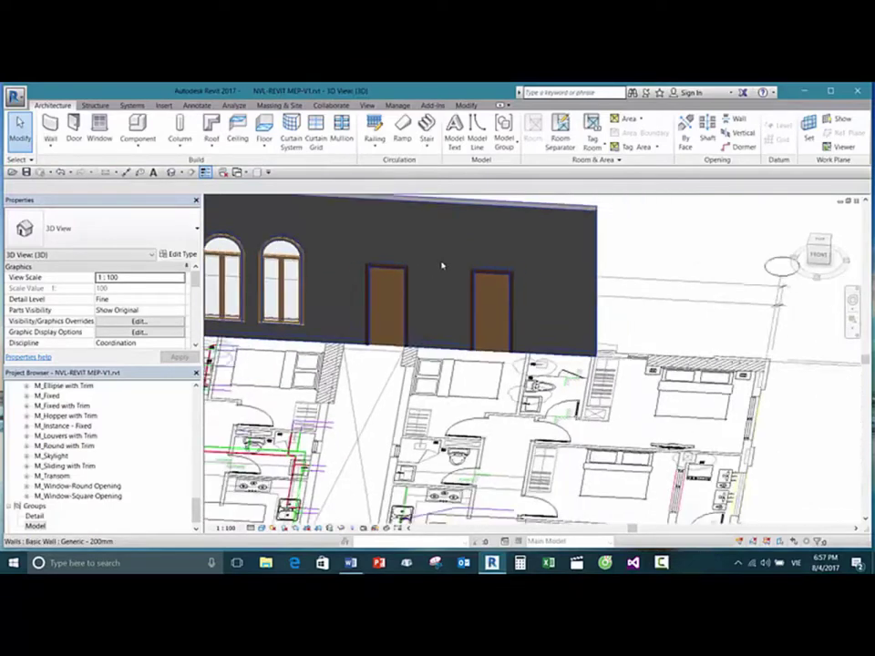
pyautogui.moveTo(469, 260); pyautogui.dragTo(461, 252, button='middle')
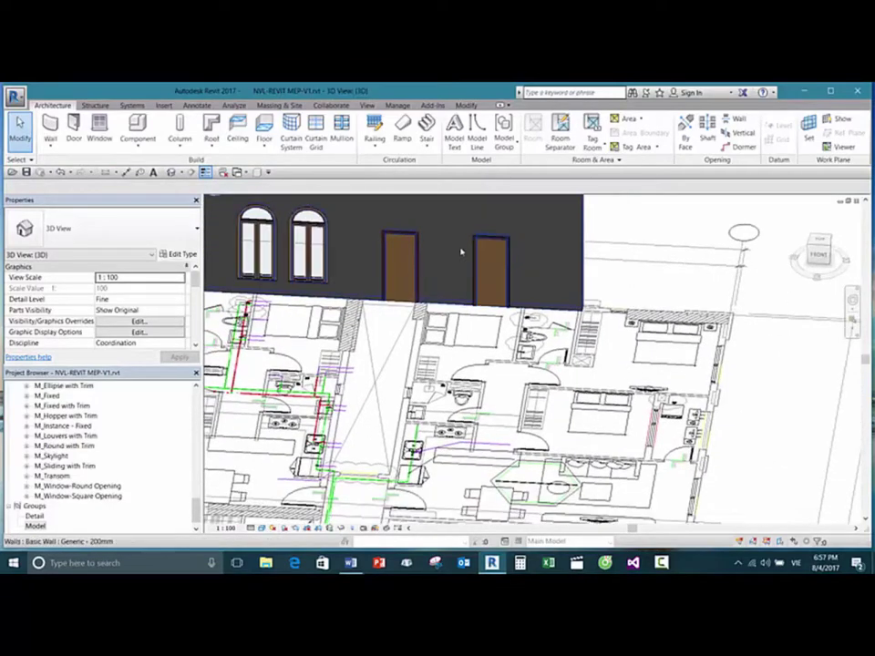
pyautogui.click(406, 244)
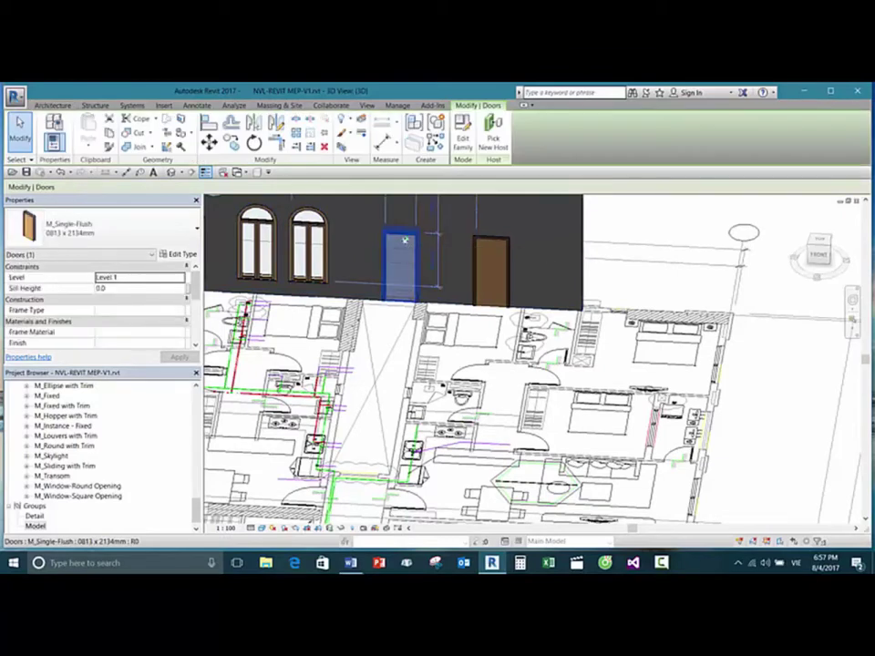
pyautogui.click(678, 228)
# Step: Recheck the left door, then switch to the TOP view and zoom onto the upper apartment units
pyautogui.scroll(-2, 638, 264)
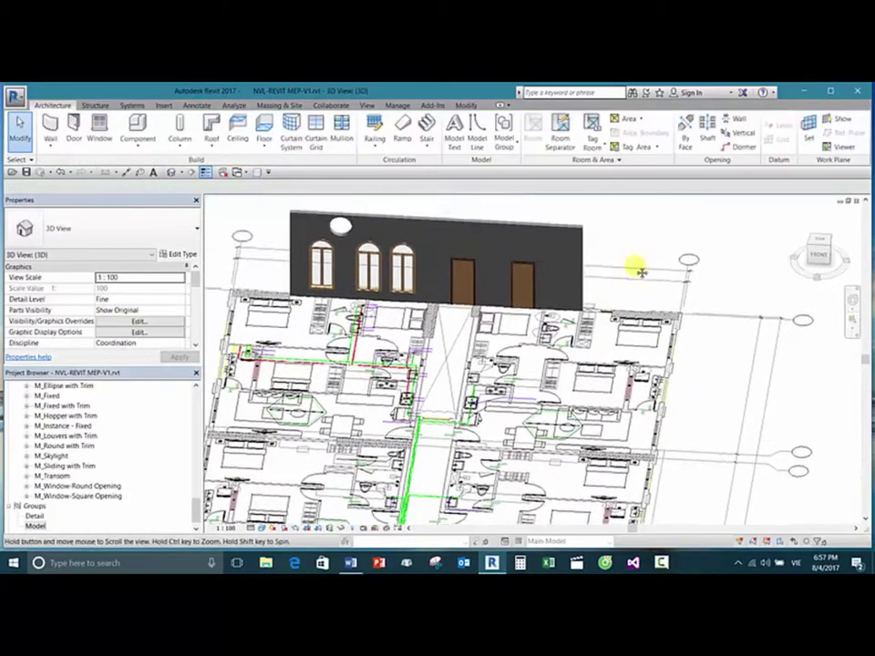
pyautogui.click(467, 280)
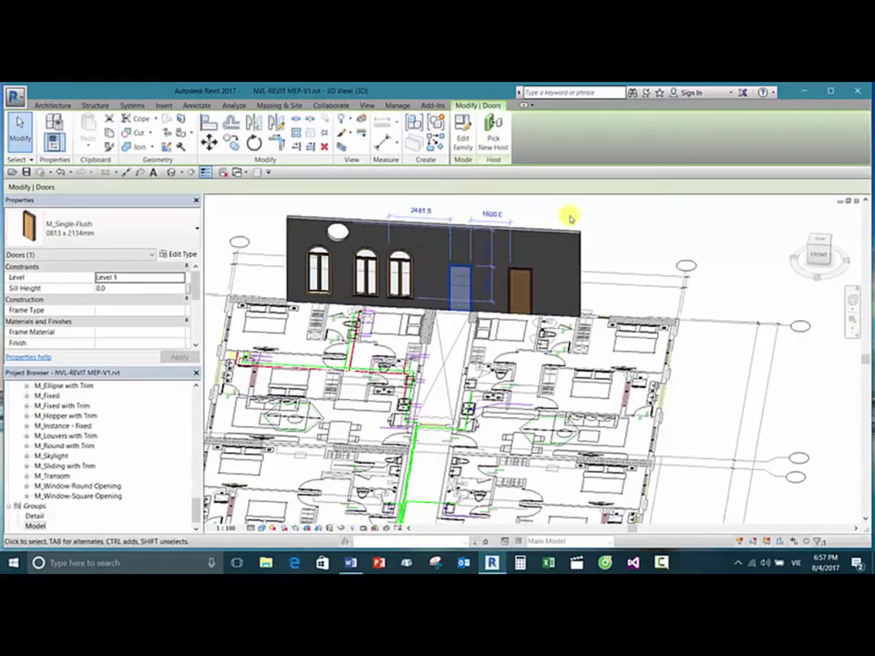
pyautogui.click(628, 224)
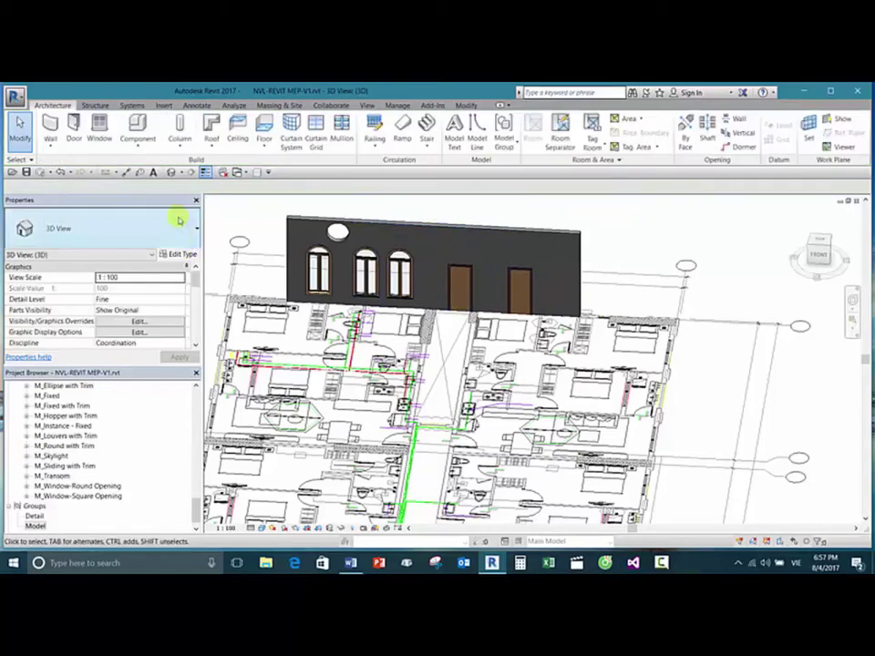
pyautogui.scroll(-2, 660, 236)
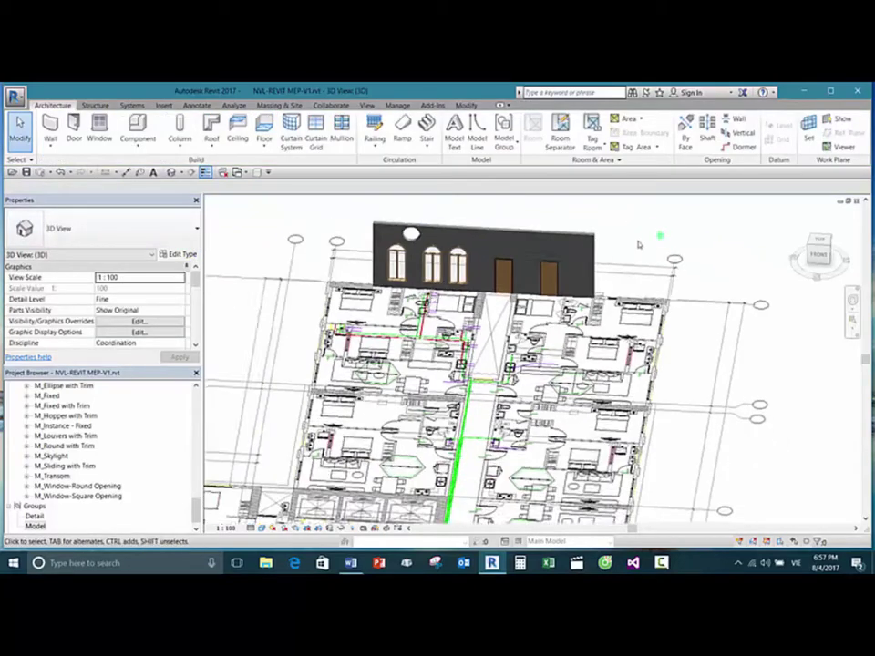
pyautogui.moveTo(637, 246); pyautogui.dragTo(615, 257, button='middle')
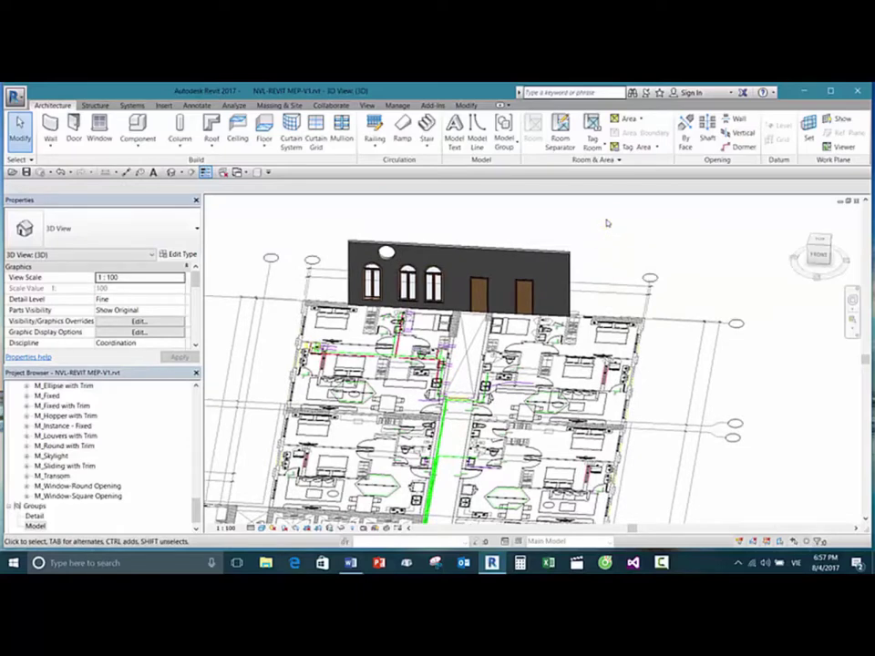
pyautogui.scroll(-2, 610, 232)
pyautogui.keyDown('shift'); pyautogui.moveTo(617, 233); pyautogui.dragTo(693, 237, button='middle'); pyautogui.keyUp('shift')
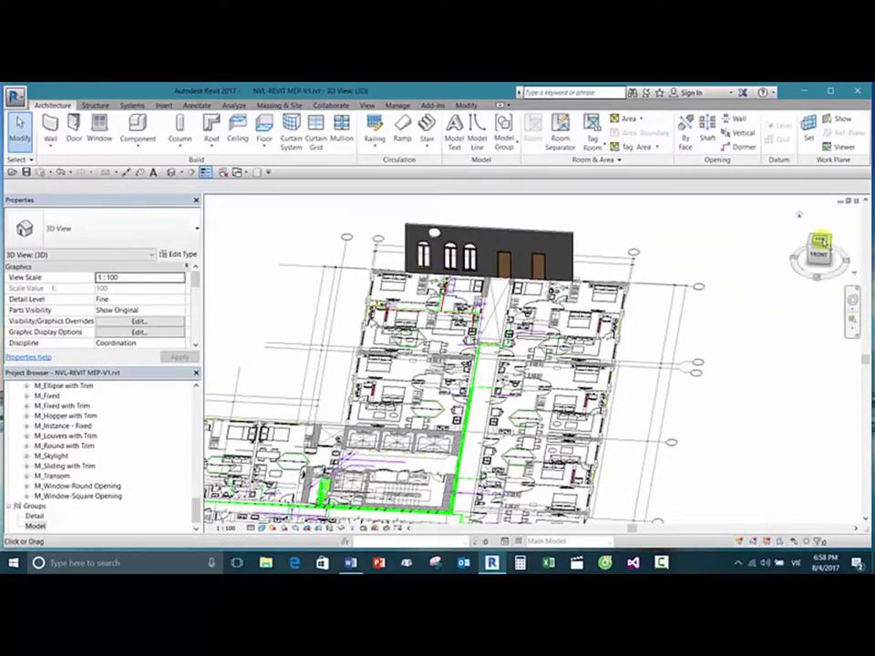
pyautogui.click(820, 243)
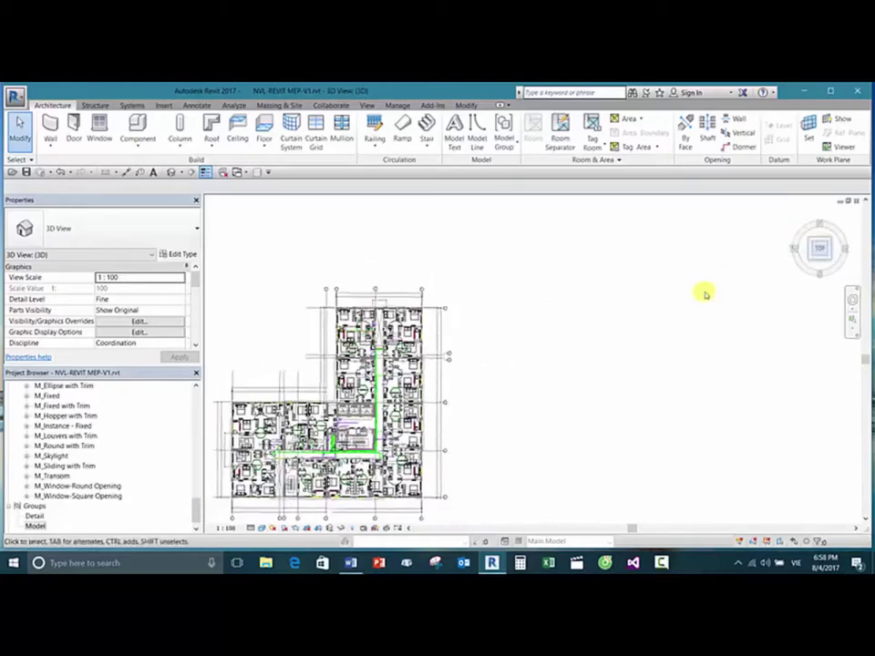
pyautogui.scroll(3, 629, 256)
pyautogui.moveTo(629, 255); pyautogui.dragTo(505, 273, button='middle')
pyautogui.scroll(1, 491, 313)
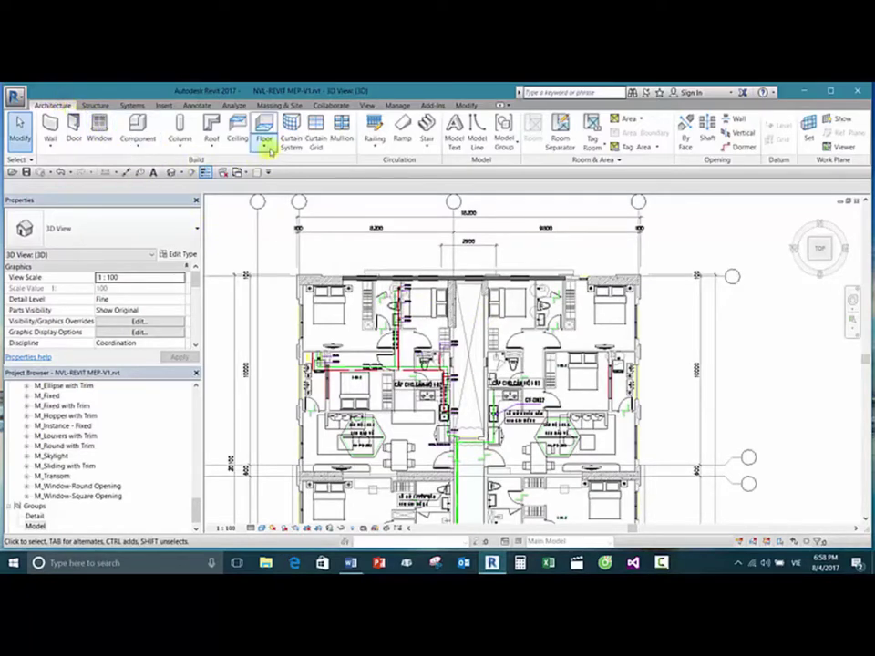
# Step: Begin a Floor: Architectural rectangle boundary, picking the unit's top-left wall corner as first point
pyautogui.click(269, 151)
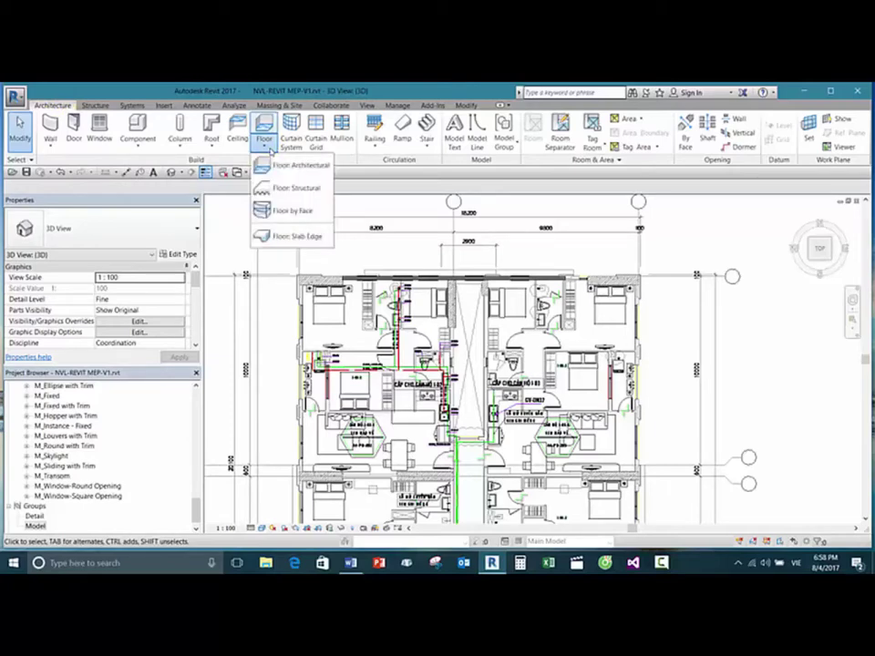
pyautogui.click(274, 165)
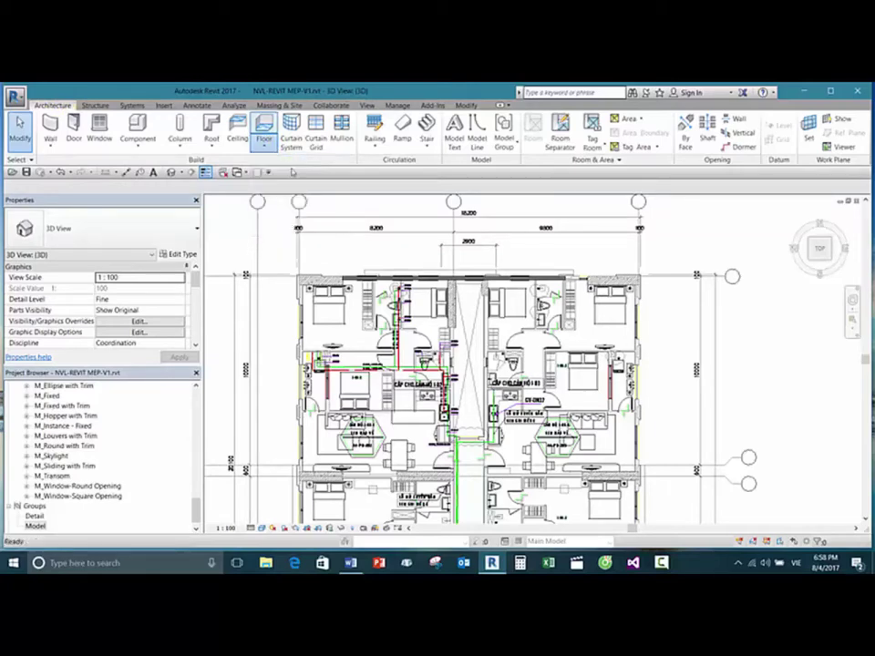
pyautogui.moveTo(444, 296); pyautogui.dragTo(474, 270, button='middle')
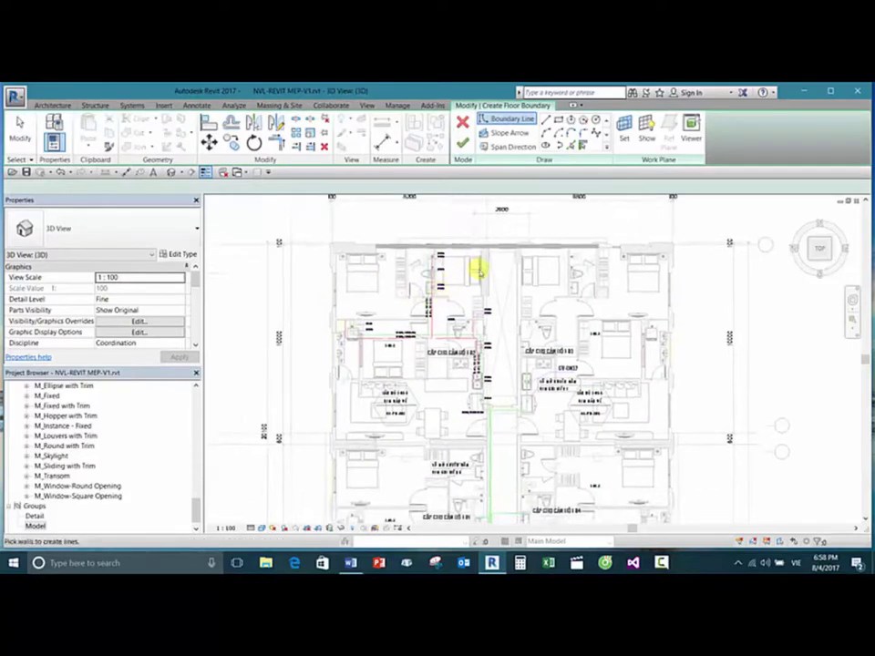
pyautogui.moveTo(467, 212); pyautogui.dragTo(478, 237, button='middle')
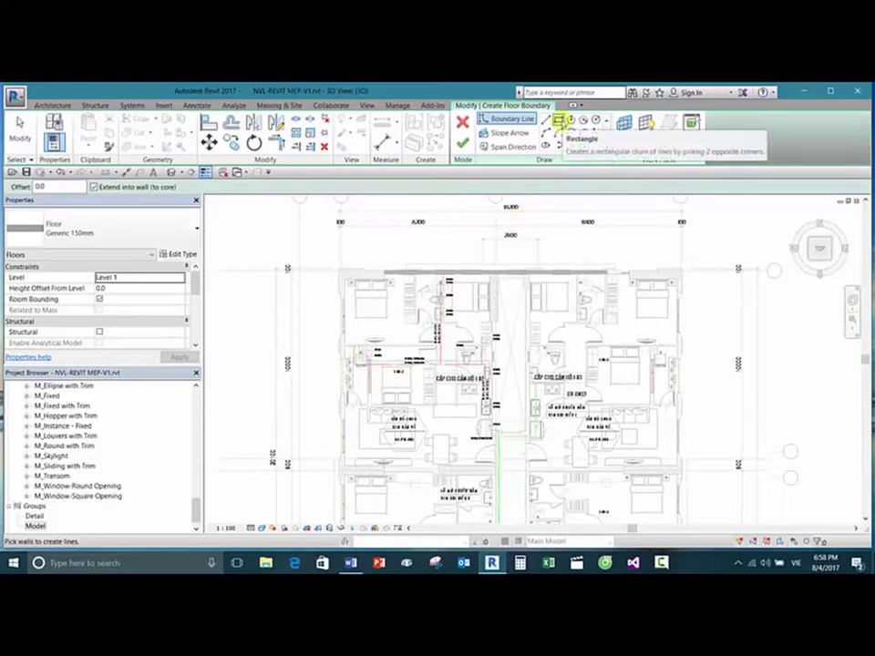
pyautogui.click(559, 121)
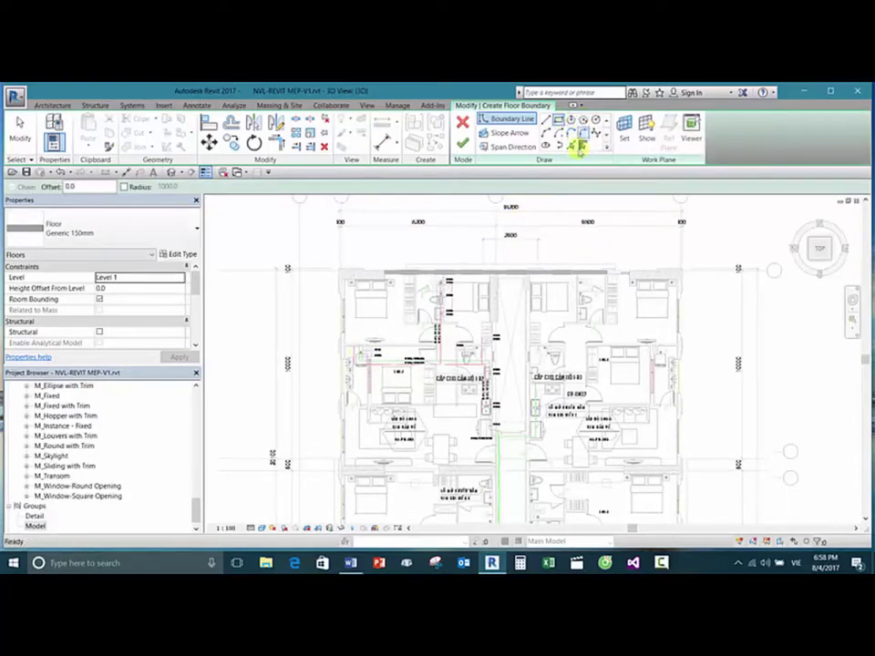
pyautogui.scroll(3, 516, 289)
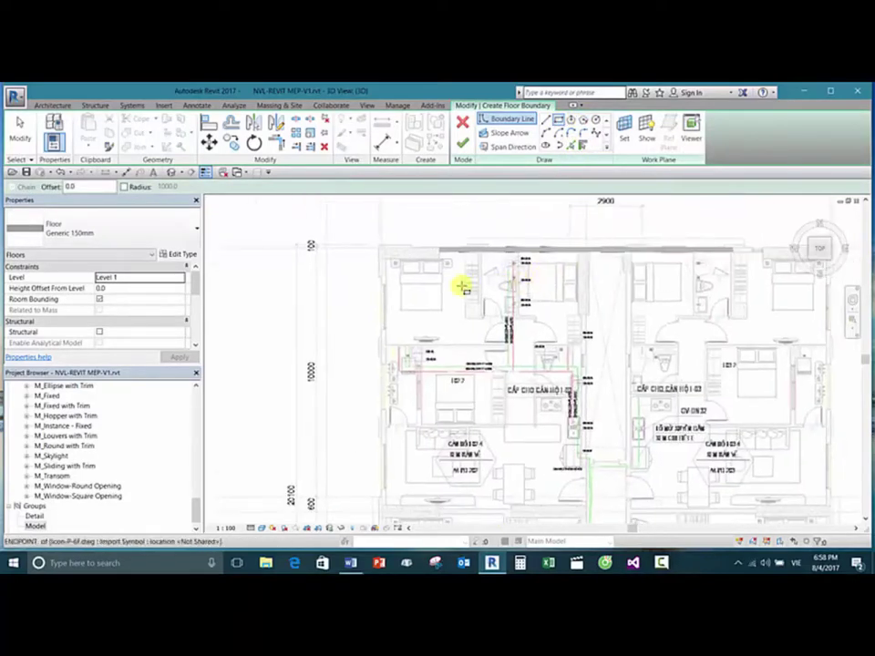
pyautogui.scroll(3, 391, 264)
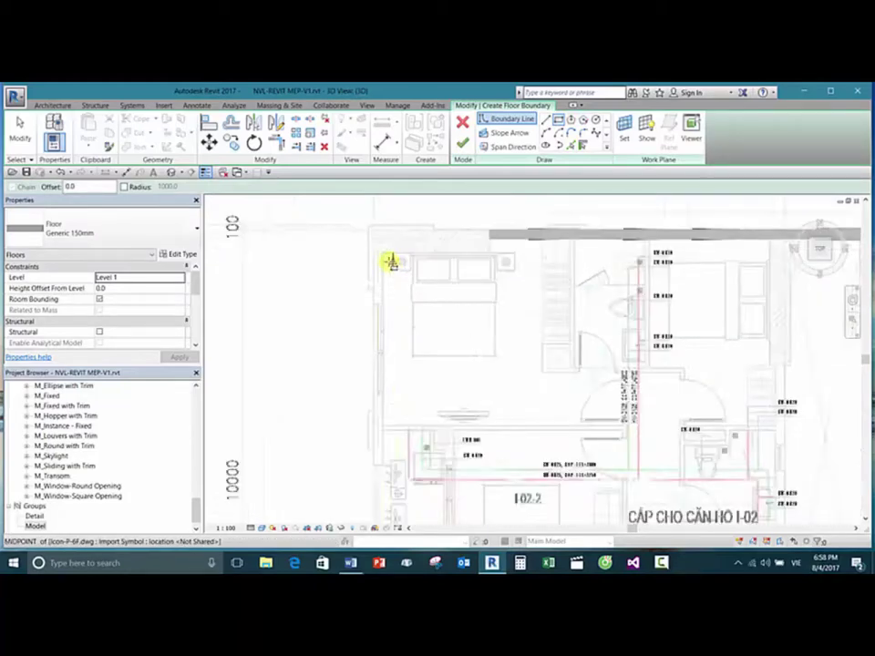
pyautogui.click(384, 254)
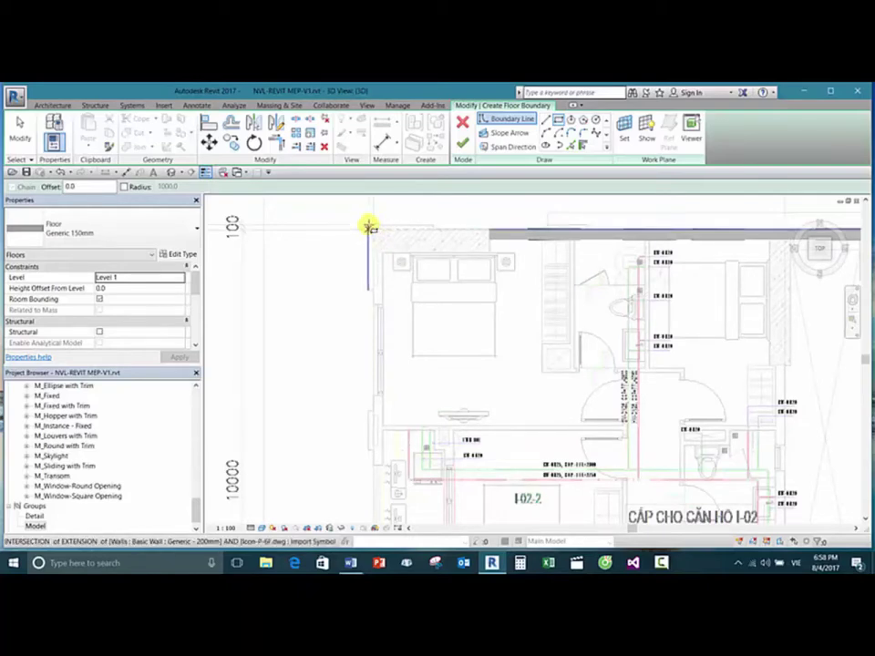
# Step: Draw the floor boundary rectangle from the upper-left unit's wall corner to its corner by the corridor
pyautogui.click(374, 230)
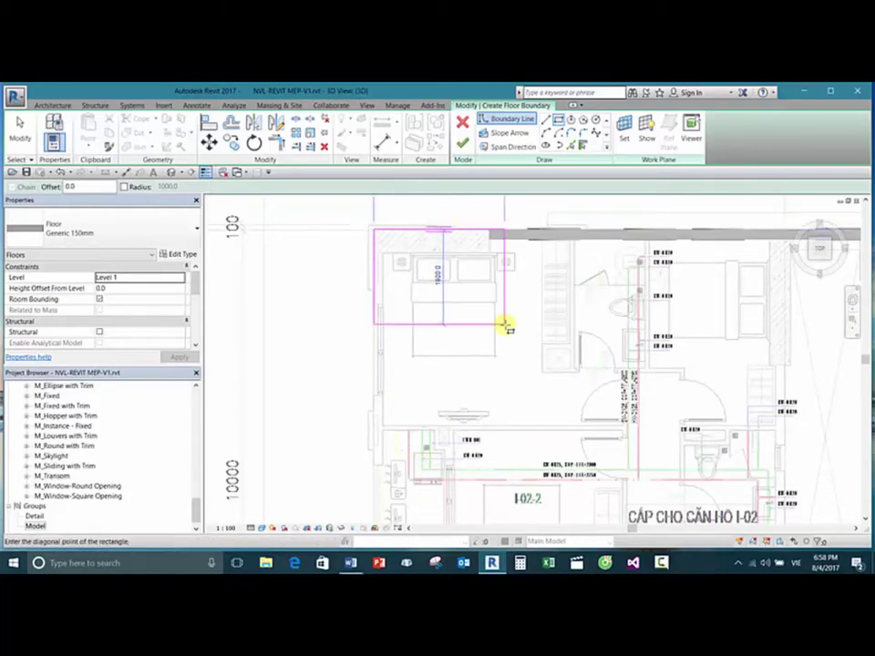
pyautogui.scroll(-2, 516, 331)
pyautogui.moveTo(561, 358); pyautogui.dragTo(508, 303, button='middle')
pyautogui.scroll(5, 521, 364)
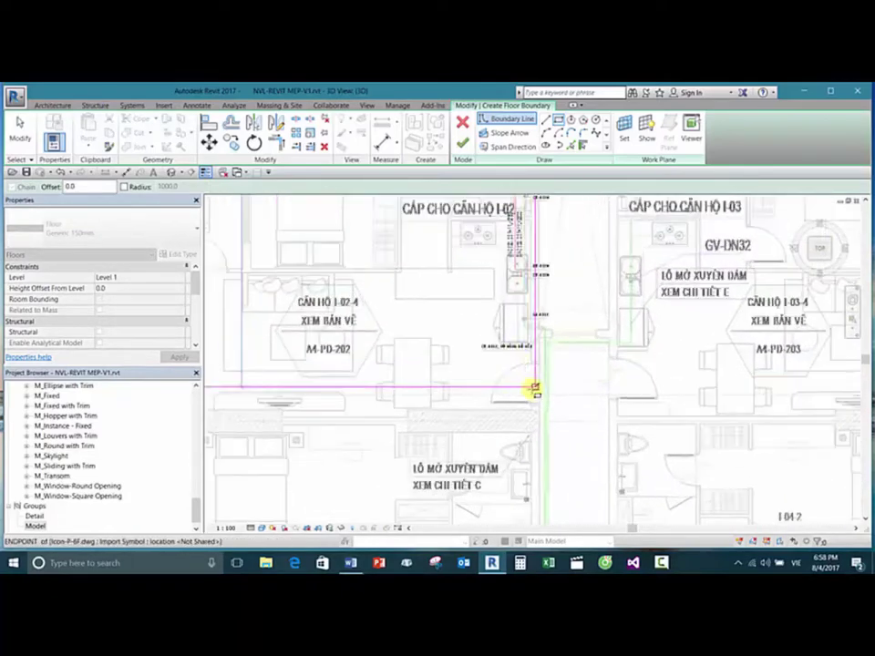
pyautogui.scroll(1, 522, 361)
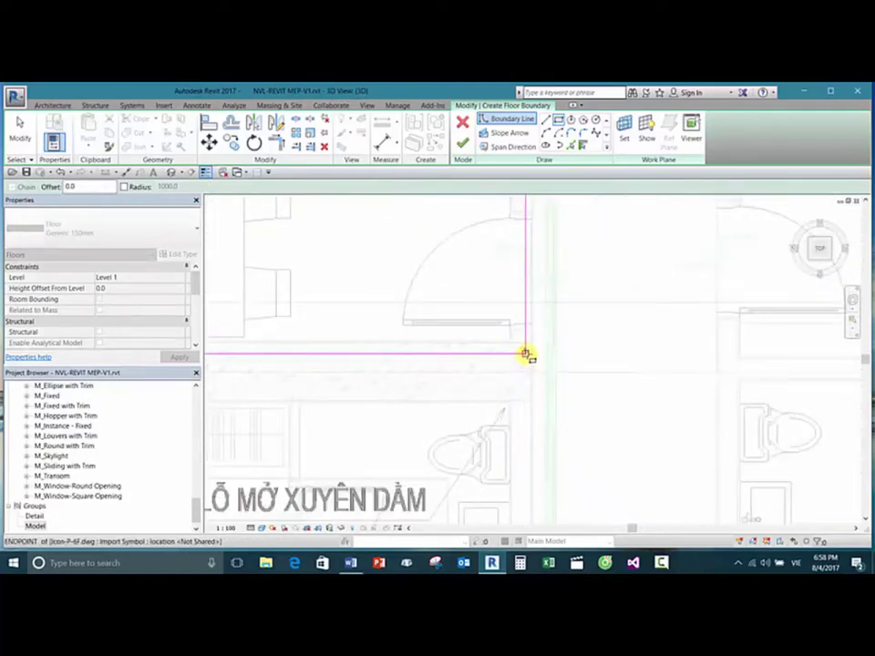
pyautogui.click(532, 401)
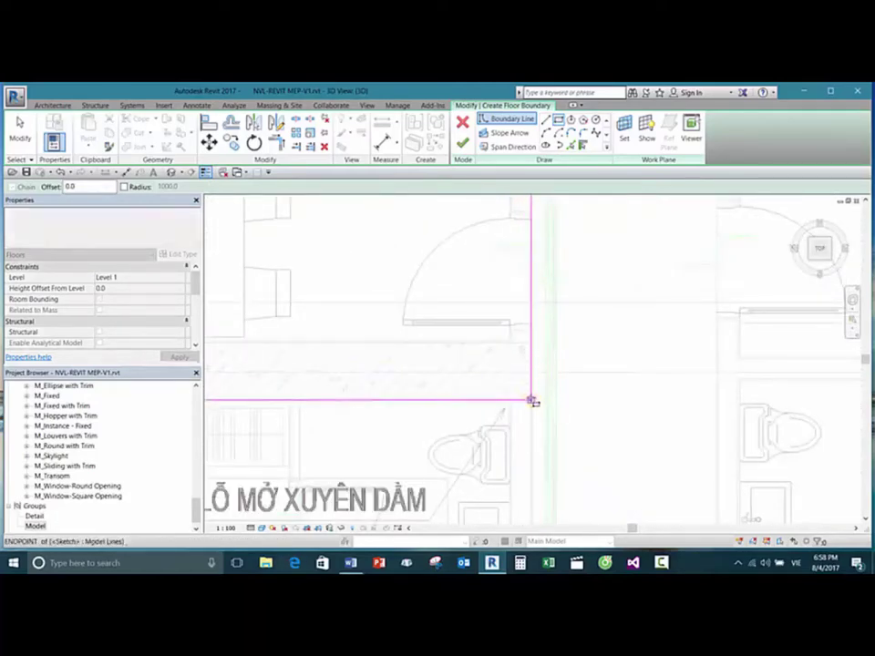
pyautogui.scroll(-5, 478, 304)
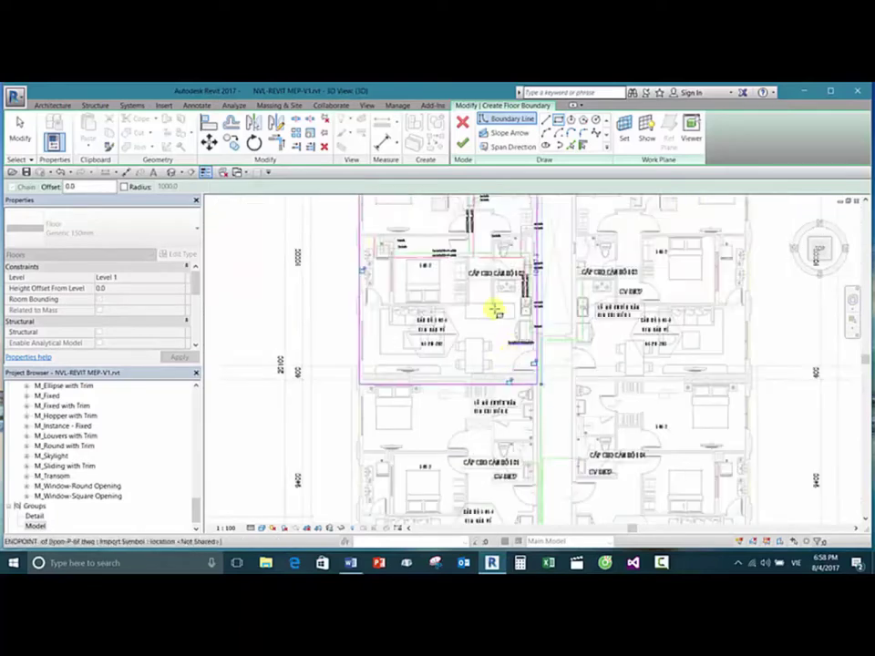
pyautogui.scroll(4, 495, 312)
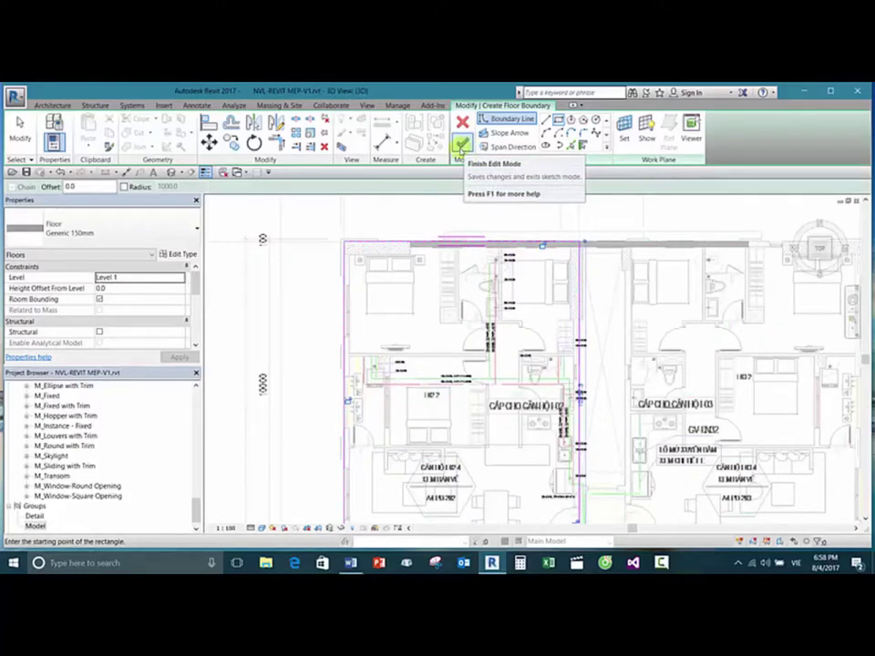
# Step: Change the floor type to Generic 300mm and finish the sketch to create the slab
pyautogui.click(160, 239)
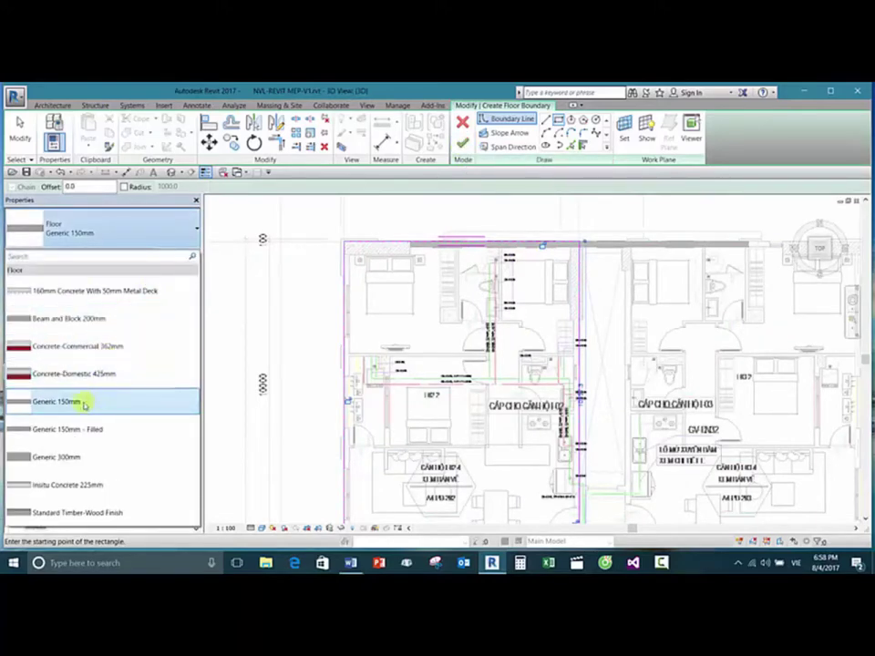
pyautogui.click(73, 458)
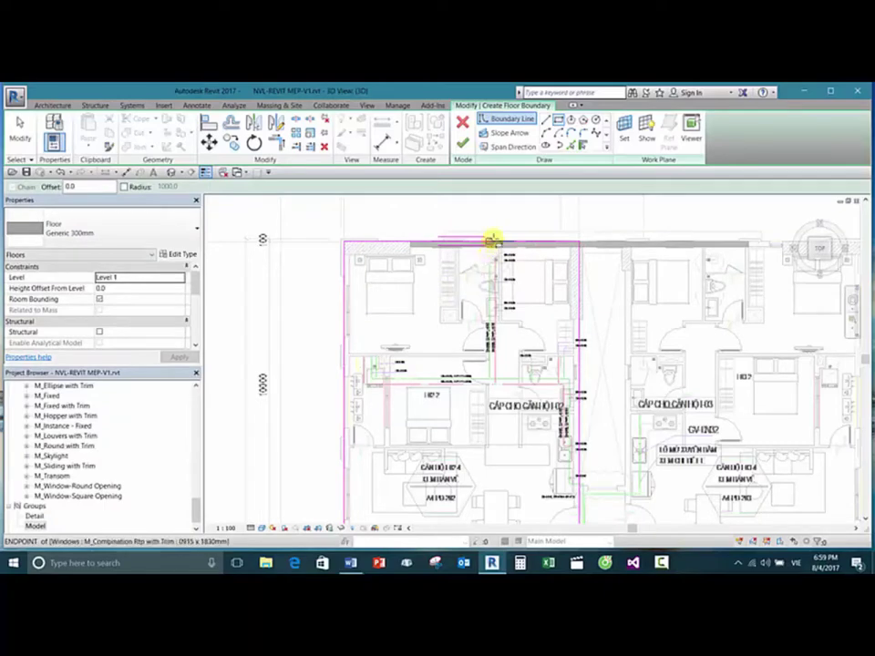
pyautogui.click(465, 144)
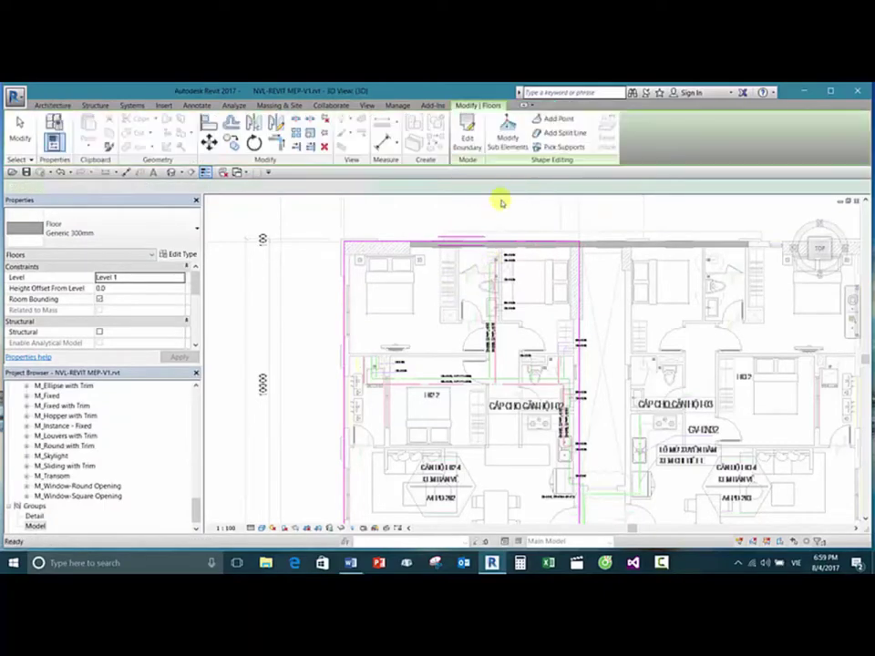
# Step: Orbit around the new slab beside the arched-window wall, then return to a rotated top view
pyautogui.click(511, 215)
pyautogui.scroll(-2, 529, 290)
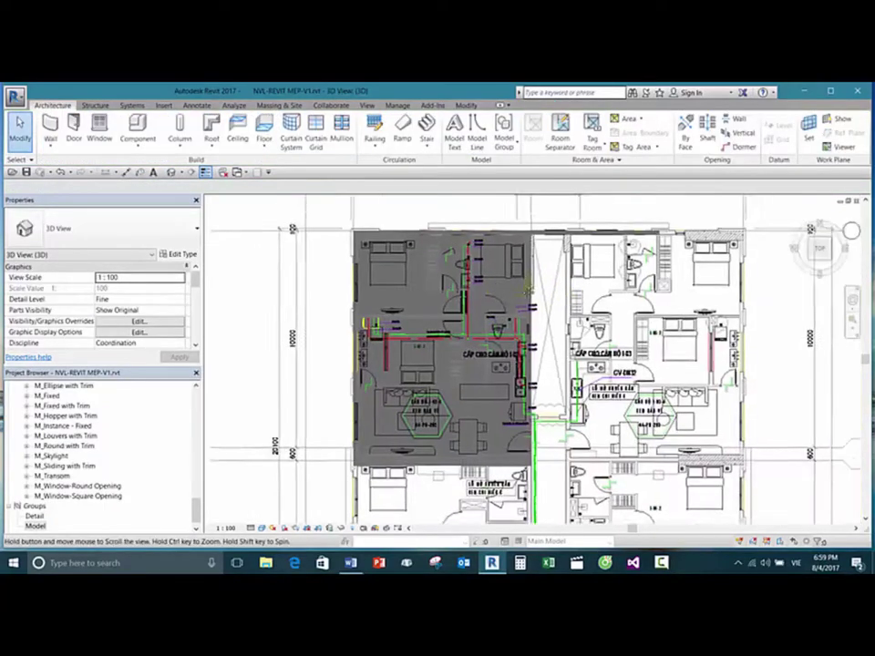
pyautogui.keyDown('shift'); pyautogui.moveTo(527, 296); pyautogui.dragTo(596, 268, button='middle'); pyautogui.keyUp('shift')
pyautogui.click(471, 306)
pyautogui.keyDown('shift'); pyautogui.moveTo(553, 328); pyautogui.dragTo(473, 366, button='middle'); pyautogui.keyUp('shift')
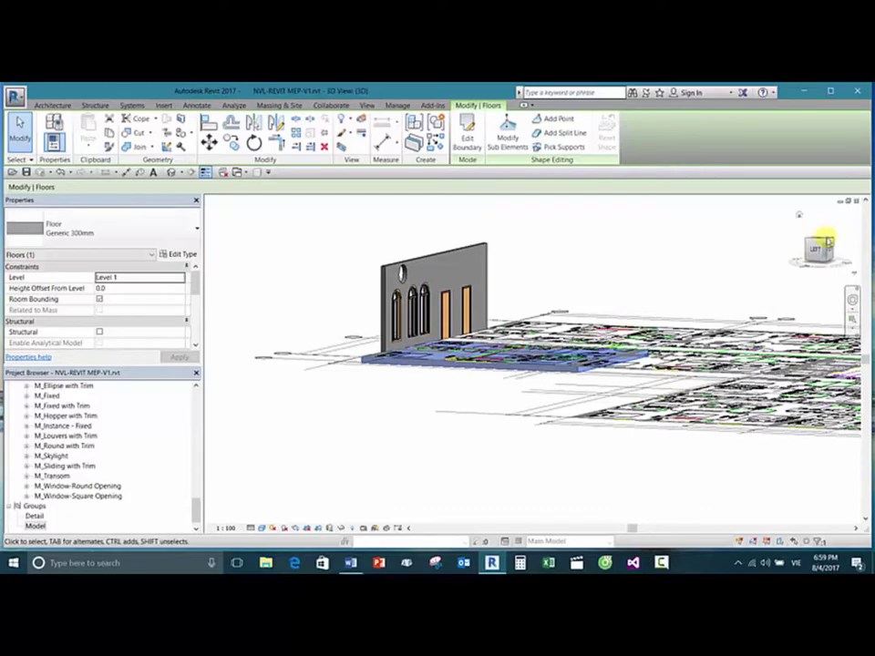
pyautogui.click(825, 241)
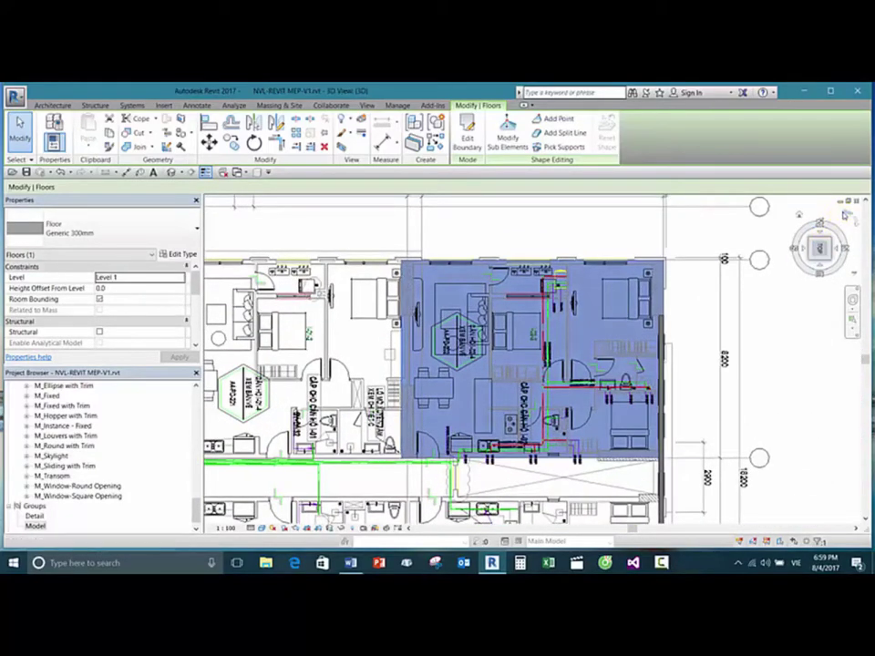
pyautogui.click(844, 215)
# Step: Clear the selection and use the ViewCube to settle on a rotated top-down view of the plan
pyautogui.click(653, 209)
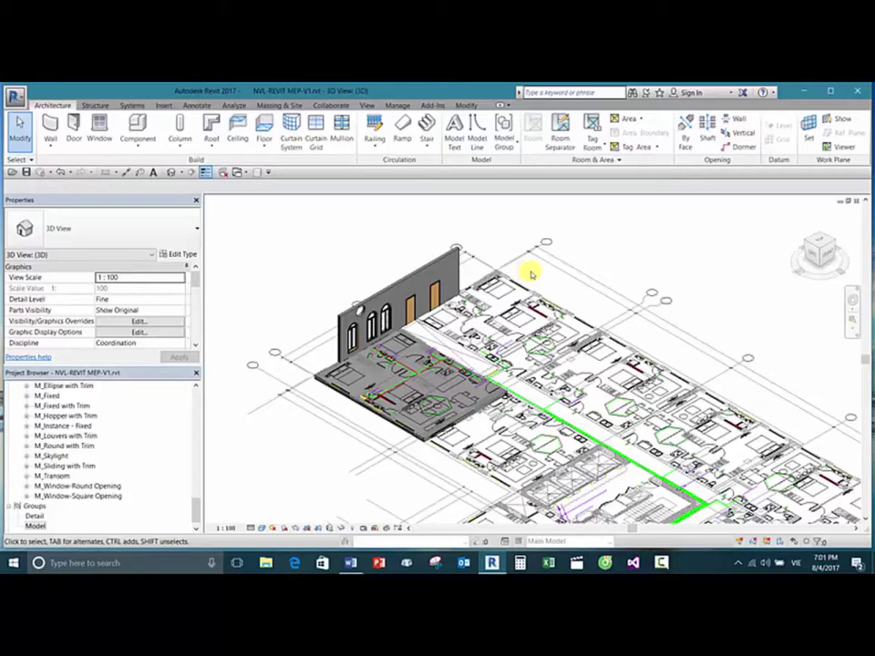
pyautogui.keyDown('shift'); pyautogui.moveTo(611, 276); pyautogui.dragTo(832, 238, button='middle'); pyautogui.keyUp('shift')
pyautogui.click(820, 240)
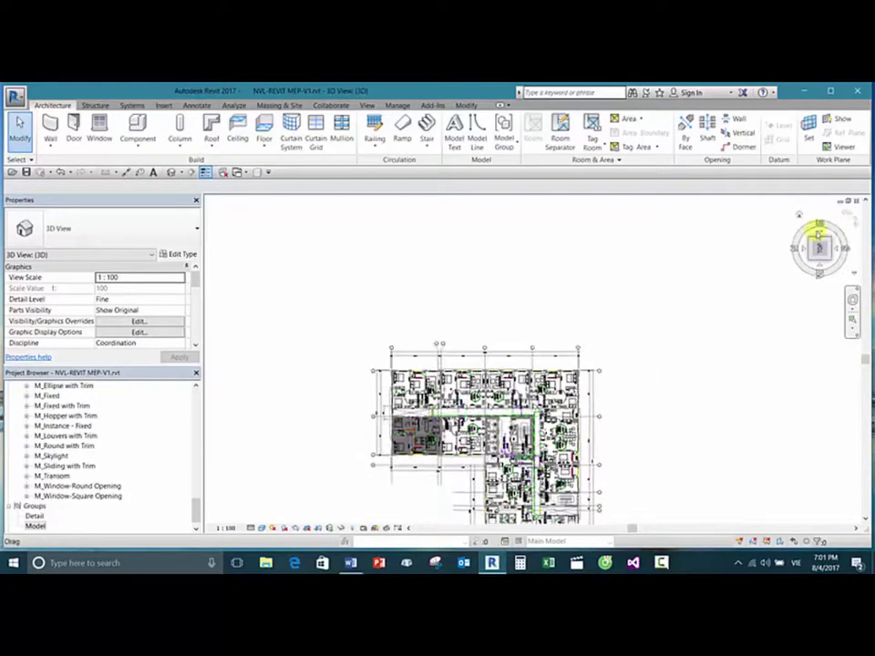
pyautogui.click(853, 222)
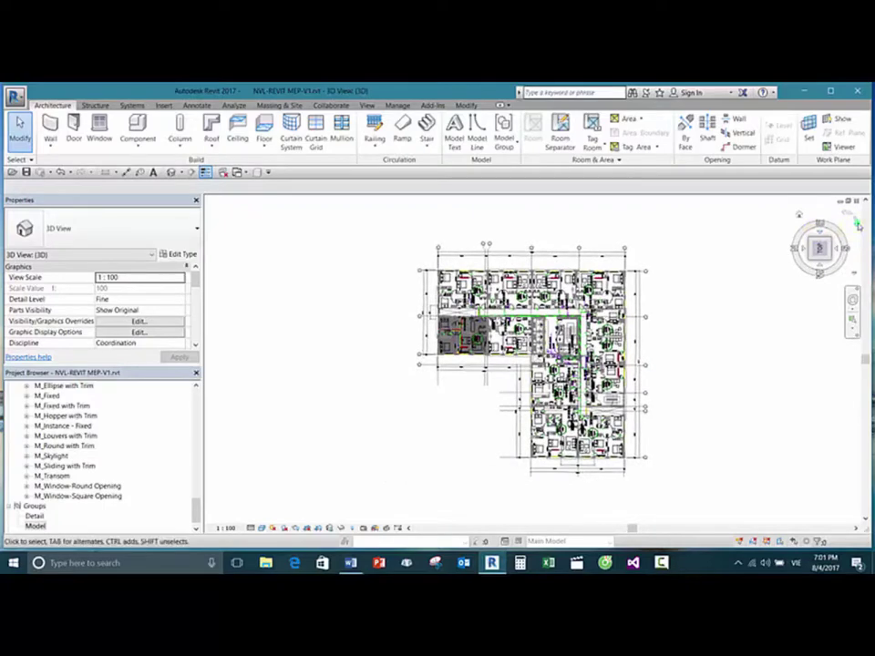
pyautogui.click(858, 224)
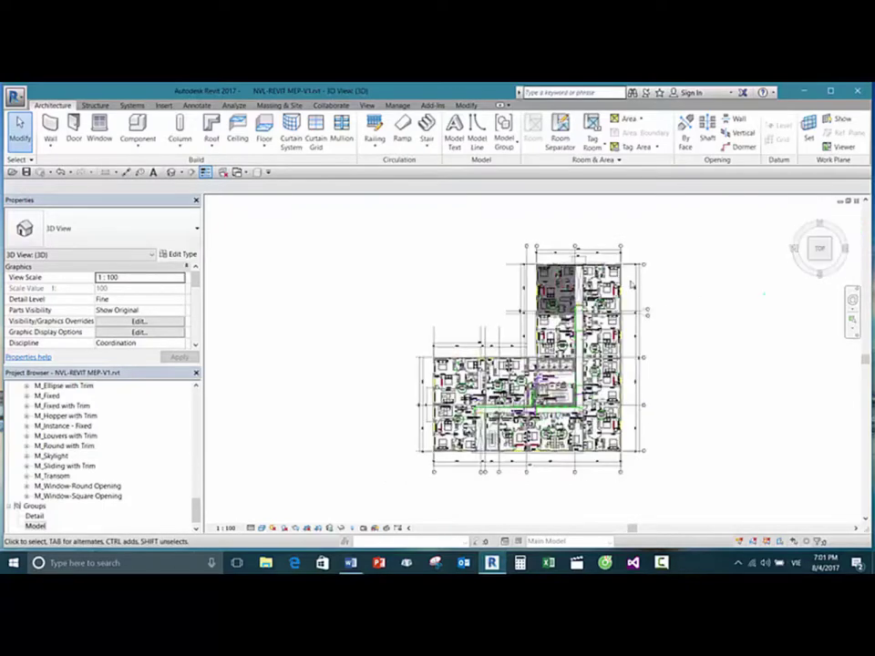
pyautogui.scroll(5, 630, 282)
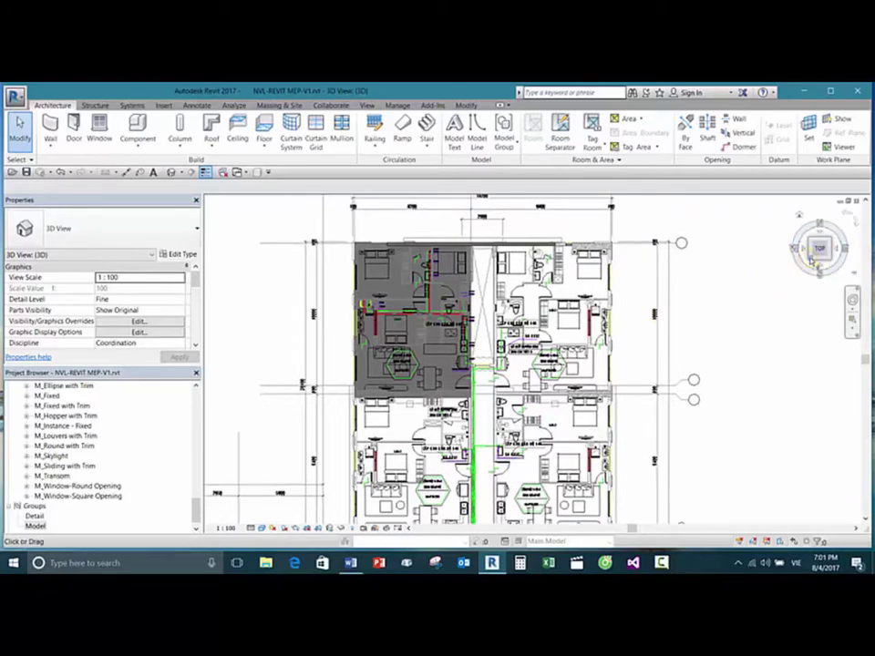
pyautogui.click(812, 261)
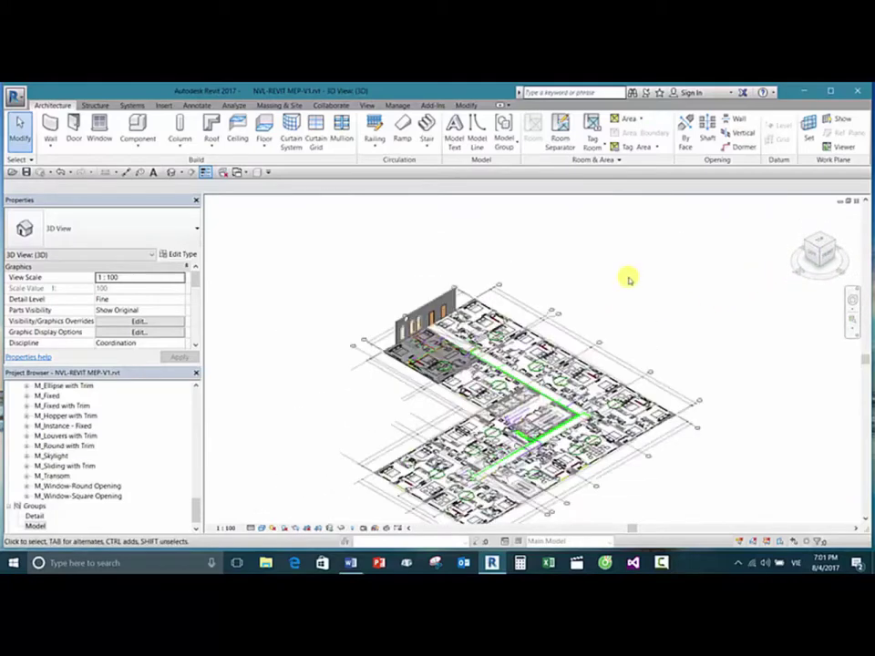
pyautogui.click(818, 241)
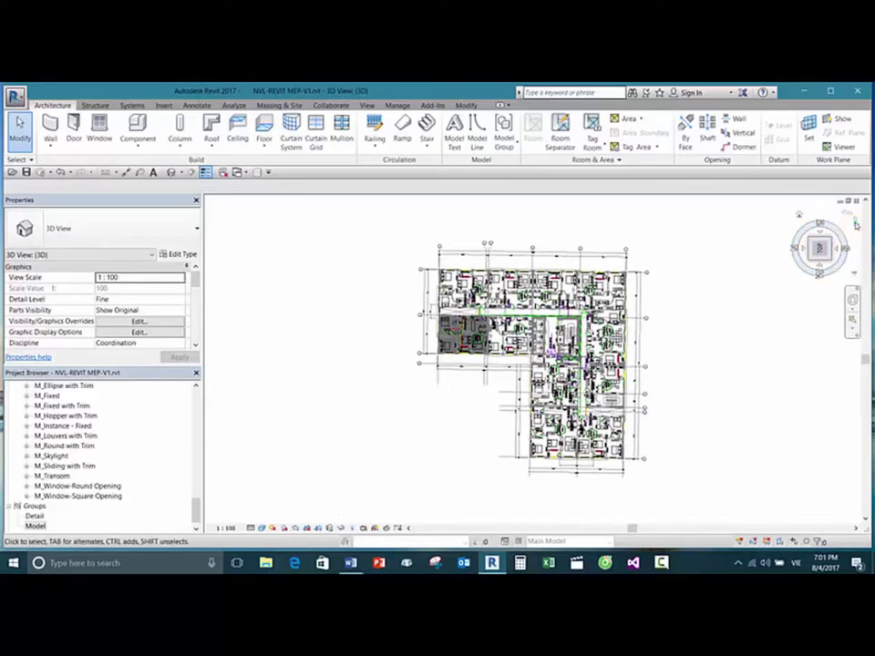
pyautogui.click(855, 224)
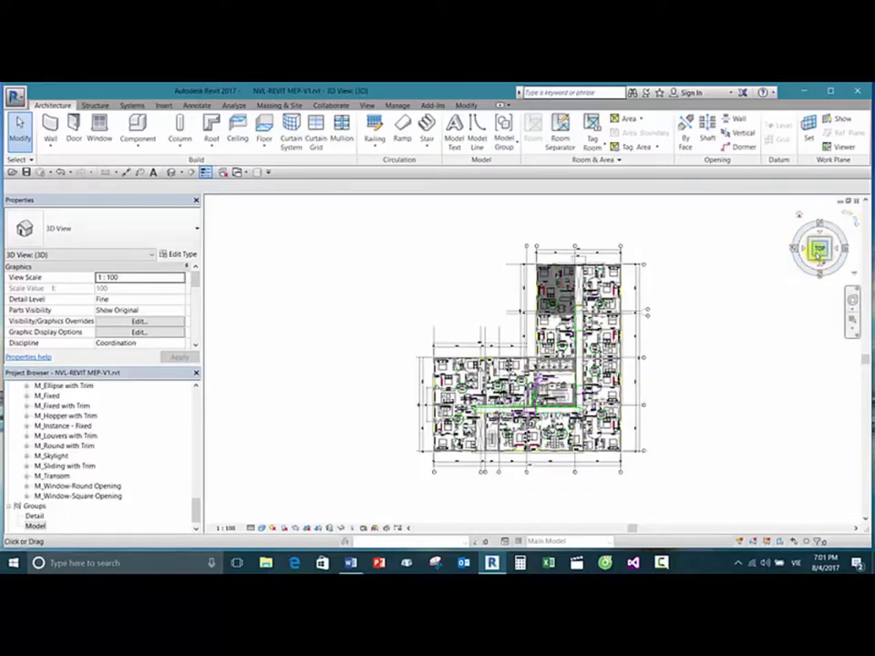
# Step: Zoom and pan until the two upper apartment units fill the viewport
pyautogui.scroll(5, 818, 253)
pyautogui.moveTo(638, 258); pyautogui.dragTo(709, 274, button='middle')
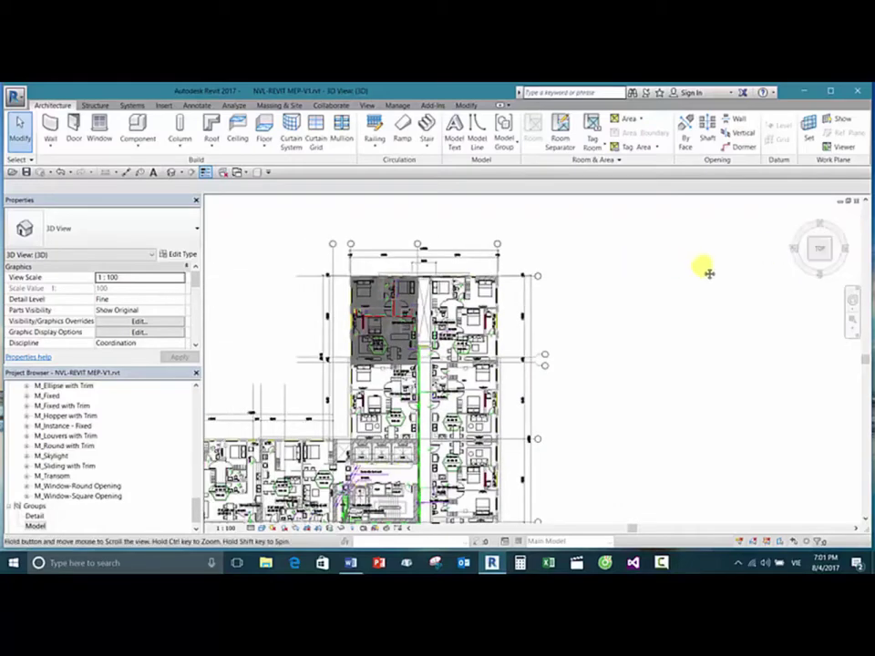
pyautogui.scroll(2, 629, 304)
pyautogui.scroll(3, 472, 315)
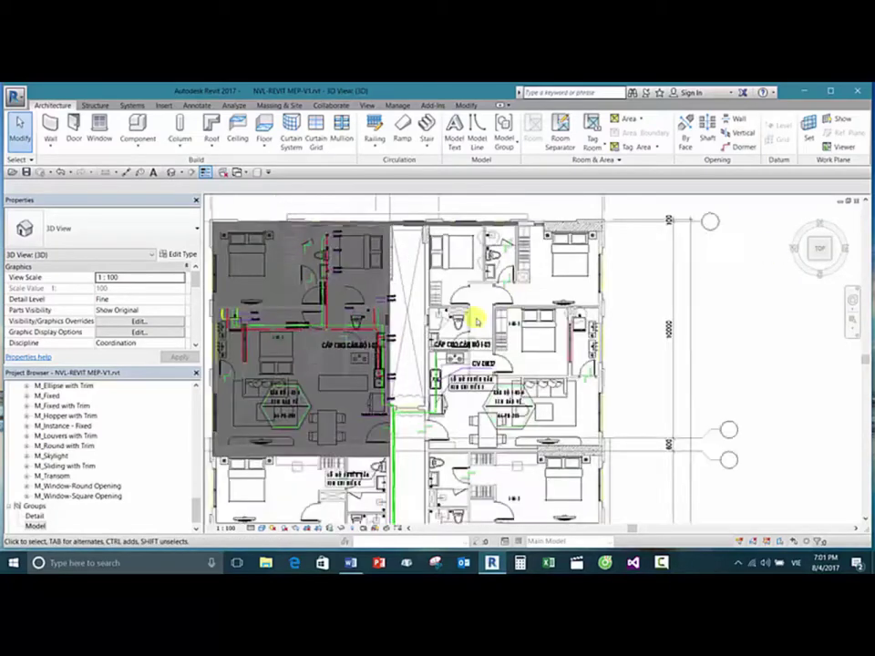
pyautogui.moveTo(496, 309); pyautogui.dragTo(523, 298, button='middle')
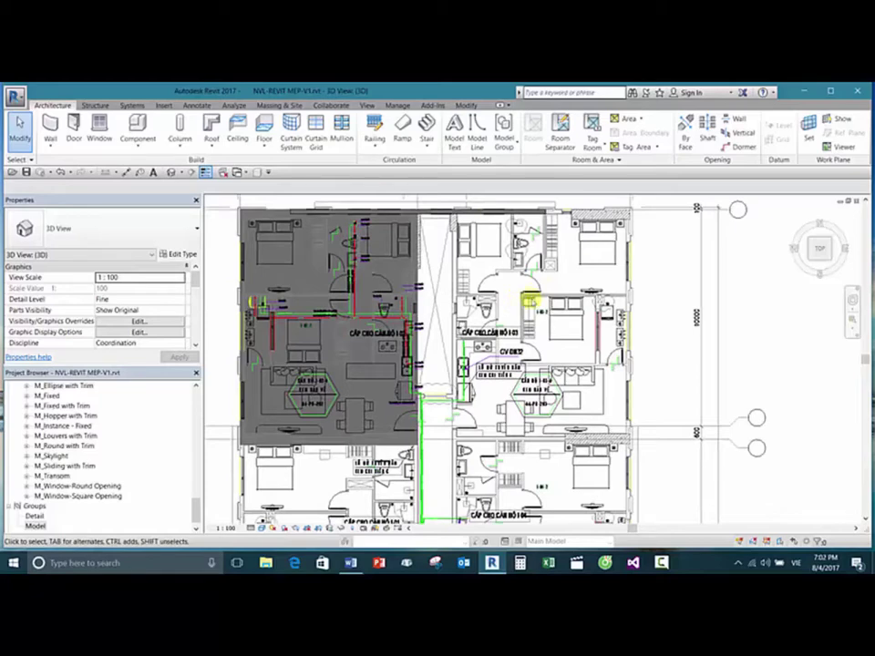
pyautogui.scroll(-3, 532, 303)
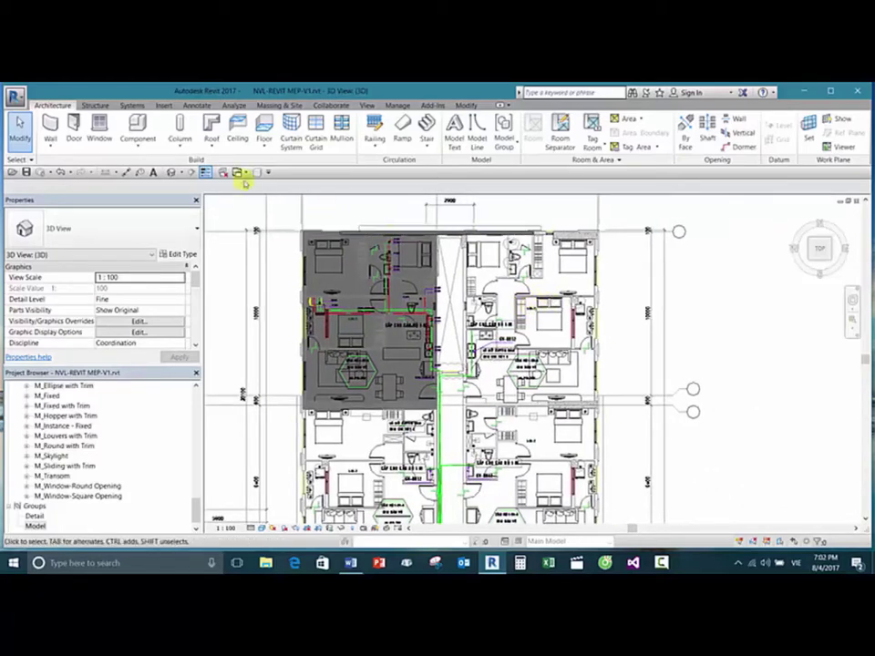
# Step: Start a new architectural floor on Level 1 and choose the Rectangle boundary tool
pyautogui.click(266, 146)
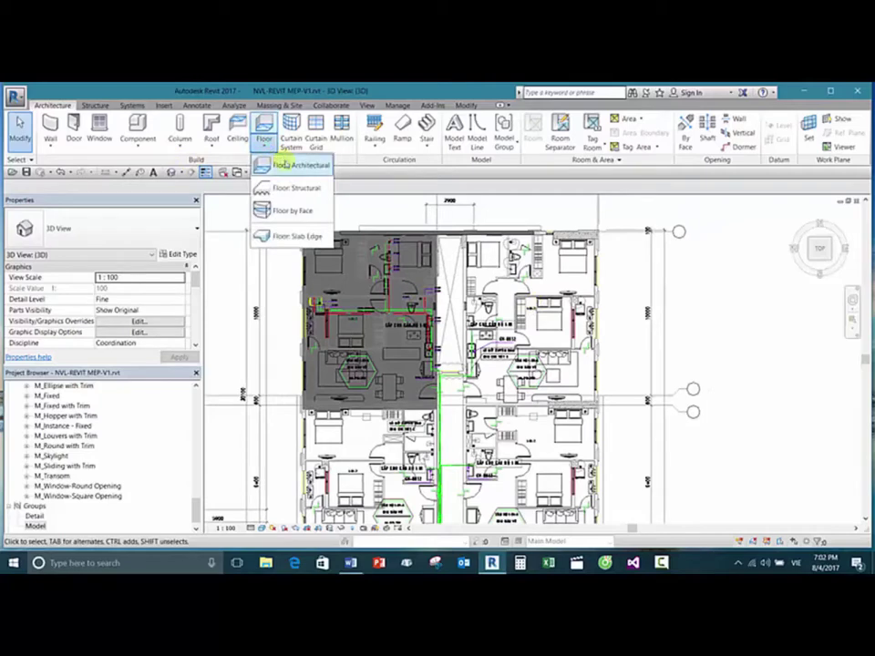
pyautogui.click(286, 165)
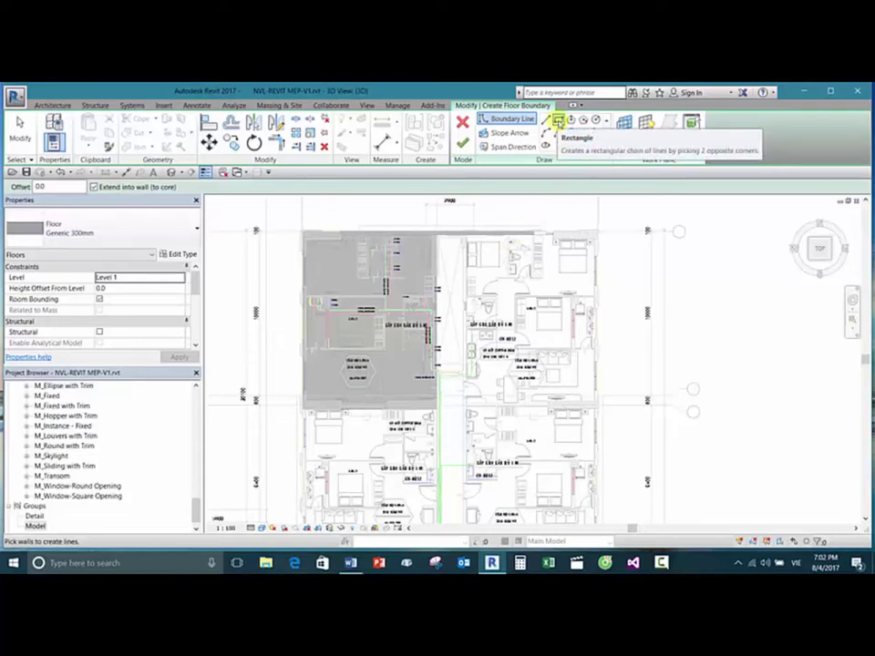
pyautogui.click(558, 122)
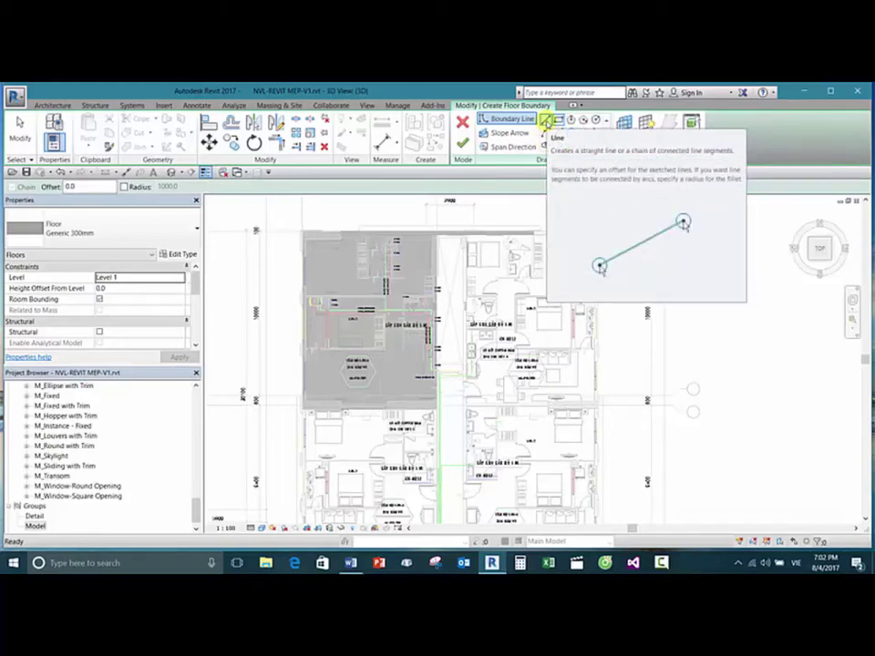
pyautogui.click(557, 120)
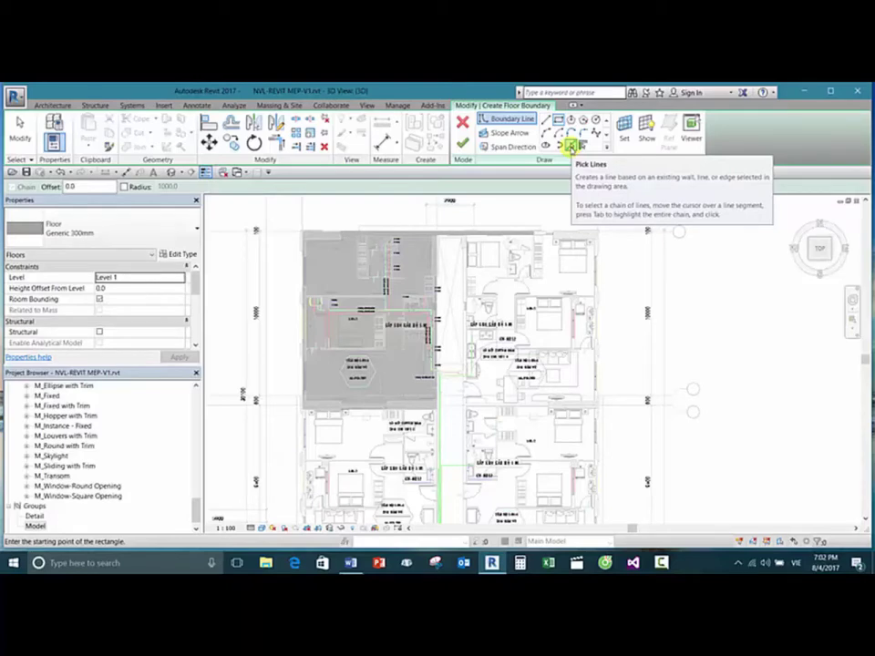
# Step: Draw a rectangular boundary from the upper-right unit's top-left corner to its bottom-right corner
pyautogui.click(569, 146)
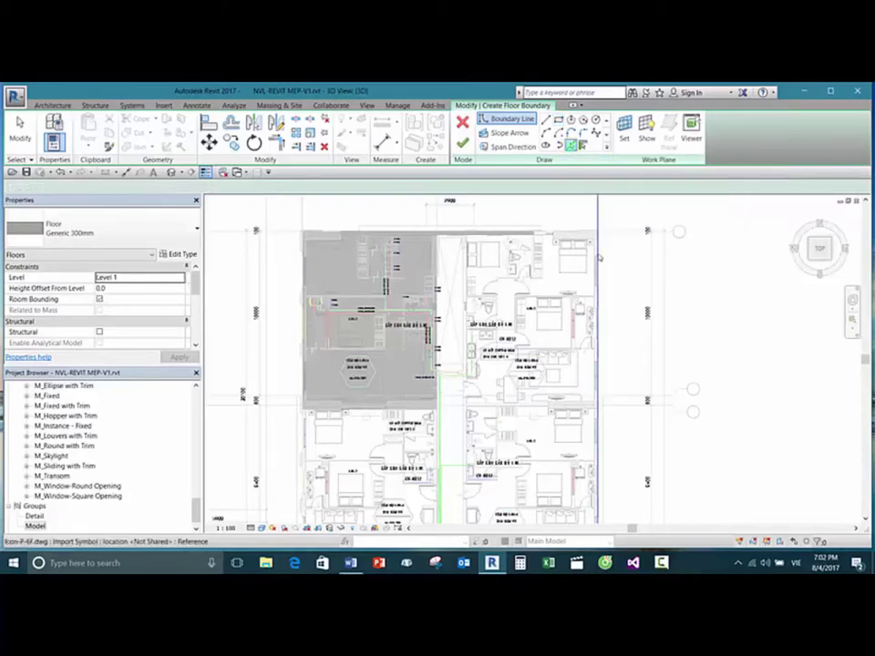
pyautogui.scroll(4, 598, 250)
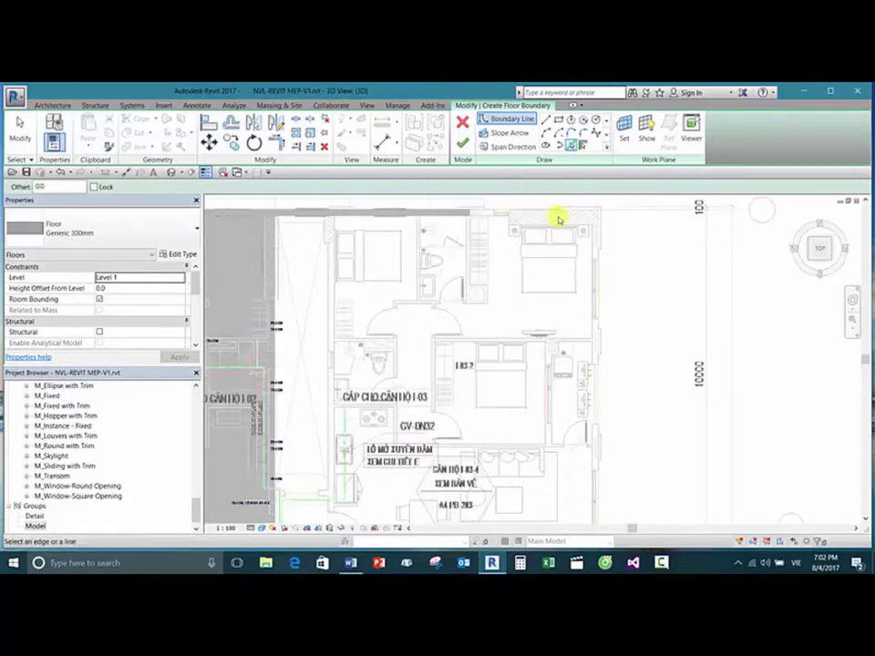
pyautogui.scroll(-3, 572, 235)
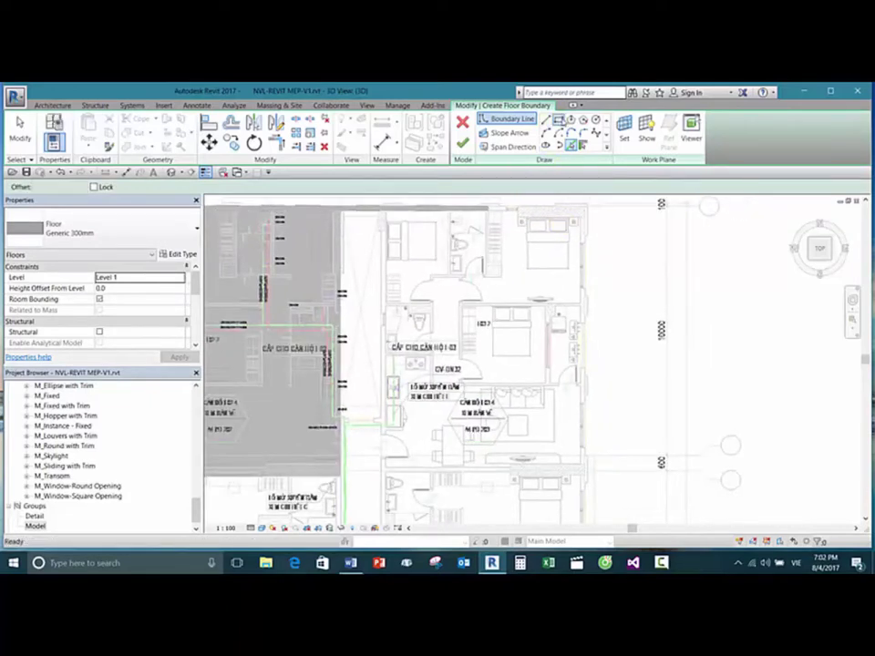
pyautogui.click(545, 119)
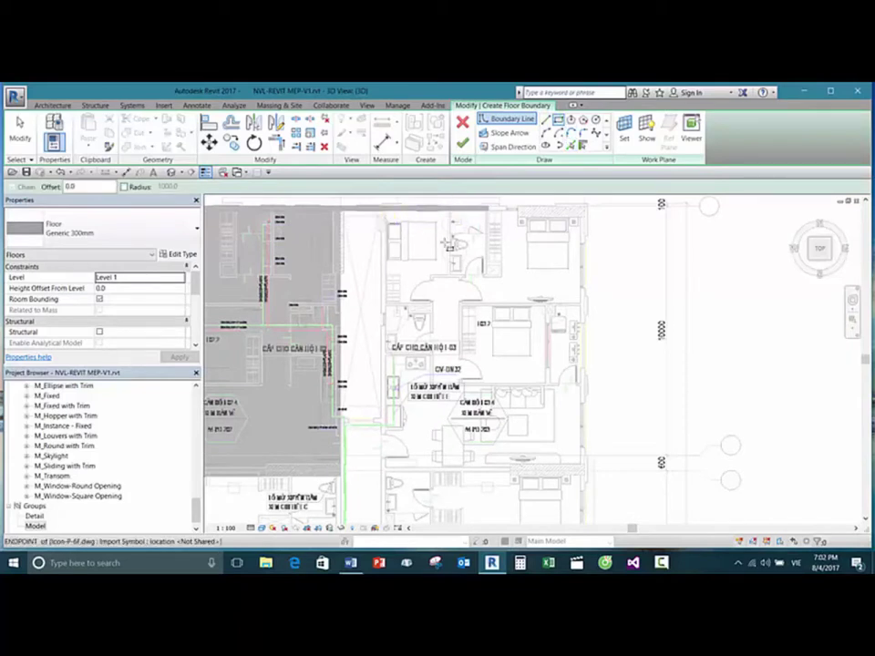
pyautogui.click(386, 220)
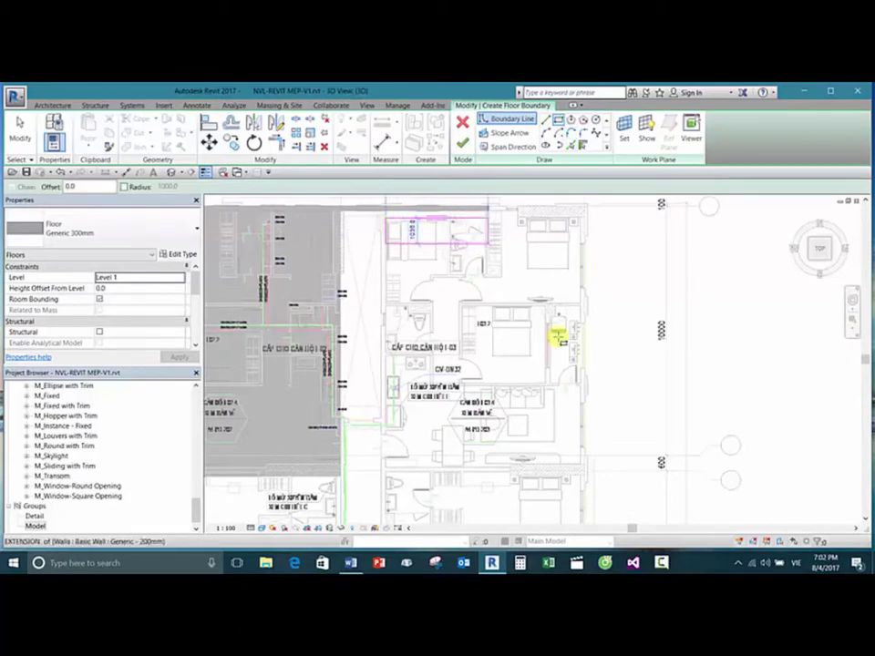
pyautogui.click(584, 465)
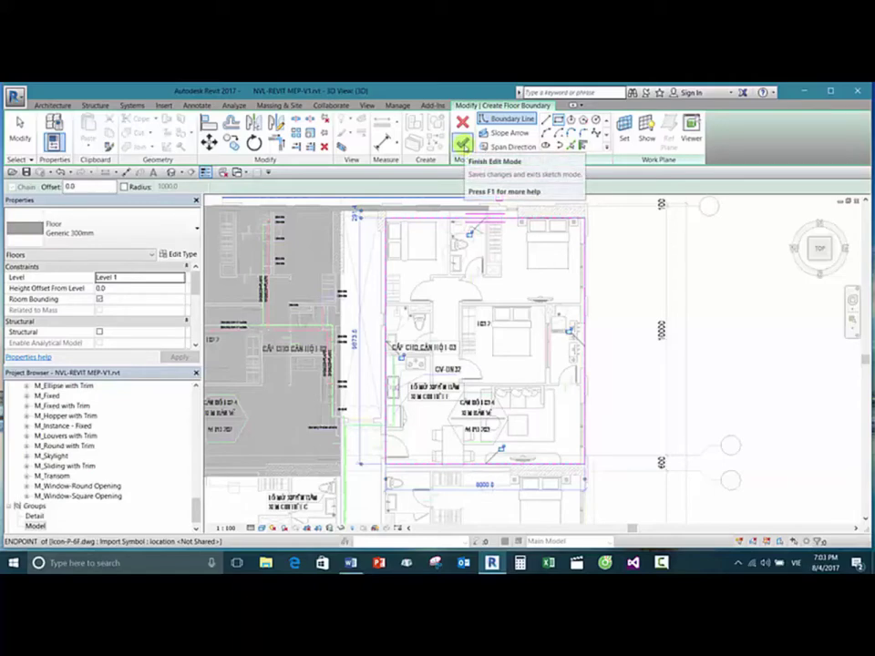
# Step: Finish the Generic 300mm slab over the upper-right apartment and clear the selection
pyautogui.click(462, 144)
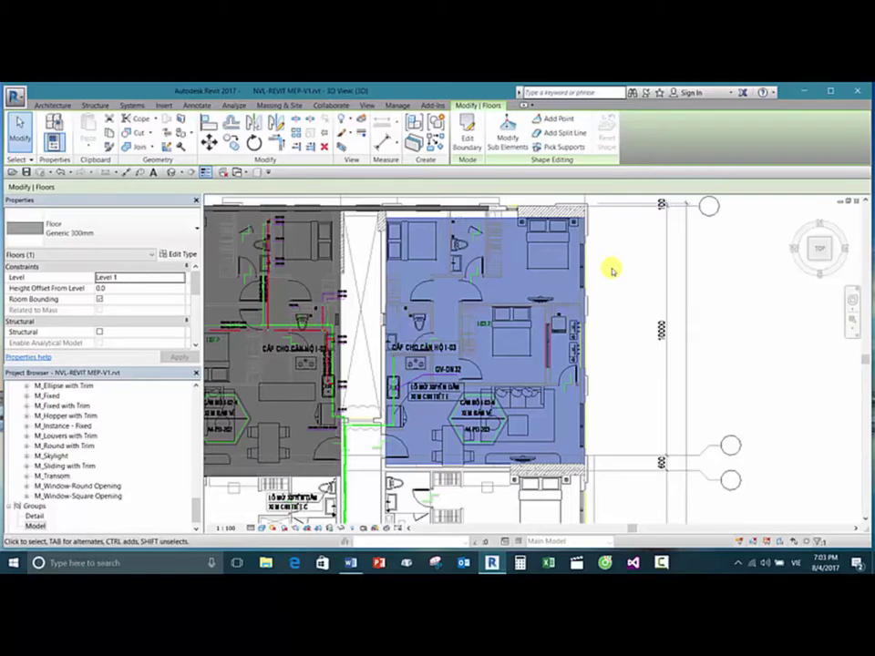
pyautogui.click(615, 268)
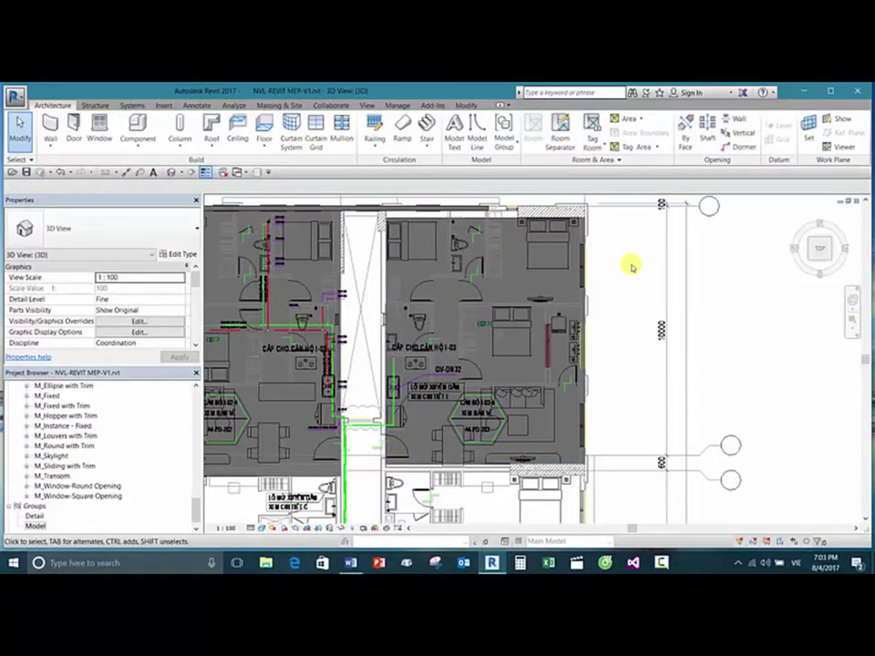
pyautogui.scroll(-3, 665, 371)
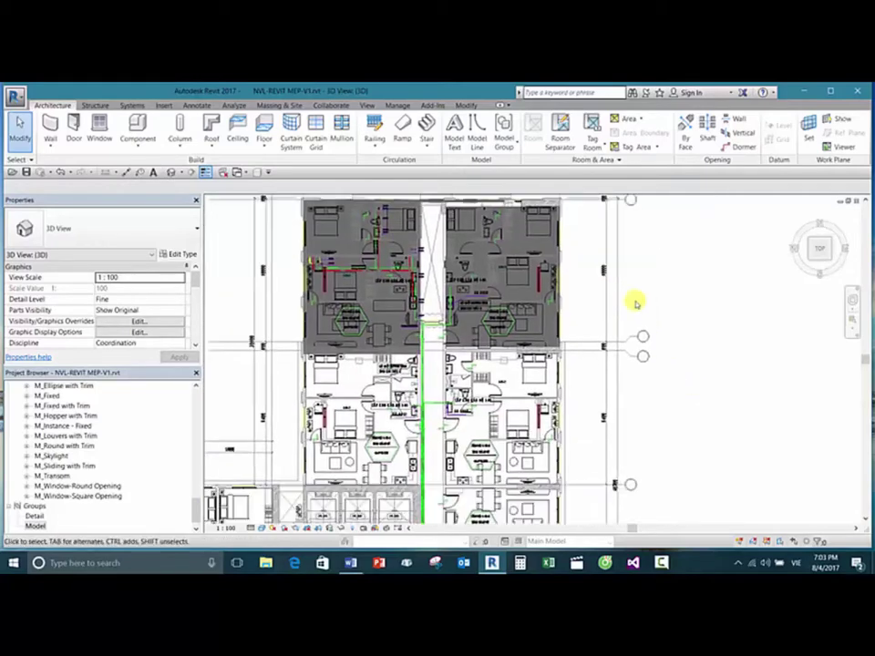
pyautogui.moveTo(636, 303); pyautogui.dragTo(675, 330, button='middle')
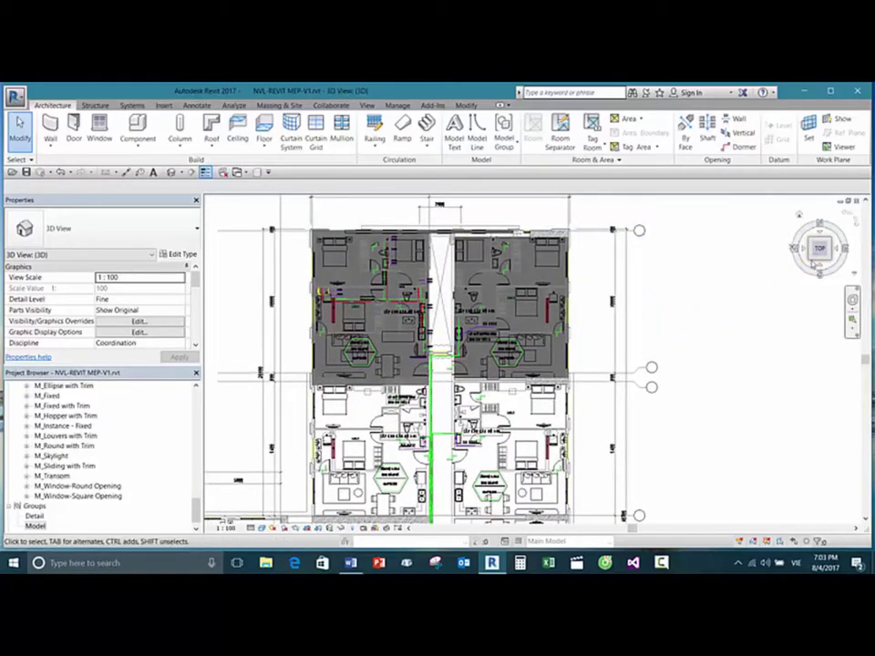
# Step: Switch to an isometric ViewCube corner and zoom in on both slabs beside the wall
pyautogui.click(814, 264)
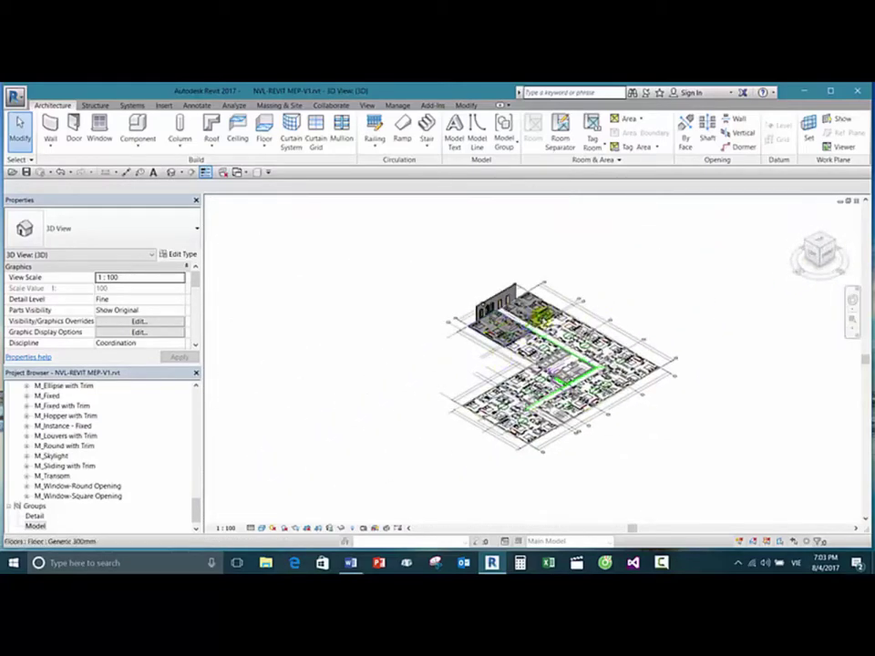
pyautogui.scroll(6, 574, 283)
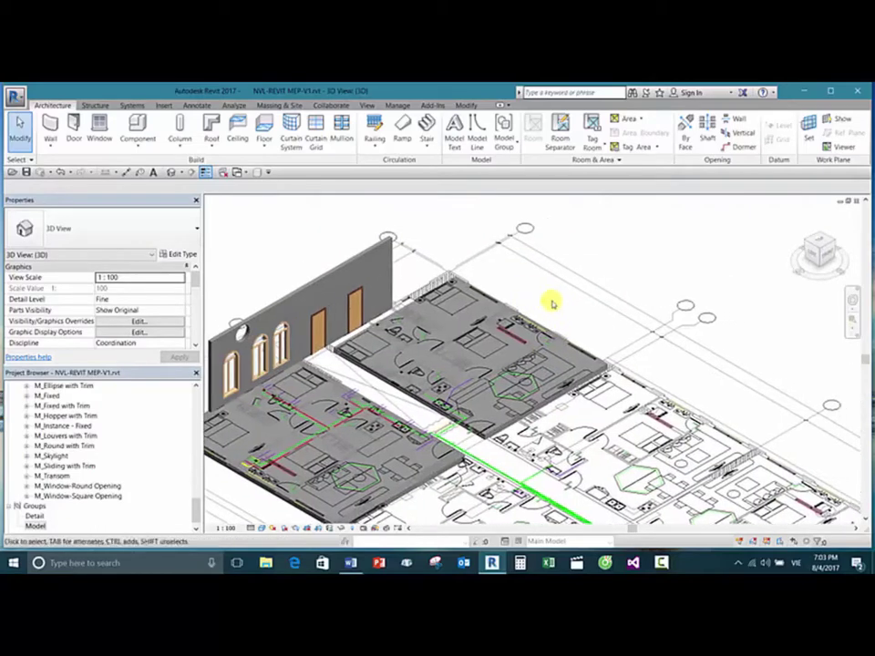
pyautogui.scroll(3, 552, 301)
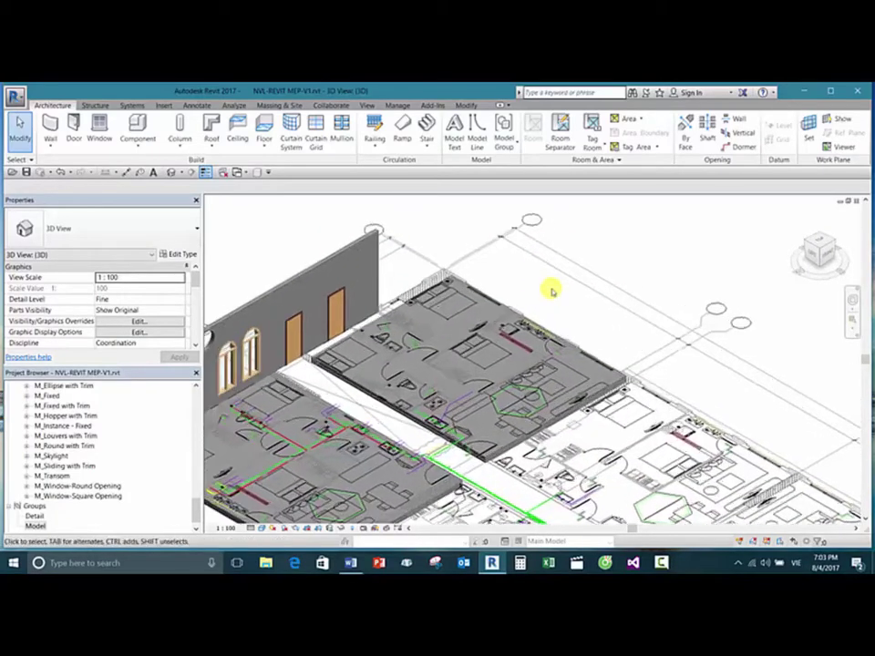
pyautogui.scroll(-3, 647, 264)
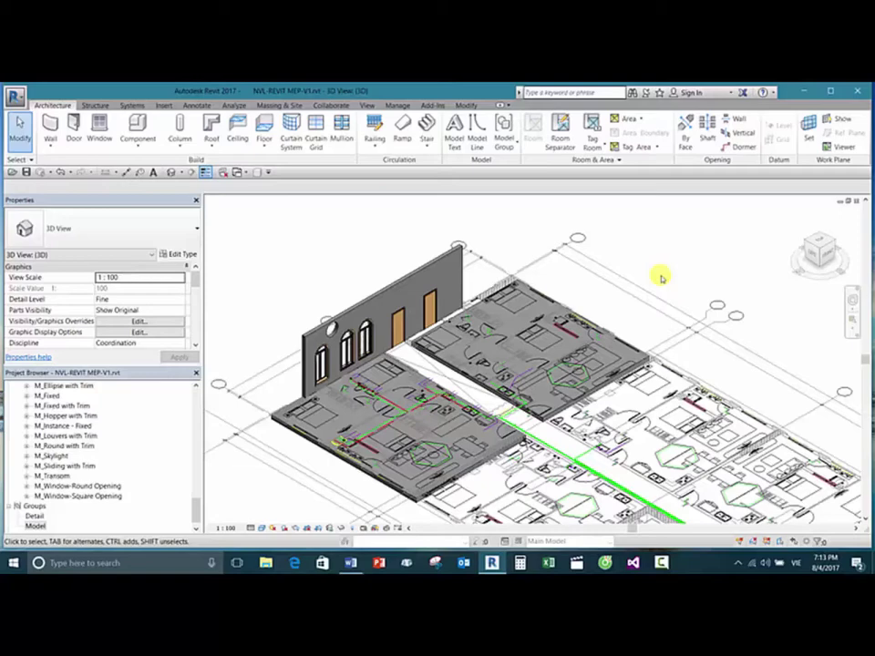
# Step: Select the right-hand Level 1 floor slab and copy it to the clipboard
pyautogui.click(414, 306)
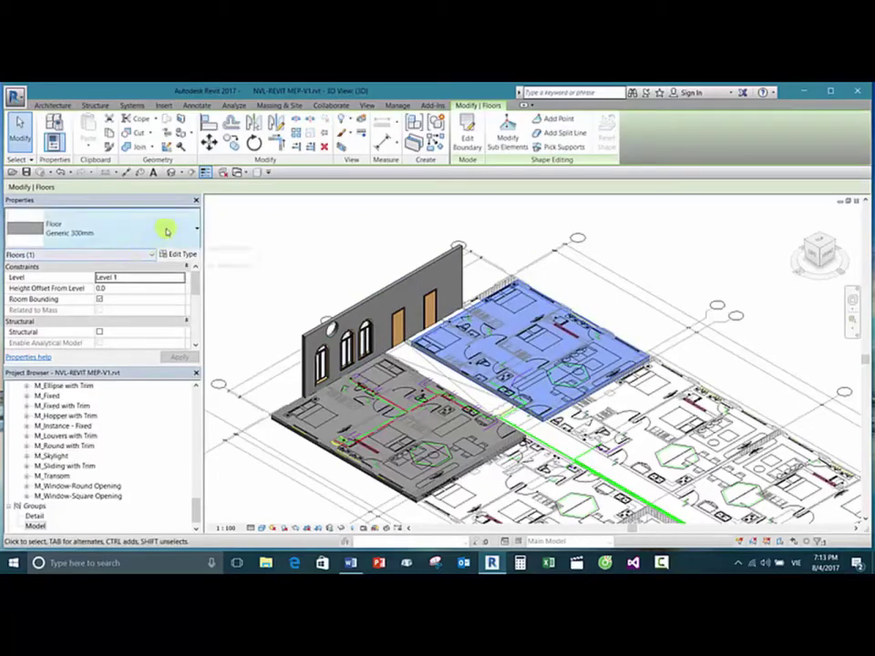
pyautogui.click(52, 105)
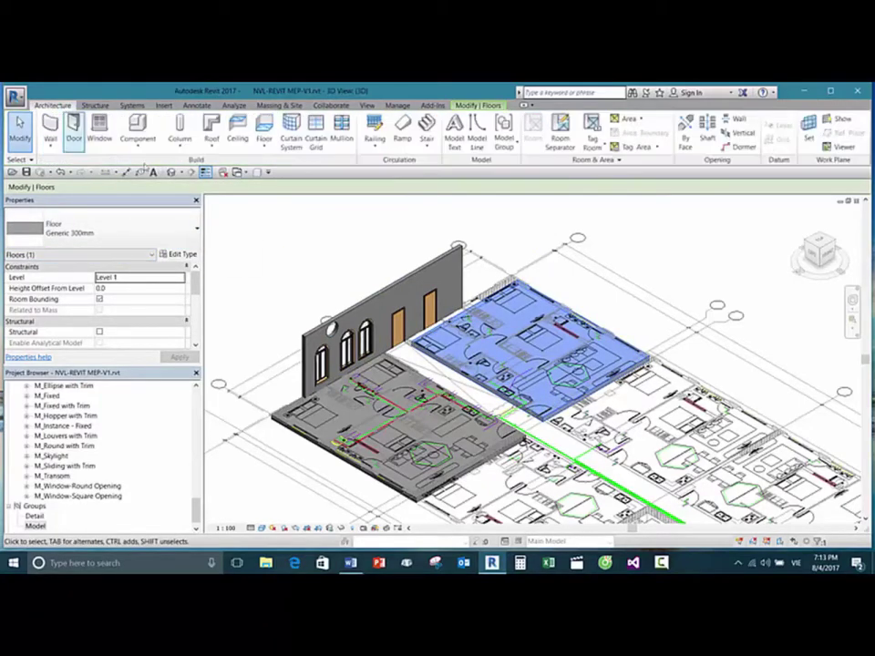
pyautogui.press('Escape')
pyautogui.click(616, 340)
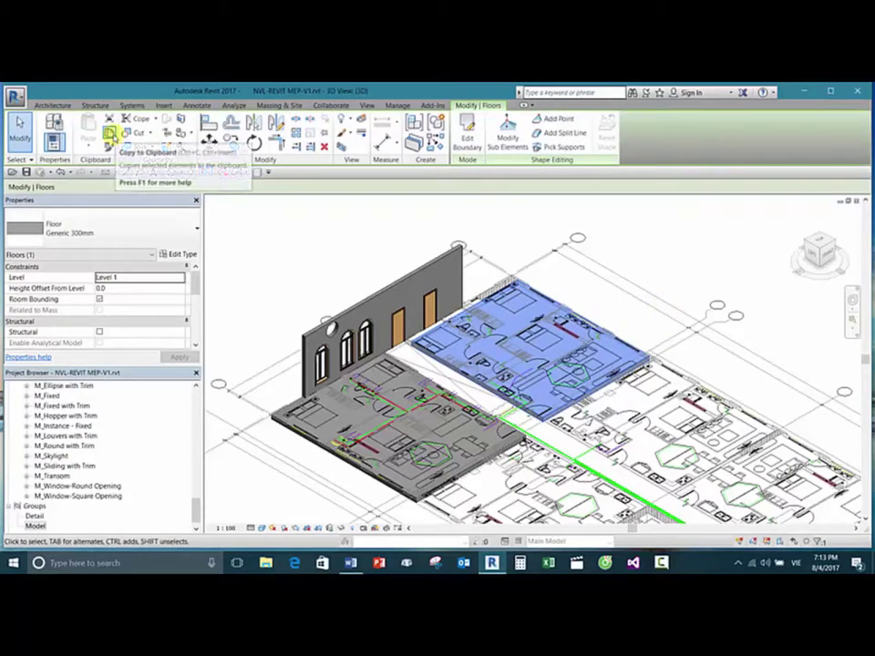
pyautogui.click(109, 134)
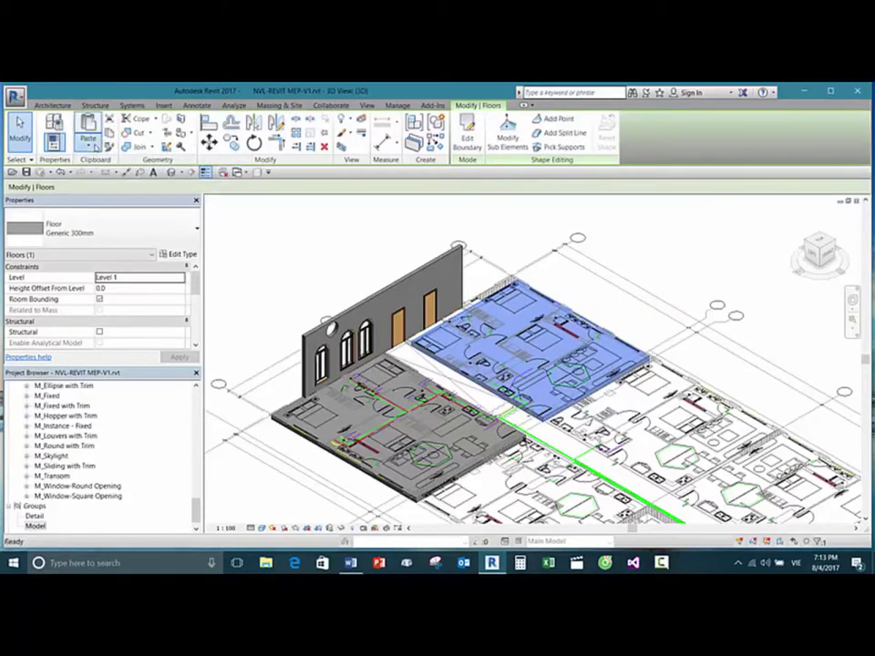
# Step: Paste the slab aligned to selected levels Level 2 through Level 4, then zoom out to view the copies
pyautogui.click(94, 146)
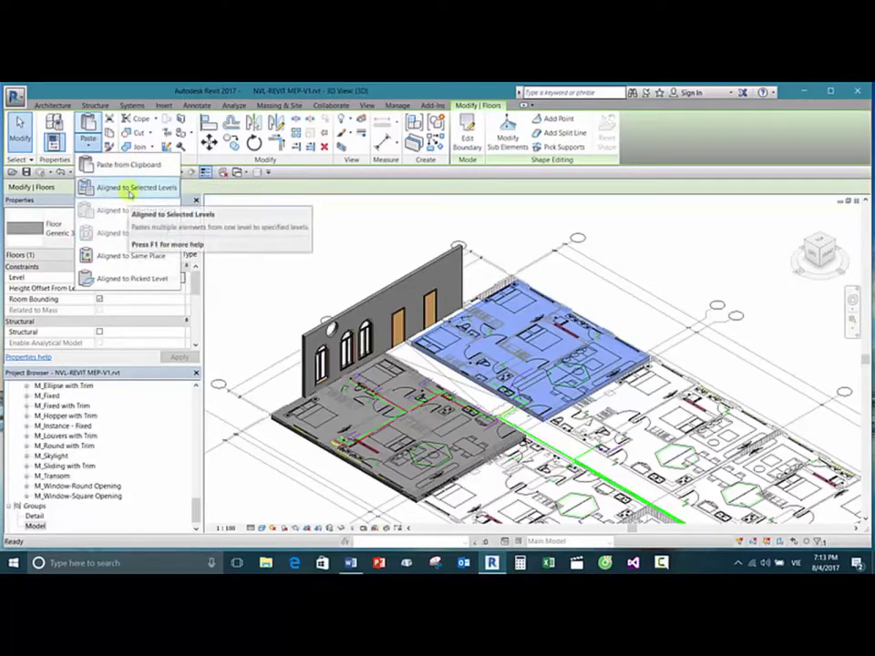
pyautogui.click(137, 191)
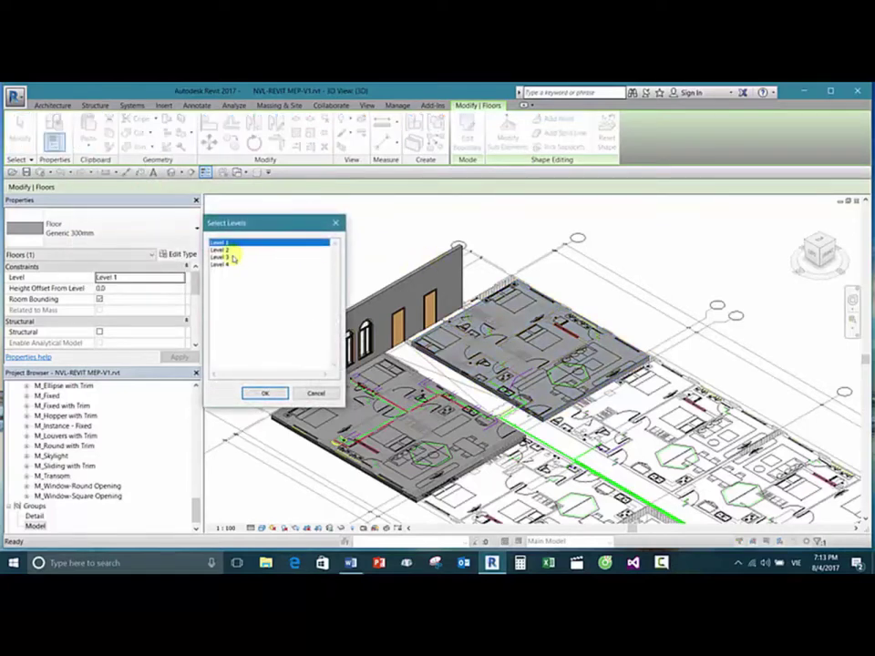
pyautogui.click(224, 252)
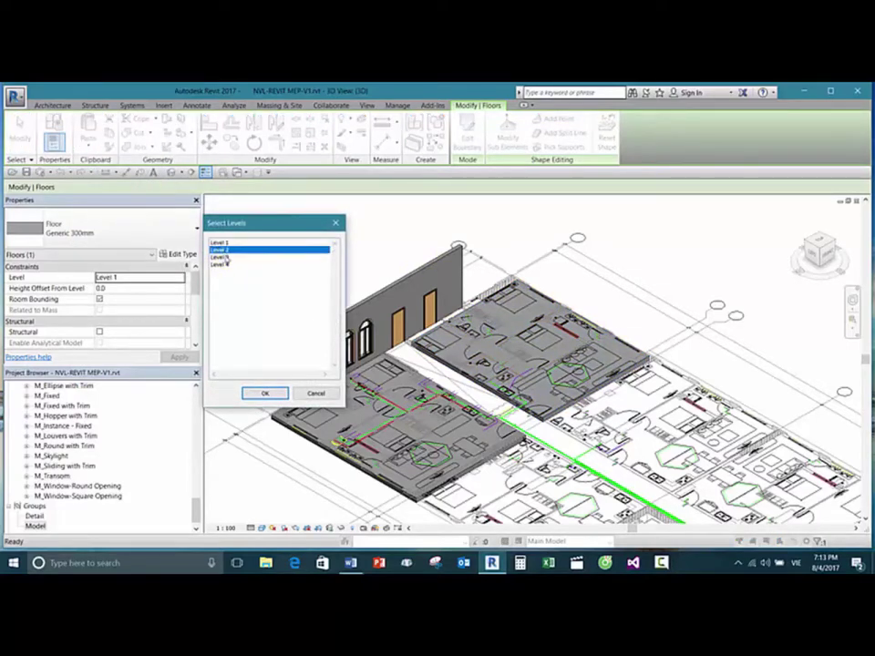
pyautogui.keyDown('ctrl'); pyautogui.click(227, 264); pyautogui.keyUp('ctrl')
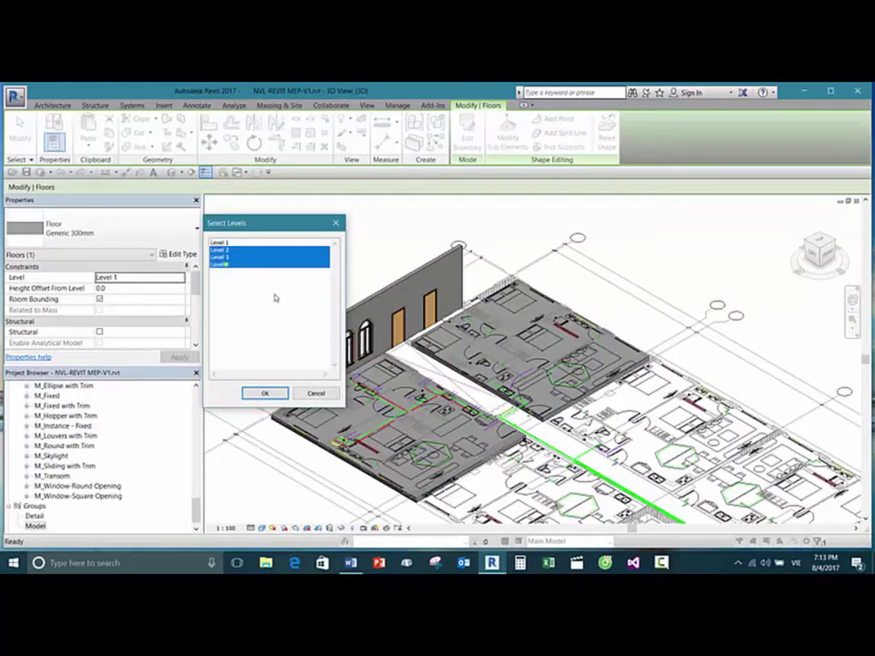
pyautogui.click(266, 392)
pyautogui.click(734, 332)
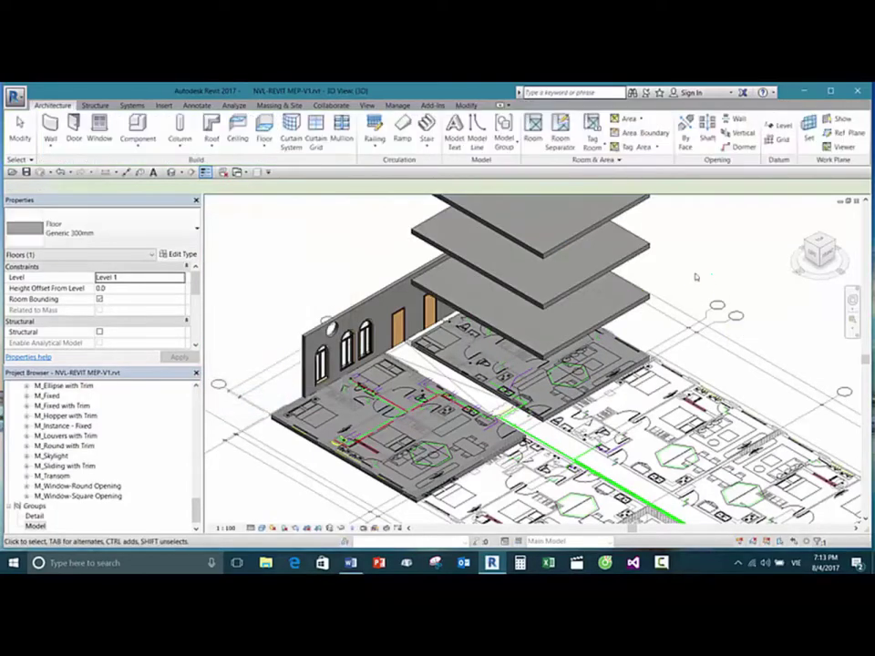
pyautogui.moveTo(492, 346); pyautogui.dragTo(619, 287, button='middle')
pyautogui.click(612, 274)
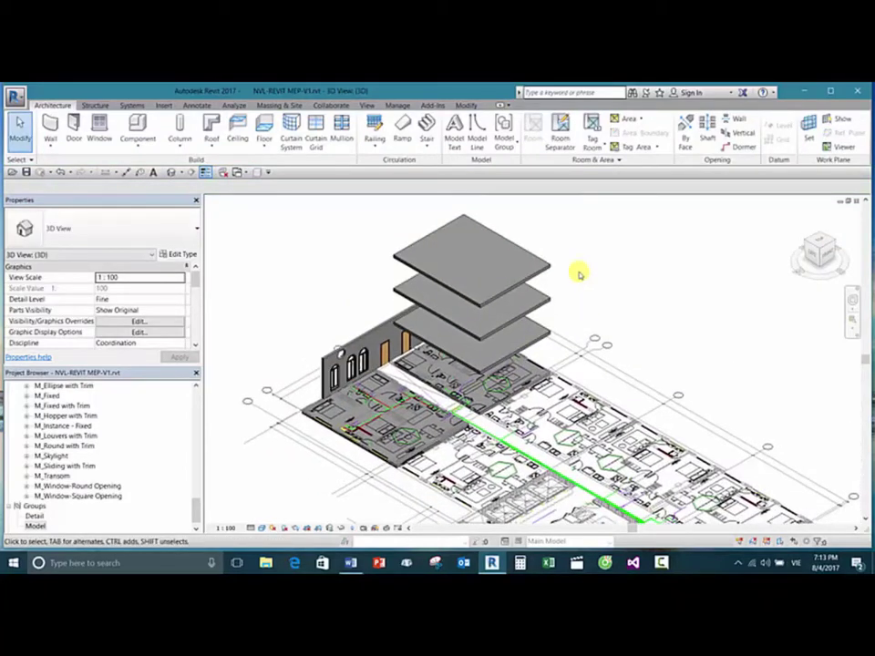
# Step: Check the top floor copy's level, then select the lower-left Level 1 floor slab
pyautogui.click(501, 288)
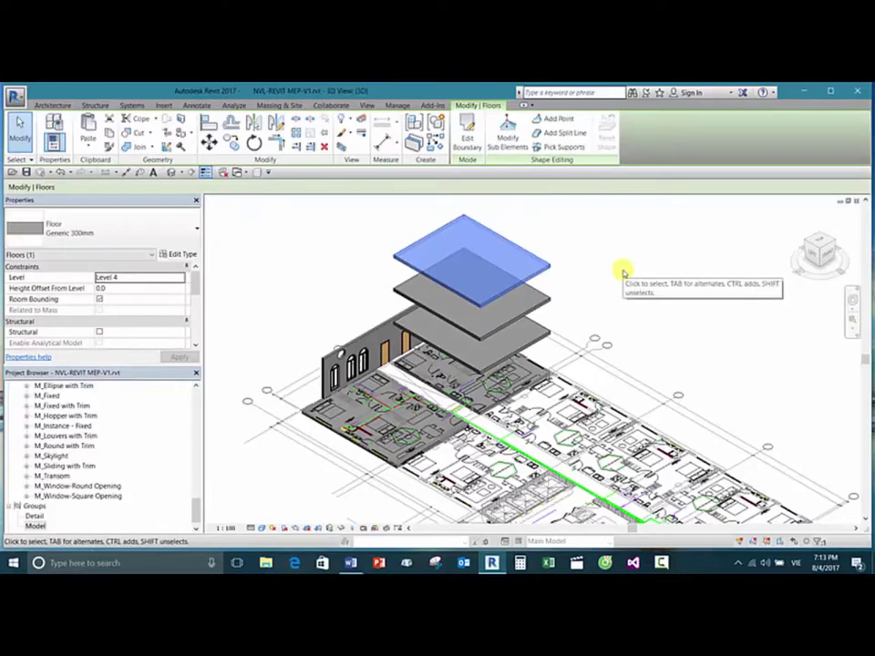
pyautogui.click(601, 263)
pyautogui.moveTo(624, 254); pyautogui.dragTo(566, 289, button='middle')
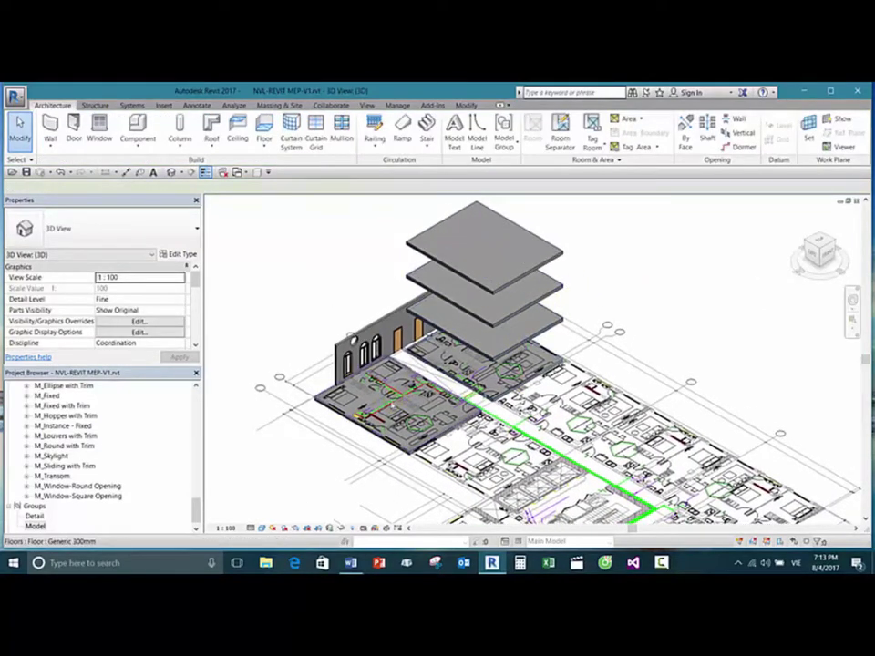
pyautogui.click(374, 401)
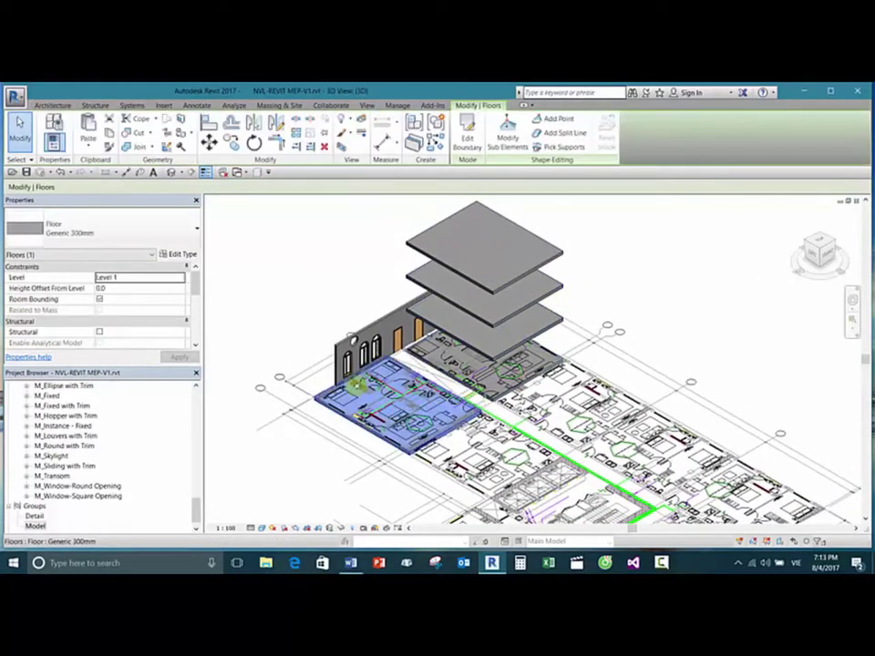
# Step: Paste the lower-left slab aligned to Levels 2, 3 and 4
pyautogui.click(89, 149)
pyautogui.click(132, 190)
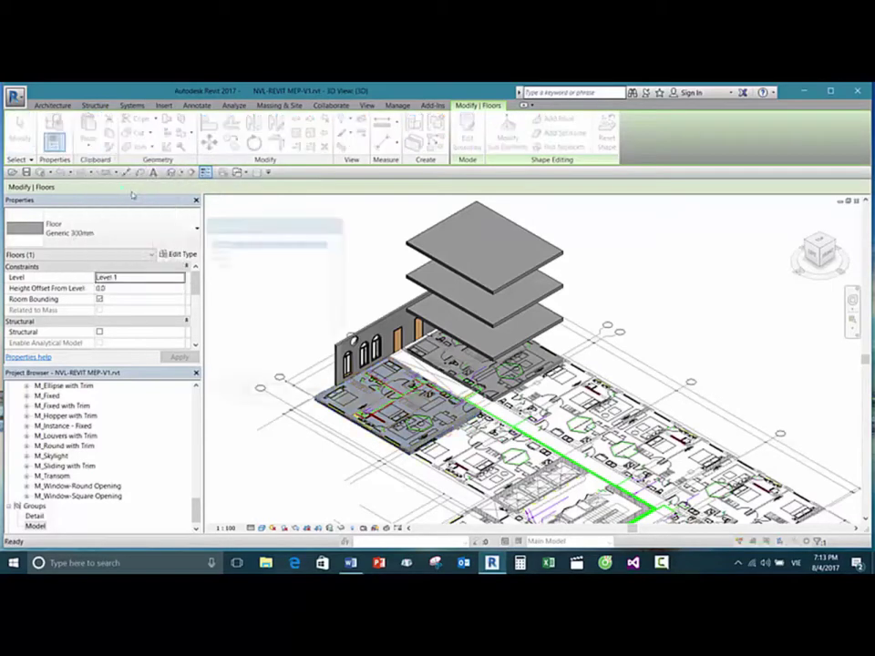
pyautogui.click(220, 249)
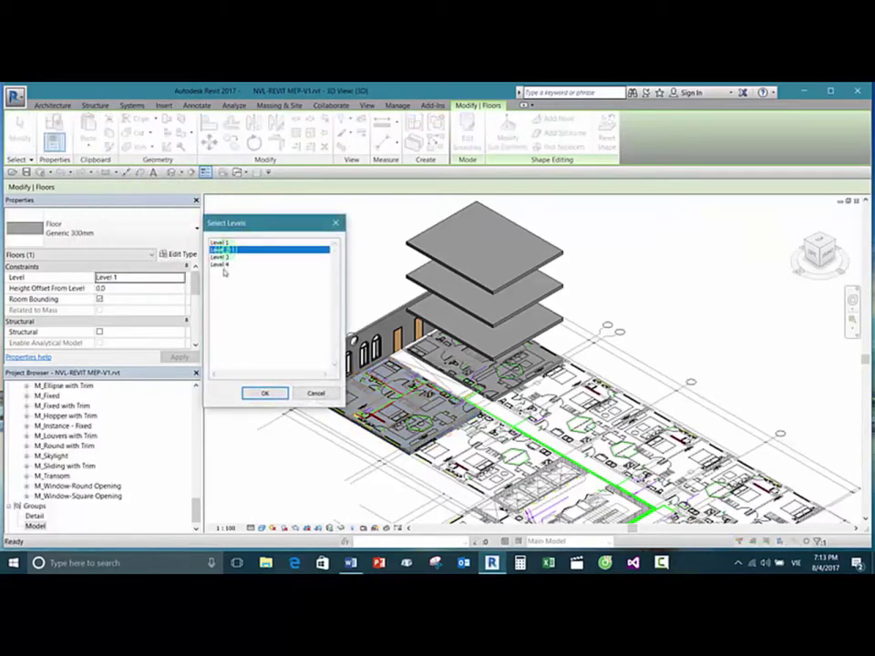
pyautogui.keyDown('shift'); pyautogui.click(224, 266); pyautogui.keyUp('shift')
pyautogui.click(265, 393)
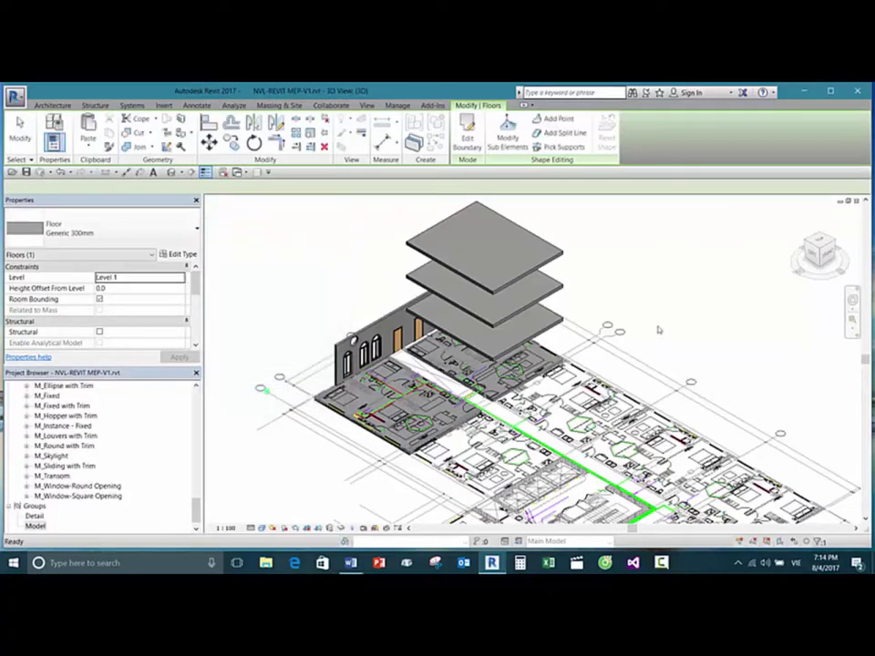
# Step: Orbit to a side view of the two floor stacks, pan, then return overhead
pyautogui.click(676, 267)
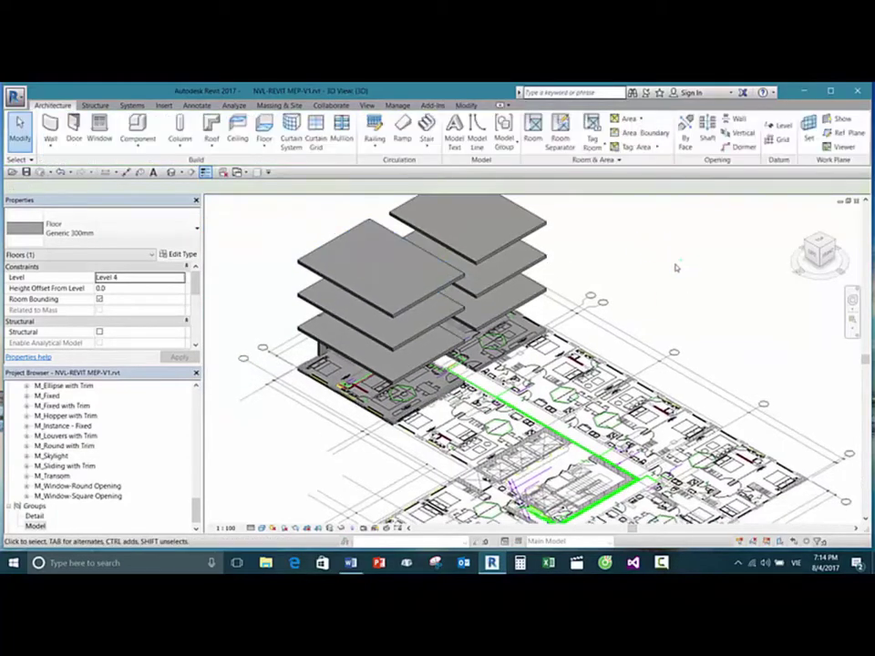
pyautogui.keyDown('shift'); pyautogui.moveTo(693, 275); pyautogui.dragTo(528, 273, button='middle'); pyautogui.keyUp('shift')
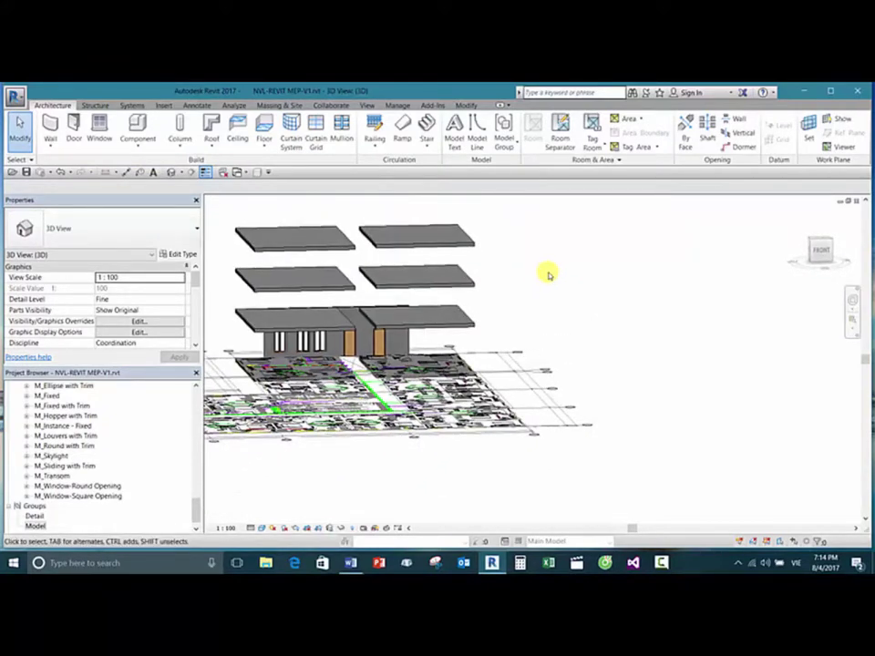
pyautogui.moveTo(537, 285); pyautogui.dragTo(555, 274, button='middle')
pyautogui.keyDown('shift'); pyautogui.moveTo(446, 284); pyautogui.dragTo(552, 302, button='middle'); pyautogui.keyUp('shift')
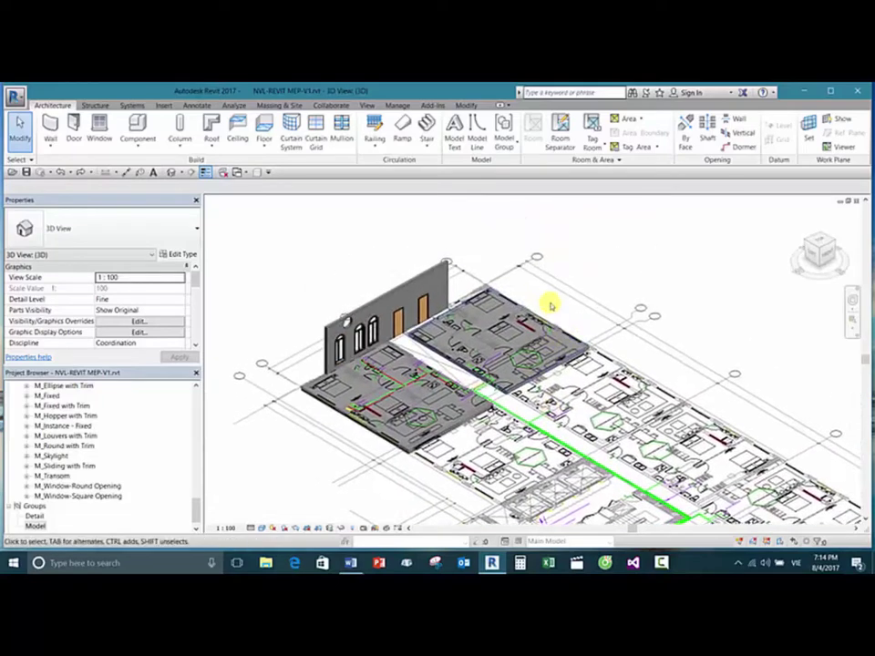
# Step: Select the right-hand Level 1 Generic 300mm floor slab and copy it to the clipboard
pyautogui.click(559, 336)
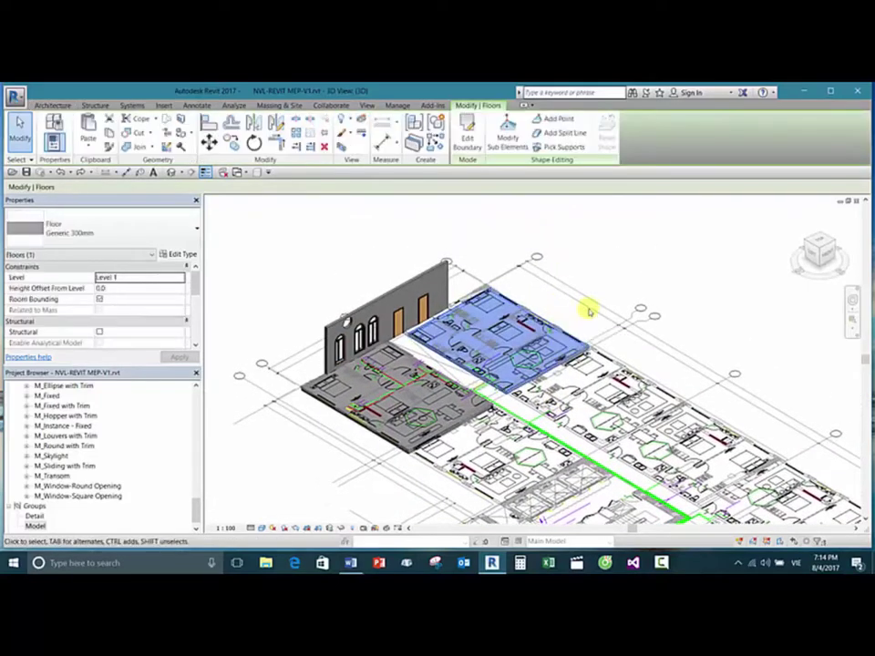
pyautogui.click(613, 265)
pyautogui.hotkey('ctrl', 'Left')
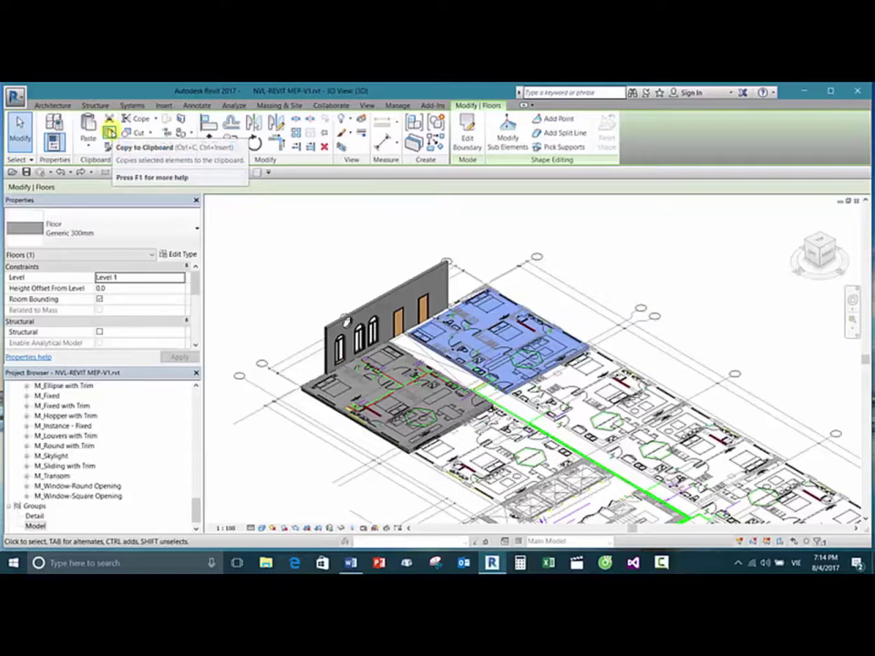
pyautogui.click(616, 271)
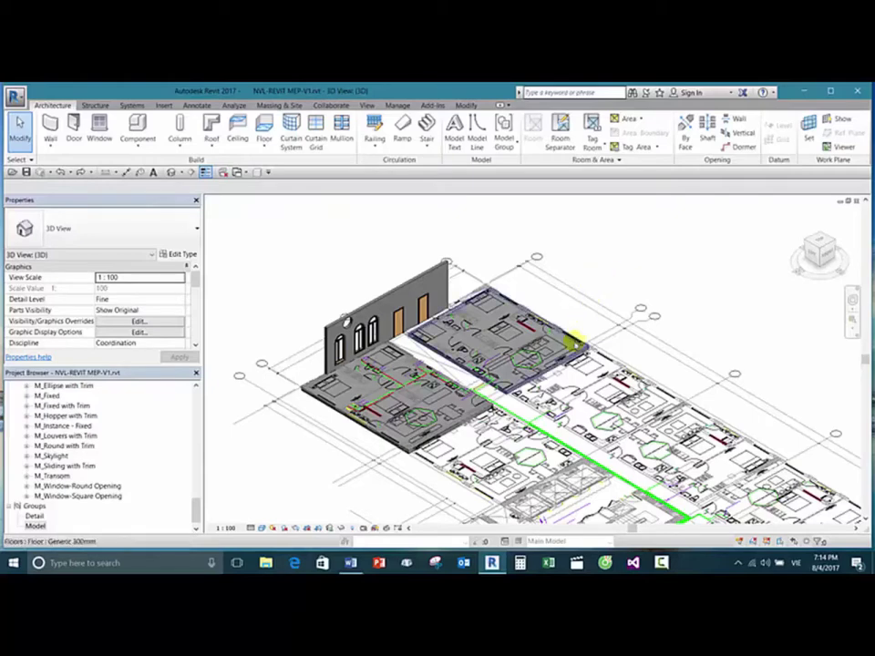
pyautogui.click(579, 333)
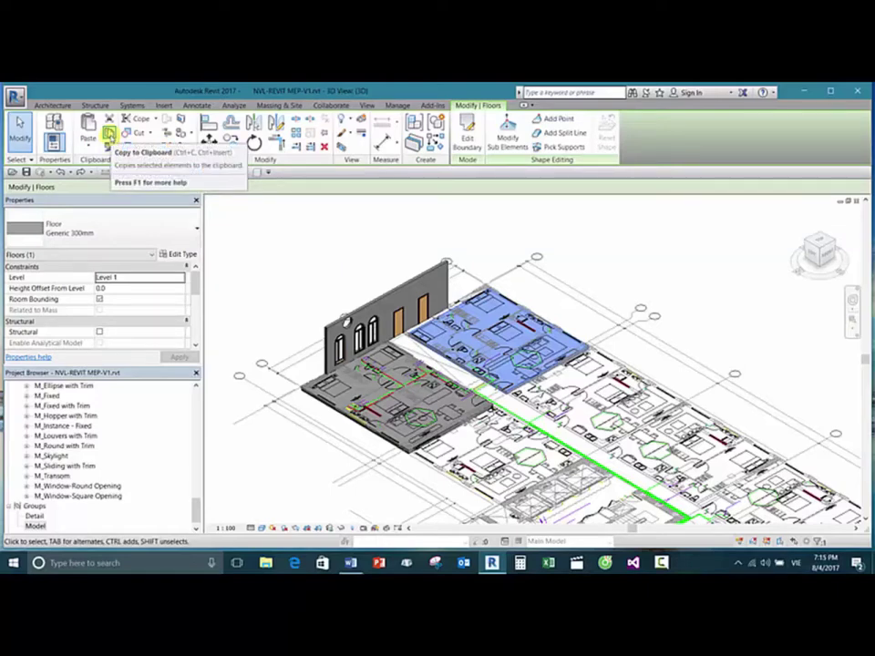
pyautogui.click(109, 135)
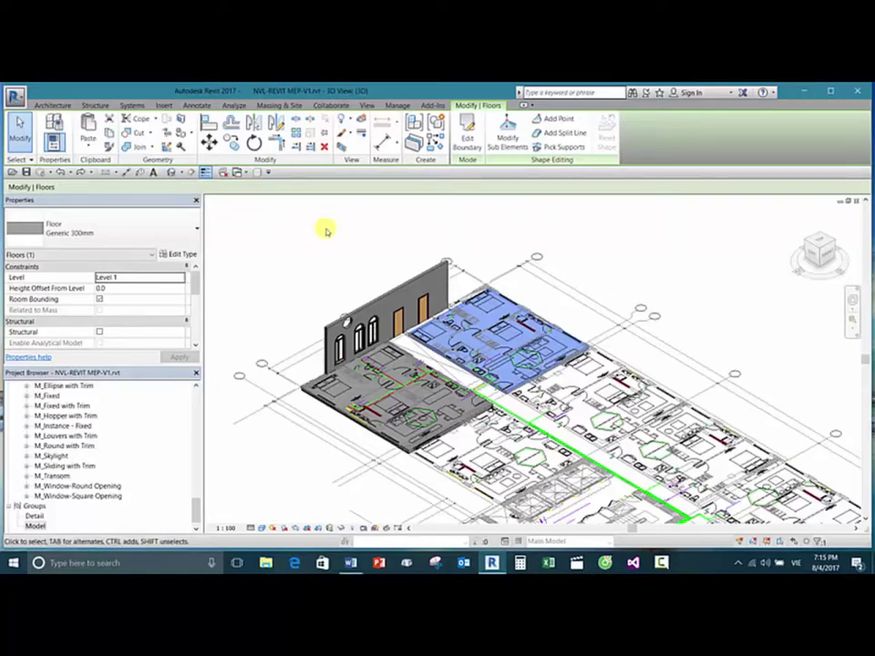
# Step: Paste the copied slab with Aligned to Same Place, duplicating it exactly over the original
pyautogui.click(87, 145)
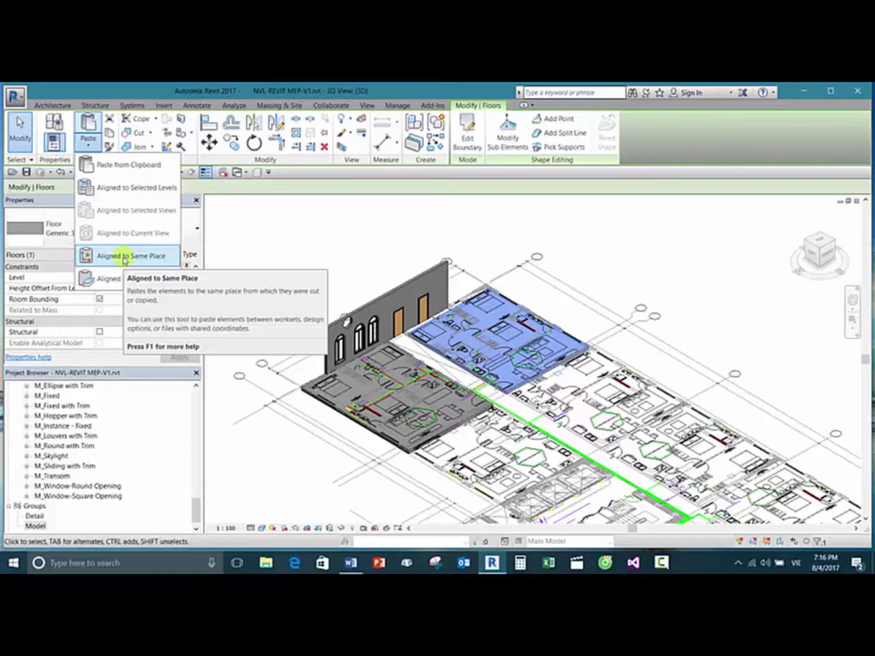
pyautogui.click(125, 259)
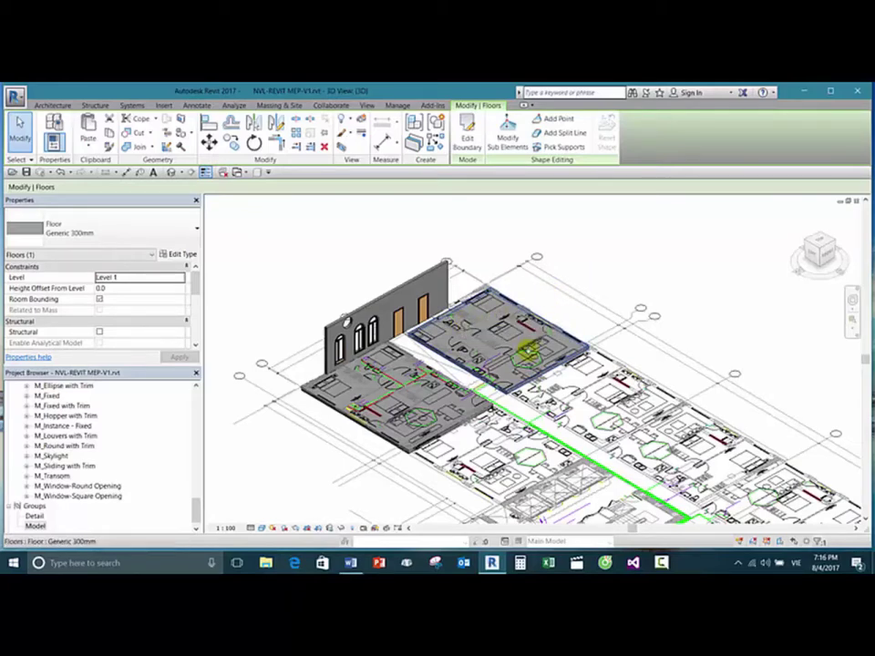
# Step: Confirm in Filter that two floors are selected, then select only the right-hand slab
pyautogui.click(418, 406)
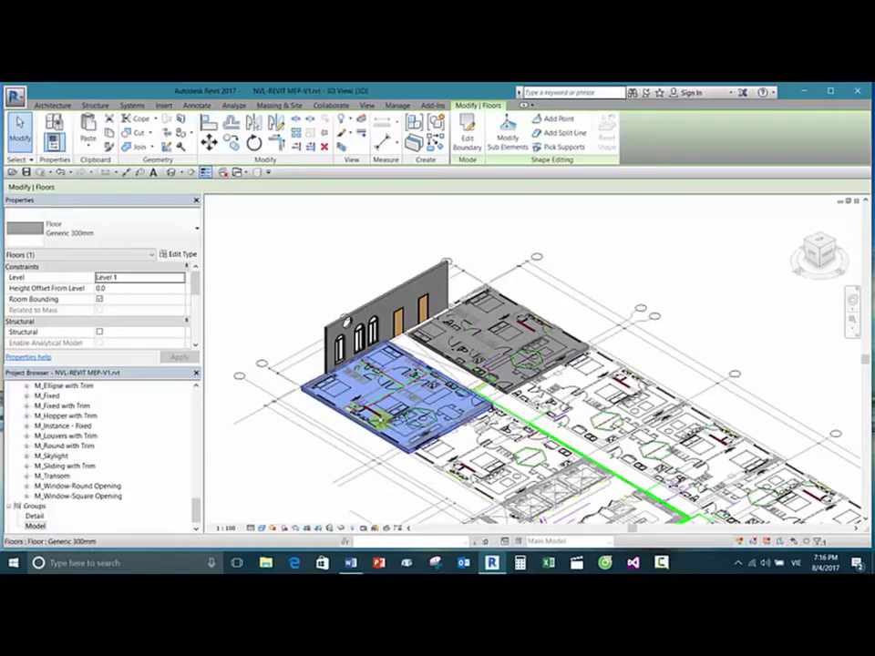
pyautogui.keyDown('ctrl'); pyautogui.click(511, 375); pyautogui.keyUp('ctrl')
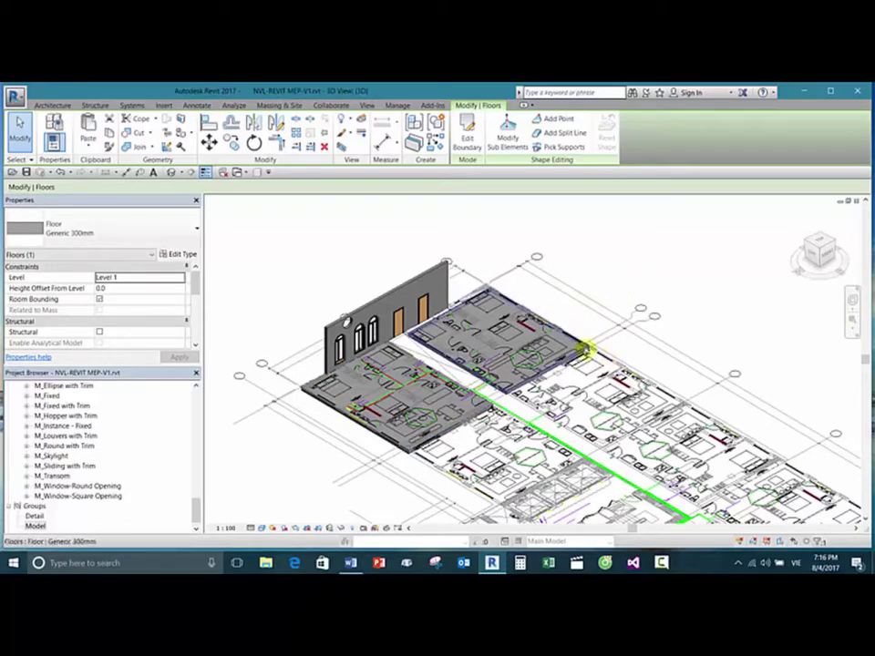
pyautogui.press('Escape')
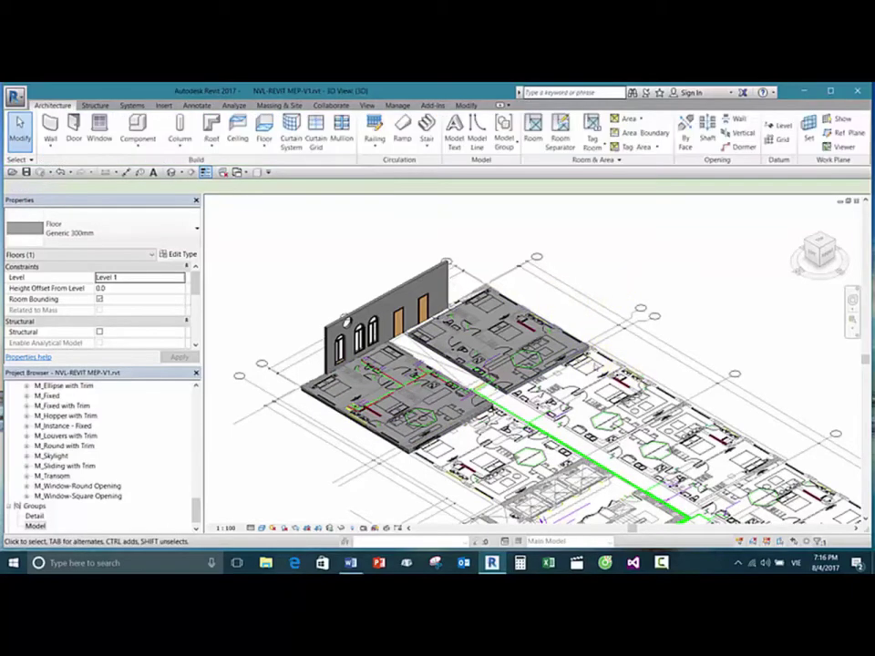
pyautogui.click(559, 323)
pyautogui.click(462, 130)
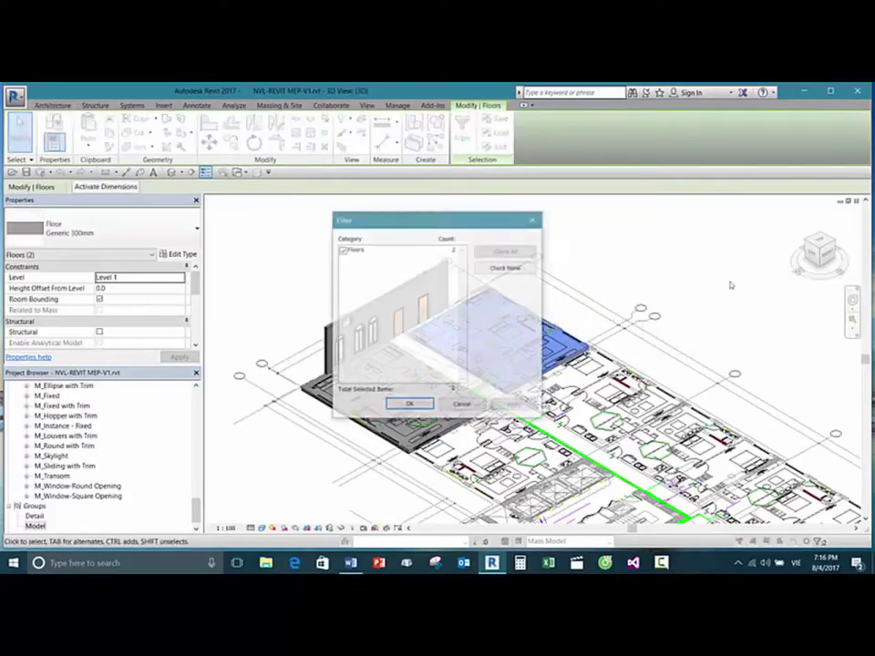
pyautogui.press('Escape')
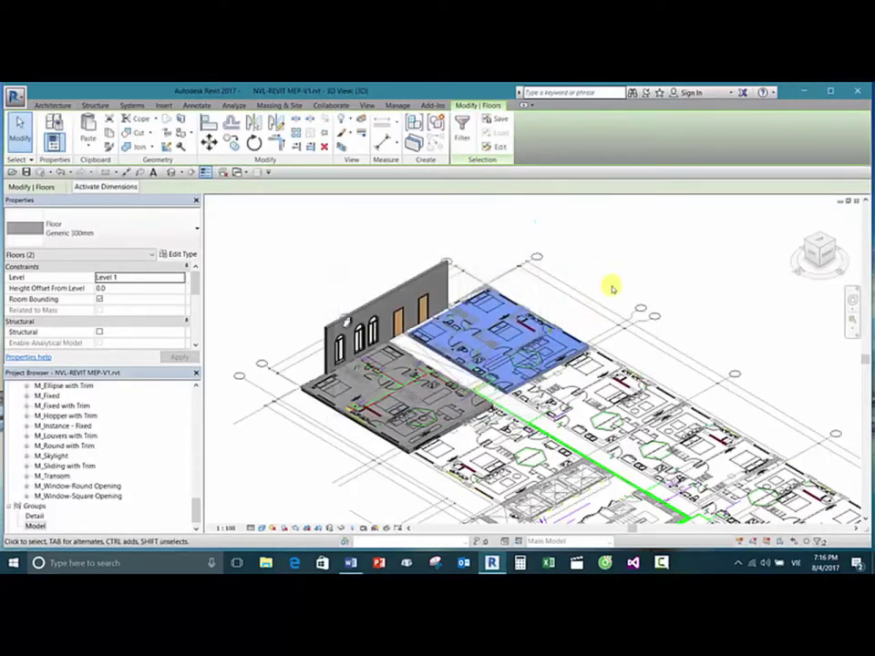
pyautogui.press('Escape')
pyautogui.click(547, 328)
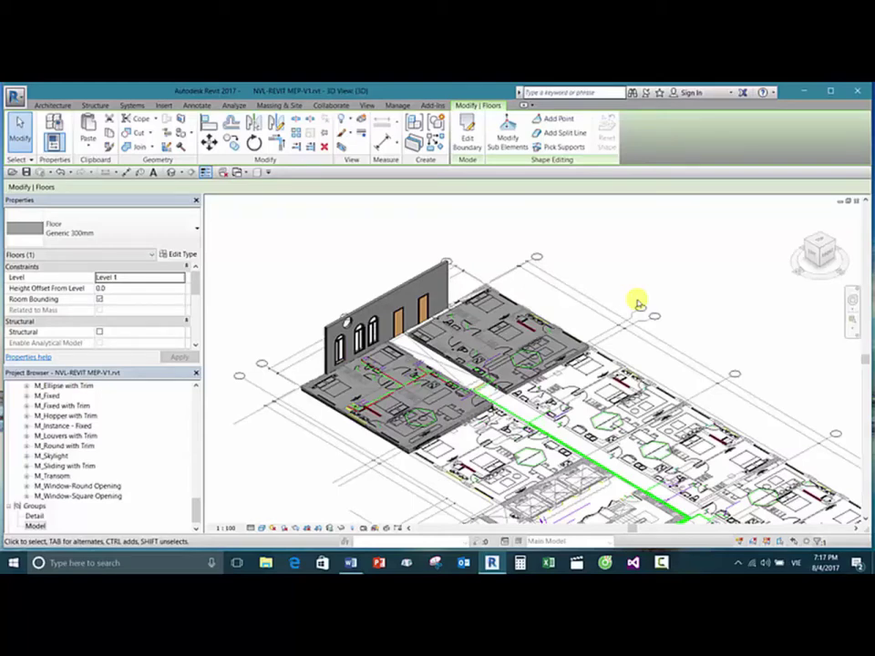
pyautogui.press('h')
pyautogui.press('h')
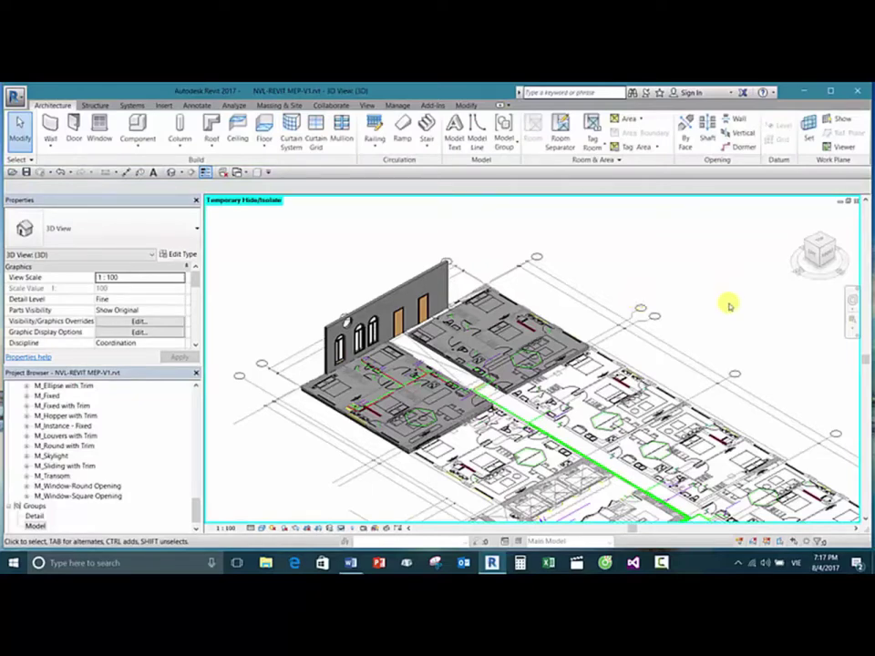
pyautogui.click(536, 335)
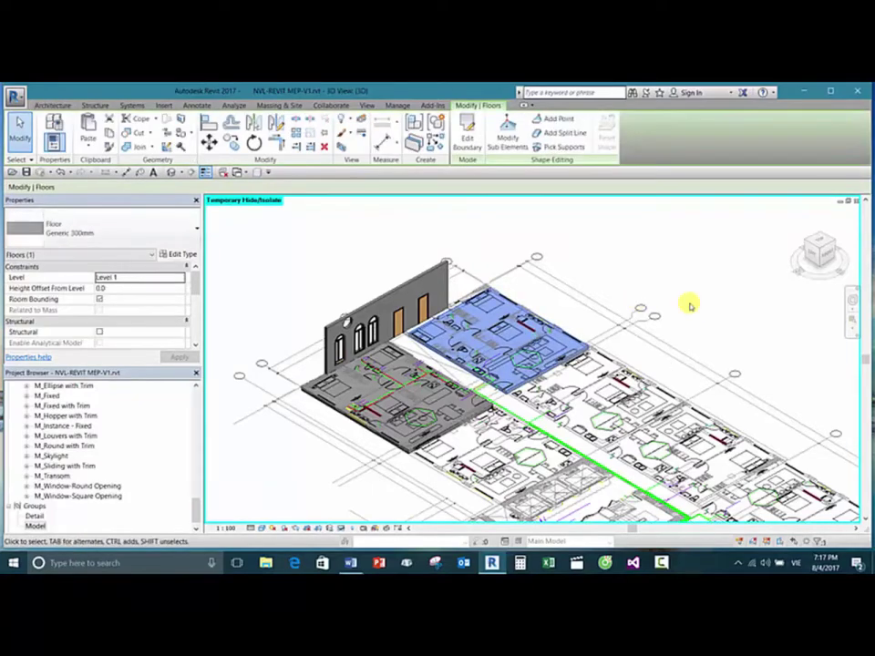
pyautogui.click(689, 305)
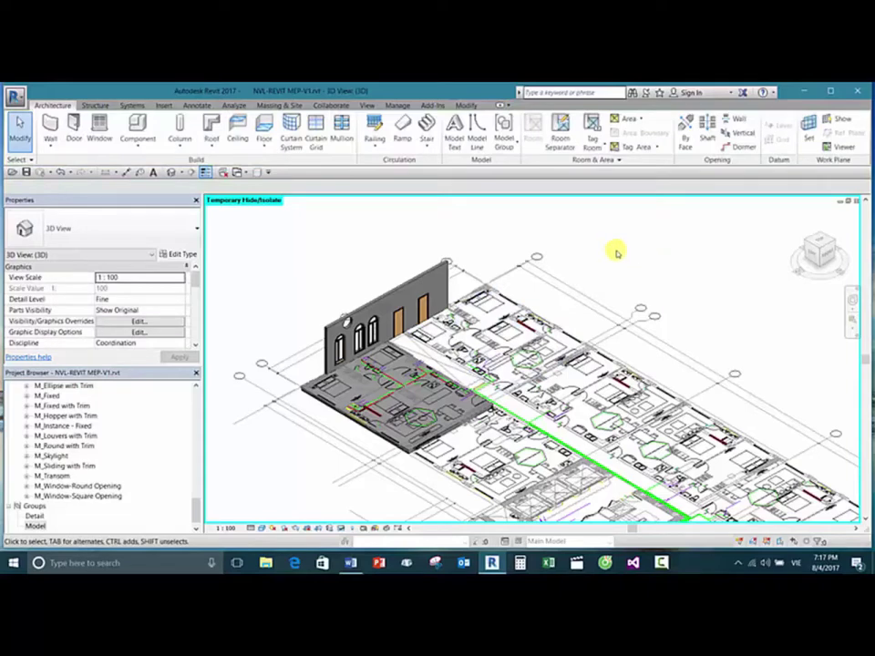
pyautogui.press('h')
pyautogui.press('r')
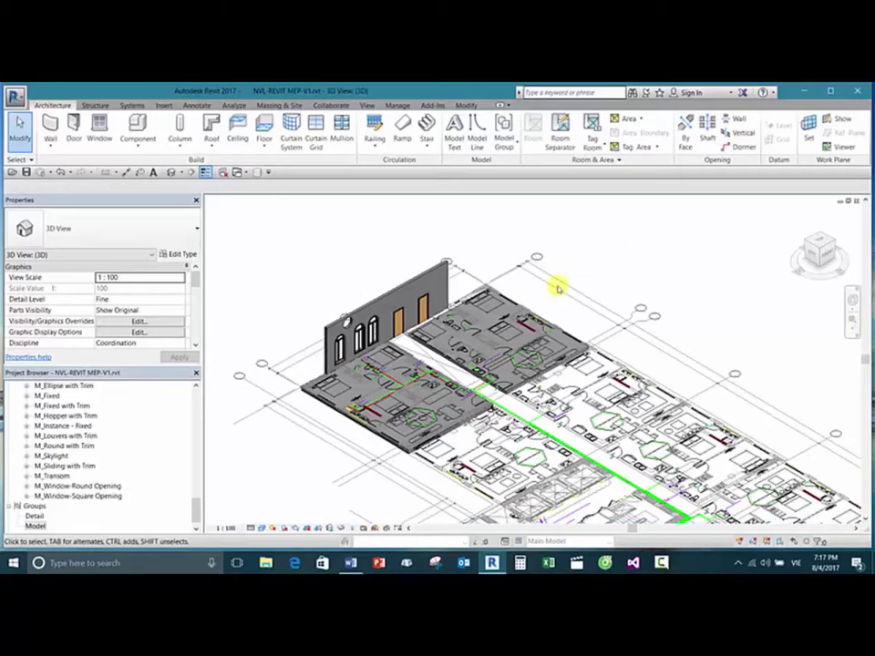
pyautogui.click(556, 324)
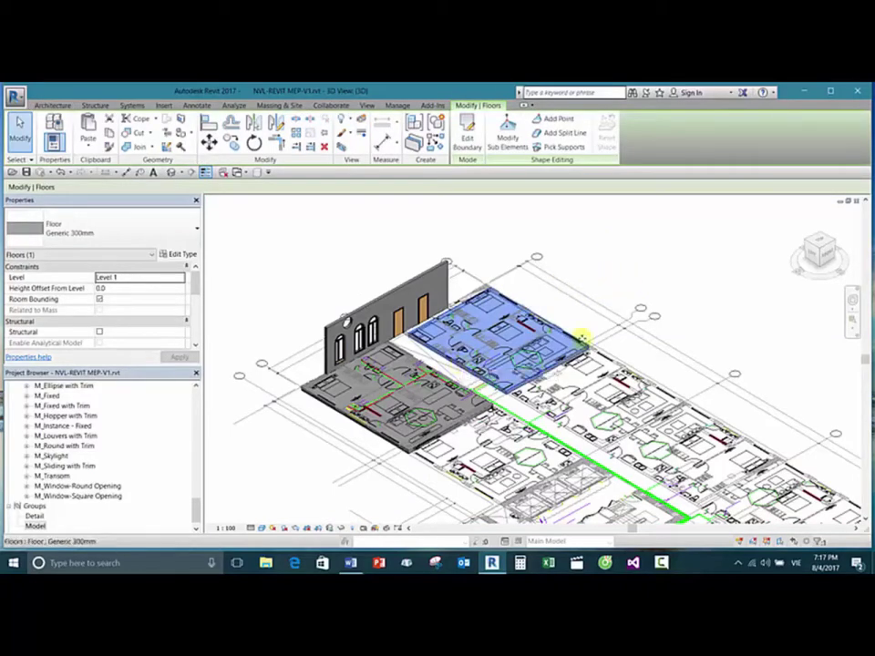
# Step: Reselect the right-hand floor slab and paste it aligned to Levels 2, 3 and 4
pyautogui.click(653, 269)
pyautogui.click(553, 353)
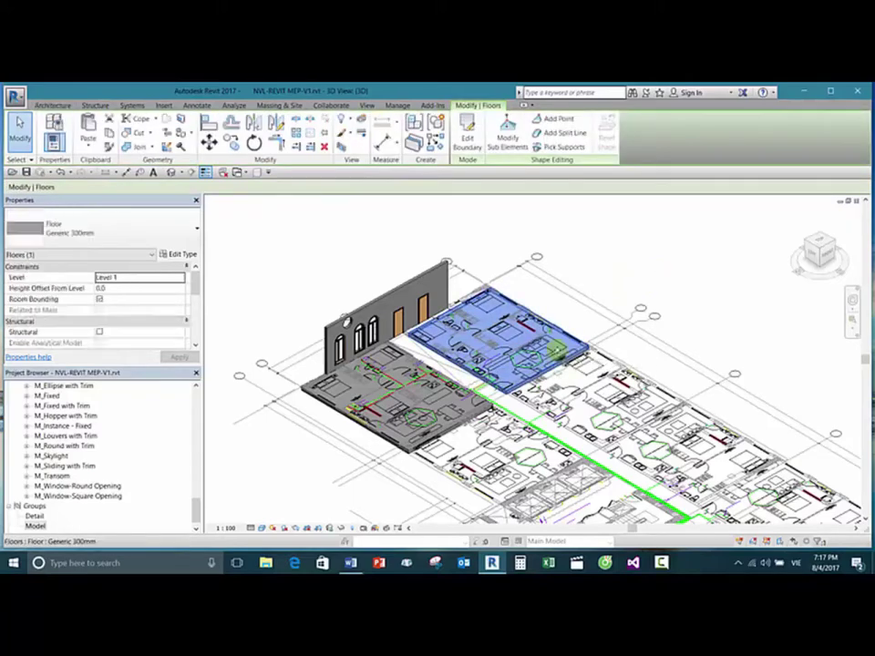
pyautogui.click(92, 146)
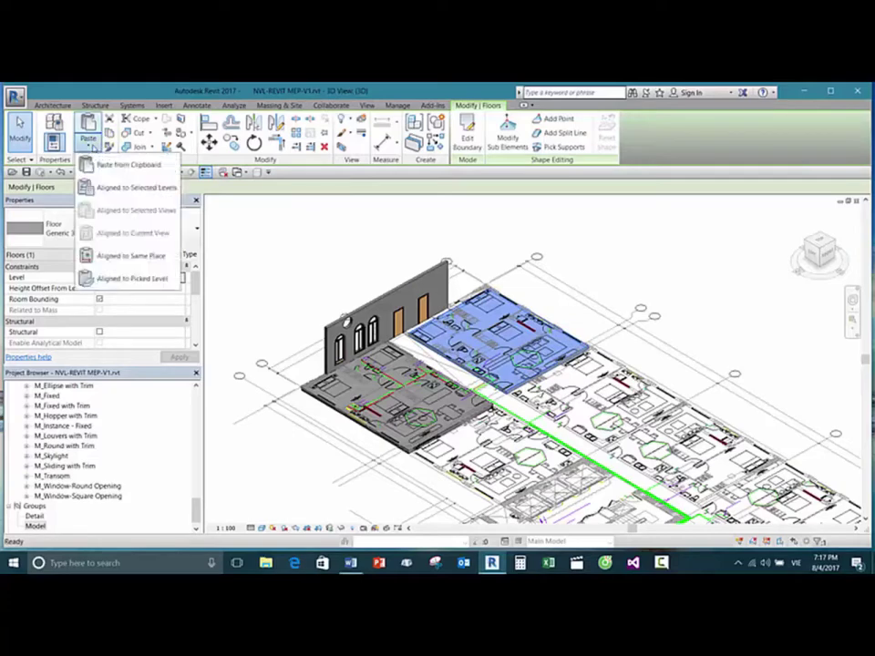
pyautogui.click(118, 187)
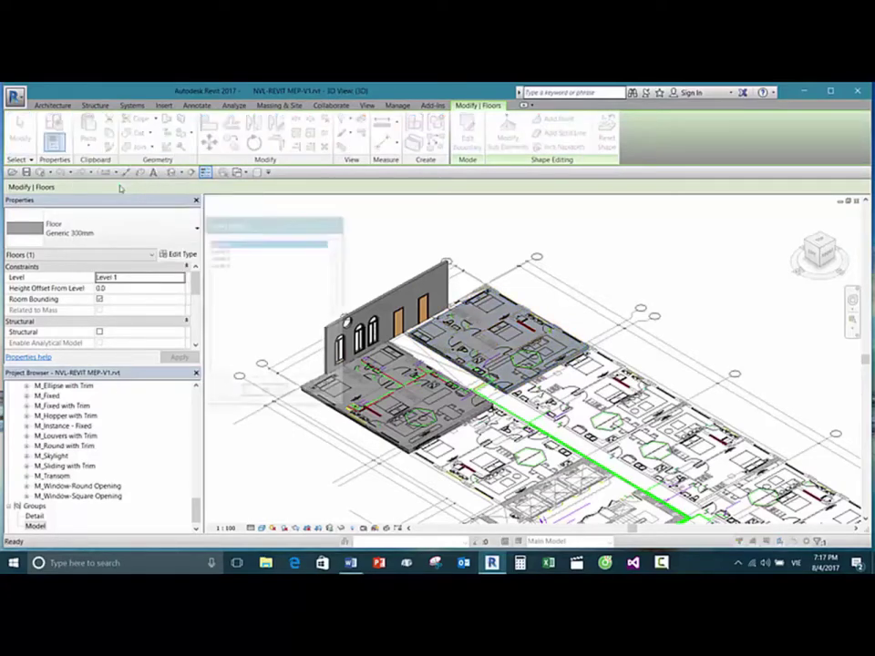
pyautogui.click(219, 249)
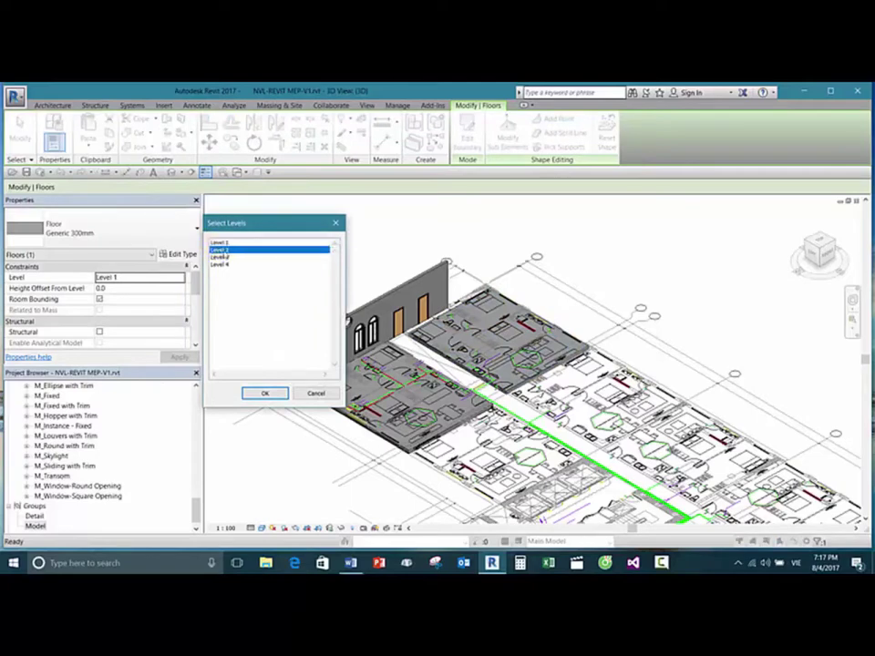
pyautogui.keyDown('shift'); pyautogui.click(223, 264); pyautogui.keyUp('shift')
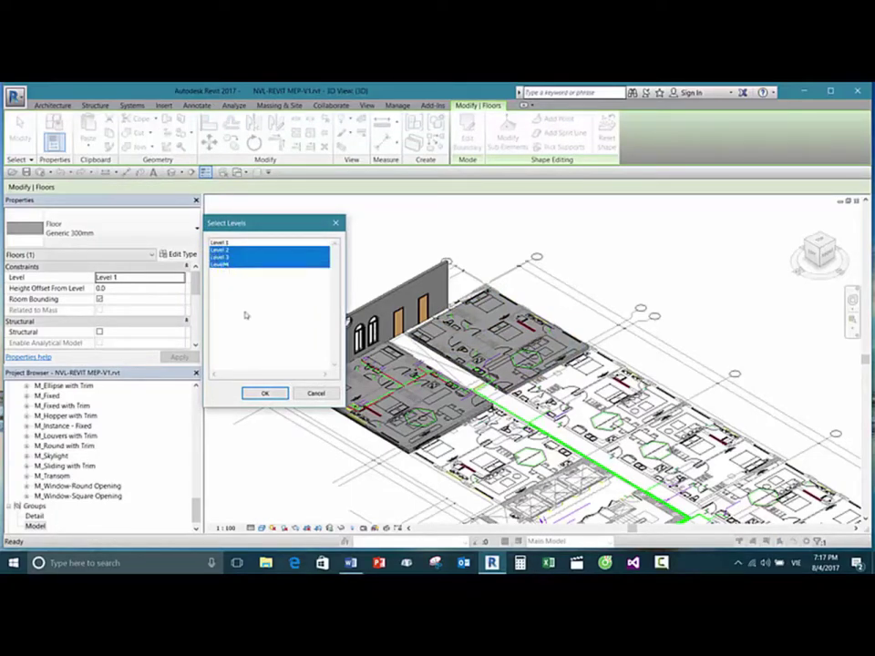
pyautogui.click(264, 394)
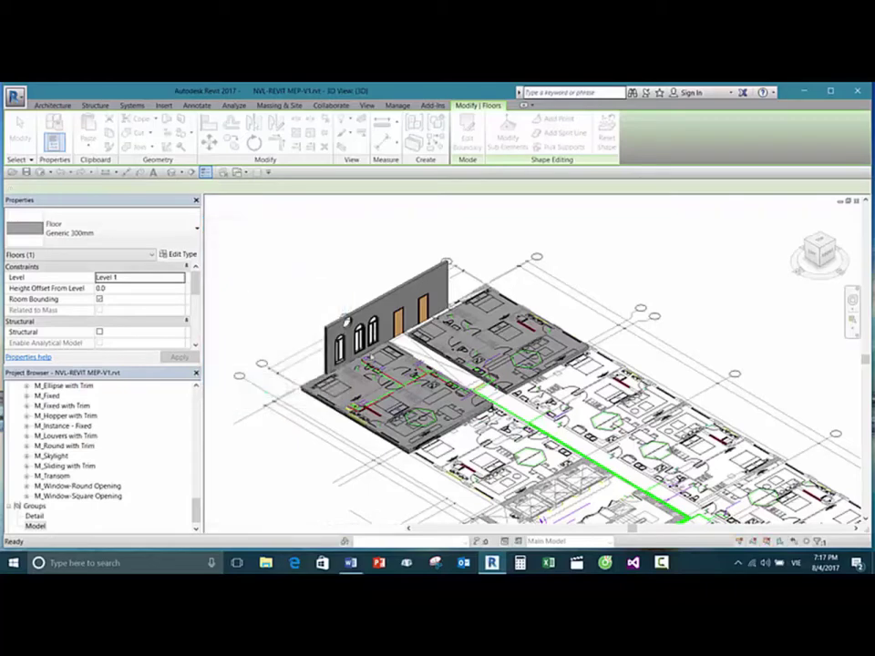
pyautogui.click(702, 251)
pyautogui.moveTo(703, 252); pyautogui.dragTo(563, 326, button='middle')
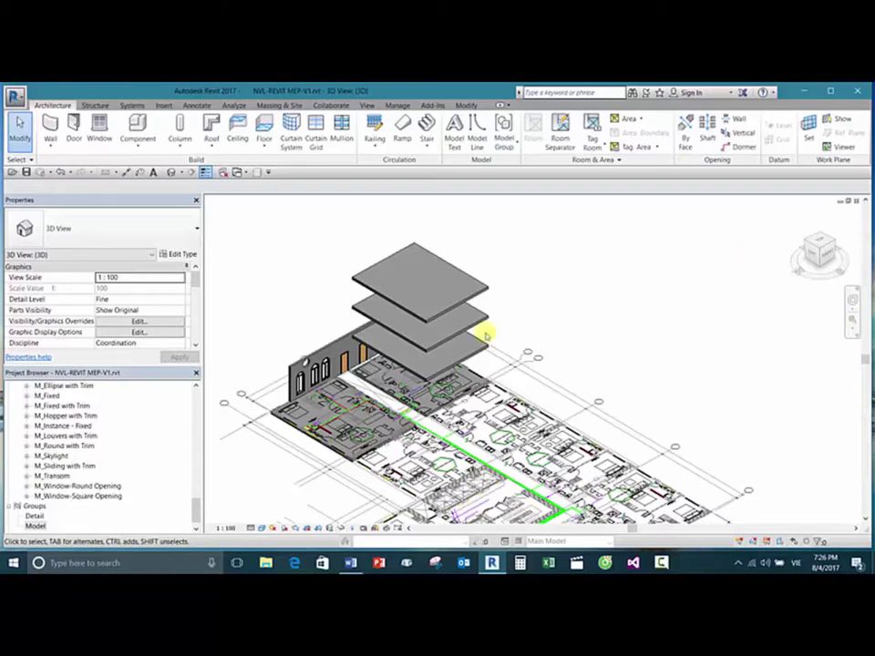
pyautogui.scroll(-1, 574, 275)
pyautogui.moveTo(575, 275); pyautogui.dragTo(579, 291, button='middle')
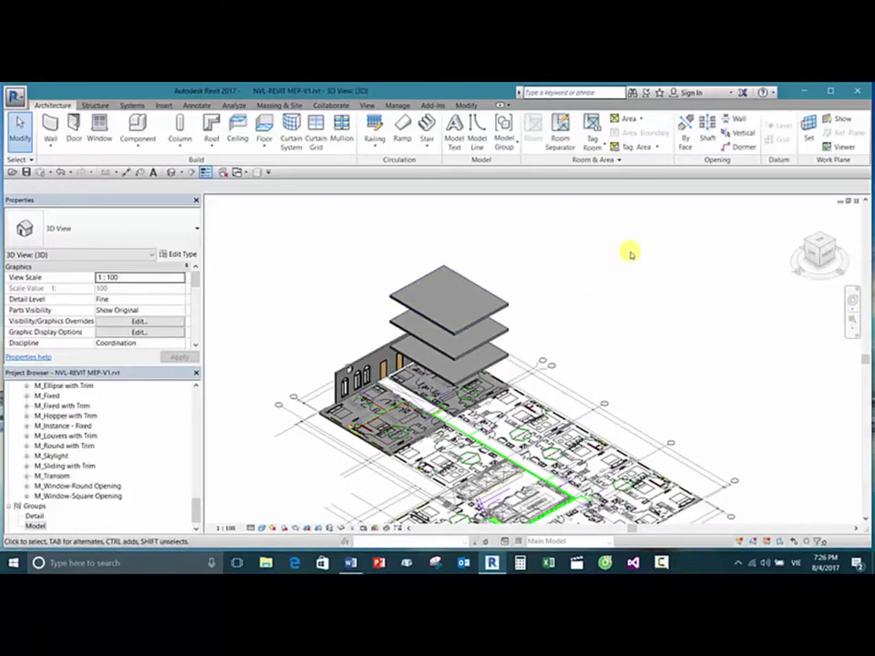
pyautogui.moveTo(663, 269); pyautogui.dragTo(673, 271, button='middle')
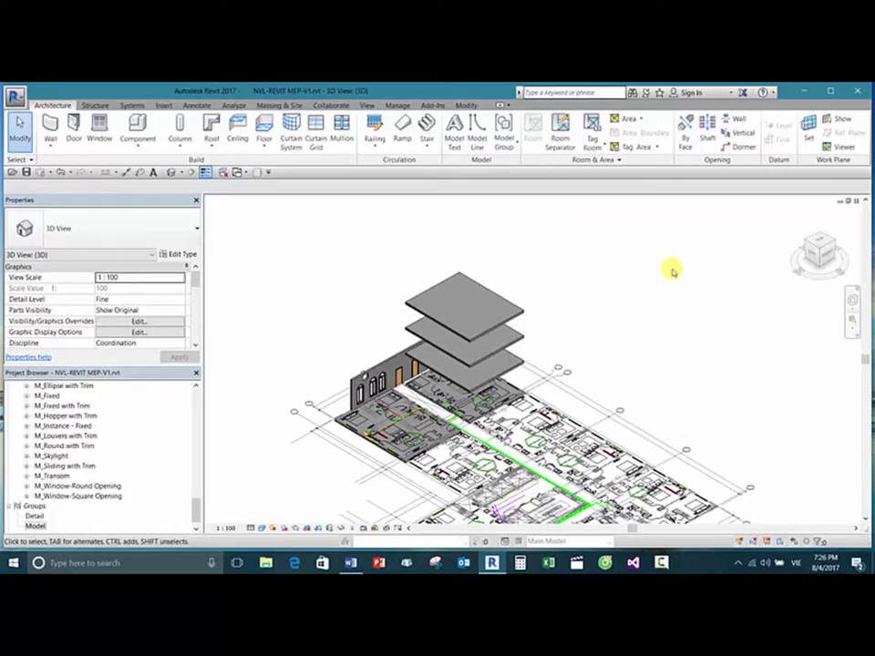
pyautogui.moveTo(672, 270); pyautogui.dragTo(702, 289, button='middle')
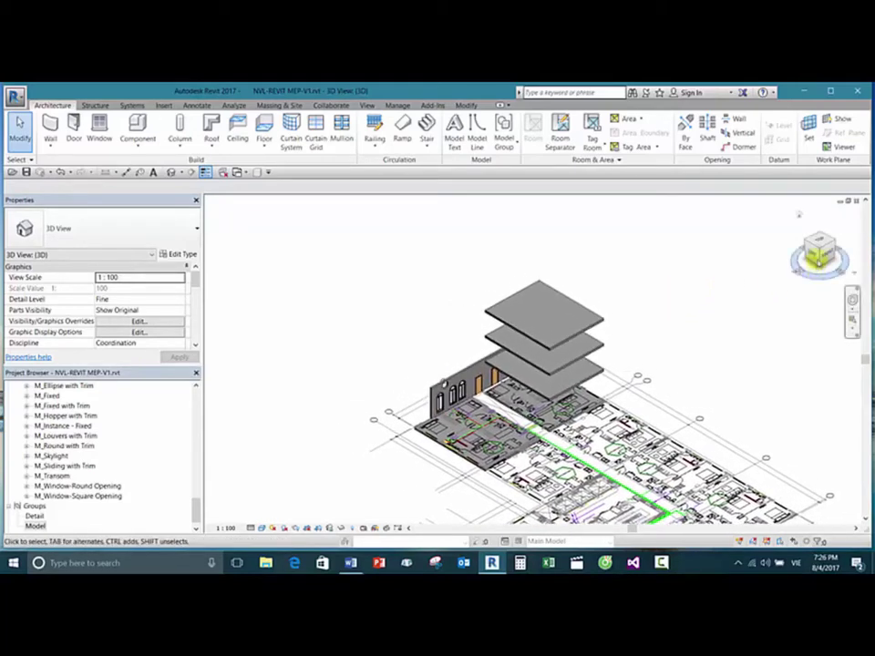
# Step: Switch to the ViewCube Top view and zoom in on the floor slab beside the wall
pyautogui.click(818, 240)
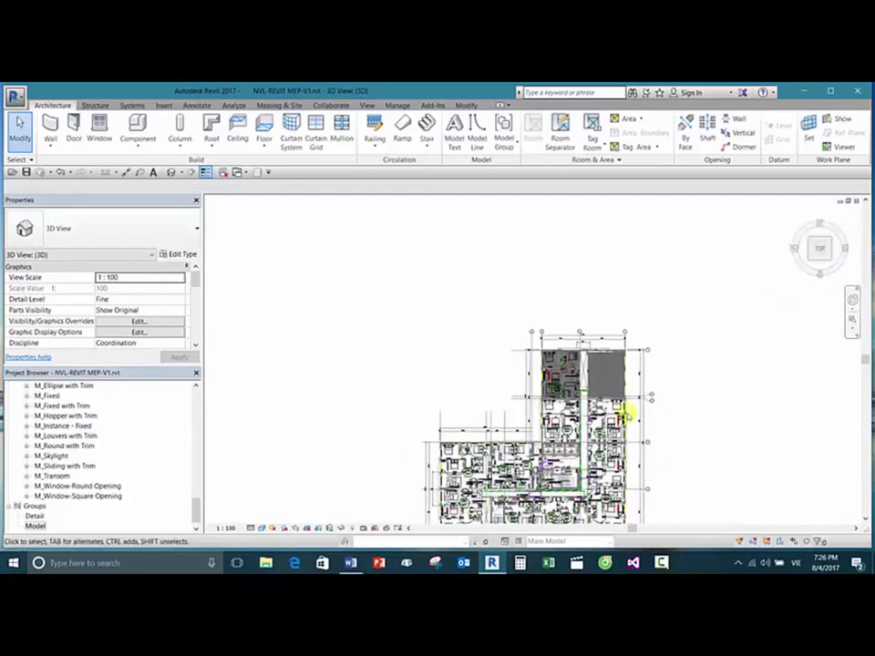
pyautogui.scroll(8, 616, 304)
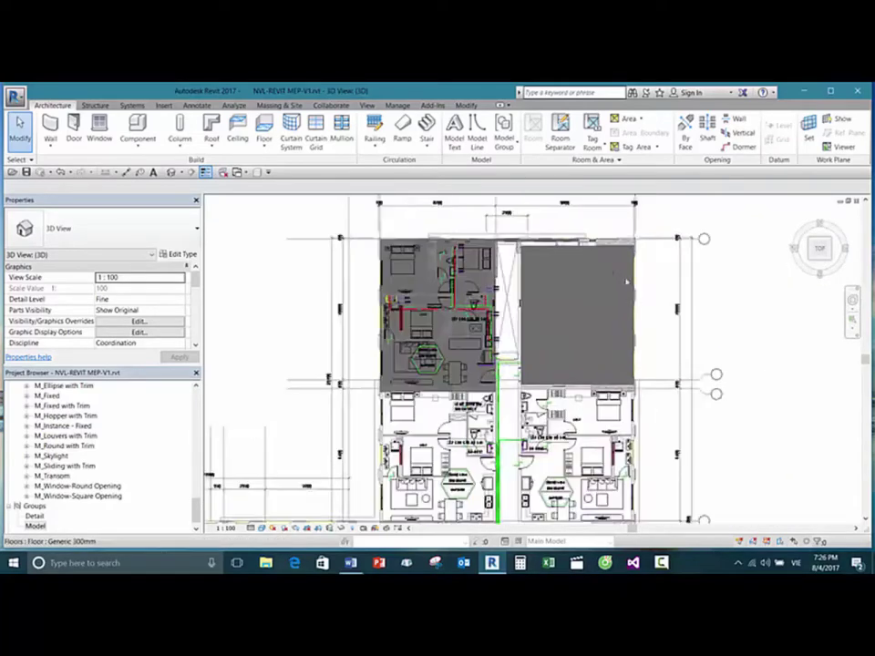
pyautogui.moveTo(658, 302)
pyautogui.mouseDown(button='middle')
pyautogui.moveTo(634, 299)
pyautogui.moveTo(652, 293)
pyautogui.mouseUp(button='middle')
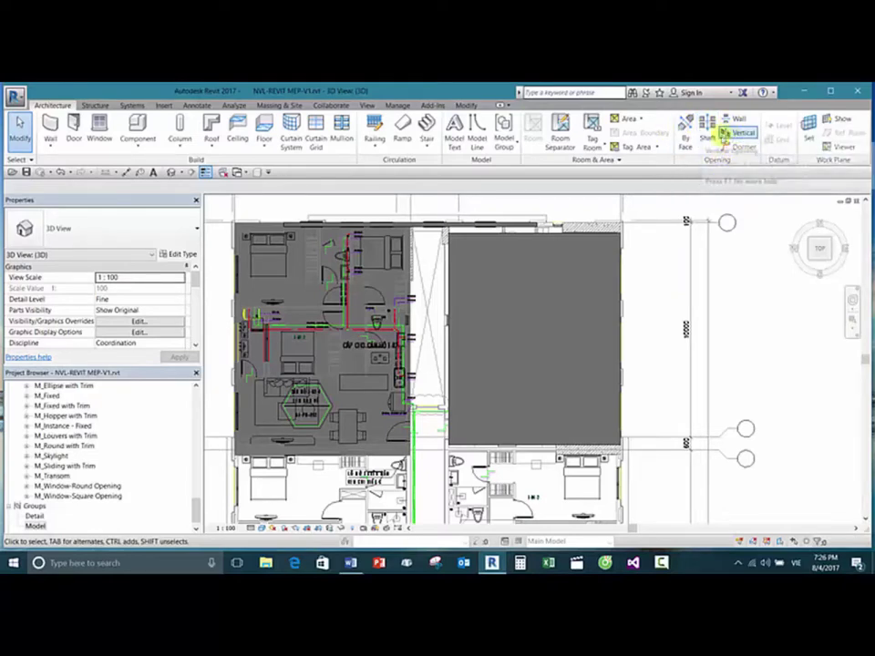
pyautogui.keyDown('shift'); pyautogui.moveTo(654, 290); pyautogui.dragTo(644, 293, button='middle'); pyautogui.keyUp('shift')
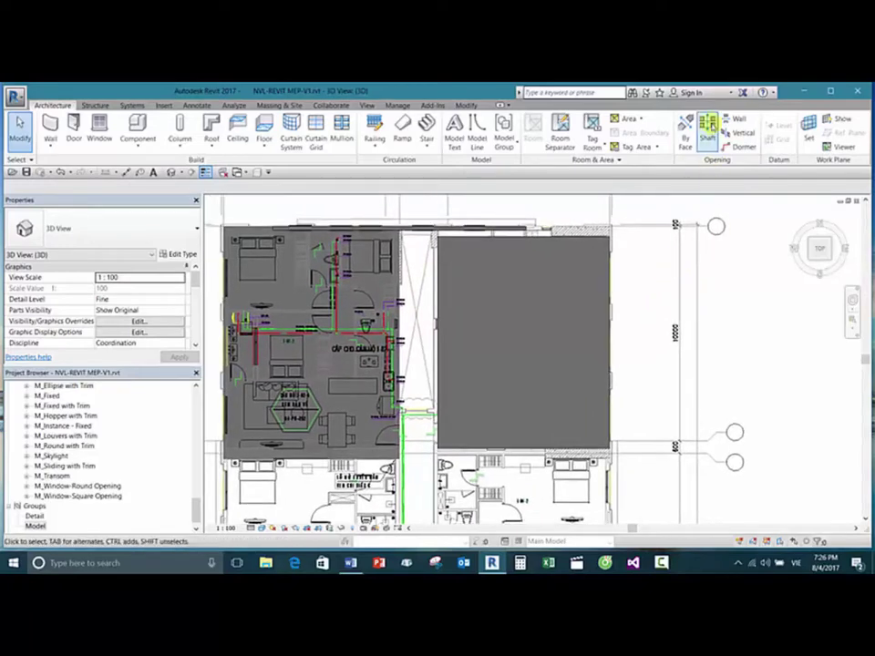
pyautogui.click(708, 130)
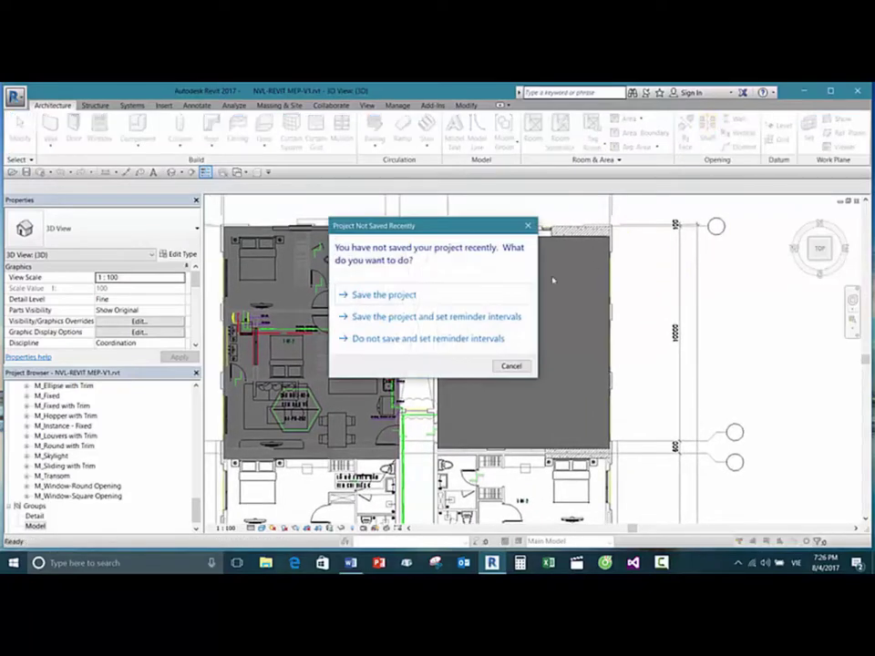
pyautogui.click(511, 365)
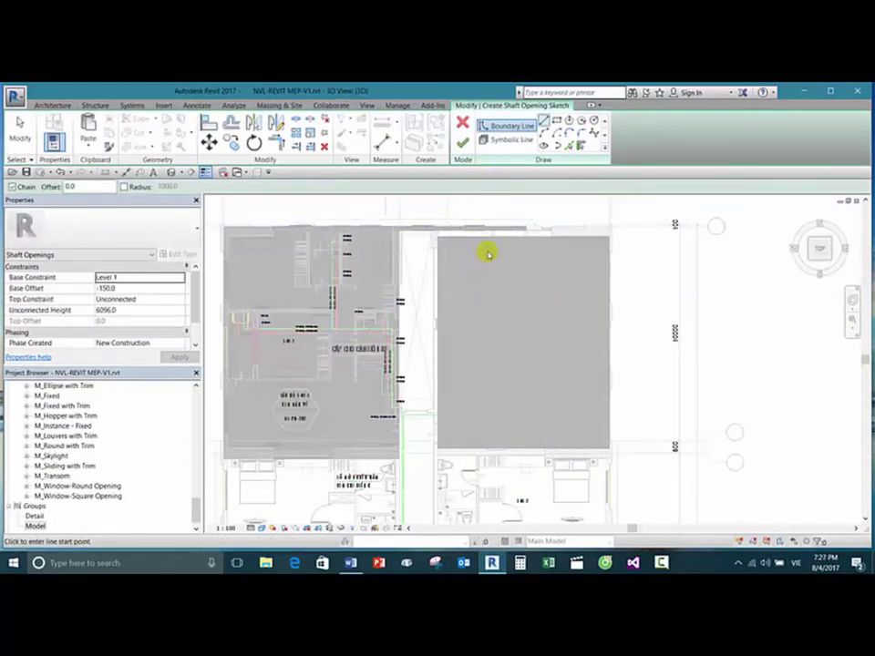
pyautogui.press('Escape')
pyautogui.click(463, 142)
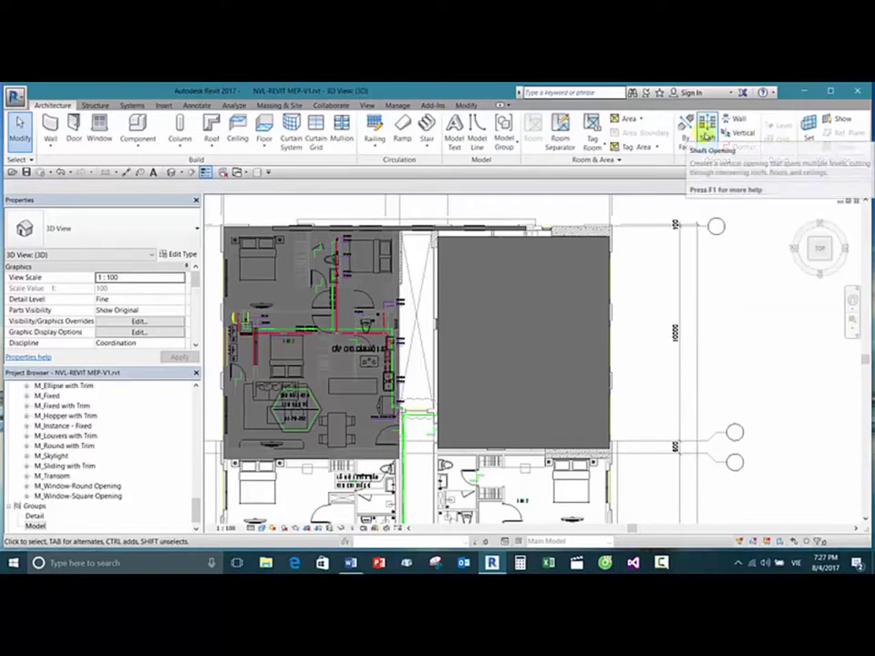
# Step: Start a shaft opening sketch and draw two stacked rectangular boundaries
pyautogui.click(707, 128)
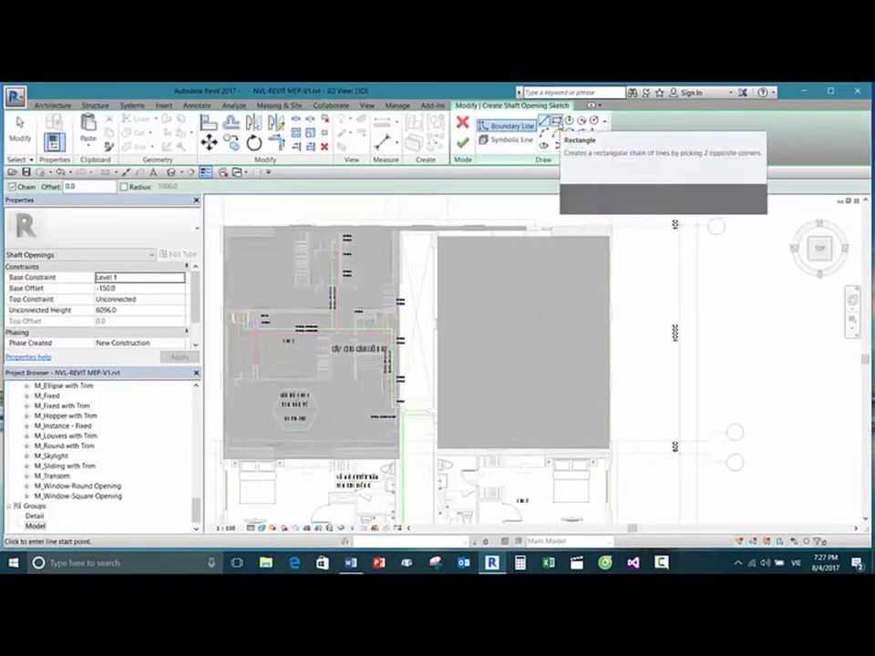
pyautogui.click(556, 122)
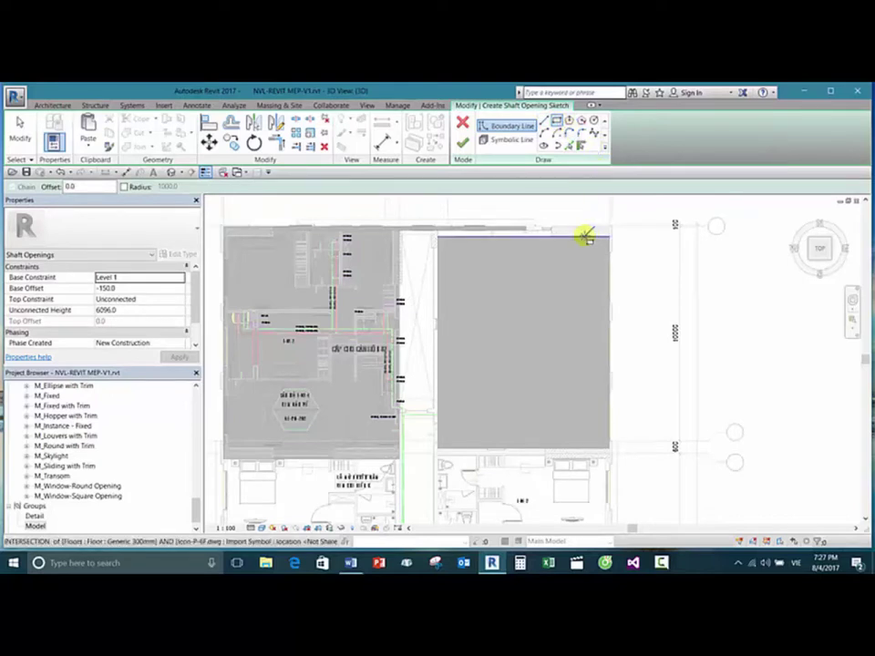
pyautogui.click(486, 303)
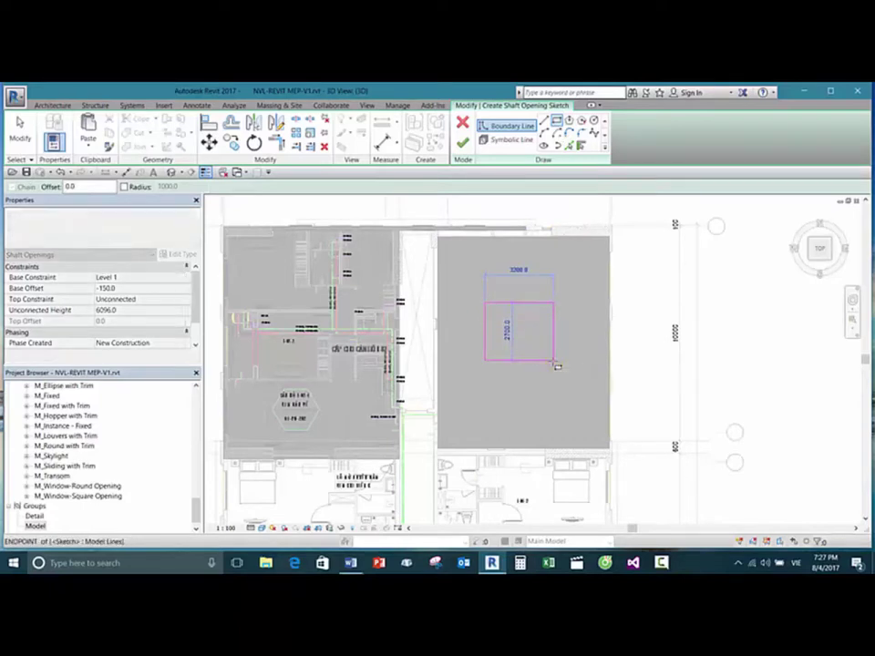
pyautogui.click(553, 361)
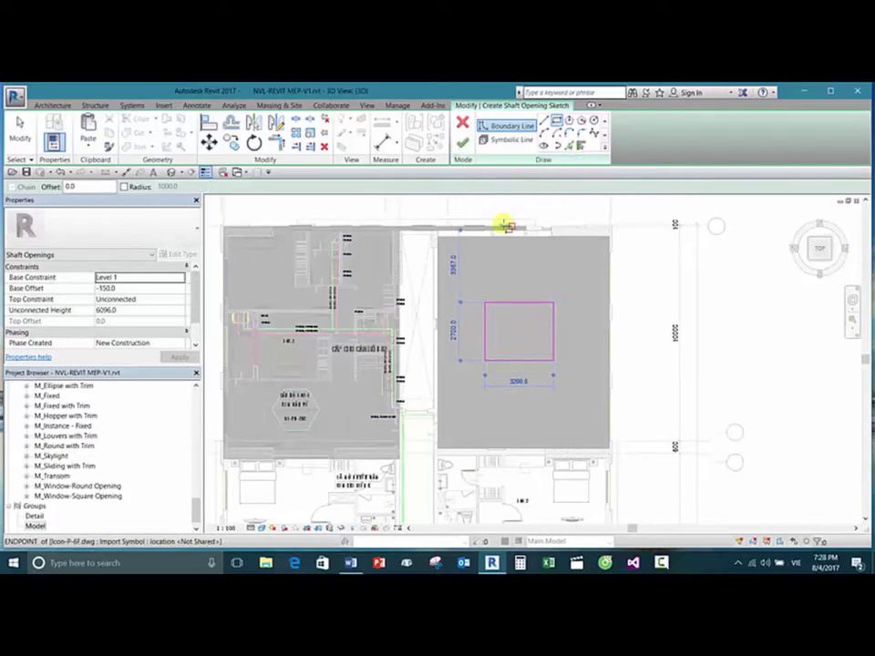
pyautogui.press('Escape')
pyautogui.press('Escape')
pyautogui.press('Return')
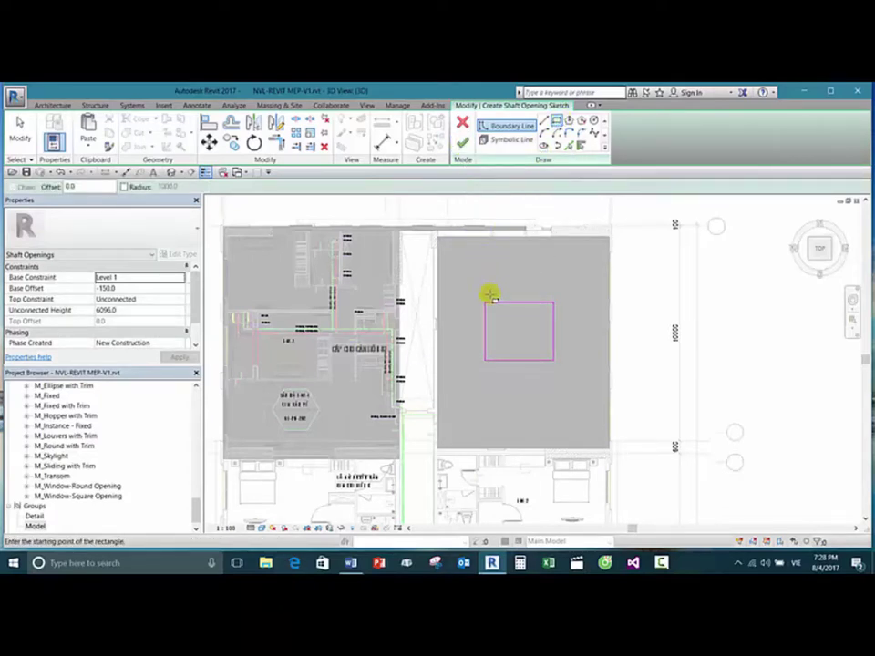
pyautogui.click(485, 288)
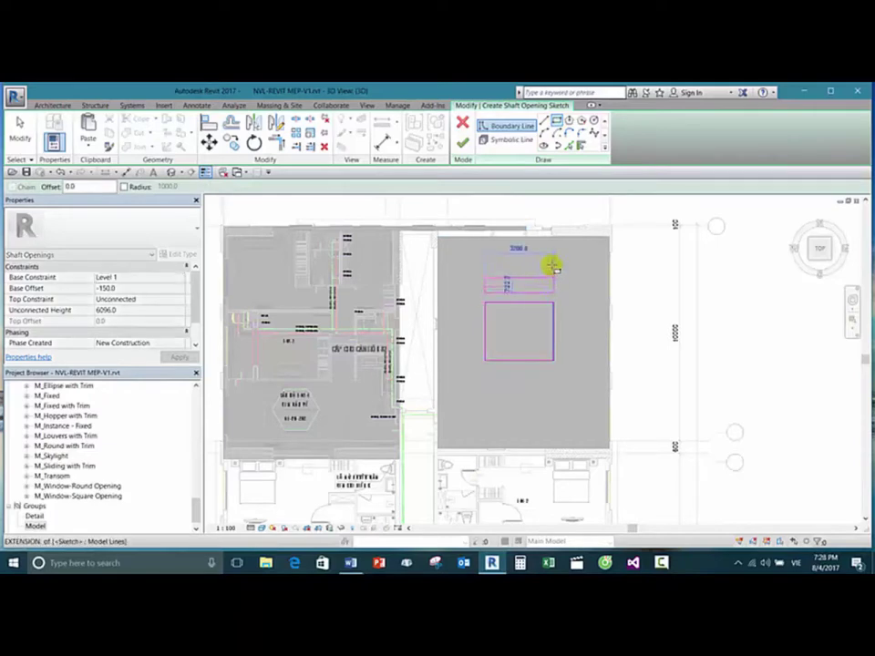
pyautogui.click(553, 250)
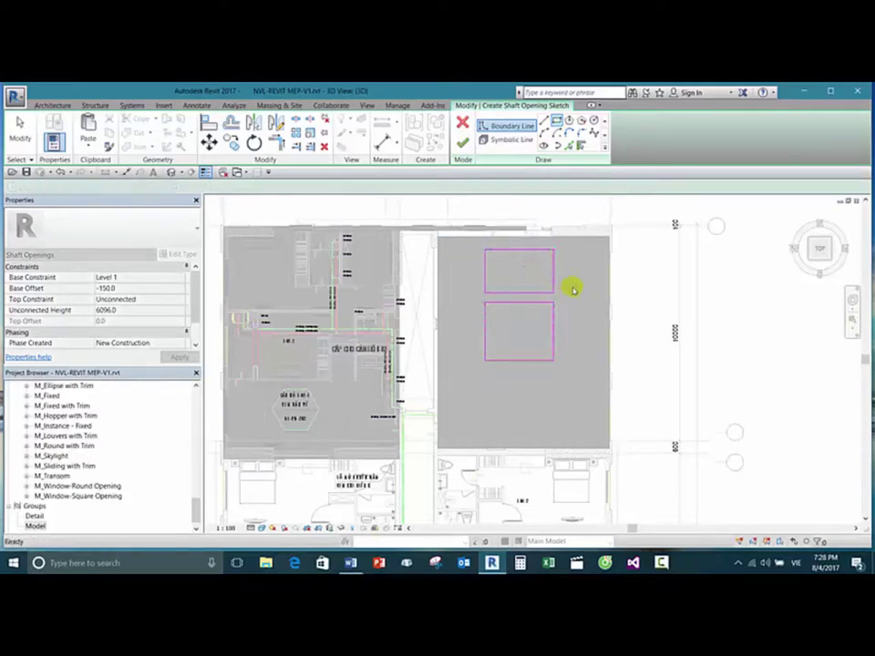
pyautogui.press('Escape')
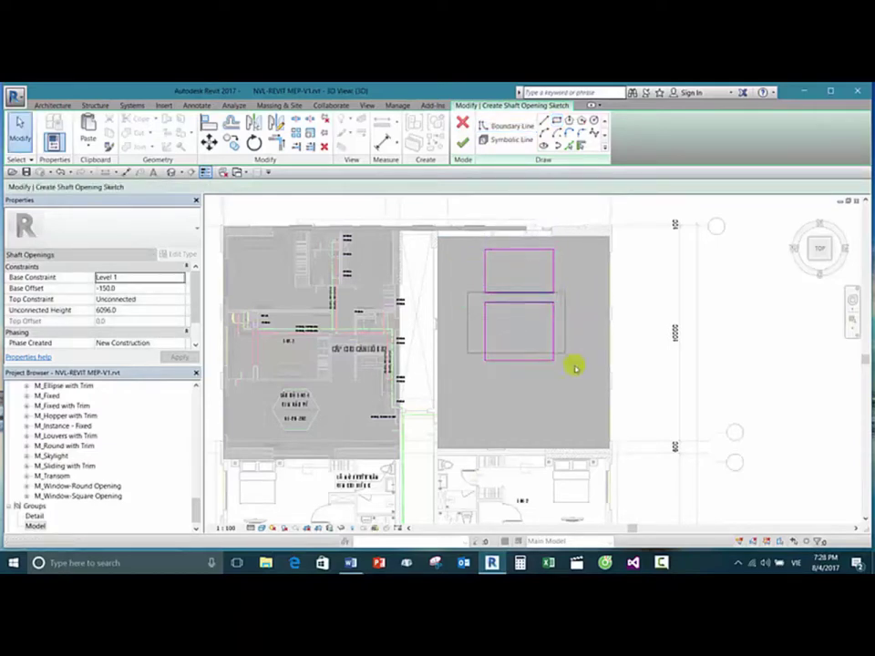
# Step: Copy the lower rectangle further down and finish the sketch to create the shaft opening
pyautogui.moveTo(468, 301)
pyautogui.mouseDown()
pyautogui.moveTo(531, 321)
pyautogui.moveTo(574, 367)
pyautogui.moveTo(560, 374)
pyautogui.mouseUp()
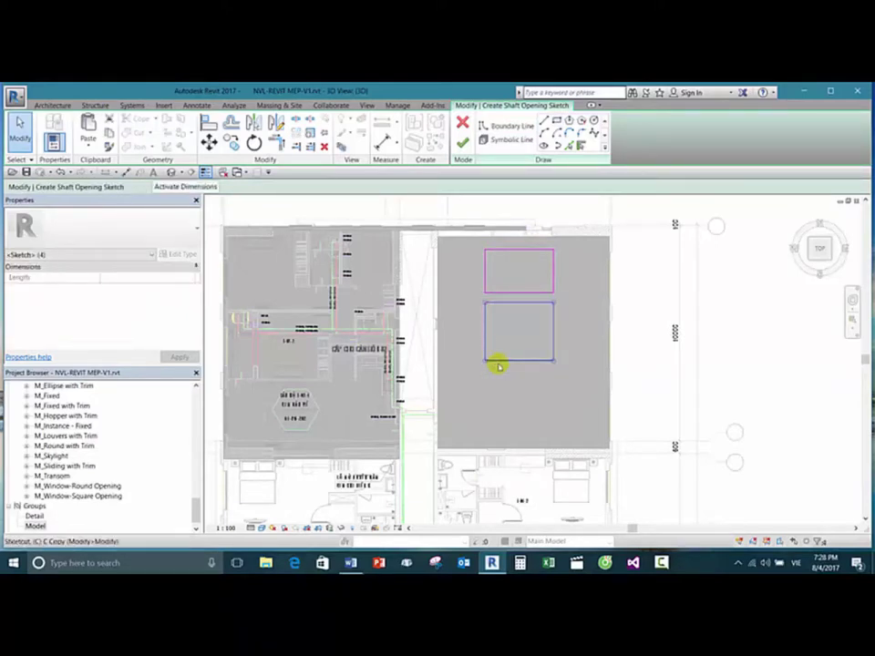
pyautogui.press('c')
pyautogui.click(554, 303)
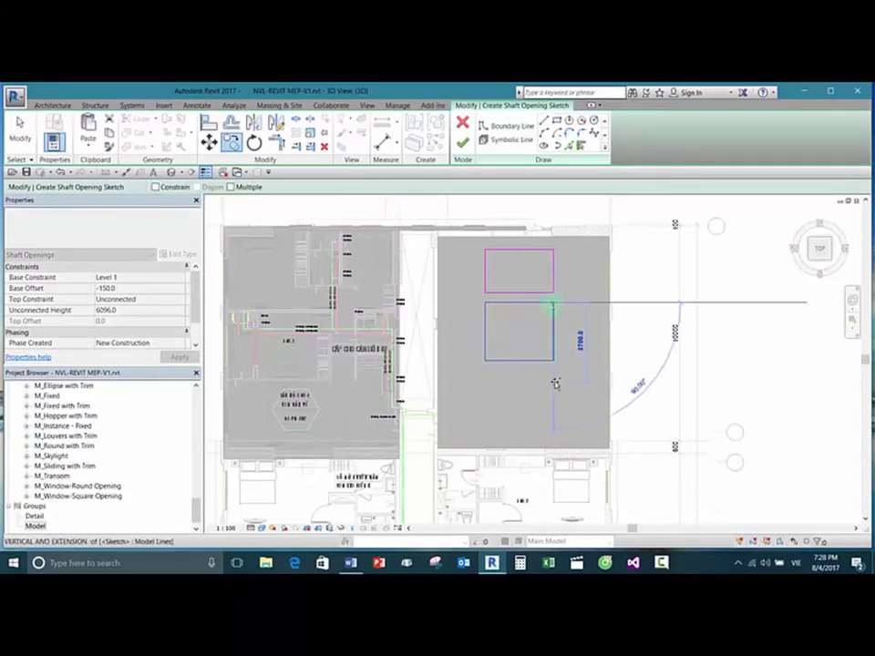
pyautogui.click(554, 382)
pyautogui.click(567, 369)
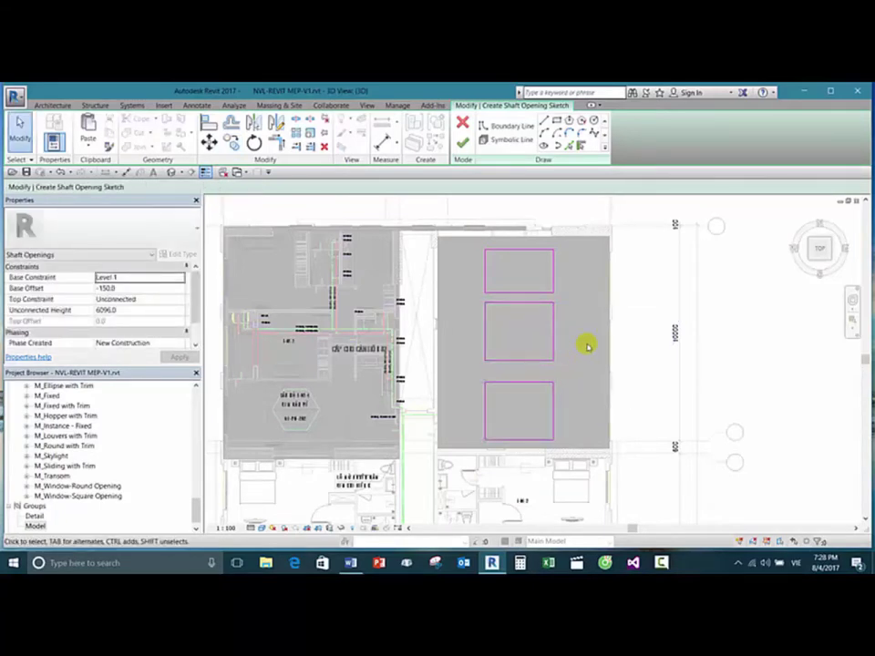
pyautogui.click(462, 143)
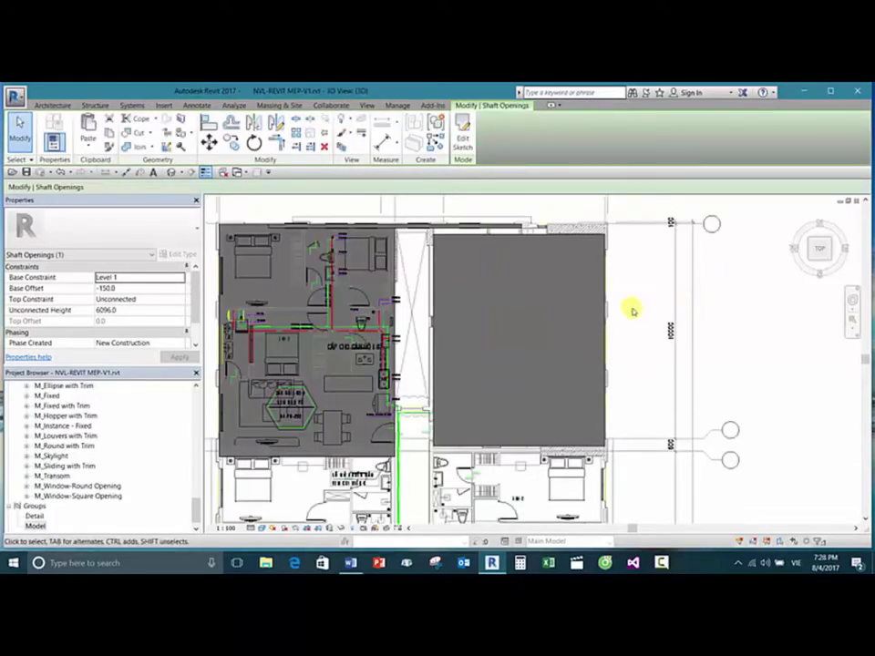
# Step: Set the shaft's Top Constraint to Up to level: Level 4 with a 500 top offset, and apply
pyautogui.keyDown('shift'); pyautogui.moveTo(633, 309); pyautogui.dragTo(612, 289, button='middle'); pyautogui.keyUp('shift')
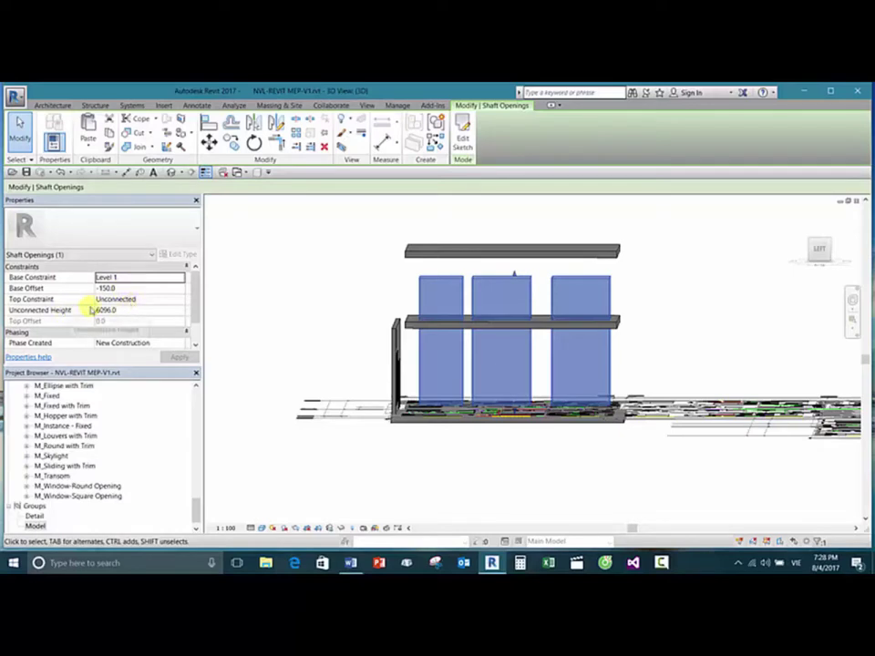
pyautogui.click(159, 300)
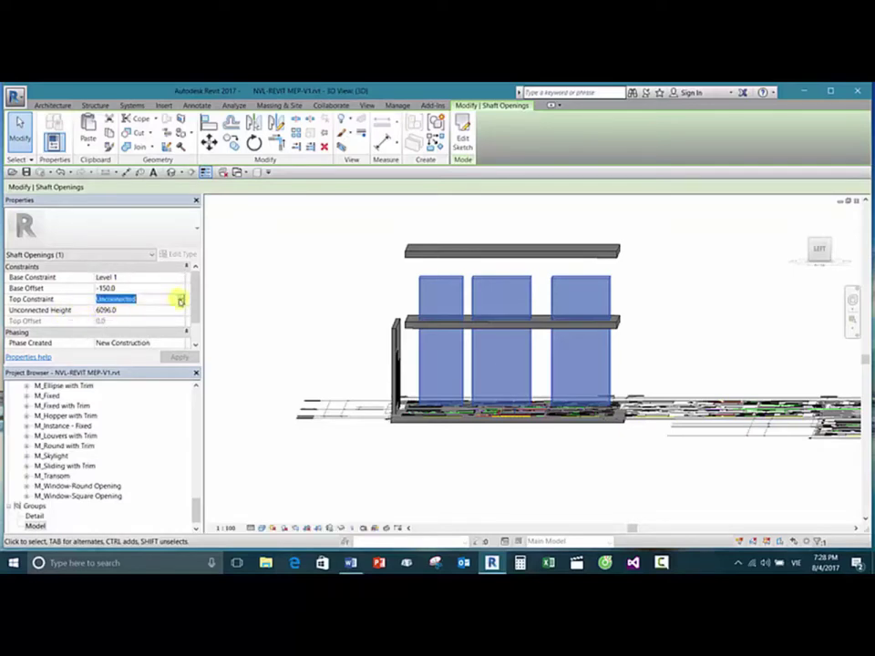
pyautogui.click(180, 301)
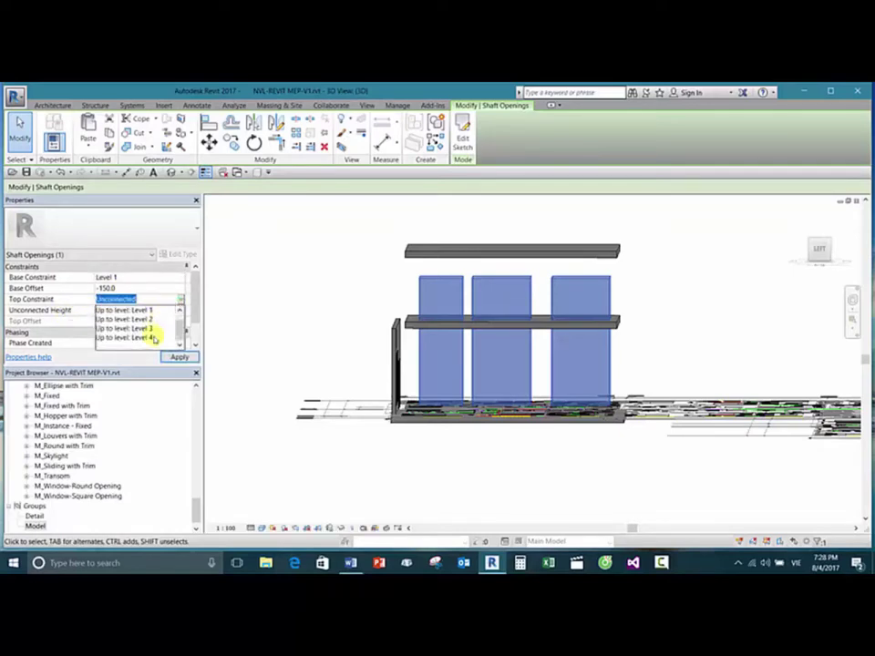
pyautogui.click(151, 338)
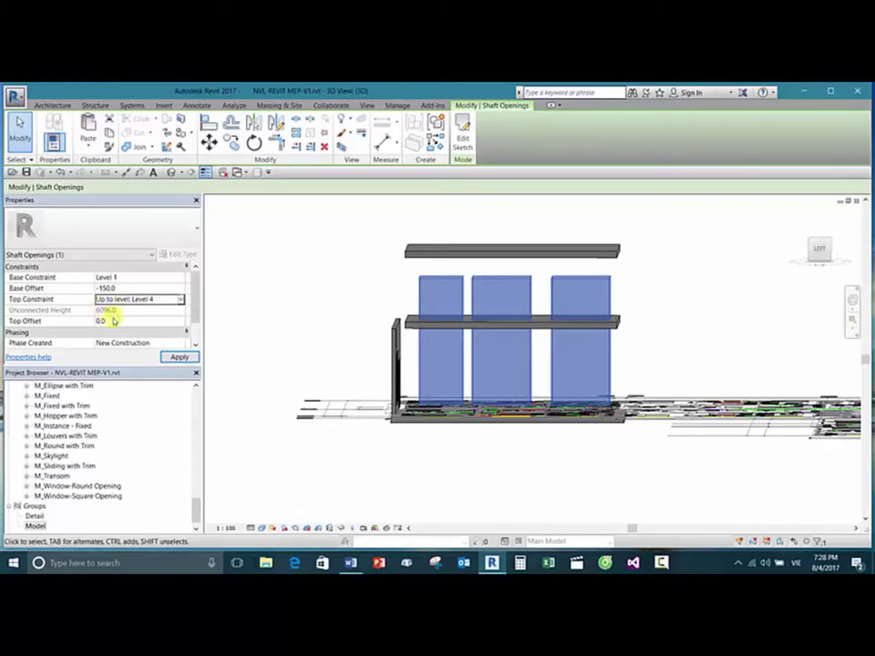
pyautogui.click(109, 320)
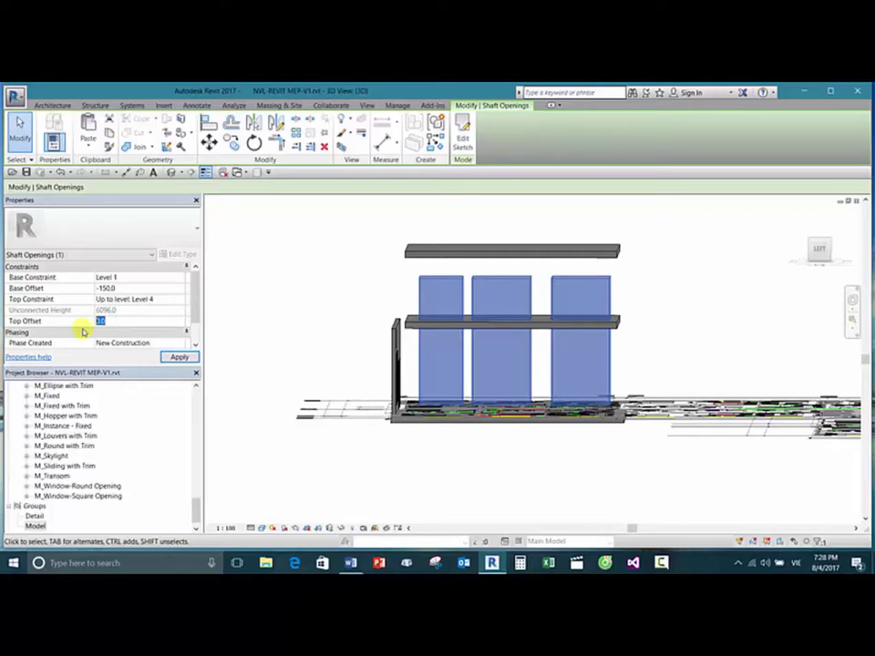
pyautogui.write('1500')
pyautogui.press('BackSpace')
pyautogui.press('BackSpace')
pyautogui.press('BackSpace')
pyautogui.press('BackSpace')
pyautogui.write('500')
pyautogui.click(185, 357)
# Step: Orbit to the slabs, reselect the shaft openings and drag their top handle
pyautogui.click(290, 332)
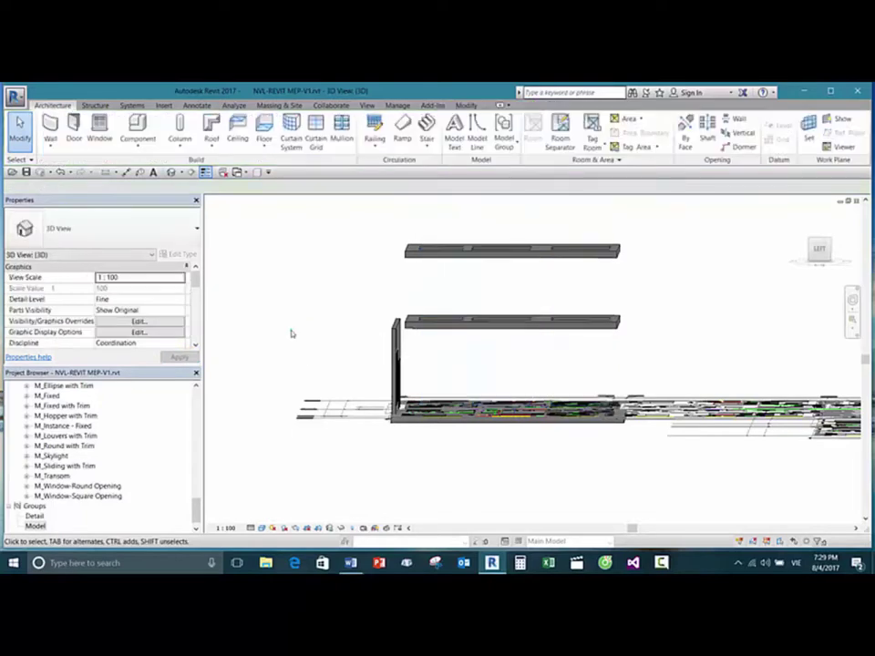
pyautogui.scroll(3, 309, 301)
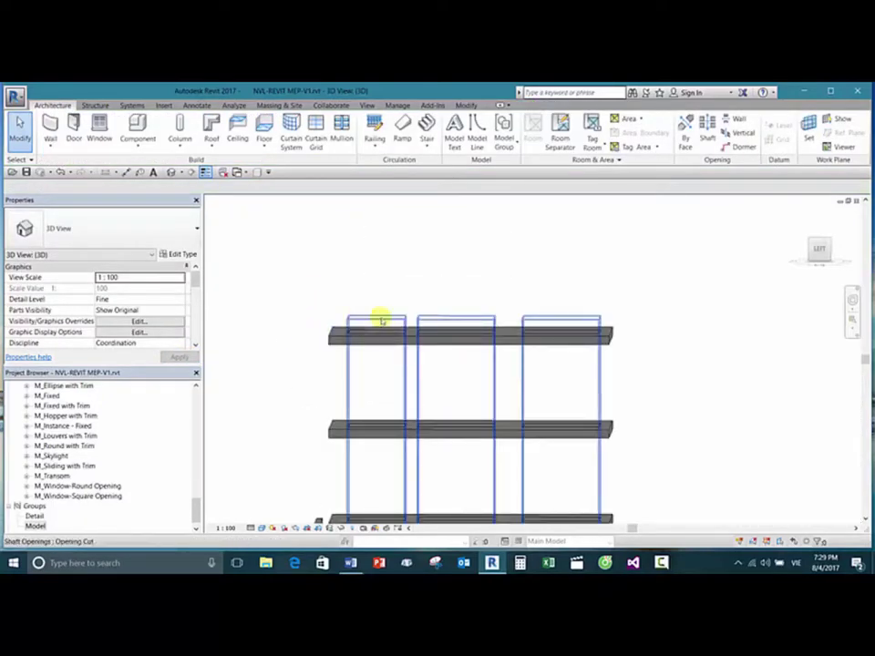
pyautogui.click(377, 318)
pyautogui.click(582, 285)
pyautogui.keyDown('shift'); pyautogui.moveTo(583, 285); pyautogui.dragTo(460, 225, button='middle'); pyautogui.keyUp('shift')
pyautogui.click(455, 242)
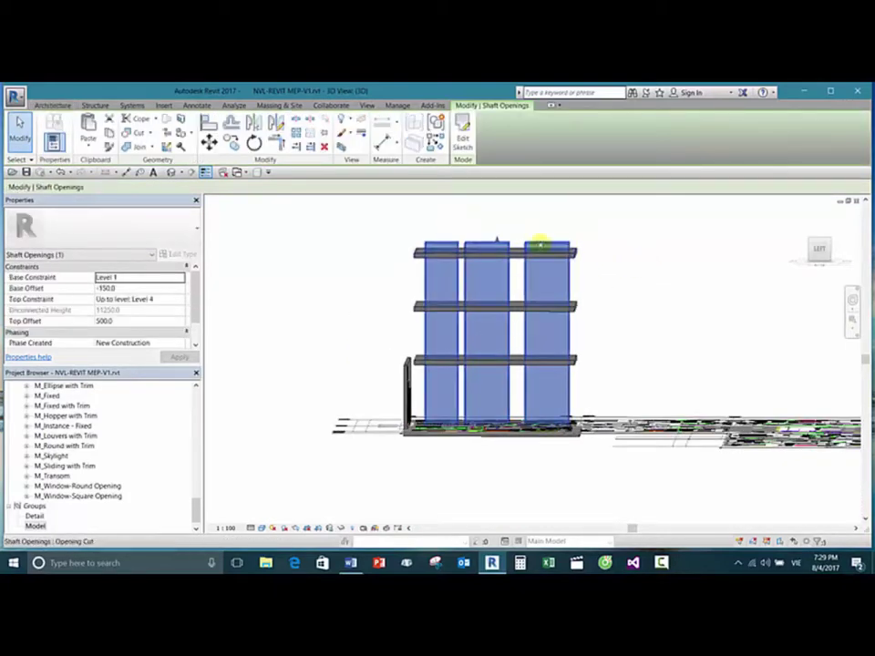
pyautogui.moveTo(500, 242)
pyautogui.mouseDown()
pyautogui.moveTo(502, 319)
pyautogui.moveTo(494, 222)
pyautogui.mouseUp()
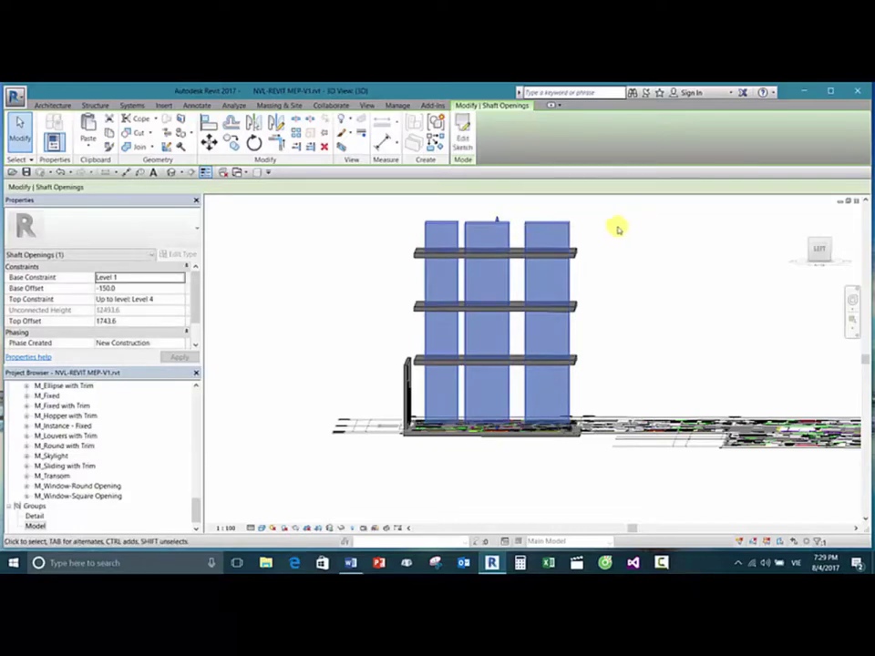
# Step: Set the shaft openings' Top Offset to 0 so their tops meet Level 4
pyautogui.click(108, 320)
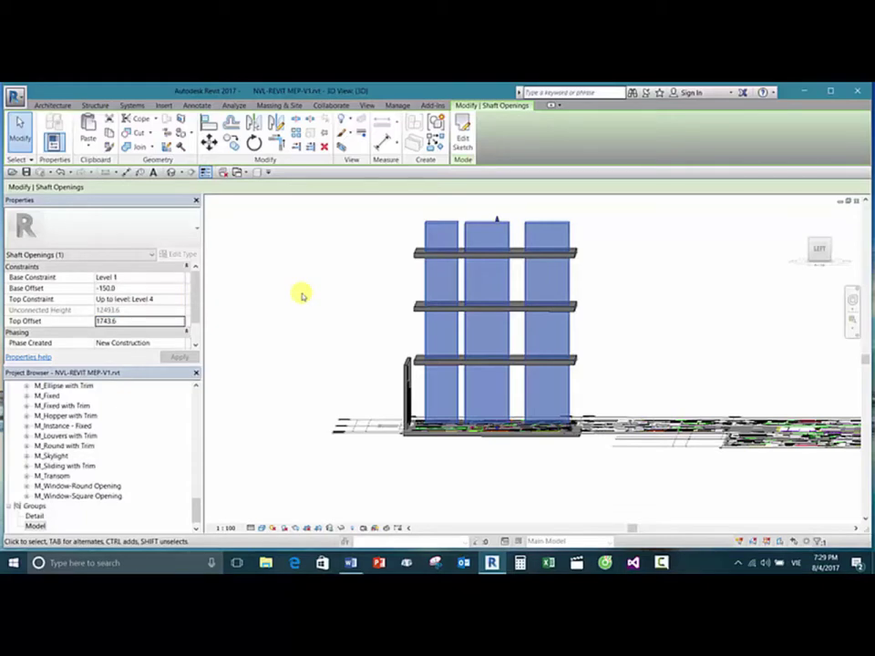
pyautogui.doubleClick(141, 321)
pyautogui.write('0')
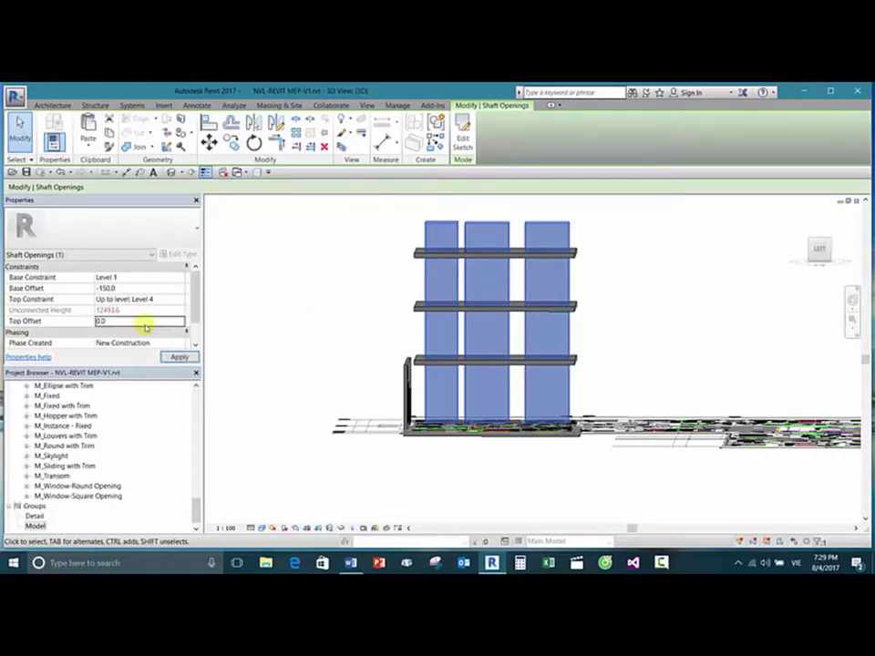
pyautogui.click(179, 355)
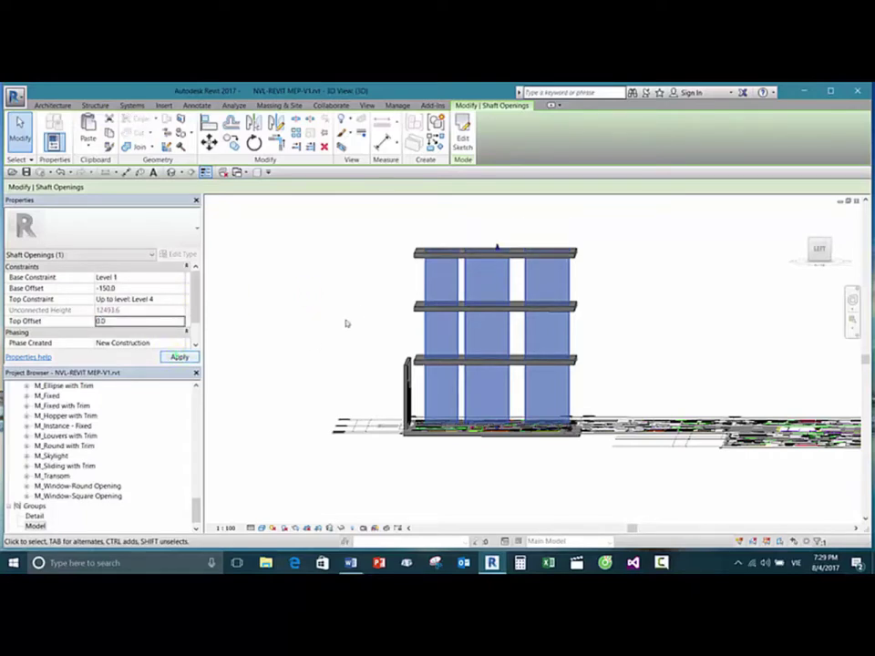
pyautogui.click(360, 264)
pyautogui.scroll(4, 480, 246)
pyautogui.keyDown('shift'); pyautogui.moveTo(480, 246); pyautogui.dragTo(371, 313, button='middle'); pyautogui.keyUp('shift')
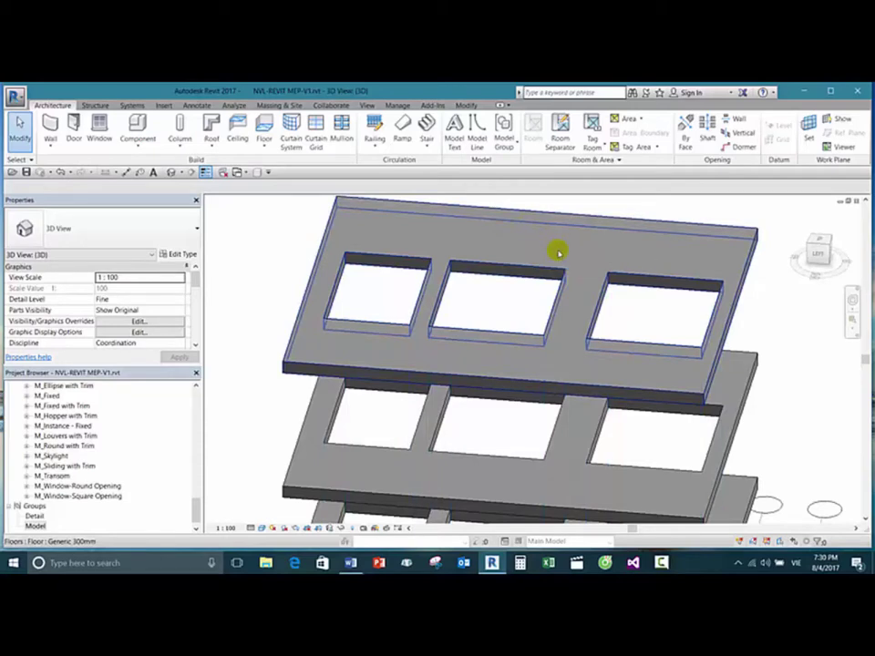
pyautogui.click(811, 252)
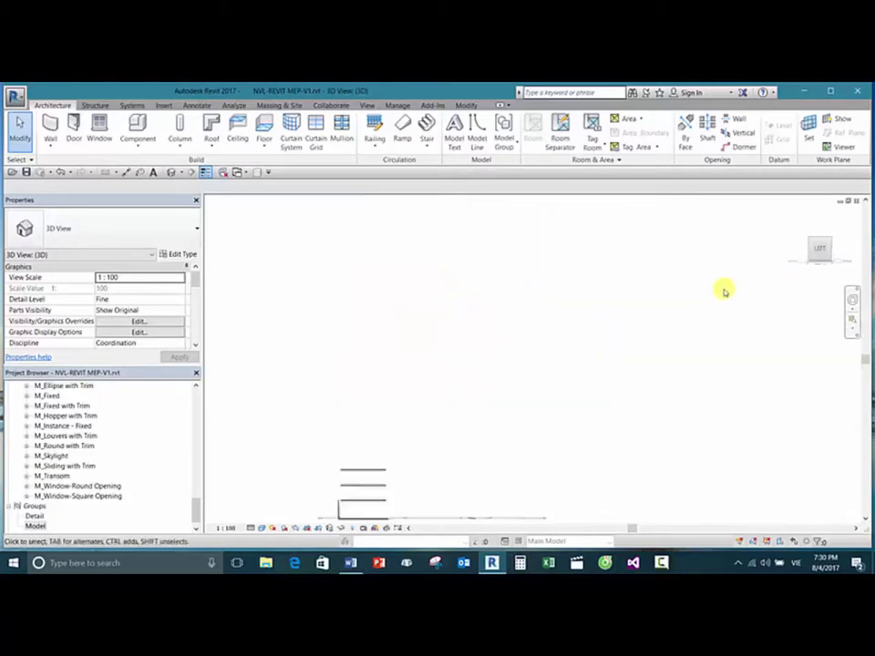
pyautogui.scroll(6, 515, 306)
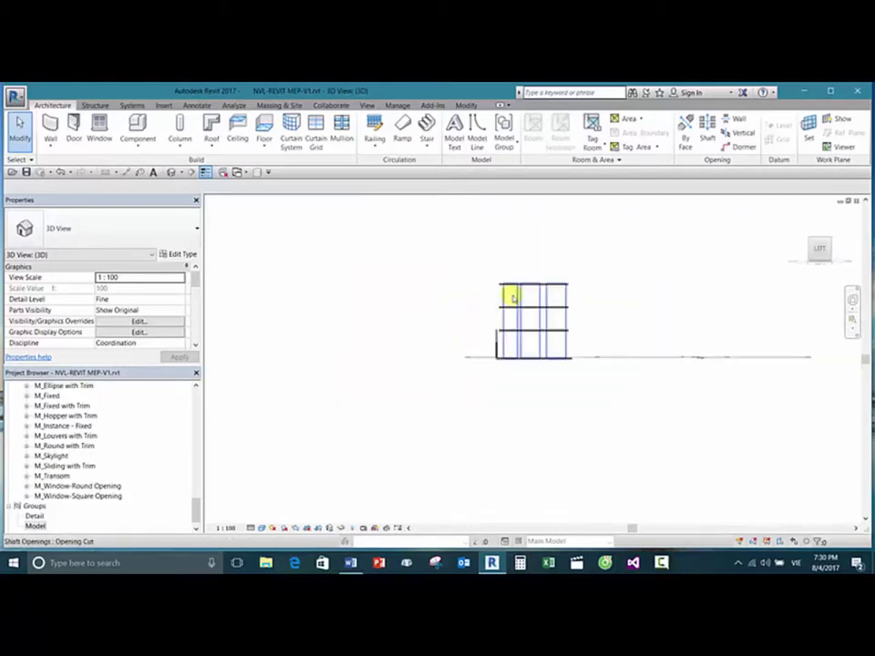
pyautogui.scroll(3, 597, 266)
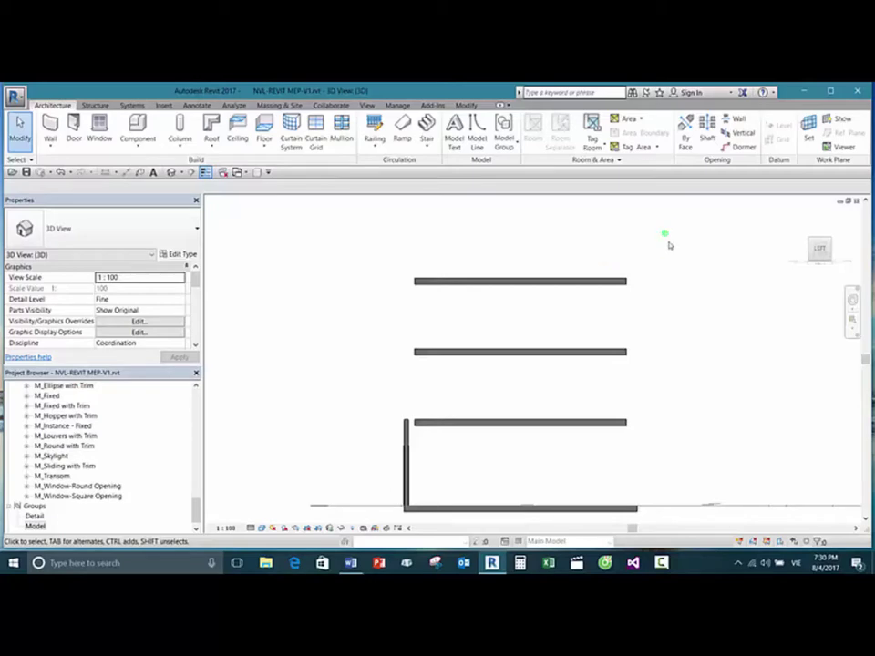
pyautogui.moveTo(678, 248)
pyautogui.keyDown('shift'); pyautogui.mouseDown(button='middle')
pyautogui.moveTo(680, 279)
pyautogui.moveTo(684, 238)
pyautogui.moveTo(678, 268)
pyautogui.mouseUp(button='middle'); pyautogui.keyUp('shift')
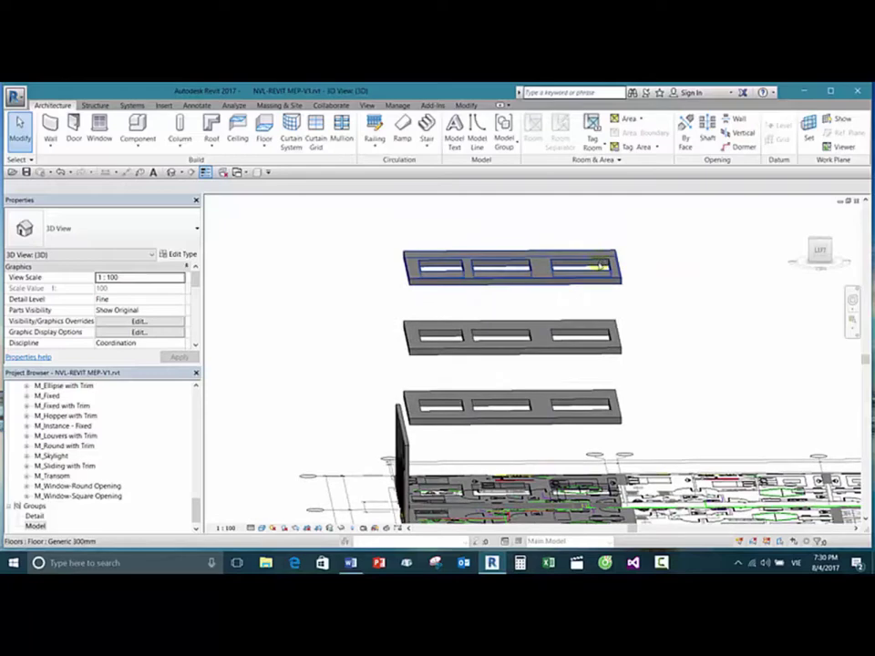
# Step: From the left elevation, raise the shaft openings' tops above the top slab to a 644.1 offset
pyautogui.click(605, 264)
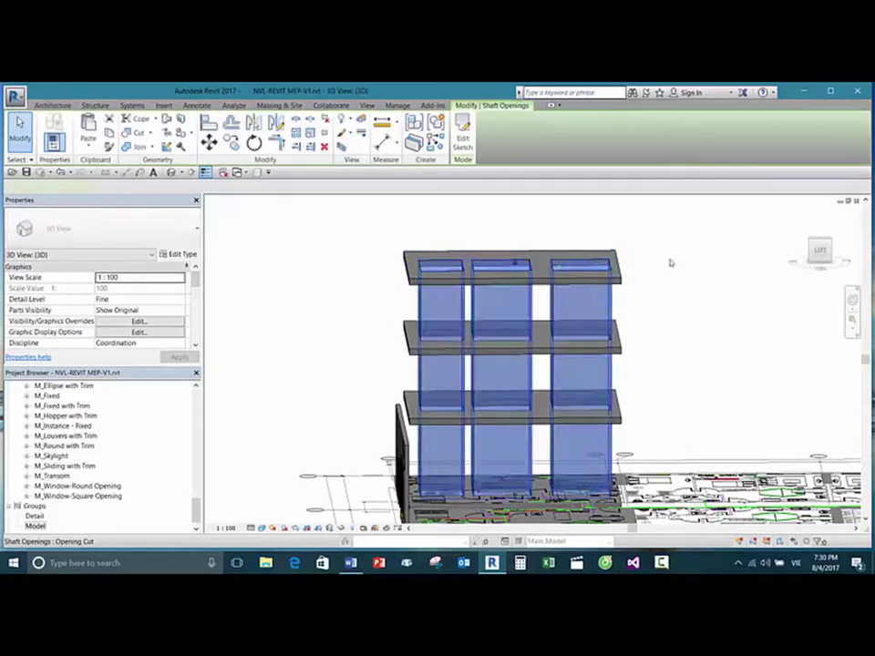
pyautogui.click(817, 250)
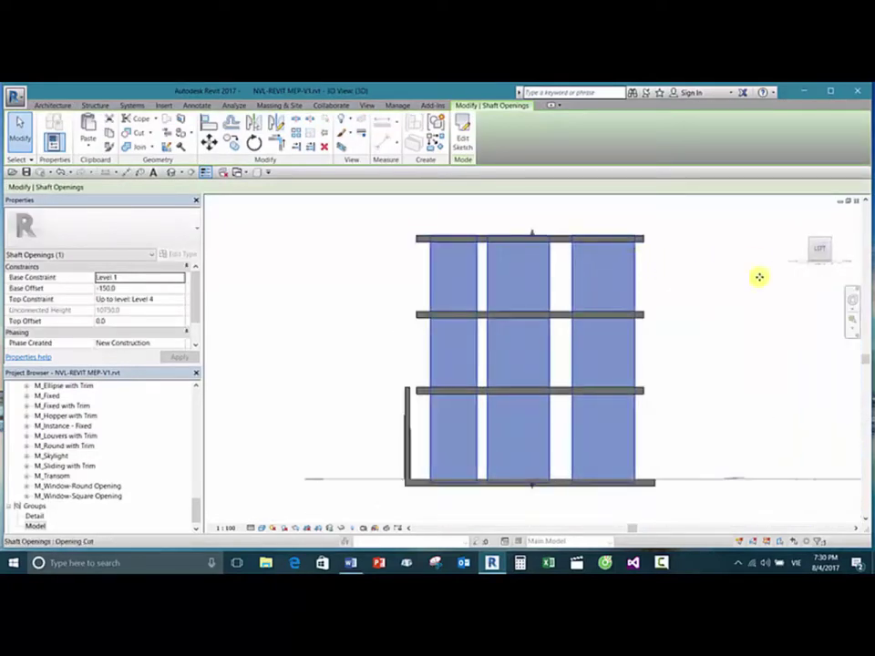
pyautogui.moveTo(757, 276); pyautogui.dragTo(751, 342, button='middle')
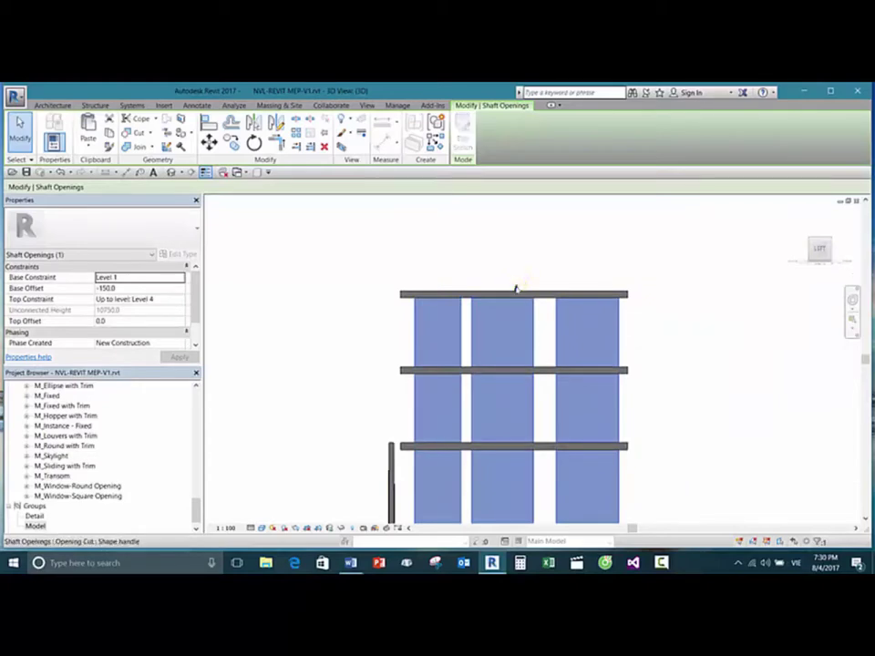
pyautogui.moveTo(515, 288); pyautogui.dragTo(517, 273)
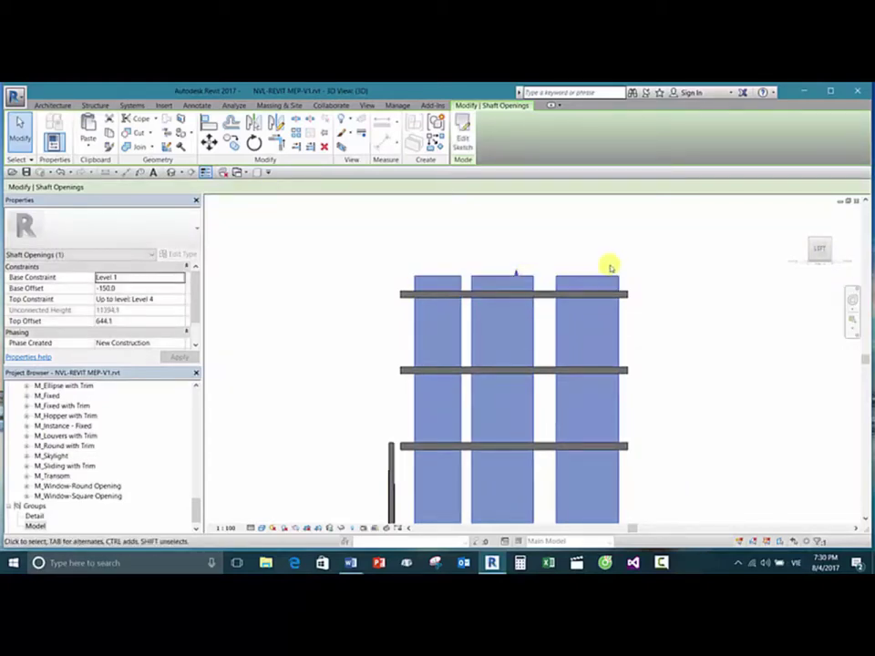
pyautogui.keyDown('shift'); pyautogui.moveTo(728, 286); pyautogui.dragTo(659, 273, button='middle'); pyautogui.keyUp('shift')
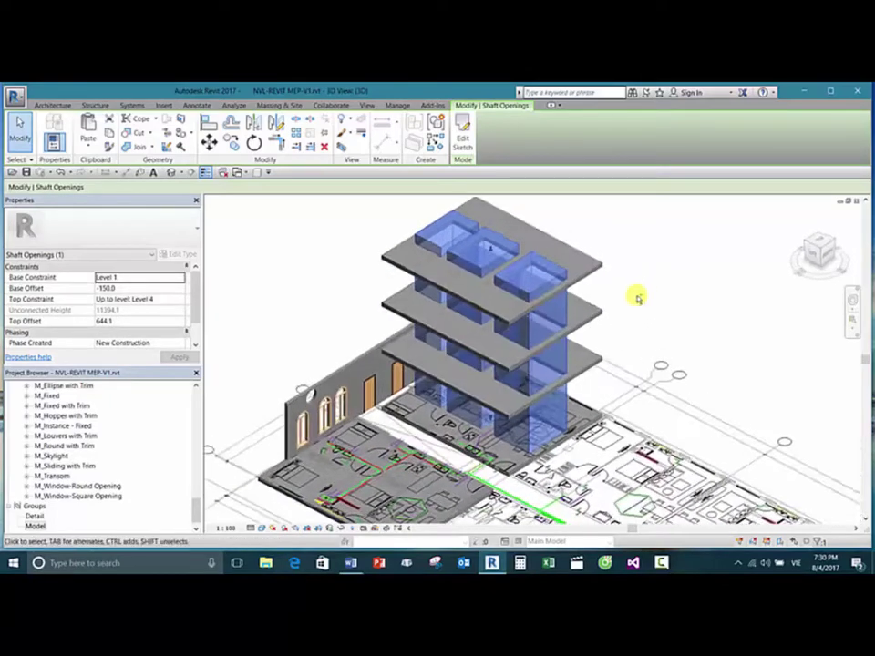
# Step: Deselect the shafts and orbit to view three stacked slabs above the imported plans
pyautogui.click(647, 248)
pyautogui.keyDown('shift'); pyautogui.moveTo(648, 248); pyautogui.dragTo(648, 290, button='middle'); pyautogui.keyUp('shift')
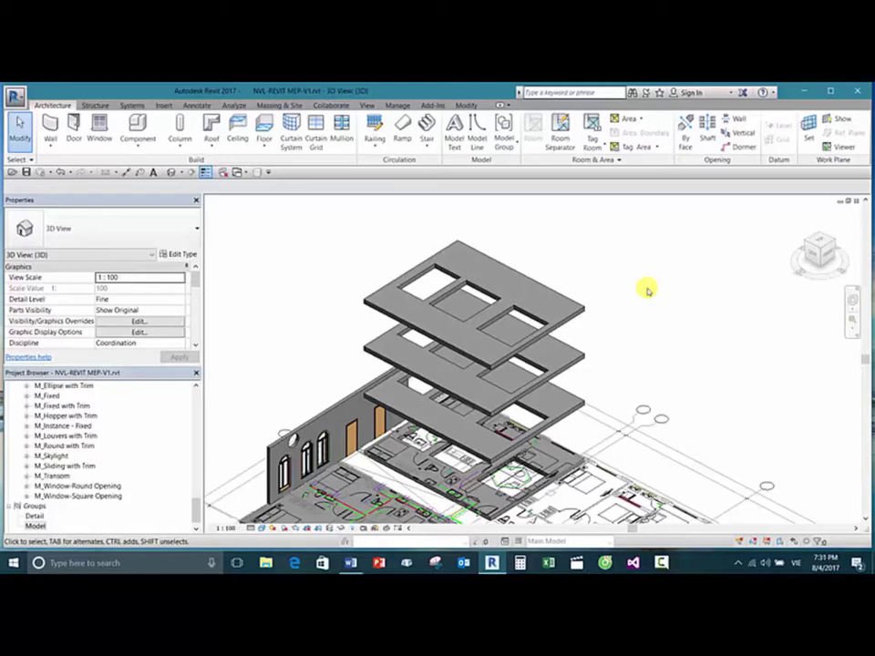
pyautogui.scroll(-3, 738, 328)
pyautogui.keyDown('shift'); pyautogui.moveTo(726, 333); pyautogui.dragTo(714, 266, button='middle'); pyautogui.keyUp('shift')
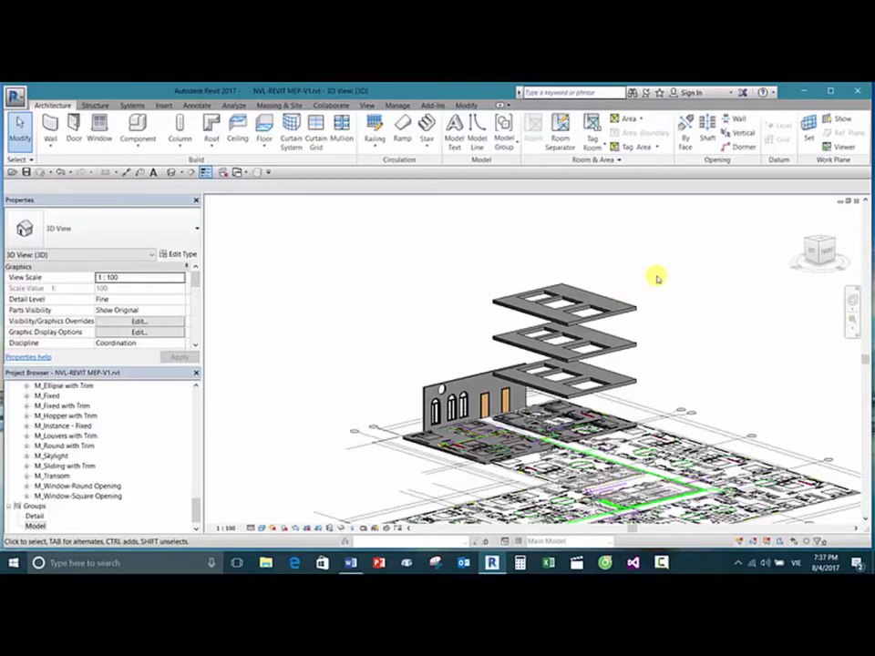
pyautogui.scroll(-2, 644, 256)
pyautogui.scroll(1, 685, 289)
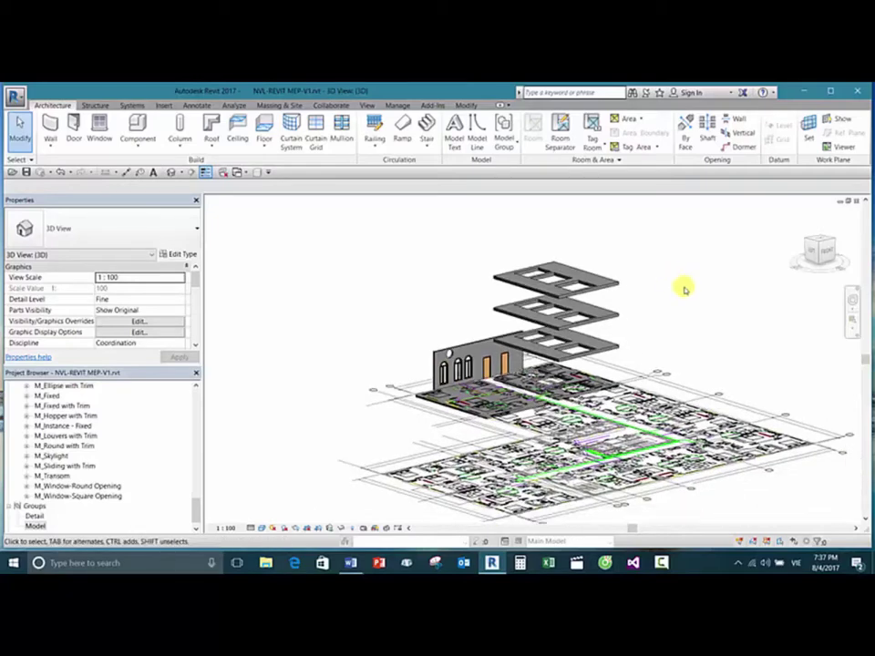
pyautogui.moveTo(685, 289); pyautogui.dragTo(654, 262, button='middle')
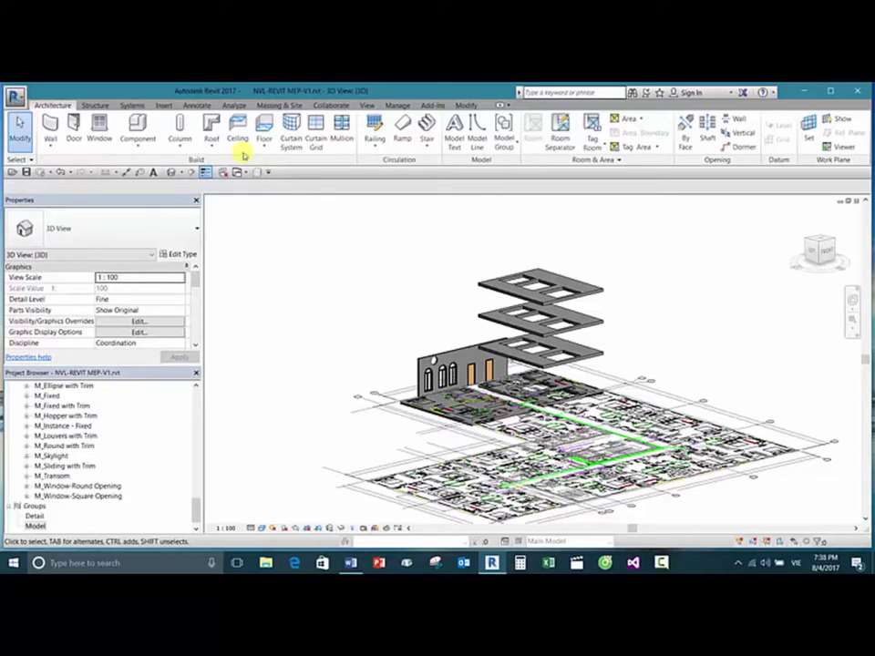
# Step: Browse the Manage, Add-Ins and Modify ribbon tabs
pyautogui.click(398, 105)
pyautogui.click(430, 106)
pyautogui.click(466, 105)
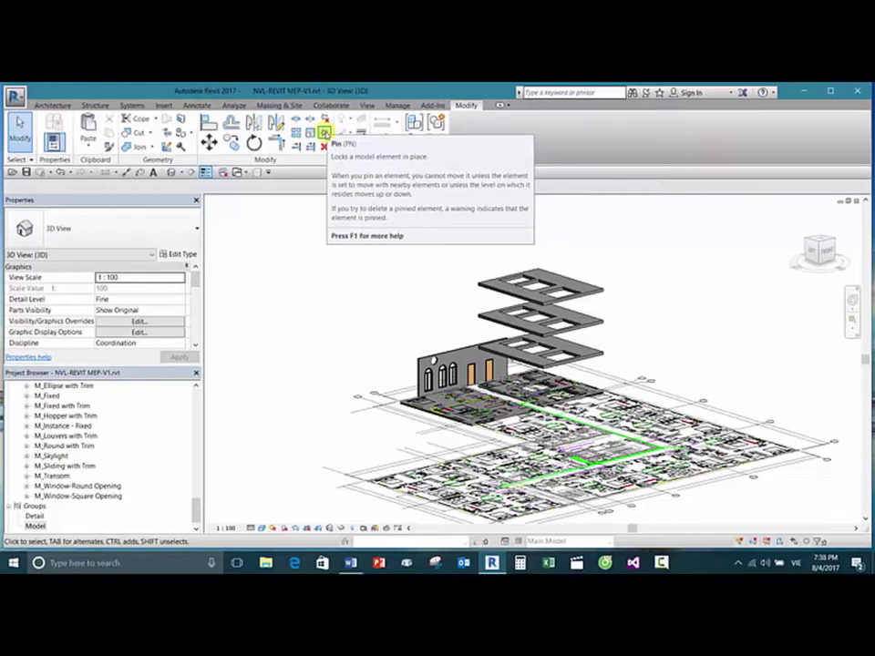
# Step: Deselect the top slab, adjust the view, and select the imported Icon-P-6F.dwg plan
pyautogui.click(486, 293)
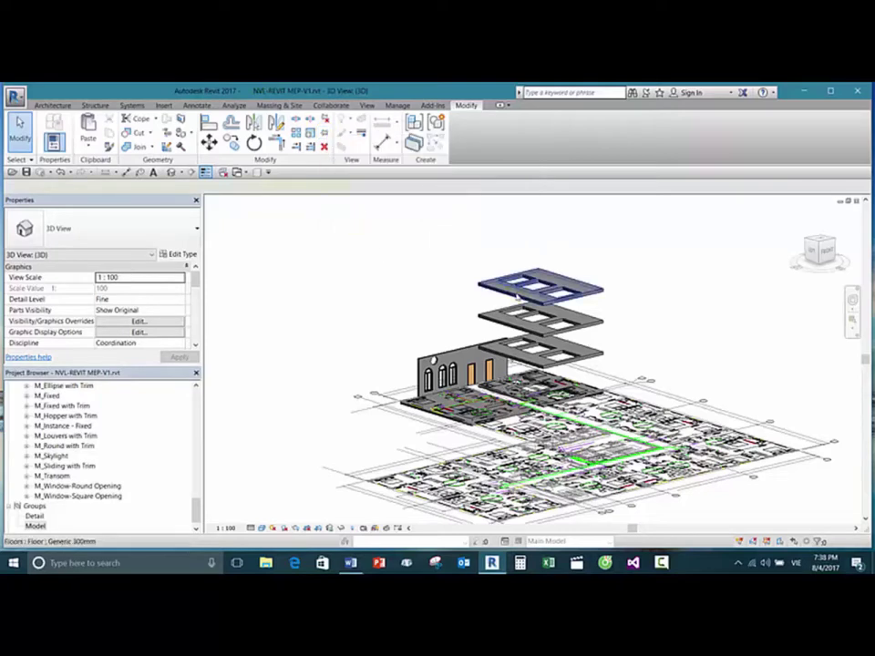
pyautogui.click(429, 248)
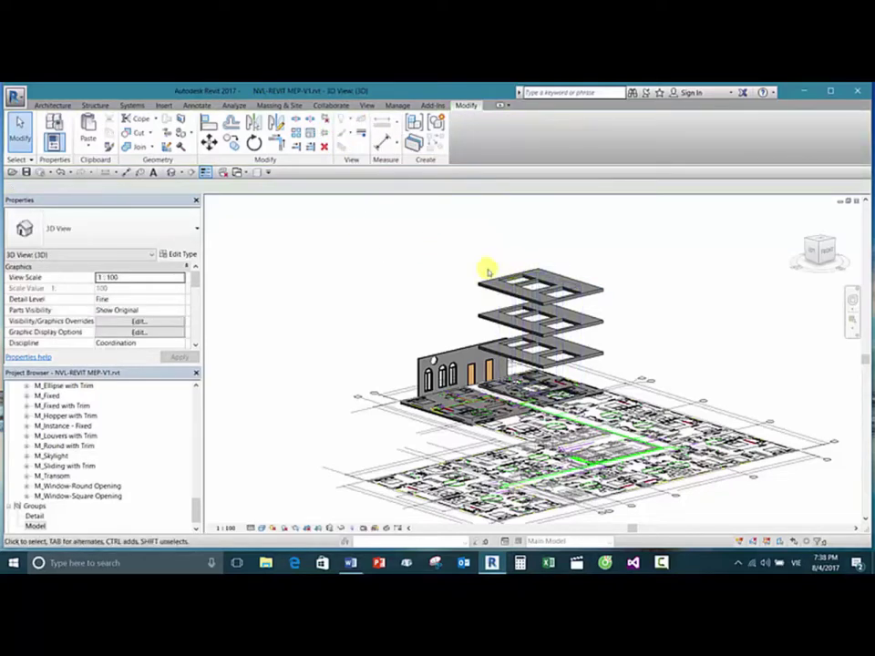
pyautogui.click(406, 249)
pyautogui.scroll(-4, 689, 322)
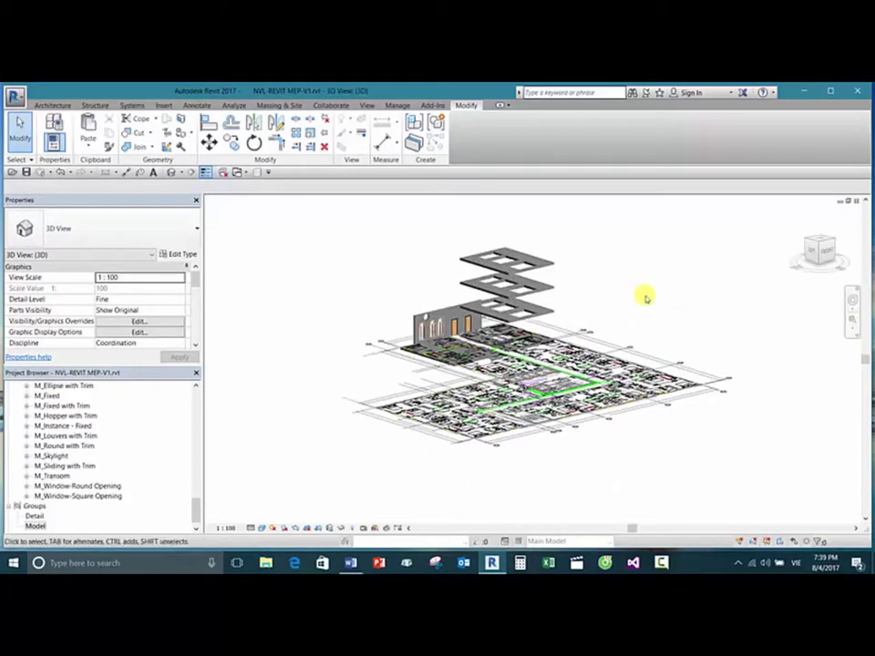
pyautogui.moveTo(634, 291); pyautogui.dragTo(680, 313, button='middle')
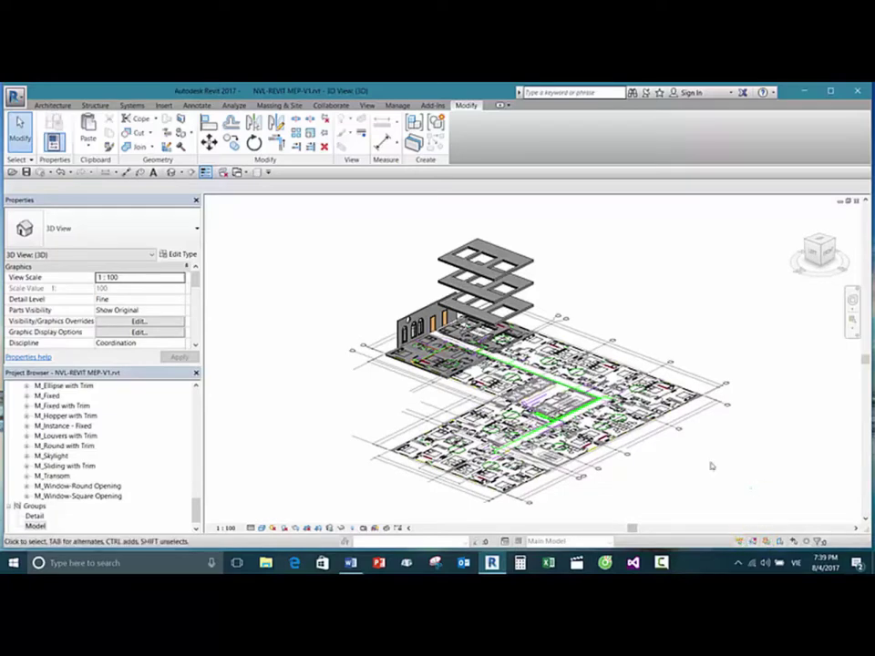
pyautogui.click(698, 422)
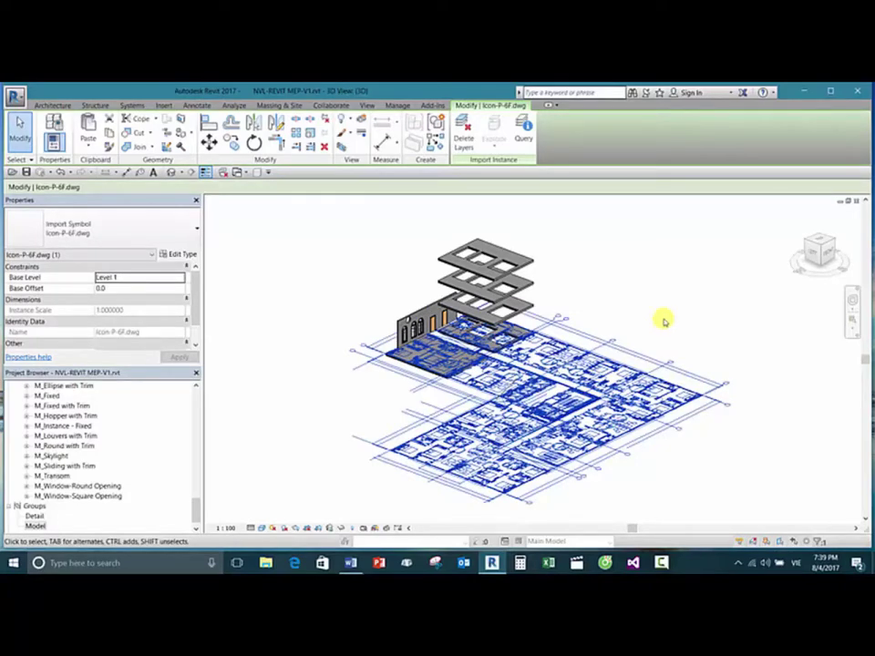
pyautogui.scroll(-5, 665, 314)
pyautogui.scroll(5, 550, 300)
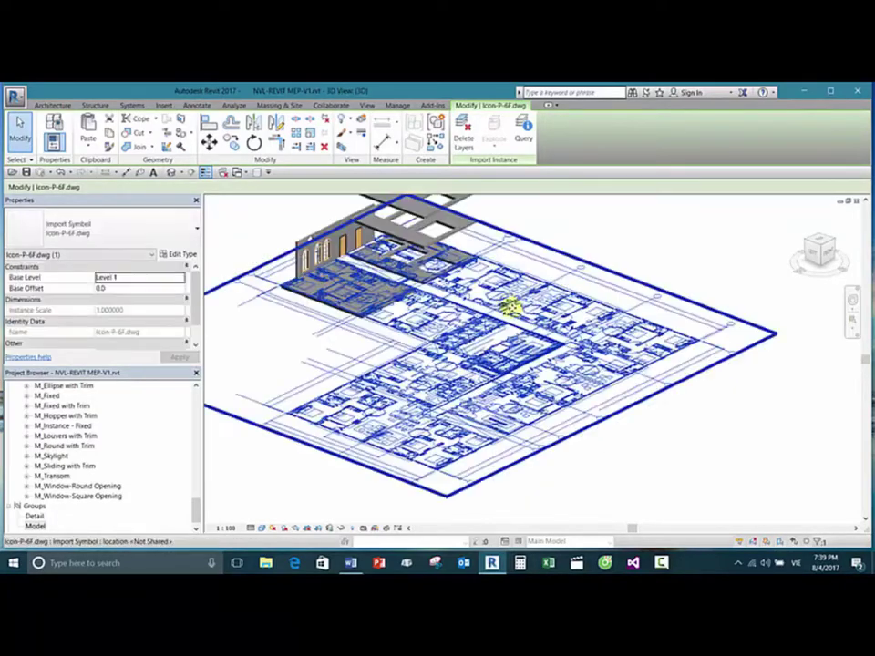
pyautogui.keyDown('shift'); pyautogui.moveTo(527, 337); pyautogui.dragTo(590, 253, button='middle'); pyautogui.keyUp('shift')
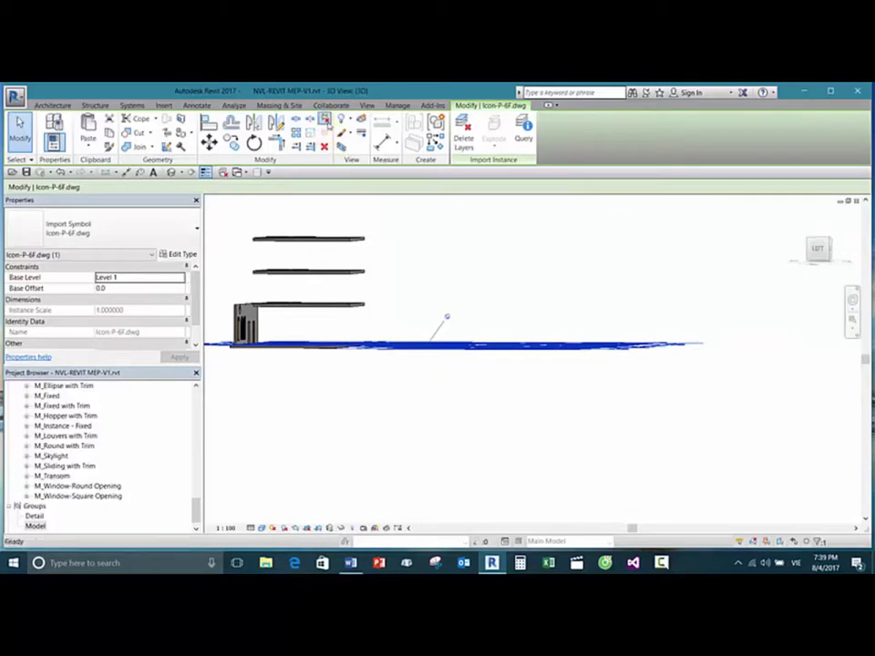
pyautogui.click(538, 255)
pyautogui.click(504, 344)
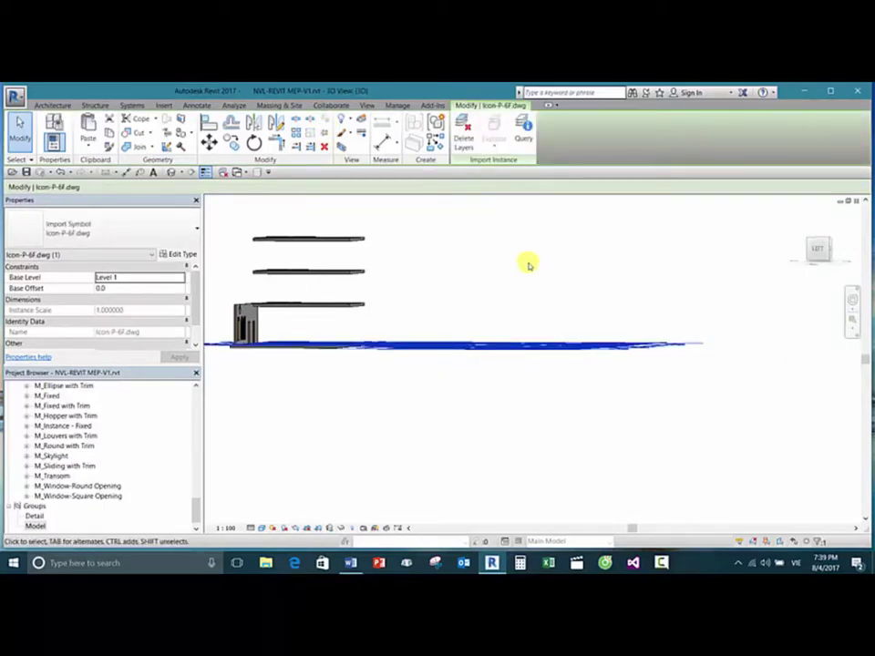
pyautogui.click(582, 276)
pyautogui.scroll(-3, 583, 287)
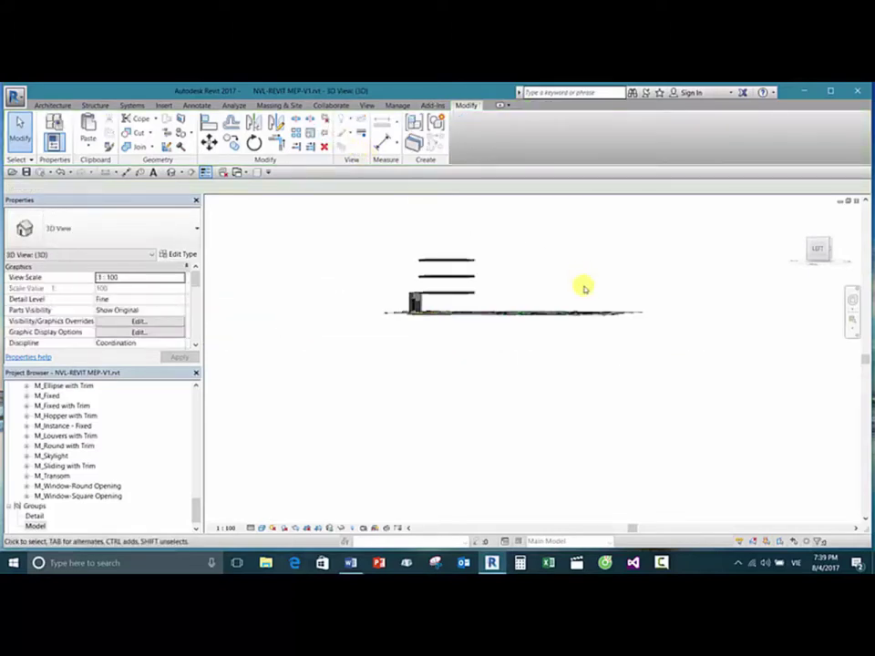
pyautogui.keyDown('shift'); pyautogui.moveTo(597, 292); pyautogui.dragTo(520, 407, button='middle'); pyautogui.keyUp('shift')
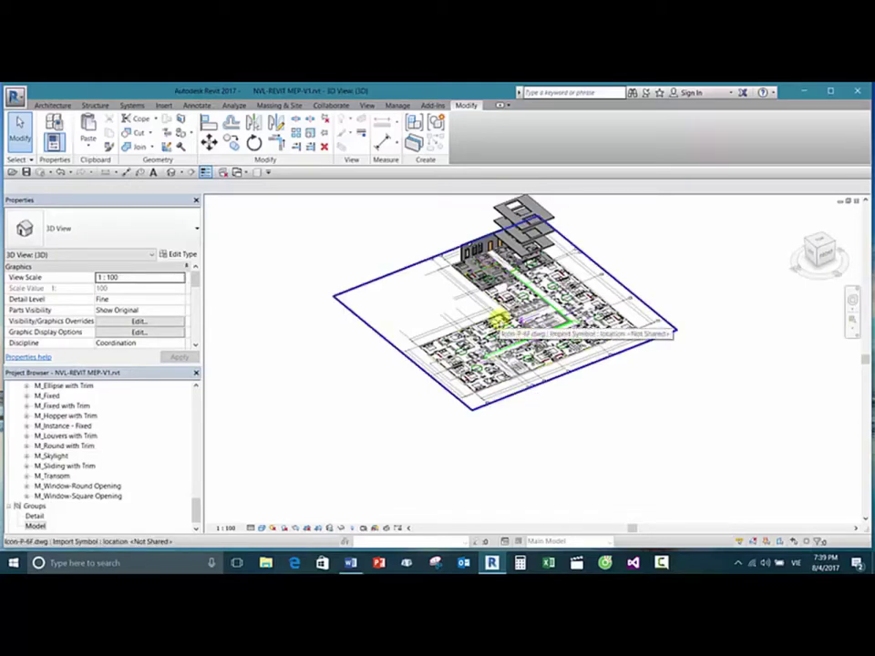
pyautogui.scroll(-2, 437, 299)
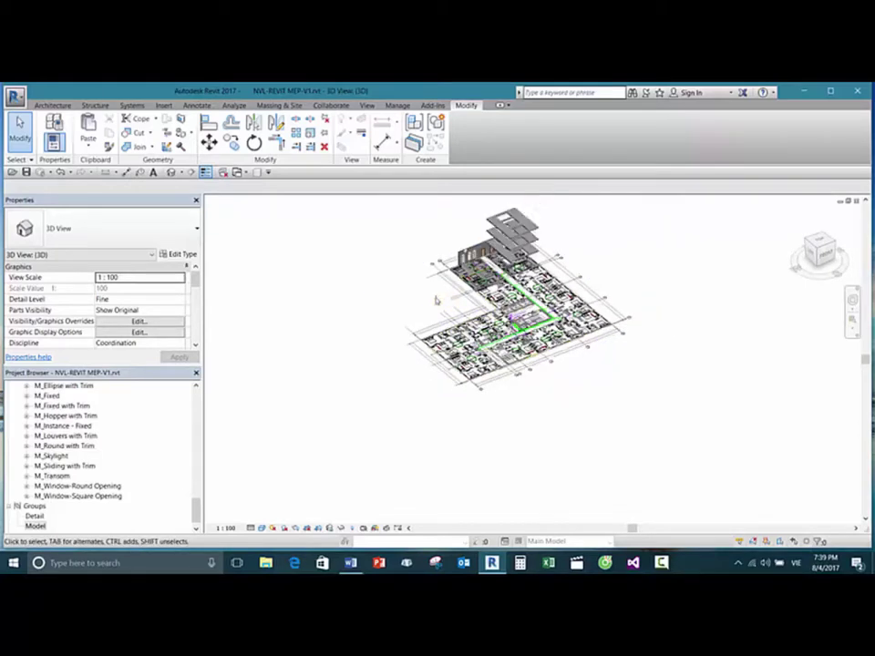
pyautogui.scroll(-1, 437, 299)
# Step: Drag the topmost floor slab up-left, away from the building
pyautogui.click(492, 231)
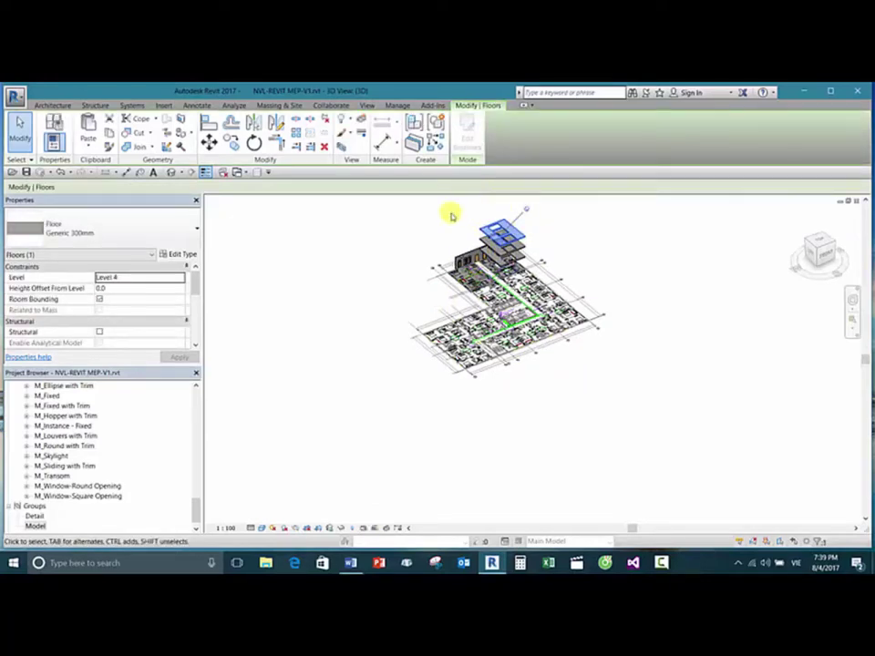
pyautogui.scroll(2, 478, 231)
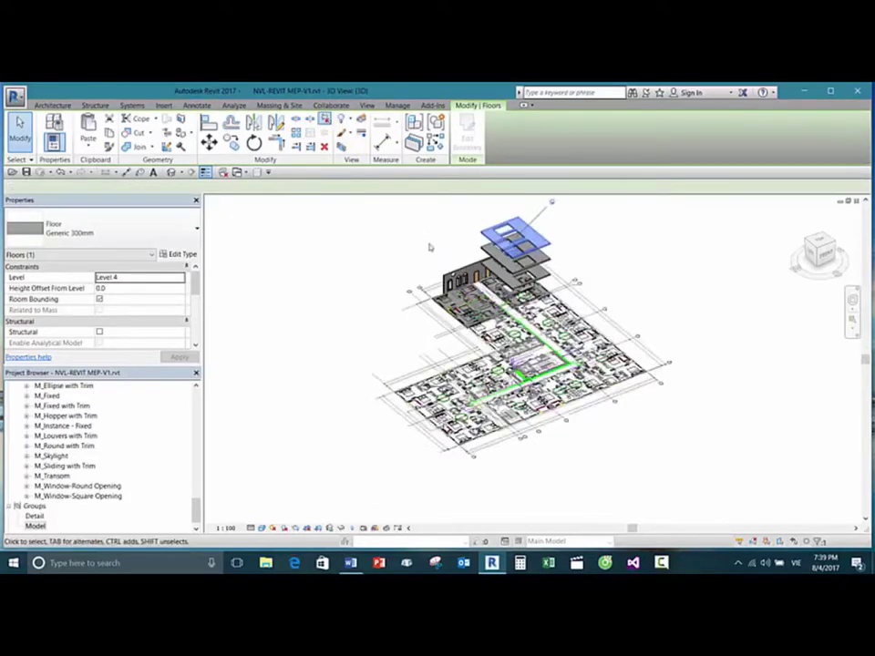
pyautogui.press('Escape')
pyautogui.click(486, 235)
pyautogui.moveTo(486, 235); pyautogui.dragTo(395, 233)
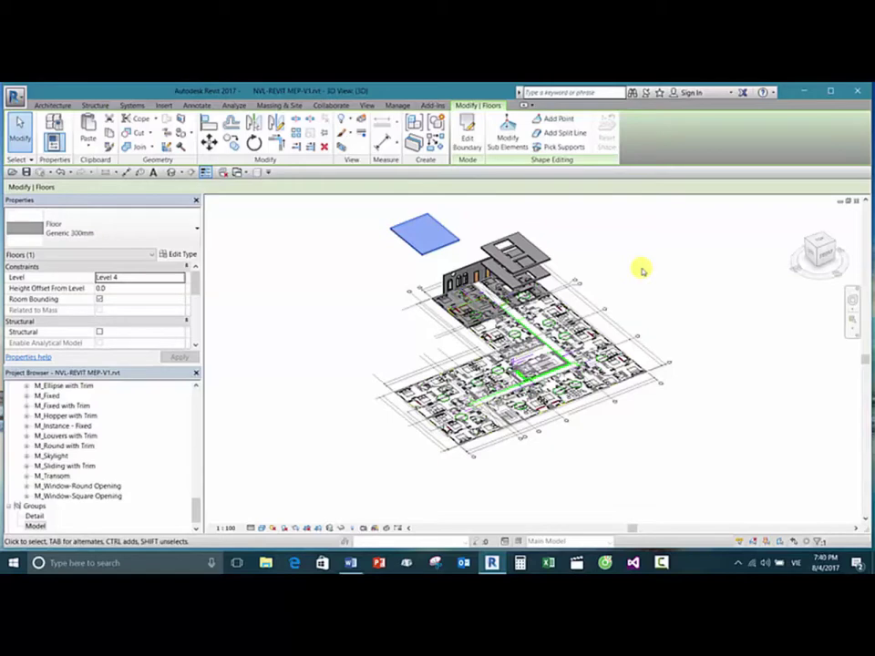
pyautogui.click(646, 266)
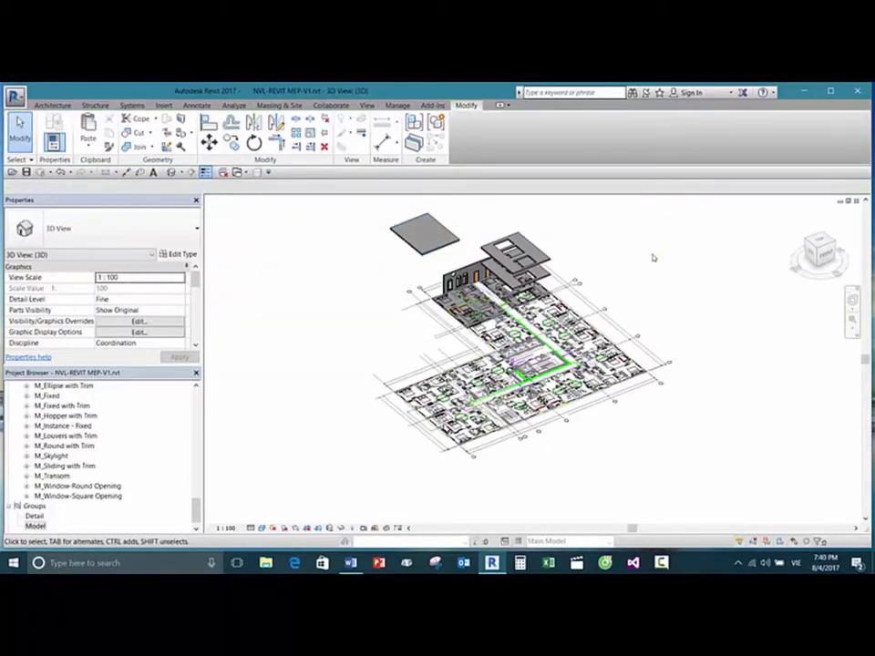
# Step: Reselect and check the moved Level 4 slab, then orbit the 3D view
pyautogui.click(451, 246)
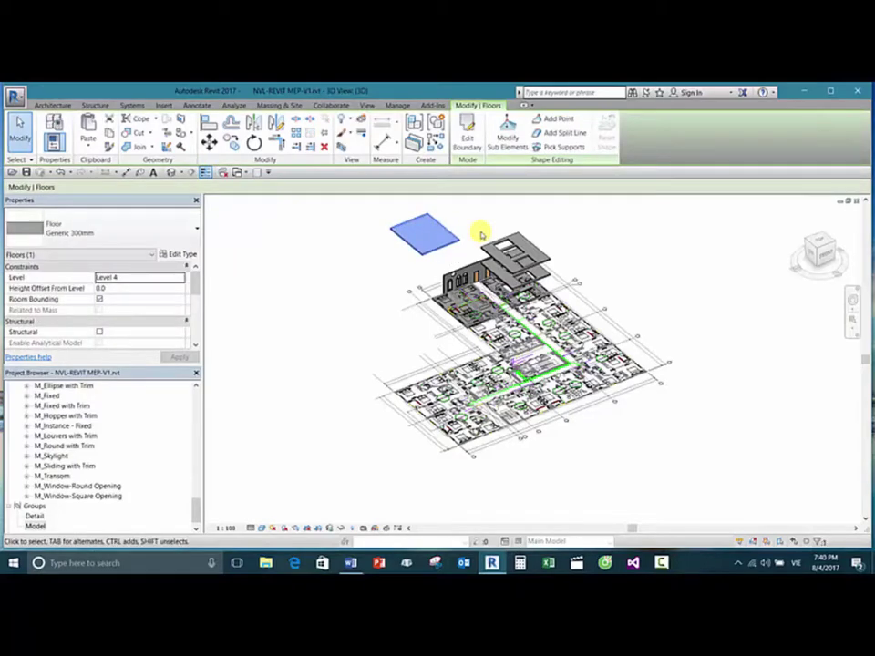
pyautogui.scroll(2, 480, 235)
pyautogui.click(478, 229)
pyautogui.moveTo(461, 243); pyautogui.dragTo(453, 273, button='middle')
pyautogui.click(388, 260)
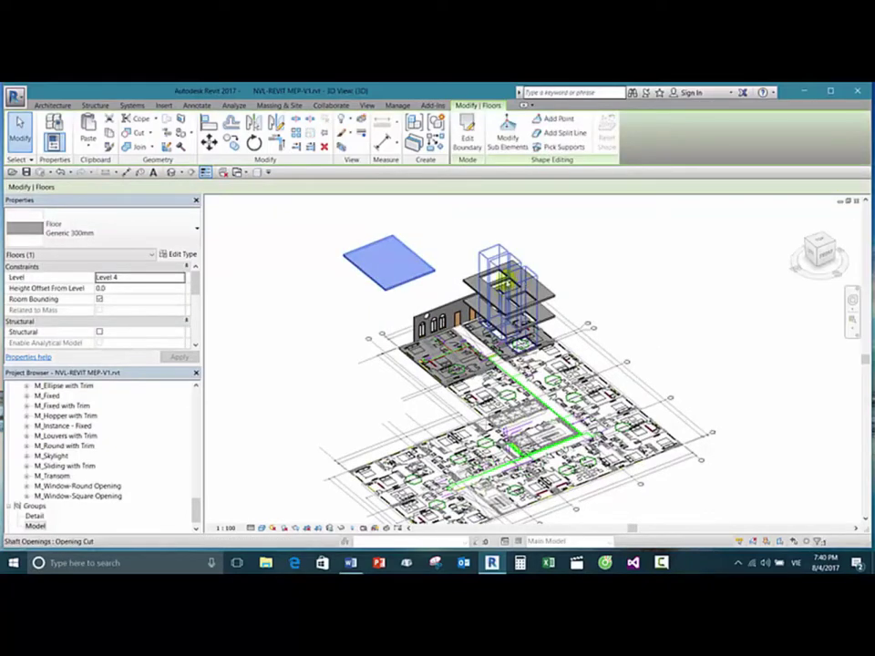
pyautogui.click(335, 291)
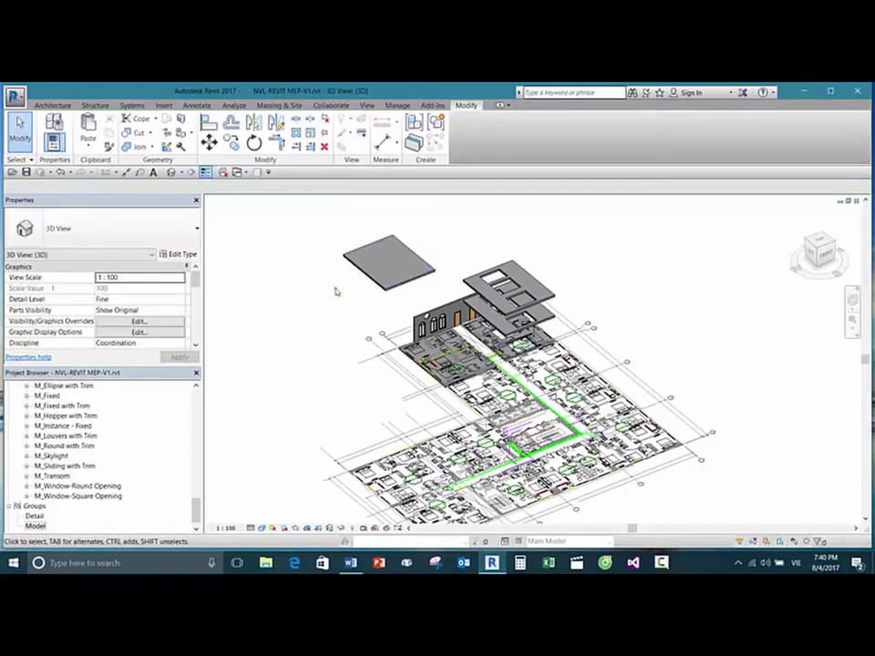
pyautogui.click(336, 291)
pyautogui.moveTo(309, 286)
pyautogui.keyDown('shift'); pyautogui.mouseDown(button='middle')
pyautogui.moveTo(323, 283)
pyautogui.moveTo(326, 294)
pyautogui.moveTo(310, 274)
pyautogui.mouseUp(button='middle'); pyautogui.keyUp('shift')
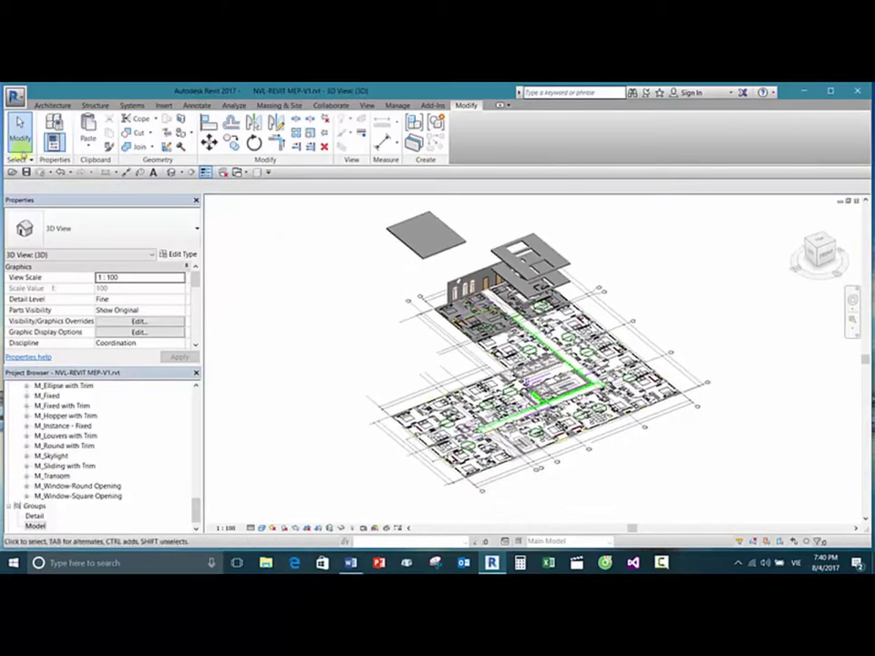
pyautogui.click(15, 95)
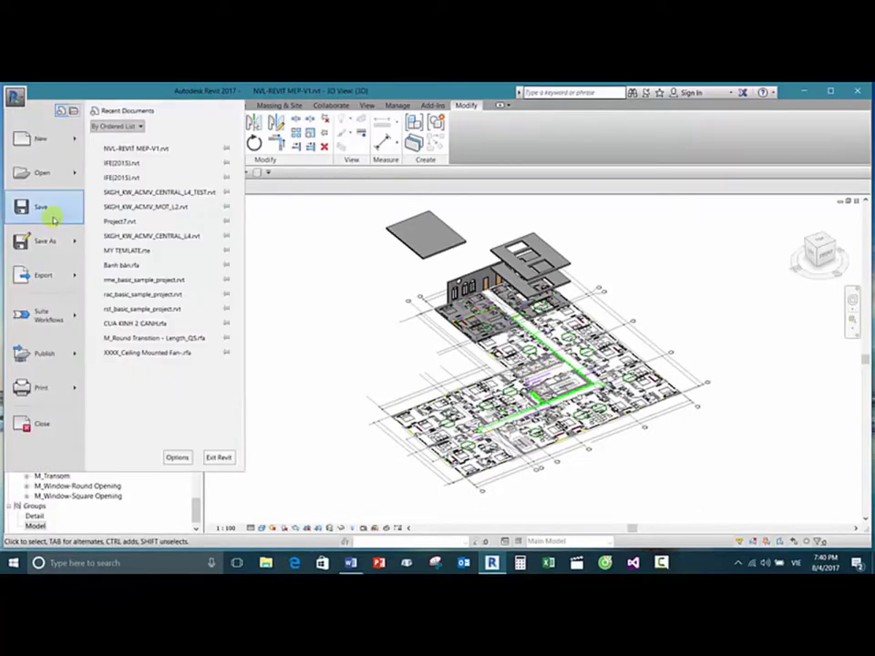
pyautogui.click(177, 456)
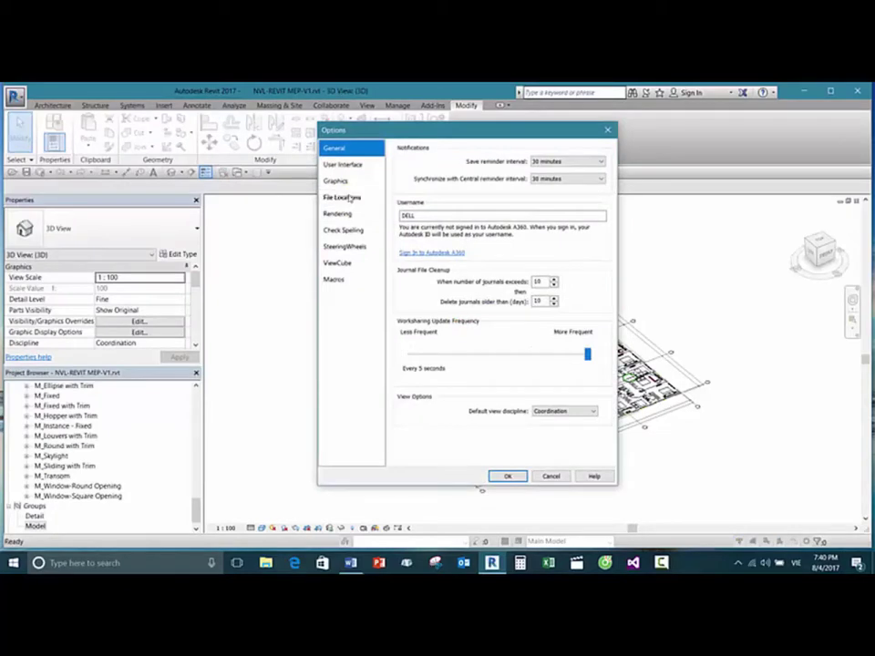
pyautogui.click(345, 197)
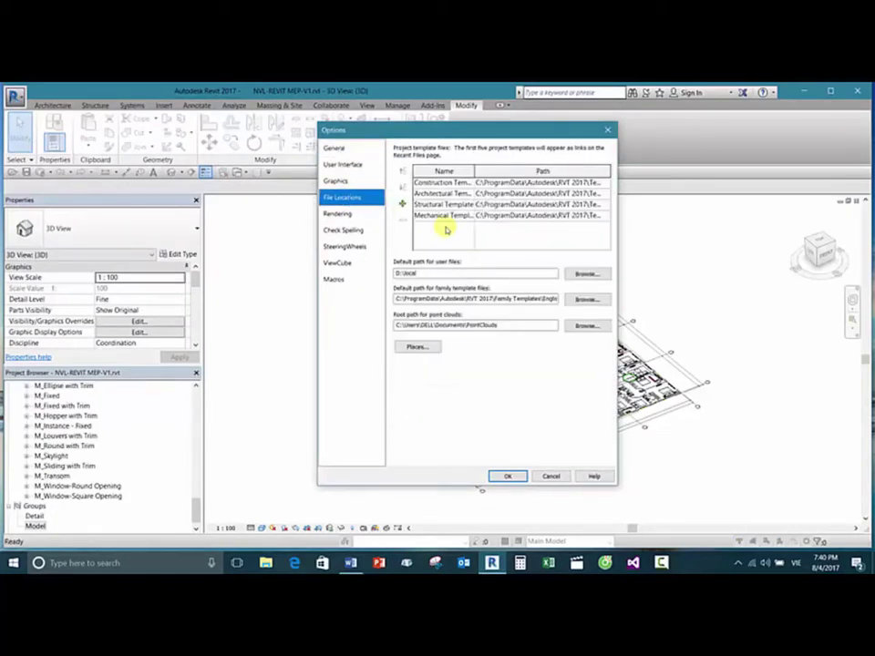
pyautogui.click(560, 217)
pyautogui.click(608, 216)
pyautogui.click(607, 216)
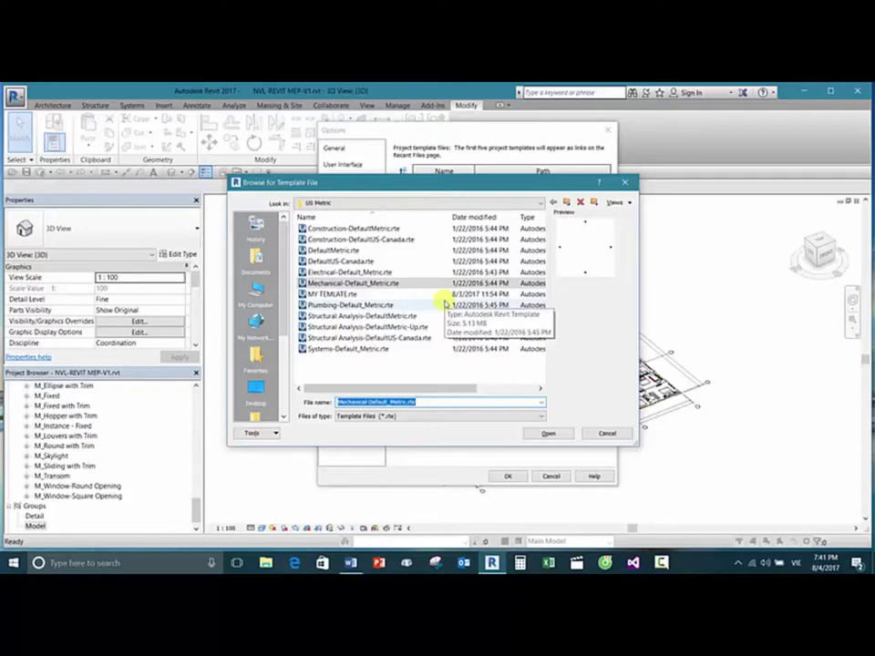
pyautogui.press('Return')
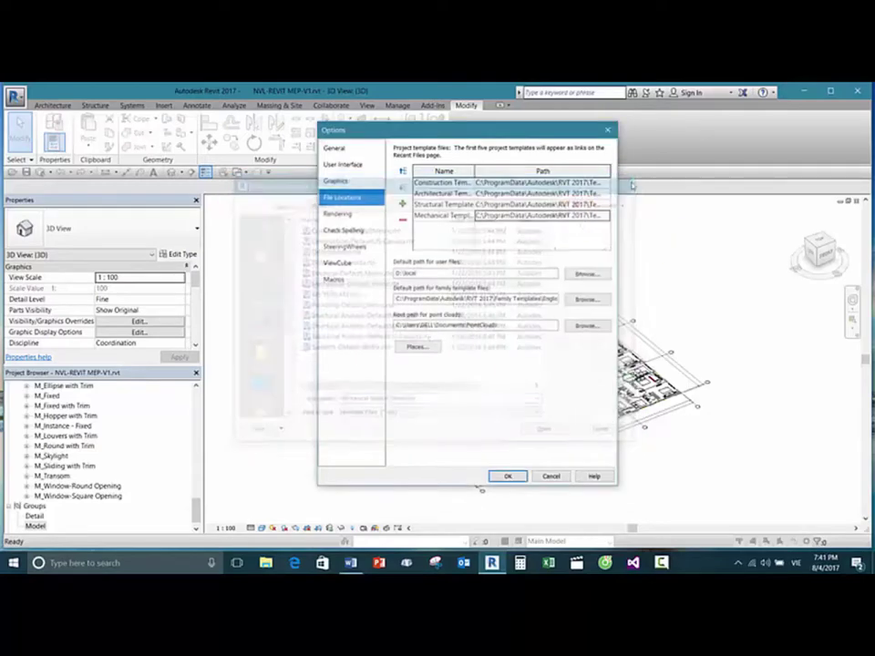
pyautogui.click(609, 131)
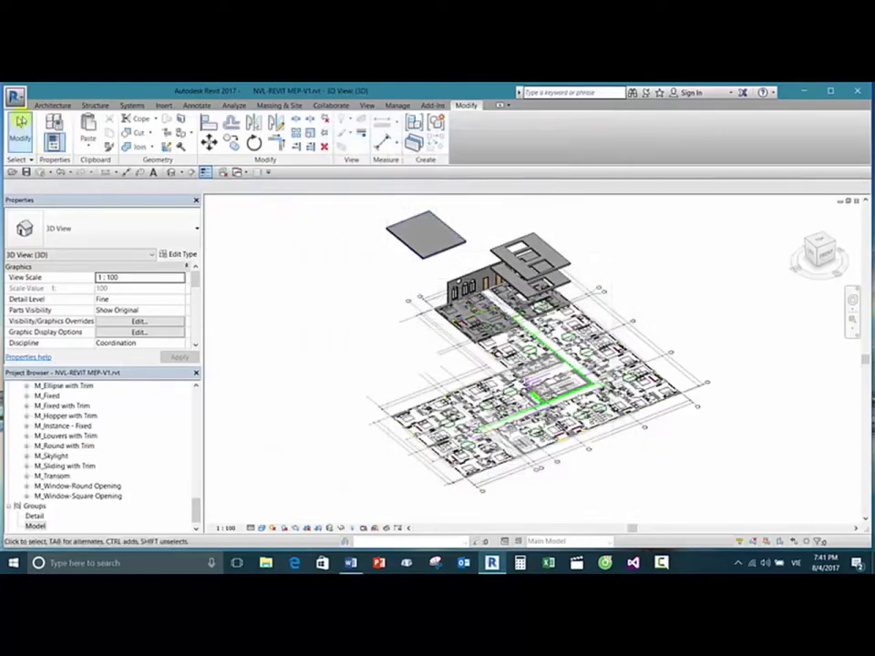
# Step: Open the Options dialog on its File Locations page
pyautogui.click(16, 94)
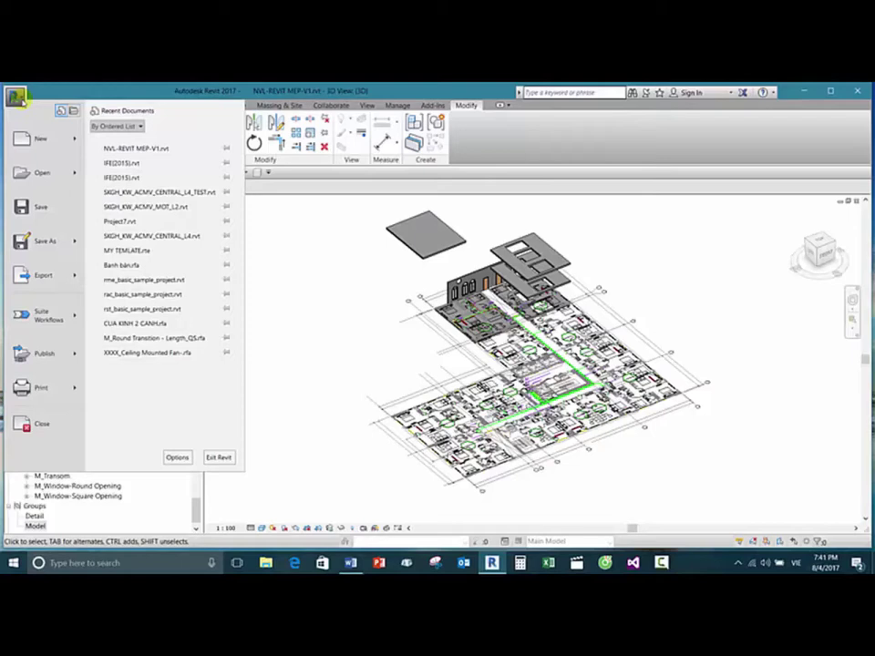
pyautogui.click(177, 458)
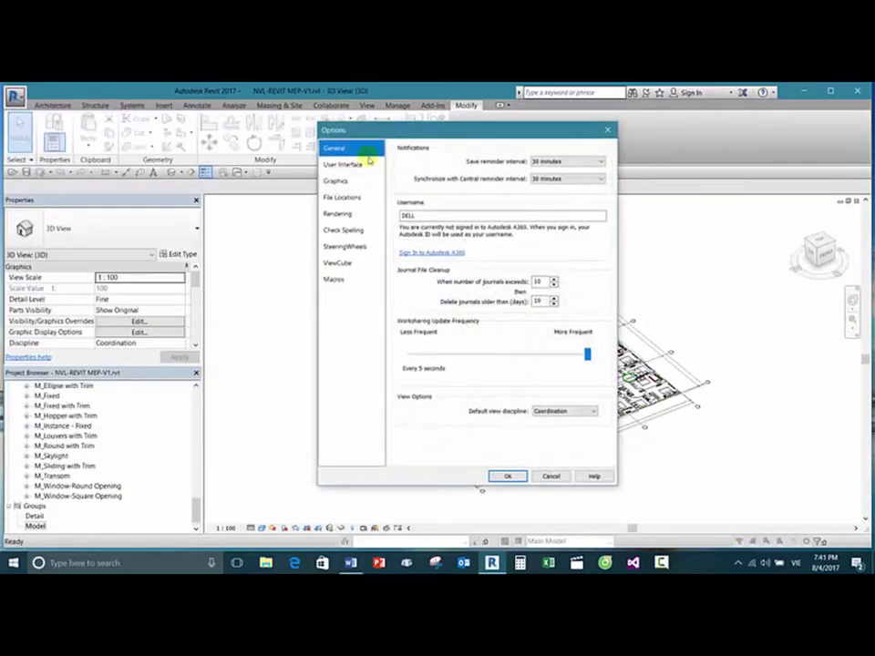
pyautogui.moveTo(408, 140); pyautogui.dragTo(276, 115)
pyautogui.click(204, 172)
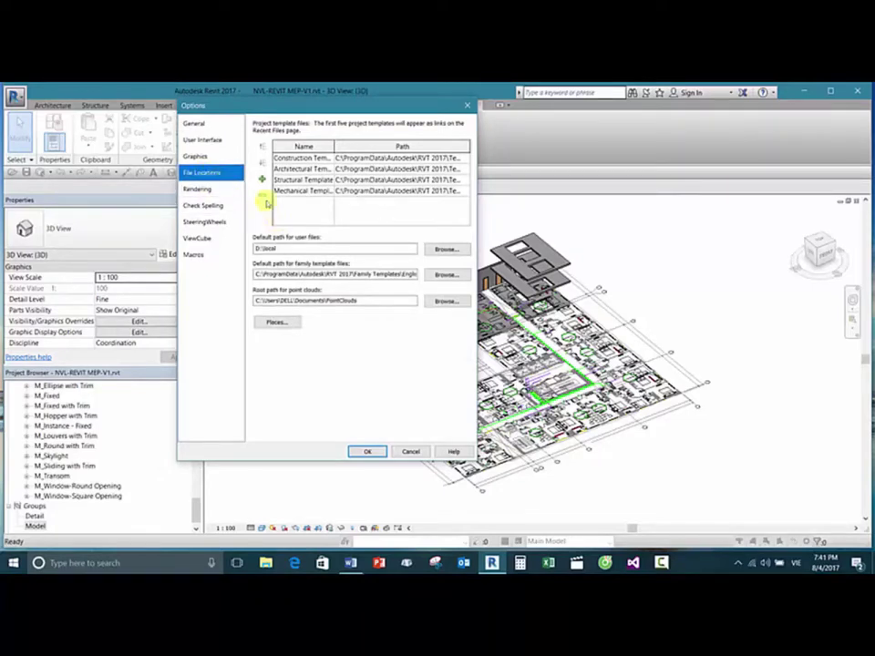
# Step: Add Electrical-Default_Metric.rte as a project template, then remove that entry again
pyautogui.click(459, 190)
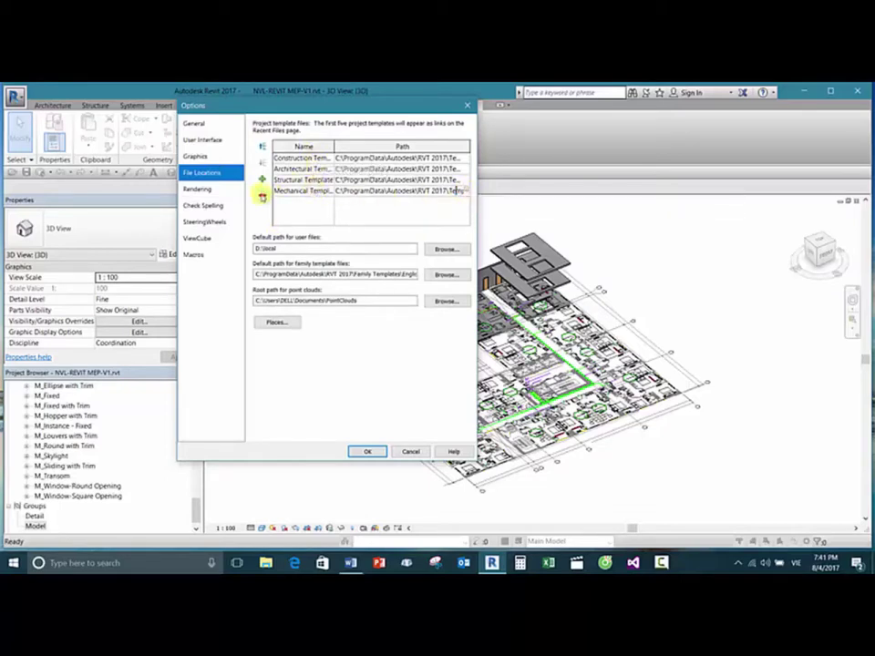
pyautogui.click(262, 181)
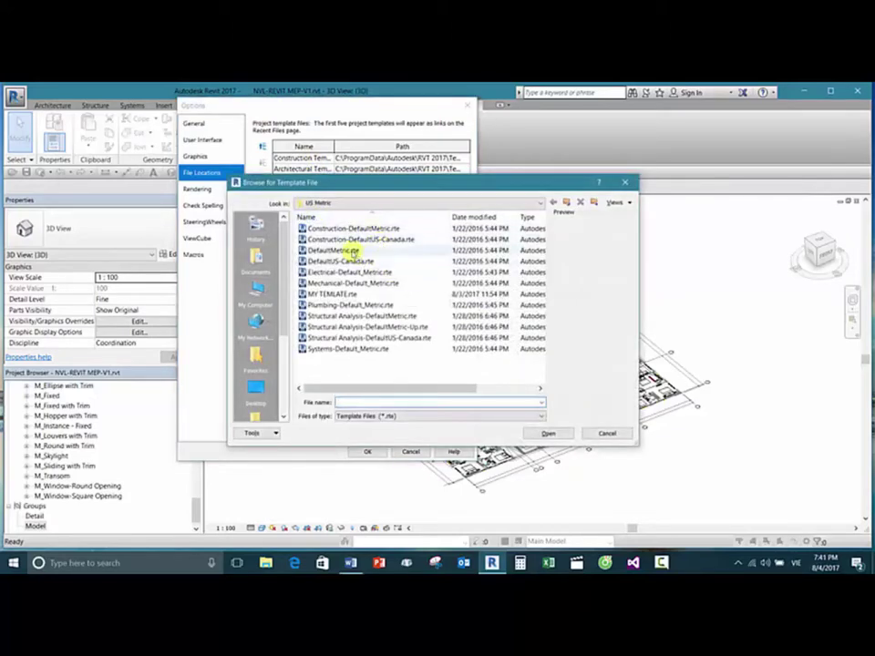
pyautogui.click(340, 276)
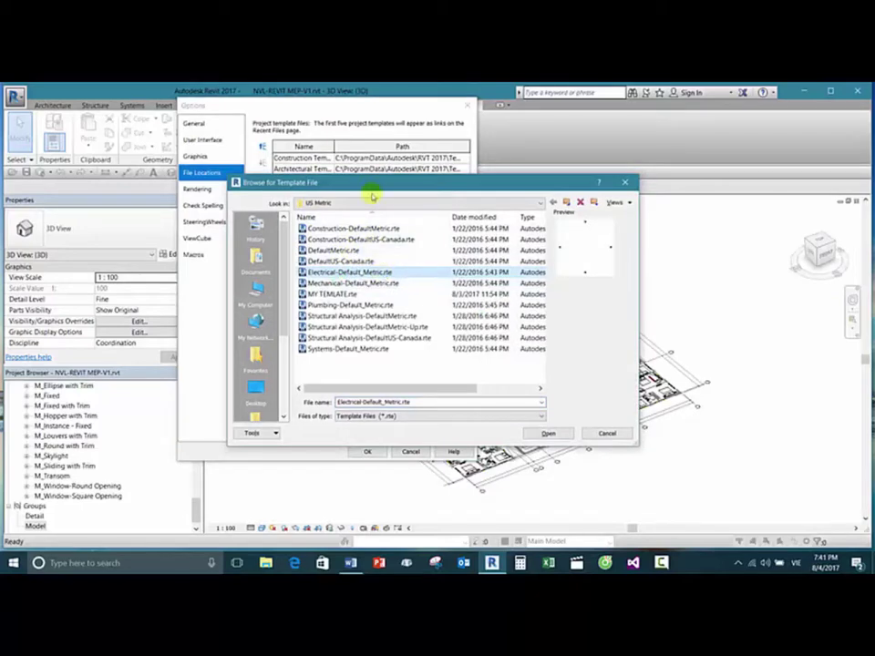
pyautogui.moveTo(383, 186); pyautogui.dragTo(407, 196)
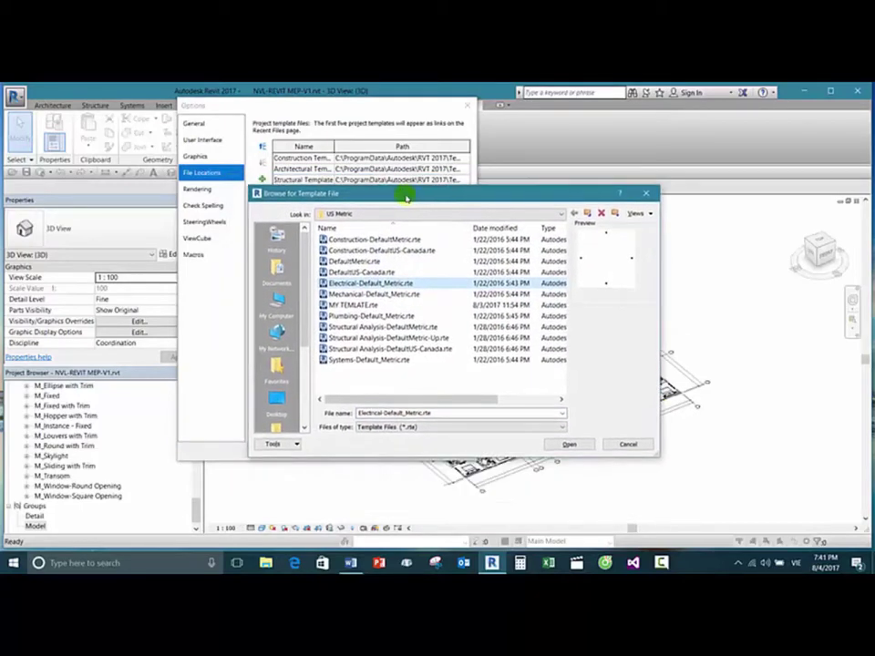
pyautogui.click(569, 443)
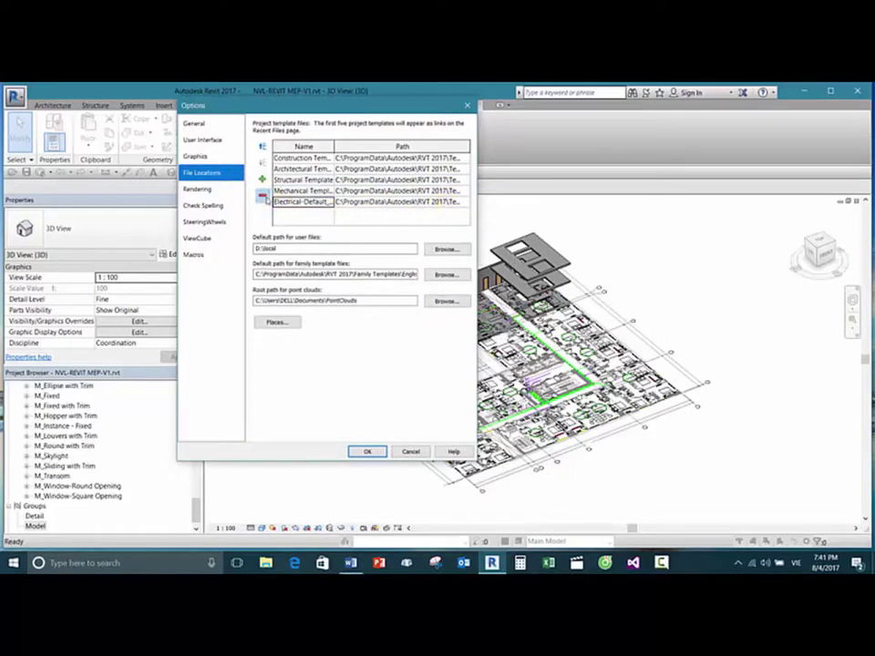
pyautogui.click(262, 195)
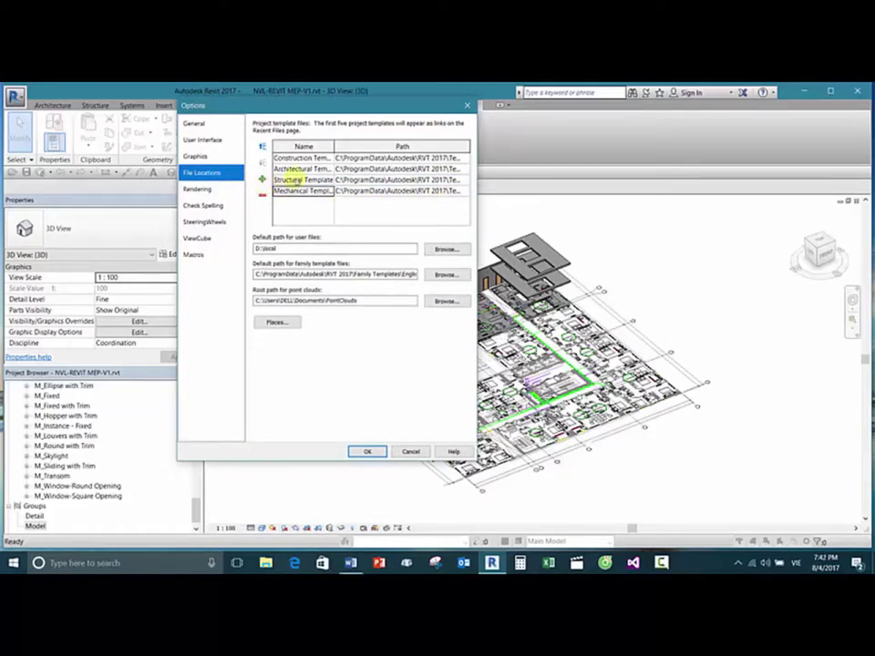
# Step: Re-add Electrical-Default_Metric.rte from US Metric to the project template list
pyautogui.click(305, 169)
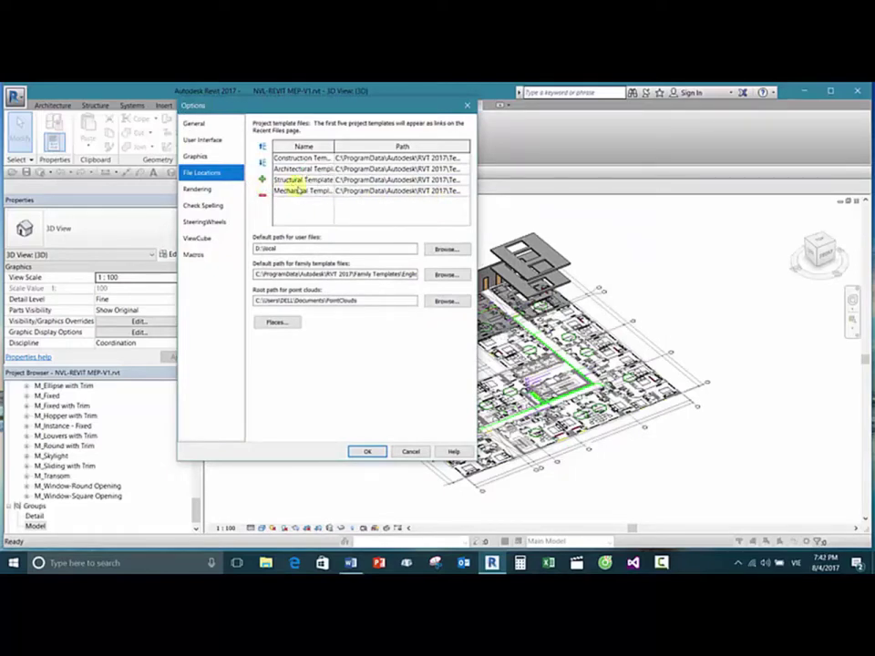
pyautogui.click(302, 180)
pyautogui.click(296, 181)
pyautogui.click(262, 179)
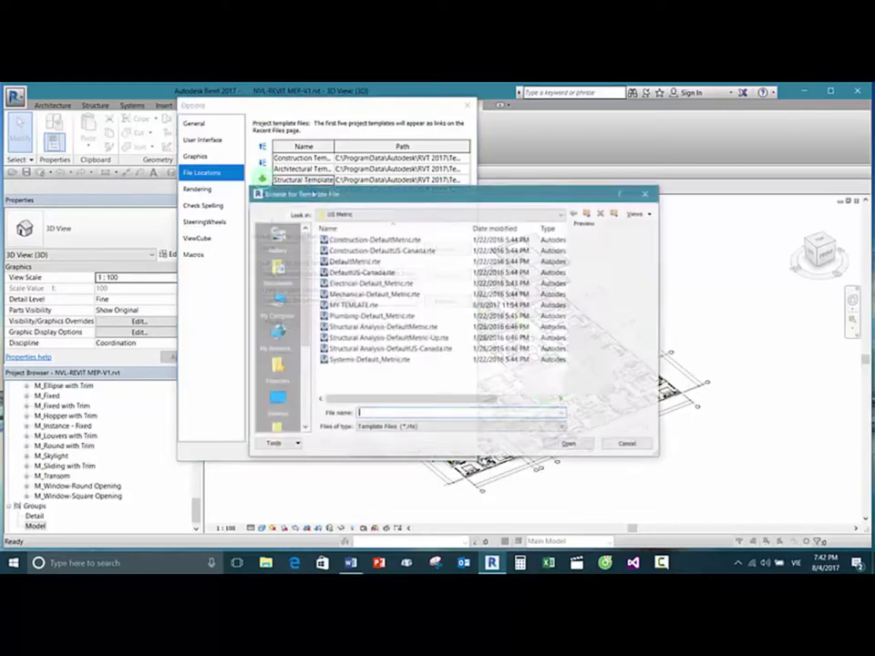
pyautogui.click(337, 282)
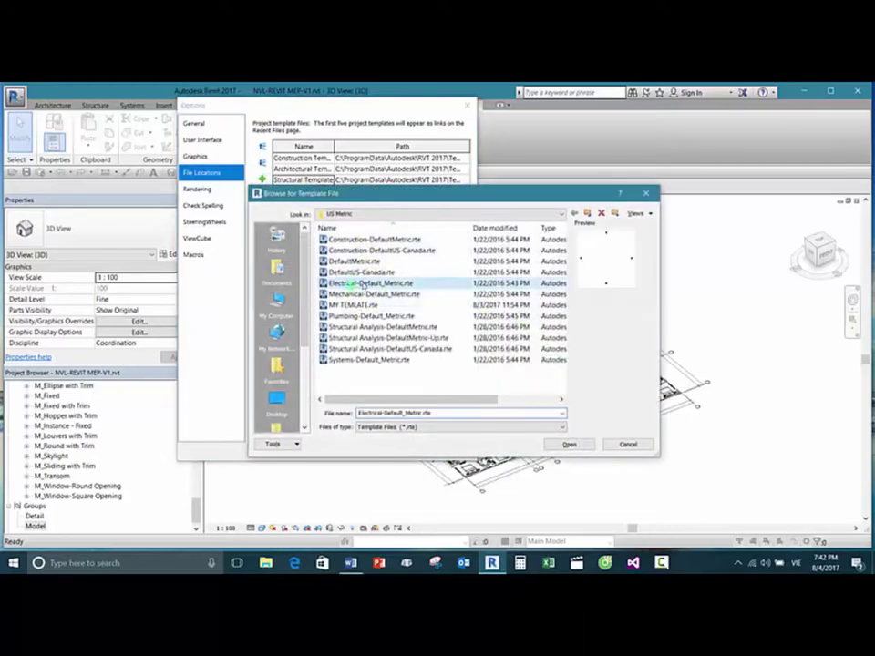
pyautogui.click(568, 444)
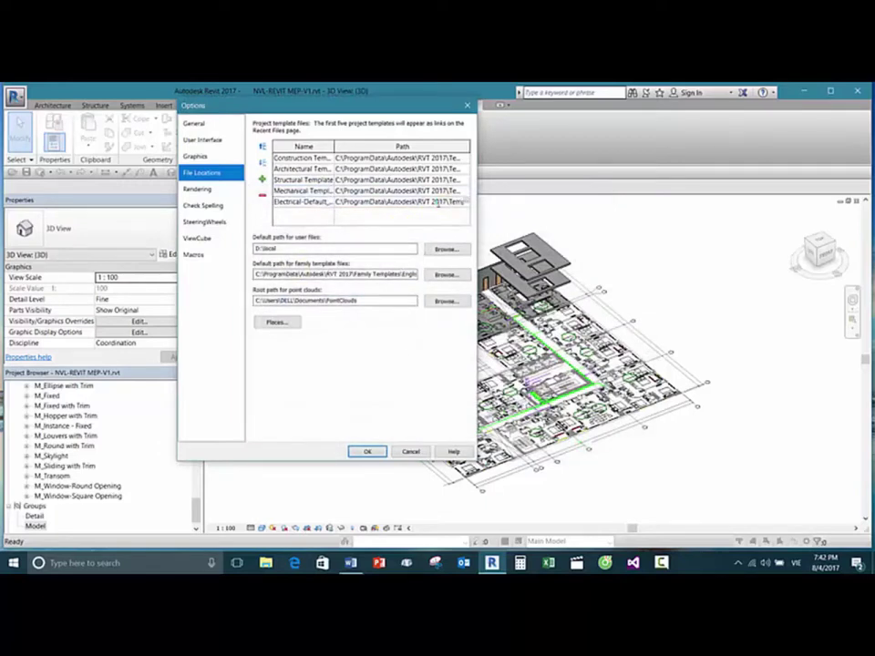
# Step: Browse the US Imperial and US Metric template folders for the electrical entry, then cancel
pyautogui.click(438, 204)
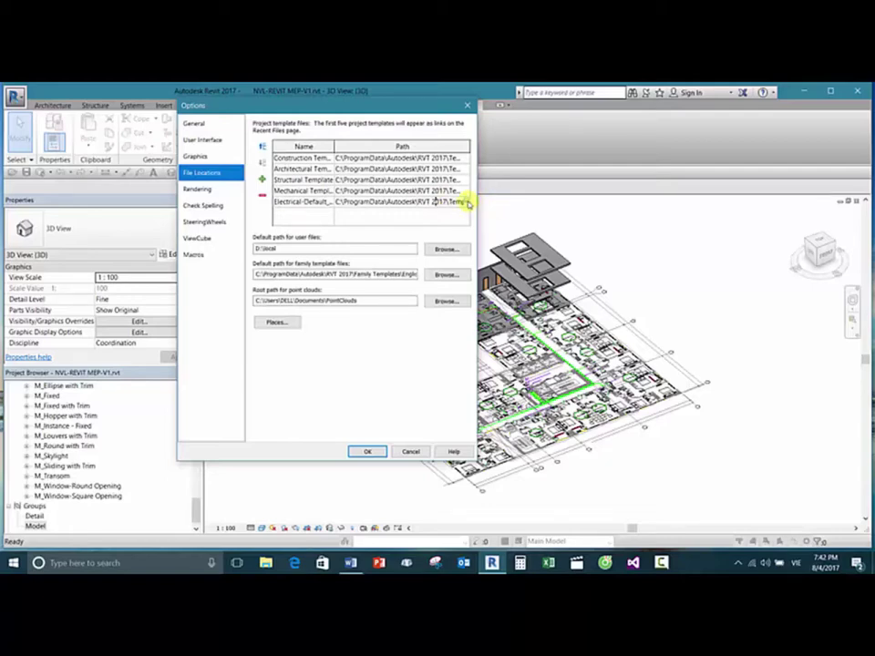
pyautogui.click(468, 203)
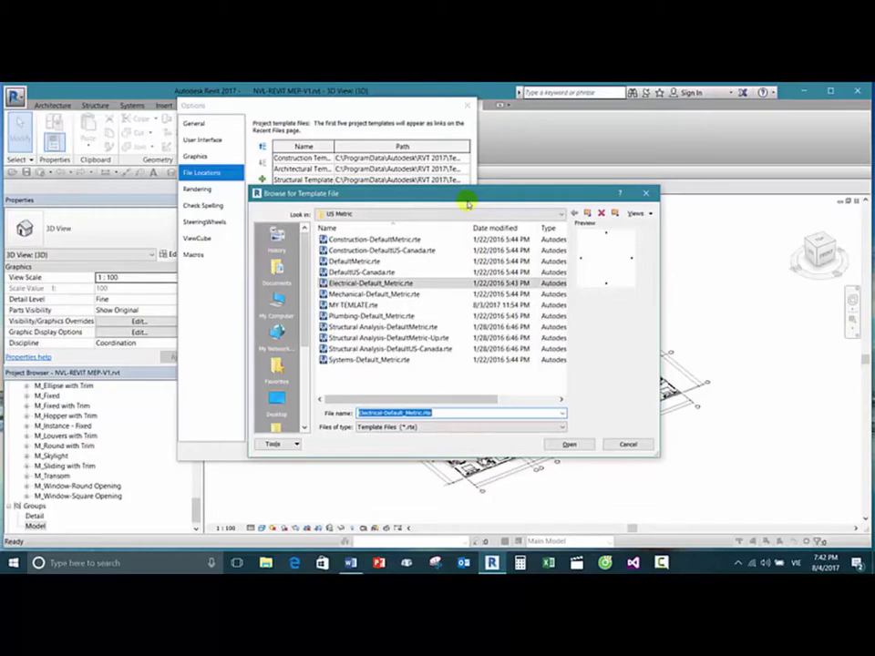
pyautogui.click(420, 213)
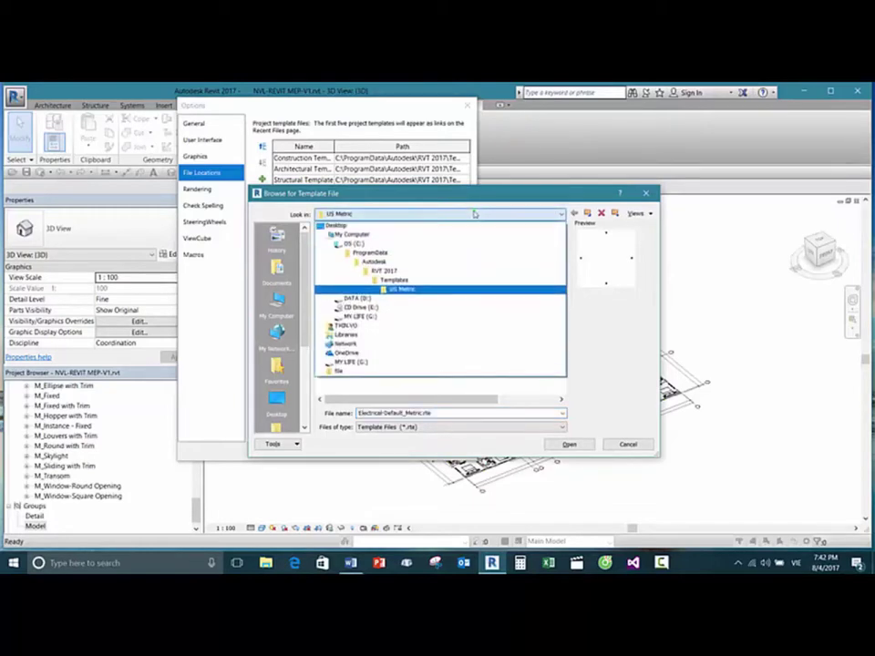
pyautogui.click(395, 280)
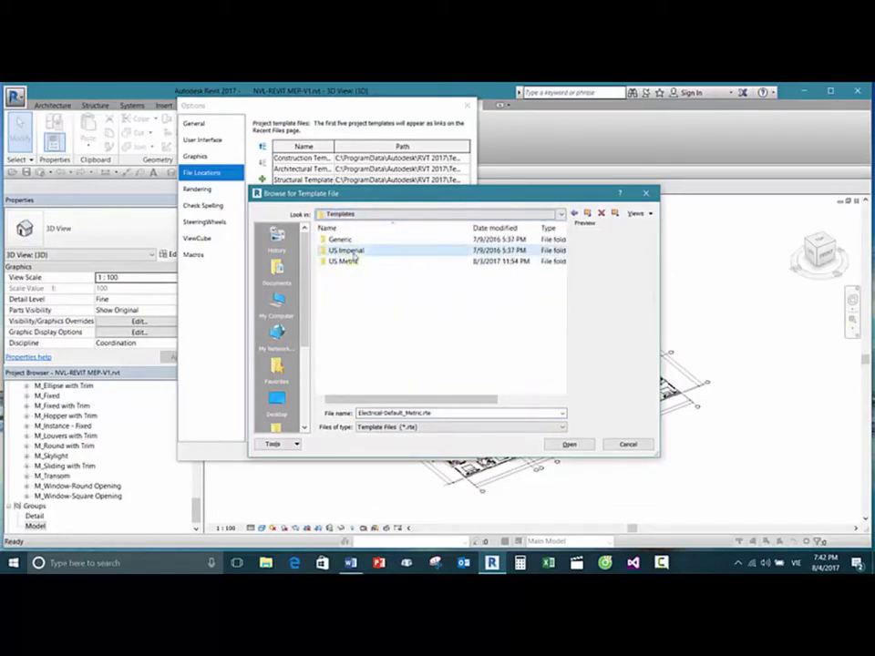
pyautogui.doubleClick(351, 250)
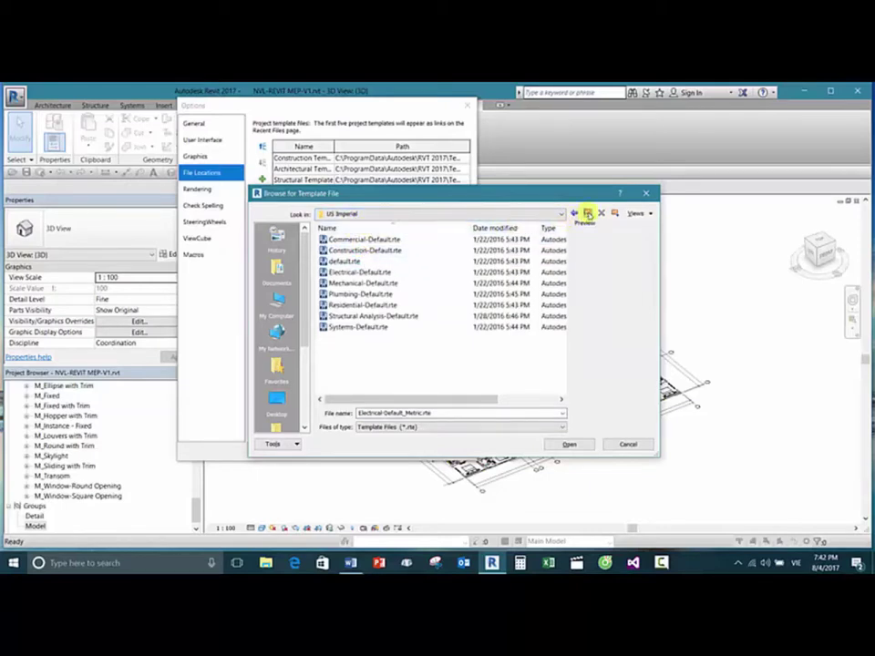
pyautogui.click(507, 217)
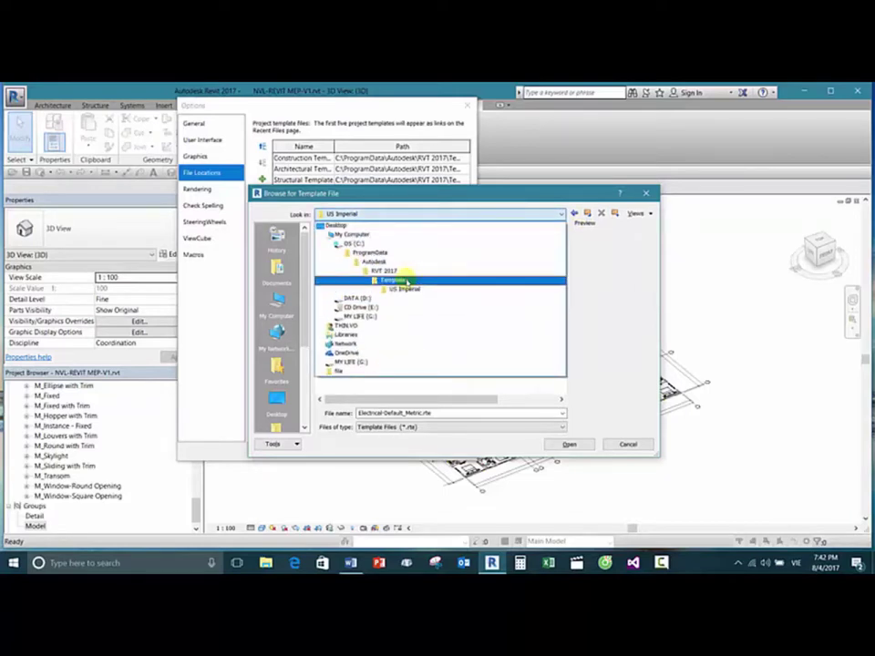
pyautogui.click(401, 280)
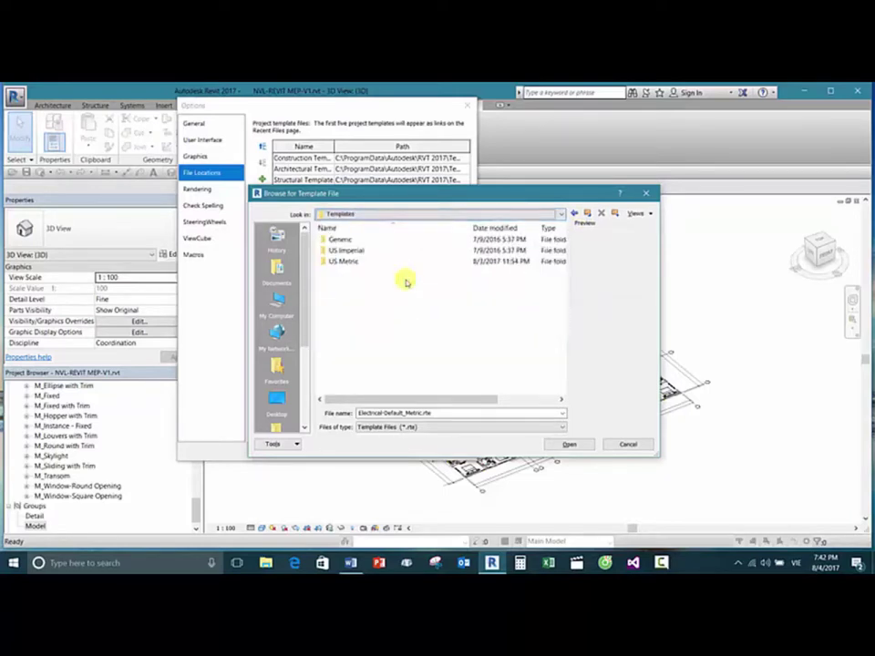
pyautogui.doubleClick(350, 263)
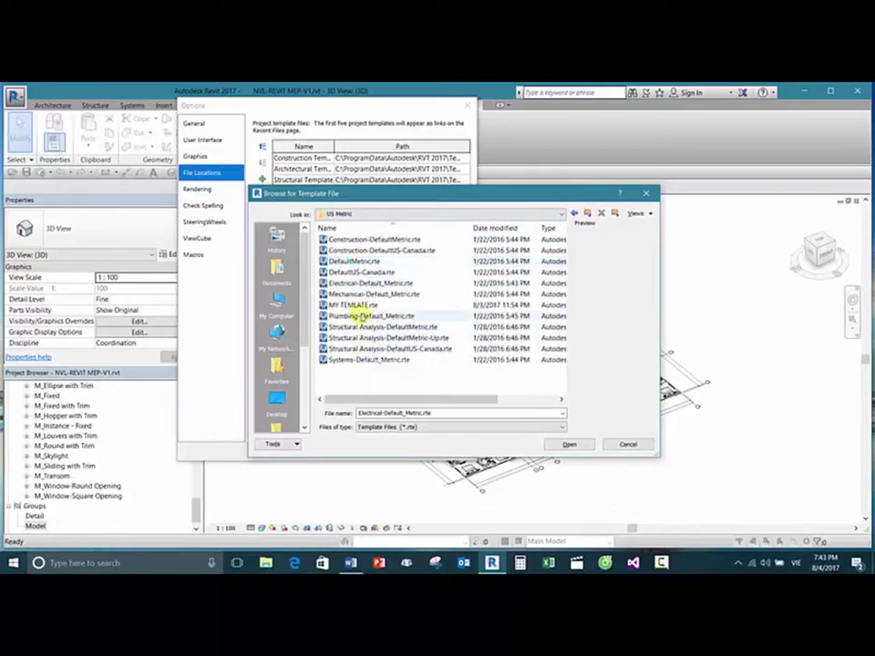
pyautogui.click(646, 194)
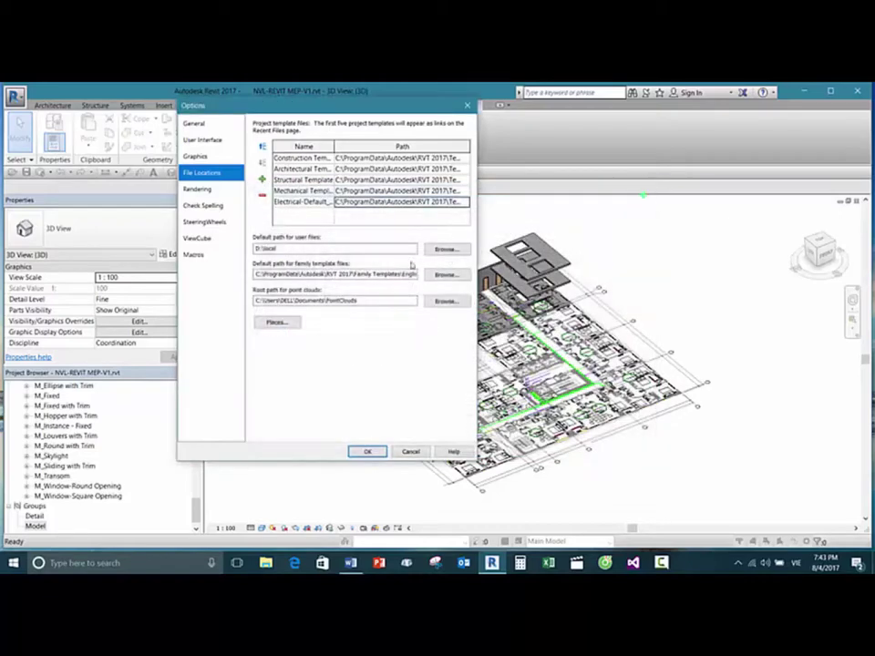
# Step: Set the electrical entry to Electrical-Default_Metric.rte and close Options with OK
pyautogui.click(463, 202)
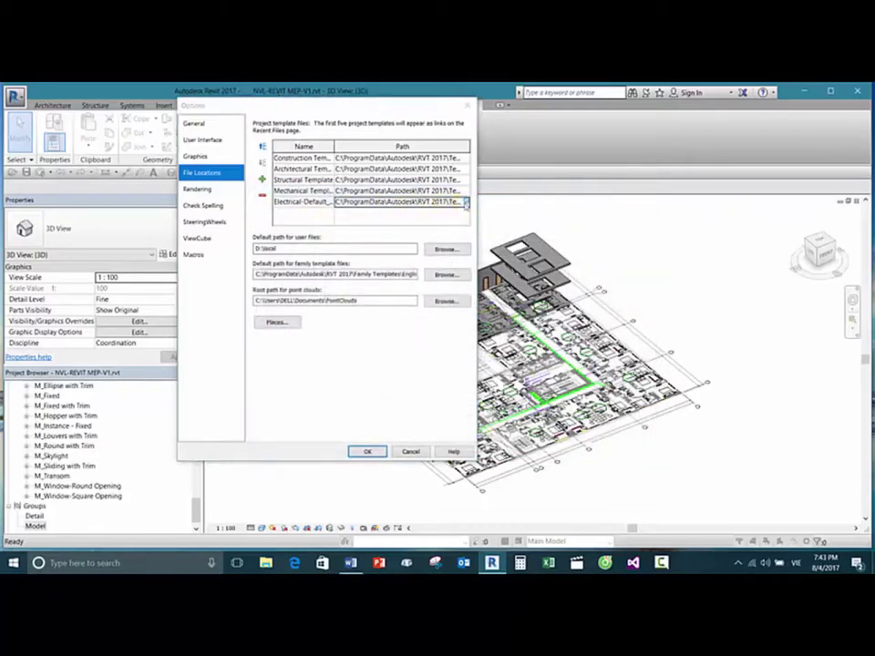
pyautogui.click(371, 284)
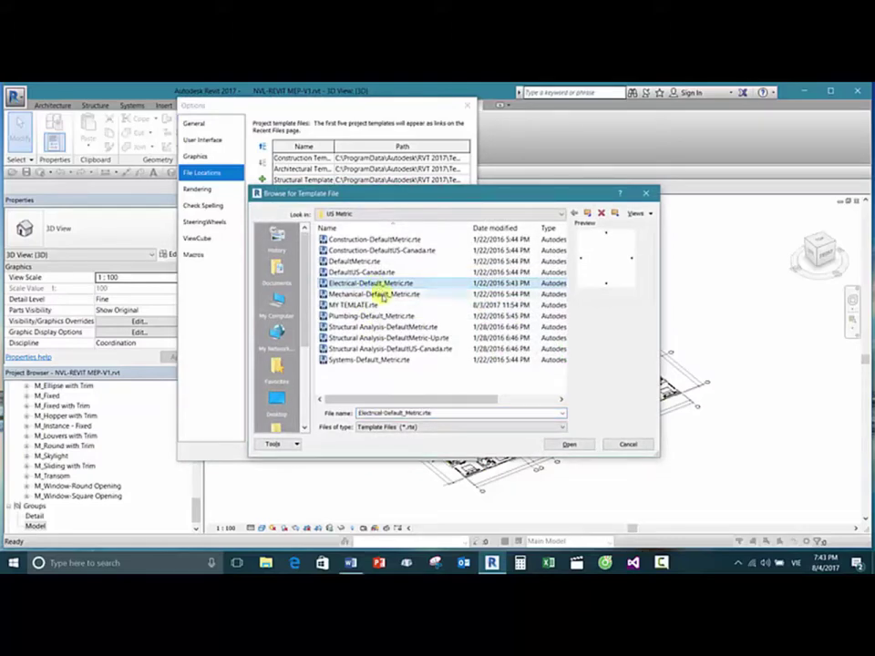
pyautogui.click(568, 444)
pyautogui.click(323, 218)
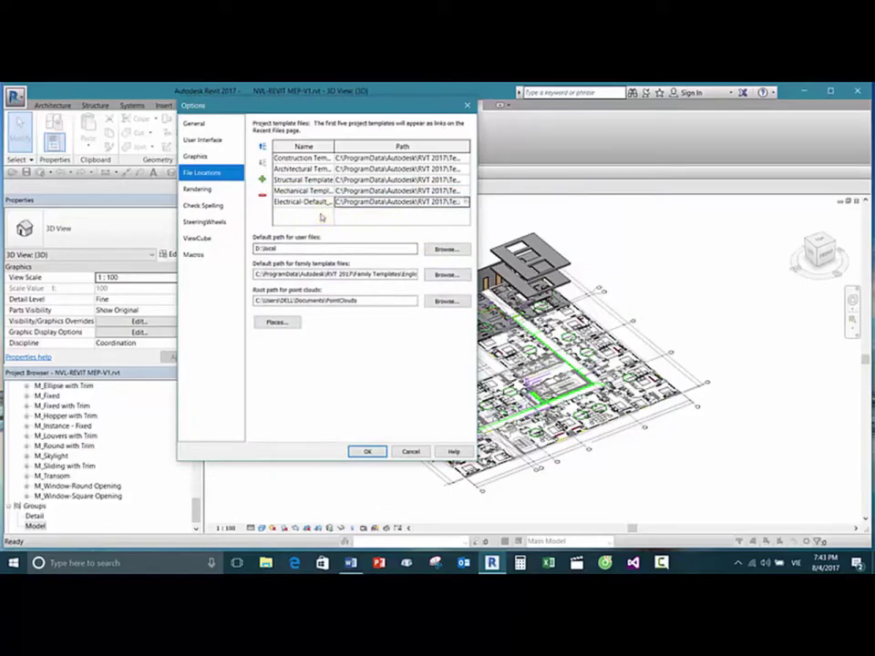
pyautogui.click(366, 451)
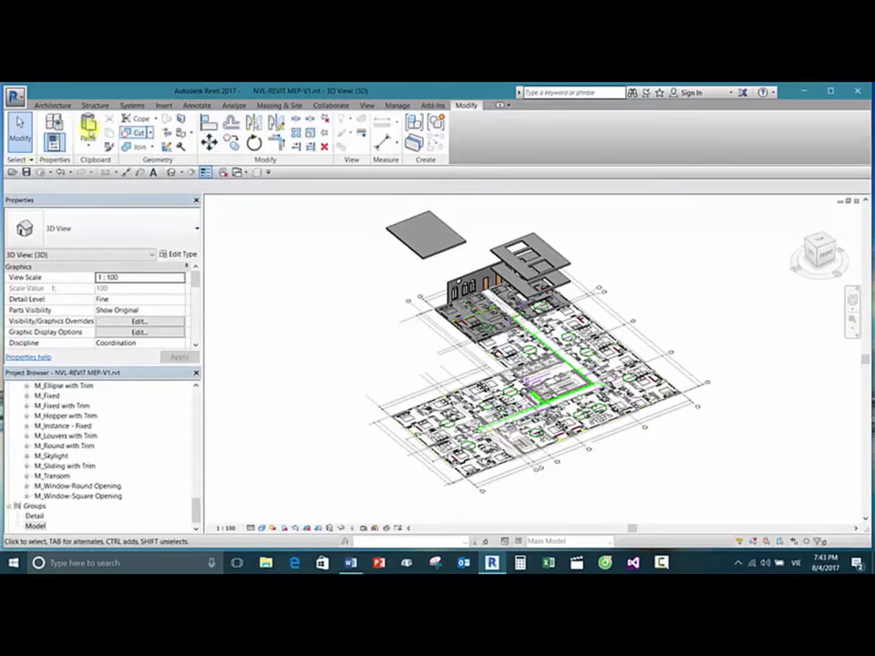
# Step: Reopen File Locations and set the Mechanical entry to Mechanical-Default_Metric.rte
pyautogui.click(15, 95)
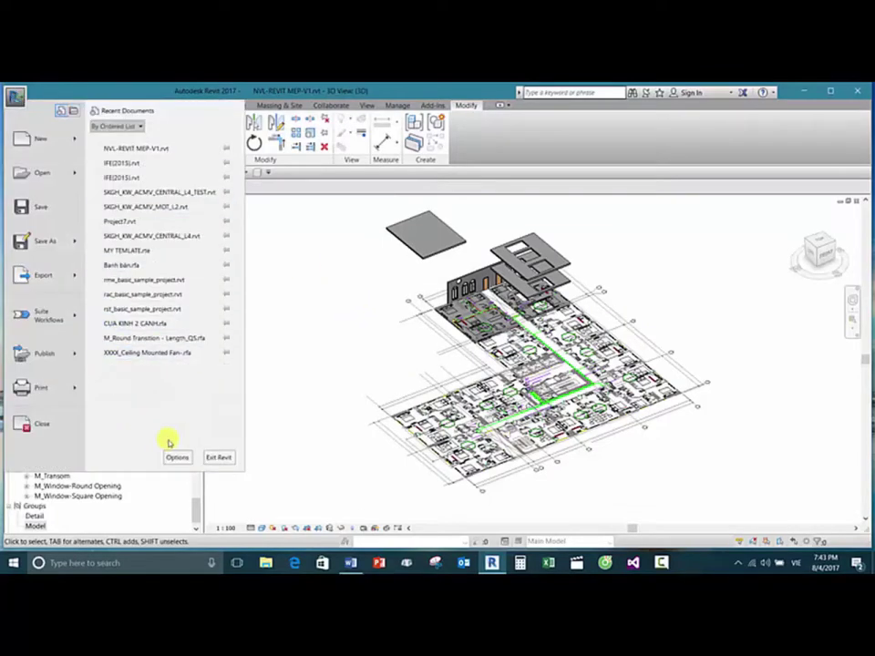
pyautogui.click(176, 457)
pyautogui.click(203, 173)
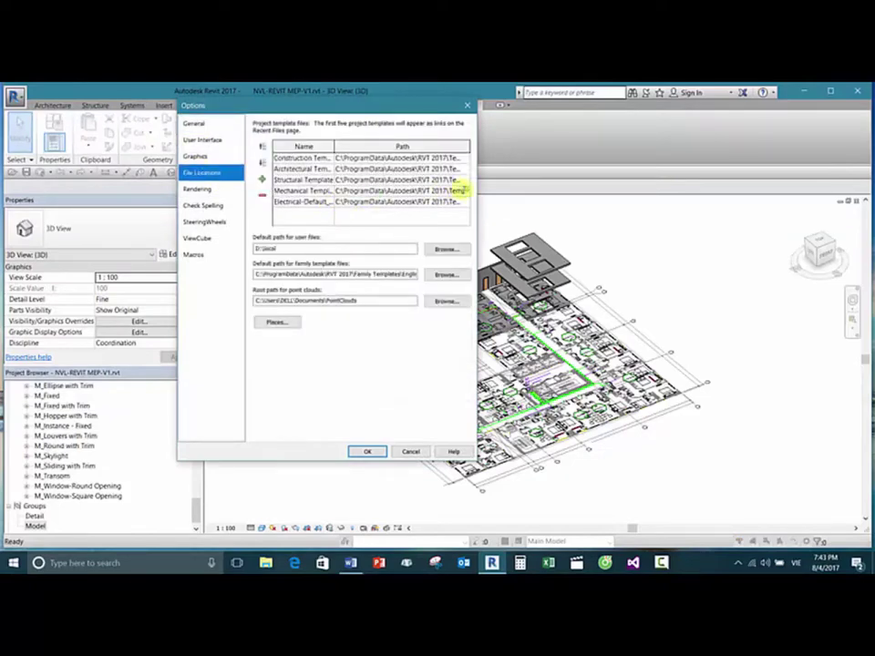
pyautogui.click(464, 191)
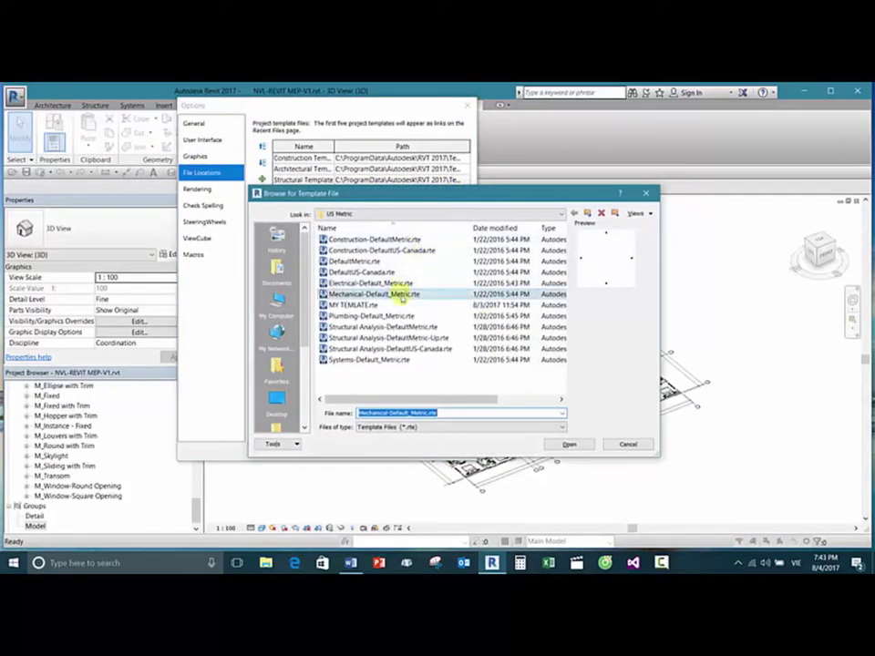
pyautogui.click(565, 444)
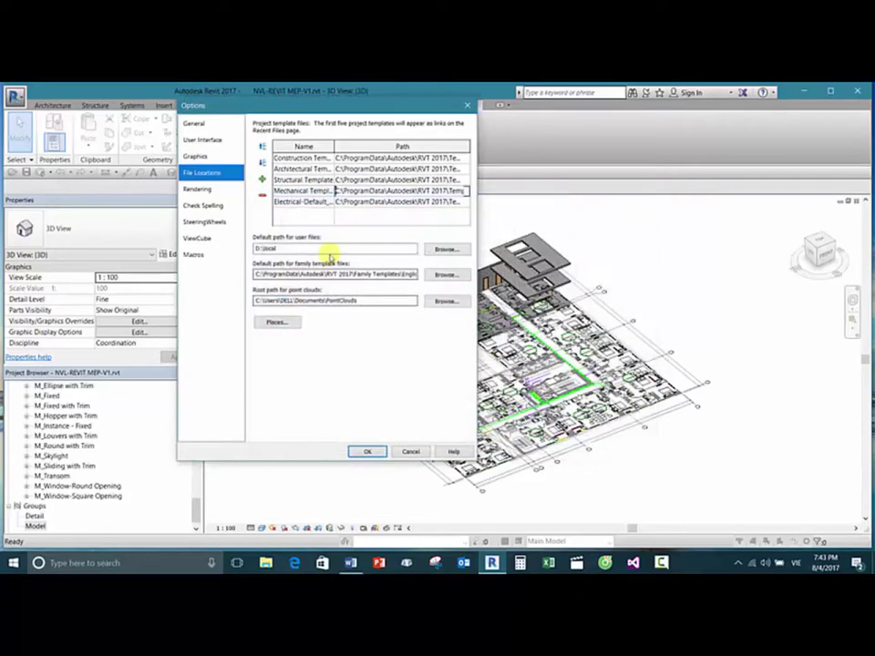
# Step: Set the Structural Template entry to Structural Analysis-DefaultMetric.rte and confirm Options
pyautogui.click(363, 180)
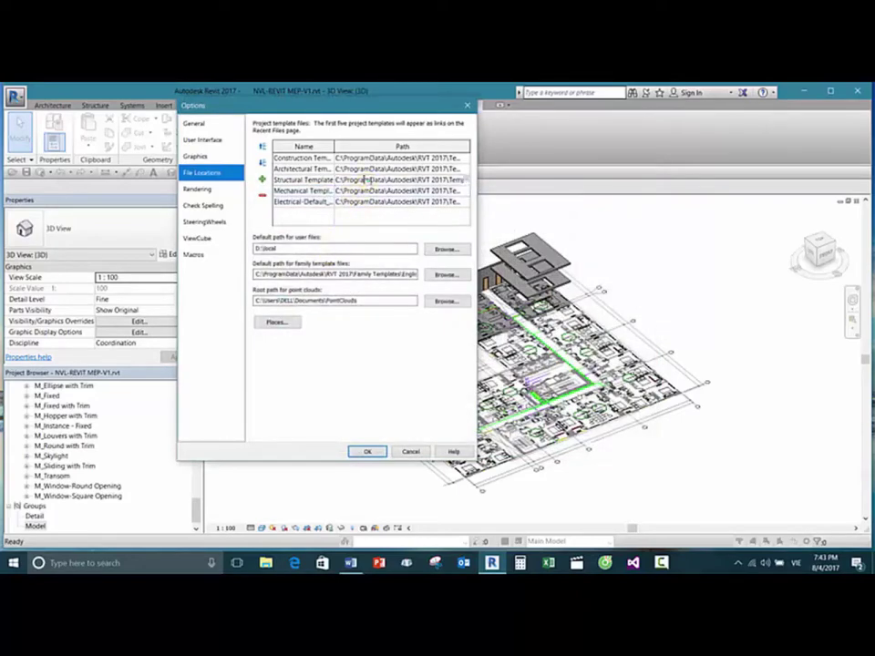
pyautogui.click(463, 179)
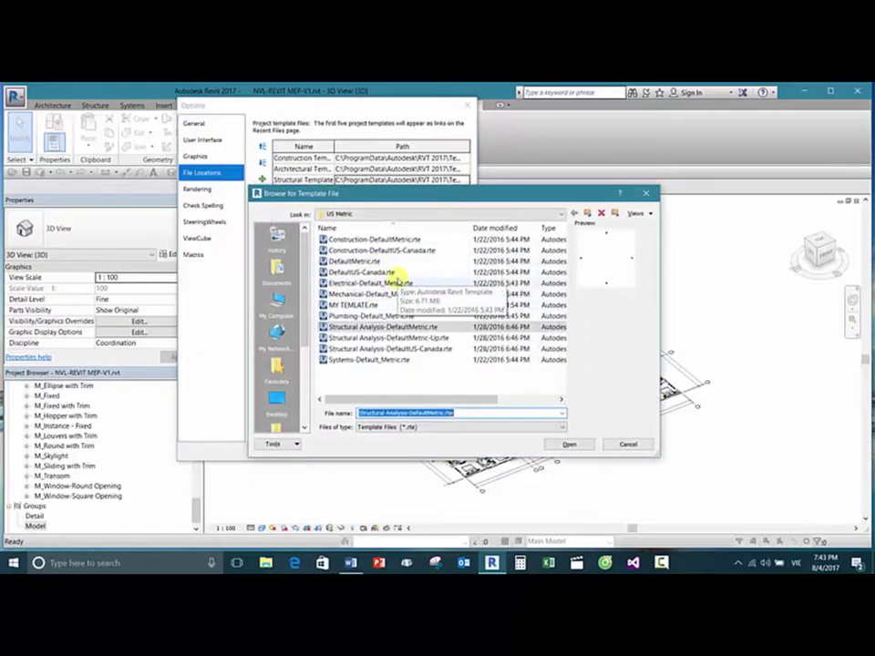
pyautogui.click(567, 444)
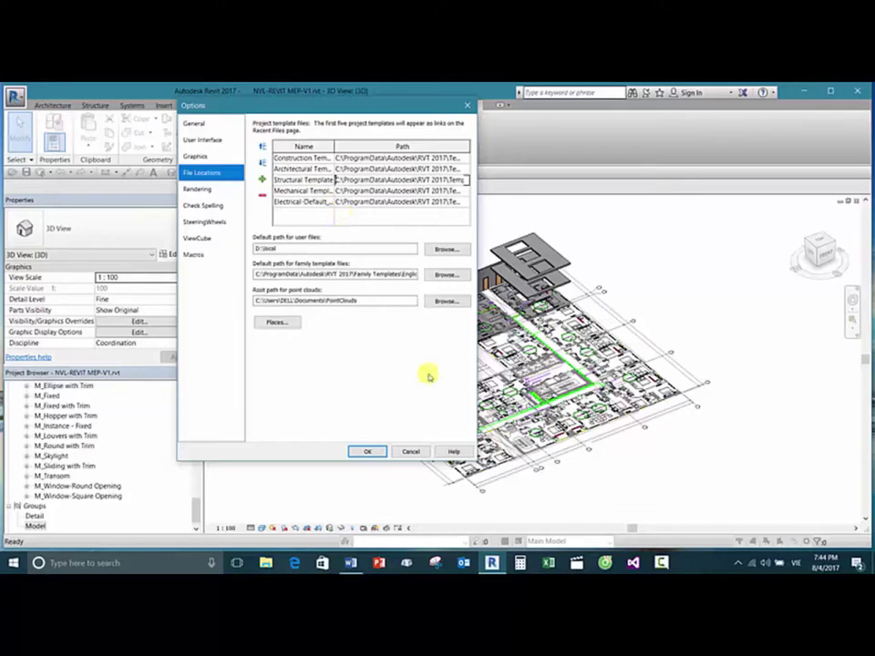
pyautogui.click(367, 451)
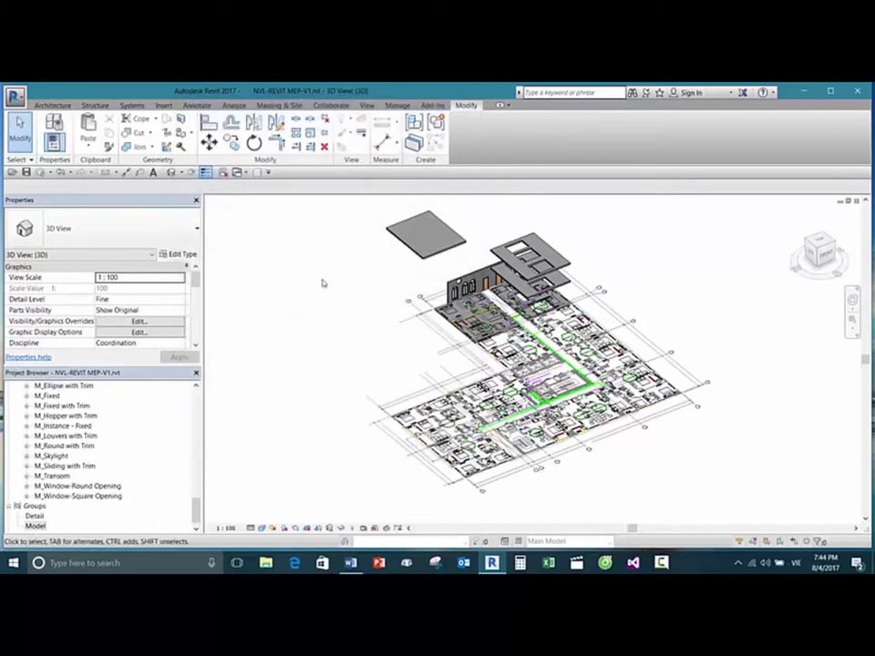
# Step: Drag the floating floor slab down onto the top of the building
pyautogui.scroll(-3, 323, 288)
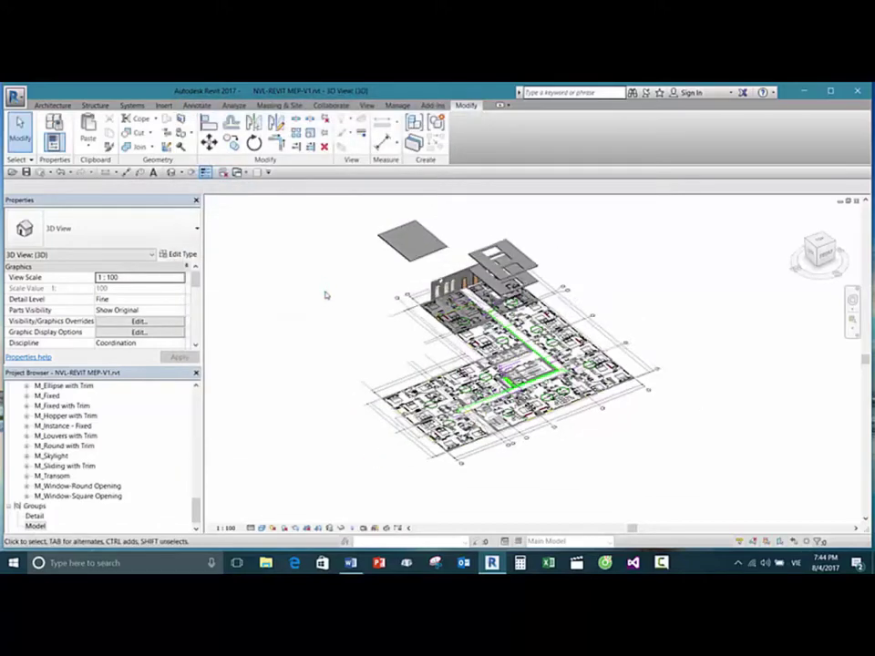
pyautogui.click(20, 126)
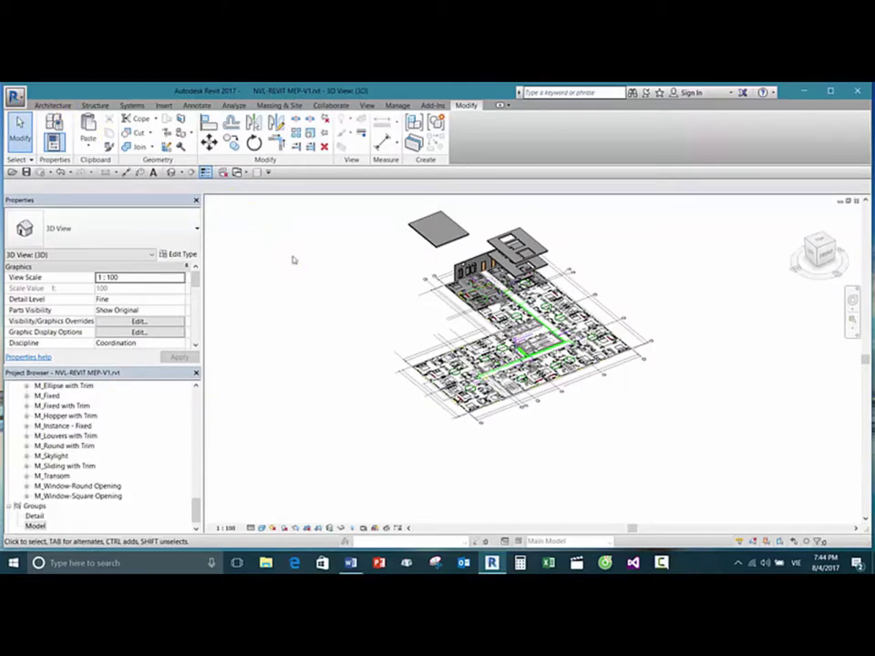
pyautogui.click(432, 234)
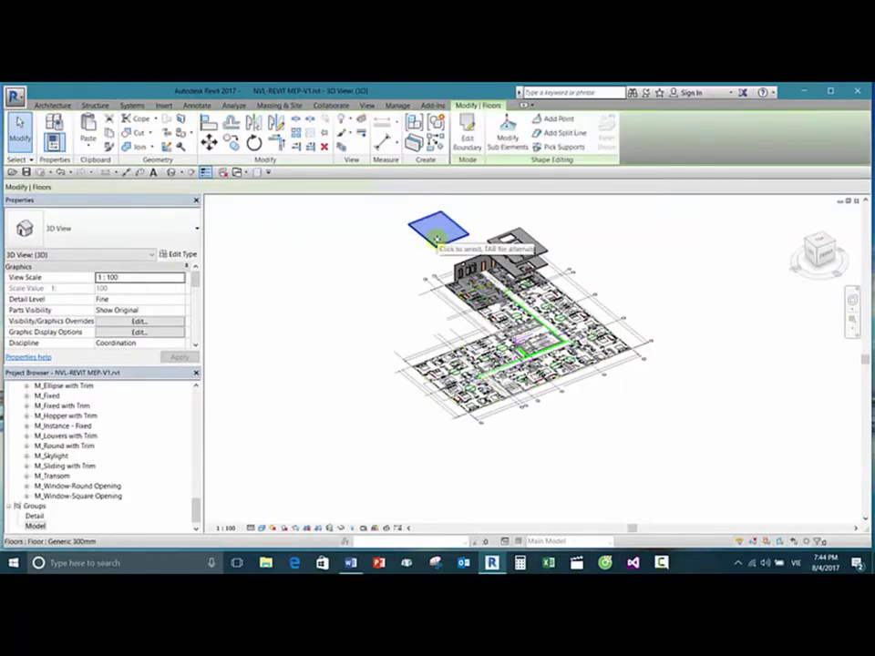
pyautogui.moveTo(515, 248); pyautogui.dragTo(516, 245)
# Step: Reselect the slab in top view, cancel a sideways move, and orbit back to 3D
pyautogui.click(571, 233)
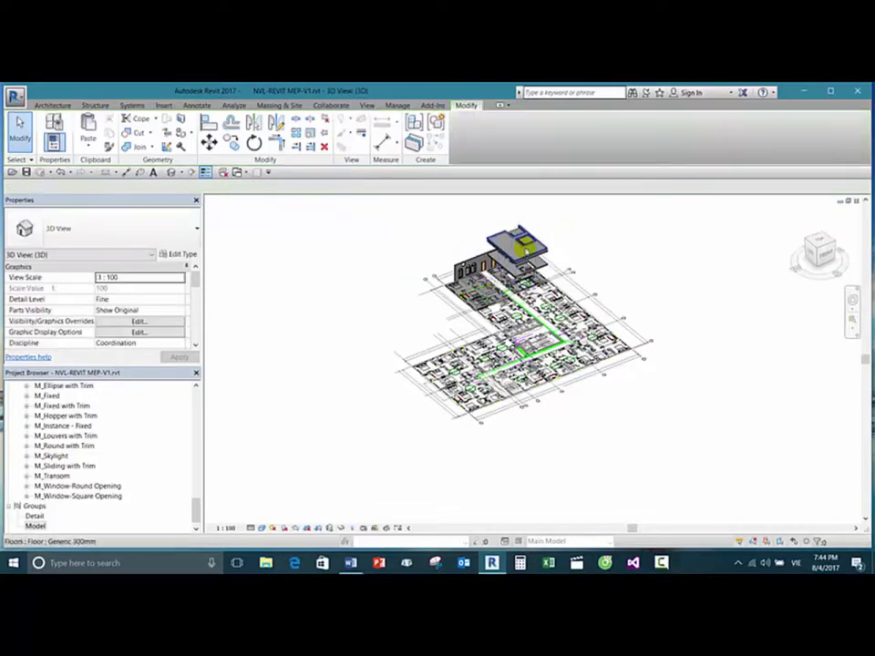
pyautogui.click(549, 237)
pyautogui.click(815, 242)
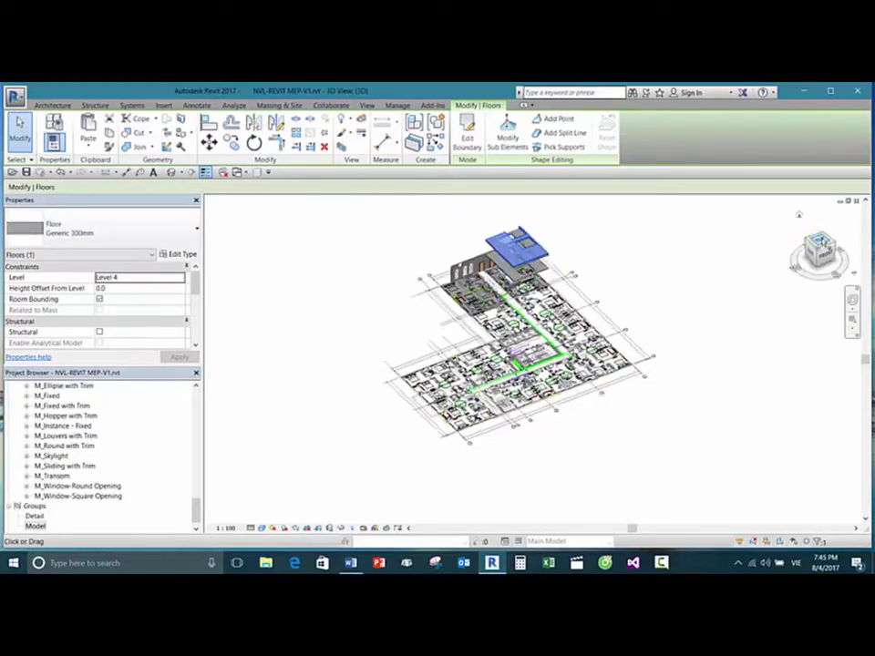
pyautogui.scroll(-3, 608, 316)
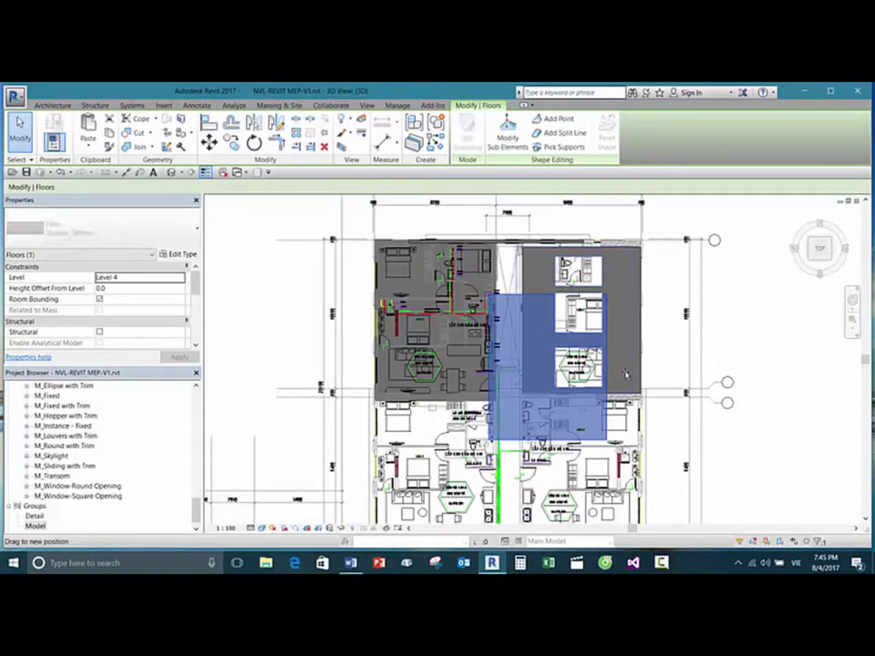
pyautogui.moveTo(625, 377); pyautogui.dragTo(630, 376)
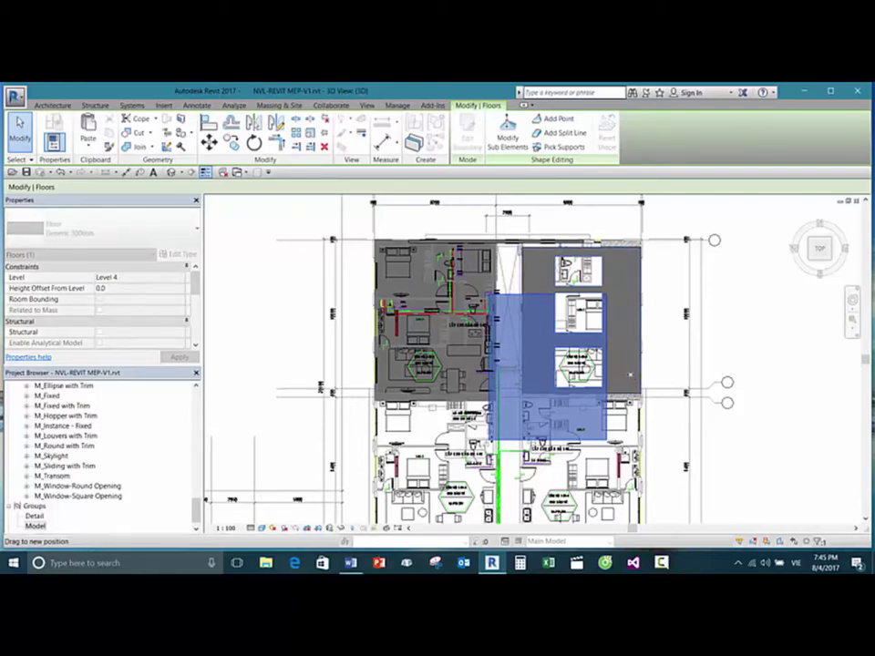
pyautogui.press('Escape')
pyautogui.press('Escape')
pyautogui.keyDown('shift'); pyautogui.moveTo(623, 323); pyautogui.dragTo(675, 283, button='middle'); pyautogui.keyUp('shift')
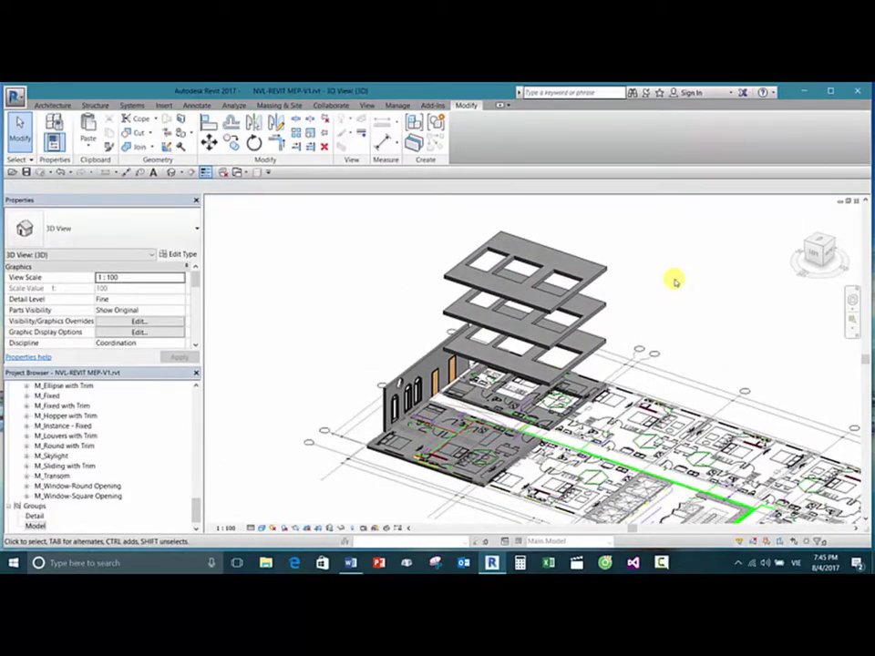
# Step: Orbit the 3D view, bring up the Architecture tools, and pan to frame the whole hotel model
pyautogui.keyDown('shift'); pyautogui.moveTo(675, 282); pyautogui.dragTo(596, 316, button='middle'); pyautogui.keyUp('shift')
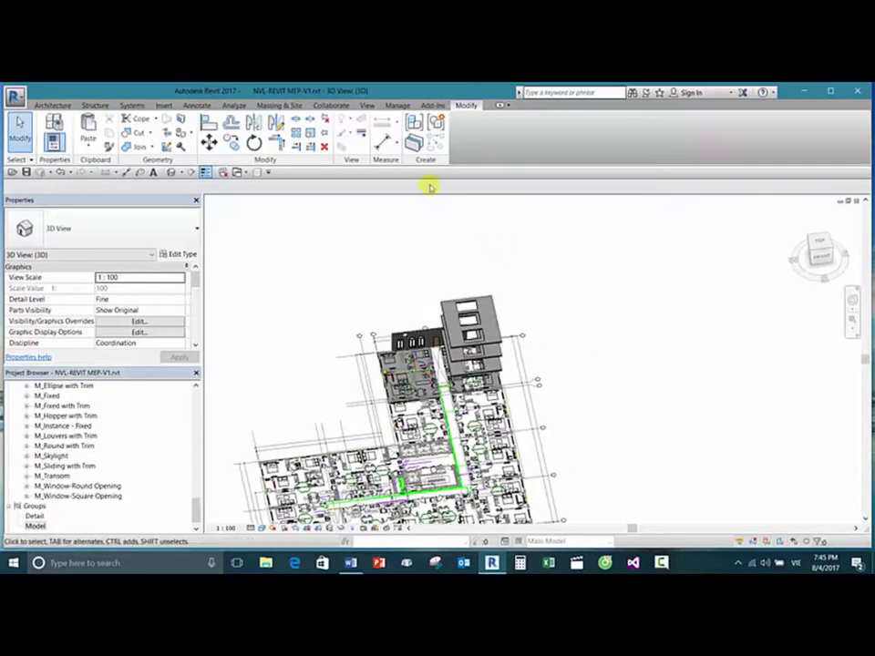
pyautogui.click(52, 105)
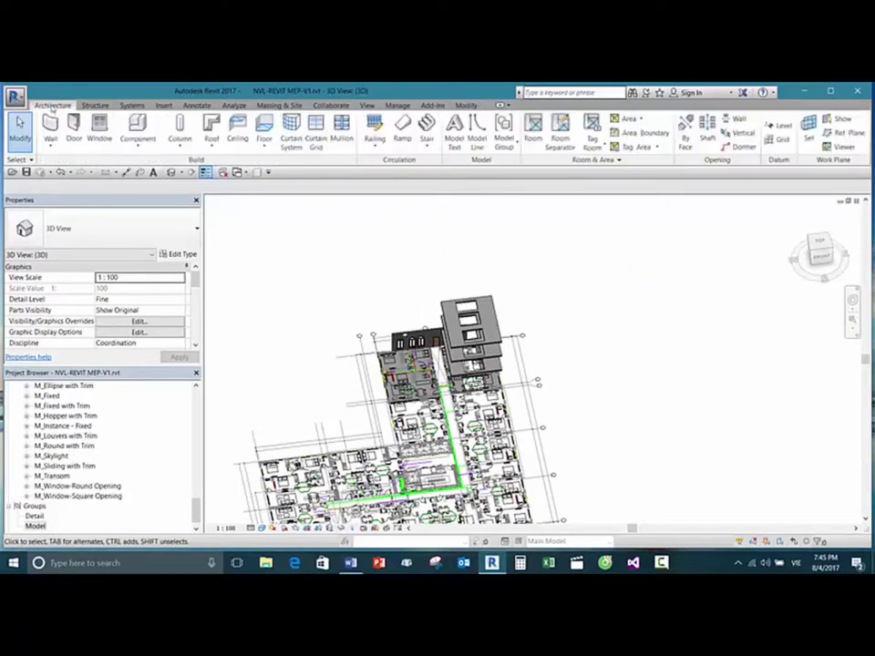
pyautogui.click(726, 244)
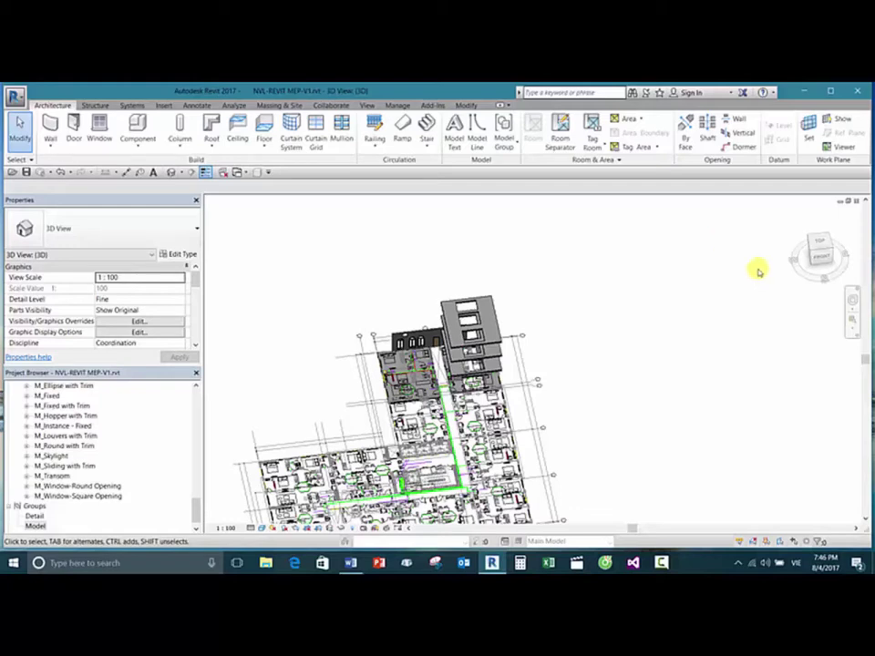
pyautogui.moveTo(627, 288)
pyautogui.mouseDown(button='middle')
pyautogui.moveTo(617, 313)
pyautogui.moveTo(637, 297)
pyautogui.moveTo(603, 292)
pyautogui.moveTo(637, 283)
pyautogui.mouseUp(button='middle')
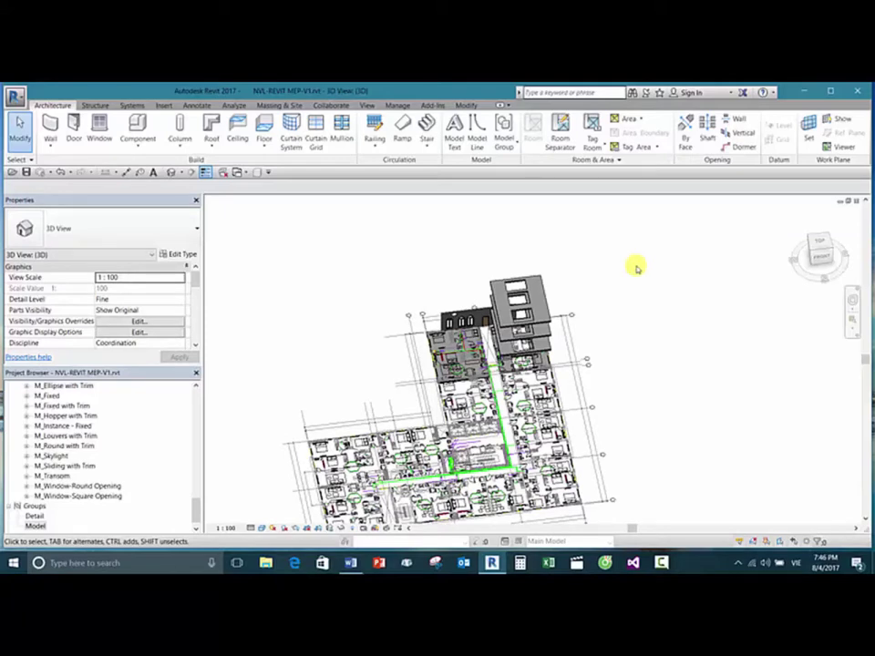
pyautogui.moveTo(620, 271); pyautogui.dragTo(603, 282, button='middle')
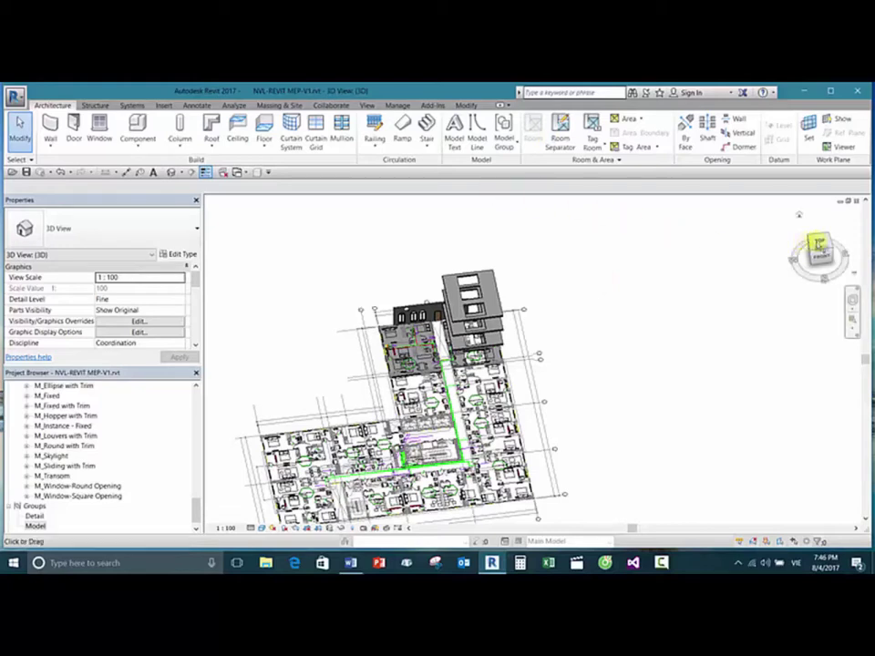
# Step: Look down on the hotel from the Top view, zoom in, and start a Level 1 ceiling
pyautogui.click(822, 243)
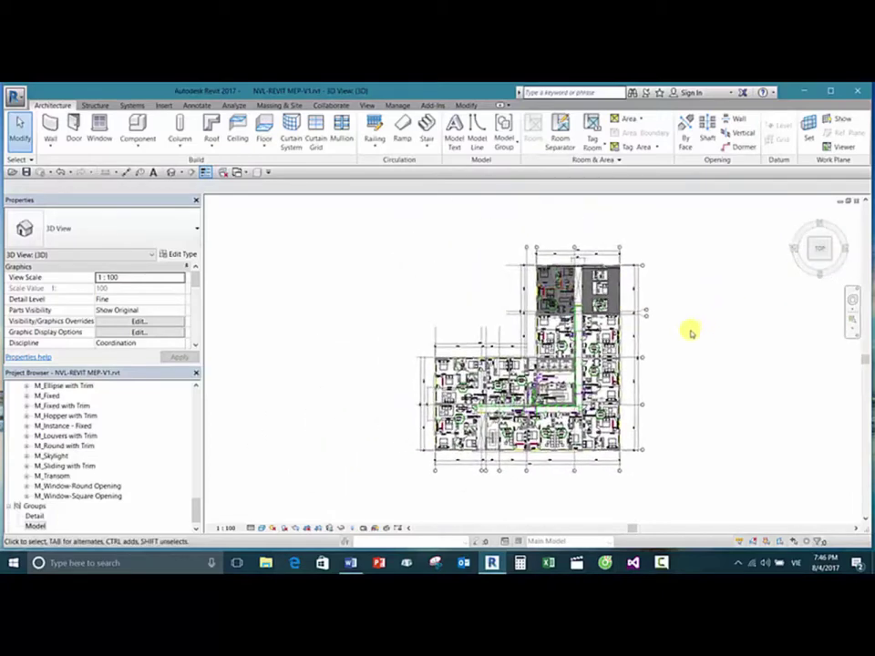
pyautogui.scroll(5, 692, 322)
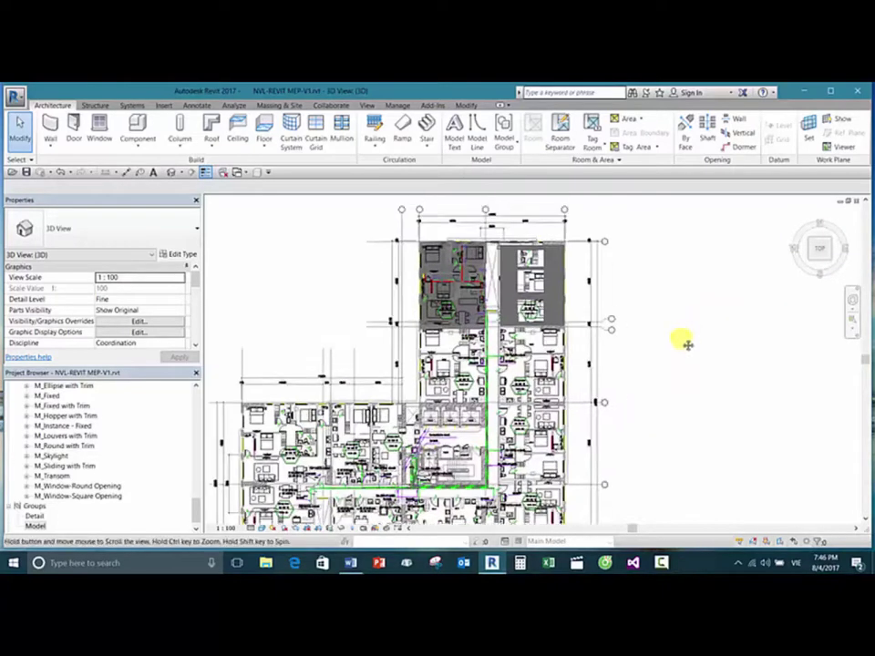
pyautogui.scroll(2, 579, 270)
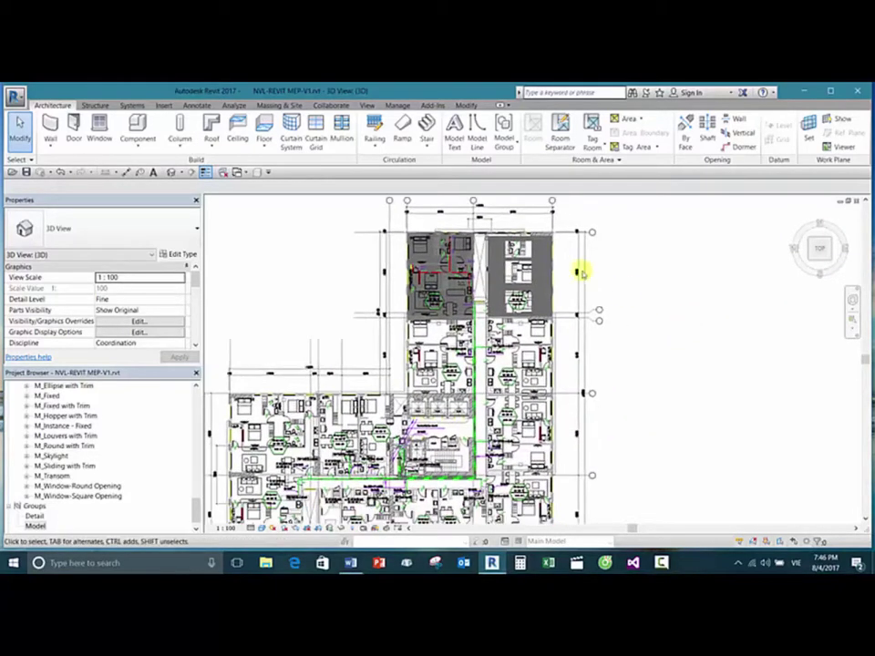
pyautogui.click(240, 139)
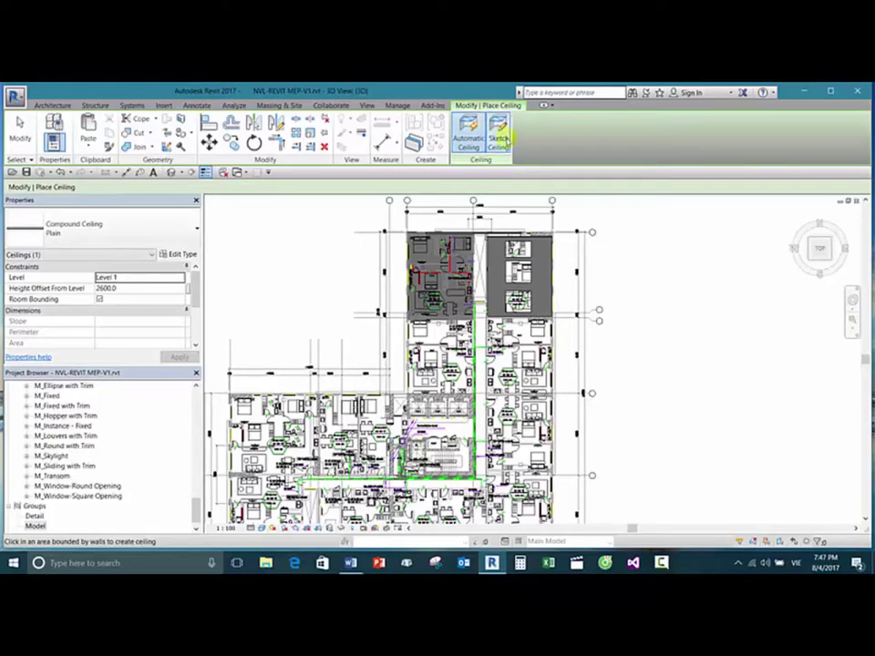
# Step: Sketch the ceiling manually, picking the upper-left room's edge lines and extending the bottom edge
pyautogui.click(498, 137)
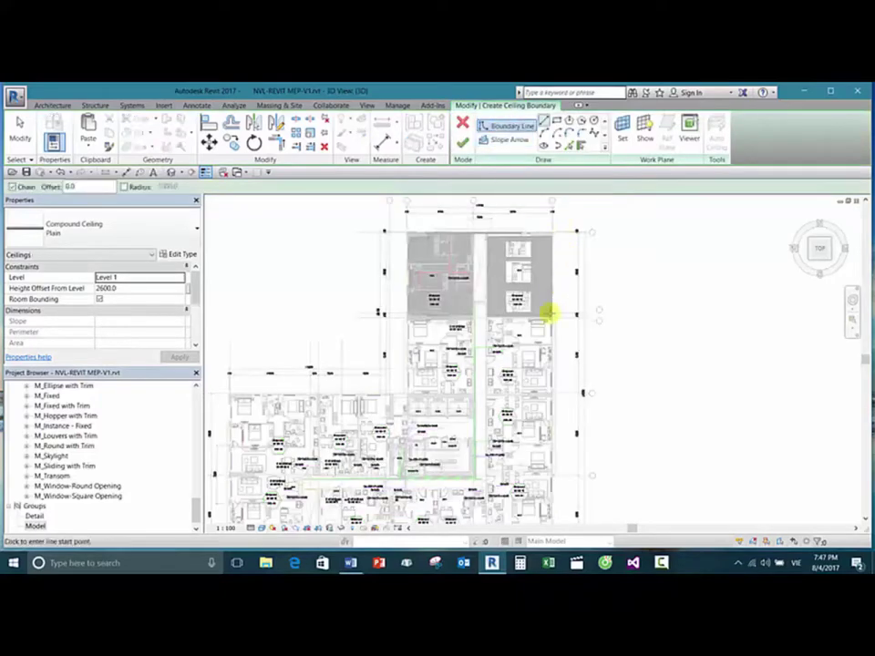
pyautogui.scroll(2, 538, 346)
pyautogui.scroll(2, 535, 331)
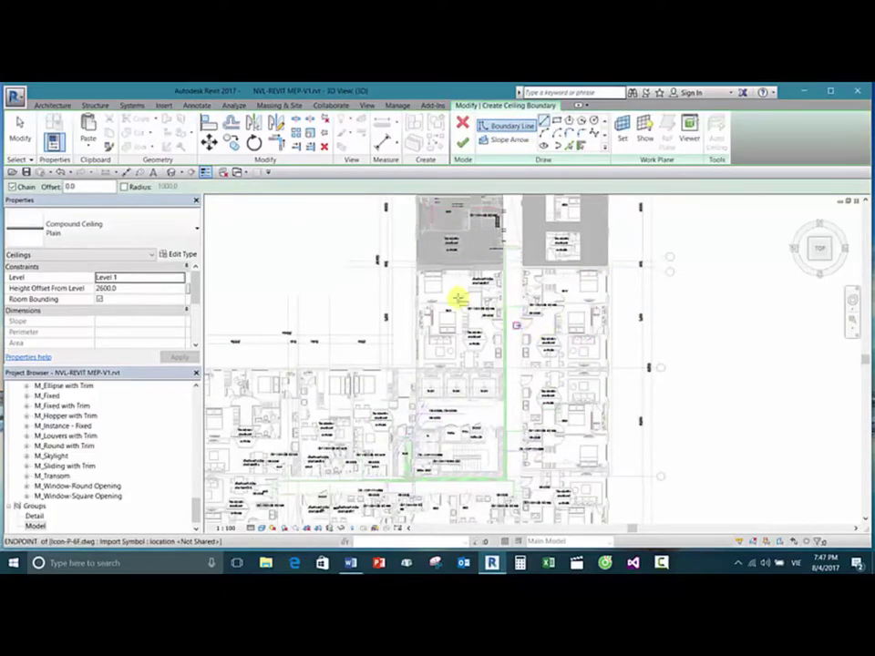
pyautogui.scroll(3, 441, 287)
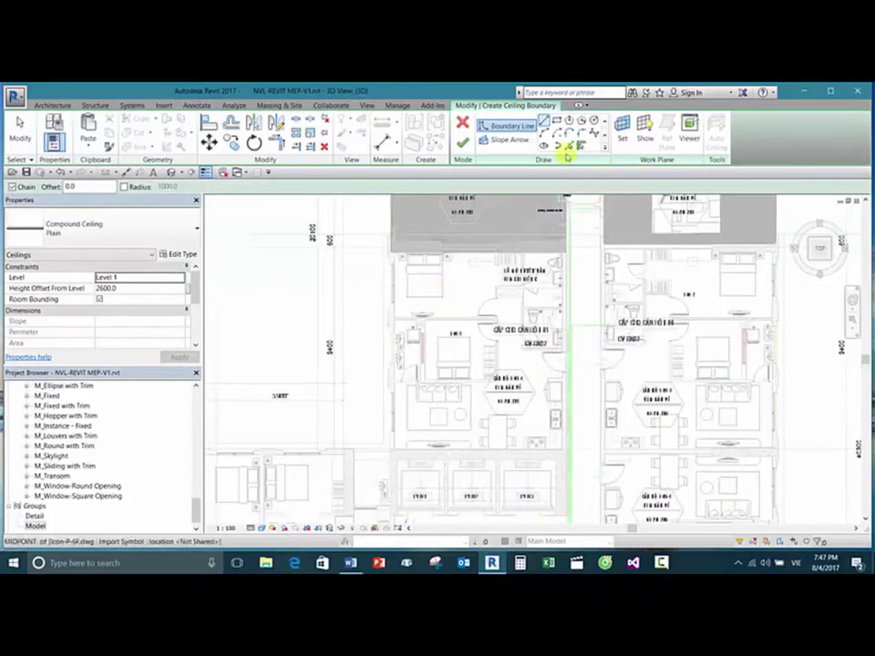
pyautogui.click(558, 134)
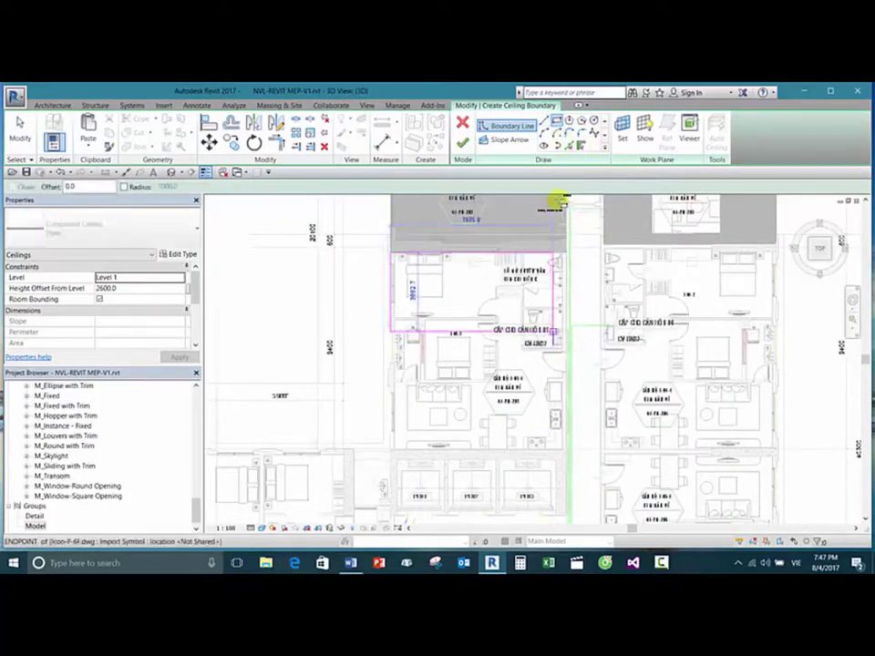
pyautogui.click(566, 425)
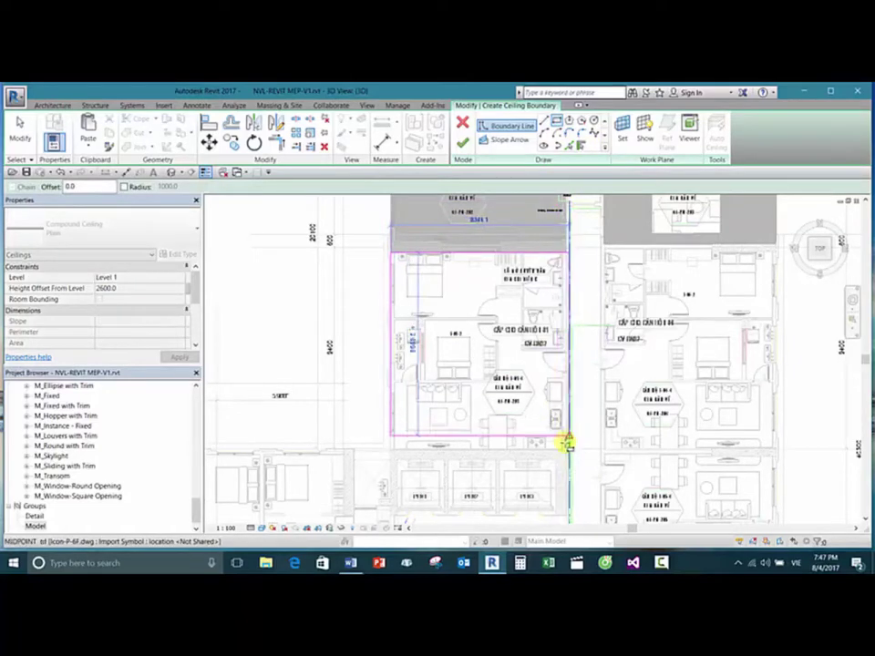
pyautogui.click(569, 448)
pyautogui.scroll(5, 396, 264)
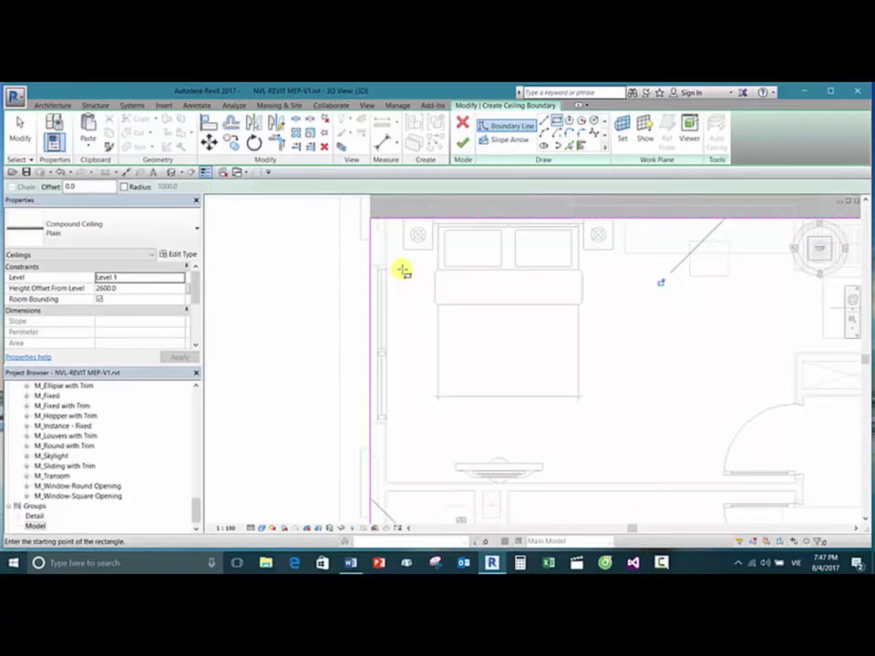
pyautogui.press('Escape')
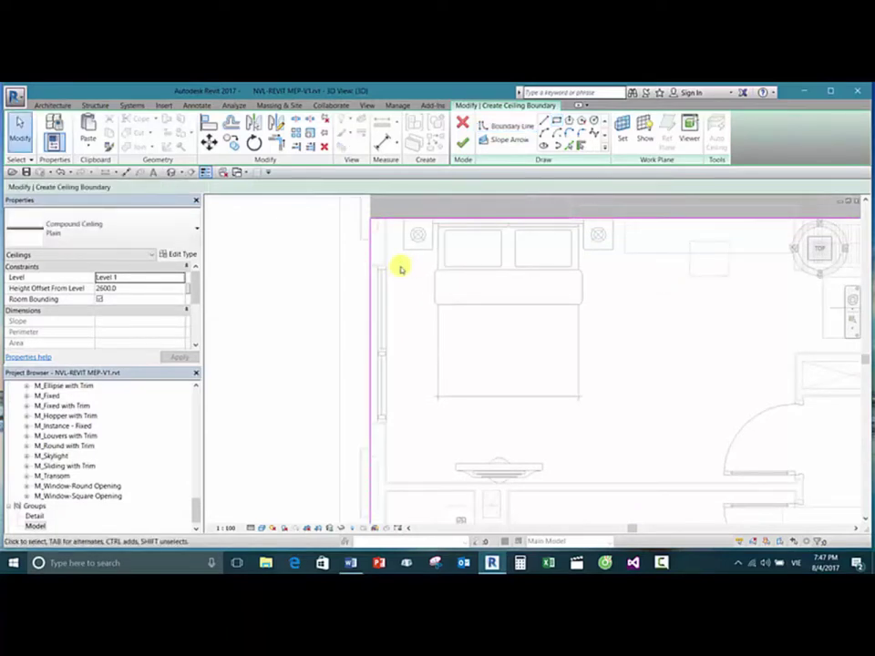
# Step: Start the Align (AL) command, then cancel it
pyautogui.press('a')
pyautogui.press('a')
pyautogui.press('l')
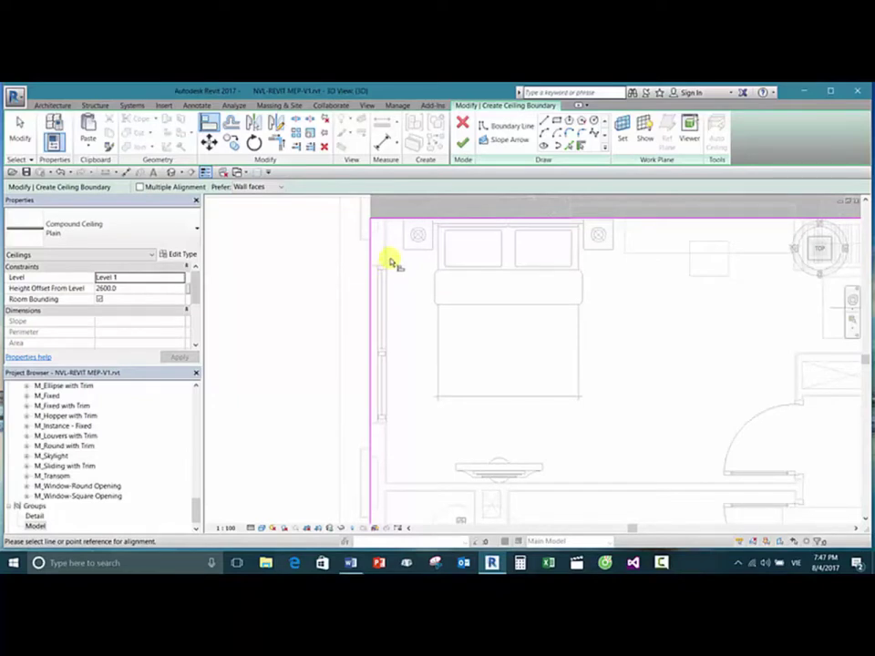
pyautogui.press('Escape')
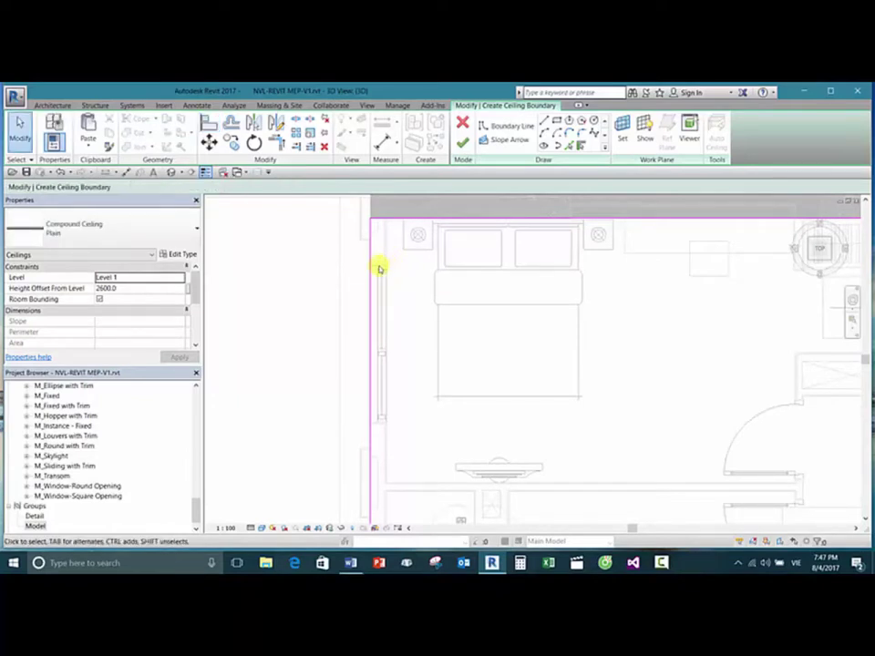
# Step: Align a ceiling boundary line onto the left wall using AL
pyautogui.click(455, 338)
pyautogui.moveTo(454, 338)
pyautogui.keyDown('shift'); pyautogui.mouseDown(button='middle')
pyautogui.moveTo(450, 240)
pyautogui.moveTo(454, 247)
pyautogui.moveTo(424, 263)
pyautogui.moveTo(416, 256)
pyautogui.moveTo(424, 354)
pyautogui.mouseUp(button='middle'); pyautogui.keyUp('shift')
pyautogui.press('a')
pyautogui.press('l')
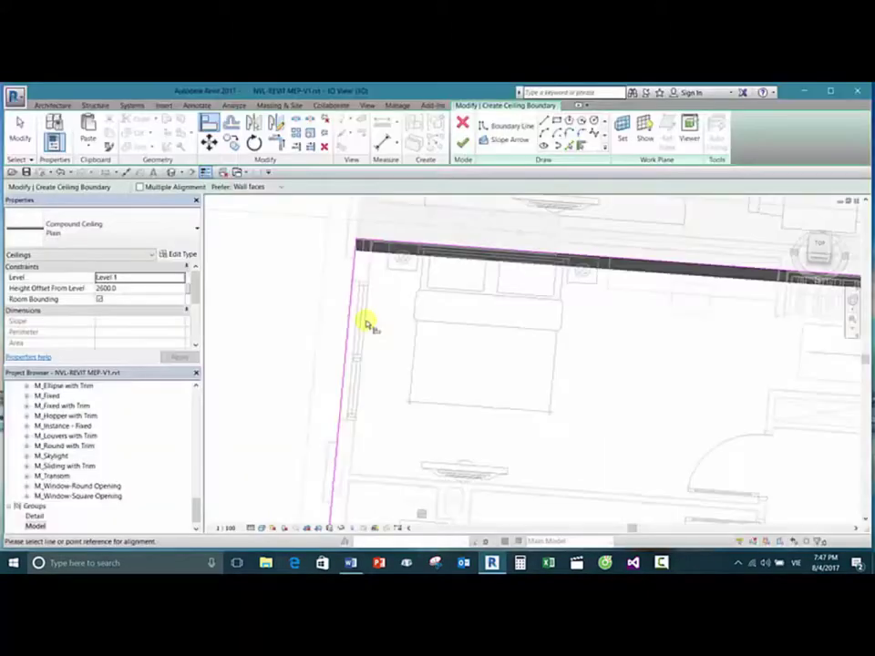
pyautogui.click(365, 327)
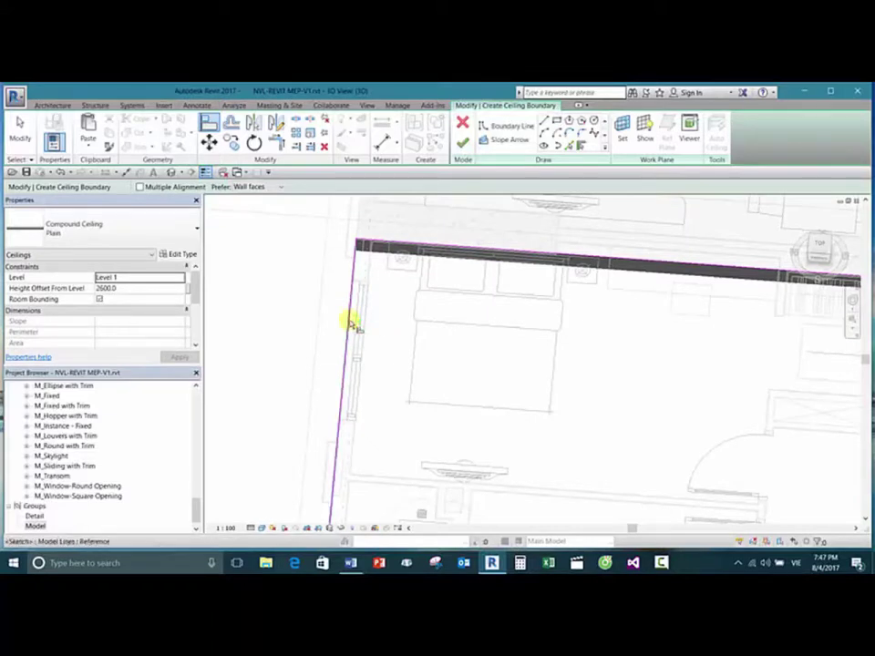
pyautogui.click(384, 326)
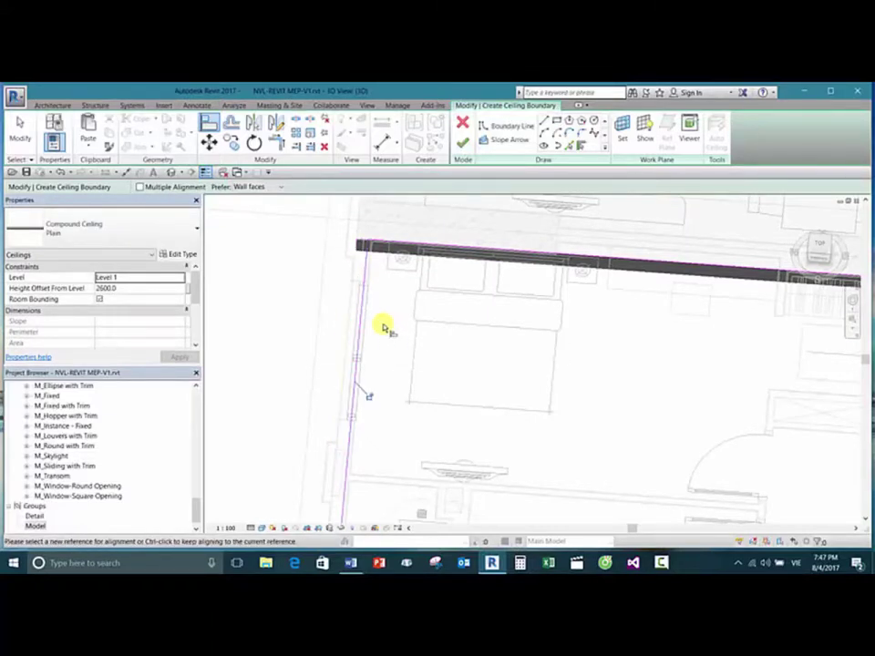
pyautogui.press('Escape')
# Step: Orbit, switch the 3D view to Top, and scroll the Project Browser to Level 1
pyautogui.scroll(-2, 383, 328)
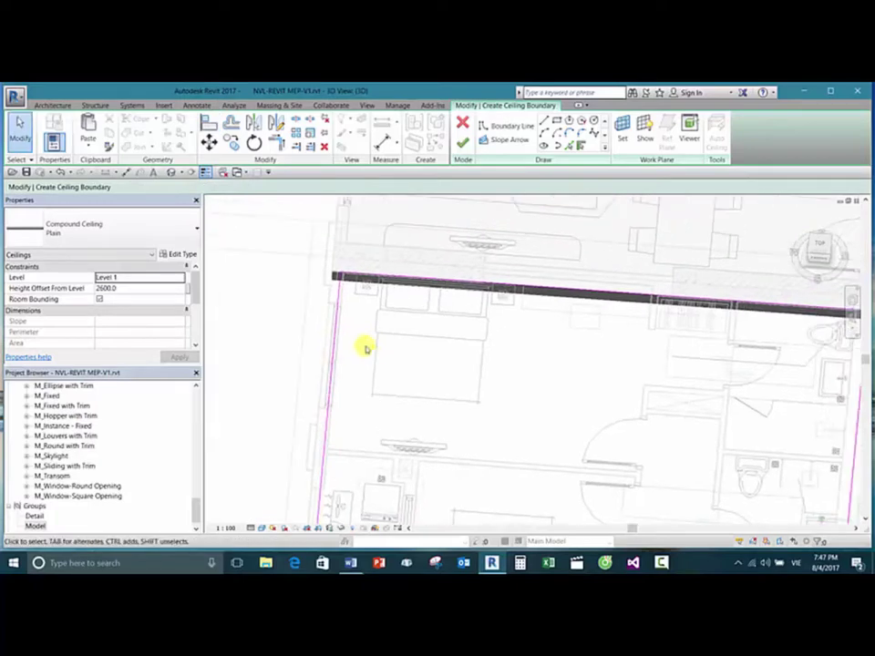
pyautogui.keyDown('shift'); pyautogui.moveTo(373, 357); pyautogui.dragTo(299, 337, button='middle'); pyautogui.keyUp('shift')
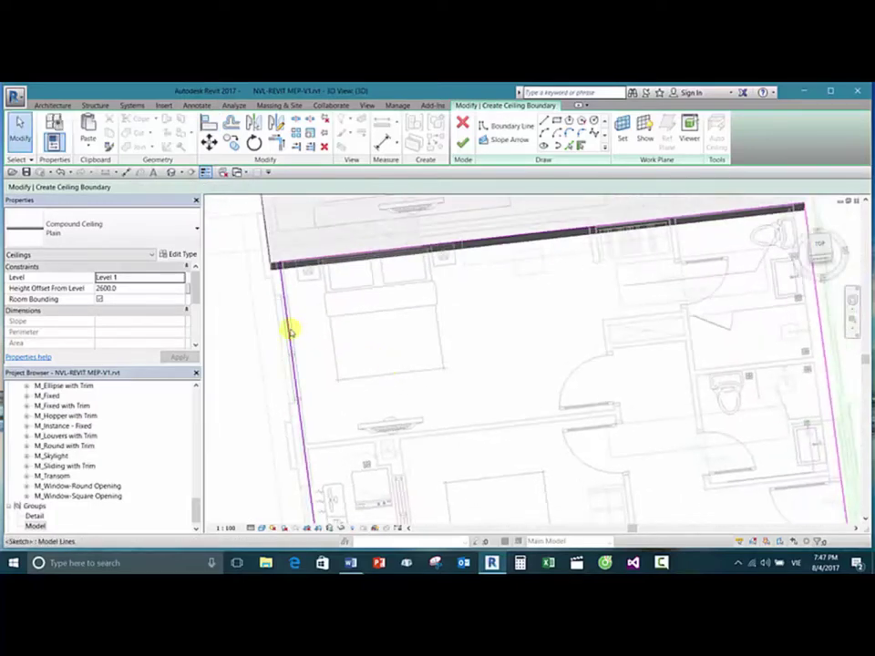
pyautogui.click(818, 247)
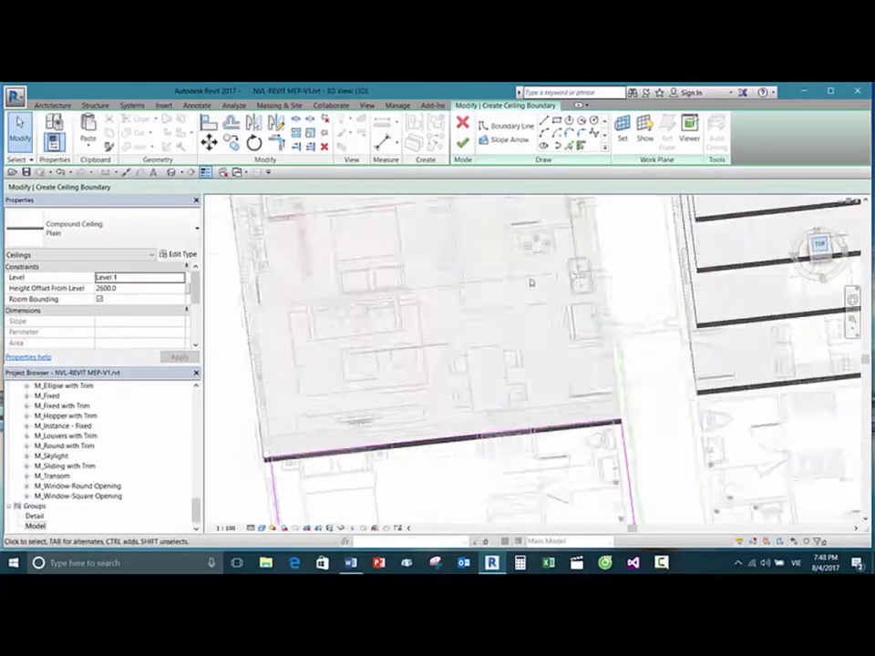
pyautogui.scroll(5, 558, 337)
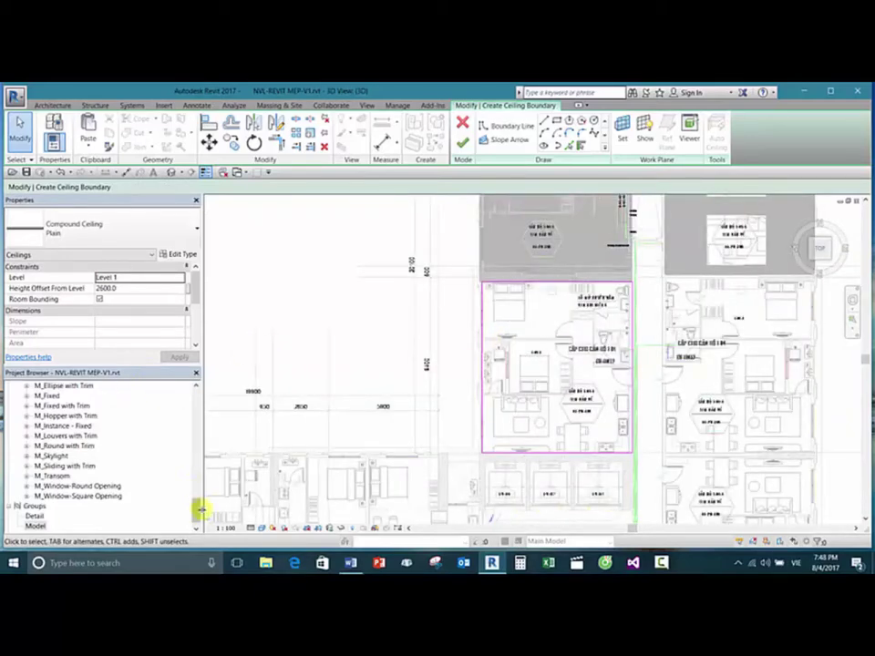
pyautogui.moveTo(201, 511); pyautogui.dragTo(195, 401)
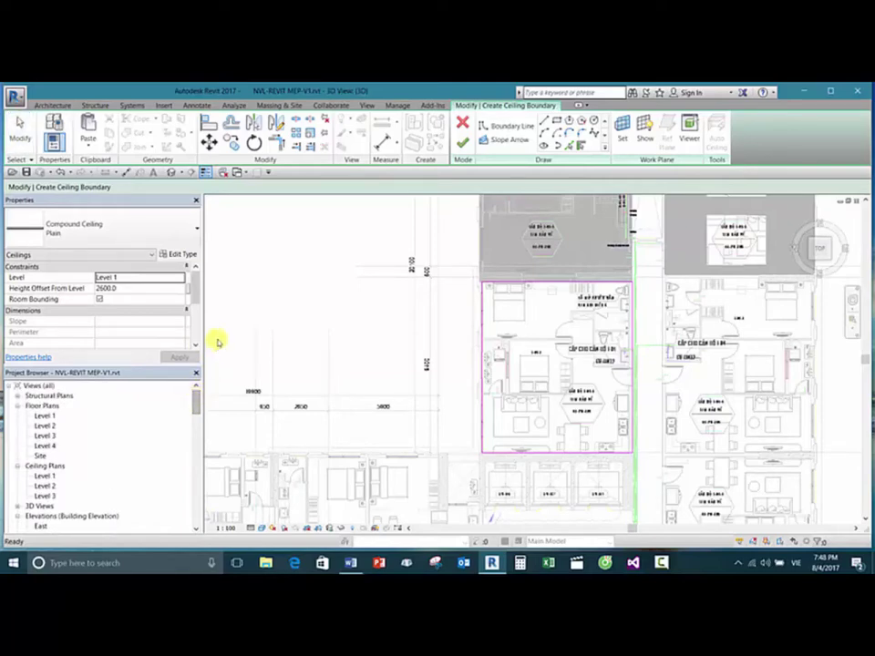
# Step: Open the Level 1 floor plan and zoom in on the unit's bedroom
pyautogui.doubleClick(44, 416)
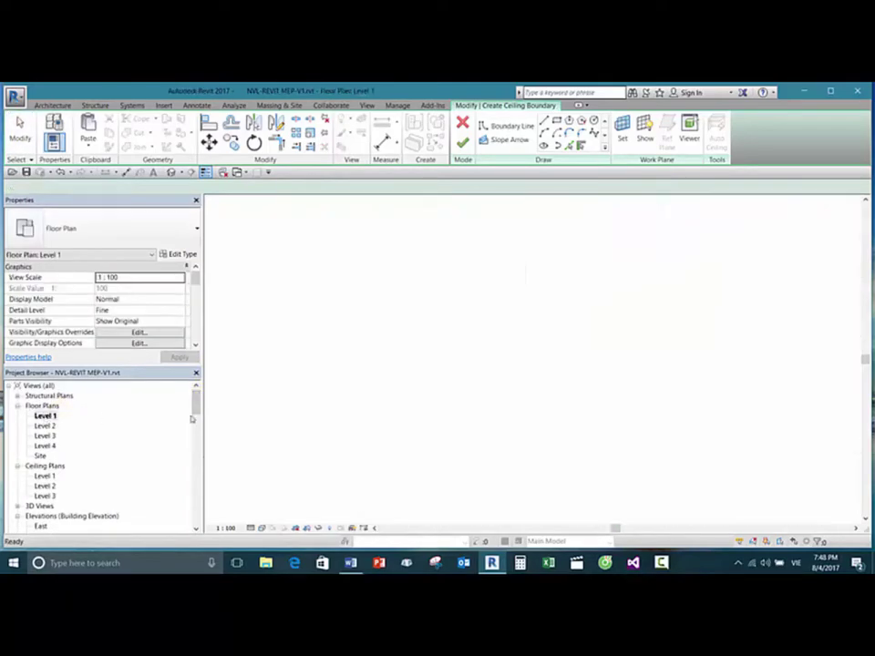
pyautogui.scroll(-10, 507, 410)
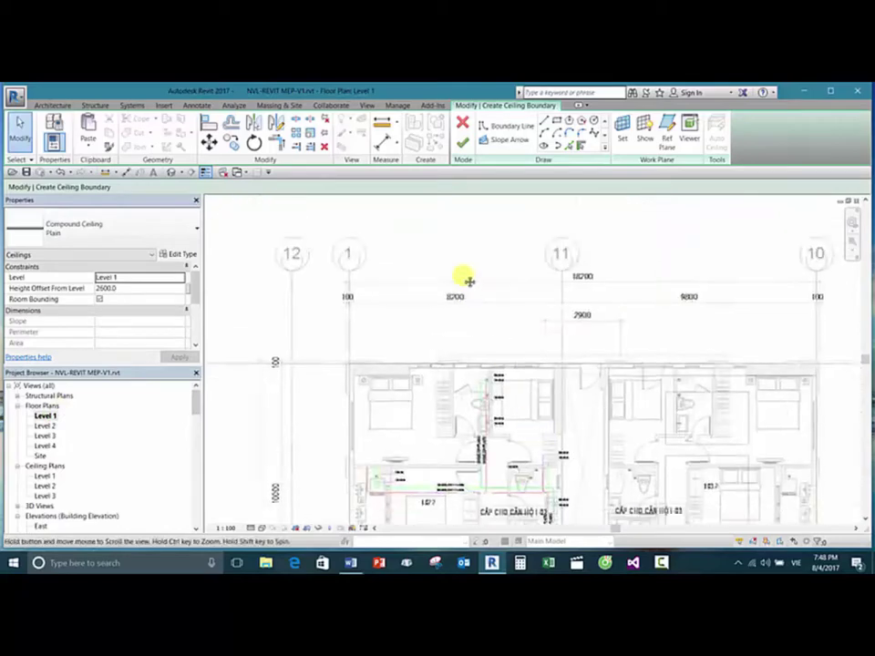
pyautogui.scroll(10, 461, 387)
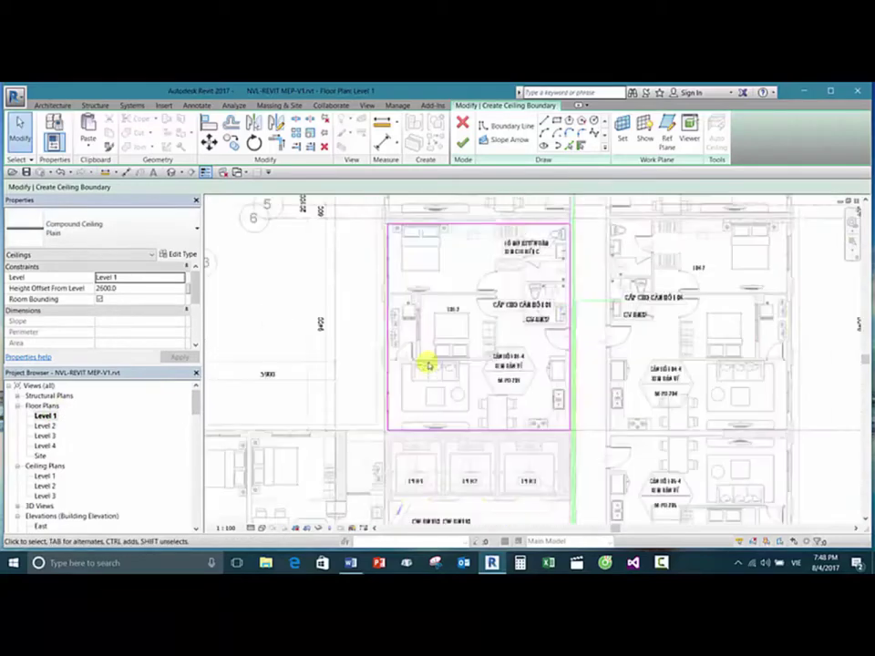
pyautogui.moveTo(450, 304); pyautogui.dragTo(415, 332, button='middle')
pyautogui.scroll(3, 417, 337)
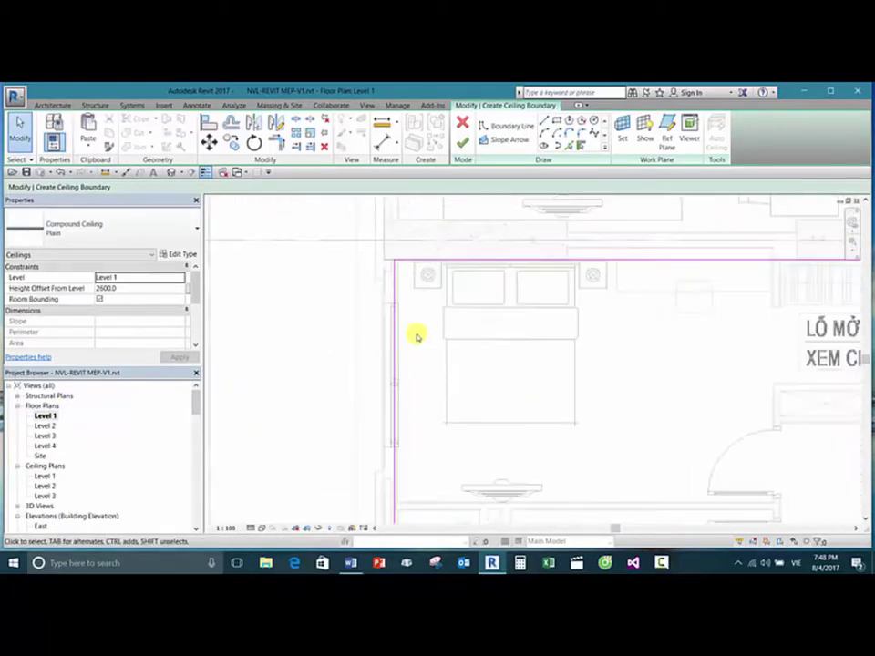
# Step: Align the left boundary line to the wall face and the top line to the floor edge
pyautogui.press('a')
pyautogui.press('l')
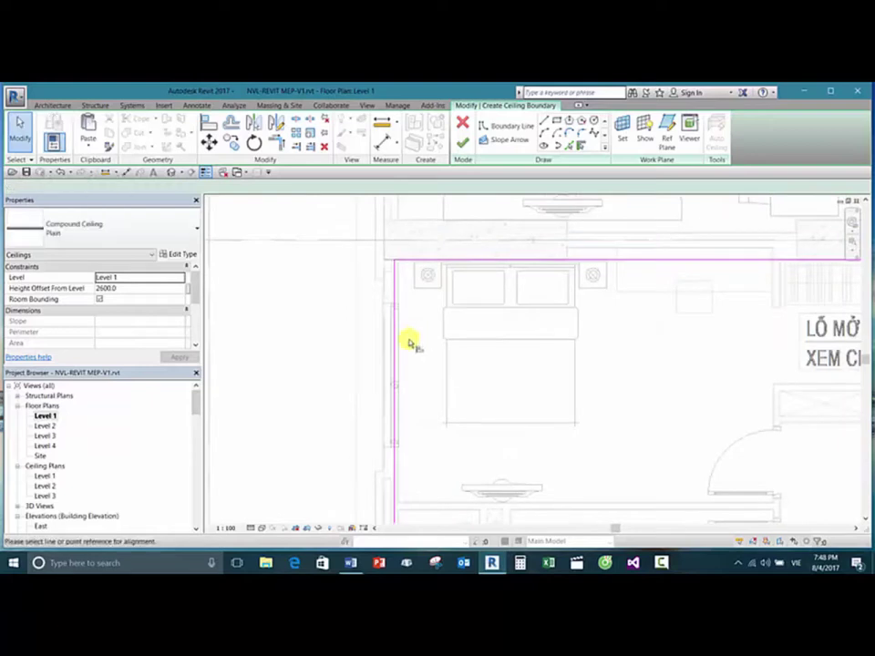
pyautogui.scroll(2, 410, 340)
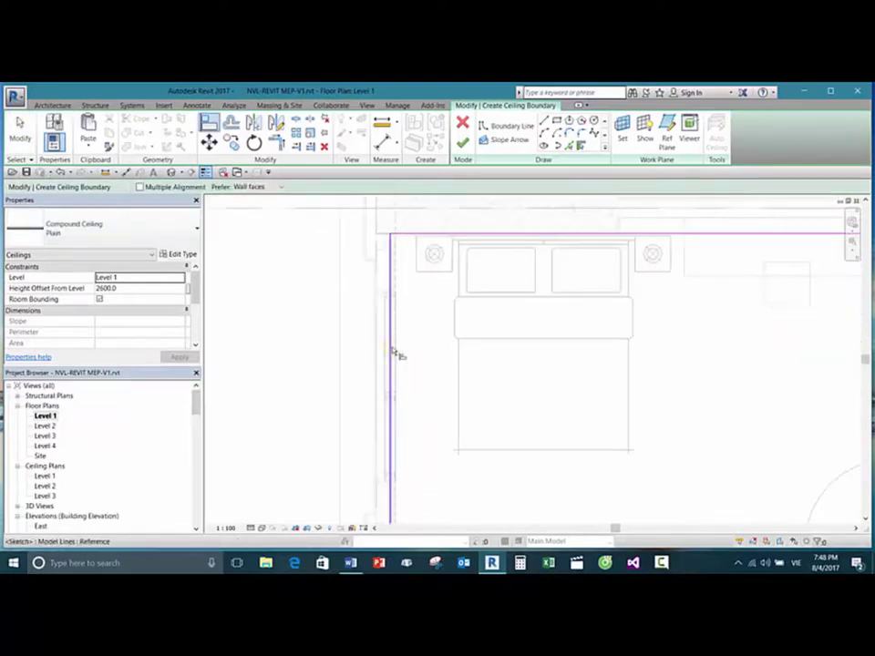
pyautogui.click(397, 352)
pyautogui.click(391, 349)
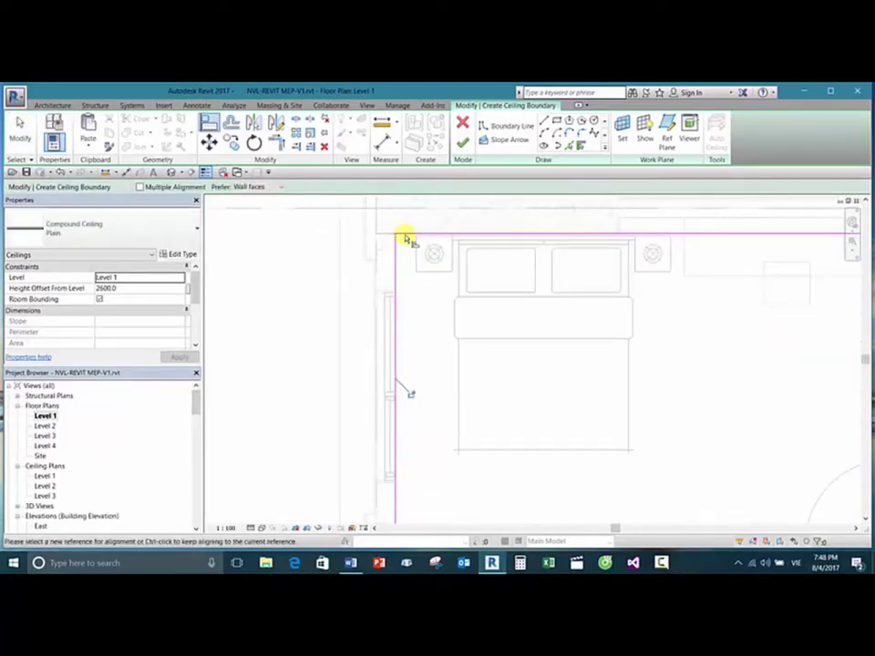
pyautogui.scroll(3, 407, 237)
pyautogui.click(410, 299)
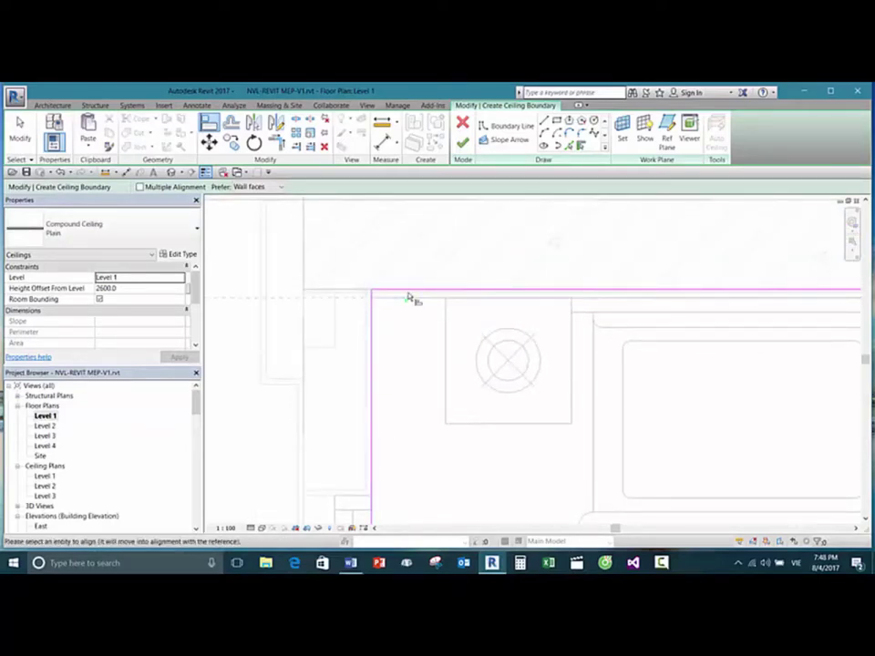
pyautogui.click(400, 303)
# Step: Align the right boundary line onto grid line 11
pyautogui.scroll(-4, 401, 309)
pyautogui.scroll(-2, 453, 340)
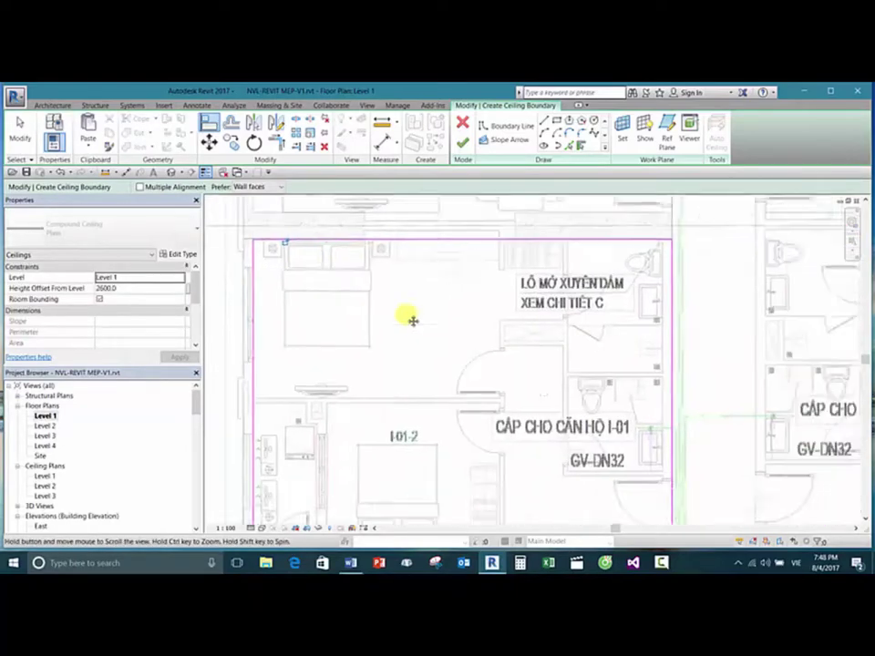
pyautogui.scroll(4, 627, 336)
pyautogui.scroll(-2, 629, 357)
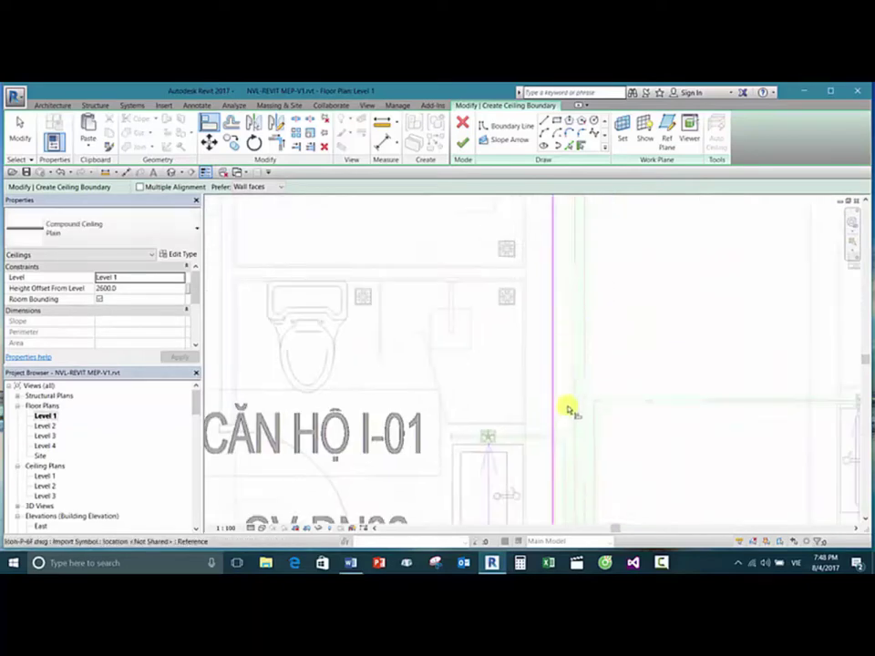
pyautogui.scroll(2, 557, 445)
pyautogui.scroll(-2, 561, 336)
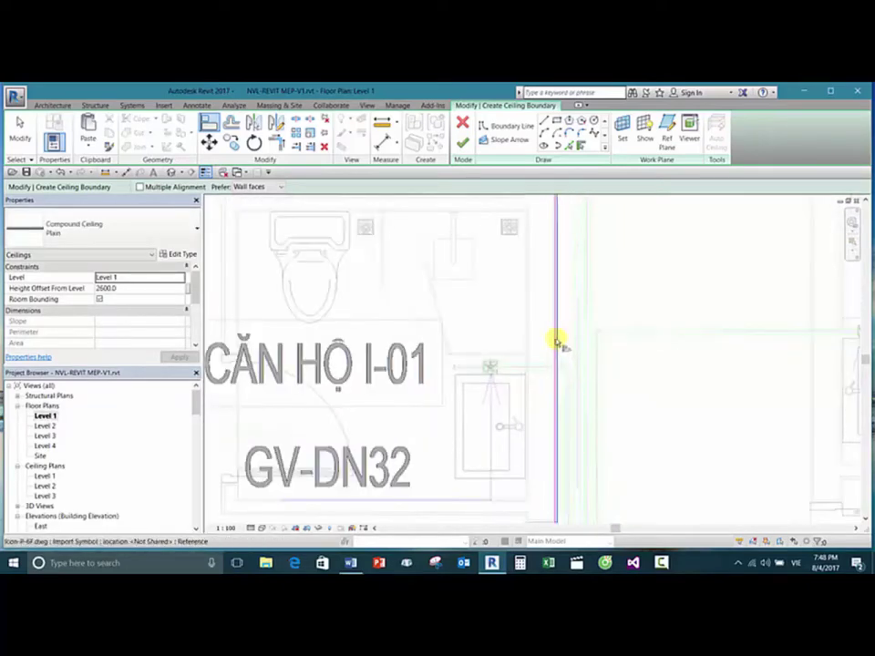
pyautogui.scroll(3, 573, 347)
pyautogui.click(546, 360)
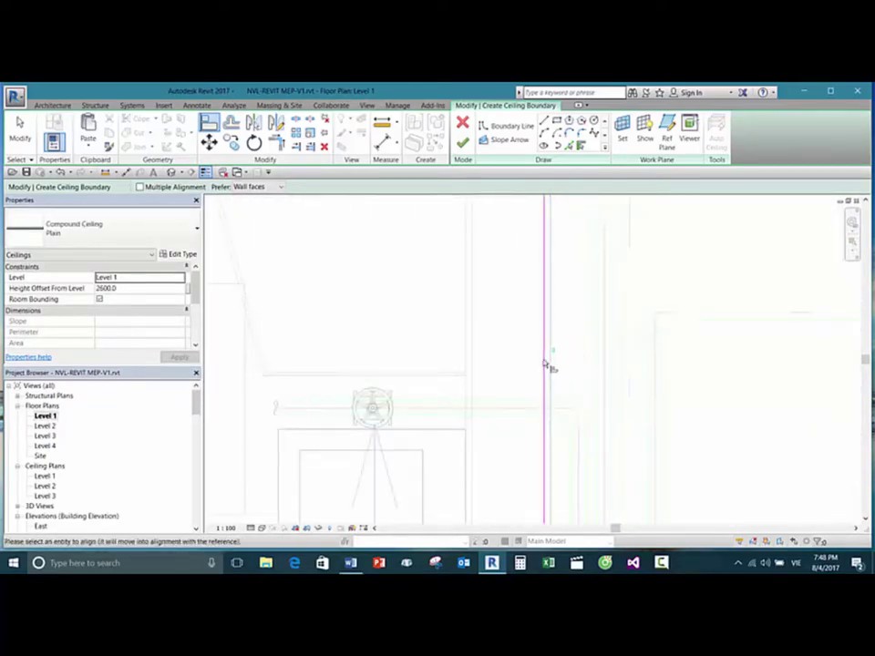
pyautogui.click(526, 310)
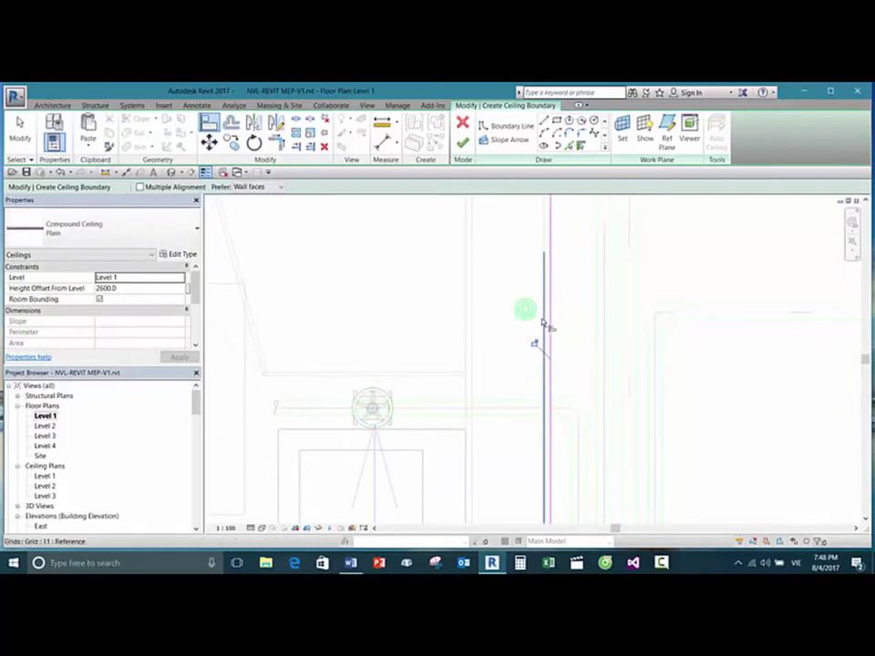
pyautogui.click(551, 328)
# Step: Align the bottom boundary line down to the reference line below the room, then review the room
pyautogui.scroll(-5, 528, 337)
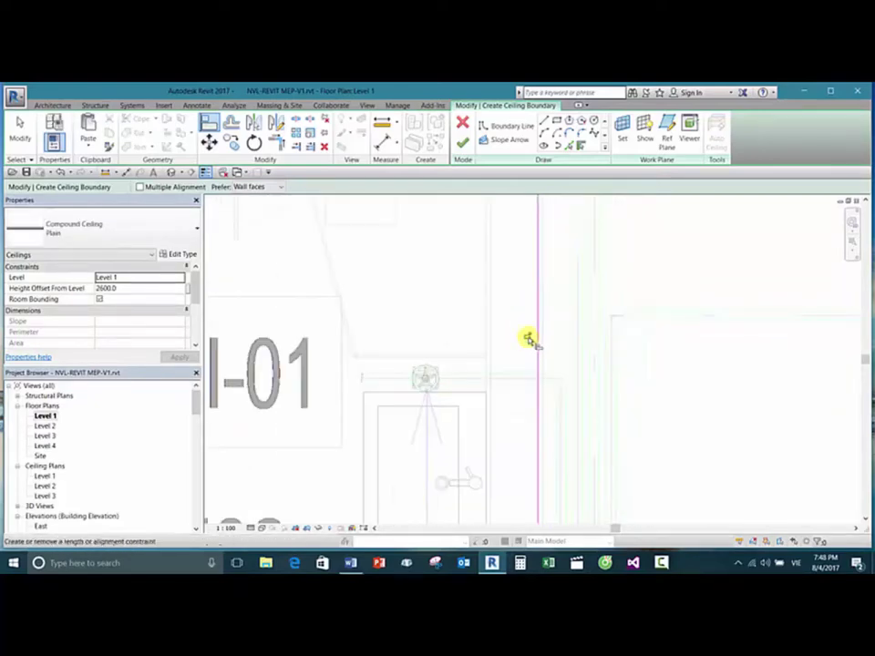
pyautogui.scroll(-5, 532, 342)
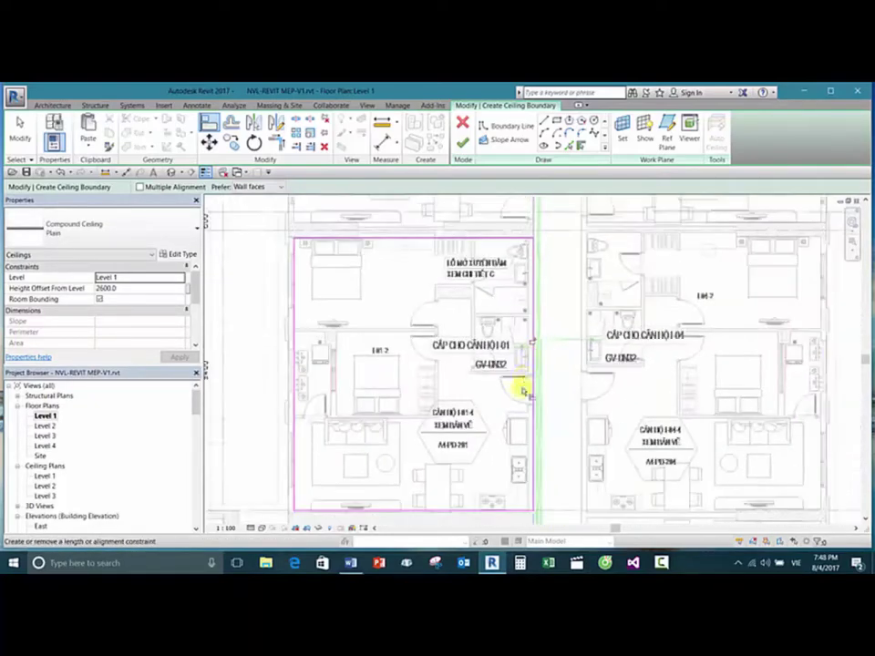
pyautogui.moveTo(507, 361); pyautogui.dragTo(588, 391, button='middle')
pyautogui.scroll(5, 588, 390)
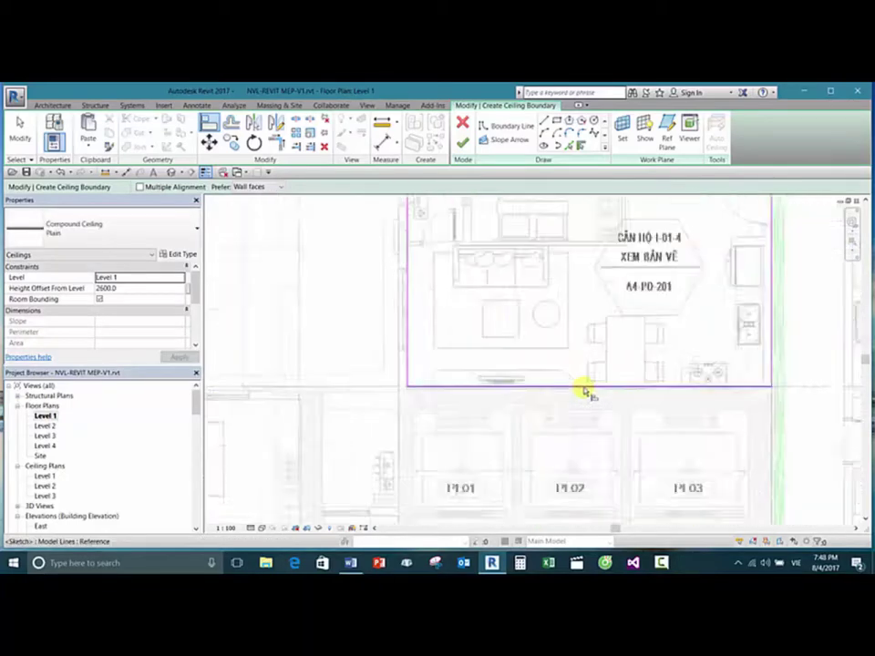
pyautogui.moveTo(478, 407); pyautogui.dragTo(537, 410, button='middle')
pyautogui.scroll(3, 345, 393)
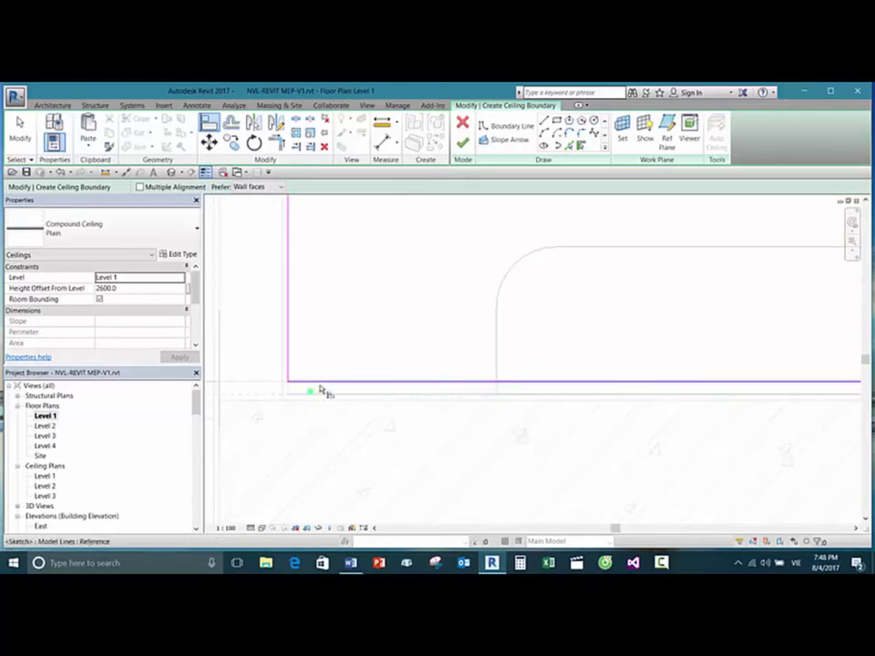
pyautogui.click(330, 394)
pyautogui.click(586, 381)
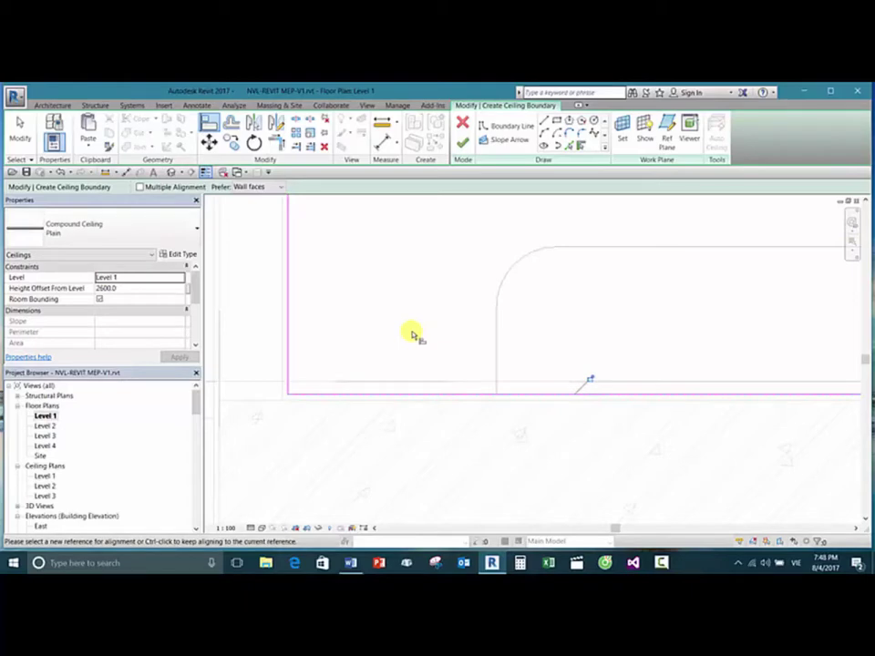
pyautogui.press('Escape')
pyautogui.scroll(-3, 411, 334)
pyautogui.moveTo(430, 287); pyautogui.dragTo(433, 375, button='middle')
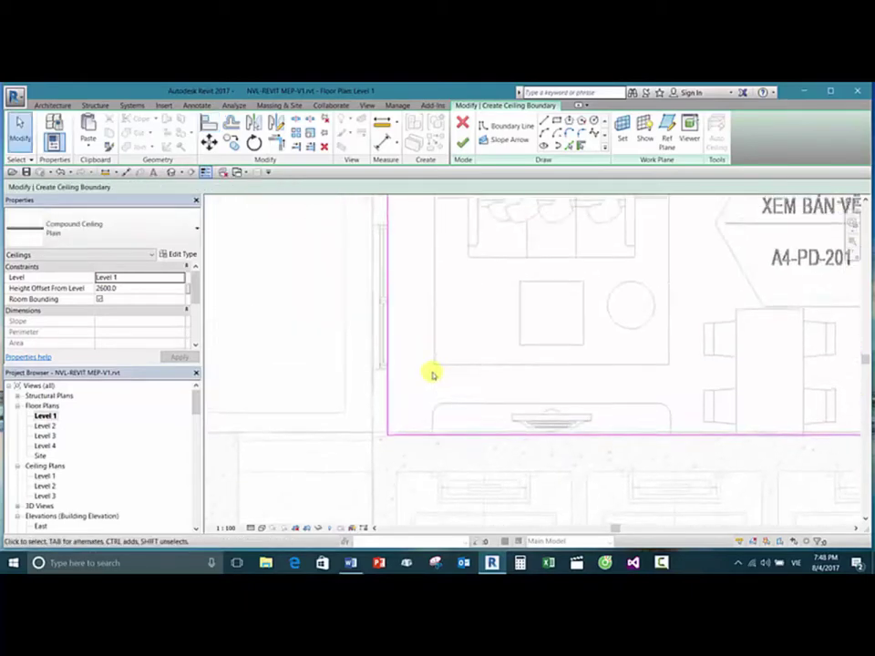
pyautogui.scroll(-5, 438, 374)
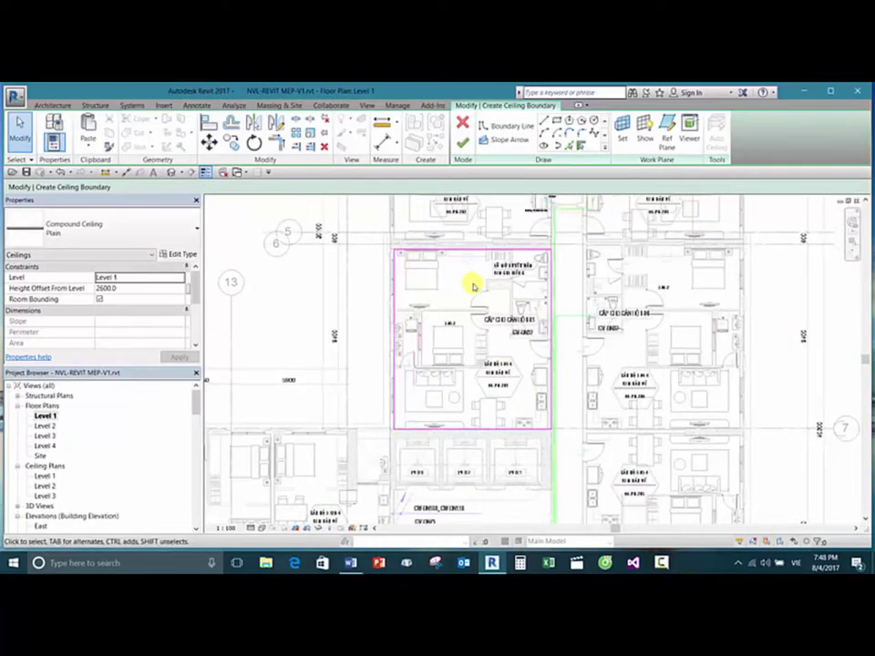
pyautogui.scroll(-2, 473, 286)
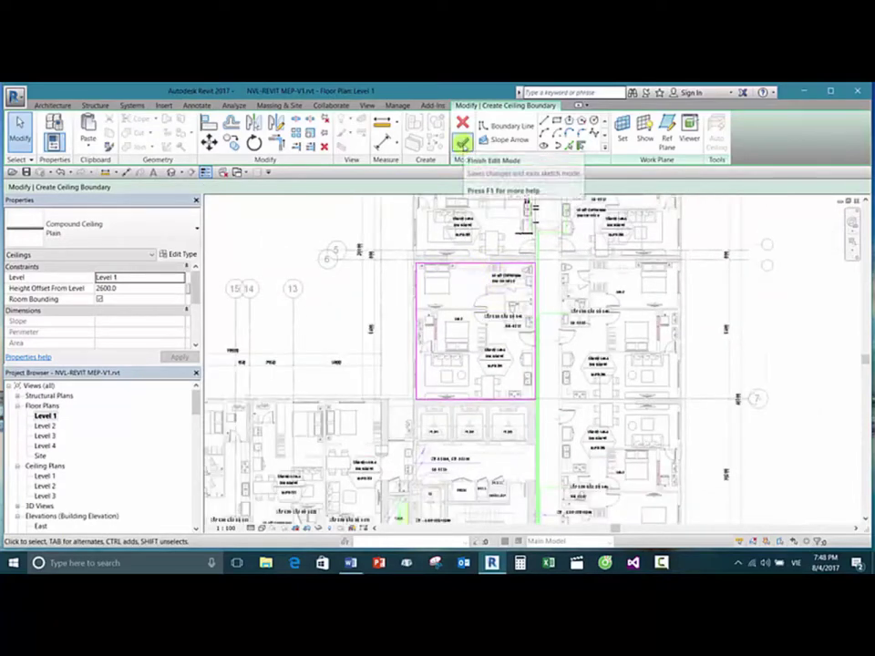
# Step: Edit the ceiling's height offset and finish the boundary sketch
pyautogui.click(125, 288)
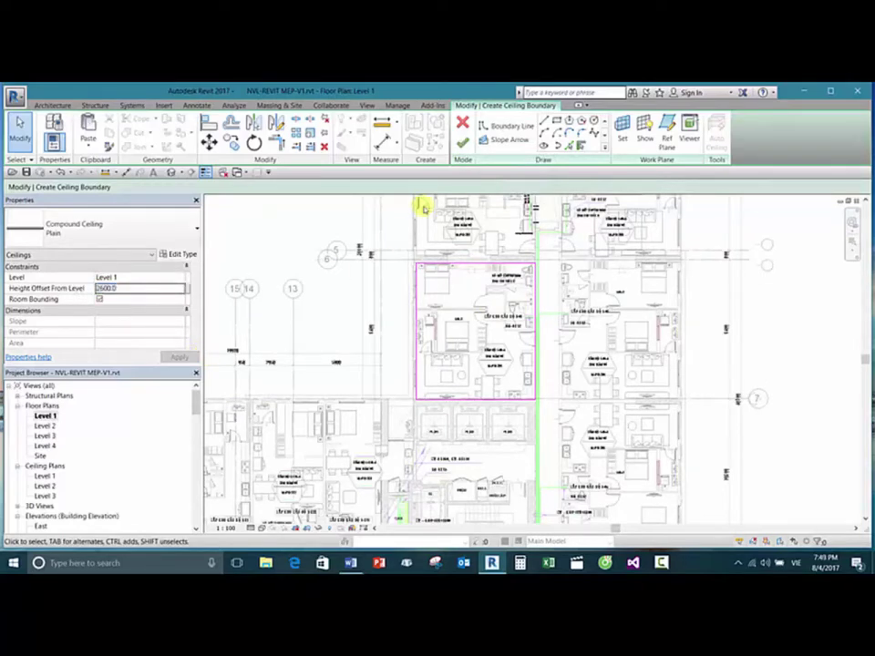
pyautogui.click(462, 141)
pyautogui.click(385, 254)
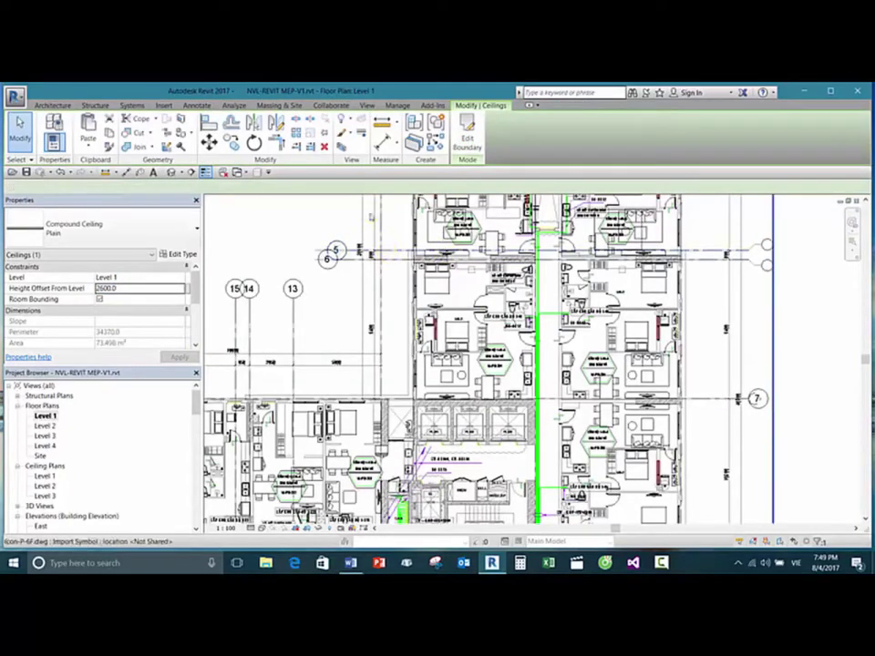
pyautogui.click(296, 226)
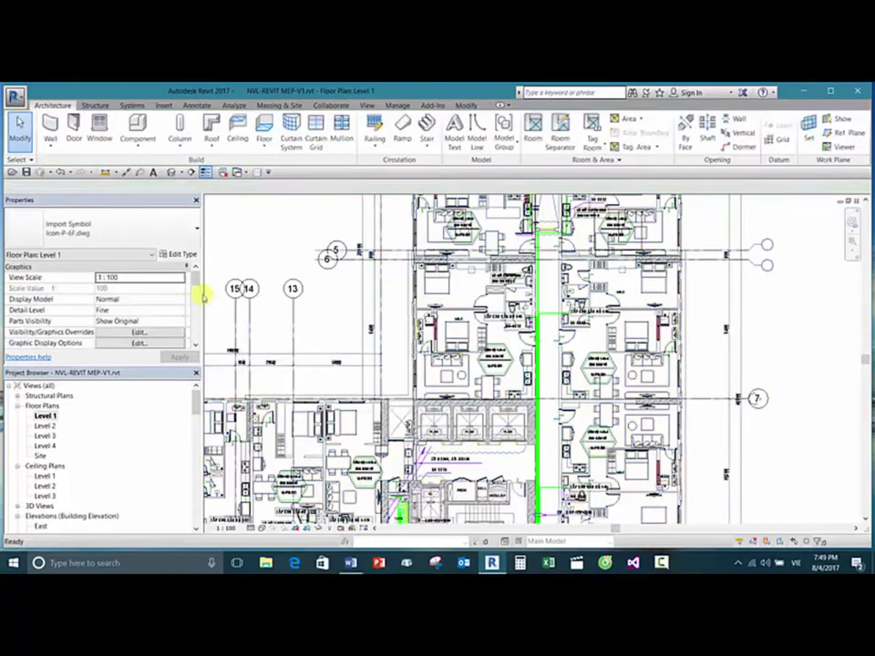
# Step: Open the Level 1 reflected ceiling plan and select the central unit's ceiling, comparing with the floor plan
pyautogui.click(57, 466)
pyautogui.scroll(-2, 65, 465)
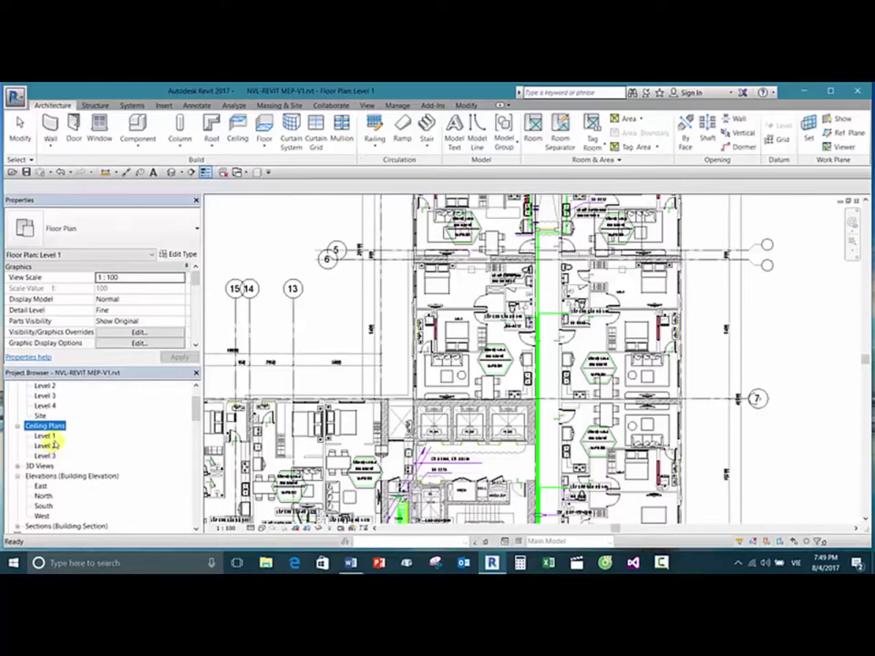
pyautogui.doubleClick(48, 437)
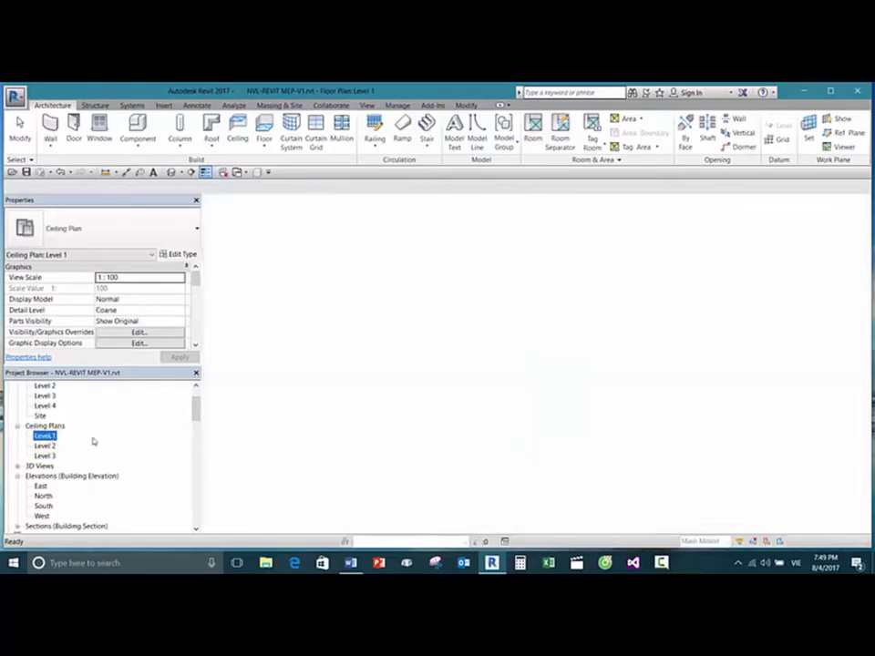
pyautogui.click(460, 279)
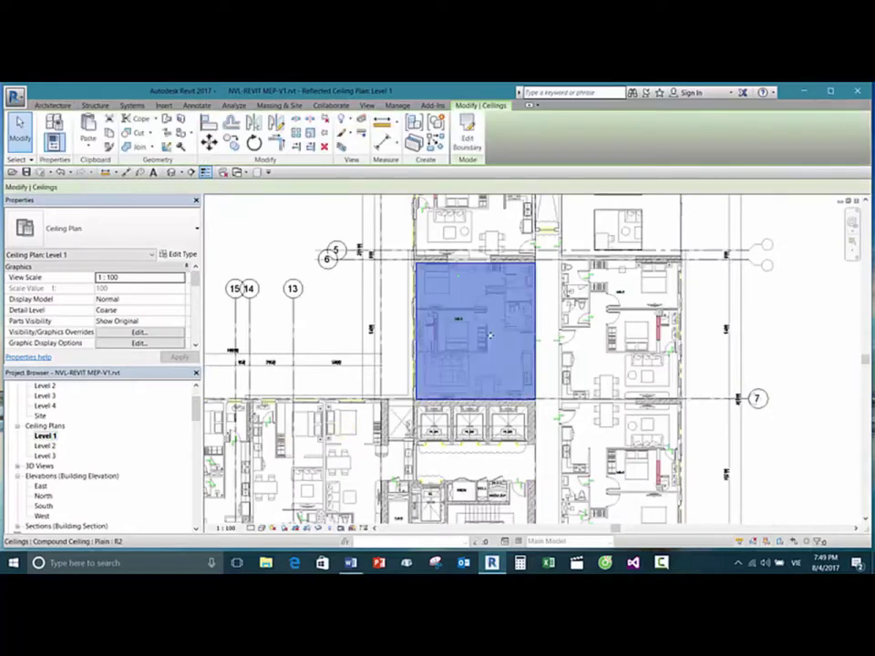
pyautogui.click(45, 406)
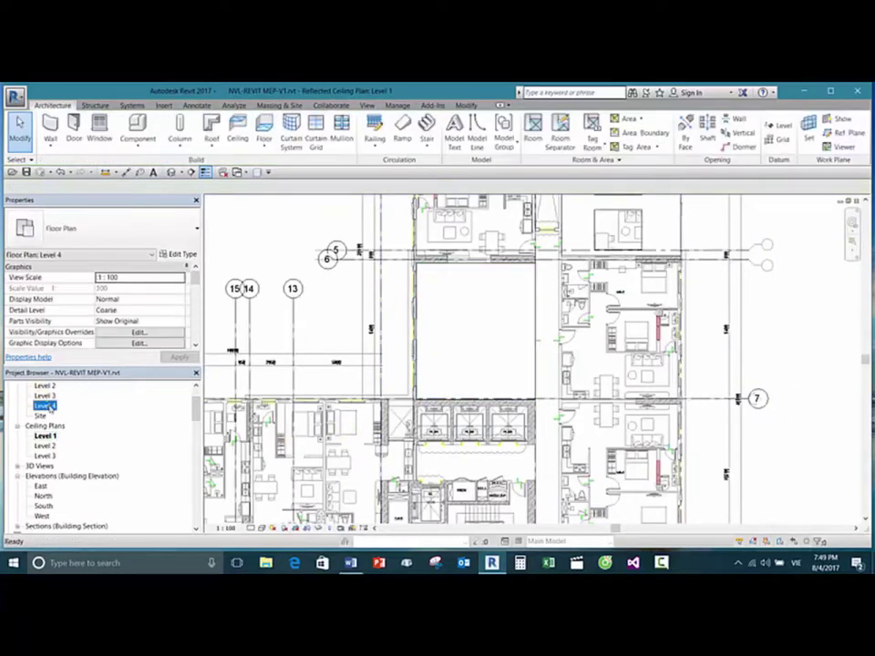
pyautogui.scroll(2, 50, 412)
pyautogui.doubleClick(45, 415)
pyautogui.click(445, 305)
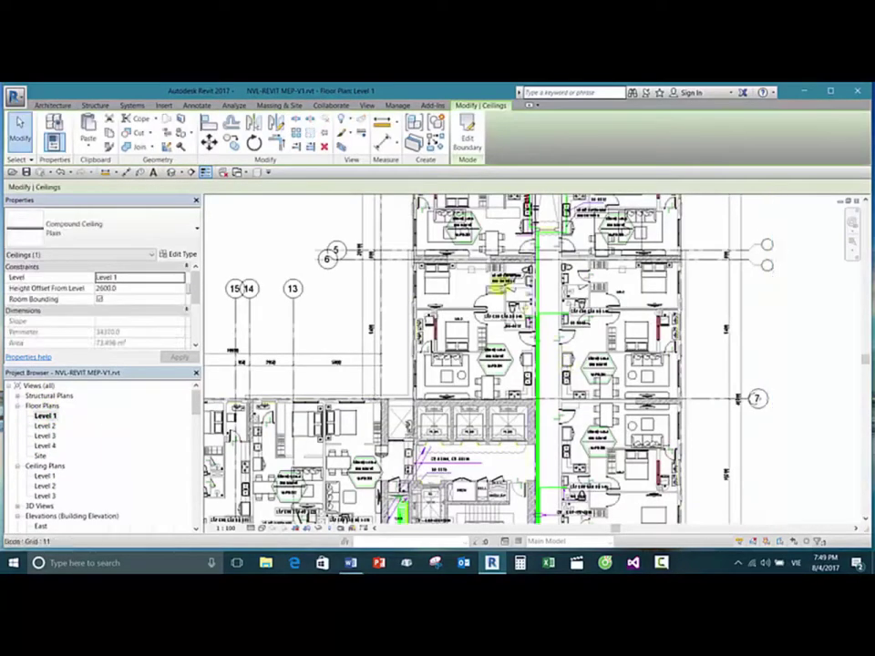
pyautogui.scroll(2, 444, 305)
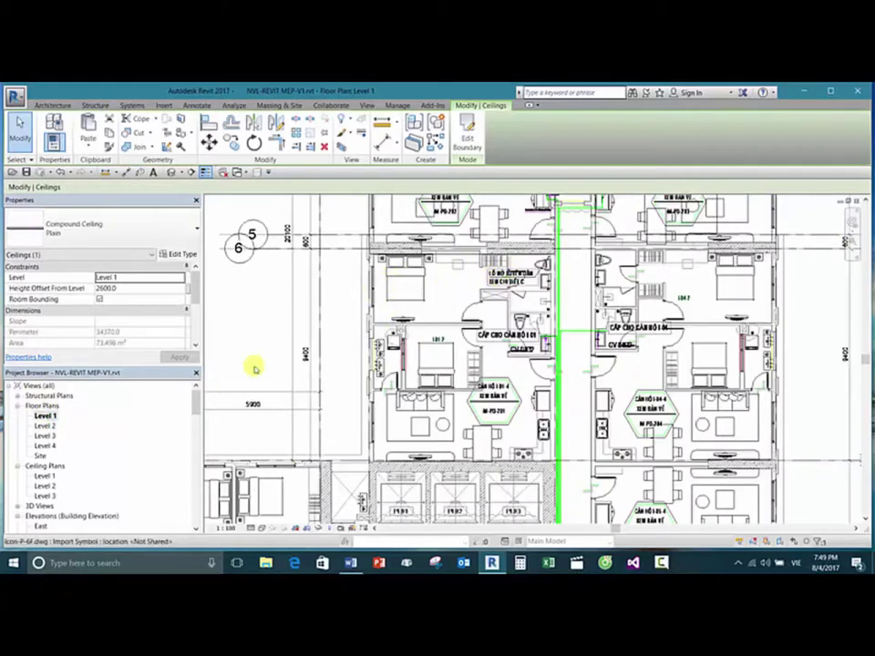
pyautogui.doubleClick(43, 476)
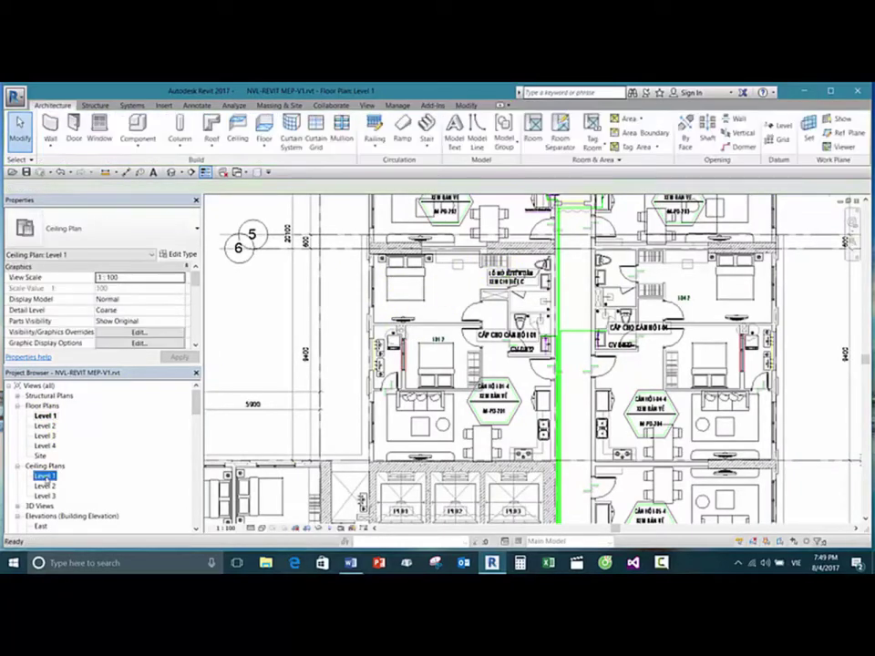
pyautogui.click(443, 389)
pyautogui.scroll(3, 500, 314)
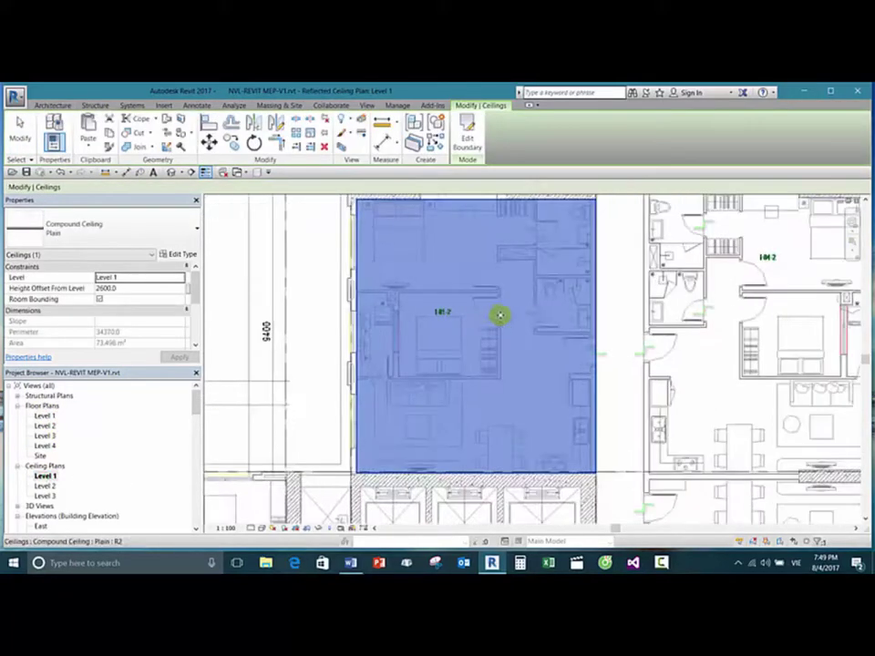
# Step: Set the view's detail level to Fine and visual style to Shaded
pyautogui.click(636, 289)
pyautogui.moveTo(636, 289); pyautogui.dragTo(636, 355, button='middle')
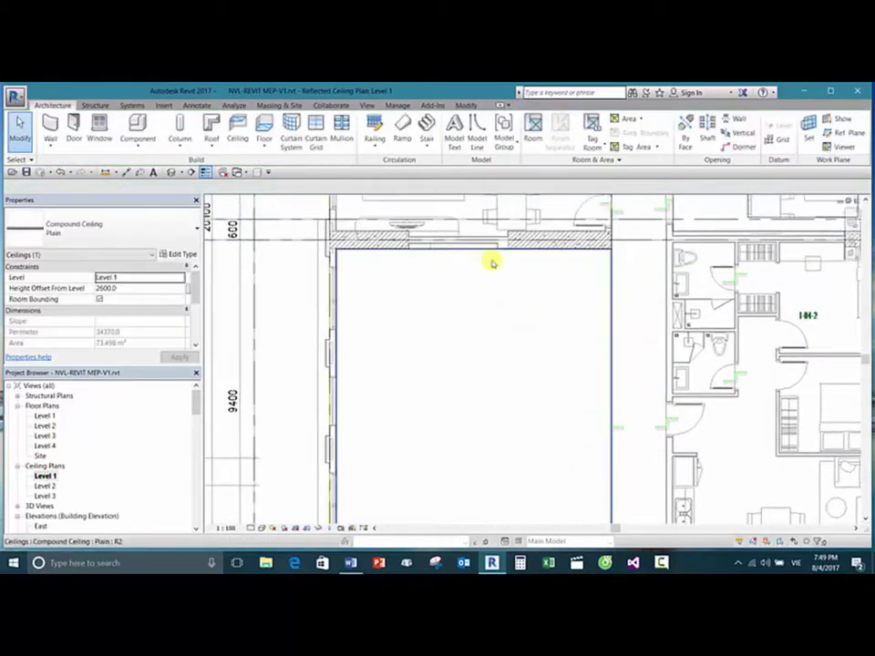
pyautogui.click(251, 526)
pyautogui.click(267, 516)
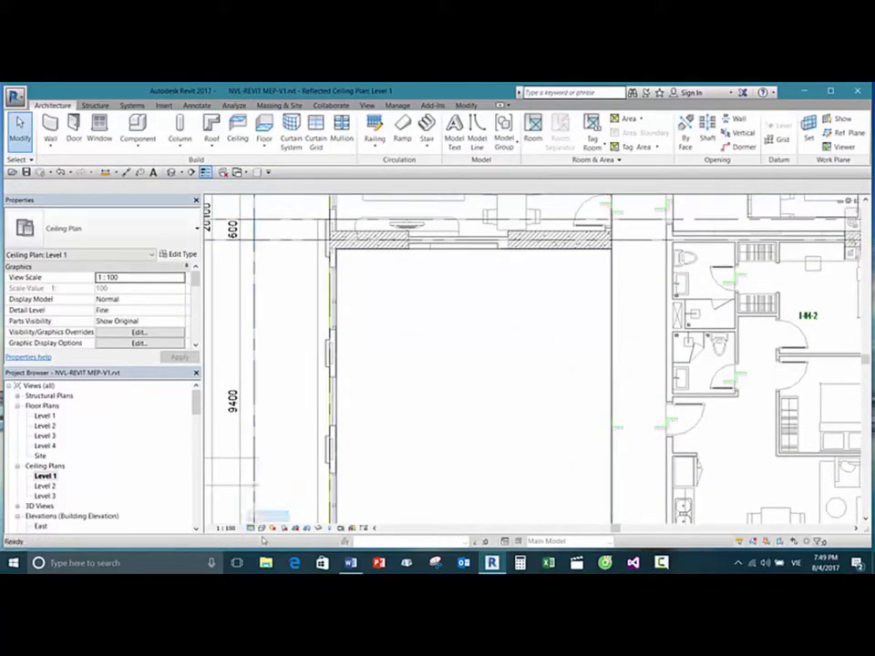
pyautogui.click(261, 528)
pyautogui.click(300, 480)
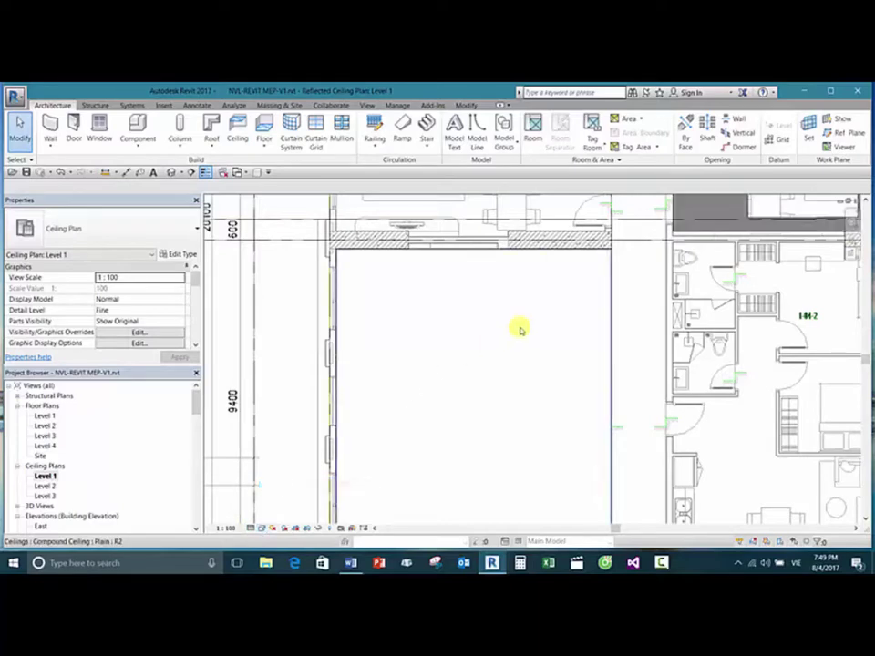
pyautogui.scroll(-3, 647, 296)
# Step: Change the central unit's ceiling to Compound Ceiling 600 x 600mm Grid and inspect the grid pattern
pyautogui.click(405, 299)
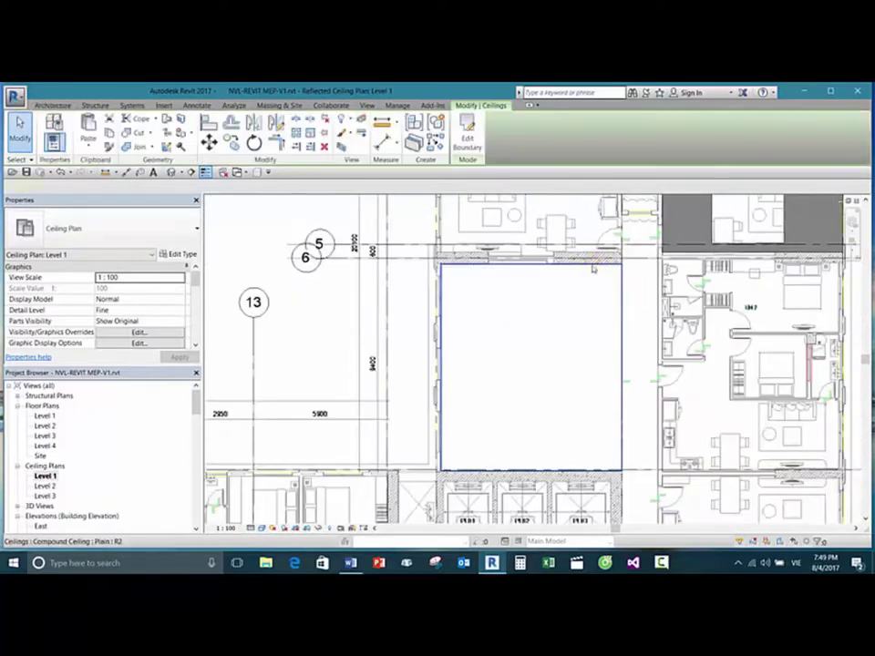
pyautogui.click(124, 233)
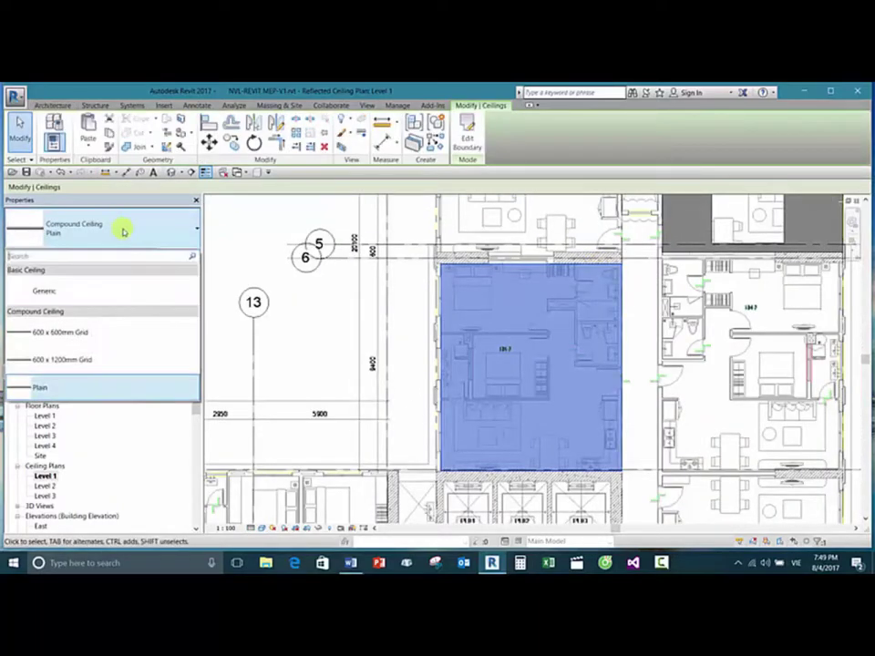
pyautogui.click(78, 333)
pyautogui.click(336, 313)
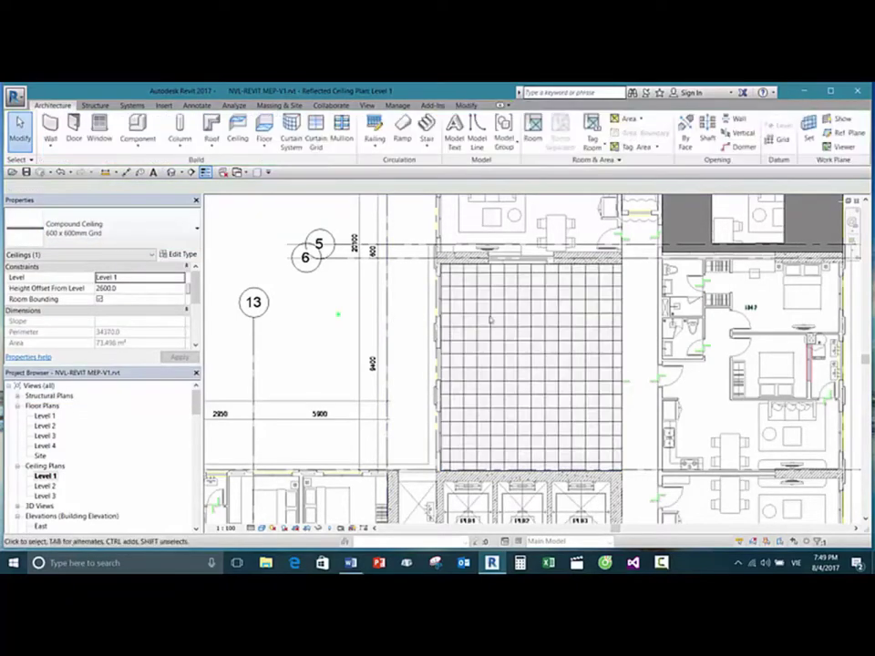
pyautogui.scroll(3, 516, 309)
pyautogui.scroll(-3, 423, 314)
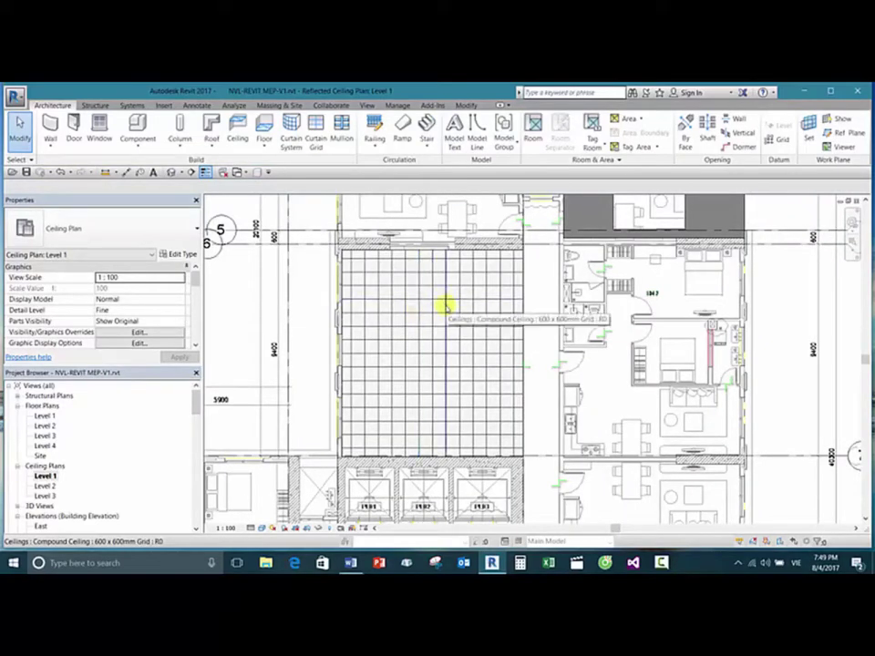
pyautogui.scroll(3, 493, 292)
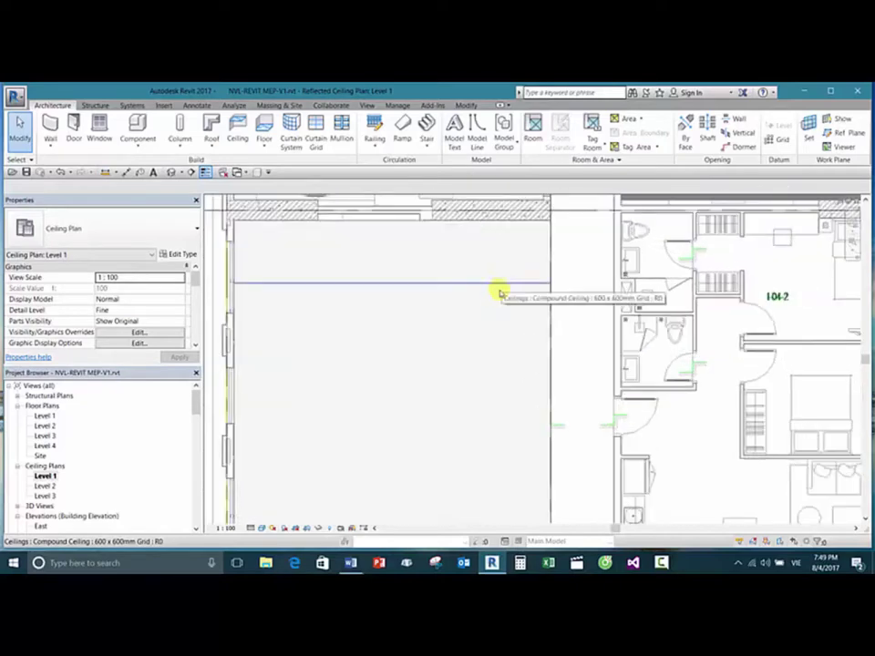
pyautogui.scroll(-1, 497, 310)
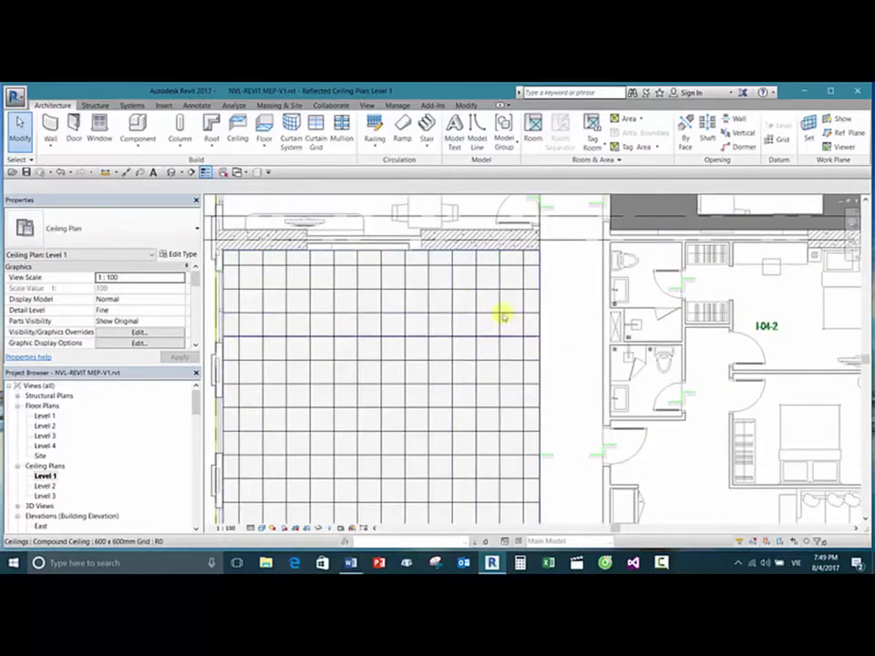
pyautogui.scroll(-1, 496, 315)
pyautogui.scroll(-1, 494, 316)
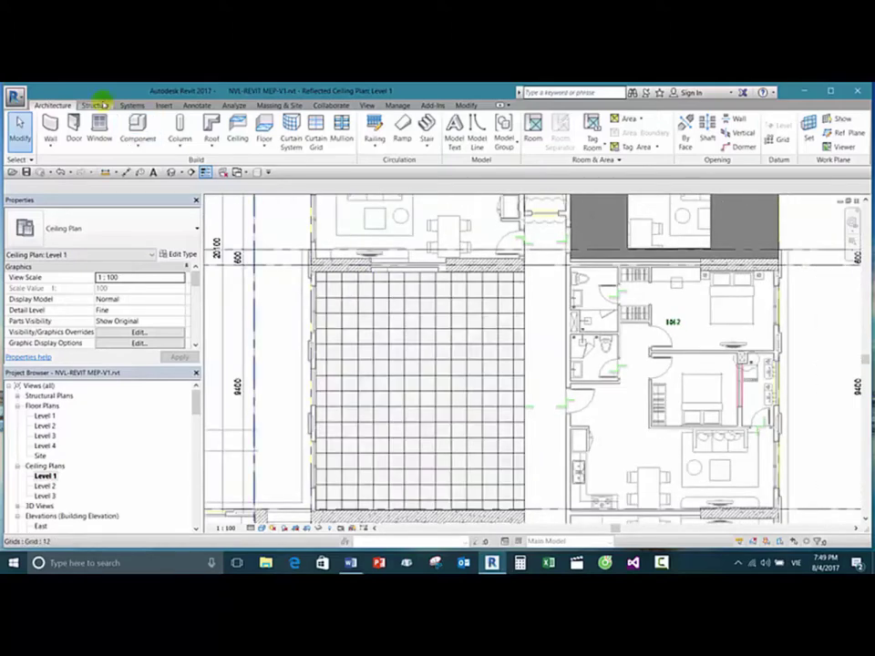
pyautogui.click(134, 105)
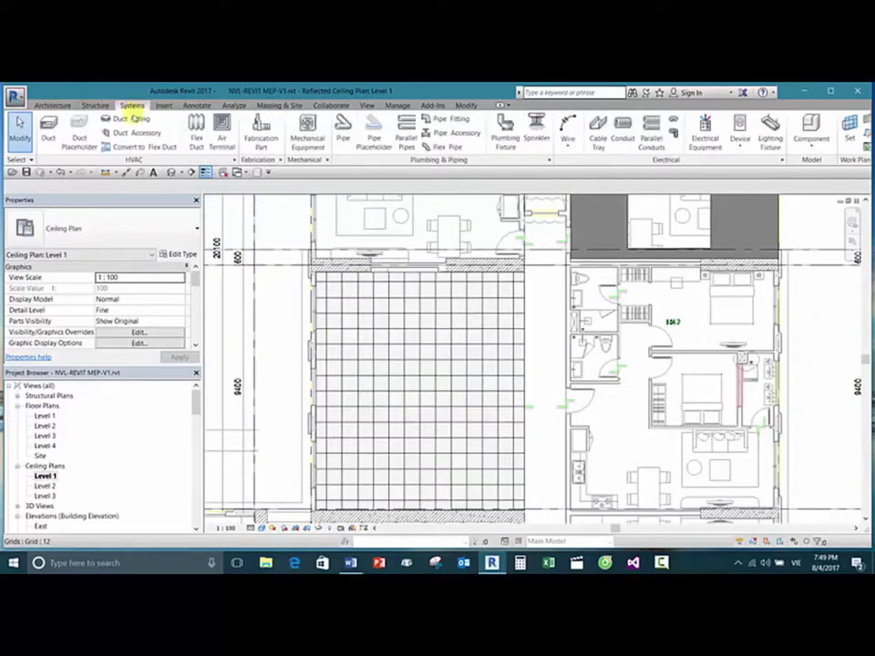
pyautogui.click(222, 134)
pyautogui.click(509, 331)
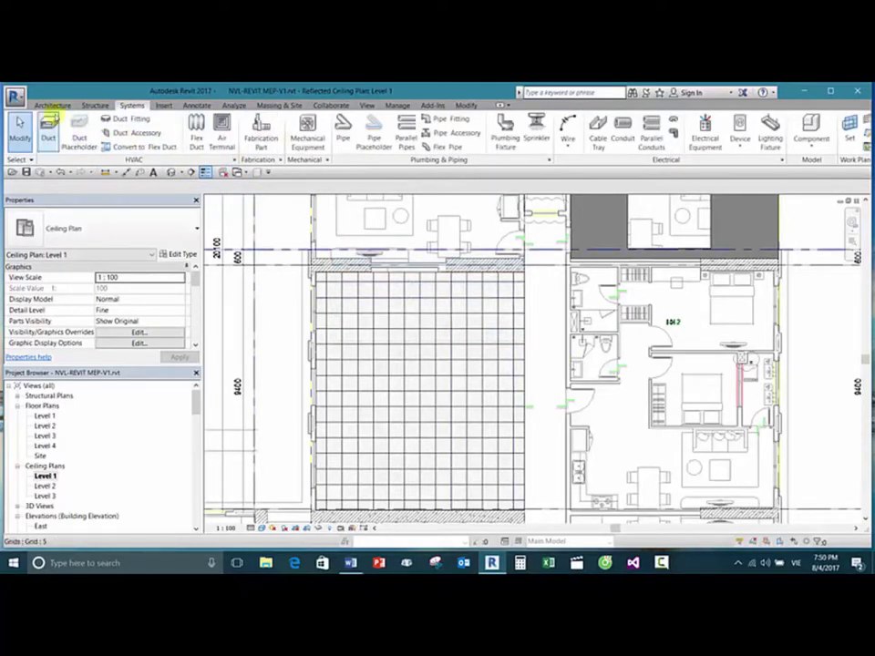
pyautogui.click(52, 105)
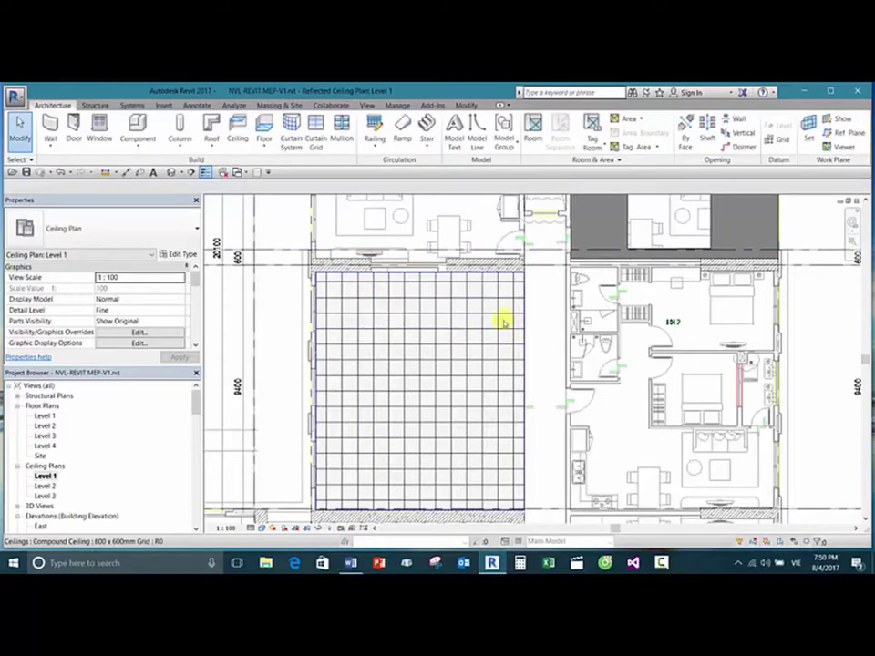
pyautogui.scroll(-3, 522, 322)
pyautogui.scroll(4, 527, 316)
pyautogui.moveTo(495, 342); pyautogui.dragTo(484, 335, button='middle')
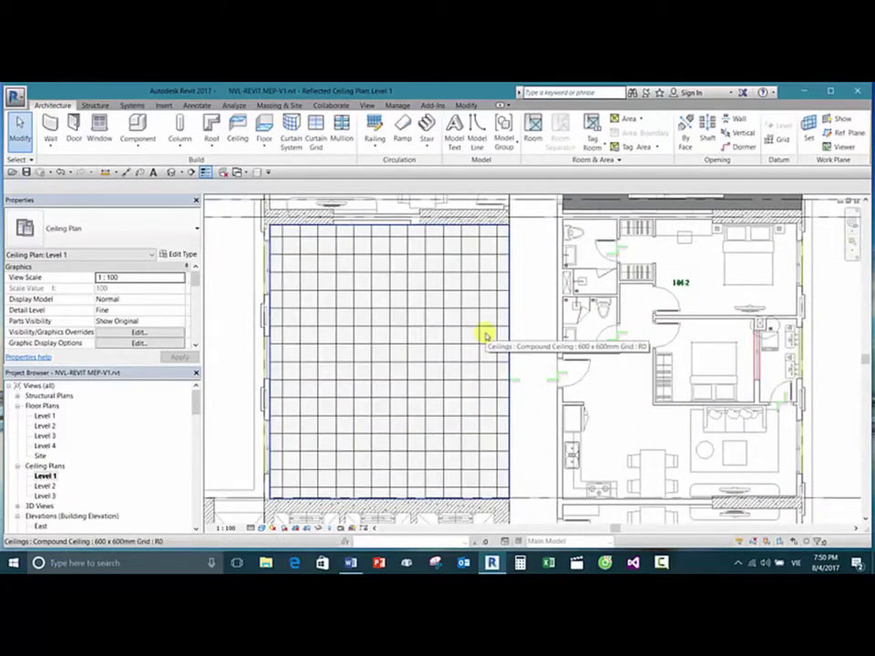
pyautogui.scroll(-3, 507, 312)
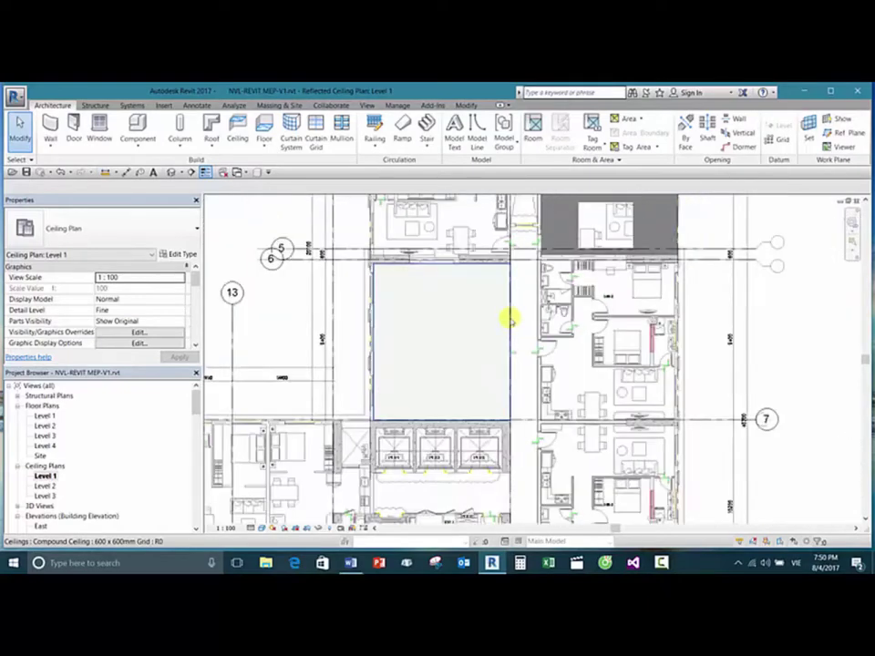
pyautogui.moveTo(547, 347); pyautogui.dragTo(547, 300, button='middle')
pyautogui.scroll(-2, 546, 301)
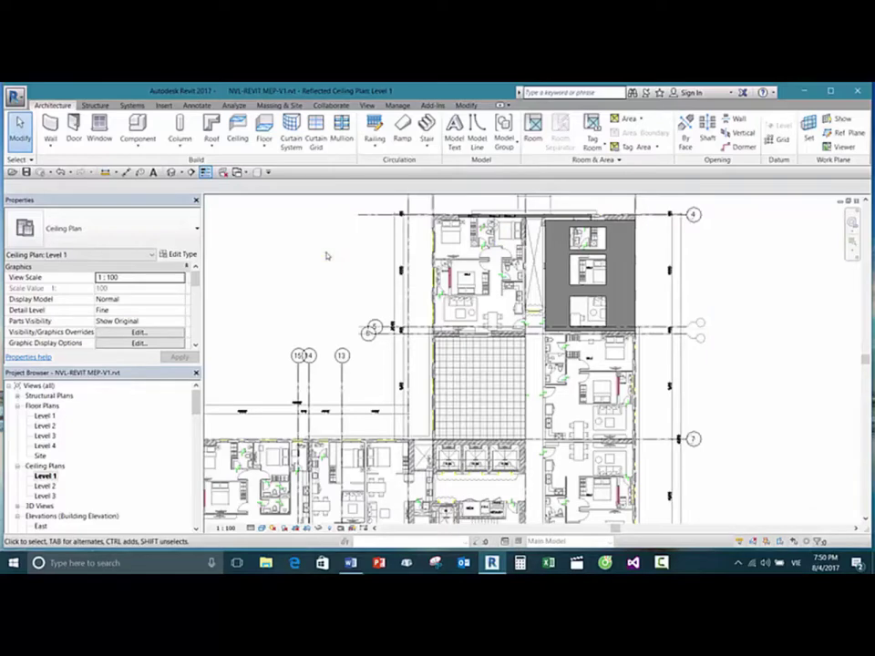
# Step: Pan and zoom the Level 1 ceiling plan to find the rooms beside grid 7
pyautogui.scroll(-1, 326, 255)
pyautogui.moveTo(326, 254); pyautogui.dragTo(393, 288, button='middle')
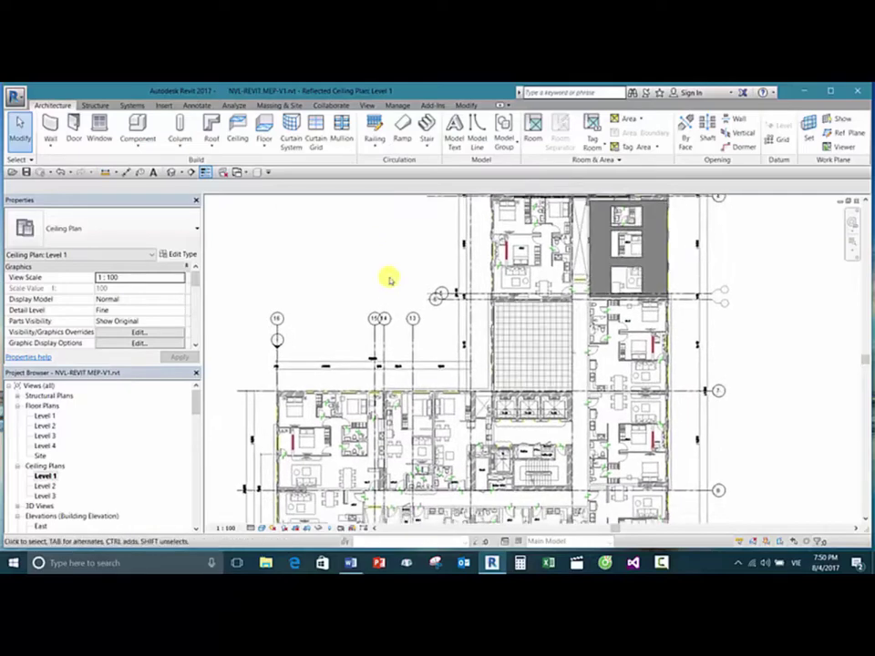
pyautogui.scroll(2, 389, 280)
pyautogui.scroll(1, 386, 336)
pyautogui.scroll(1, 471, 273)
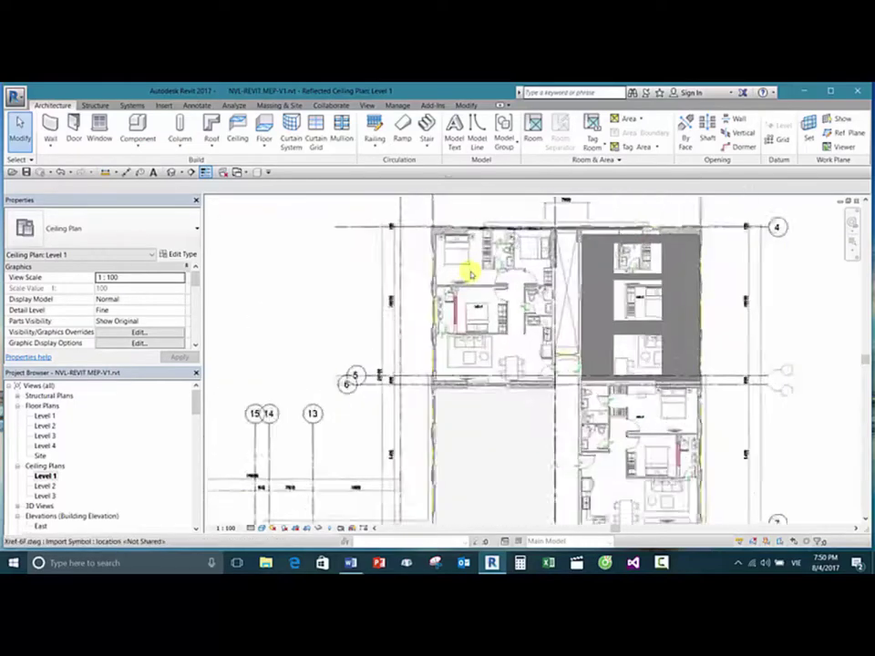
pyautogui.scroll(2, 472, 273)
pyautogui.moveTo(484, 263); pyautogui.dragTo(381, 332, button='middle')
pyautogui.scroll(3, 463, 254)
pyautogui.scroll(-3, 465, 277)
pyautogui.scroll(-2, 460, 278)
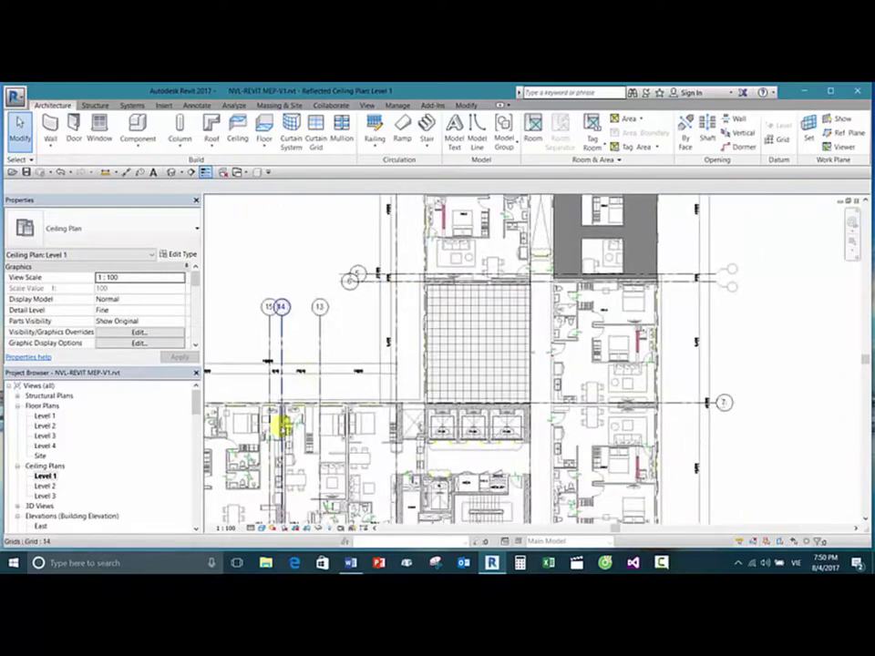
pyautogui.scroll(1, 394, 387)
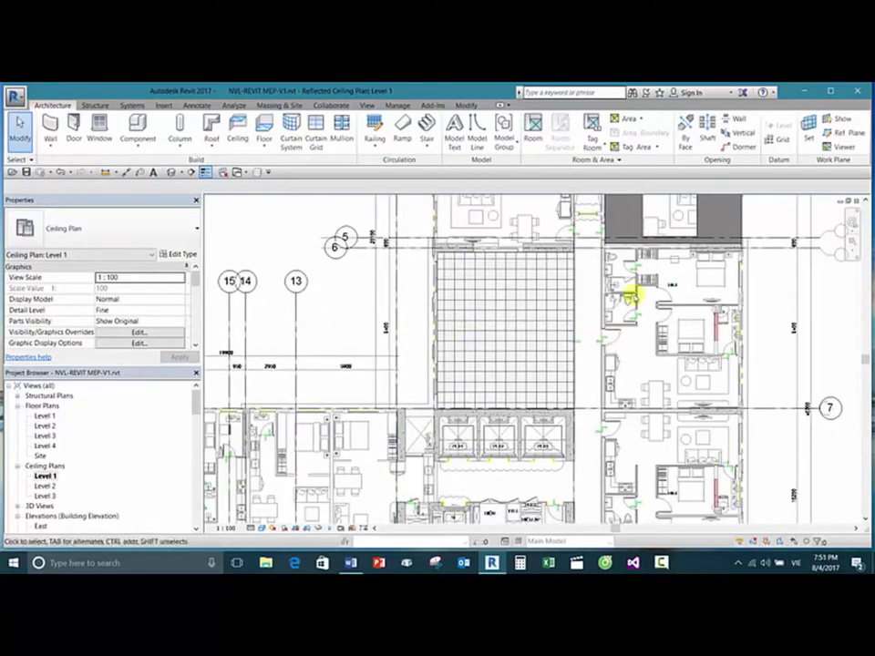
# Step: Inspect the central grid ceiling's boundary sketch, finish it unchanged, and select the DWG underlay
pyautogui.click(576, 297)
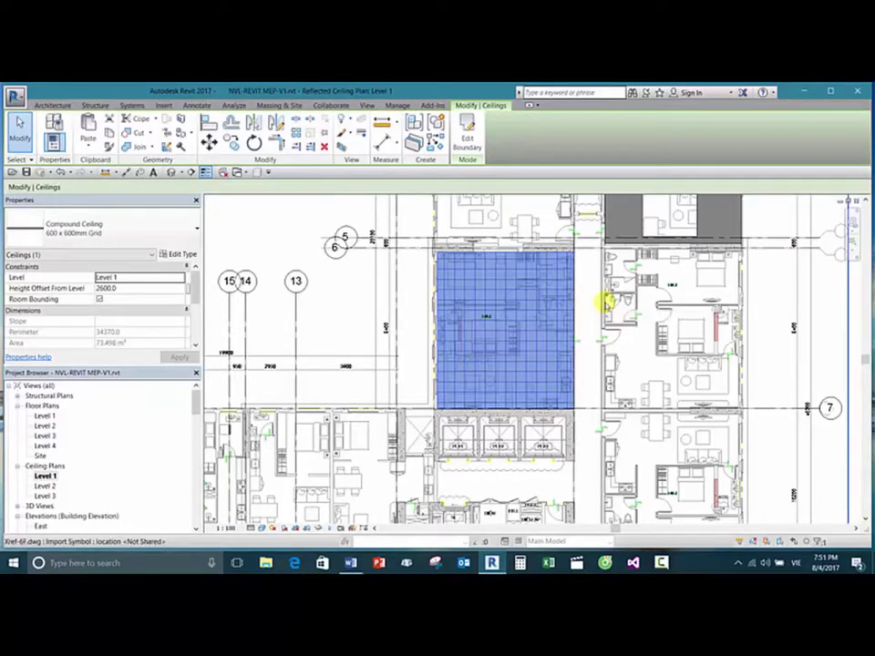
pyautogui.click(466, 139)
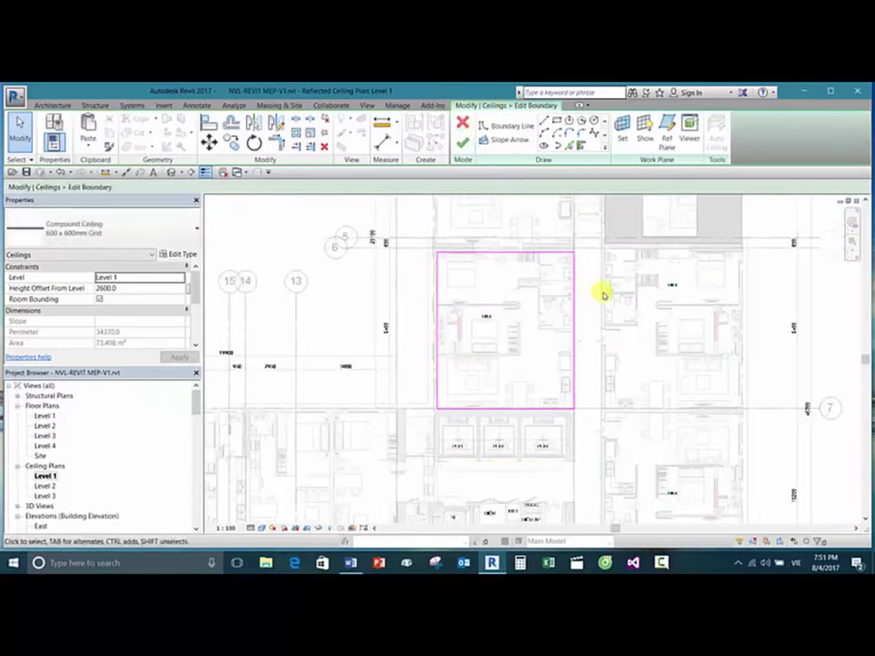
pyautogui.scroll(2, 590, 276)
pyautogui.click(463, 143)
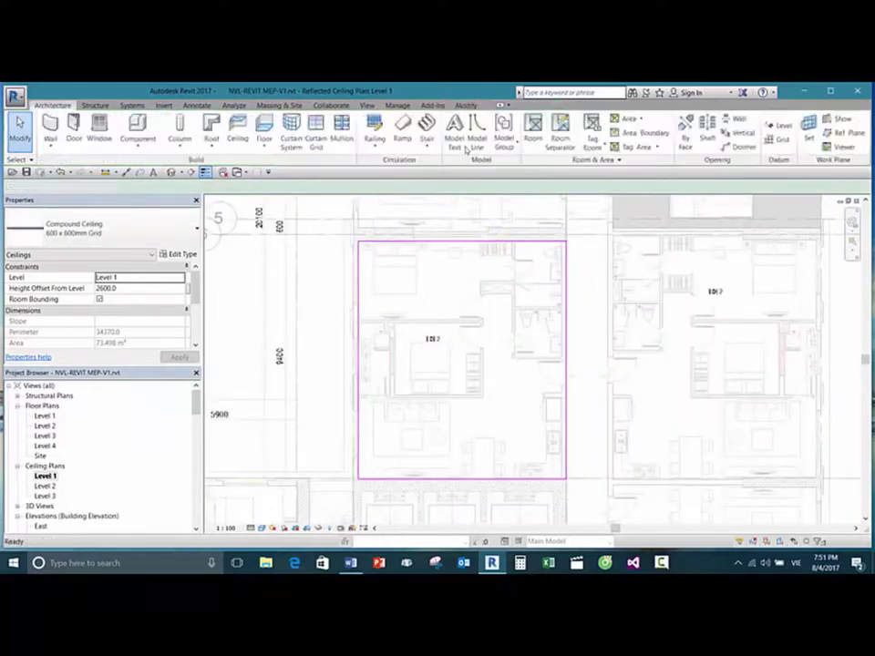
pyautogui.scroll(-2, 471, 265)
pyautogui.click(591, 325)
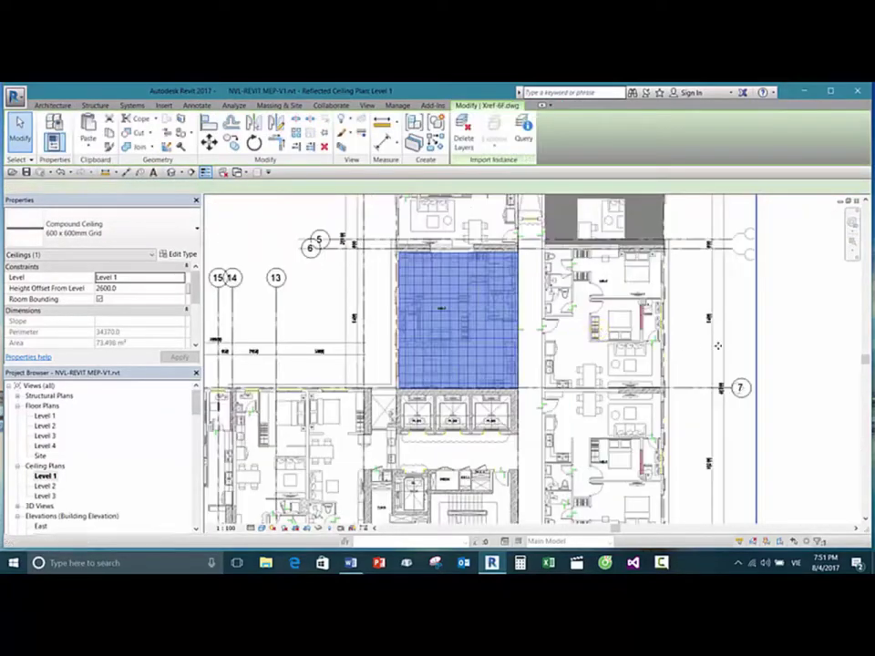
pyautogui.moveTo(722, 352); pyautogui.dragTo(684, 367, button='middle')
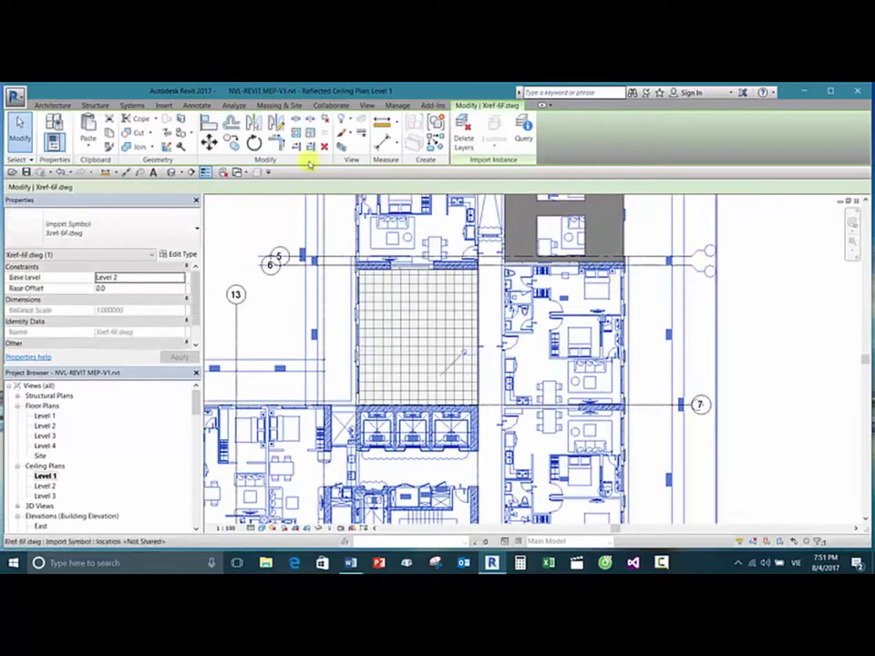
# Step: Start a ceiling placement from the Architecture tab, then cancel it
pyautogui.click(52, 105)
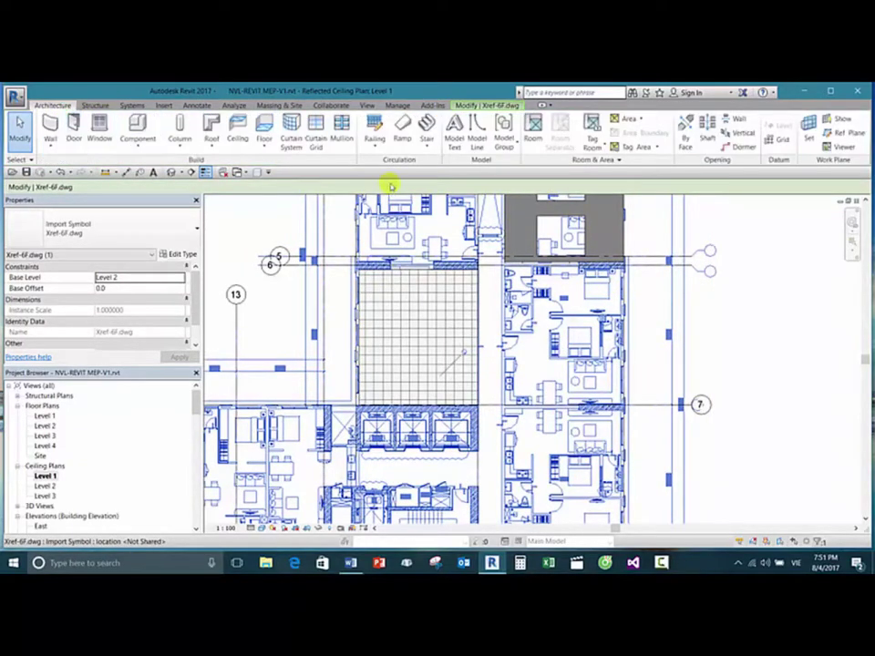
pyautogui.click(237, 137)
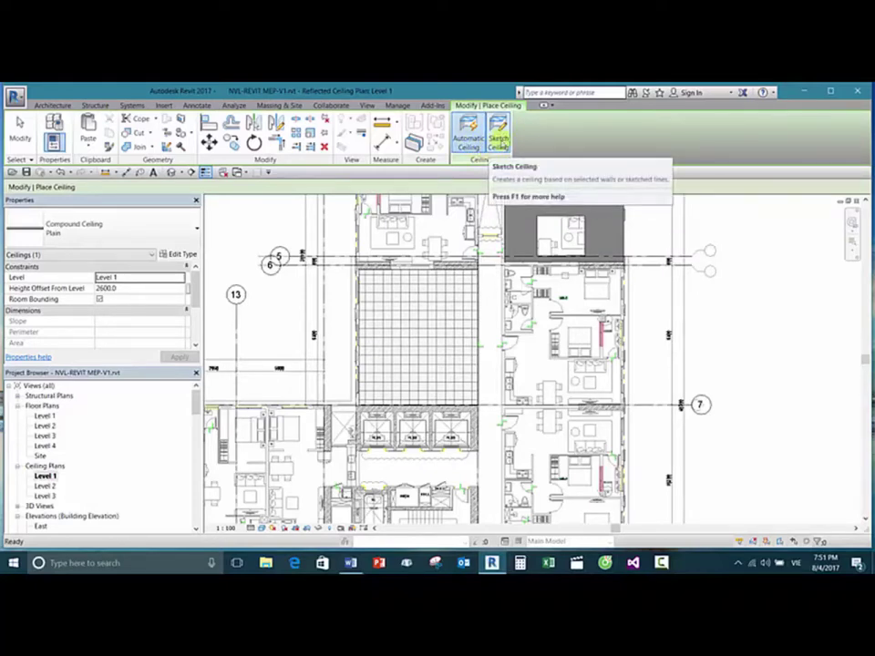
pyautogui.press('Escape')
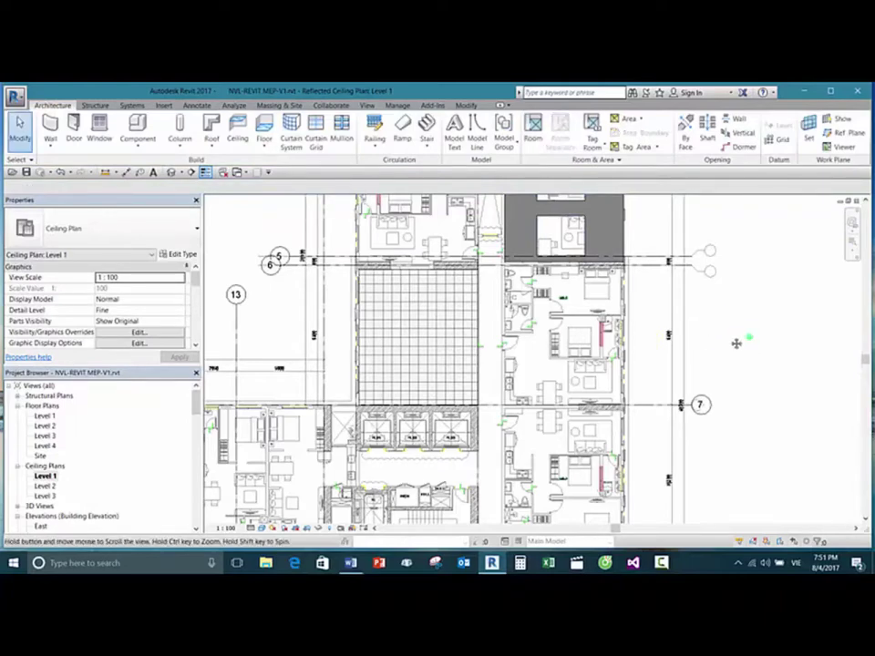
pyautogui.moveTo(736, 344); pyautogui.dragTo(711, 338, button='middle')
# Step: Draw a rectangle of Generic 200mm architectural walls around the room up to grid 7
pyautogui.click(54, 141)
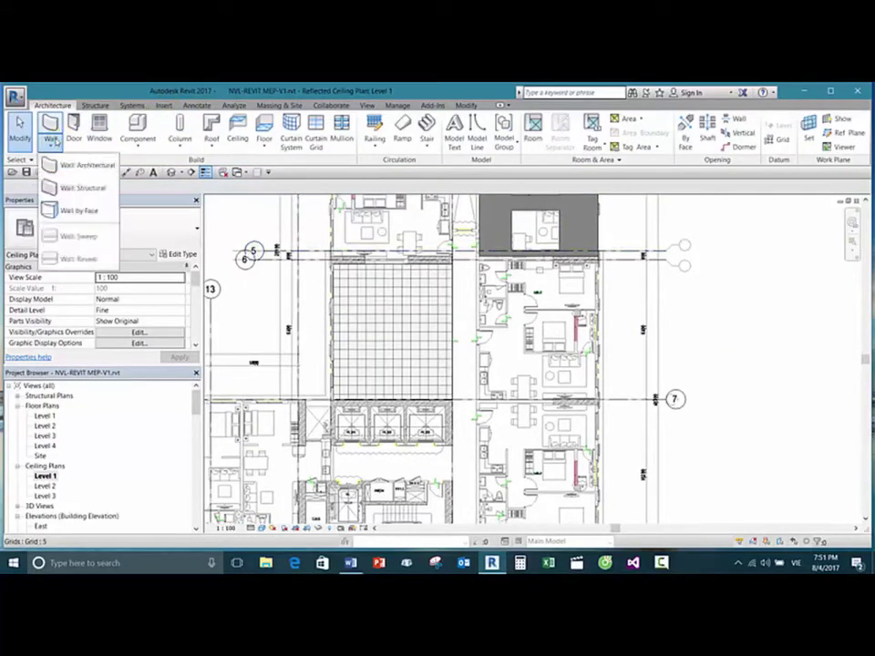
pyautogui.click(86, 165)
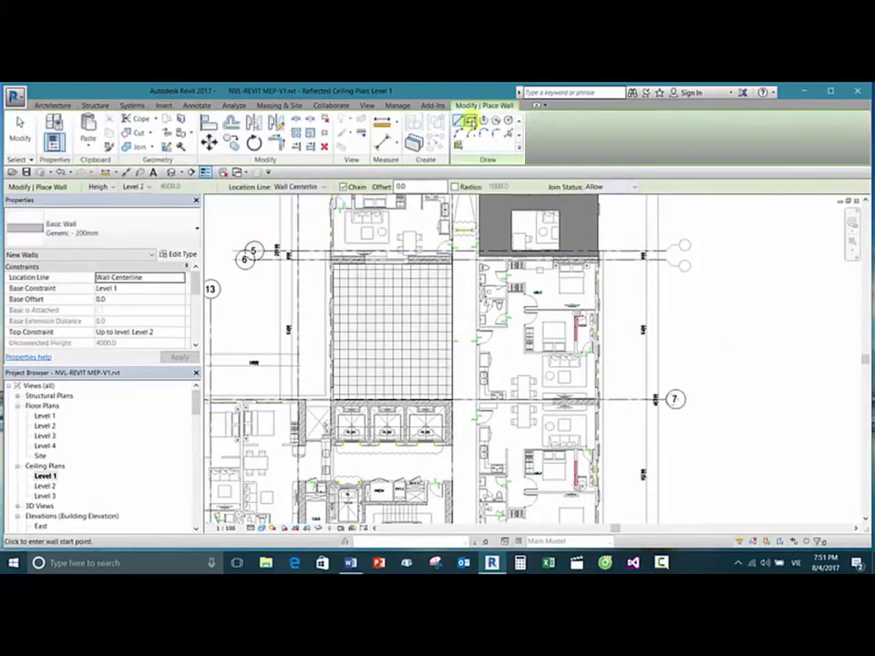
pyautogui.click(470, 121)
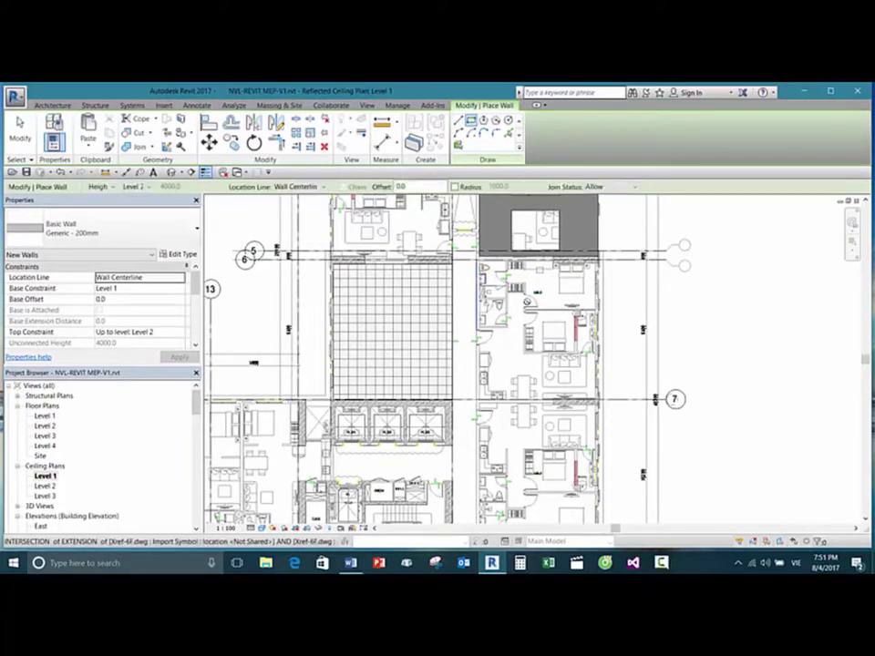
pyautogui.click(481, 266)
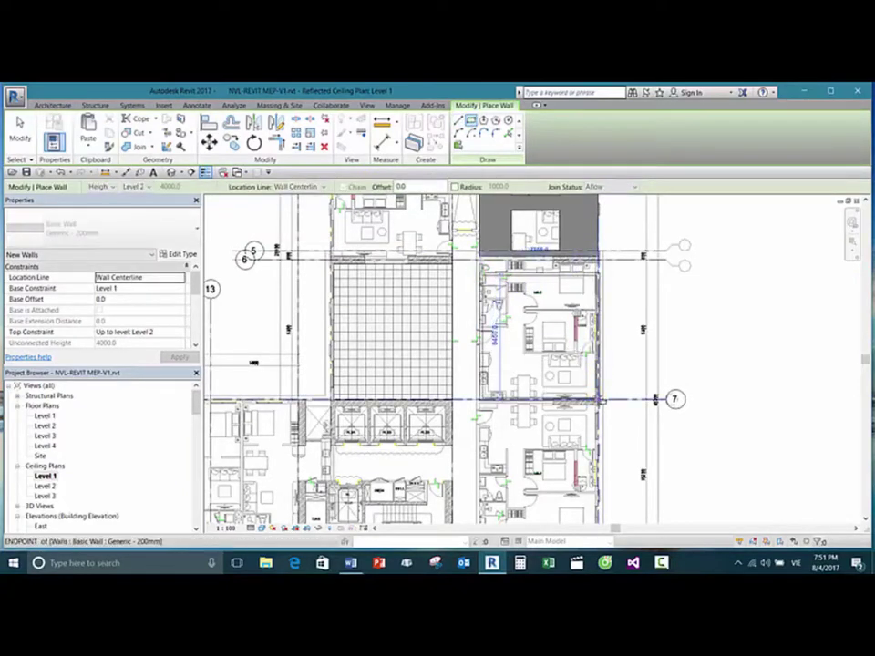
pyautogui.click(597, 399)
pyautogui.press('Escape')
pyautogui.press('Escape')
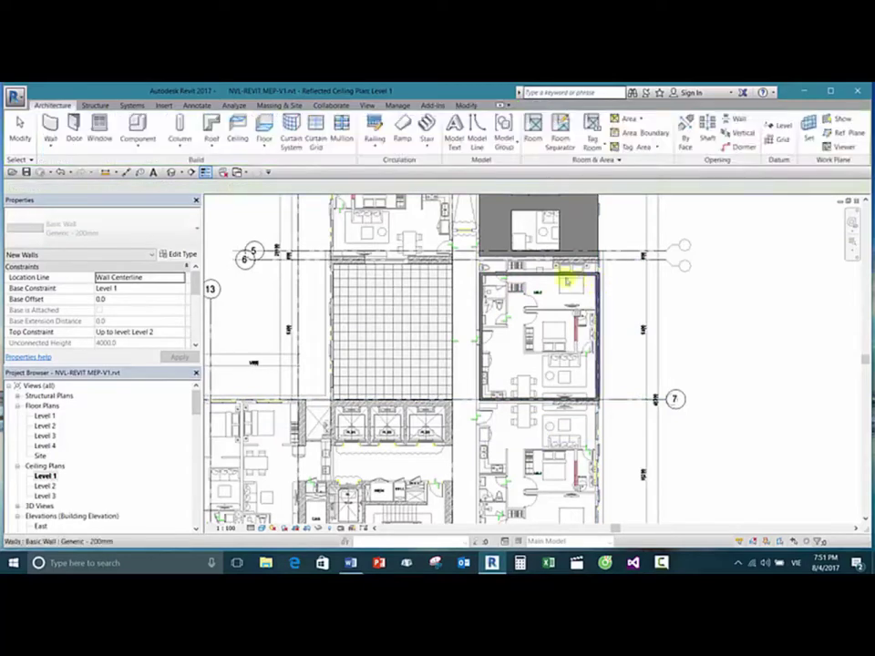
# Step: Place an automatic plain compound ceiling inside the newly walled room and check it
pyautogui.click(237, 132)
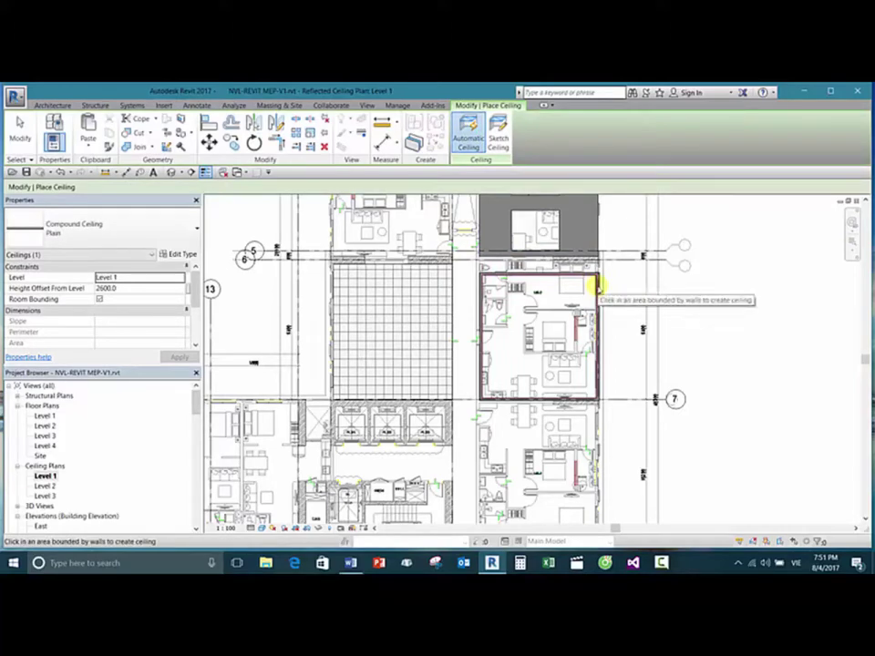
pyautogui.scroll(3, 602, 284)
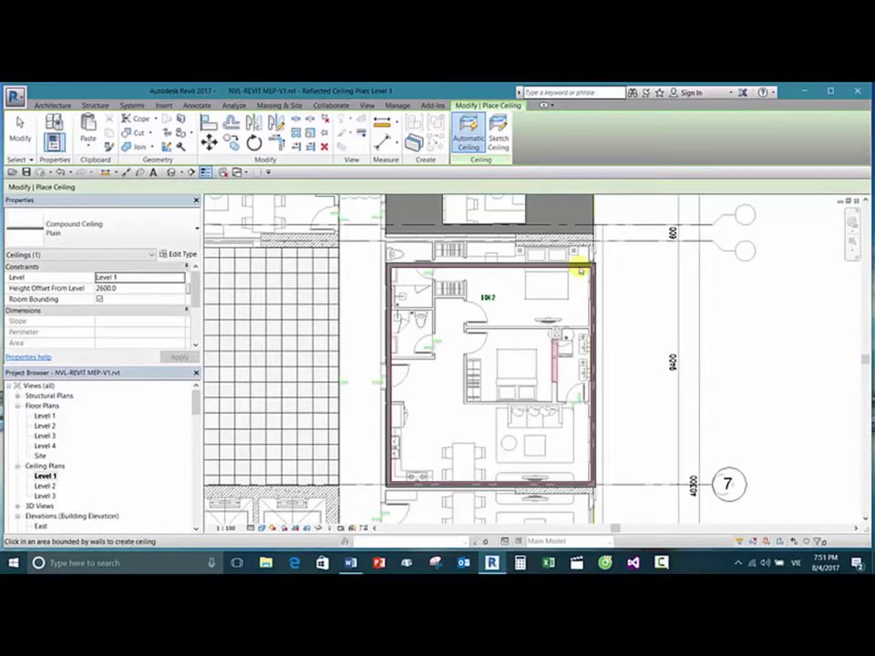
pyautogui.click(581, 270)
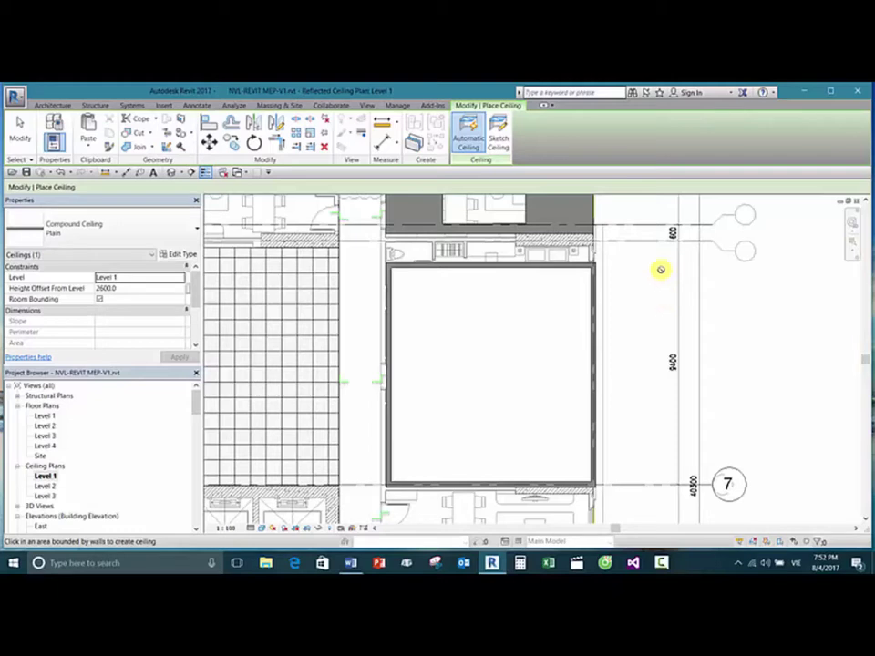
pyautogui.press('Escape')
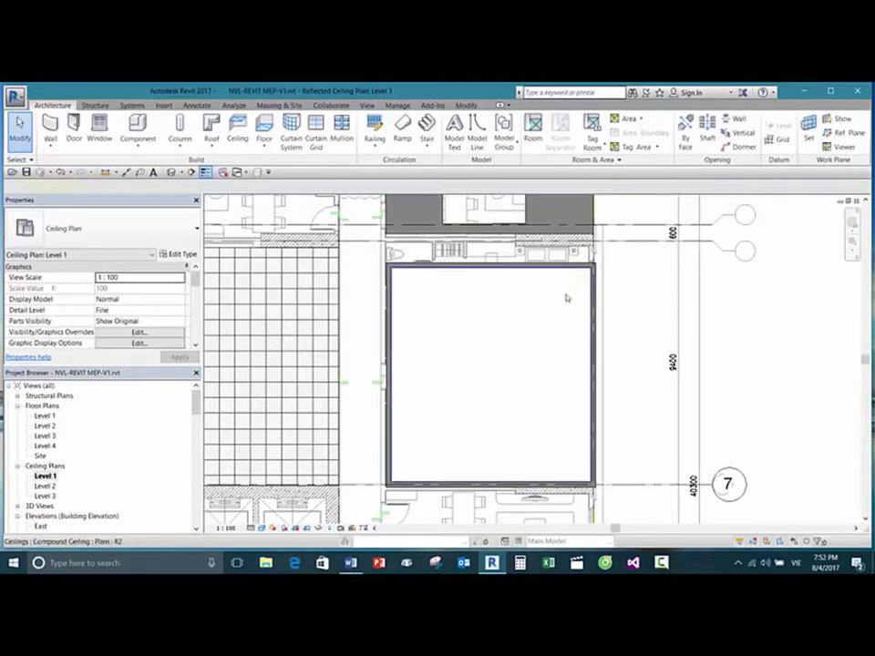
pyautogui.click(566, 298)
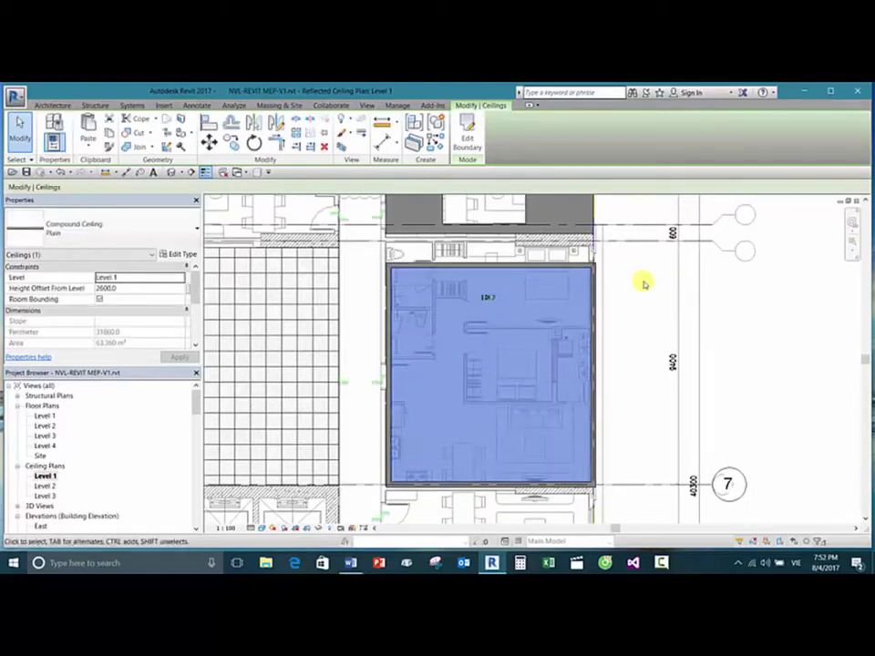
pyautogui.press('Escape')
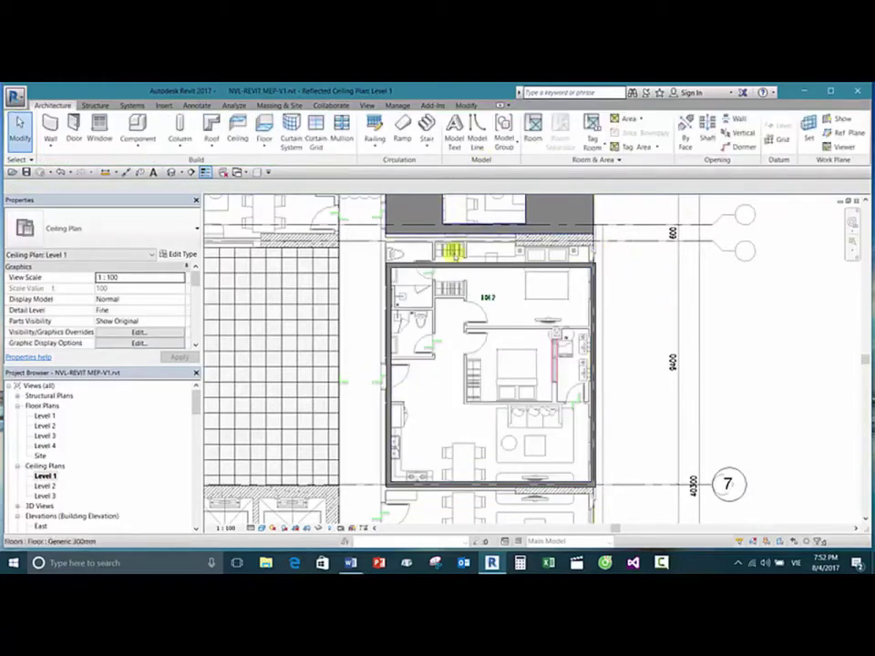
pyautogui.click(236, 138)
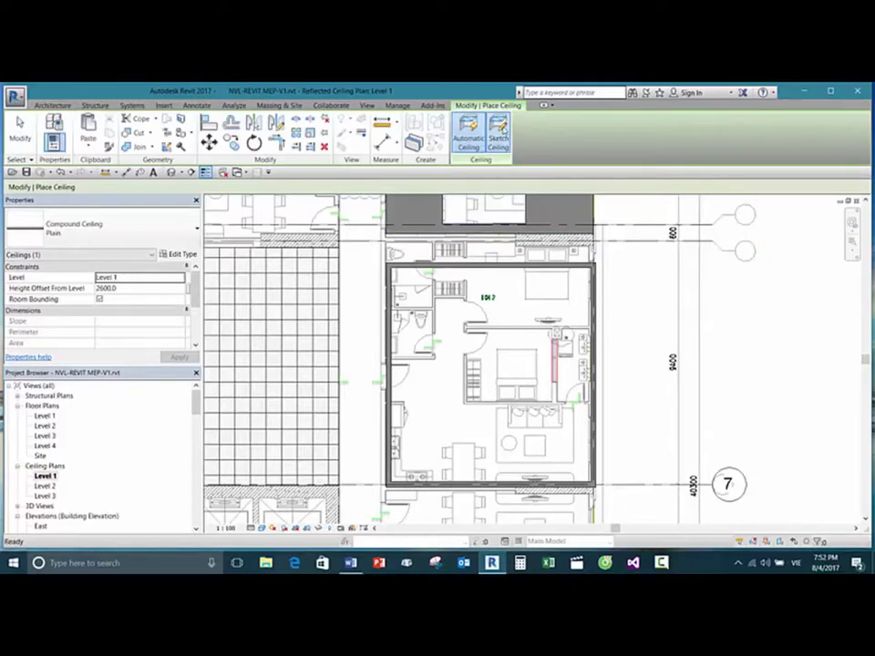
# Step: Sketch the ceiling boundary by hand along the top wall down to the top-right notch
pyautogui.click(497, 135)
pyautogui.scroll(2, 611, 302)
pyautogui.moveTo(617, 297); pyautogui.dragTo(652, 285, button='middle')
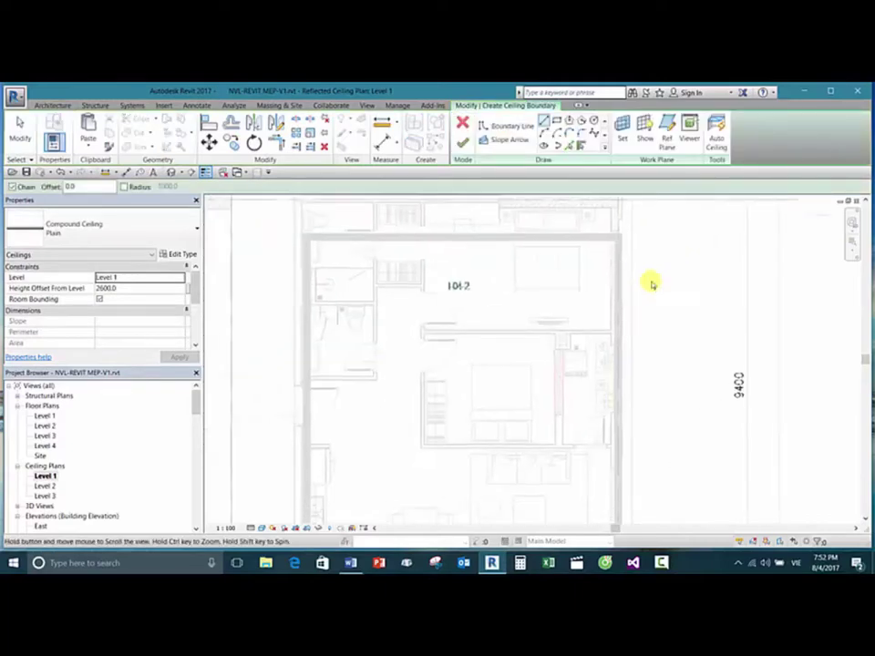
pyautogui.scroll(-2, 558, 274)
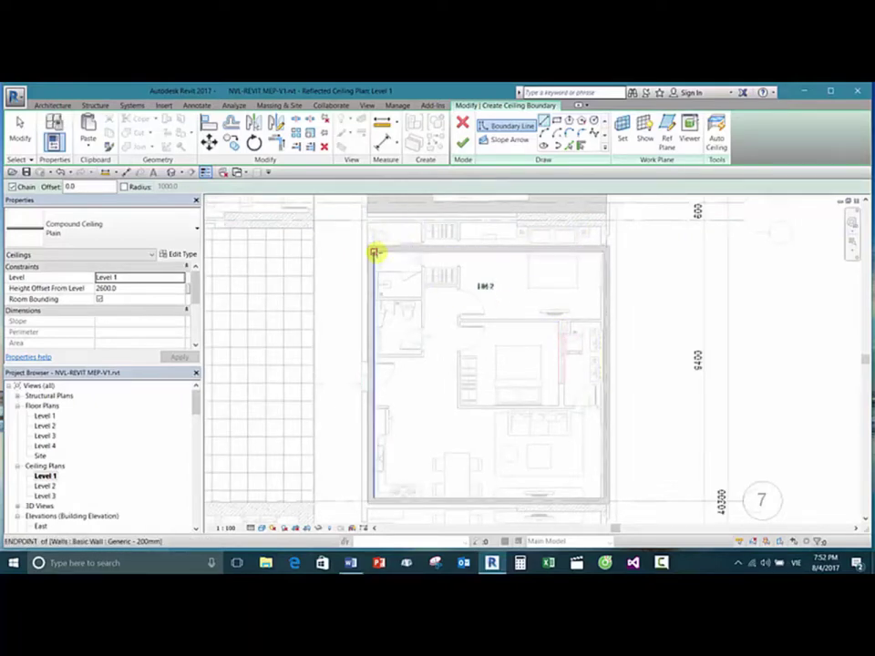
pyautogui.click(374, 253)
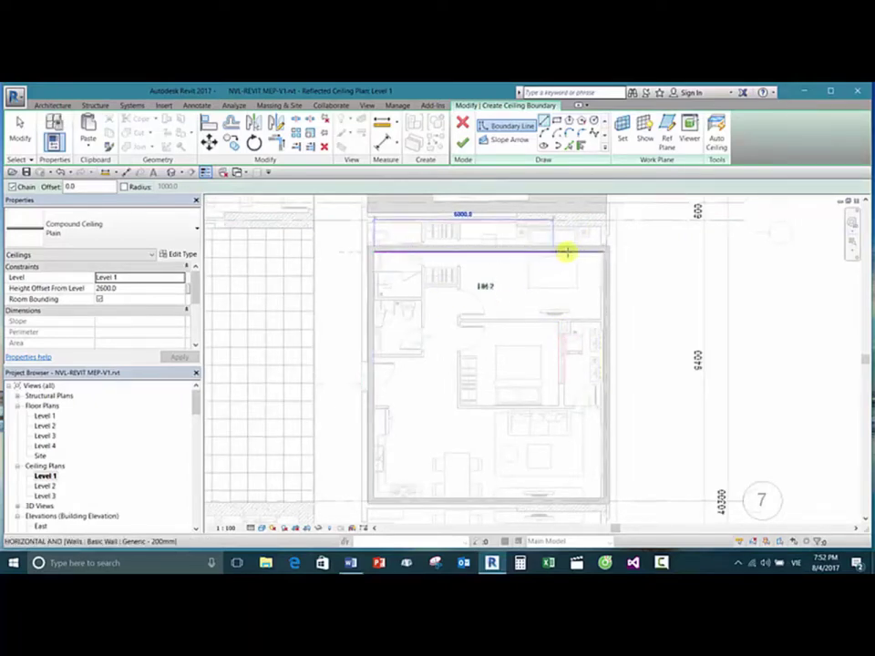
pyautogui.click(571, 252)
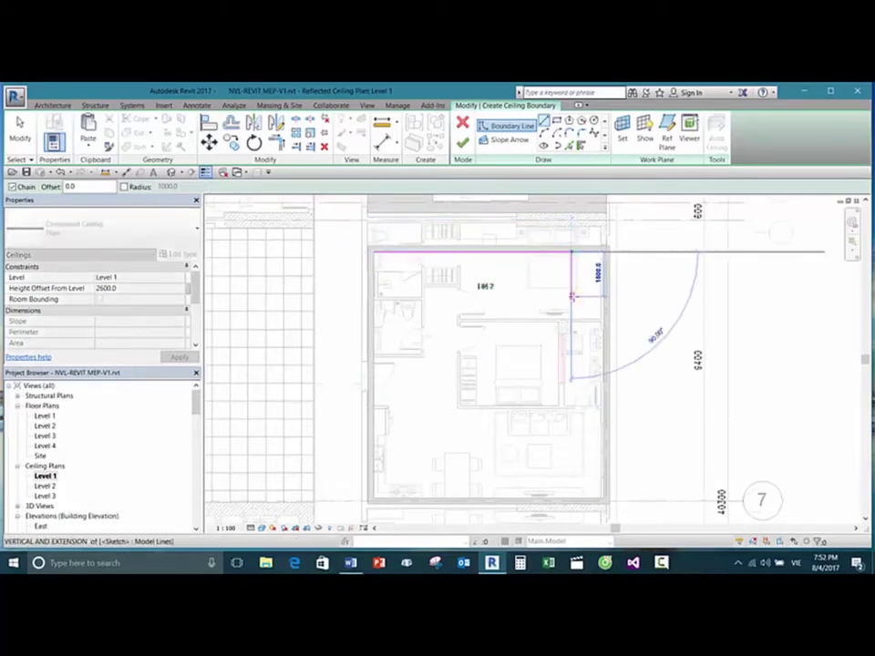
pyautogui.click(572, 297)
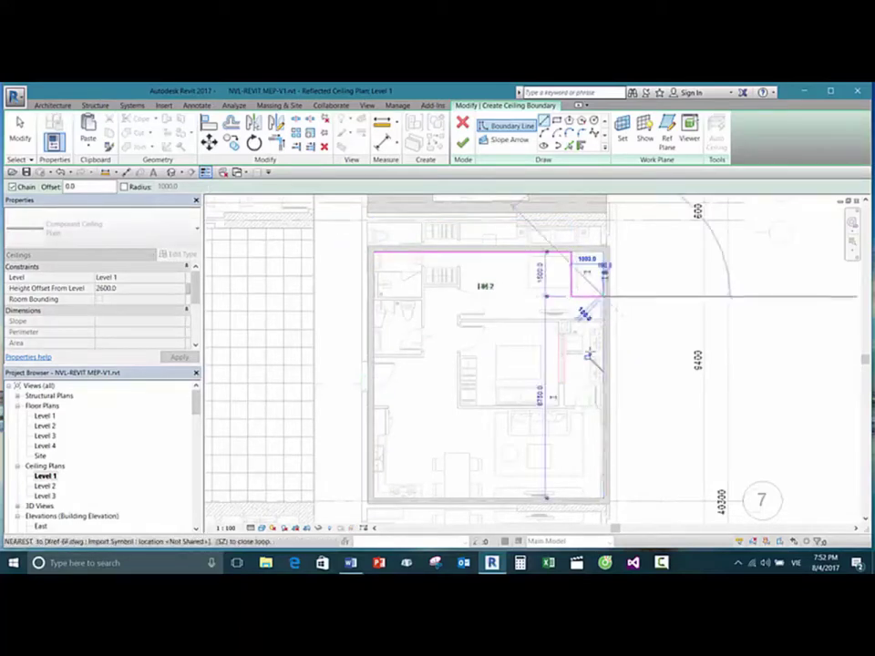
# Step: Close the boundary along the right, bottom and left walls and finish the ceiling
pyautogui.click(602, 297)
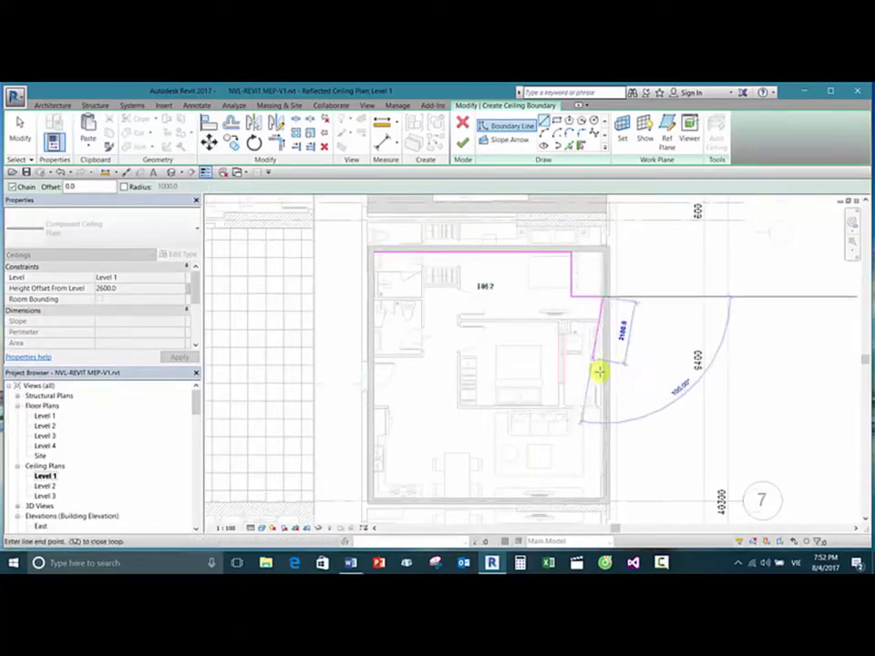
pyautogui.click(603, 498)
pyautogui.click(380, 495)
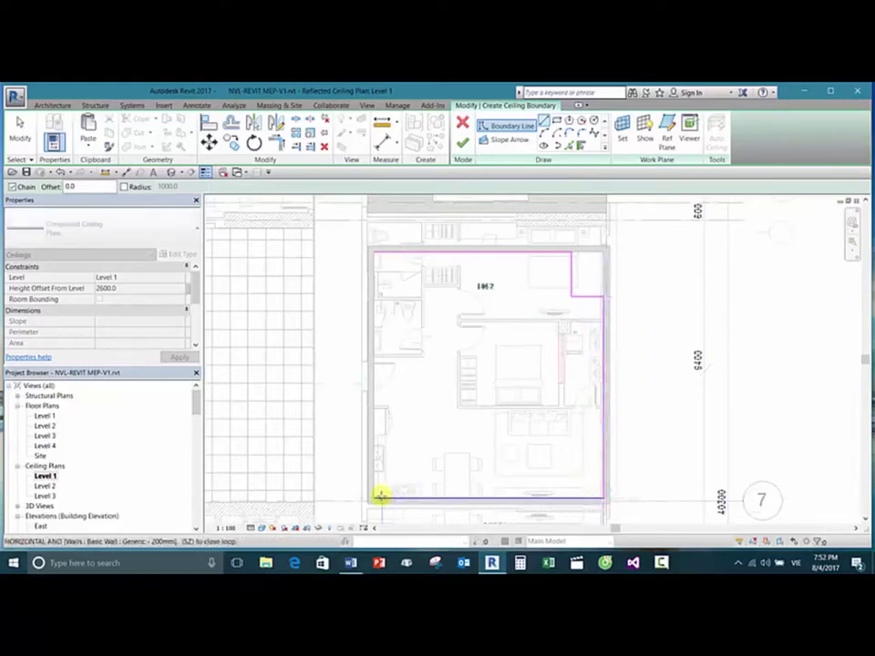
pyautogui.click(373, 254)
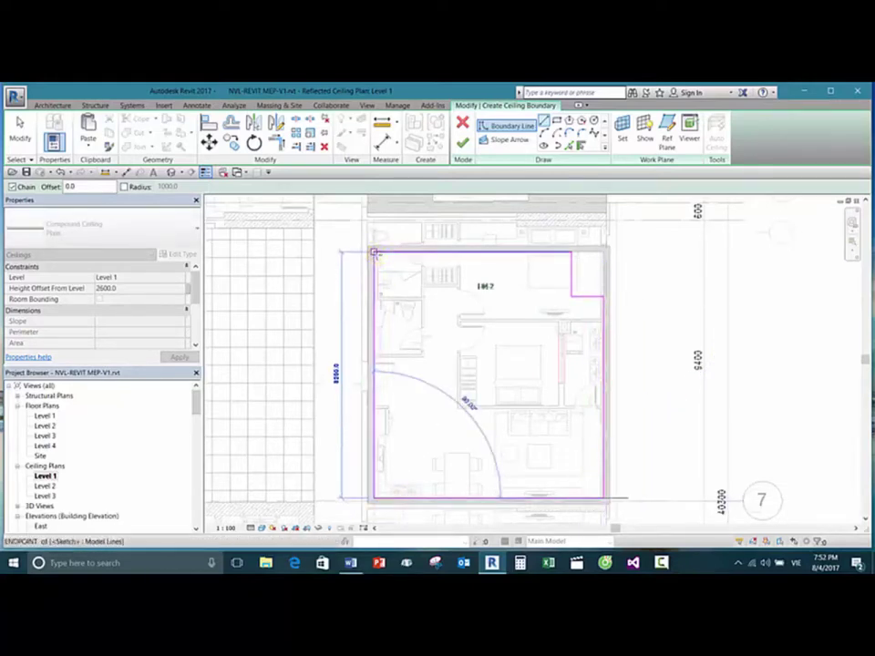
pyautogui.click(463, 144)
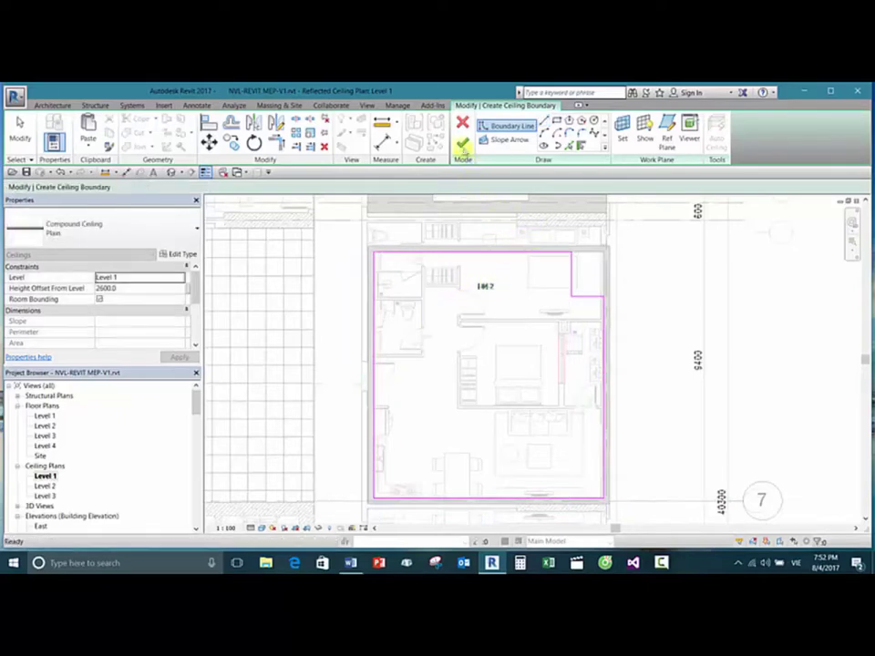
pyautogui.scroll(2, 711, 301)
pyautogui.click(656, 287)
pyautogui.scroll(3, 674, 274)
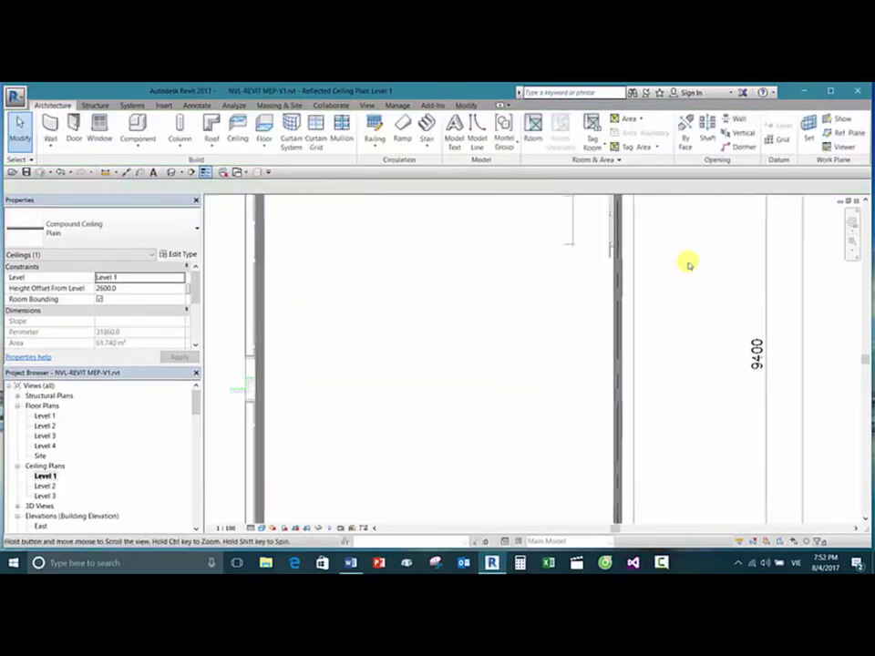
# Step: Change the new ceiling's type to Compound Ceiling 600 x 600mm Grid
pyautogui.click(593, 261)
pyautogui.scroll(-2, 650, 307)
pyautogui.moveTo(687, 318); pyautogui.dragTo(564, 326, button='middle')
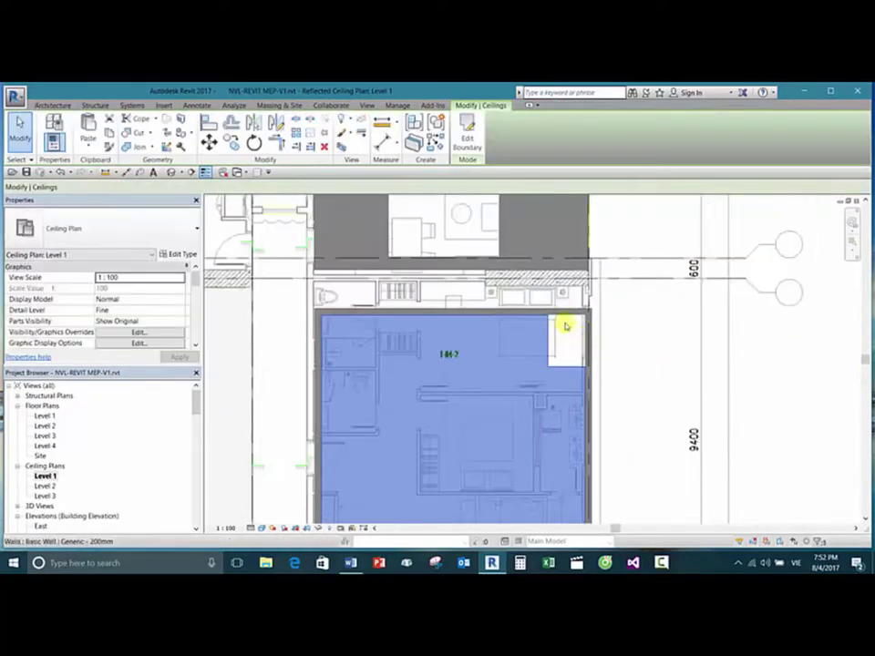
pyautogui.moveTo(653, 388); pyautogui.dragTo(619, 307, button='middle')
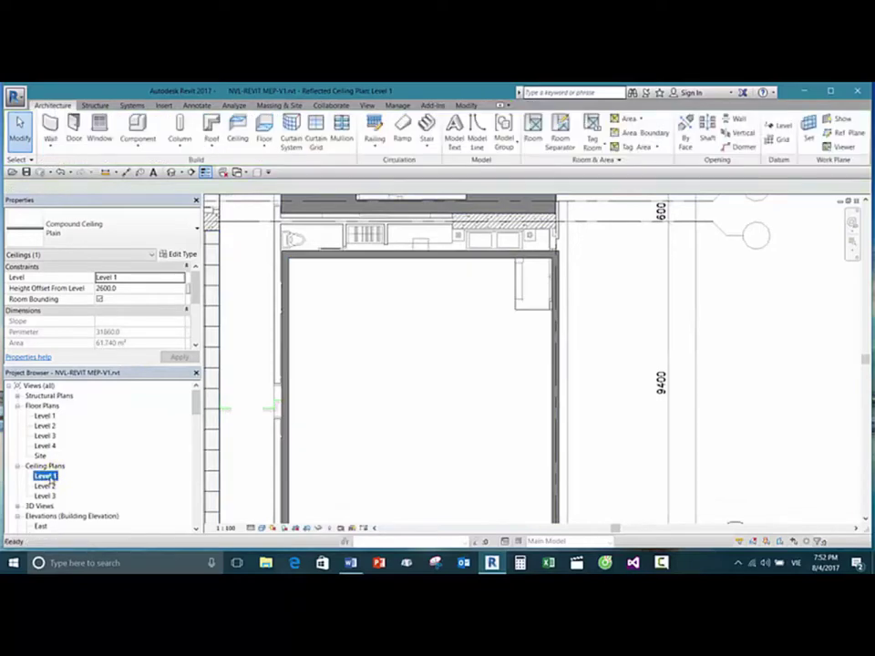
pyautogui.click(580, 325)
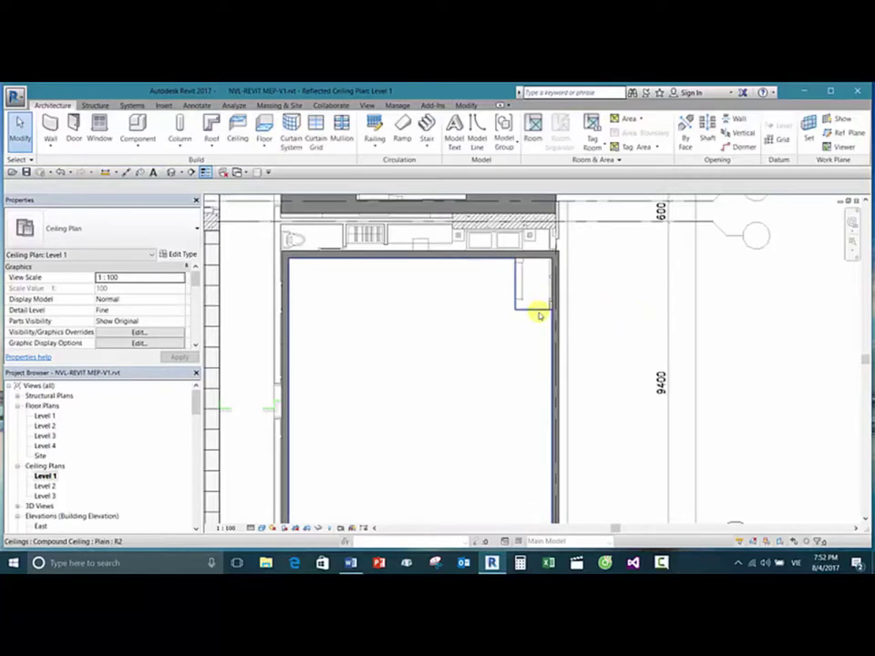
pyautogui.click(539, 315)
pyautogui.click(157, 225)
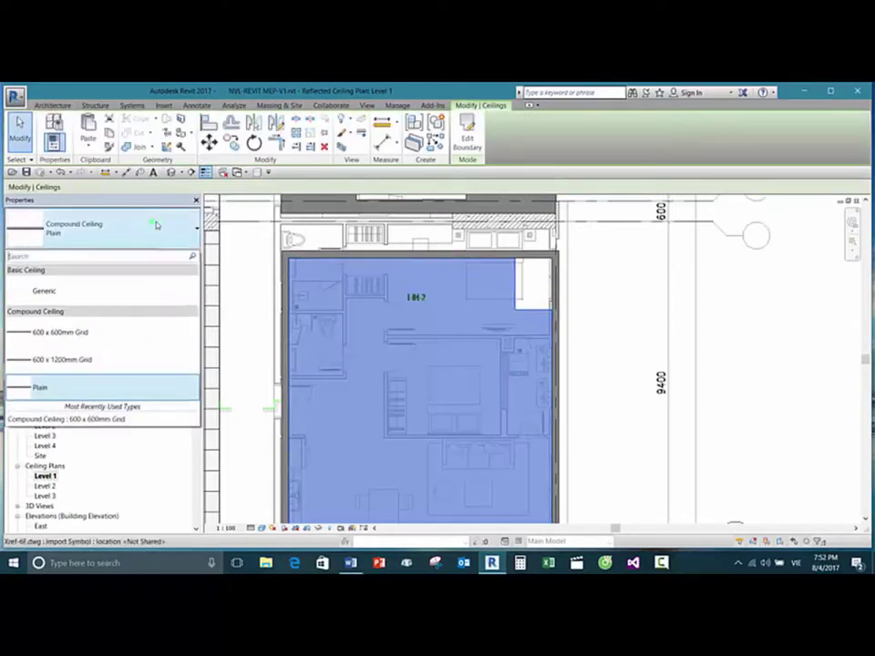
pyautogui.click(66, 343)
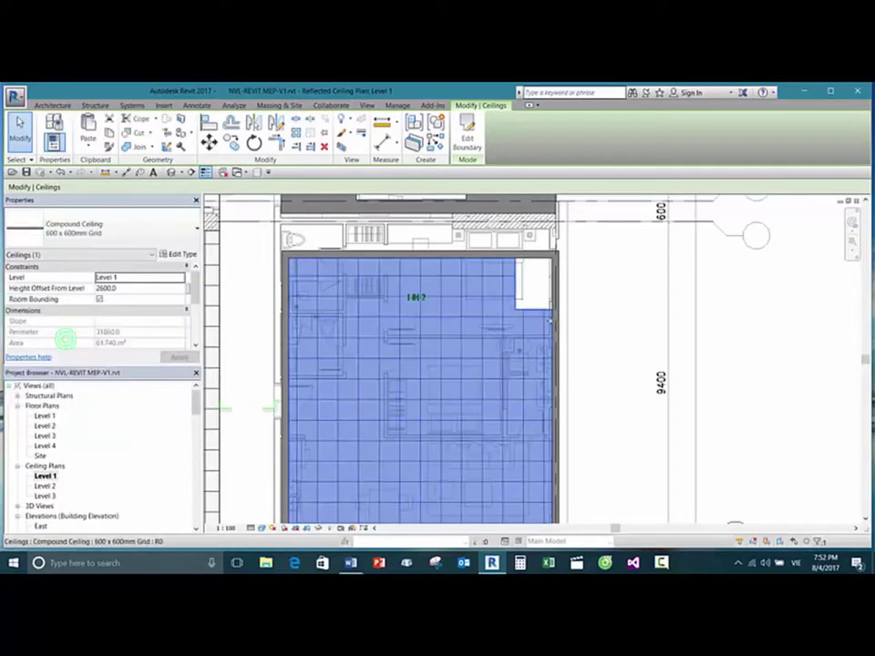
pyautogui.click(617, 299)
pyautogui.moveTo(619, 335); pyautogui.dragTo(633, 306, button='middle')
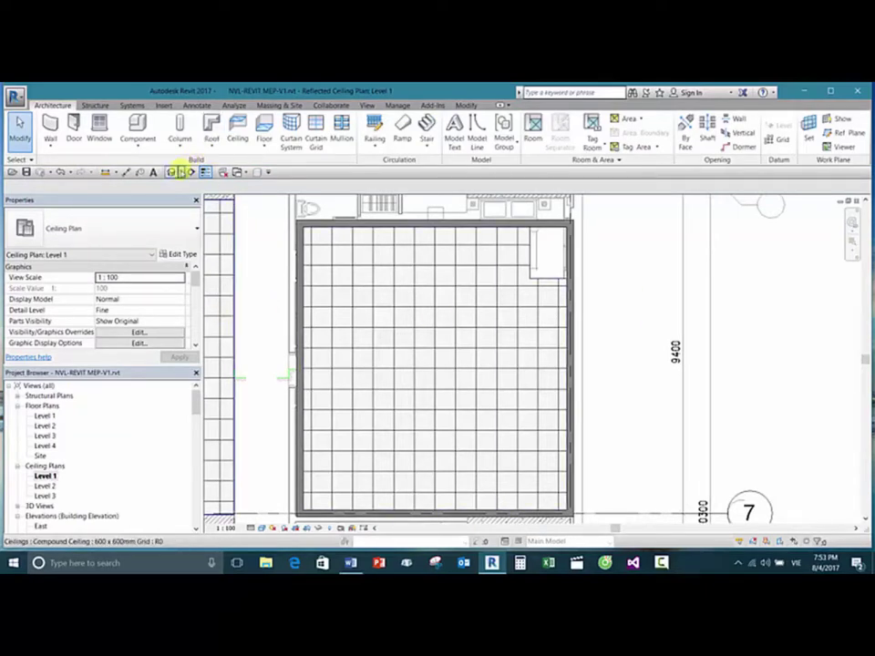
# Step: Open the 3D view and orbit to a tilted isometric view of the ceiling
pyautogui.click(172, 172)
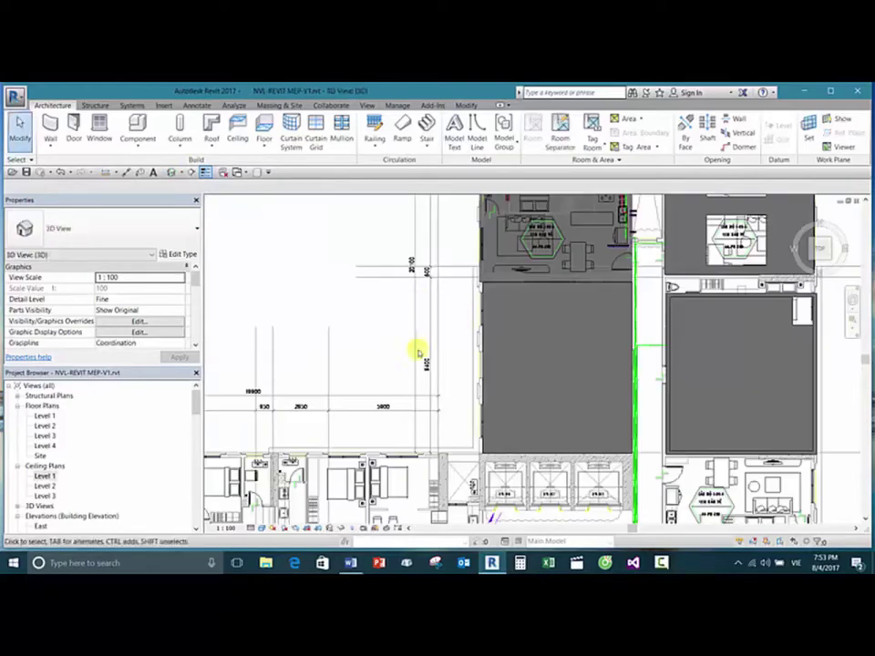
pyautogui.keyDown('shift'); pyautogui.moveTo(417, 353); pyautogui.dragTo(556, 439, button='middle'); pyautogui.keyUp('shift')
pyautogui.click(527, 367)
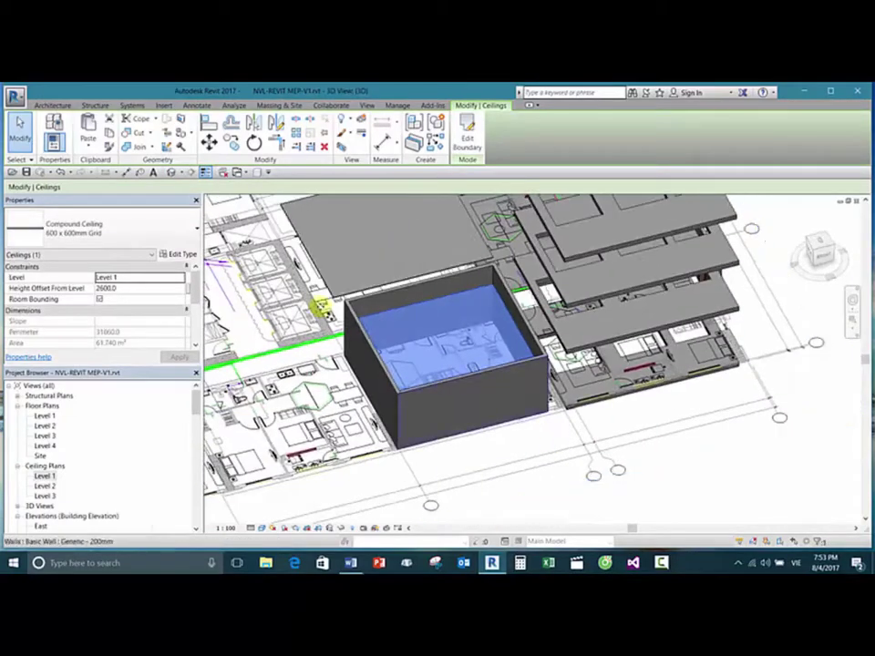
# Step: Place two M_Single-Flush doors in the front wall of the box
pyautogui.click(53, 106)
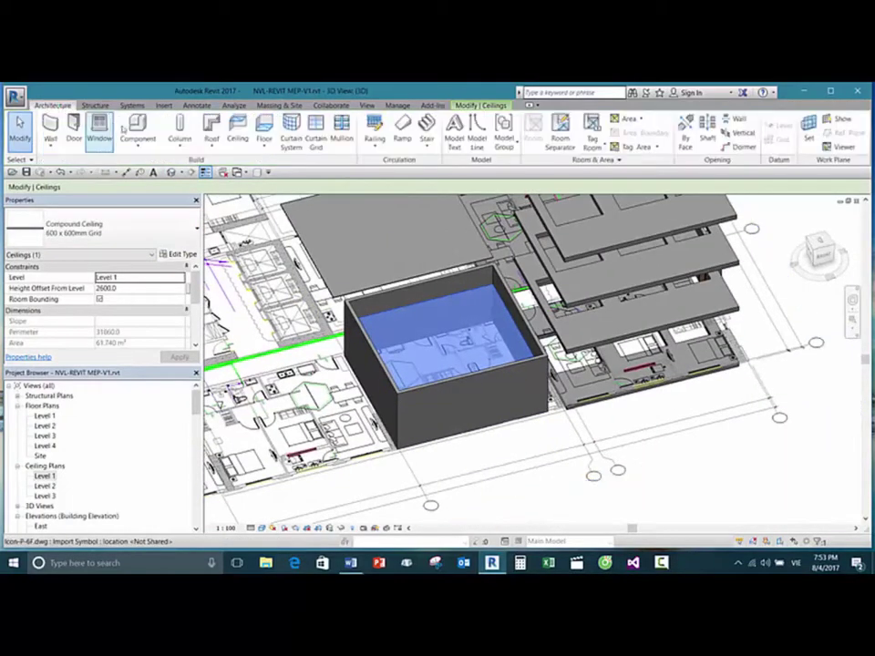
pyautogui.click(73, 128)
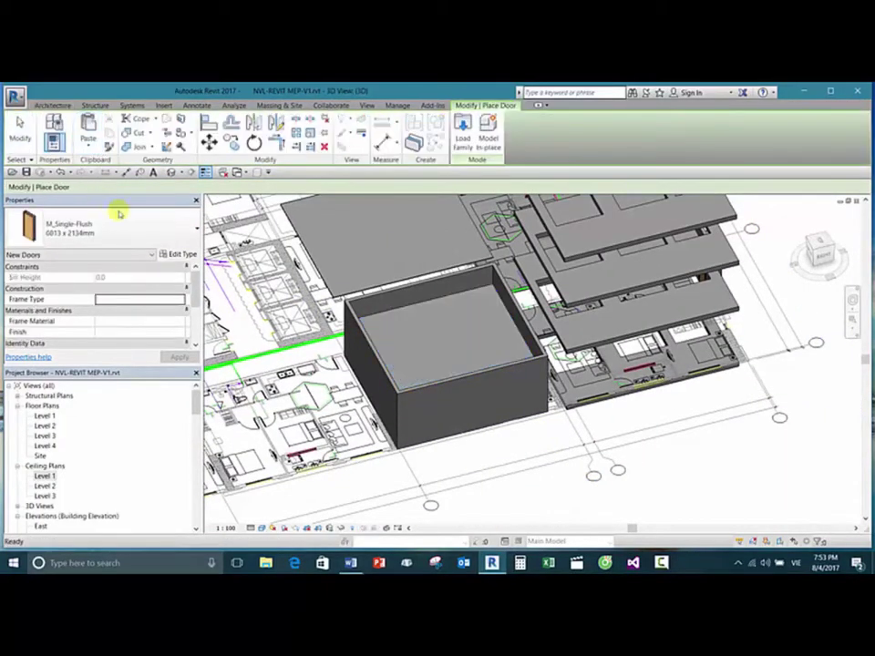
pyautogui.click(442, 402)
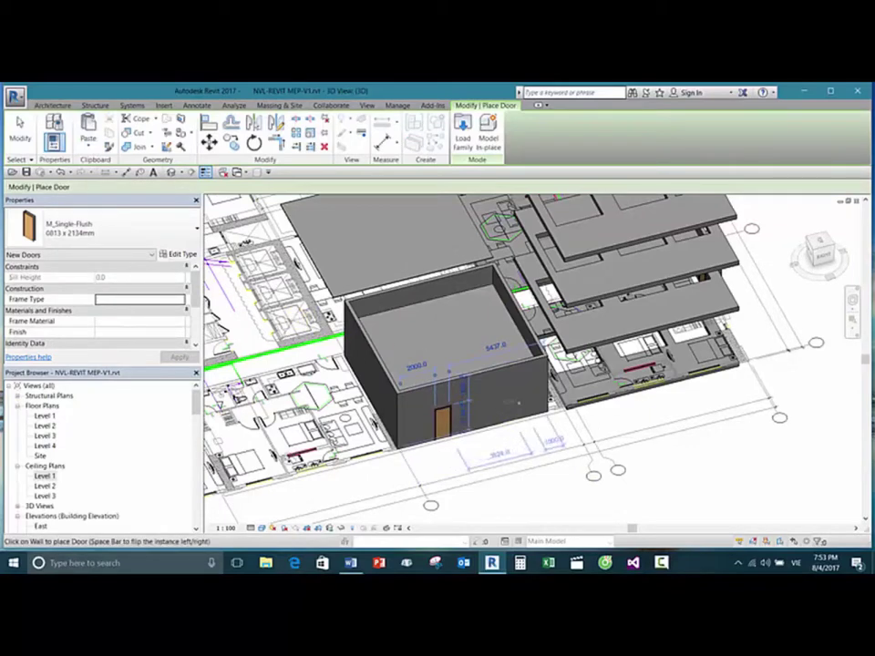
pyautogui.click(517, 403)
# Step: Place windows in the front wall, using the M_Sliding with Trim 0915 x 0610mm type
pyautogui.click(55, 105)
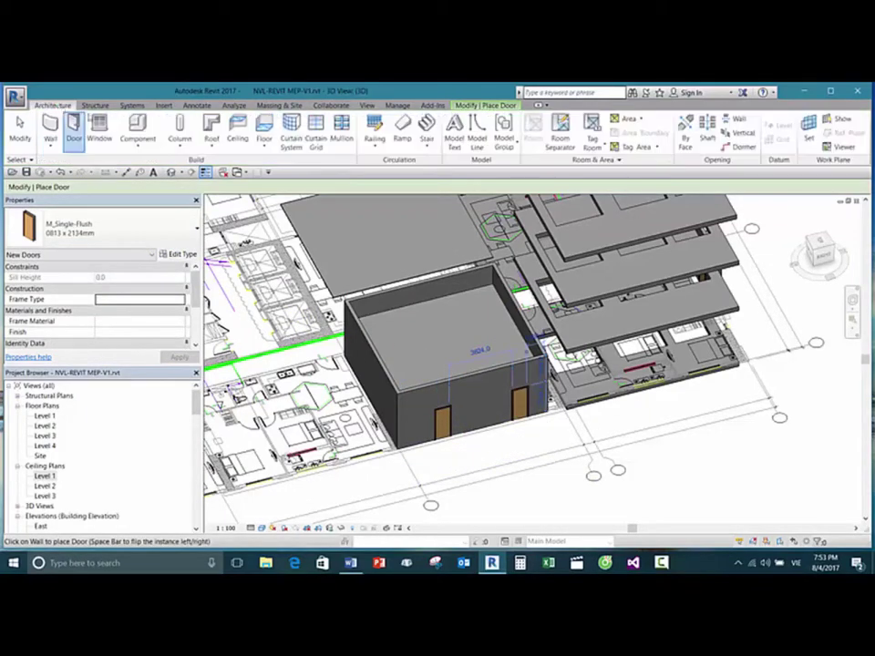
pyautogui.click(96, 132)
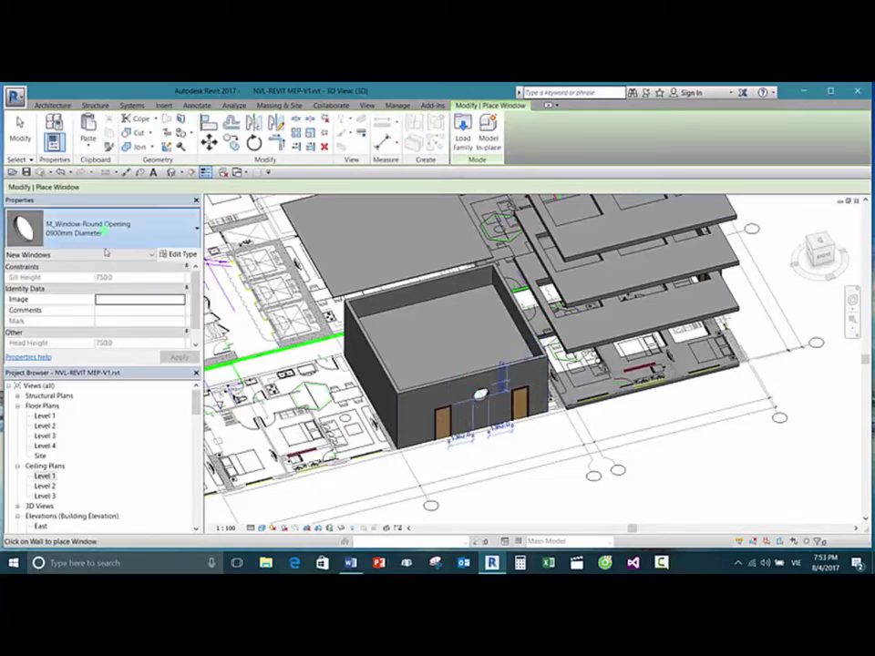
pyautogui.click(97, 234)
pyautogui.scroll(-3, 80, 385)
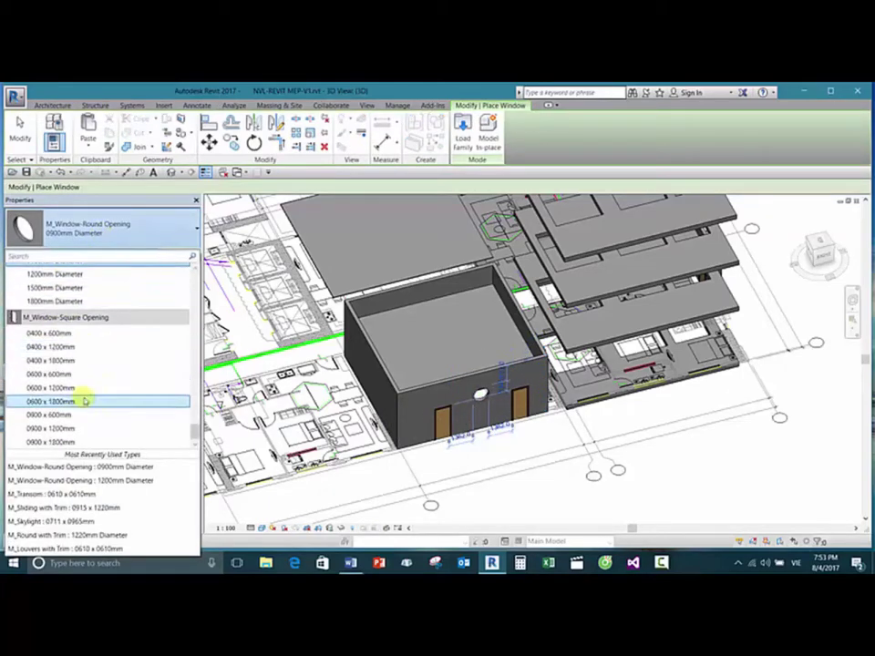
pyautogui.scroll(6, 84, 401)
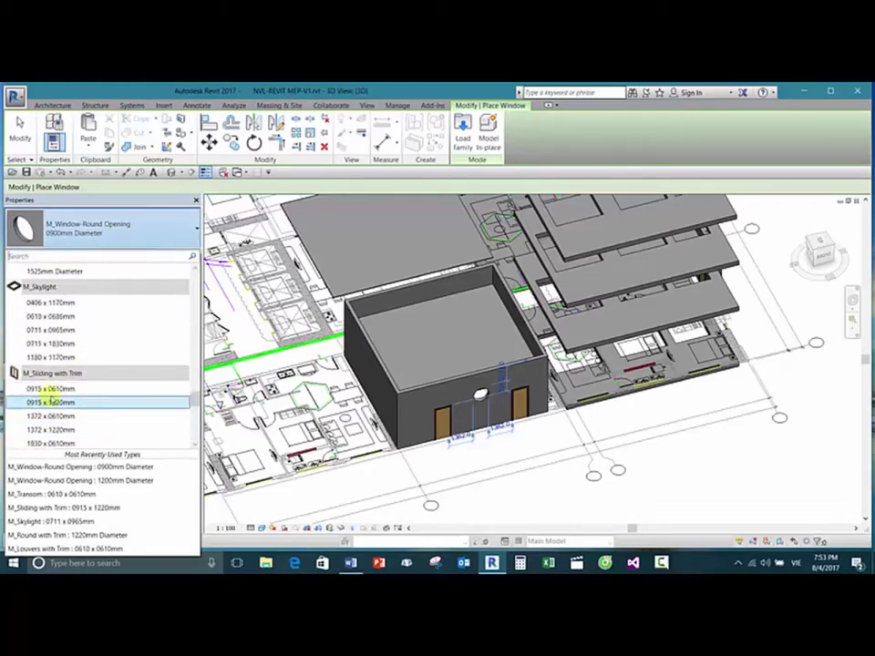
pyautogui.click(51, 388)
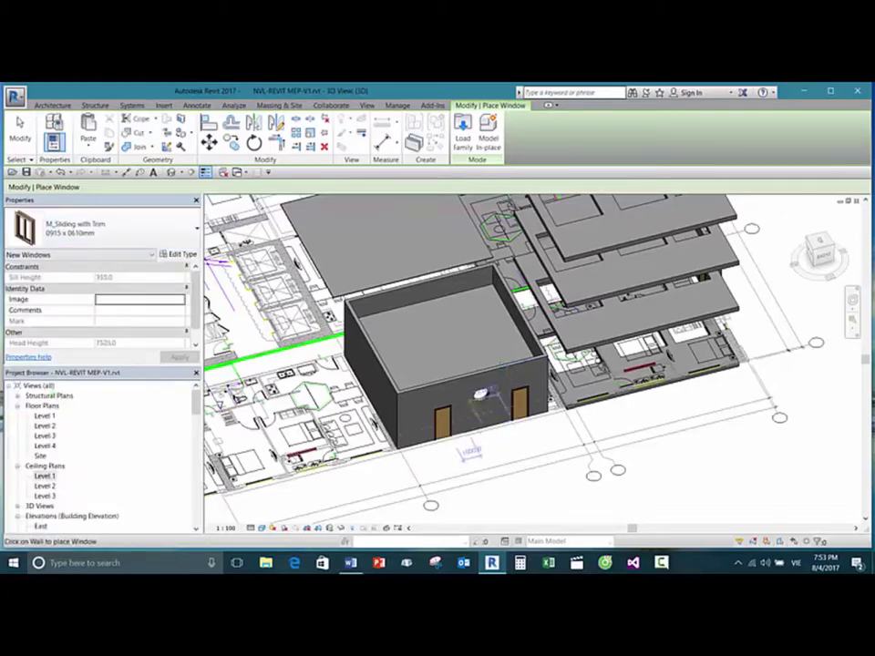
pyautogui.press('Escape')
pyautogui.press('Escape')
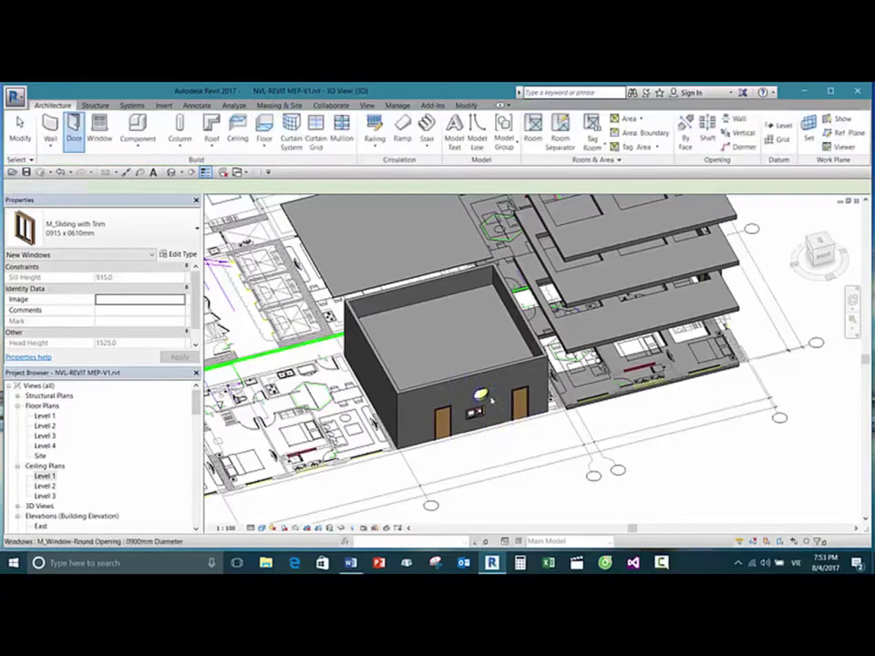
# Step: Raise the sliding window on the front wall to a 1100.0 sill height
pyautogui.click(488, 400)
pyautogui.scroll(5, 493, 402)
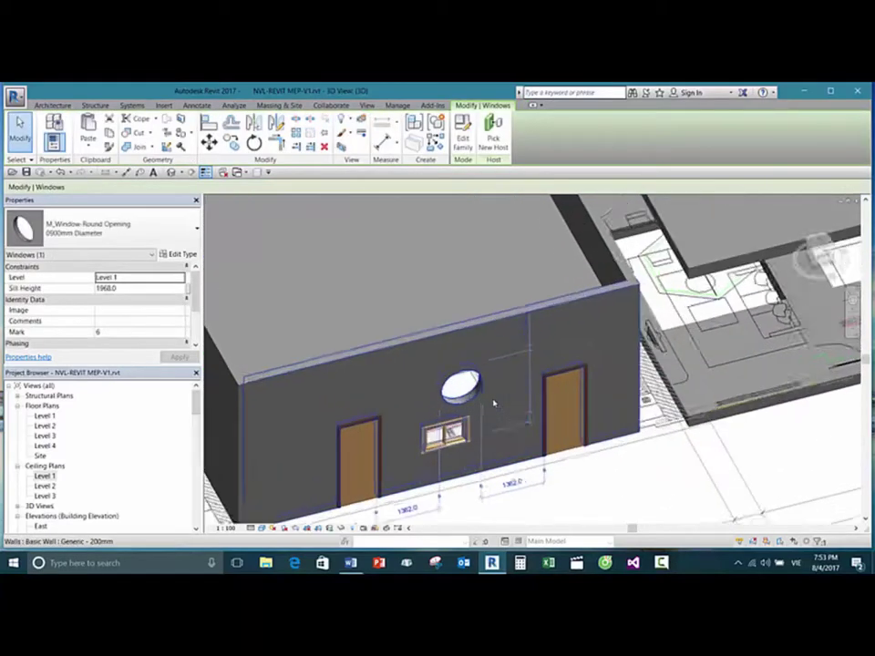
pyautogui.press('Escape')
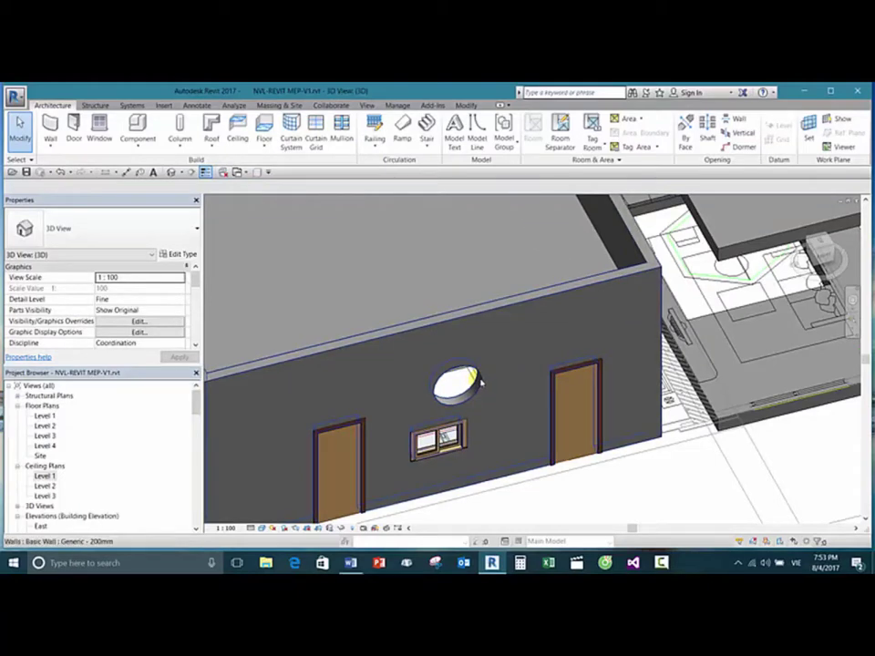
pyautogui.press('Tab')
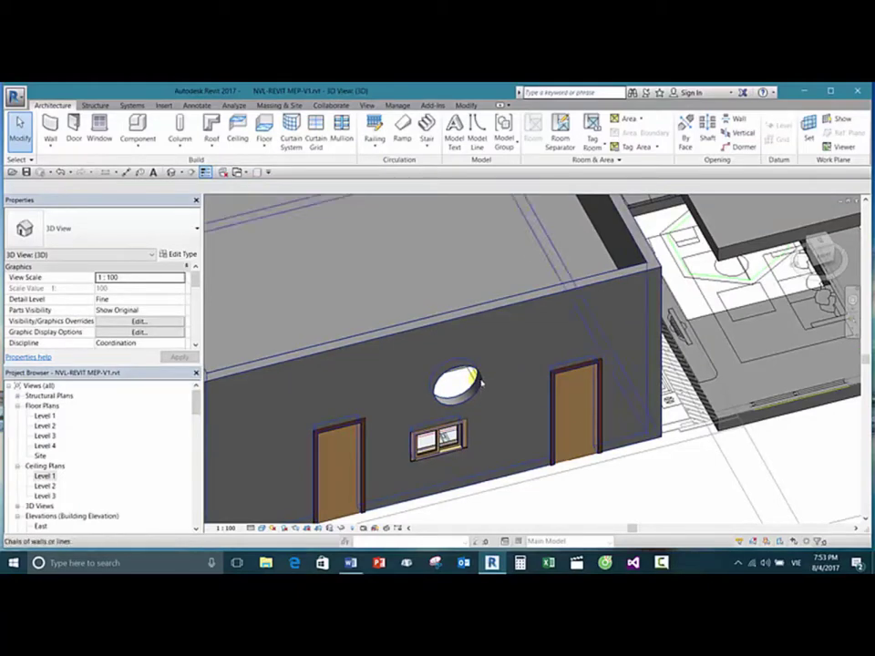
pyautogui.click(465, 382)
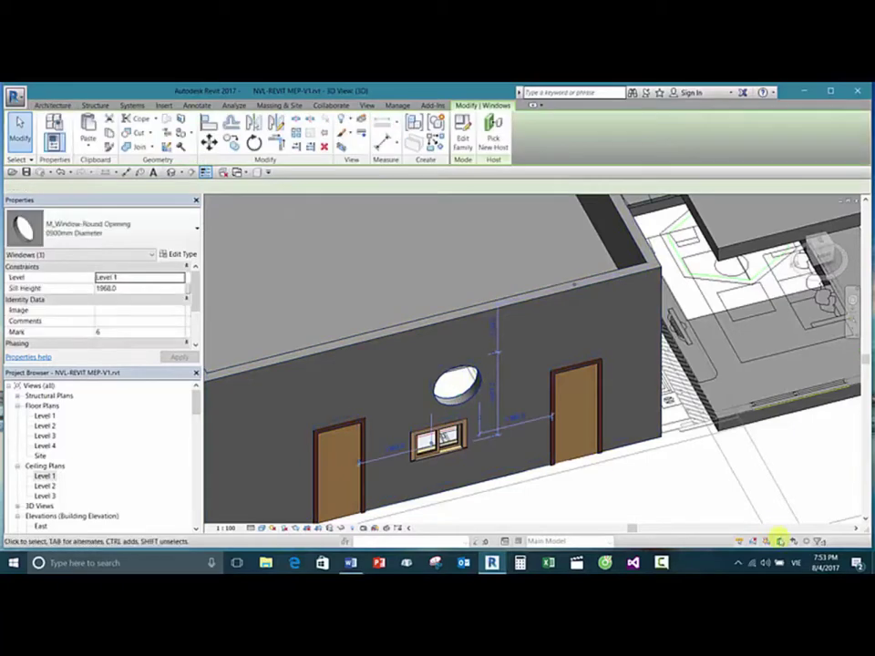
pyautogui.click(734, 504)
pyautogui.click(442, 261)
pyautogui.keyDown('shift'); pyautogui.moveTo(441, 261); pyautogui.dragTo(422, 348, button='middle'); pyautogui.keyUp('shift')
pyautogui.click(422, 352)
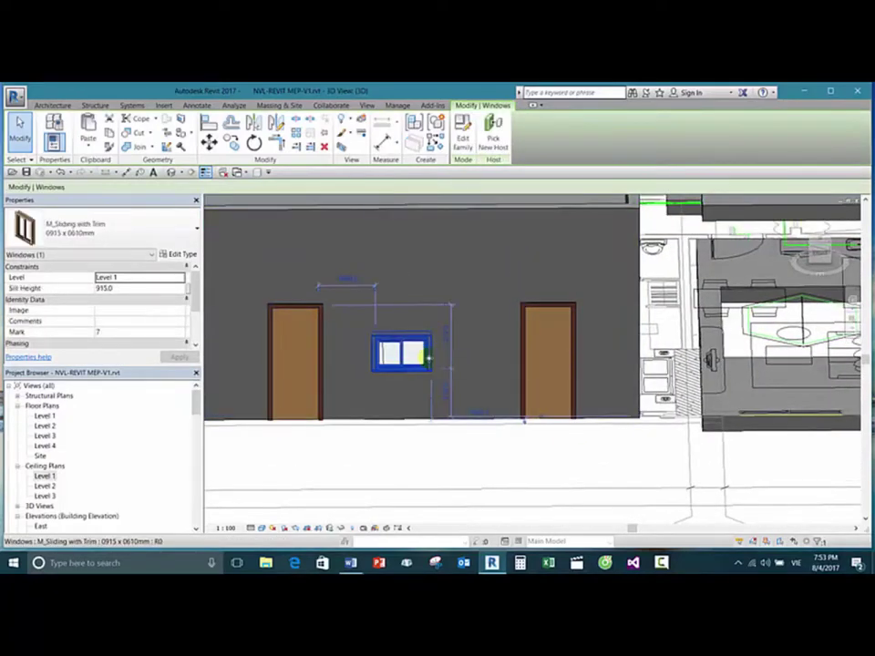
pyautogui.moveTo(445, 352); pyautogui.dragTo(462, 343)
pyautogui.click(443, 453)
# Step: Orbit the model from above to inspect the room and its gridded ceiling
pyautogui.scroll(-5, 428, 428)
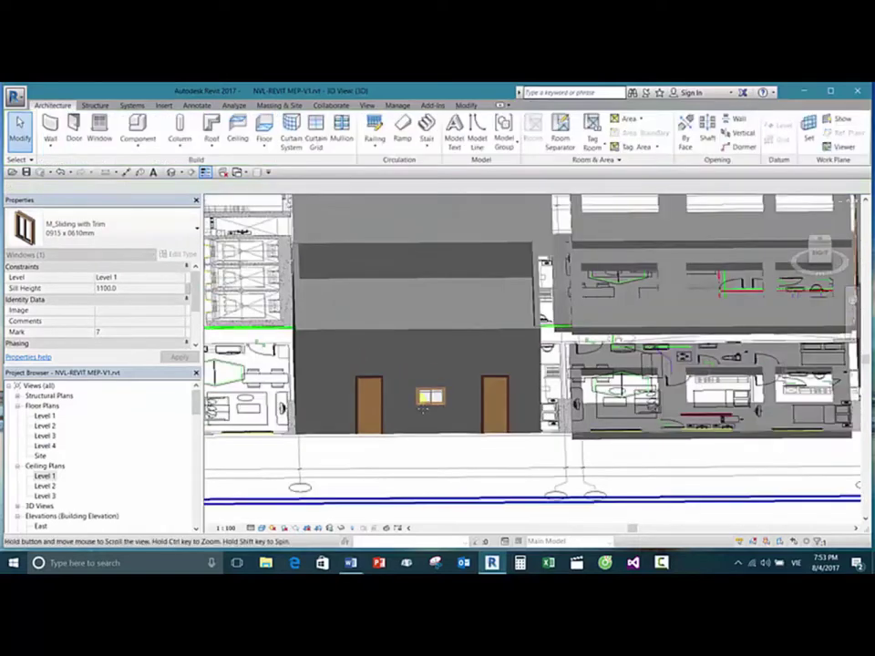
pyautogui.moveTo(386, 363); pyautogui.dragTo(406, 457, button='middle')
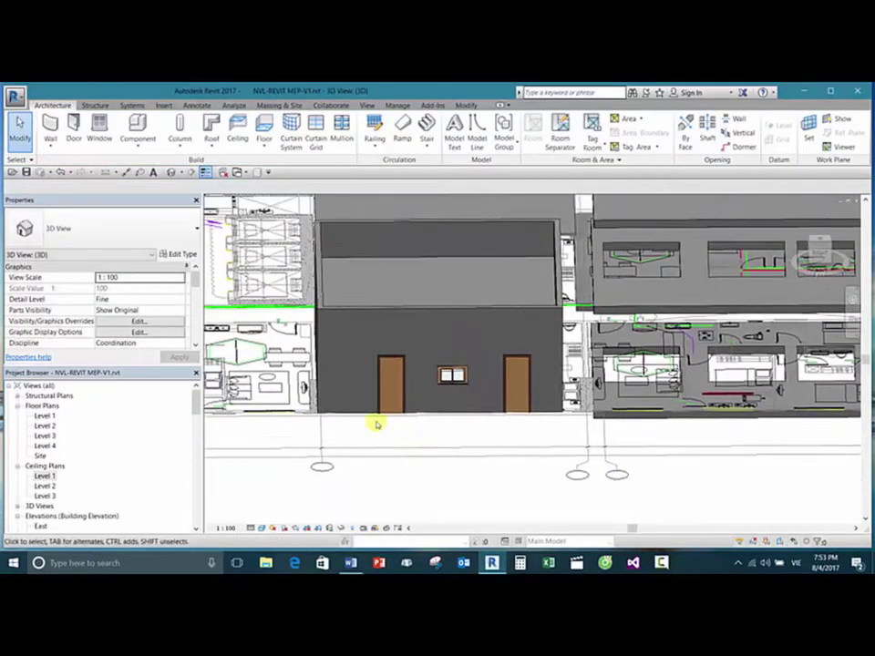
pyautogui.keyDown('shift'); pyautogui.moveTo(378, 424); pyautogui.dragTo(483, 319, button='middle'); pyautogui.keyUp('shift')
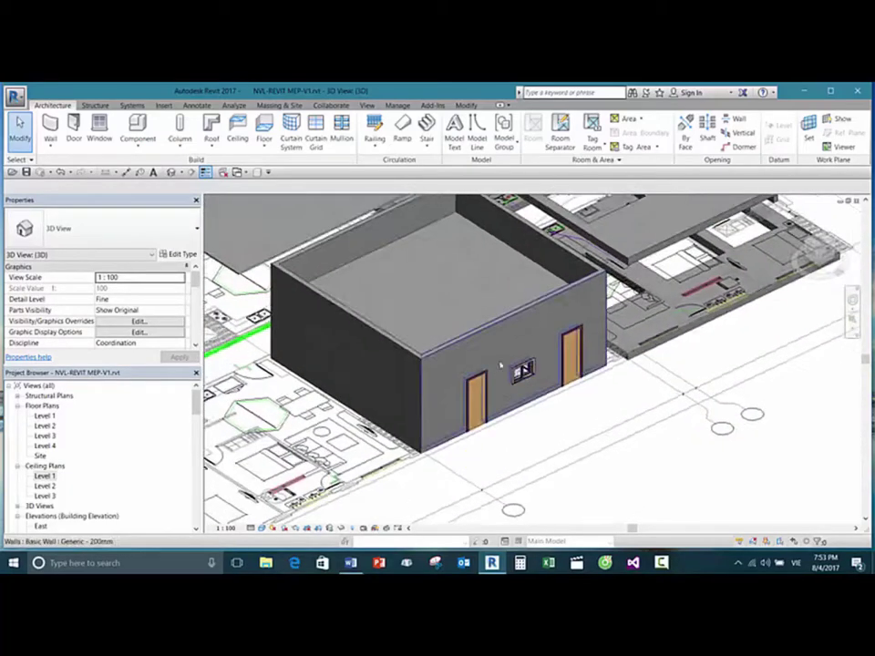
pyautogui.click(465, 284)
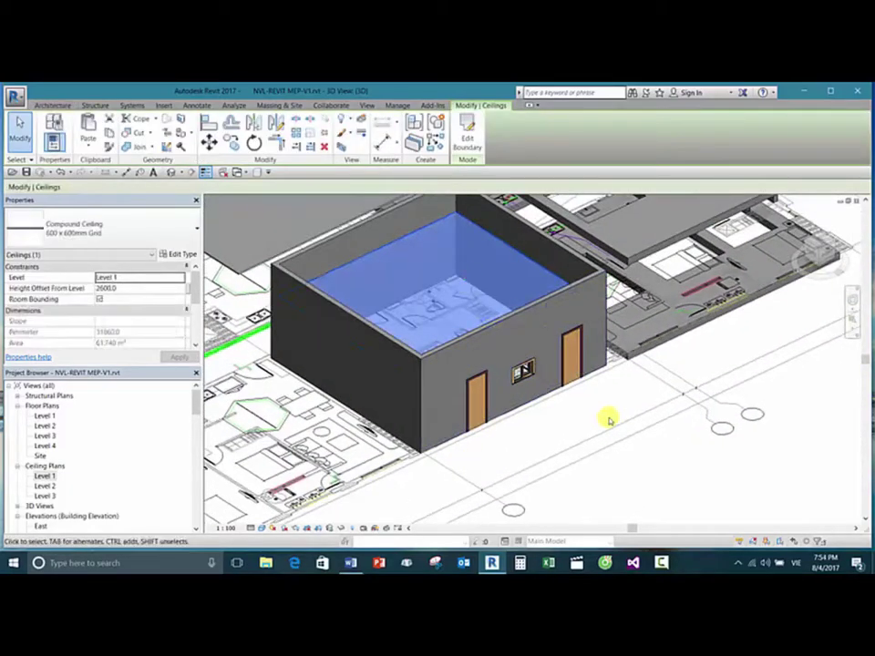
pyautogui.press('Escape')
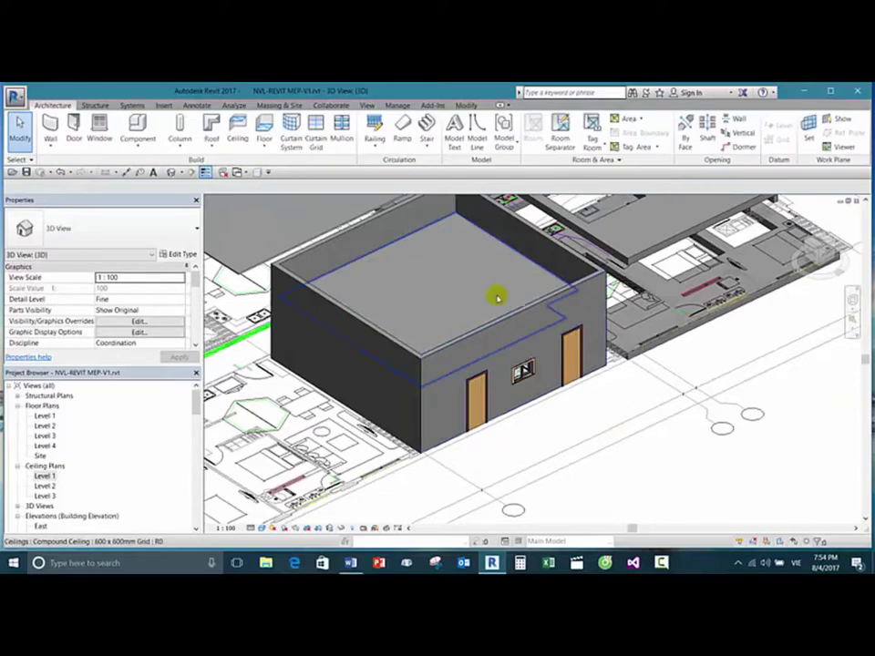
pyautogui.keyDown('shift'); pyautogui.moveTo(497, 298); pyautogui.dragTo(577, 413, button='middle'); pyautogui.keyUp('shift')
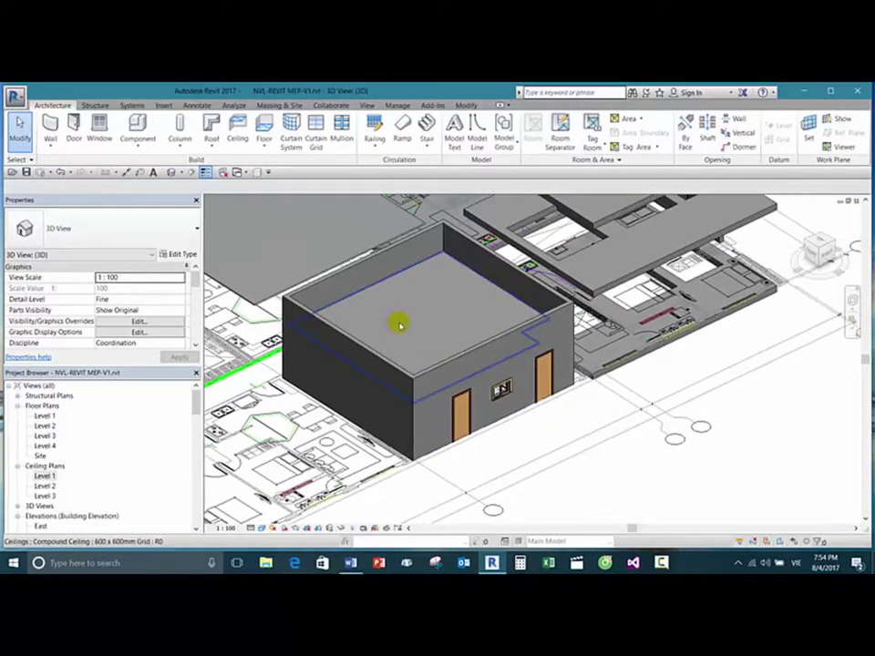
# Step: Create a section box from the back-left wall and stretch it around the whole room
pyautogui.click(383, 254)
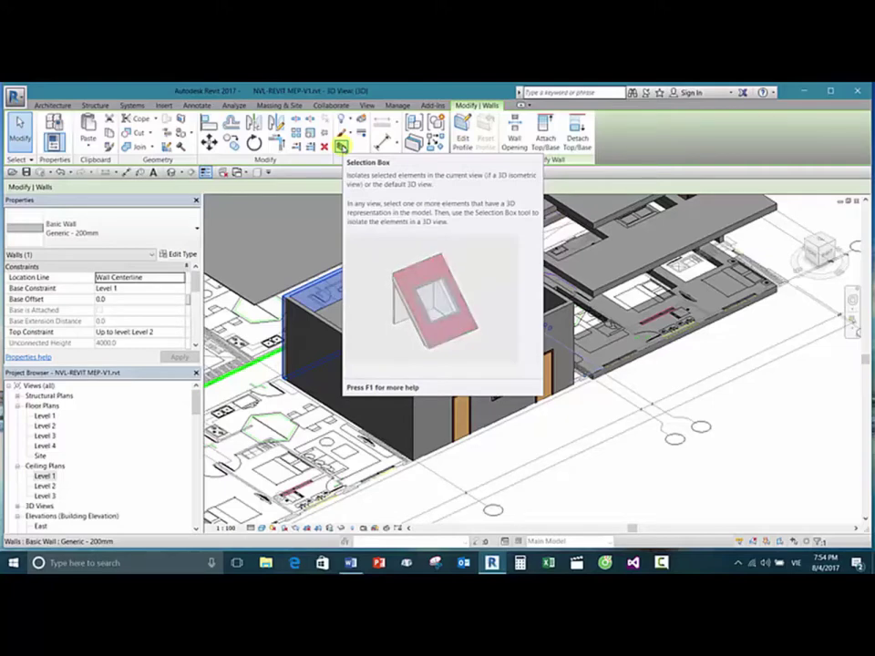
pyautogui.click(341, 147)
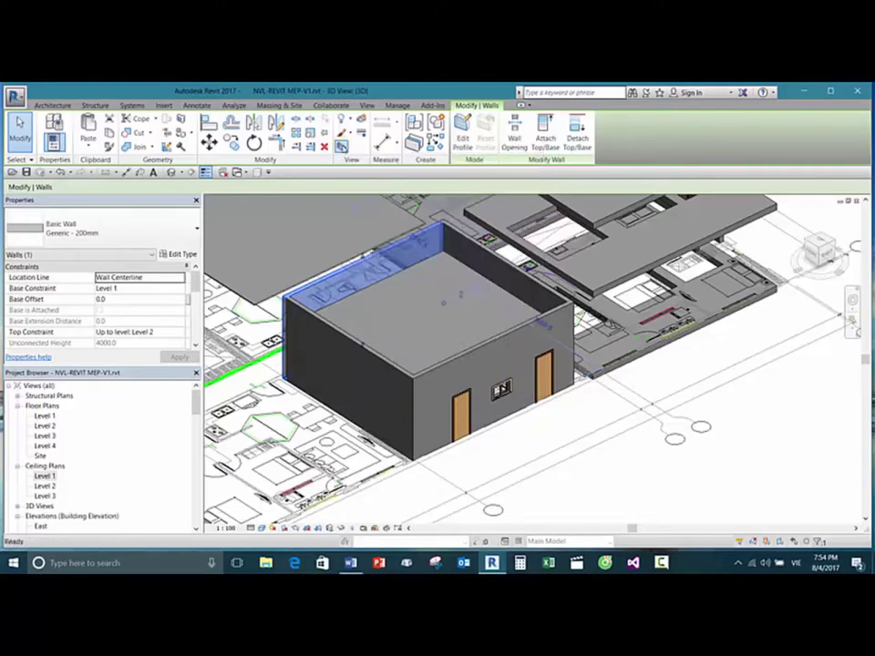
pyautogui.scroll(-2, 593, 309)
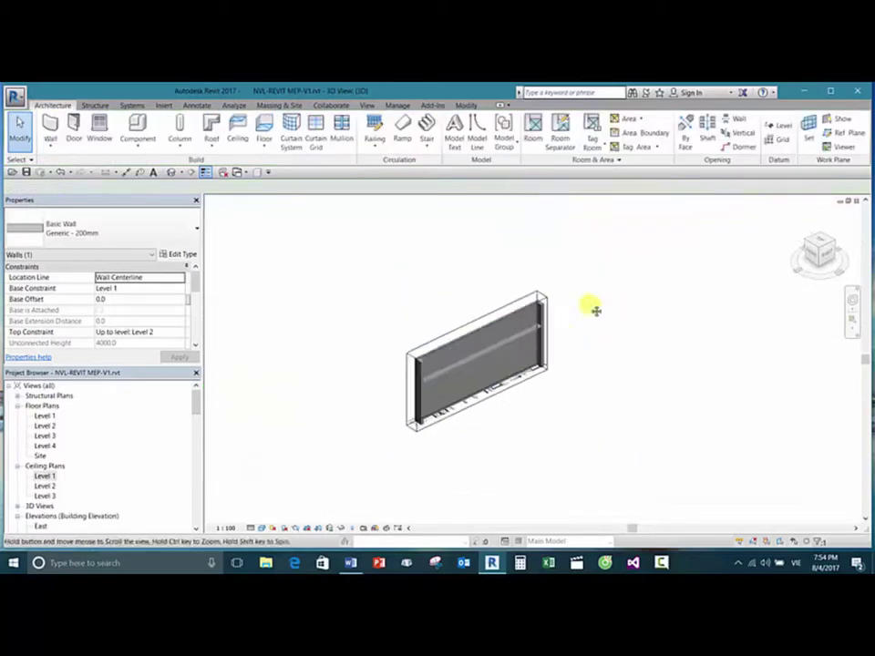
pyautogui.click(580, 323)
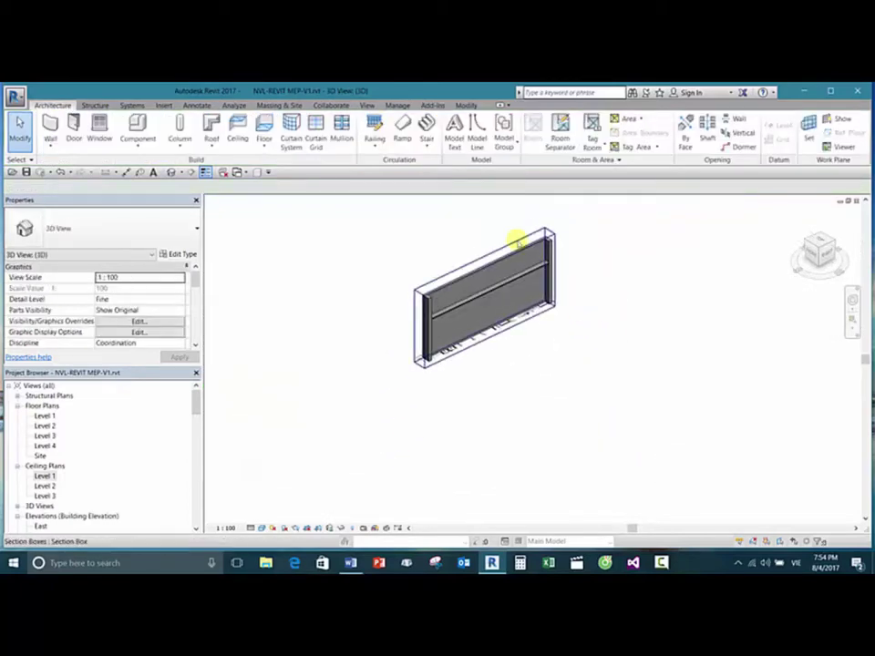
pyautogui.click(514, 238)
pyautogui.moveTo(418, 270); pyautogui.dragTo(549, 333, button='middle')
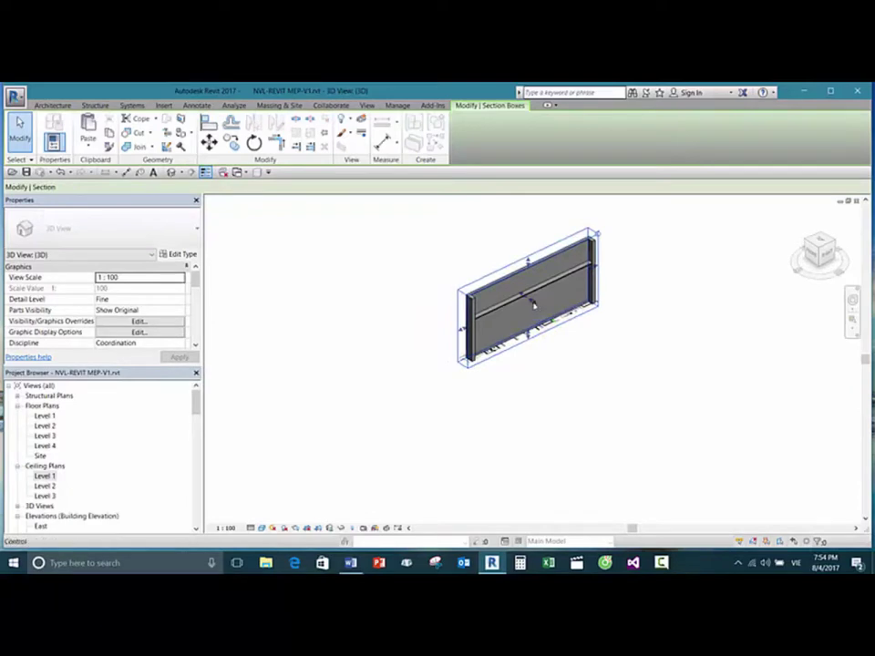
pyautogui.moveTo(549, 333); pyautogui.dragTo(736, 375)
pyautogui.click(629, 413)
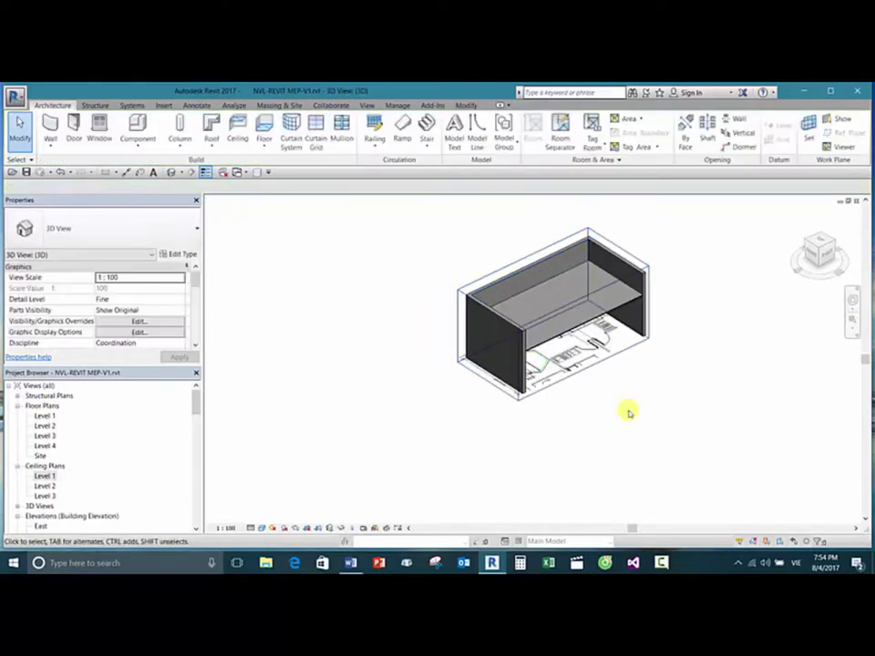
pyautogui.keyDown('shift'); pyautogui.moveTo(637, 415); pyautogui.dragTo(652, 374, button='middle'); pyautogui.keyUp('shift')
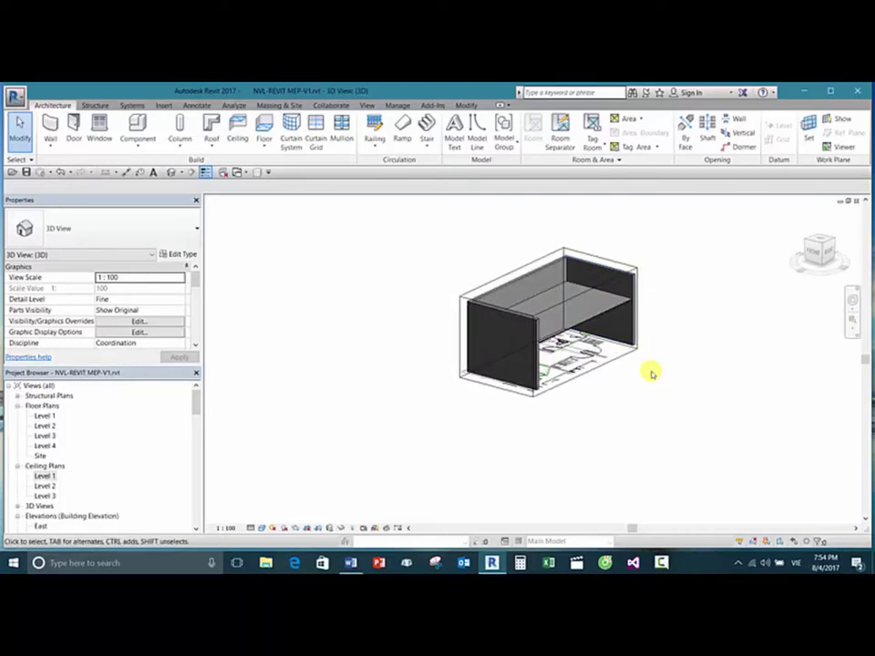
pyautogui.keyDown('shift'); pyautogui.moveTo(648, 368); pyautogui.dragTo(553, 314, button='middle'); pyautogui.keyUp('shift')
pyautogui.scroll(3, 553, 292)
pyautogui.scroll(-2, 535, 332)
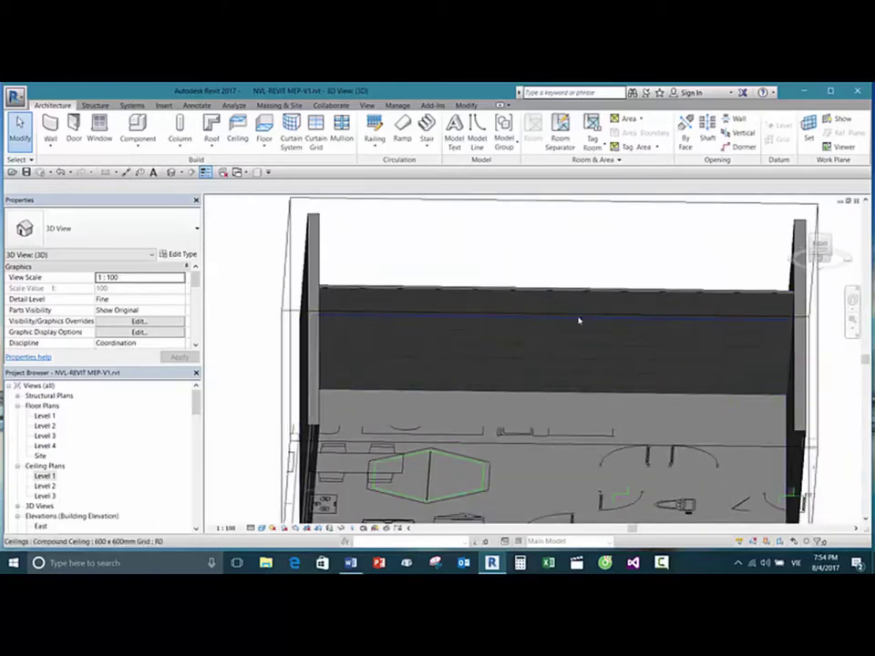
pyautogui.click(620, 297)
pyautogui.keyDown('shift'); pyautogui.moveTo(551, 262); pyautogui.dragTo(547, 300, button='middle'); pyautogui.keyUp('shift')
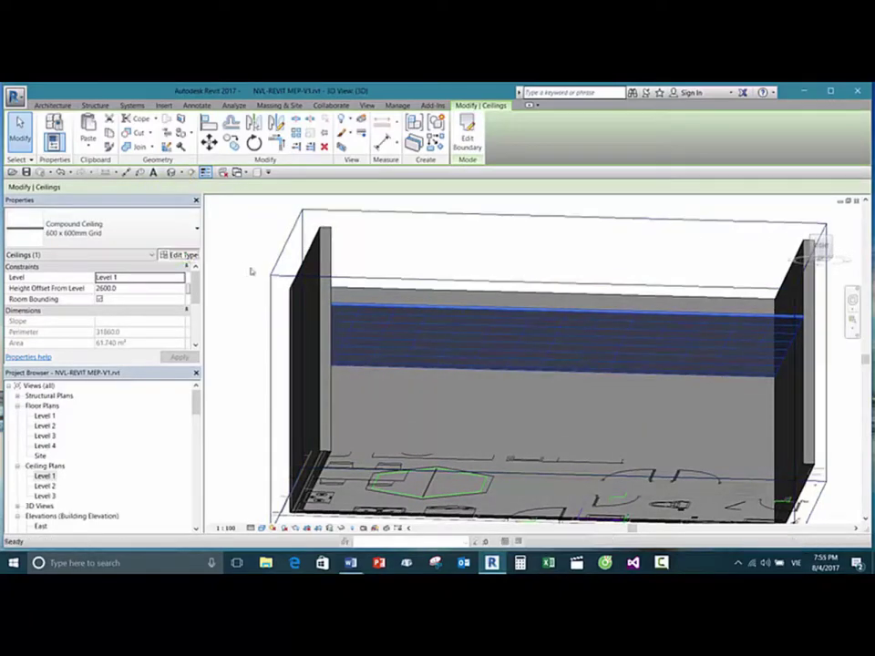
pyautogui.click(179, 254)
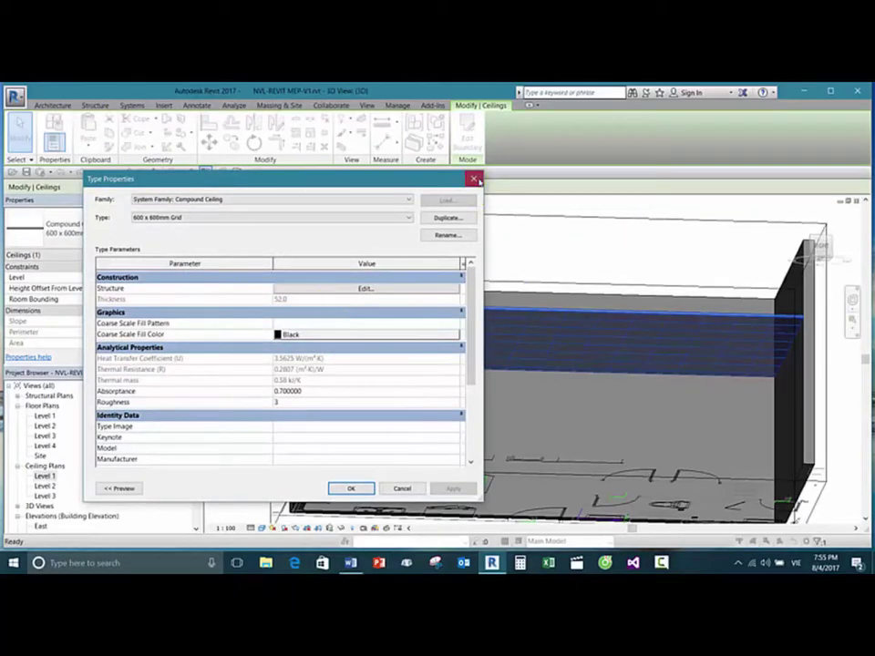
pyautogui.click(474, 178)
pyautogui.click(536, 246)
pyautogui.keyDown('shift'); pyautogui.moveTo(539, 252); pyautogui.dragTo(528, 270, button='middle'); pyautogui.keyUp('shift')
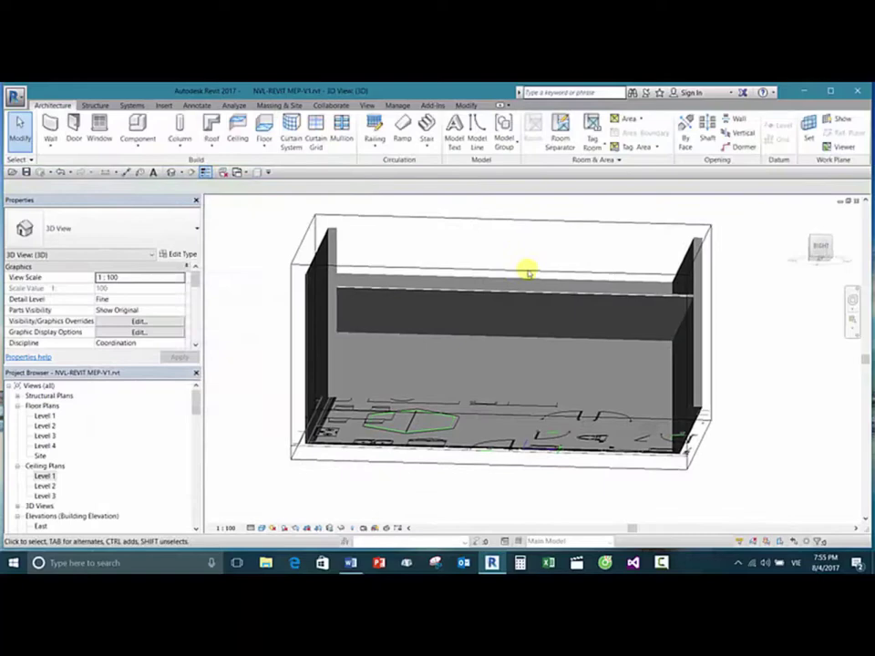
# Step: Duplicate the Generic - 200mm wall type as Generic - 350MM and edit its structure layers
pyautogui.click(693, 255)
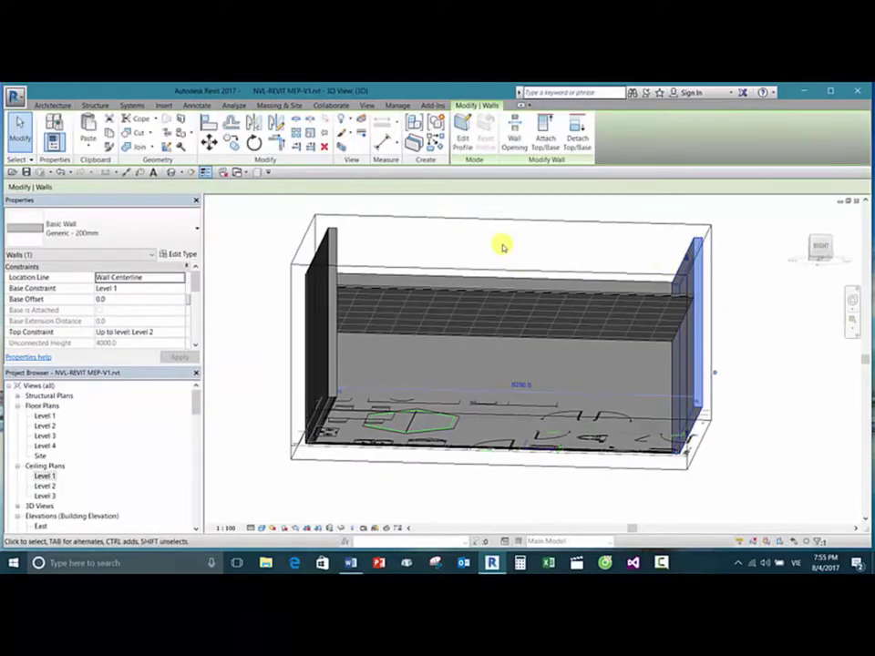
pyautogui.click(179, 253)
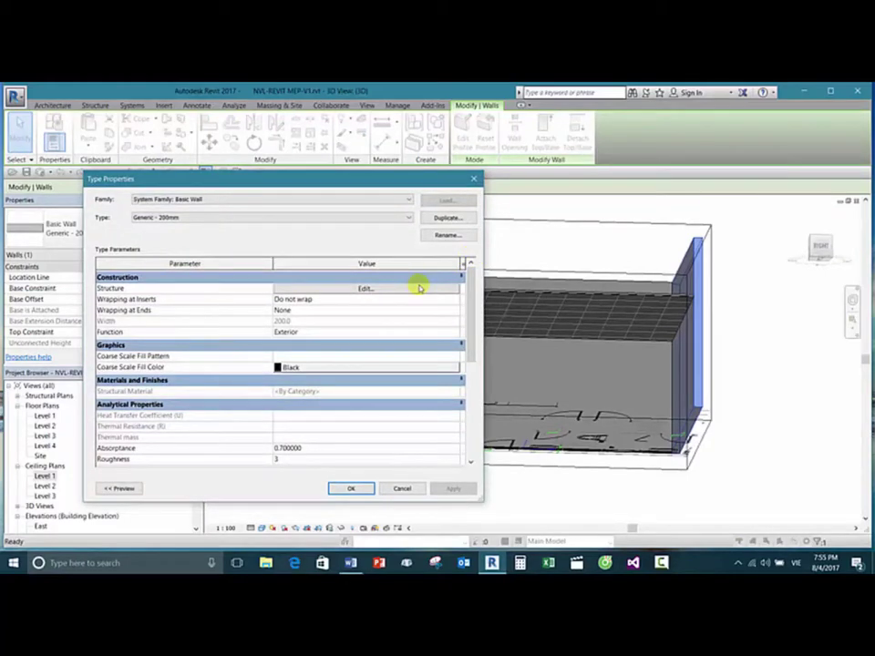
pyautogui.click(446, 218)
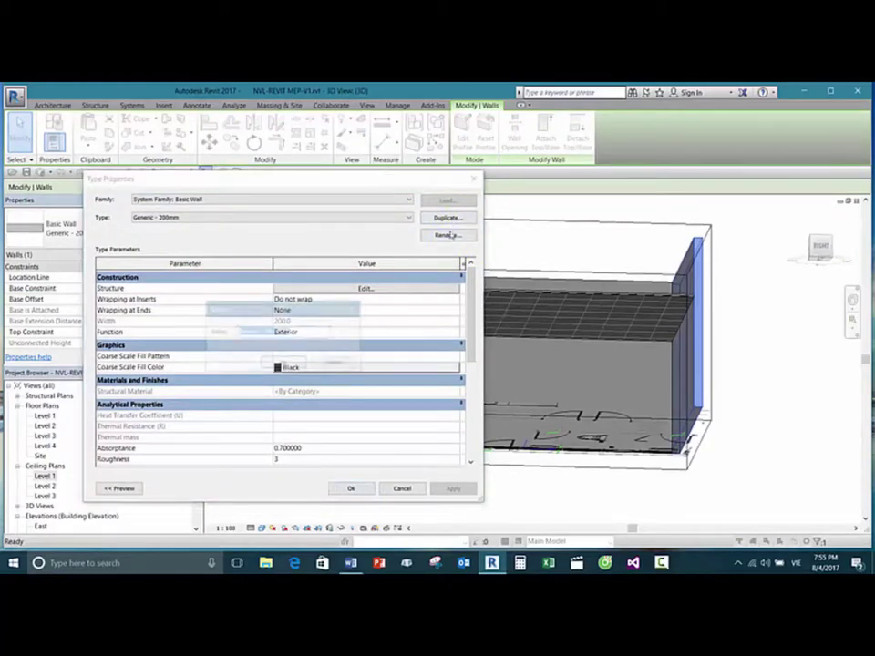
pyautogui.click(283, 328)
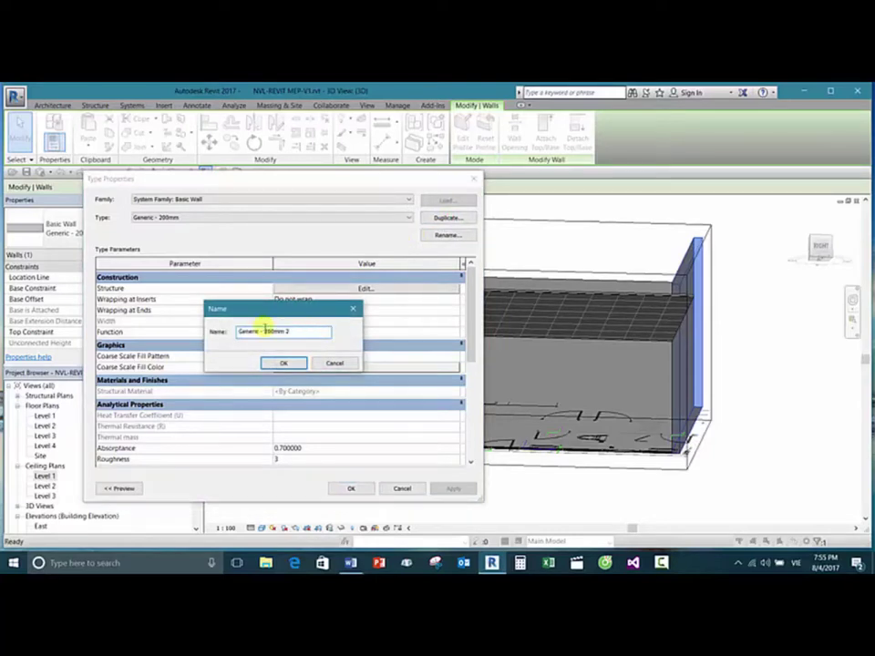
pyautogui.moveTo(263, 331); pyautogui.dragTo(313, 336)
pyautogui.write('350MM')
pyautogui.click(284, 363)
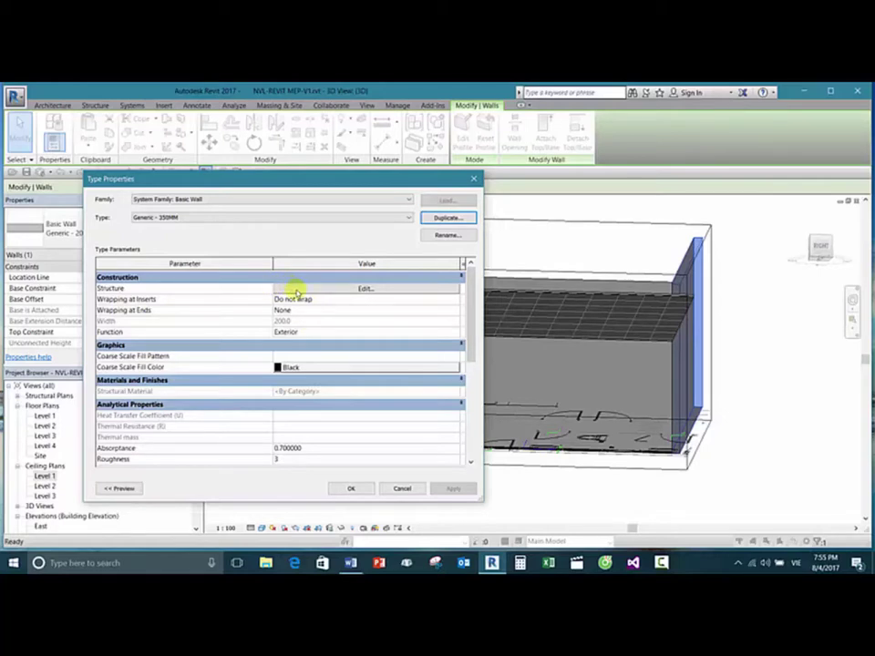
pyautogui.click(297, 291)
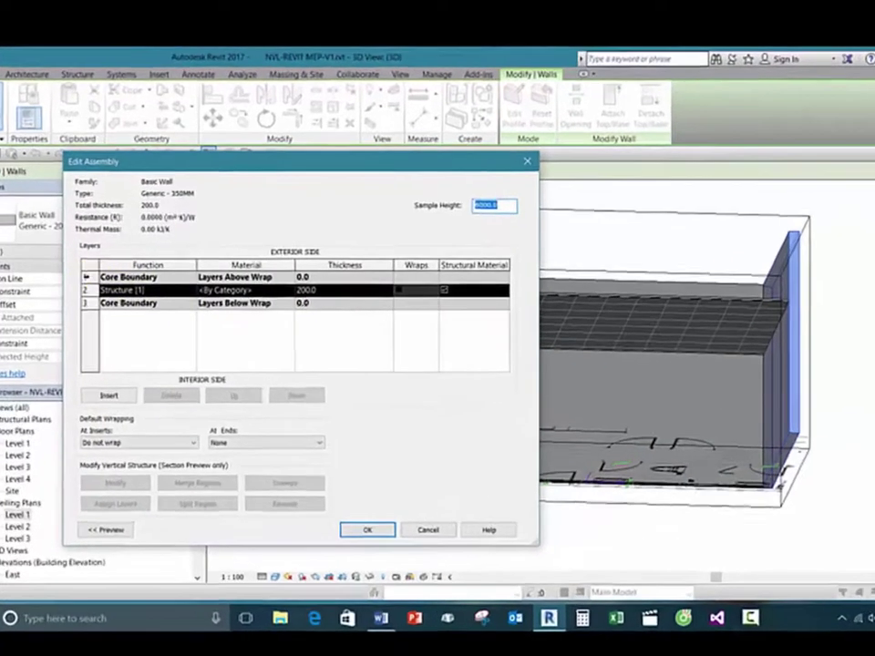
# Step: Insert a layer and set the first row's function to Thermal/Air Layer
pyautogui.click(139, 276)
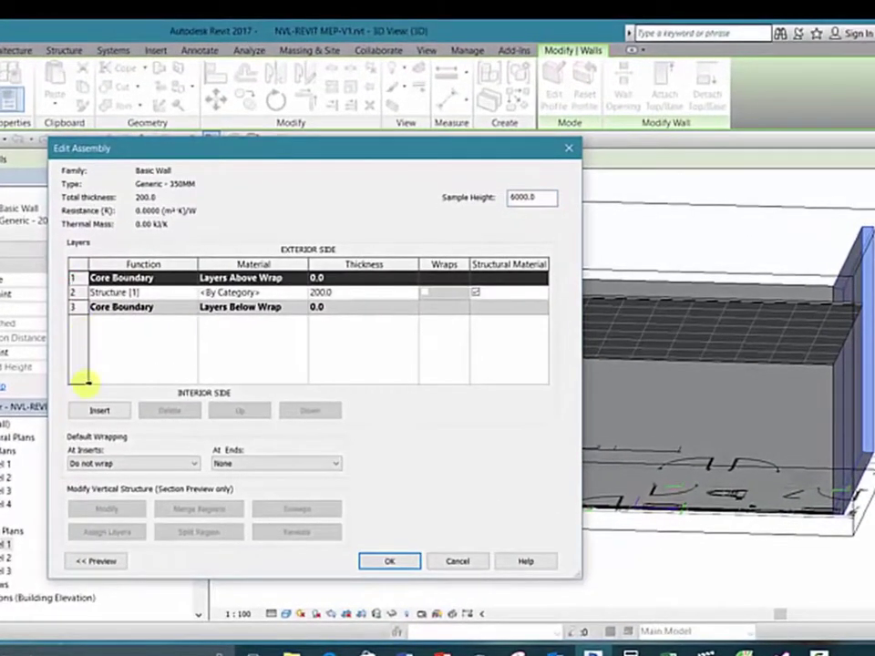
pyautogui.click(98, 410)
pyautogui.click(135, 277)
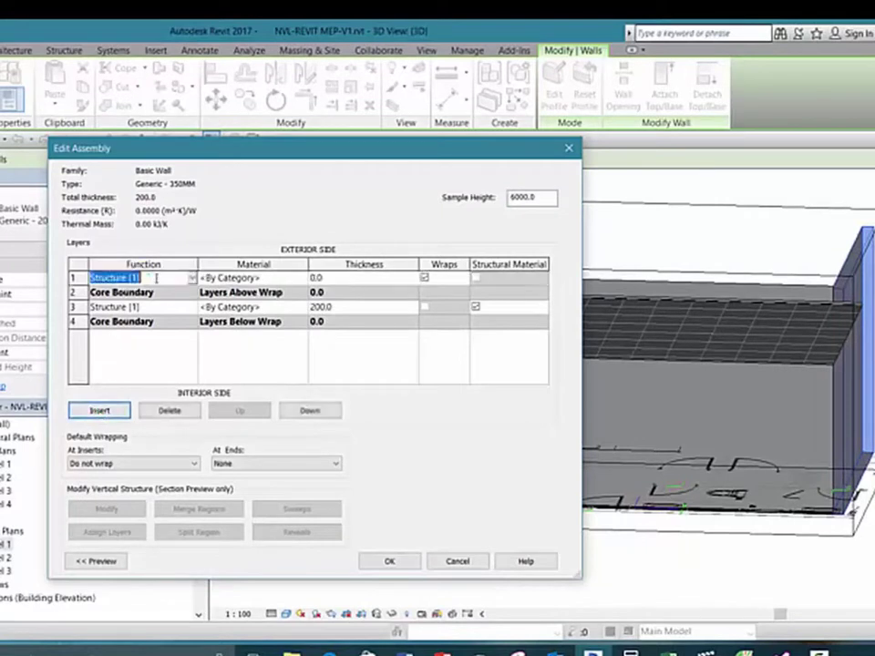
pyautogui.click(193, 278)
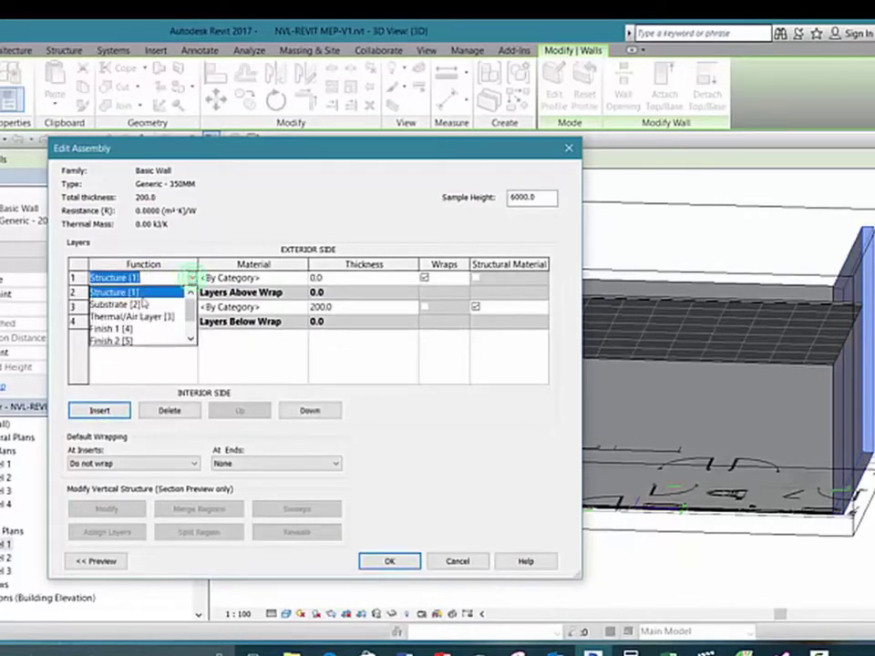
pyautogui.click(116, 316)
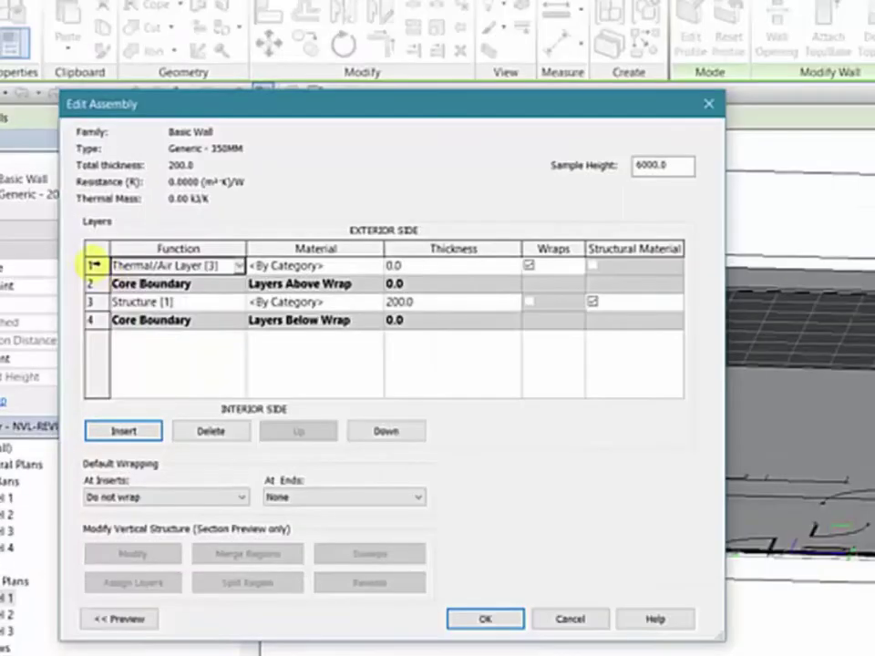
# Step: Add a new top layer above it with the Finish 1 function
pyautogui.click(76, 276)
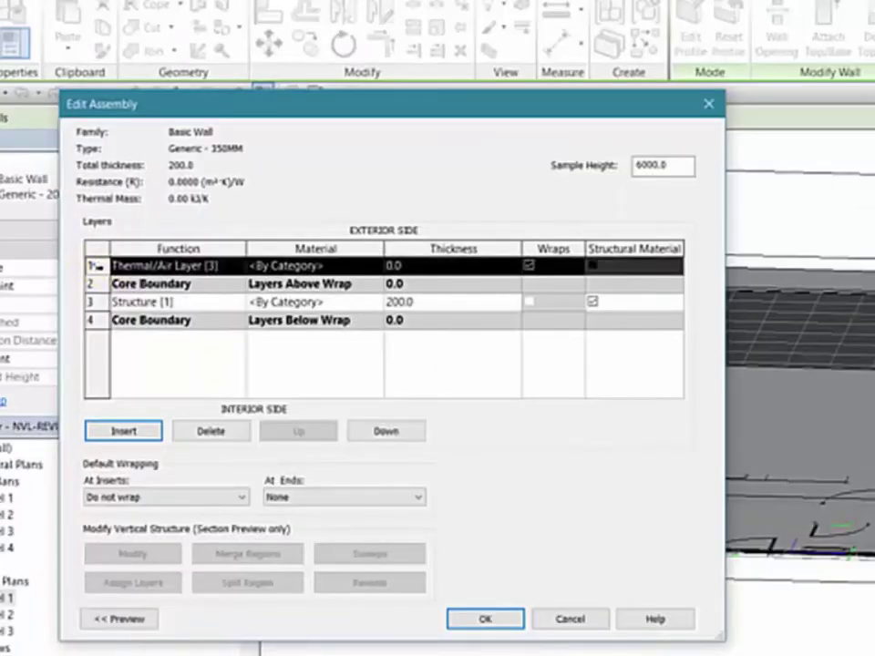
pyautogui.click(124, 431)
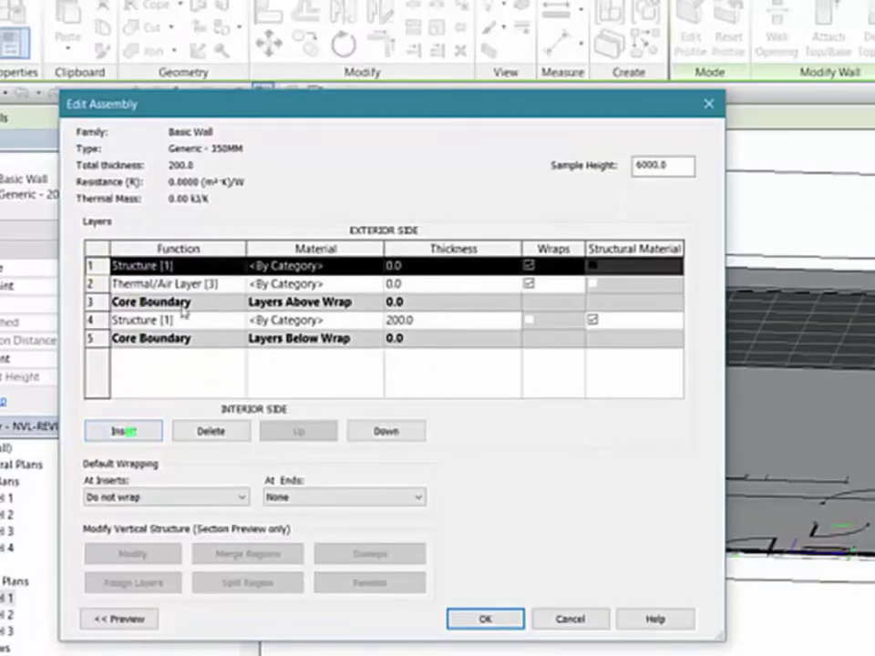
pyautogui.click(191, 266)
pyautogui.click(239, 266)
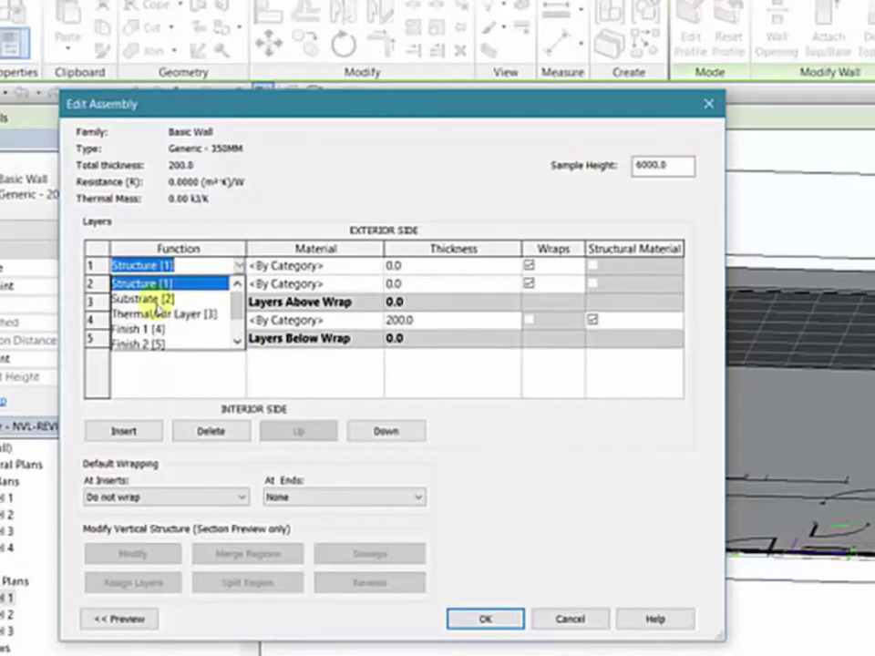
pyautogui.click(148, 335)
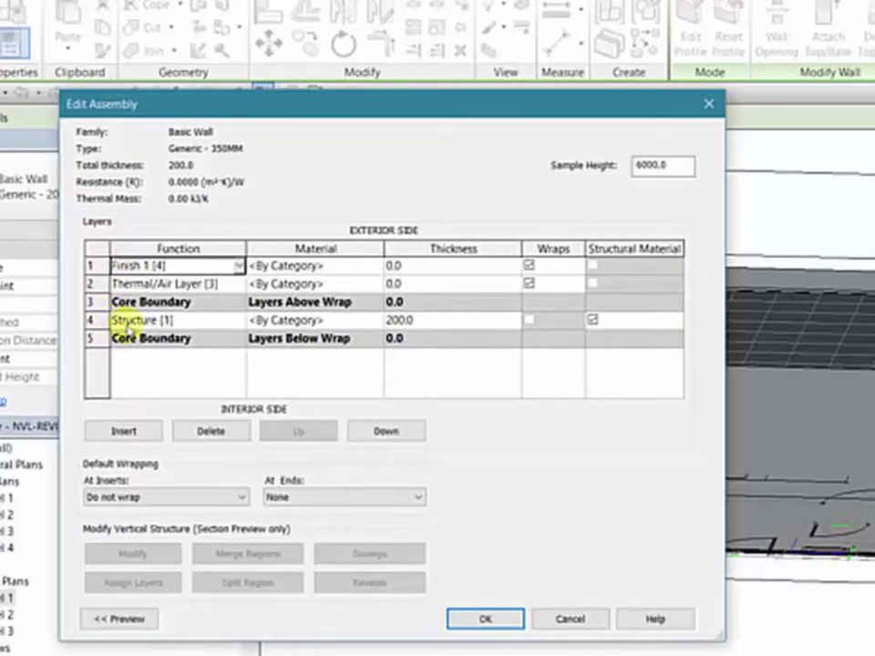
# Step: Keep the core layer's function as Structure [1]
pyautogui.click(221, 327)
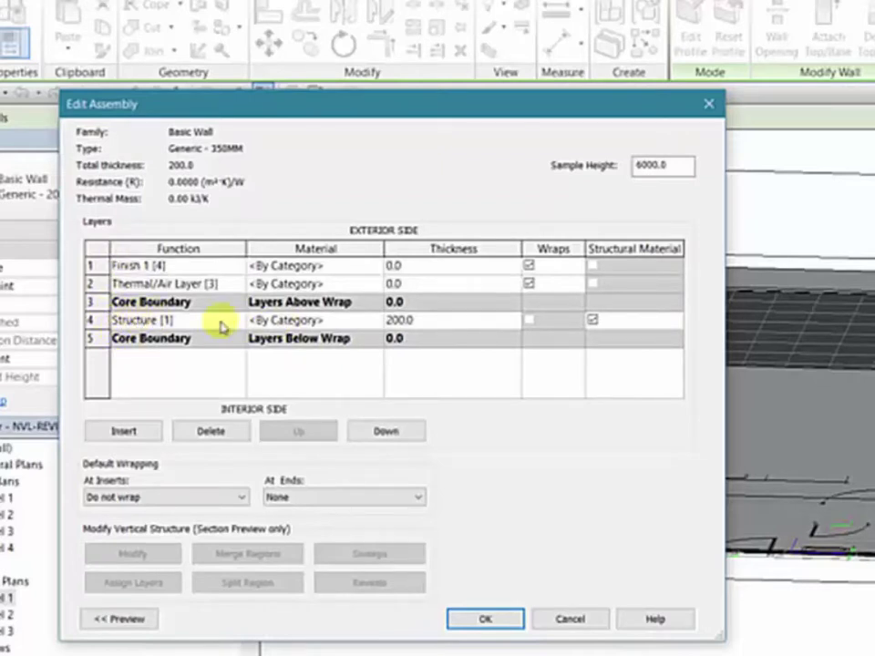
pyautogui.click(222, 326)
pyautogui.click(237, 320)
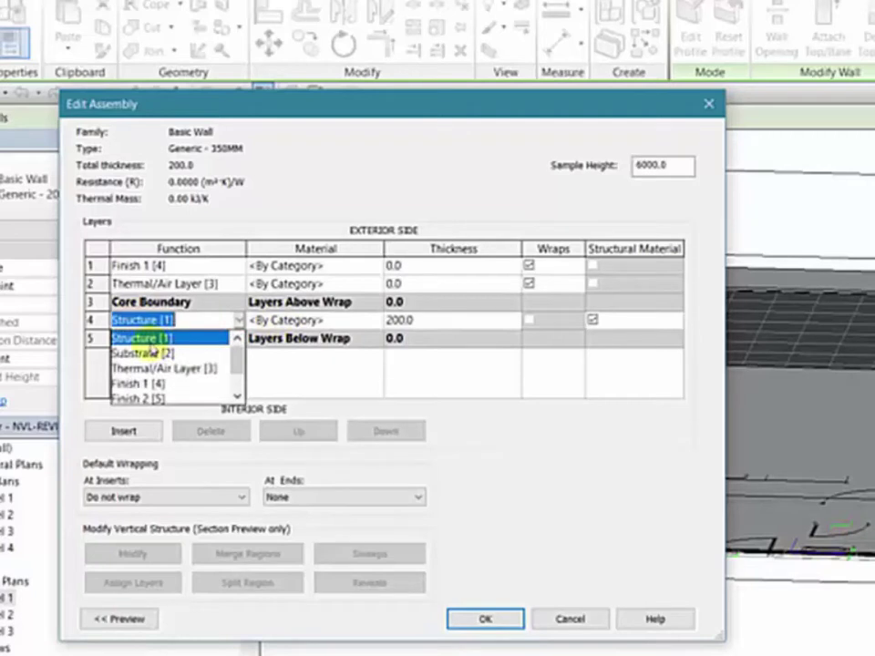
pyautogui.click(159, 337)
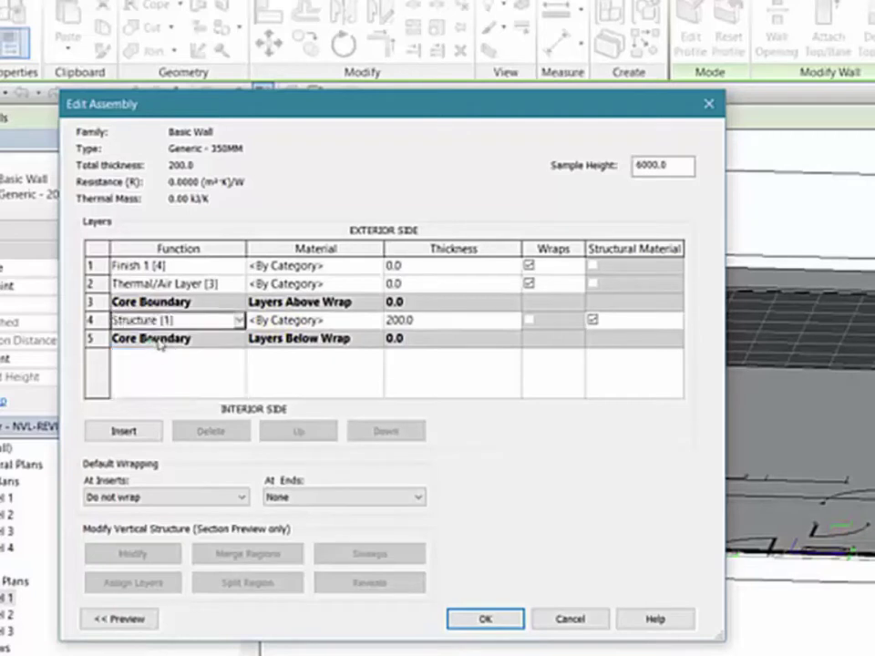
pyautogui.click(353, 323)
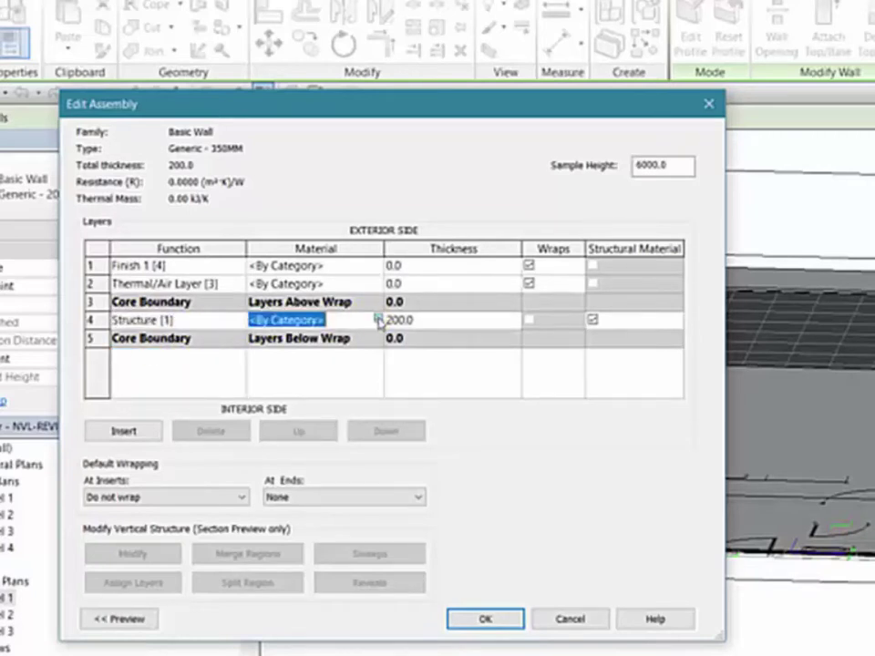
# Step: Set the 200 mm Structure layer material to Concrete, Sand/Cement Screed
pyautogui.click(377, 321)
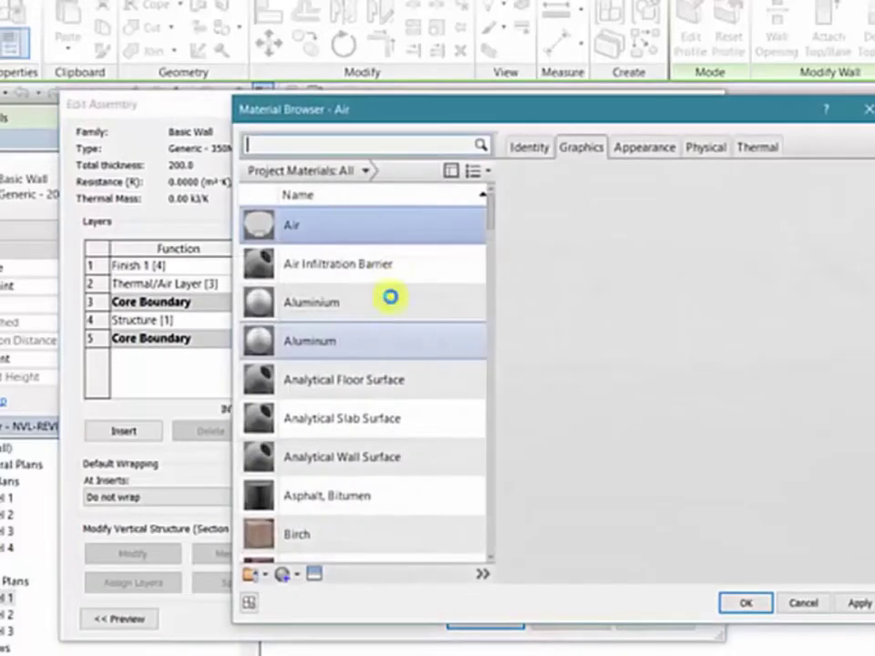
pyautogui.scroll(-5, 433, 361)
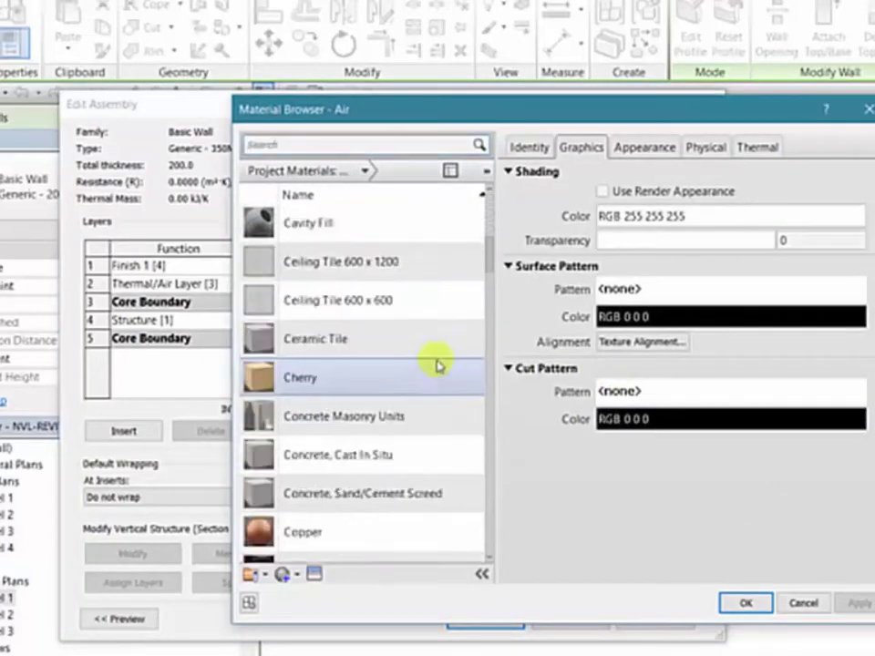
pyautogui.scroll(-5, 416, 460)
pyautogui.scroll(3, 382, 363)
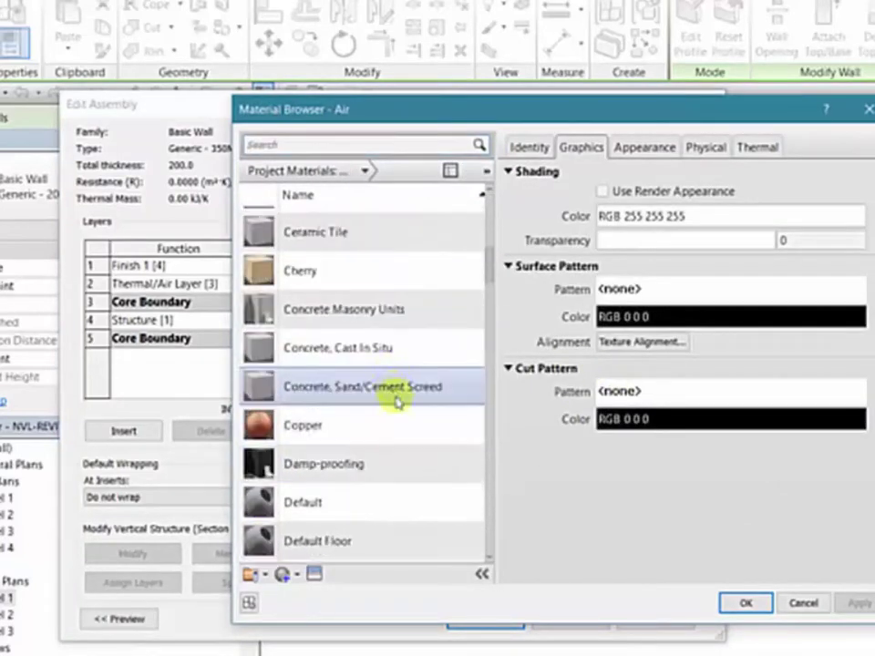
pyautogui.click(347, 390)
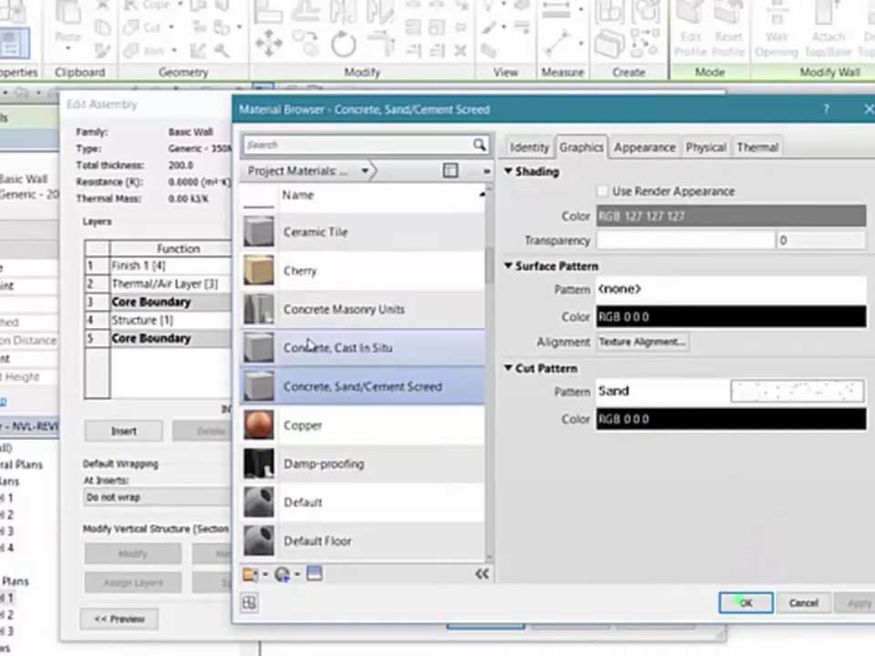
pyautogui.click(747, 603)
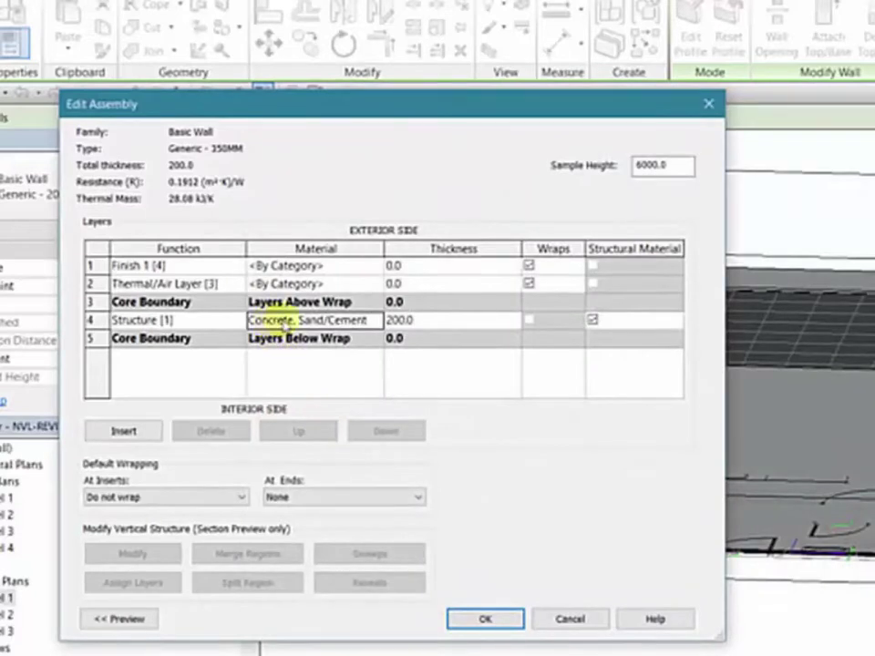
pyautogui.click(369, 320)
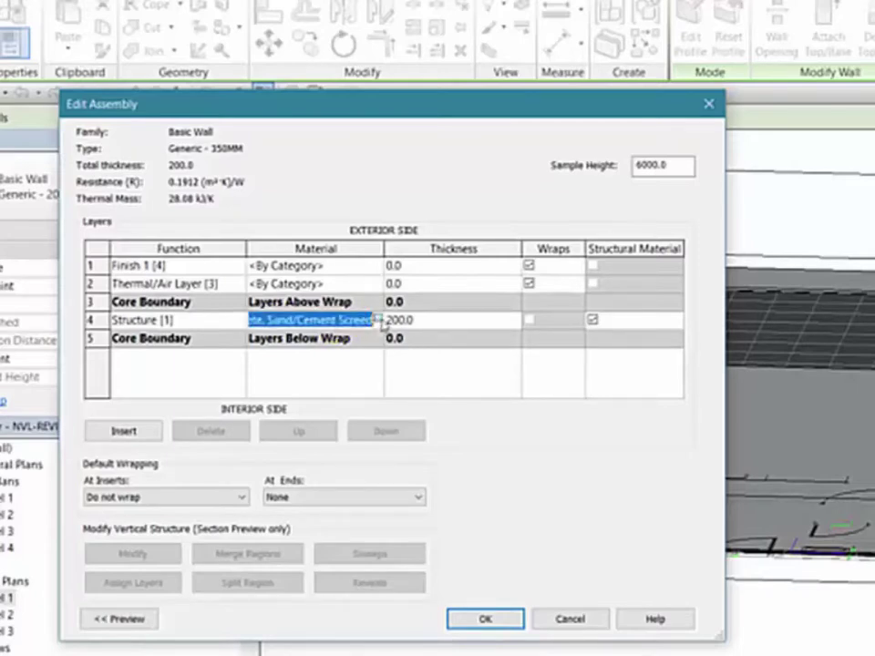
# Step: Assign the Brickwork surface pattern to Concrete, Sand/Cement Screed and save the material
pyautogui.click(380, 320)
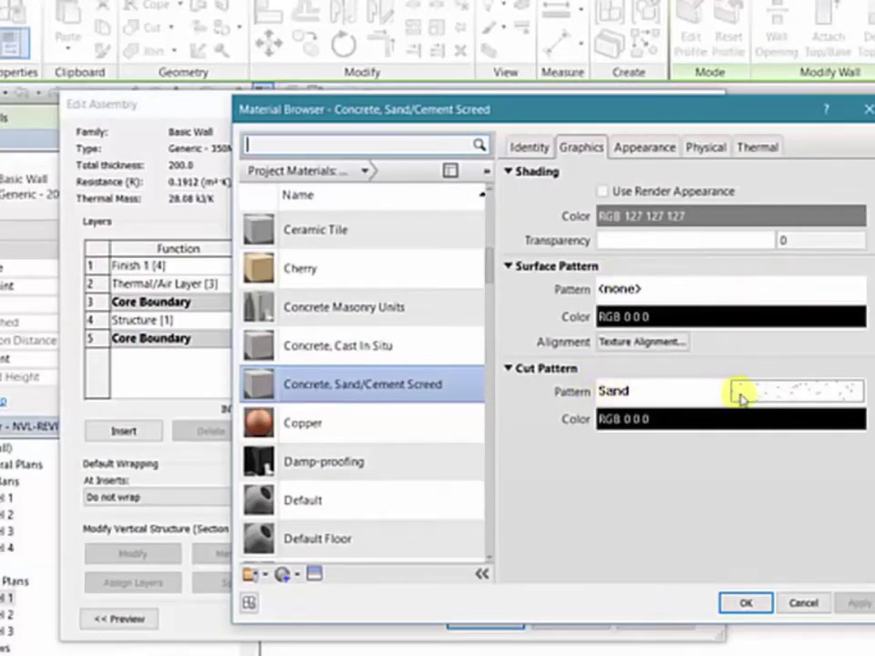
pyautogui.click(653, 292)
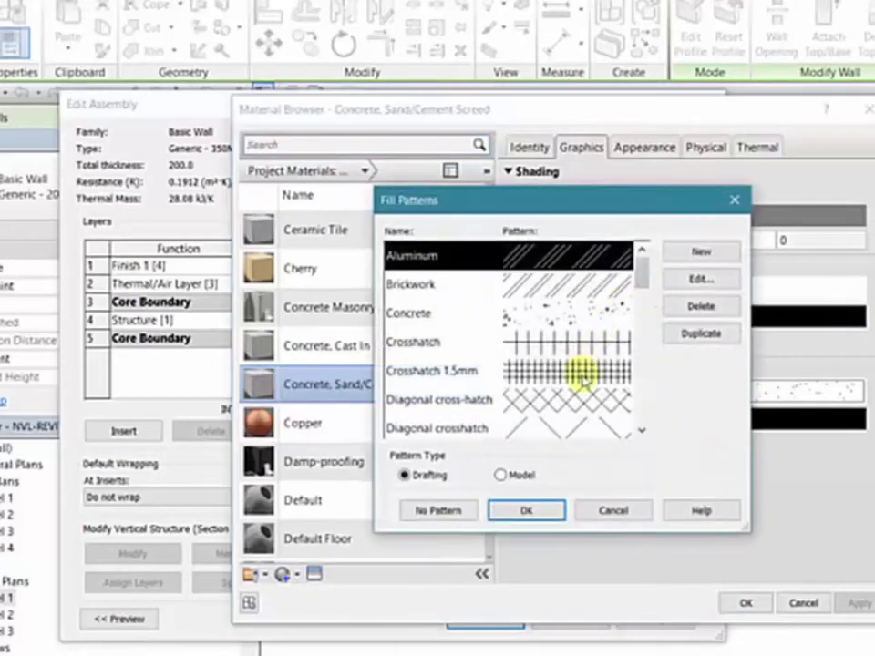
pyautogui.click(584, 373)
pyautogui.click(556, 285)
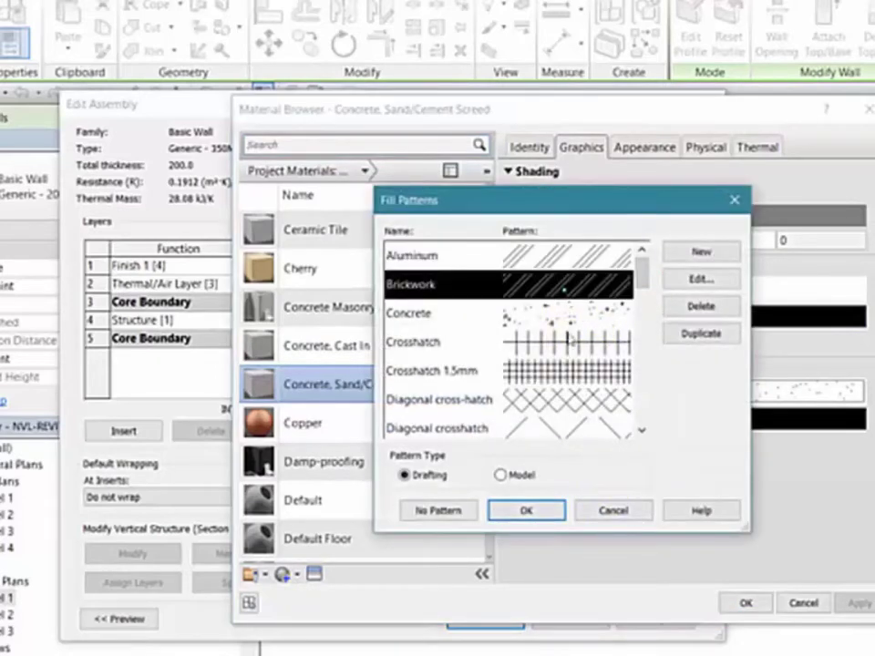
pyautogui.click(526, 511)
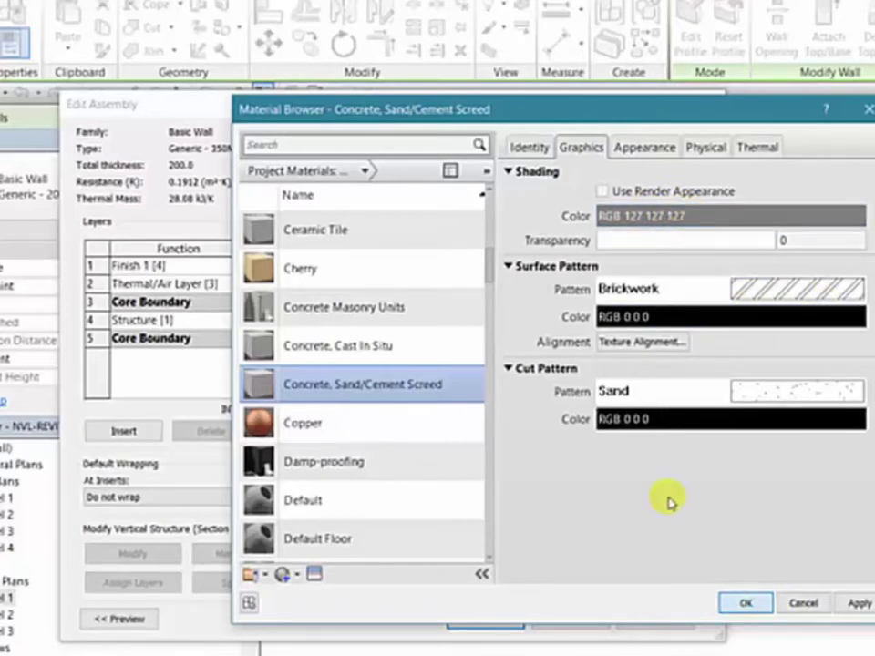
pyautogui.click(745, 603)
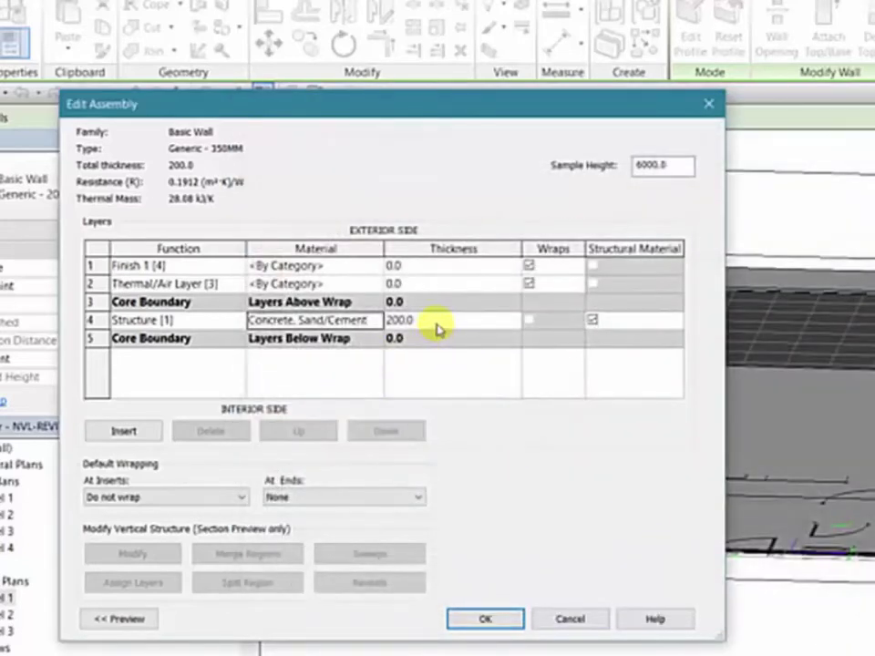
pyautogui.click(477, 321)
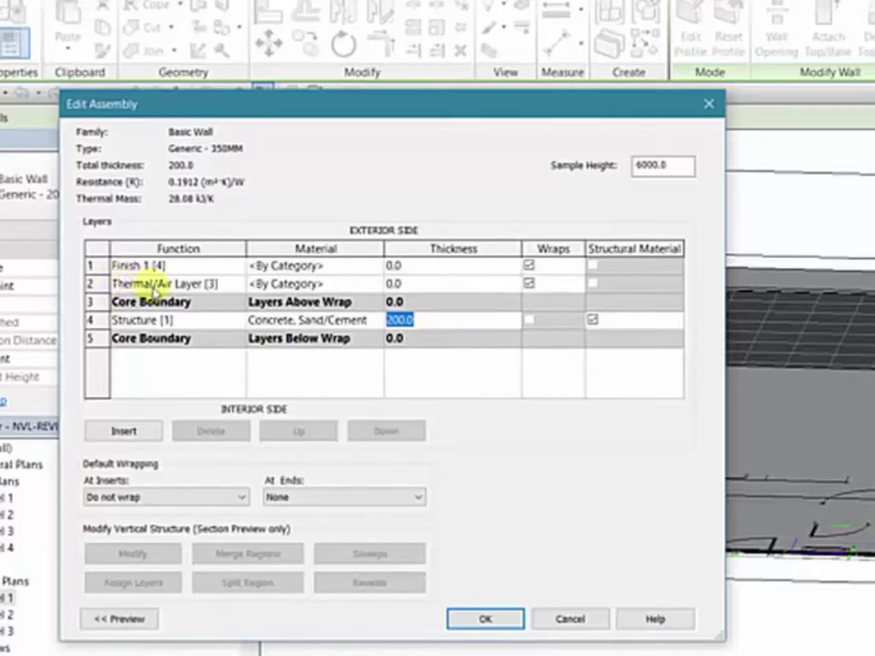
pyautogui.click(97, 284)
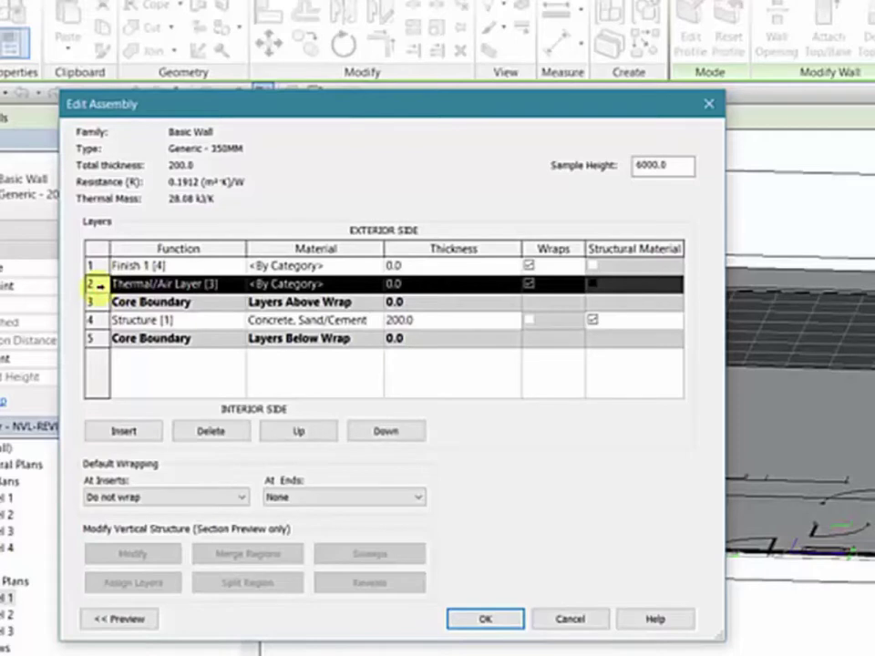
pyautogui.click(94, 264)
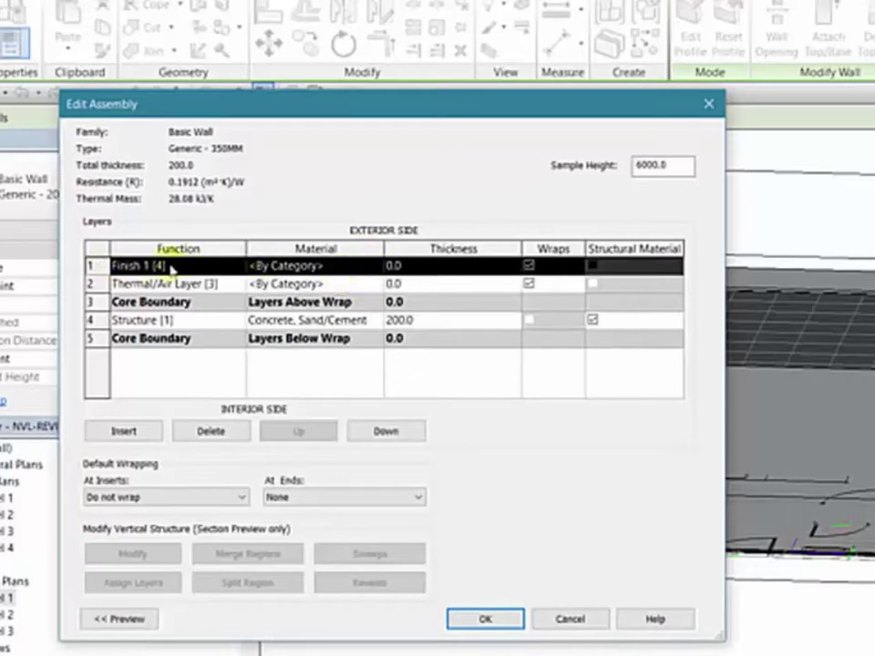
pyautogui.click(373, 266)
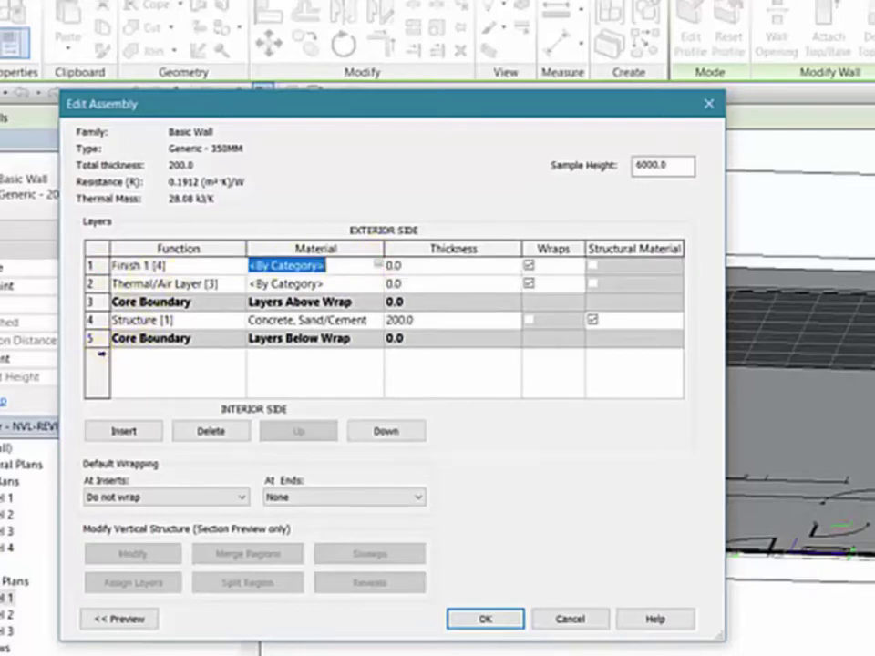
# Step: Insert a new layer in the Generic - 350MM wall and move it below the interior Core Boundary
pyautogui.click(95, 338)
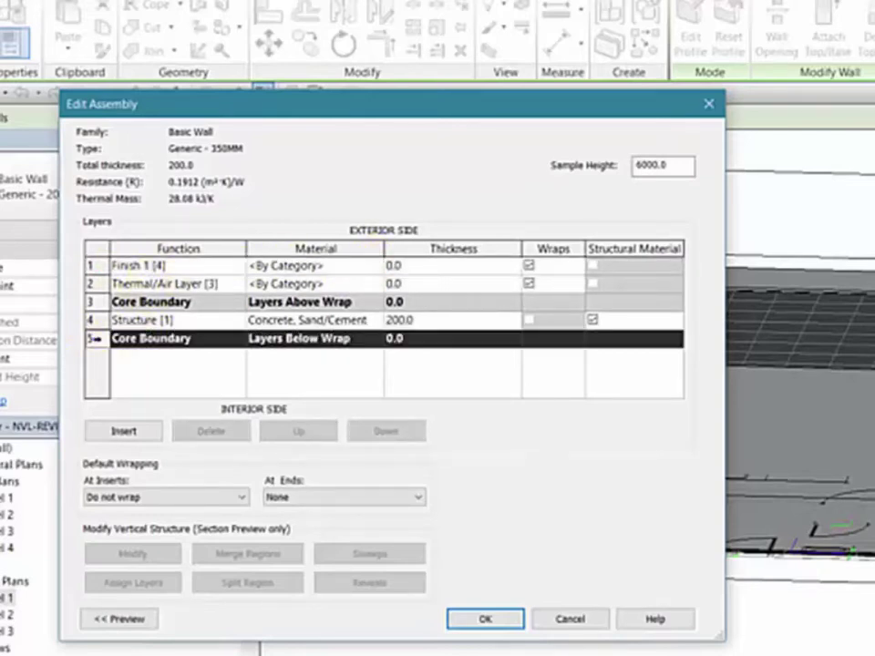
pyautogui.click(135, 432)
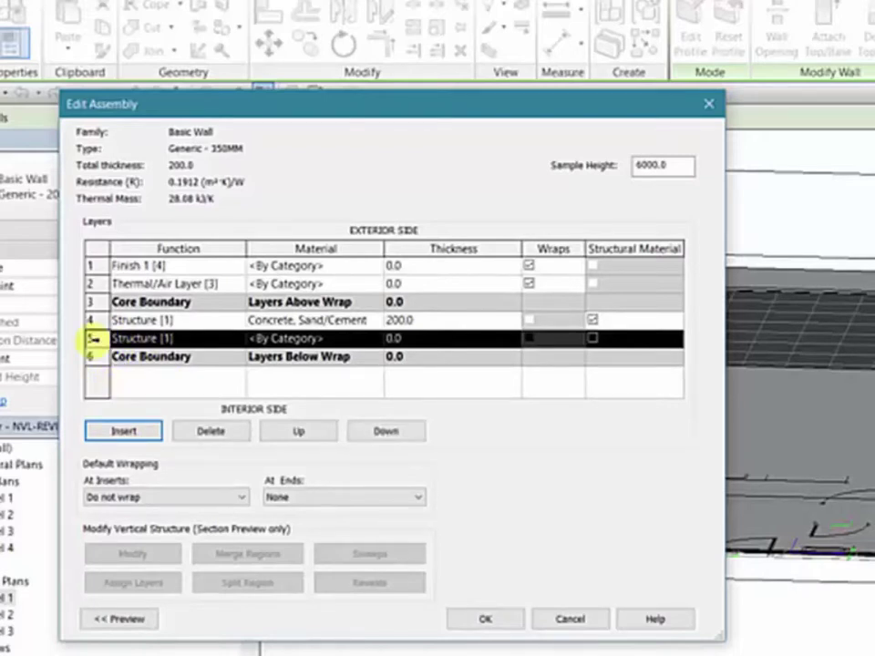
pyautogui.click(211, 430)
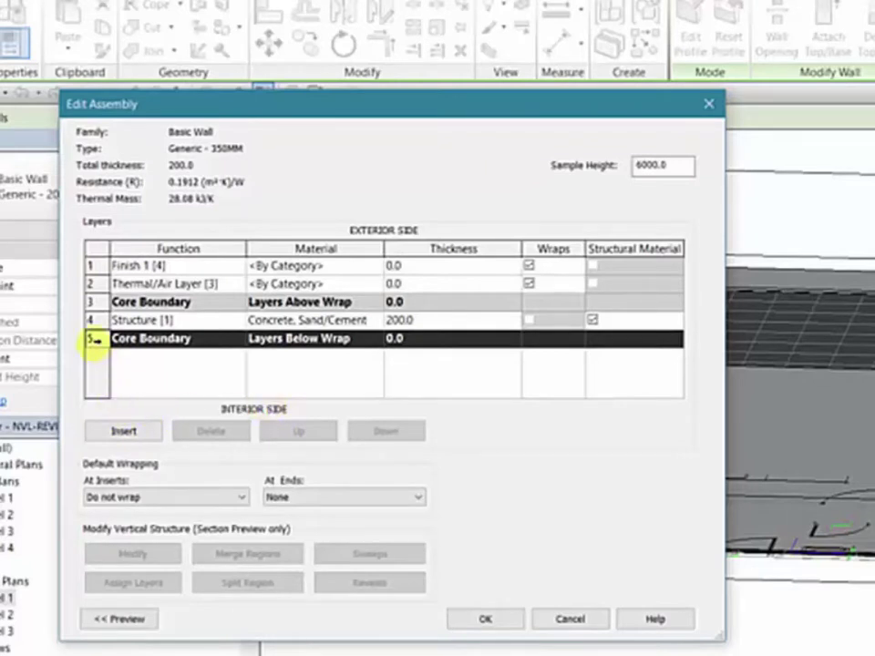
pyautogui.click(125, 430)
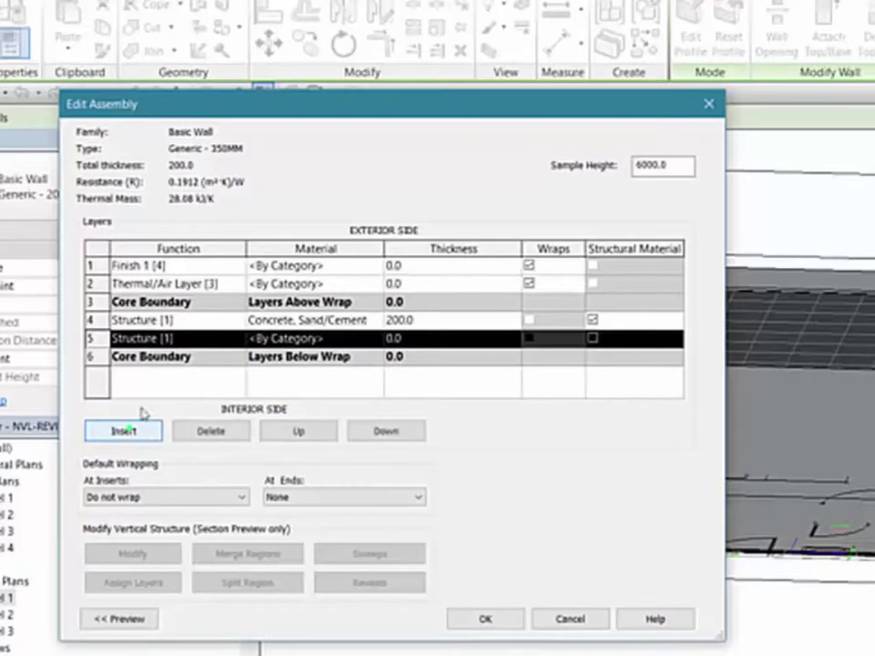
pyautogui.click(94, 356)
pyautogui.click(91, 338)
pyautogui.click(91, 338)
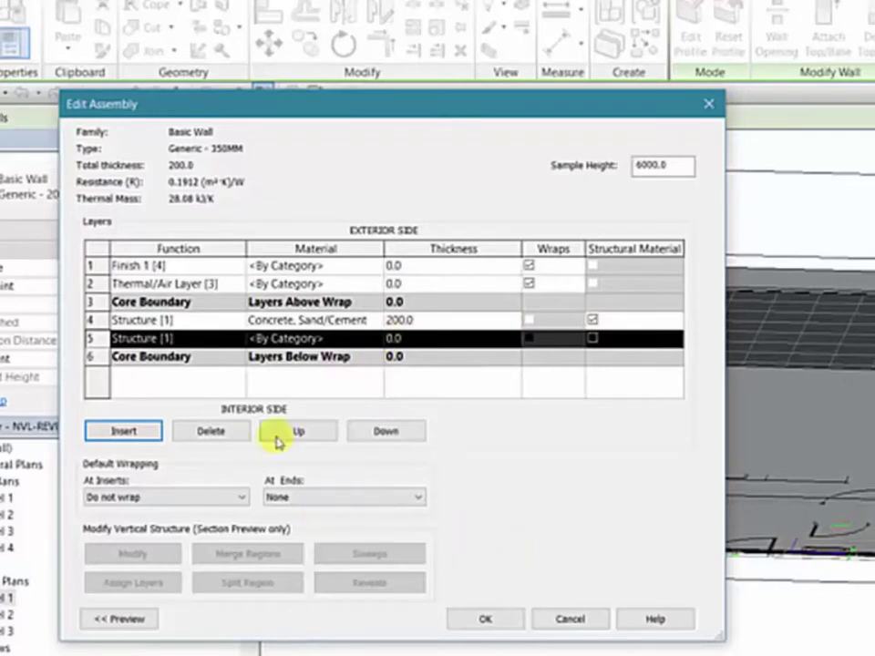
pyautogui.click(391, 436)
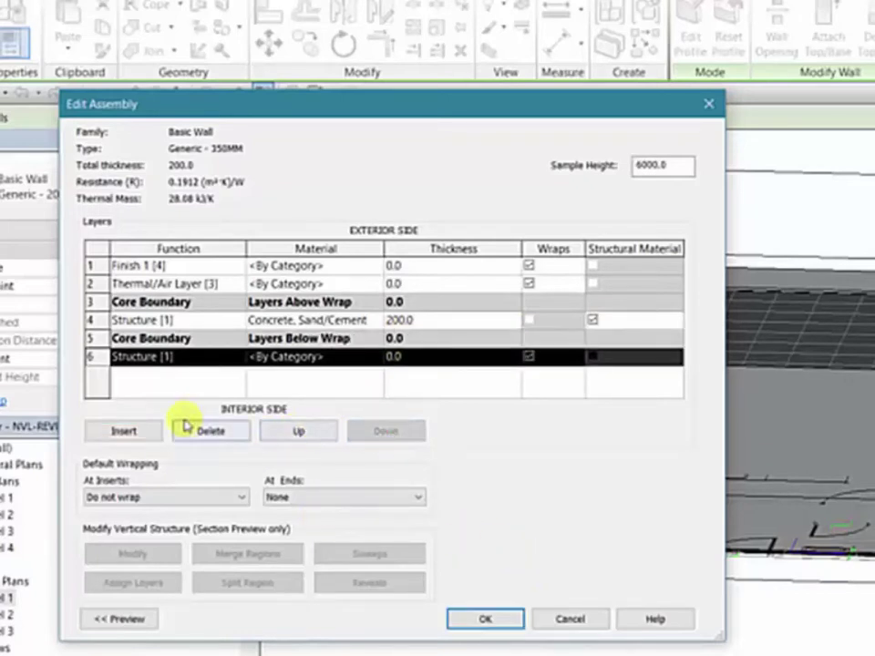
# Step: Set the new layer's function to Finish 2 [5] and apply the assembly changes
pyautogui.click(230, 357)
pyautogui.click(239, 358)
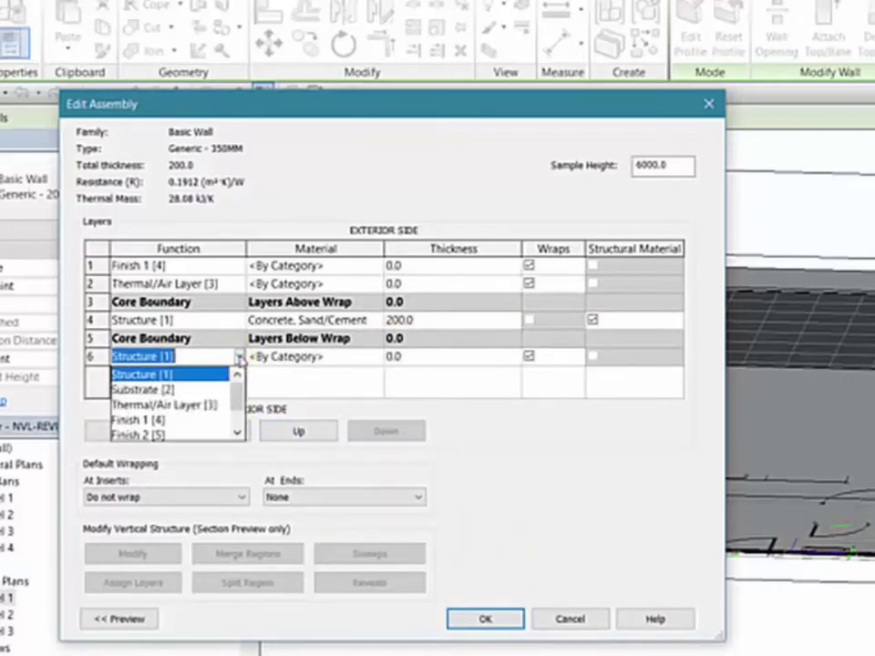
pyautogui.scroll(-1, 179, 416)
pyautogui.click(155, 406)
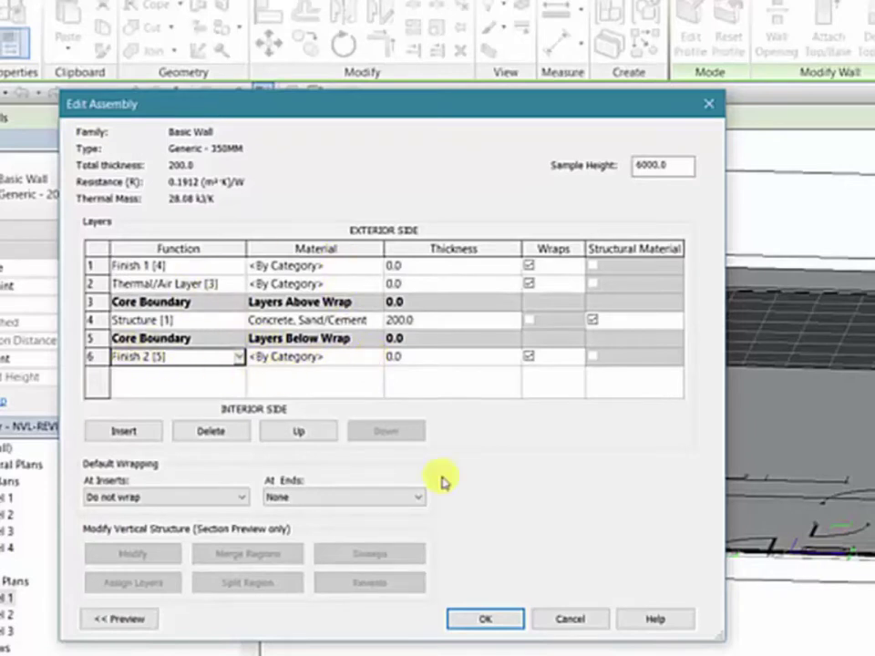
pyautogui.click(488, 619)
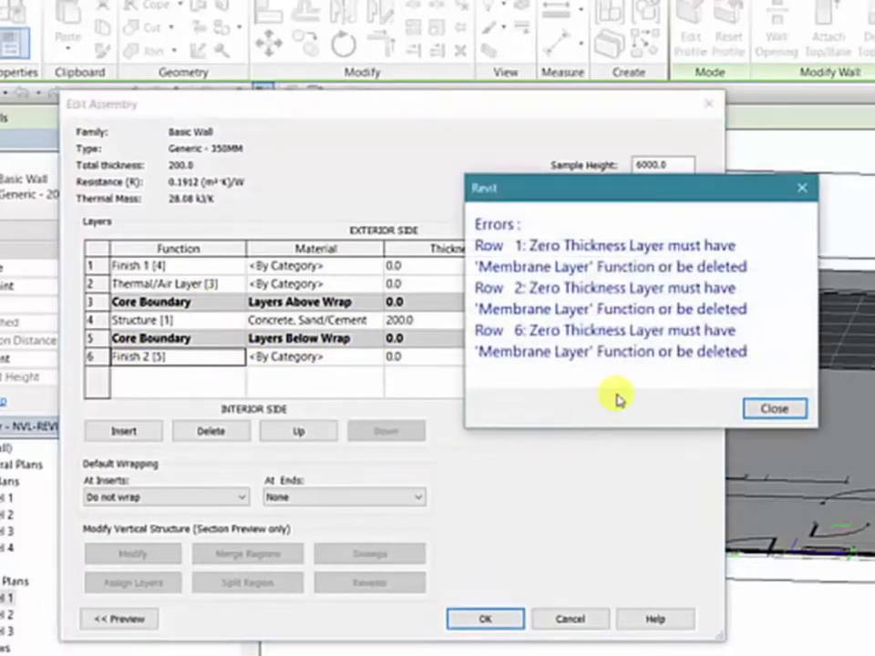
# Step: Dismiss the zero-thickness errors and give the interior Finish 2 layer a thickness of 10
pyautogui.click(761, 408)
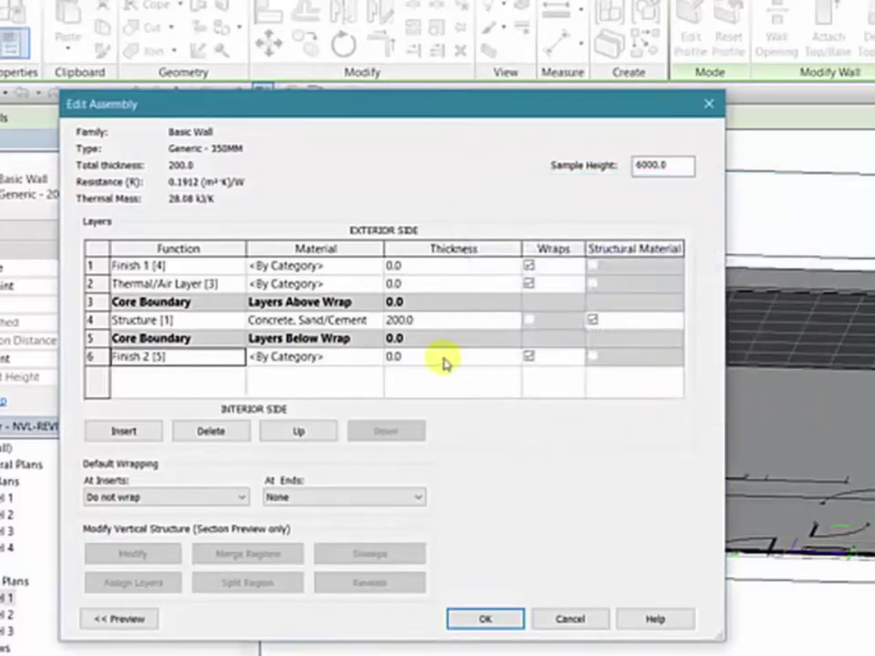
pyautogui.click(456, 358)
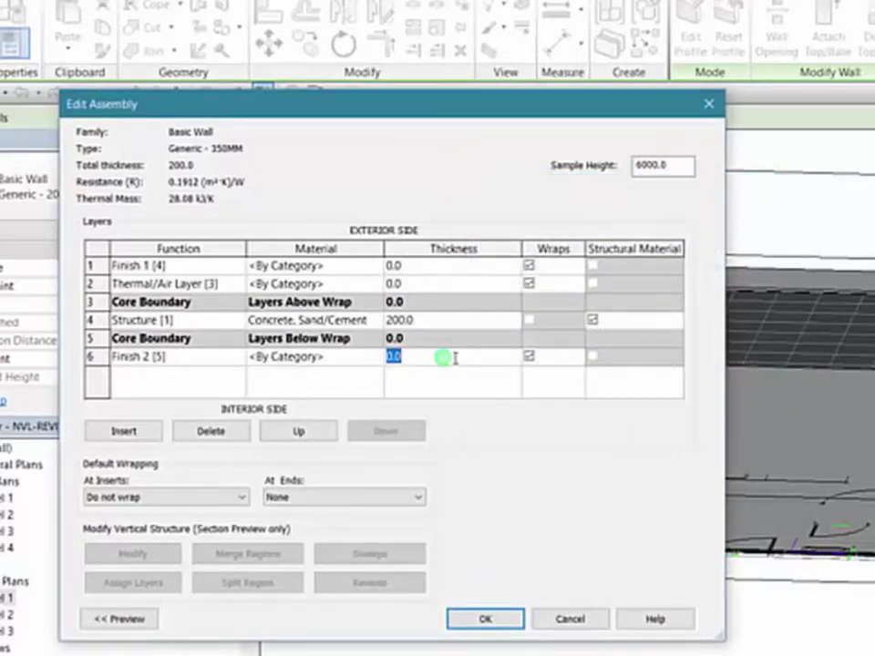
pyautogui.write('5')
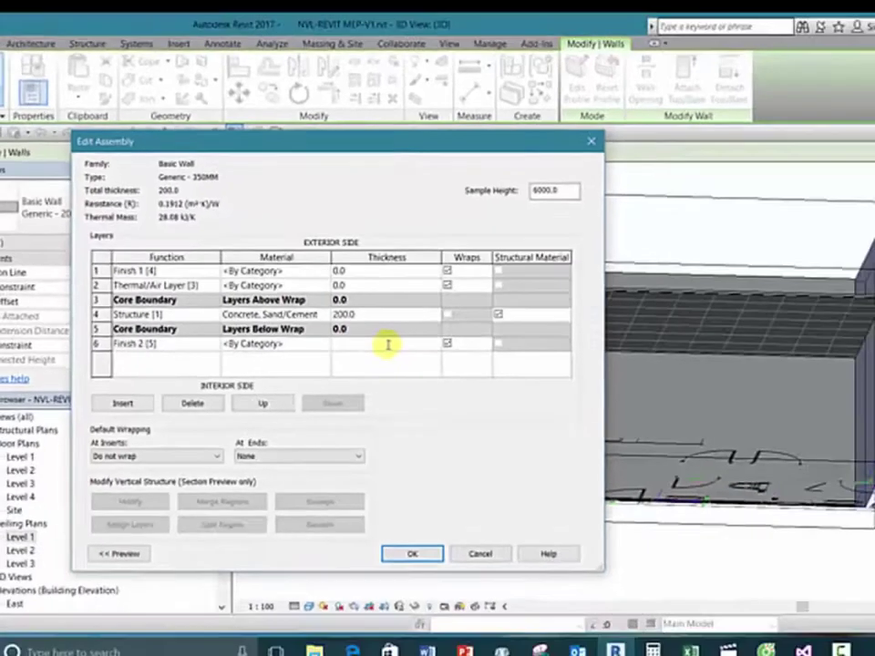
pyautogui.press('BackSpace')
pyautogui.write('10')
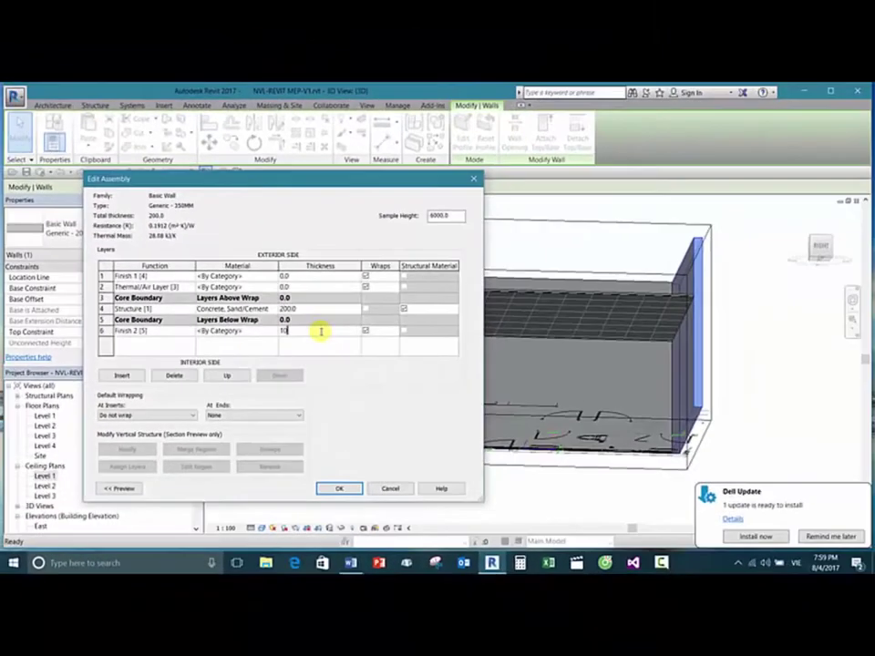
# Step: Set the Thermal/Air and exterior Finish 1 layers to 10.0 thickness and close Edit Assembly
pyautogui.click(302, 288)
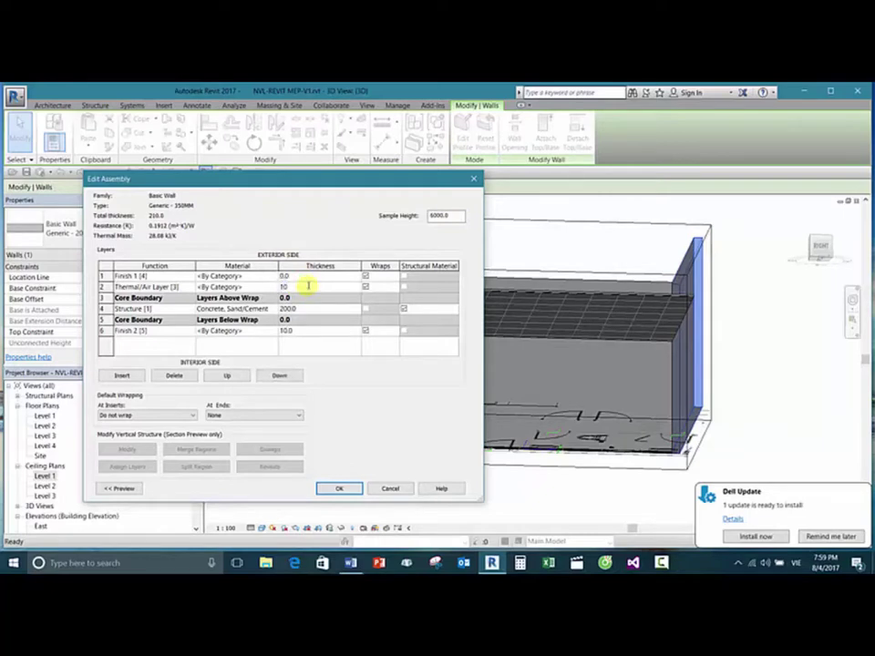
pyautogui.click(311, 275)
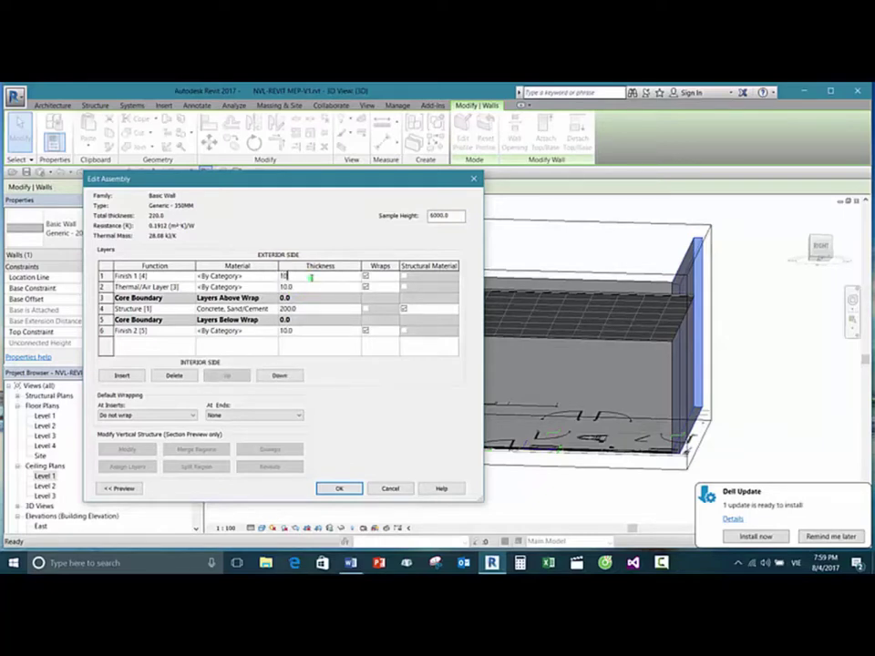
pyautogui.click(339, 486)
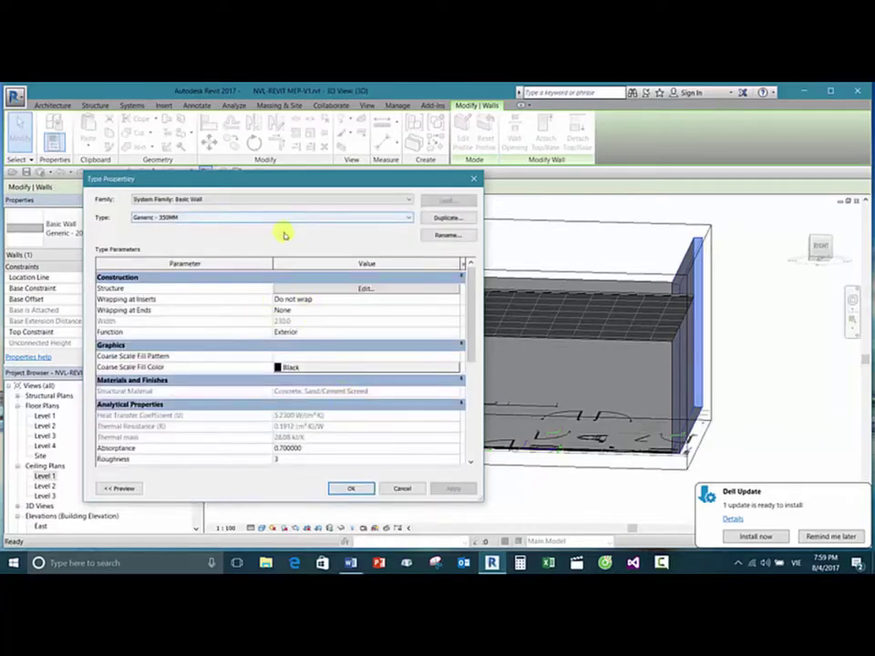
pyautogui.click(171, 221)
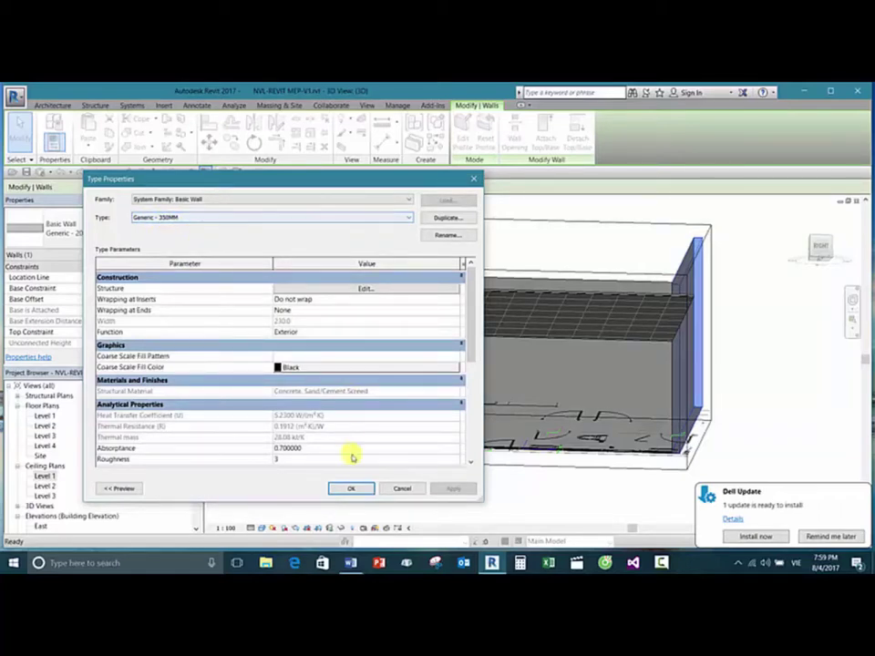
pyautogui.click(467, 345)
pyautogui.scroll(-6, 467, 345)
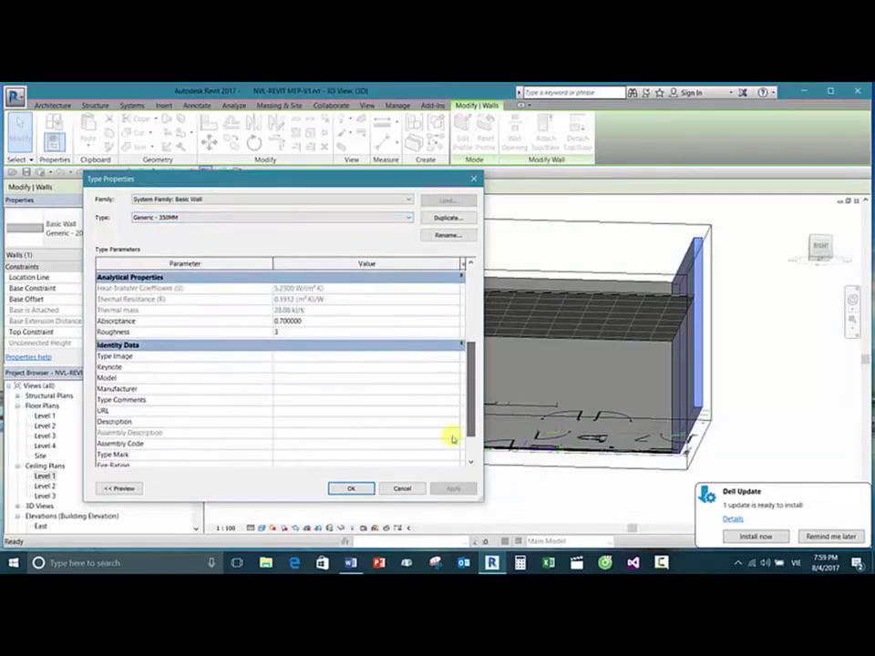
# Step: Confirm the Generic - 350MM type properties, then orbit and zoom onto the right-hand wall and select it
pyautogui.click(351, 488)
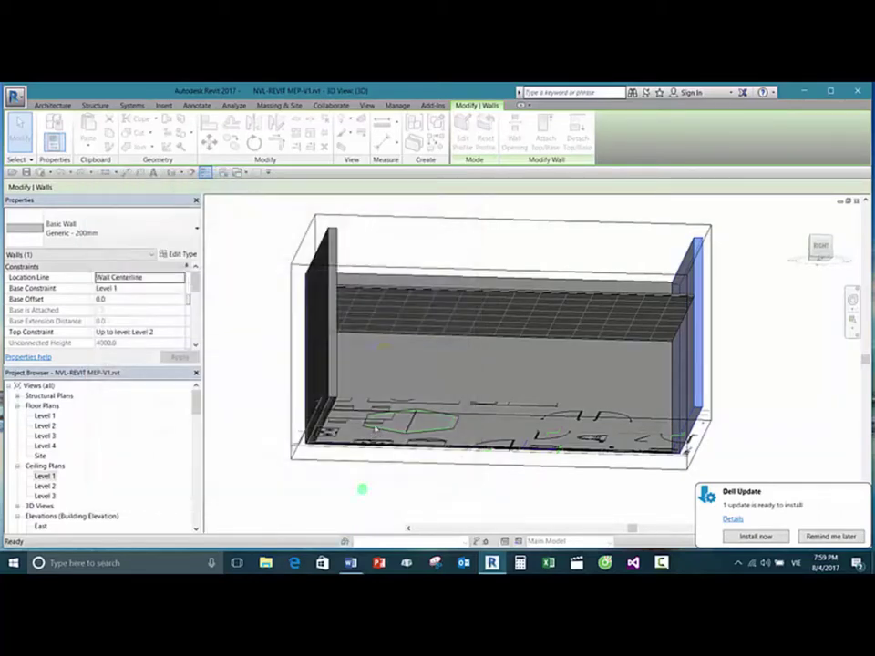
pyautogui.click(743, 312)
pyautogui.click(688, 328)
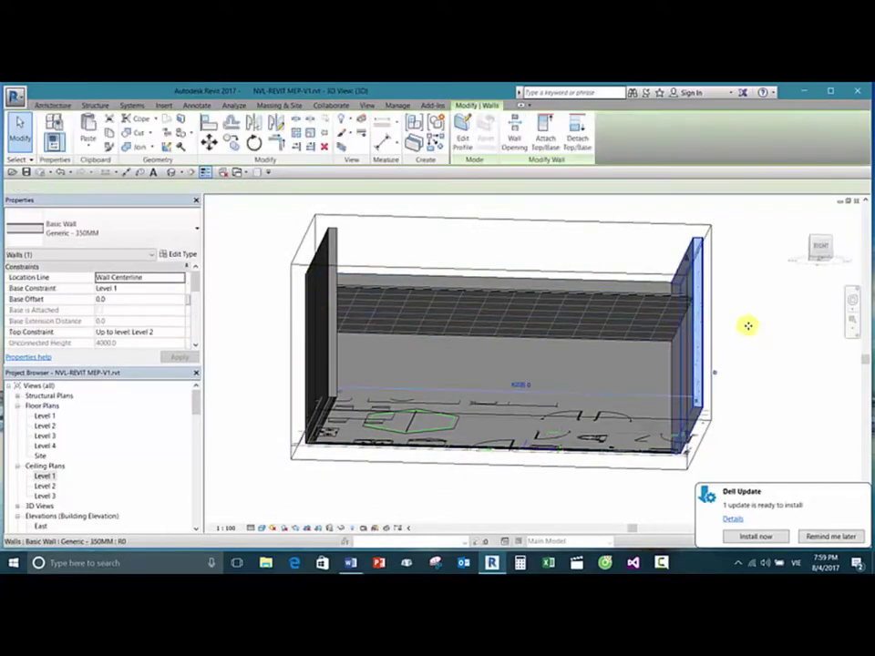
pyautogui.moveTo(783, 298)
pyautogui.keyDown('shift'); pyautogui.mouseDown(button='middle')
pyautogui.moveTo(720, 414)
pyautogui.moveTo(739, 454)
pyautogui.moveTo(778, 318)
pyautogui.mouseUp(button='middle'); pyautogui.keyUp('shift')
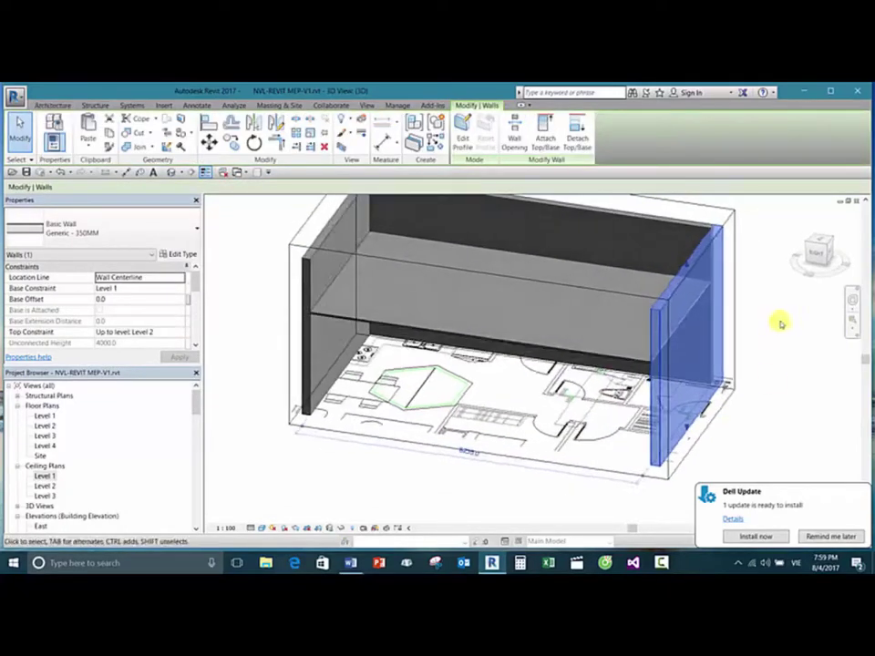
pyautogui.click(777, 318)
pyautogui.scroll(5, 671, 374)
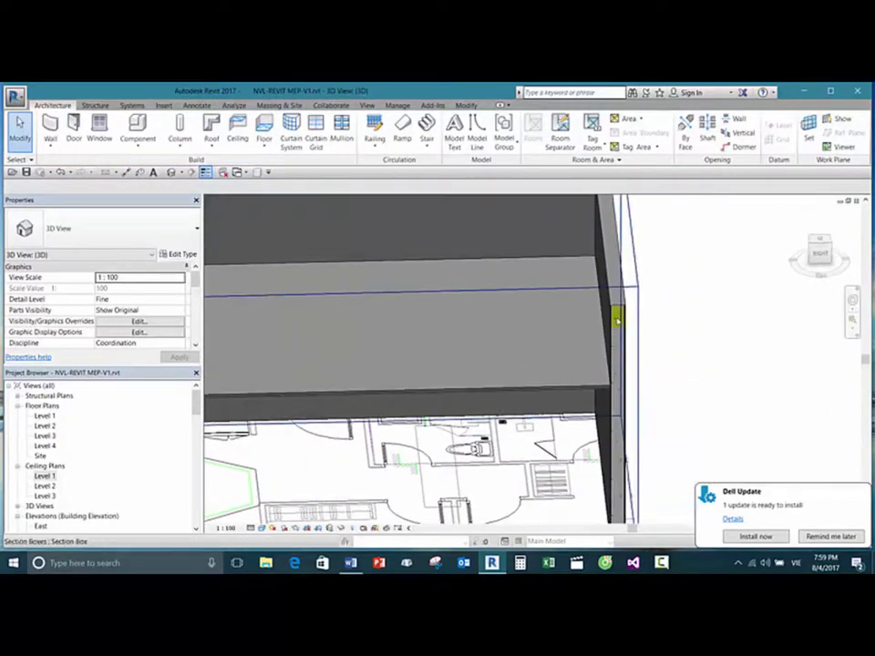
pyautogui.click(617, 313)
pyautogui.click(612, 267)
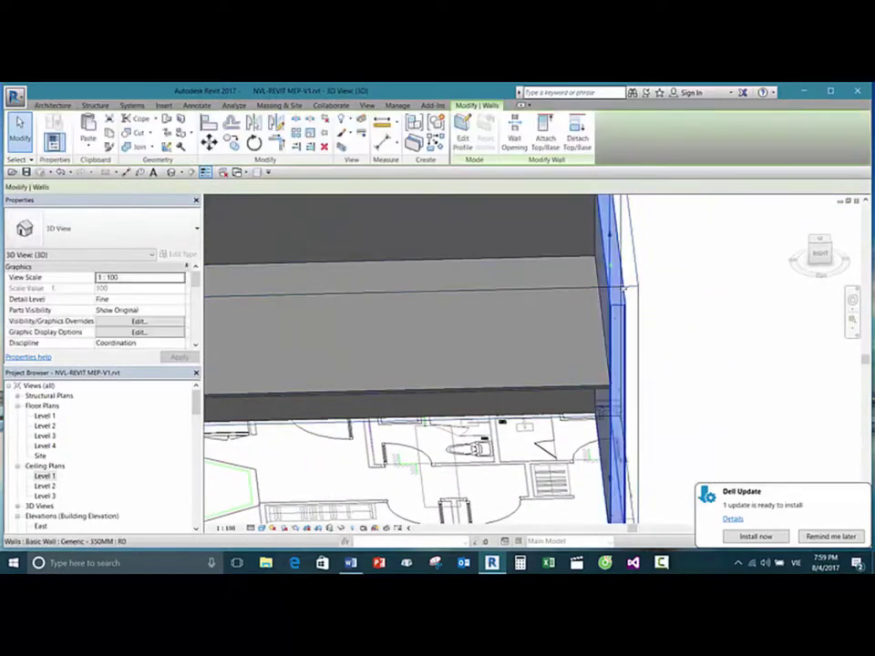
pyautogui.click(325, 268)
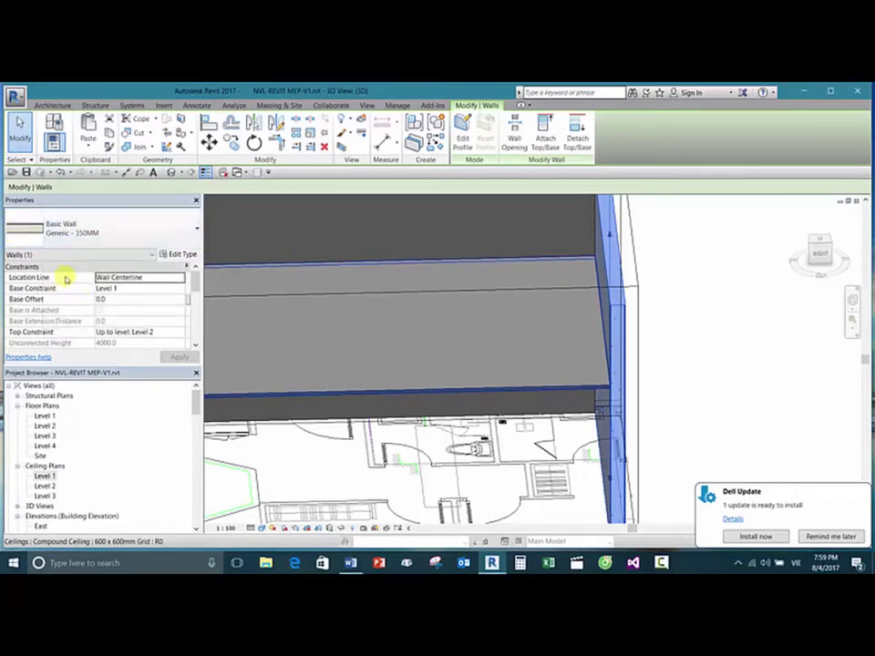
# Step: Scroll through the Basic Wall types in the Type Selector for the right-hand wall
pyautogui.click(131, 238)
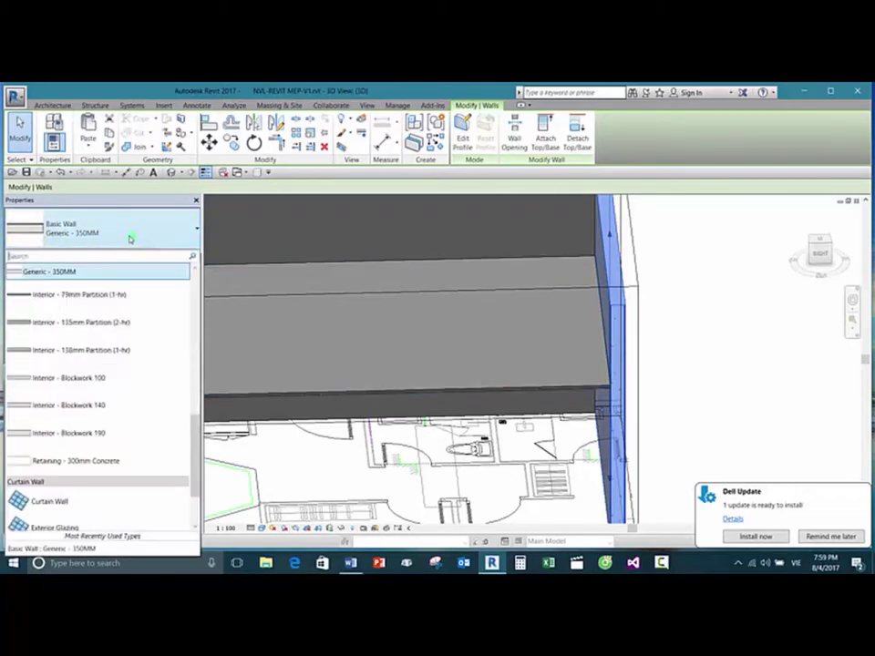
pyautogui.scroll(5, 87, 342)
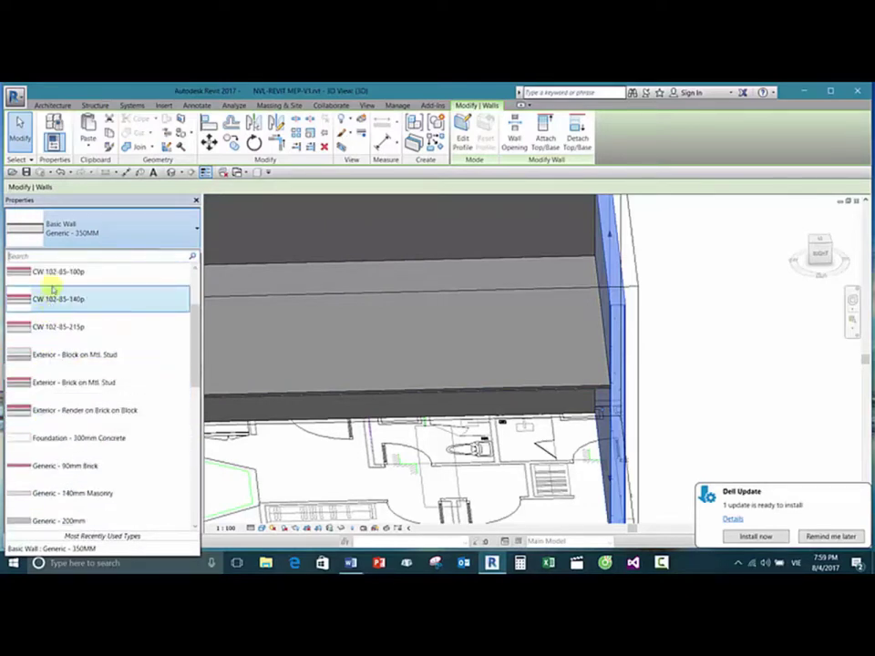
pyautogui.scroll(3, 52, 275)
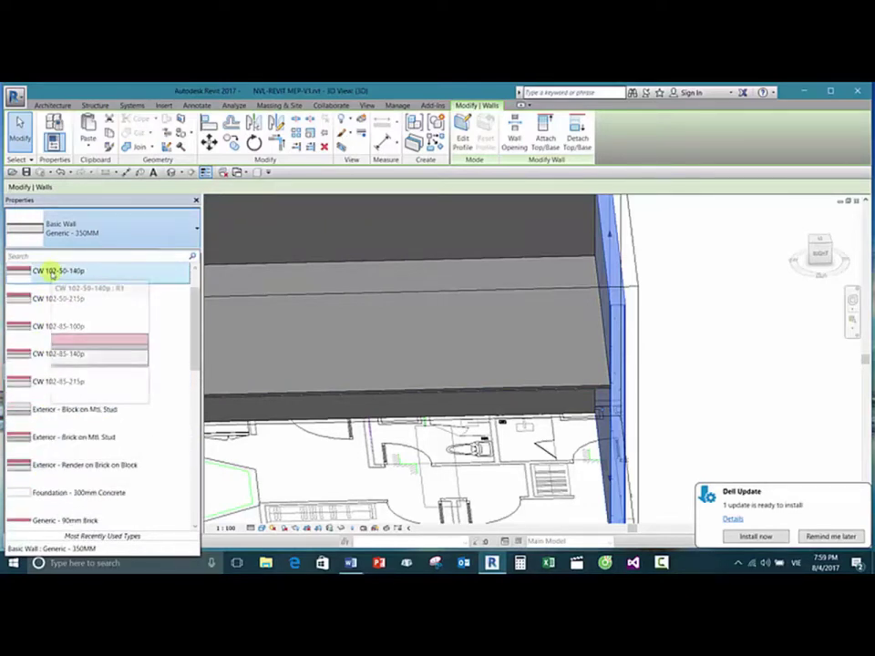
pyautogui.scroll(2, 52, 273)
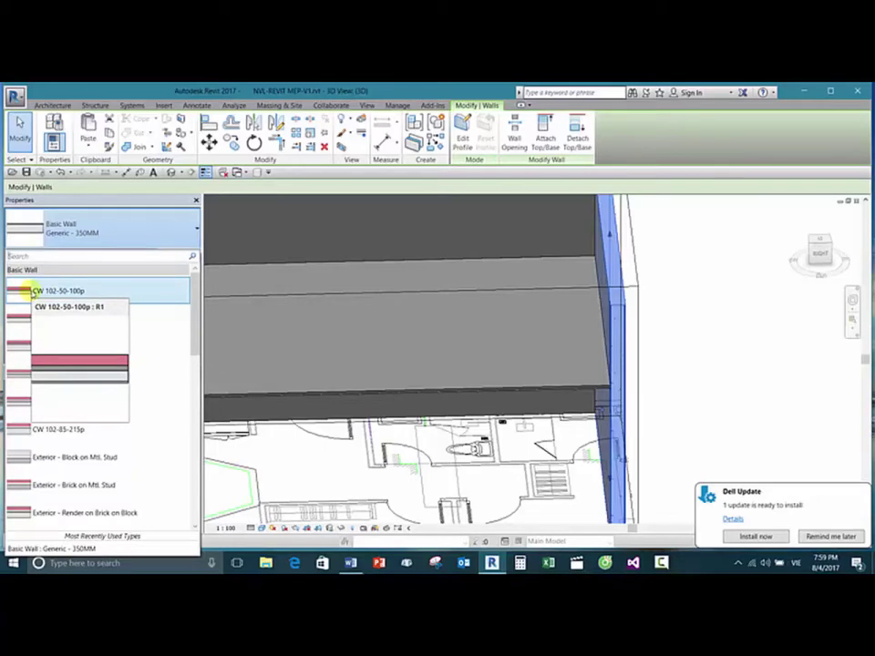
pyautogui.scroll(-5, 62, 355)
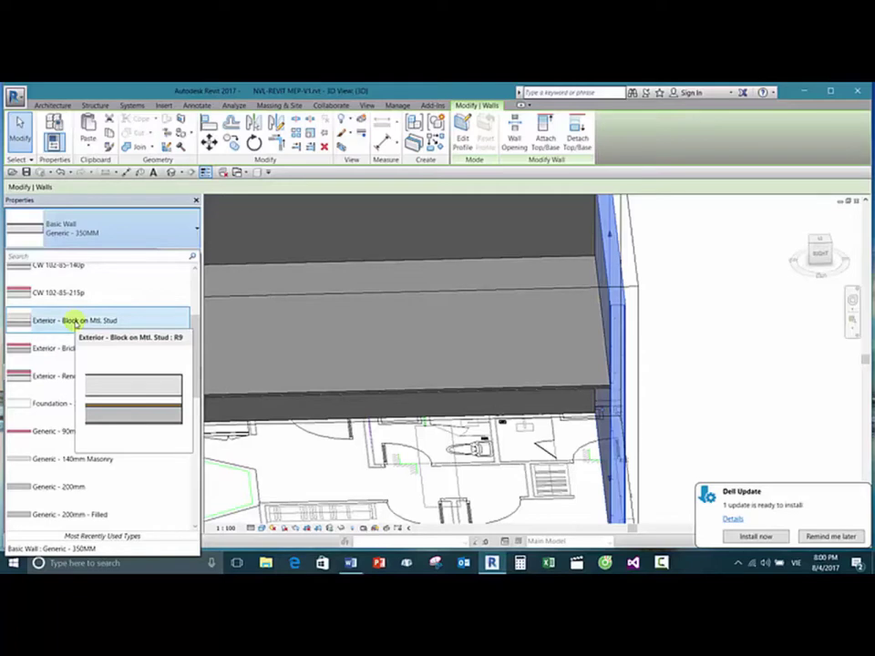
# Step: Select the compound ceiling in the 3D view and open its 600 x 600mm Grid Type Properties
pyautogui.click(524, 335)
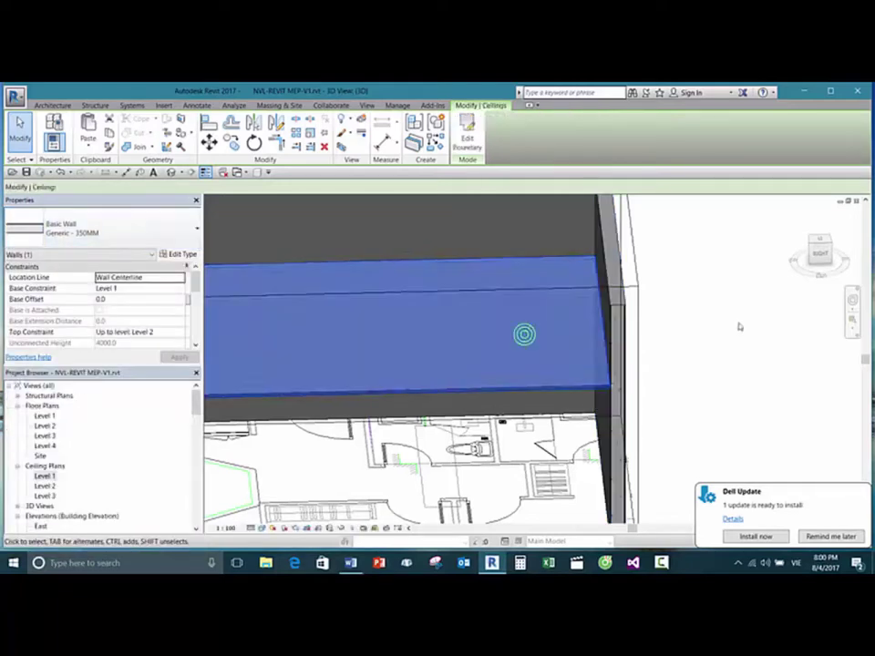
pyautogui.click(722, 326)
pyautogui.click(618, 321)
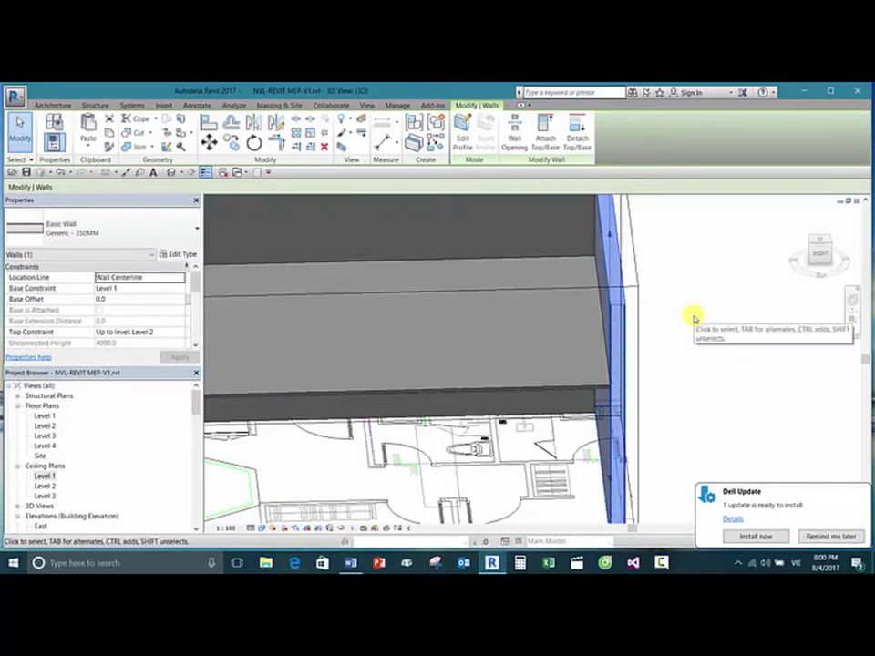
pyautogui.click(693, 276)
pyautogui.scroll(-5, 711, 337)
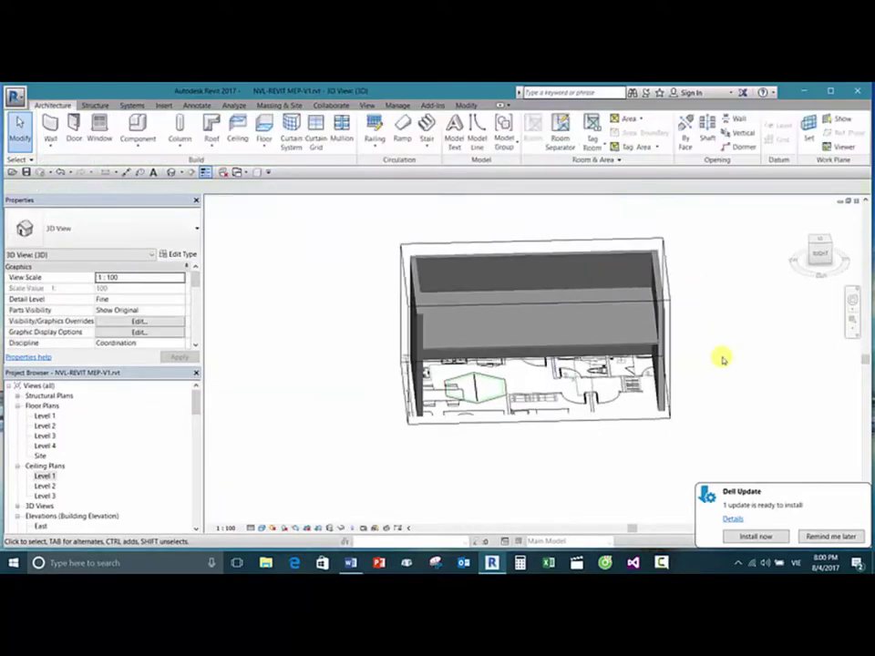
pyautogui.scroll(4, 455, 303)
pyautogui.click(466, 308)
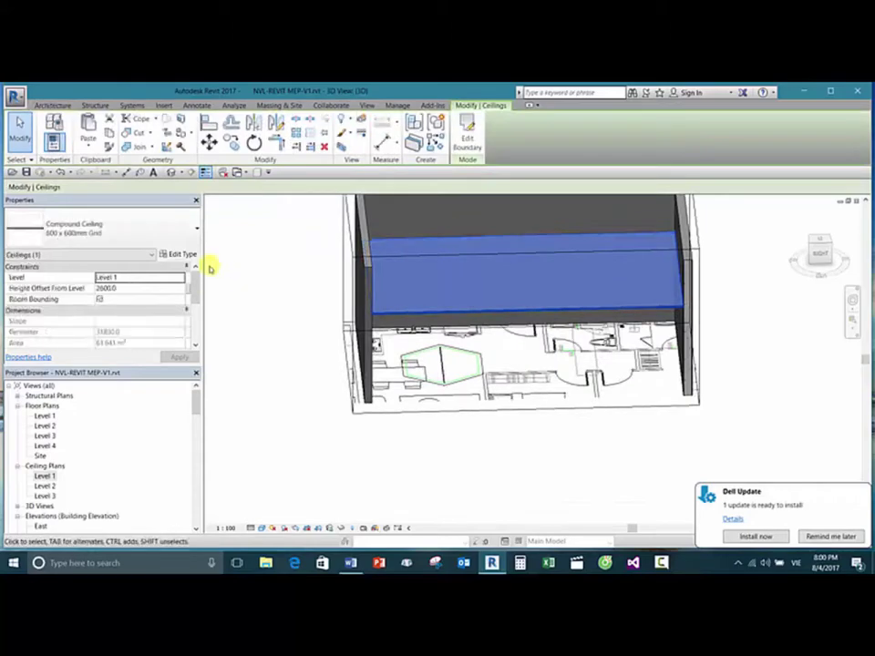
pyautogui.click(180, 254)
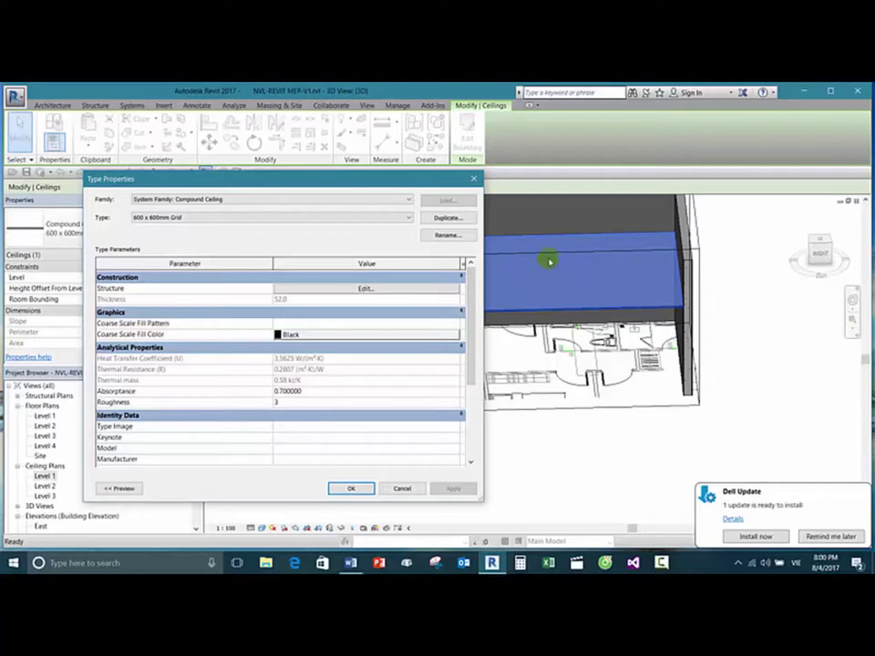
# Step: Duplicate the ceiling type as '600 x 600mm CCC' and apply it to the selected ceiling
pyautogui.click(448, 219)
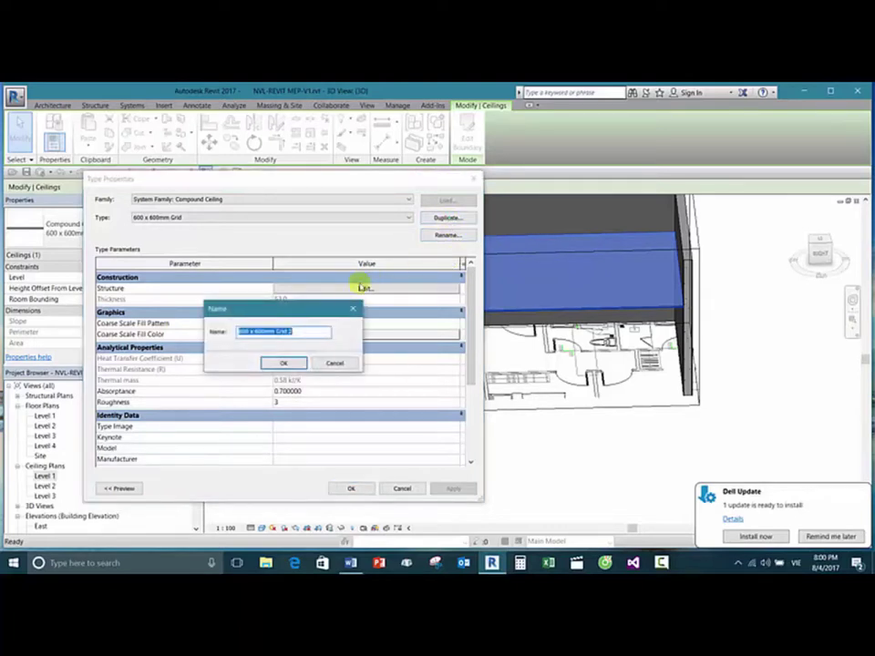
pyautogui.click(352, 311)
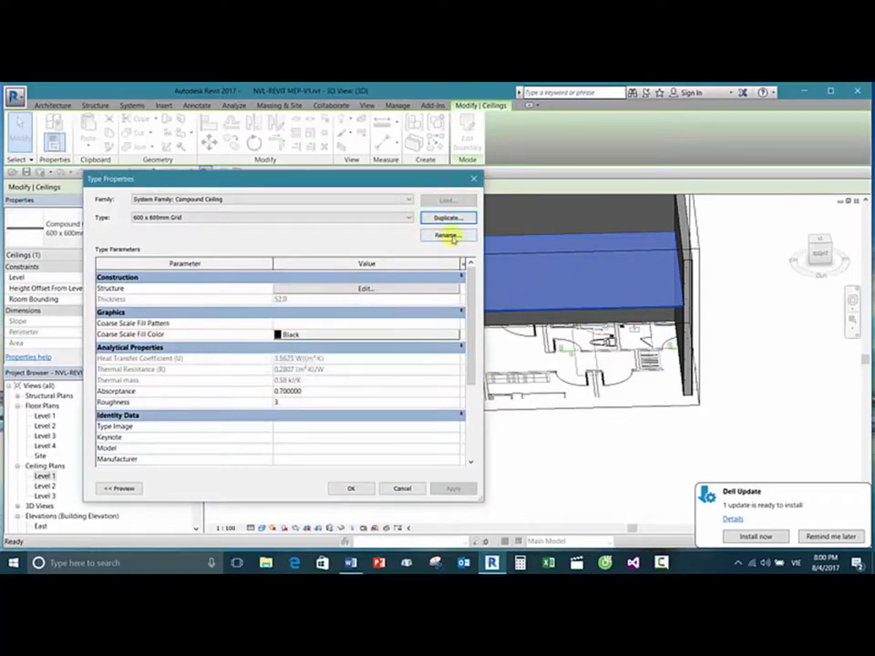
pyautogui.click(448, 235)
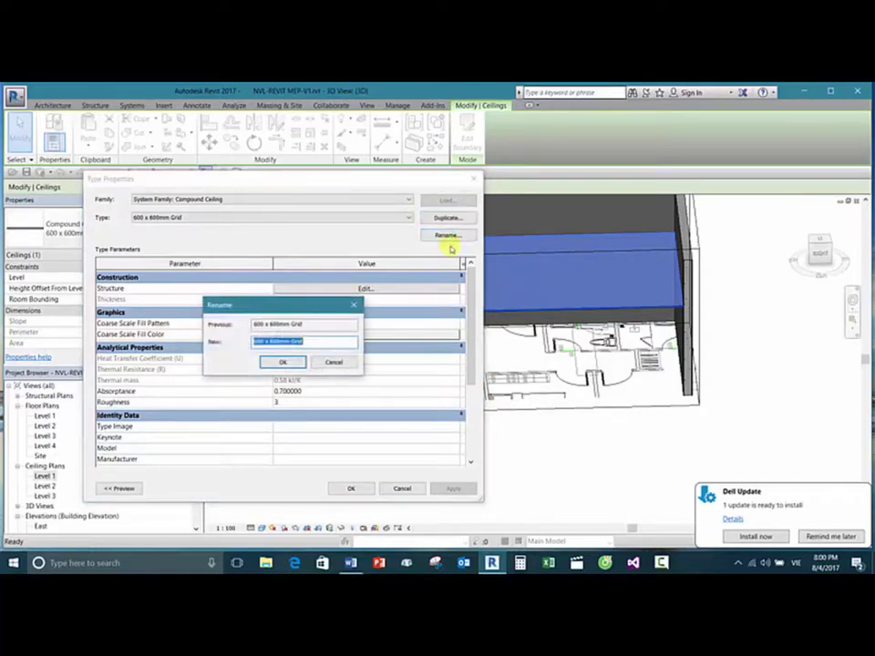
pyautogui.doubleClick(322, 341)
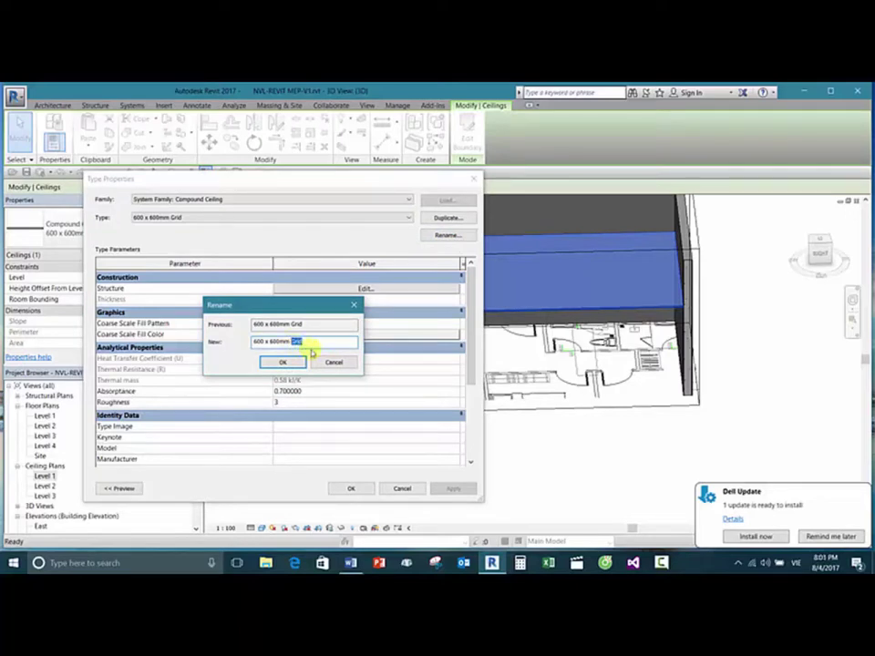
pyautogui.click(328, 362)
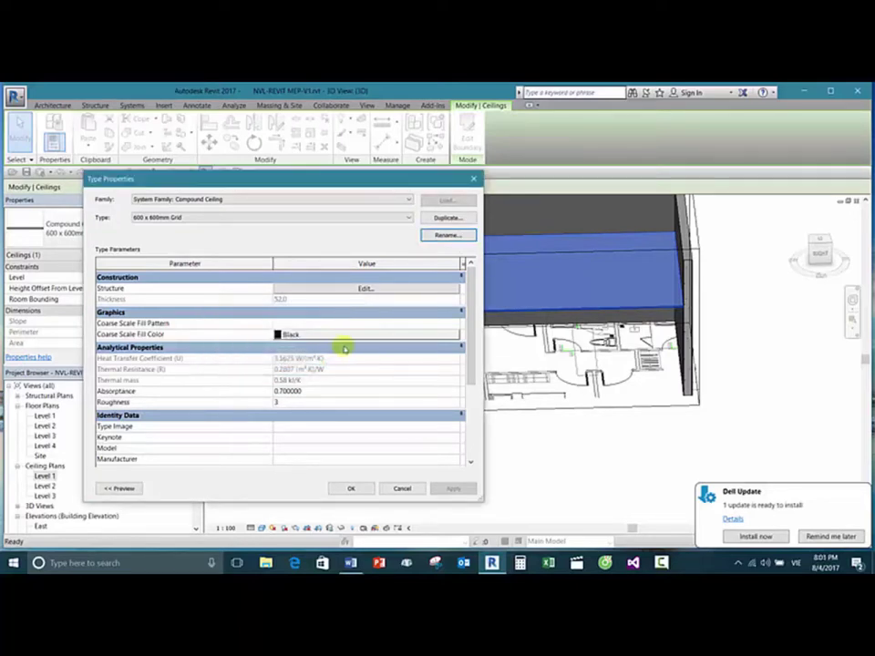
pyautogui.click(448, 219)
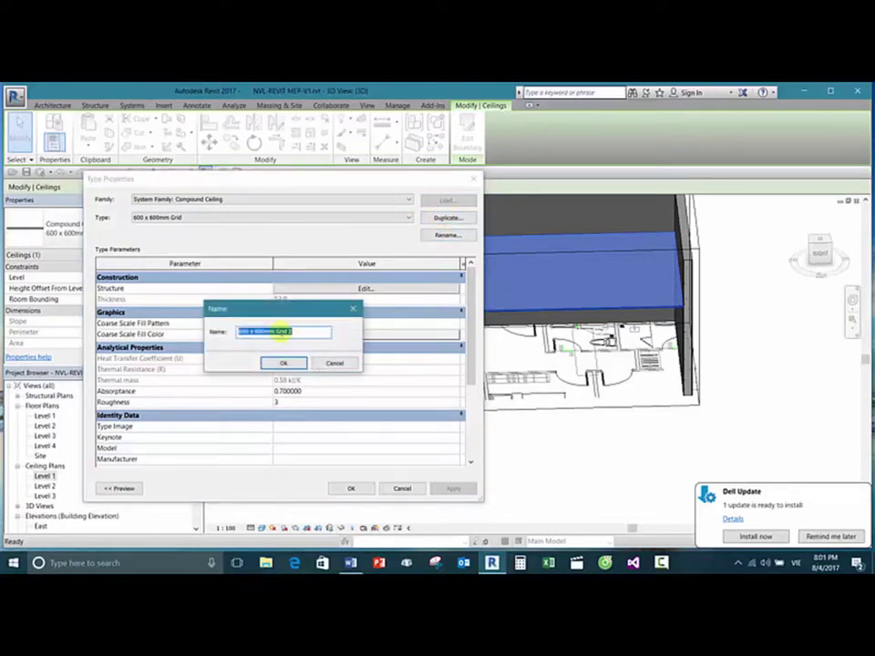
pyautogui.moveTo(274, 331); pyautogui.dragTo(317, 334)
pyautogui.press('BackSpace')
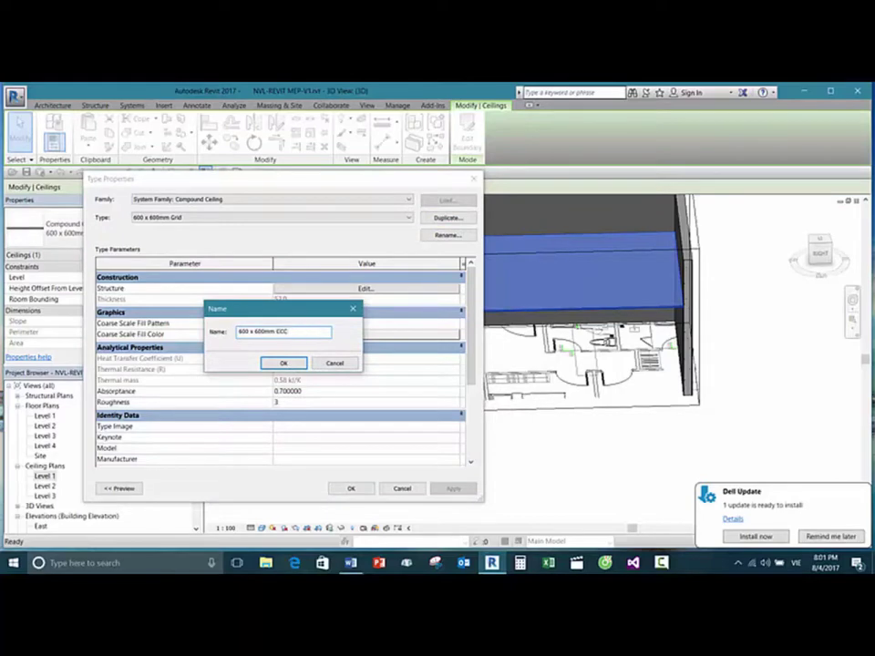
pyautogui.click(284, 363)
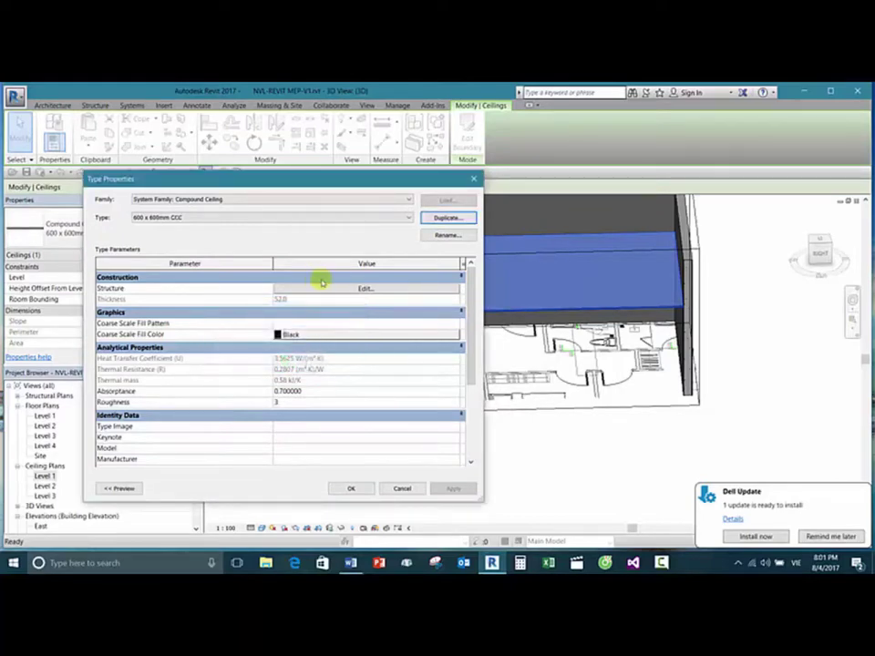
pyautogui.click(351, 489)
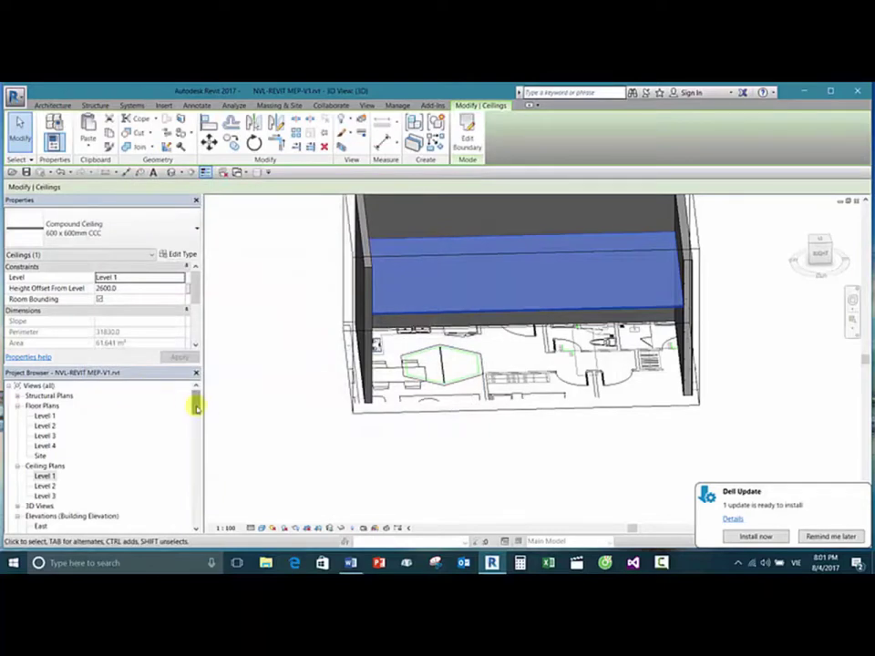
# Step: Expand Families > Ceilings in the Project Browser, showing the Basic Ceiling and Compound Ceiling types
pyautogui.press('Escape')
pyautogui.moveTo(195, 400); pyautogui.dragTo(195, 441)
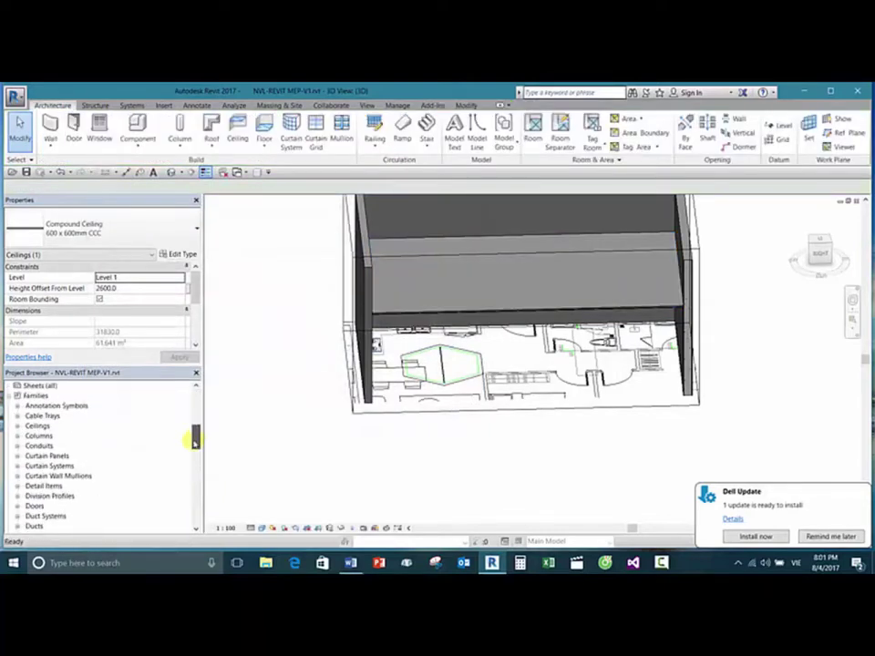
pyautogui.click(17, 426)
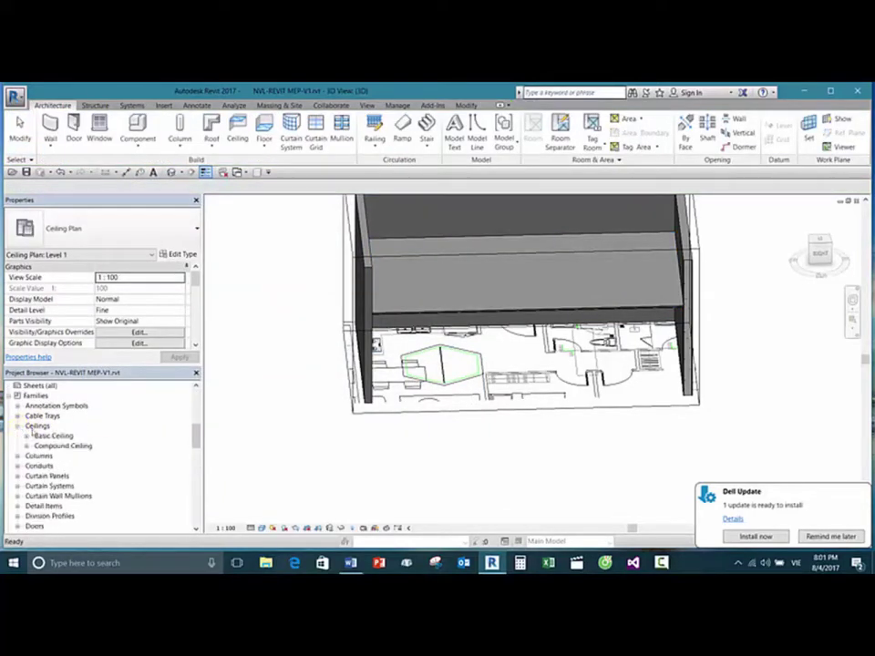
pyautogui.click(28, 437)
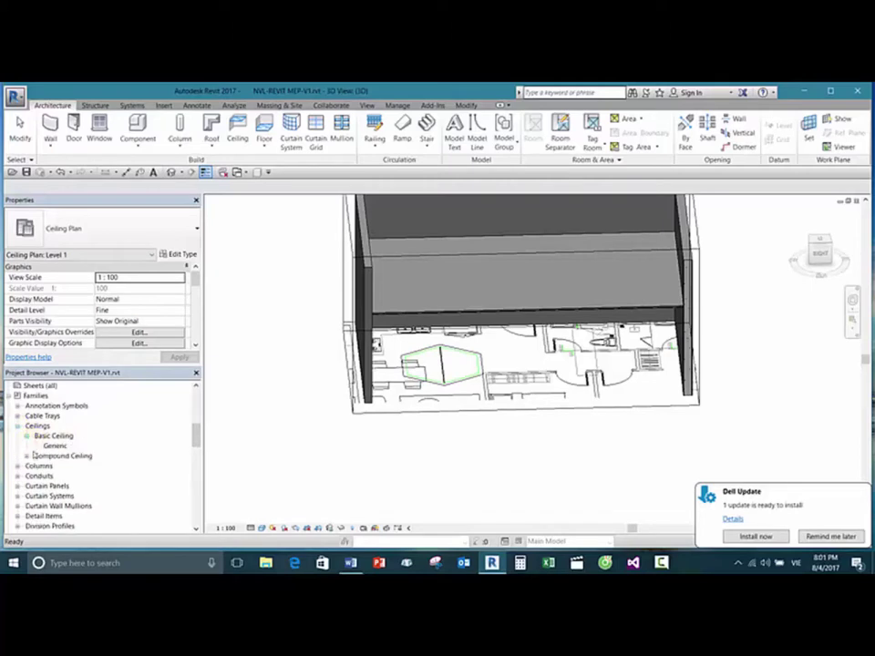
pyautogui.click(28, 456)
# Step: Step through the 600 x 600mm CCC, 600 x 600mm Grid and 600 x 1200mm Grid types, then reselect the ceiling
pyautogui.click(83, 455)
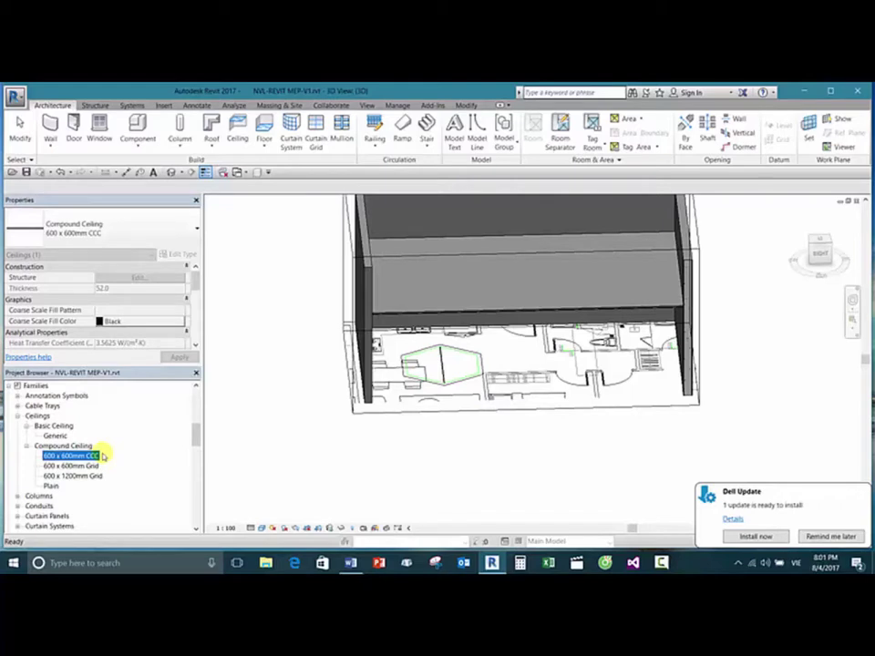
pyautogui.click(78, 466)
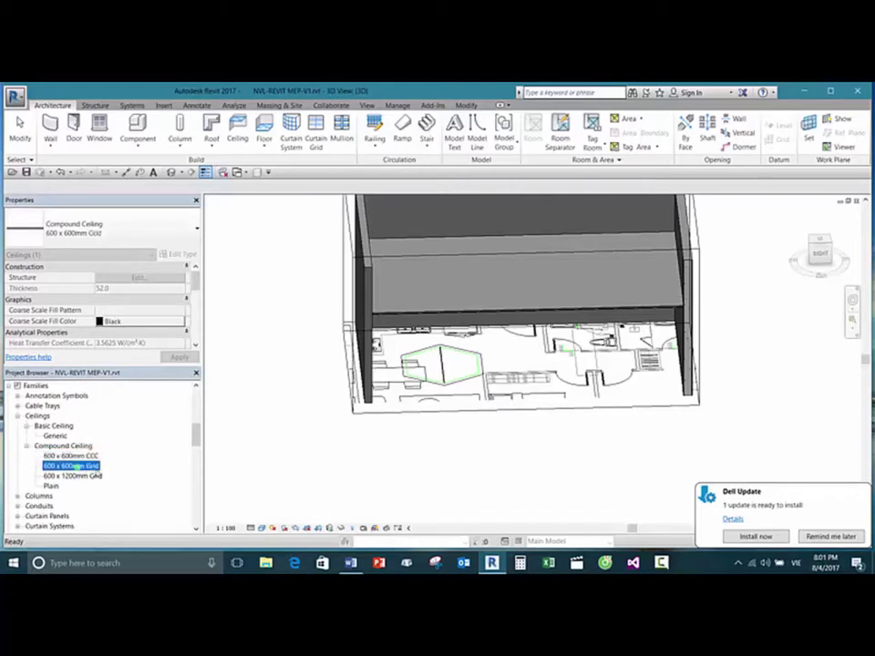
pyautogui.press('Down')
pyautogui.press('Up')
pyautogui.press('Down')
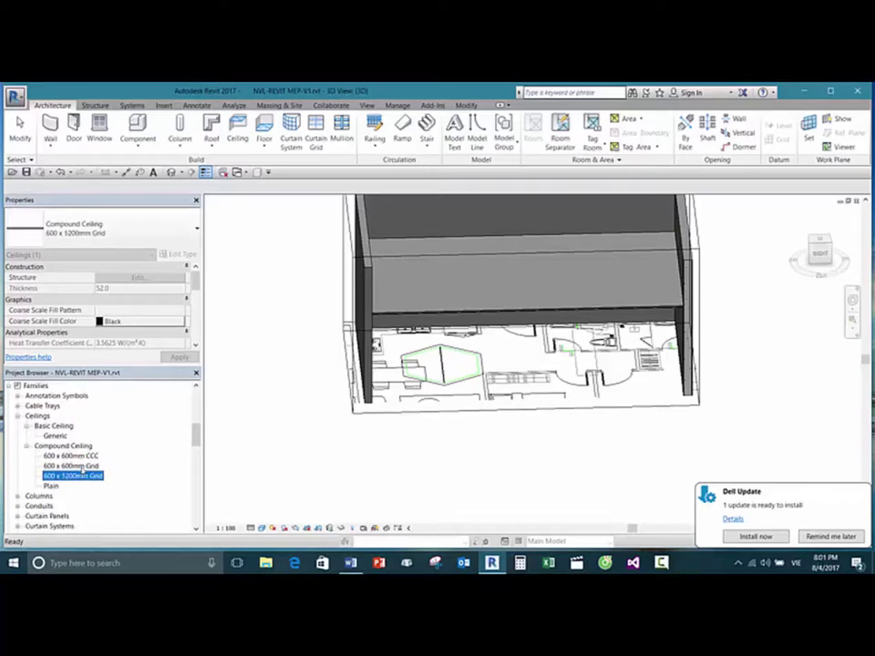
pyautogui.press('Up')
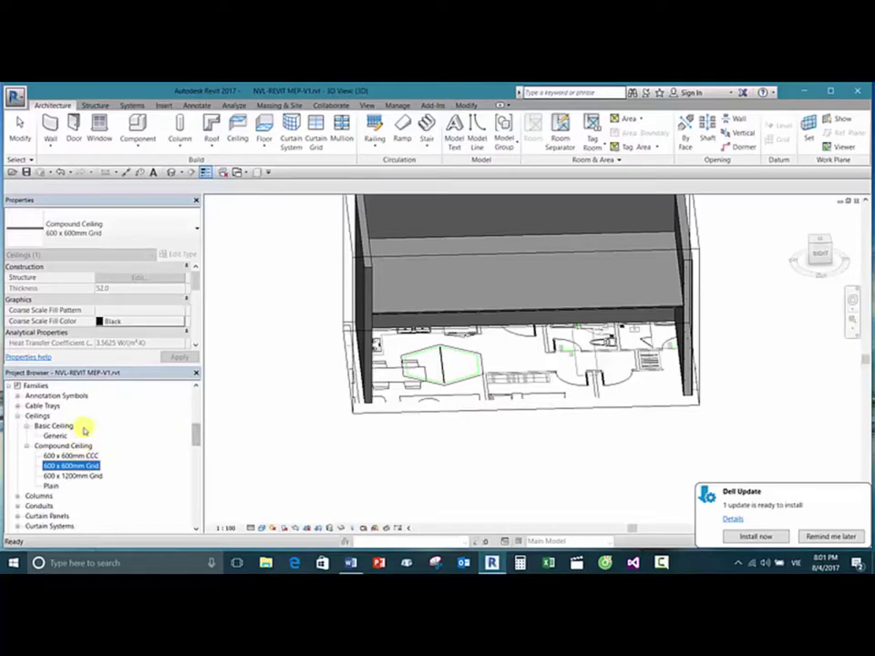
pyautogui.click(297, 350)
pyautogui.scroll(-2, 297, 350)
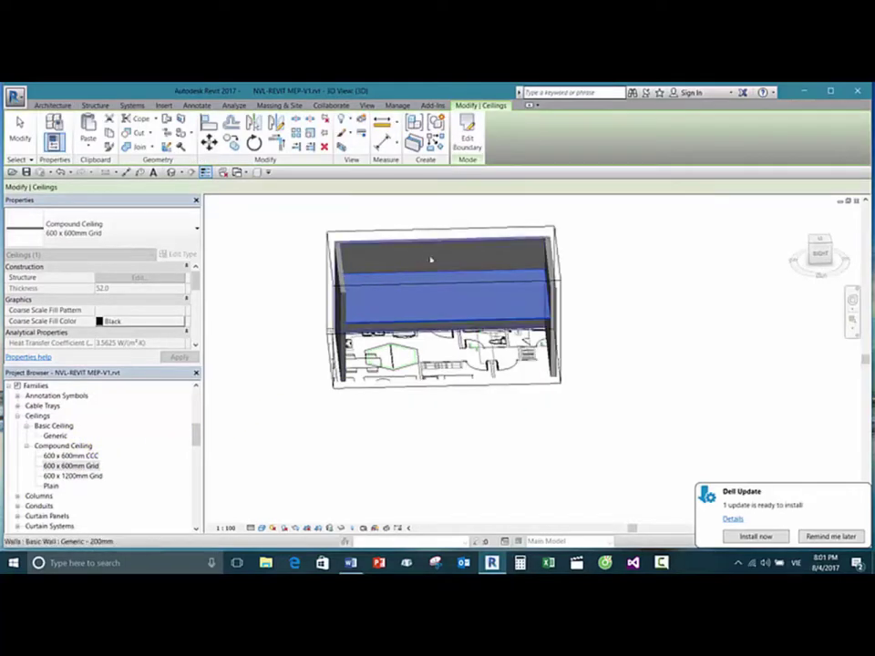
pyautogui.click(639, 353)
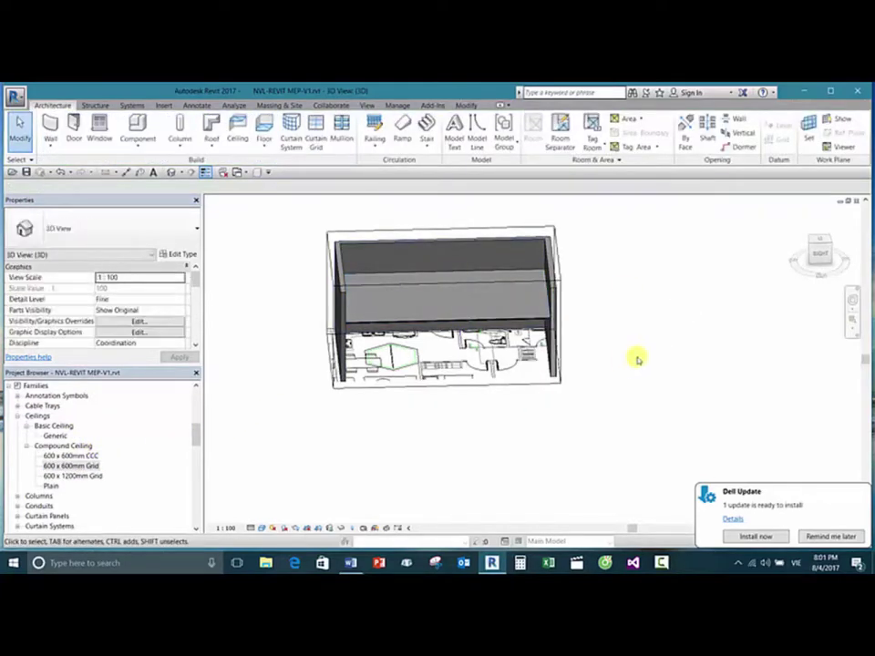
pyautogui.moveTo(638, 360); pyautogui.dragTo(636, 360, button='middle')
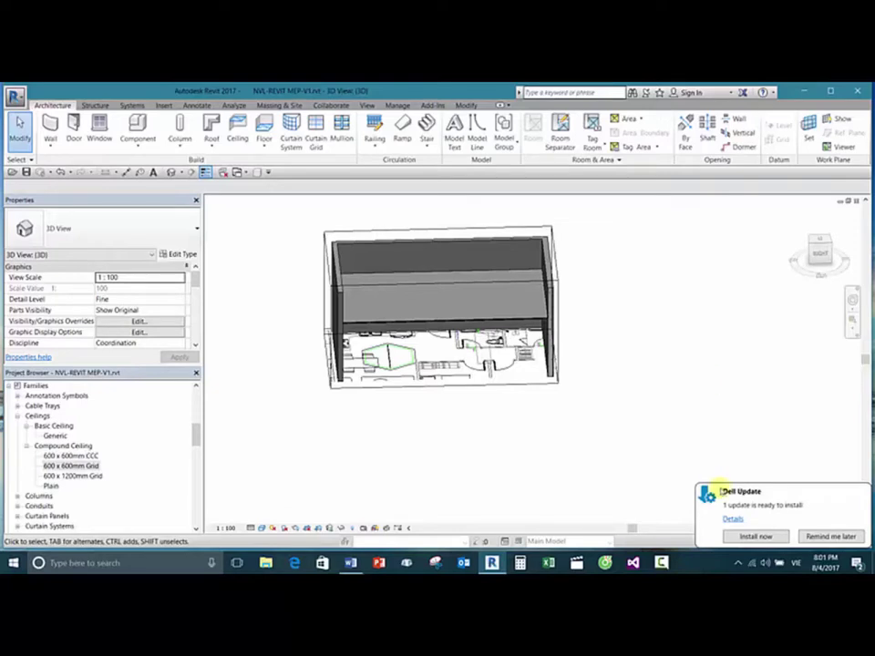
pyautogui.click(739, 563)
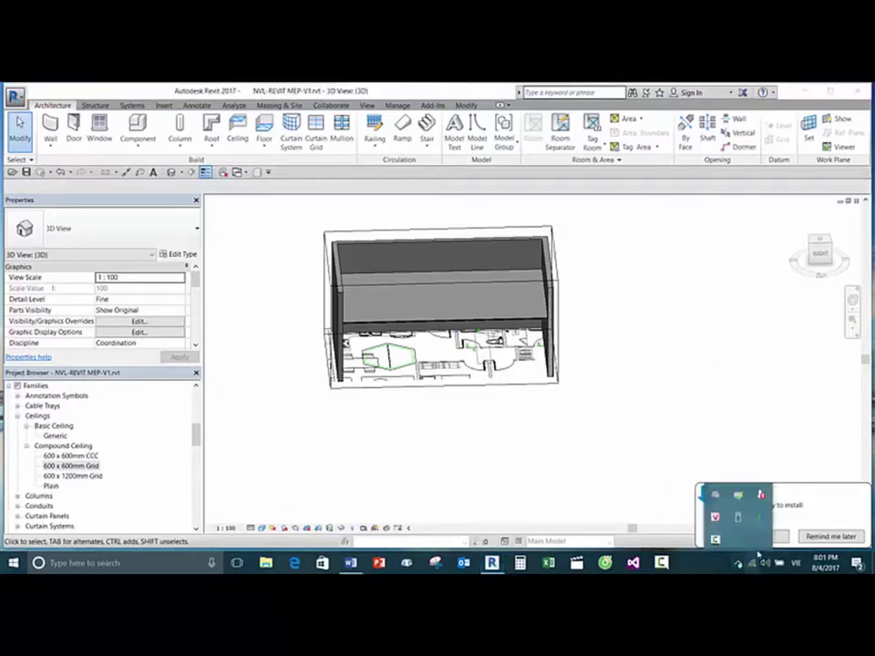
pyautogui.click(661, 562)
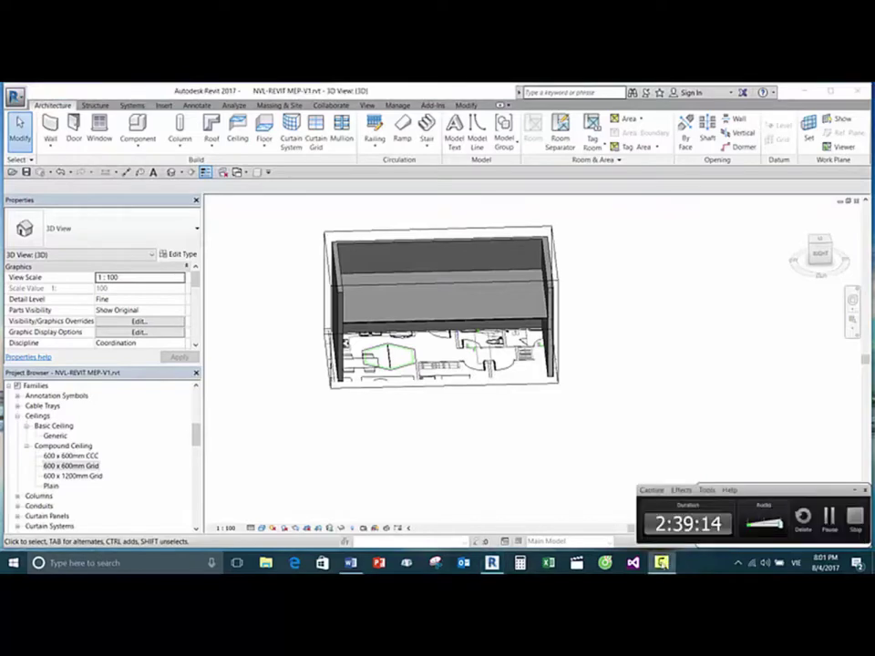